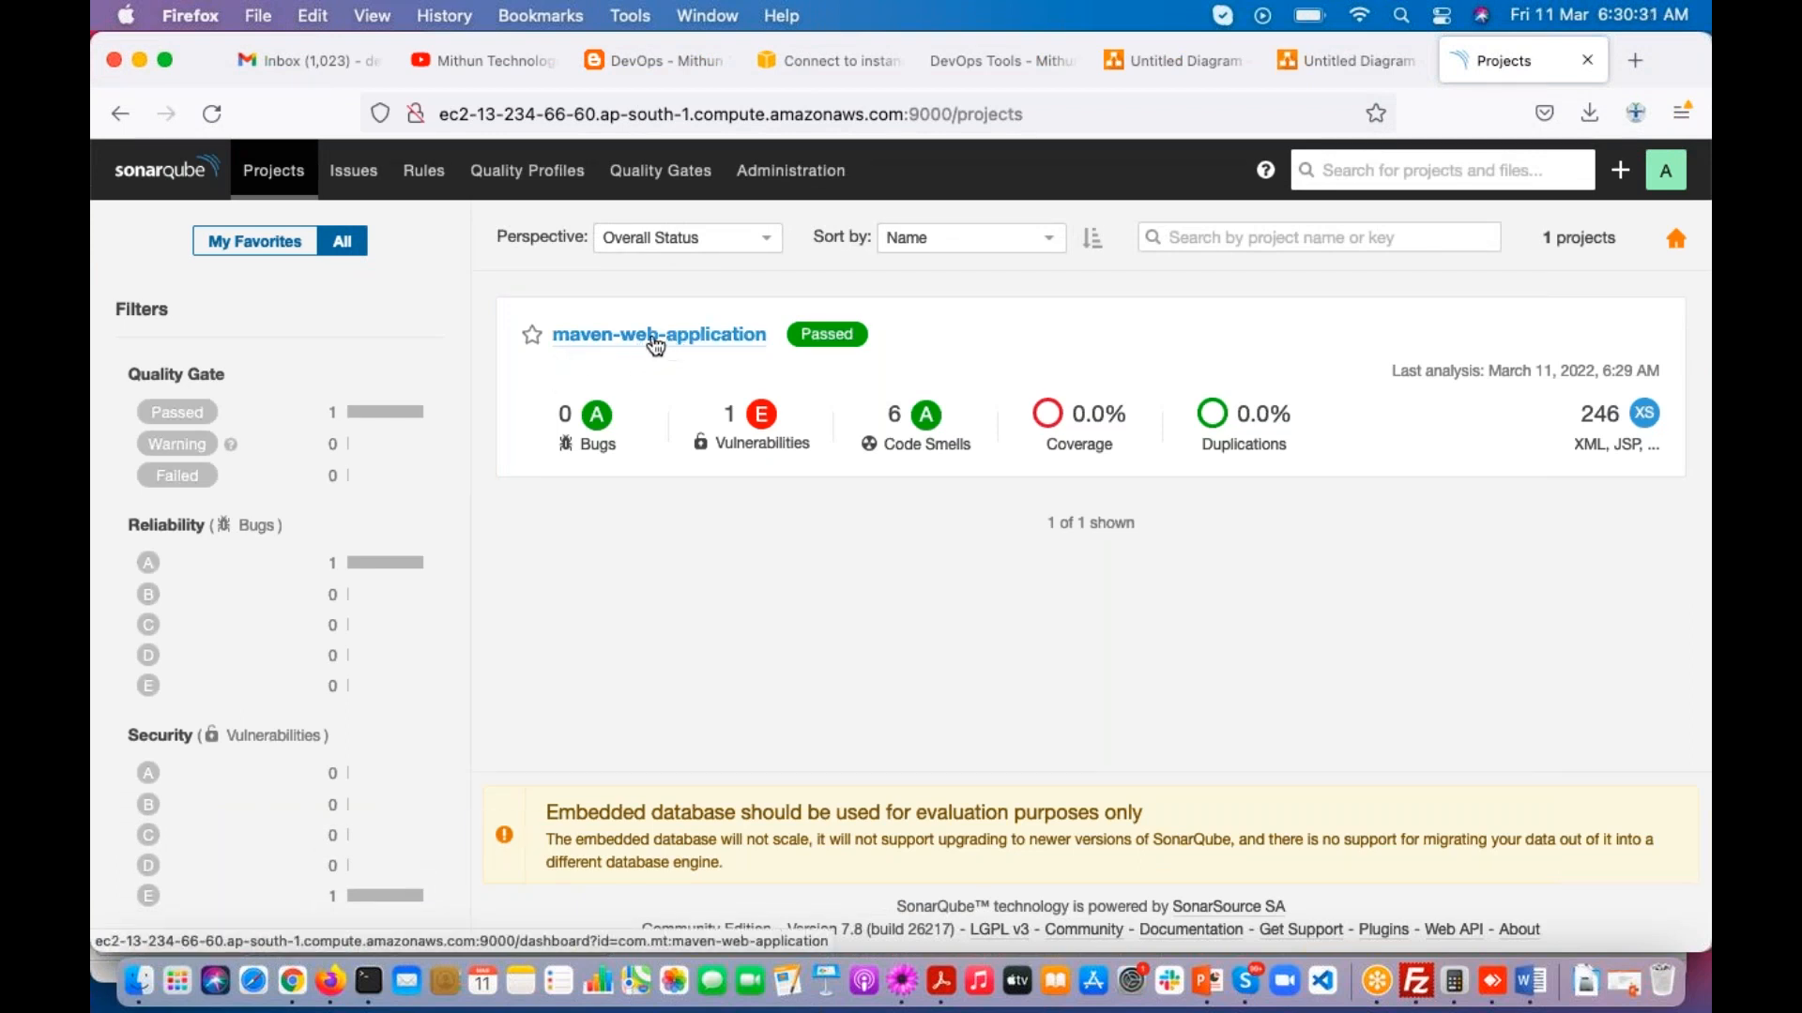
# Step: Examine the vulnerability and code smell counts of the maven-web-application project
pyautogui.doubleClick(728, 414)
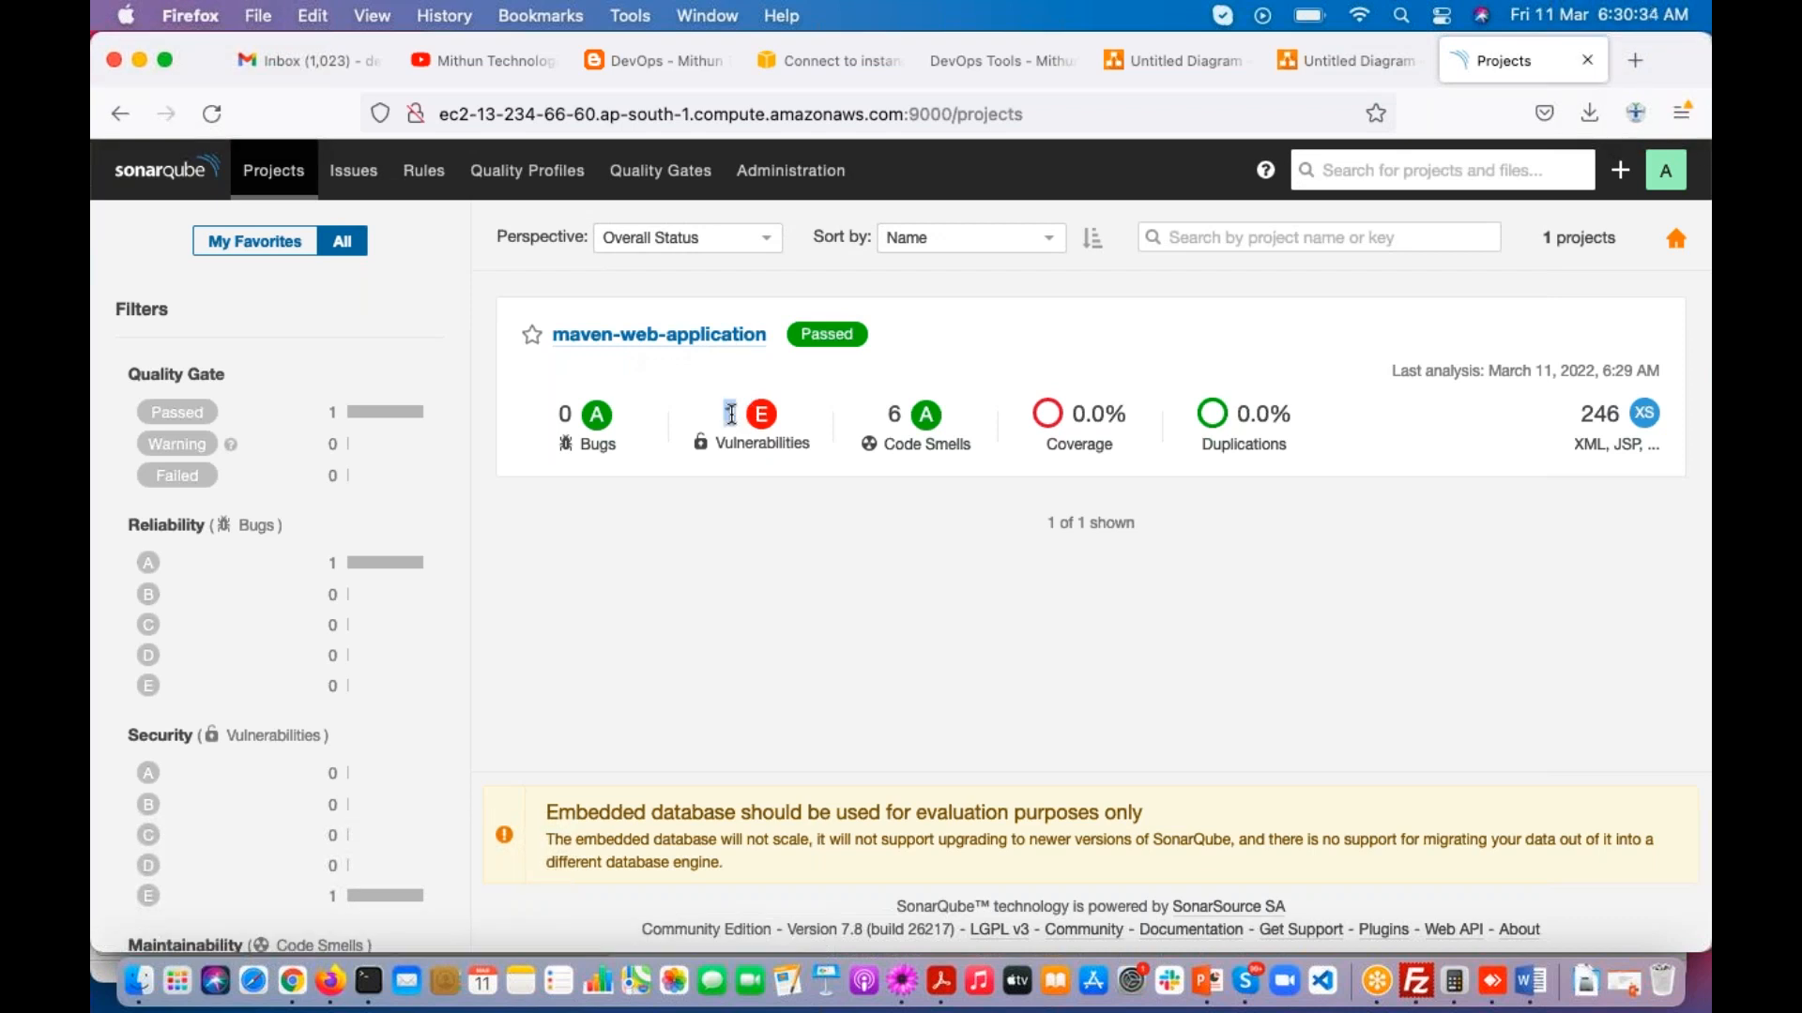
pyautogui.doubleClick(894, 414)
pyautogui.click(1546, 71)
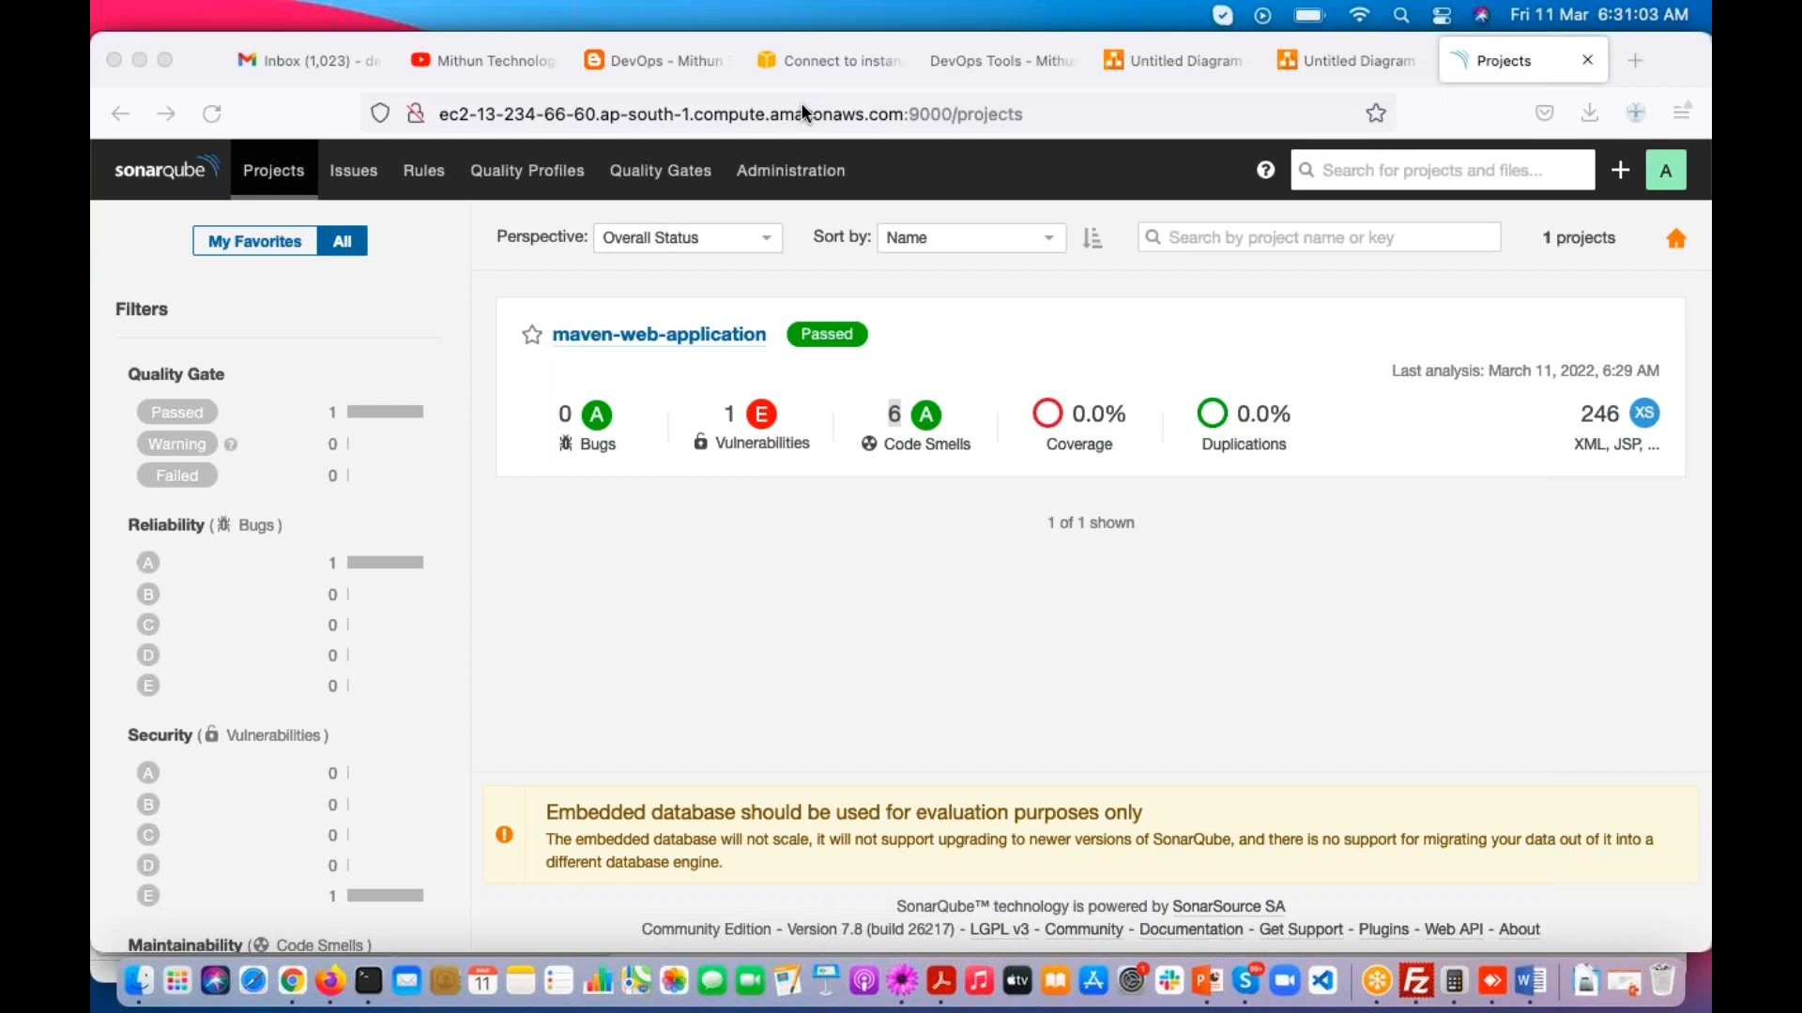
pyautogui.click(808, 559)
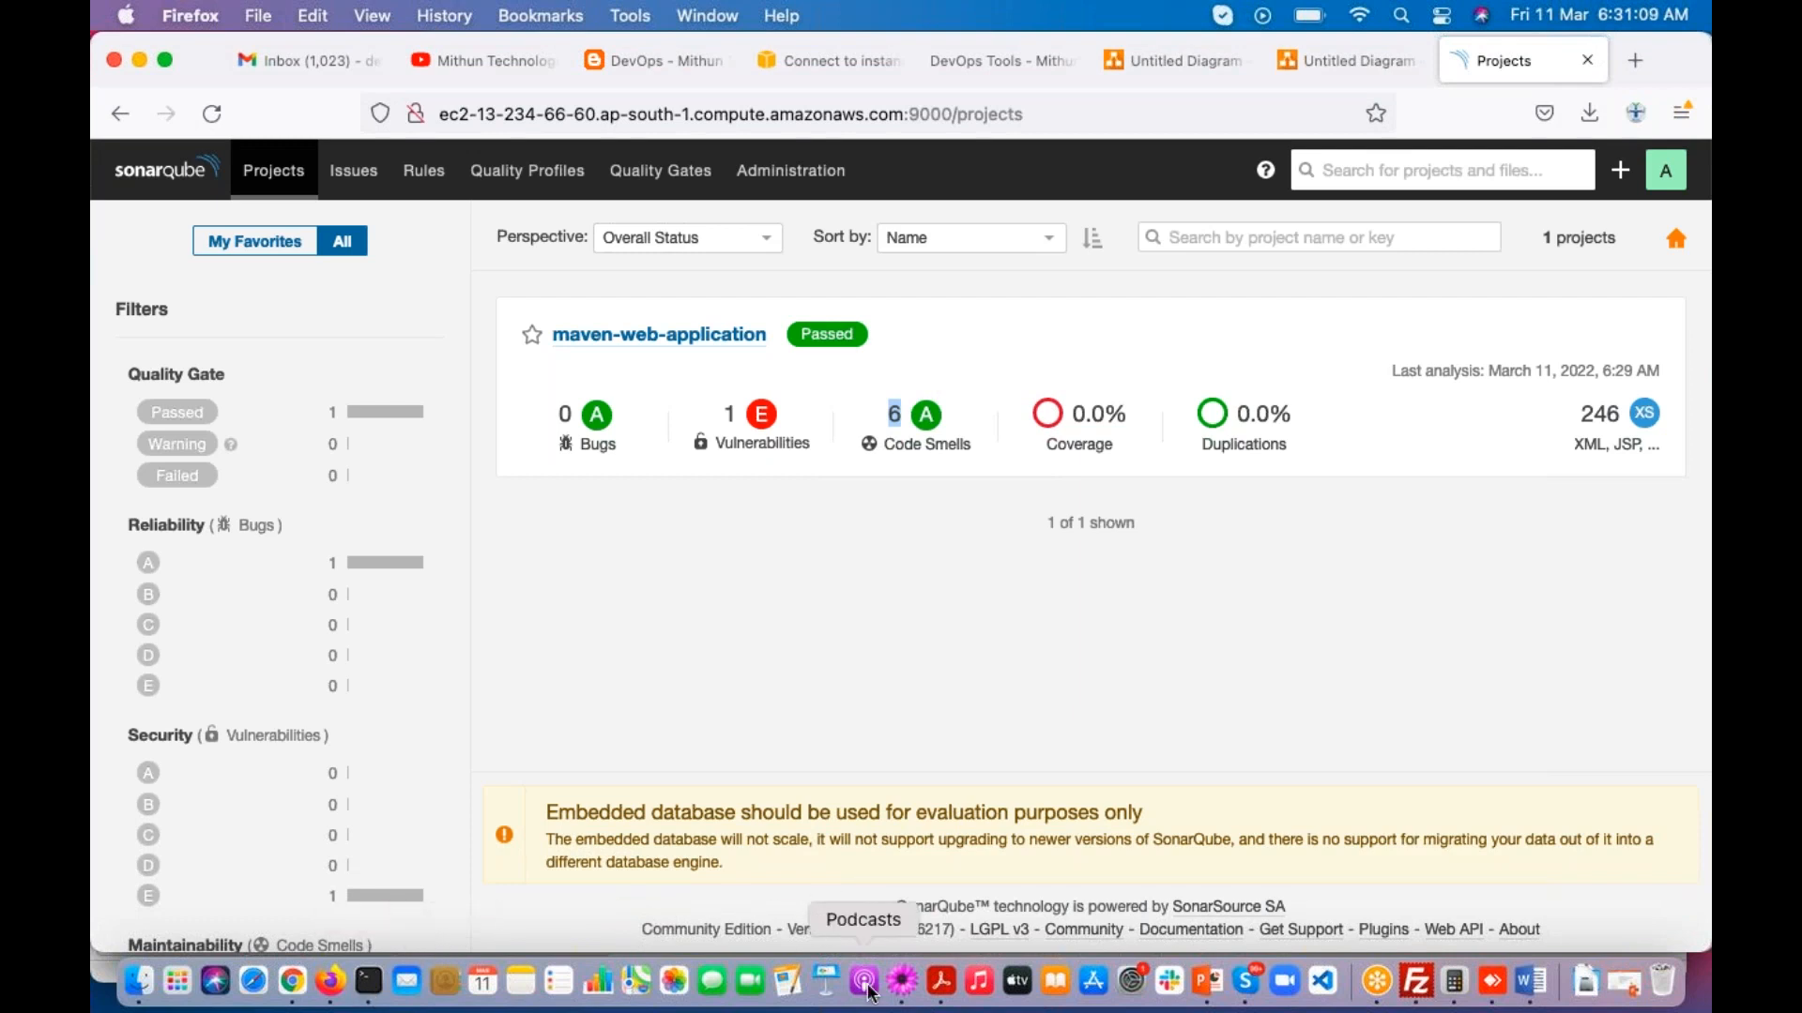
# Step: Switch to the TextMate notes and add the line "App Scan" below the mvn sonar:sonar entry
pyautogui.click(902, 980)
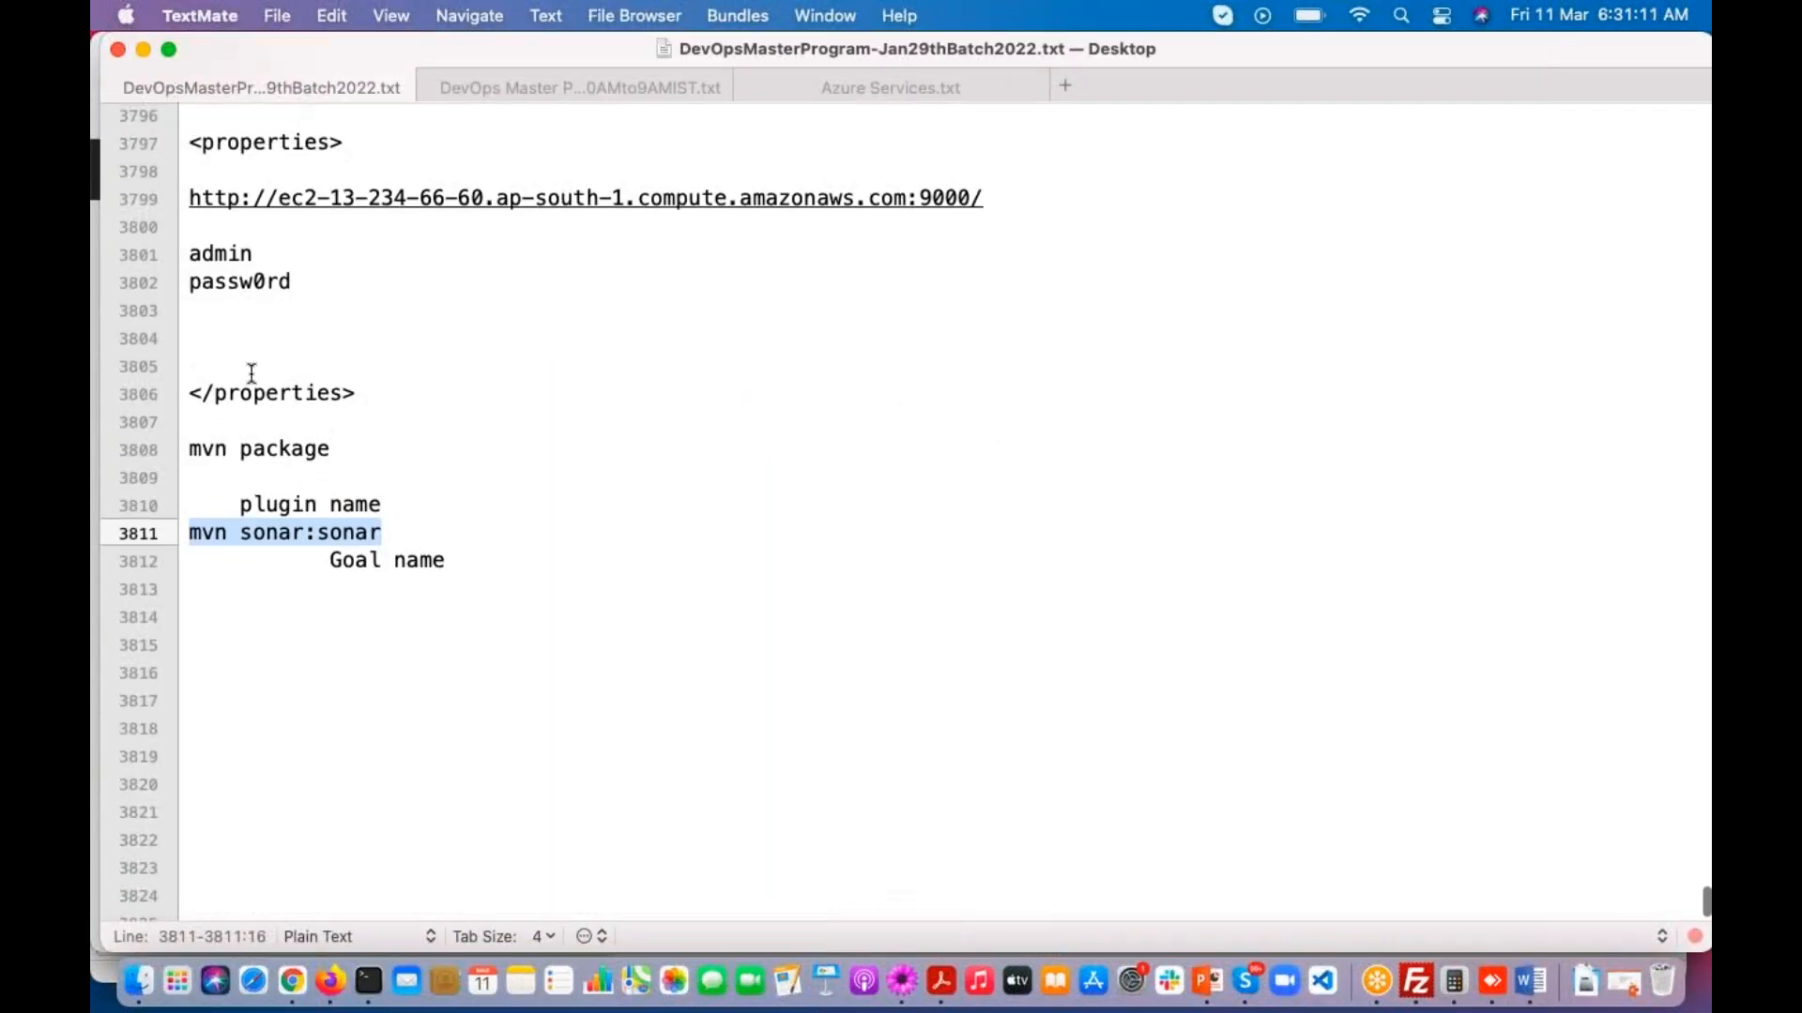
pyautogui.scroll(3, 250, 374)
pyautogui.moveTo(191, 359); pyautogui.dragTo(311, 361)
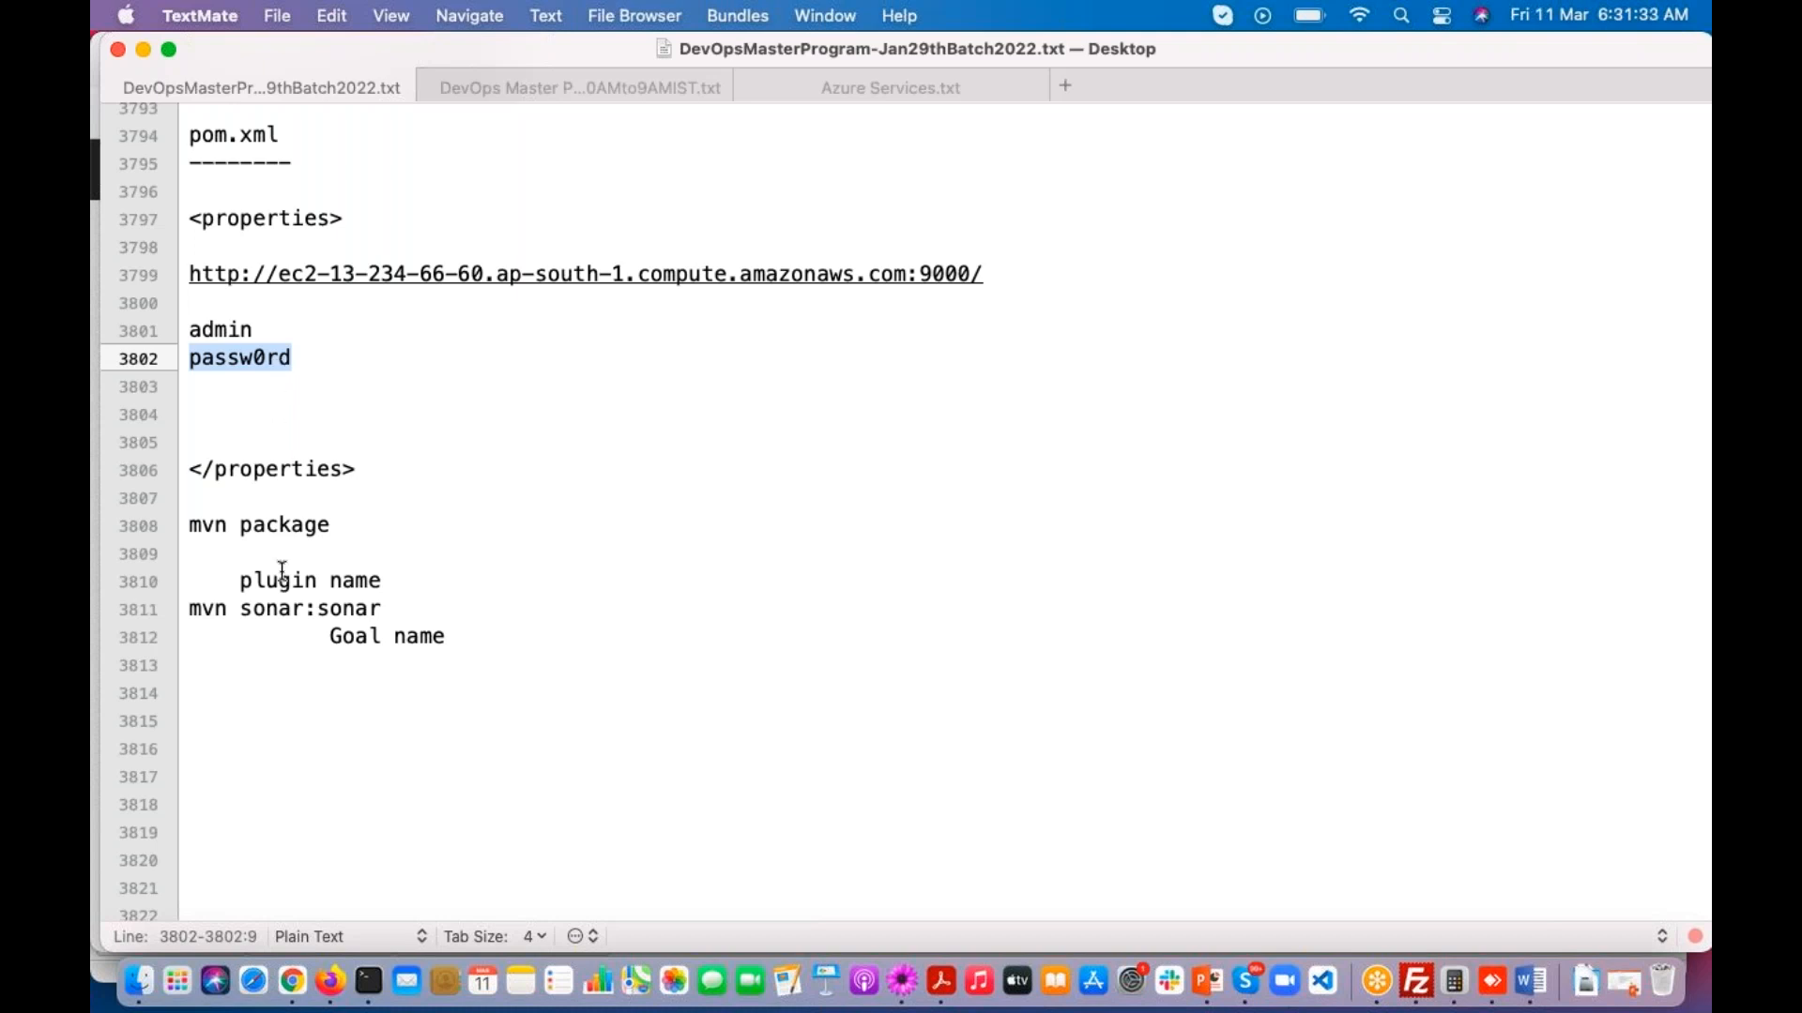
pyautogui.click(243, 731)
pyautogui.write('A')
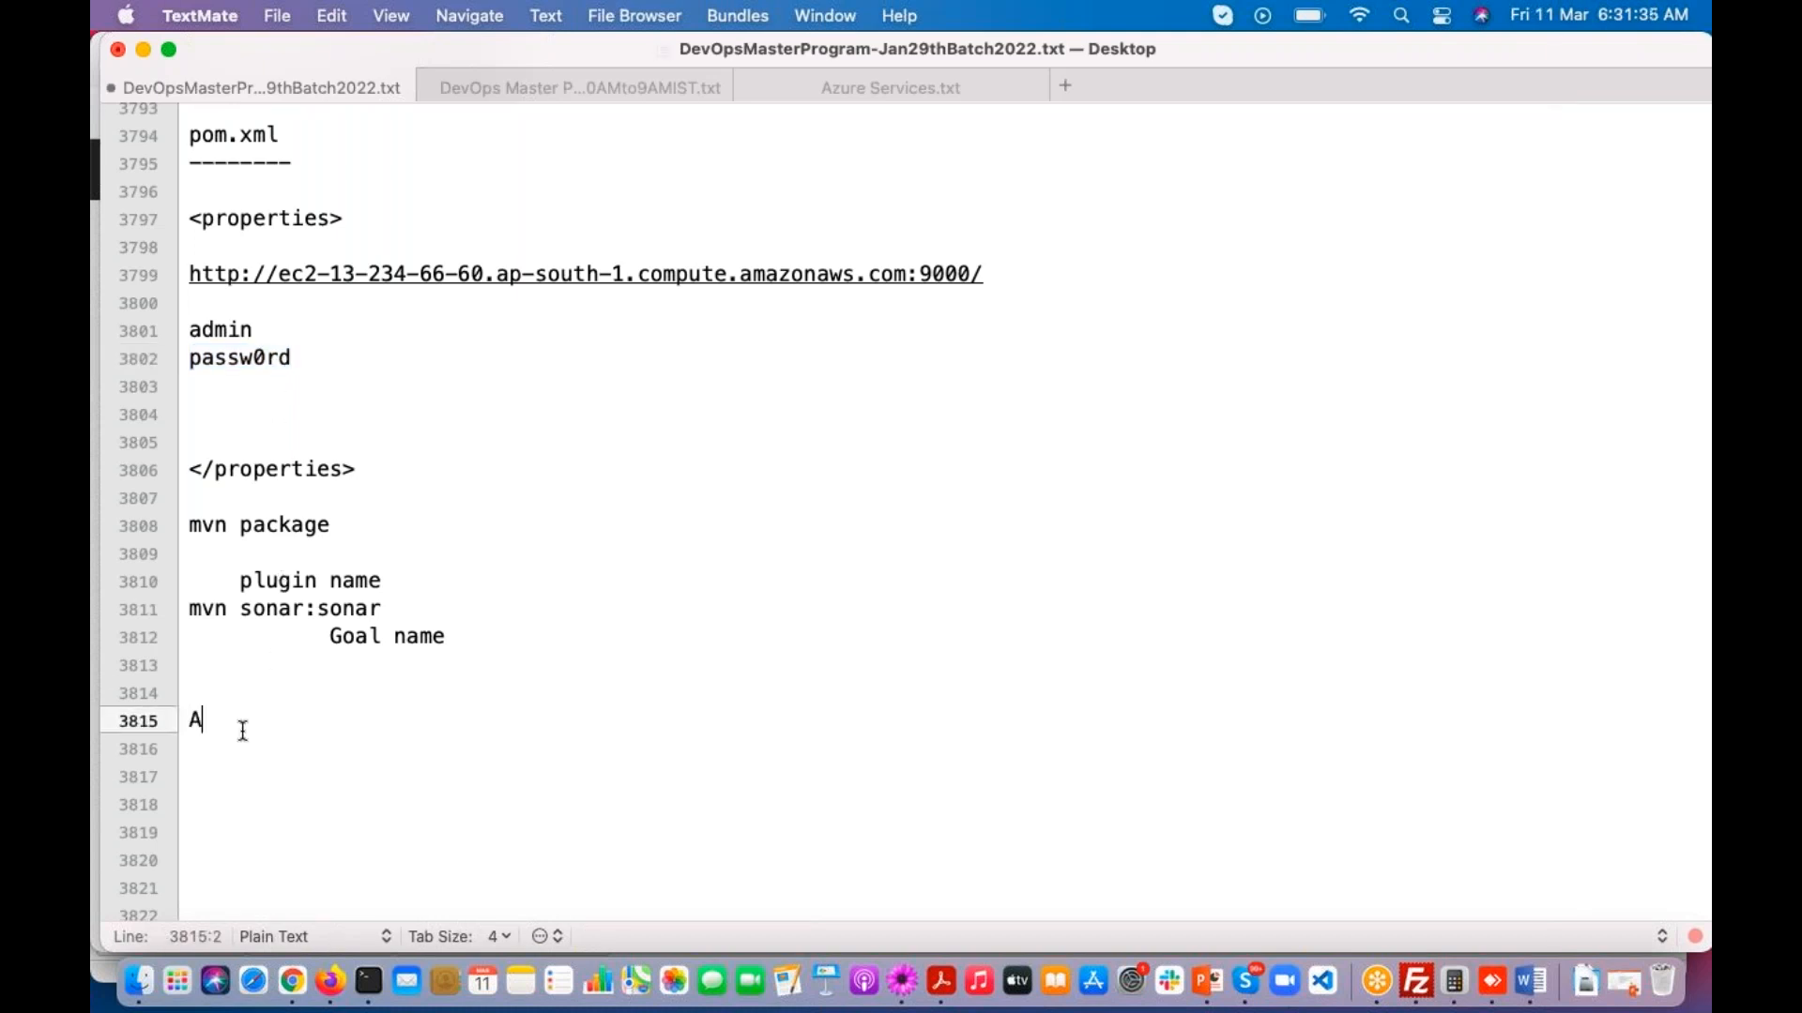
pyautogui.write('pp Scan')
pyautogui.press('Return')
pyautogui.press('Return')
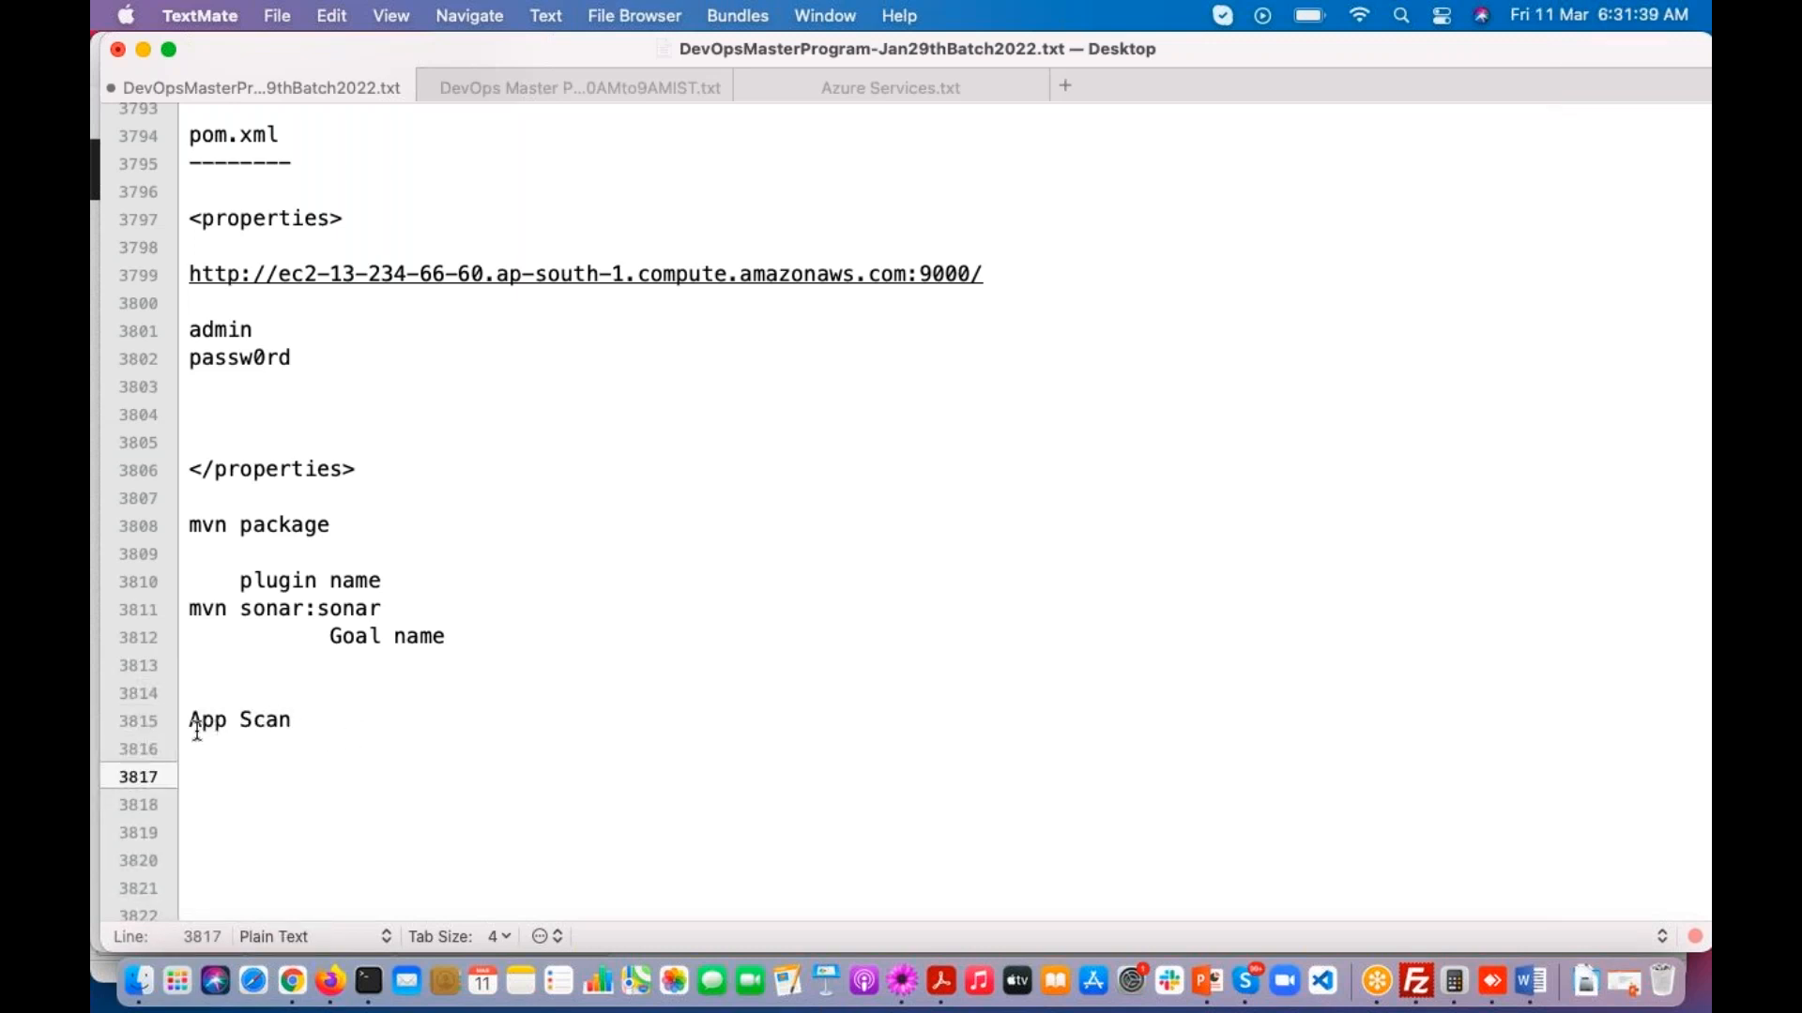
# Step: Prefix the "App Scan" line with "HCL" so it reads "HCL App Scan"
pyautogui.moveTo(188, 721); pyautogui.dragTo(317, 725)
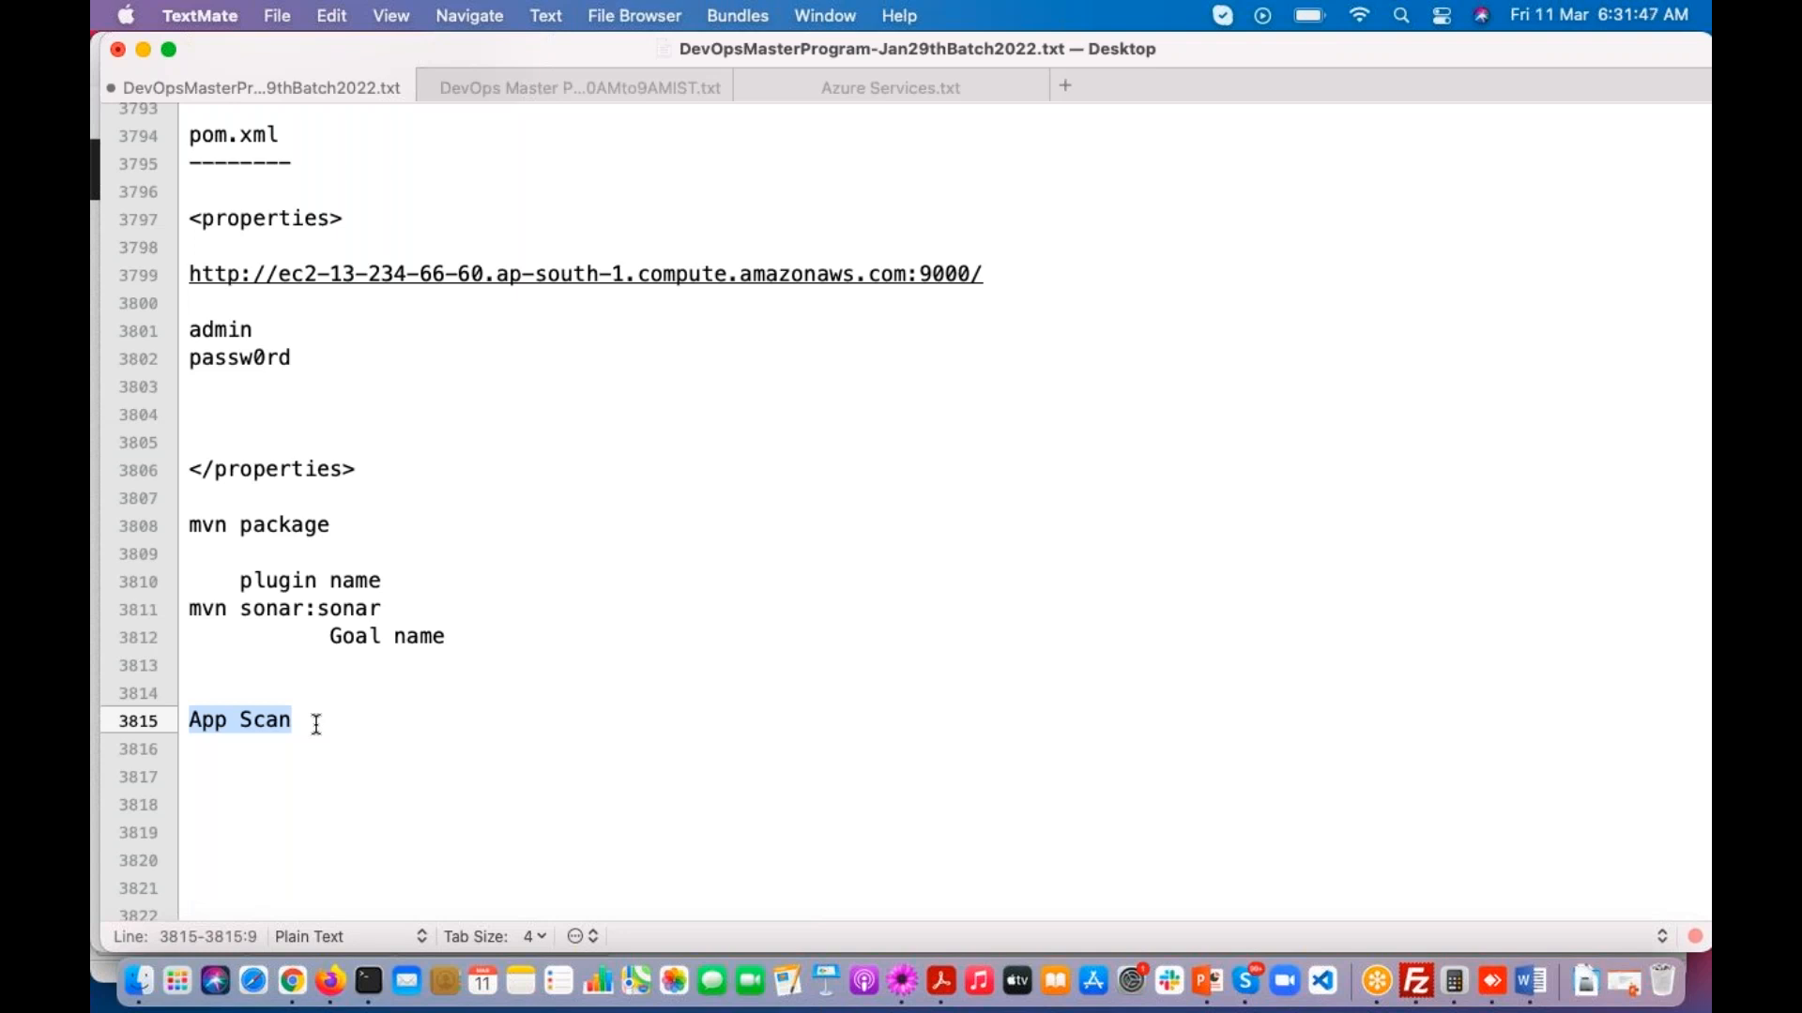
pyautogui.click(185, 728)
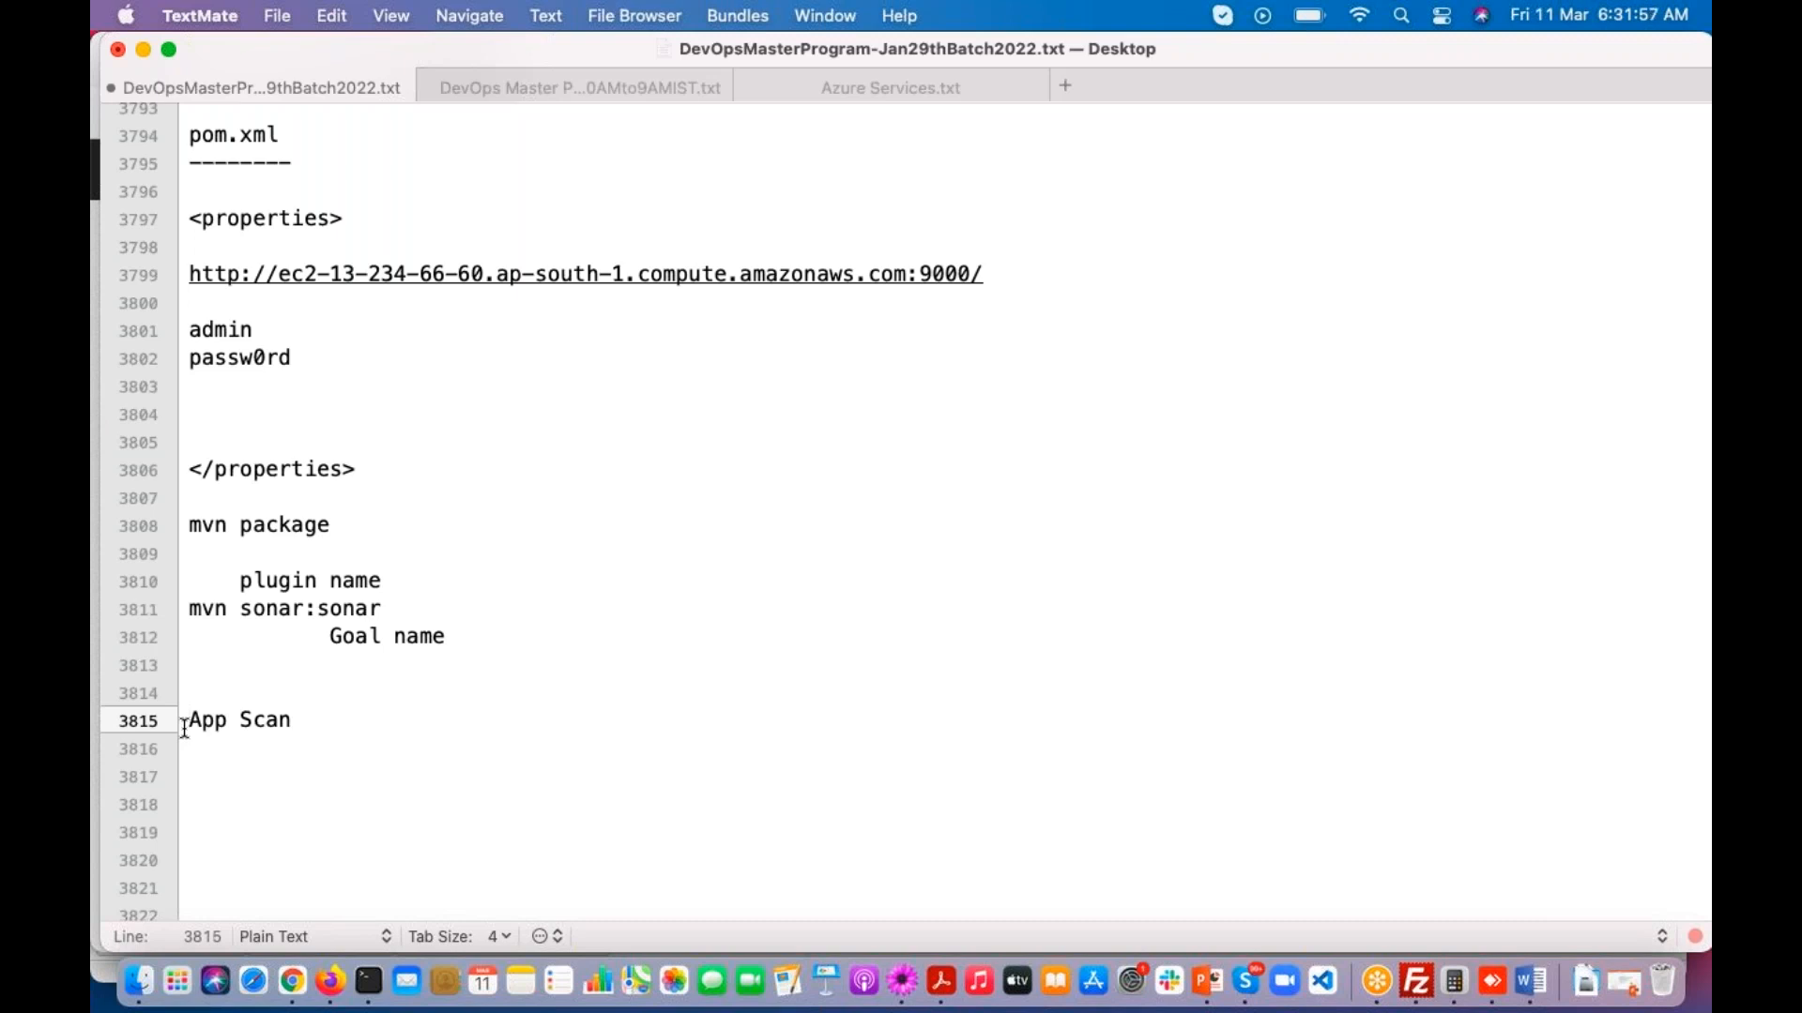
pyautogui.write('HCL')
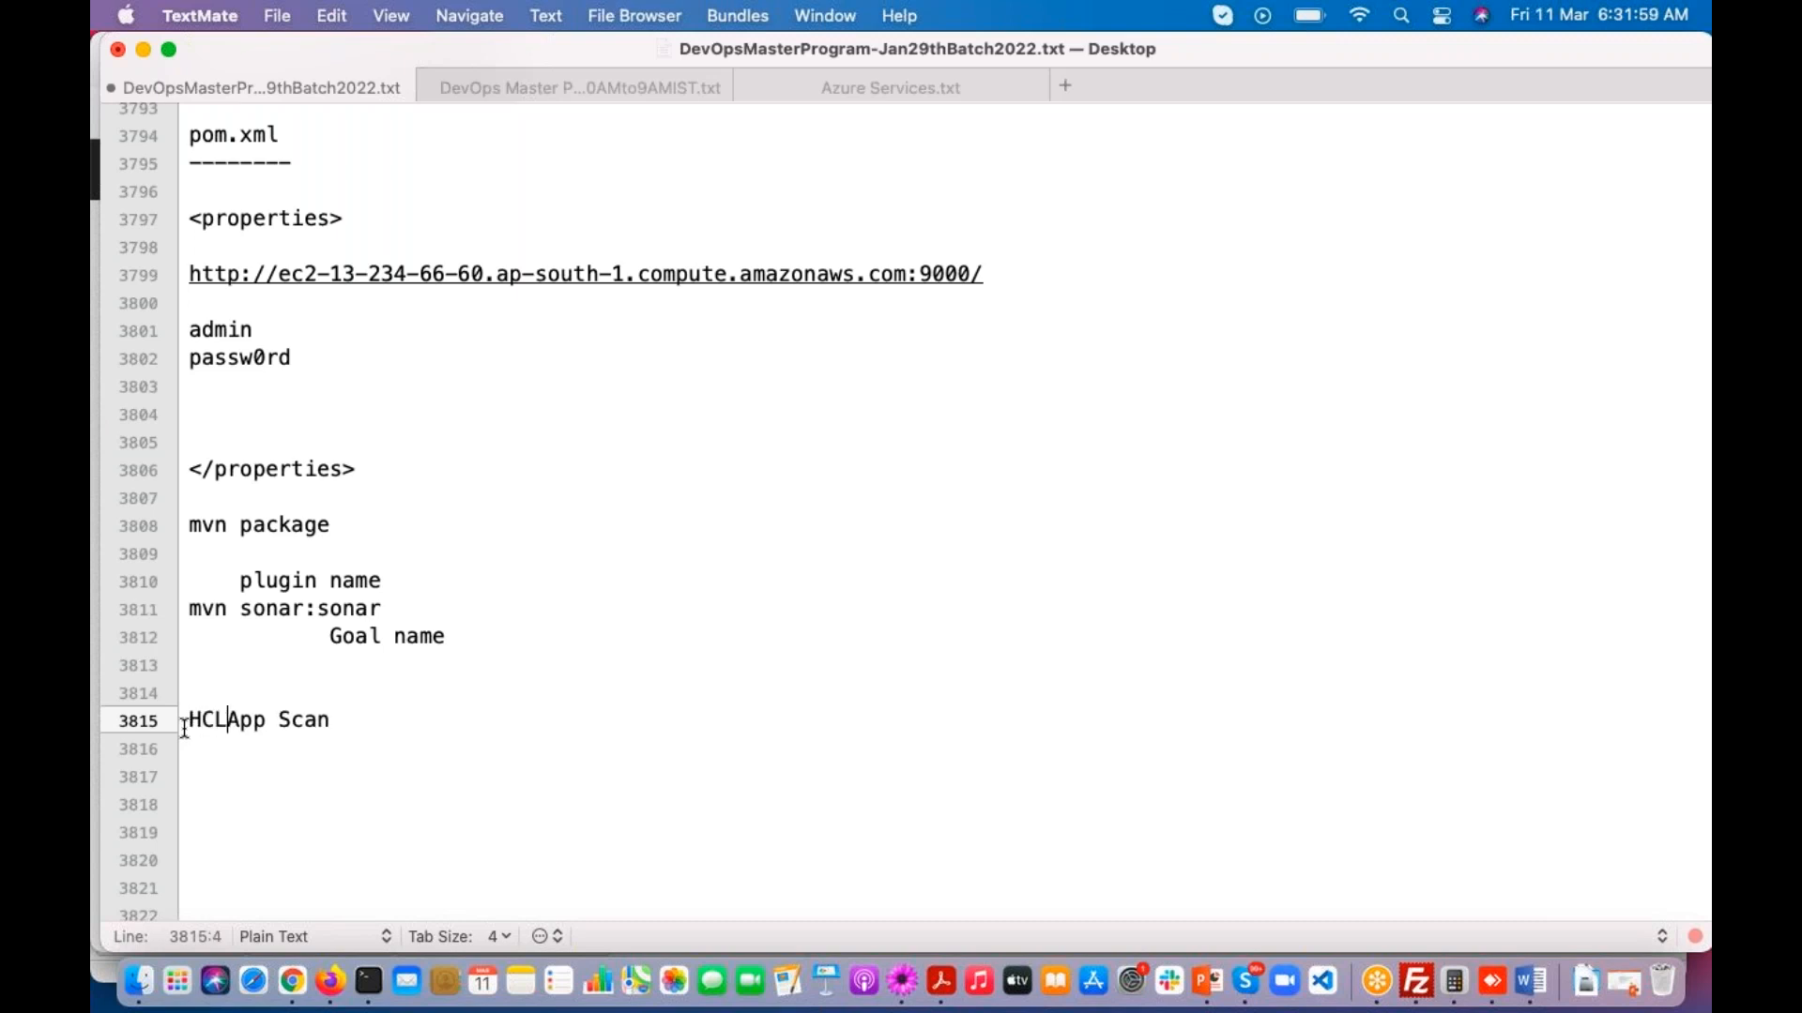
pyautogui.moveTo(380, 720); pyautogui.dragTo(213, 715)
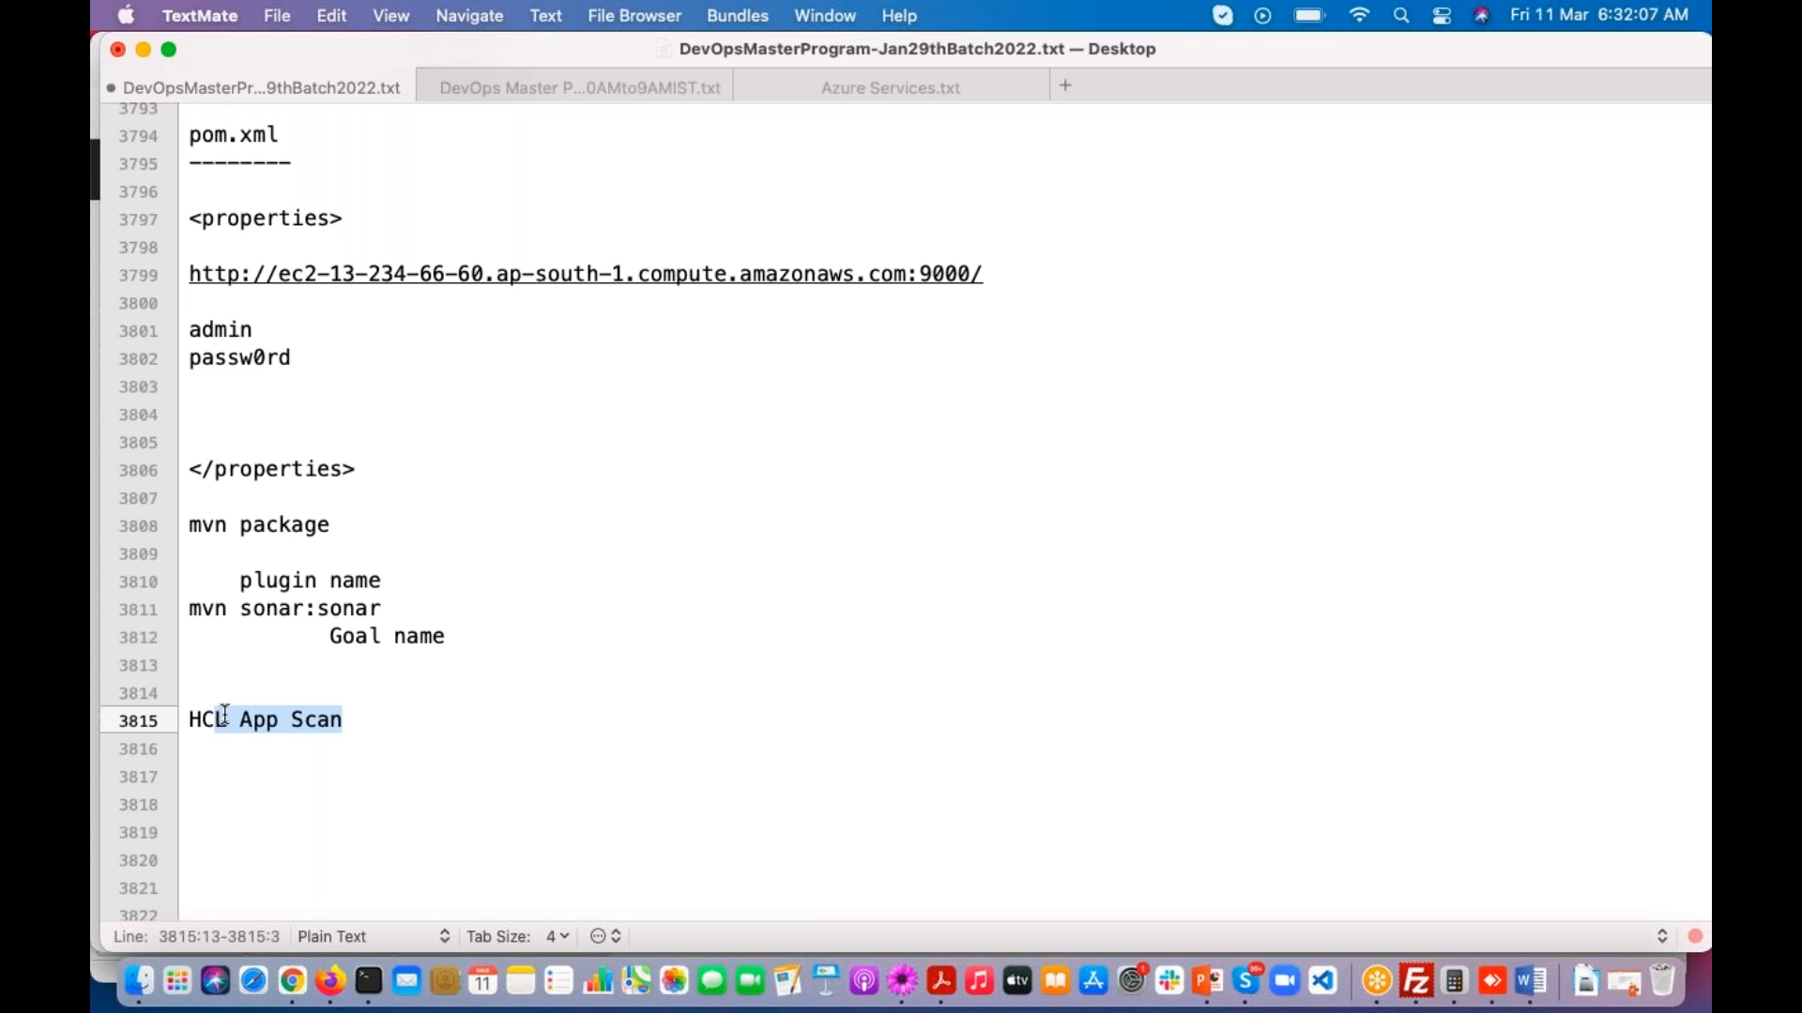
pyautogui.click(319, 720)
pyautogui.moveTo(357, 723); pyautogui.dragTo(156, 715)
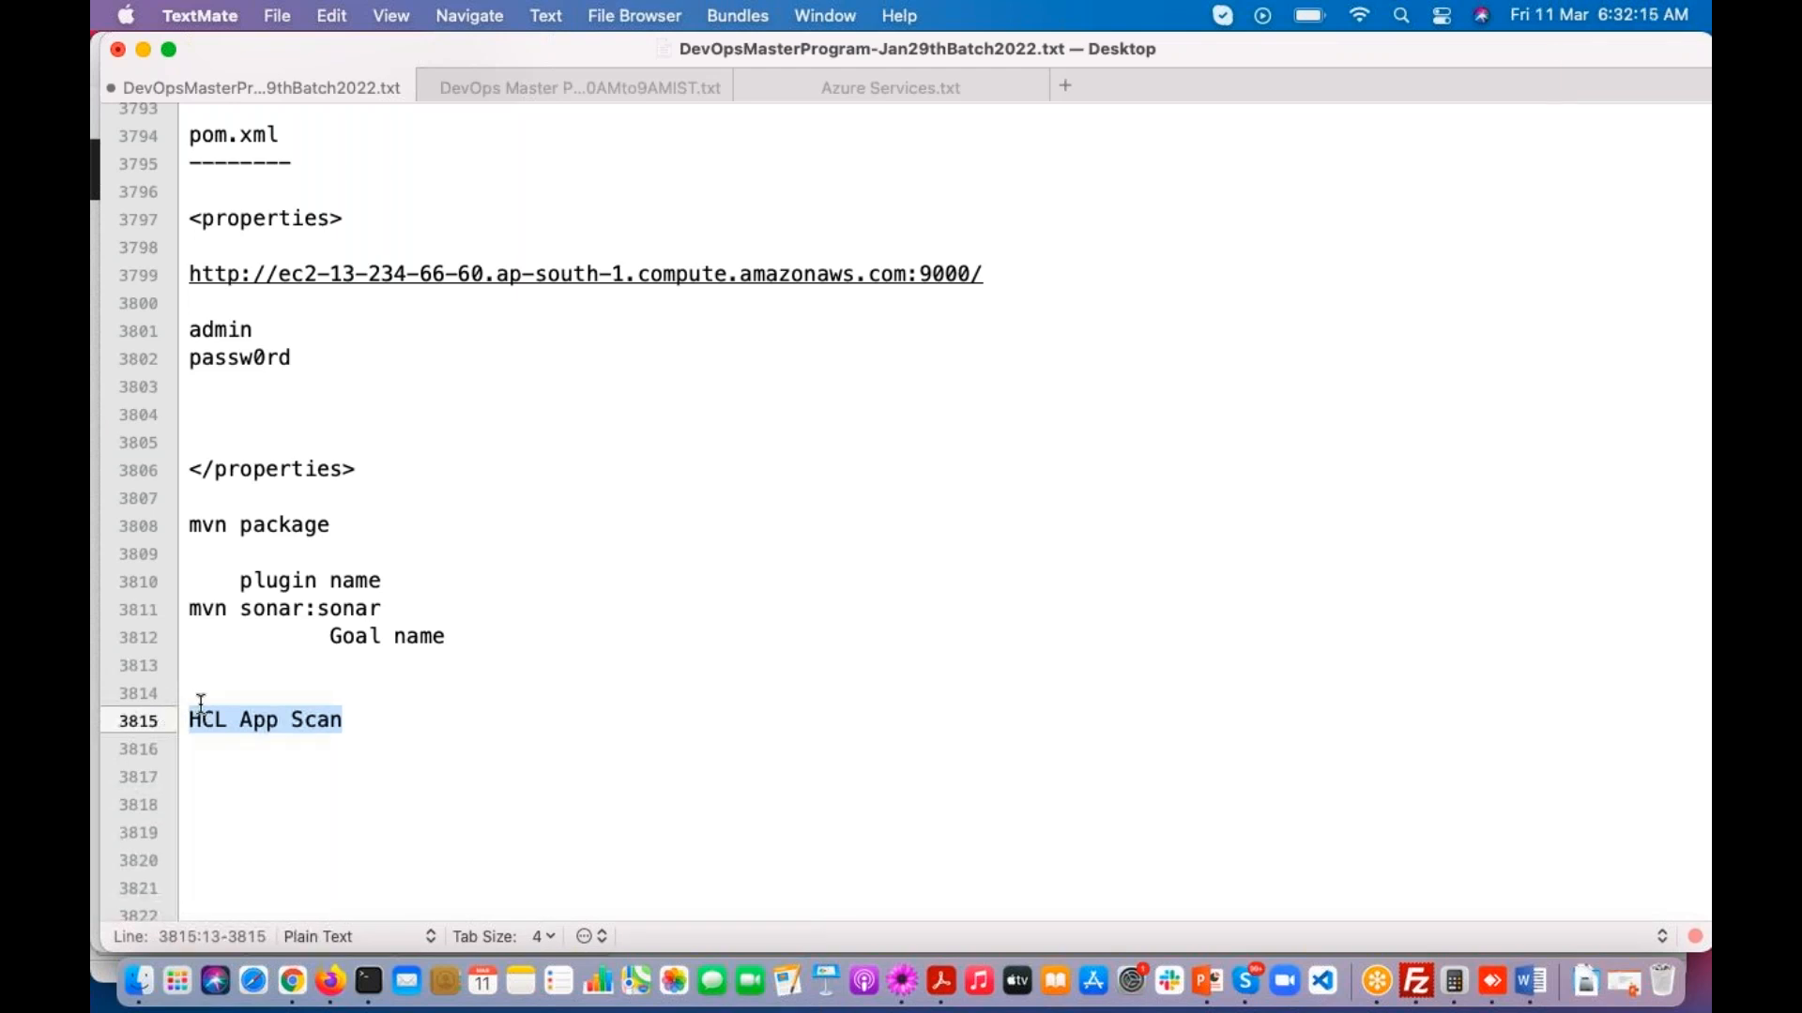
pyautogui.click(197, 695)
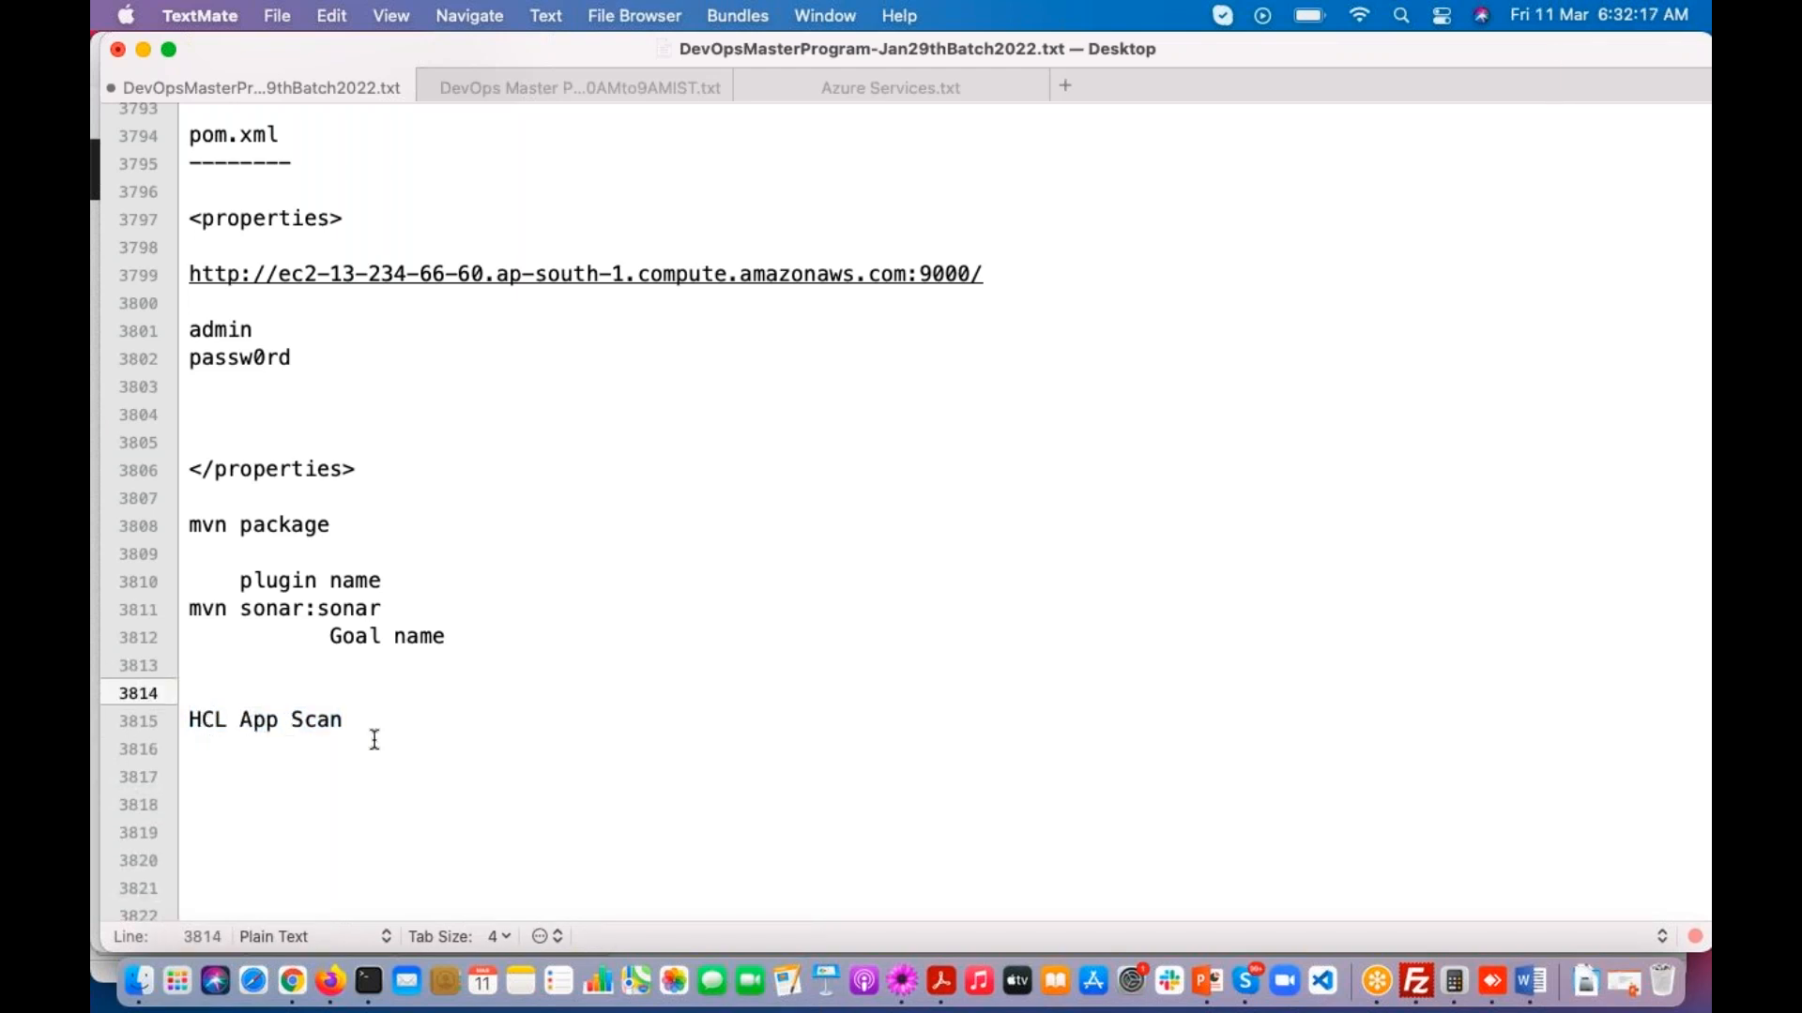
pyautogui.moveTo(357, 723); pyautogui.dragTo(232, 727)
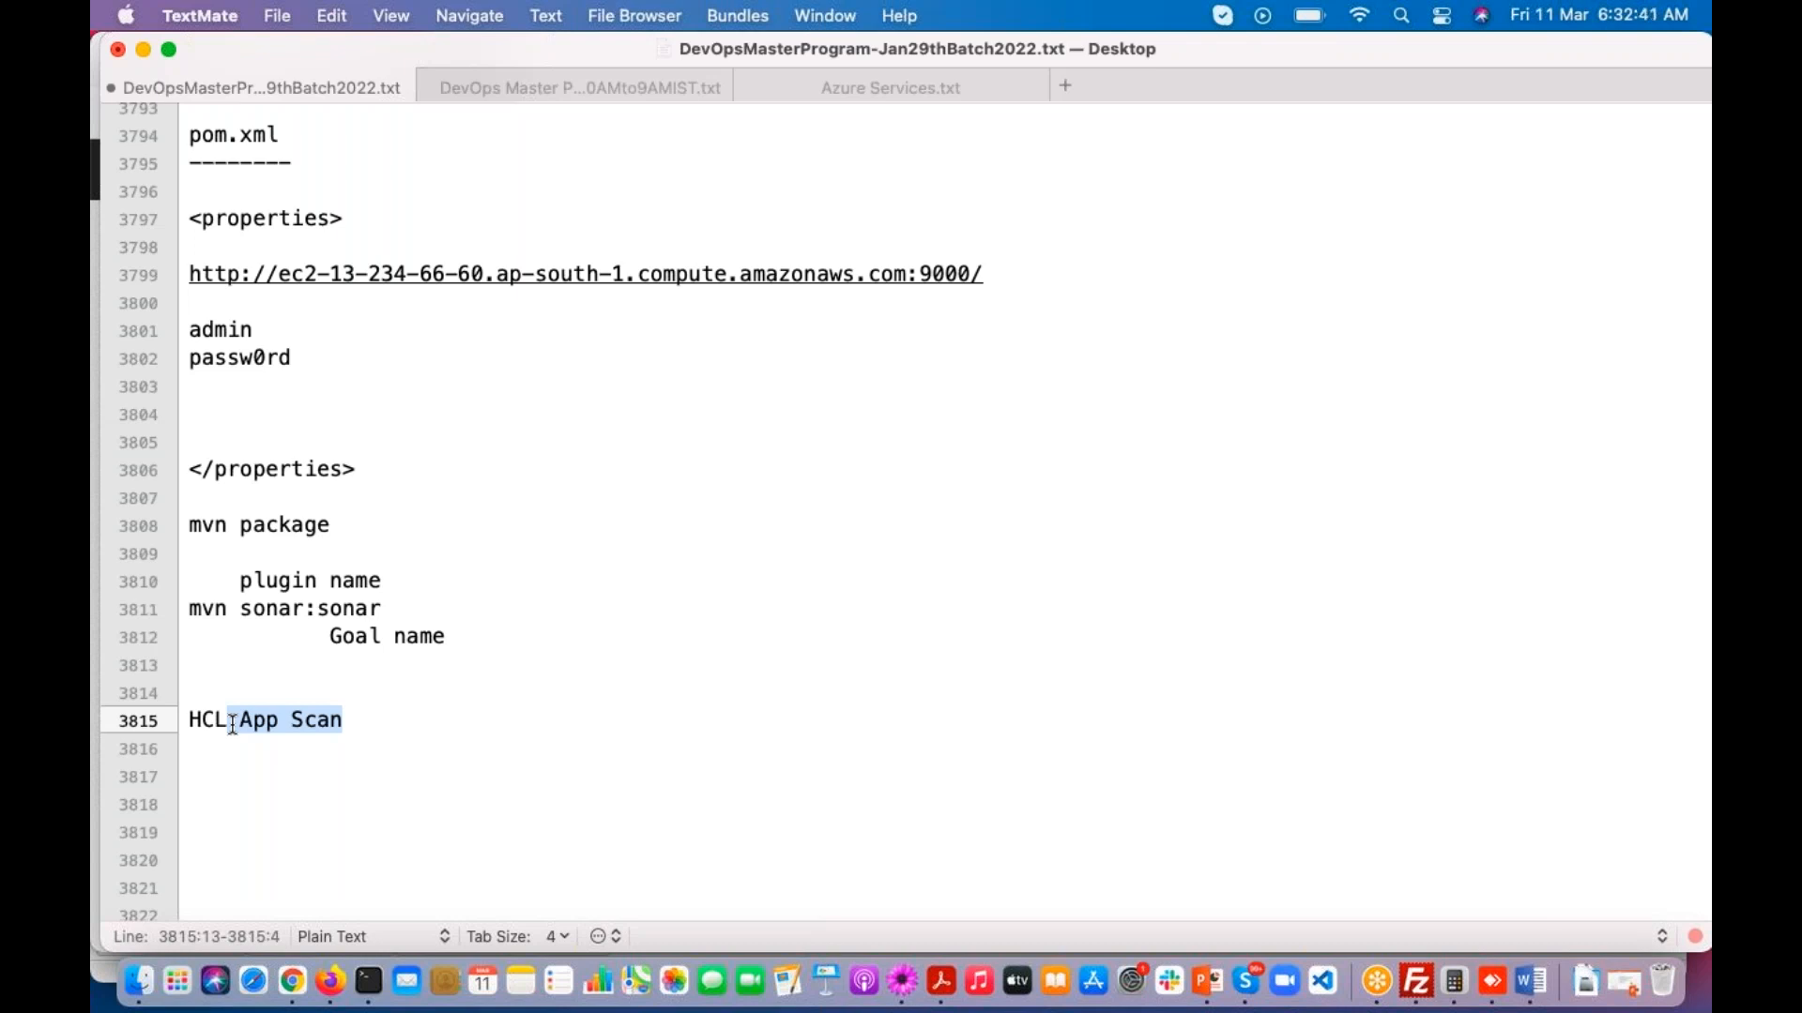
pyautogui.click(188, 727)
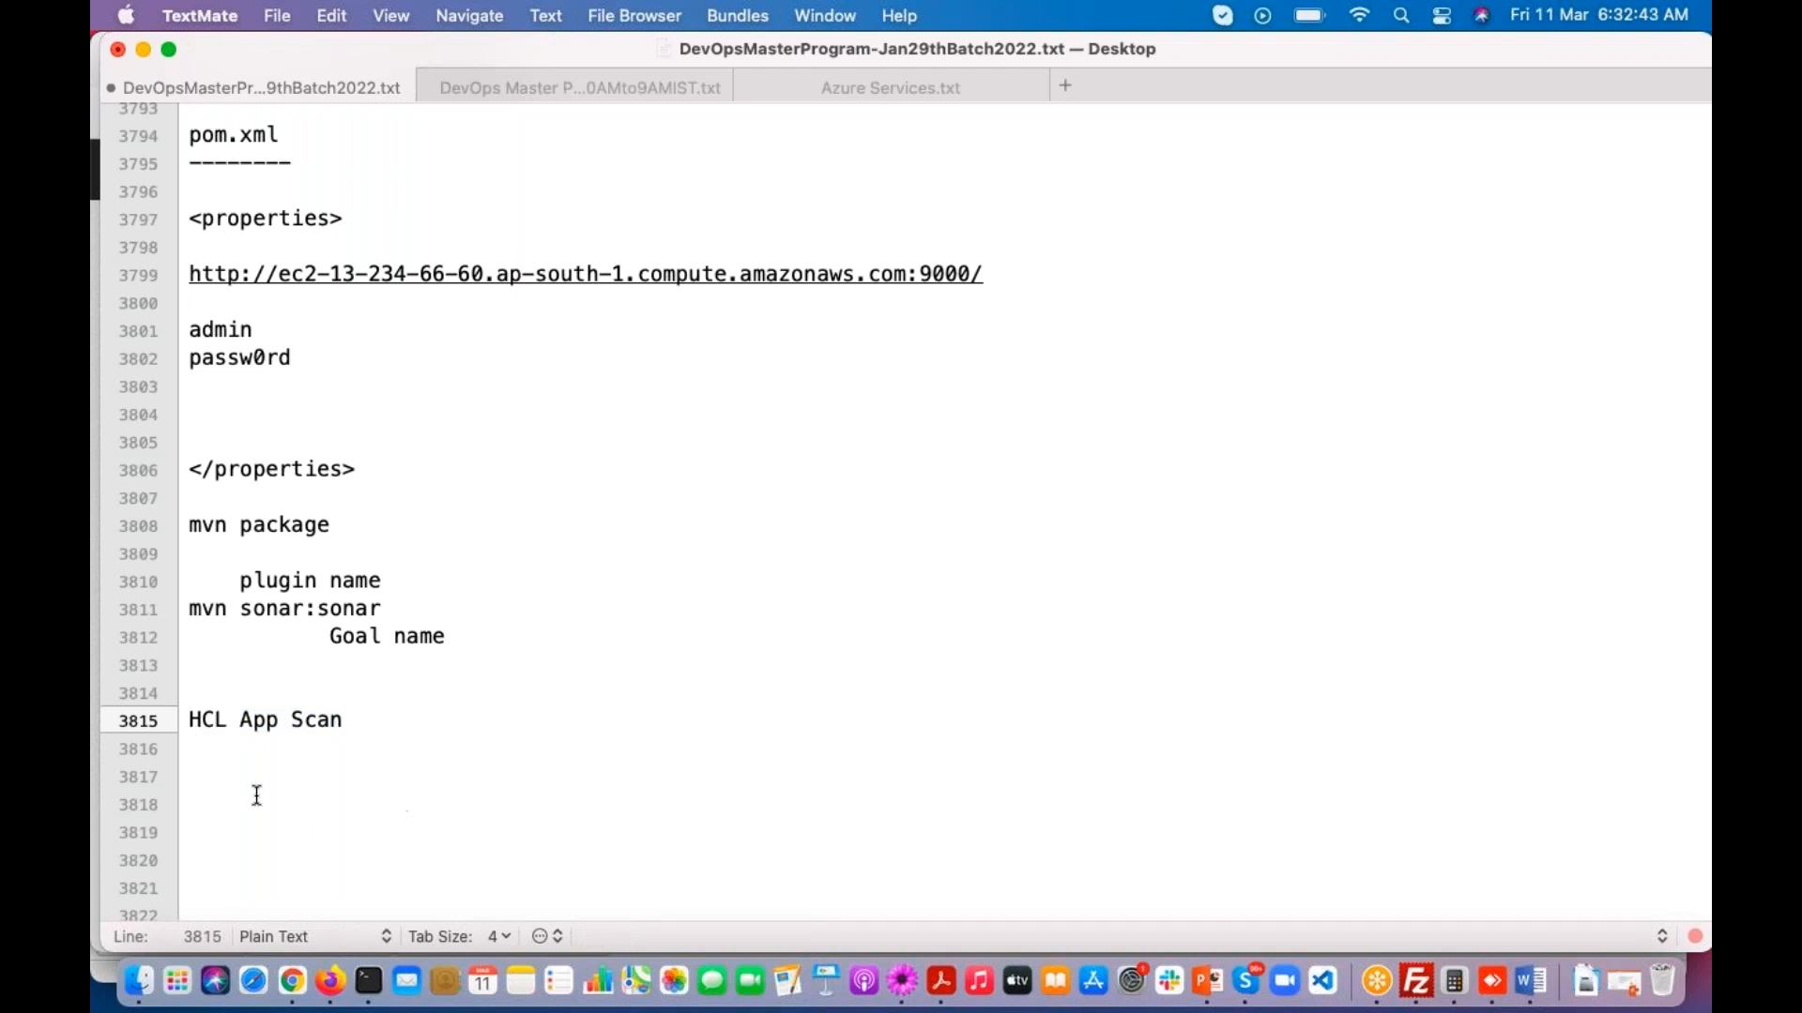
pyautogui.moveTo(188, 723); pyautogui.dragTo(476, 738)
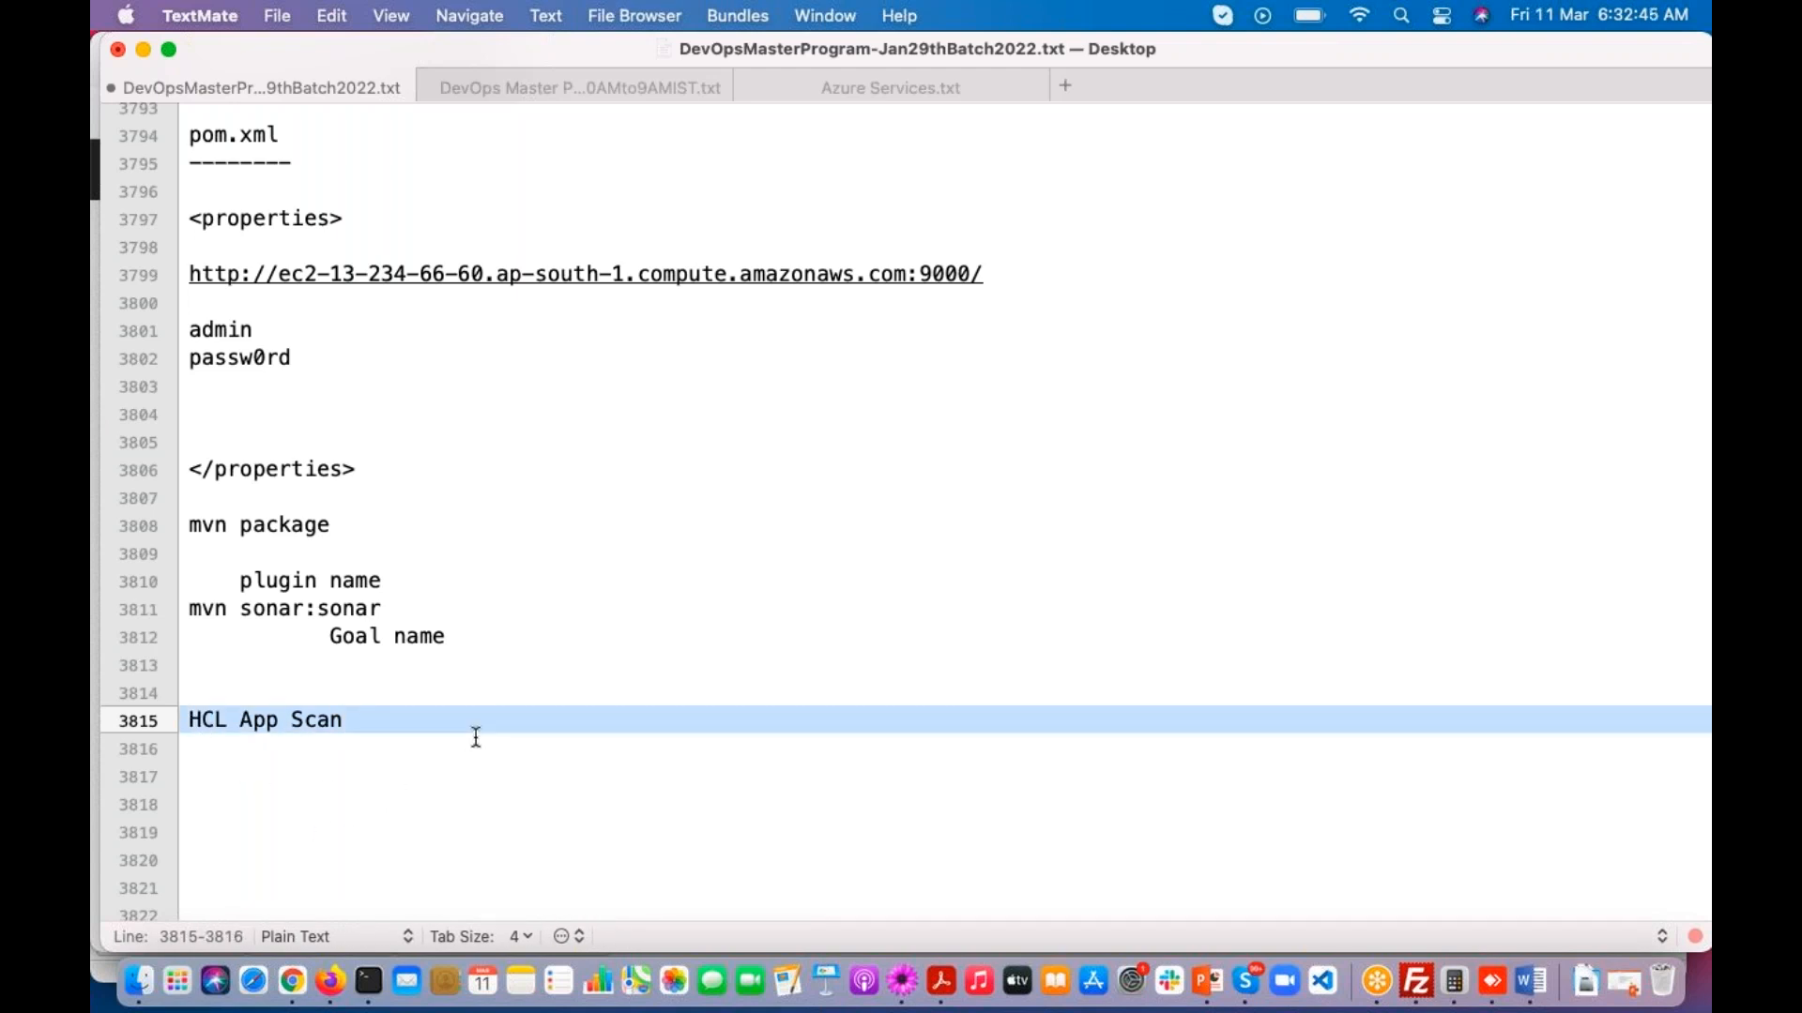
pyautogui.scroll(-3, 476, 727)
pyautogui.click(328, 746)
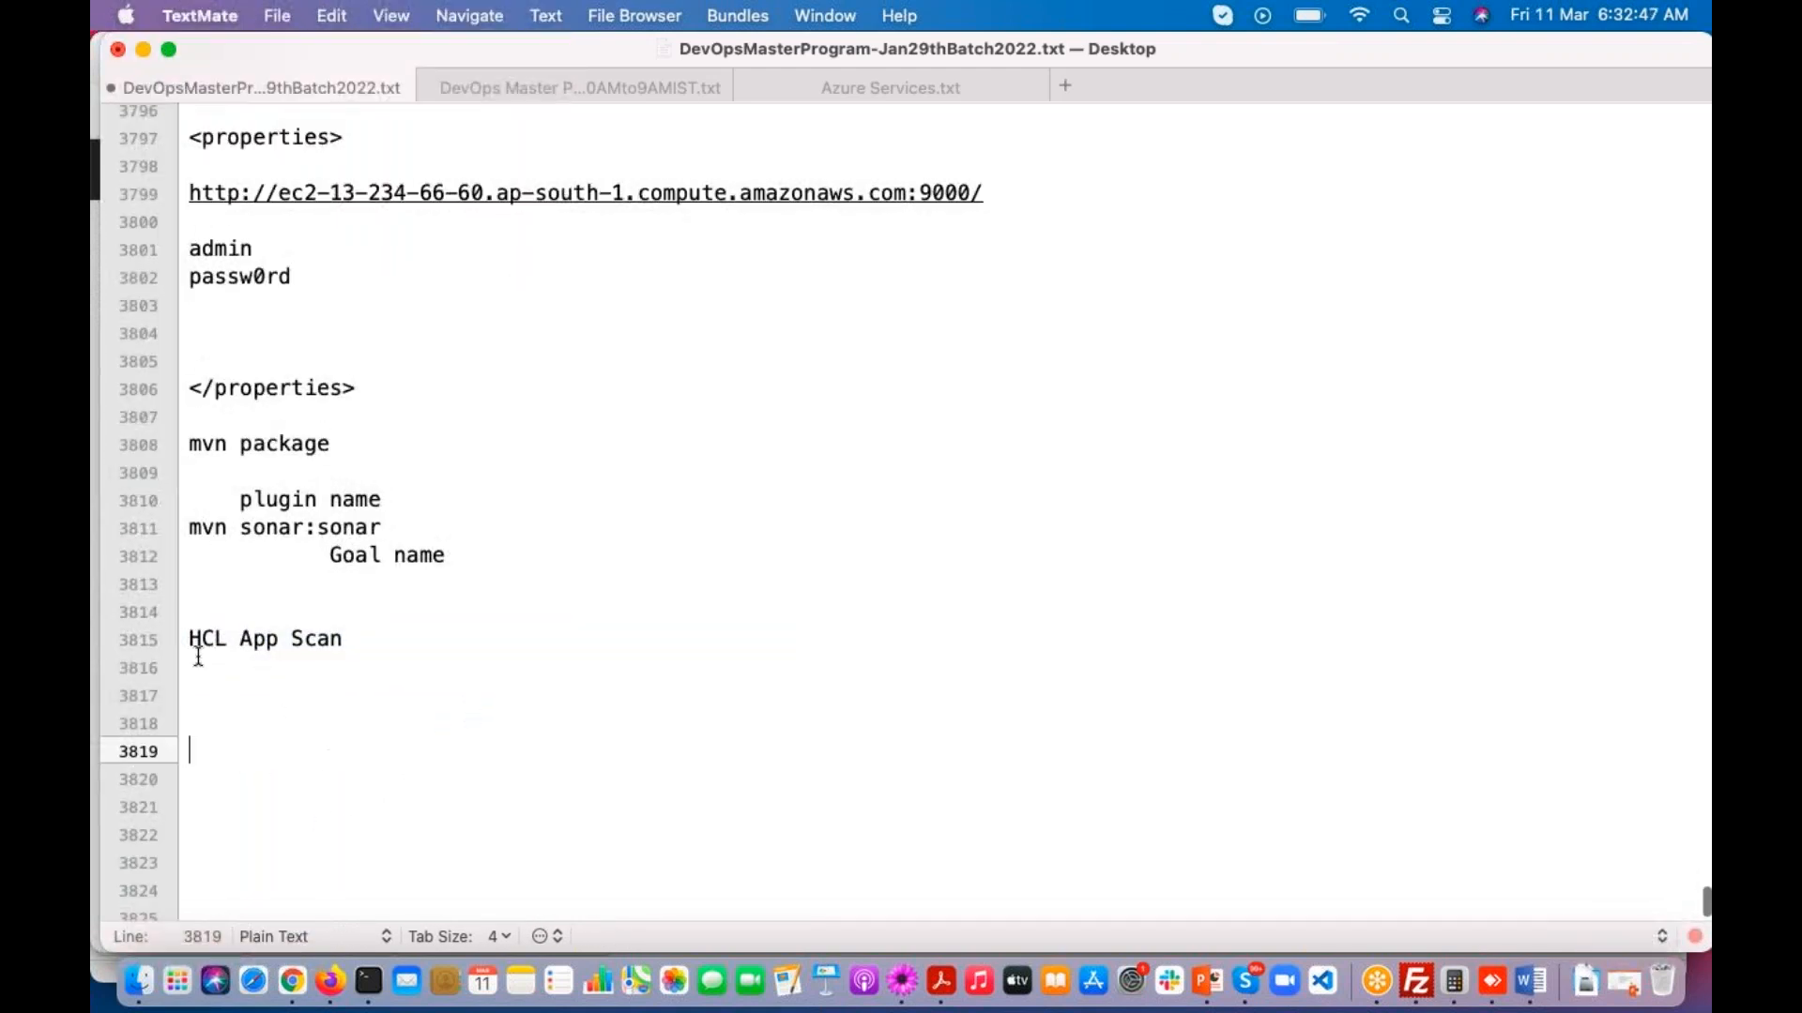
pyautogui.moveTo(185, 633); pyautogui.dragTo(392, 648)
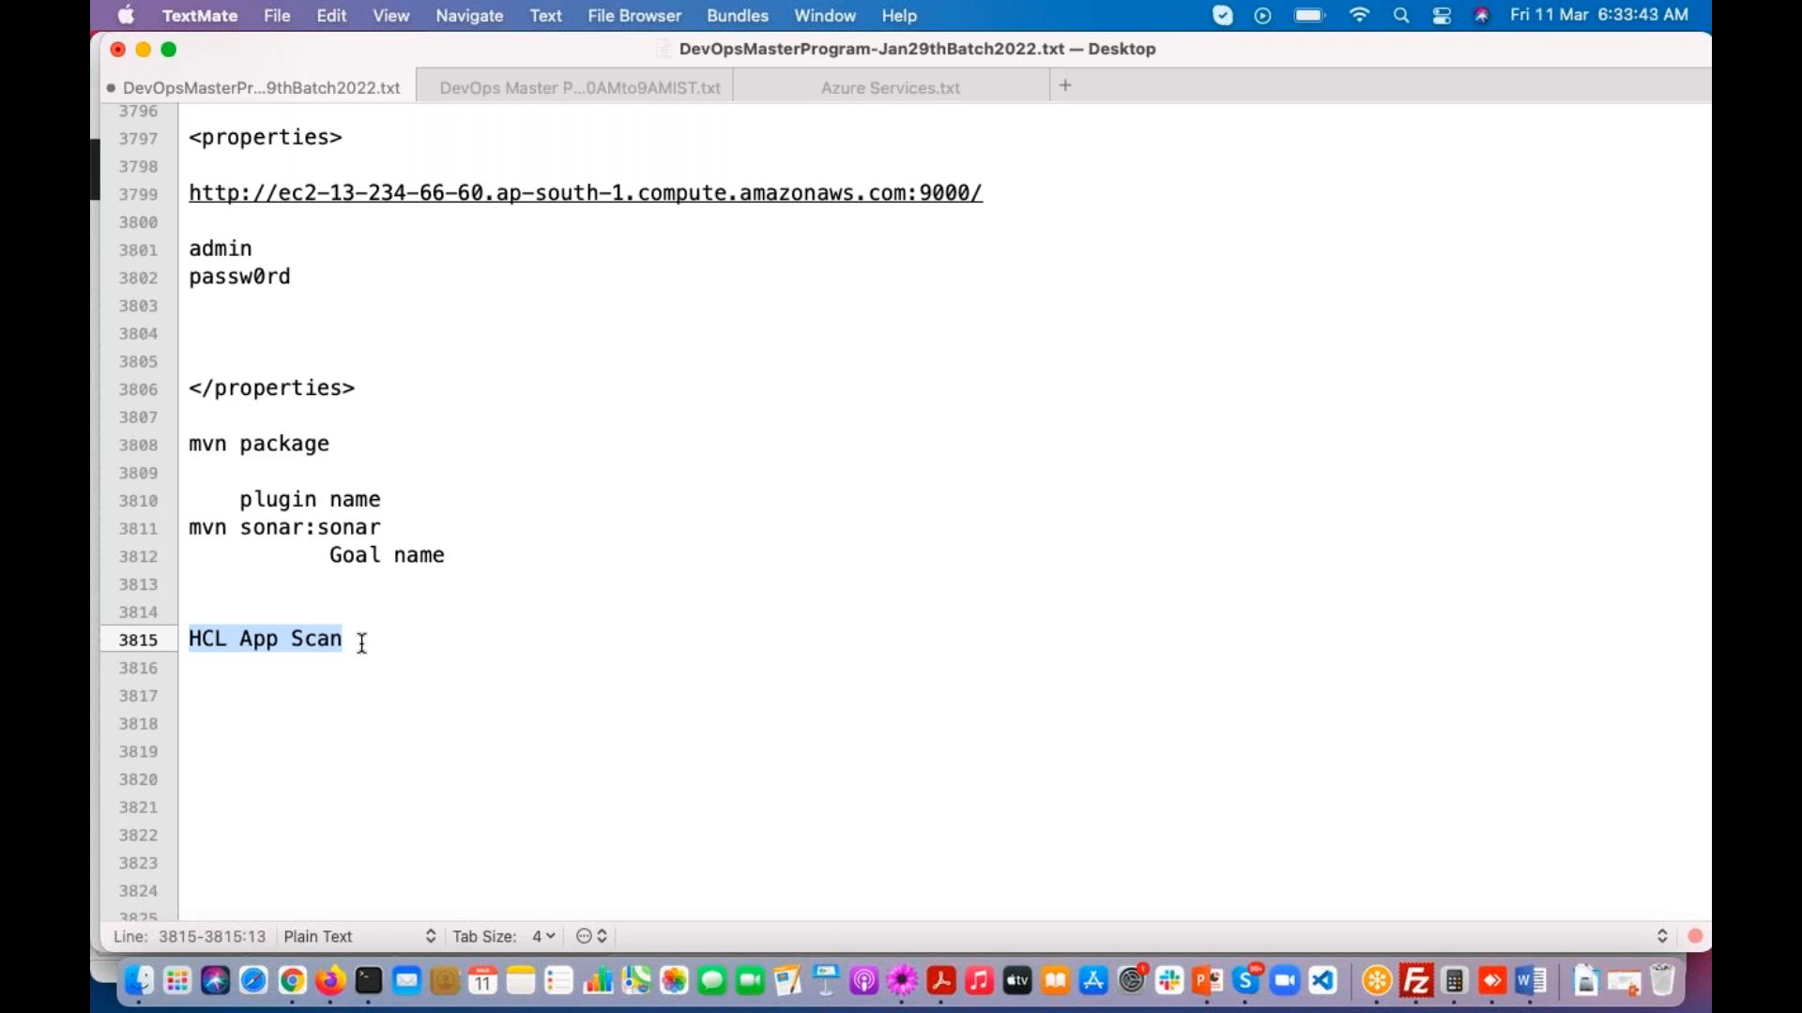
# Step: Add the line "DevSecOps" below "HCL App Scan" in the notes
pyautogui.click(272, 701)
pyautogui.write('v')
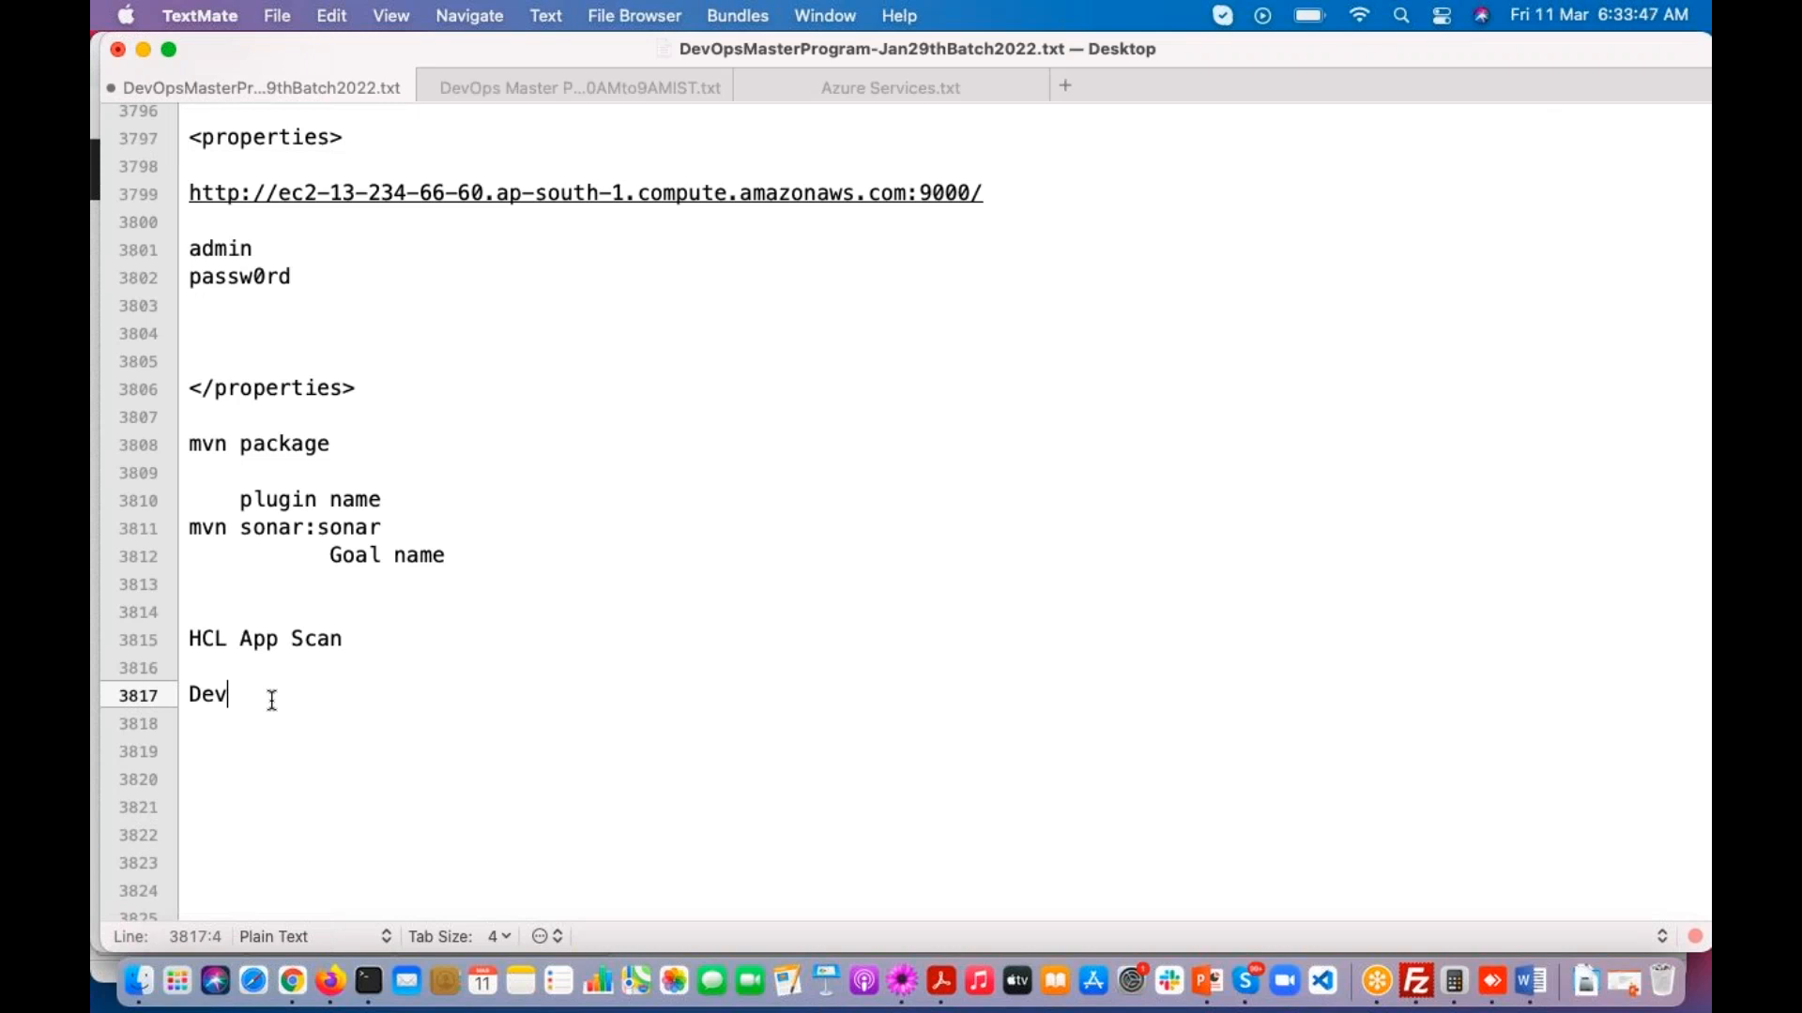
pyautogui.write('SecOps')
pyautogui.press('Return')
pyautogui.press('Return')
pyautogui.press('Return')
pyautogui.moveTo(339, 694); pyautogui.dragTo(181, 694)
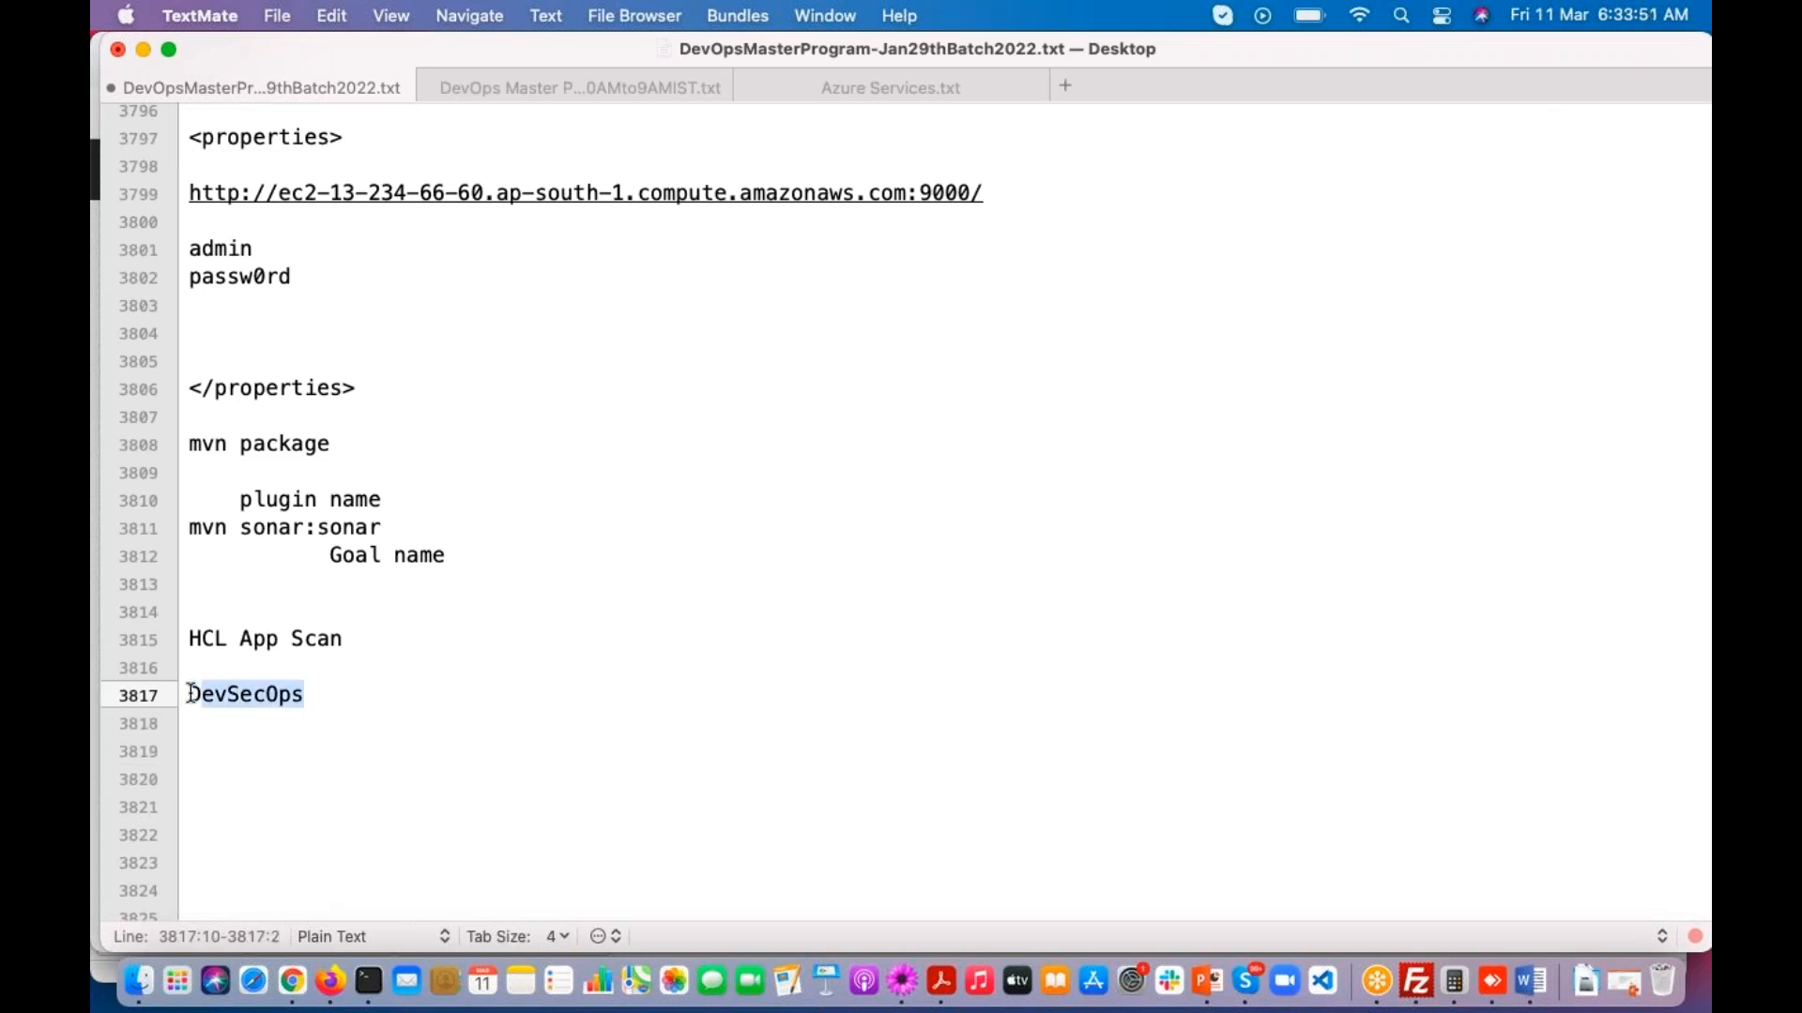
# Step: Add the line "DevOps + Secuiry = DevSecOps" below the DevSecOps entry, followed by blank lines
pyautogui.click(233, 742)
pyautogui.write('DevOps')
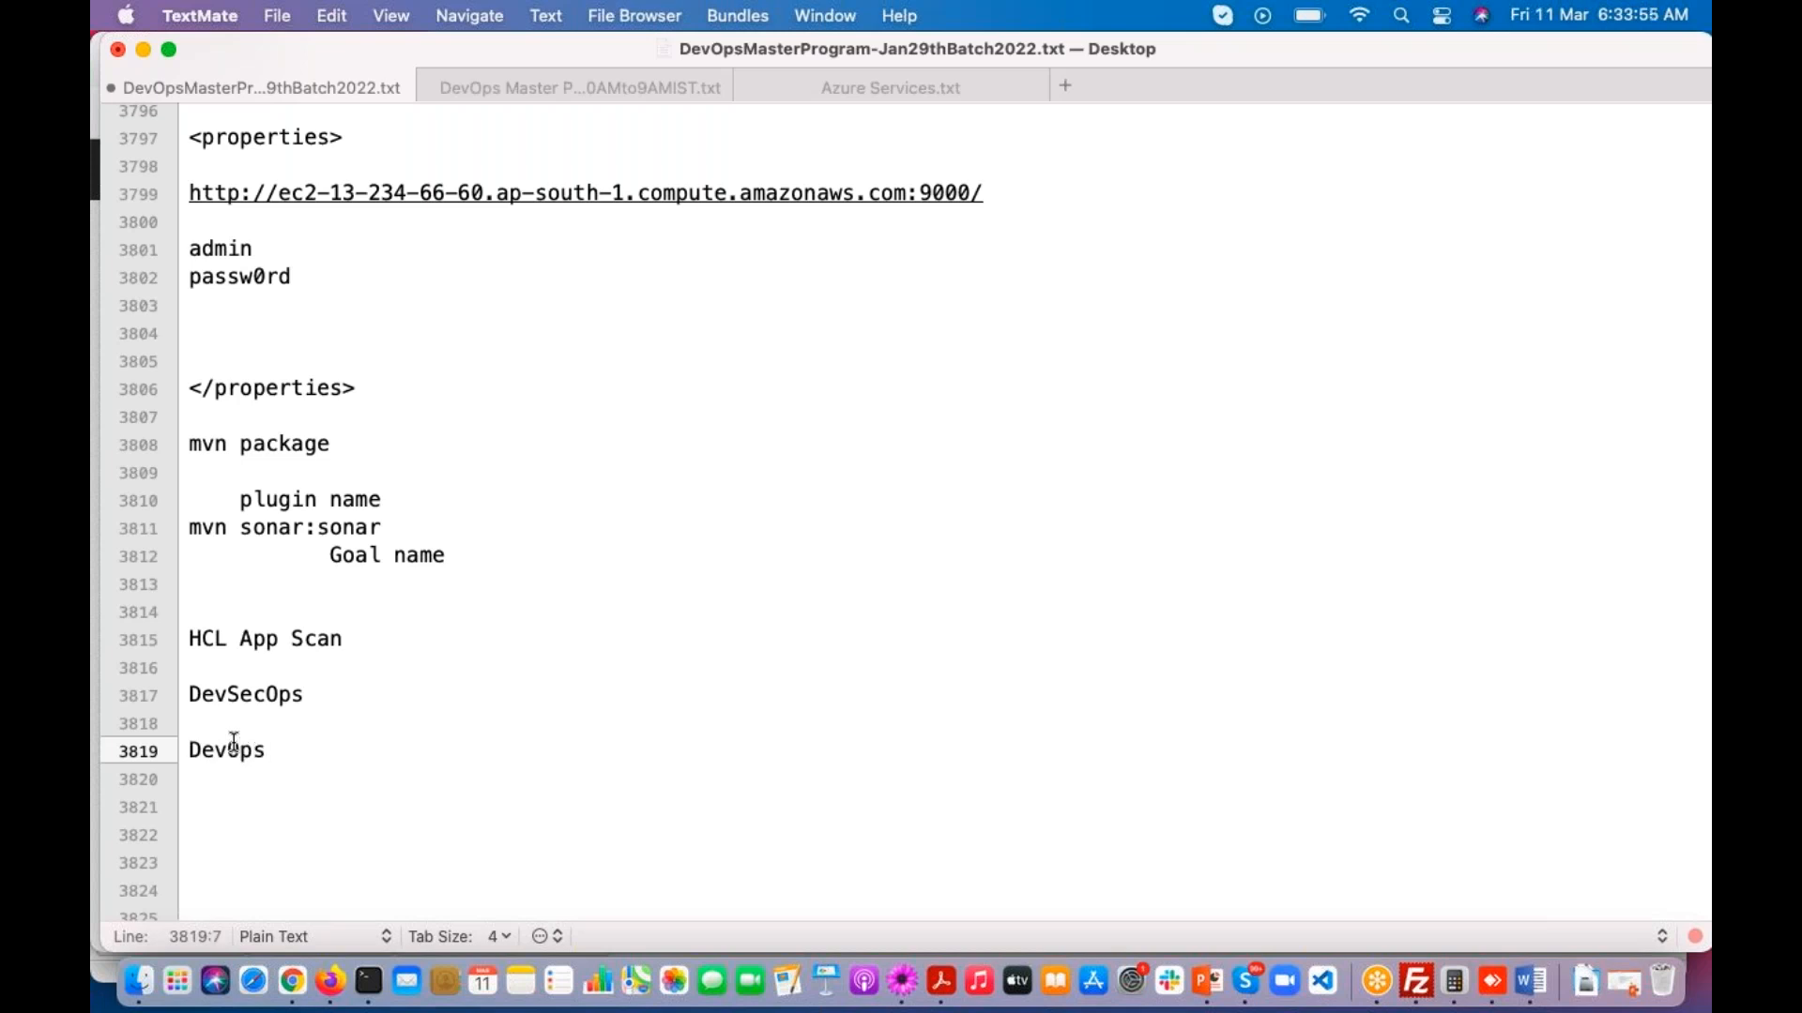
pyautogui.write(' + Secuiry')
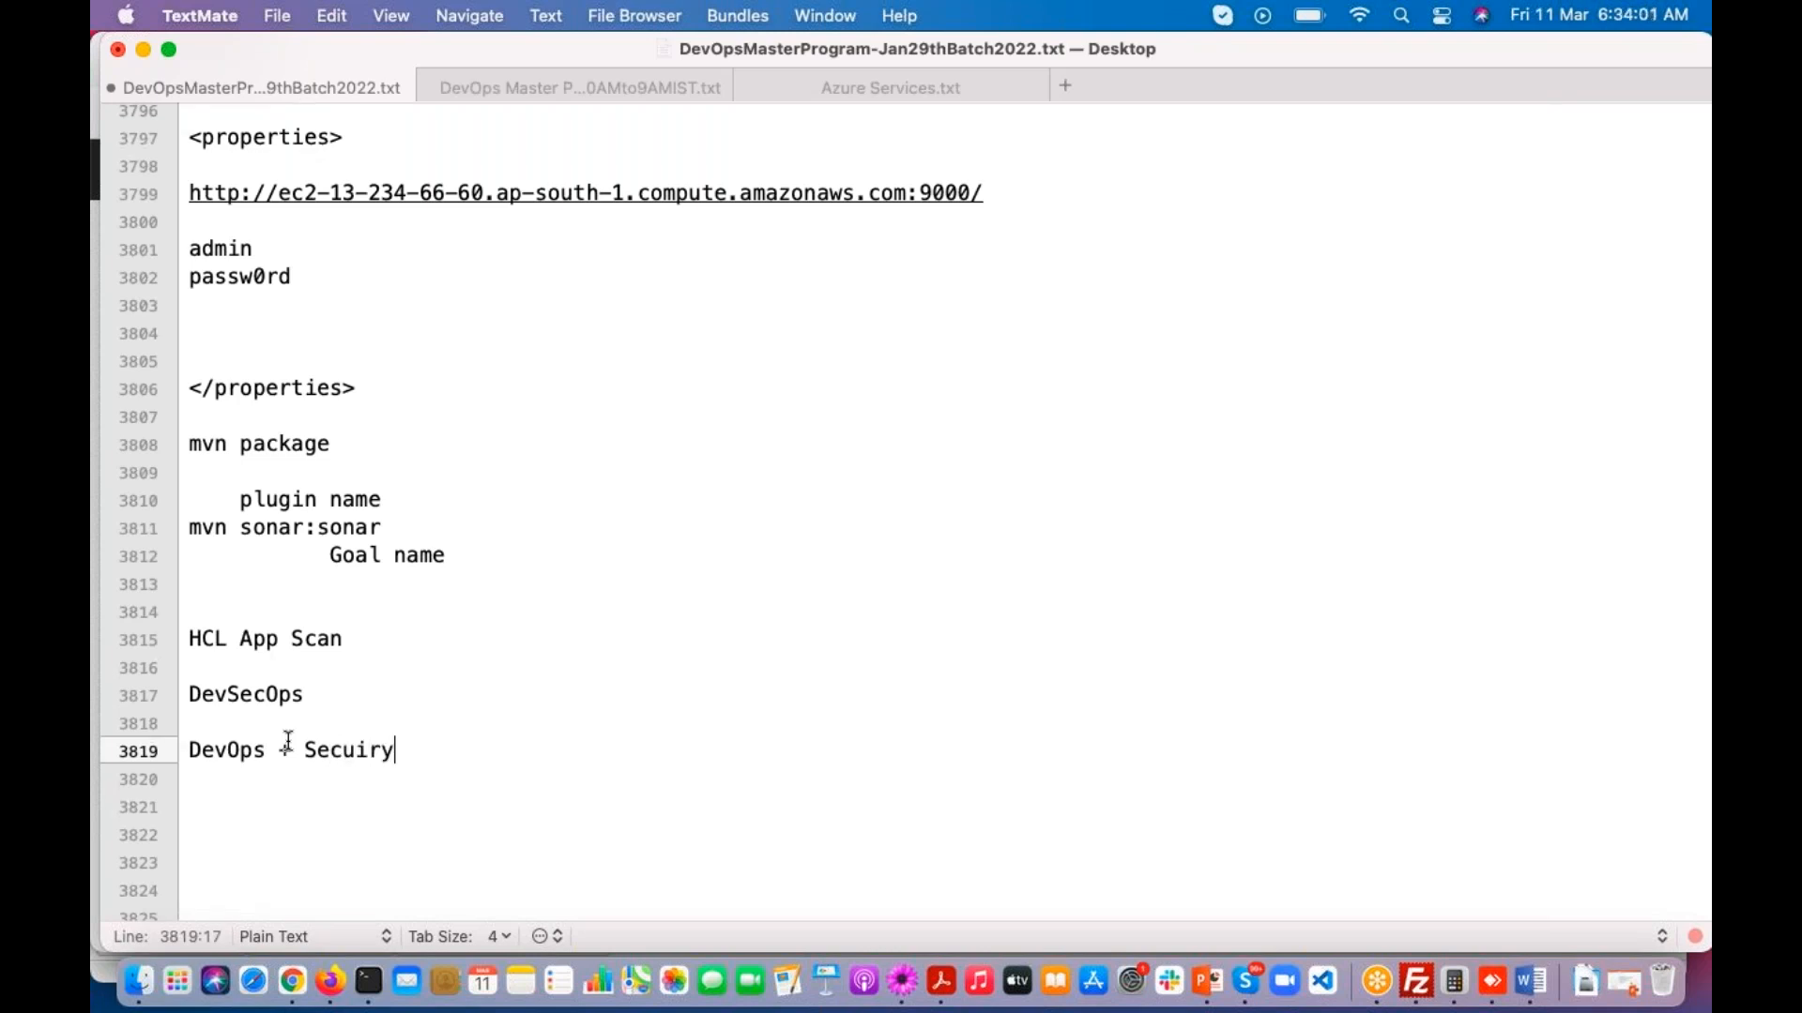
pyautogui.write(' = DevSecOps')
pyautogui.press('Return')
pyautogui.press('Return')
pyautogui.press('Return')
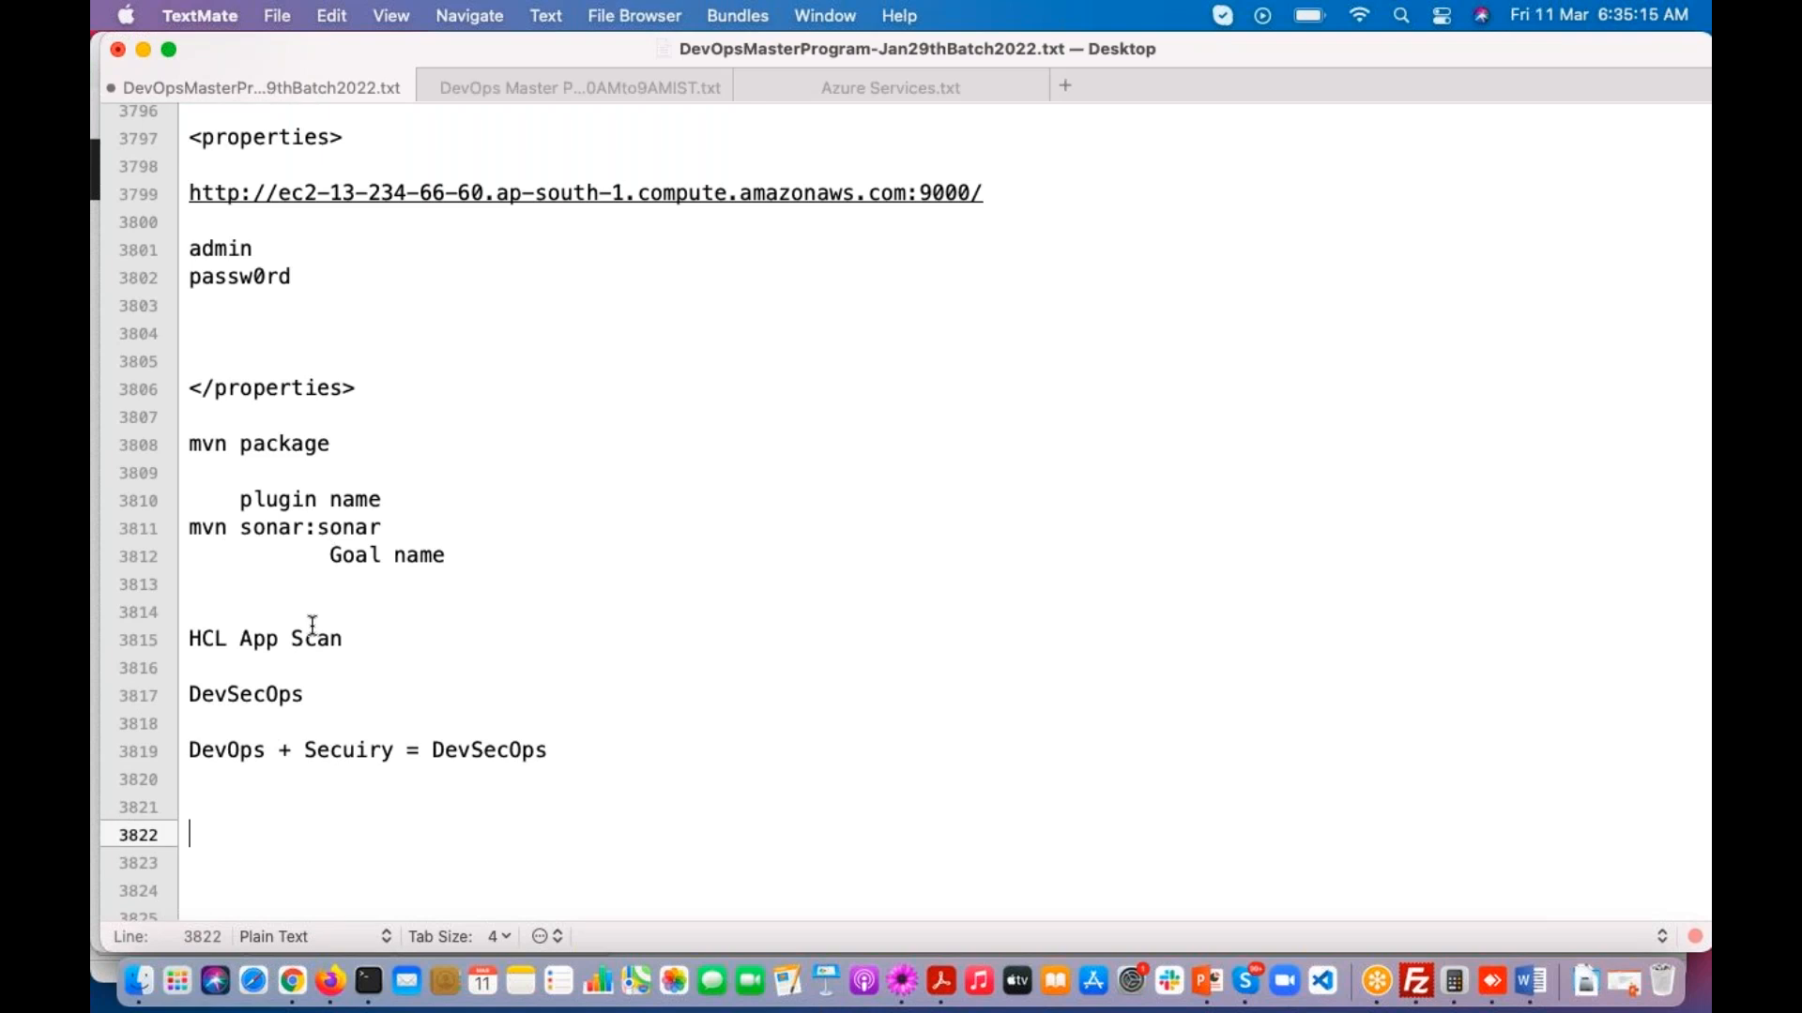
# Step: Save the notes file with the new HCL App Scan and DevSecOps entries
pyautogui.moveTo(353, 639); pyautogui.dragTo(185, 643)
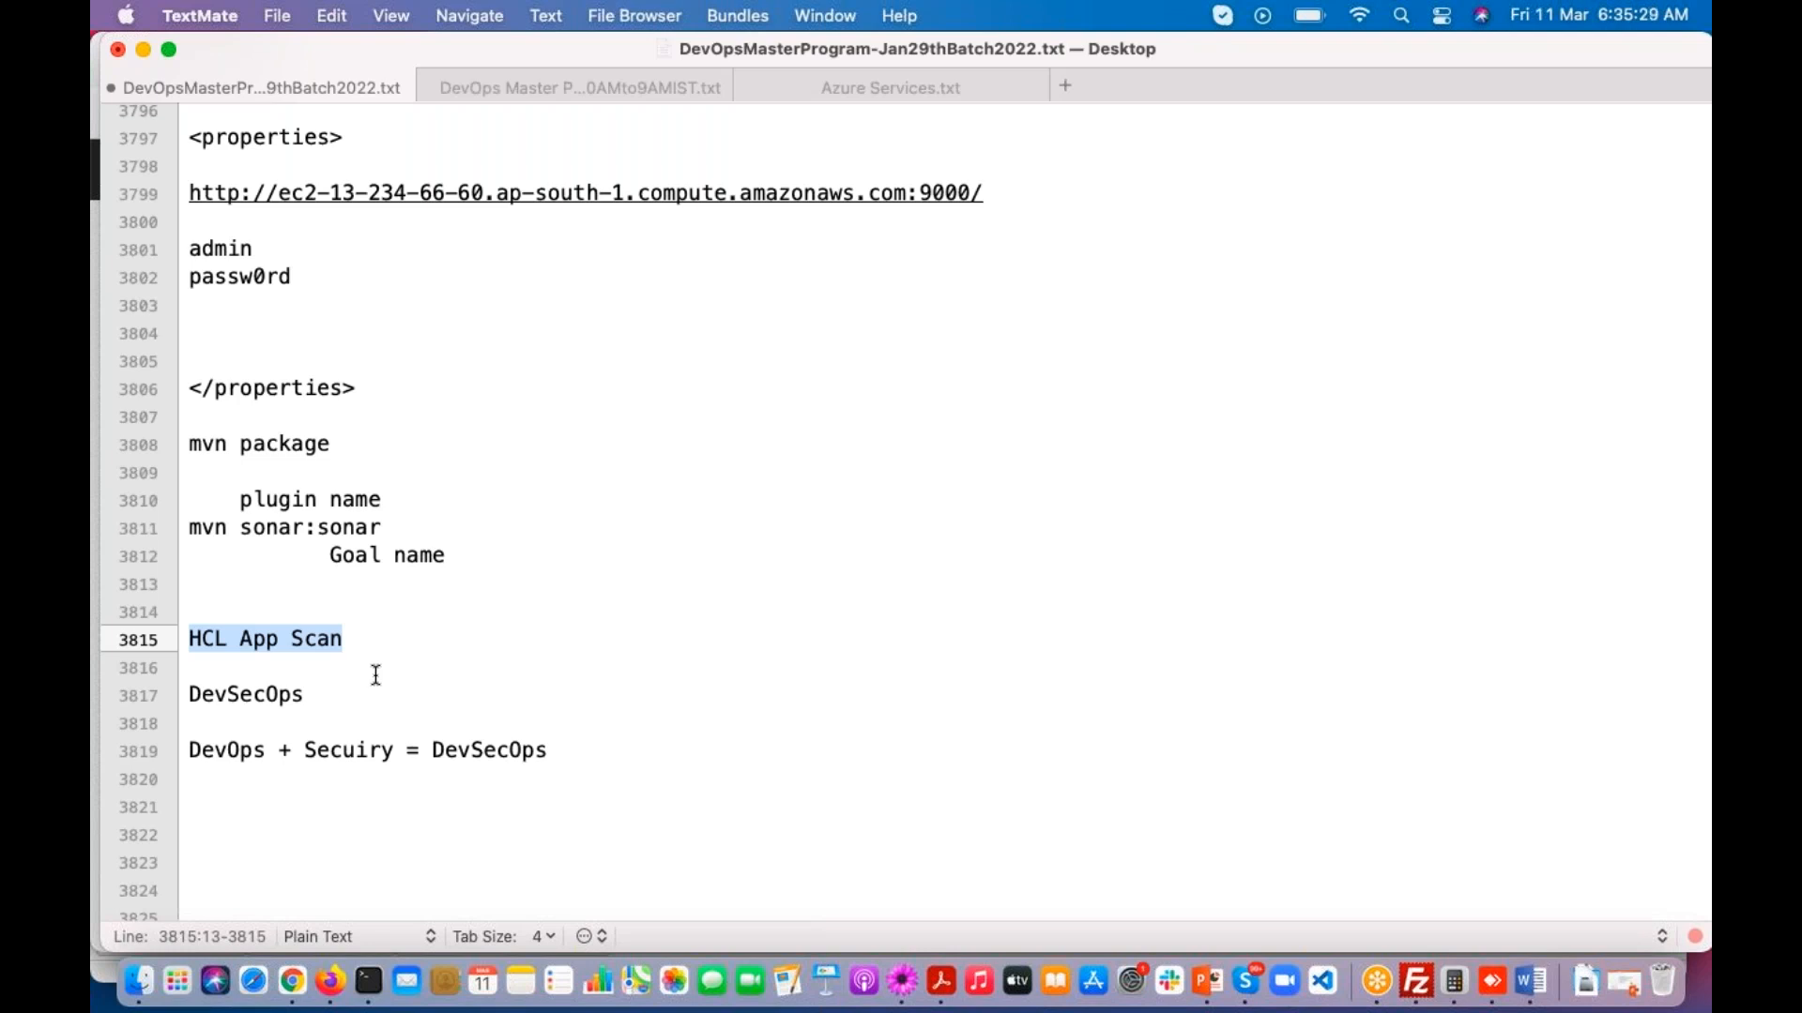
pyautogui.moveTo(345, 639); pyautogui.dragTo(208, 641)
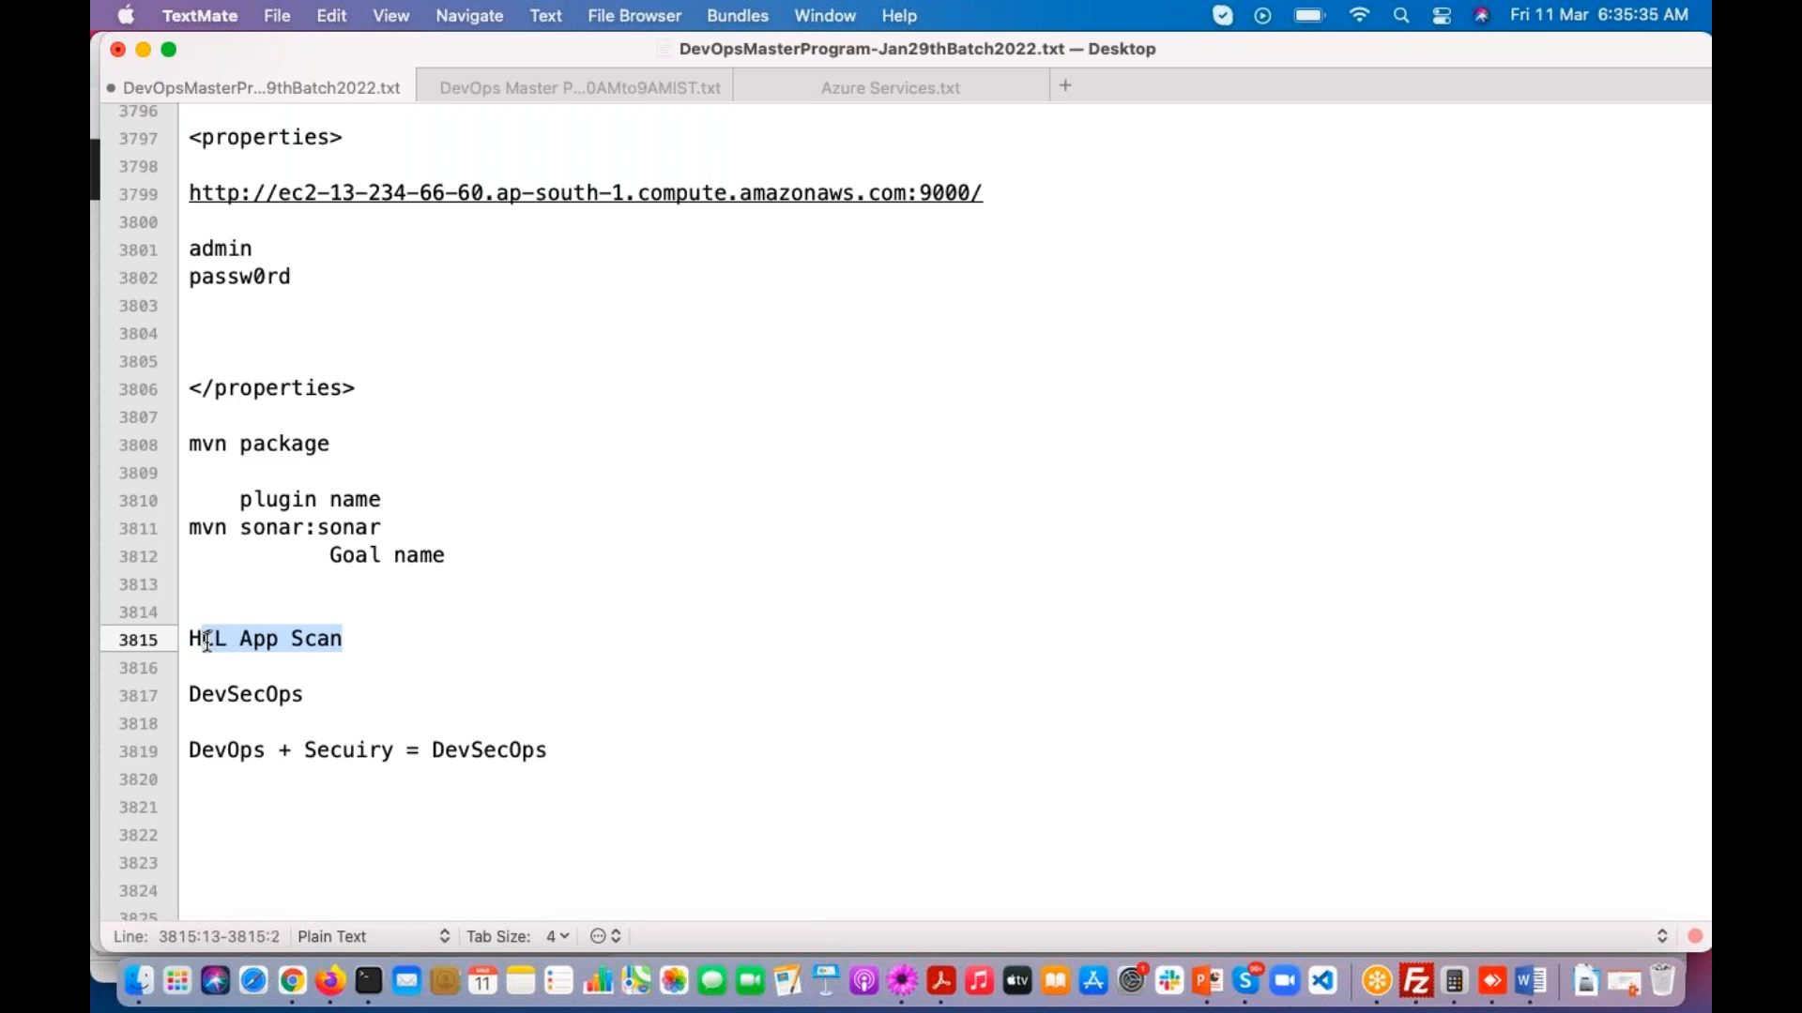
pyautogui.scroll(-3, 491, 755)
pyautogui.click(292, 699)
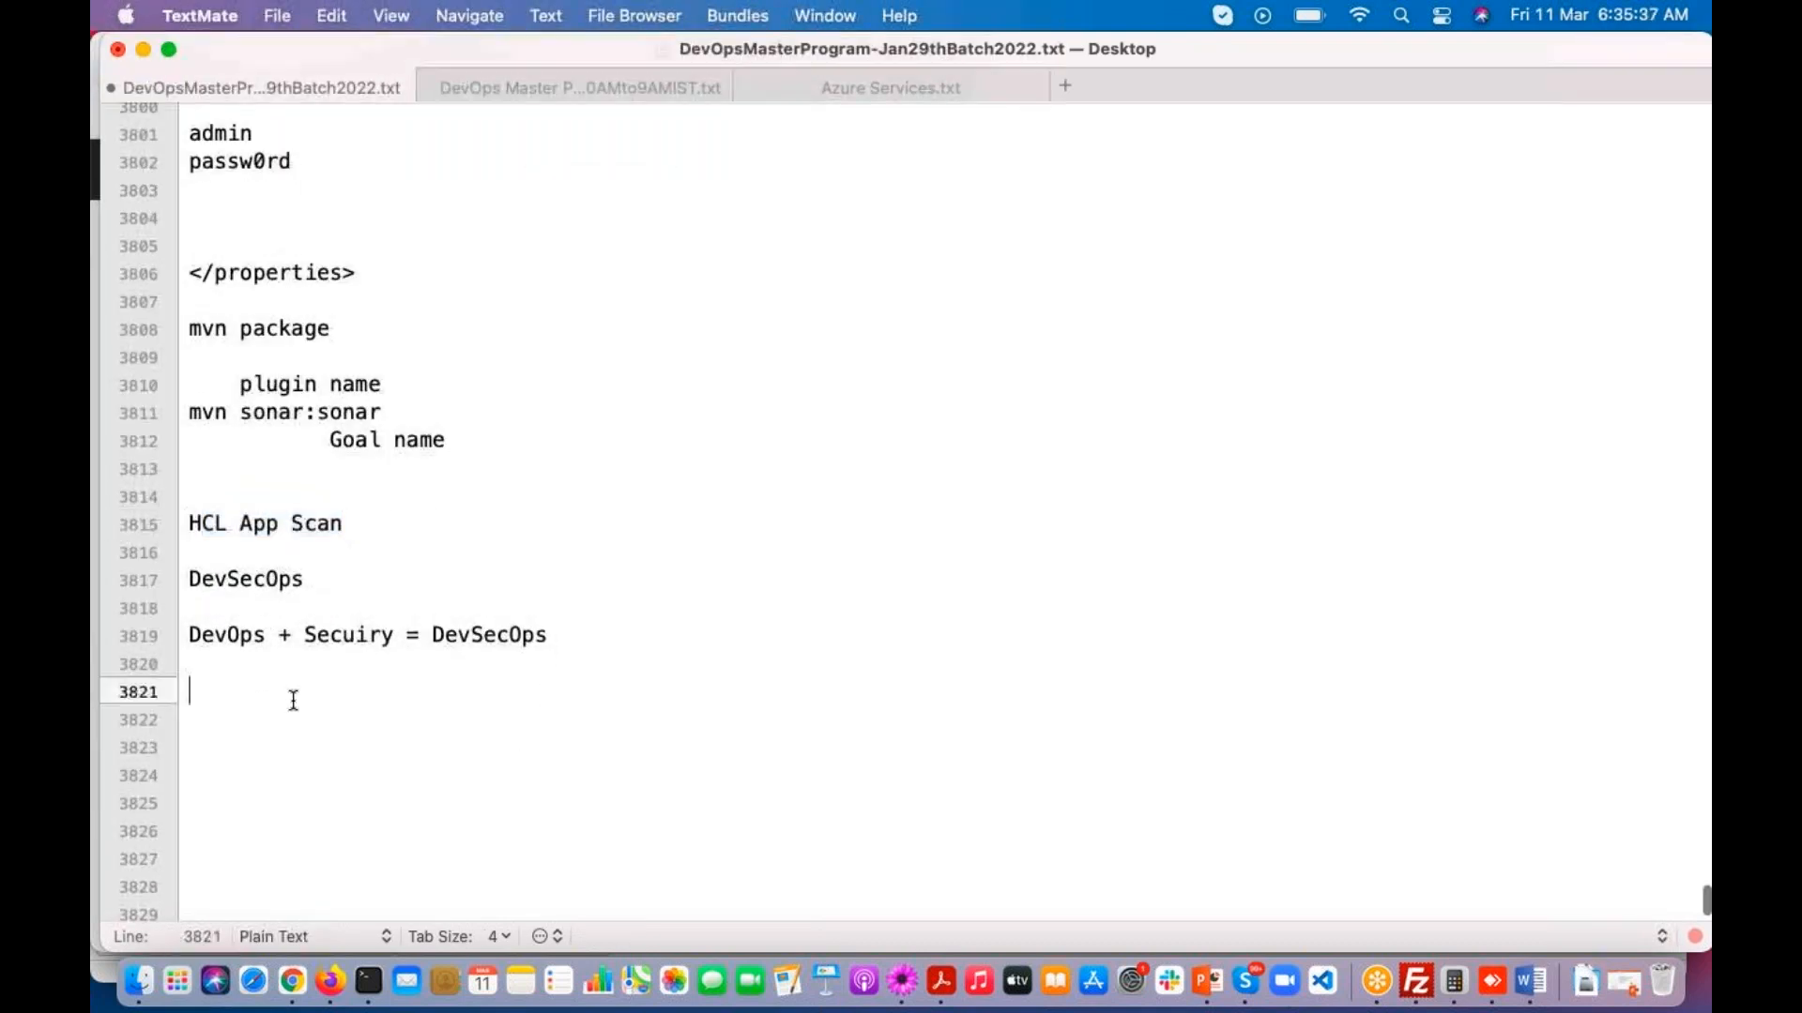
pyautogui.press('super+s')
pyautogui.scroll(2, 344, 515)
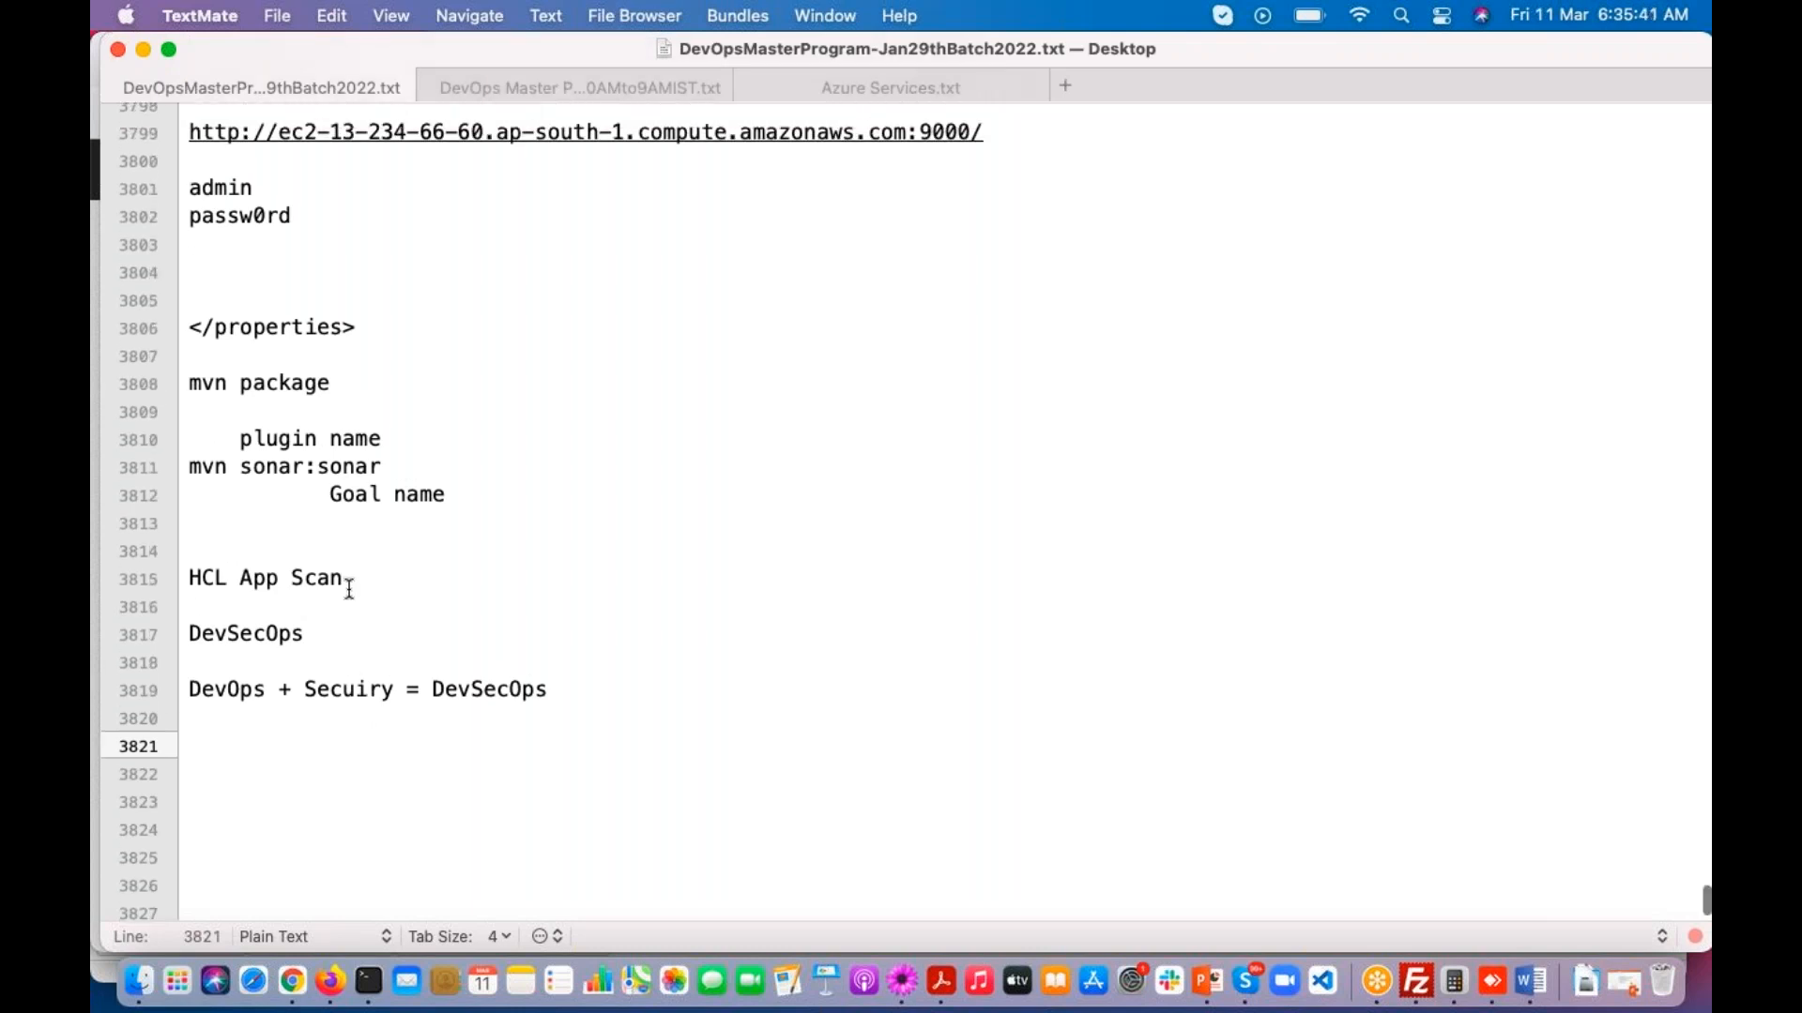
pyautogui.scroll(3, 253, 302)
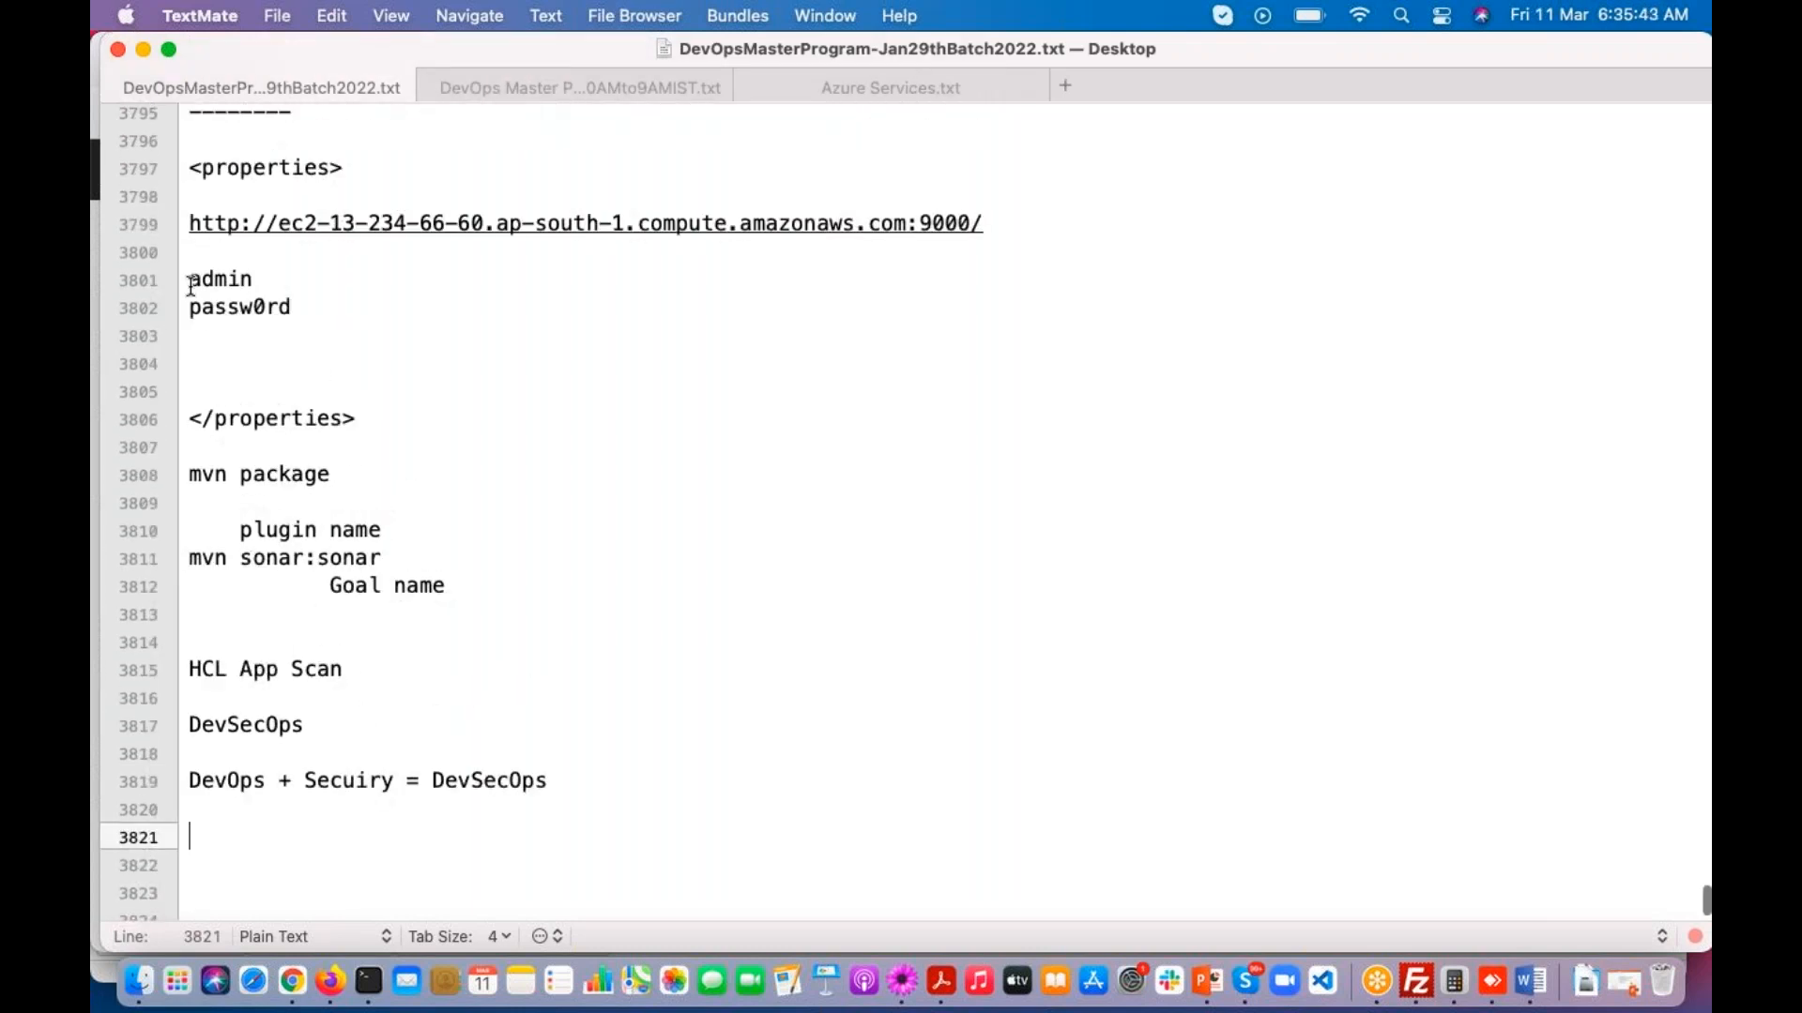
pyautogui.moveTo(182, 315); pyautogui.dragTo(319, 308)
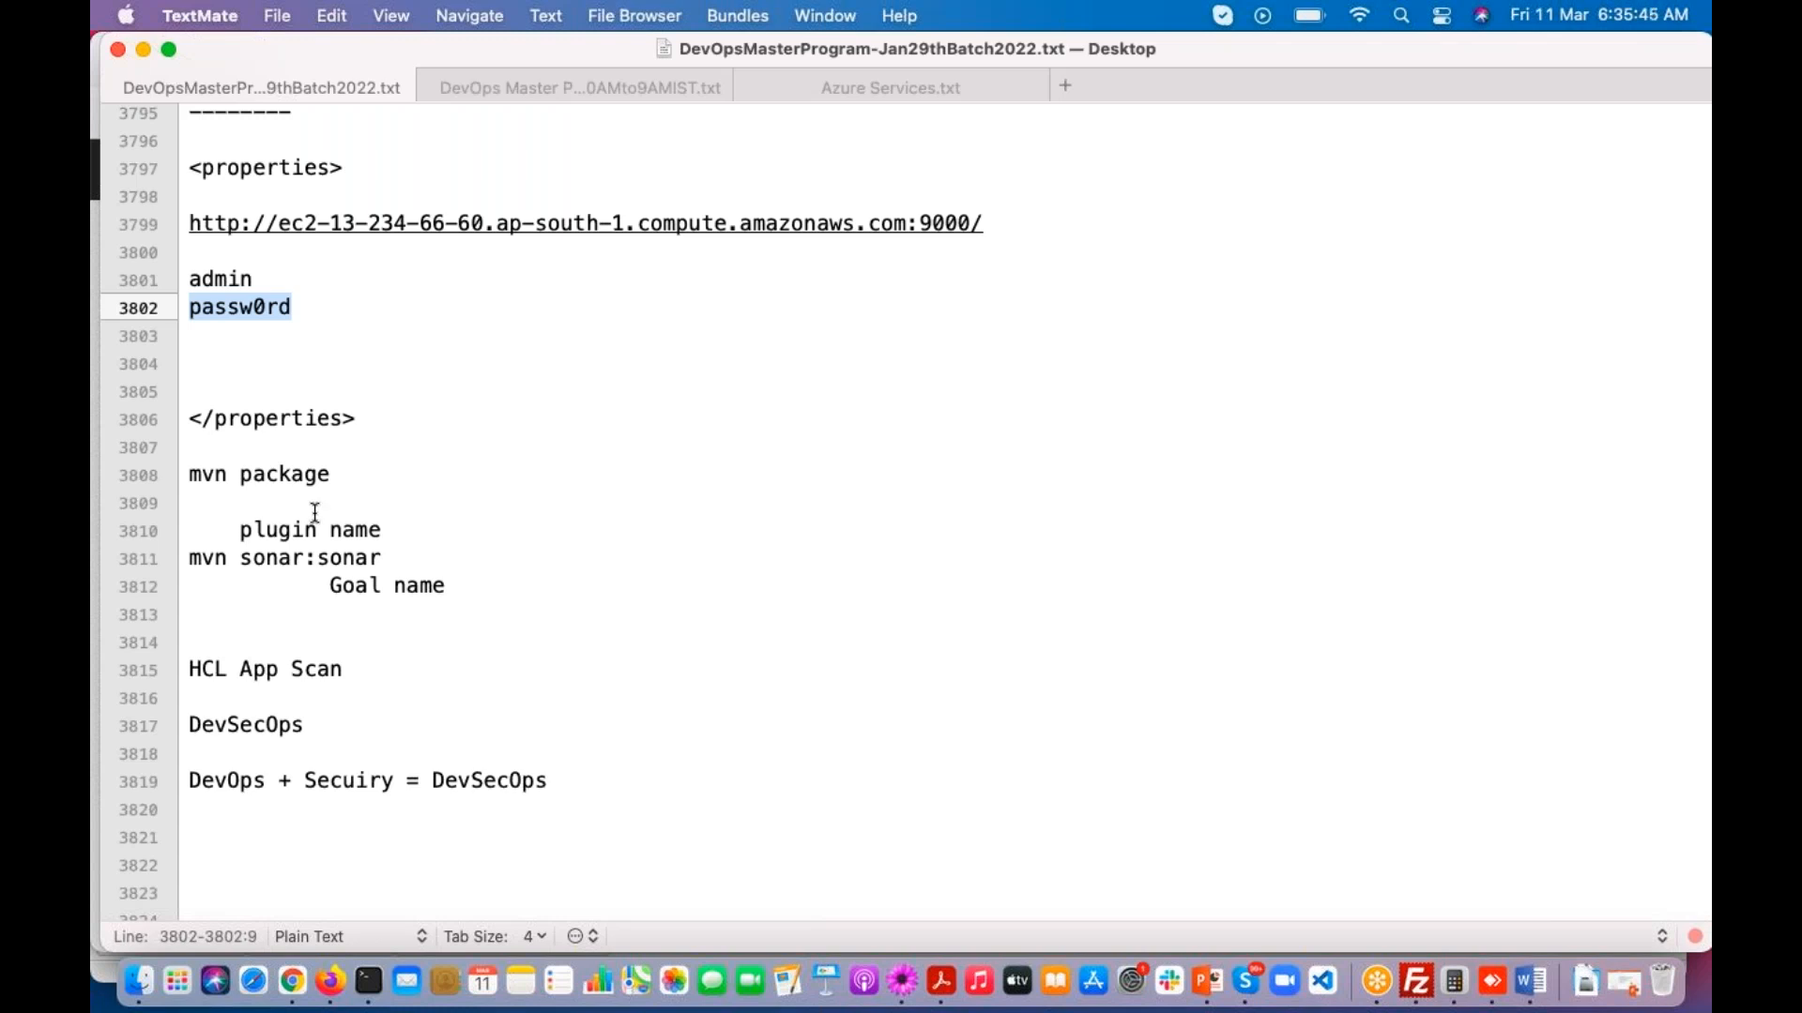
# Step: Switch to SonarQube in Firefox and open the administrator account's Security page with its token generation and password settings
pyautogui.click(368, 982)
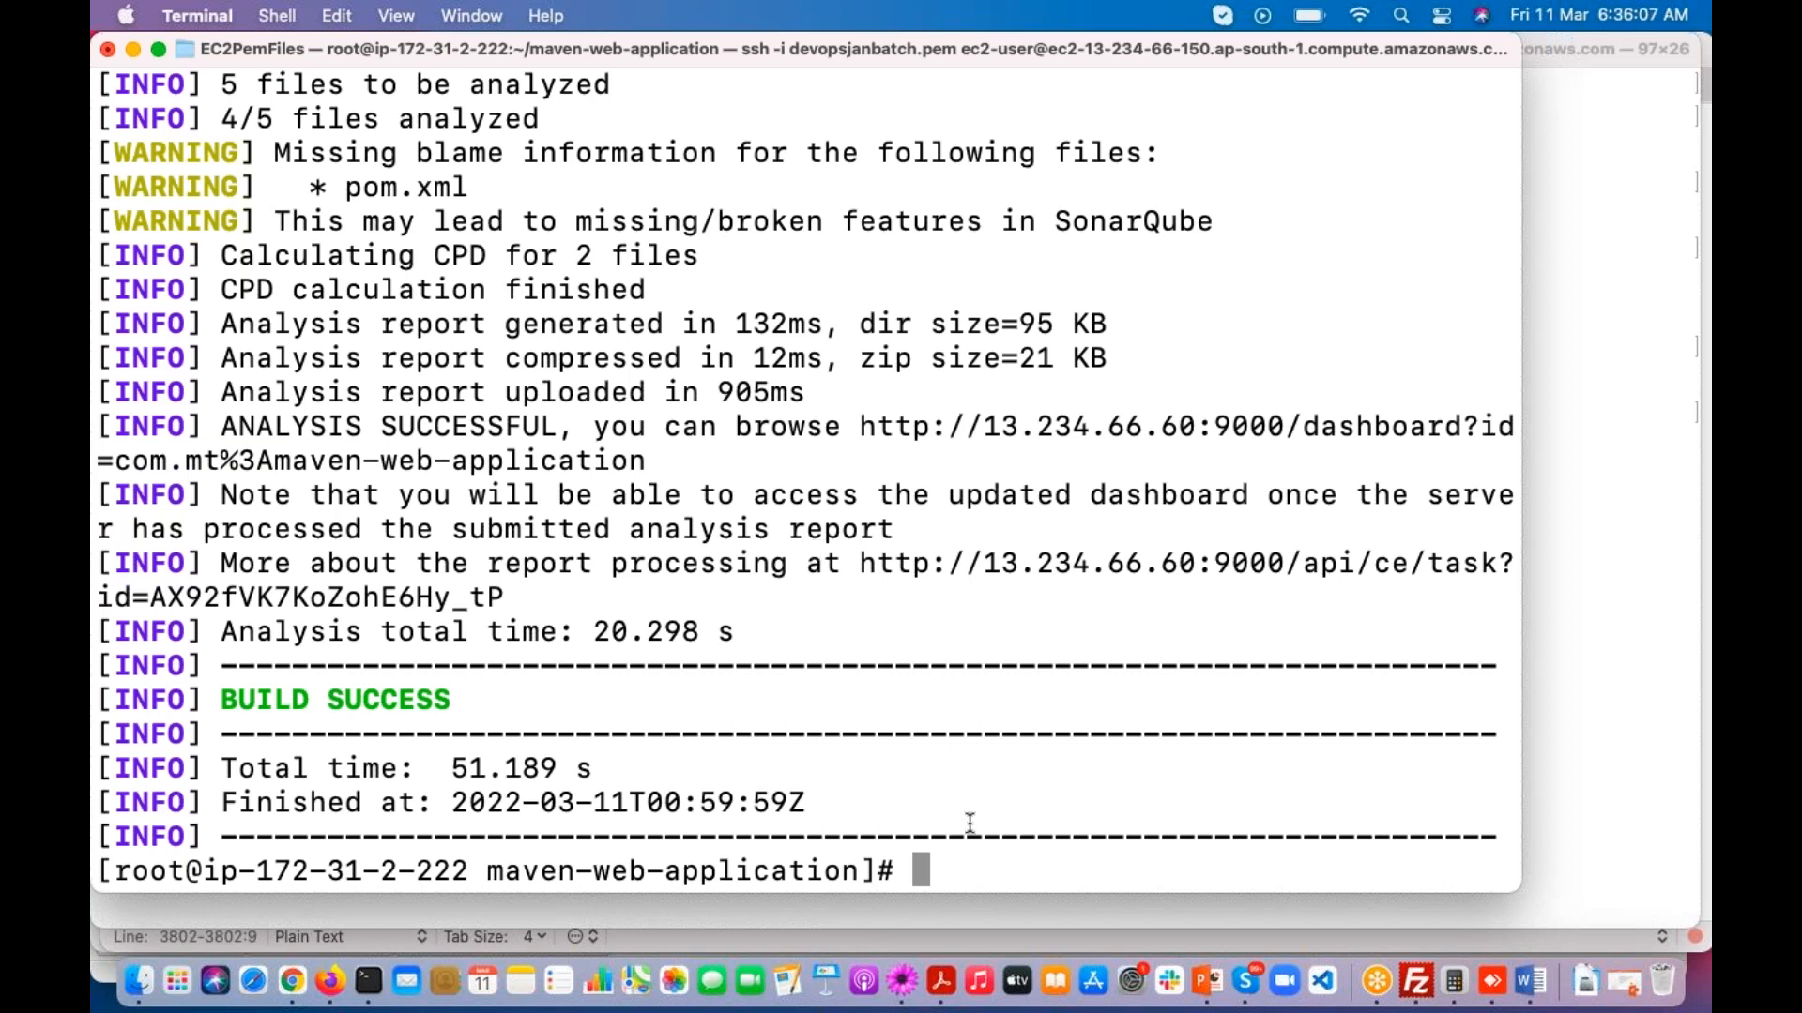
pyautogui.click(329, 981)
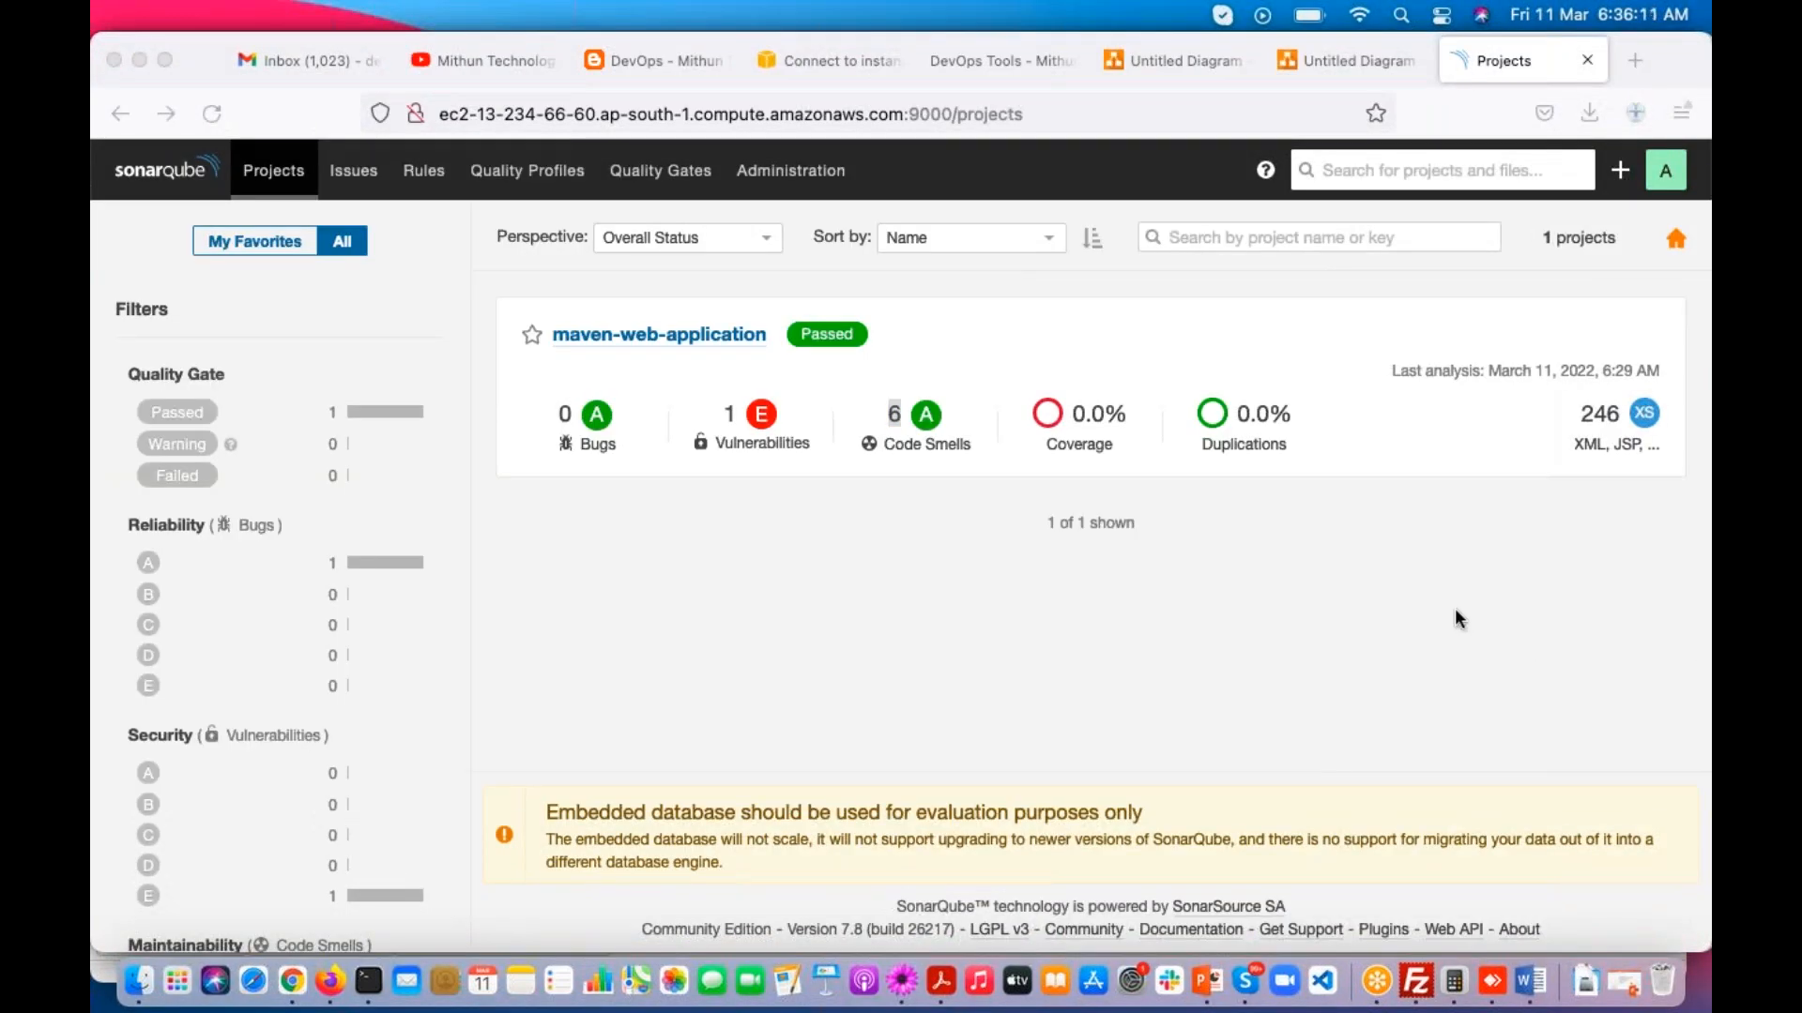
pyautogui.click(1659, 181)
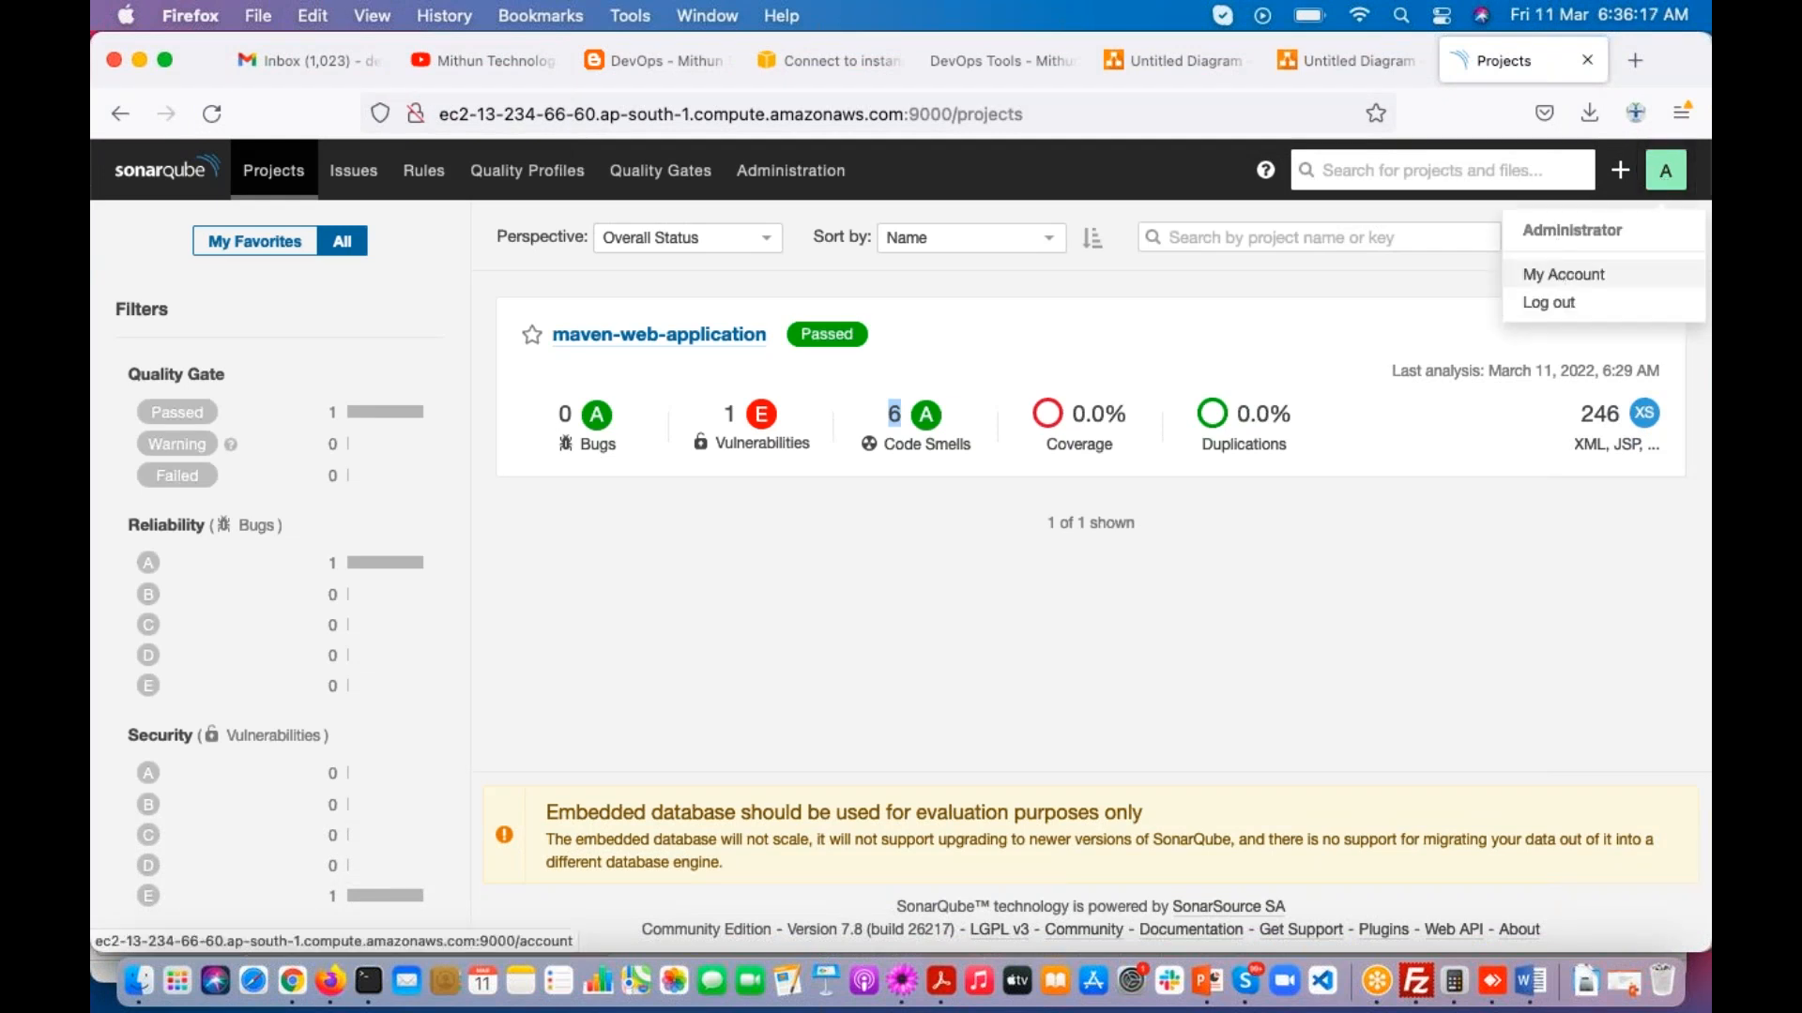
pyautogui.click(1556, 274)
pyautogui.click(1044, 274)
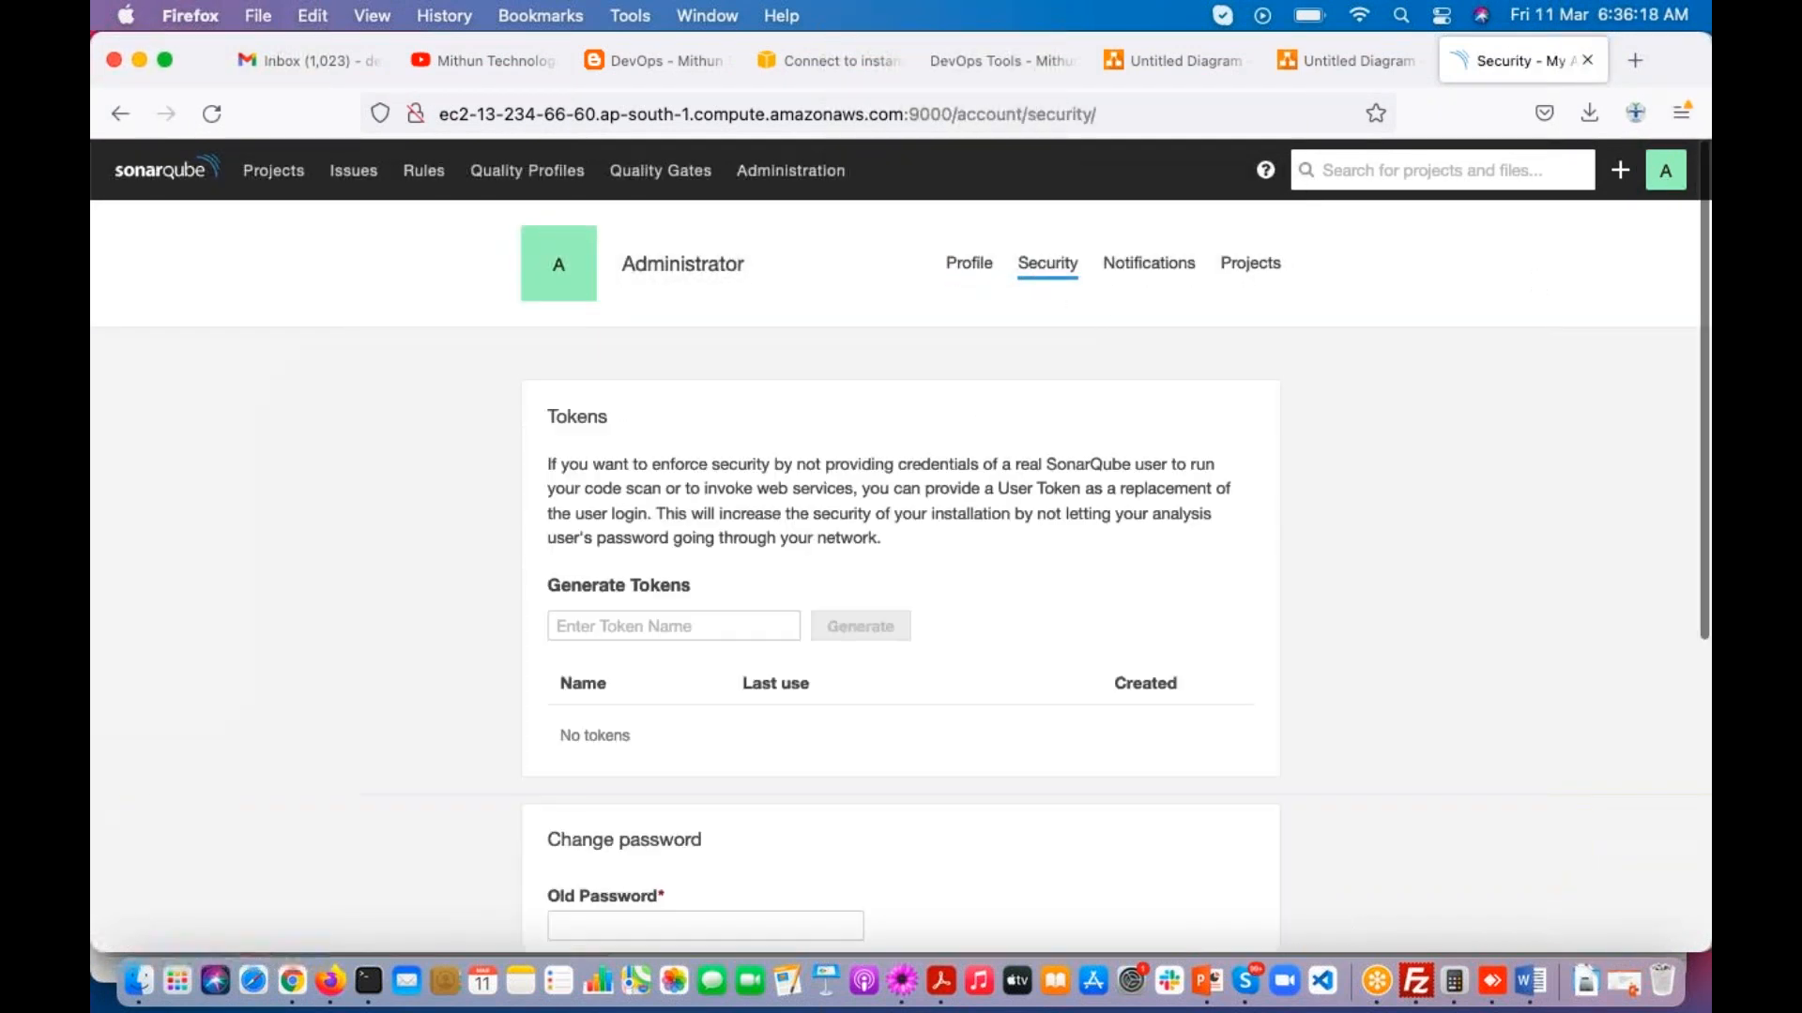
pyautogui.scroll(-3, 767, 611)
pyautogui.scroll(-2, 751, 605)
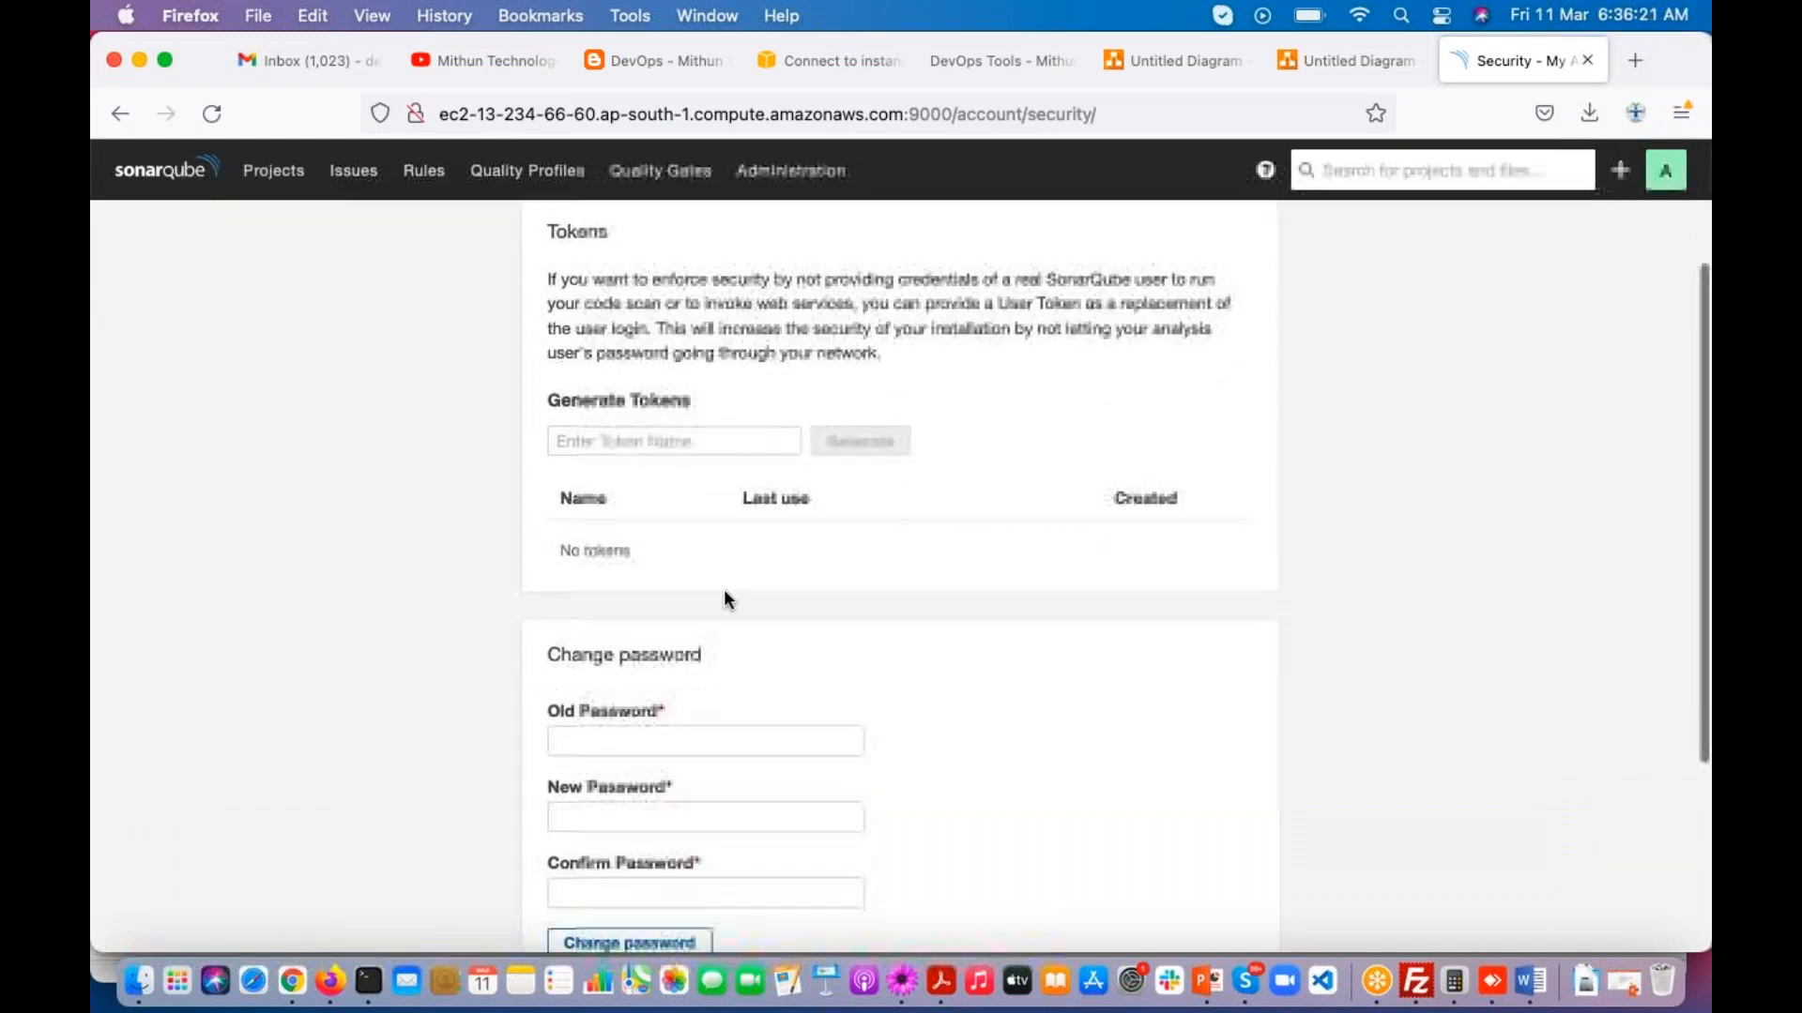
pyautogui.moveTo(547, 373); pyautogui.dragTo(794, 381)
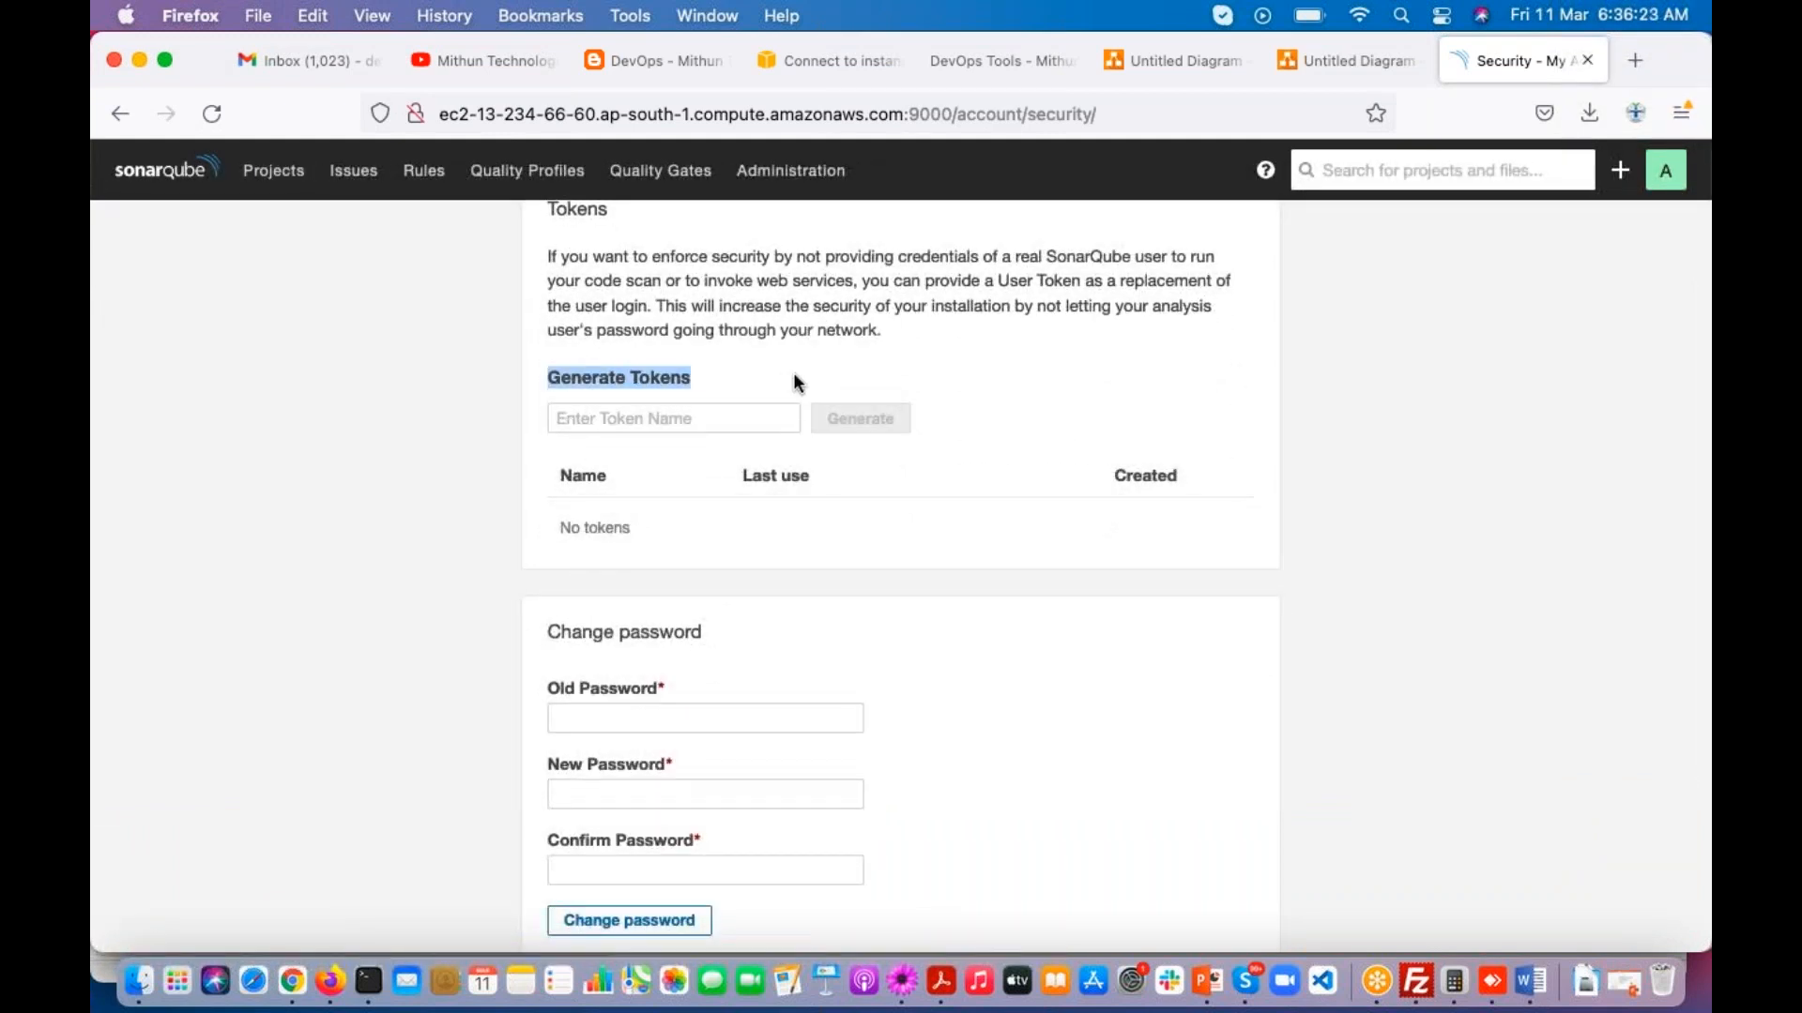
pyautogui.scroll(5, 1273, 312)
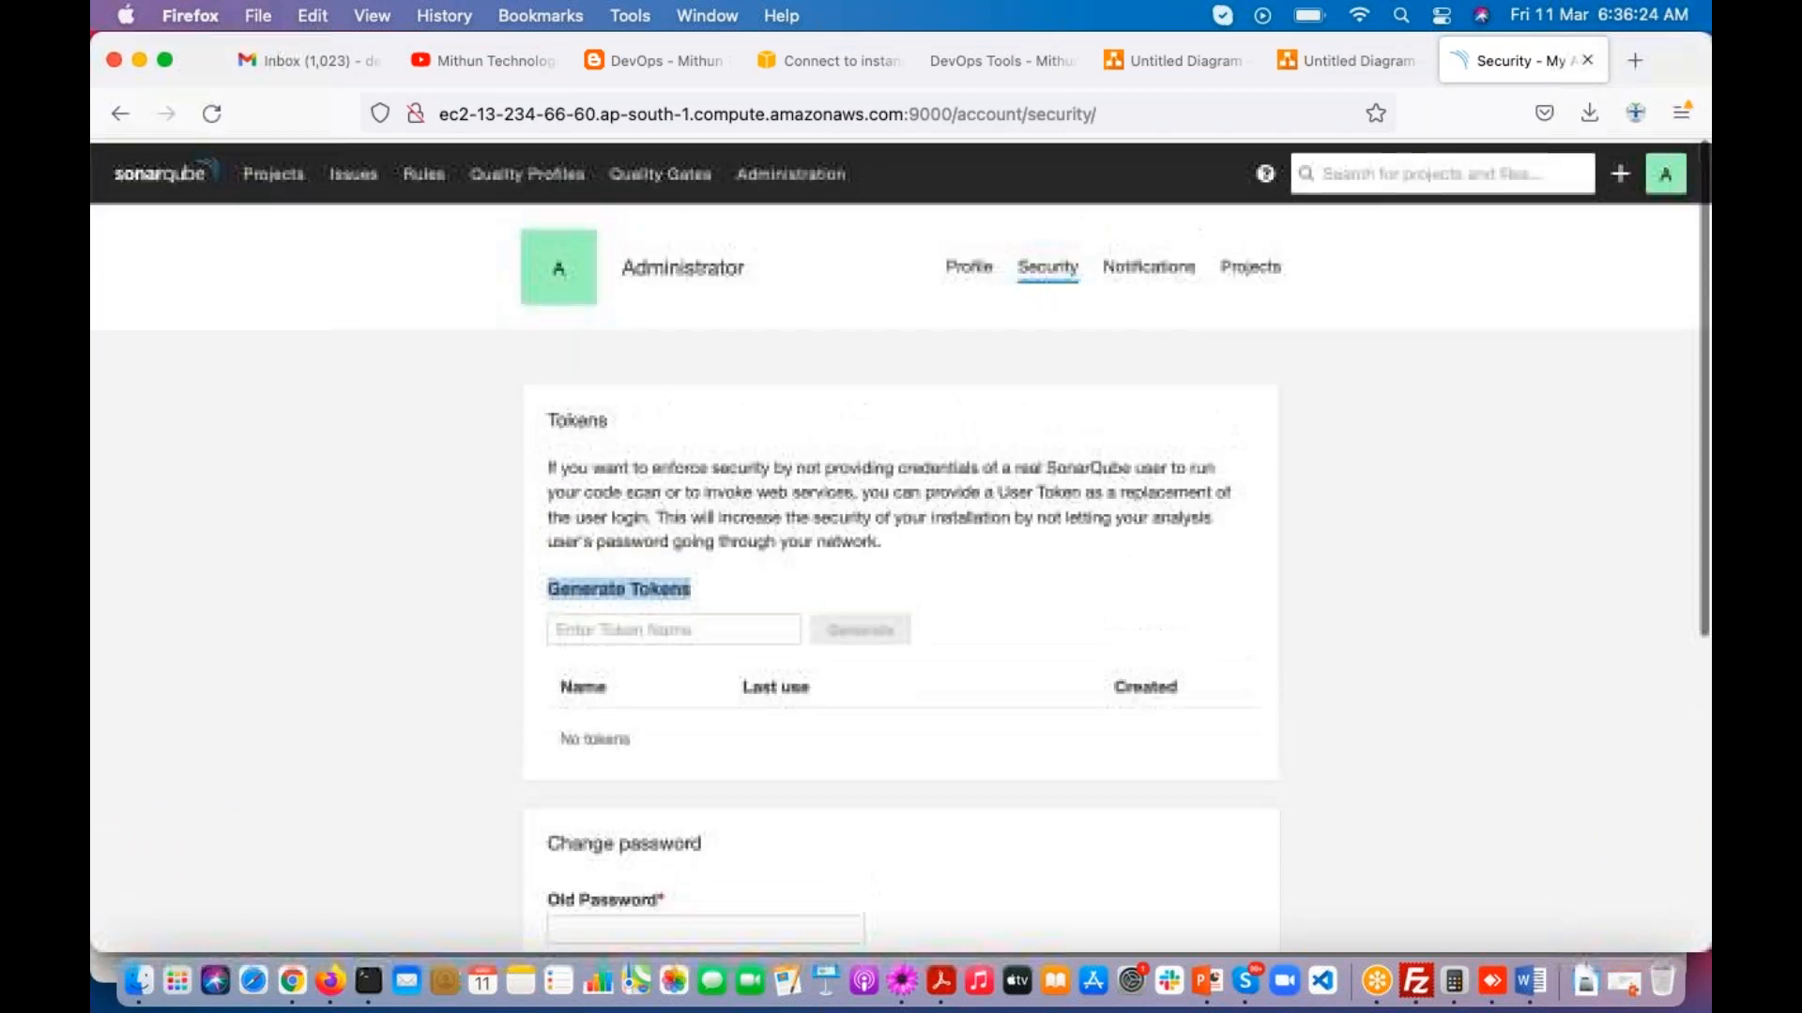
# Step: Open the administration Users page and bring up the token management dialog for the Administrator account
pyautogui.click(796, 178)
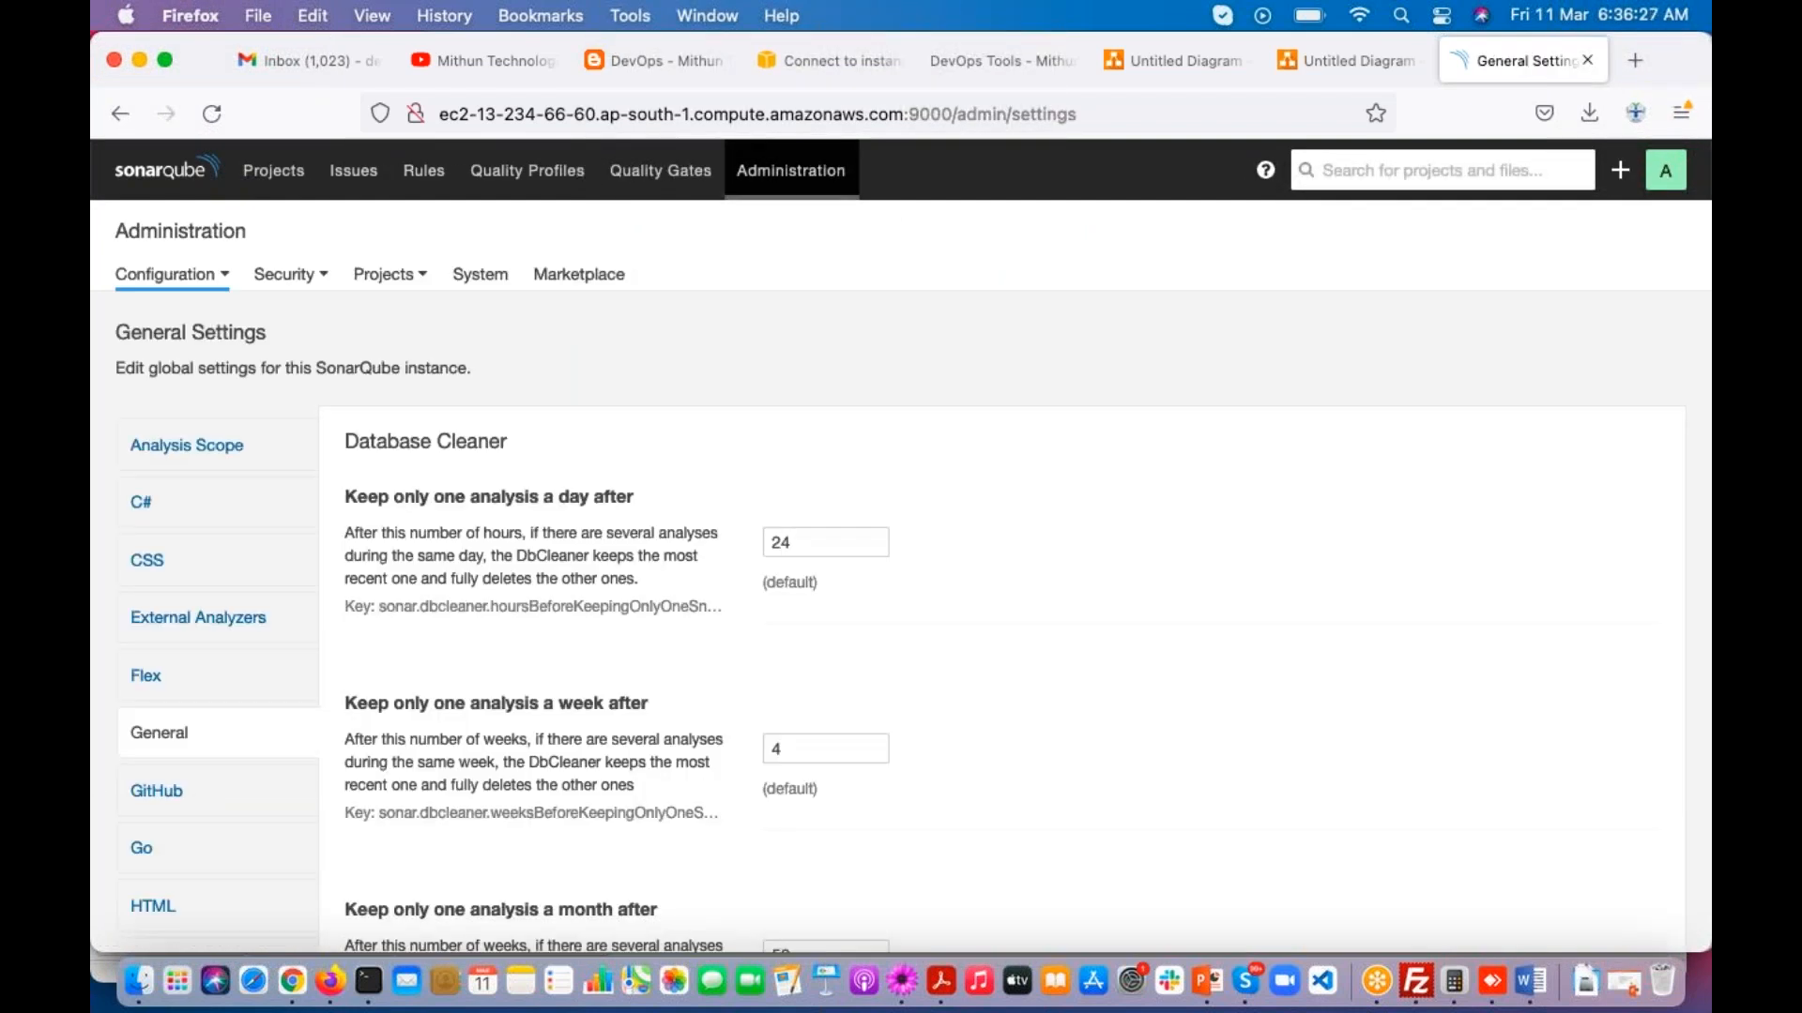
pyautogui.click(323, 278)
pyautogui.click(239, 321)
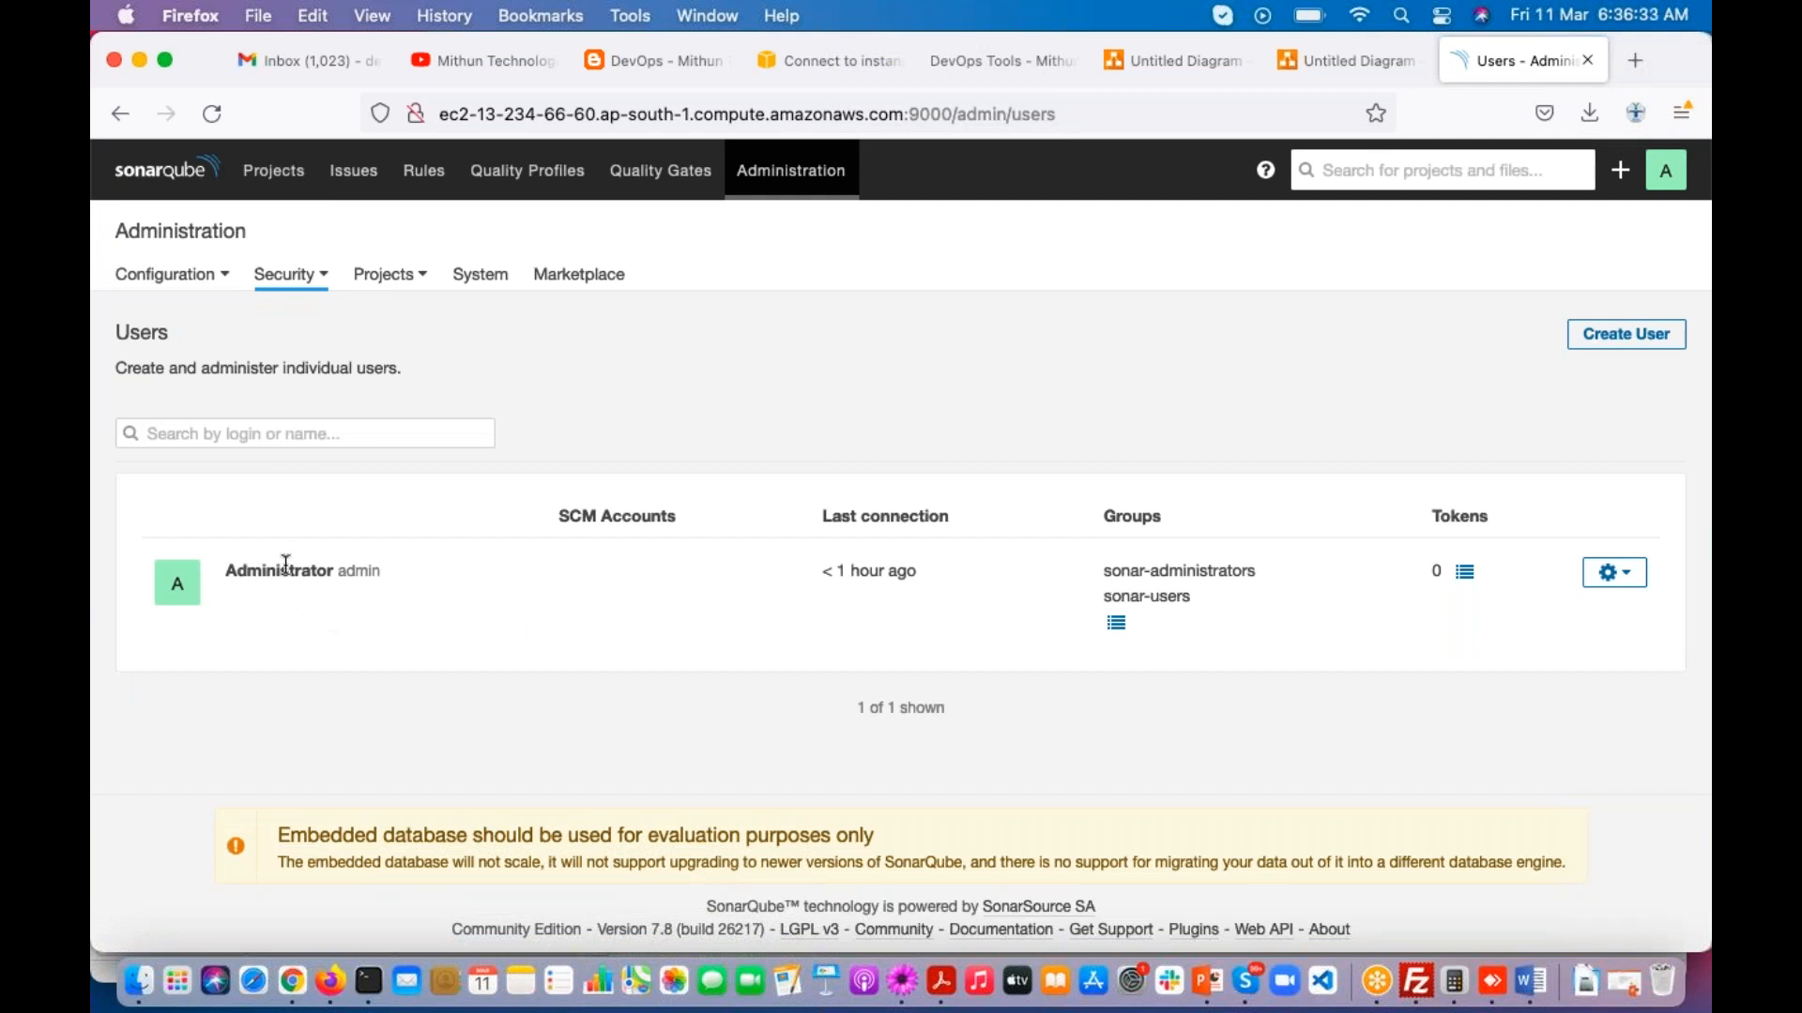
pyautogui.moveTo(1431, 516); pyautogui.dragTo(1489, 517)
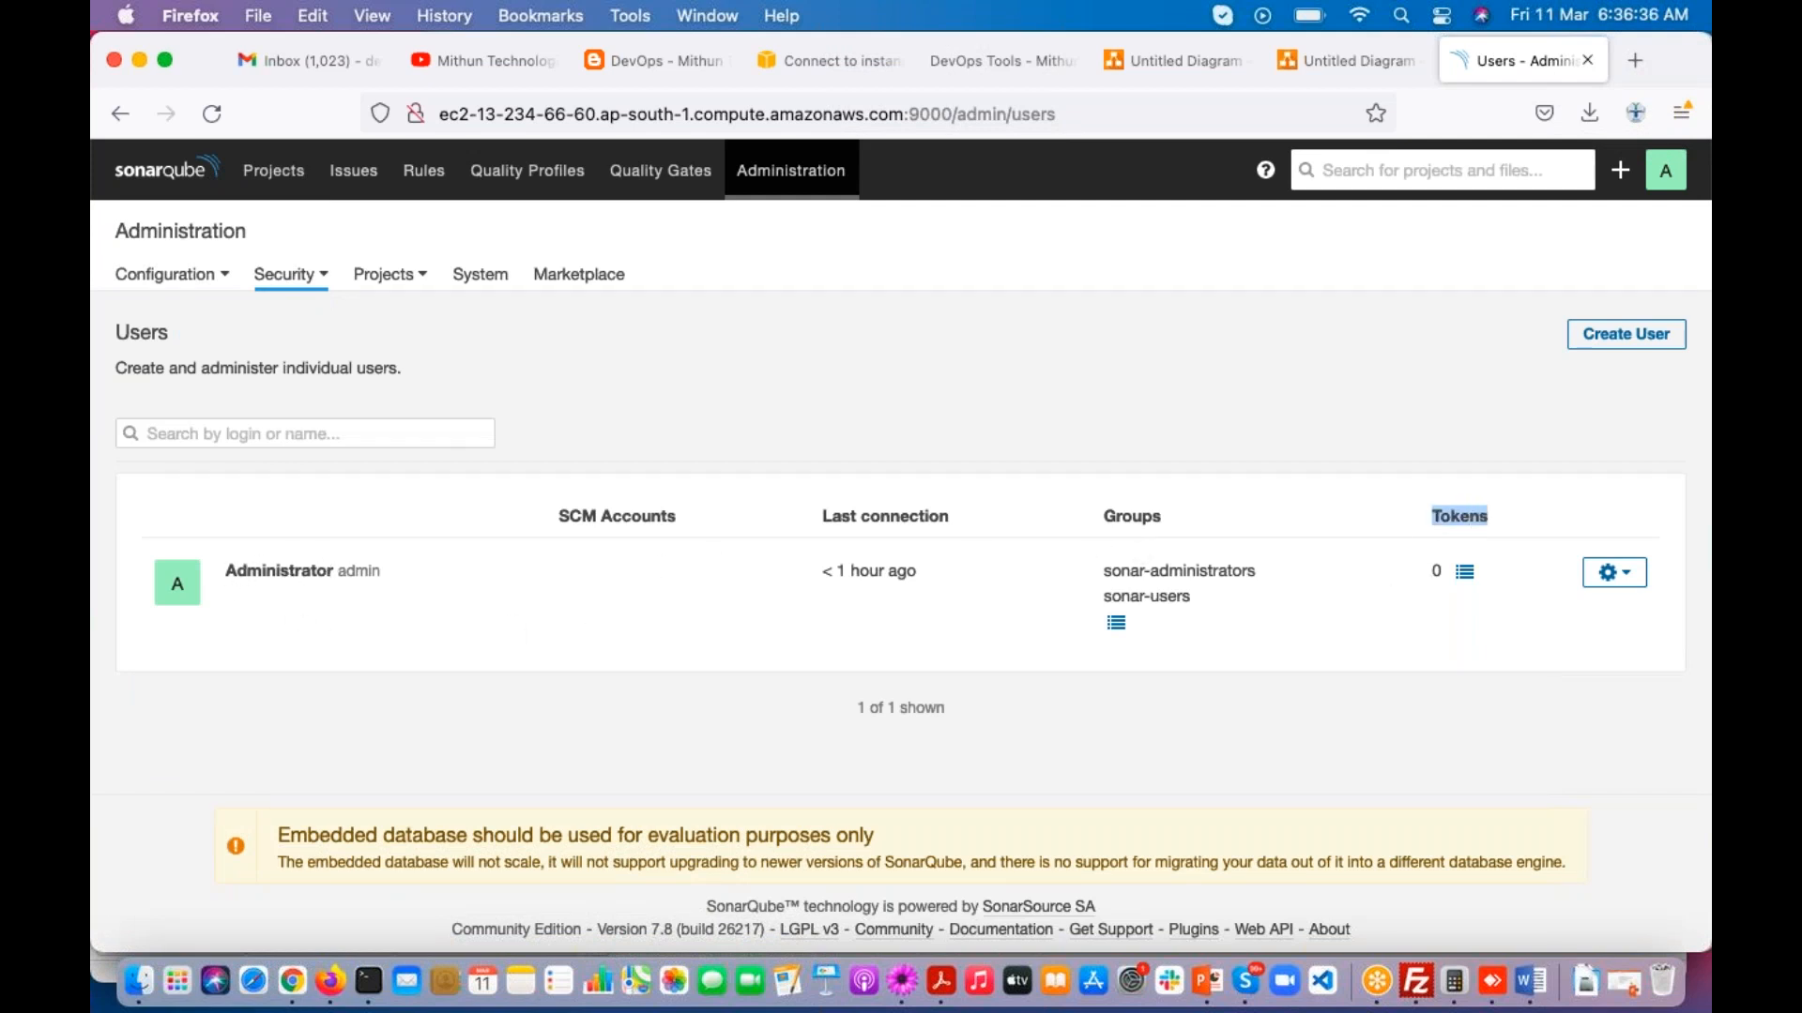
pyautogui.click(1465, 574)
# Step: Generate a new access token named "SOnarQubeToken" for the Administrator account
pyautogui.click(774, 436)
pyautogui.write('SO')
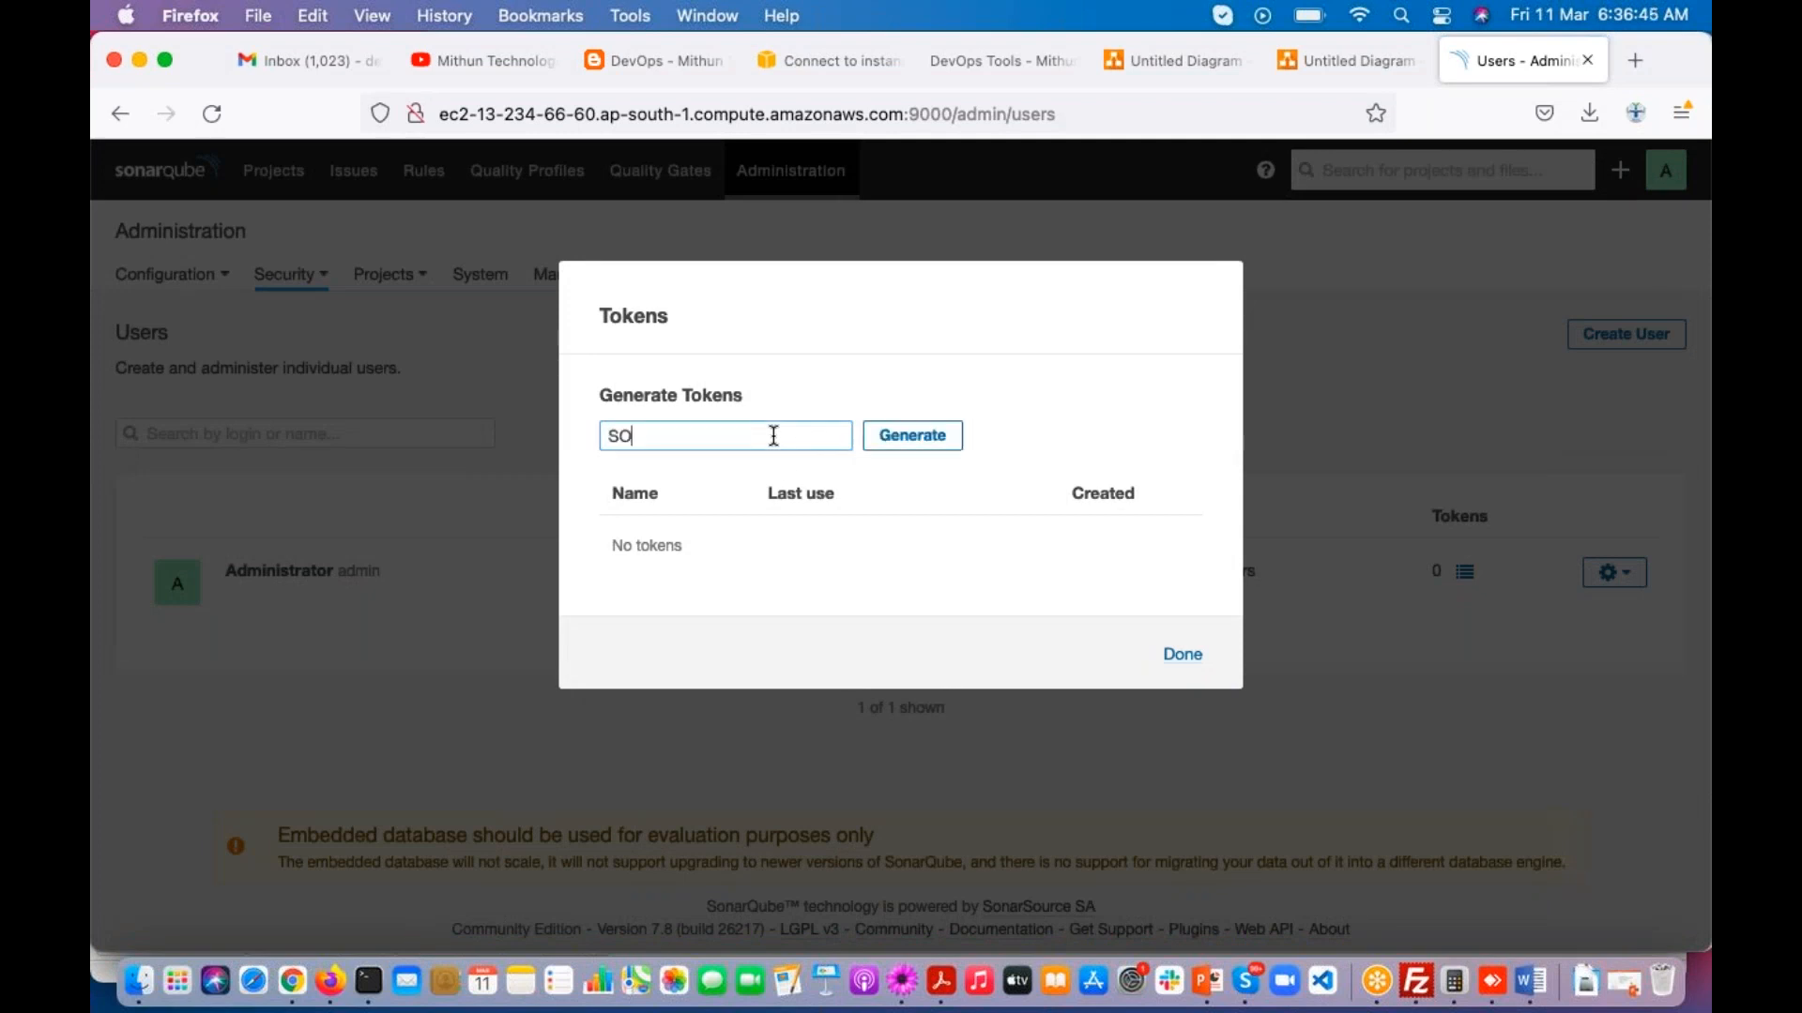
pyautogui.write('narQubeToken')
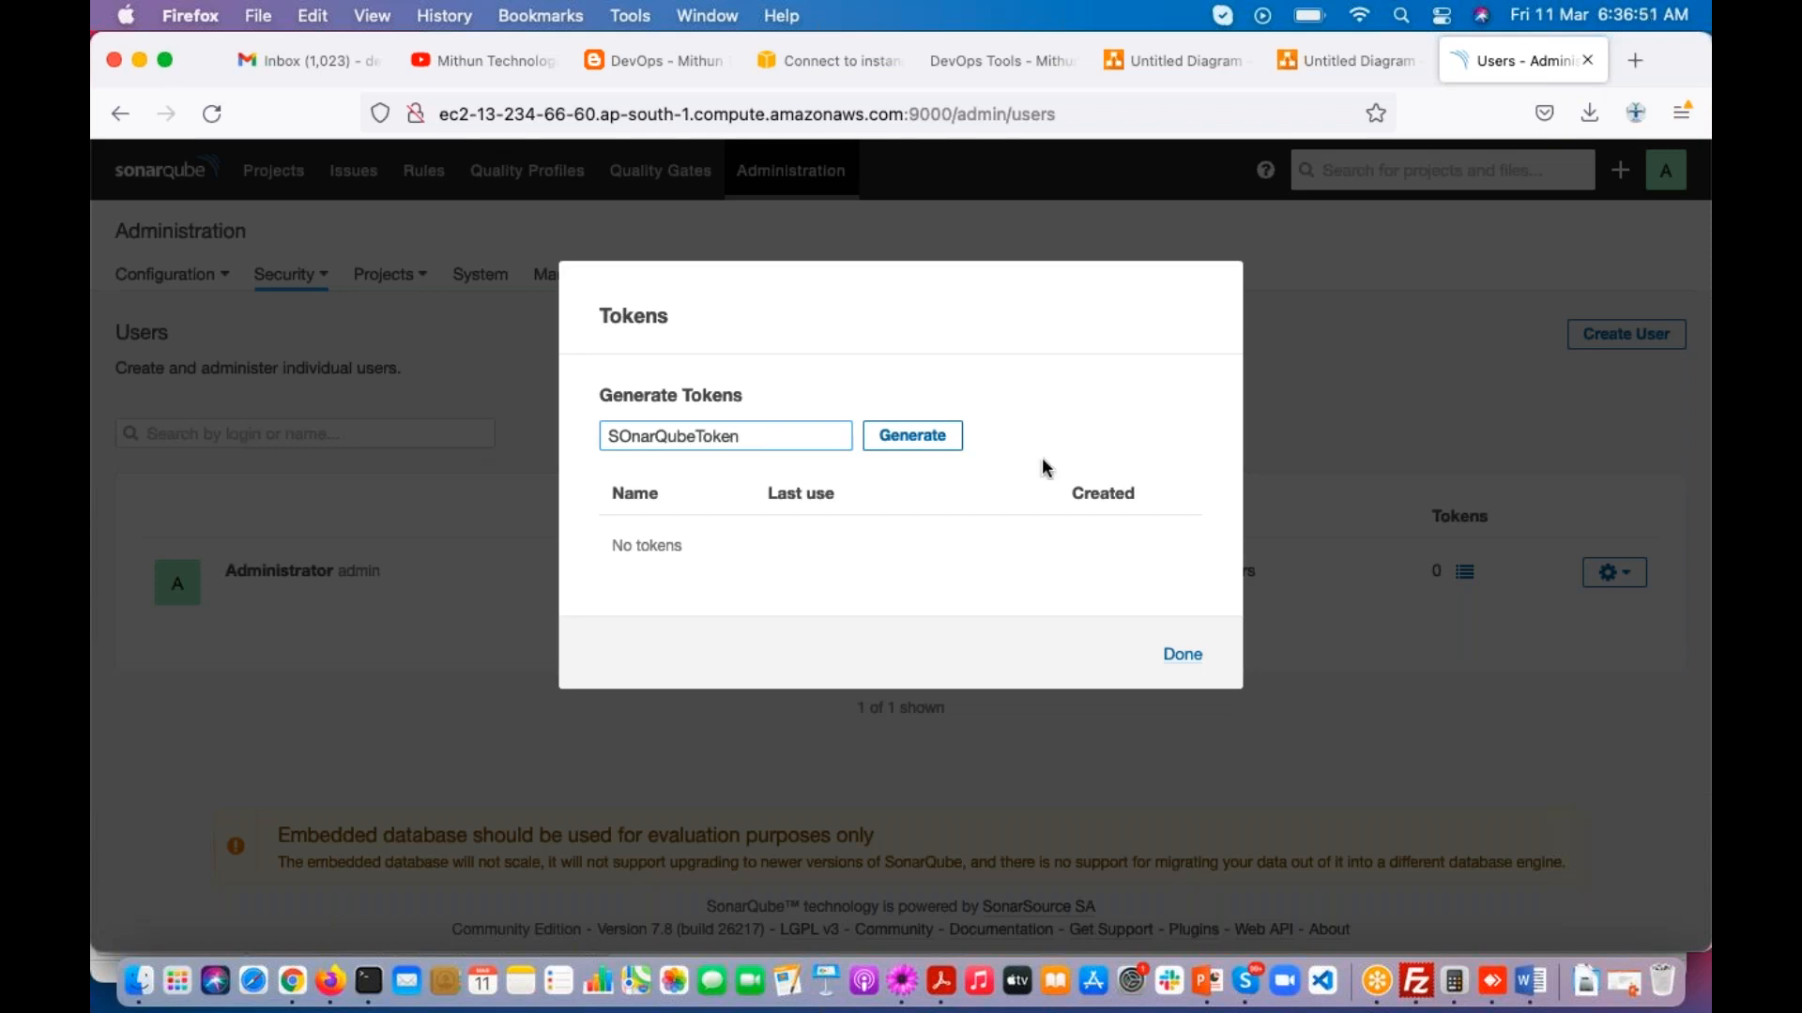
pyautogui.click(915, 437)
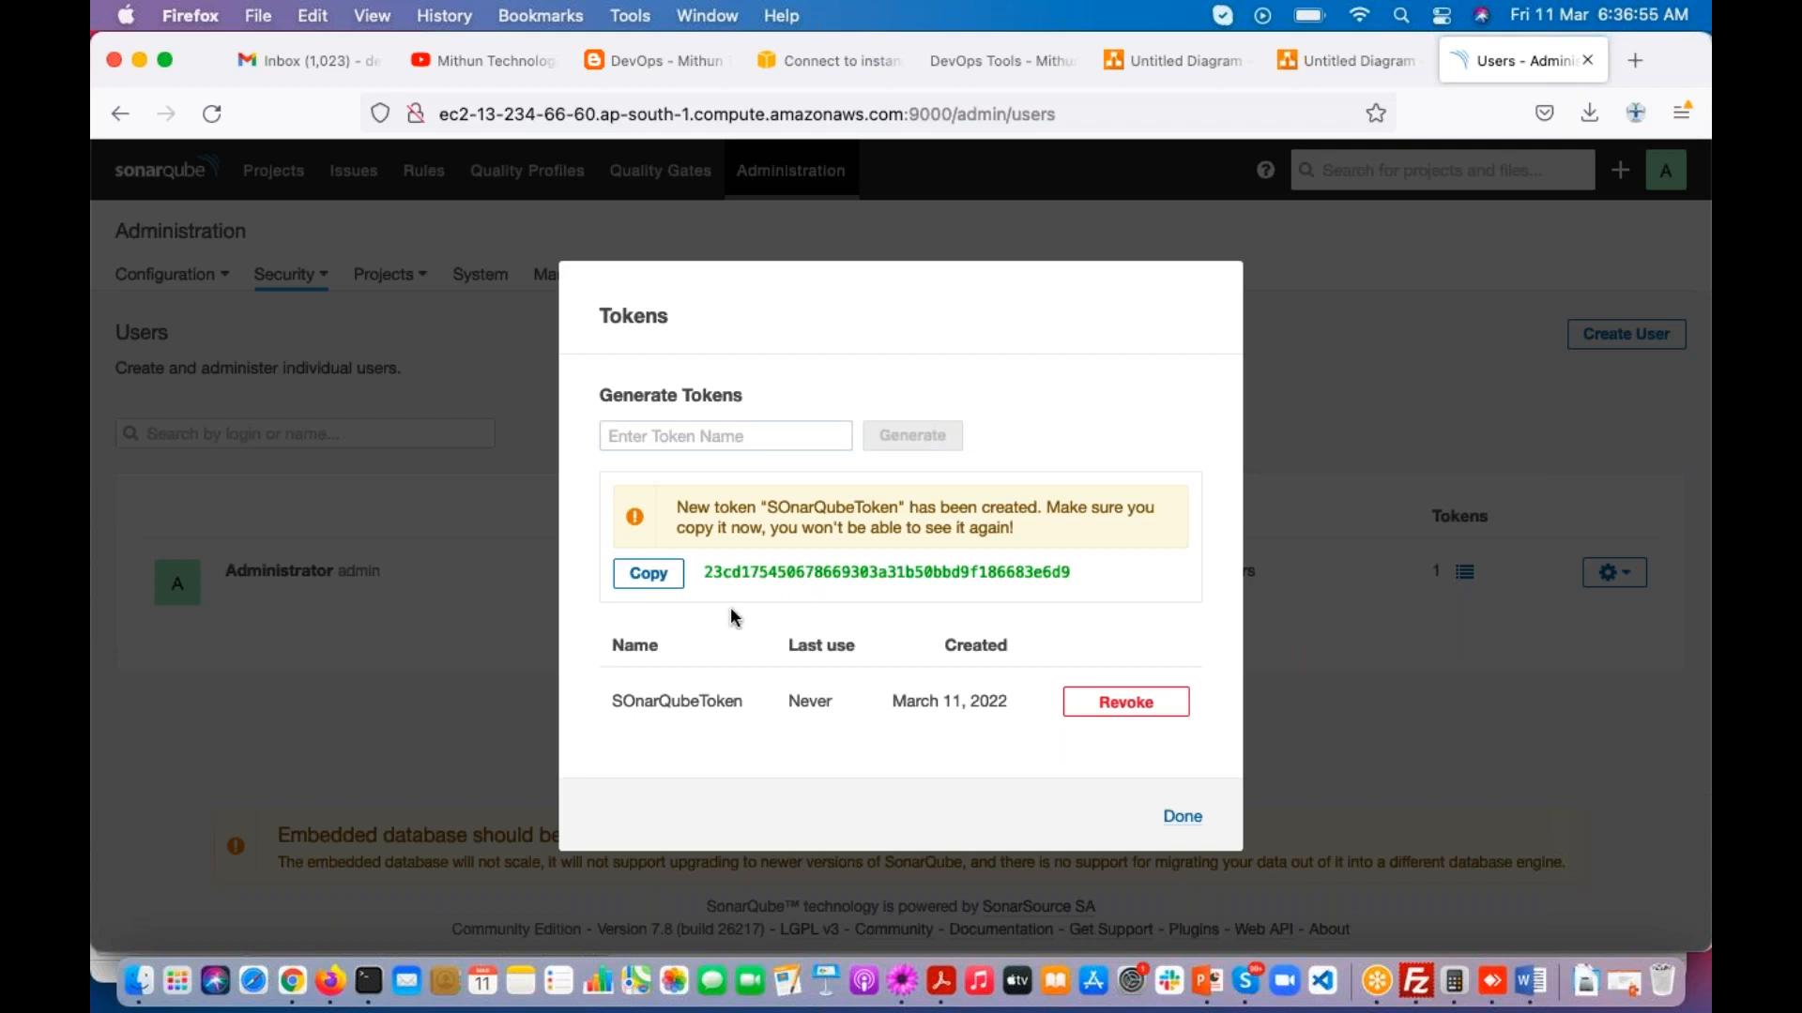
# Step: Copy the generated access token, paste it below the DevOps + Secuiry line in the TextMate notes with blank lines after it, and save
pyautogui.click(647, 573)
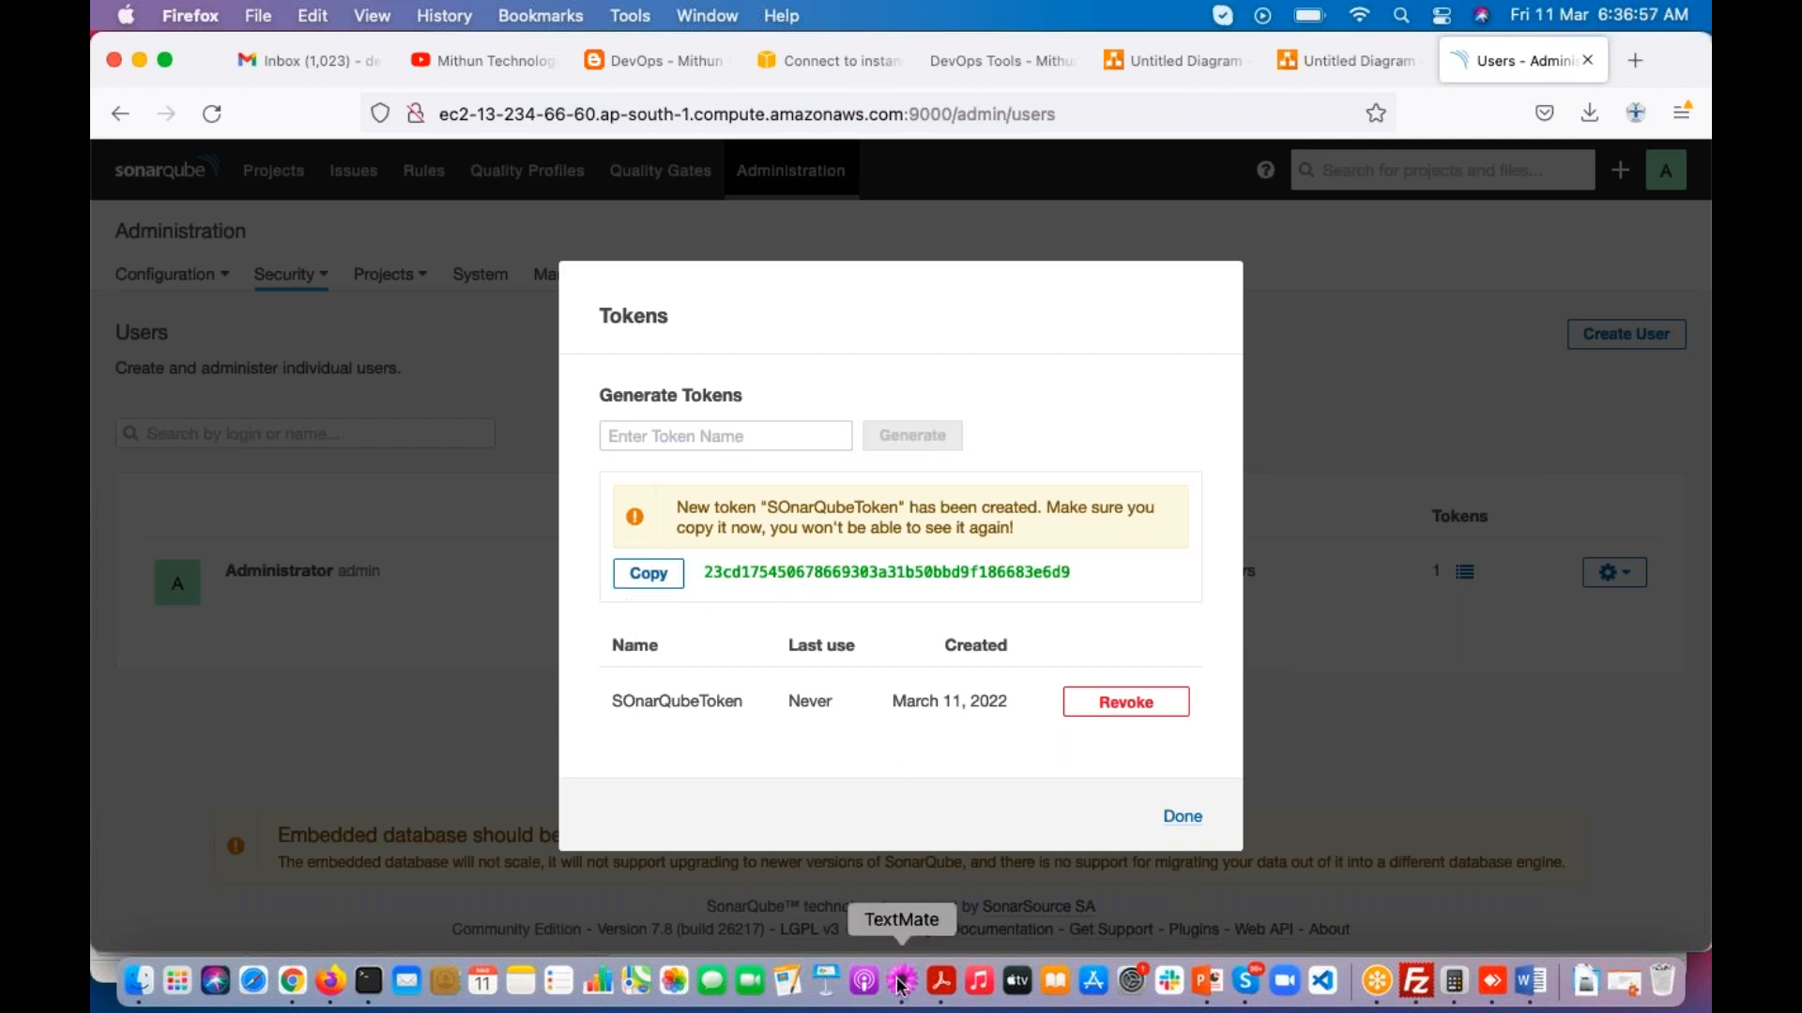
pyautogui.click(902, 980)
pyautogui.scroll(-2, 367, 785)
pyautogui.click(252, 740)
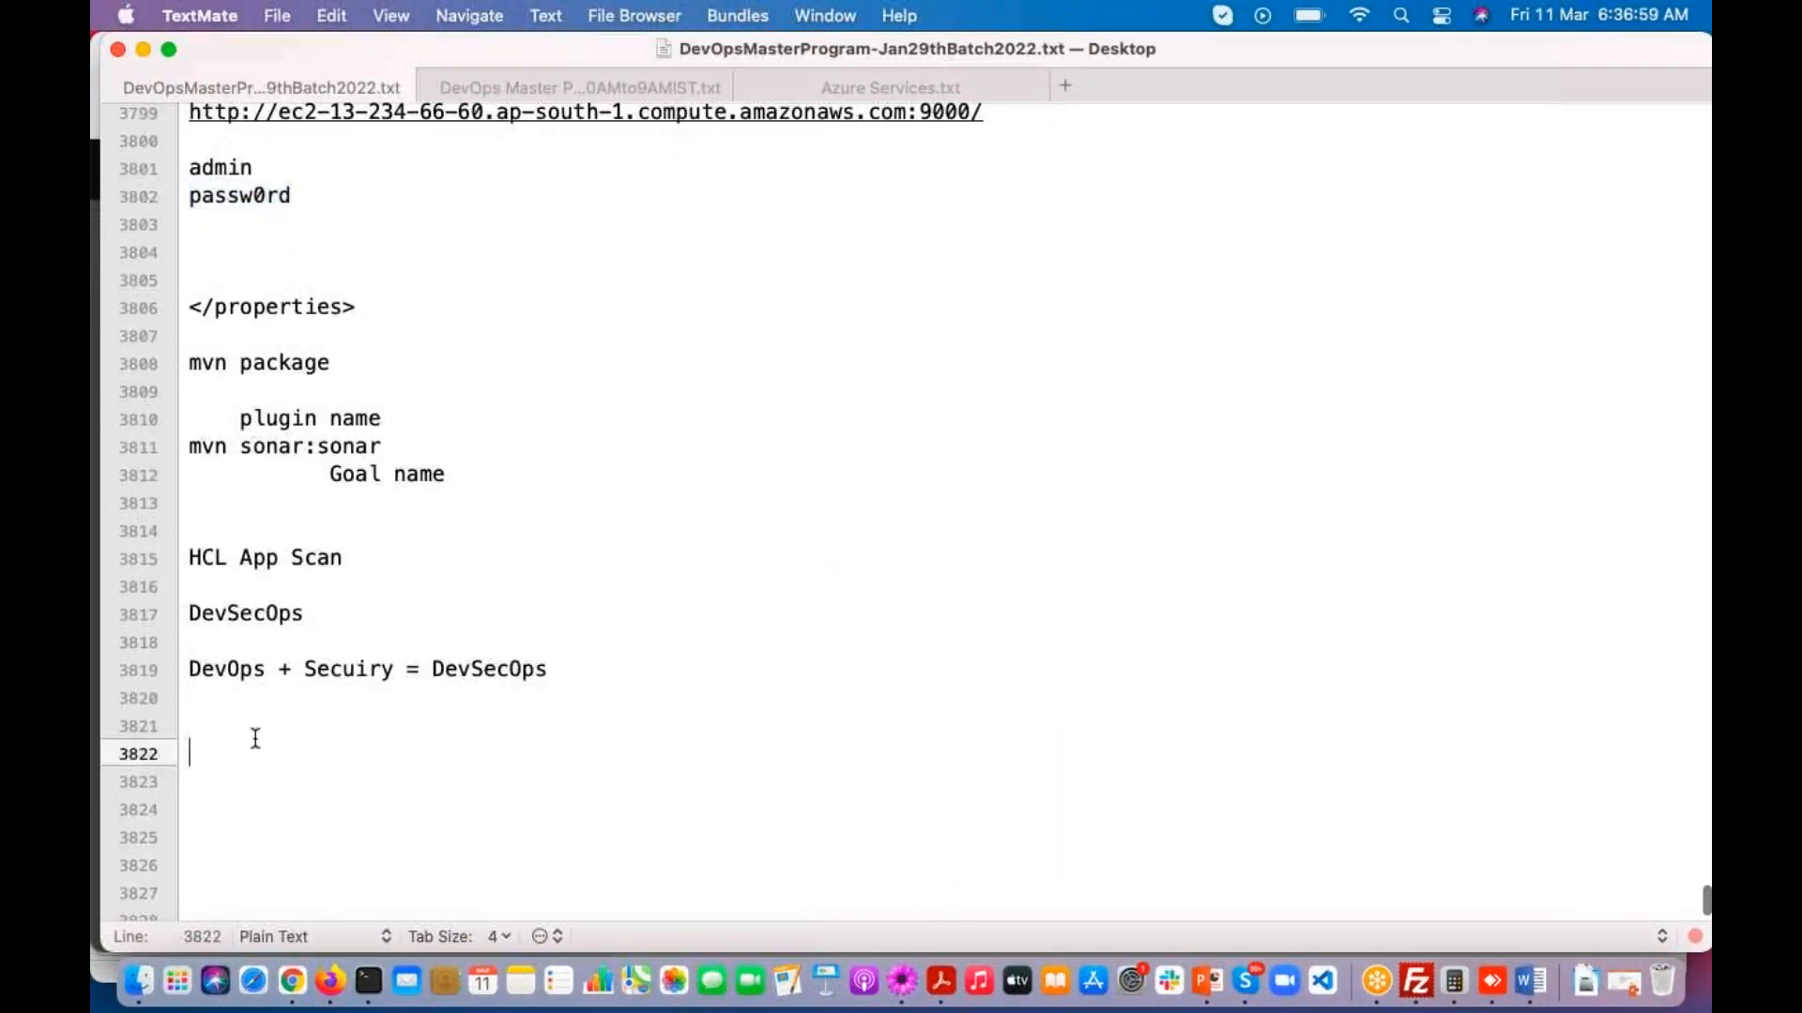
pyautogui.press('super+v')
pyautogui.press('Return')
pyautogui.press('Return')
pyautogui.press('Return')
pyautogui.press('Return')
pyautogui.press('super+s')
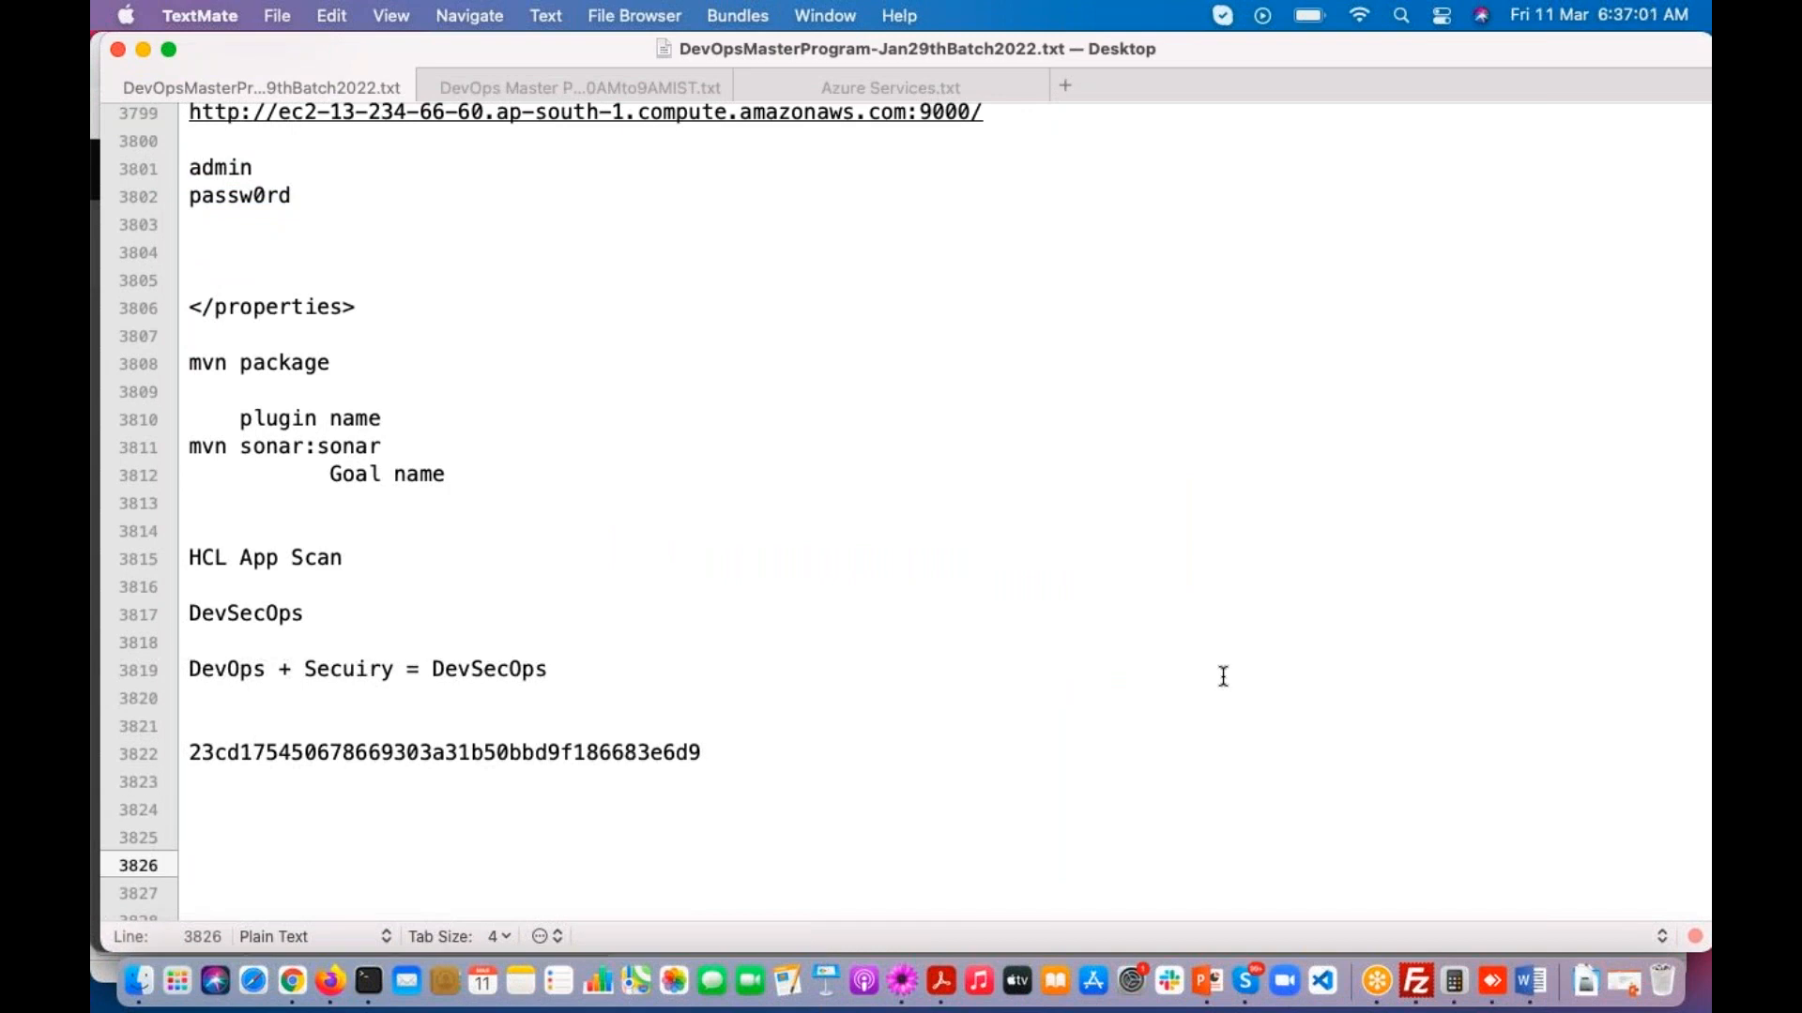
# Step: Highlight the stored password and the access token in the notes to compare the two credentials
pyautogui.click(1698, 644)
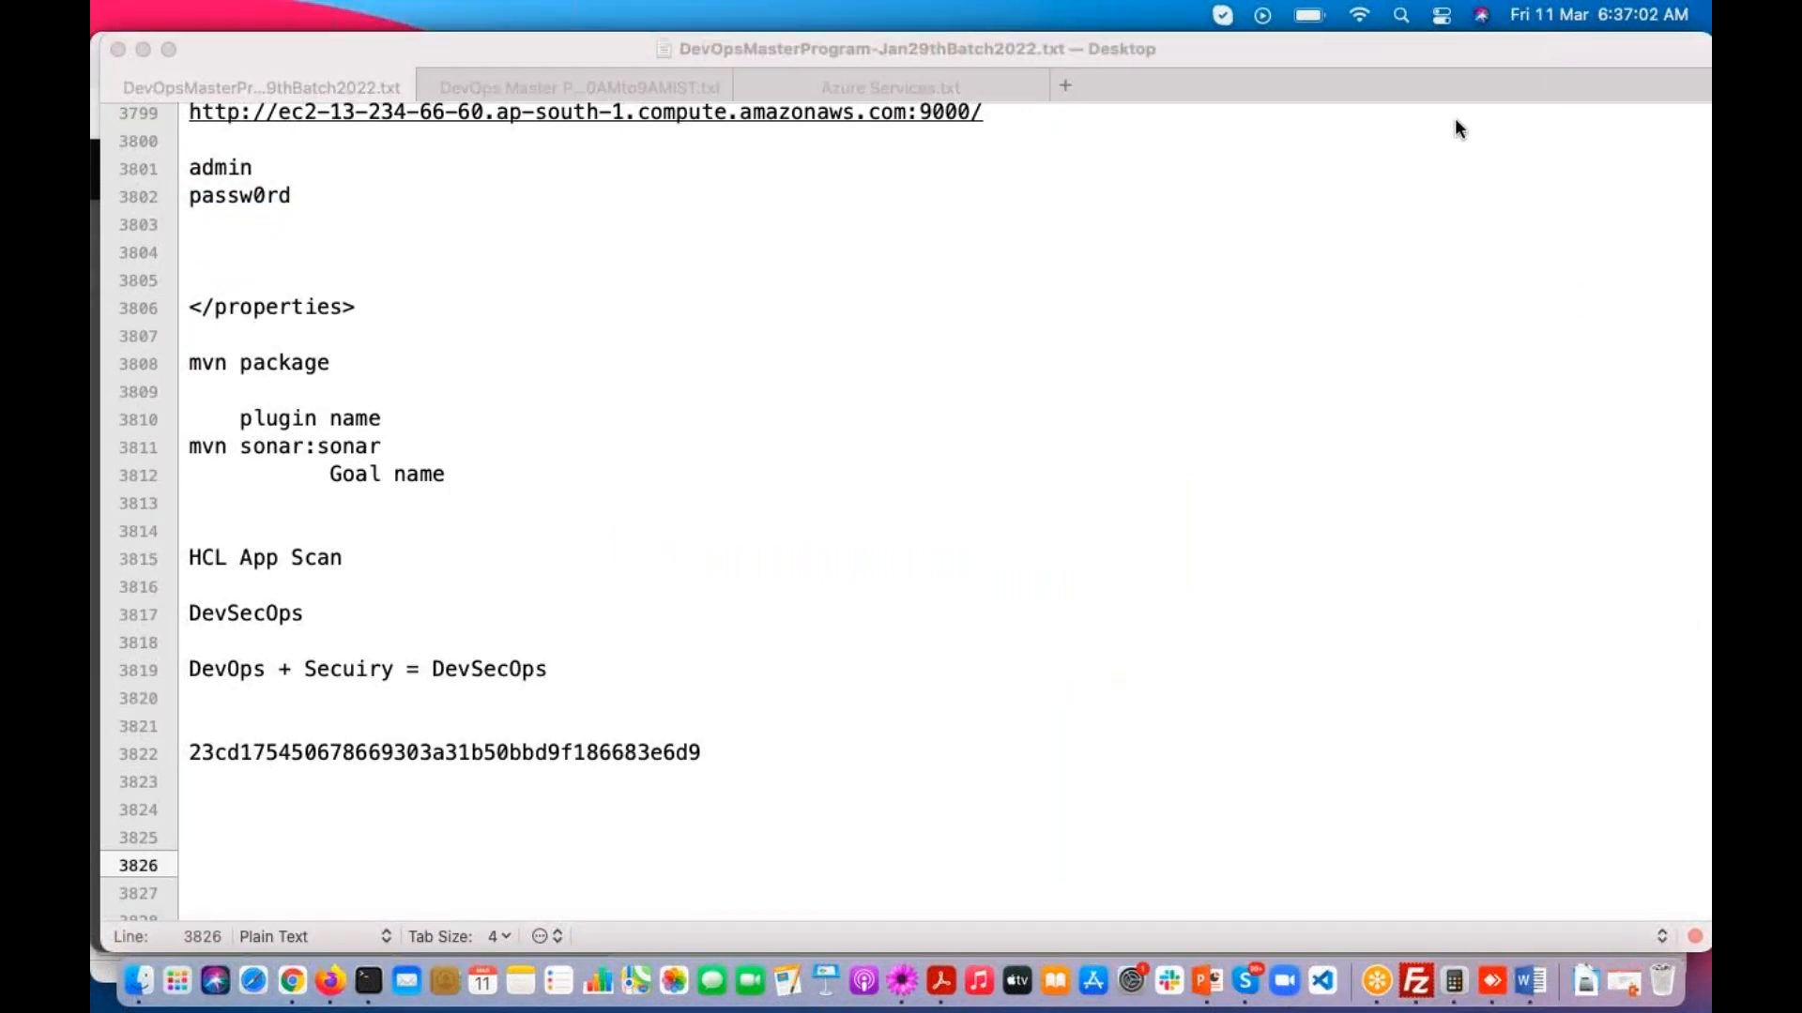
pyautogui.click(221, 795)
pyautogui.click(202, 799)
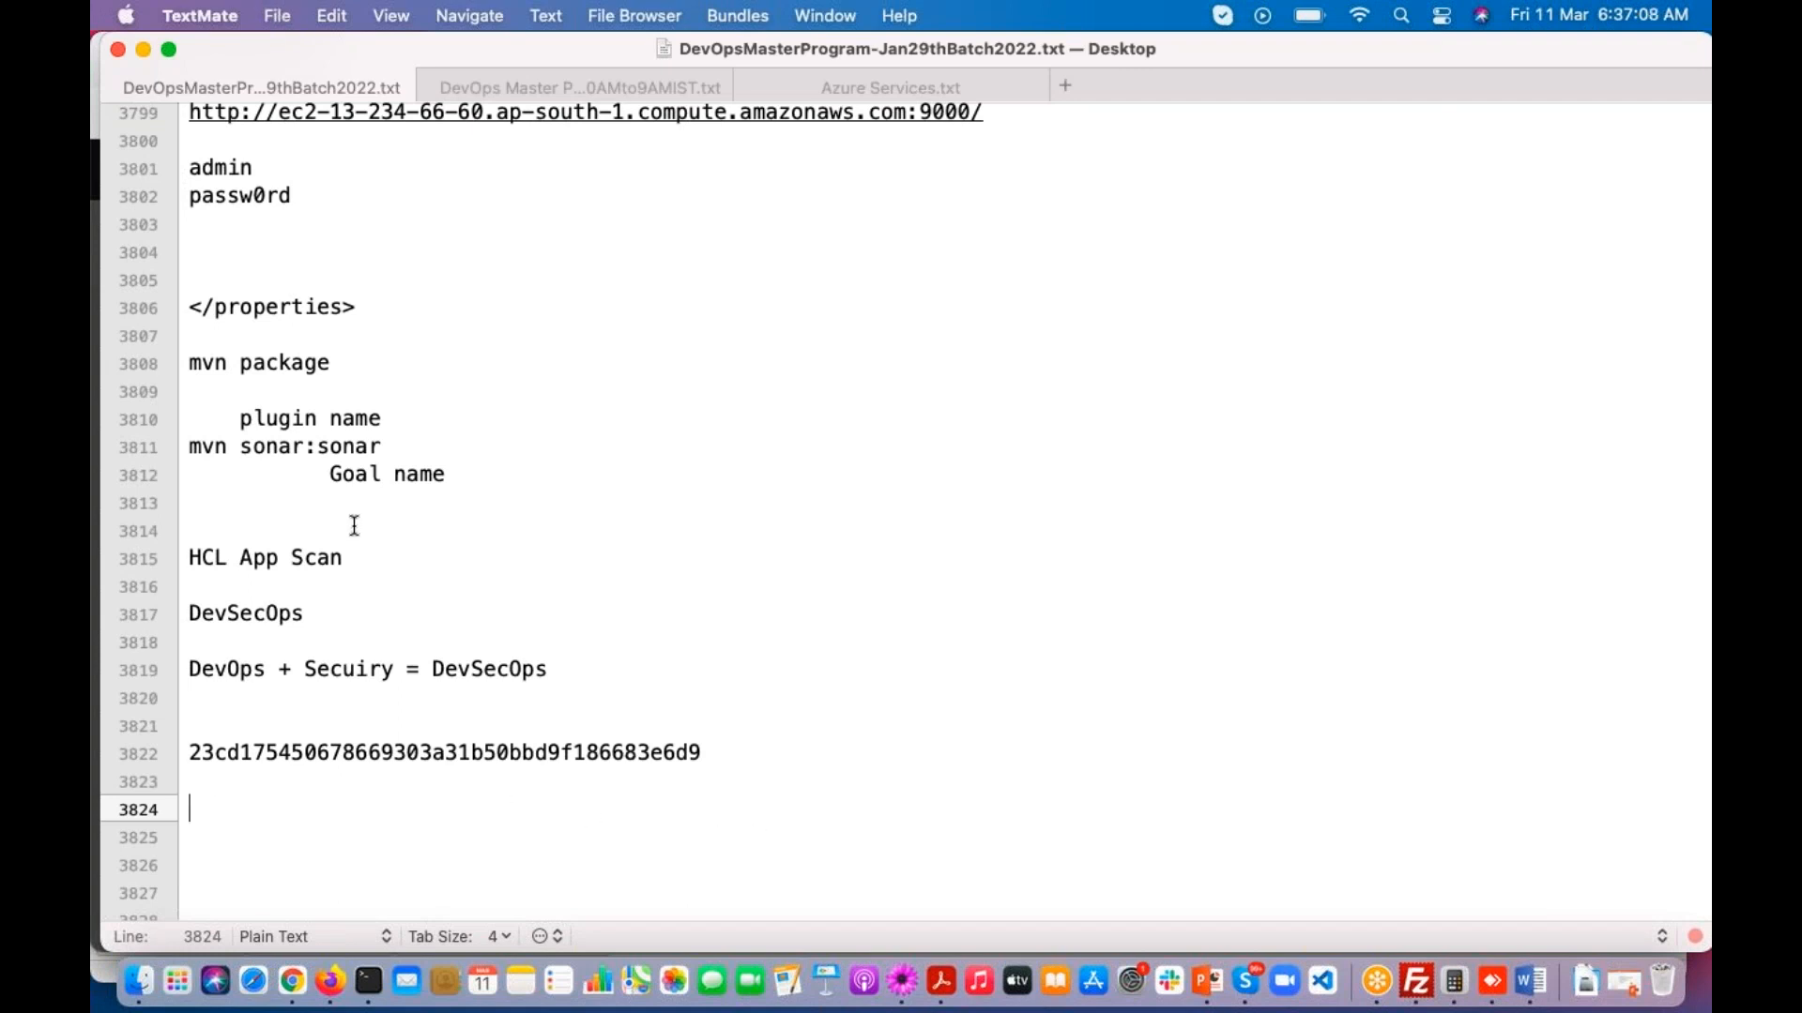
pyautogui.doubleClick(229, 199)
pyautogui.click(201, 755)
pyautogui.doubleClick(201, 755)
pyautogui.press('super+c')
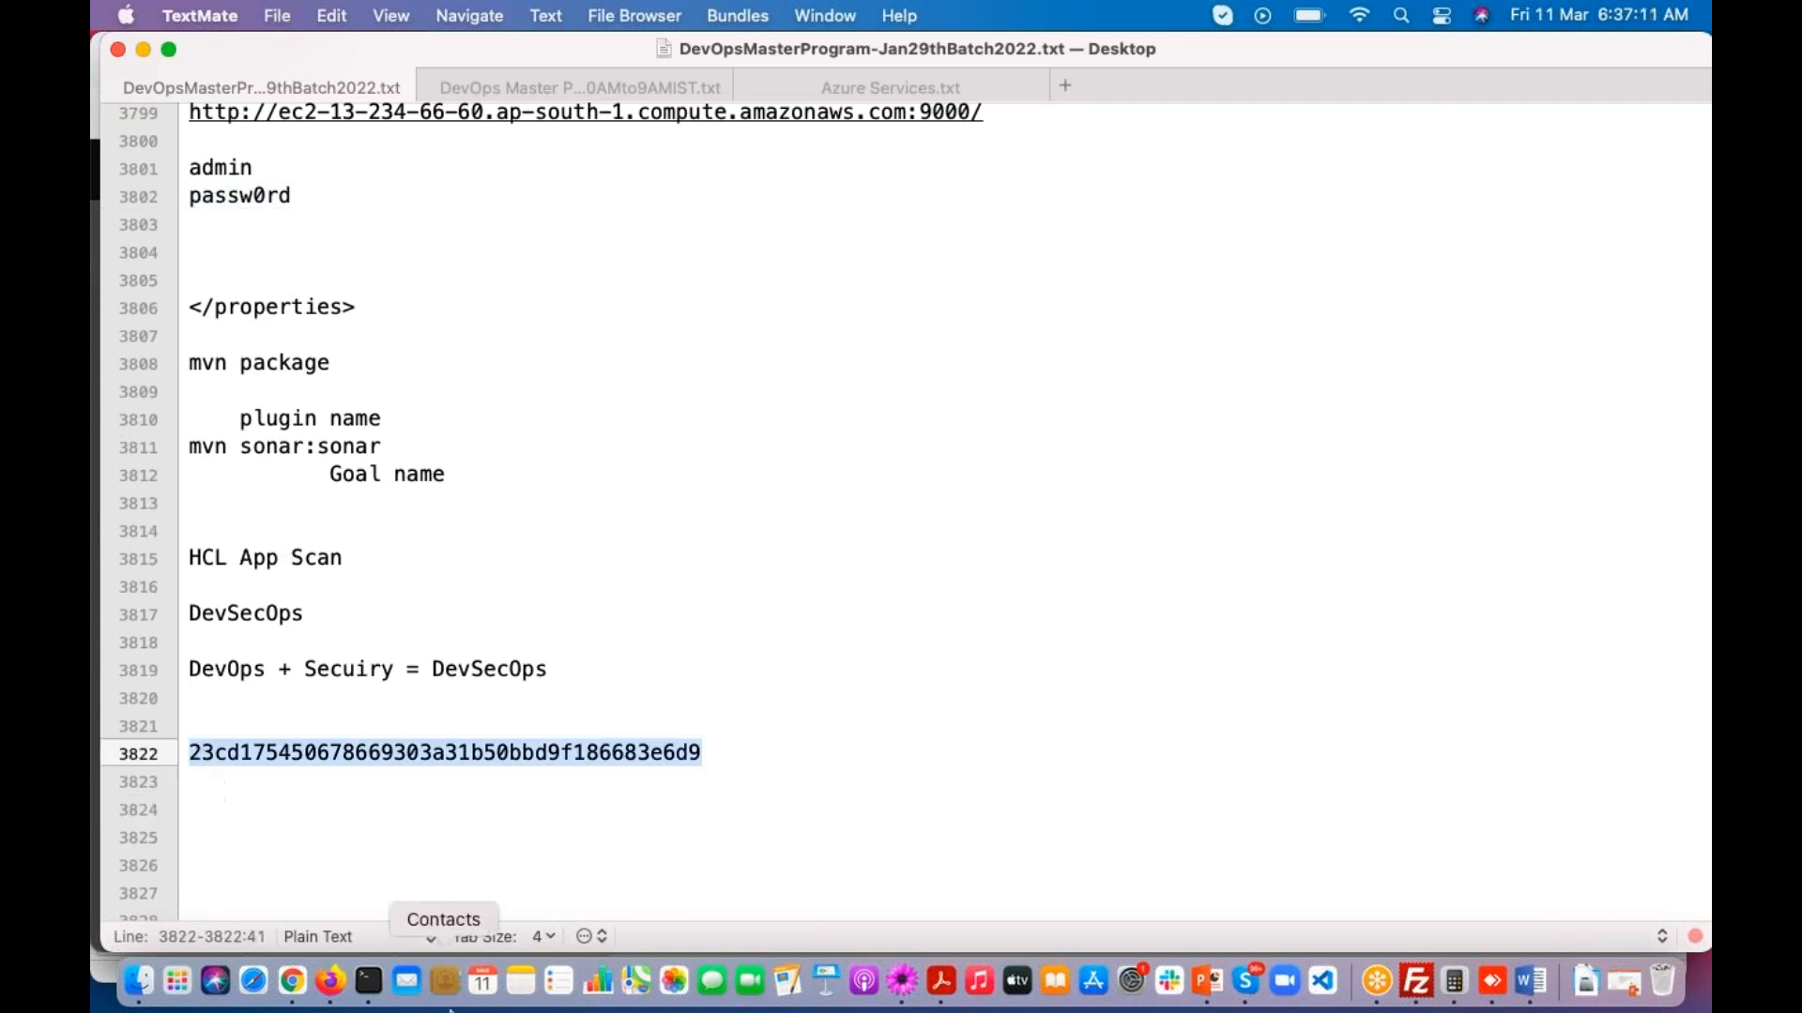
# Step: Switch to Terminal, open pom.xml in vi and go to the sonar.password line in the properties section
pyautogui.click(375, 971)
pyautogui.write('vi po')
pyautogui.press('Tab')
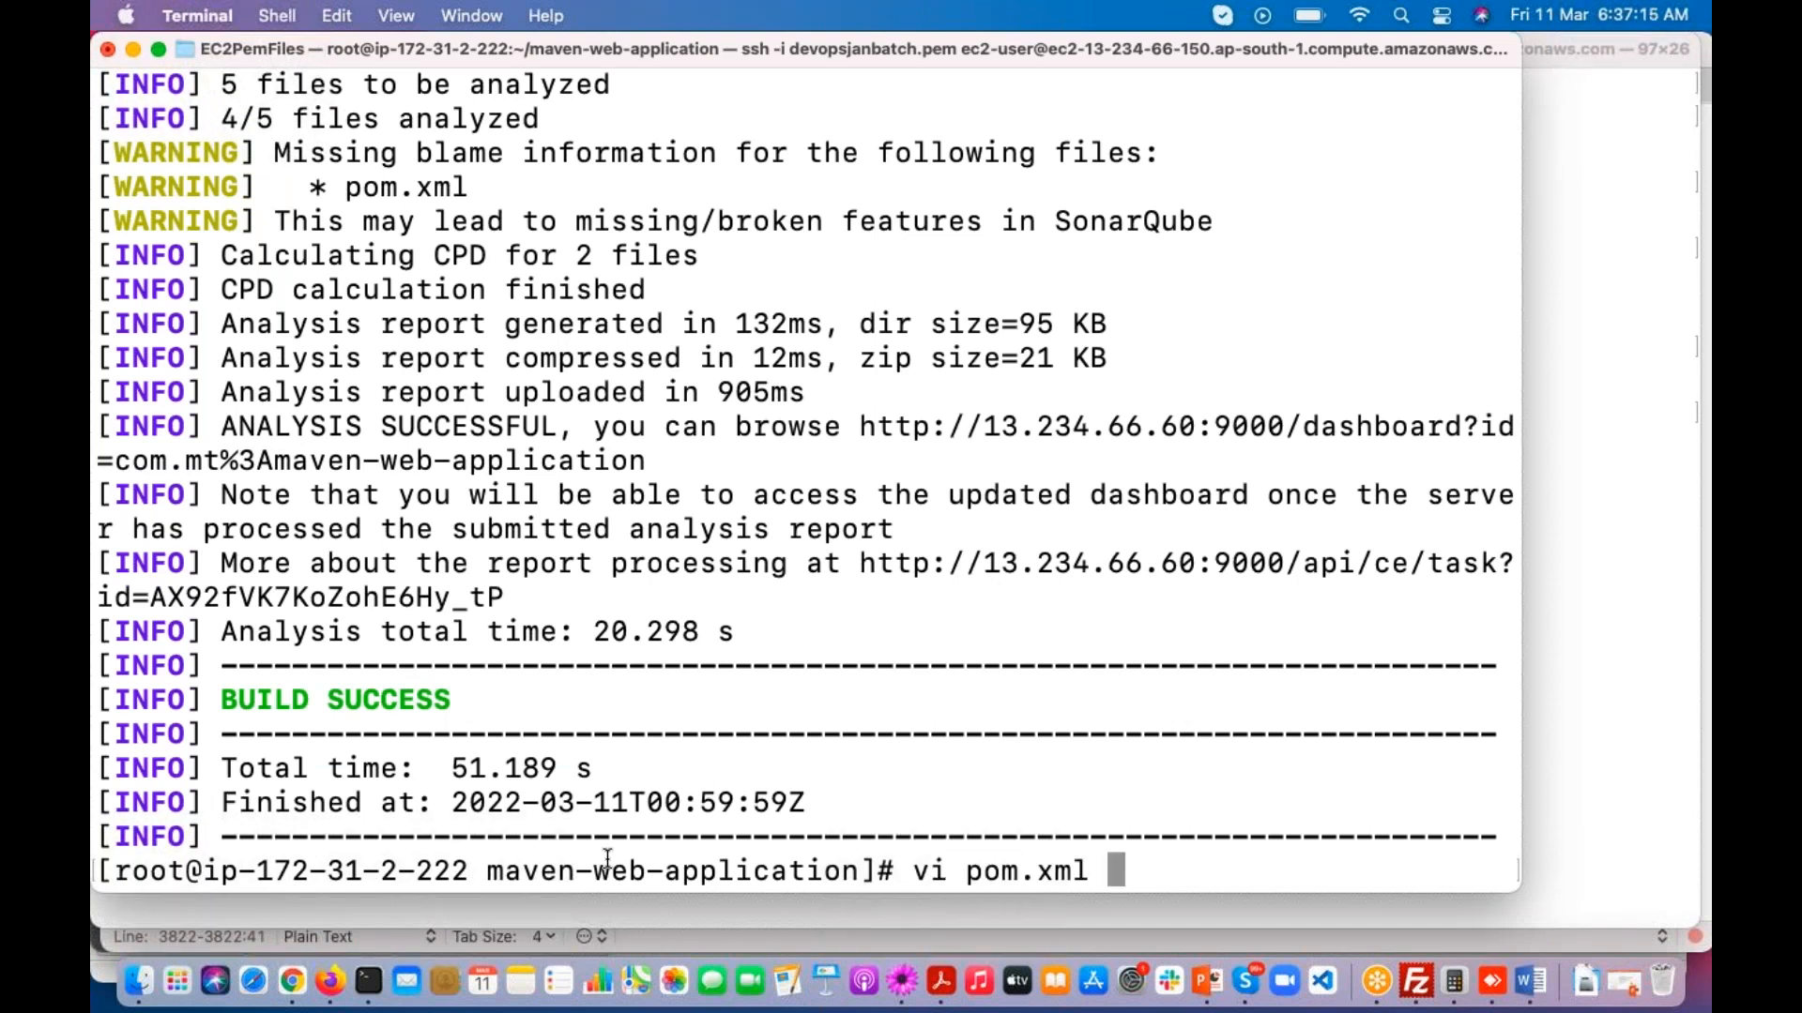
pyautogui.press('Return')
pyautogui.press('Down')
pyautogui.press('Down')
pyautogui.press('Down')
pyautogui.press('Down')
pyautogui.press('Down')
pyautogui.press('Down')
pyautogui.press('Down')
pyautogui.press('Down')
pyautogui.press('Down')
pyautogui.press('Down')
pyautogui.press('Down')
pyautogui.press('Down')
pyautogui.press('Down')
pyautogui.press('Down')
pyautogui.press('Down')
pyautogui.press('Down')
pyautogui.press('Down')
pyautogui.press('Down')
pyautogui.press('Down')
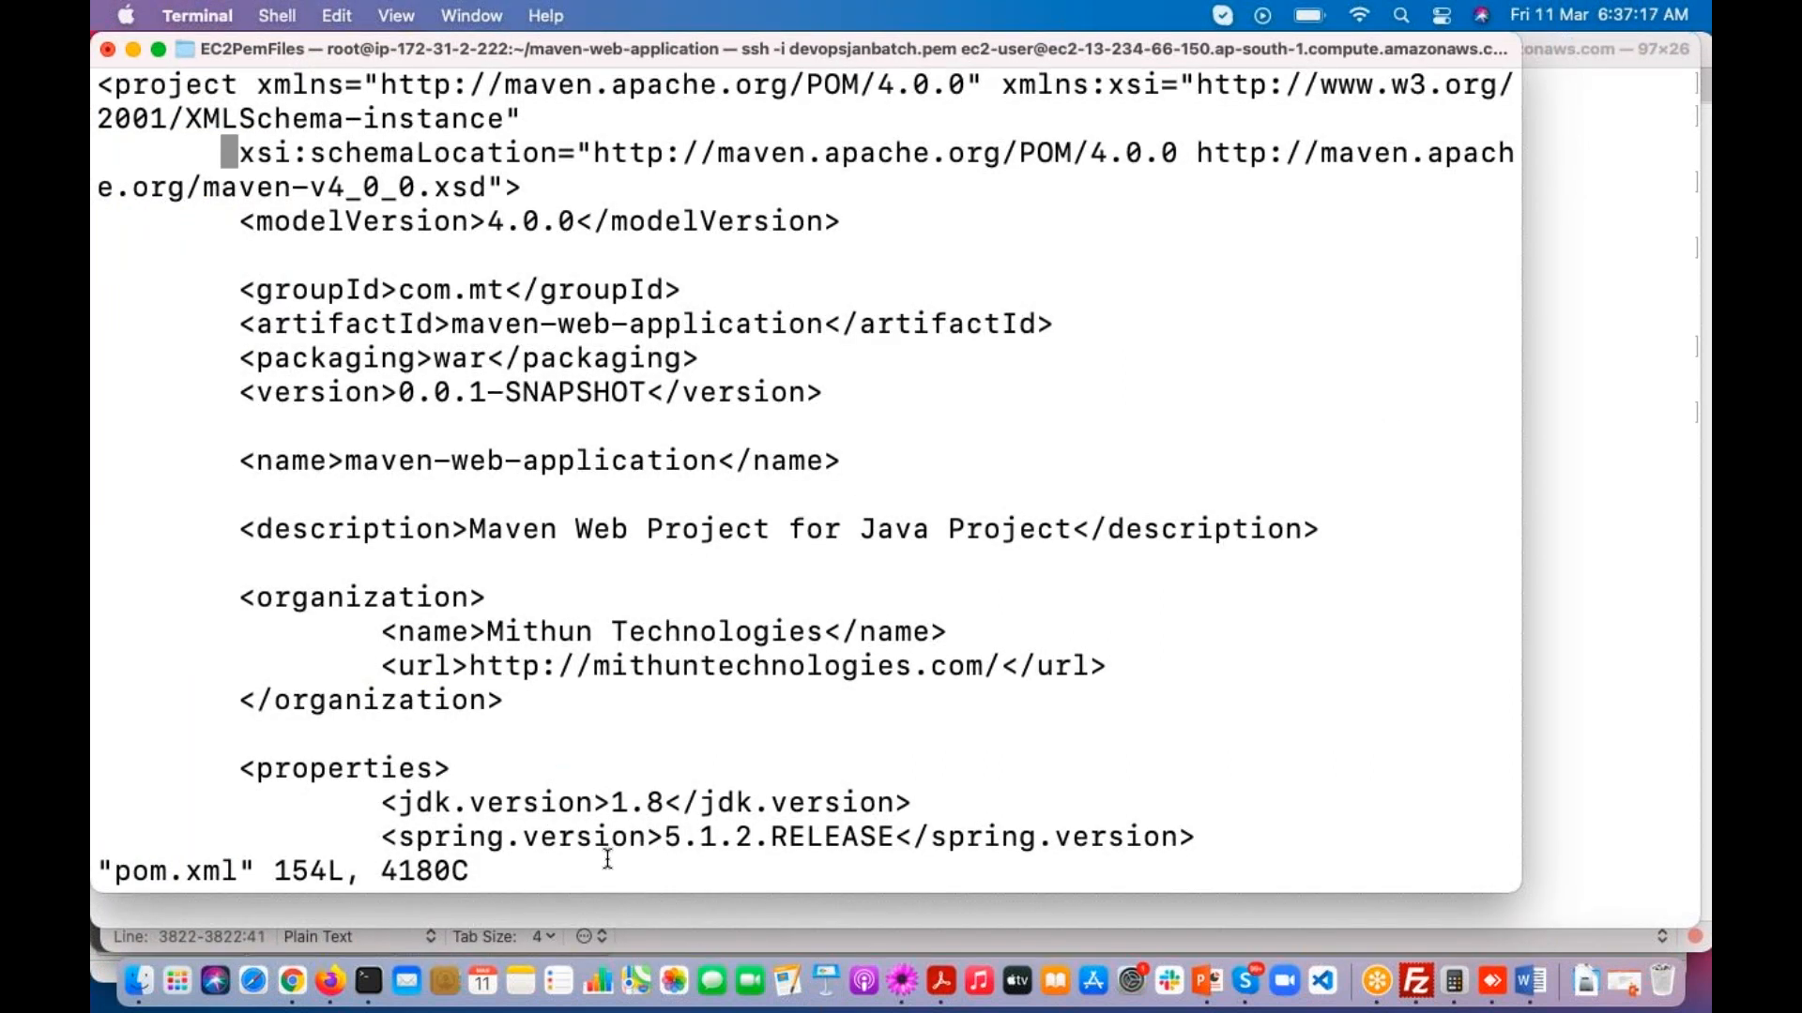
pyautogui.press('Down')
pyautogui.press('Down')
pyautogui.press('Down')
pyautogui.press('Down')
pyautogui.press('Down')
pyautogui.press('Down')
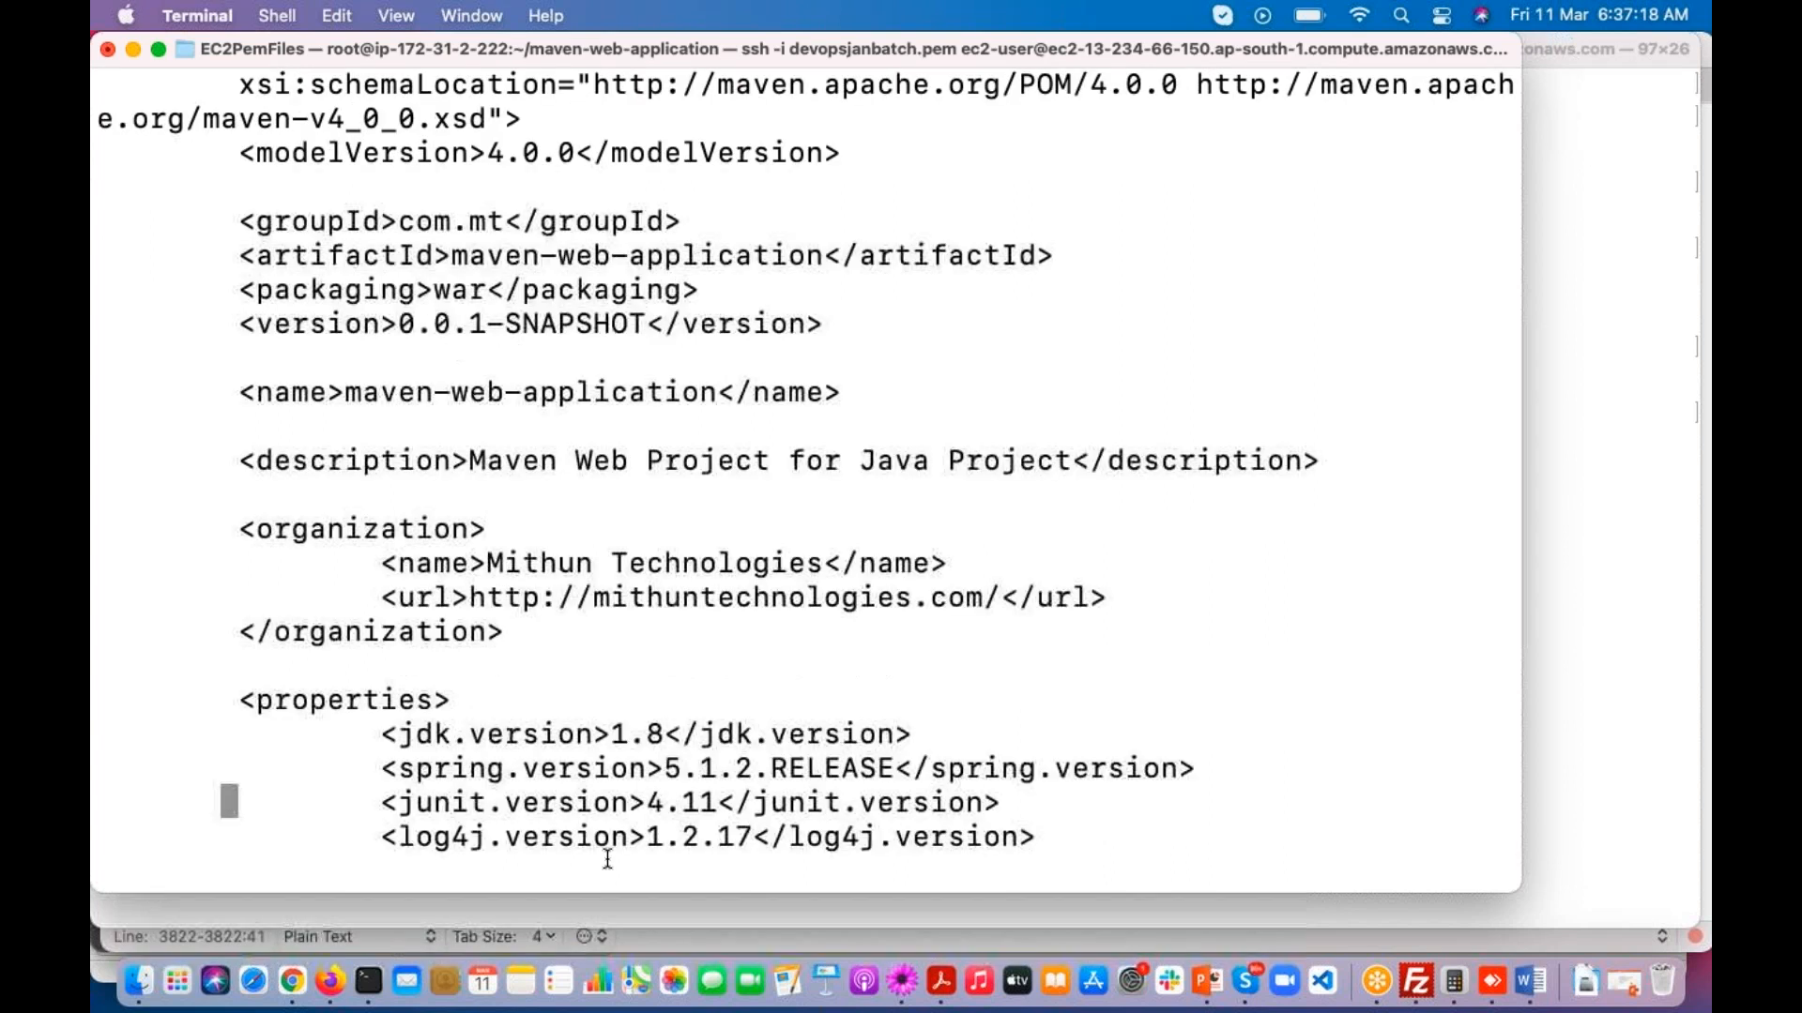
pyautogui.press('Right')
pyautogui.press('Right')
pyautogui.press('Right')
pyautogui.press('Right')
pyautogui.press('Right')
pyautogui.press('Right')
pyautogui.press('Right')
pyautogui.press('Right')
pyautogui.press('Right')
pyautogui.press('Right')
pyautogui.press('Right')
pyautogui.press('Right')
pyautogui.press('Right')
pyautogui.press('Right')
pyautogui.press('Right')
pyautogui.press('Right')
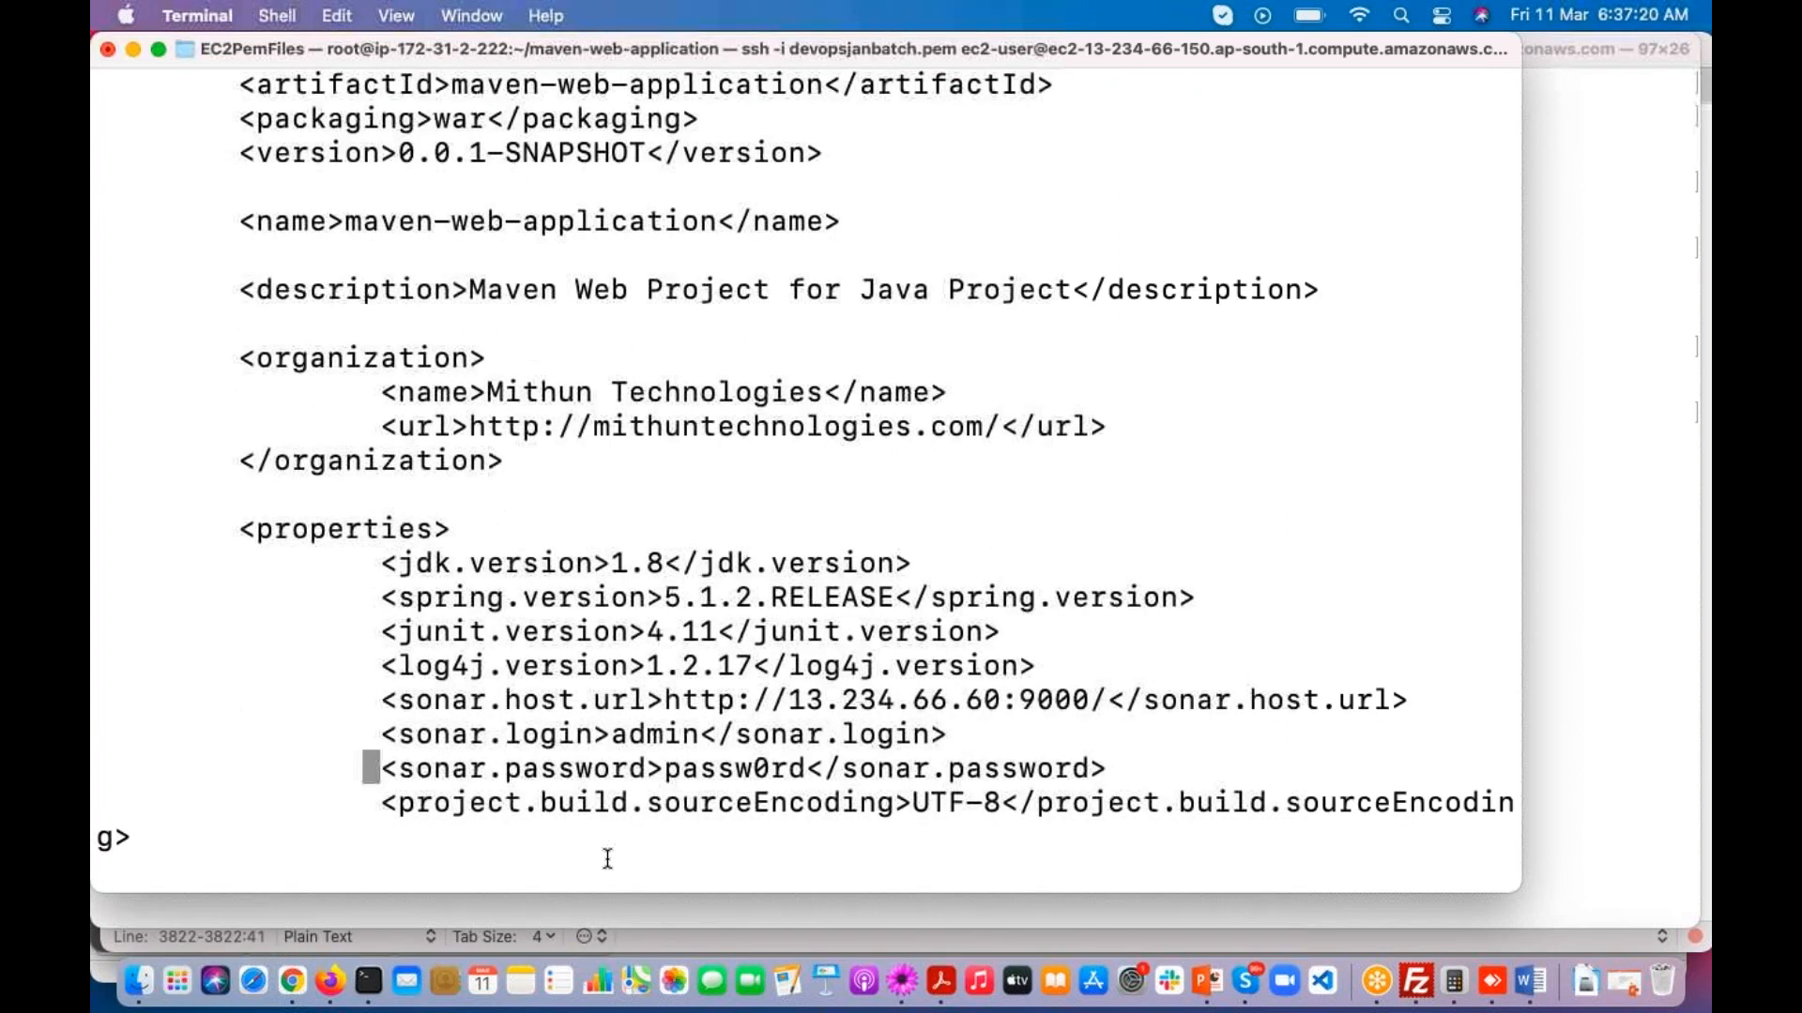
# Step: Replace the password value inside the sonar.password property of pom.xml with the access token
pyautogui.press('Right')
pyautogui.press('Right')
pyautogui.press('Right')
pyautogui.press('Right')
pyautogui.press('Right')
pyautogui.press('Right')
pyautogui.press('Right')
pyautogui.press('Right')
pyautogui.press('Left')
pyautogui.press('Left')
pyautogui.press('i')
pyautogui.press('Right')
pyautogui.press('Right')
pyautogui.press('Right')
pyautogui.press('BackSpace')
pyautogui.press('BackSpace')
pyautogui.press('BackSpace')
pyautogui.press('BackSpace')
pyautogui.press('BackSpace')
pyautogui.press('BackSpace')
pyautogui.press('BackSpace')
pyautogui.press('BackSpace')
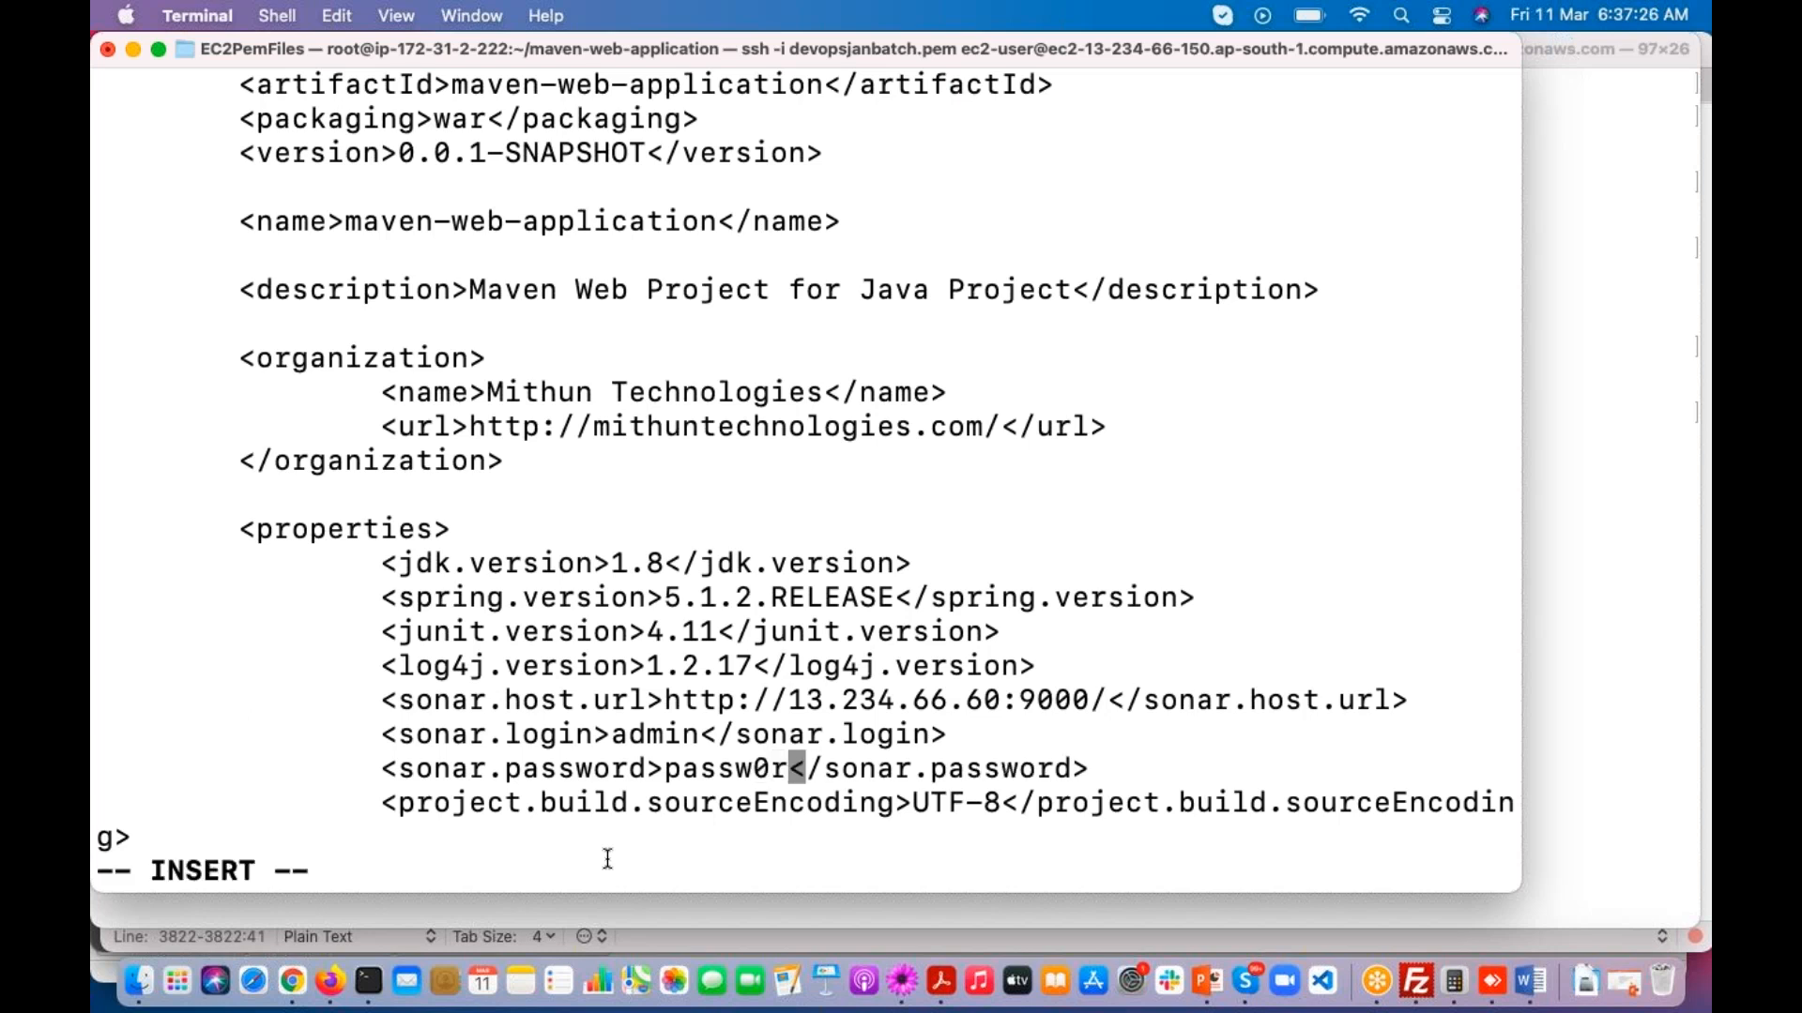
pyautogui.press('super+v')
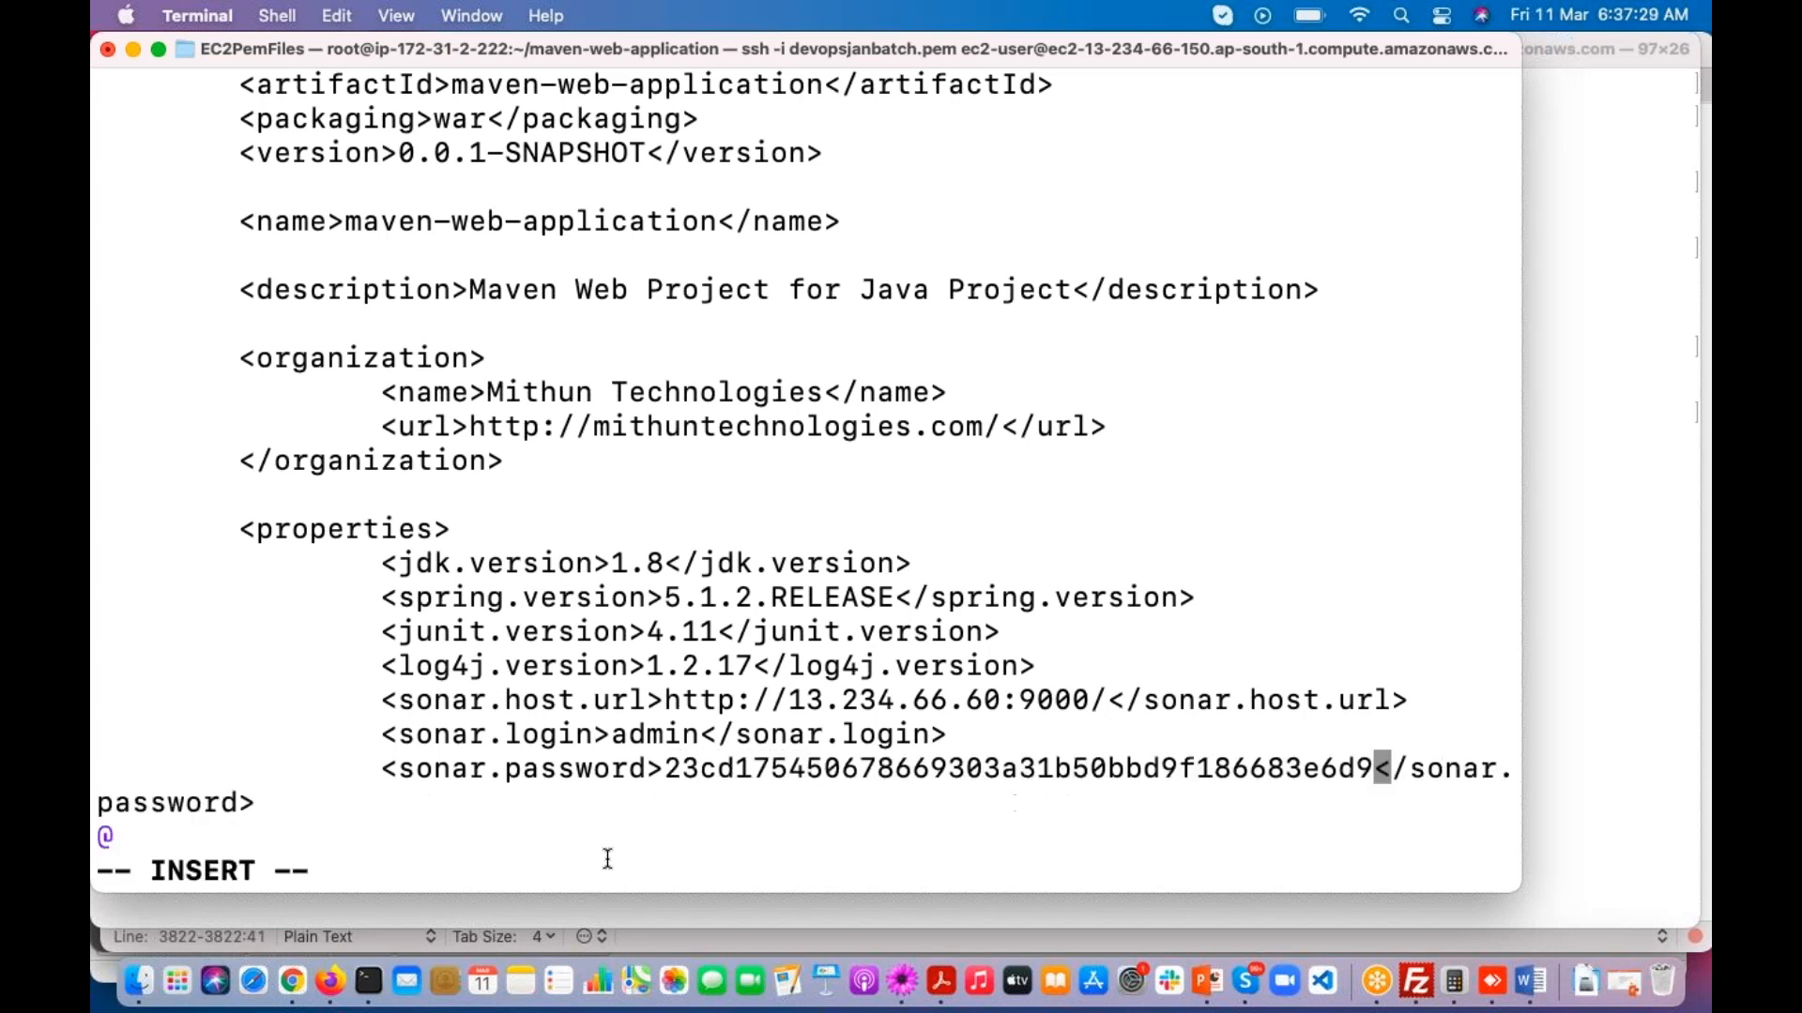
# Step: Save and close pom.xml, and run mvn sonar:sonar to try the analysis with the token as password
pyautogui.press('Escape')
pyautogui.write(':wq')
pyautogui.press('Return')
pyautogui.press('Up')
pyautogui.press('Up')
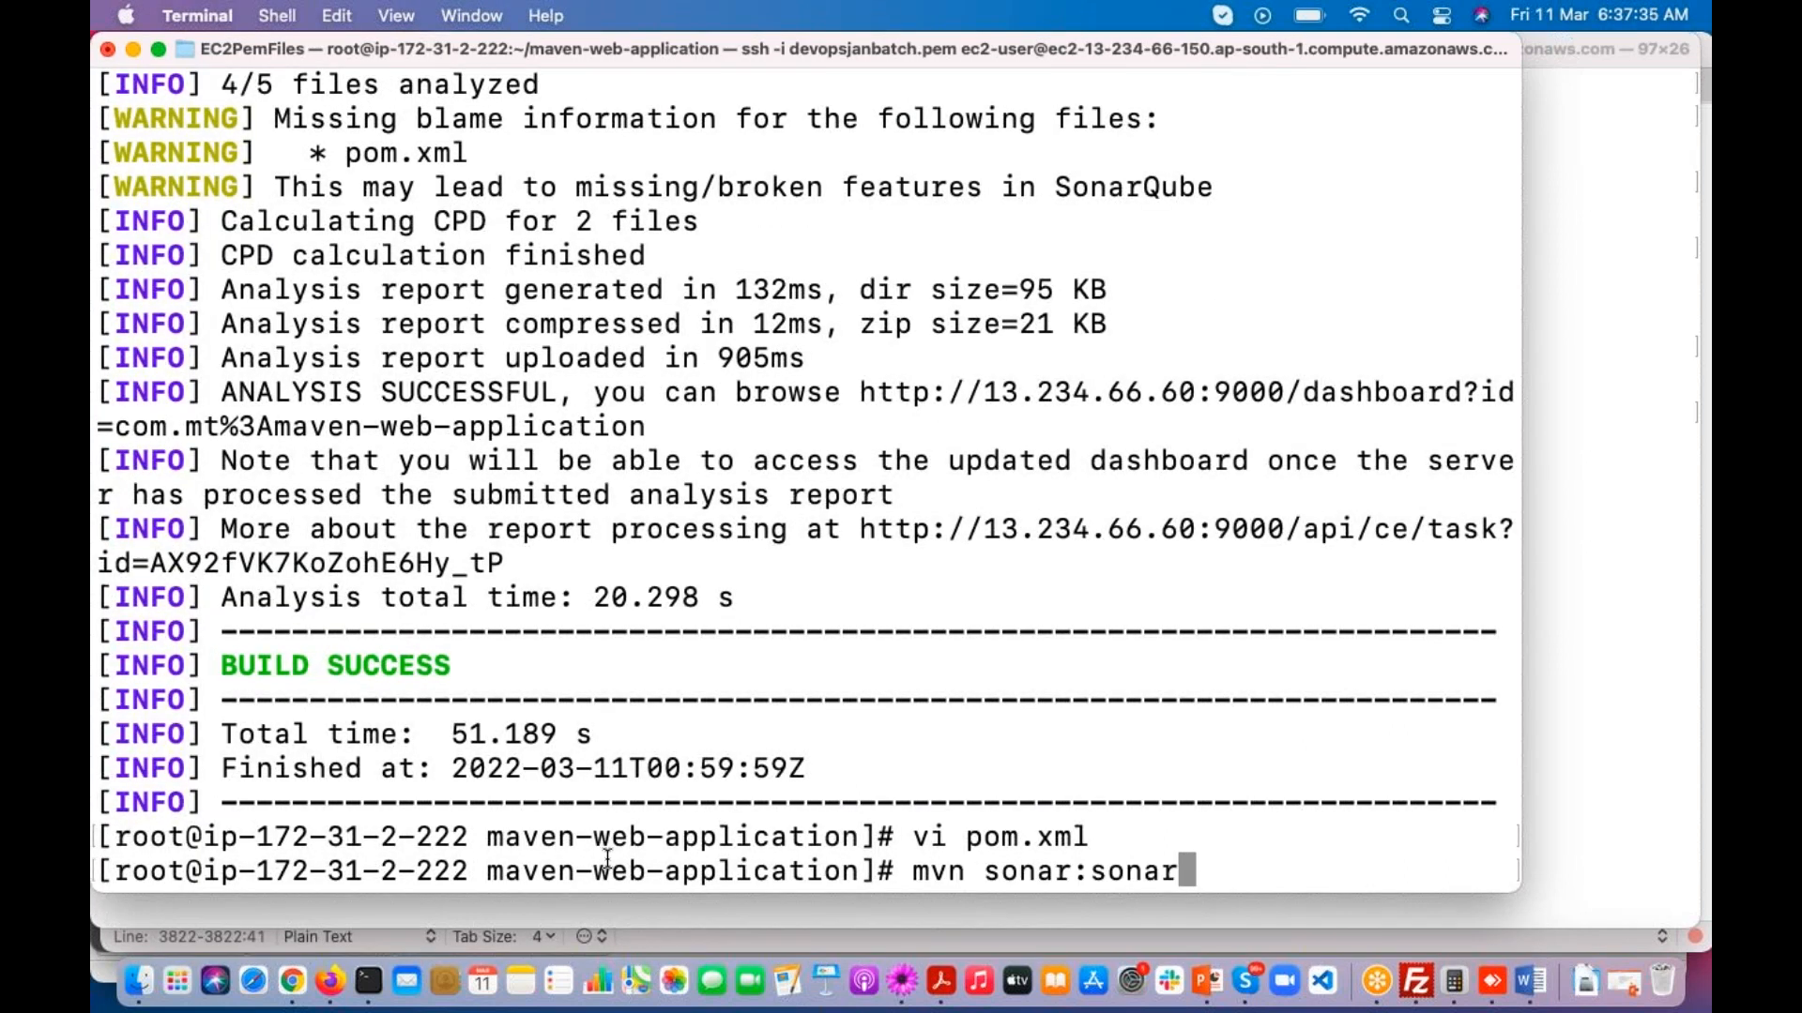
pyautogui.press('Return')
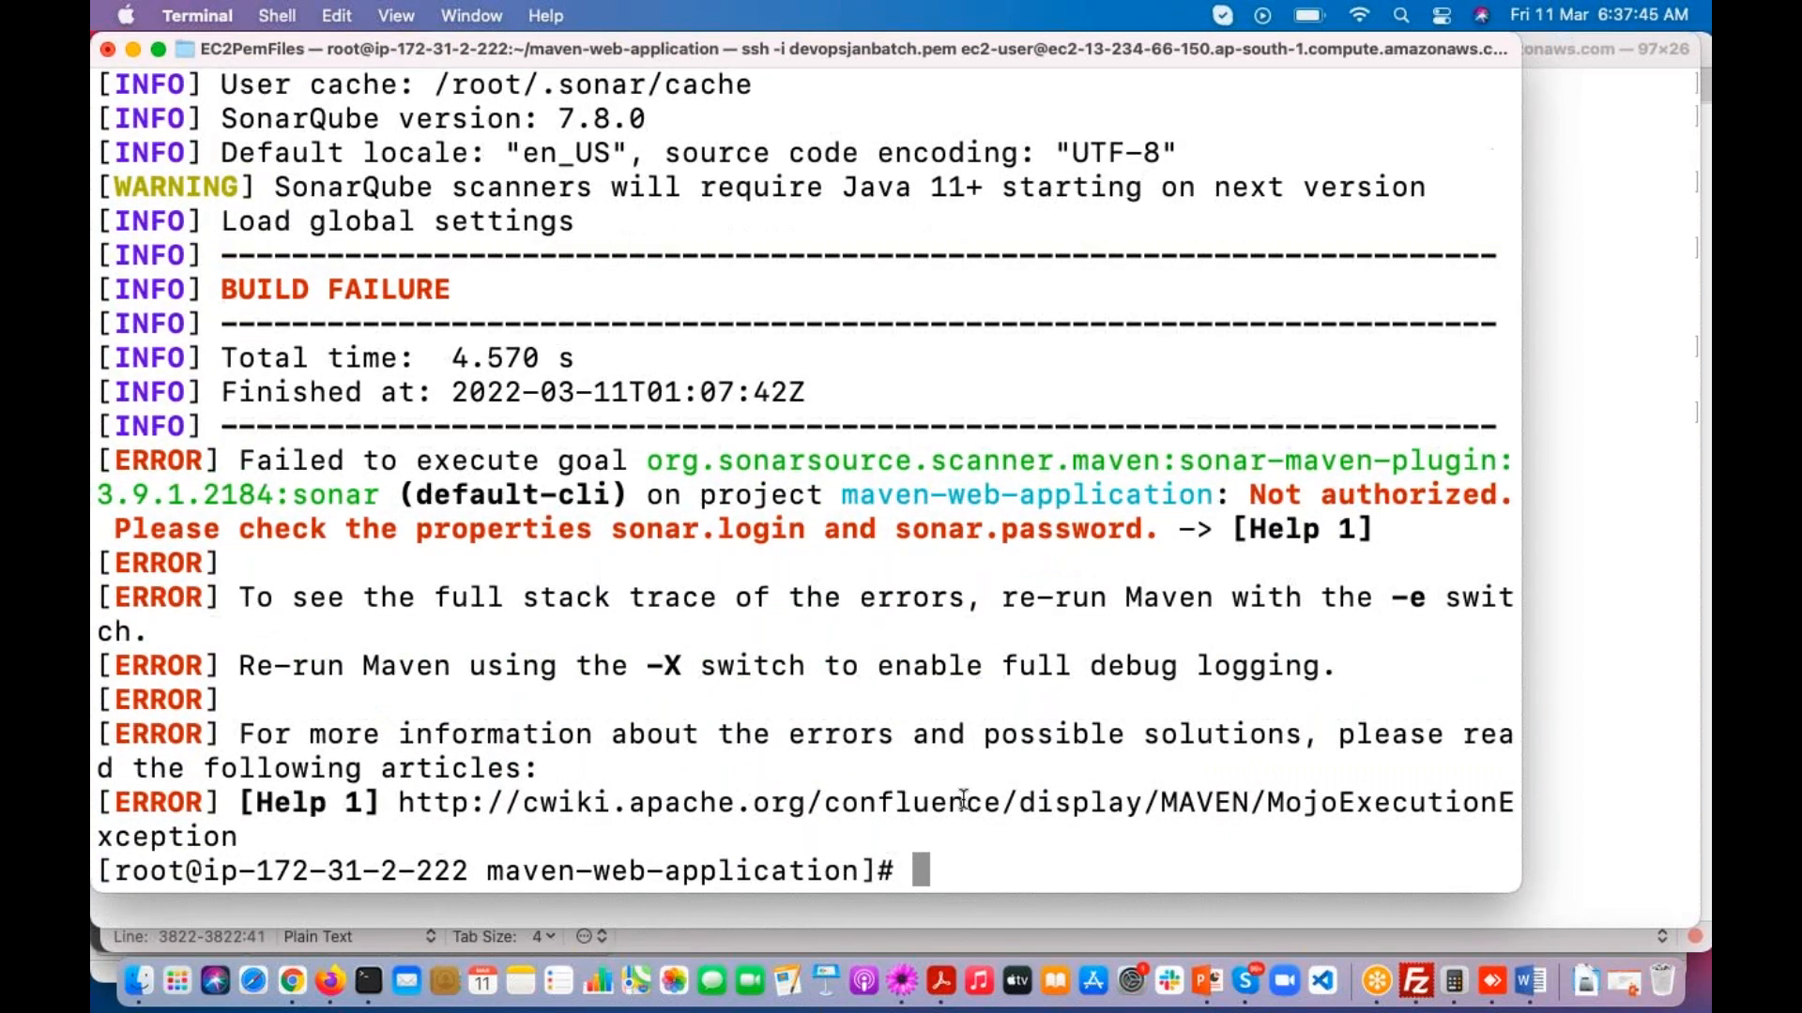
# Step: Reopen pom.xml in vi and place the notes cursor on a blank line below the stored access token
pyautogui.press('Up')
pyautogui.press('Up')
pyautogui.press('Return')
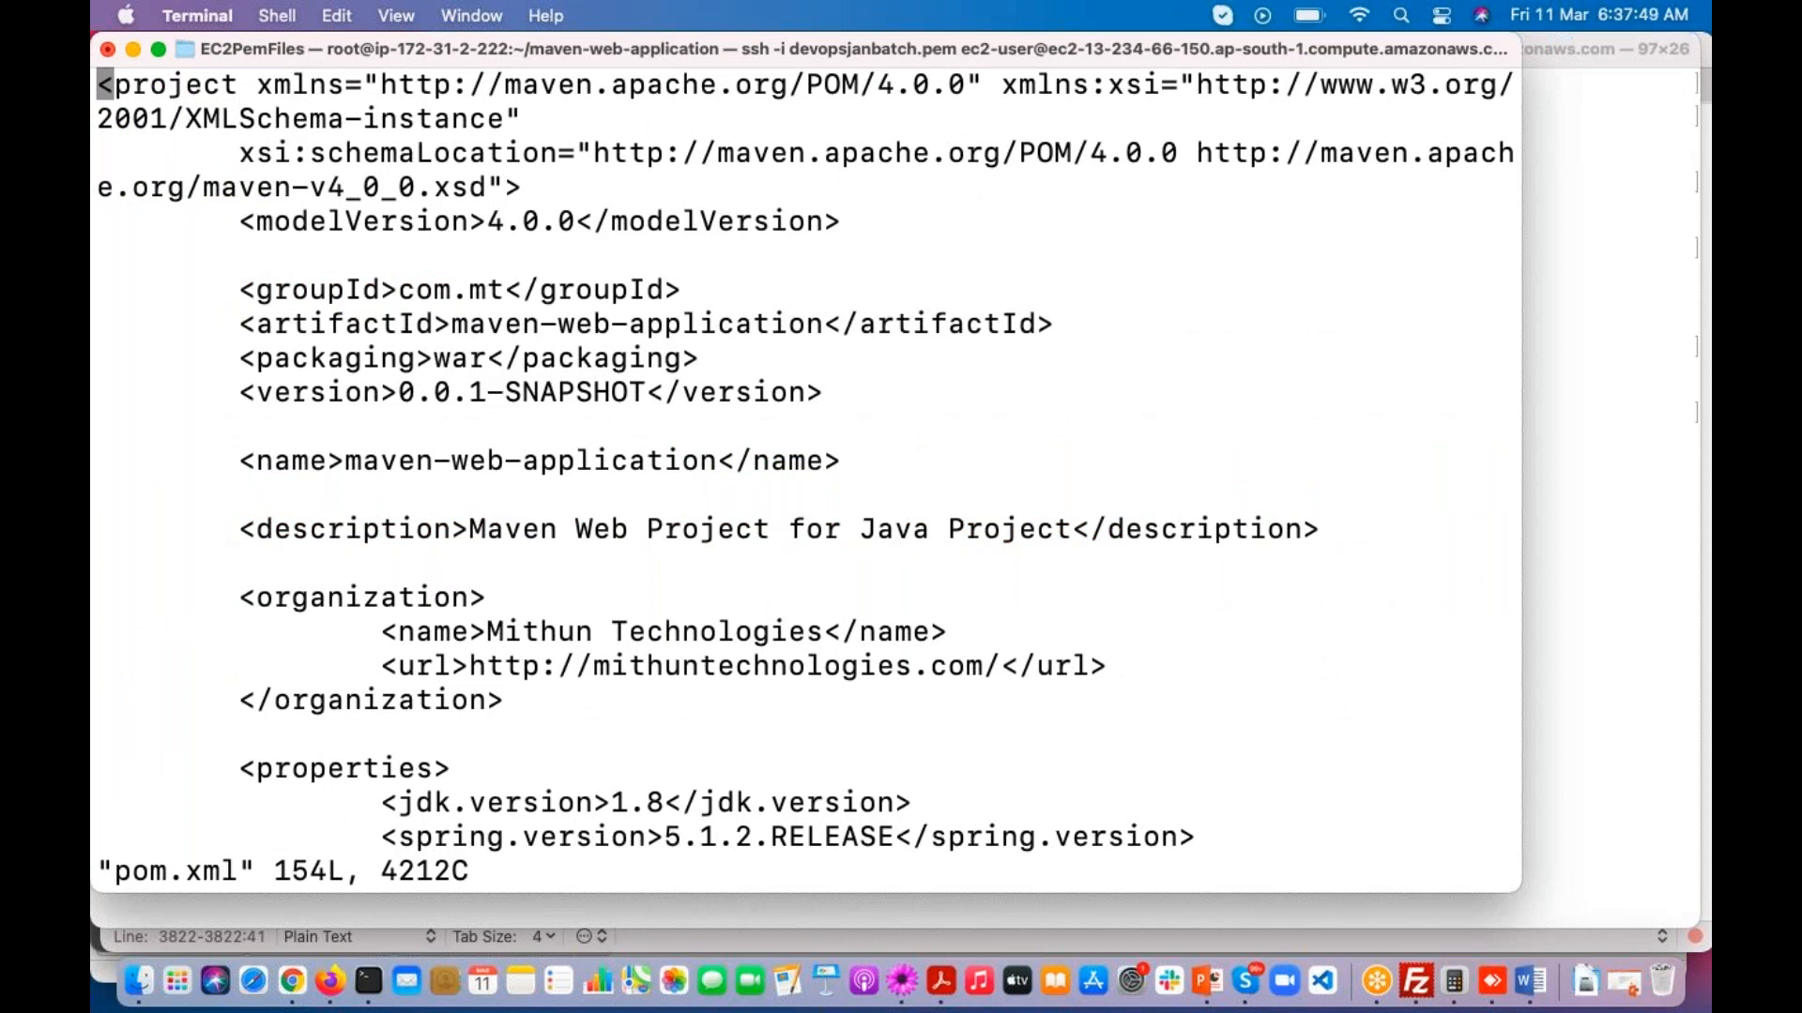
pyautogui.click(902, 981)
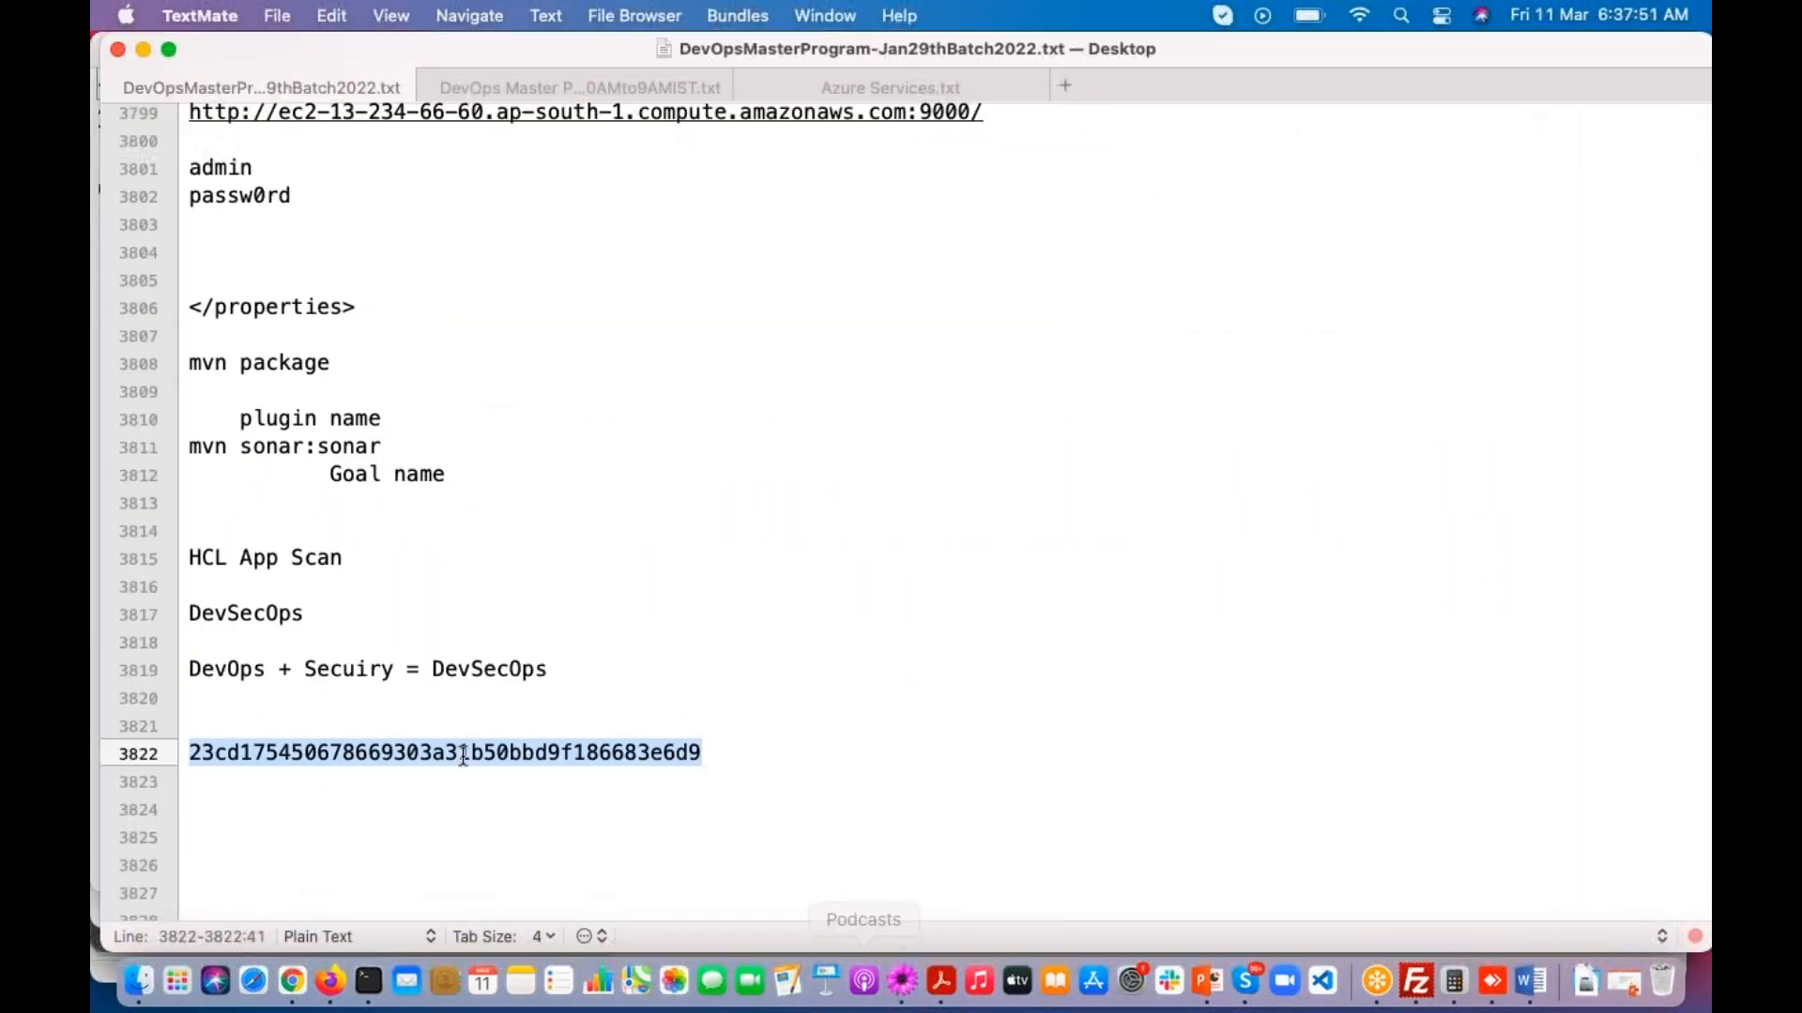
pyautogui.click(254, 852)
pyautogui.press('super+Tab')
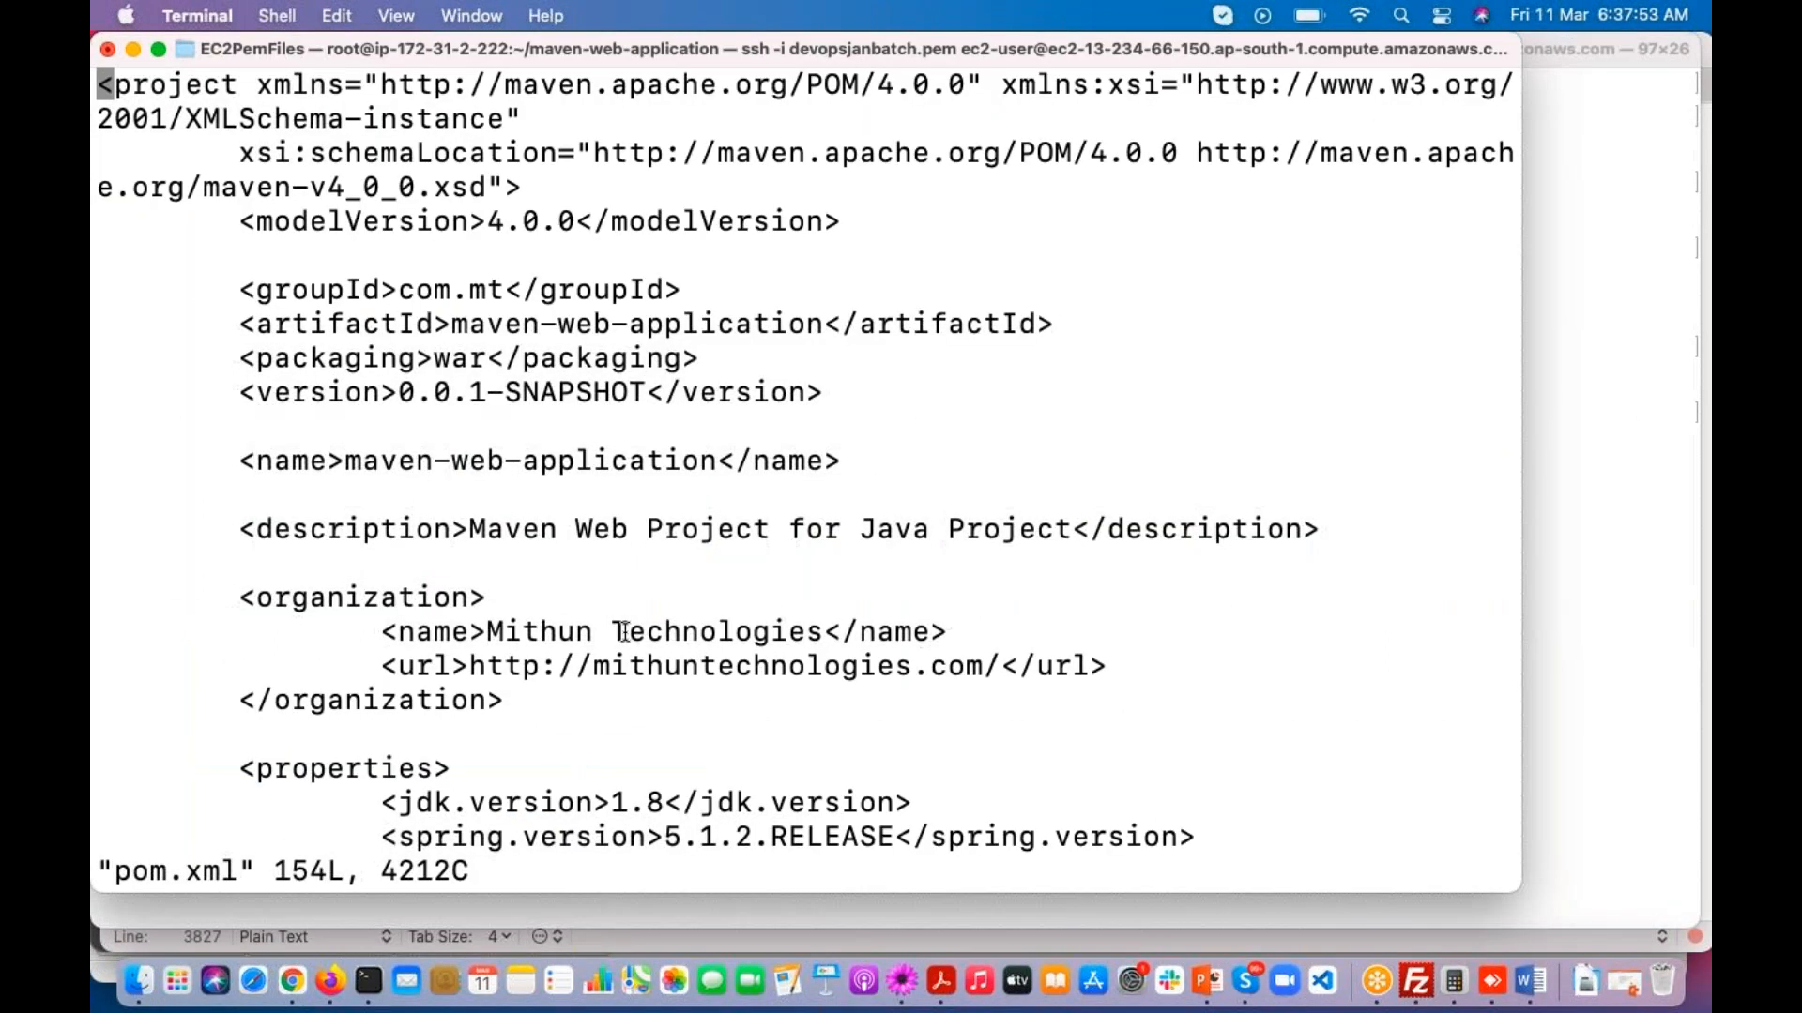
# Step: Copy the sonar.host.url, sonar.login and sonar.password lines from pom.xml into the TextMate notes below the token
pyautogui.press('Down')
pyautogui.press('Down')
pyautogui.press('Down')
pyautogui.press('Down')
pyautogui.press('Down')
pyautogui.press('Down')
pyautogui.press('Down')
pyautogui.press('Down')
pyautogui.press('Down')
pyautogui.press('Down')
pyautogui.press('Down')
pyautogui.press('Down')
pyautogui.press('Down')
pyautogui.press('Down')
pyautogui.press('Down')
pyautogui.press('Down')
pyautogui.press('Down')
pyautogui.press('Down')
pyautogui.press('Down')
pyautogui.press('Down')
pyautogui.press('Down')
pyautogui.press('Down')
pyautogui.press('Down')
pyautogui.press('Down')
pyautogui.press('Down')
pyautogui.press('Down')
pyautogui.press('Down')
pyautogui.press('Down')
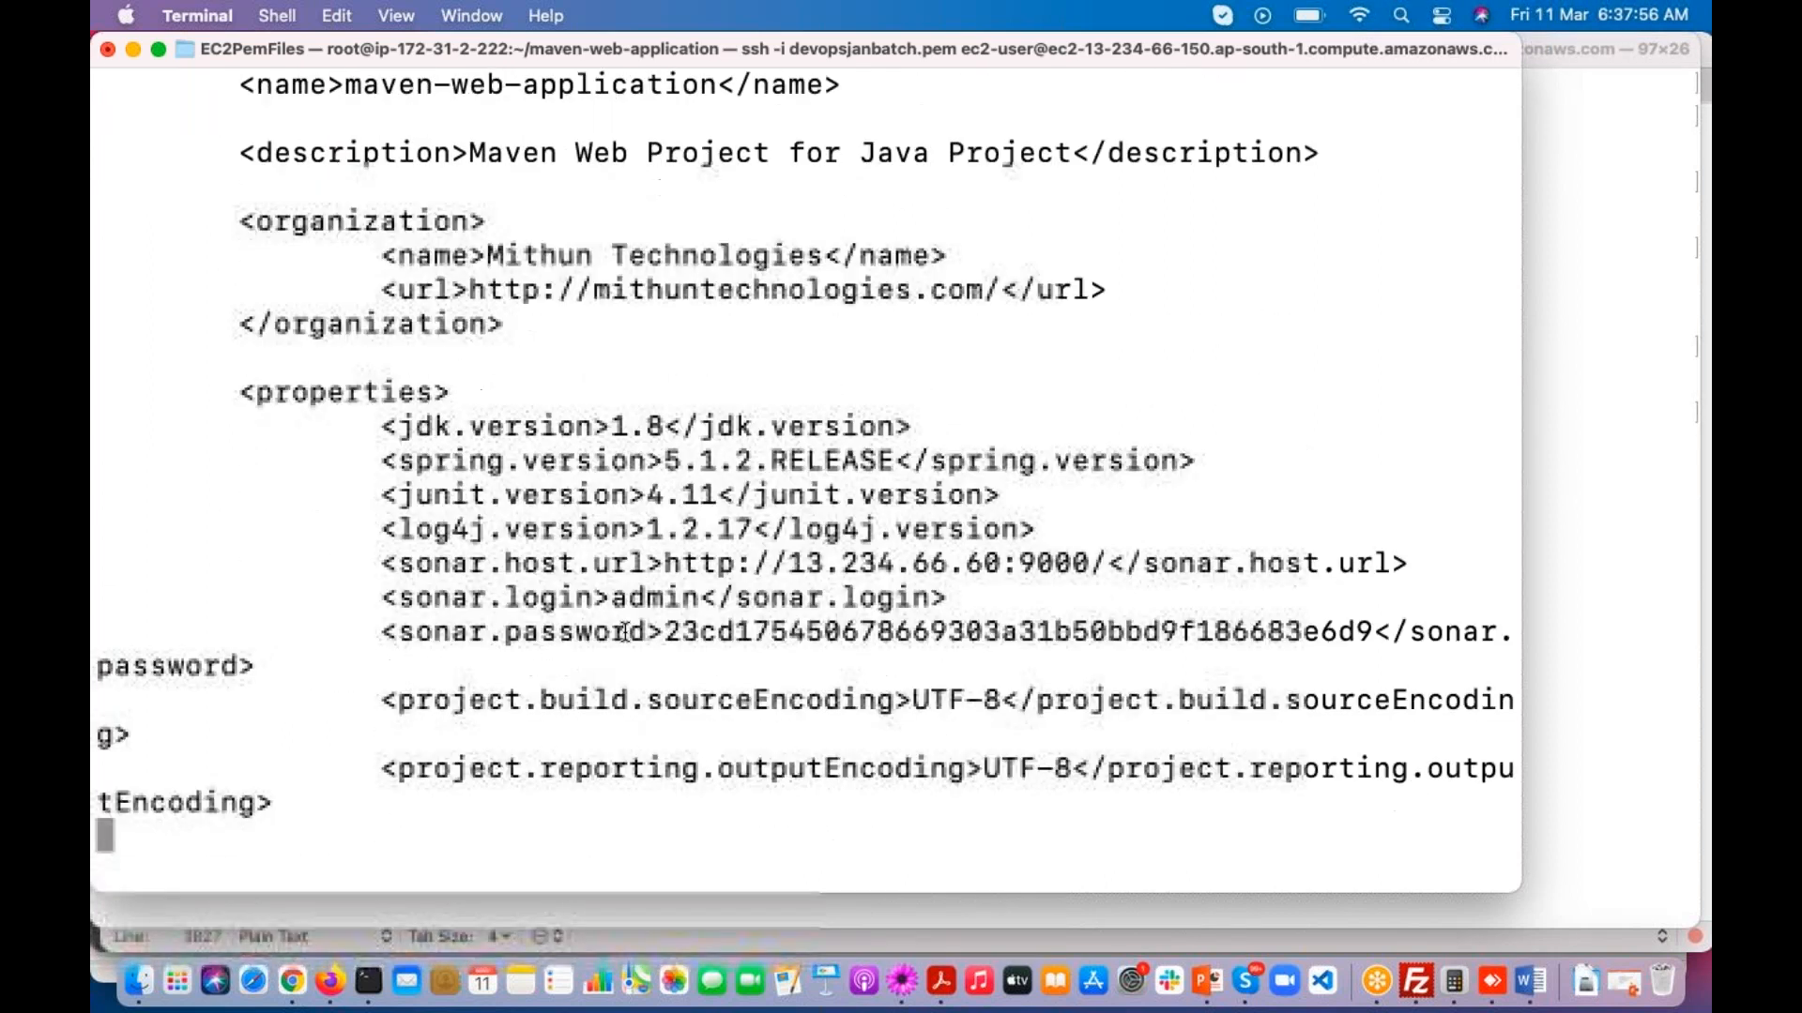
pyautogui.moveTo(383, 563); pyautogui.dragTo(424, 661)
pyautogui.press('super+c')
pyautogui.click(901, 980)
pyautogui.press('super+v')
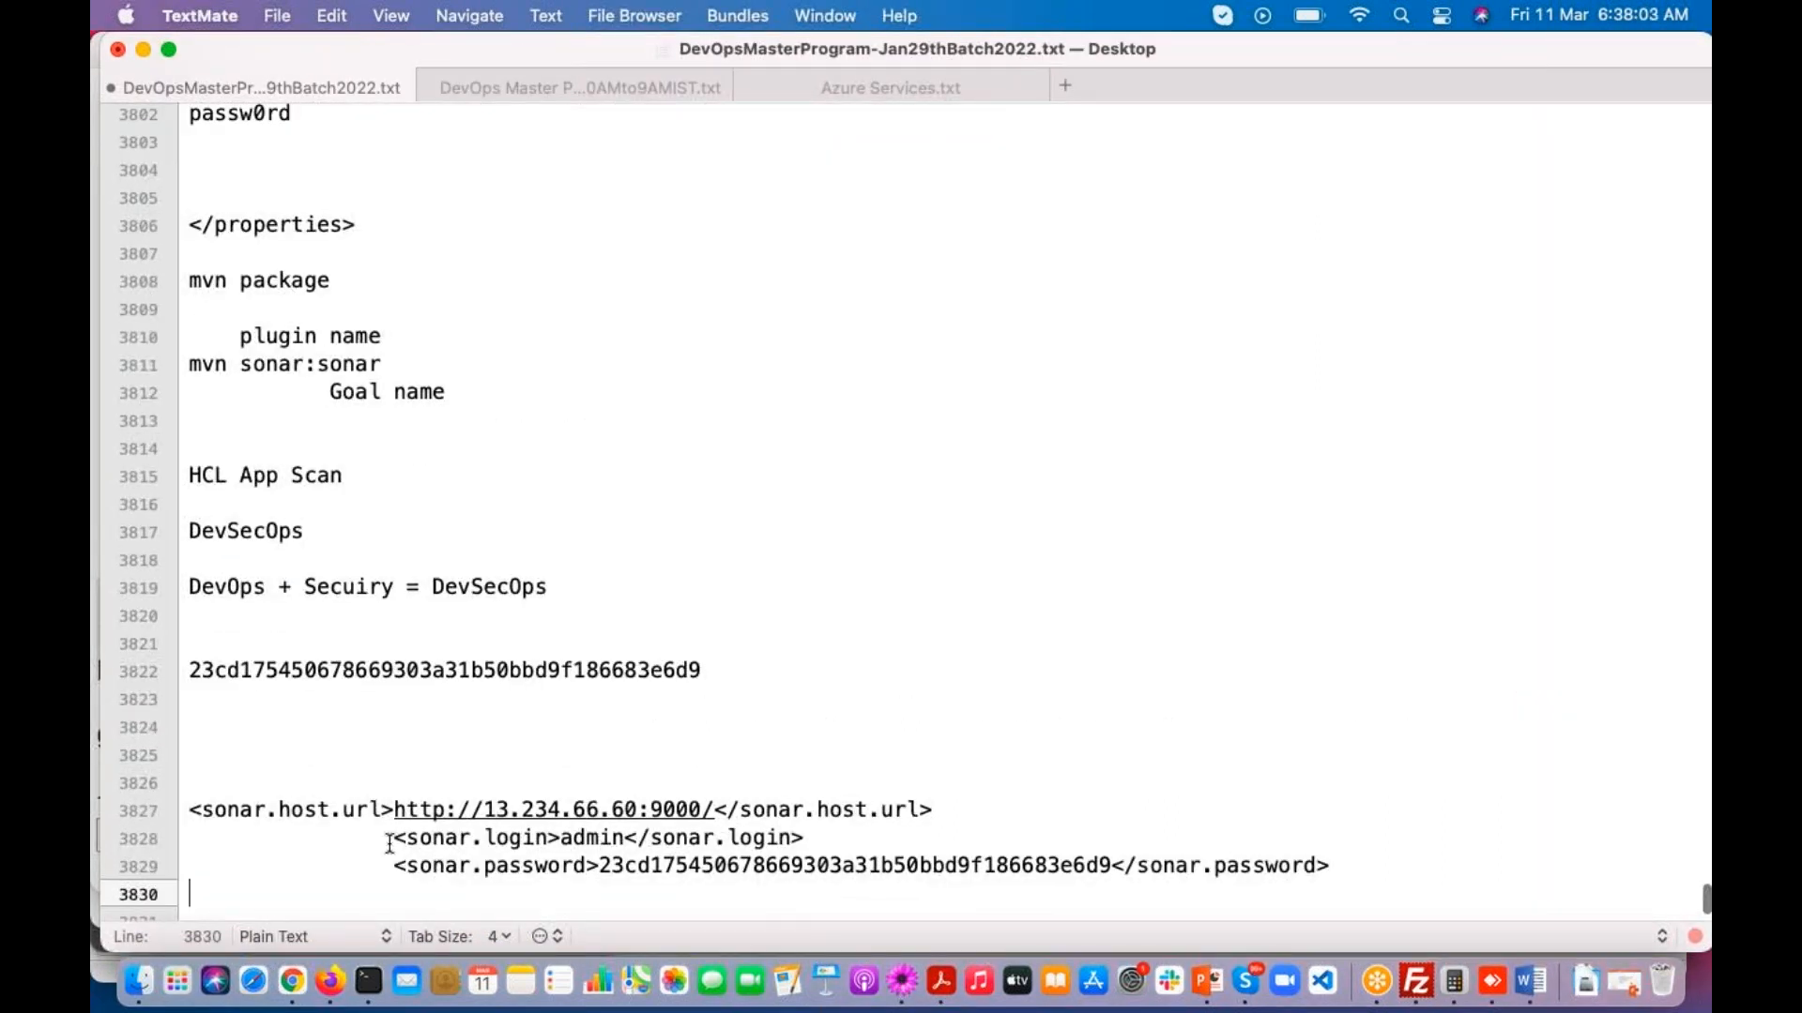
# Step: Copy the token value from the pasted snippet in the notes and delete its sonar.password line
pyautogui.moveTo(385, 869); pyautogui.dragTo(395, 887)
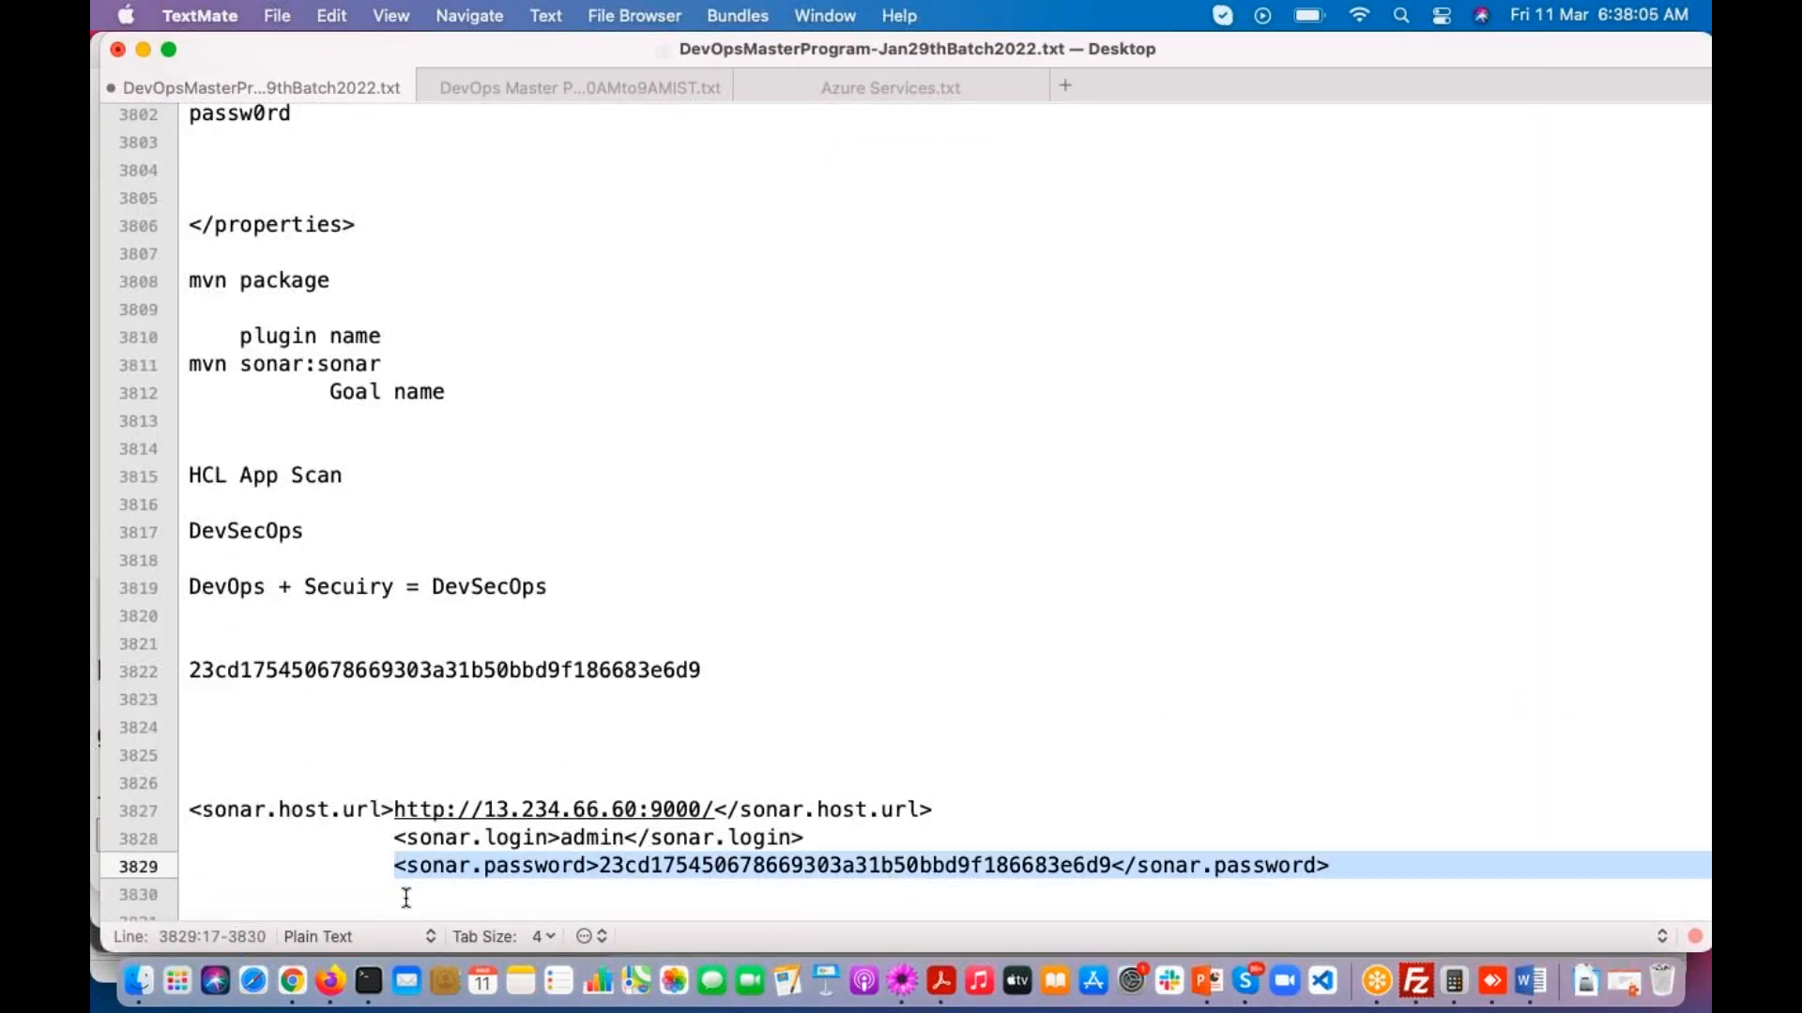
pyautogui.moveTo(599, 865); pyautogui.dragTo(1108, 867)
pyautogui.press('super+c')
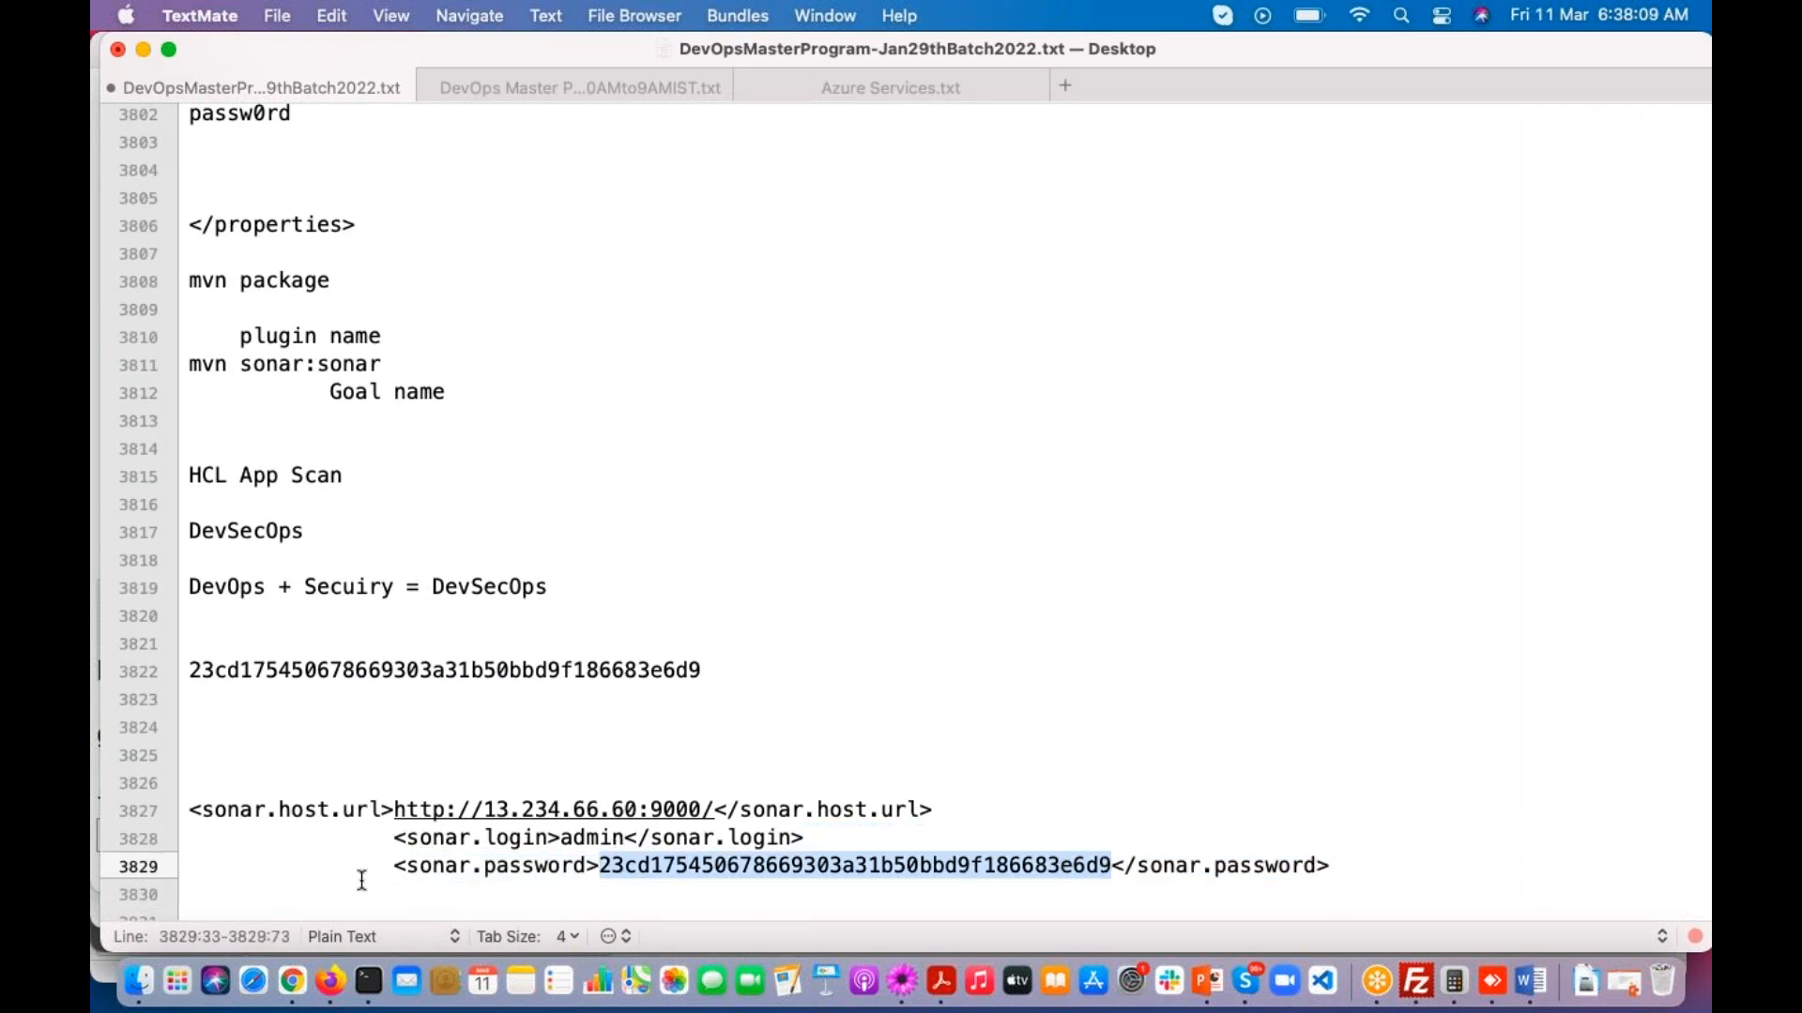
pyautogui.moveTo(368, 865); pyautogui.dragTo(370, 924)
pyautogui.scroll(-3, 386, 716)
pyautogui.press('BackSpace')
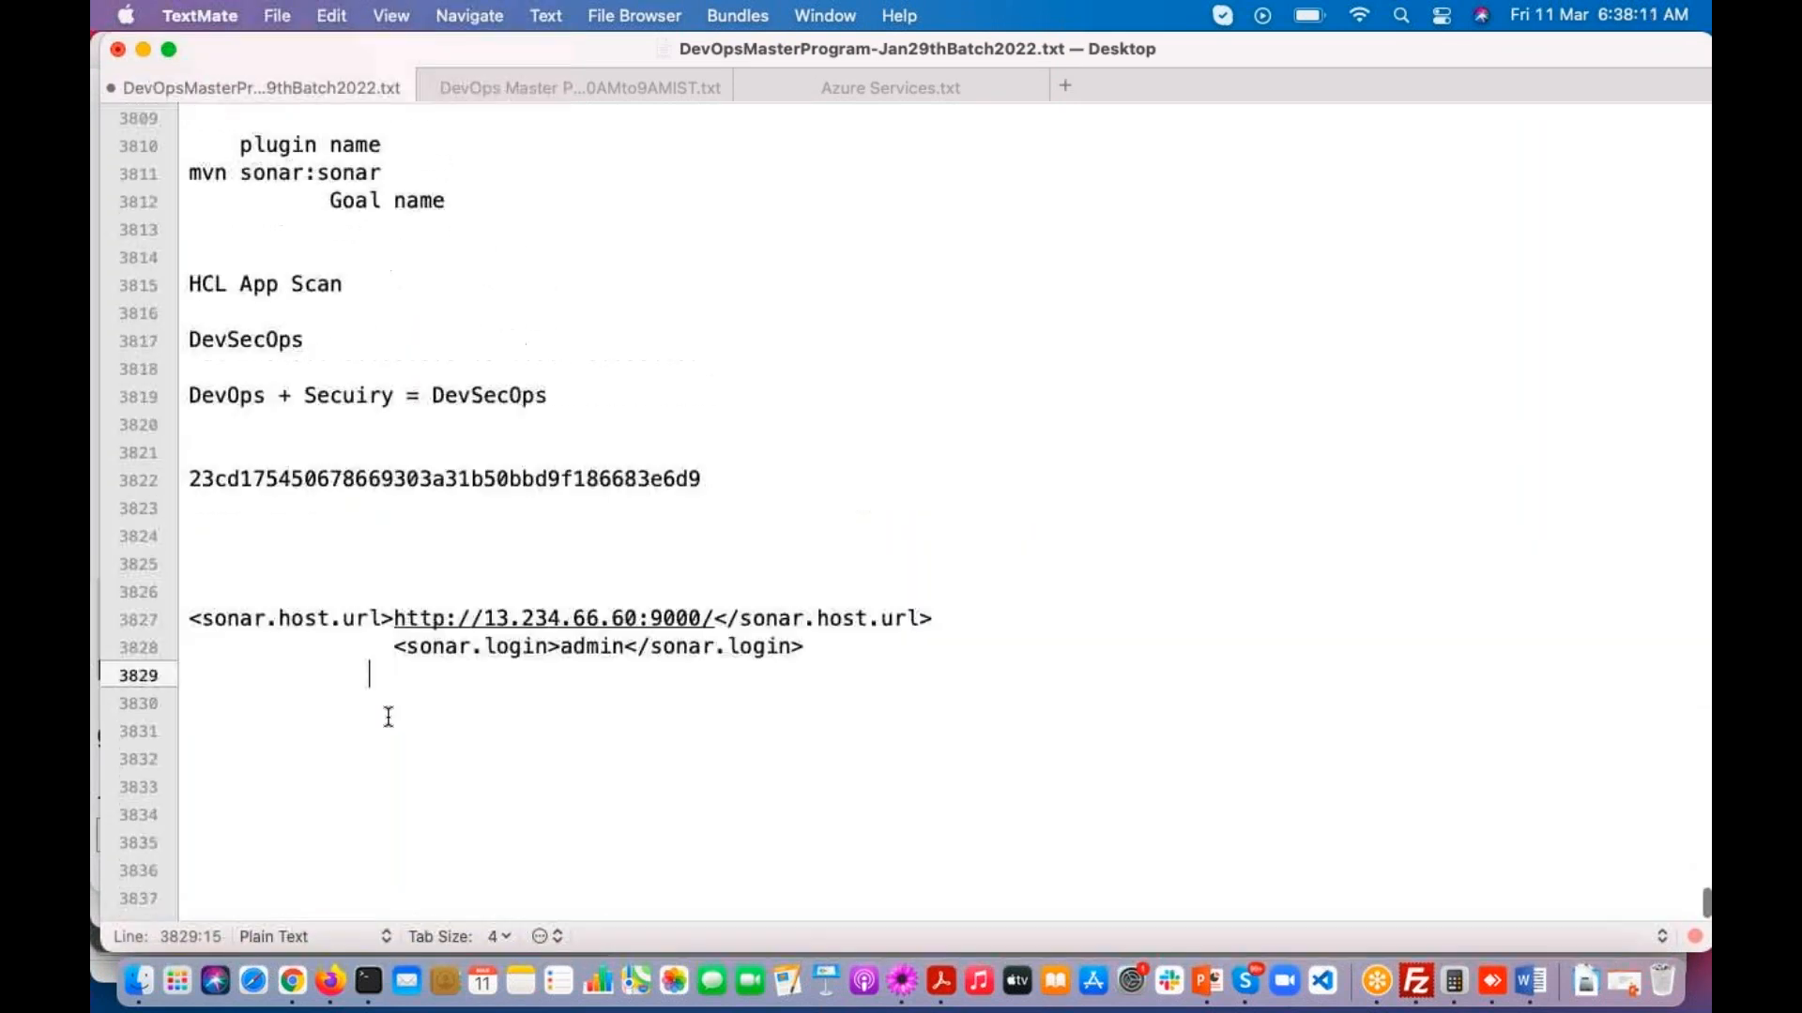
# Step: Replace "admin" in the sonar.login line of the notes with the access token and copy the complete line
pyautogui.moveTo(625, 645); pyautogui.dragTo(563, 649)
pyautogui.press('super+v')
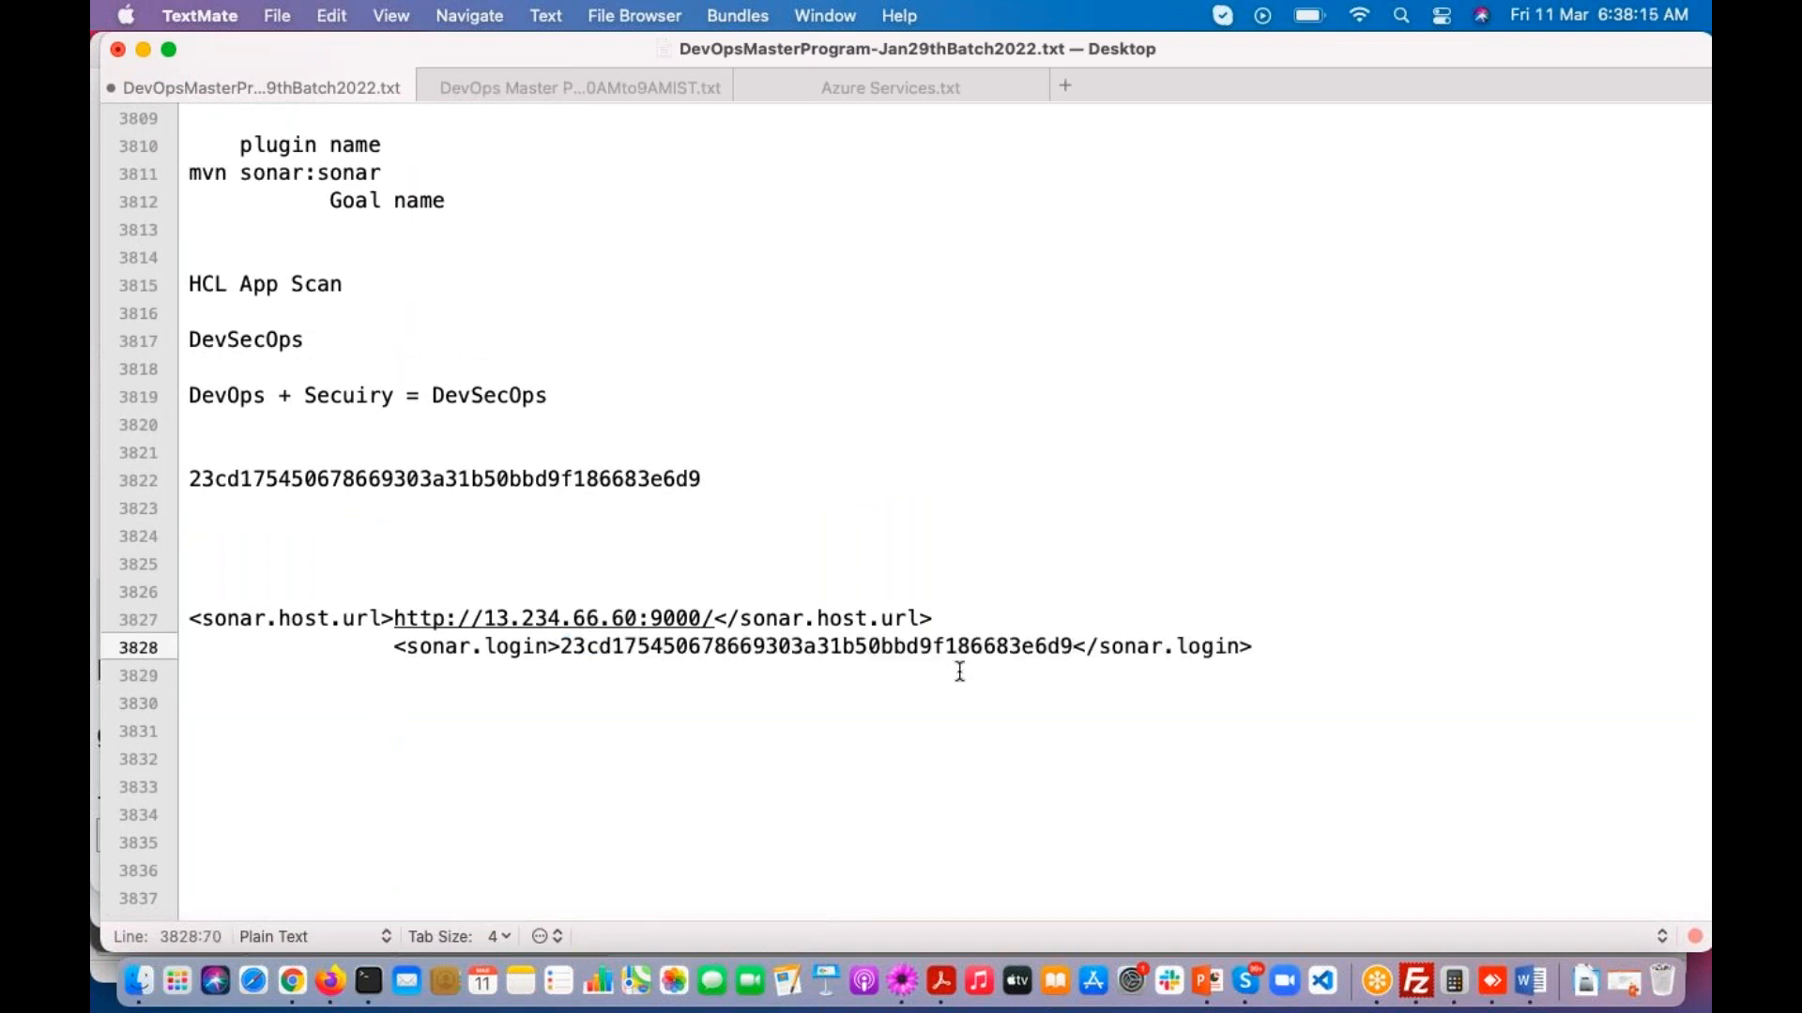
pyautogui.moveTo(396, 647); pyautogui.dragTo(1250, 646)
pyautogui.press('super+c')
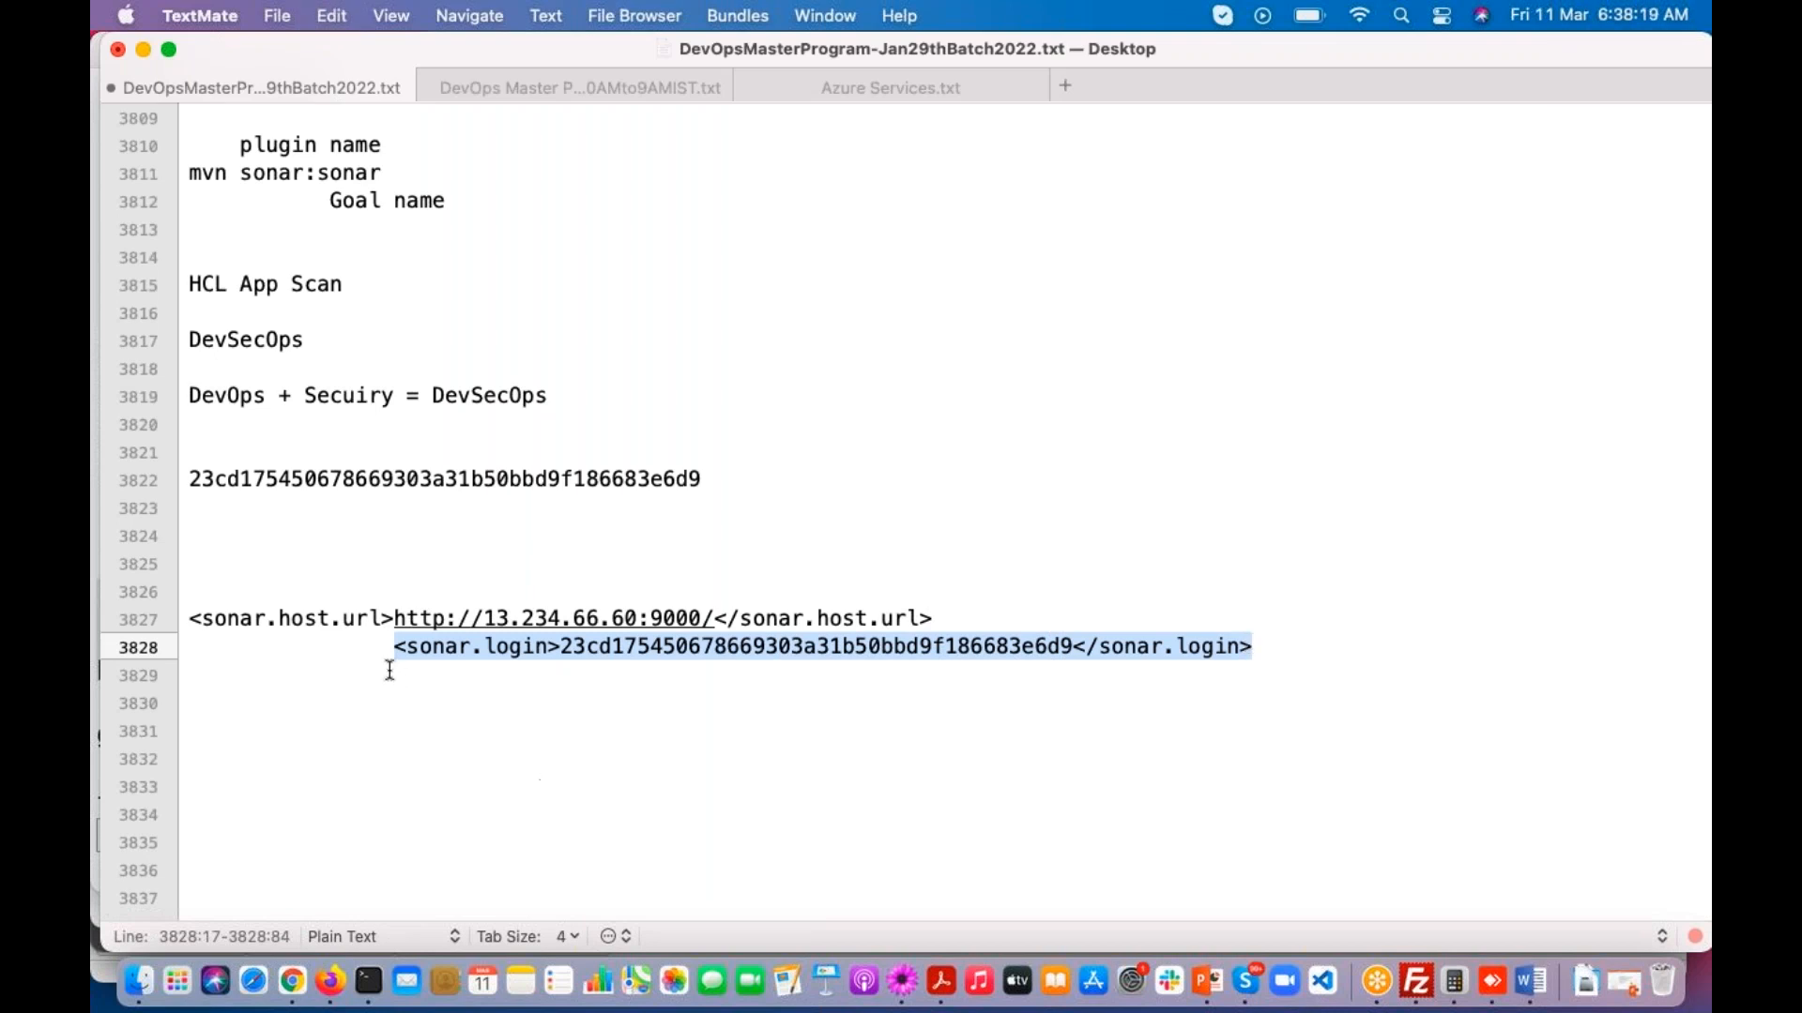
# Step: Switch to Terminal and delete the sonar.password line from pom.xml
pyautogui.press('super+Tab')
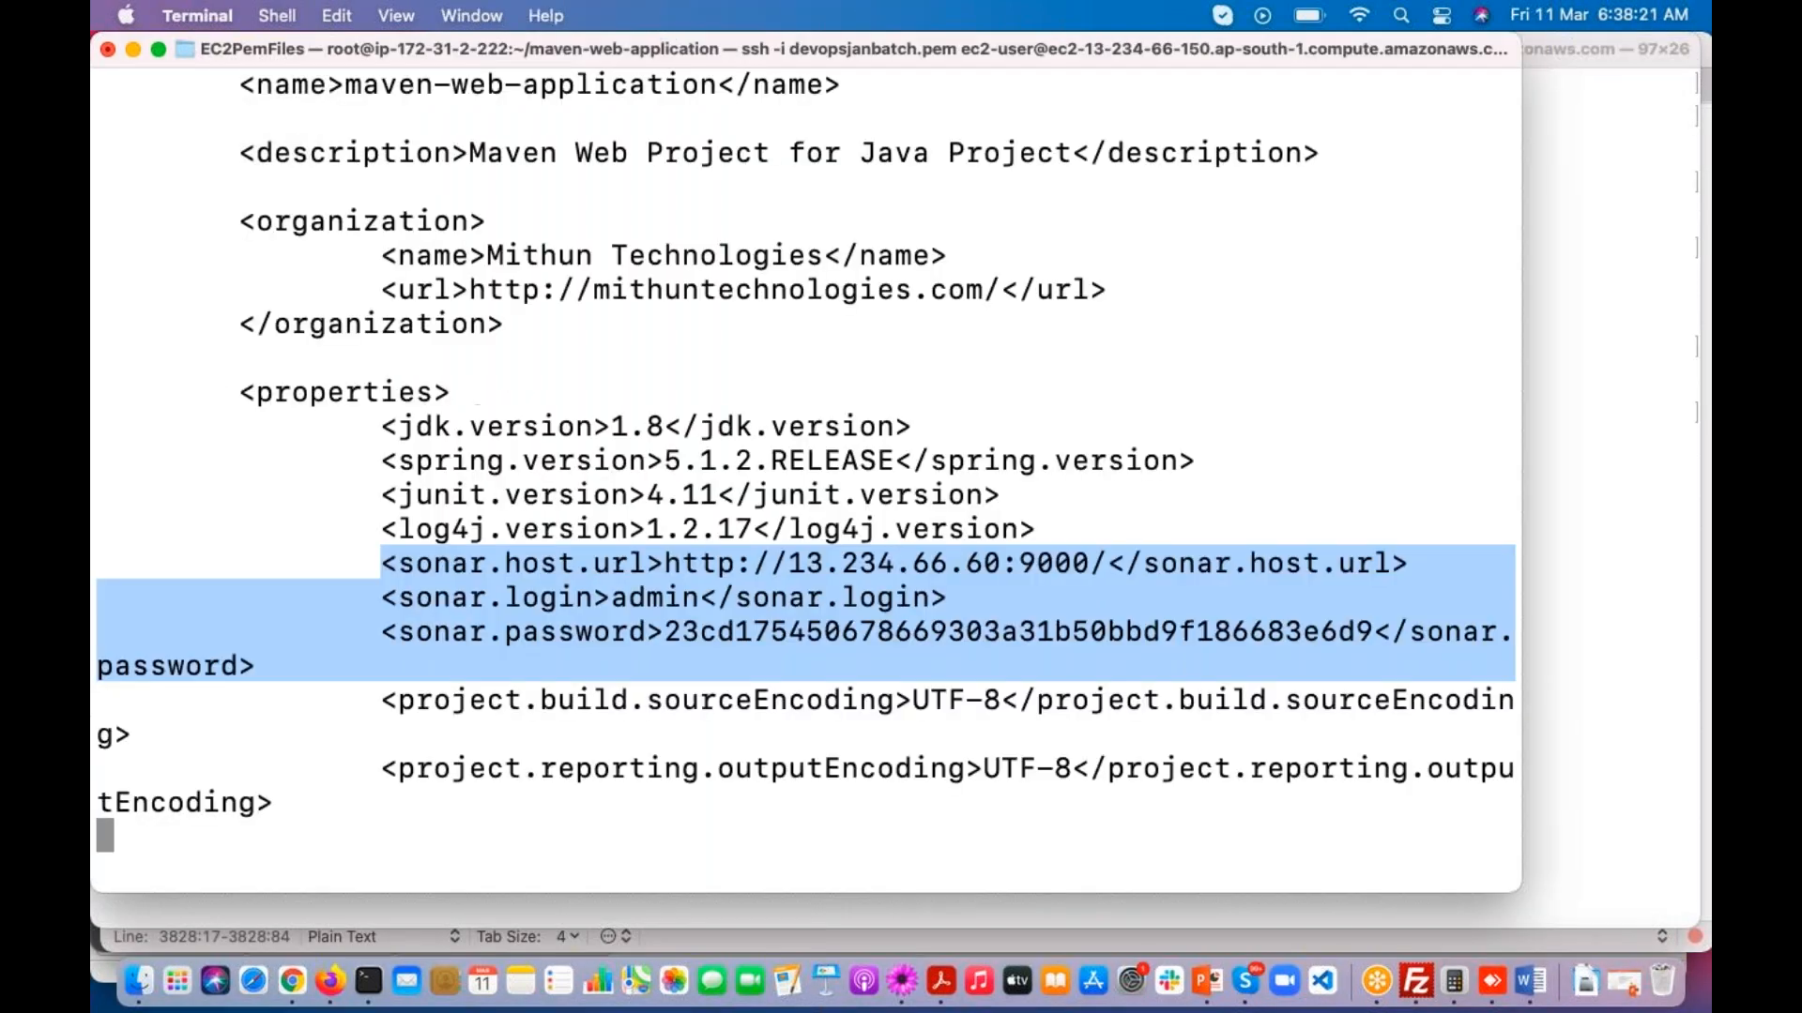
pyautogui.click(445, 643)
pyautogui.press('Up')
pyautogui.press('Up')
pyautogui.press('Up')
pyautogui.press('Up')
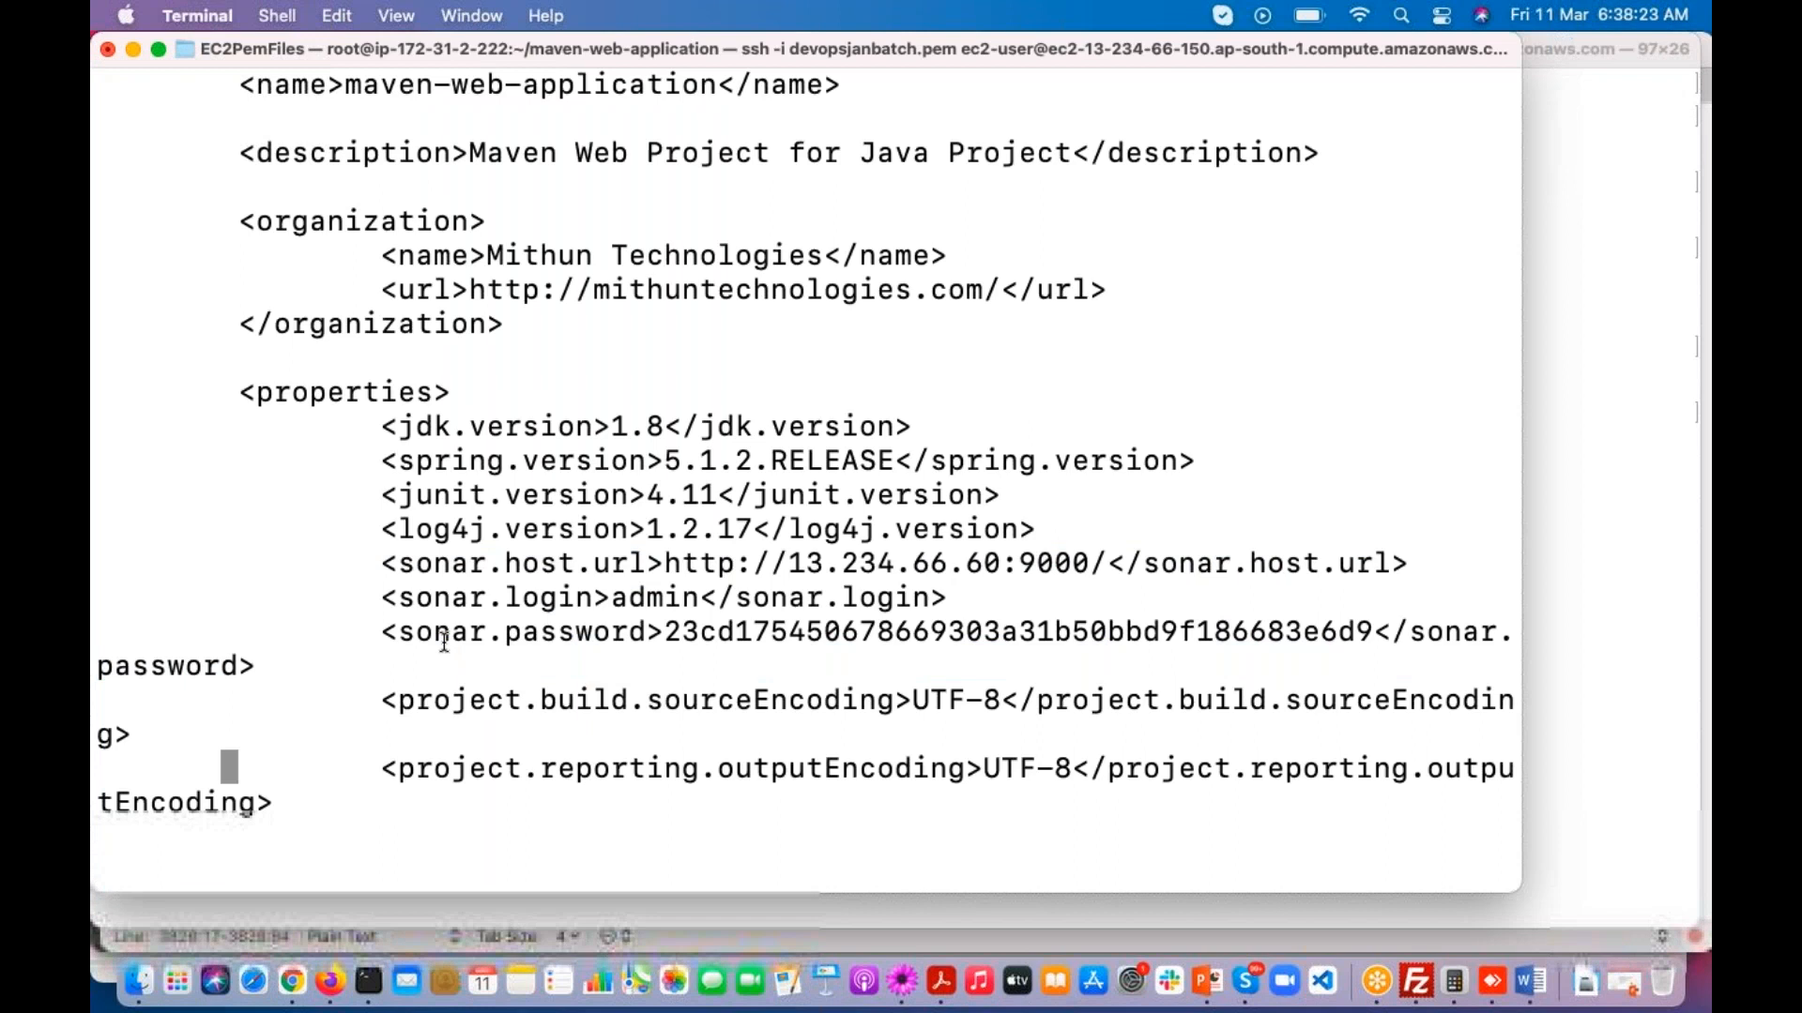
pyautogui.press('Down')
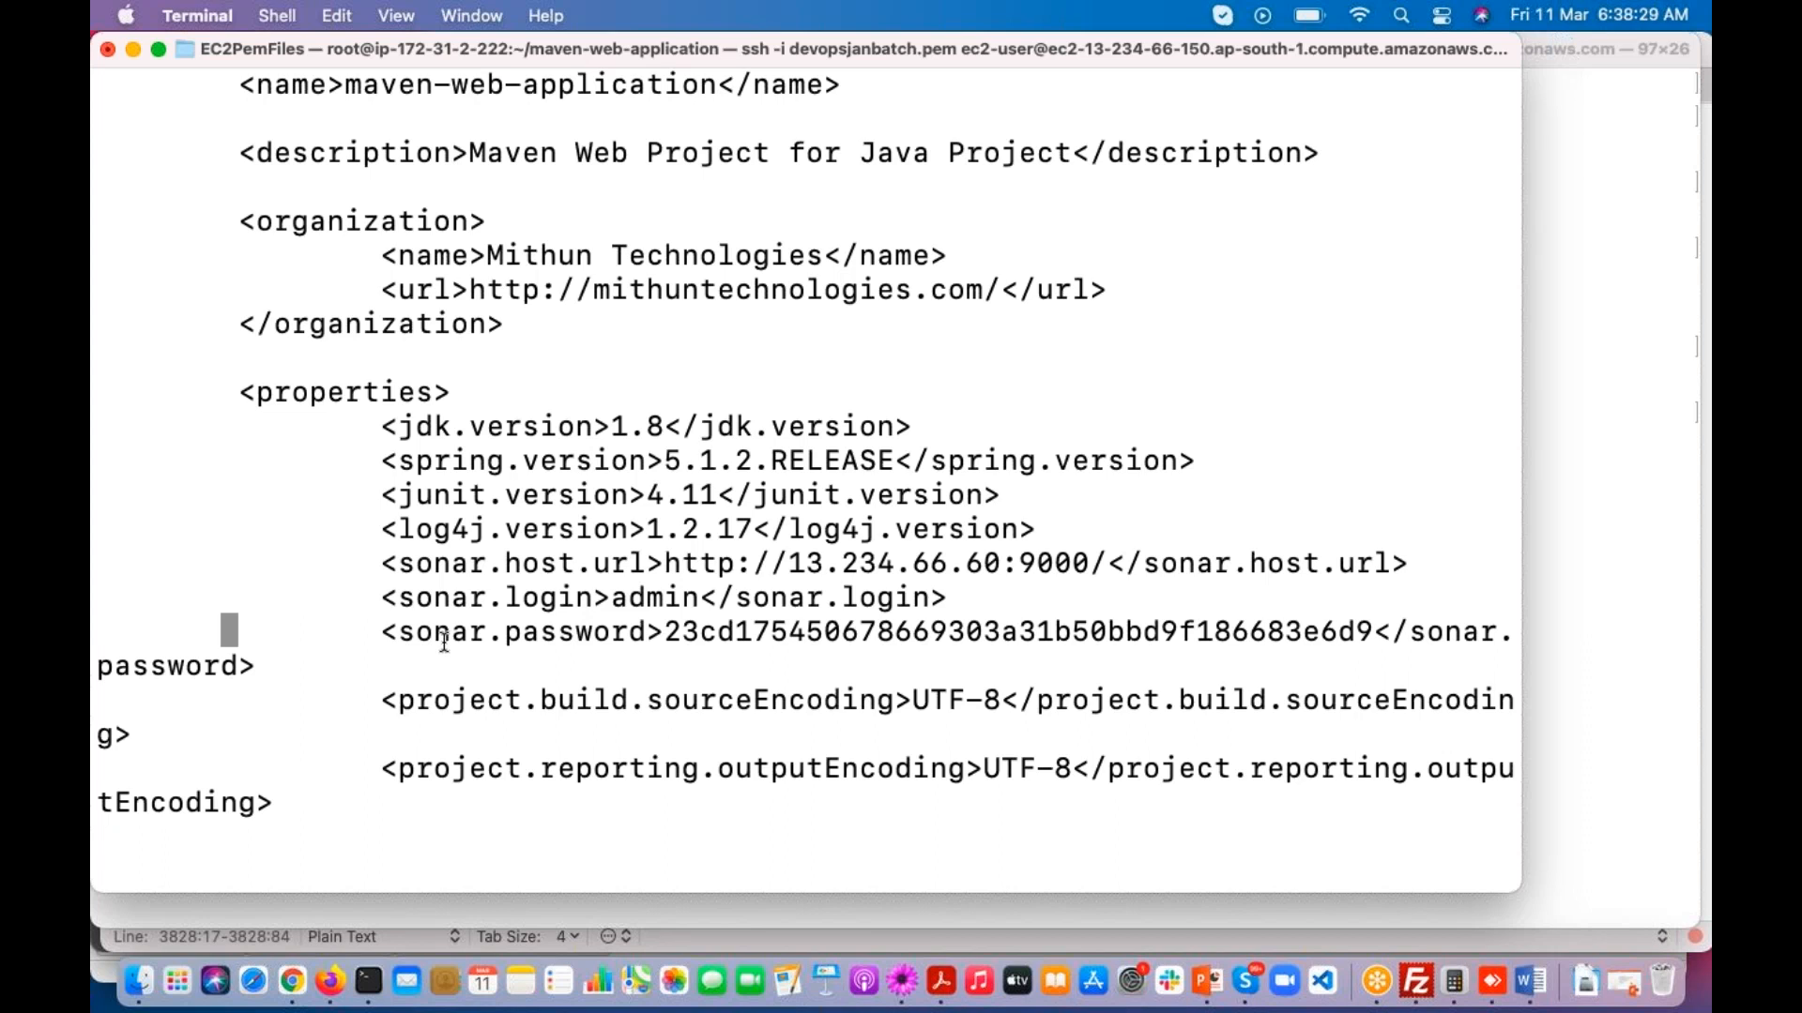
pyautogui.press('d')
pyautogui.press('d')
# Step: Delete the sonar.login line containing admin from the pom.xml properties and return to the sonar.host.url area
pyautogui.press('Up')
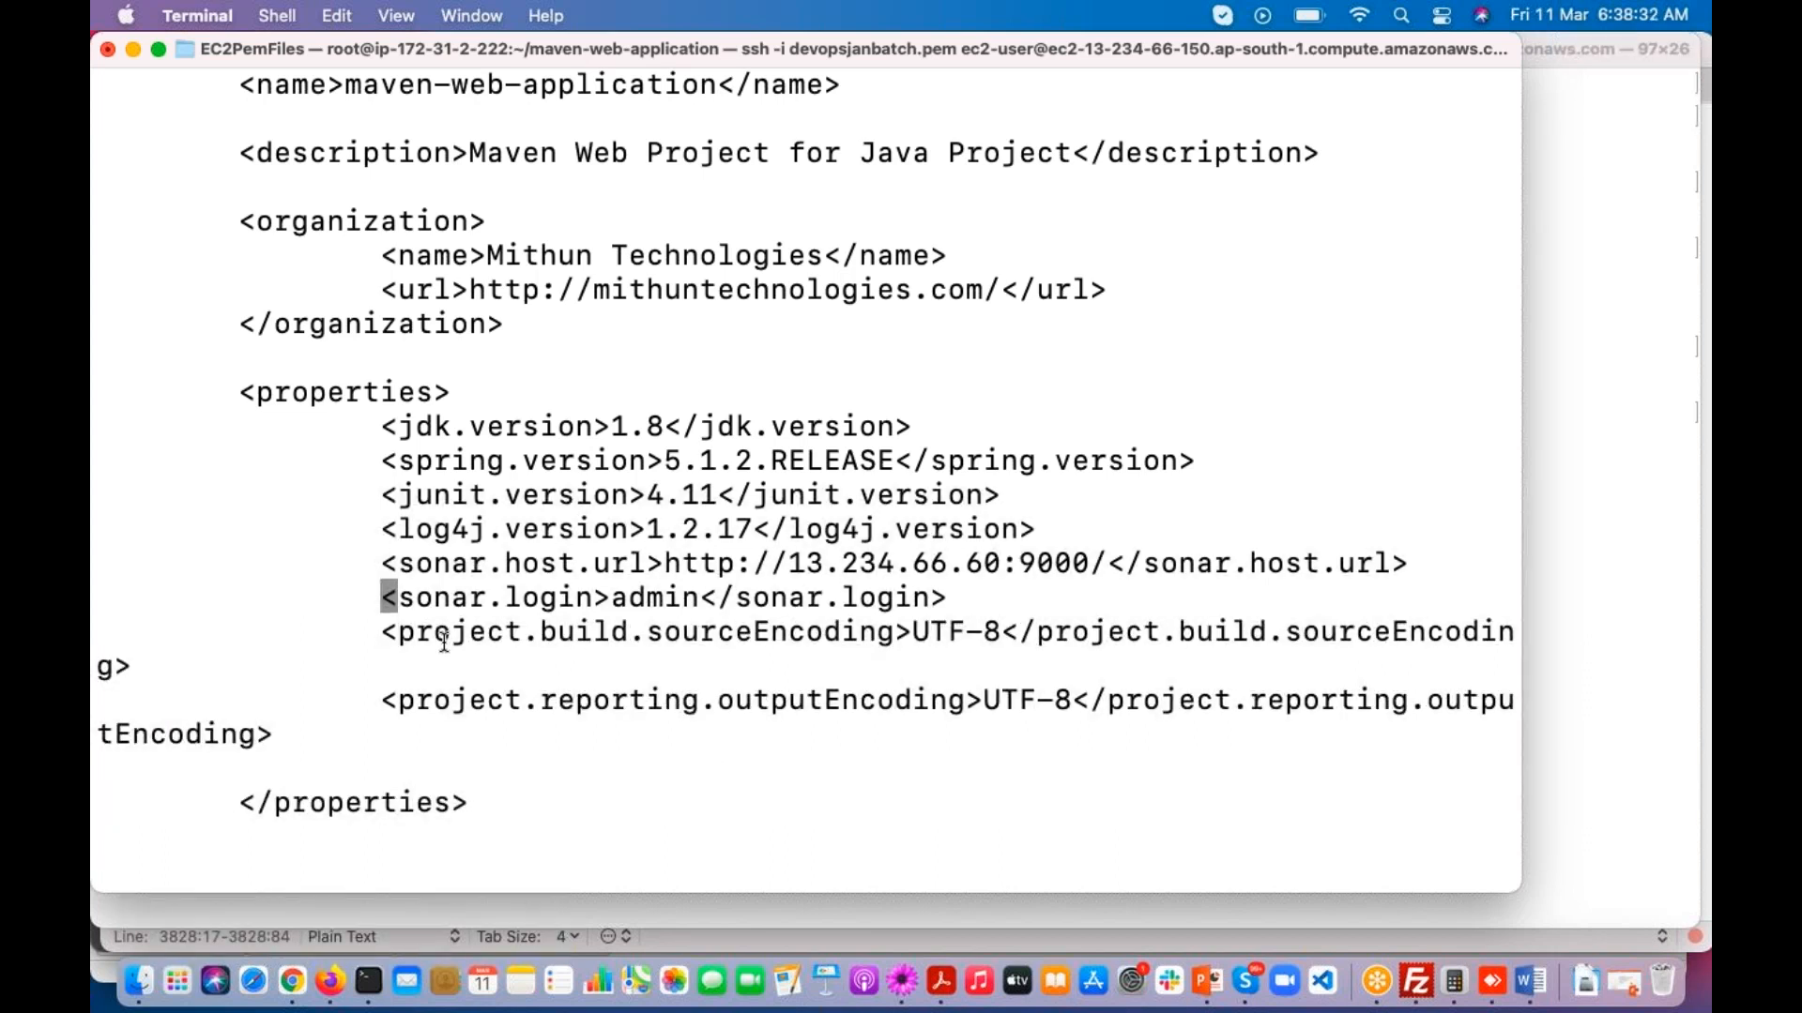
pyautogui.press('d')
pyautogui.press('d')
pyautogui.press('Down')
pyautogui.press('Up')
pyautogui.press('Up')
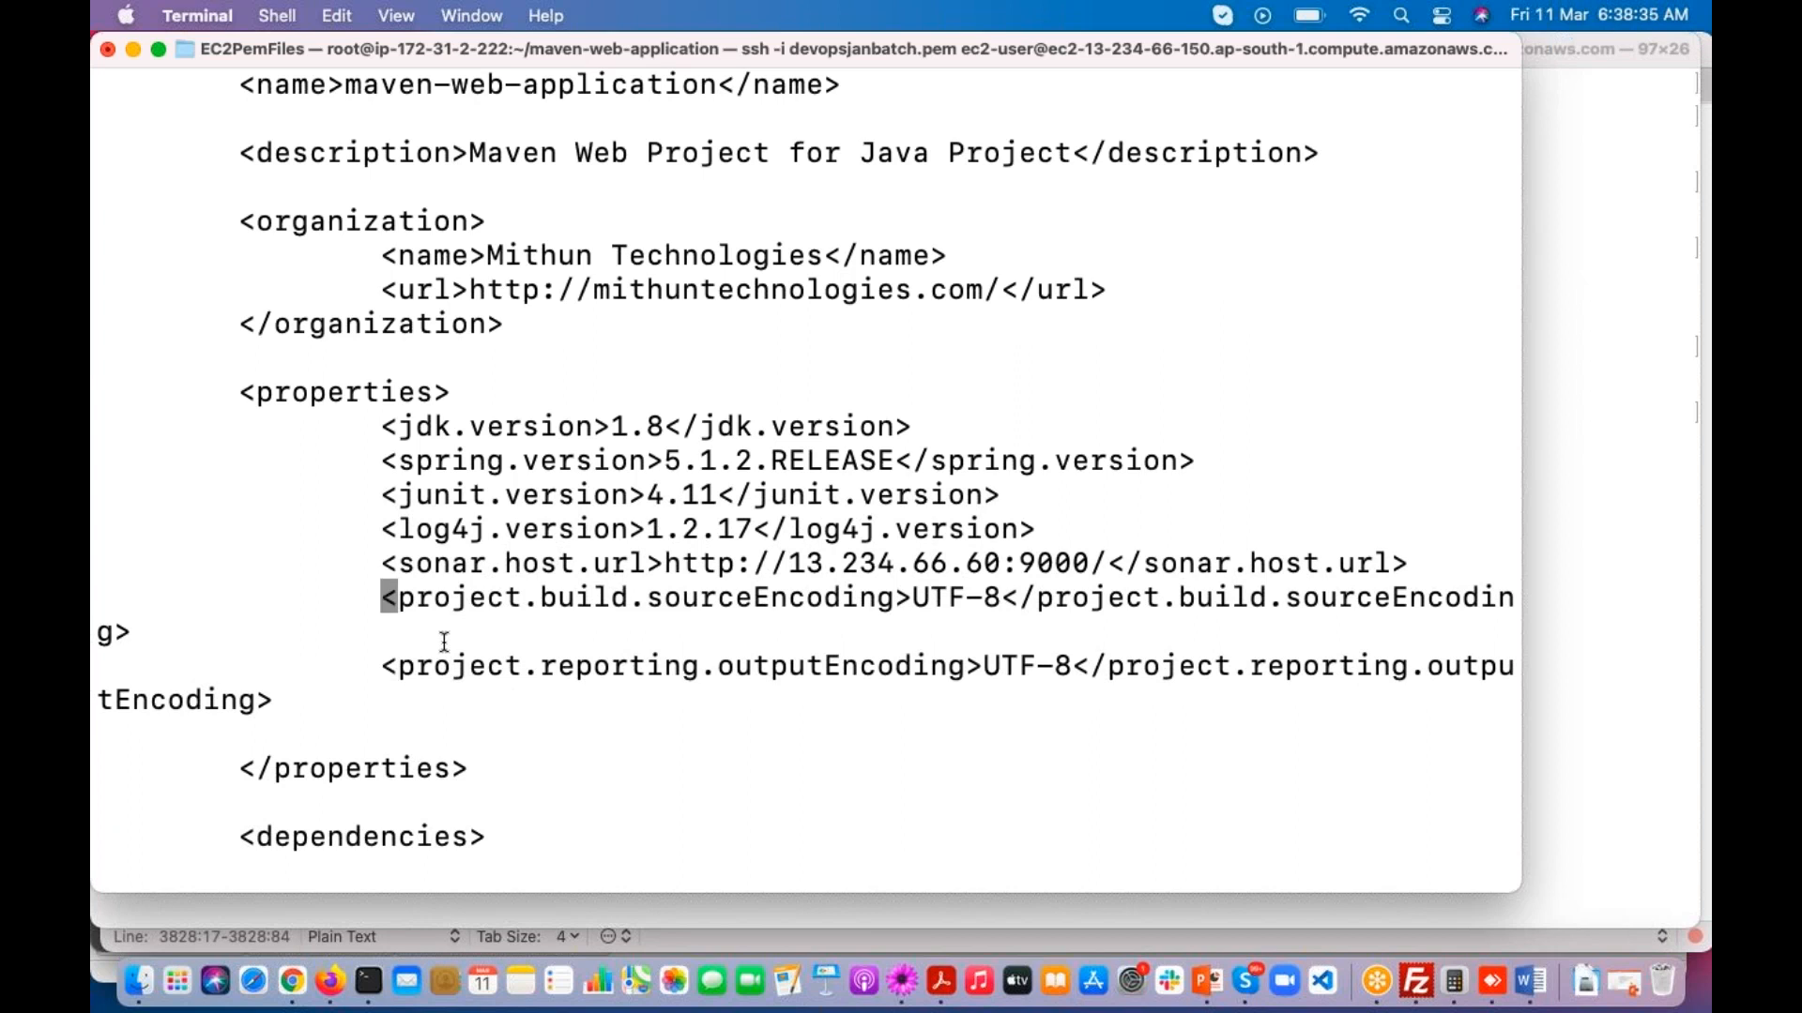
# Step: Insert a new line below sonar.host.url in the pom.xml properties and paste the sonar.login line containing the access token
pyautogui.press('Down')
pyautogui.press('i')
pyautogui.press('Return')
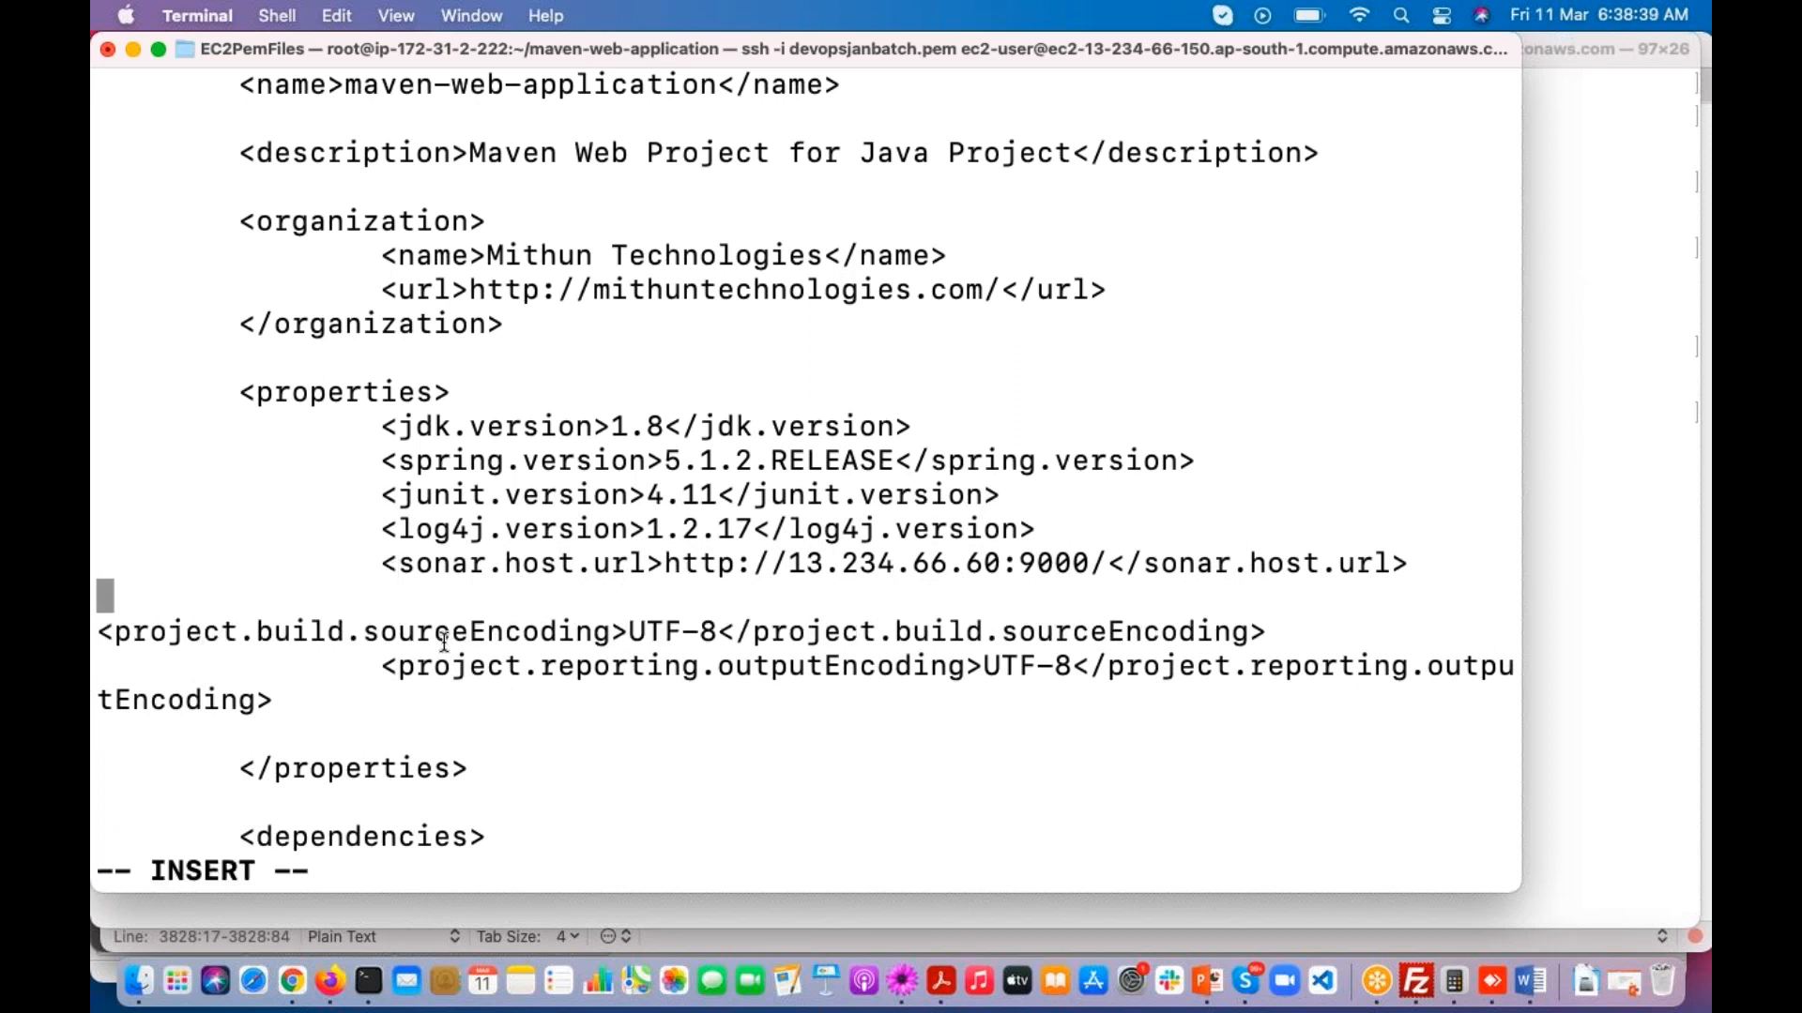
pyautogui.press('Right')
pyautogui.press('Right')
pyautogui.press('Right')
pyautogui.press('Right')
pyautogui.press('Right')
pyautogui.press('Right')
pyautogui.press('Right')
pyautogui.press('Right')
pyautogui.press('Right')
pyautogui.press('Right')
pyautogui.press('Right')
pyautogui.press('Right')
pyautogui.press('Right')
pyautogui.press('Right')
pyautogui.press('Right')
pyautogui.press('Right')
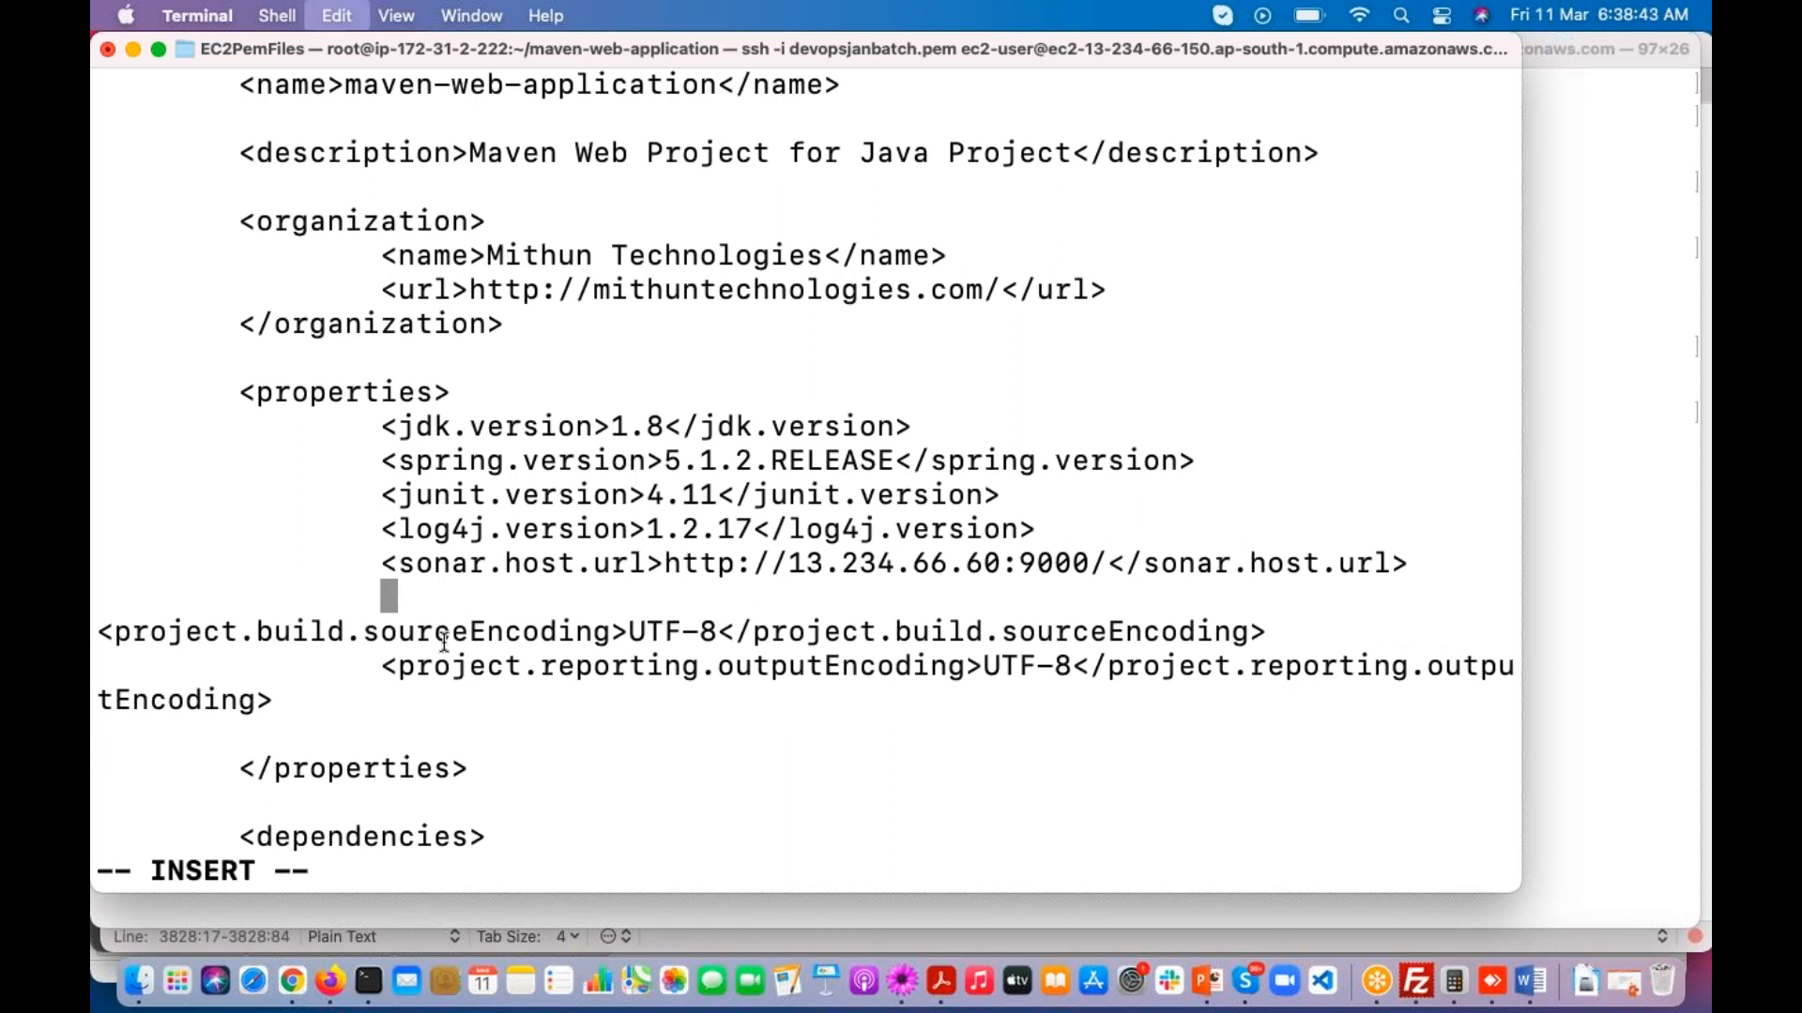
pyautogui.press('super+v')
pyautogui.moveTo(380, 598); pyautogui.dragTo(611, 601)
# Step: Switch to the TextMate notes, remove the indentation before the sonar.login line and save the file
pyautogui.click(901, 983)
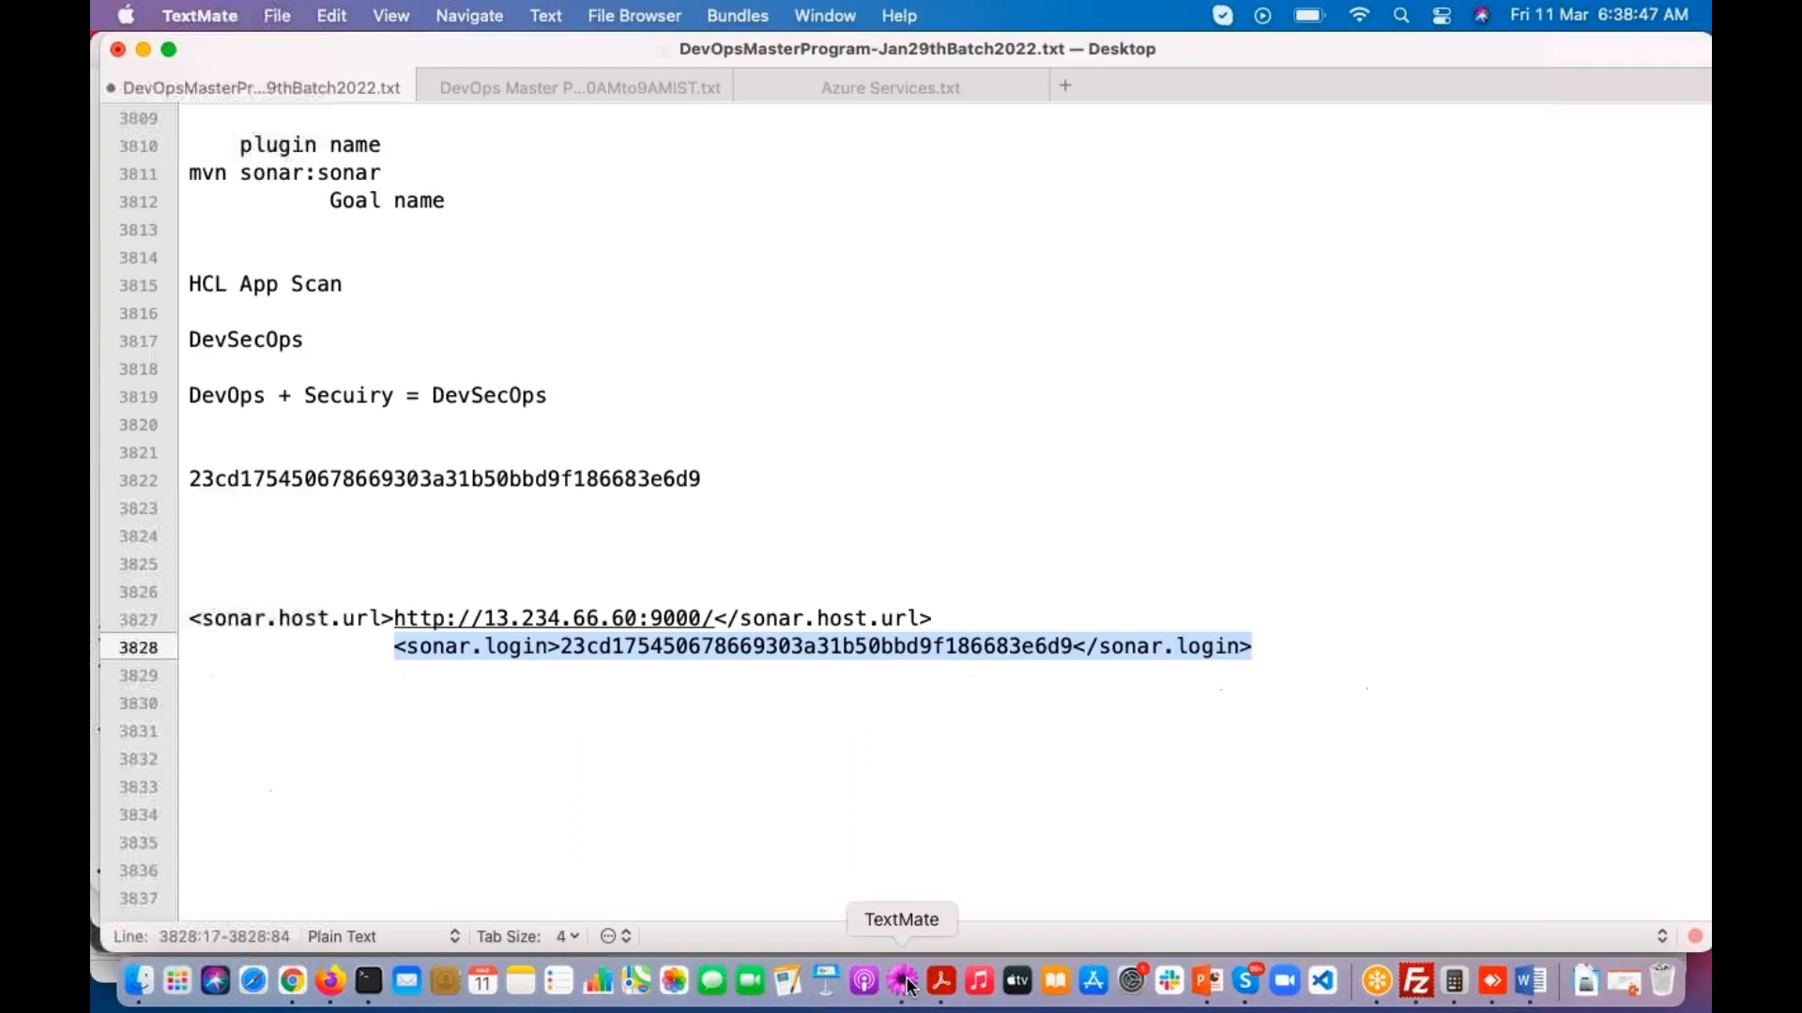
pyautogui.click(398, 649)
pyautogui.press('BackSpace')
pyautogui.press('BackSpace')
pyautogui.press('BackSpace')
pyautogui.press('BackSpace')
pyautogui.press('BackSpace')
pyautogui.press('BackSpace')
pyautogui.press('BackSpace')
pyautogui.press('BackSpace')
pyautogui.press('BackSpace')
pyautogui.press('BackSpace')
pyautogui.press('BackSpace')
pyautogui.press('BackSpace')
pyautogui.press('BackSpace')
pyautogui.press('BackSpace')
pyautogui.press('BackSpace')
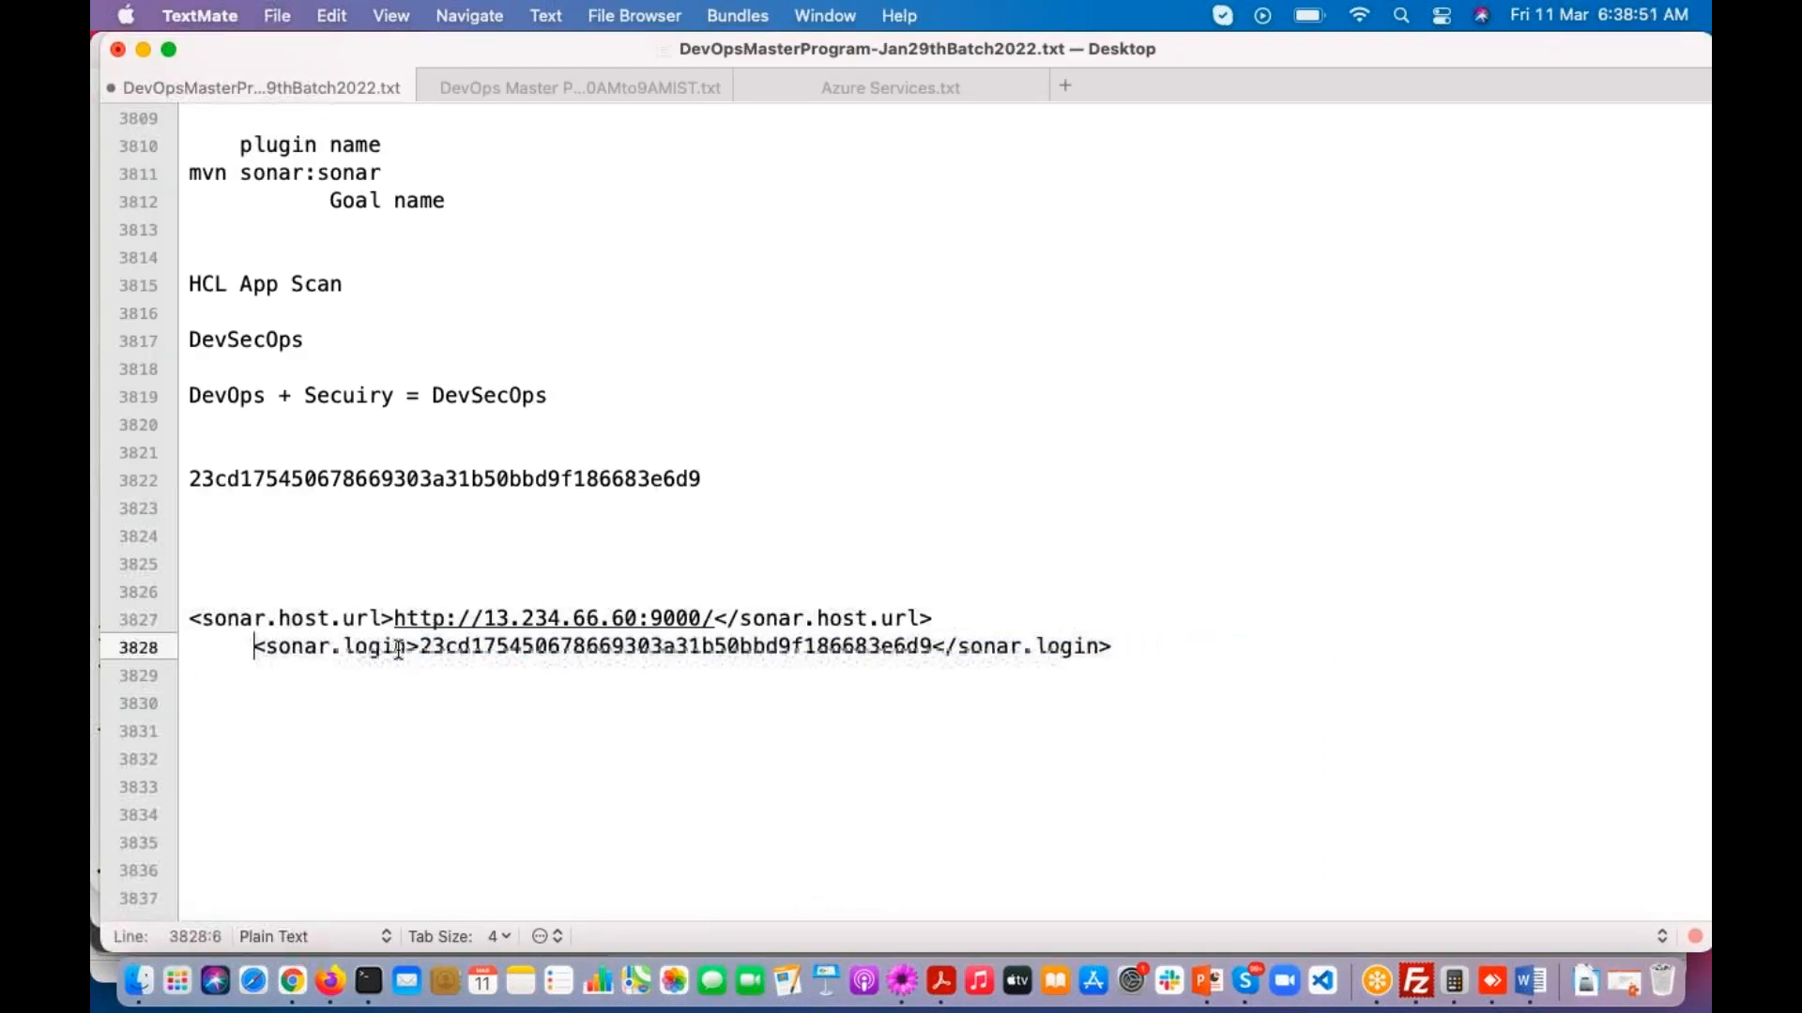
pyautogui.press('BackSpace')
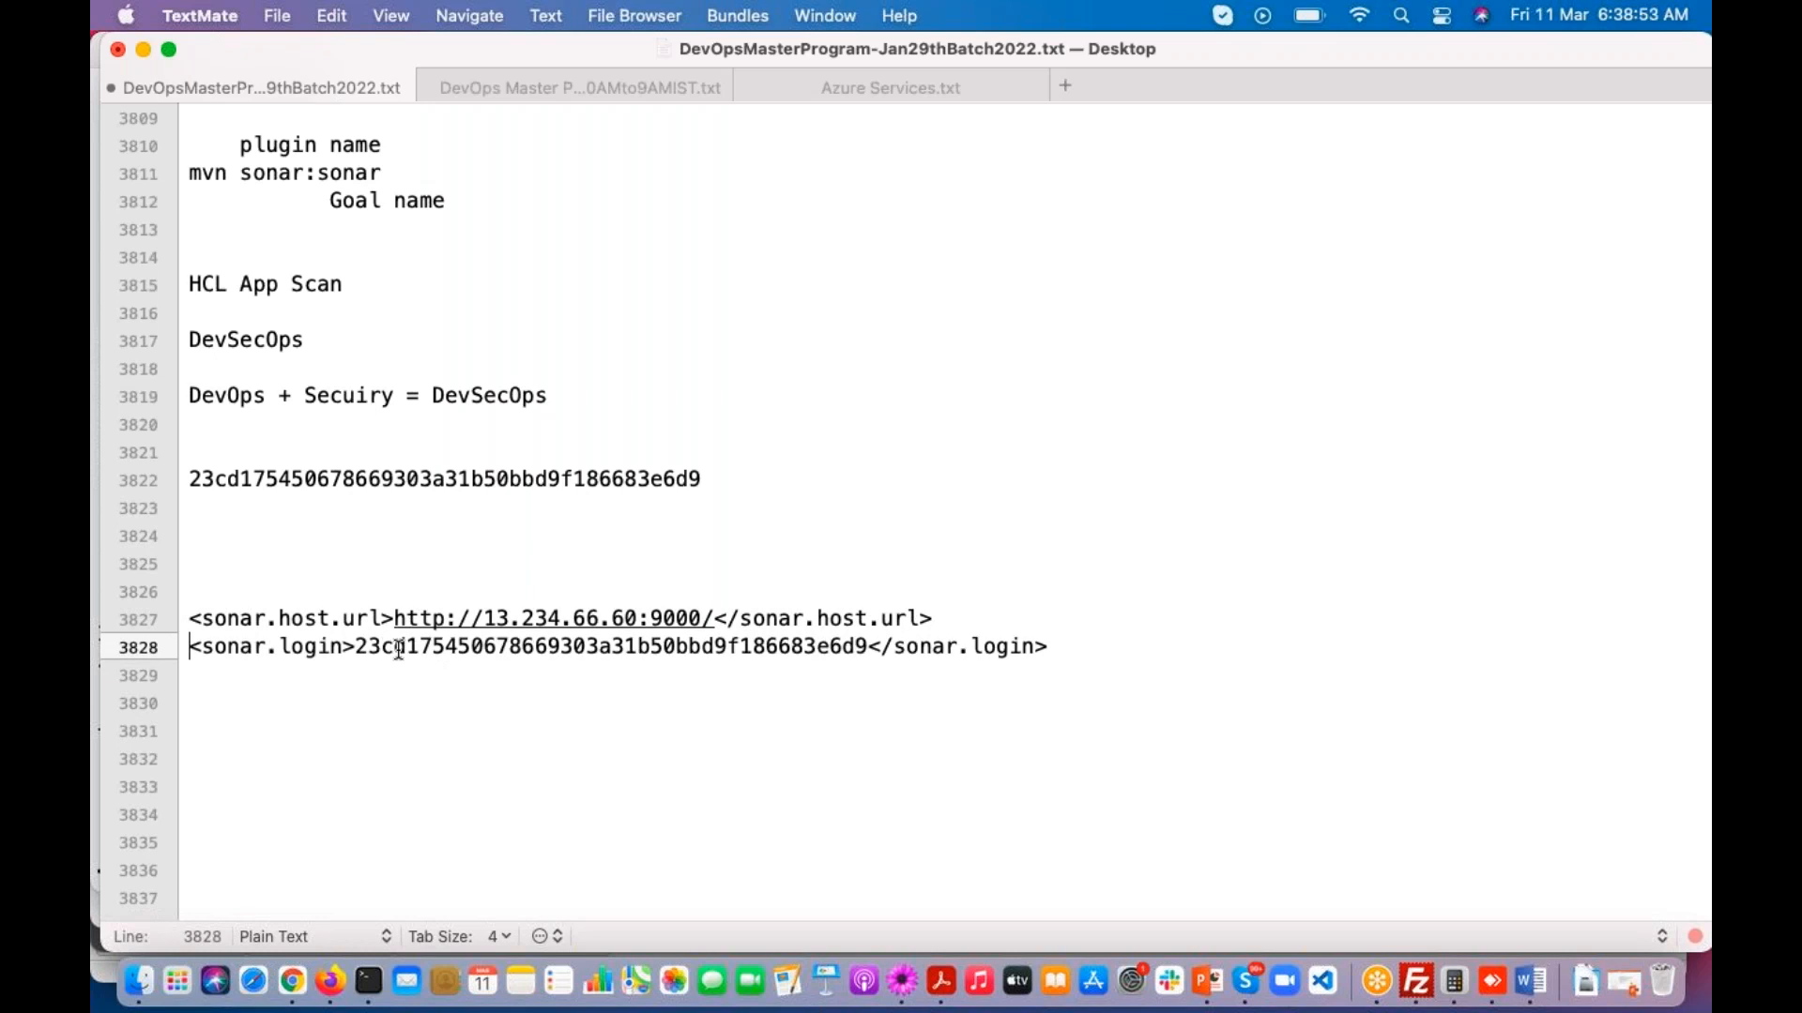
pyautogui.click(354, 649)
pyautogui.moveTo(354, 649); pyautogui.dragTo(187, 619)
pyautogui.click(222, 756)
pyautogui.press('super+s')
pyautogui.click(216, 699)
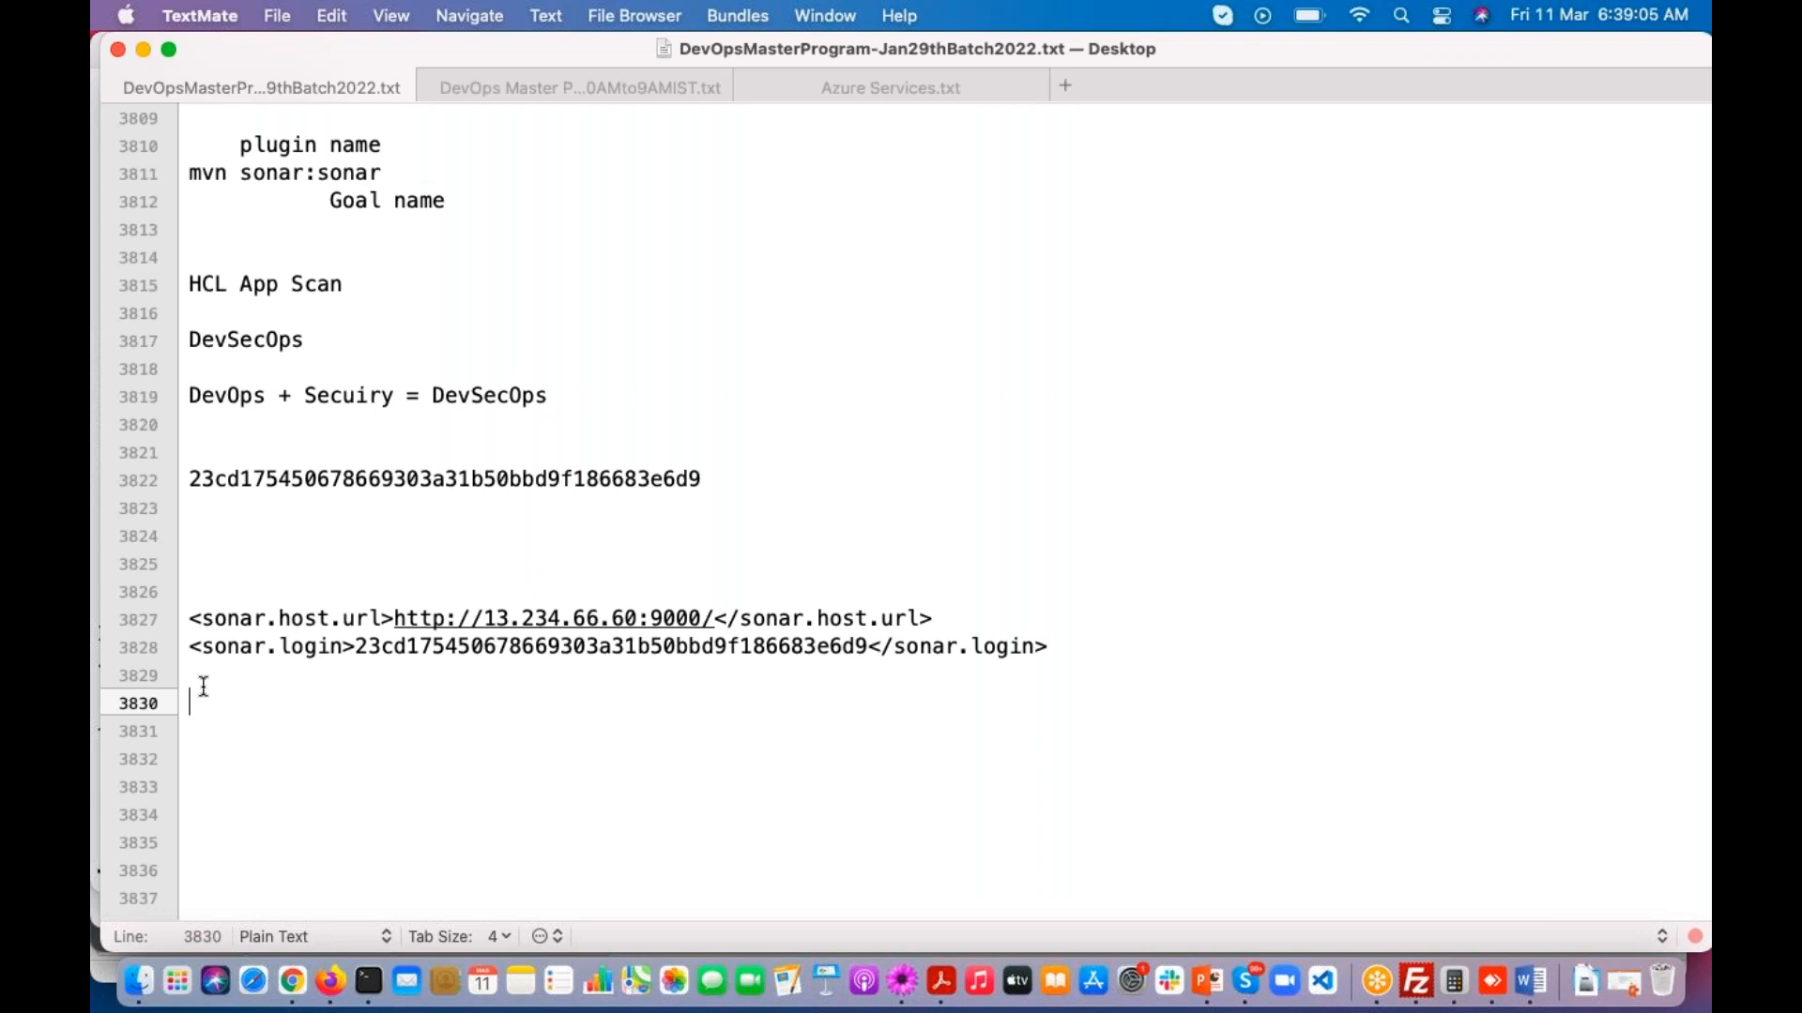
# Step: Review the token value and the opening sonar.login tag in the notes
pyautogui.doubleClick(507, 647)
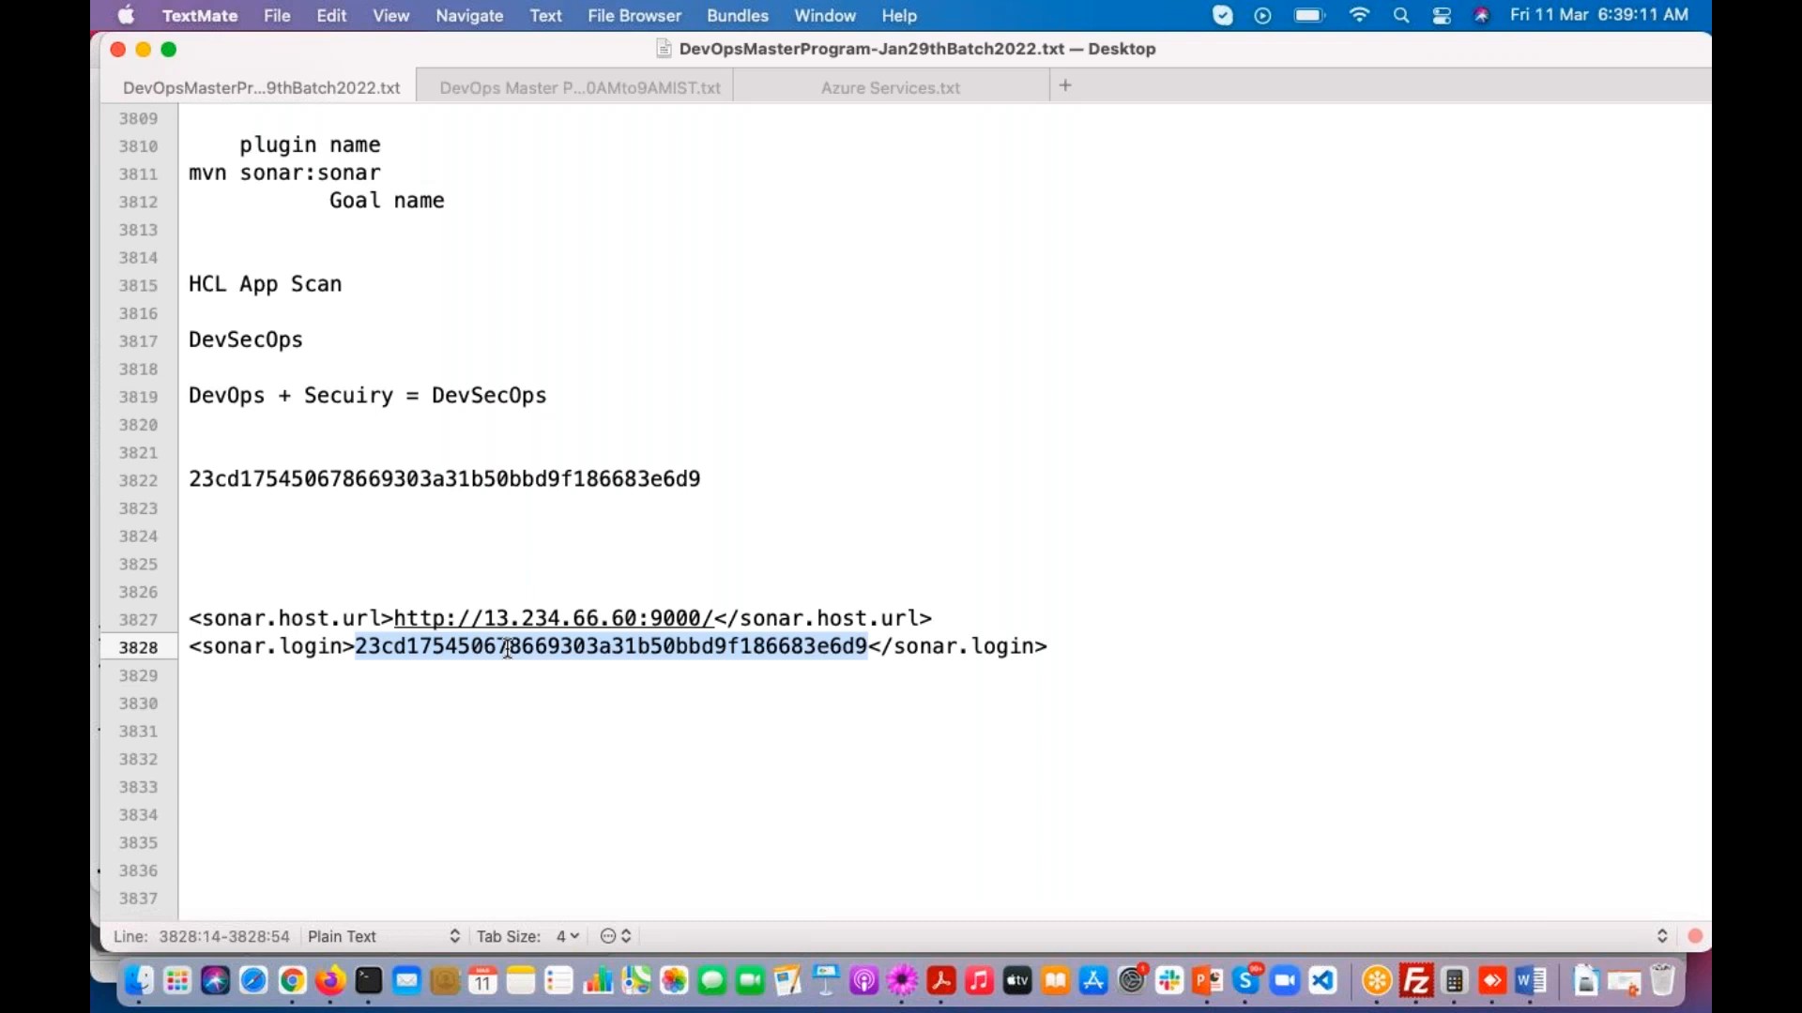
pyautogui.click(380, 647)
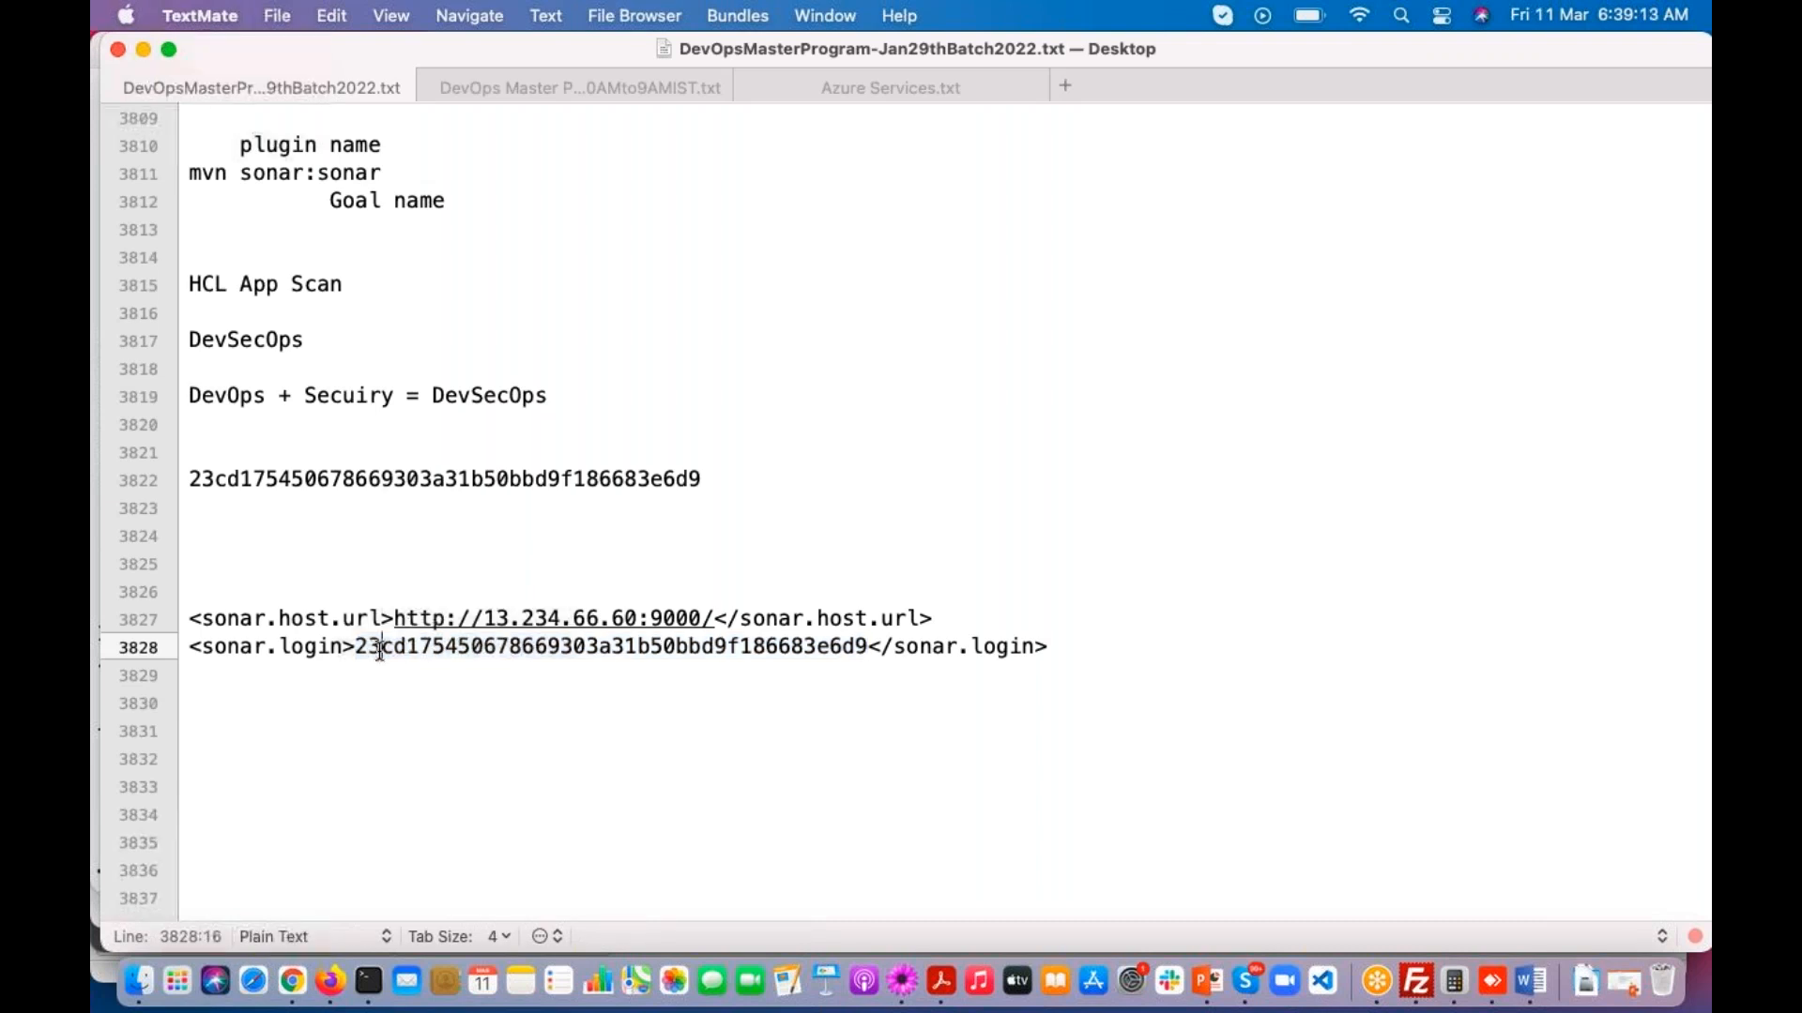
pyautogui.moveTo(203, 647); pyautogui.dragTo(354, 648)
# Step: Return to Terminal, save and close pom.xml, and run mvn sonar:sonar
pyautogui.press('super+Tab')
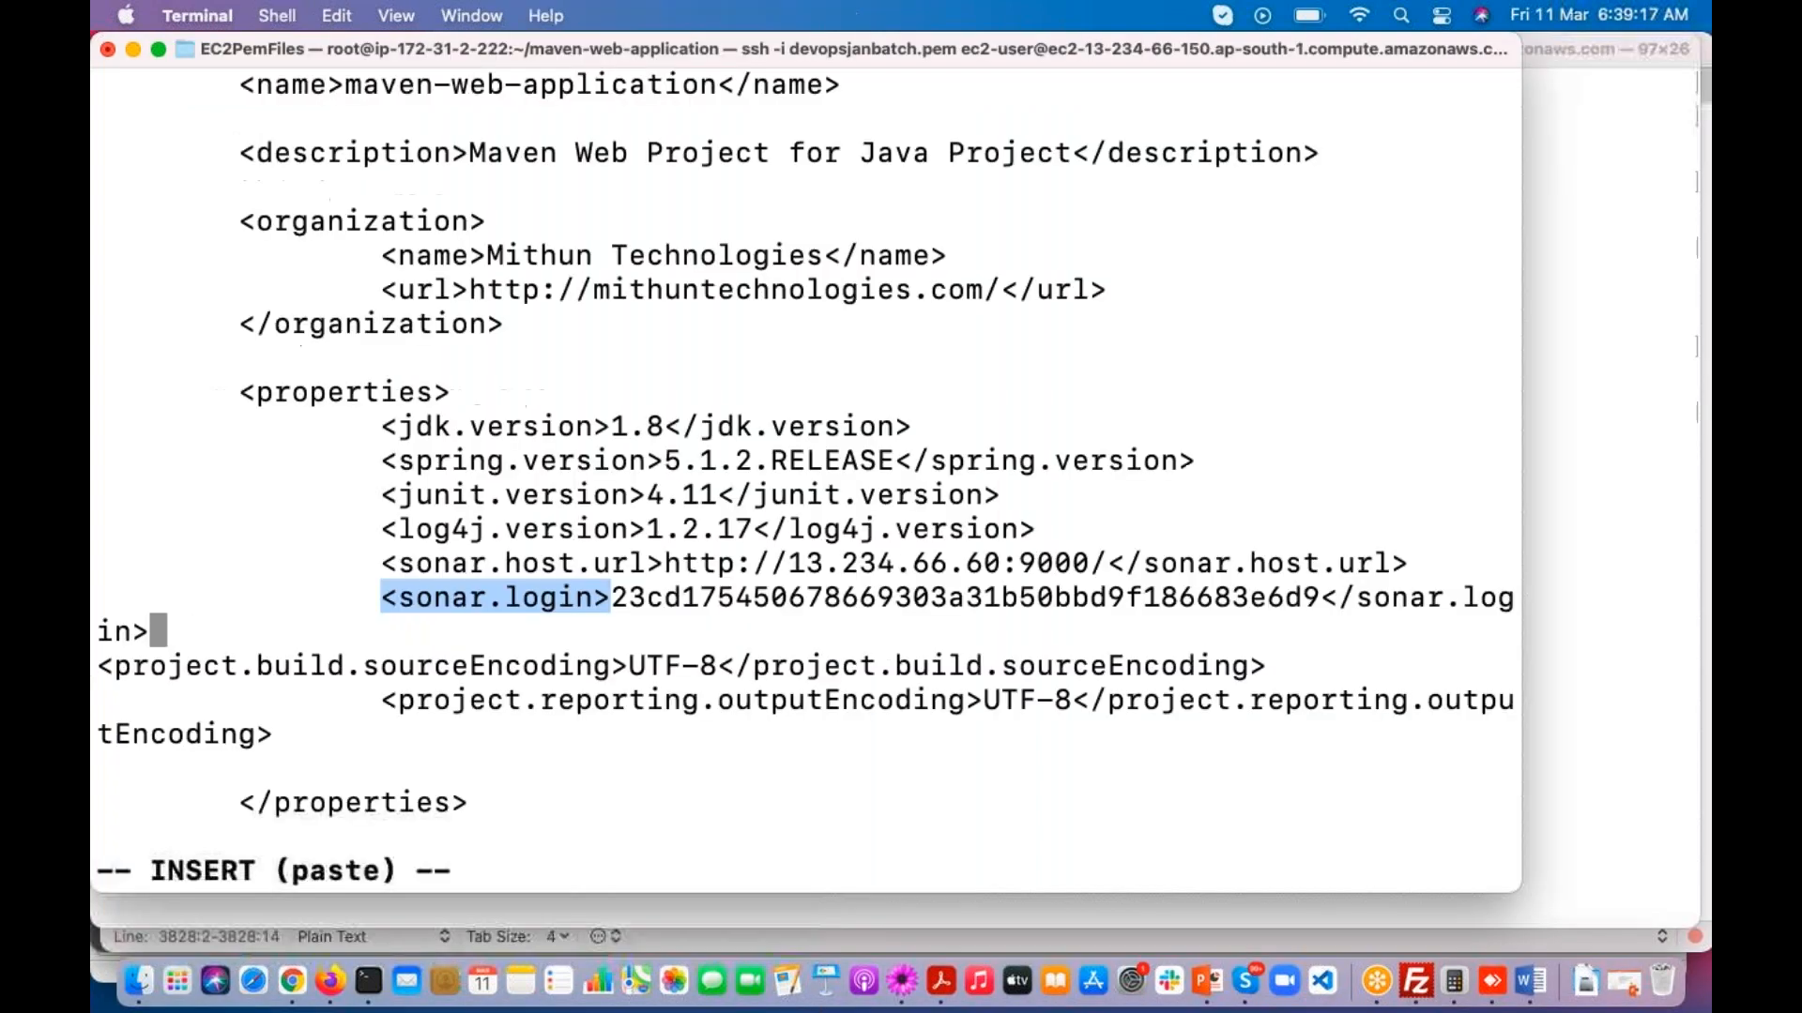
pyautogui.press('Escape')
pyautogui.write(':wq')
pyautogui.press('Return')
pyautogui.press('Up')
pyautogui.press('Up')
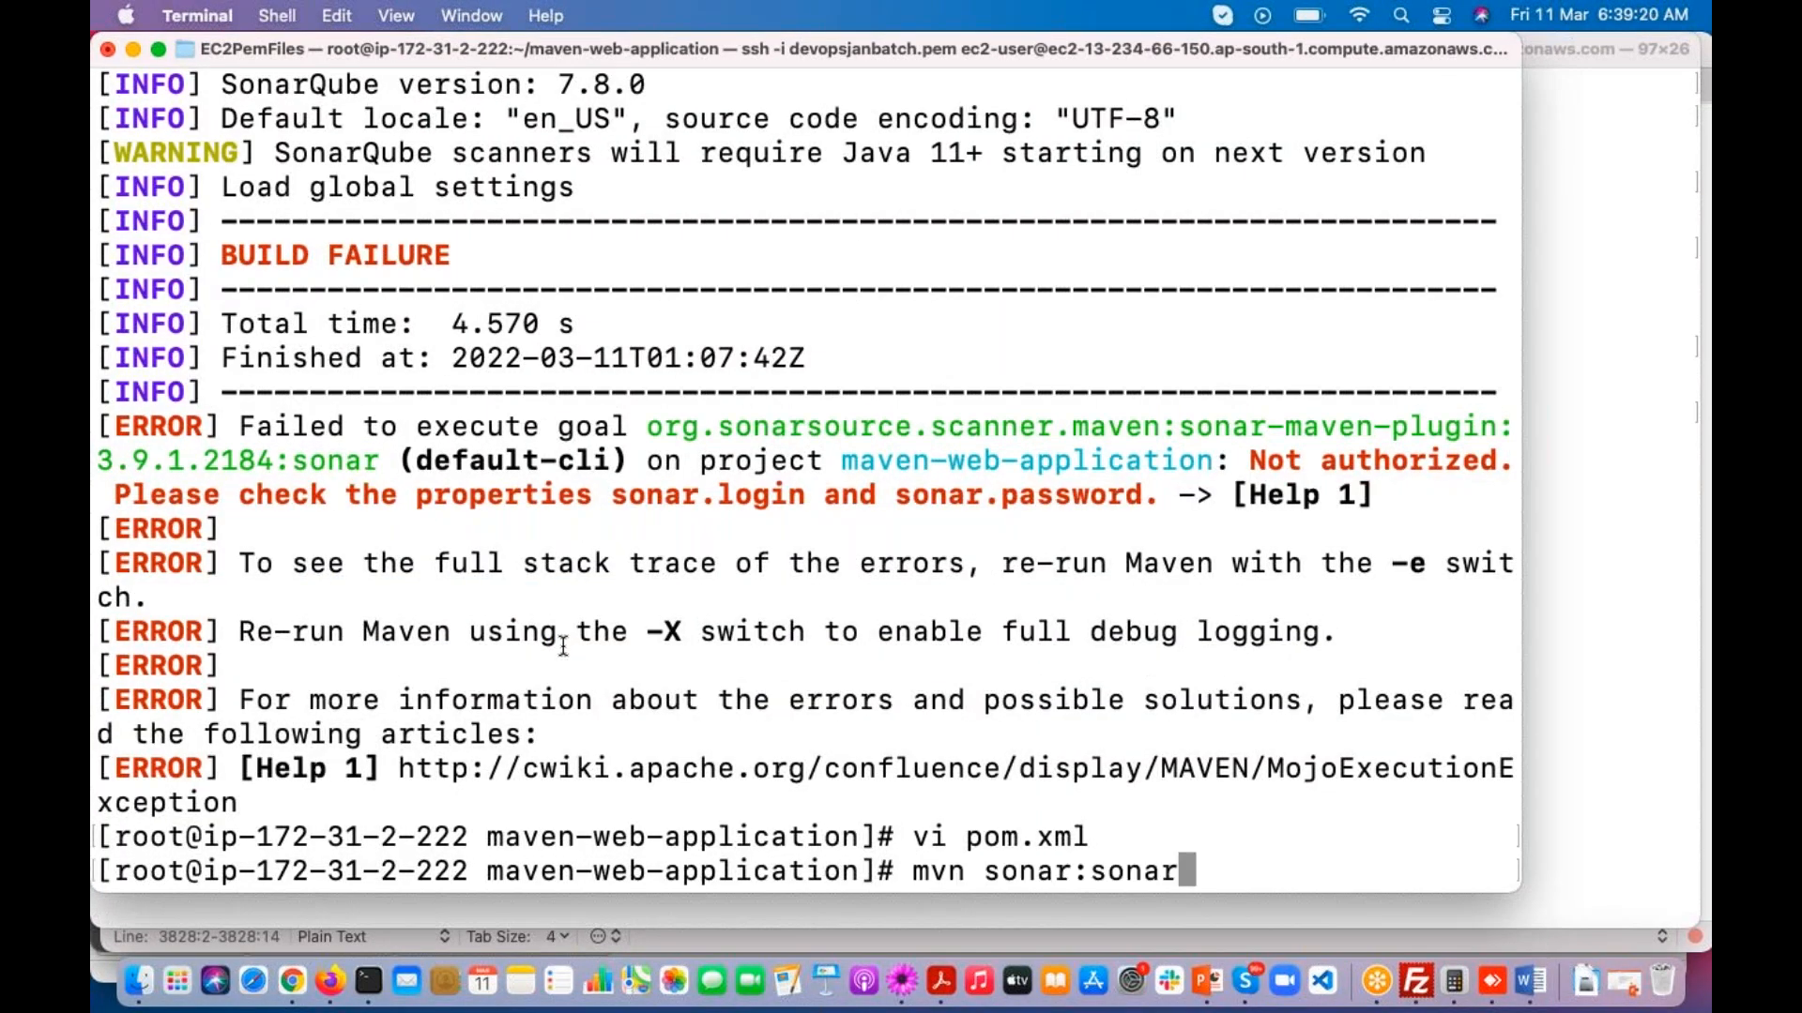
pyautogui.press('Return')
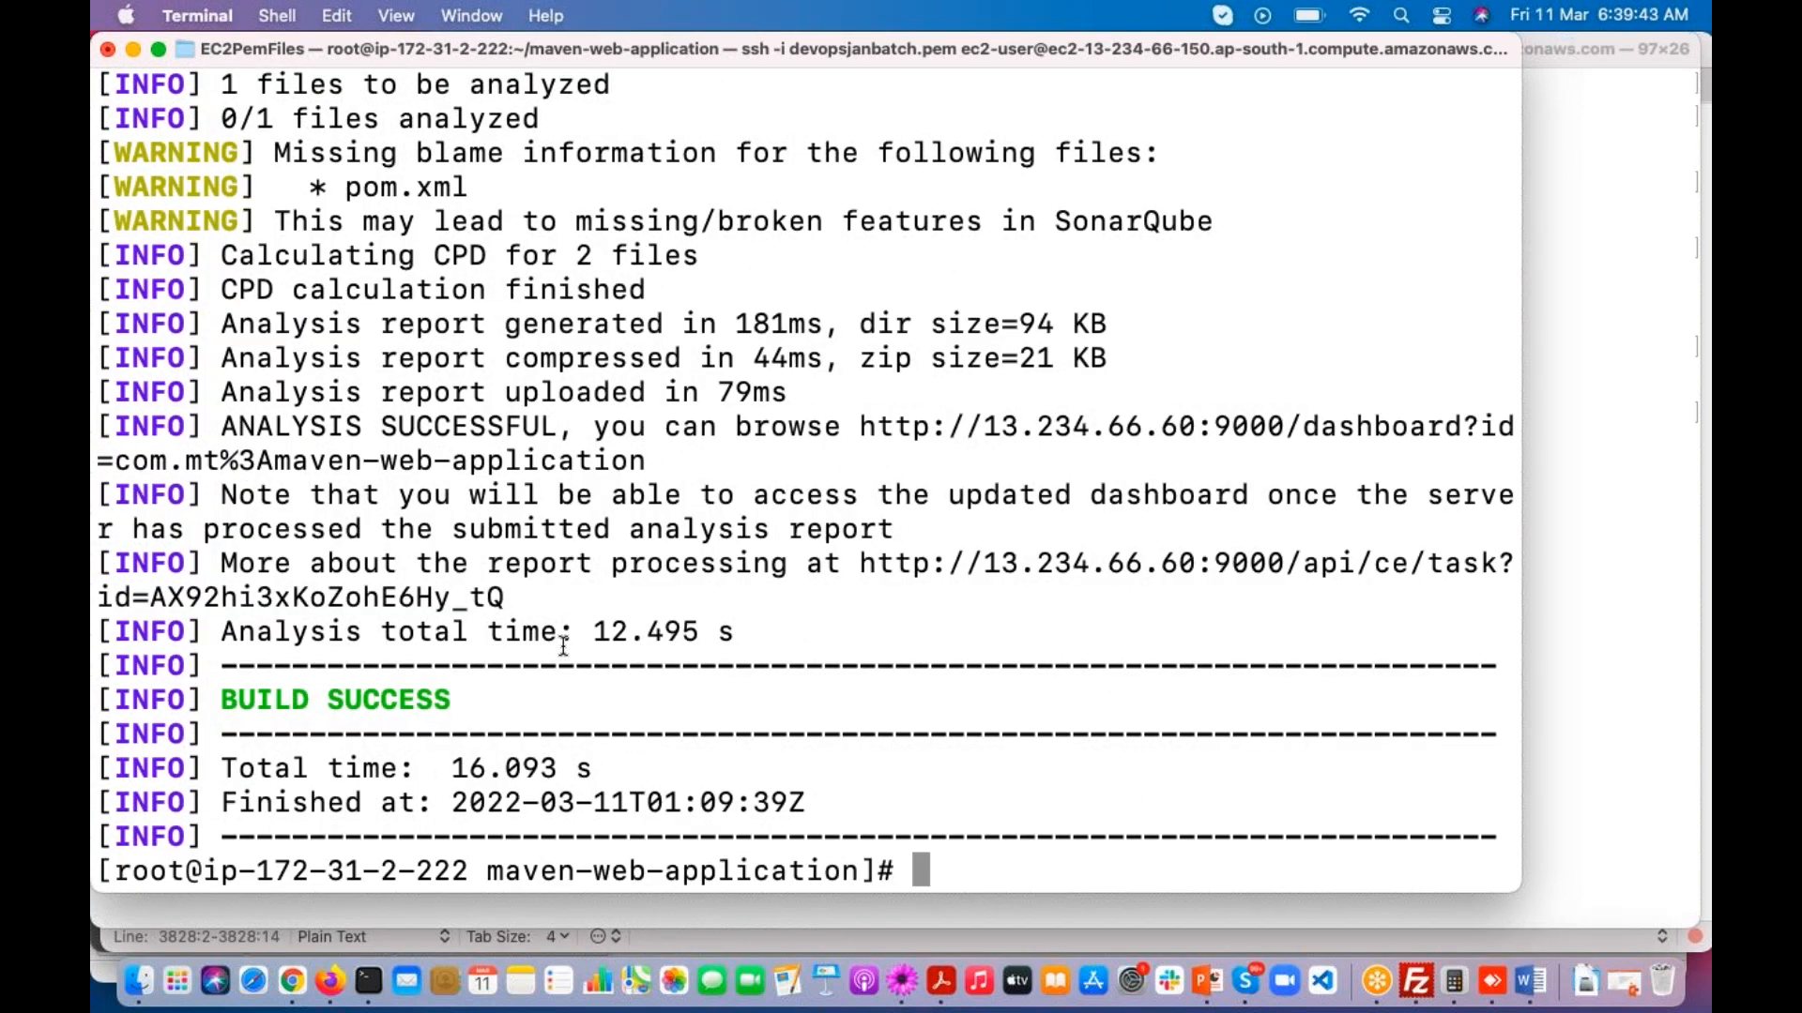
# Step: Switch to Firefox, dismiss the Tokens dialog and open the SonarQube projects list
pyautogui.press('super+Tab')
pyautogui.press('super+Tab')
pyautogui.press('super+Tab')
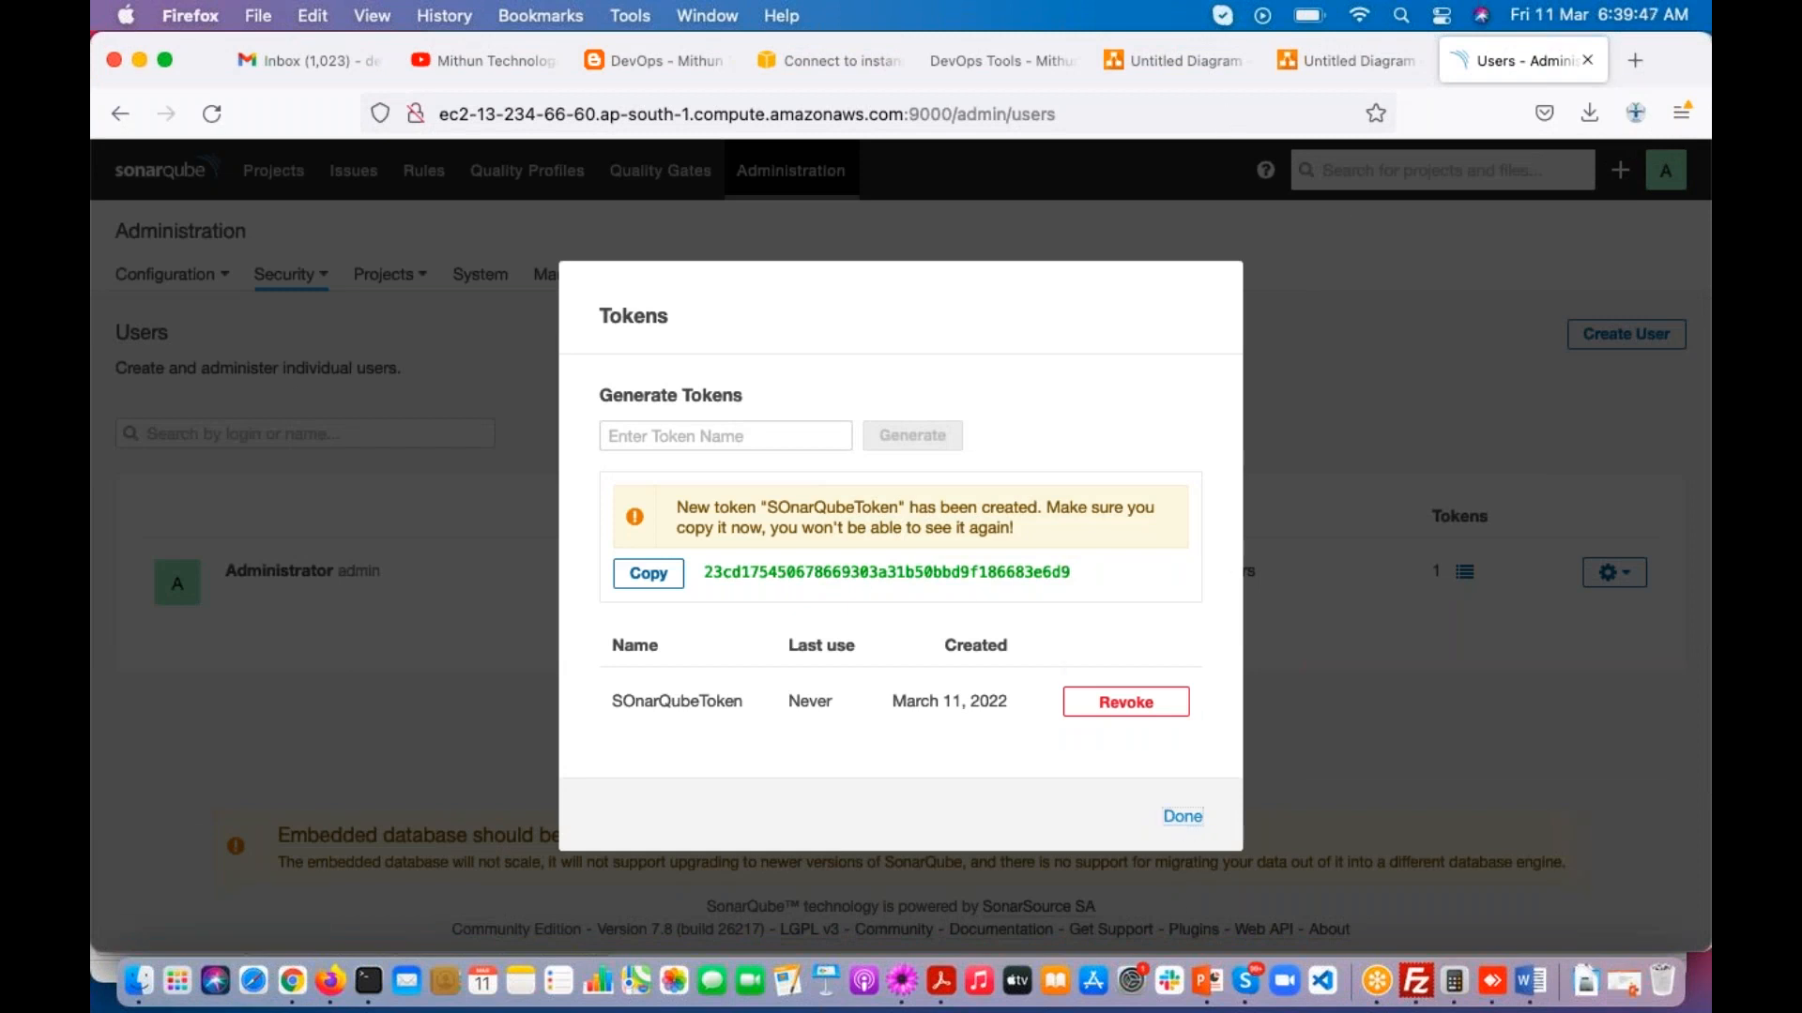
pyautogui.click(1182, 817)
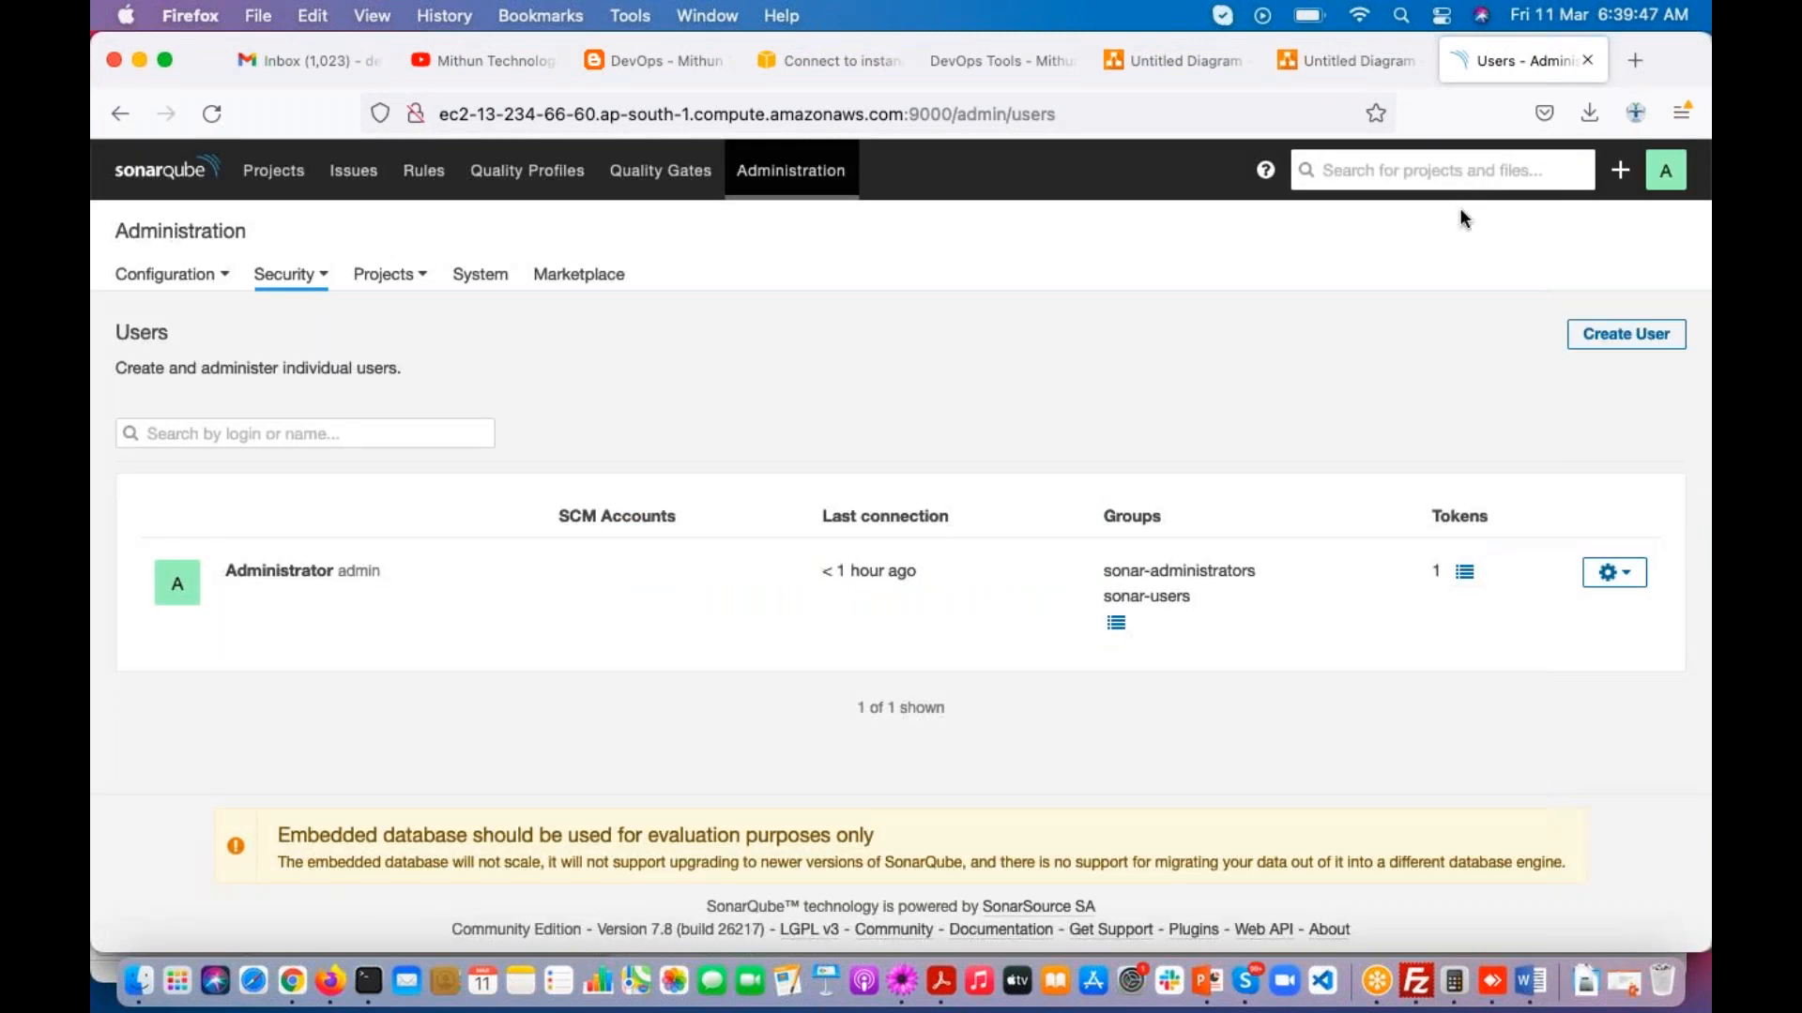
pyautogui.click(273, 170)
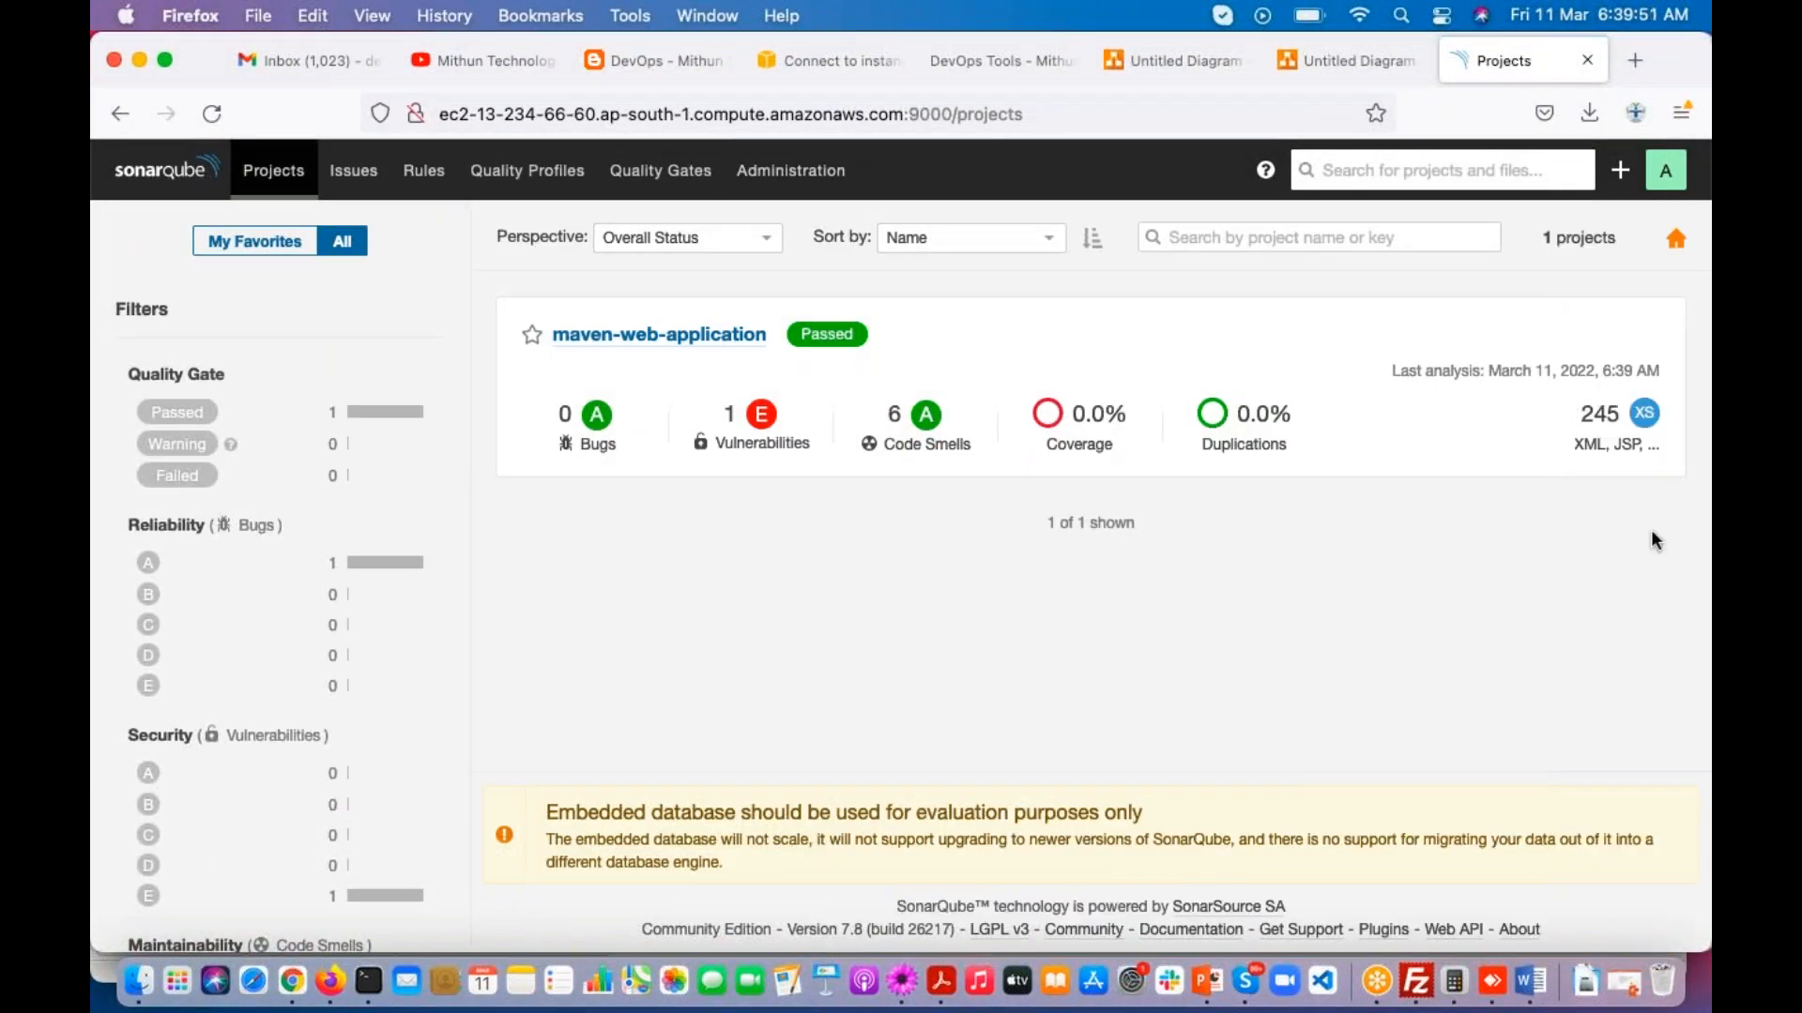
# Step: Check the last analysis date and time of the maven-web-application project
pyautogui.moveTo(1500, 371); pyautogui.dragTo(1639, 372)
pyautogui.click(1593, 373)
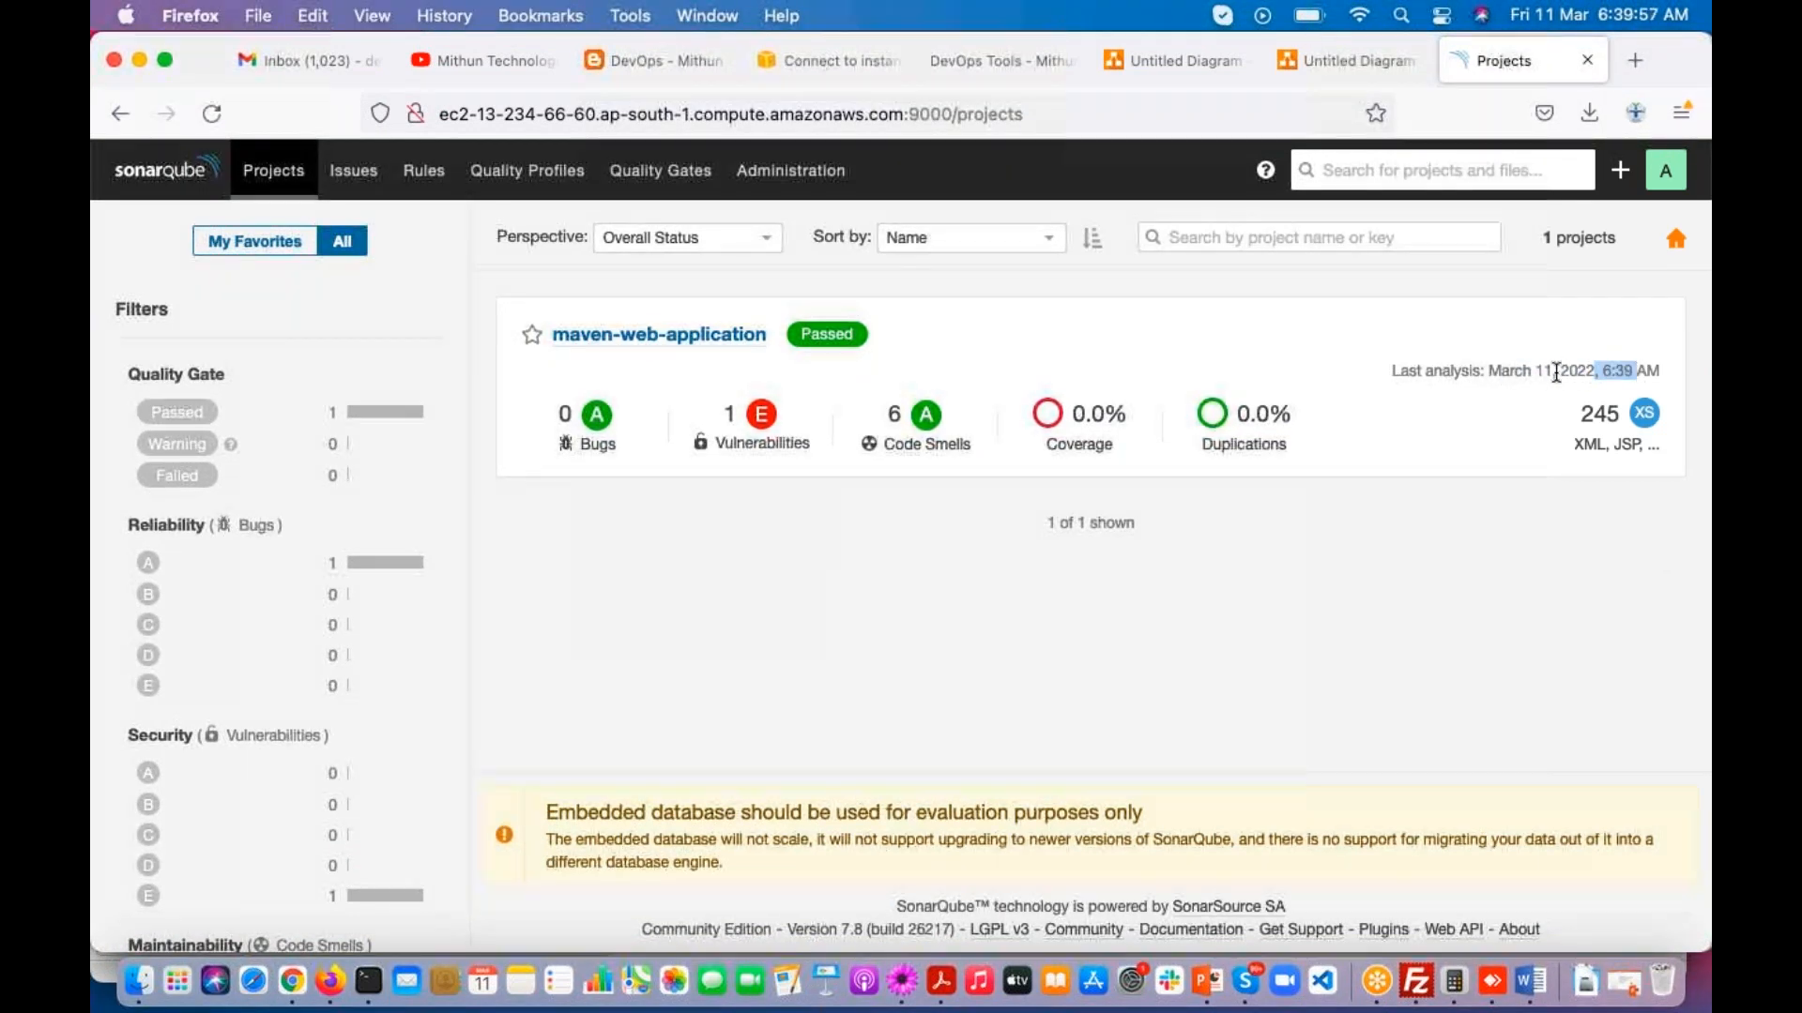
pyautogui.moveTo(1484, 371); pyautogui.dragTo(1639, 372)
pyautogui.click(1644, 546)
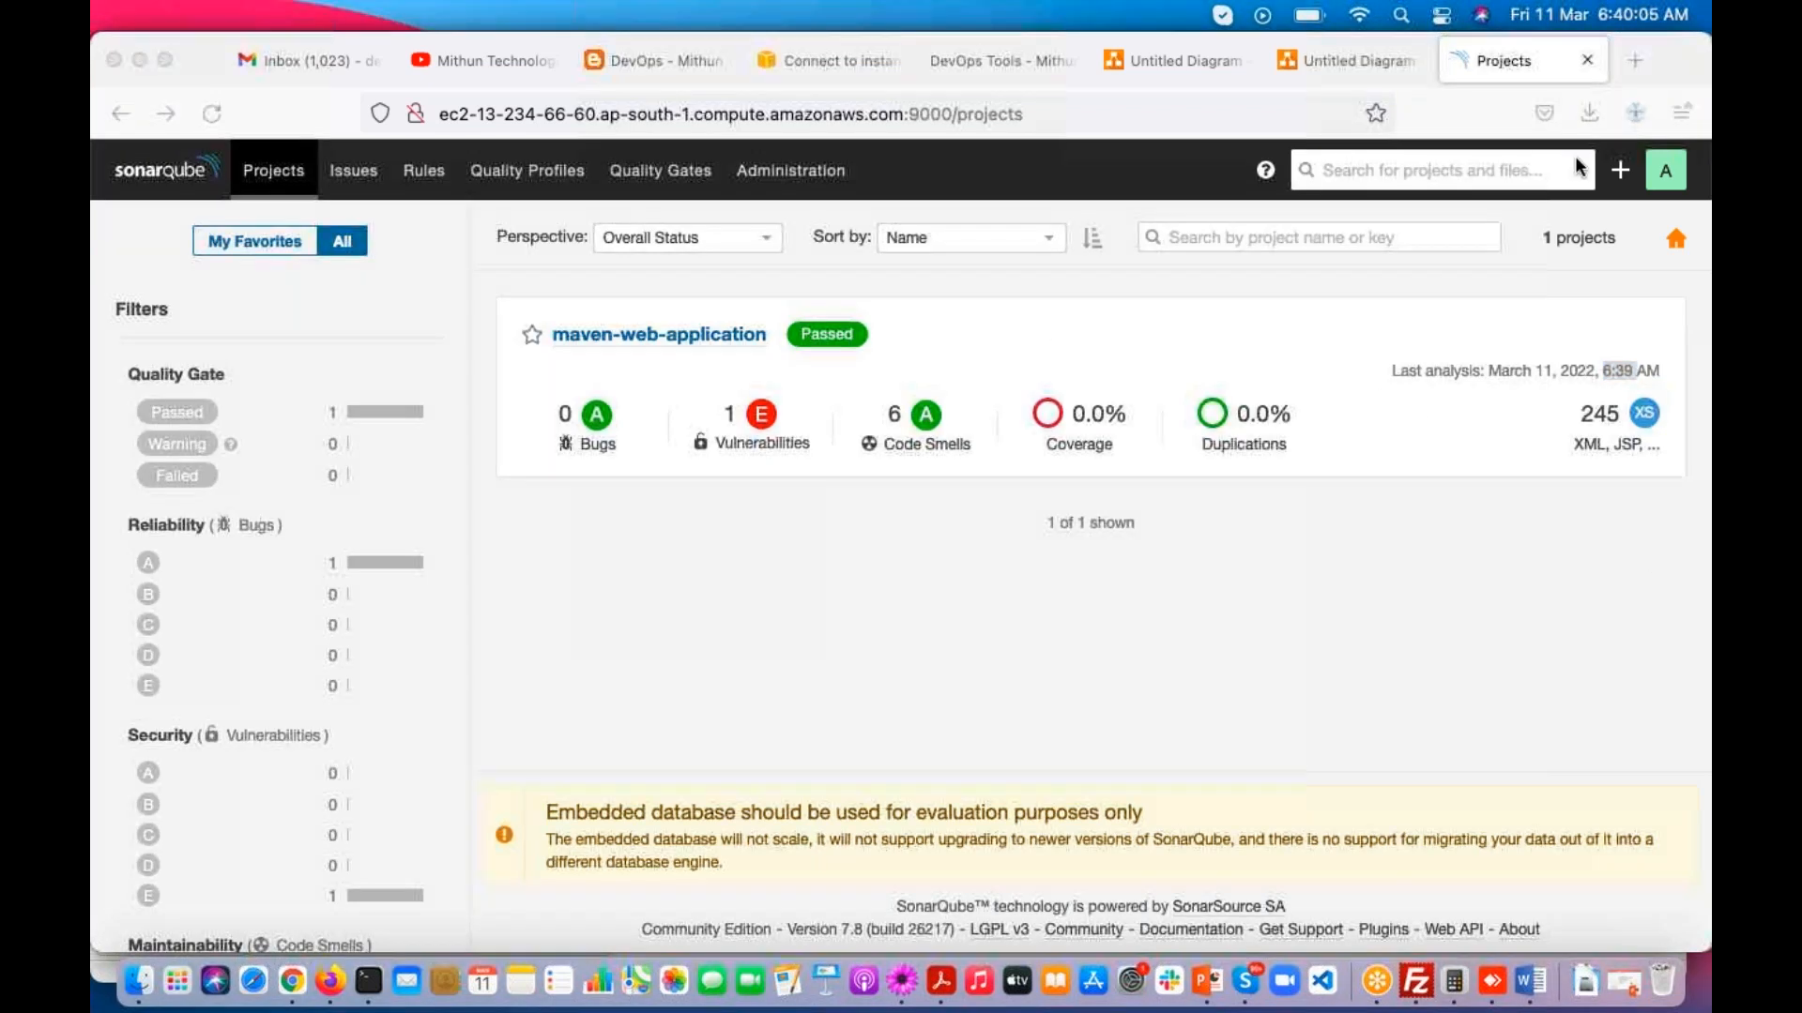
# Step: Switch to Terminal and reopen pom.xml in vi
pyautogui.click(369, 980)
pyautogui.press('Up')
pyautogui.press('Up')
pyautogui.press('Return')
pyautogui.press('Down')
pyautogui.press('Down')
pyautogui.press('Down')
pyautogui.press('Down')
pyautogui.press('Down')
pyautogui.press('Down')
pyautogui.press('Down')
pyautogui.press('Down')
pyautogui.press('Down')
pyautogui.press('Down')
pyautogui.press('Down')
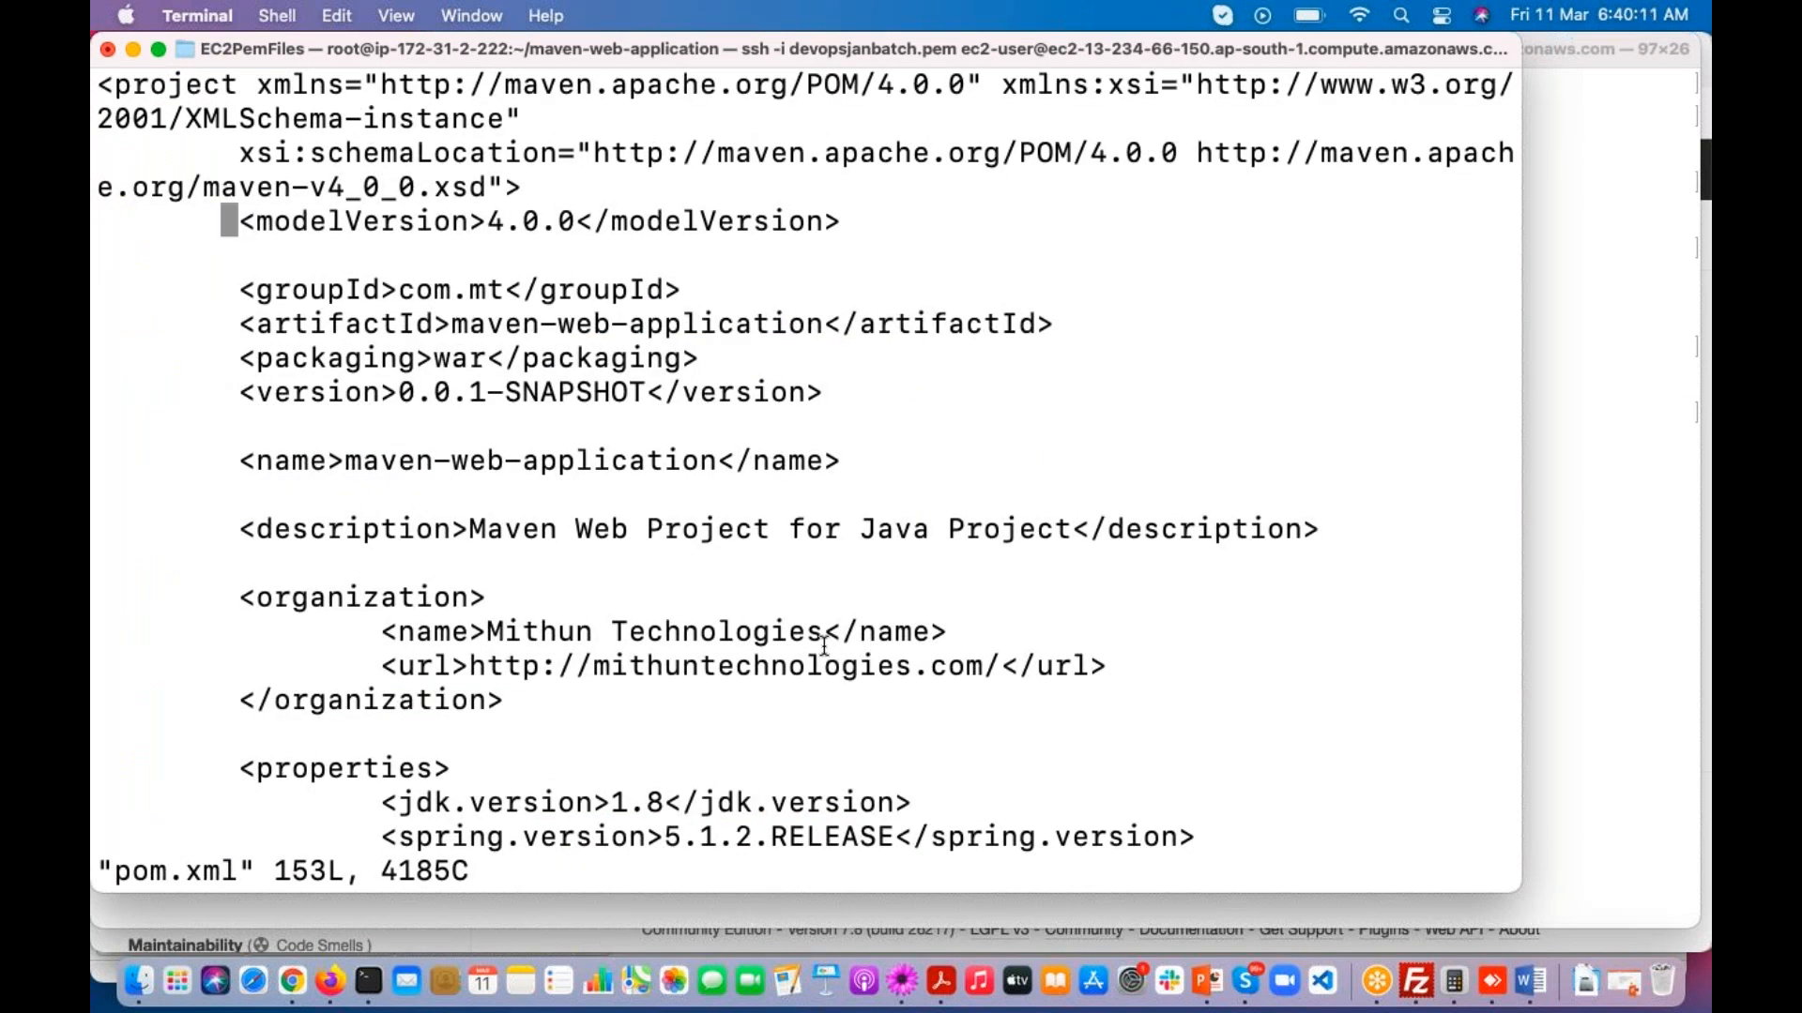
pyautogui.press('Down')
pyautogui.press('Down')
pyautogui.press('Down')
pyautogui.press('Down')
pyautogui.press('Down')
pyautogui.press('Down')
pyautogui.press('Down')
pyautogui.press('Down')
pyautogui.press('Down')
pyautogui.press('Down')
pyautogui.press('Down')
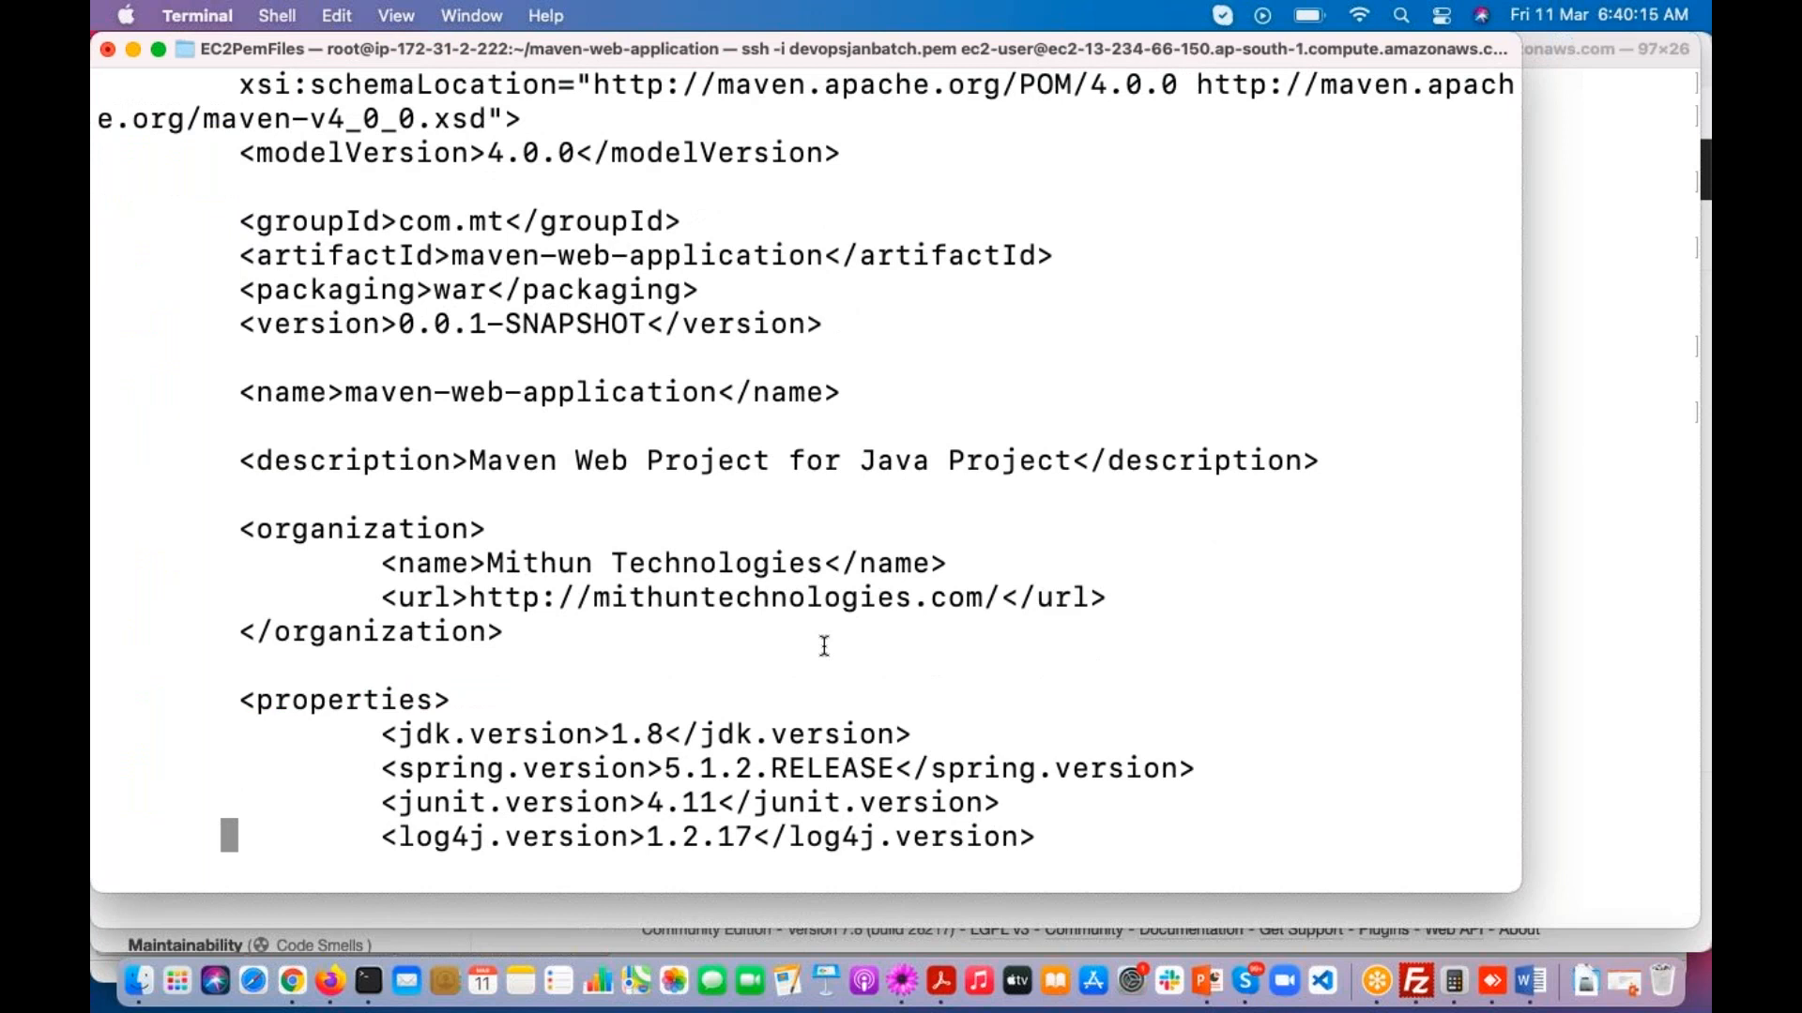
pyautogui.press('Down')
pyautogui.press('Down')
pyautogui.press('Down')
pyautogui.press('Up')
pyautogui.press('Up')
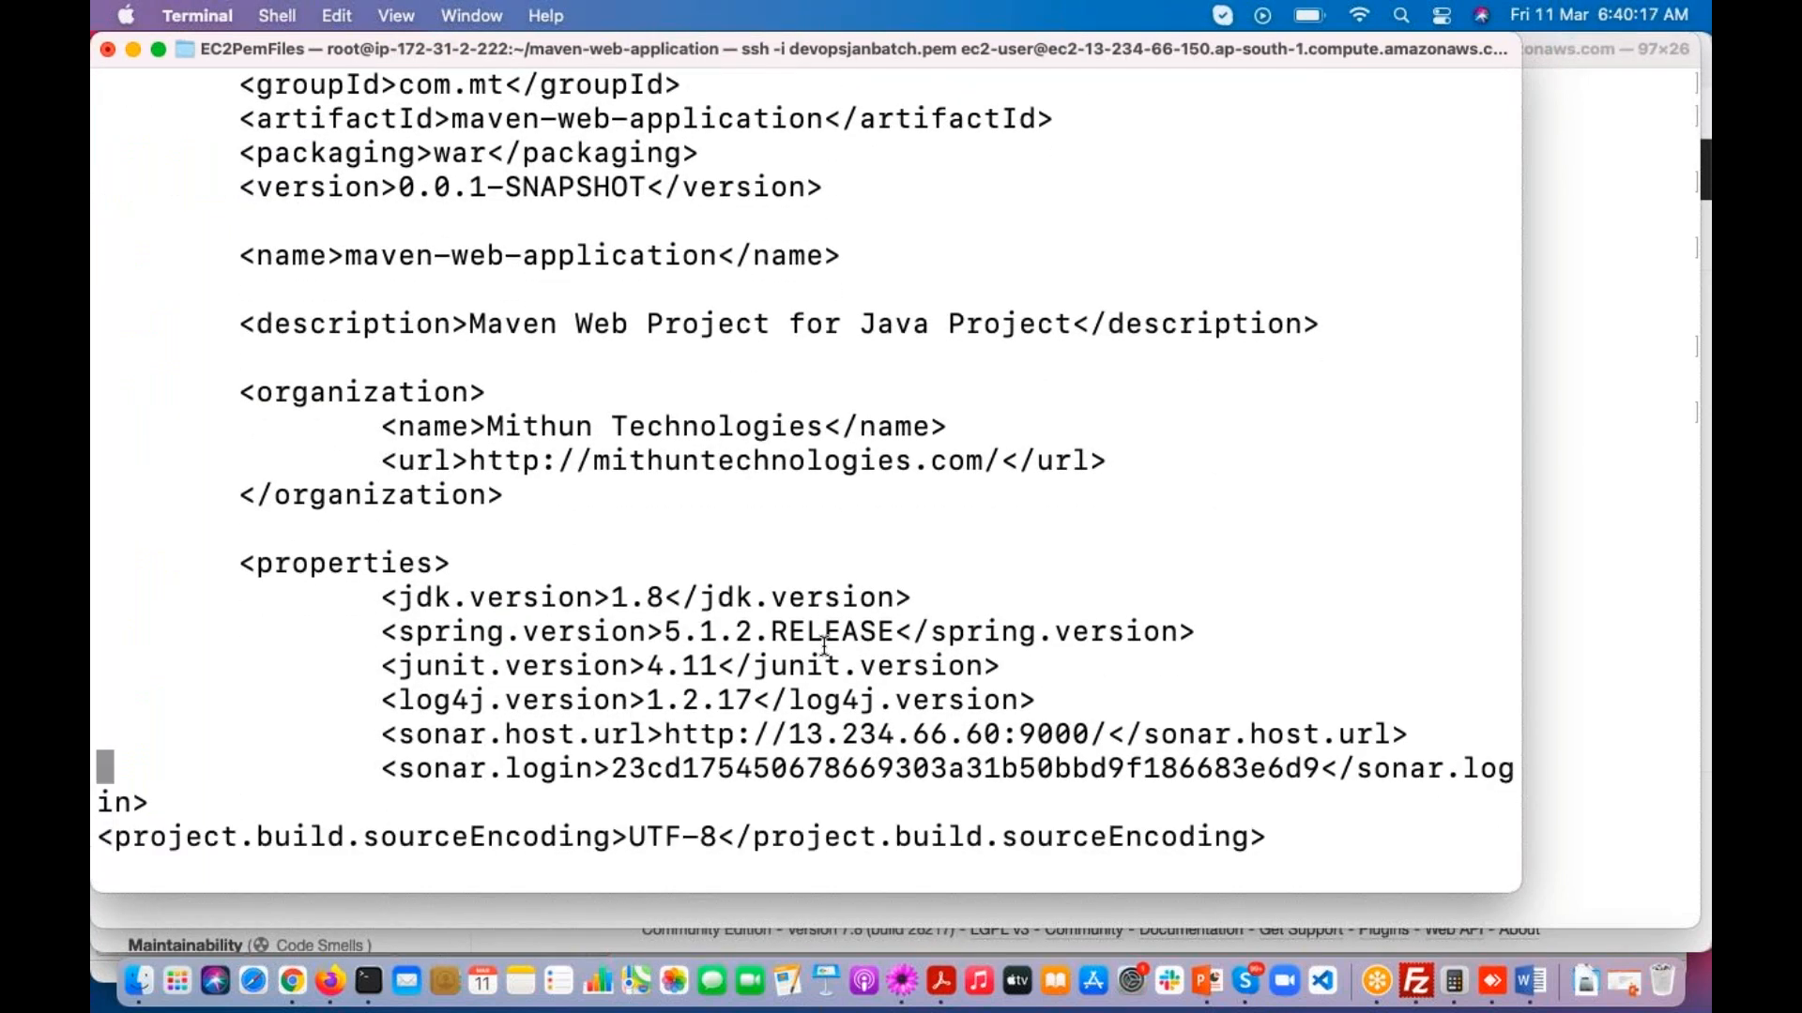
pyautogui.press('Right')
pyautogui.press('Right')
pyautogui.press('Right')
pyautogui.press('Right')
pyautogui.press('Right')
pyautogui.press('Right')
pyautogui.press('Right')
pyautogui.press('Right')
pyautogui.press('Right')
pyautogui.press('Right')
pyautogui.press('Right')
pyautogui.press('Right')
pyautogui.press('Right')
pyautogui.press('Right')
pyautogui.press('Right')
pyautogui.press('Right')
pyautogui.press('Right')
pyautogui.press('Right')
pyautogui.press('Right')
pyautogui.press('Right')
pyautogui.press('Right')
pyautogui.press('Right')
pyautogui.press('Right')
pyautogui.press('Right')
pyautogui.press('Right')
pyautogui.press('Right')
pyautogui.press('Right')
pyautogui.press('Right')
pyautogui.press('Right')
pyautogui.press('Right')
pyautogui.press('Right')
pyautogui.press('i')
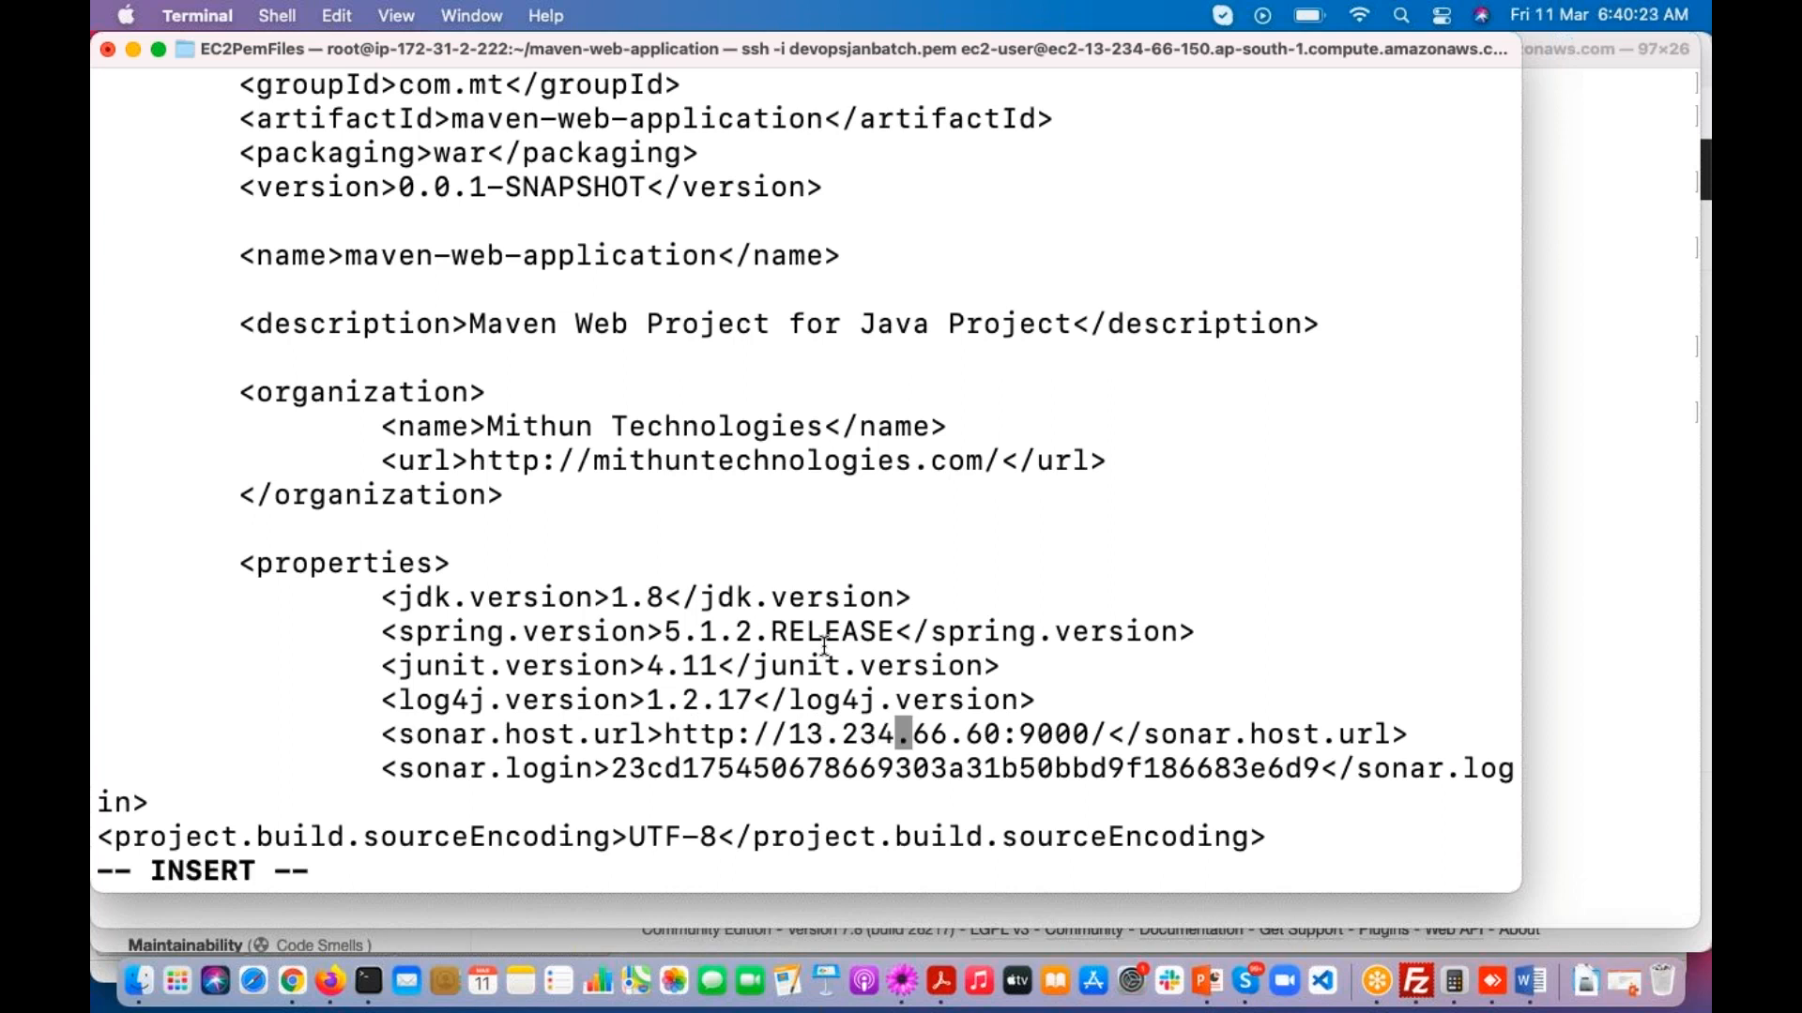
pyautogui.press('BackSpace')
pyautogui.write('5')
pyautogui.press('Escape')
pyautogui.write('wq')
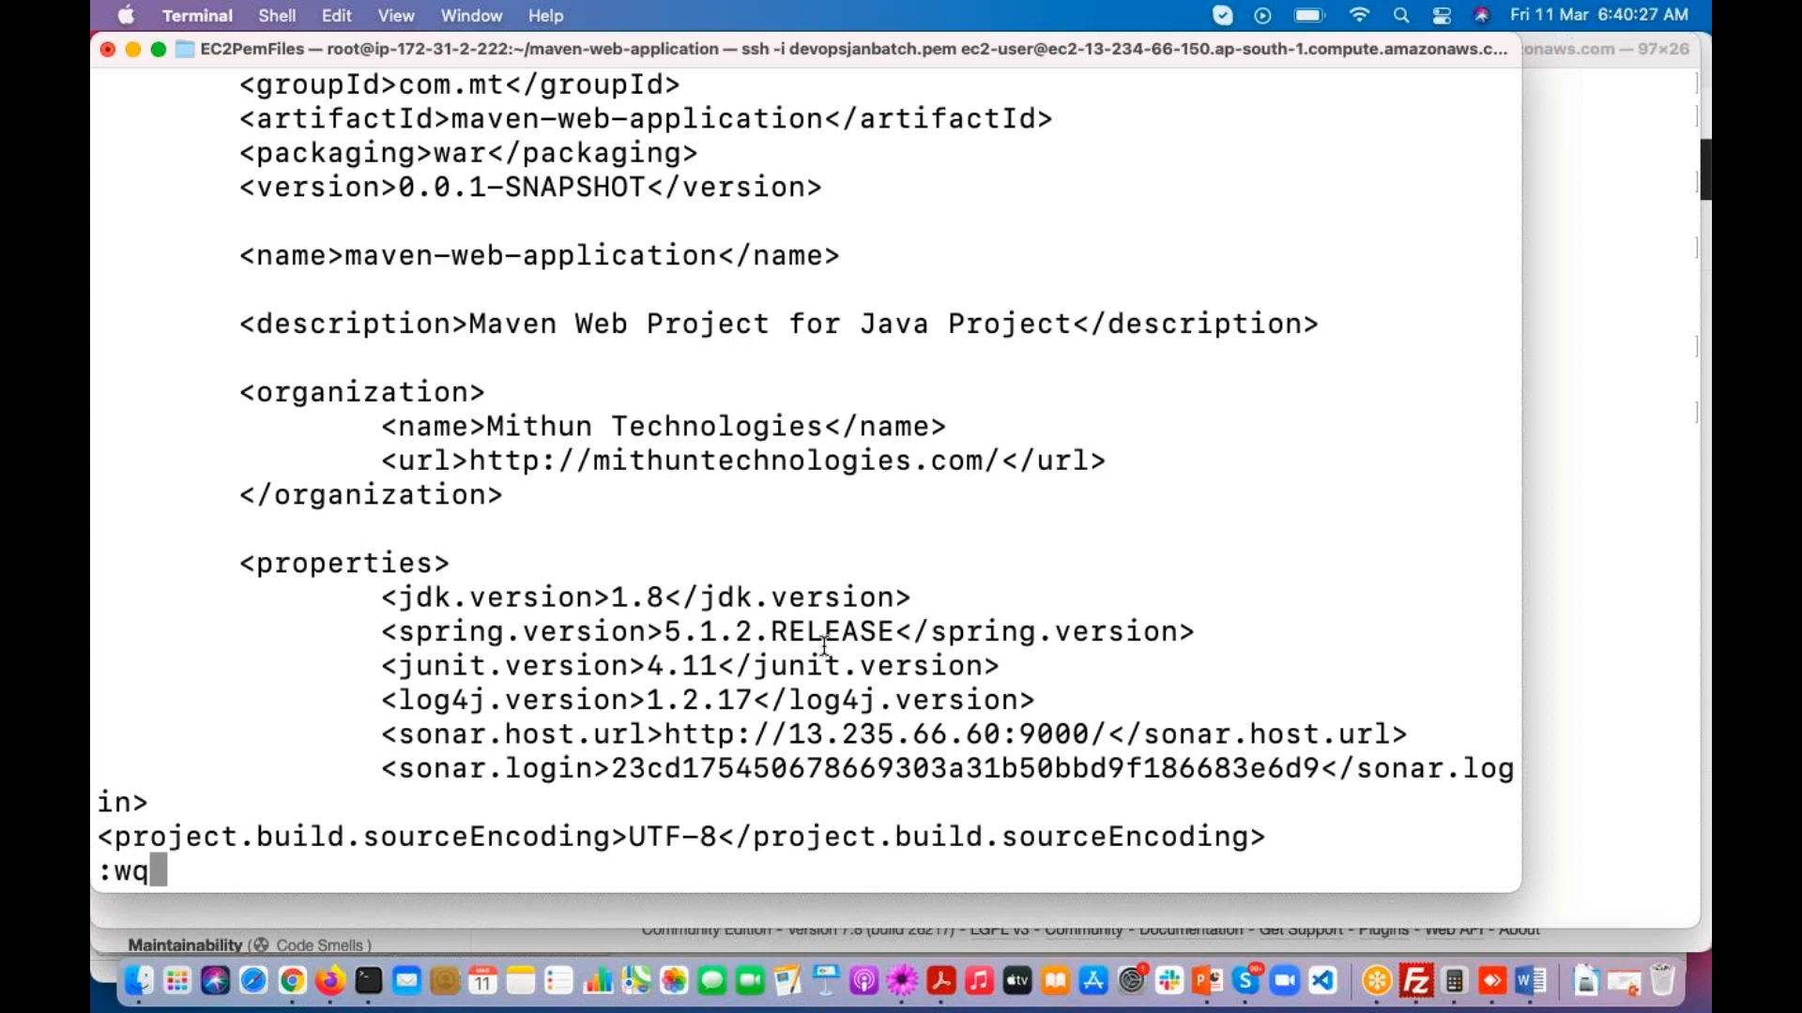
pyautogui.press('Return')
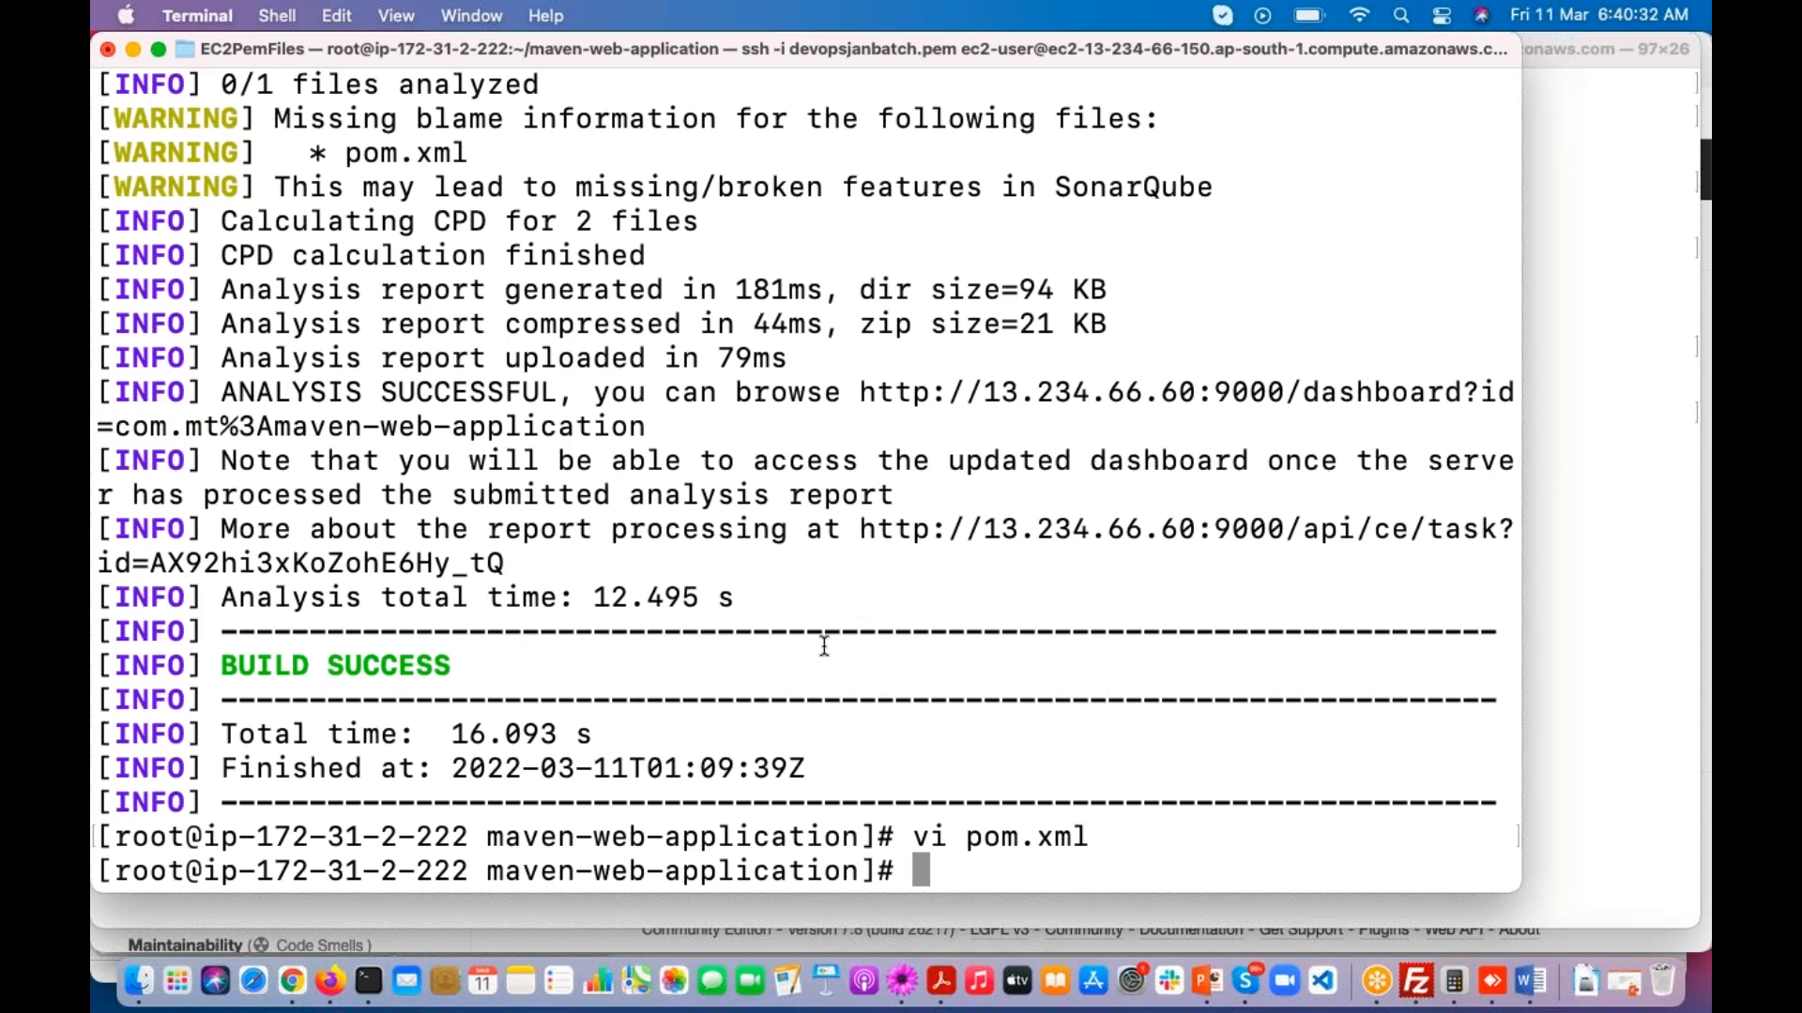
# Step: Rerun mvn sonar:sonar with the altered SonarQube server address
pyautogui.press('Up')
pyautogui.press('Up')
pyautogui.press('Return')
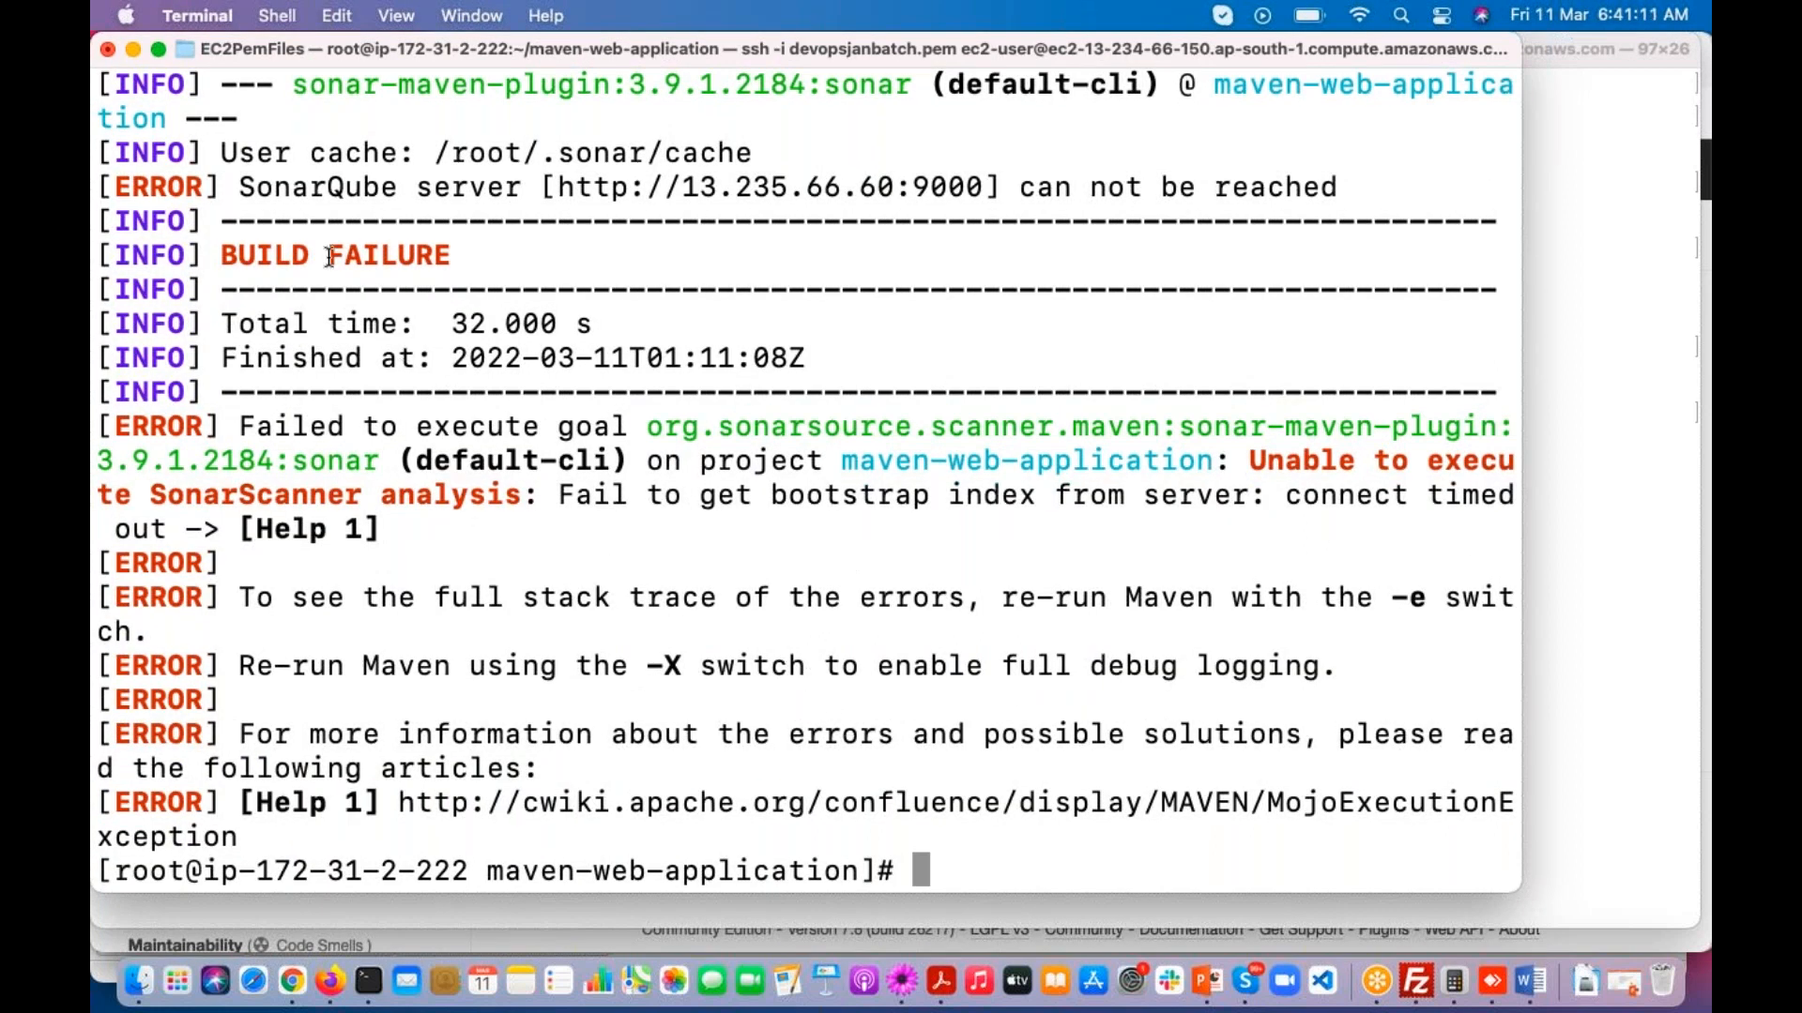
# Step: Examine the SonarQube server error and the build result in the Maven output
pyautogui.moveTo(245, 187); pyautogui.dragTo(563, 187)
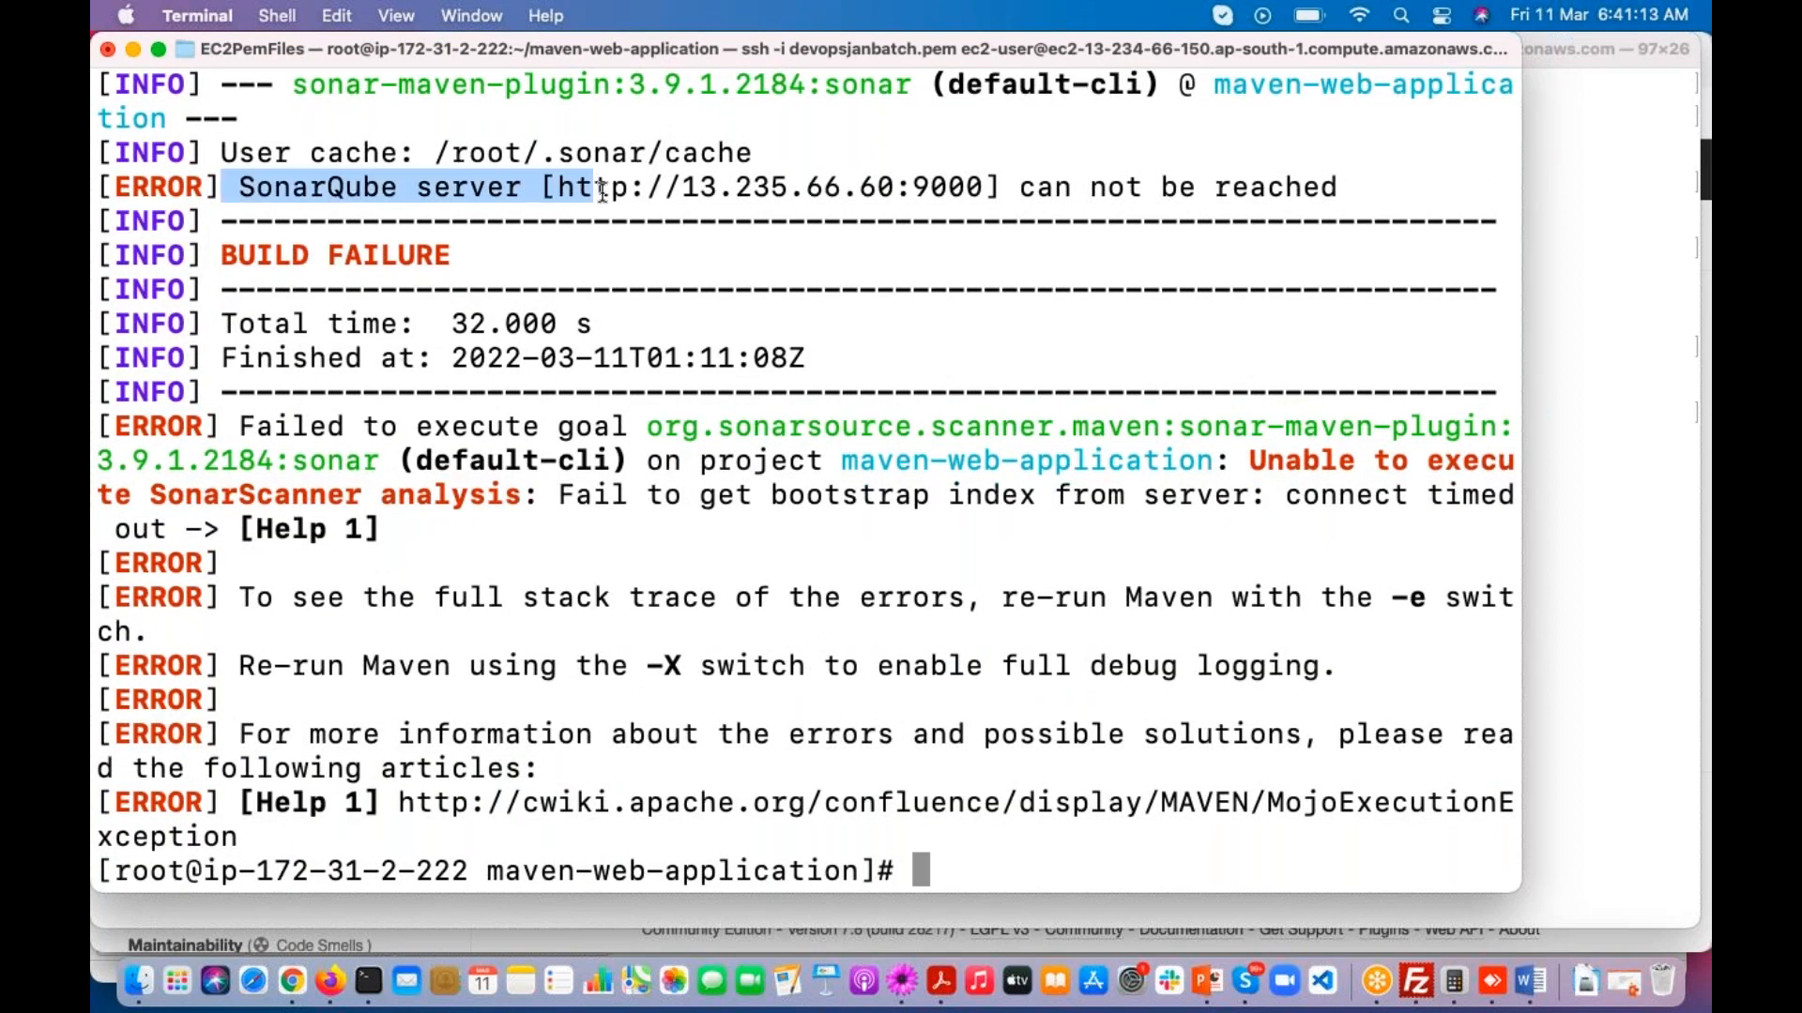
pyautogui.moveTo(1019, 187); pyautogui.dragTo(1147, 187)
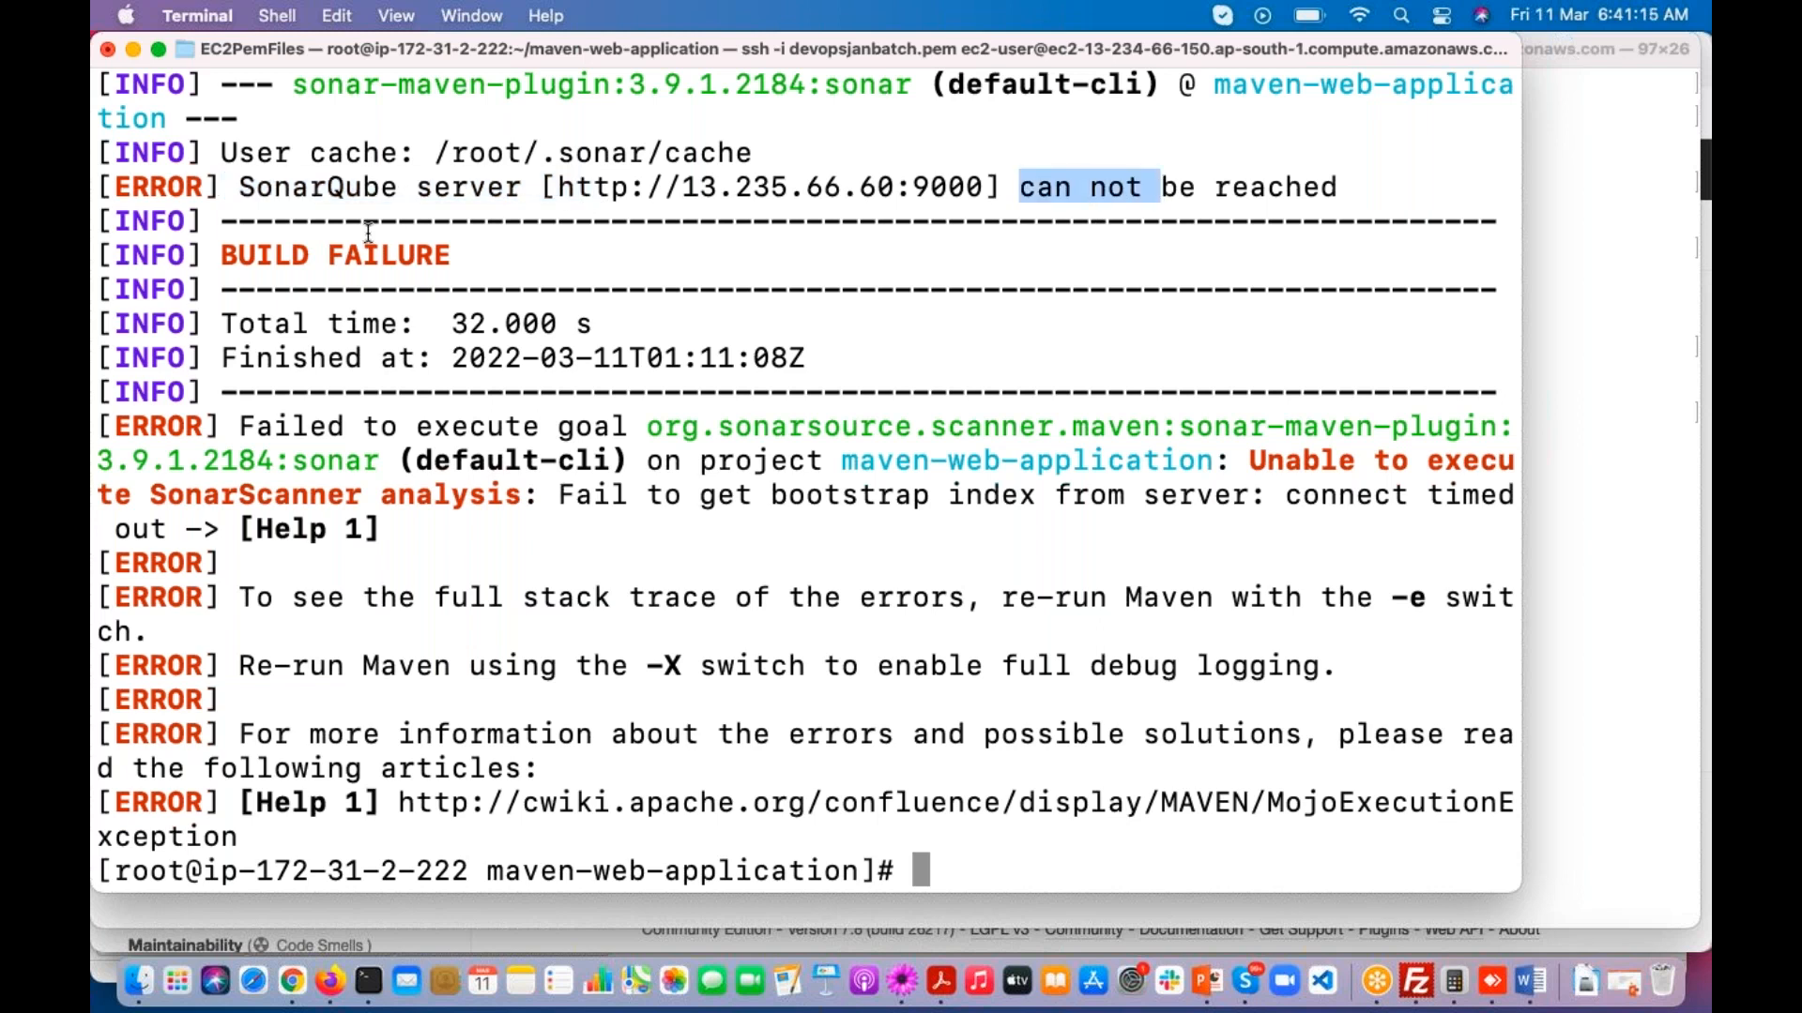
pyautogui.moveTo(236, 187); pyautogui.dragTo(235, 207)
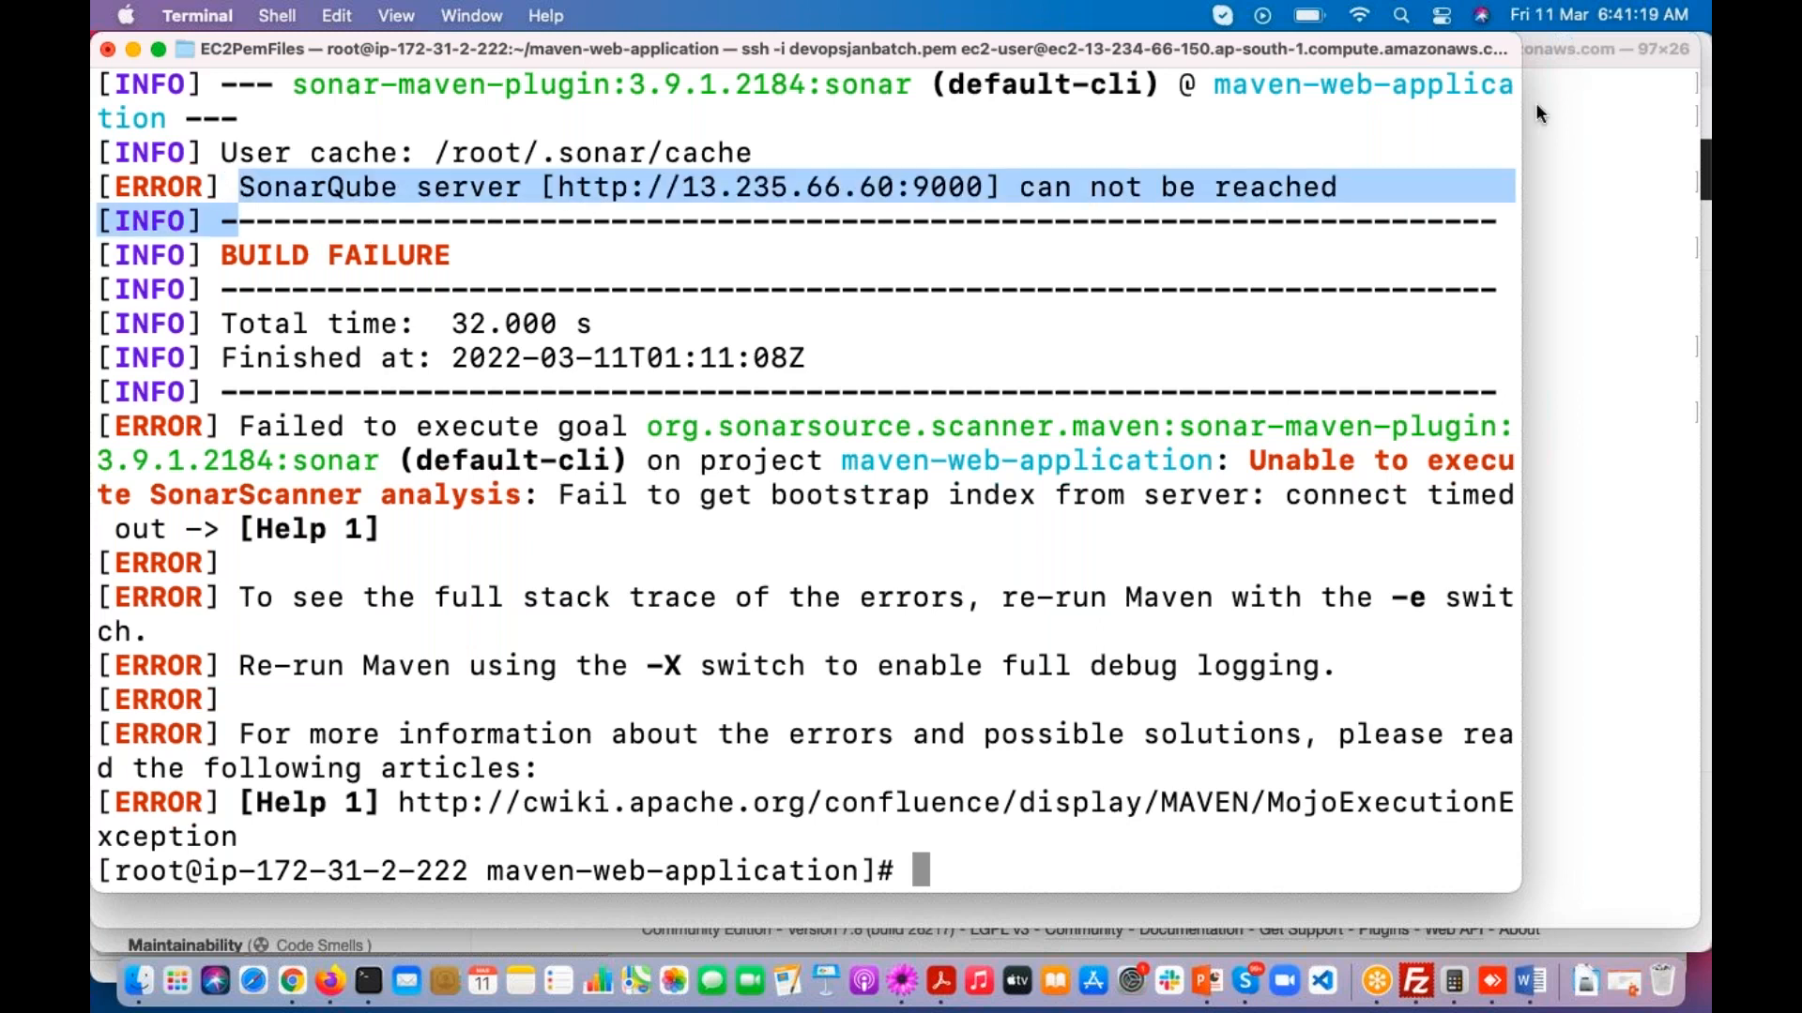
pyautogui.click(1602, 283)
pyautogui.click(1020, 183)
pyautogui.click(241, 190)
pyautogui.moveTo(242, 190); pyautogui.dragTo(1341, 195)
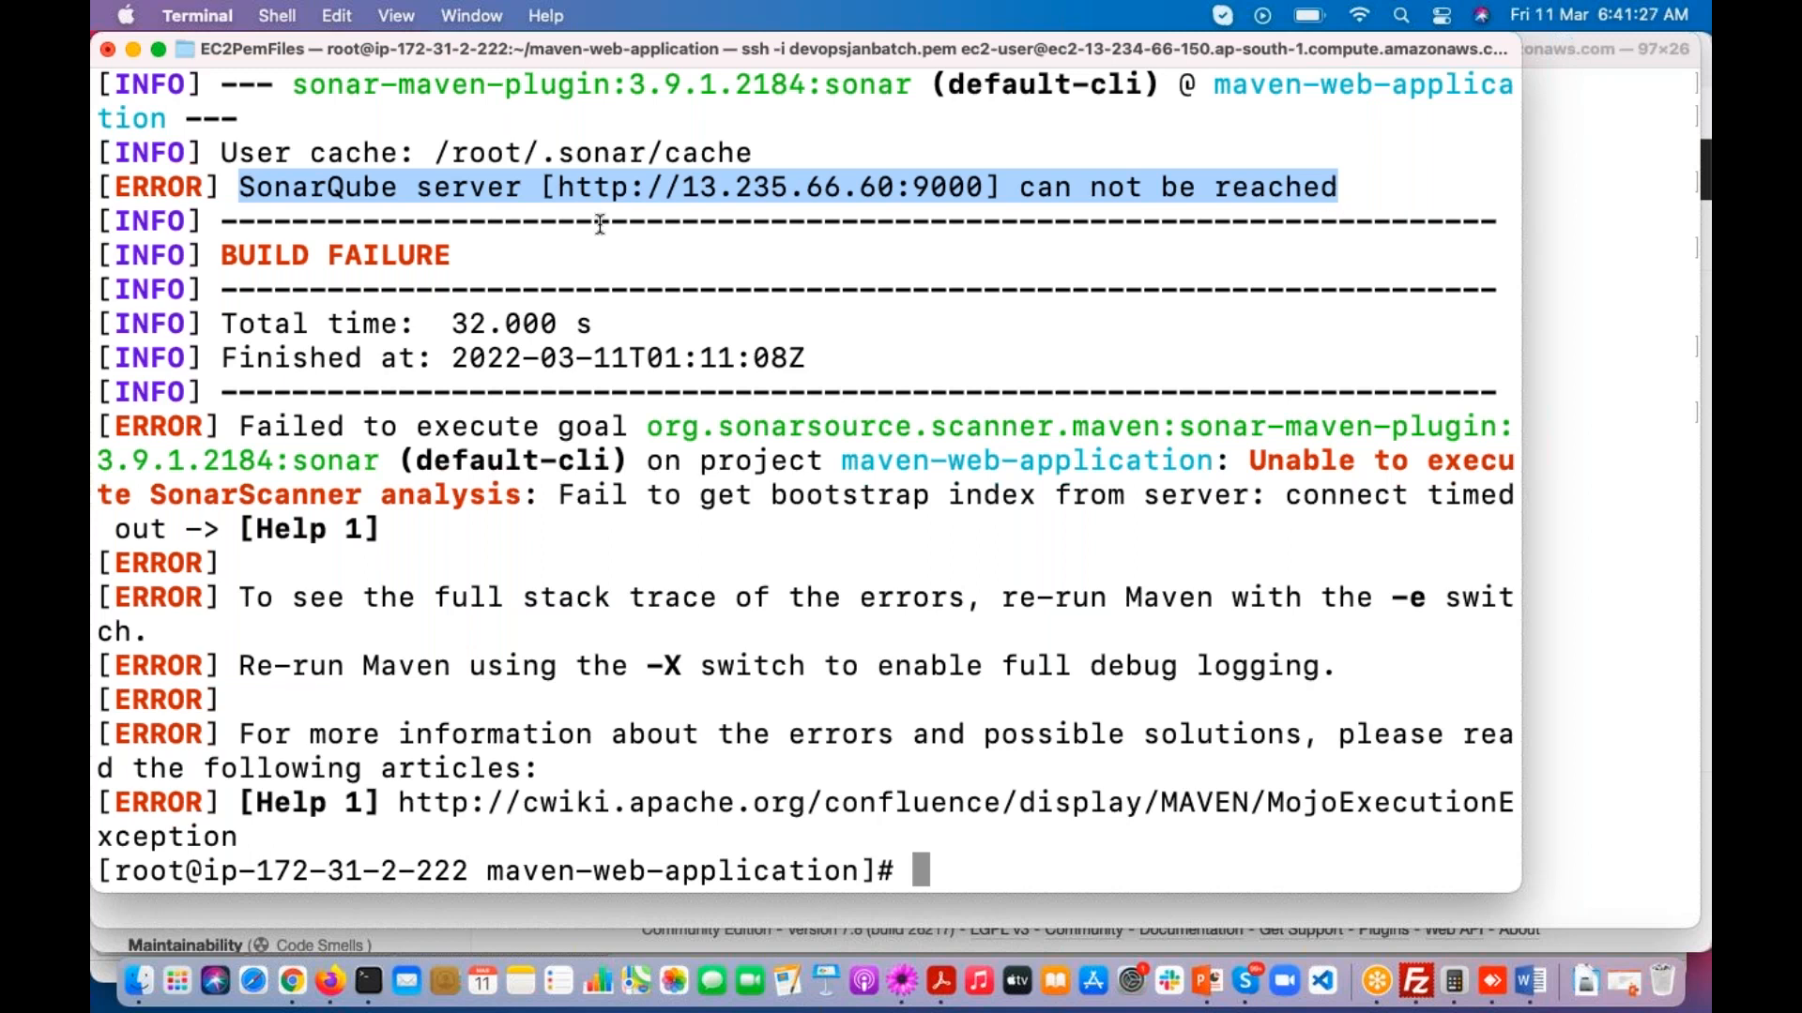
pyautogui.click(262, 190)
pyautogui.moveTo(103, 155); pyautogui.dragTo(293, 433)
pyautogui.click(1584, 270)
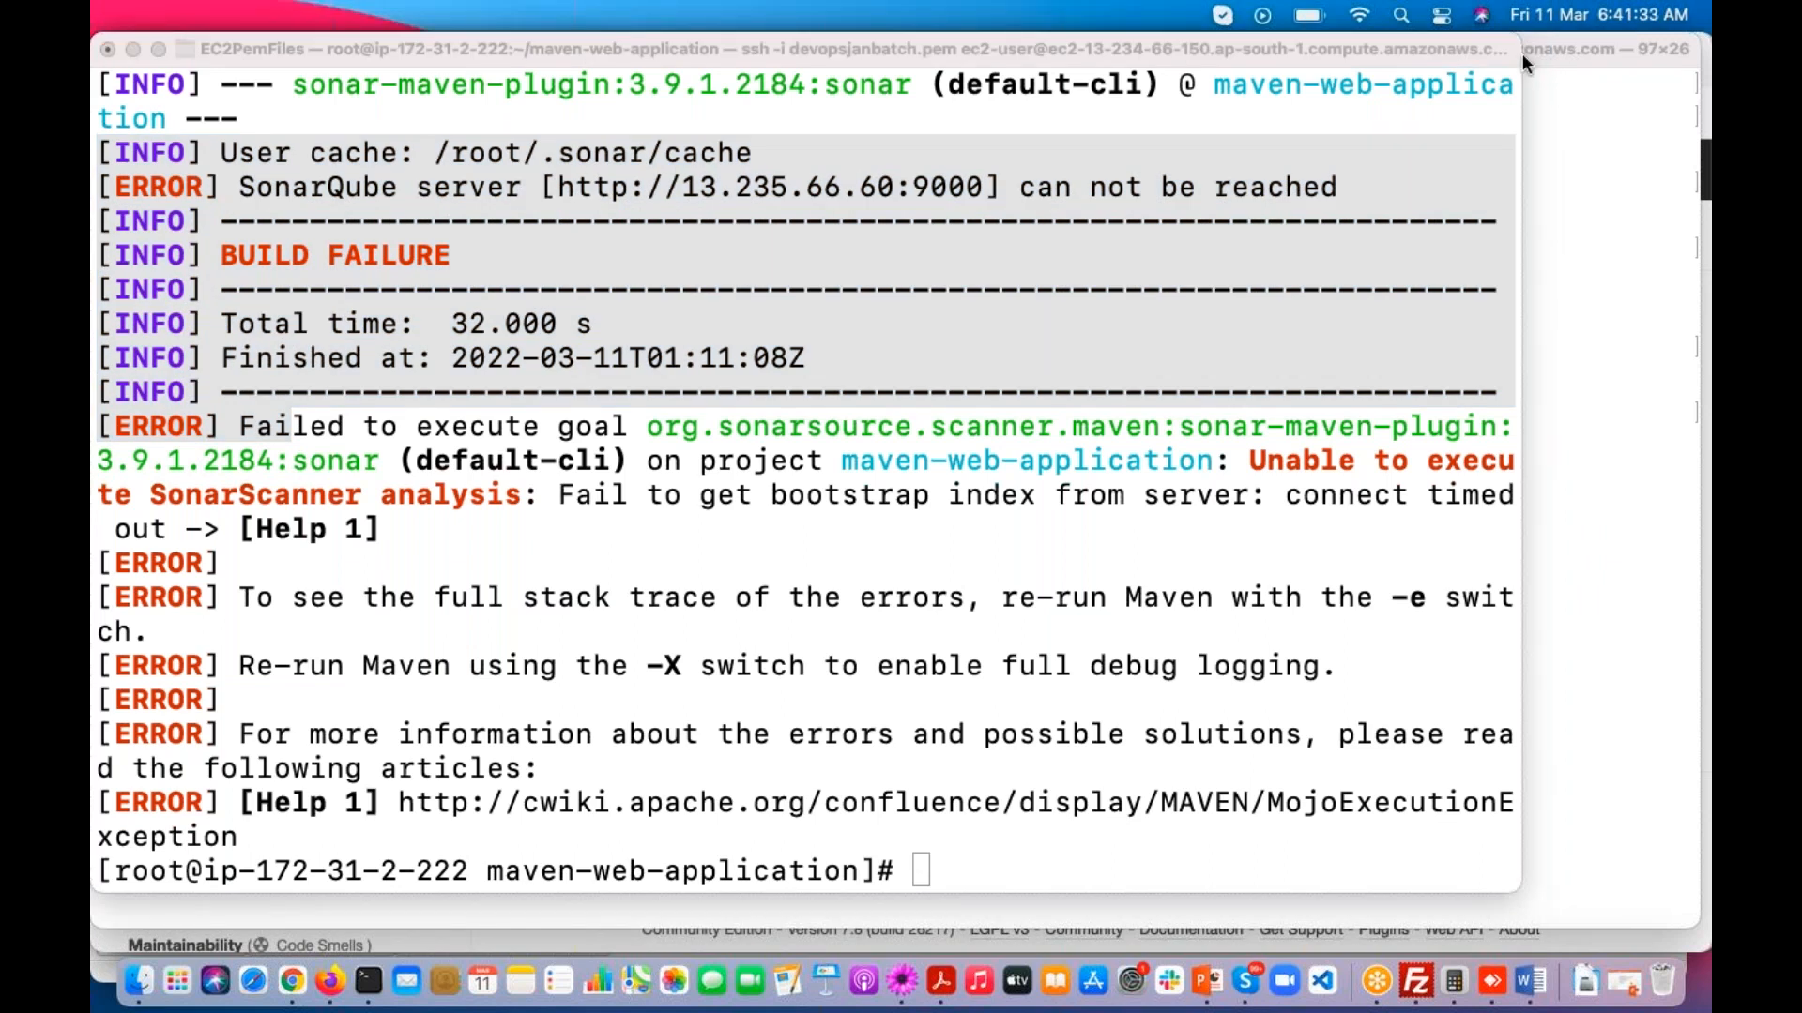
pyautogui.click(736, 329)
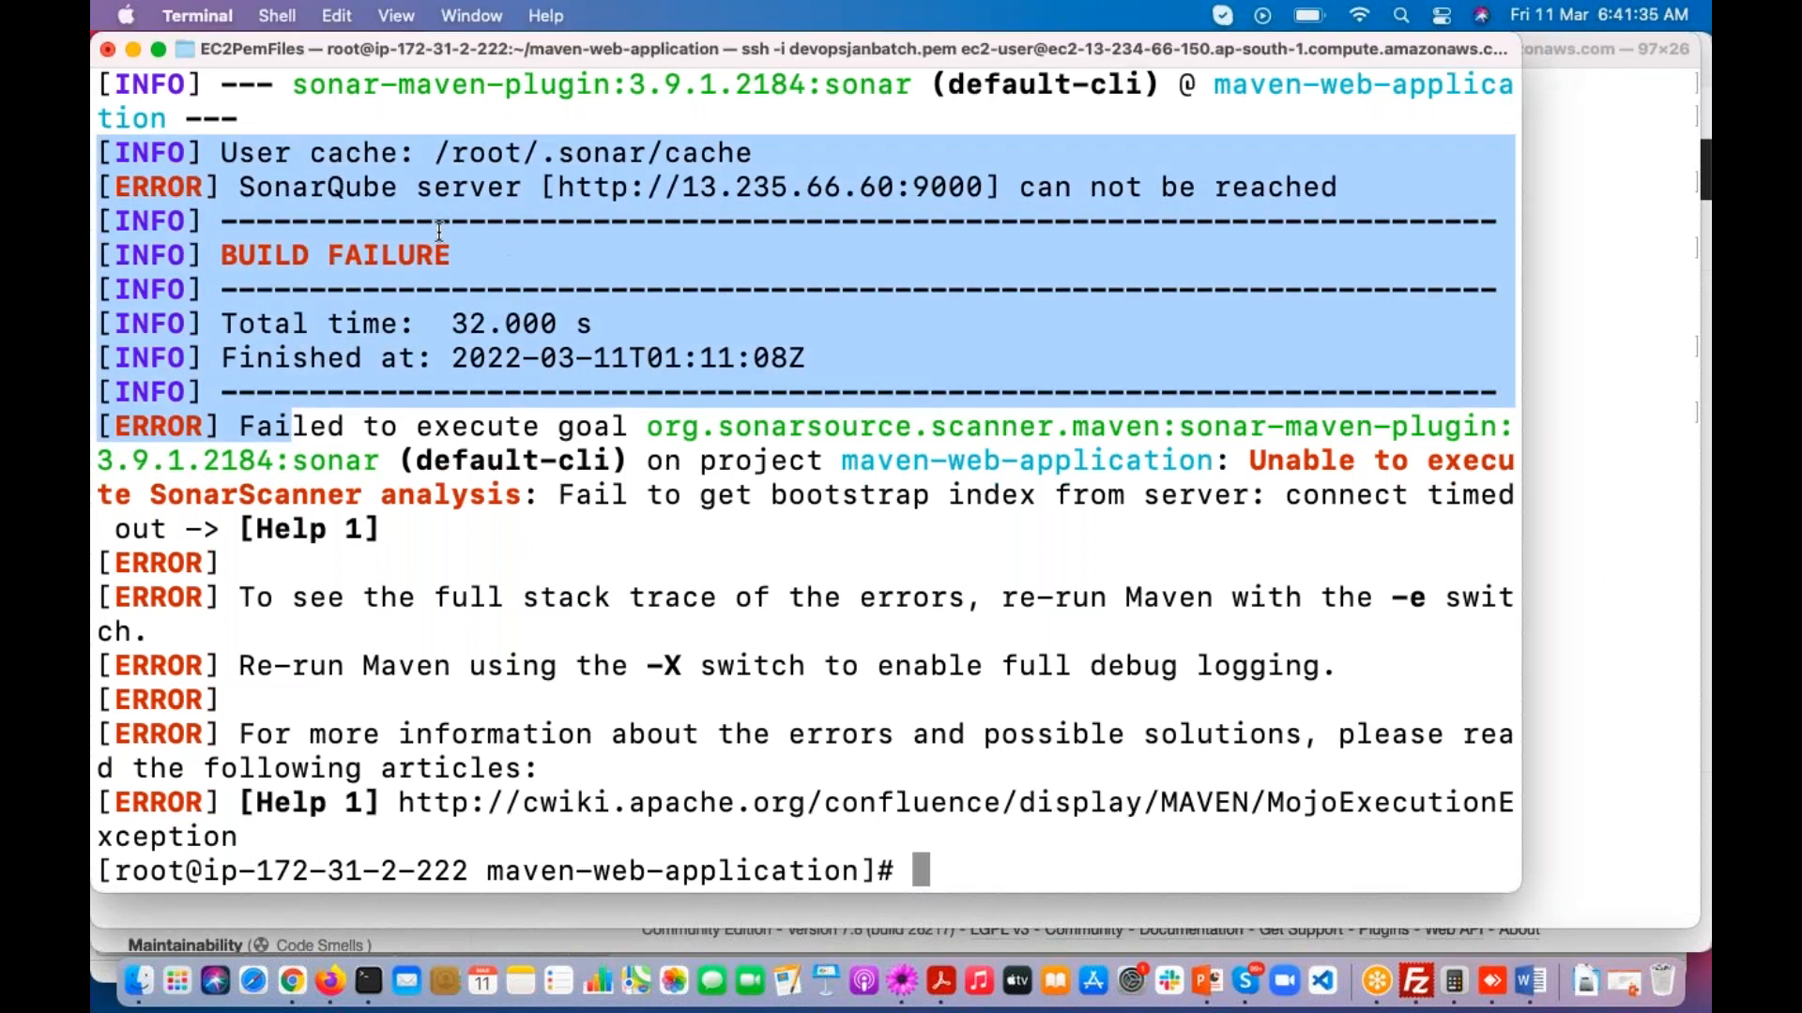
pyautogui.click(416, 203)
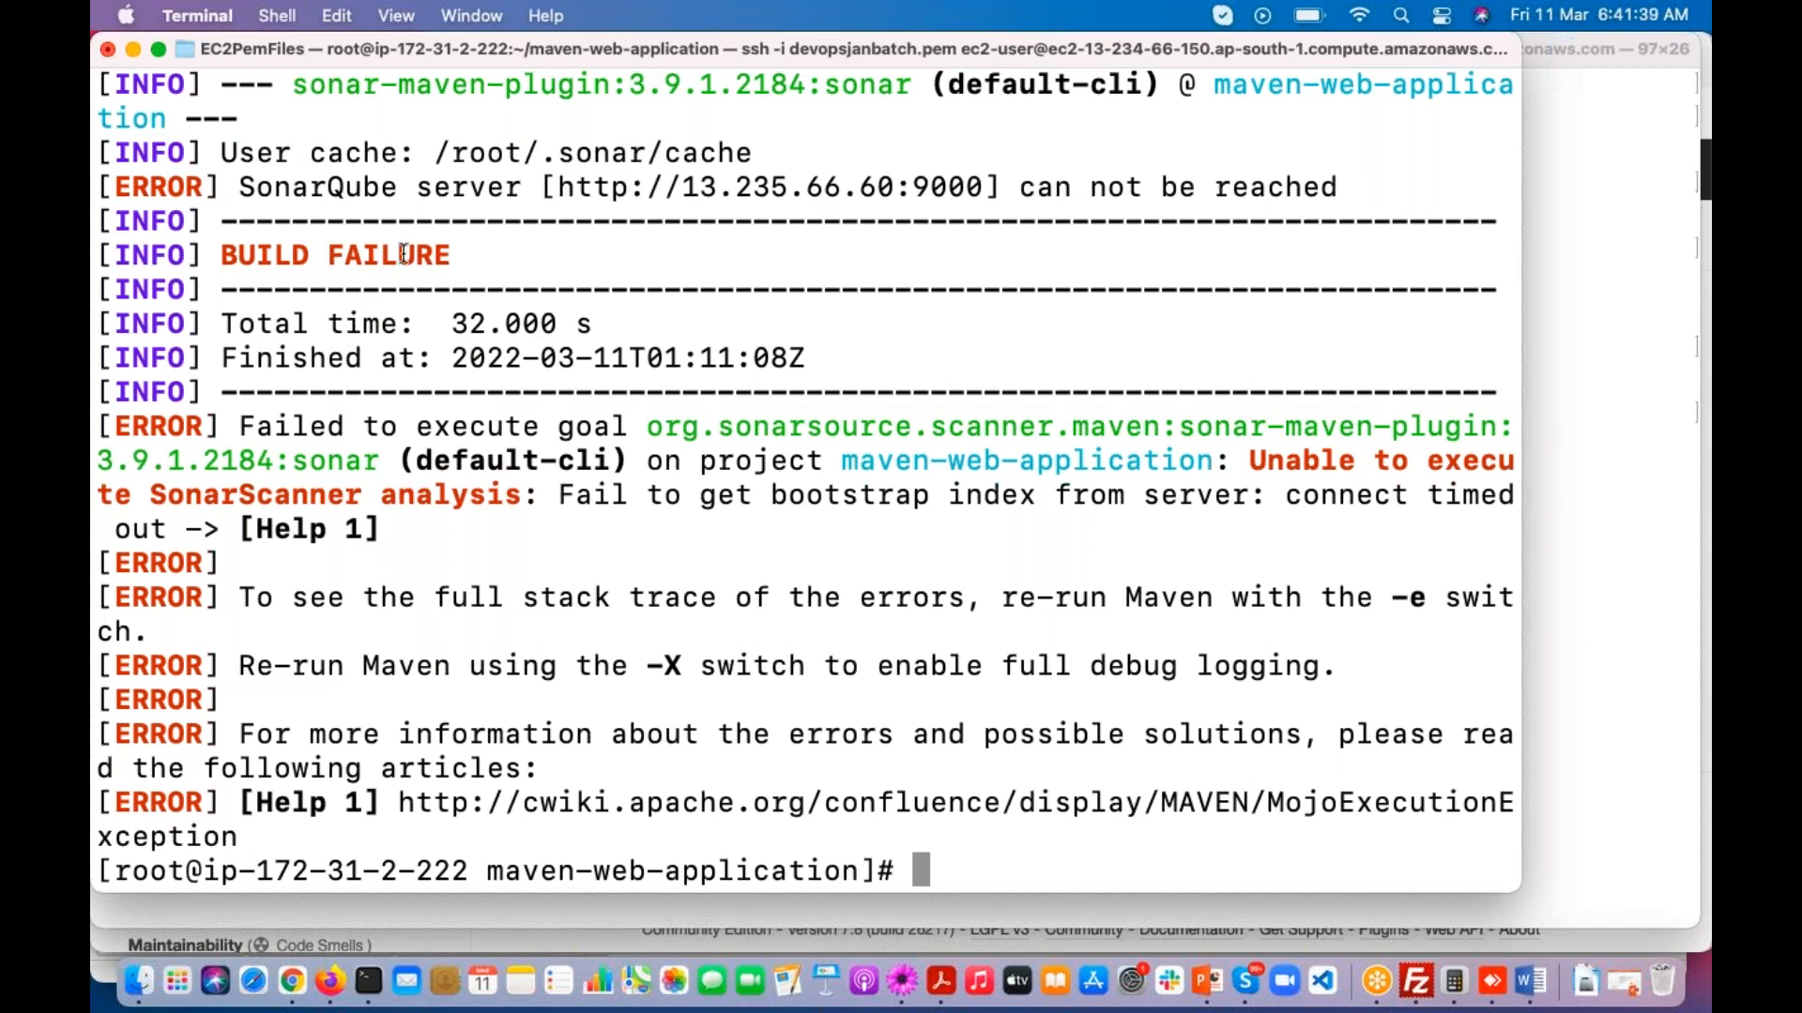
pyautogui.moveTo(555, 187); pyautogui.dragTo(984, 186)
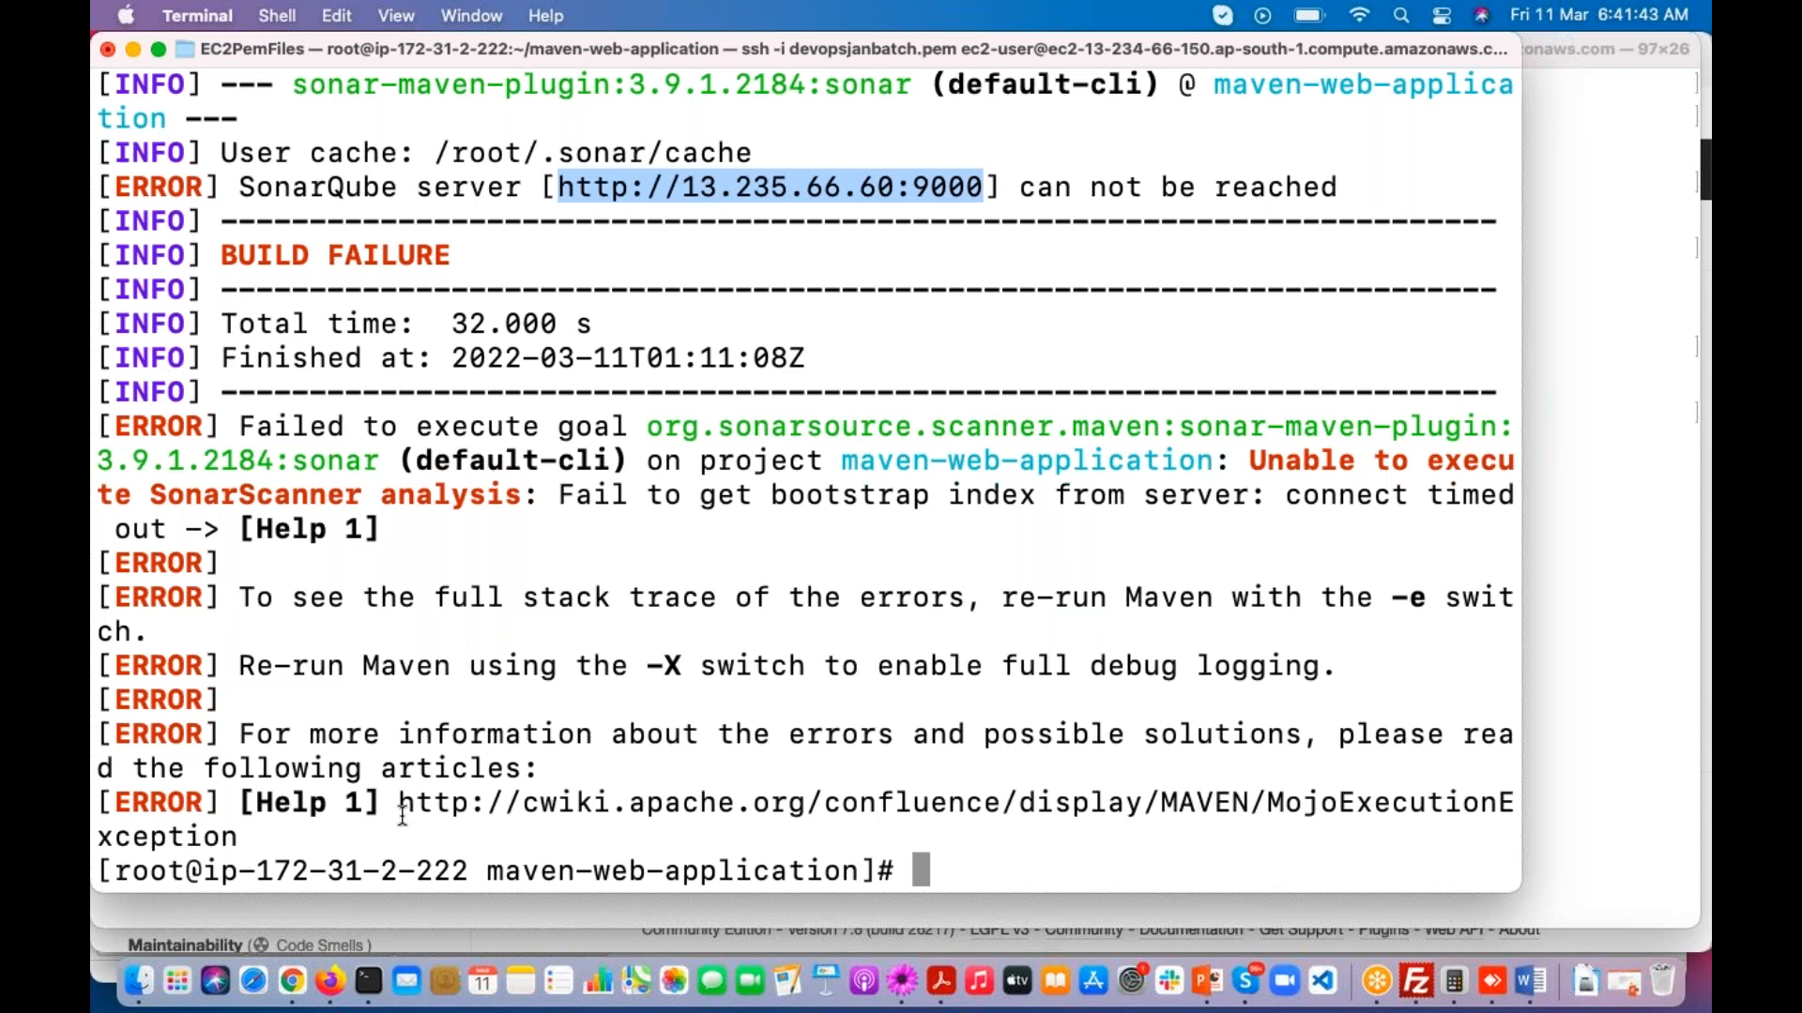
pyautogui.click(329, 981)
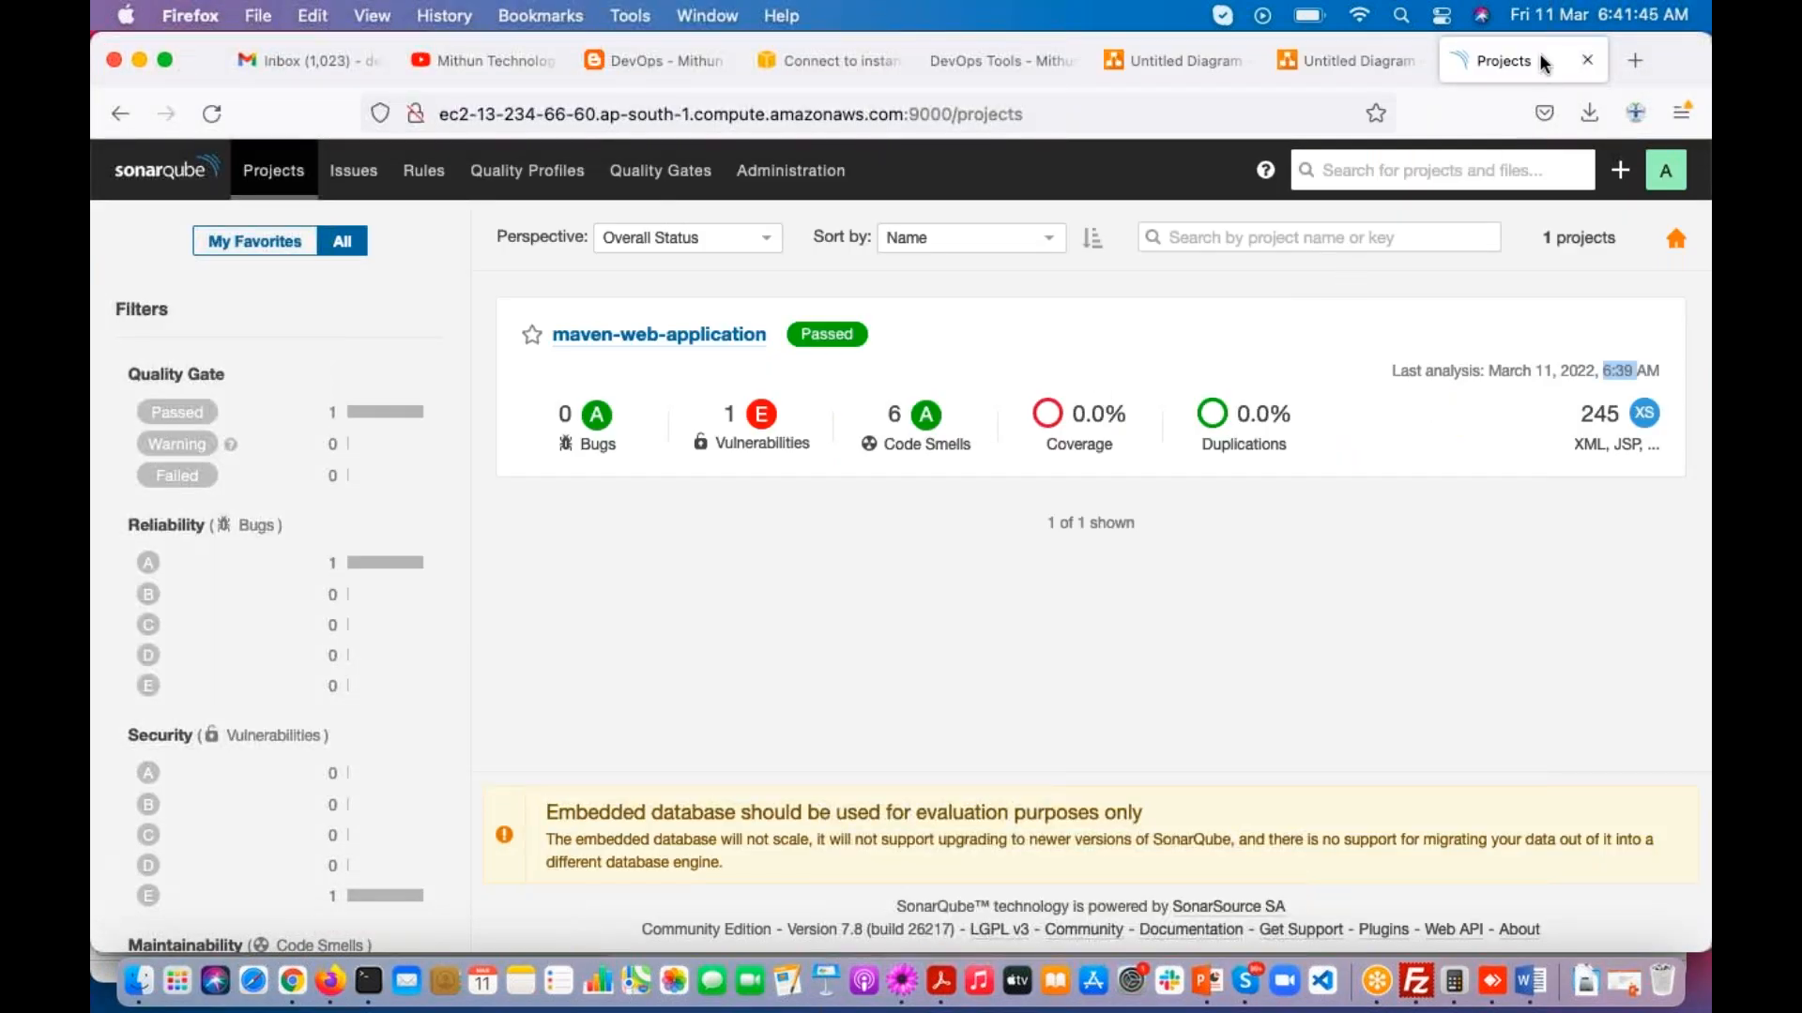
pyautogui.press('super+t')
pyautogui.write('13.235.66.60:9000')
pyautogui.press('Return')
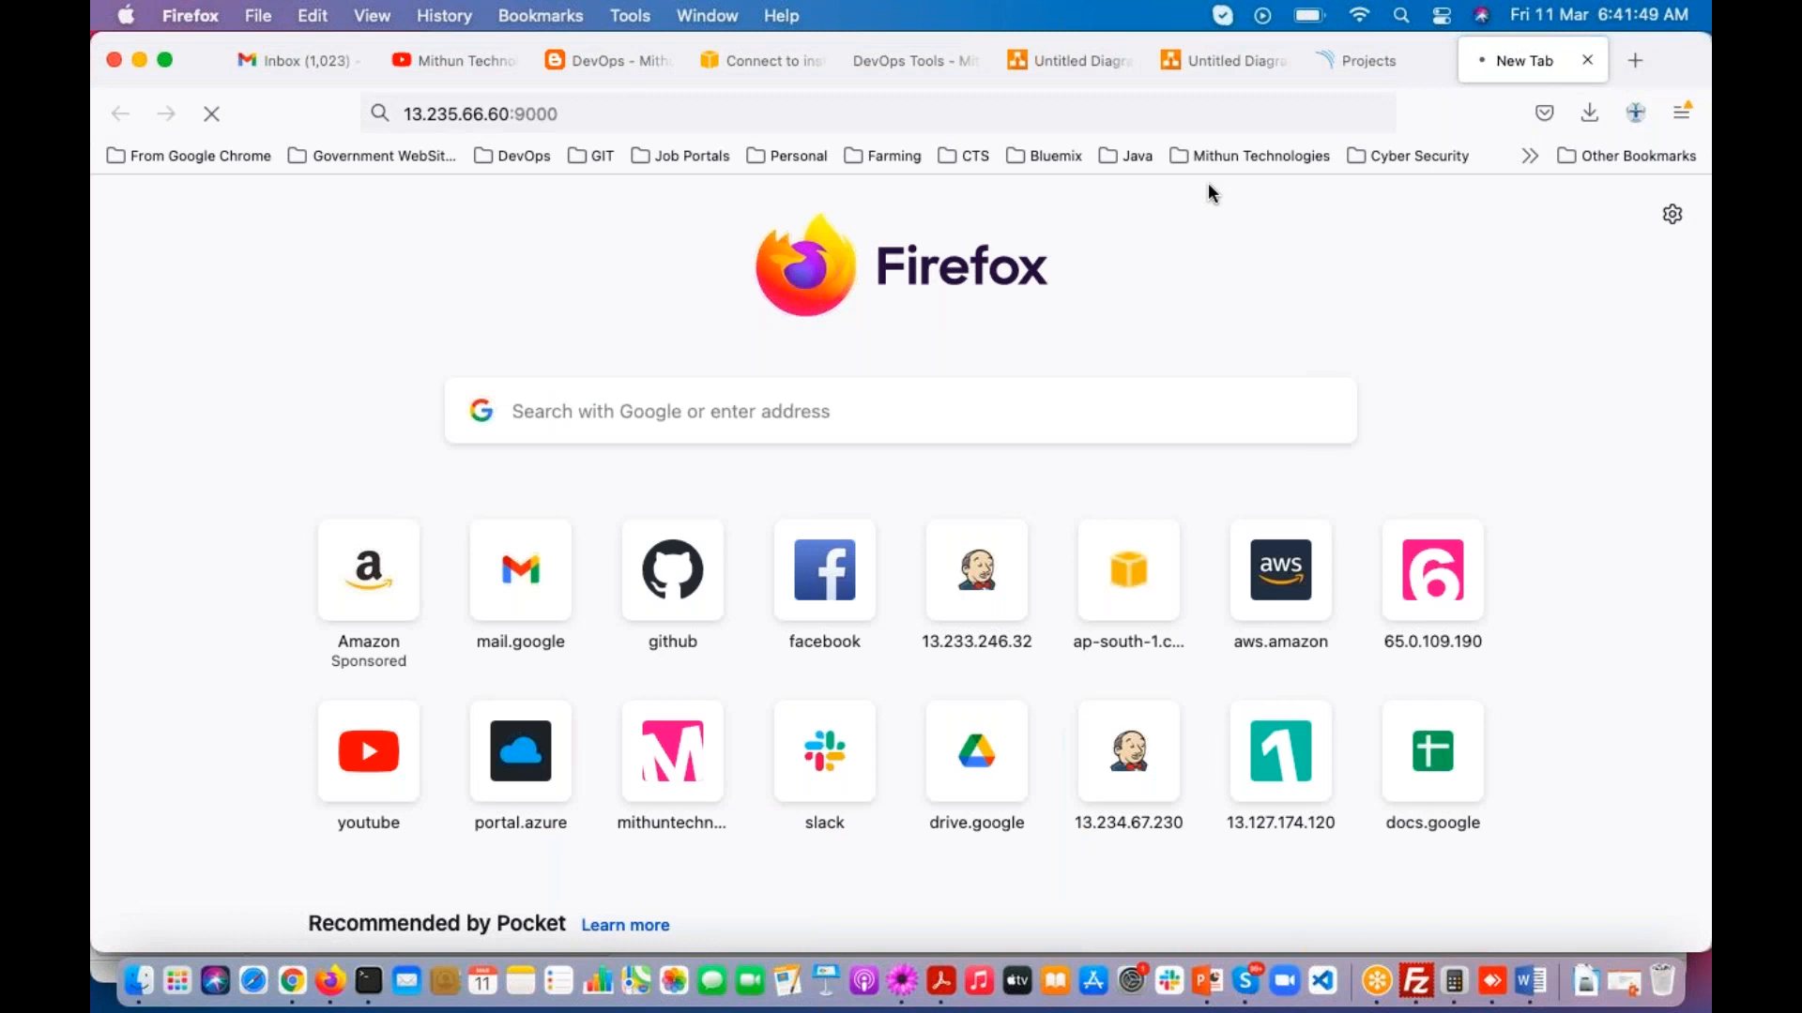
pyautogui.click(1587, 260)
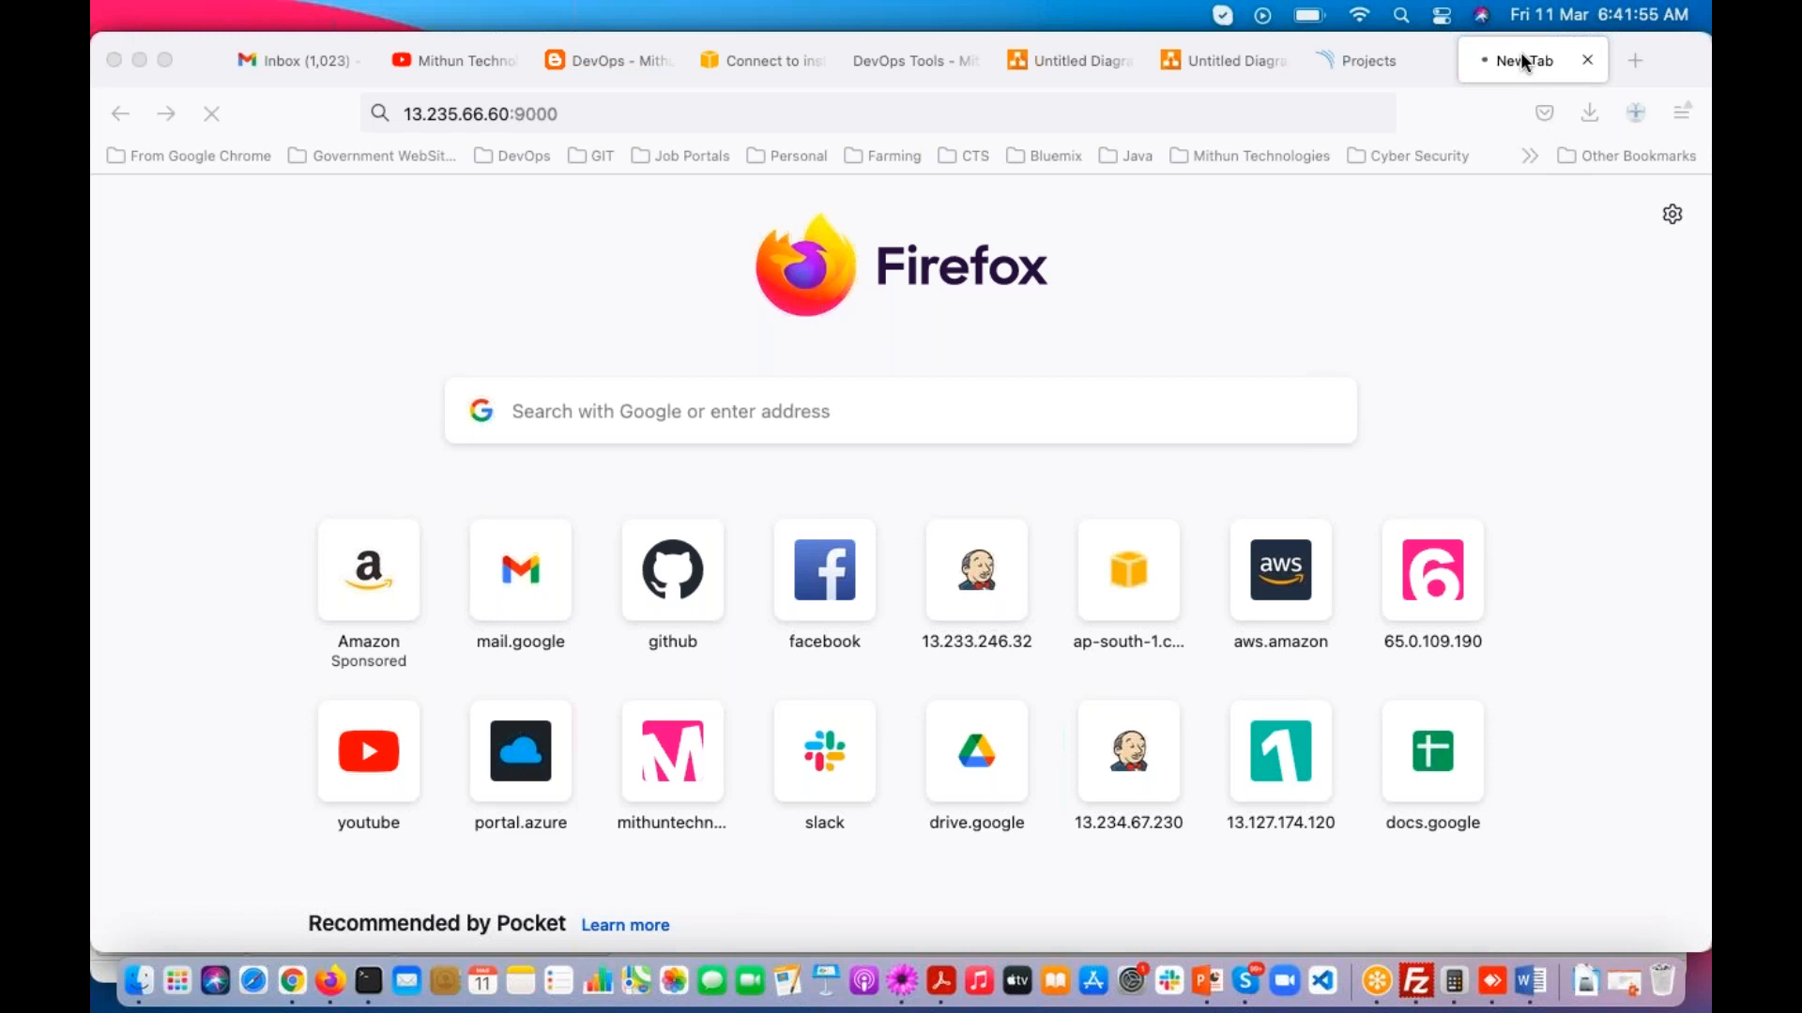
# Step: Return to Terminal and review the server address in the Maven error line
pyautogui.click(368, 980)
pyautogui.moveTo(240, 186); pyautogui.dragTo(984, 185)
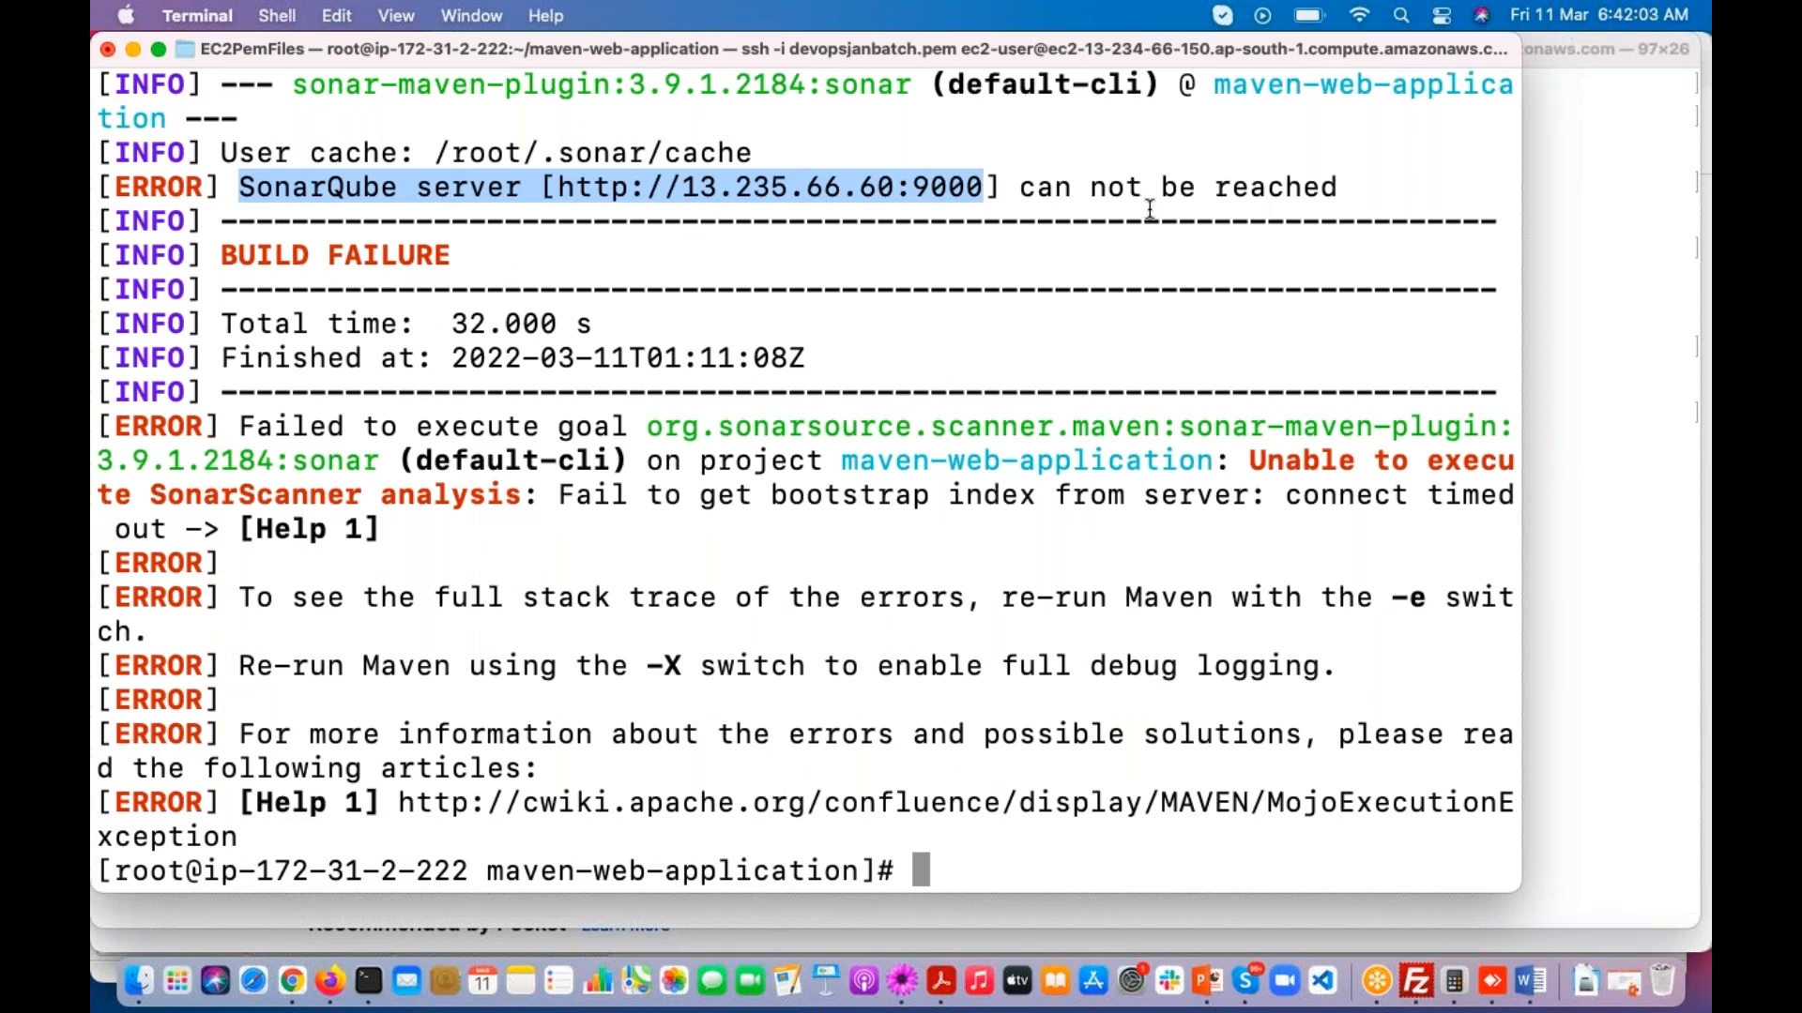
# Step: Reopen pom.xml of the maven-web-application project in the vi editor
pyautogui.click(1020, 187)
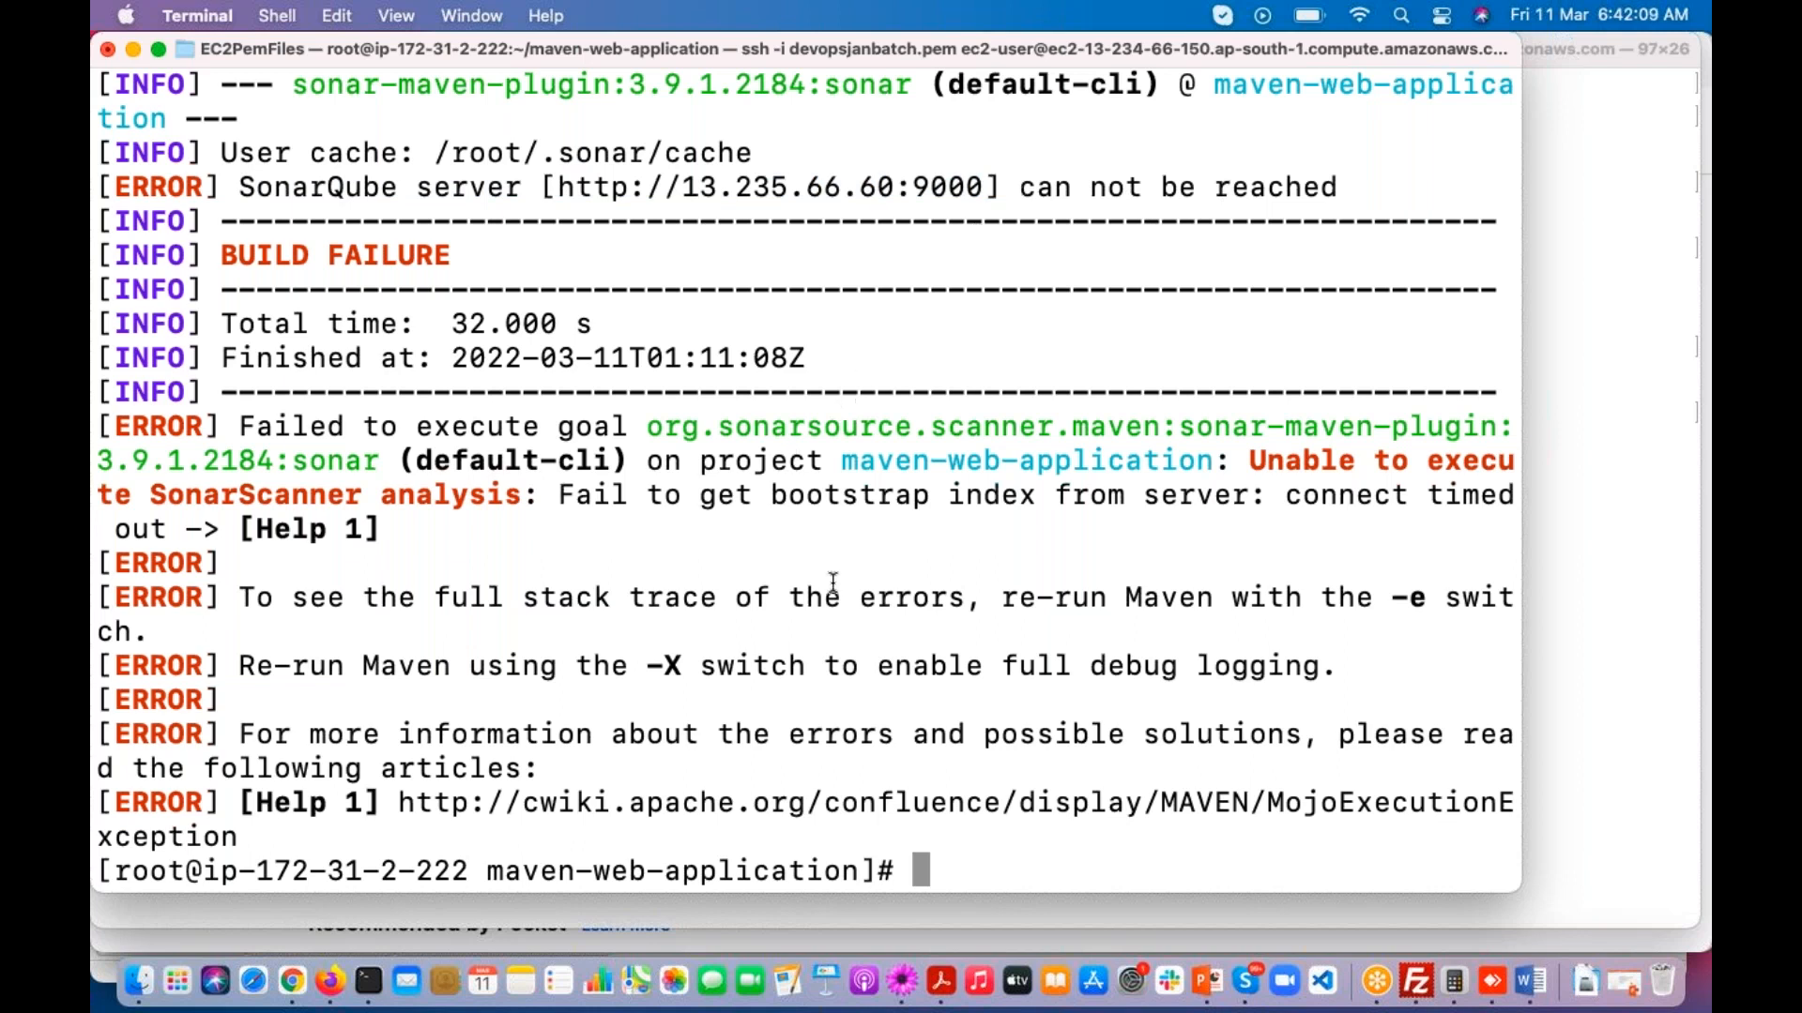
pyautogui.press('Up')
pyautogui.press('Up')
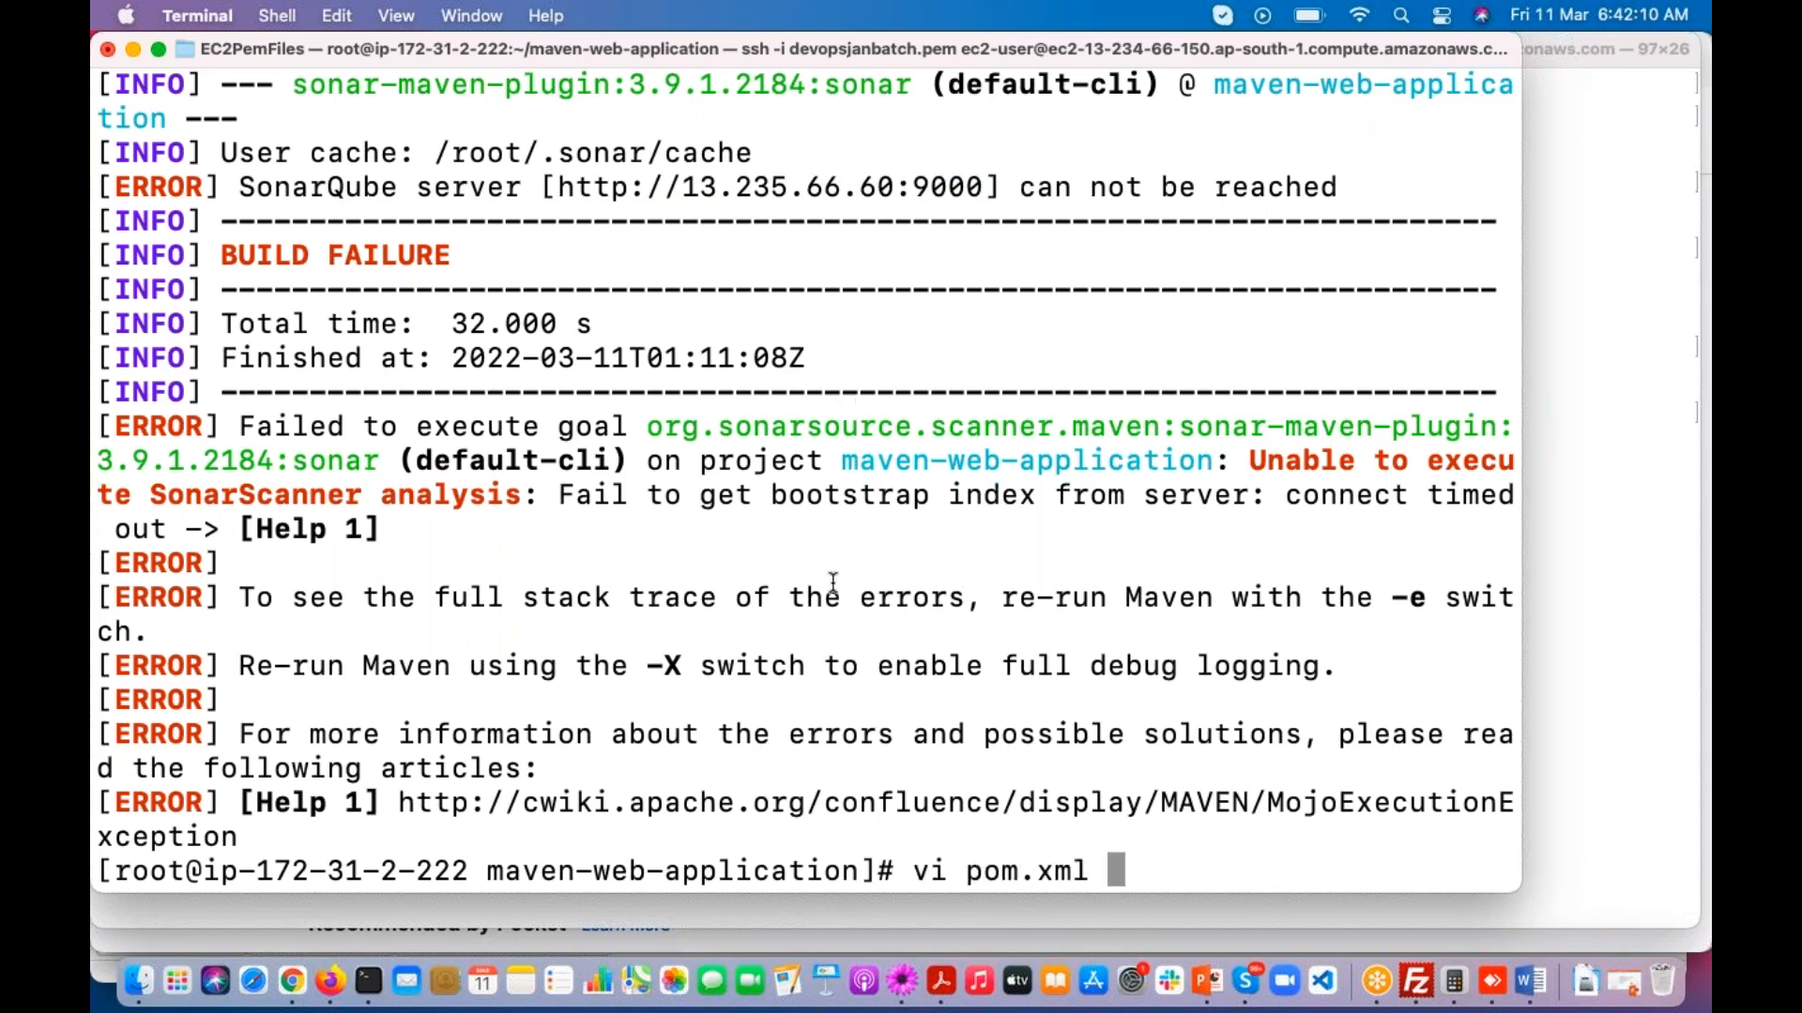
pyautogui.press('Return')
pyautogui.press('Down')
pyautogui.press('Down')
pyautogui.press('Down')
pyautogui.press('Down')
pyautogui.press('Down')
pyautogui.press('Down')
pyautogui.press('Down')
pyautogui.press('Down')
pyautogui.press('Down')
pyautogui.press('Down')
pyautogui.press('Down')
pyautogui.press('Down')
pyautogui.press('Down')
pyautogui.press('Down')
pyautogui.press('Down')
pyautogui.press('Down')
pyautogui.press('Down')
pyautogui.press('Down')
pyautogui.press('Down')
pyautogui.press('Down')
pyautogui.press('Down')
pyautogui.press('Down')
pyautogui.press('Down')
pyautogui.press('Down')
pyautogui.press('Down')
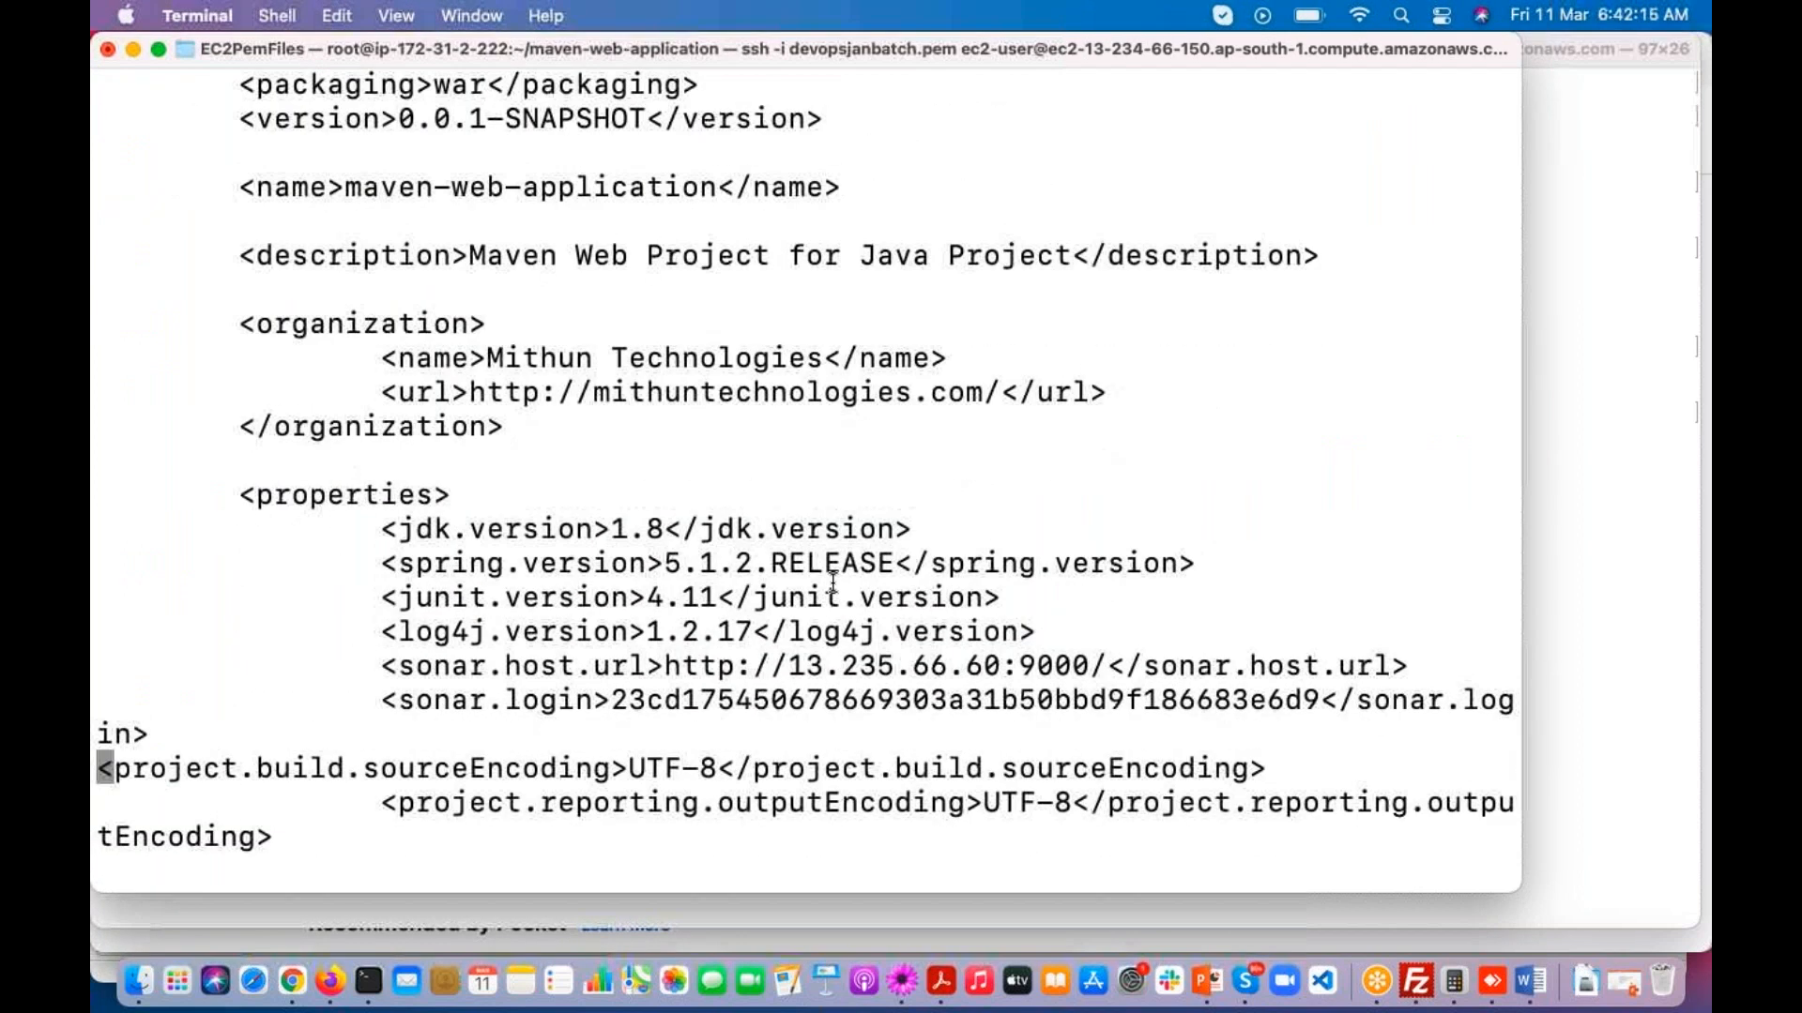
pyautogui.press('Up')
pyautogui.press('Up')
pyautogui.press('Right')
pyautogui.press('Right')
pyautogui.press('Right')
pyautogui.press('Right')
pyautogui.press('Right')
pyautogui.press('Right')
pyautogui.press('Right')
pyautogui.press('Right')
pyautogui.press('Right')
pyautogui.press('Right')
pyautogui.press('Right')
pyautogui.press('Right')
pyautogui.press('Right')
pyautogui.press('Right')
pyautogui.press('Right')
pyautogui.press('Right')
pyautogui.press('Right')
pyautogui.press('Right')
pyautogui.press('Right')
pyautogui.press('Right')
pyautogui.press('Right')
pyautogui.press('Right')
pyautogui.press('Right')
pyautogui.press('Right')
pyautogui.press('Right')
pyautogui.press('Right')
pyautogui.press('Right')
pyautogui.press('Right')
pyautogui.press('Right')
pyautogui.press('i')
pyautogui.press('Right')
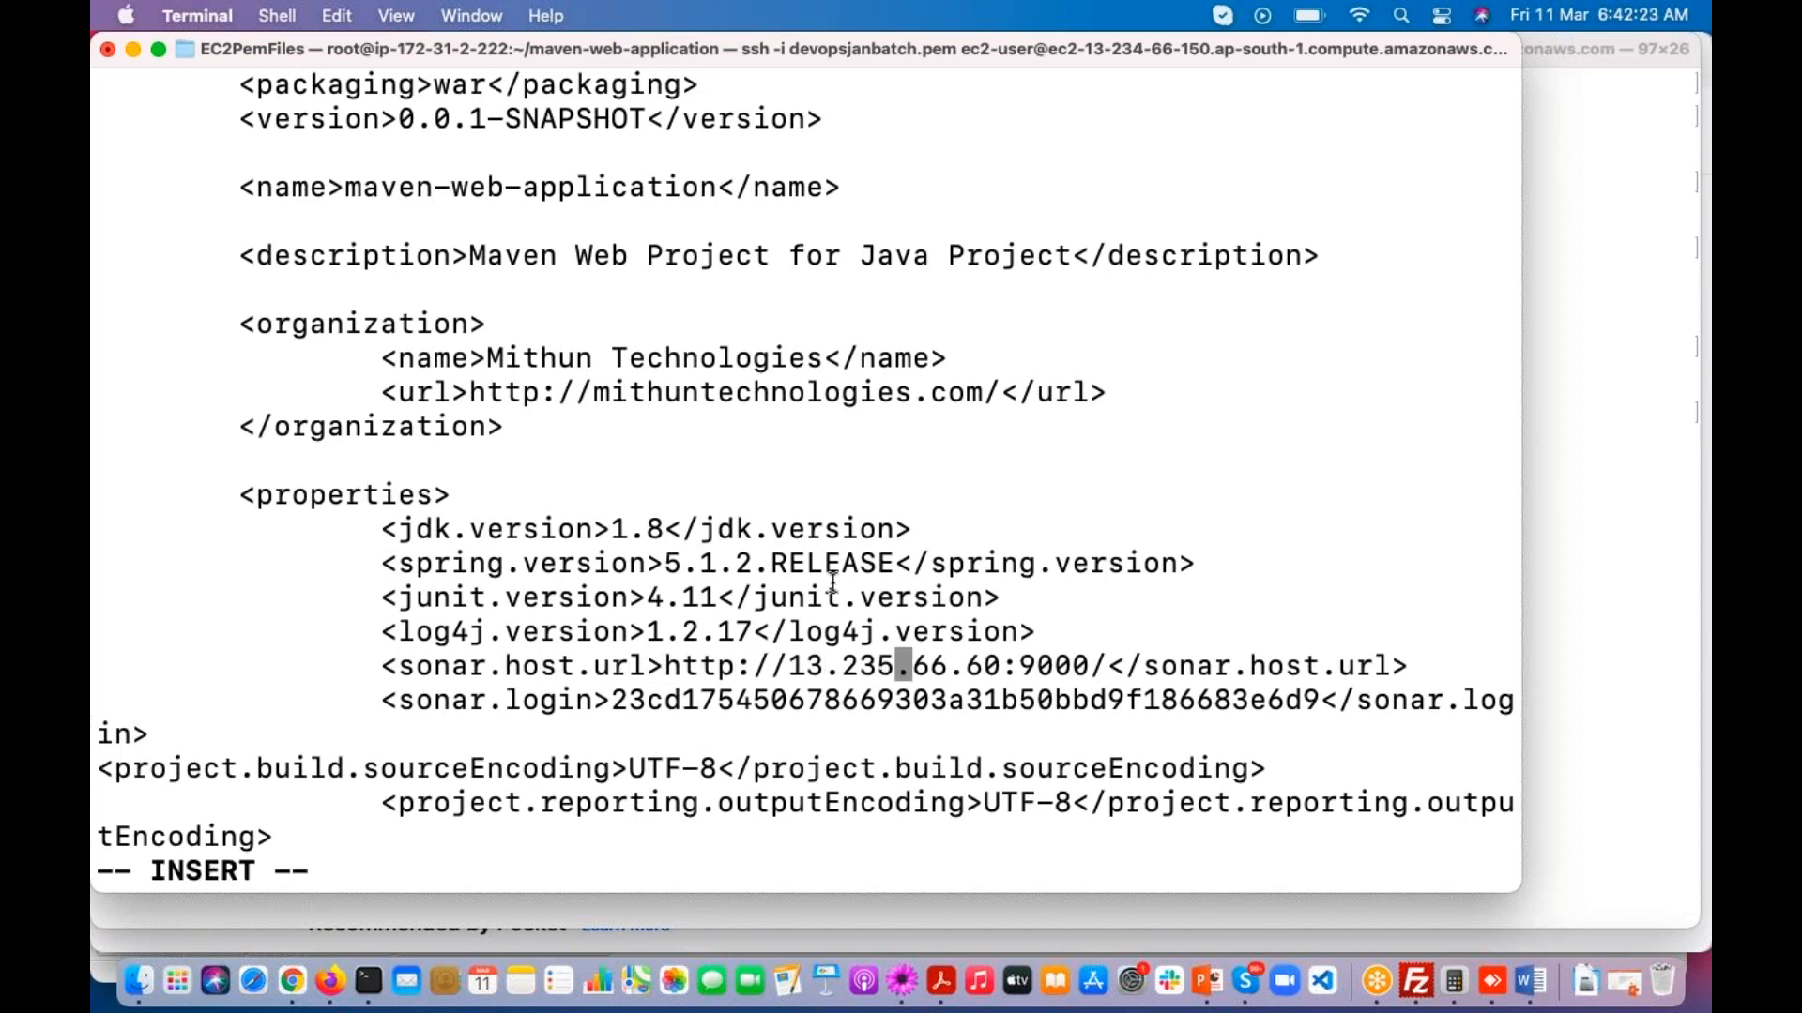
pyautogui.press('BackSpace')
pyautogui.write('4')
pyautogui.press('Escape')
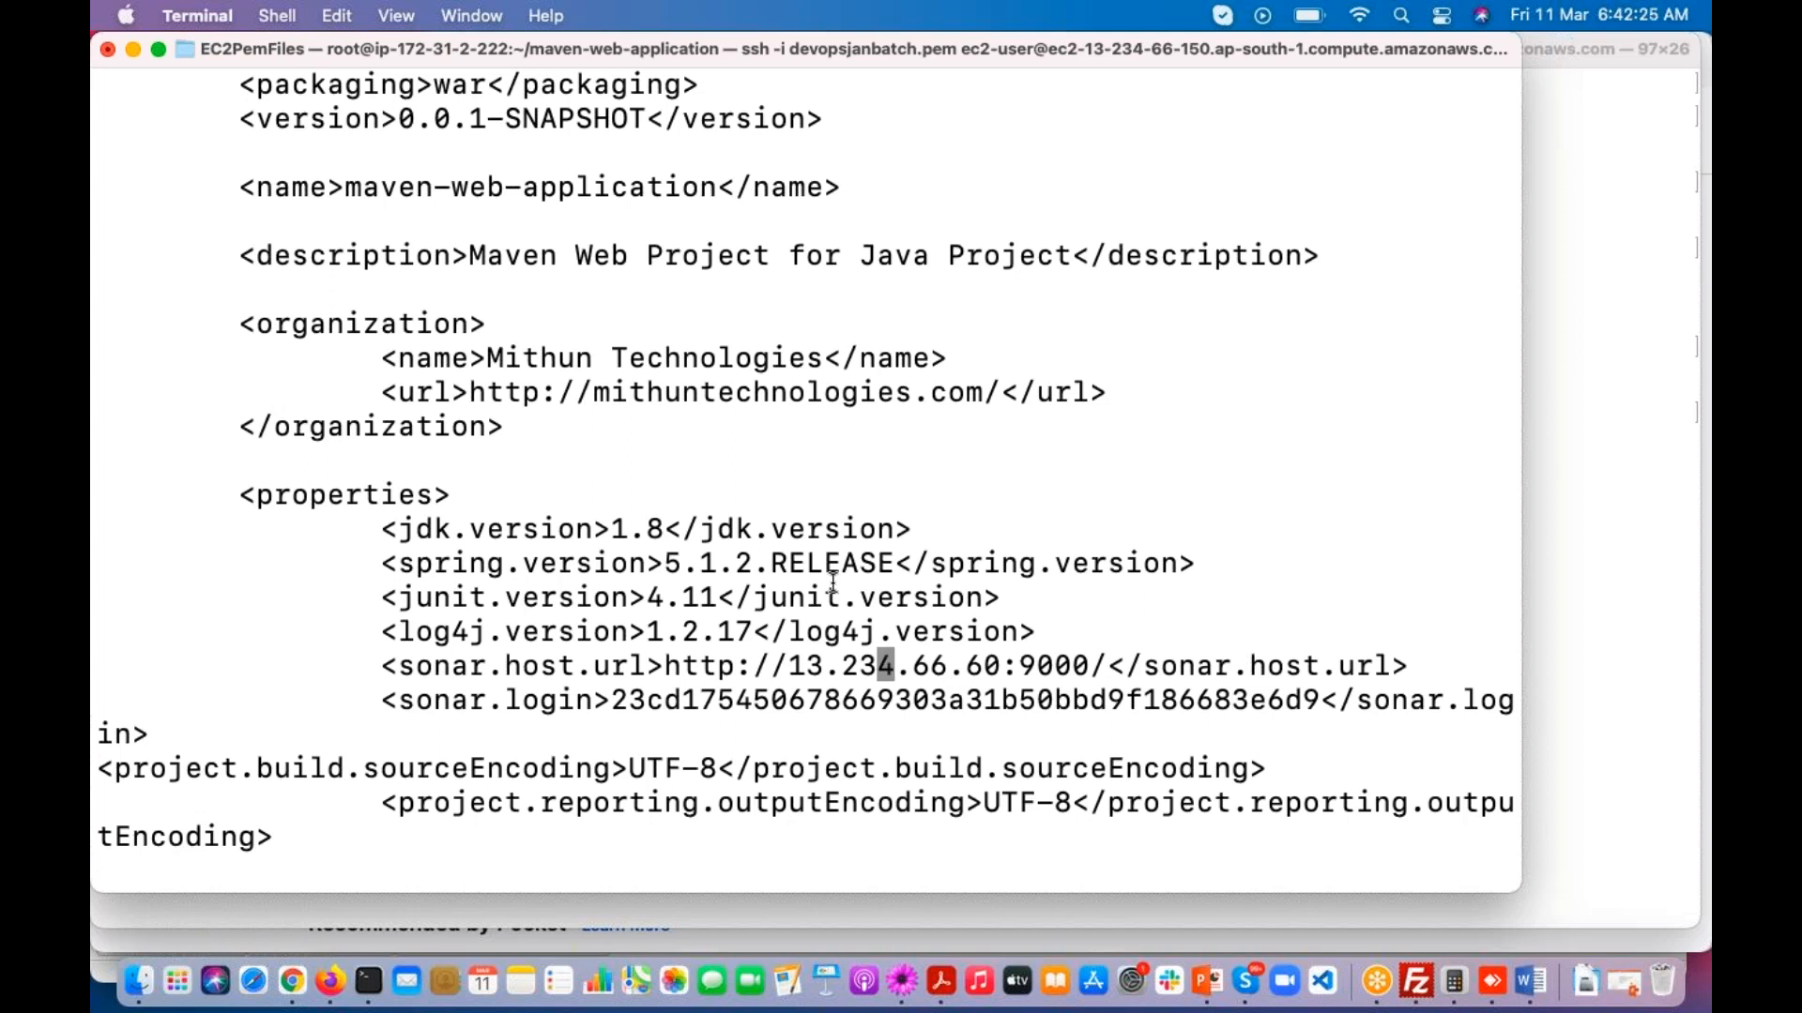
pyautogui.write(':wq')
pyautogui.press('Return')
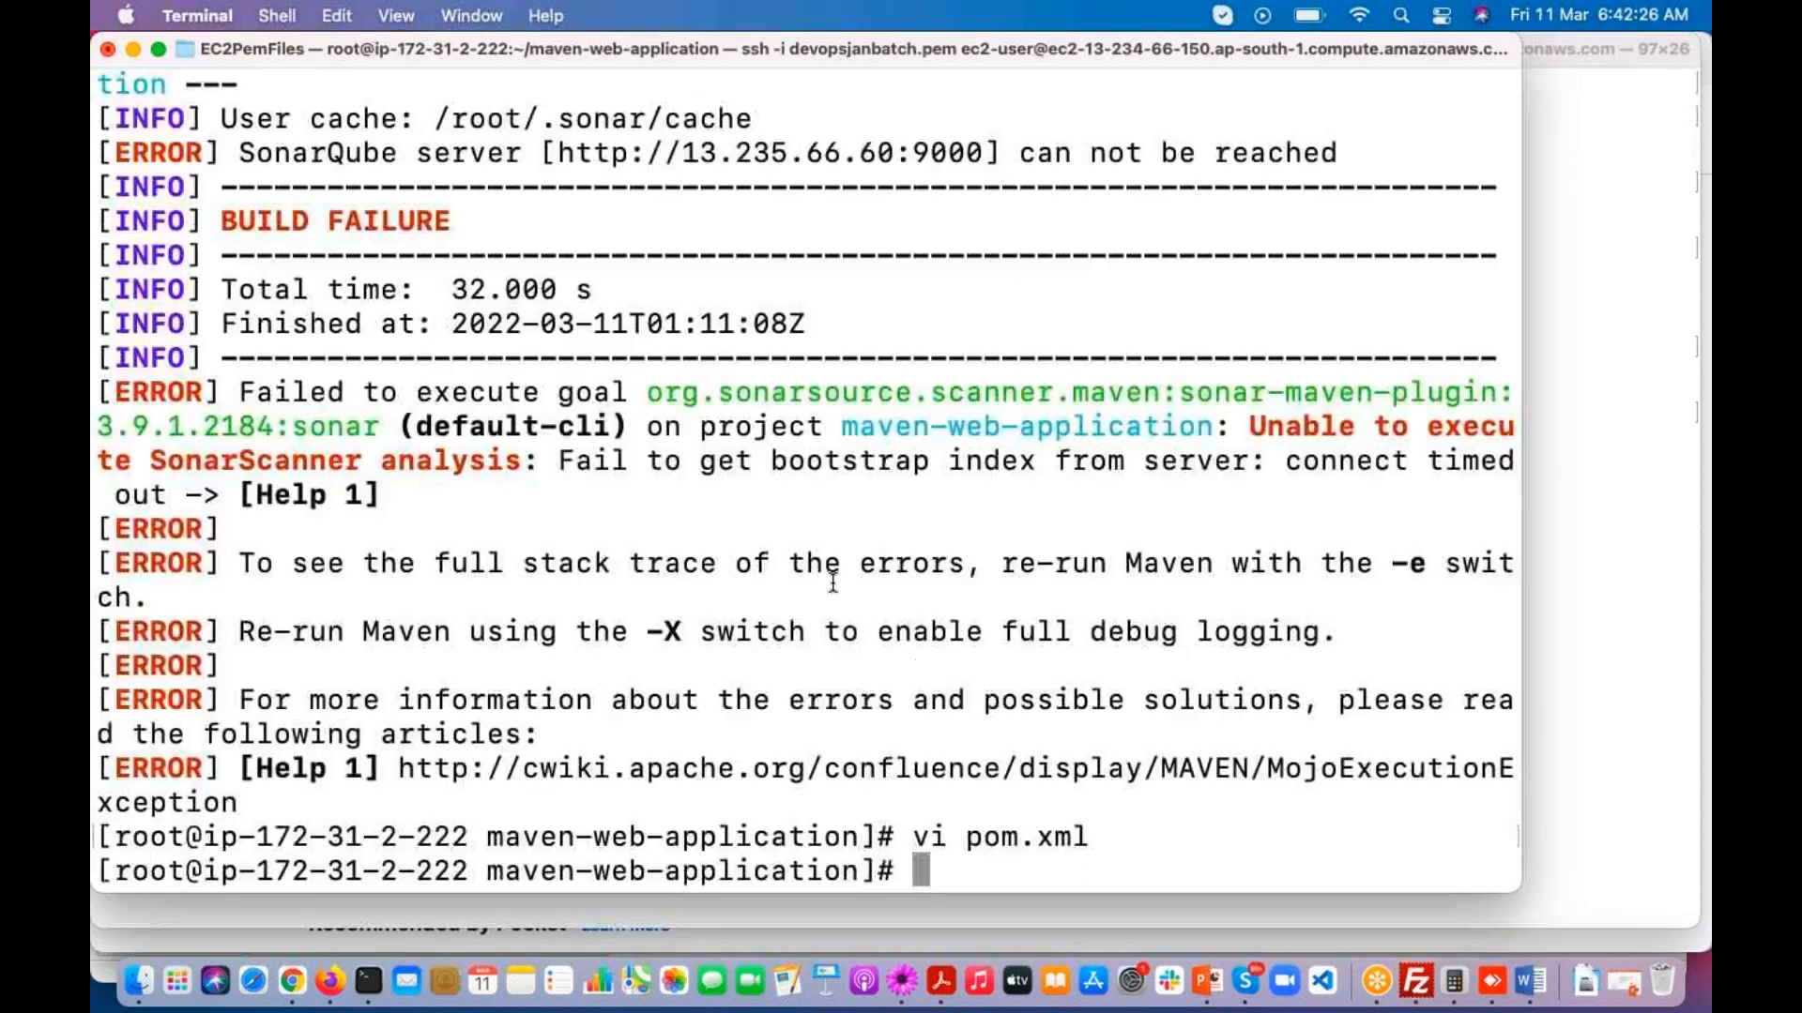
# Step: Rerun mvn sonar:sonar with the corrected SonarQube server address
pyautogui.press('Up')
pyautogui.press('Up')
pyautogui.press('Return')
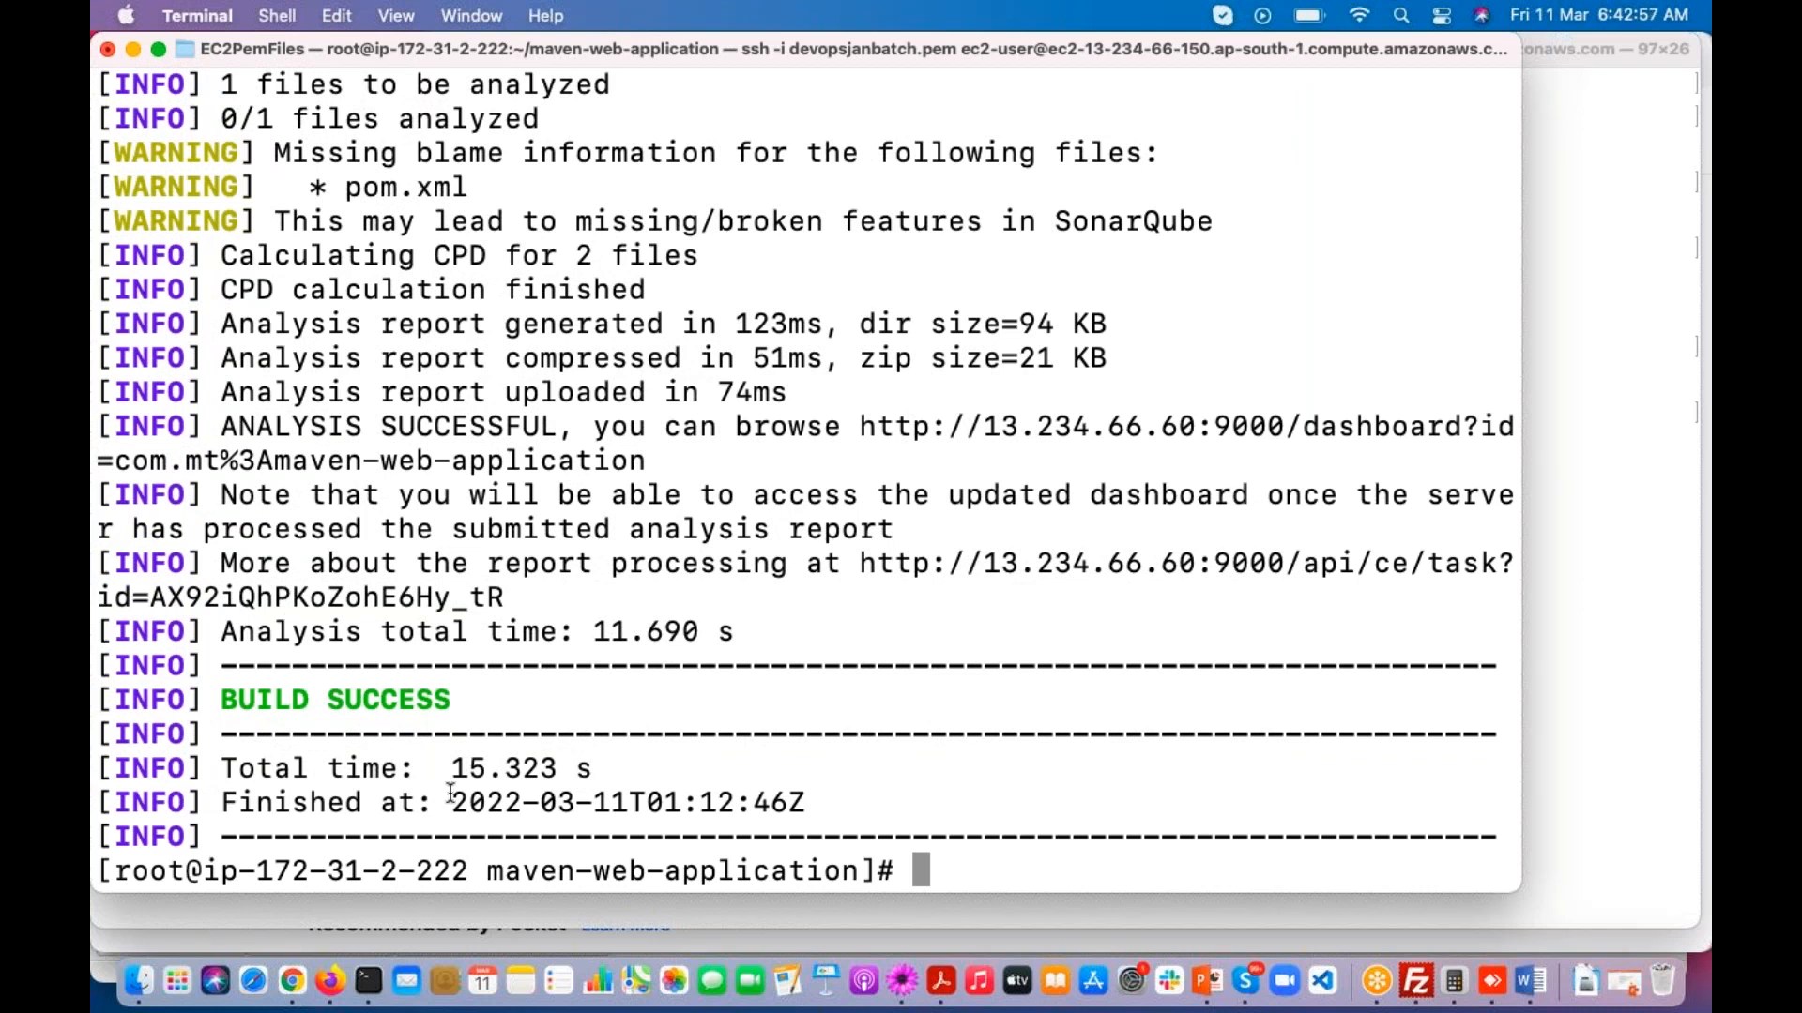
# Step: Switch to Firefox, reload the SonarQube Projects page, and close the new tab still loading 13.235.66.60:9000
pyautogui.click(329, 980)
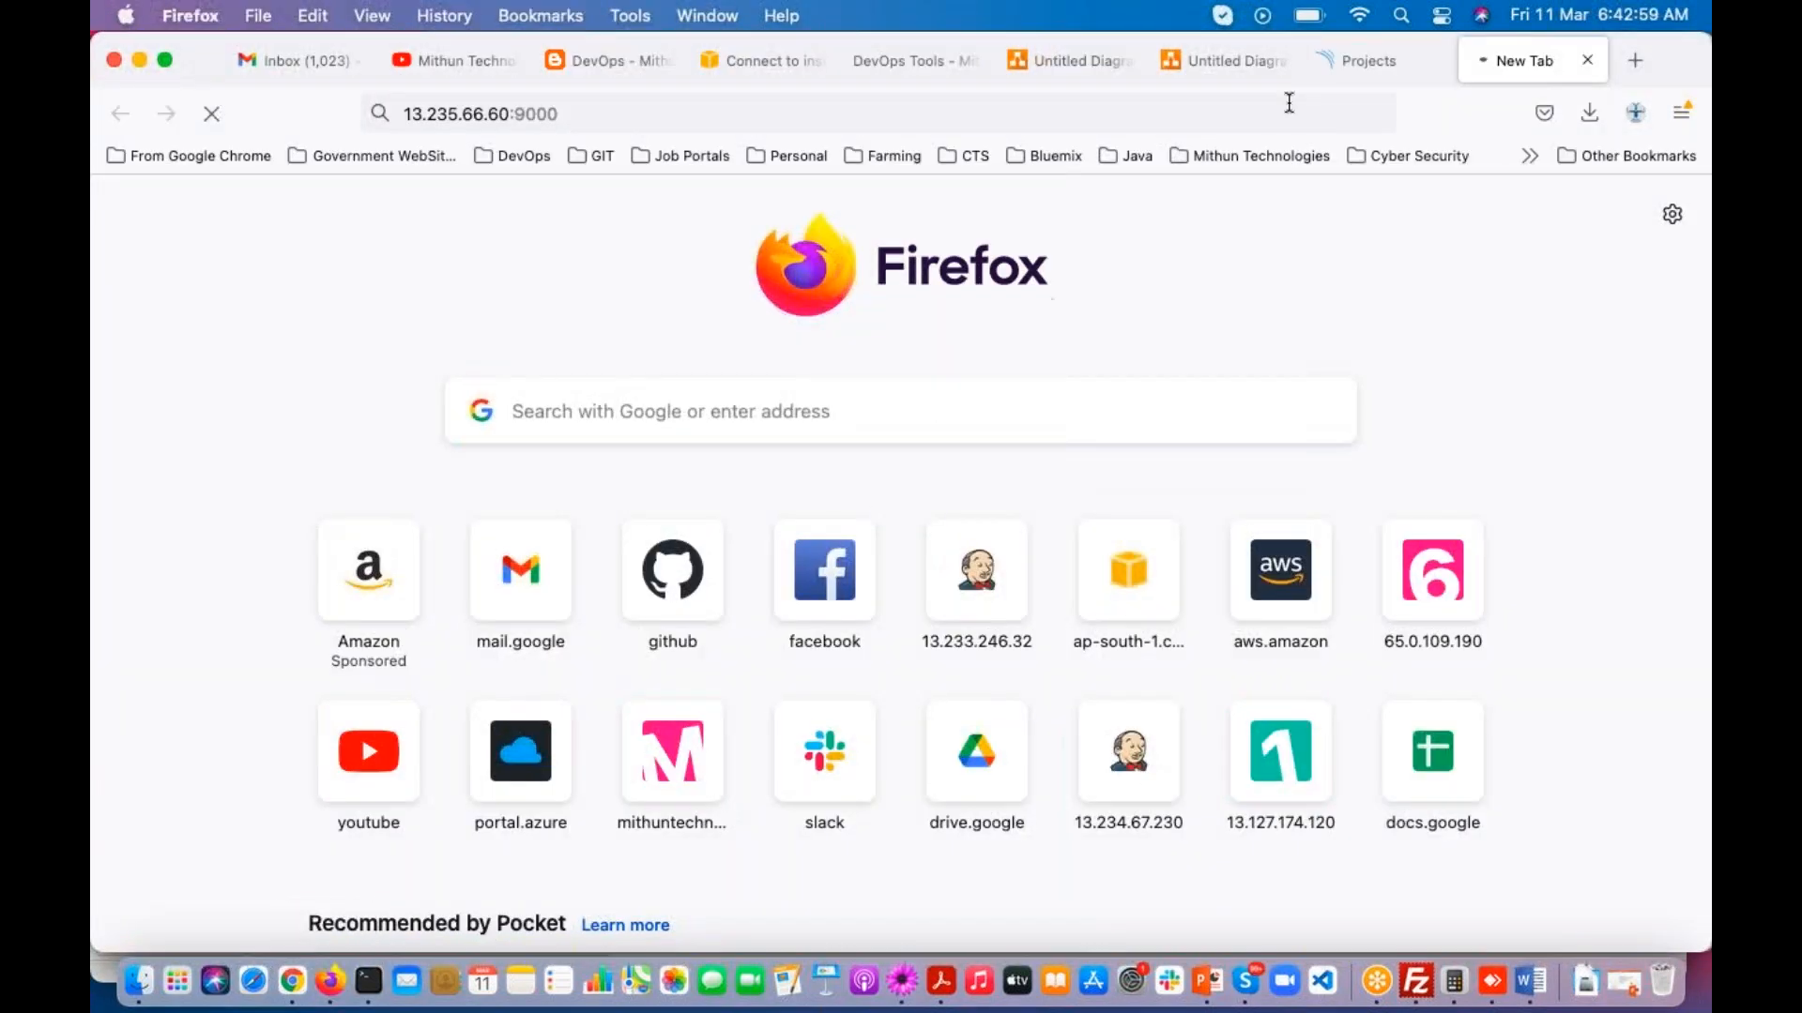
pyautogui.click(1354, 60)
pyautogui.click(212, 114)
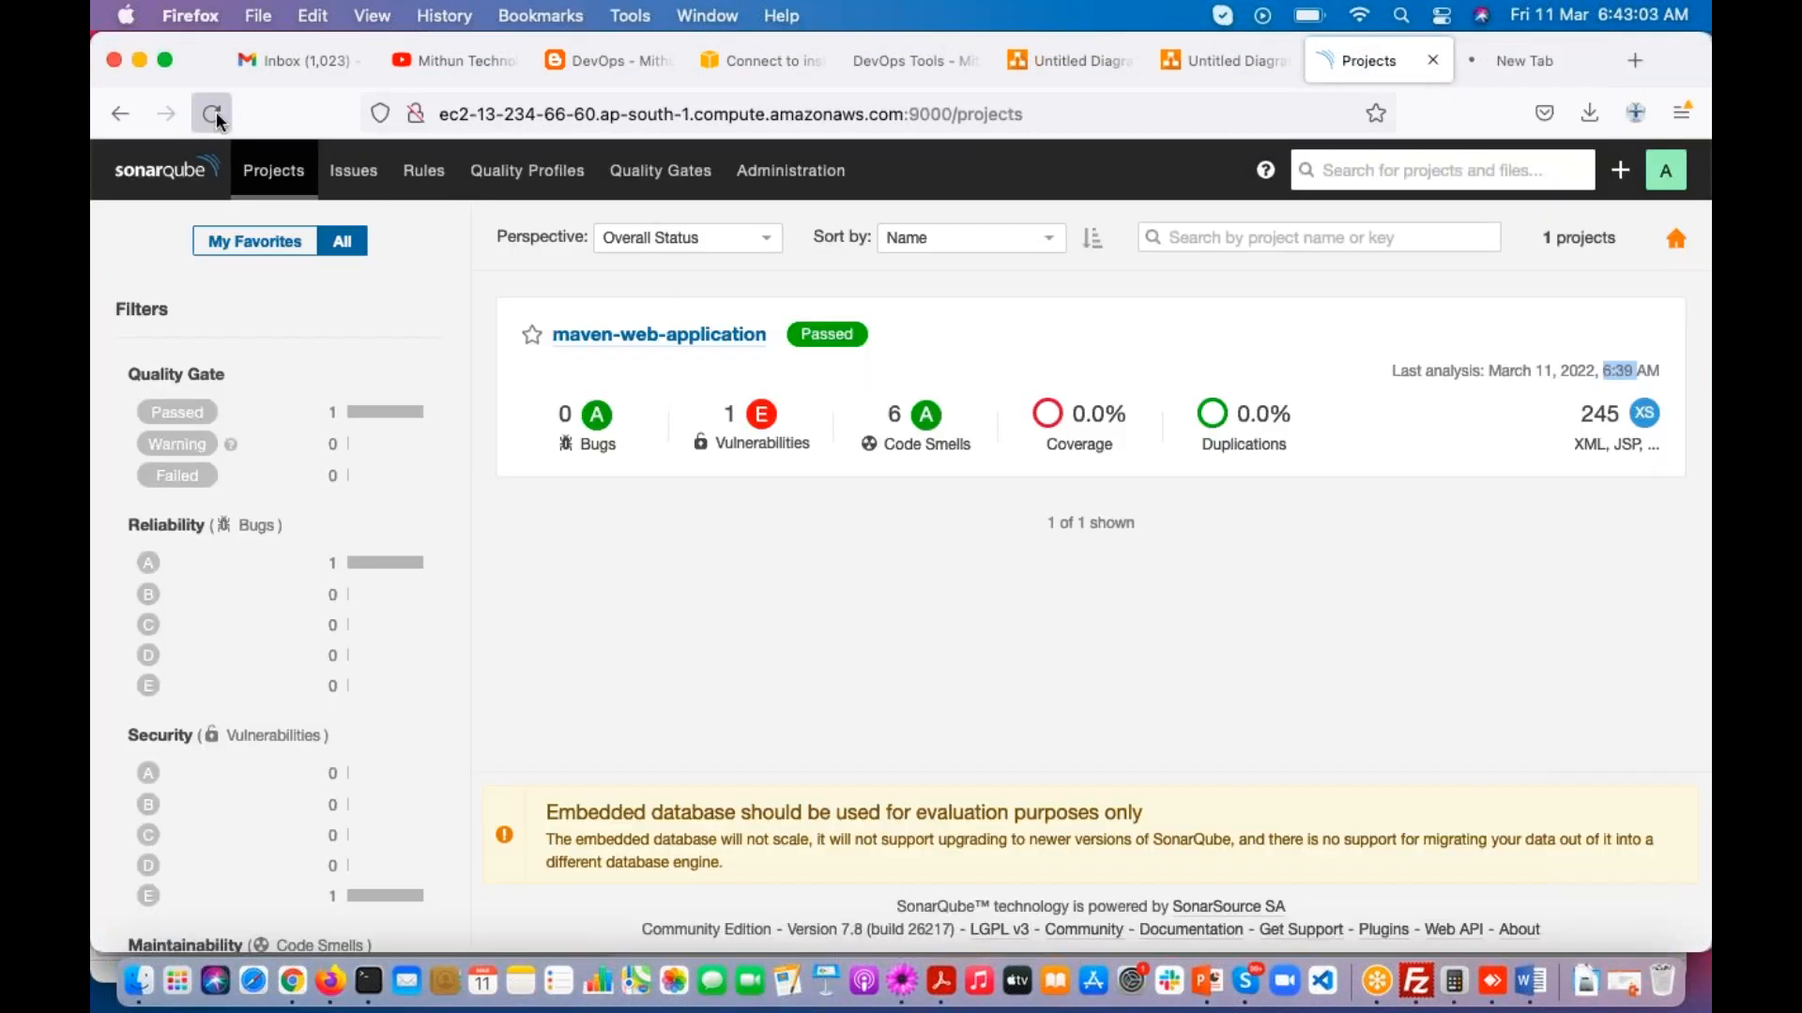
pyautogui.click(1493, 62)
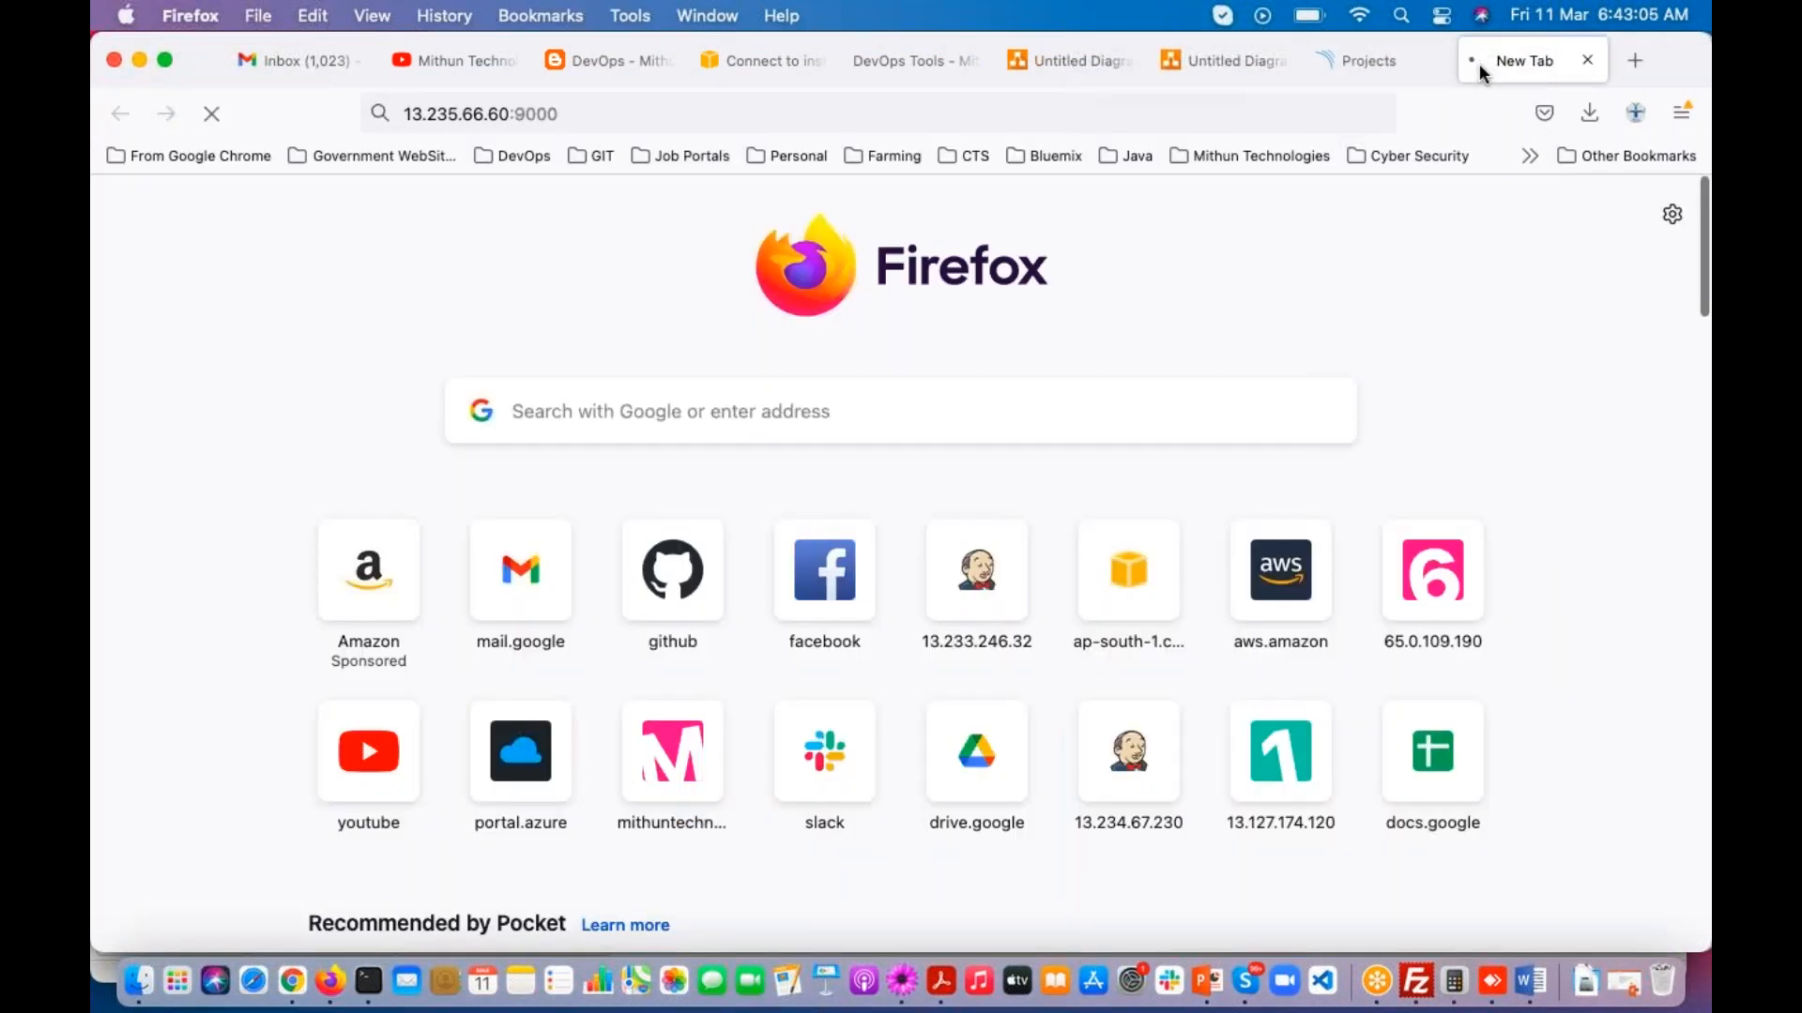
pyautogui.click(1588, 60)
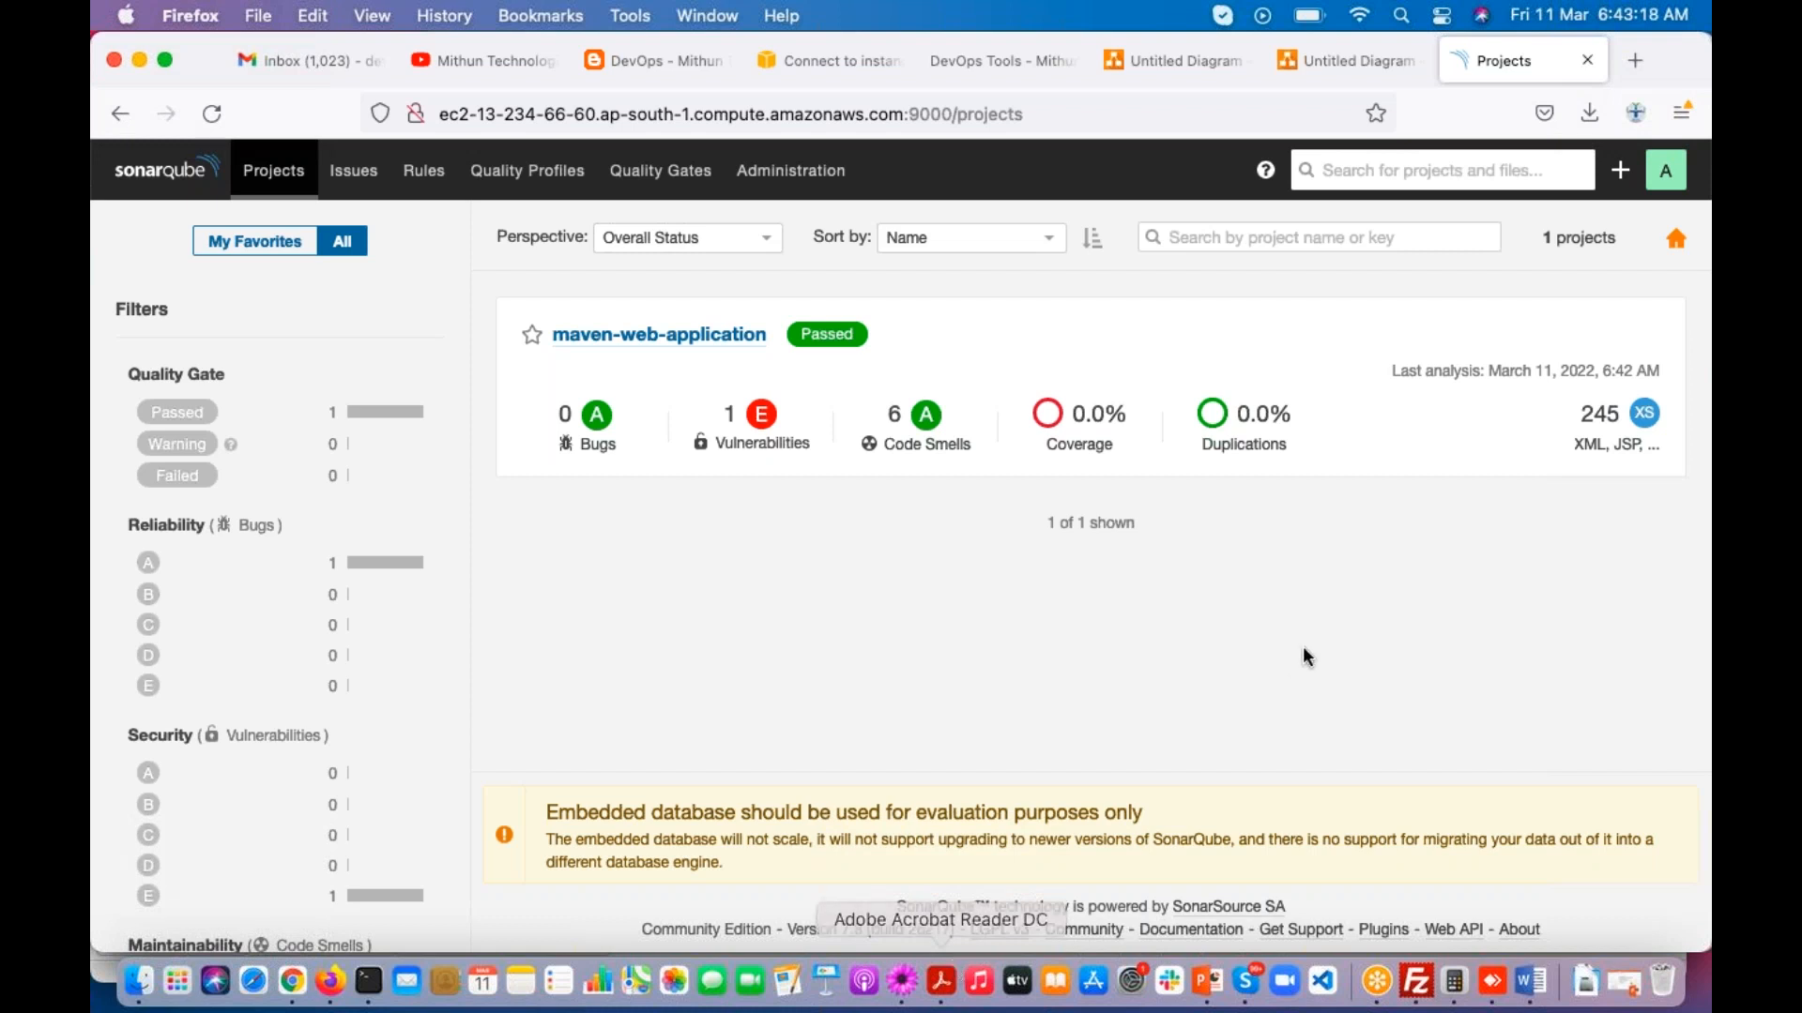
pyautogui.click(1603, 197)
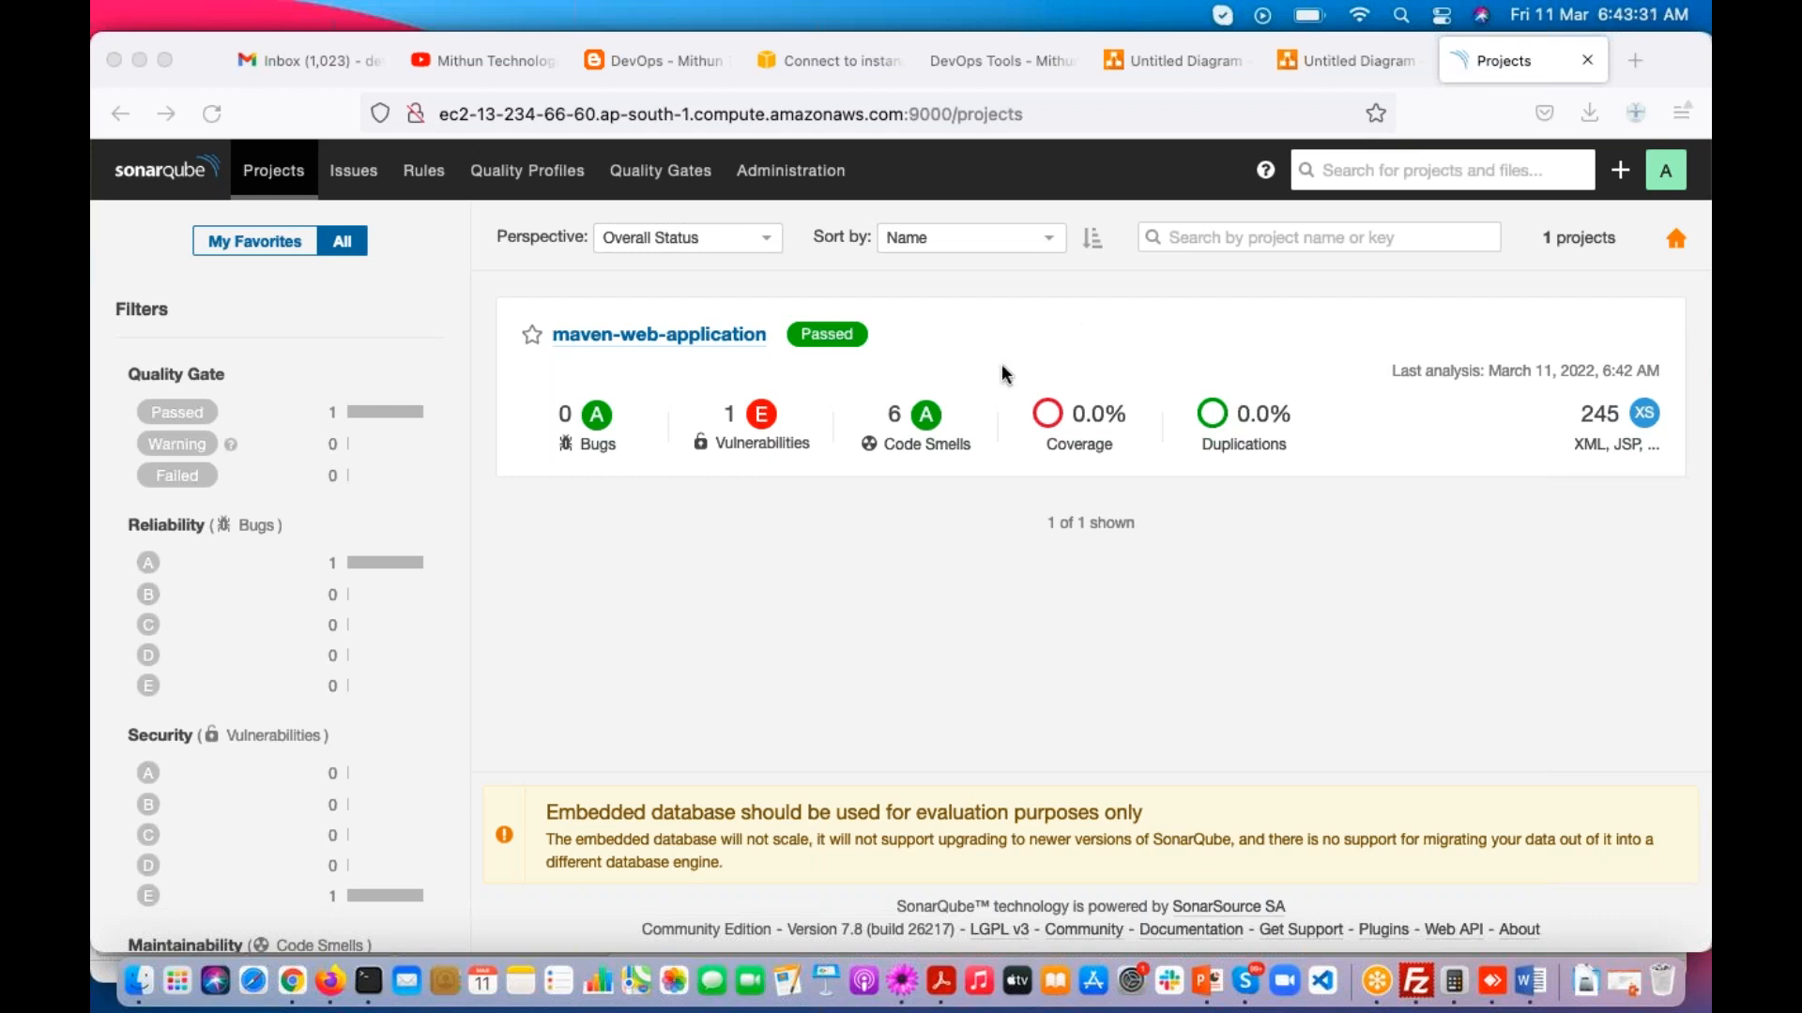
# Step: Switch to TextMate and add the heading "3 Java Projects" underlined with dashes below the sonar.login line of the notes
pyautogui.click(903, 983)
pyautogui.click(205, 753)
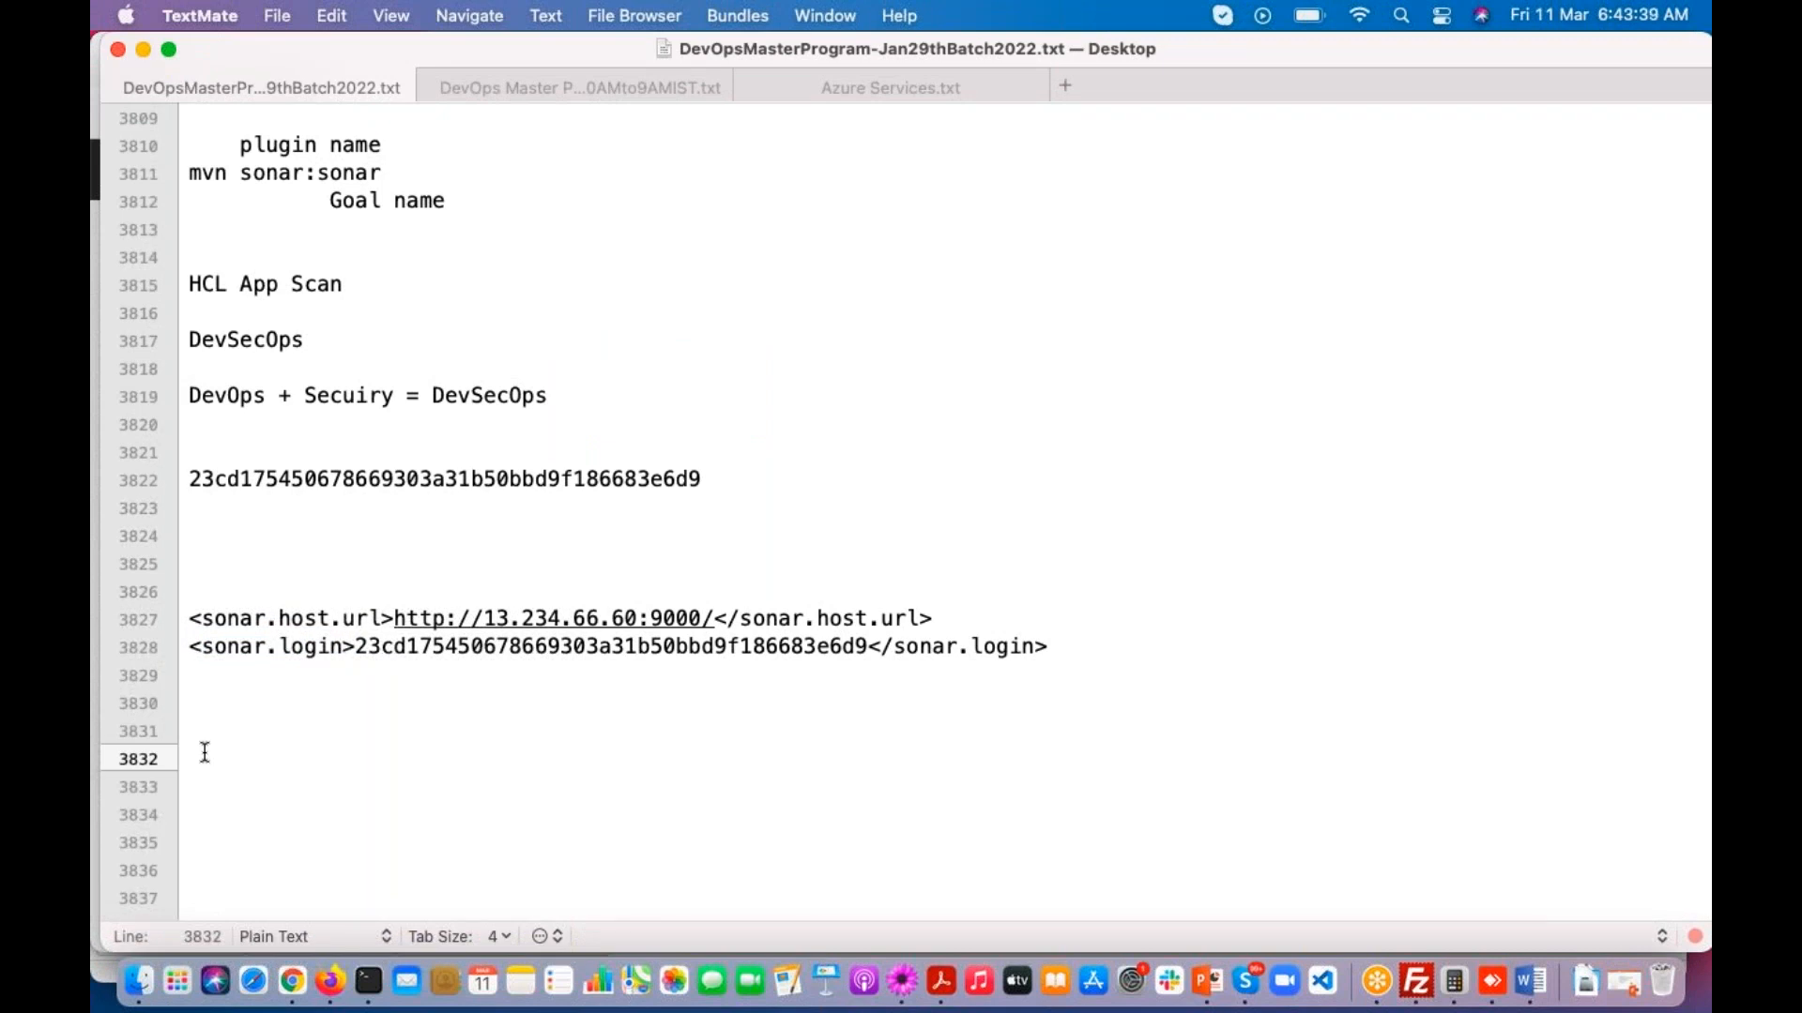
pyautogui.write('3.Java Projects')
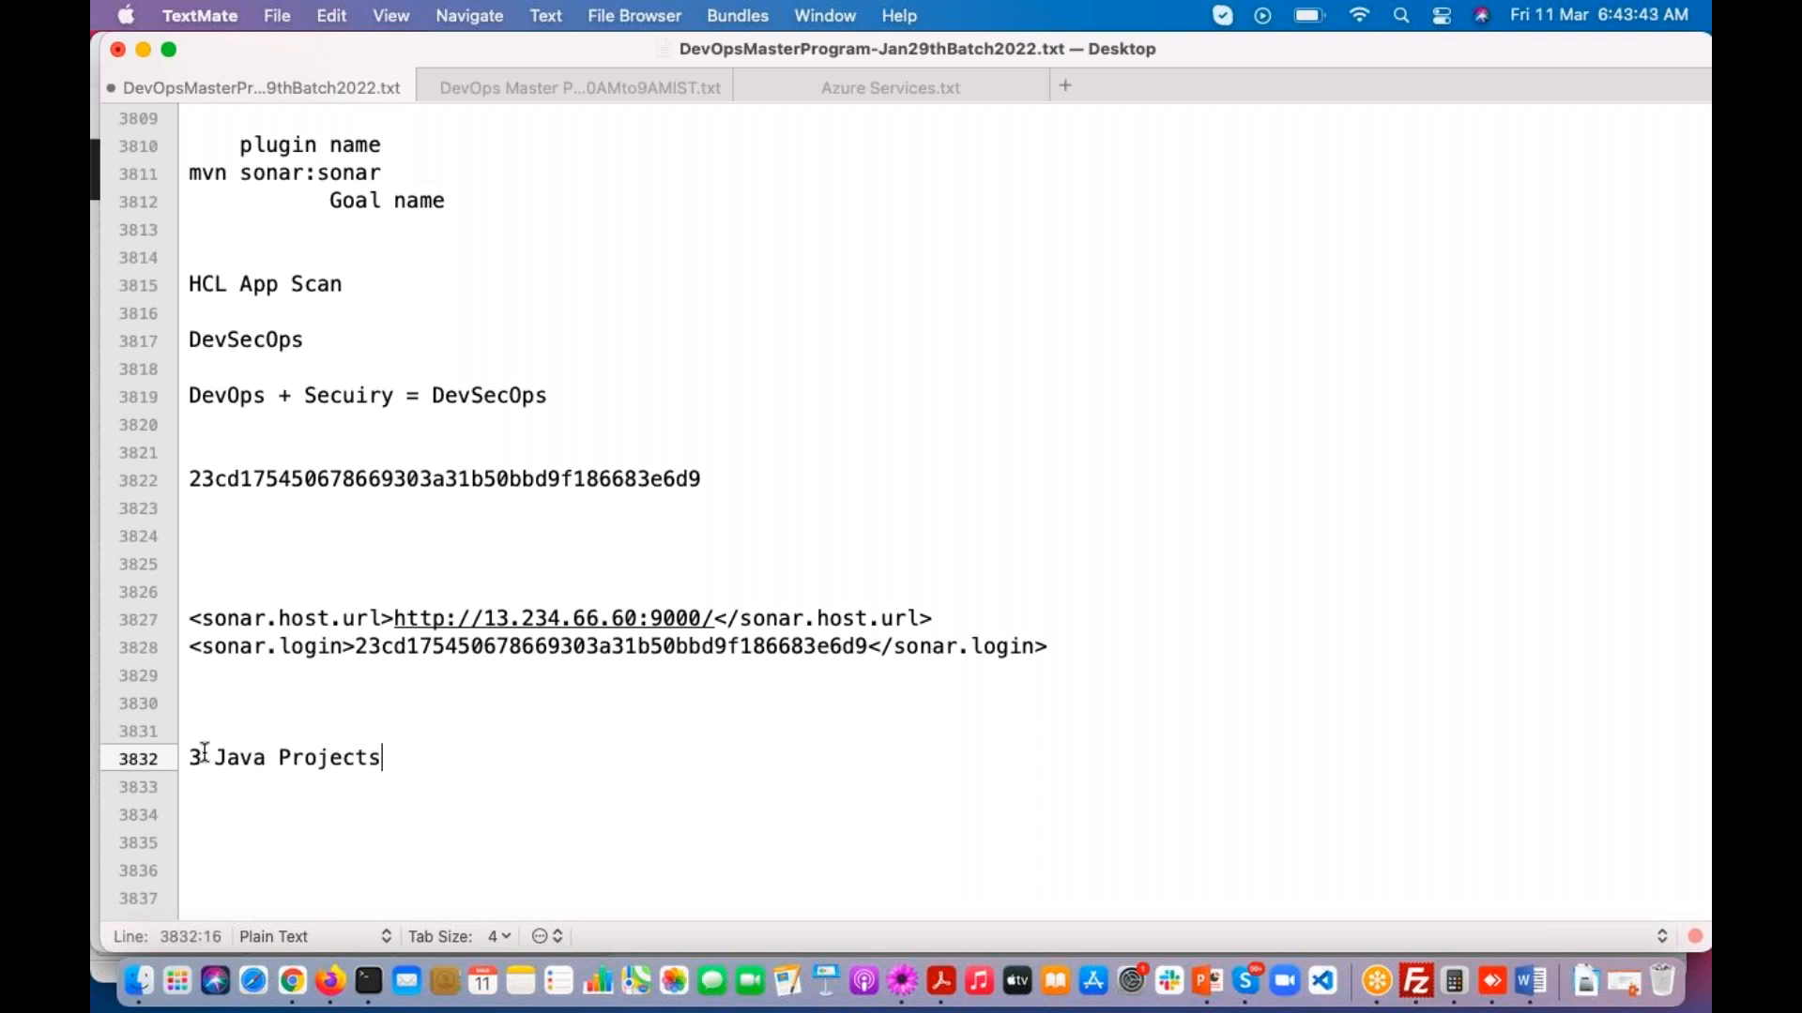
pyautogui.press('Return')
pyautogui.write('---------------')
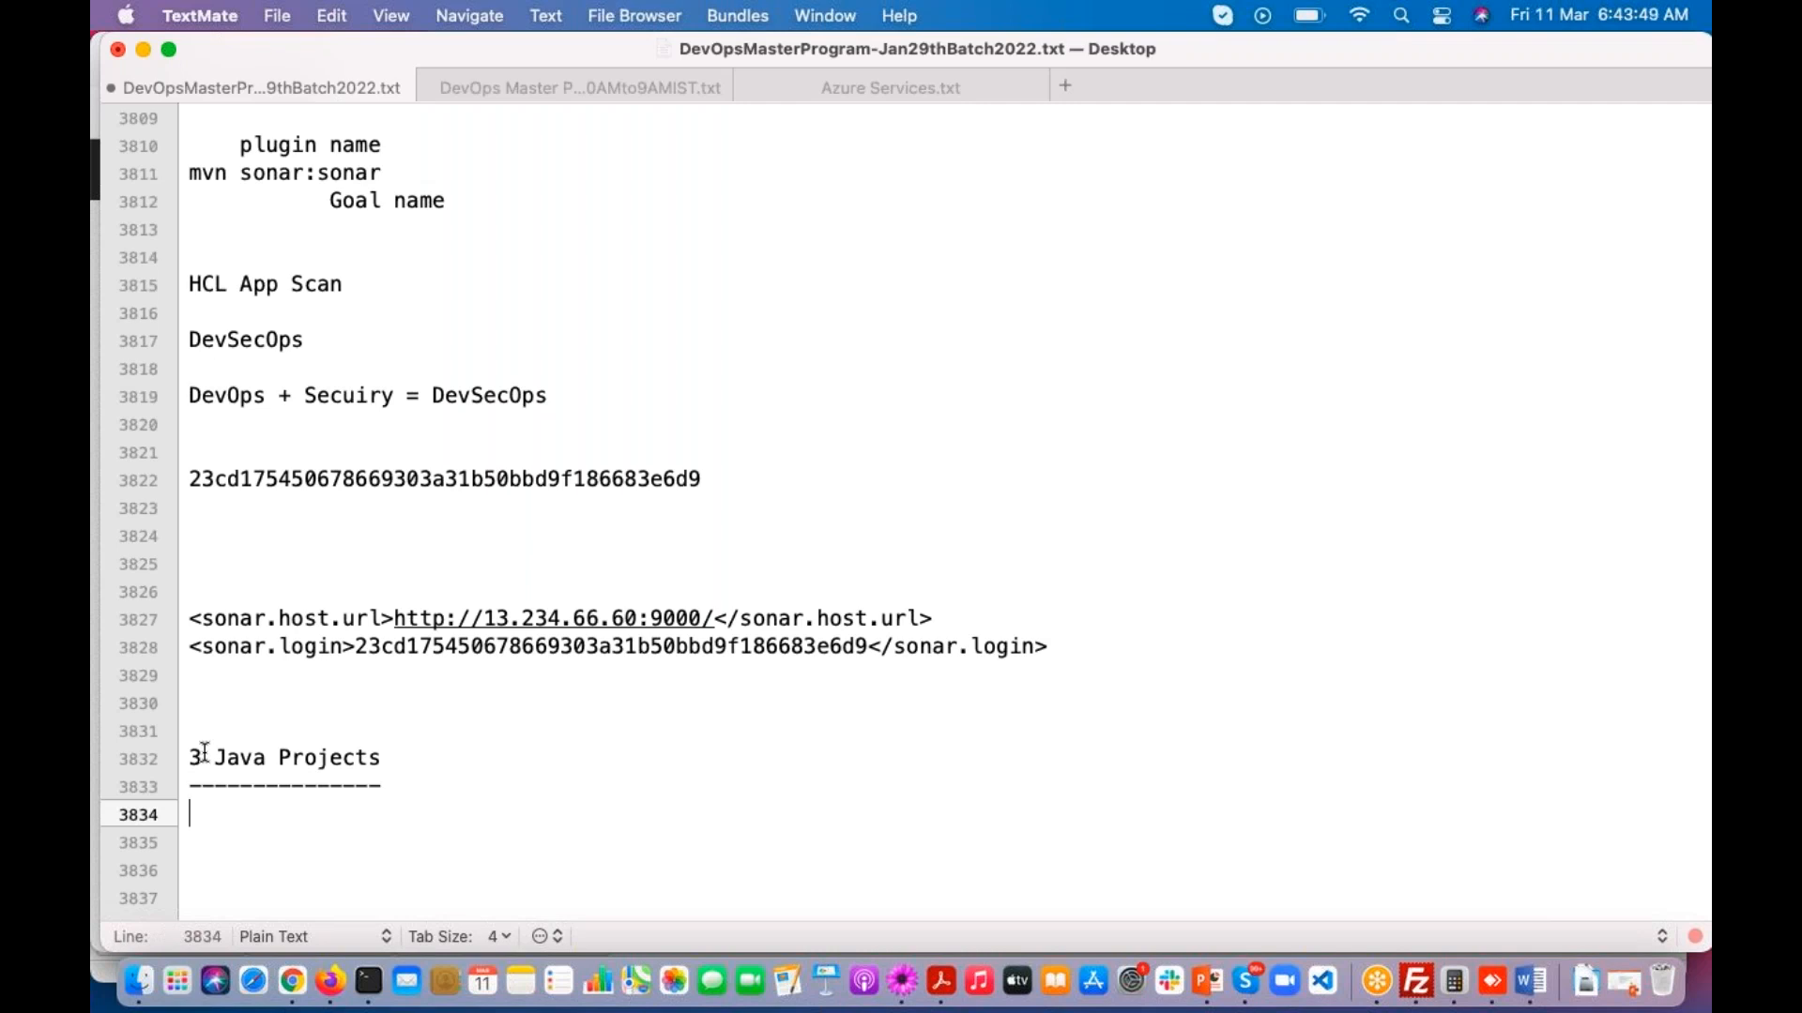
pyautogui.press('Return')
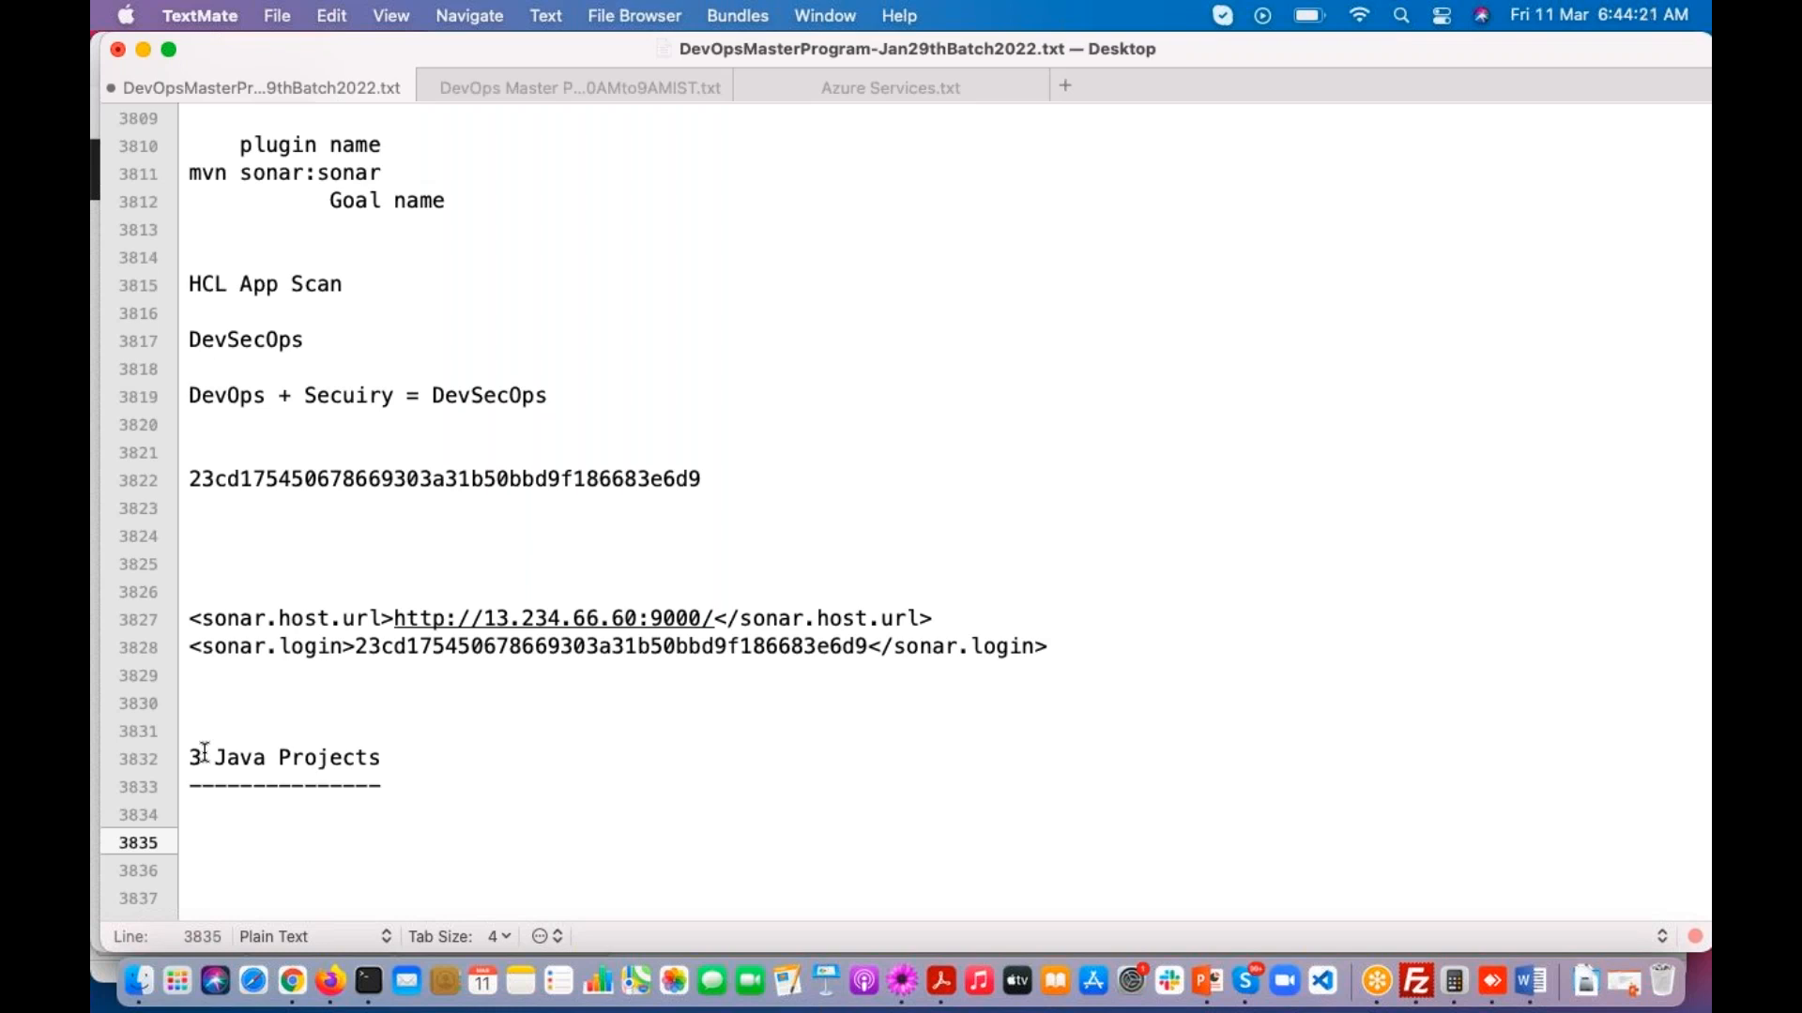
# Step: Add the line "Node Js Project" below the Java projects heading, followed by blank lines
pyautogui.scroll(-1, 205, 754)
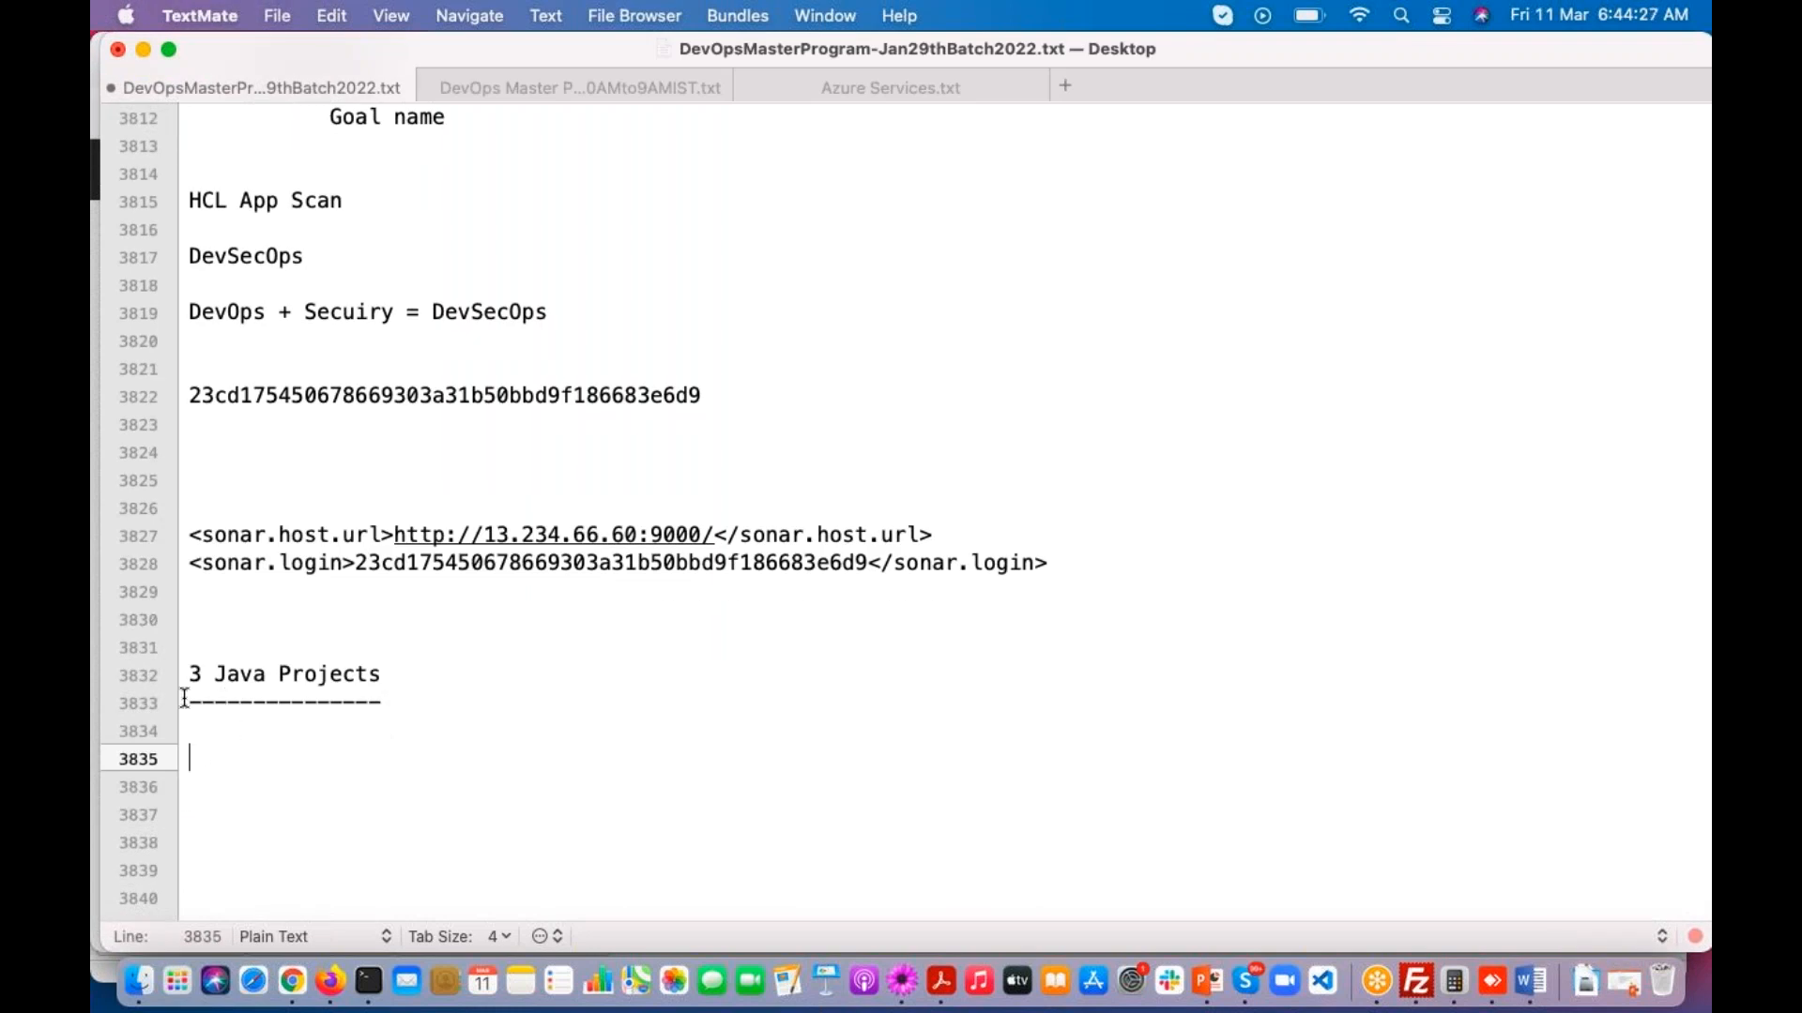
pyautogui.press('Return')
pyautogui.write('Noee ')
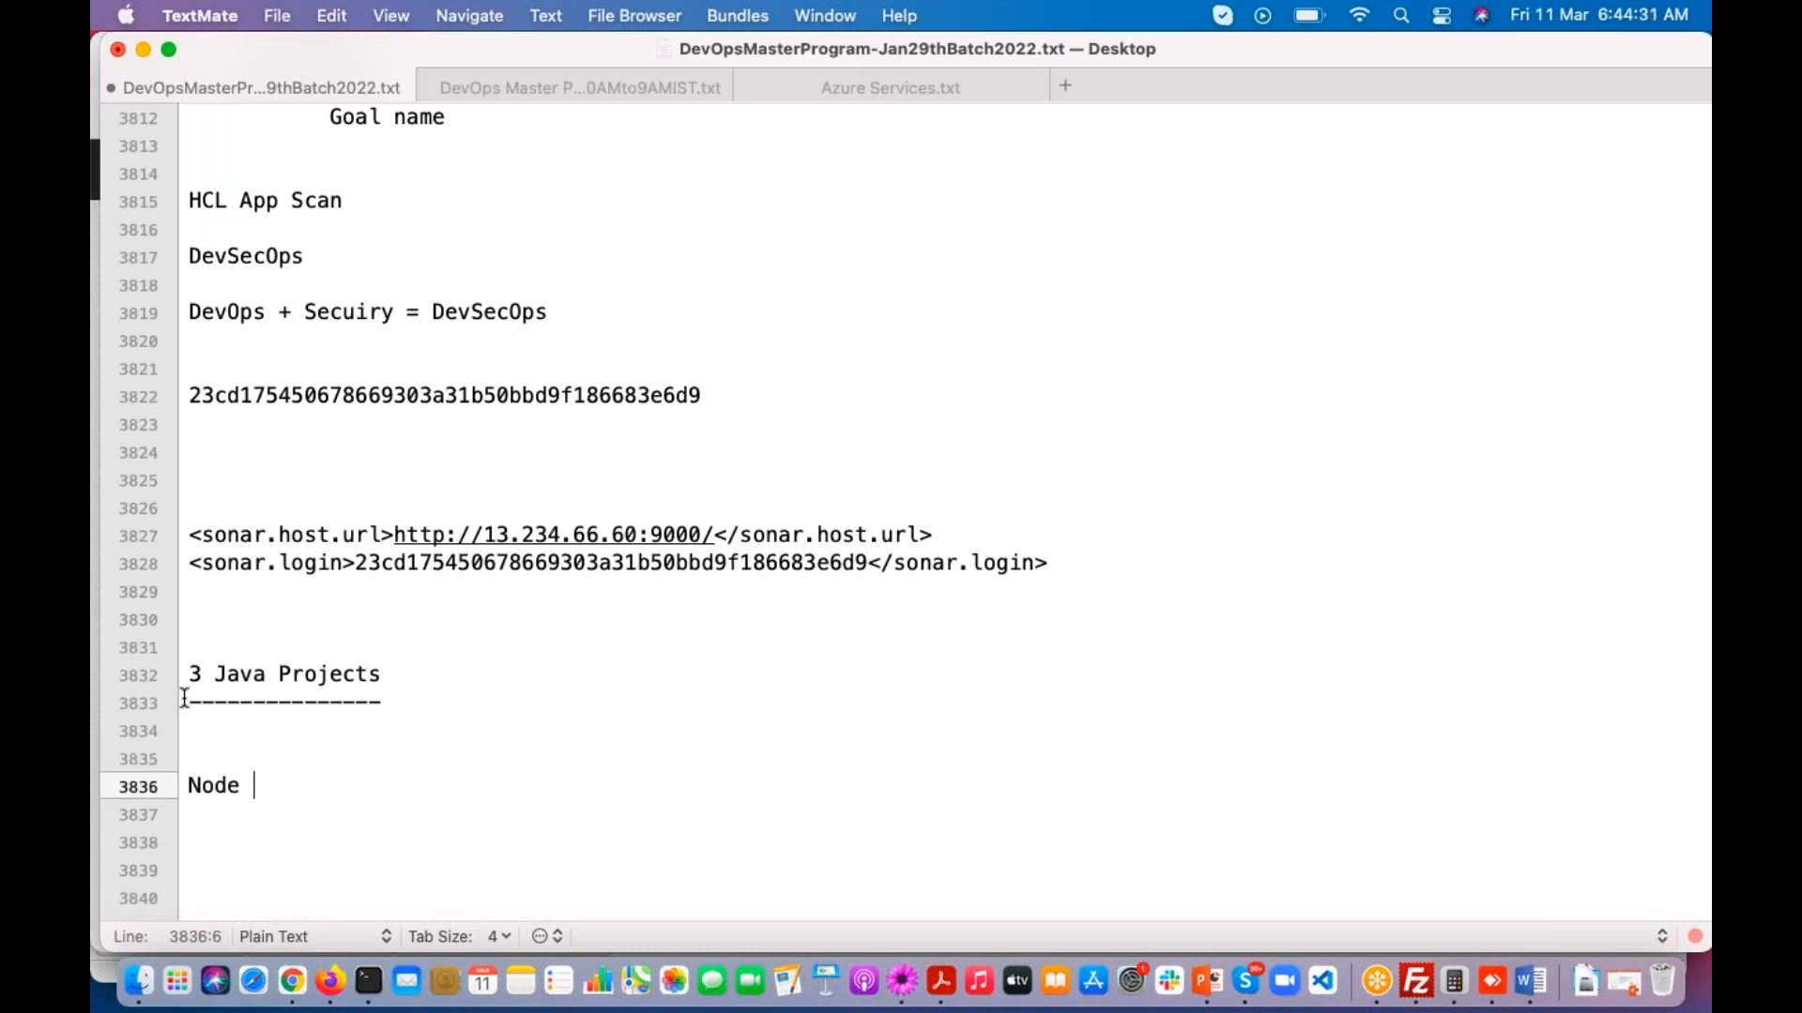
pyautogui.write('Js Project')
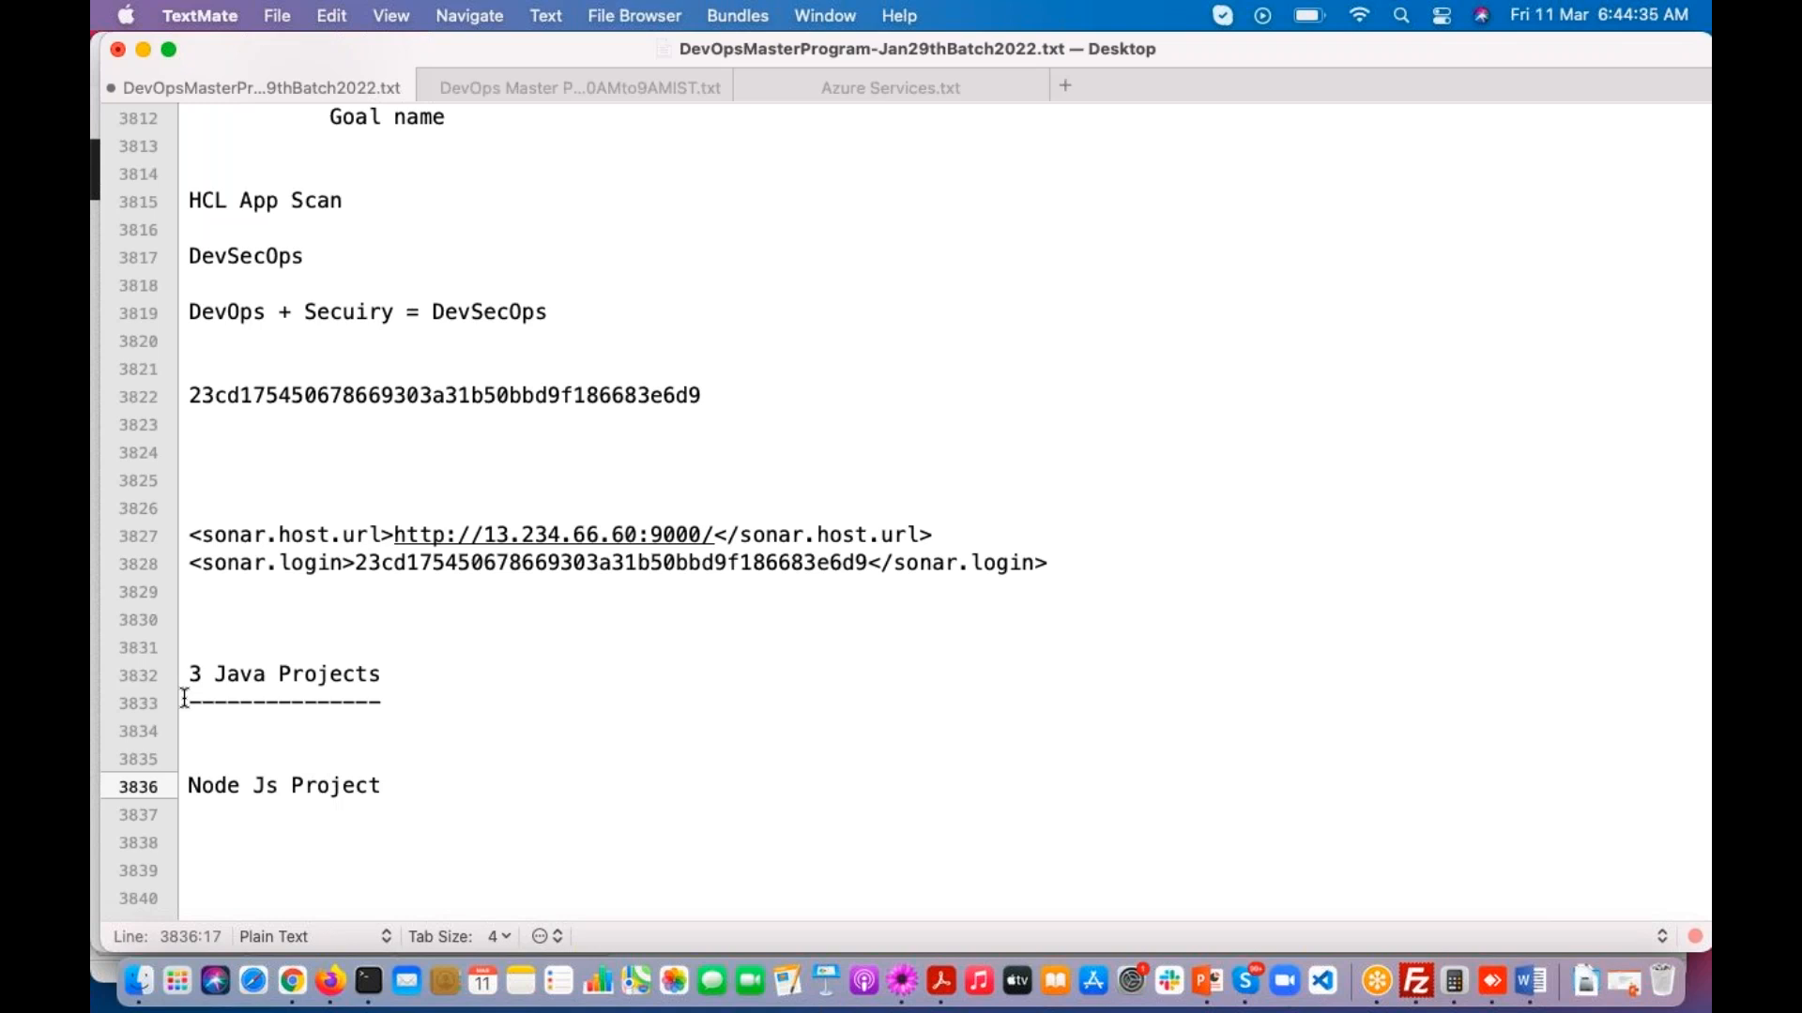
pyautogui.press('Return')
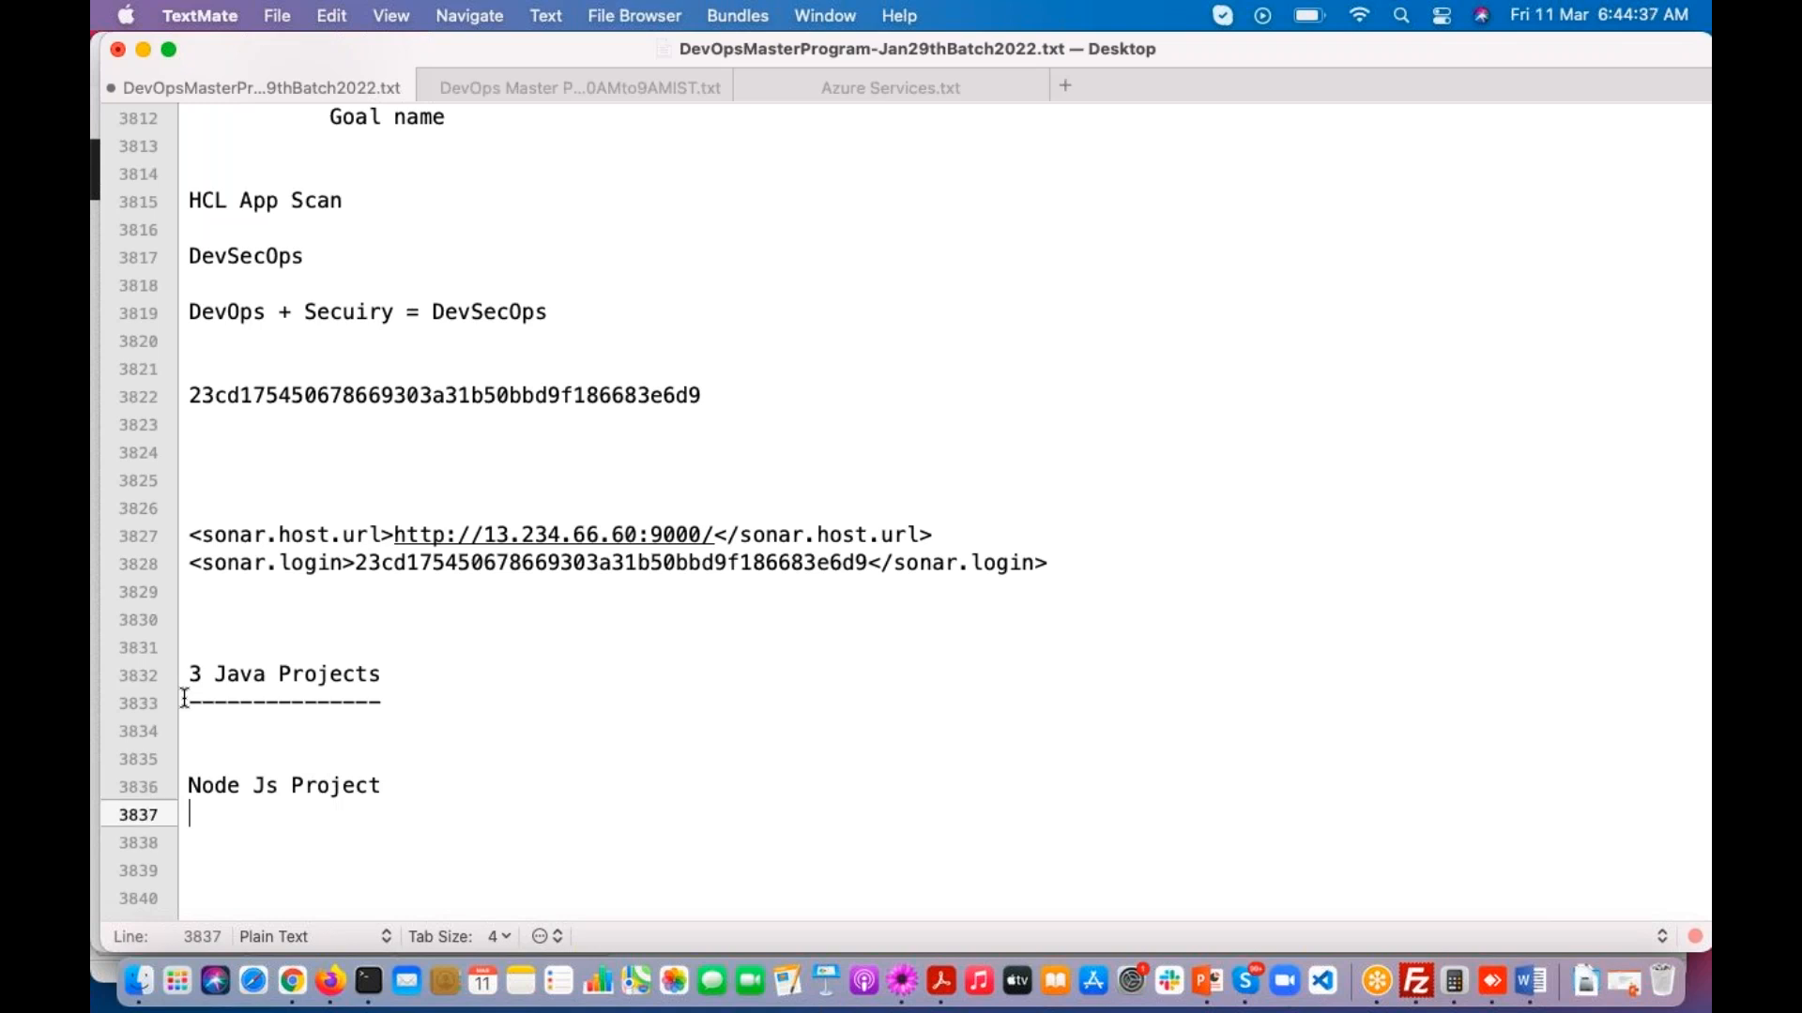
pyautogui.press('Return')
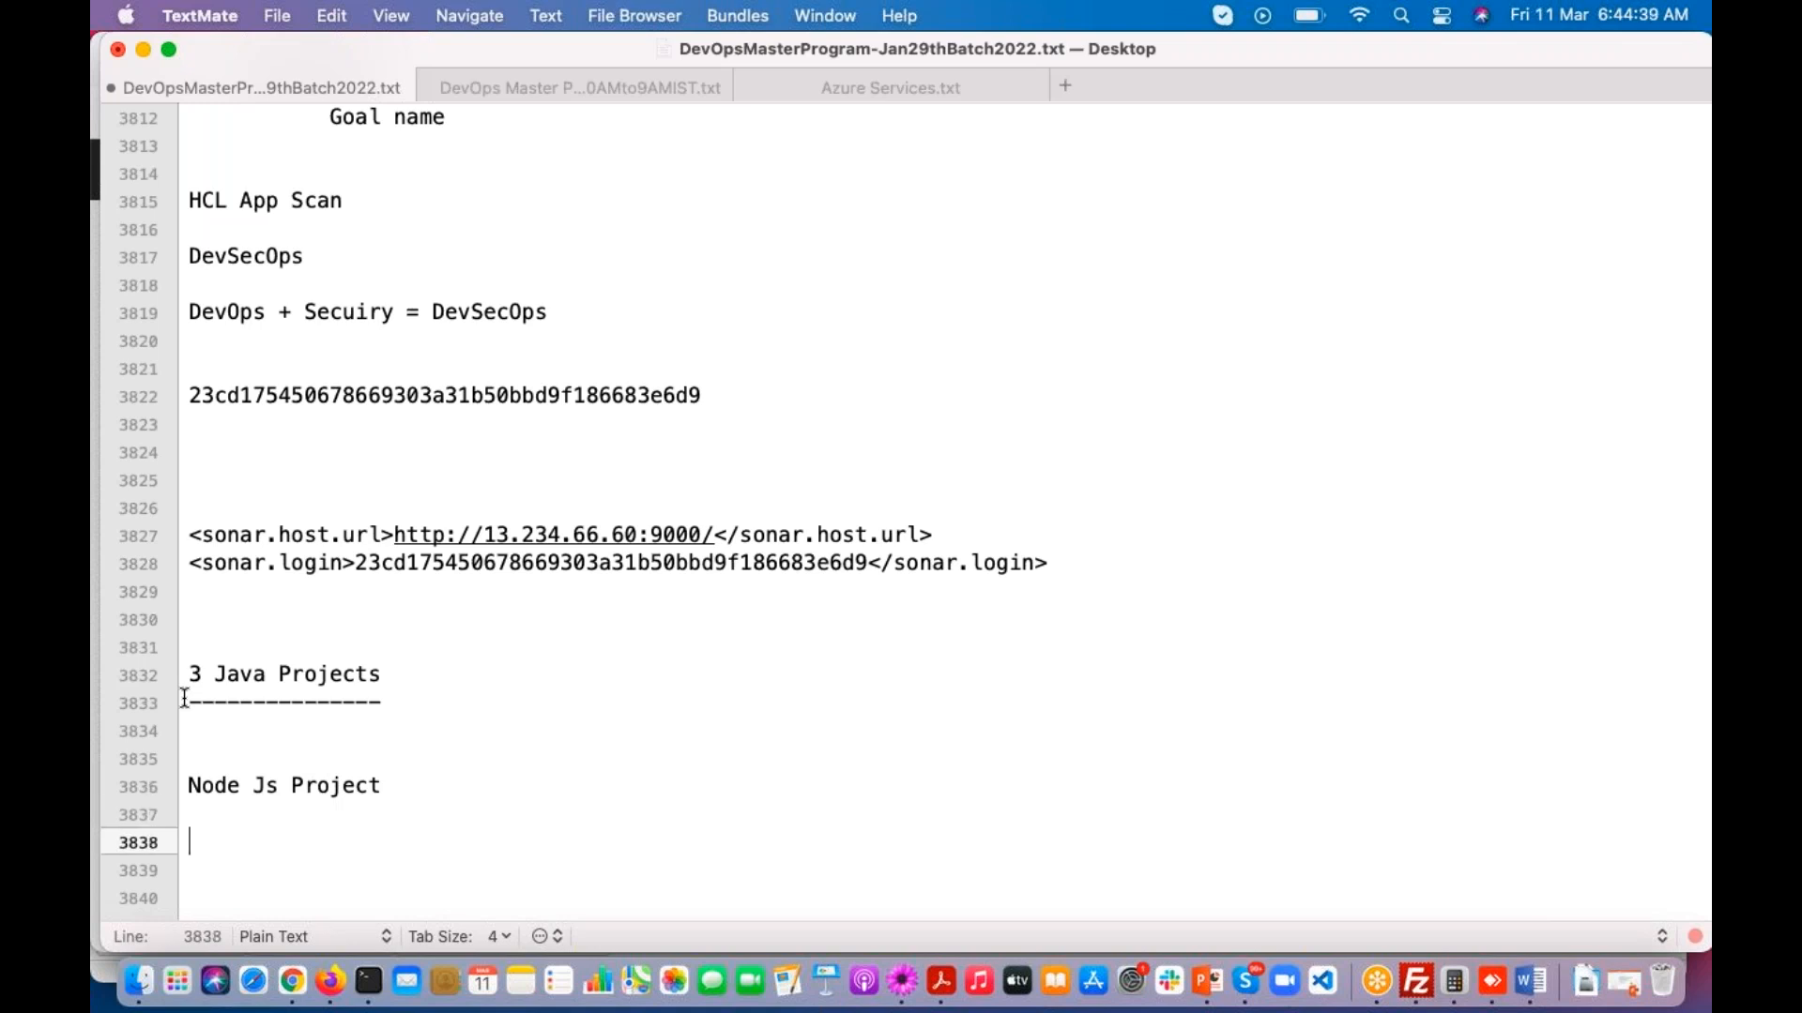
# Step: Switch to Firefox and open github.com in a new tab
pyautogui.click(329, 980)
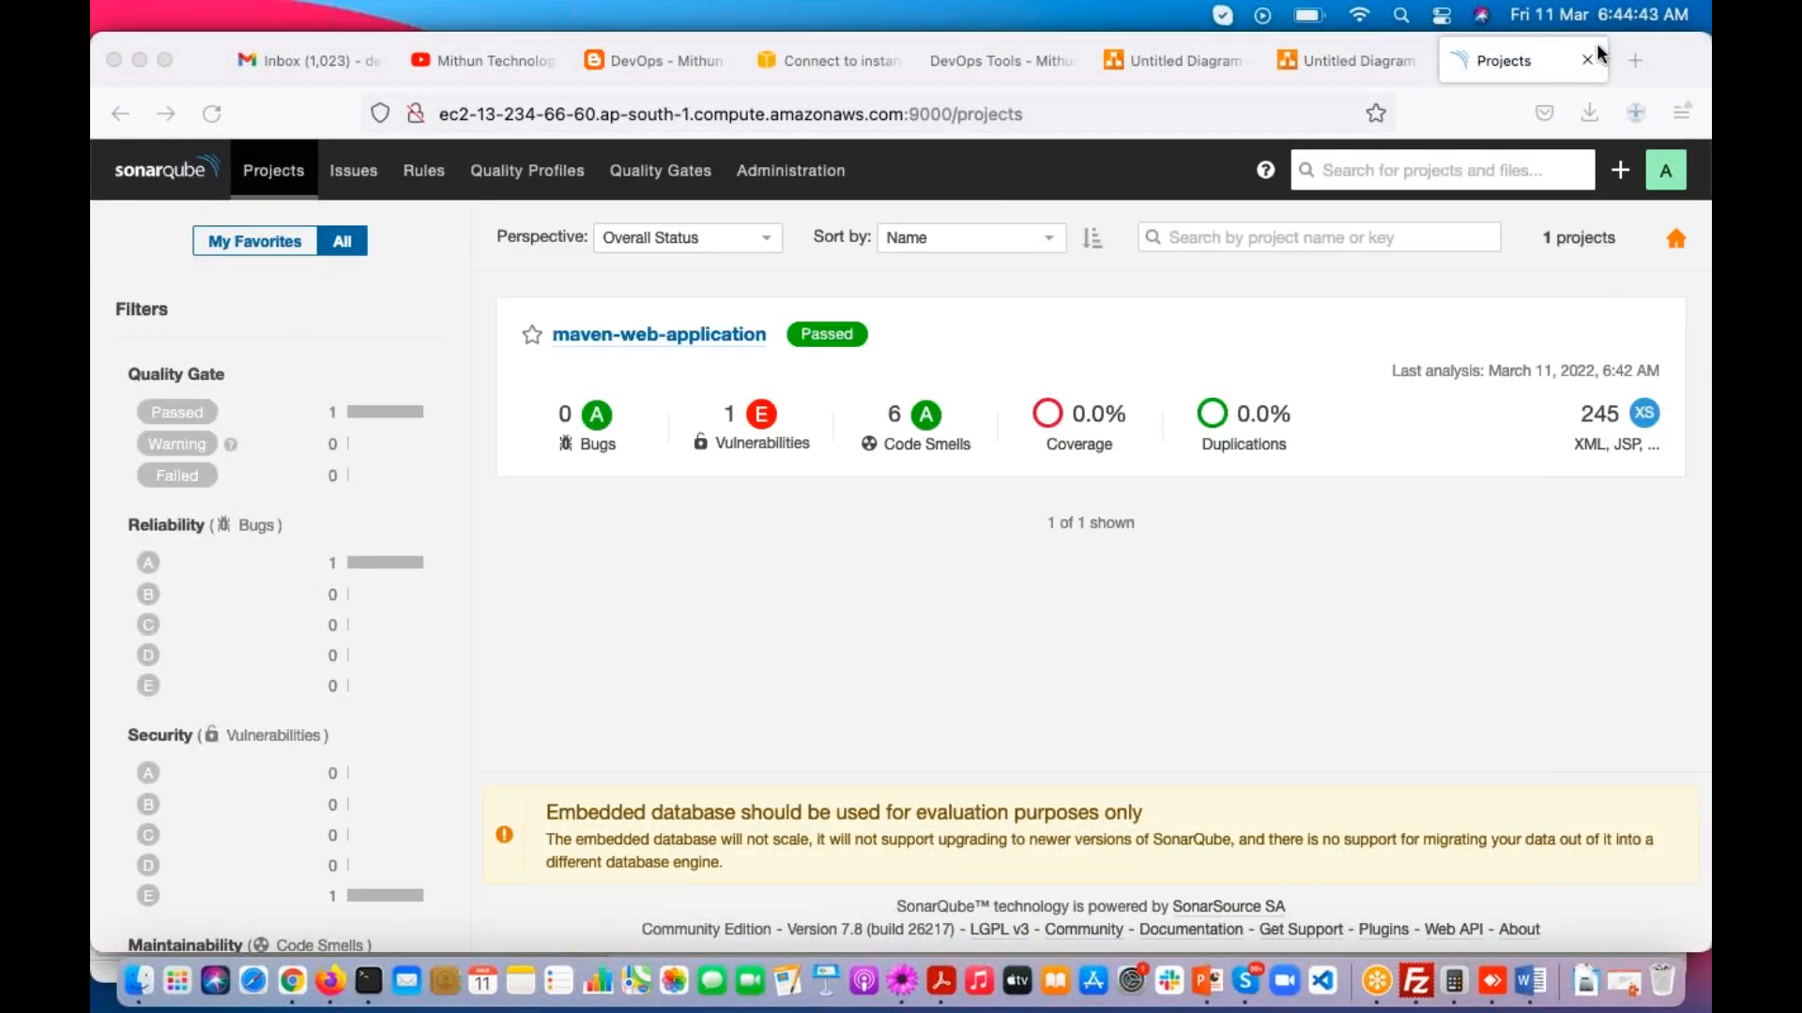
pyautogui.click(1634, 61)
pyautogui.write('gi')
pyautogui.press('Return')
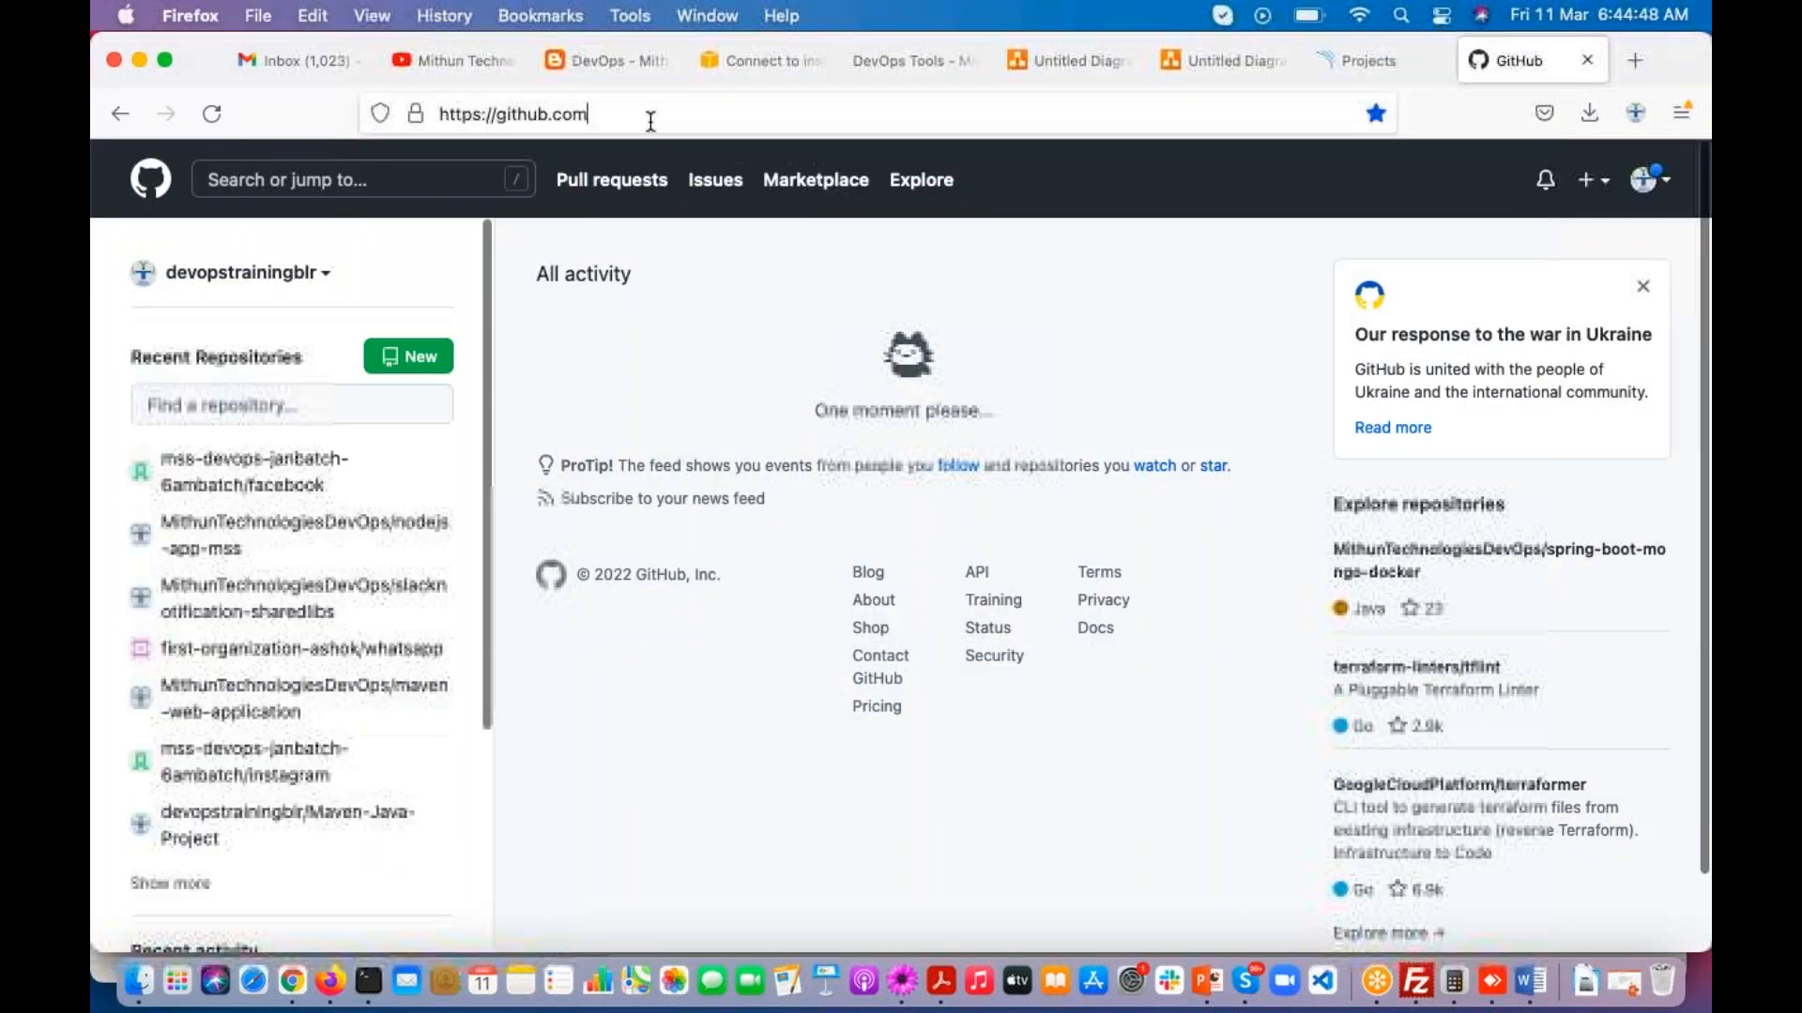
pyautogui.click(657, 115)
pyautogui.write('/')
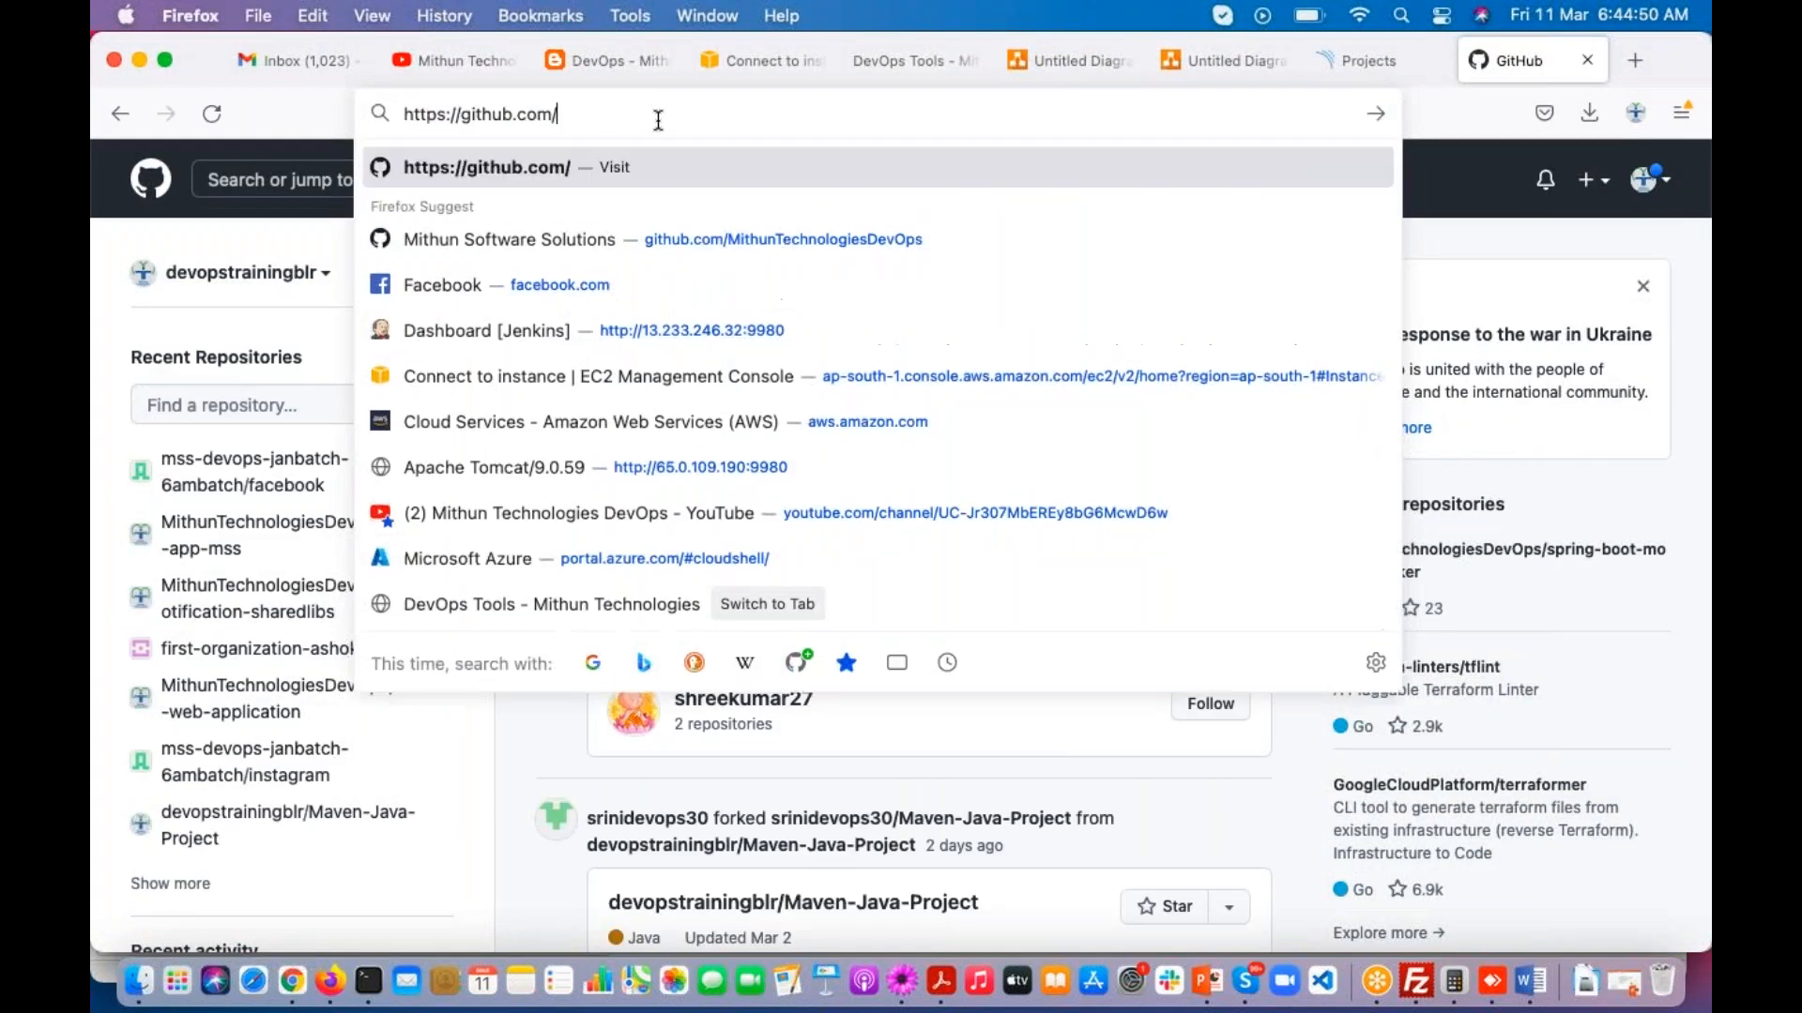
pyautogui.write('M')
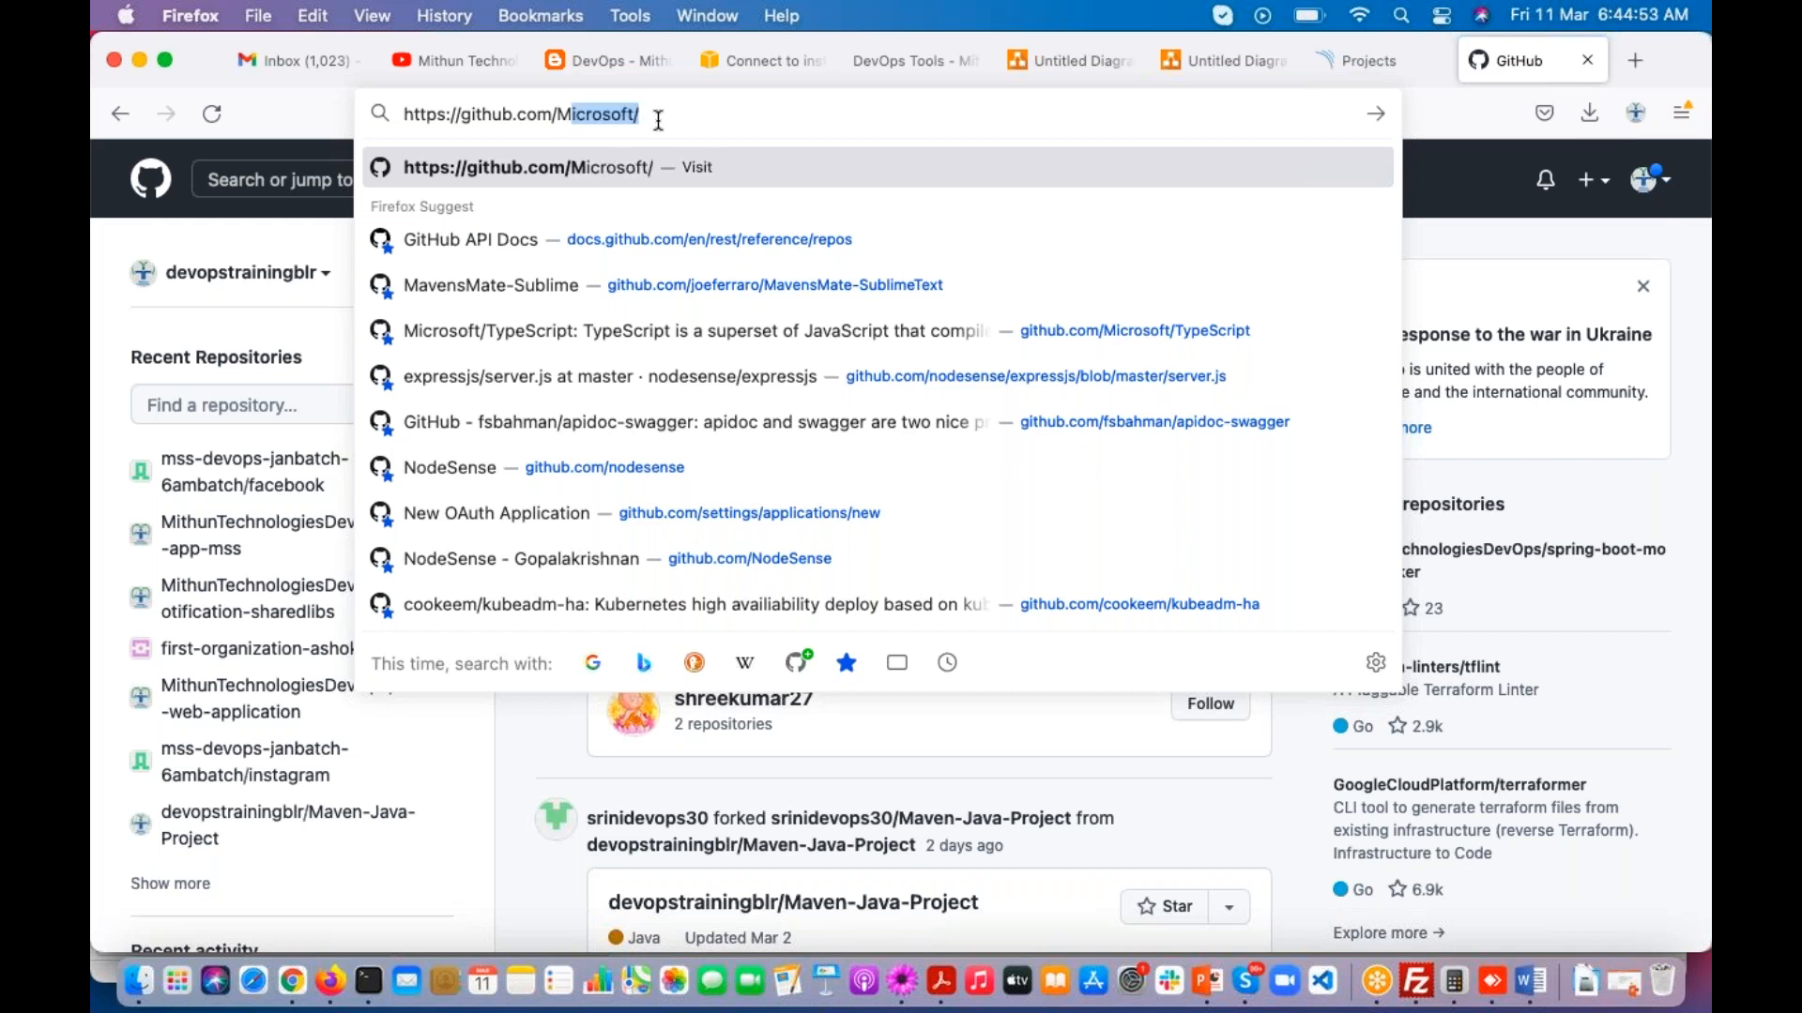
pyautogui.write('ithunTechnologiesDevOps')
pyautogui.press('Return')
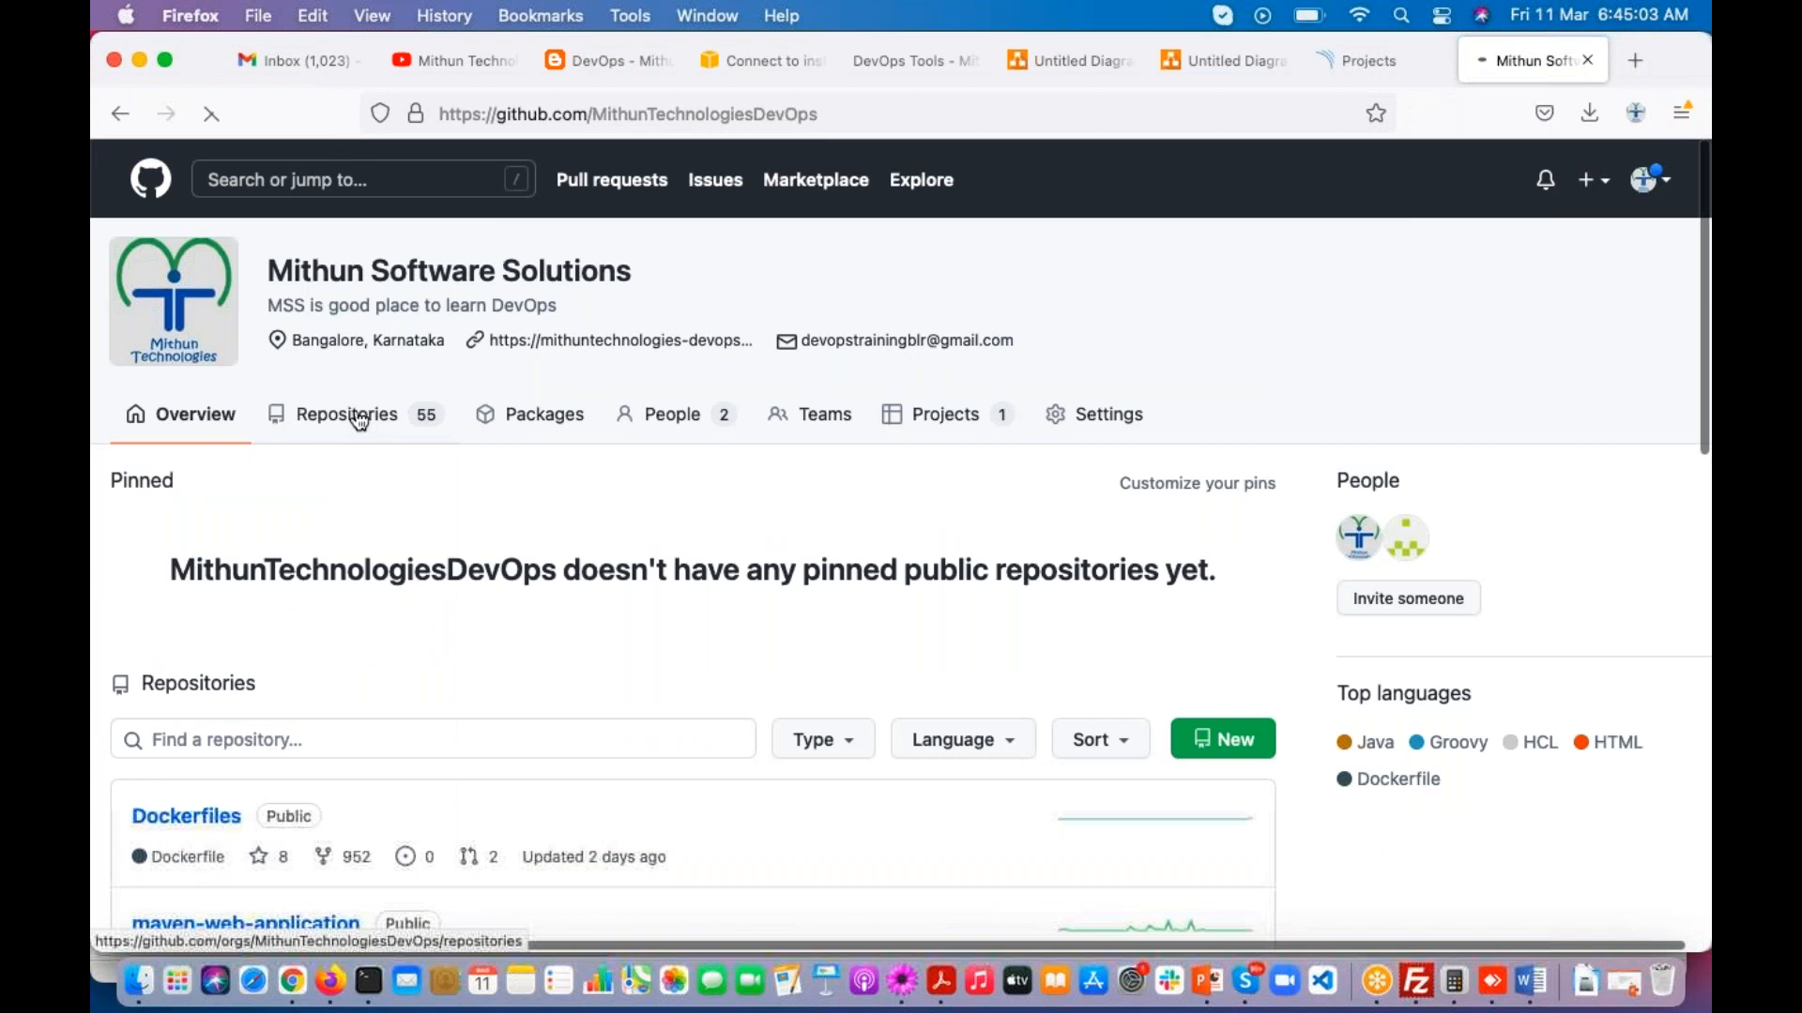
# Step: Open the nodejs-app-mss repository from the organization's repository list
pyautogui.click(359, 420)
pyautogui.scroll(-3, 413, 579)
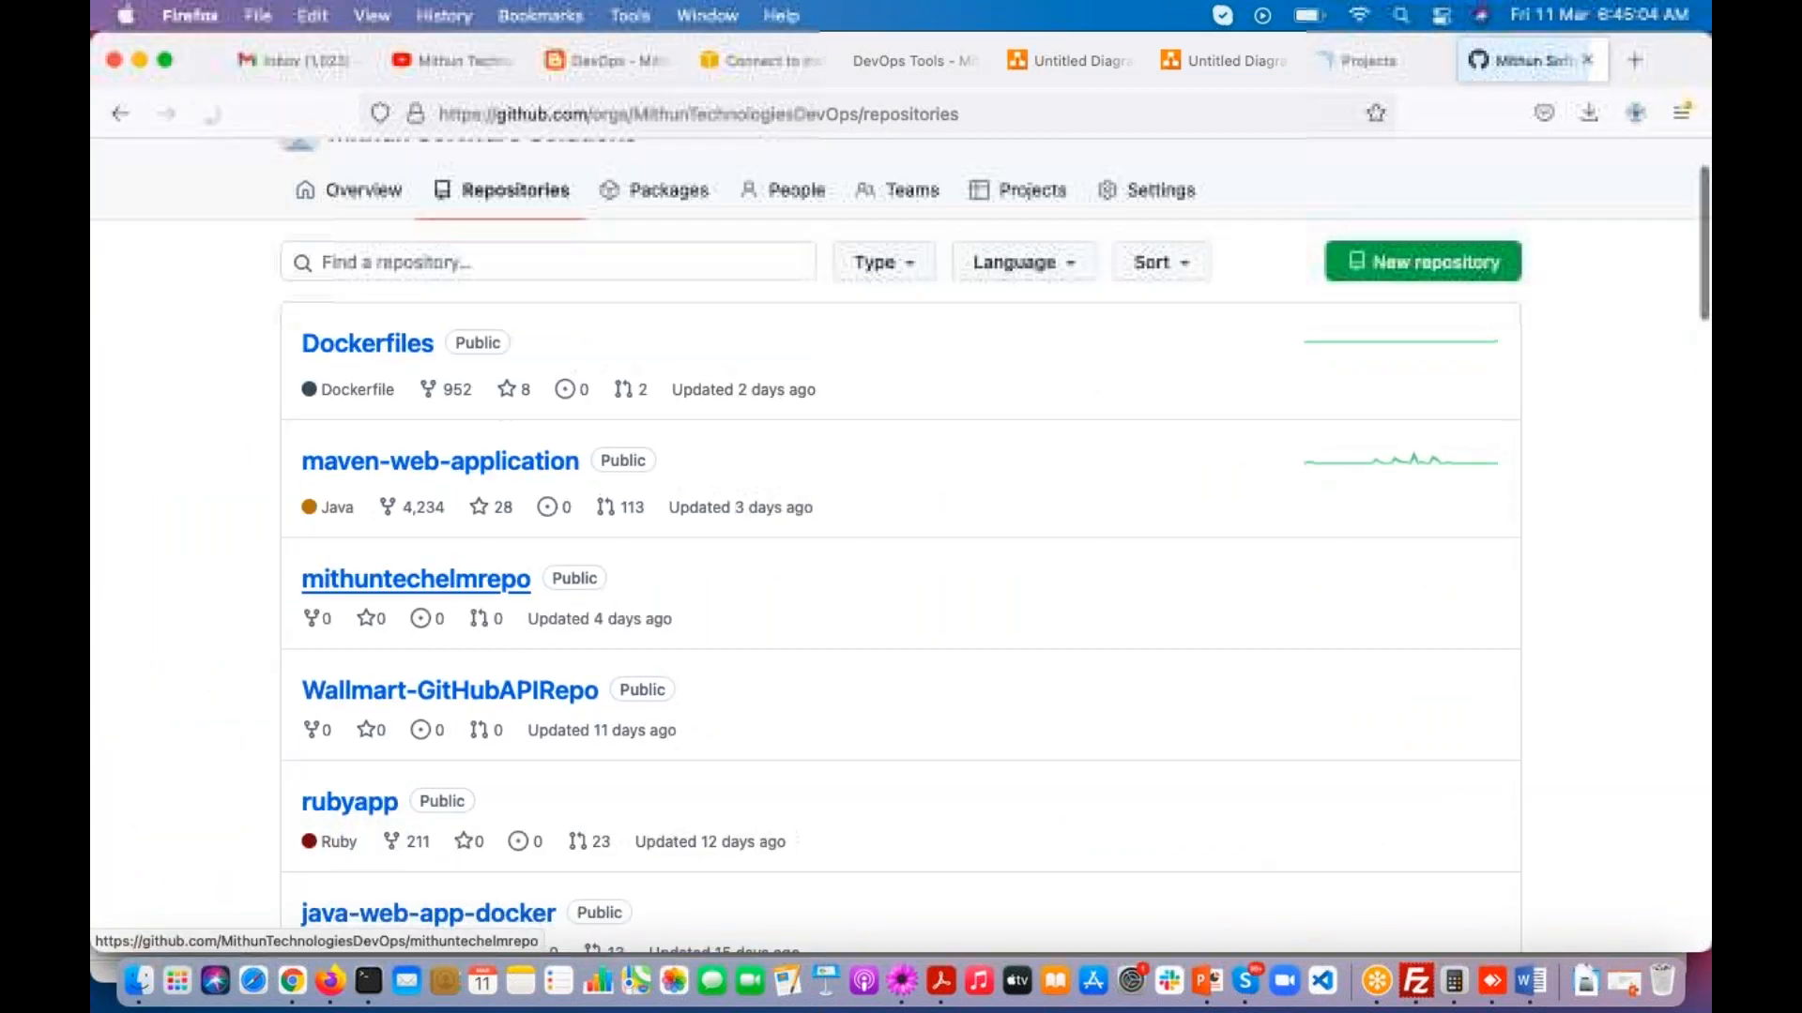
pyautogui.scroll(-8, 353, 404)
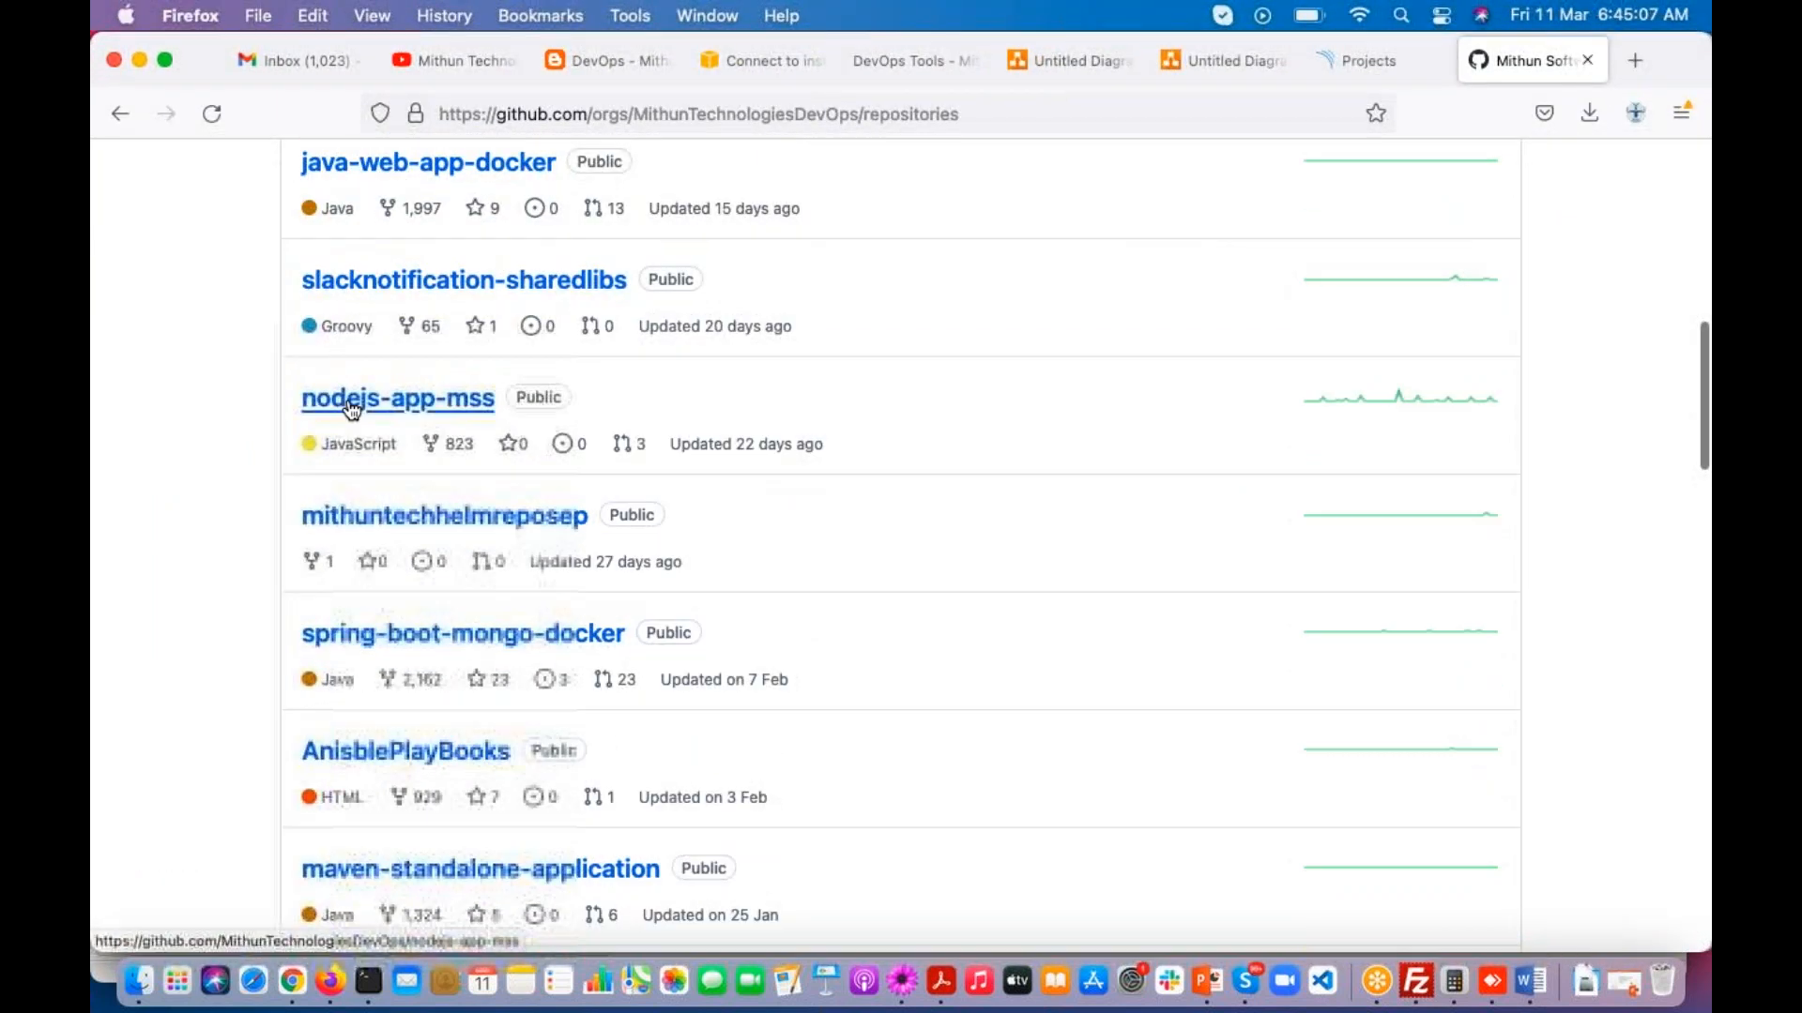
pyautogui.click(398, 399)
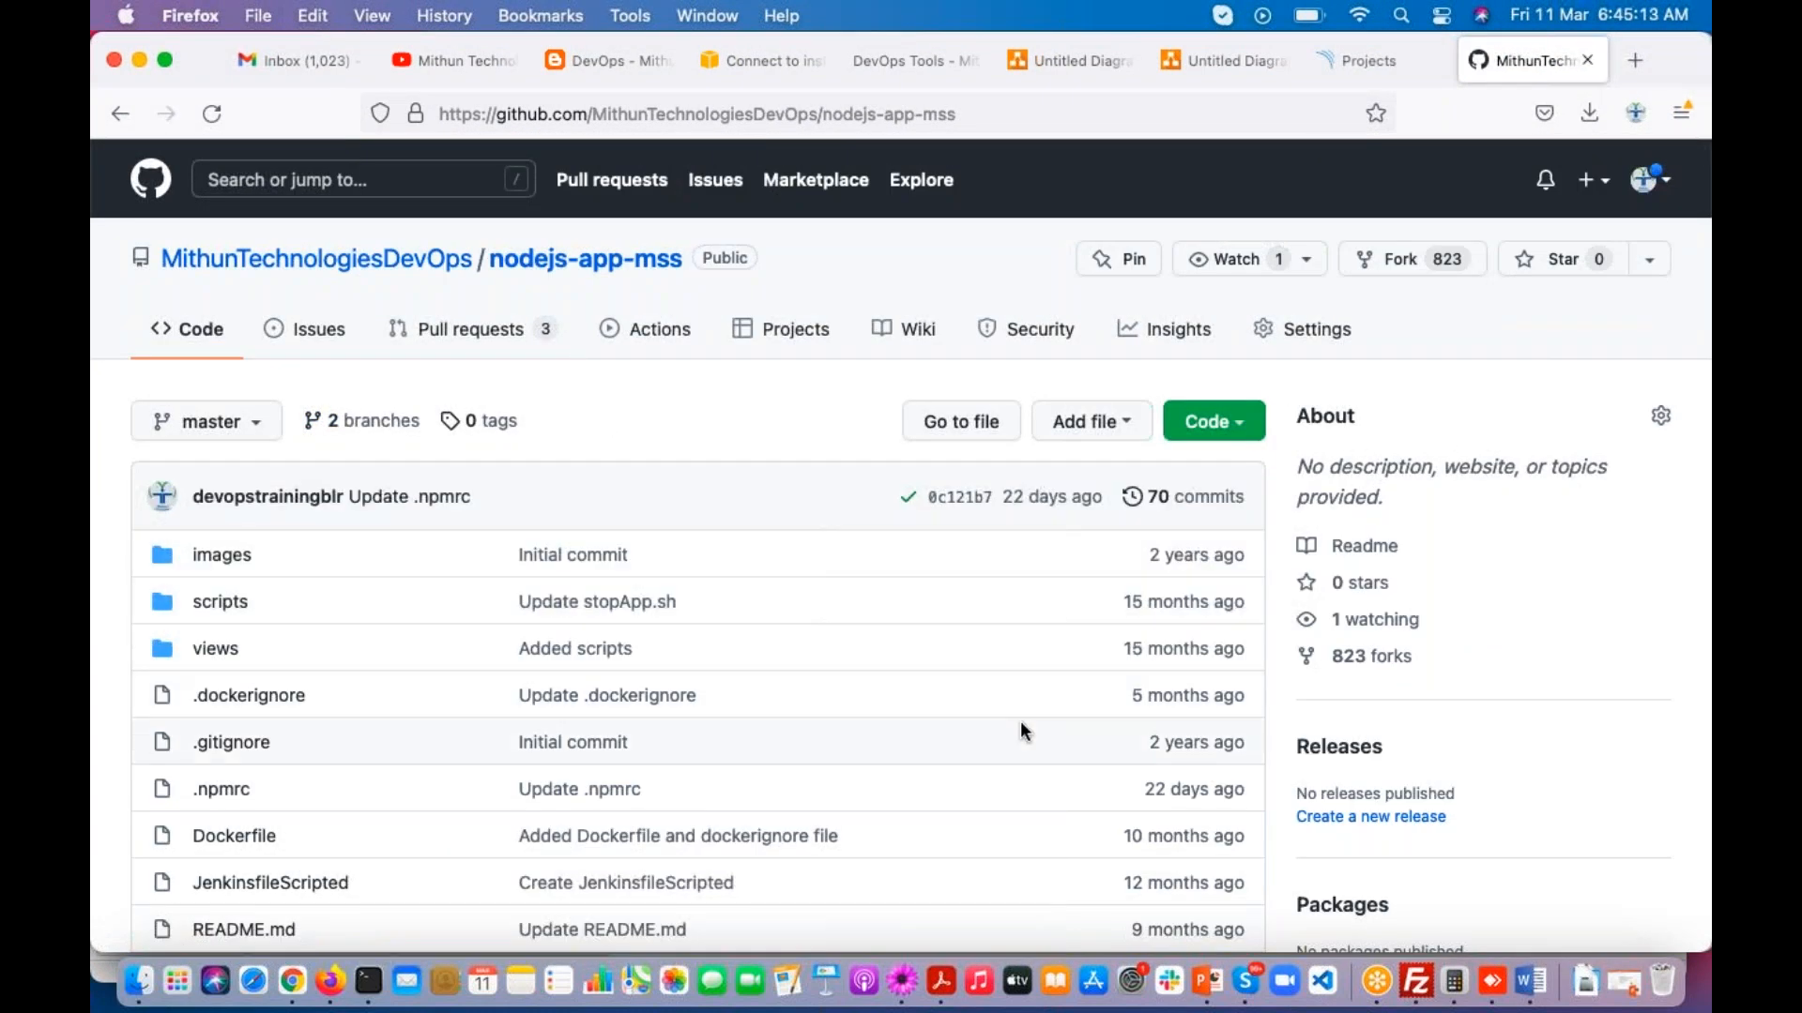
# Step: Examine the nodejs-app-mss file list and the README commands for starting, testing and running the SonarQube report
pyautogui.scroll(-3, 1021, 721)
pyautogui.scroll(-1, 1021, 730)
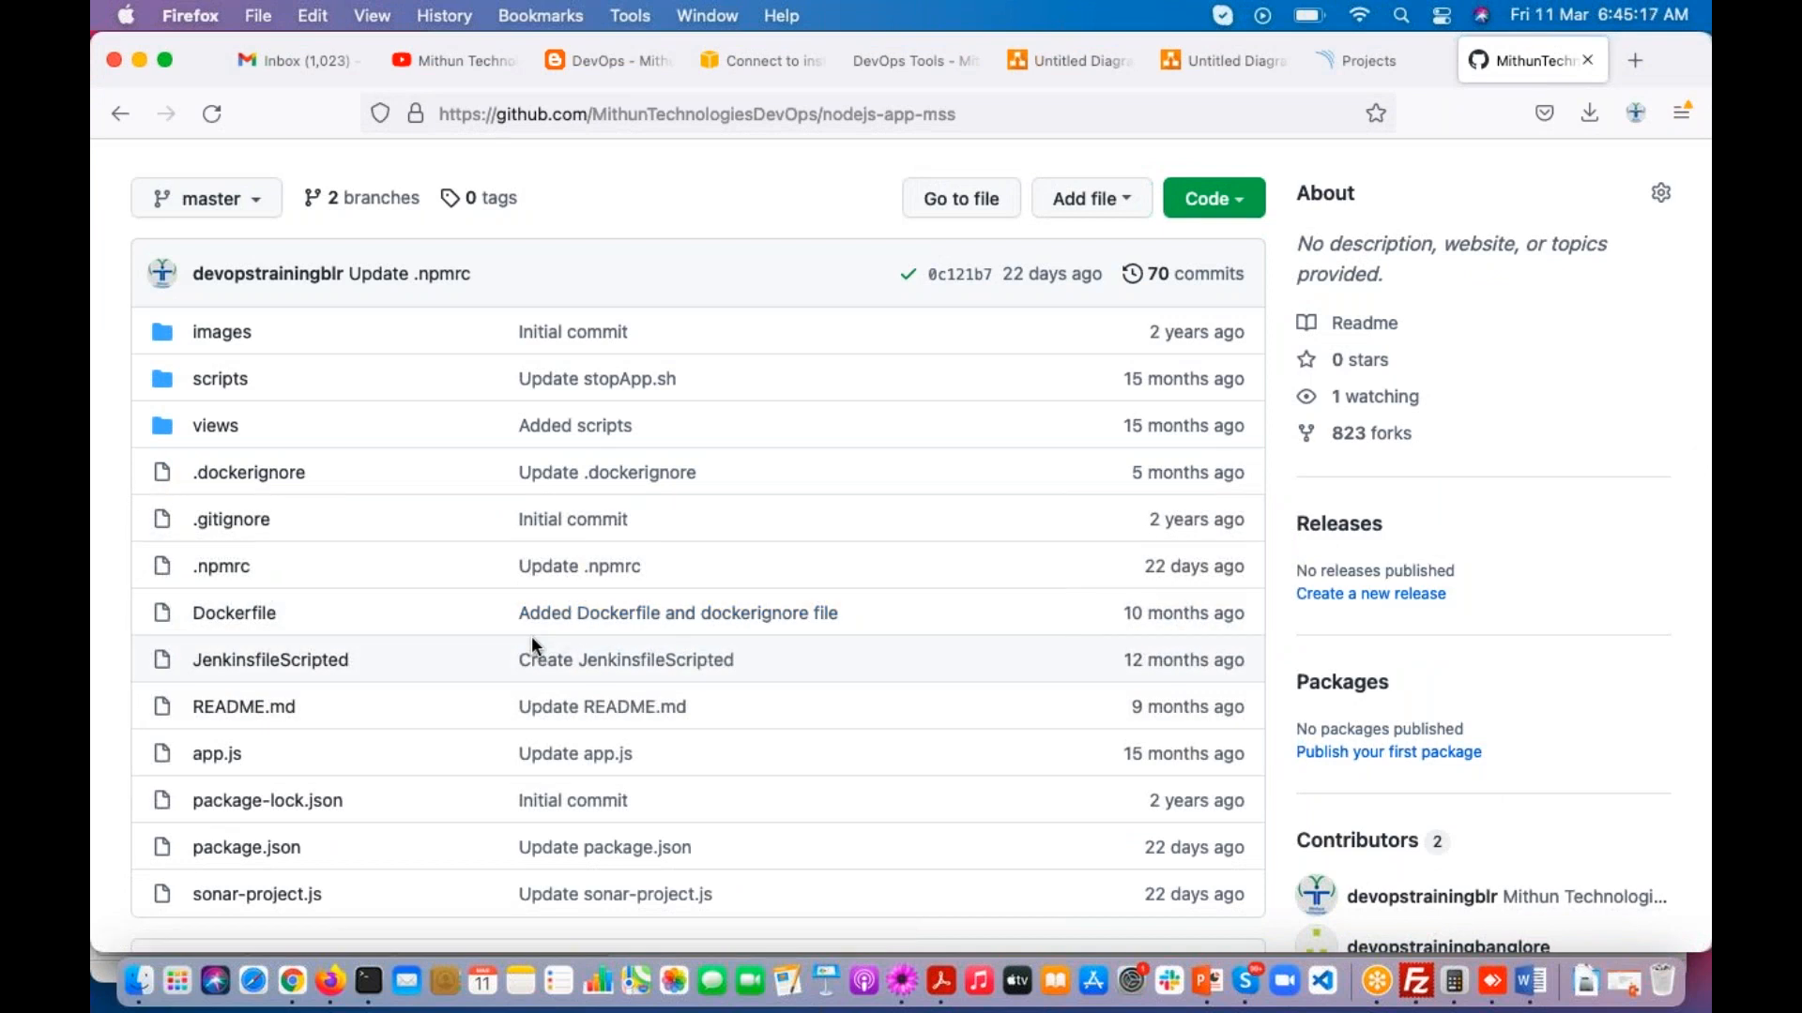
pyautogui.scroll(-3, 435, 715)
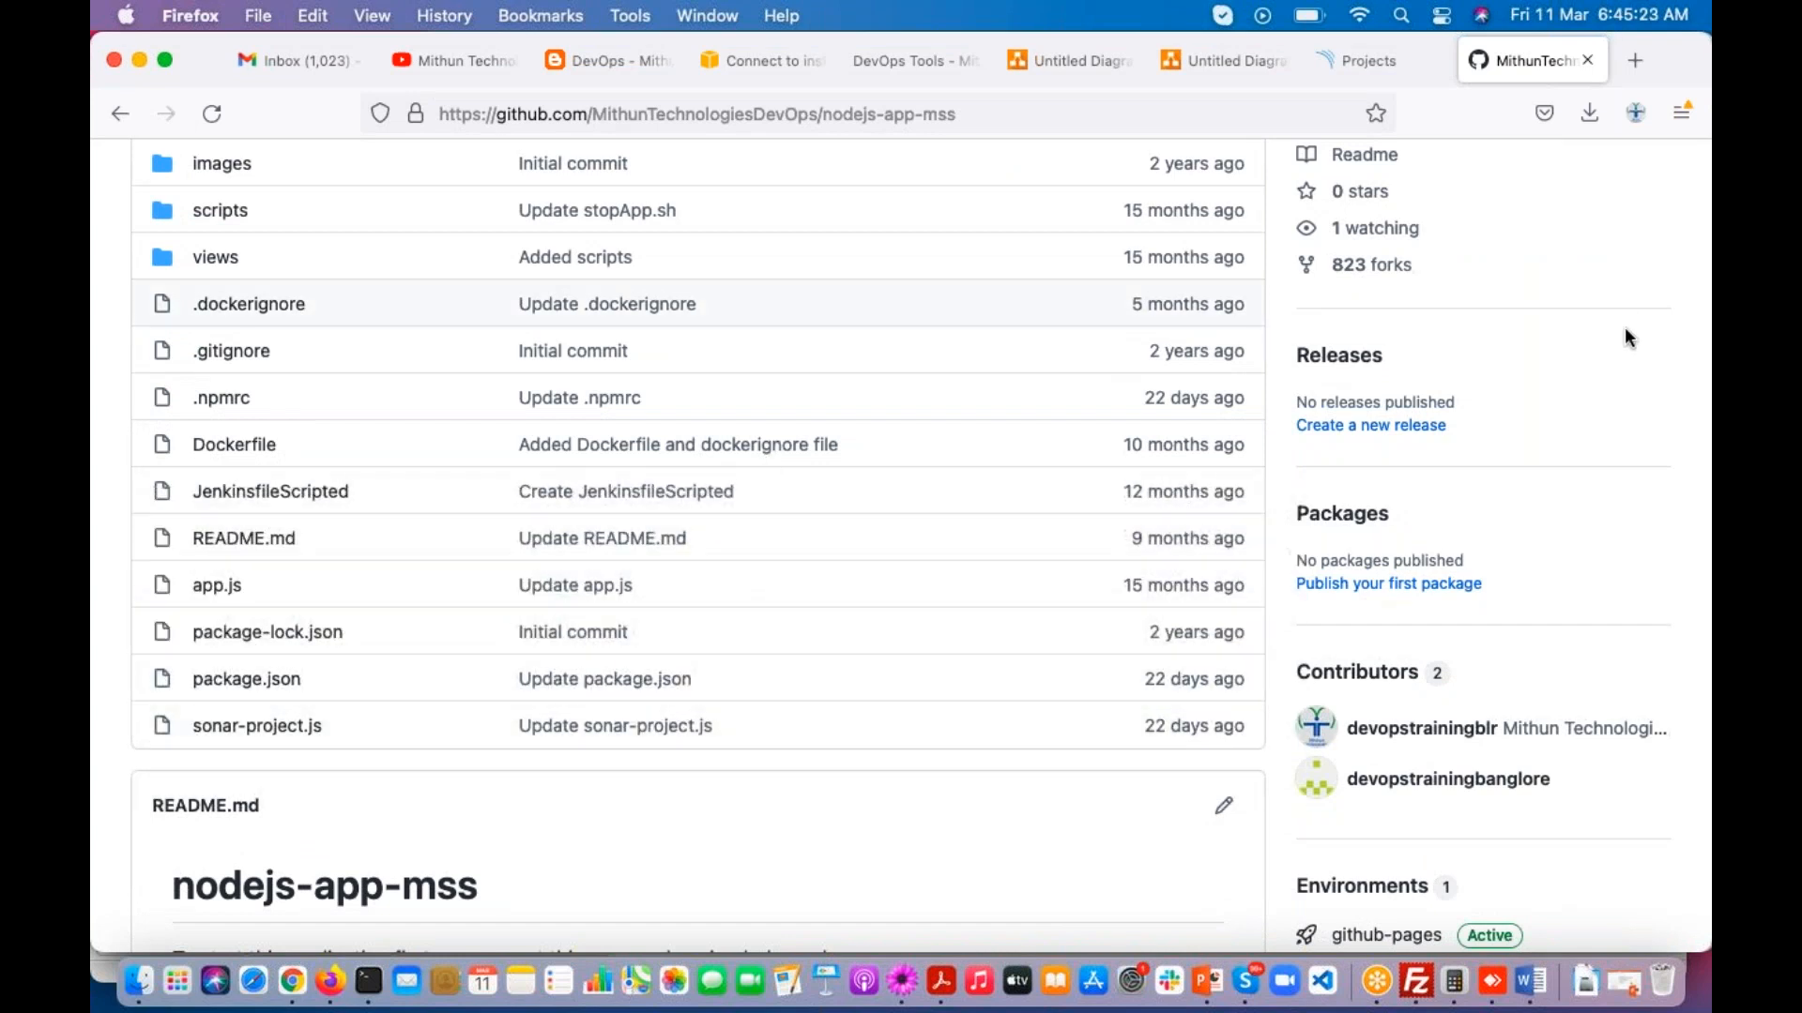
pyautogui.click(1528, 117)
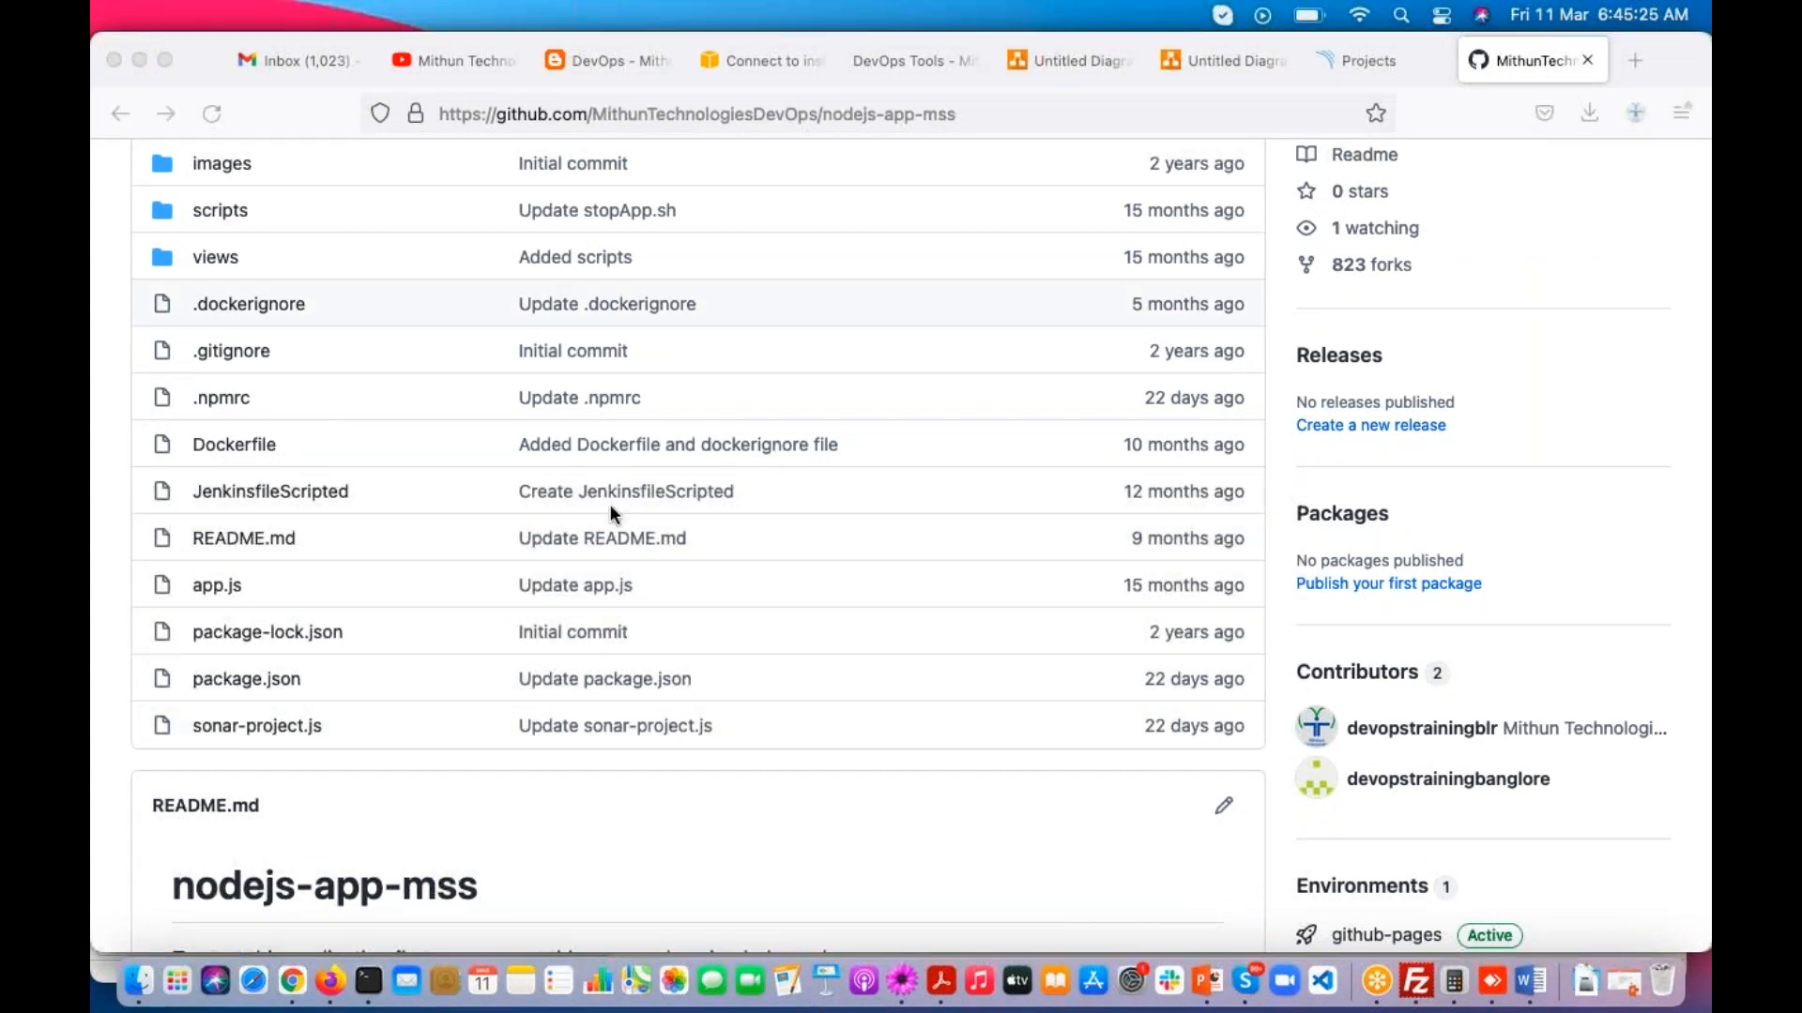
pyautogui.scroll(-10, 521, 632)
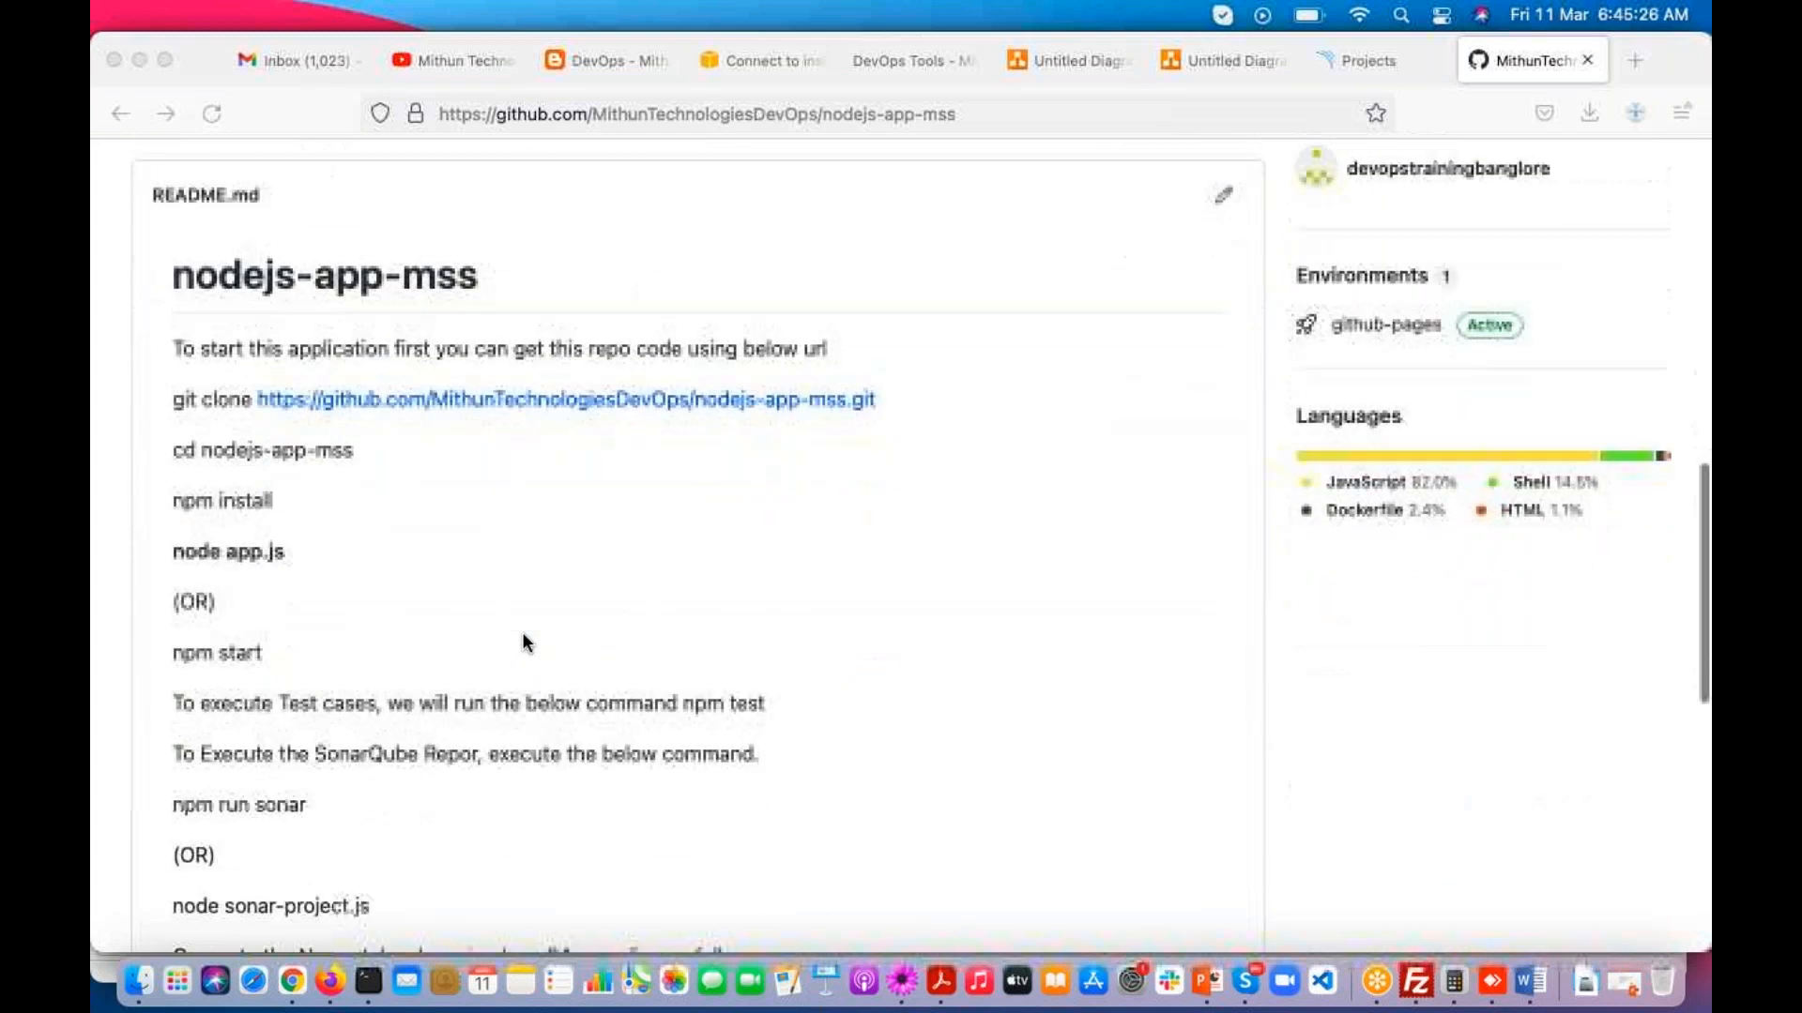
pyautogui.scroll(5, 522, 632)
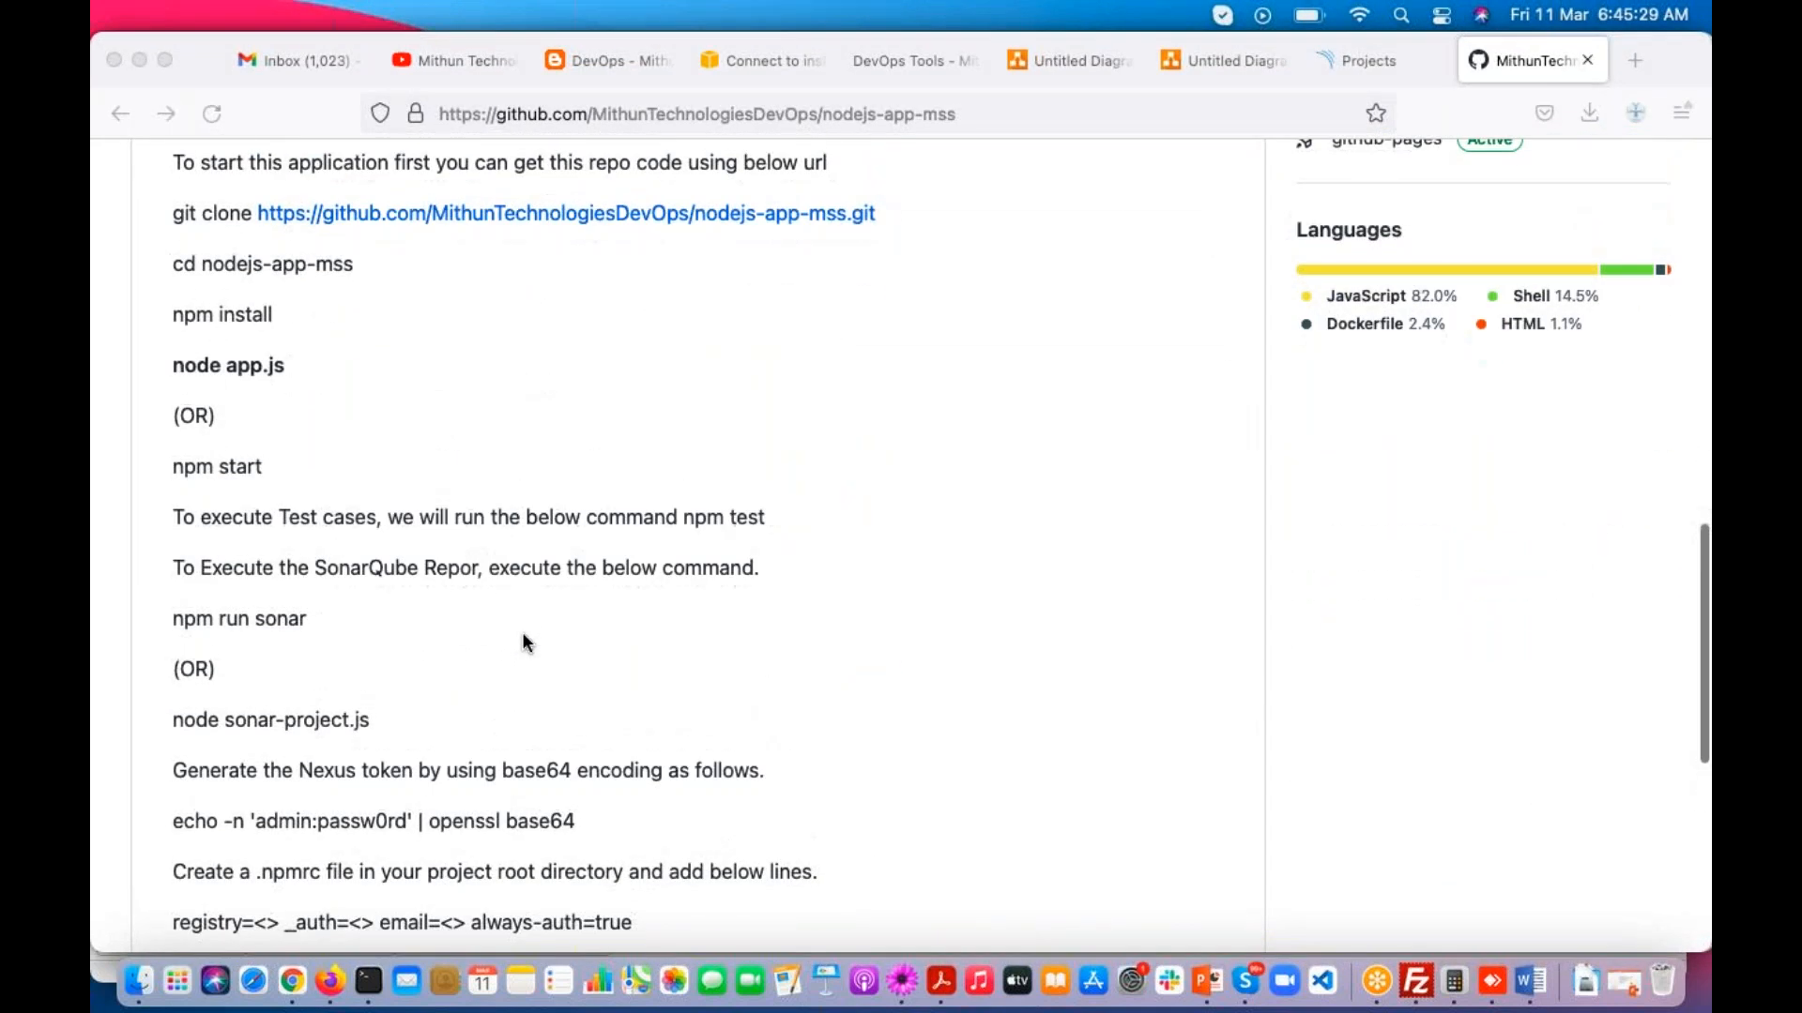
pyautogui.scroll(-5, 521, 633)
pyautogui.click(174, 476)
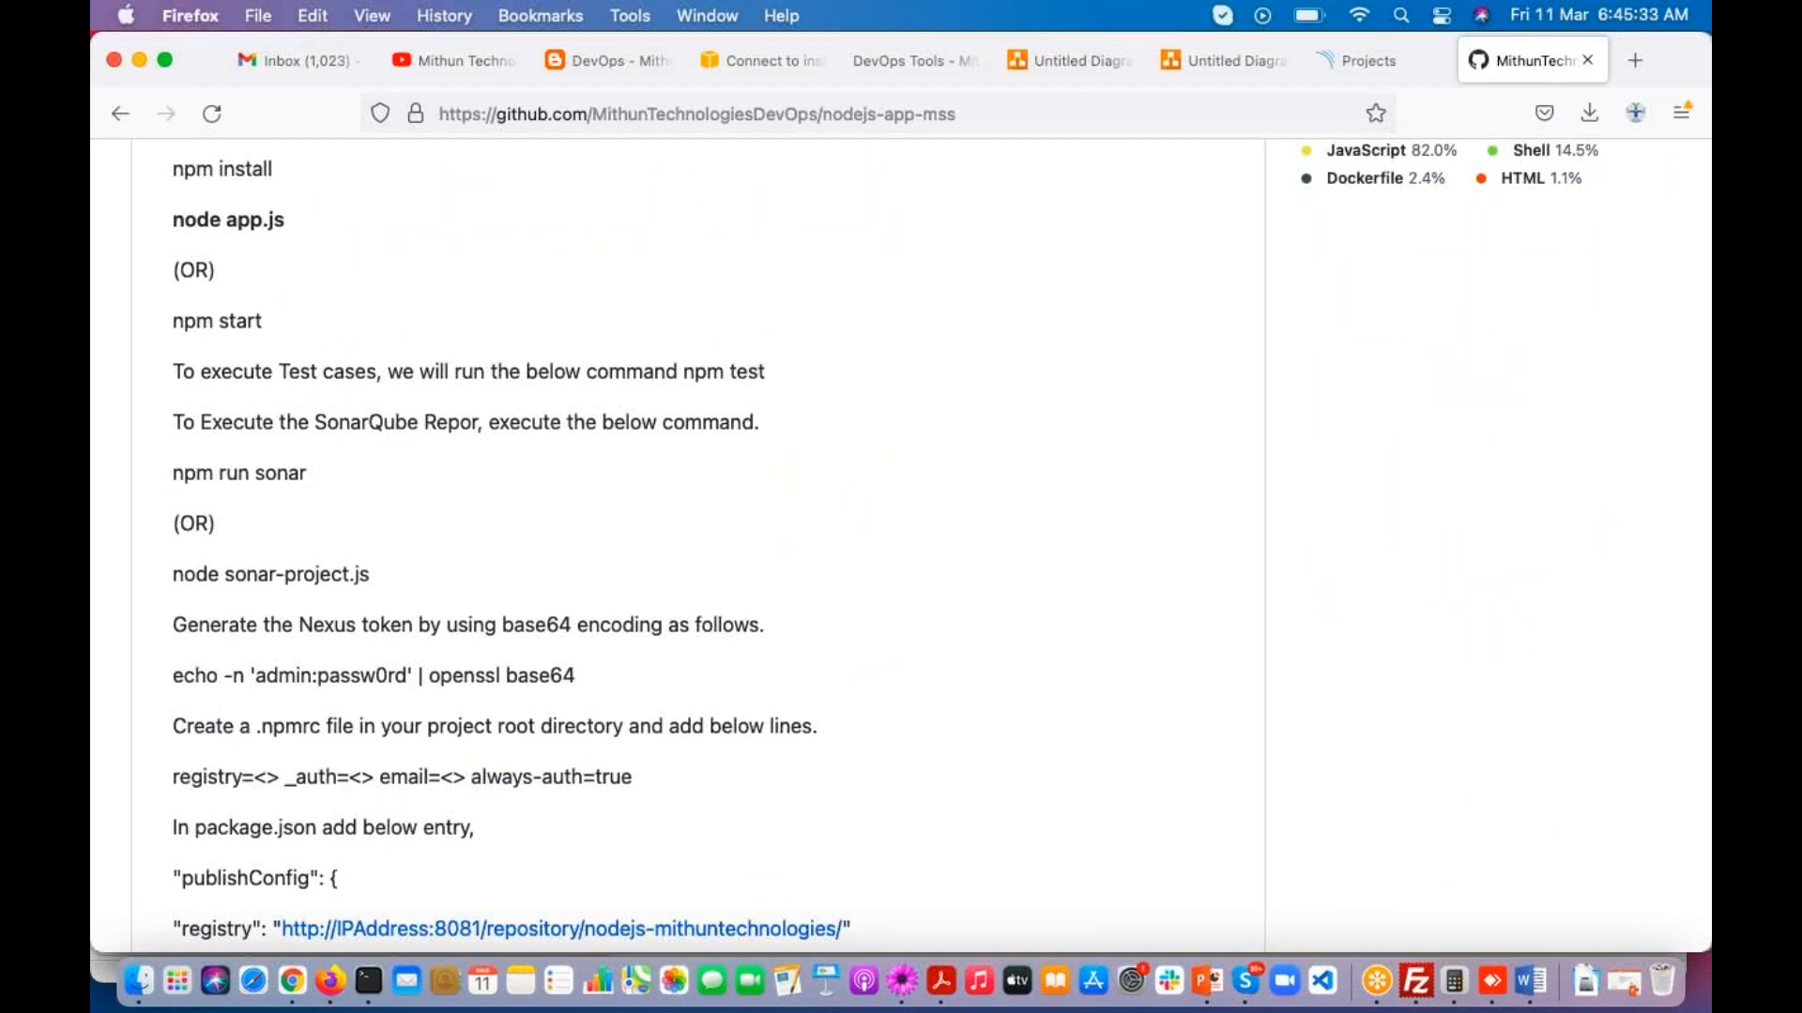
# Step: Switch to the TextMate notes and add the line "maven software" below the Node Js Project heading
pyautogui.moveTo(172, 473); pyautogui.dragTo(318, 481)
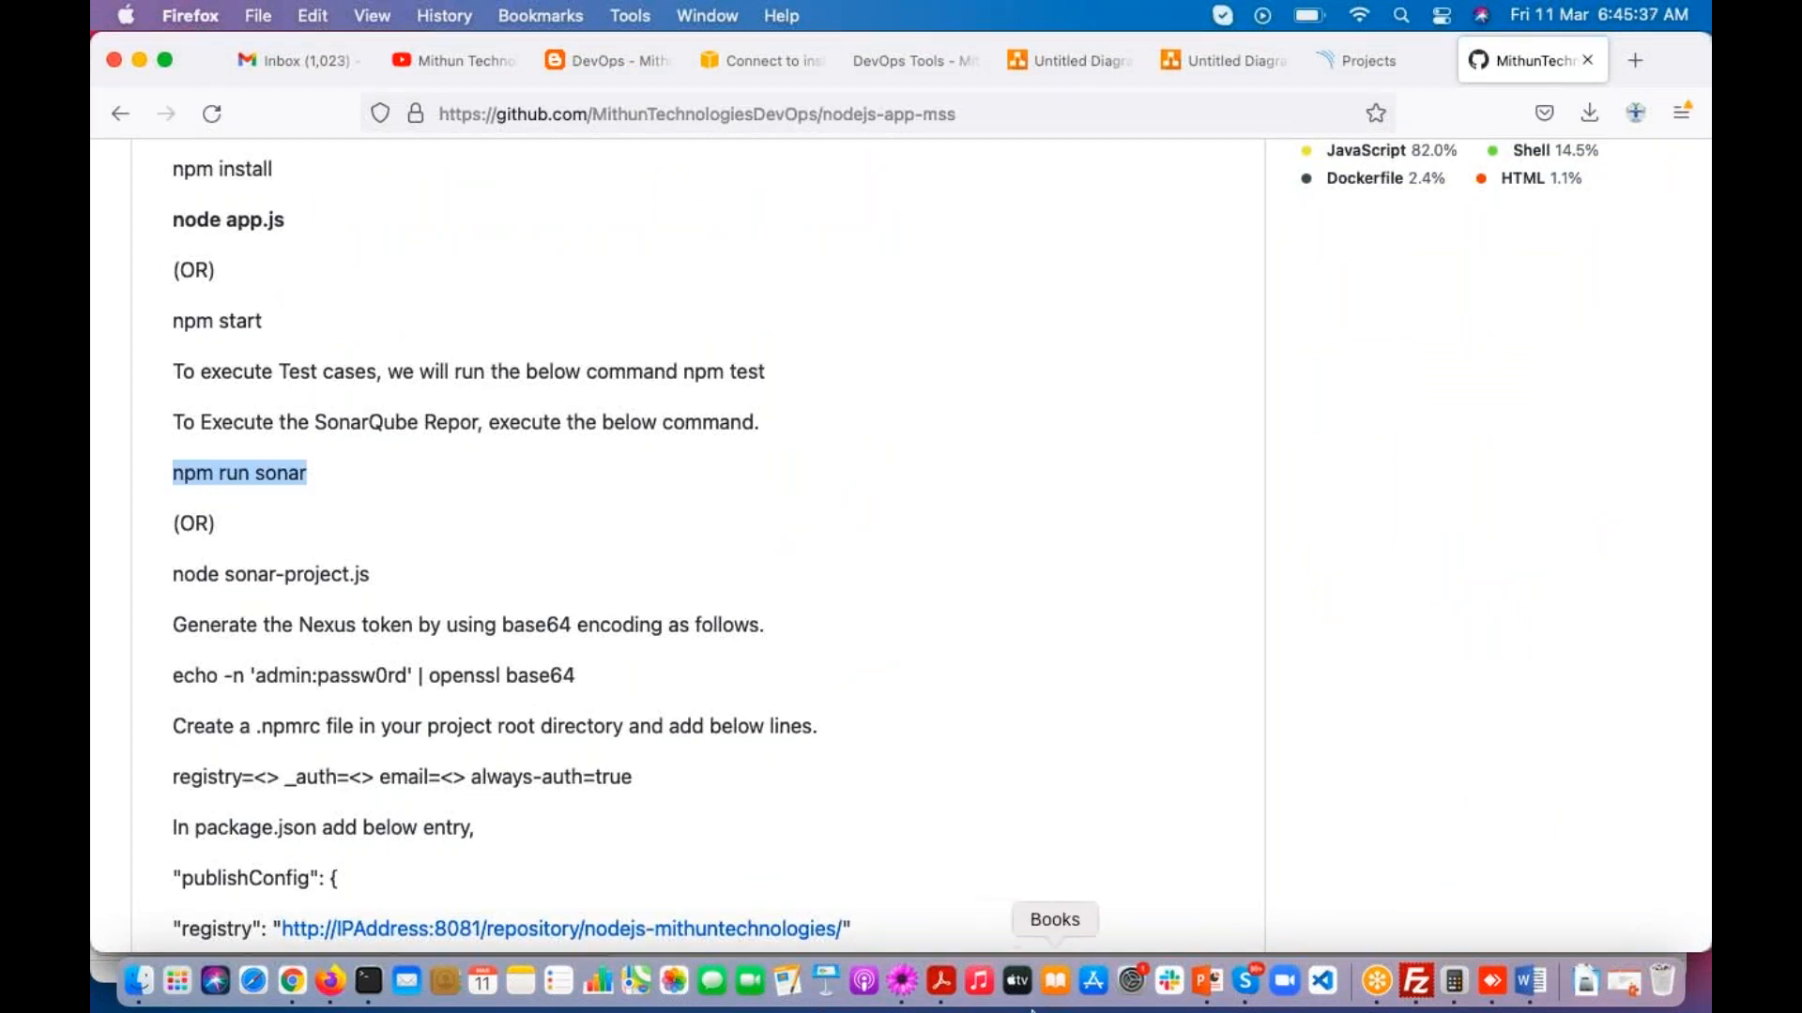
pyautogui.click(902, 980)
pyautogui.scroll(-2, 452, 792)
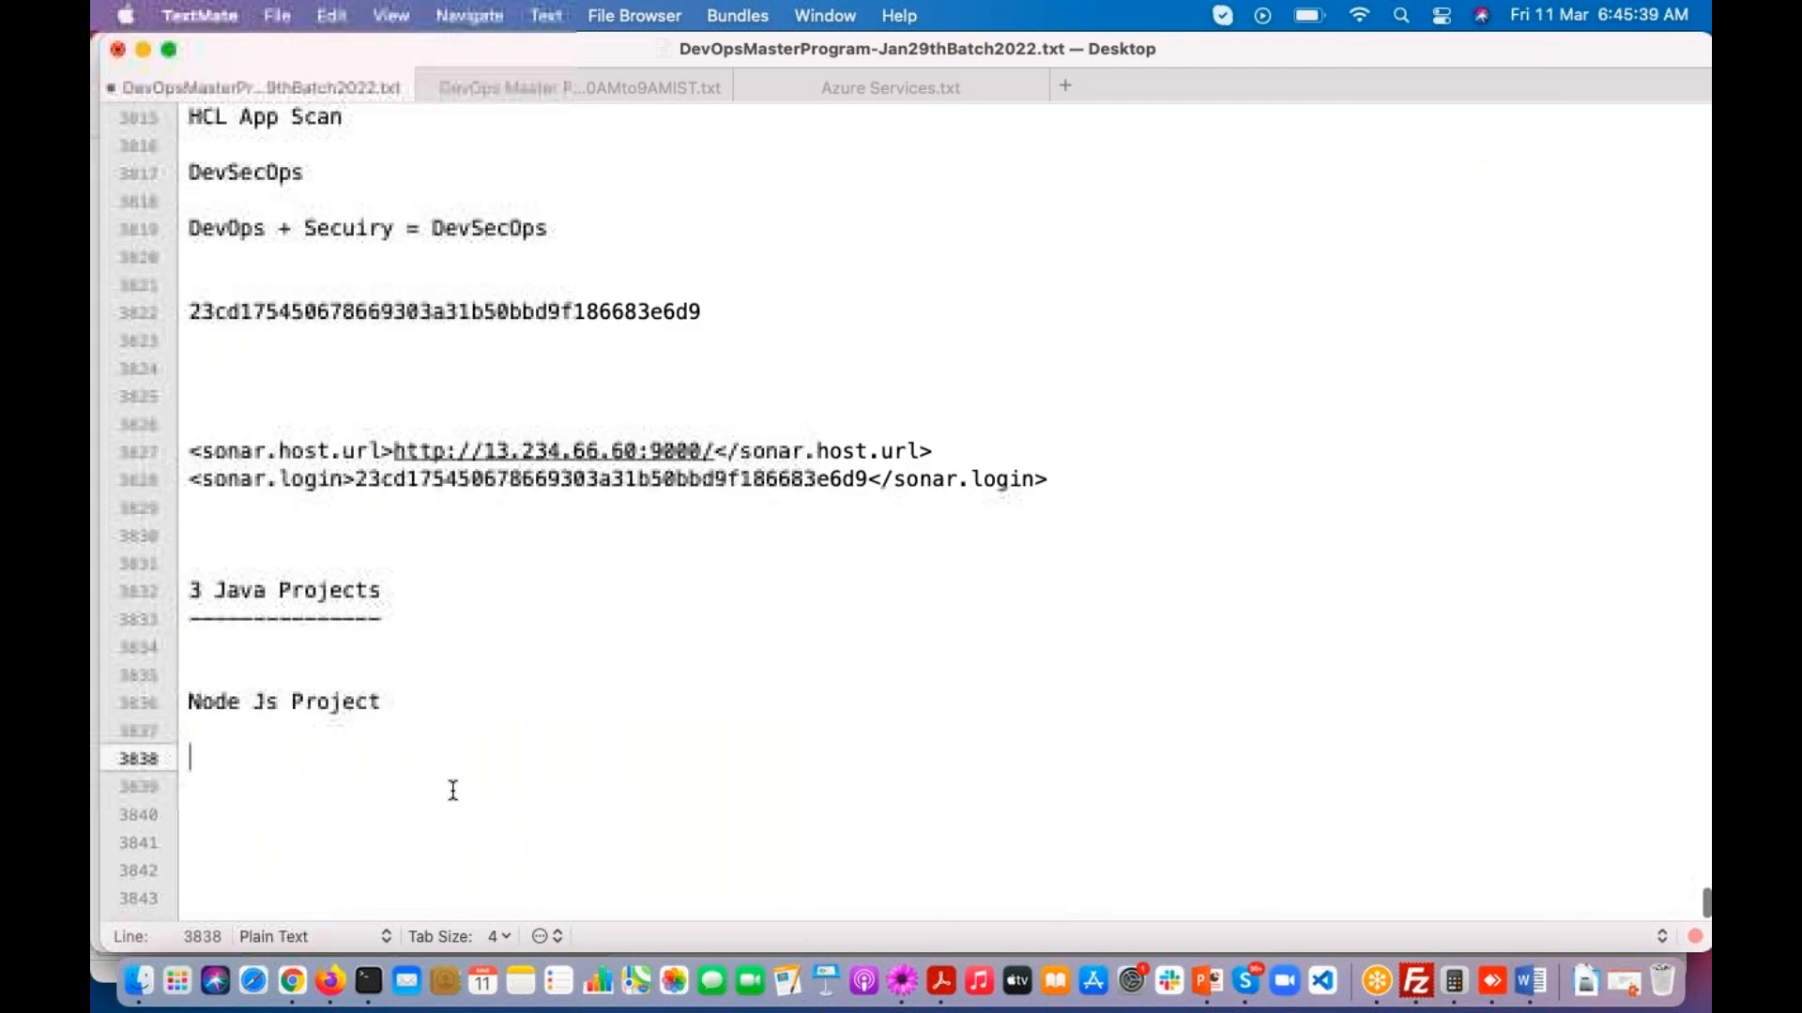
pyautogui.press('Return')
pyautogui.press('Return')
pyautogui.write('mav')
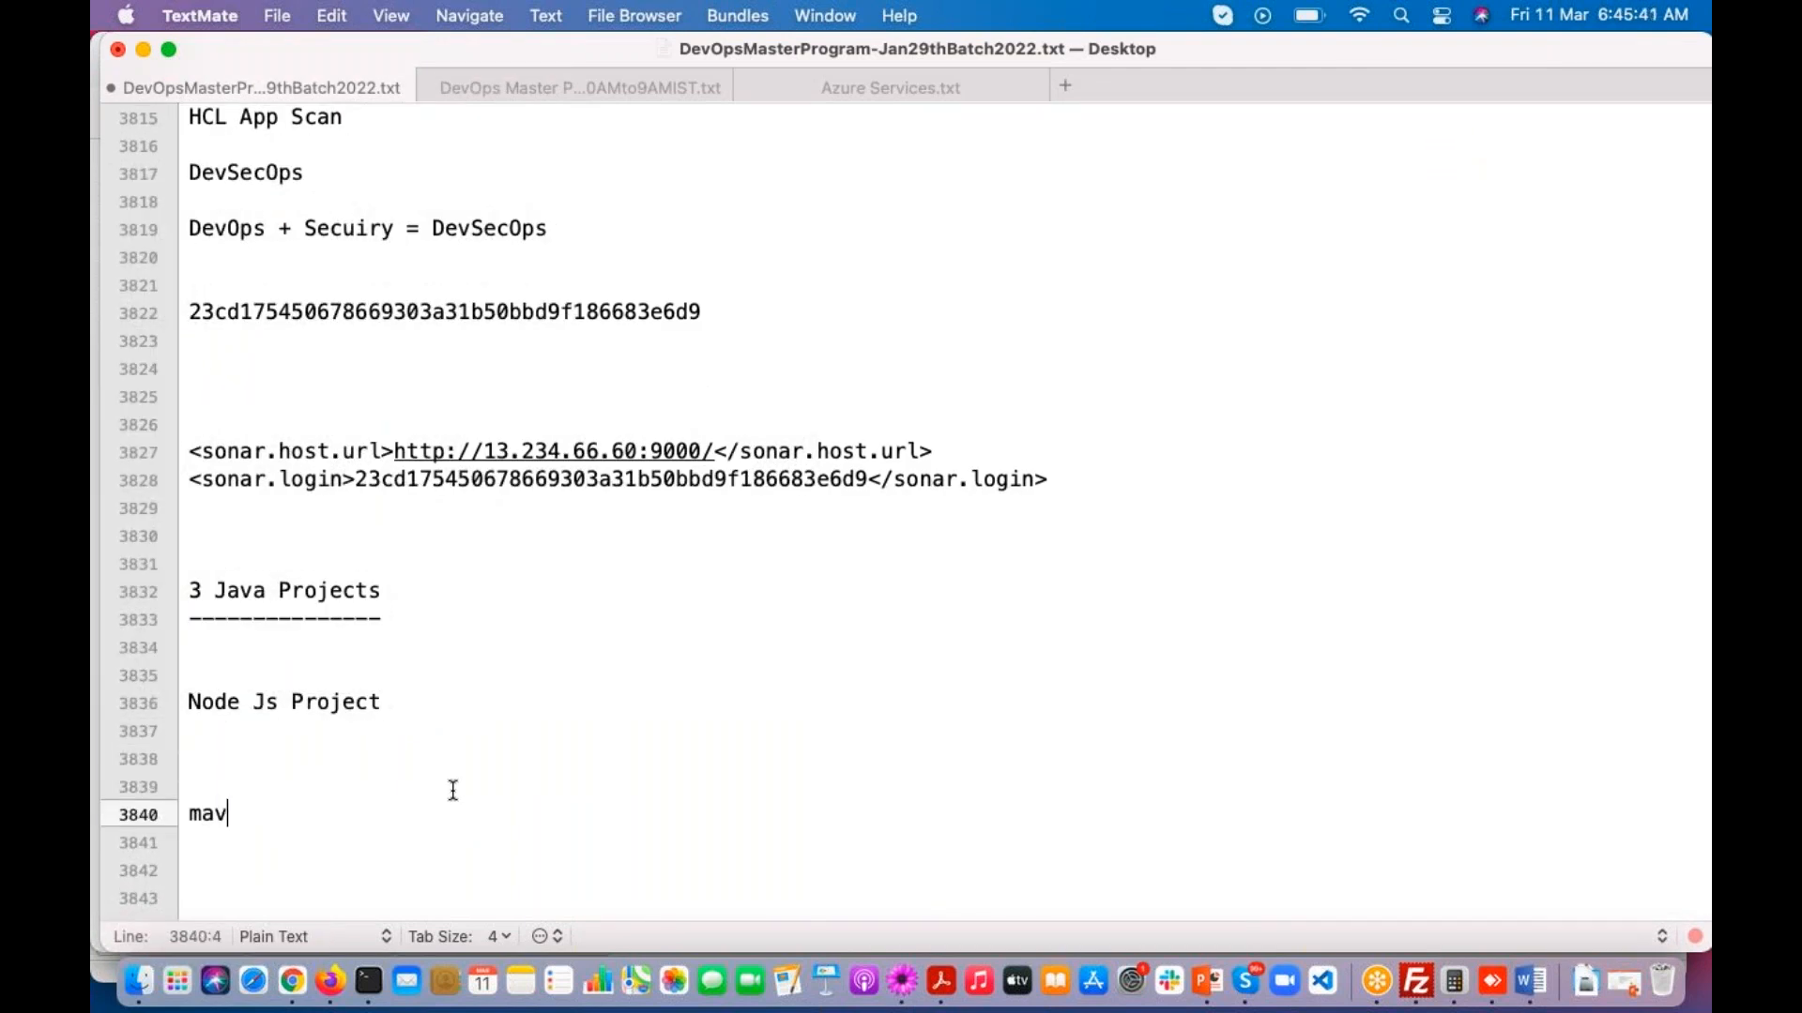
pyautogui.write('en software')
pyautogui.press('Return')
pyautogui.press('Return')
pyautogui.press('Return')
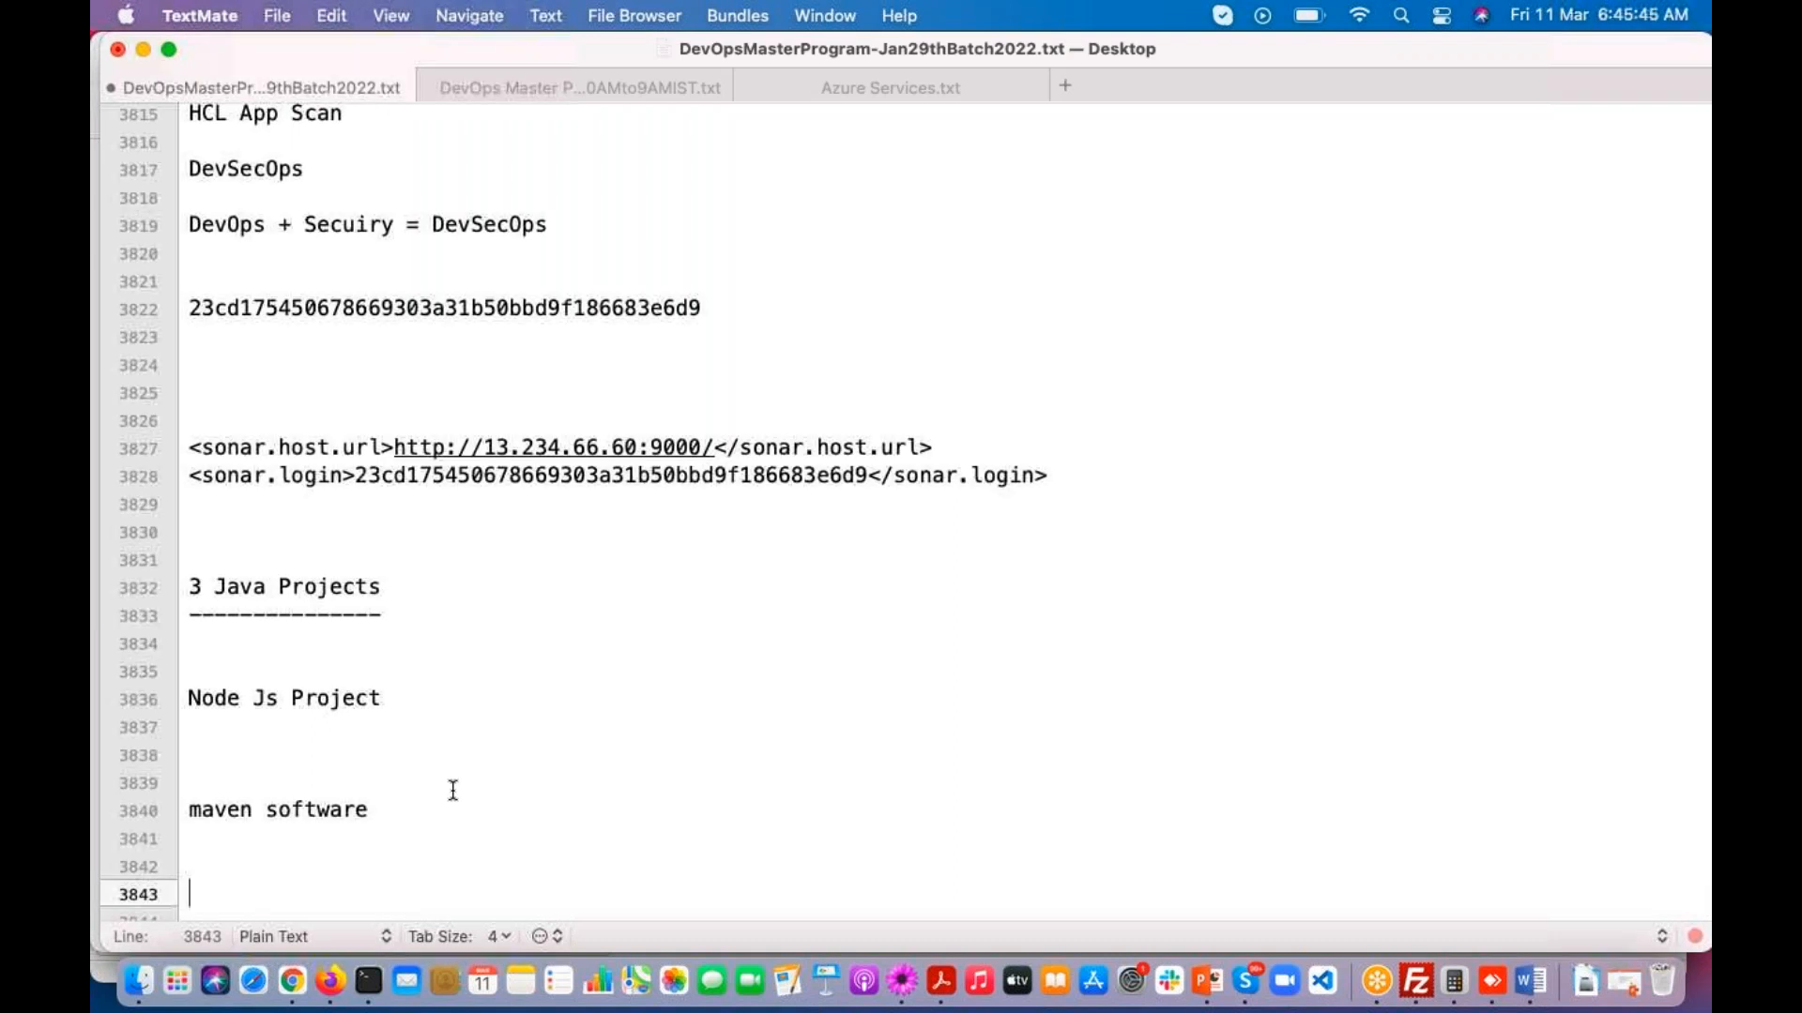
# Step: Add the note "npm --> Node JS software" below the maven software line
pyautogui.write('npm --> Node JS software')
pyautogui.press('Return')
pyautogui.press('Return')
pyautogui.press('Return')
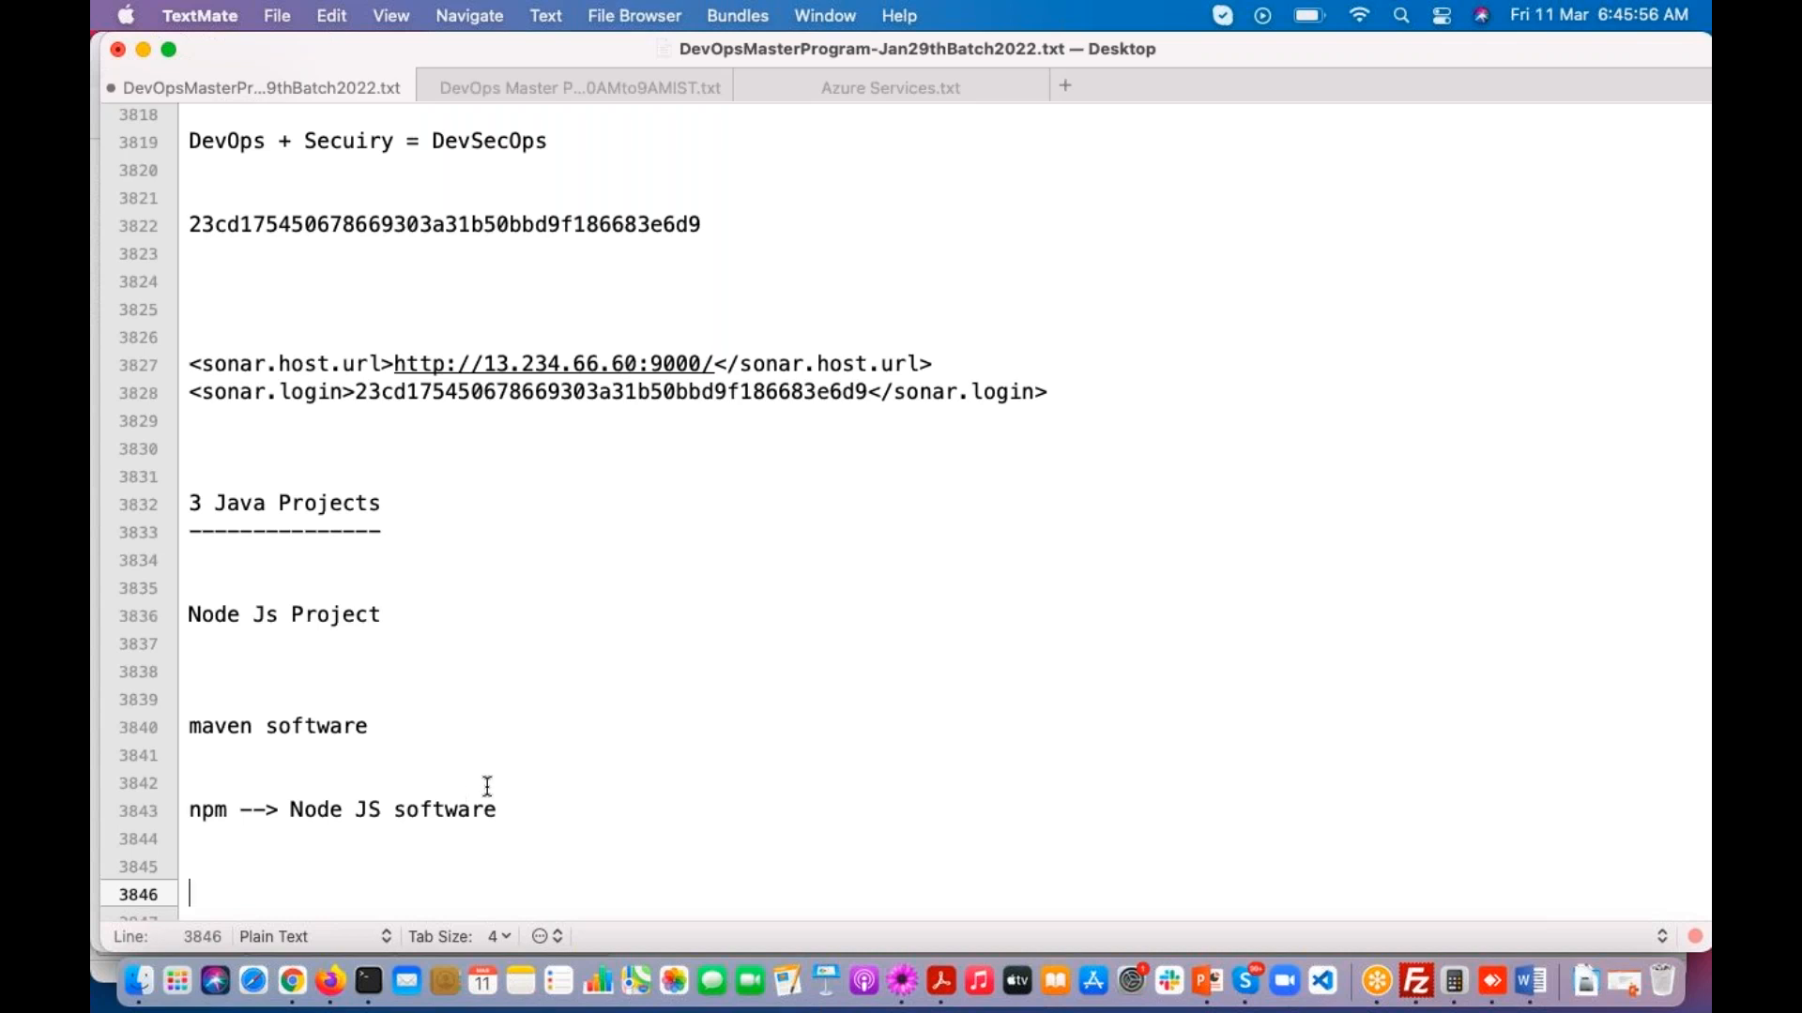
pyautogui.scroll(-3, 460, 786)
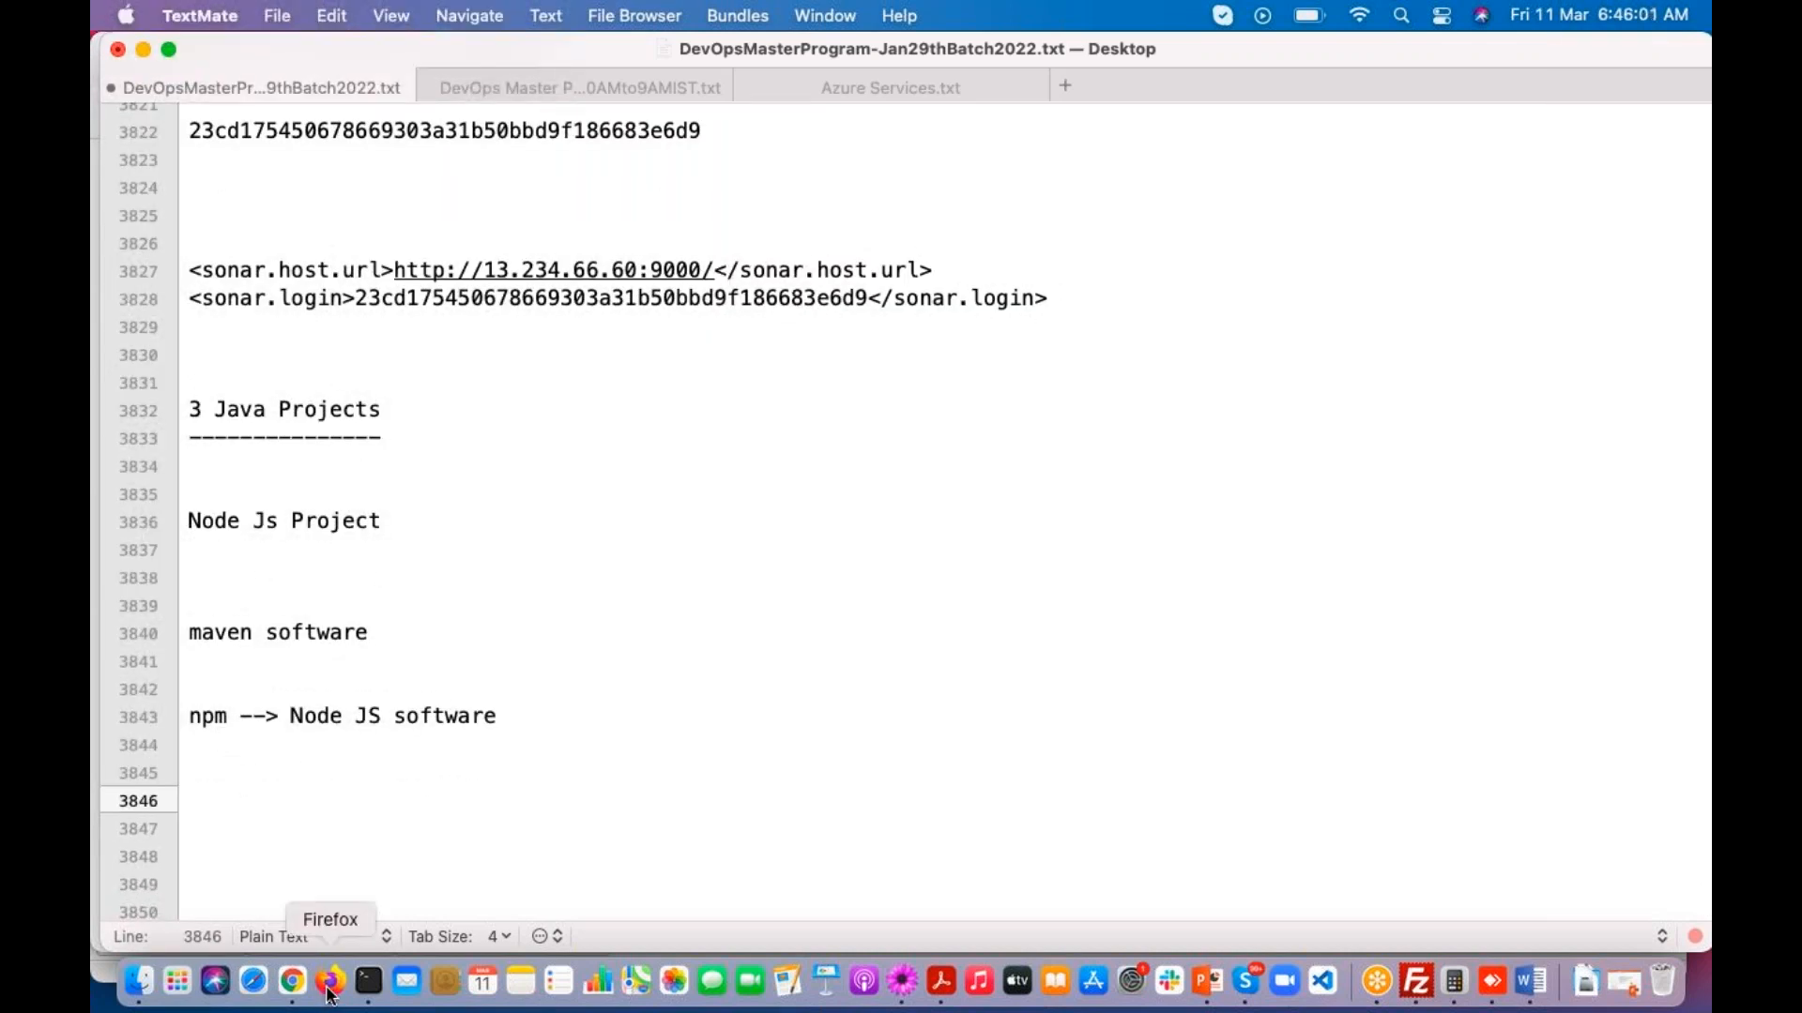
# Step: Add the command "yum install nodejs -y" to the notes below the npm line
pyautogui.write('yum ')
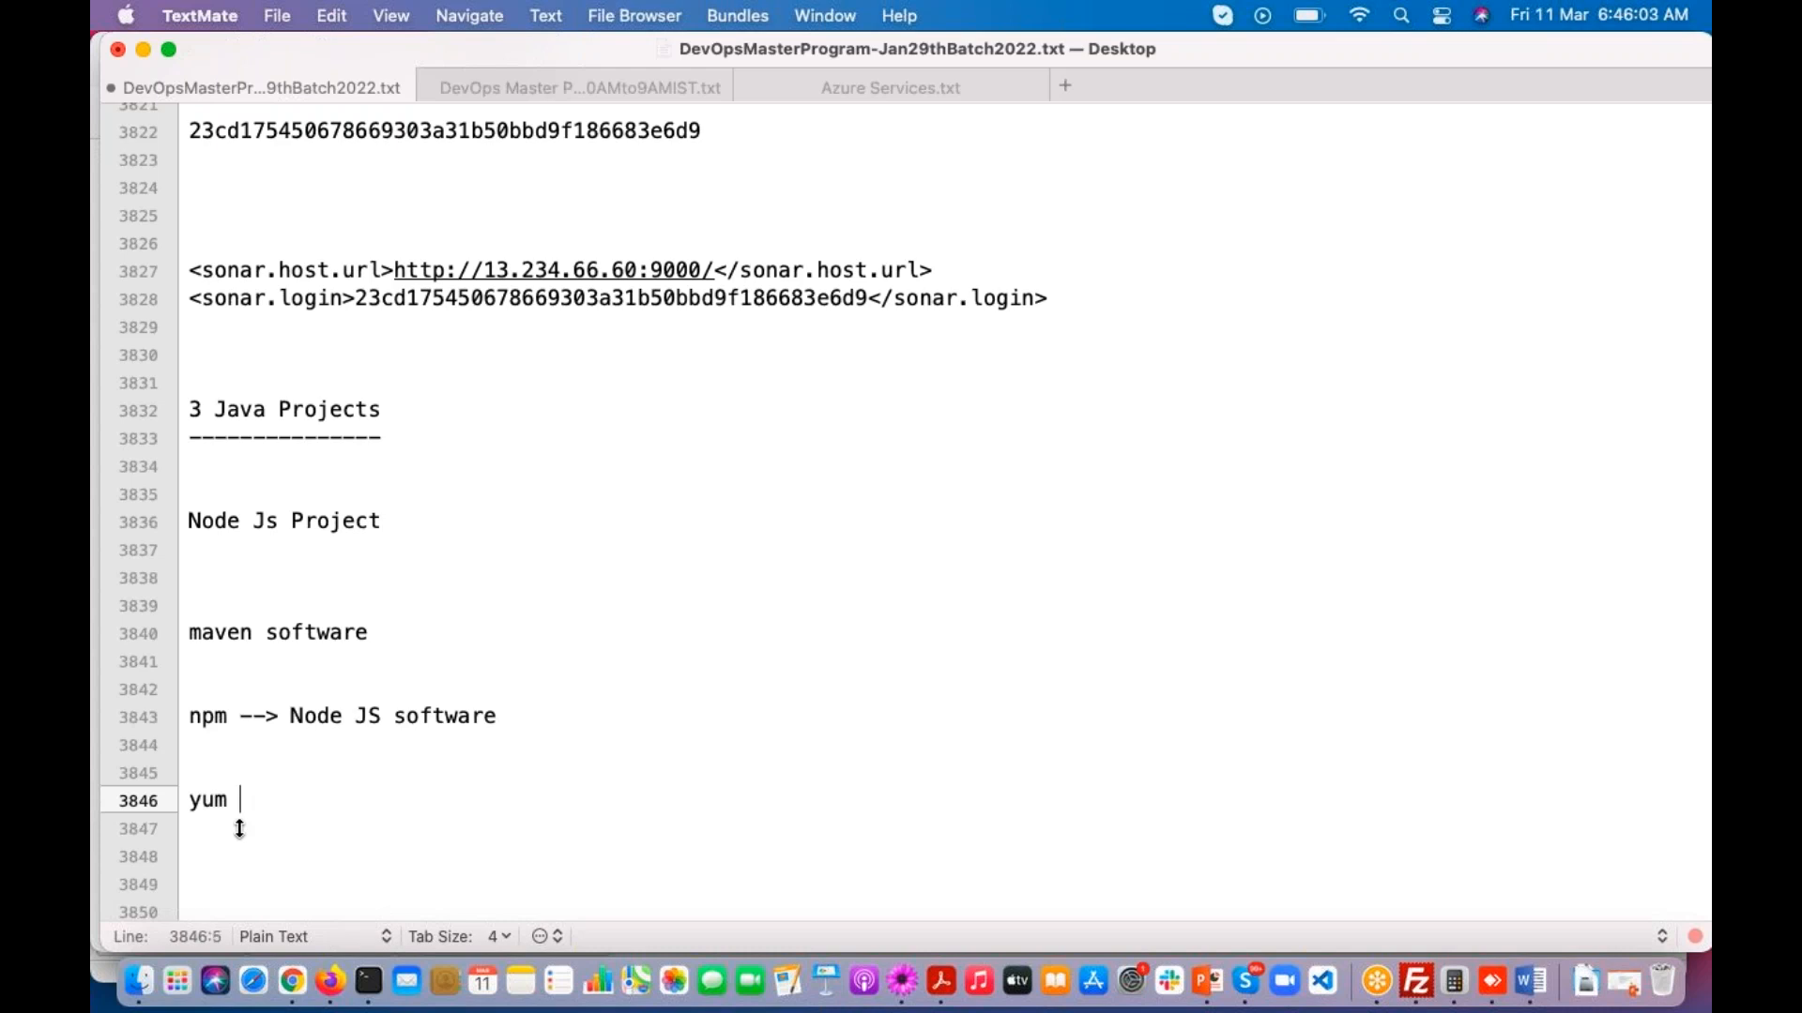
pyautogui.write('install n')
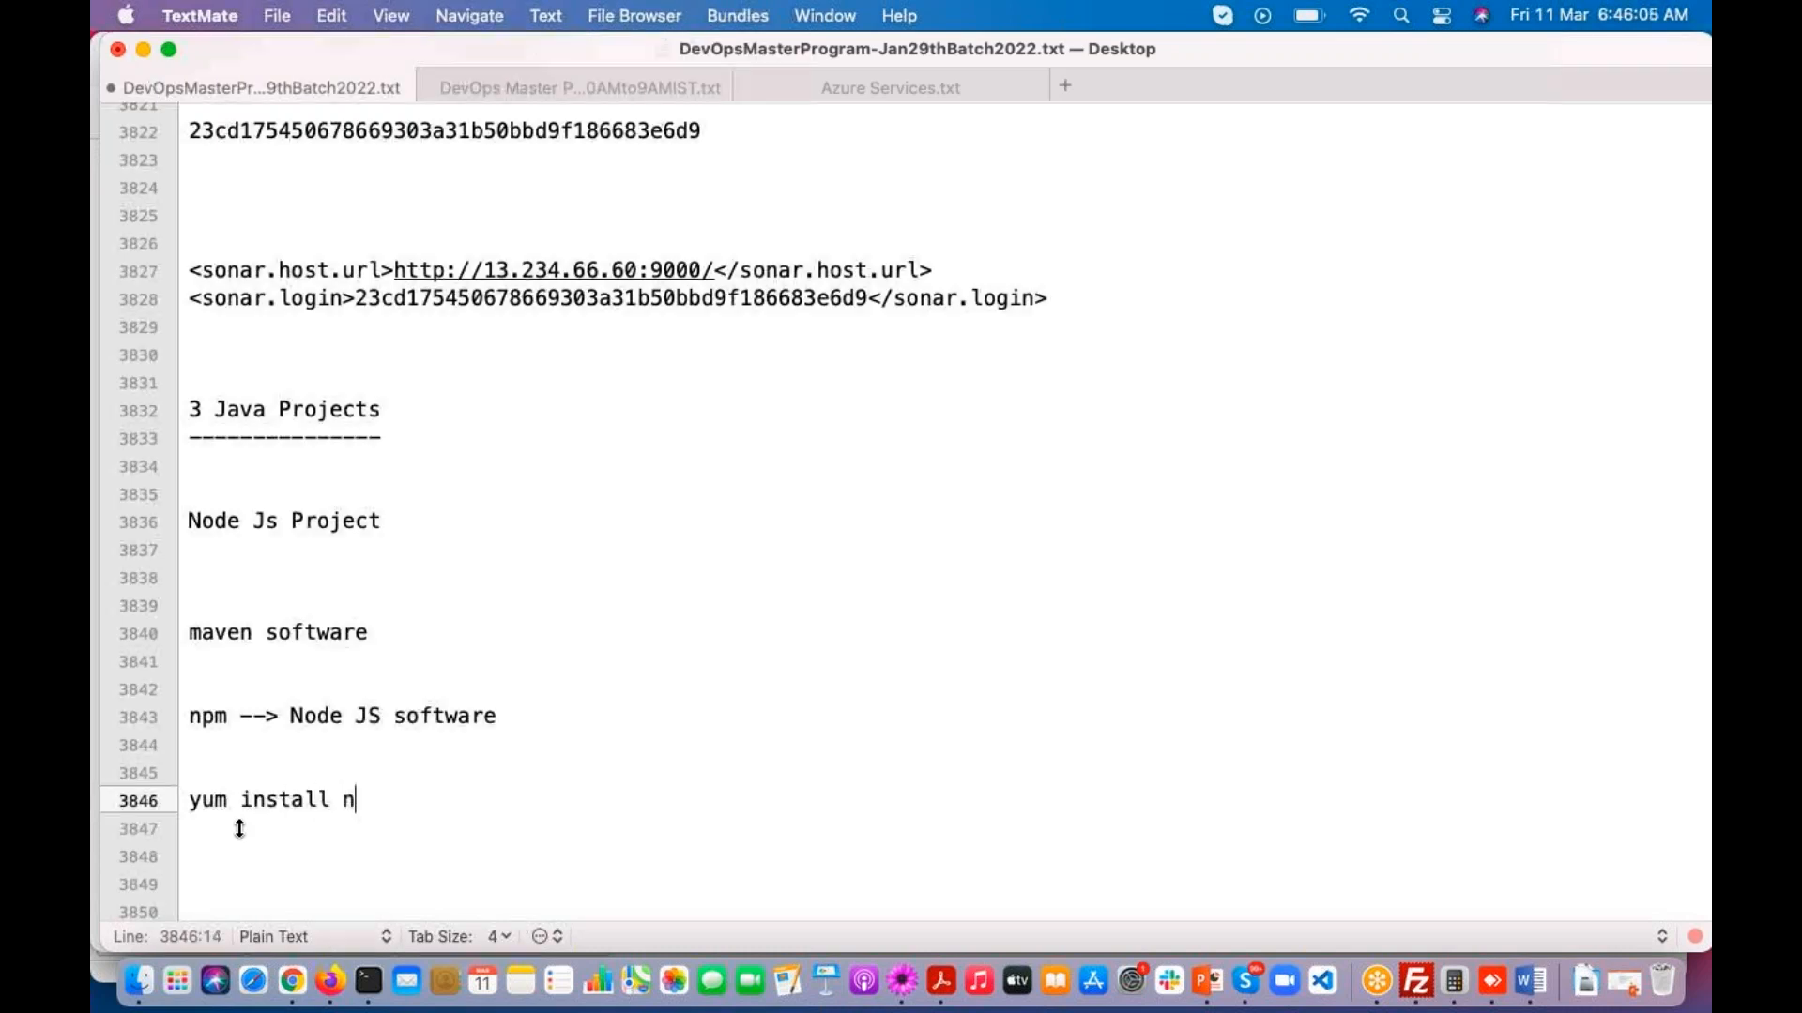
pyautogui.write('odejs -y')
pyautogui.press('Return')
pyautogui.press('Return')
# Step: Switch to Firefox and open the Node JS label page of the Mithun Technologies DevOps blog
pyautogui.click(329, 981)
pyautogui.click(1708, 730)
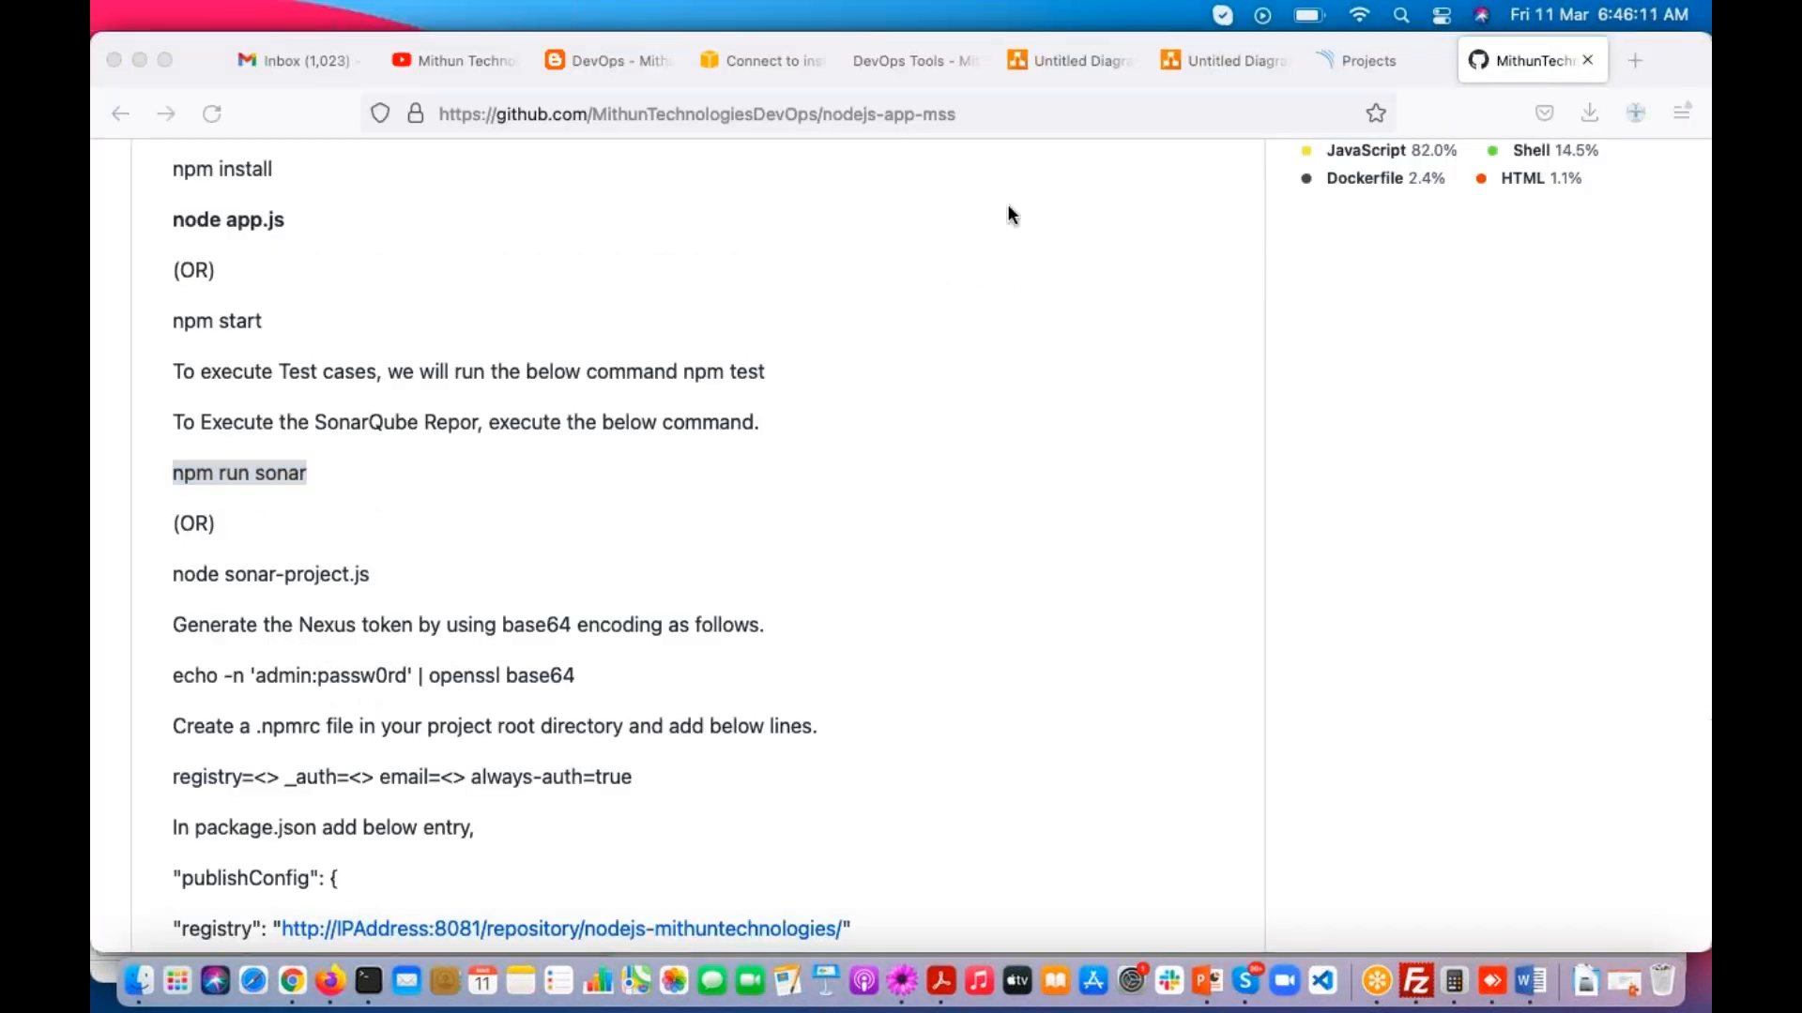
pyautogui.click(597, 73)
pyautogui.scroll(15, 1409, 539)
pyautogui.scroll(20, 1410, 548)
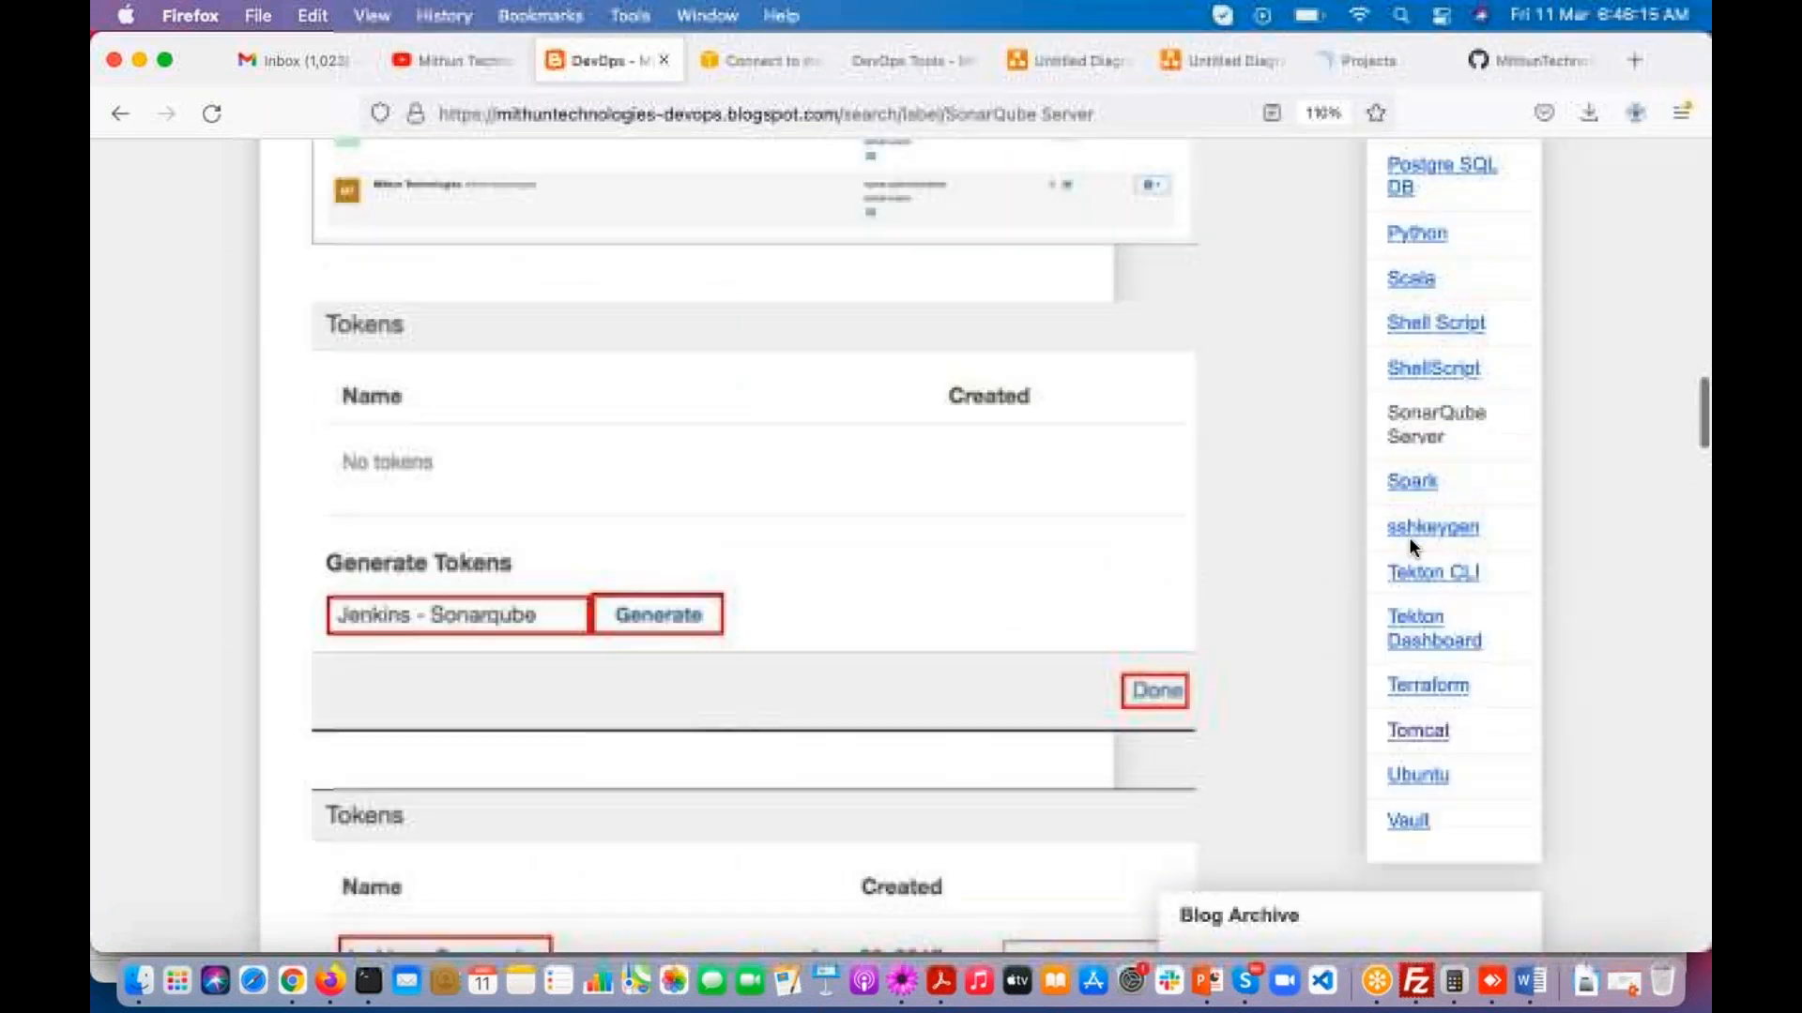
pyautogui.scroll(2, 1410, 544)
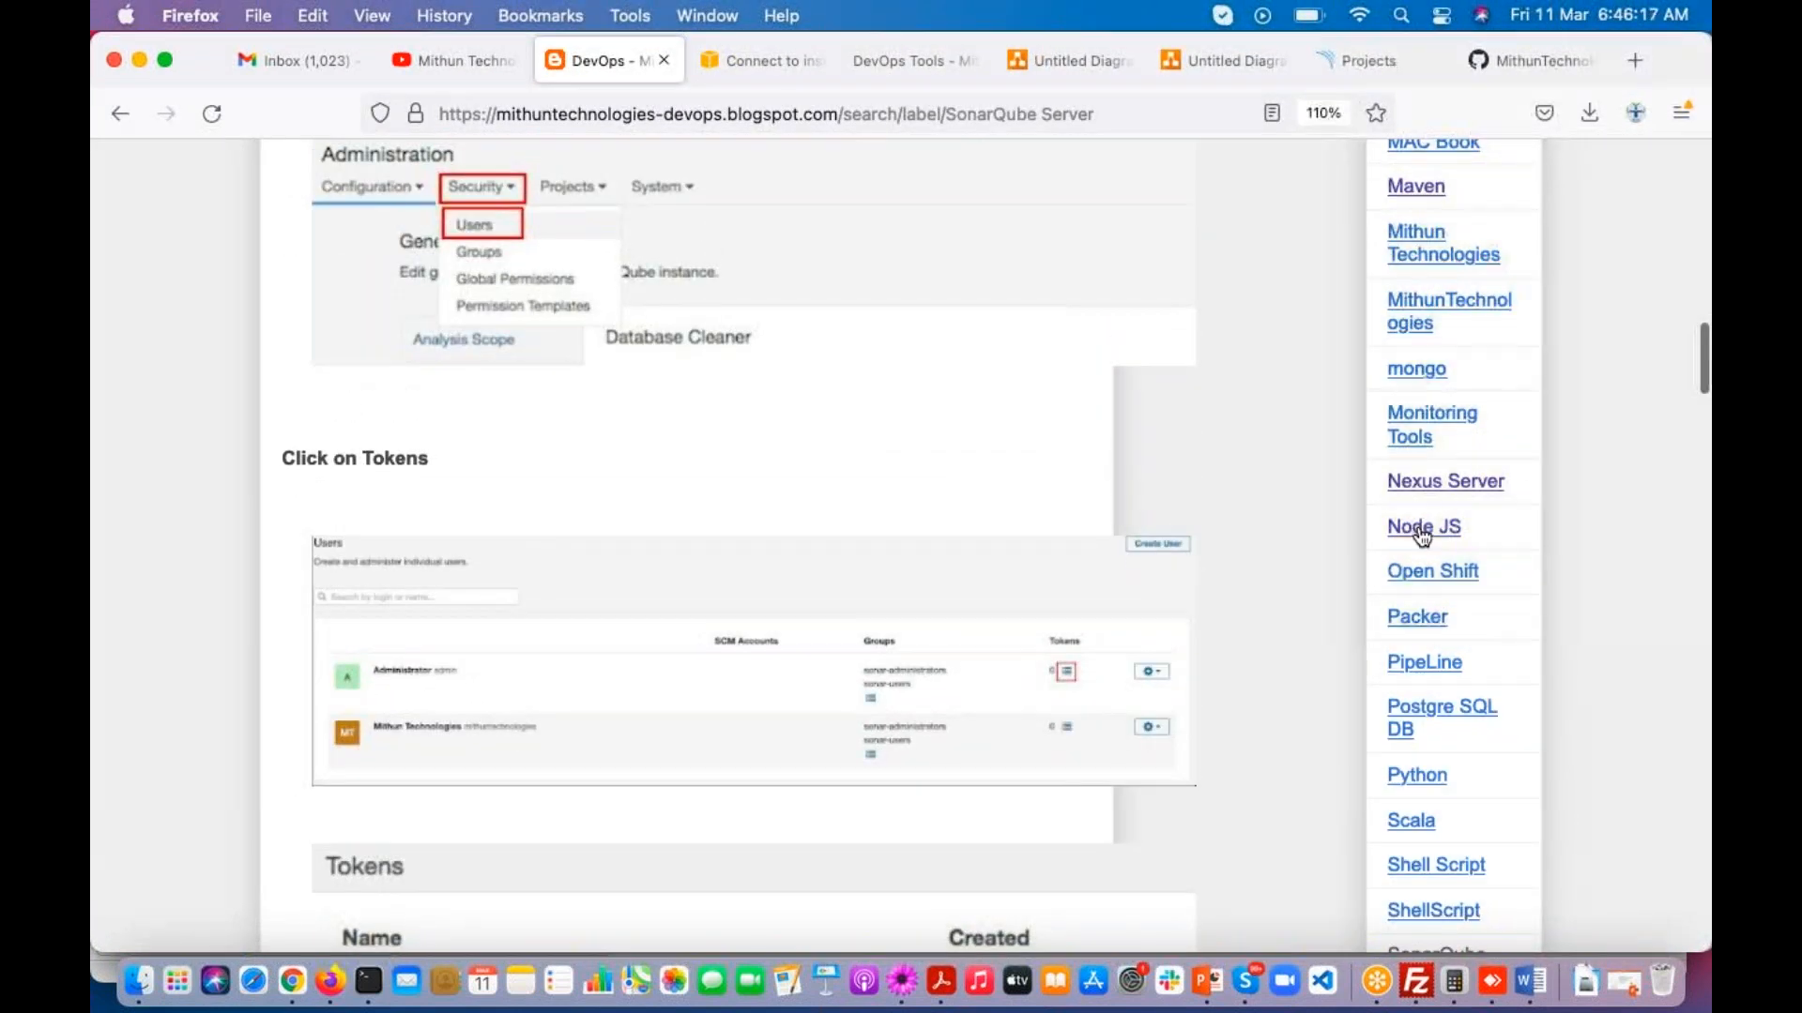
pyautogui.click(1423, 528)
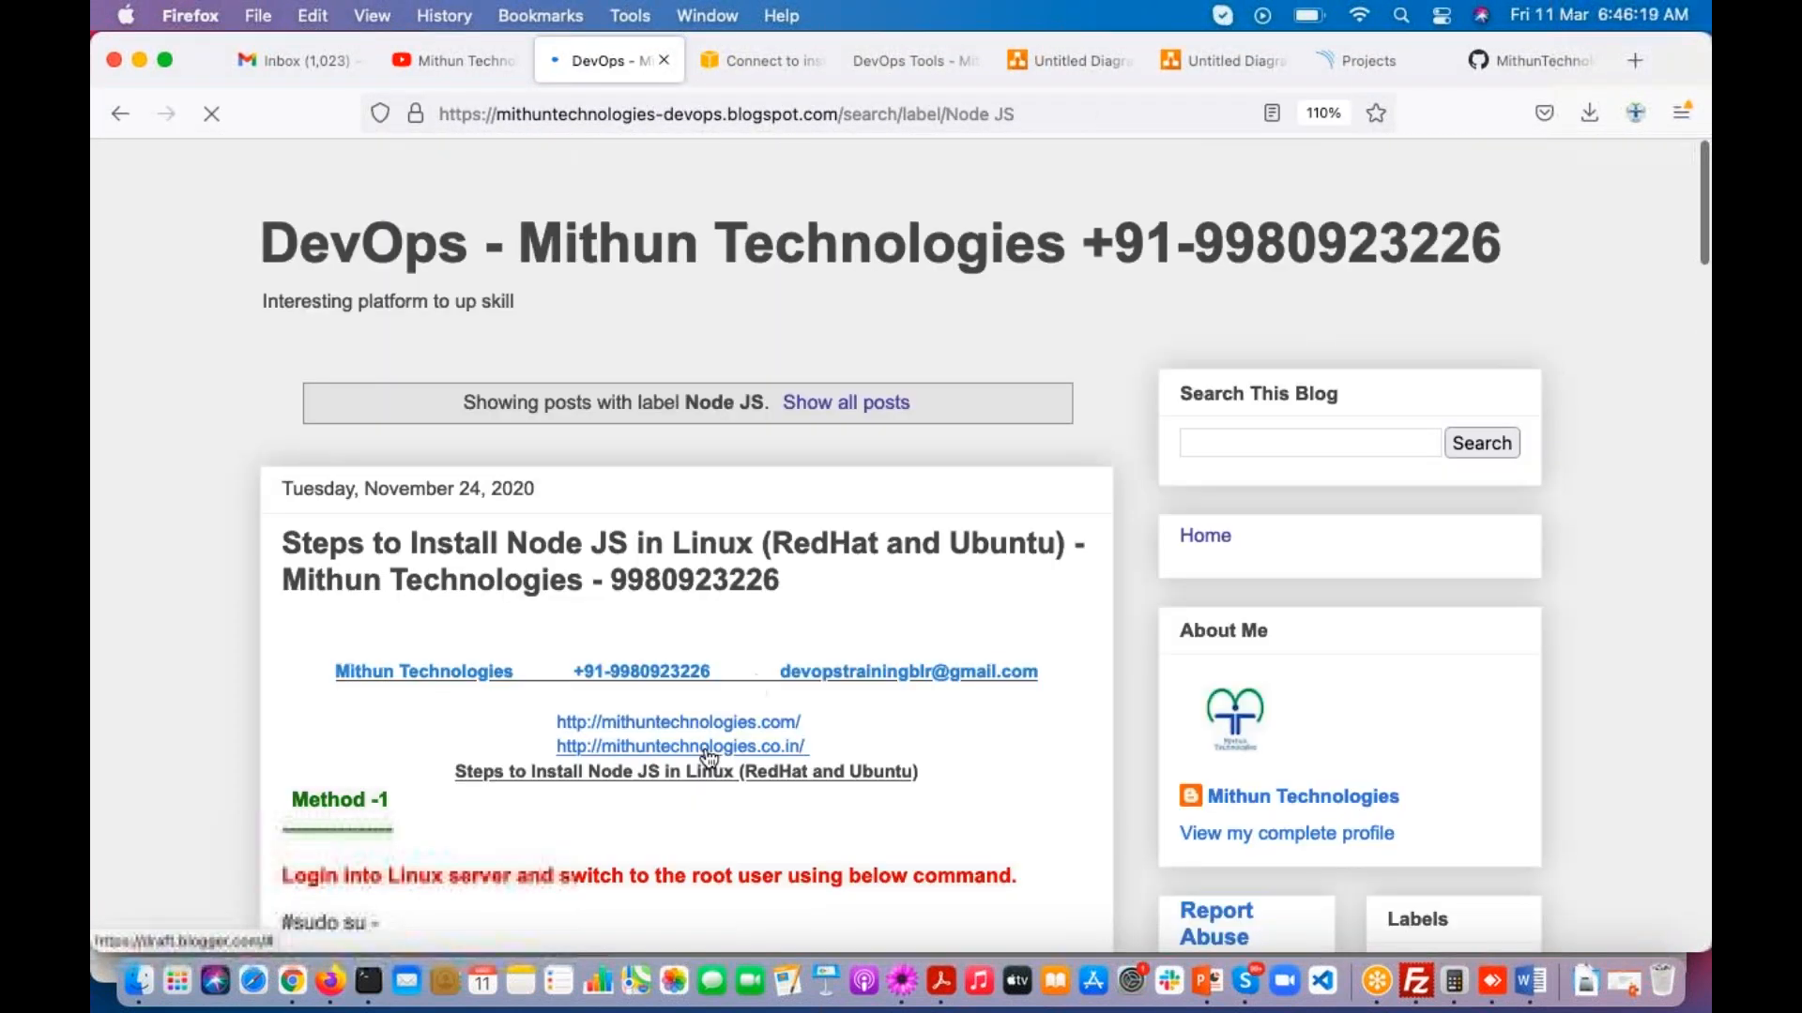
# Step: Examine the blog's Node JS installation methods, especially the nodejs and npm package commands for RedHat and Ubuntu
pyautogui.scroll(-10, 708, 756)
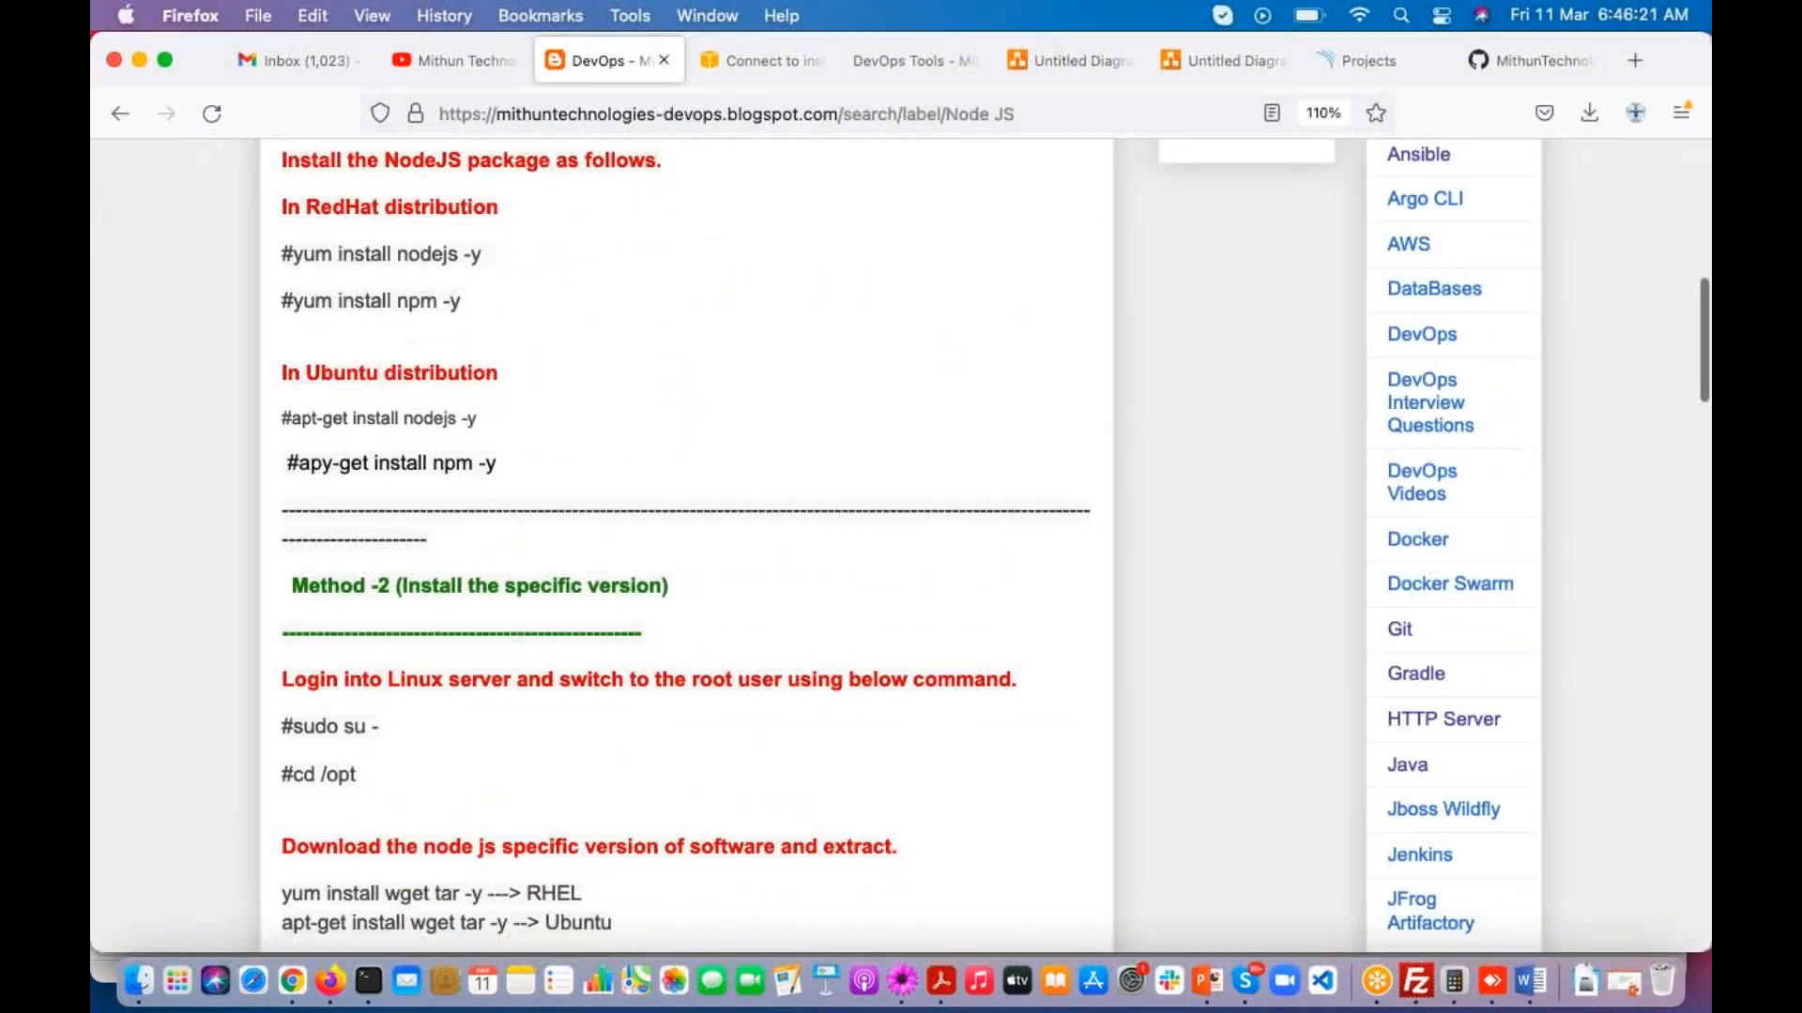
pyautogui.scroll(3, 695, 544)
pyautogui.scroll(-4, 695, 544)
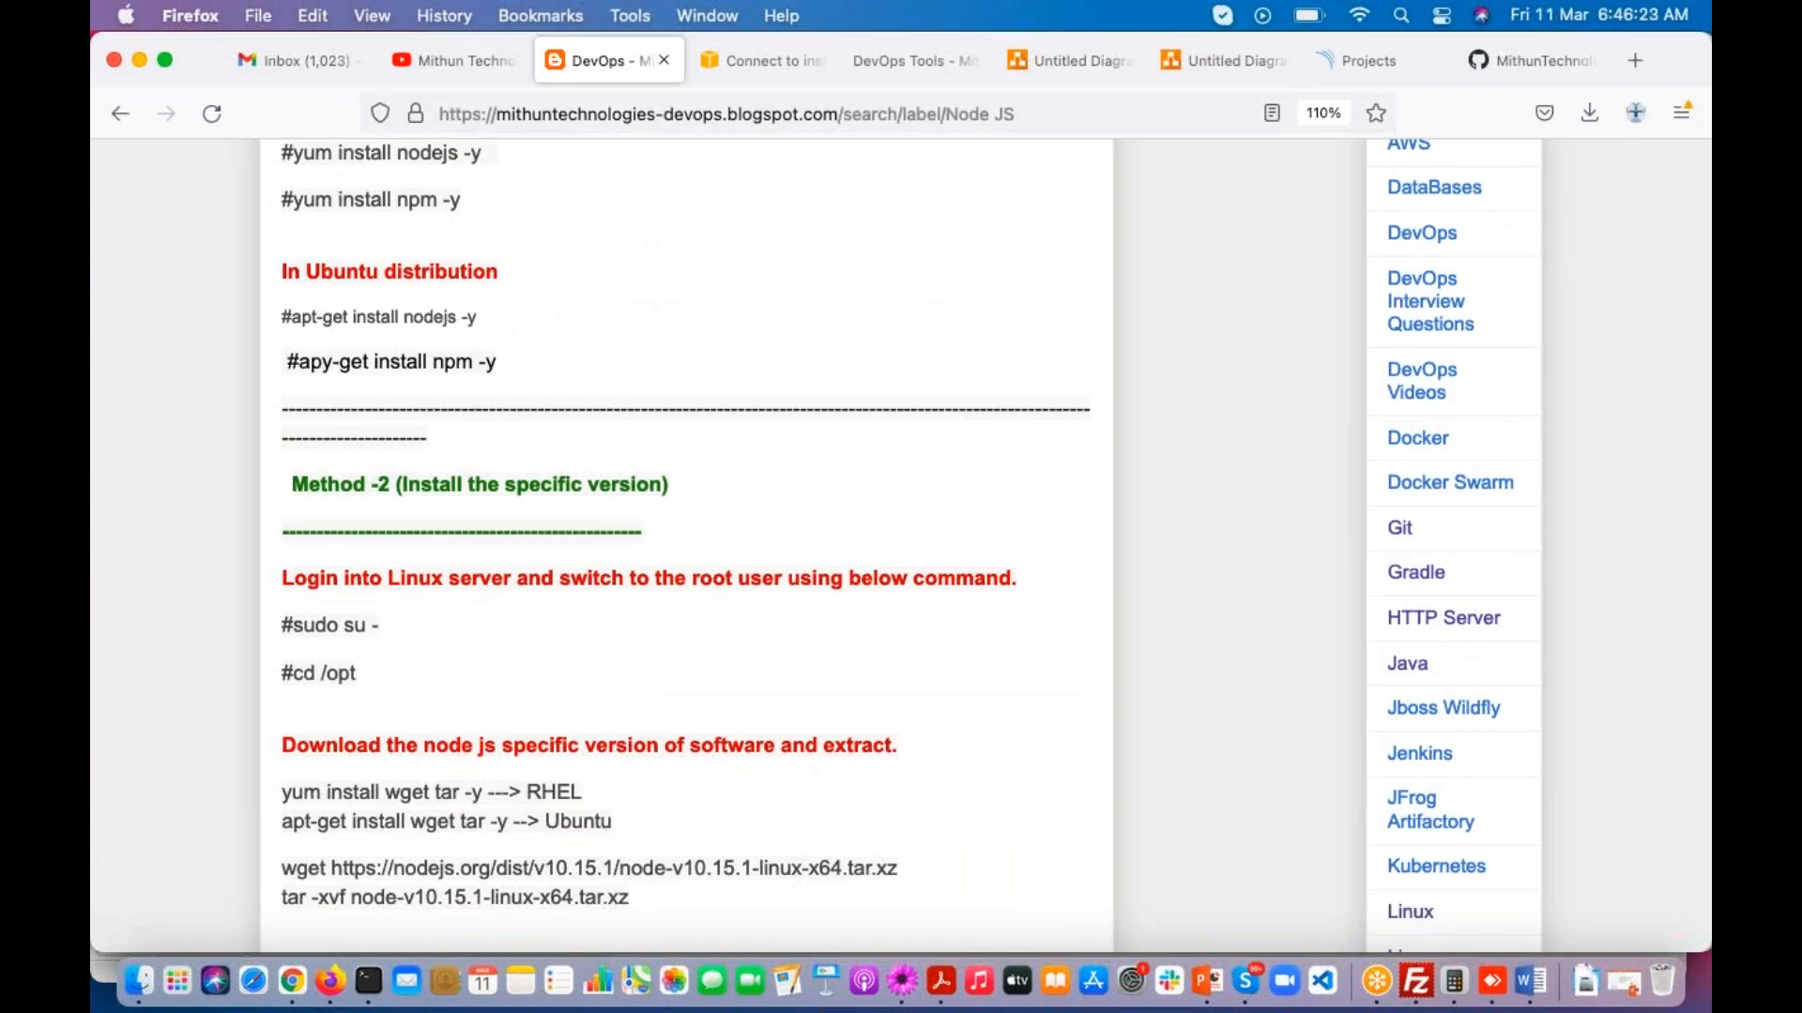
pyautogui.scroll(-7, 694, 544)
pyautogui.scroll(9, 694, 544)
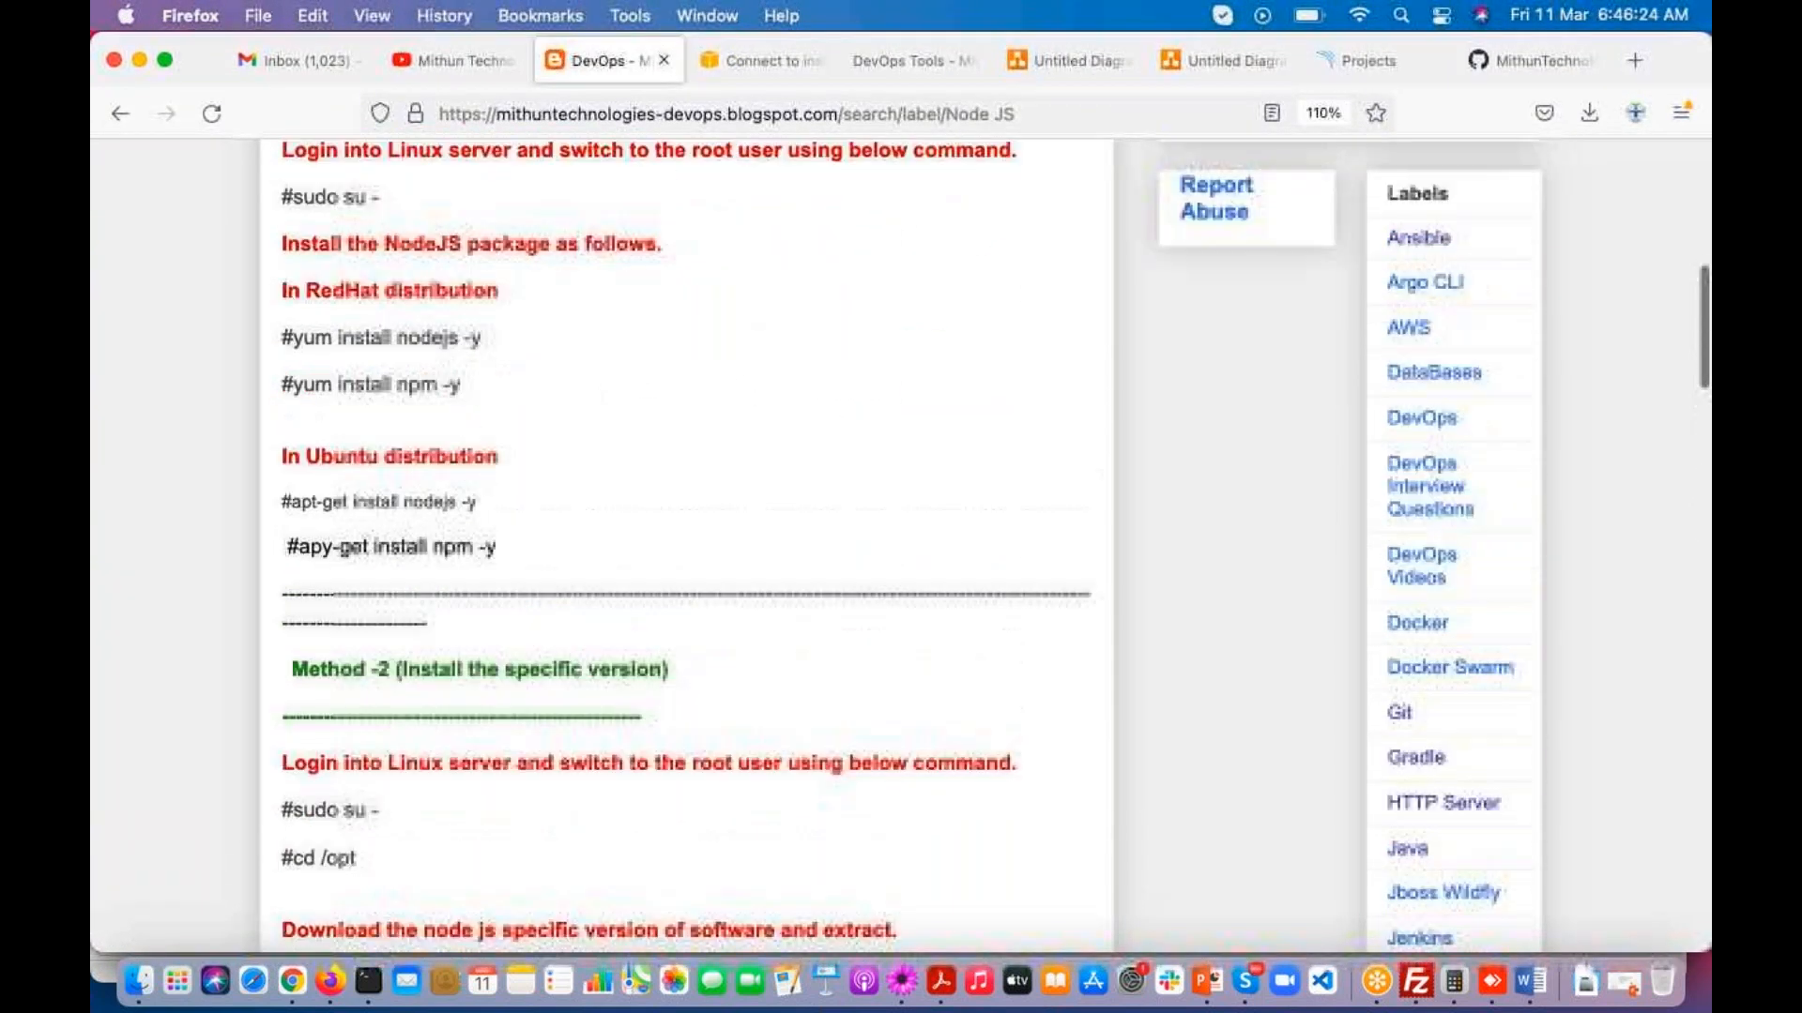
pyautogui.scroll(4, 399, 634)
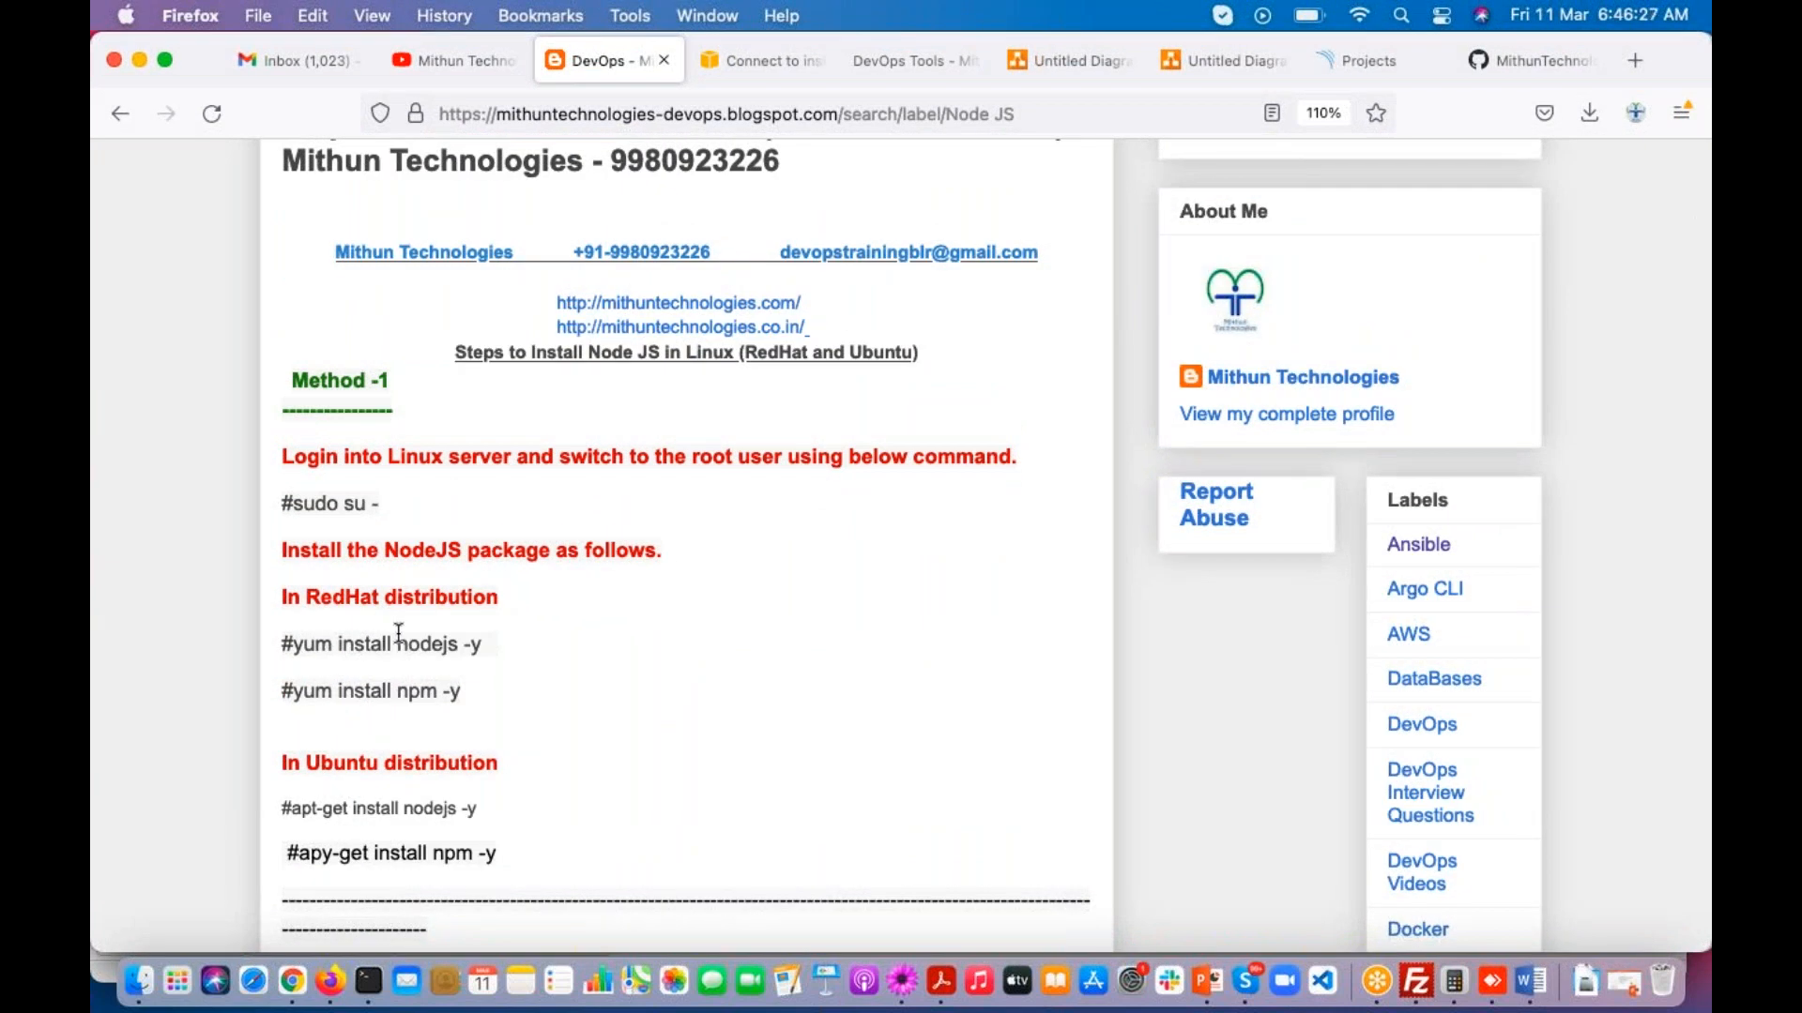
pyautogui.moveTo(298, 696); pyautogui.dragTo(466, 710)
pyautogui.moveTo(303, 645); pyautogui.dragTo(497, 649)
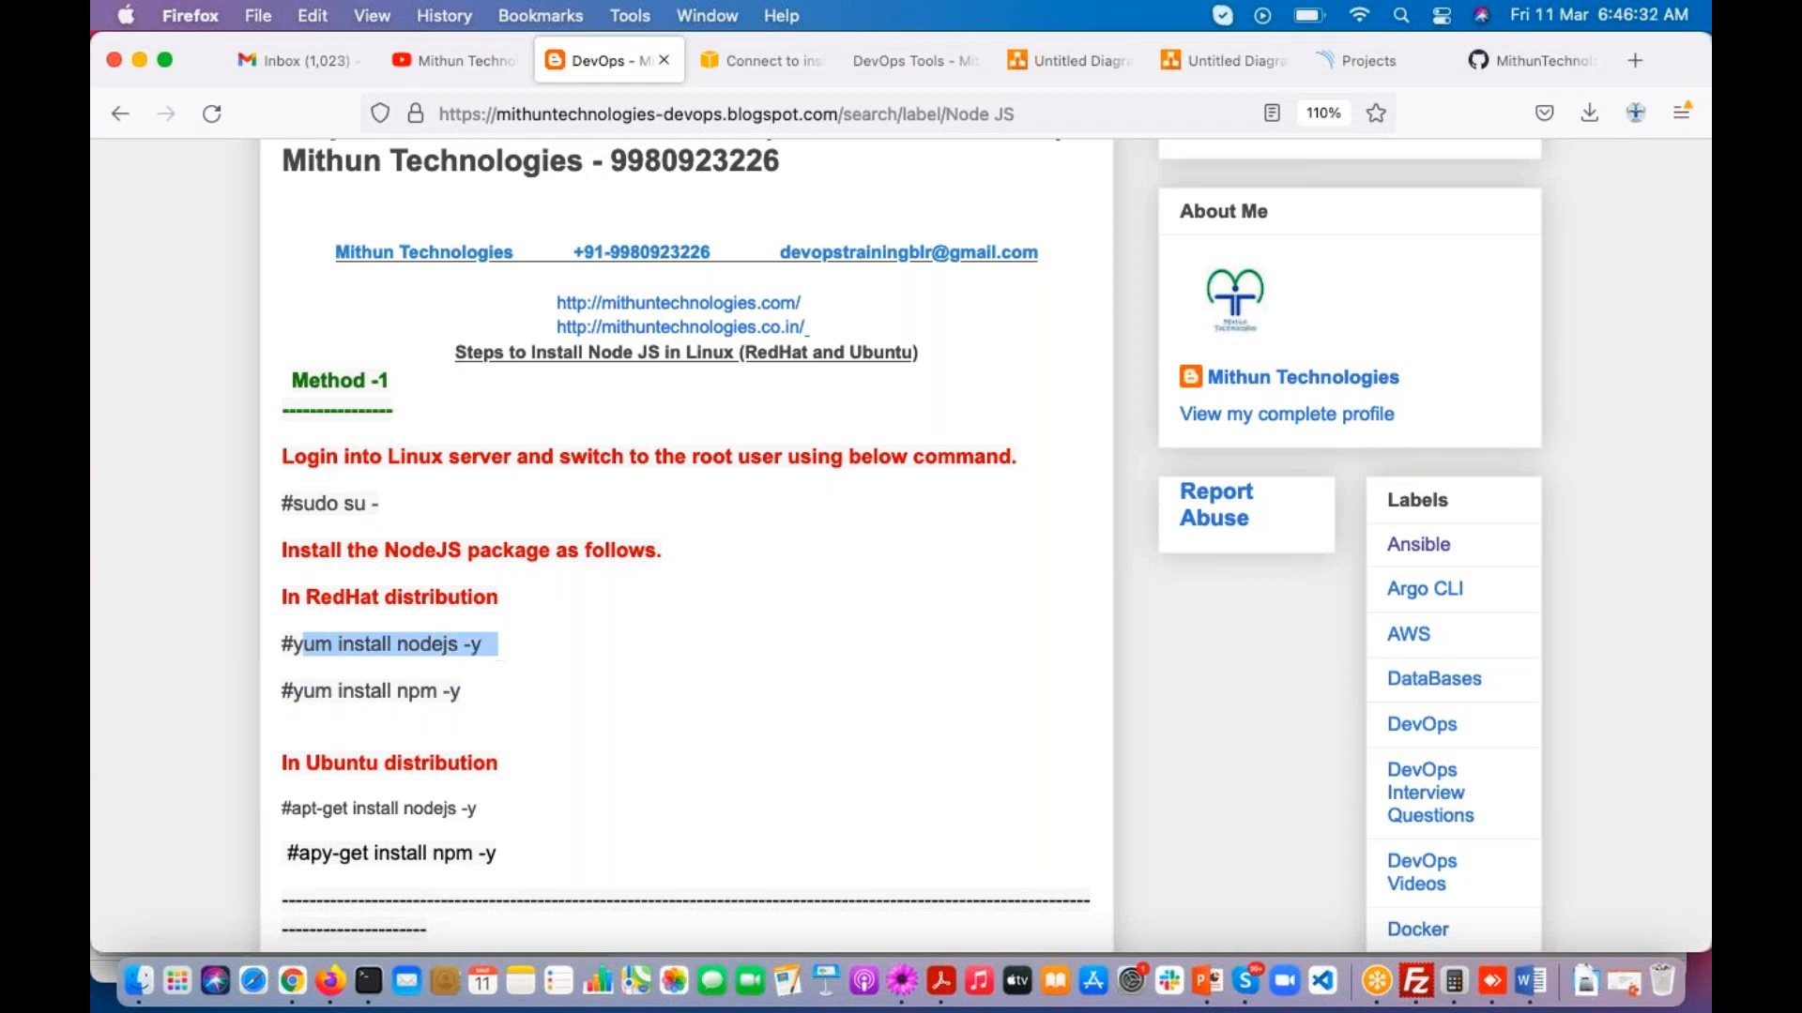
pyautogui.click(302, 647)
pyautogui.moveTo(281, 646); pyautogui.dragTo(504, 697)
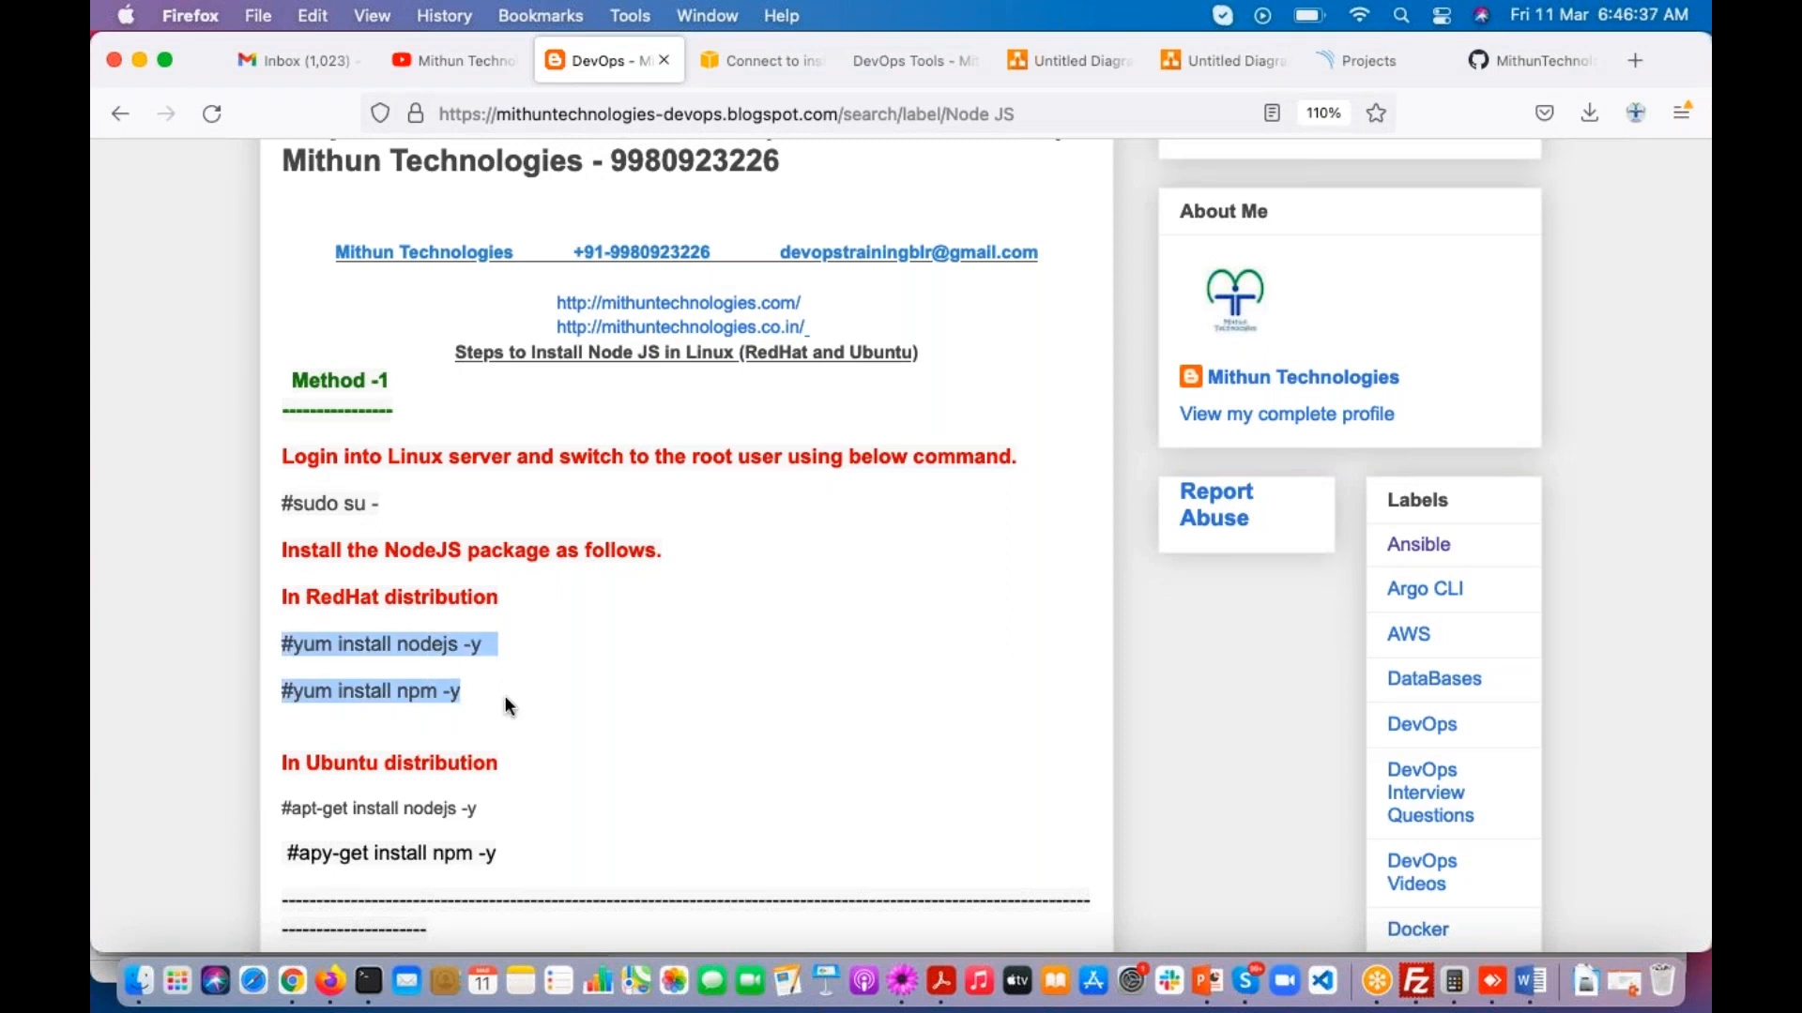
pyautogui.scroll(-2, 504, 695)
pyautogui.moveTo(292, 713); pyautogui.dragTo(358, 718)
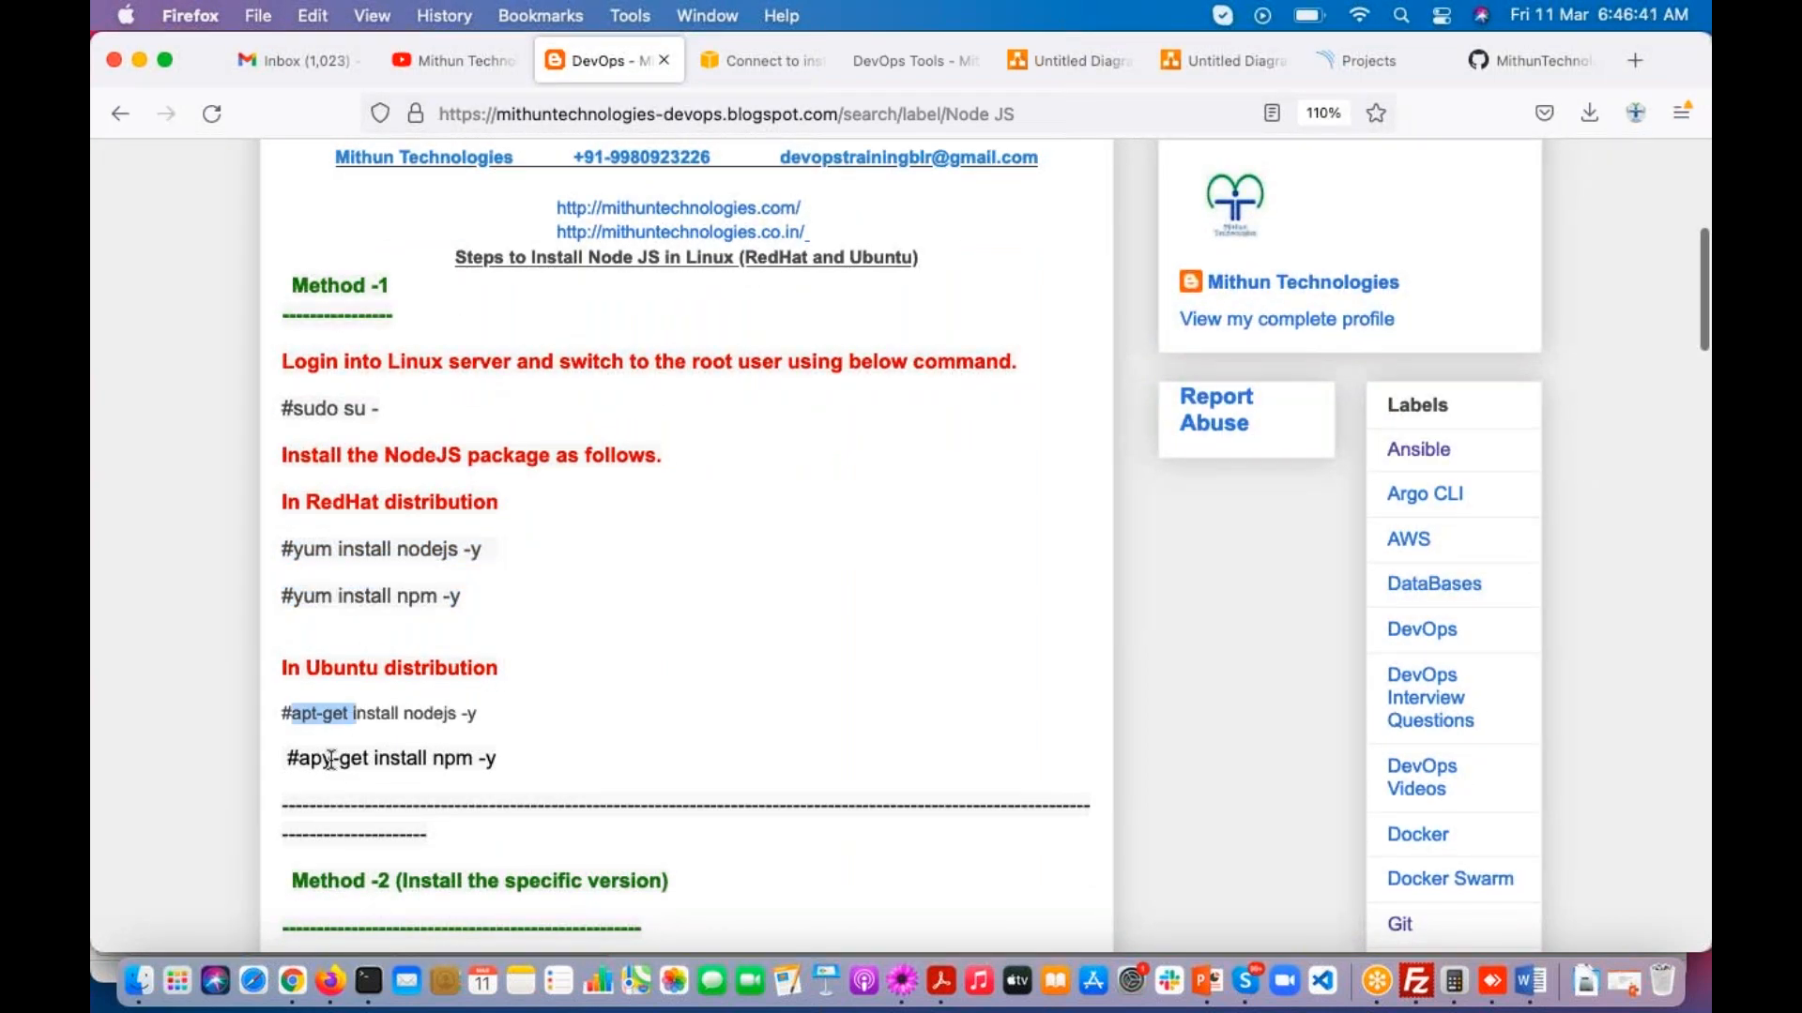
pyautogui.moveTo(298, 758); pyautogui.dragTo(332, 762)
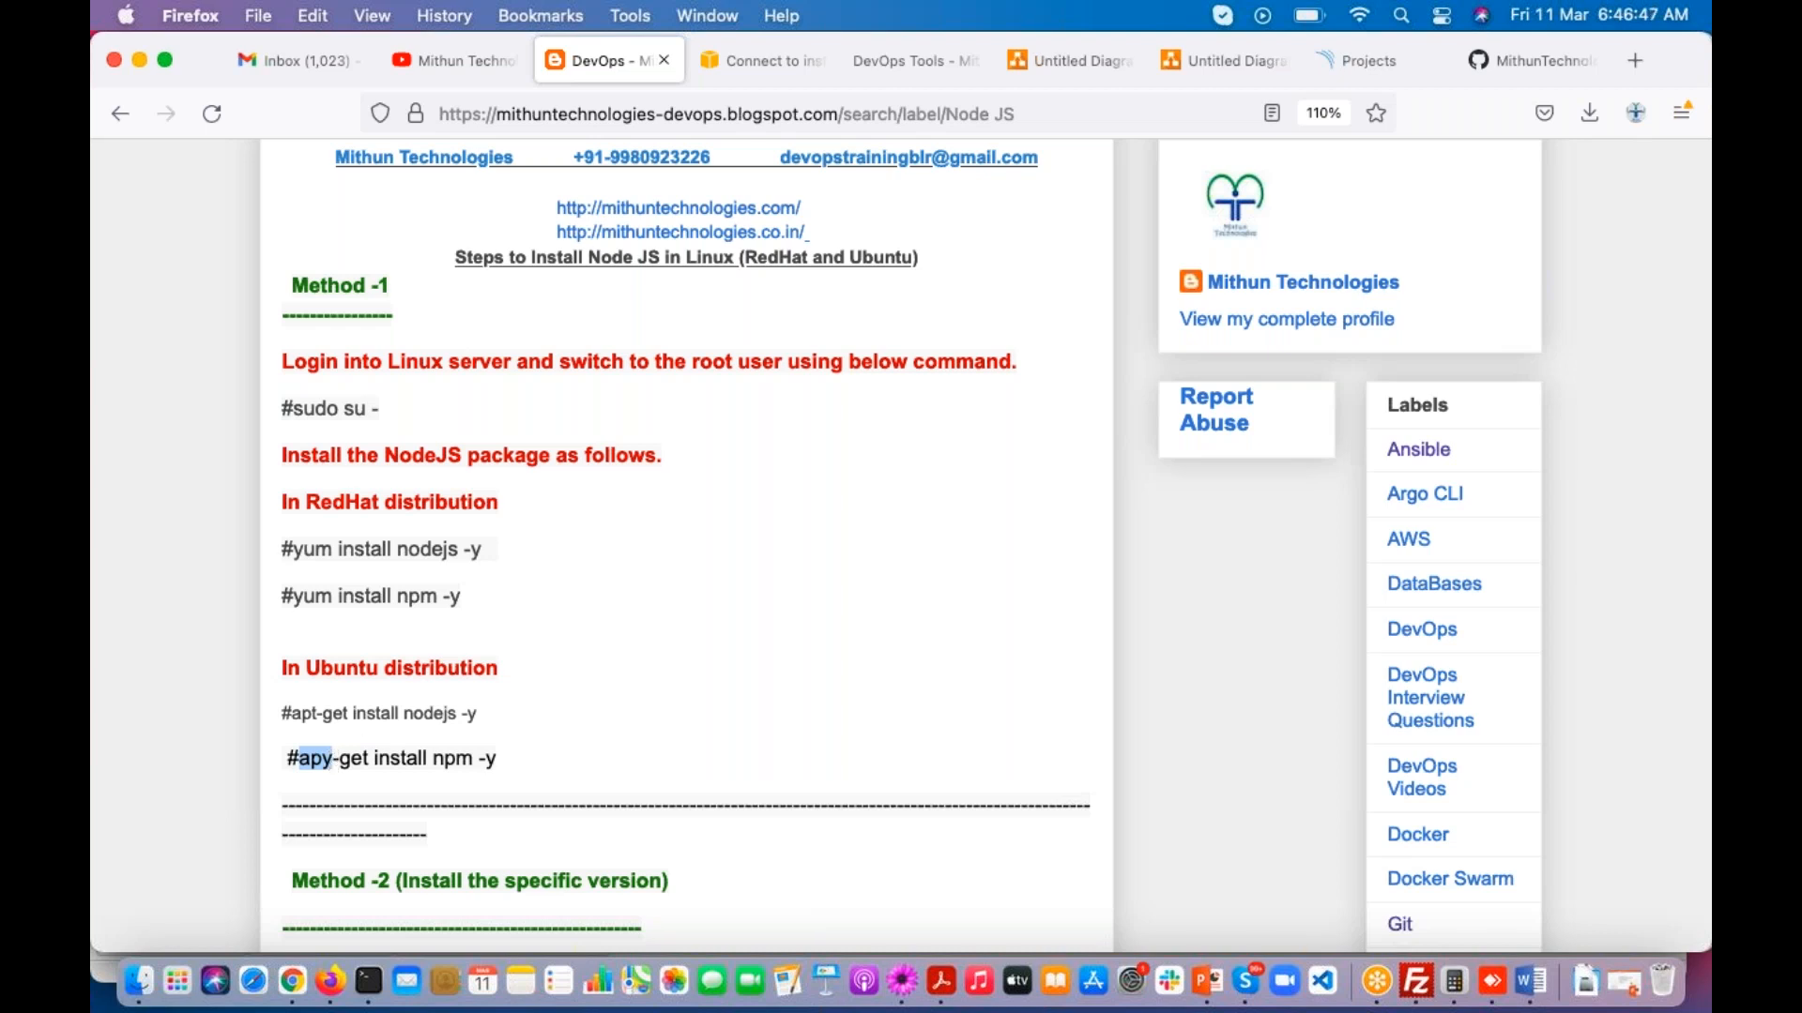
pyautogui.moveTo(289, 545); pyautogui.dragTo(466, 610)
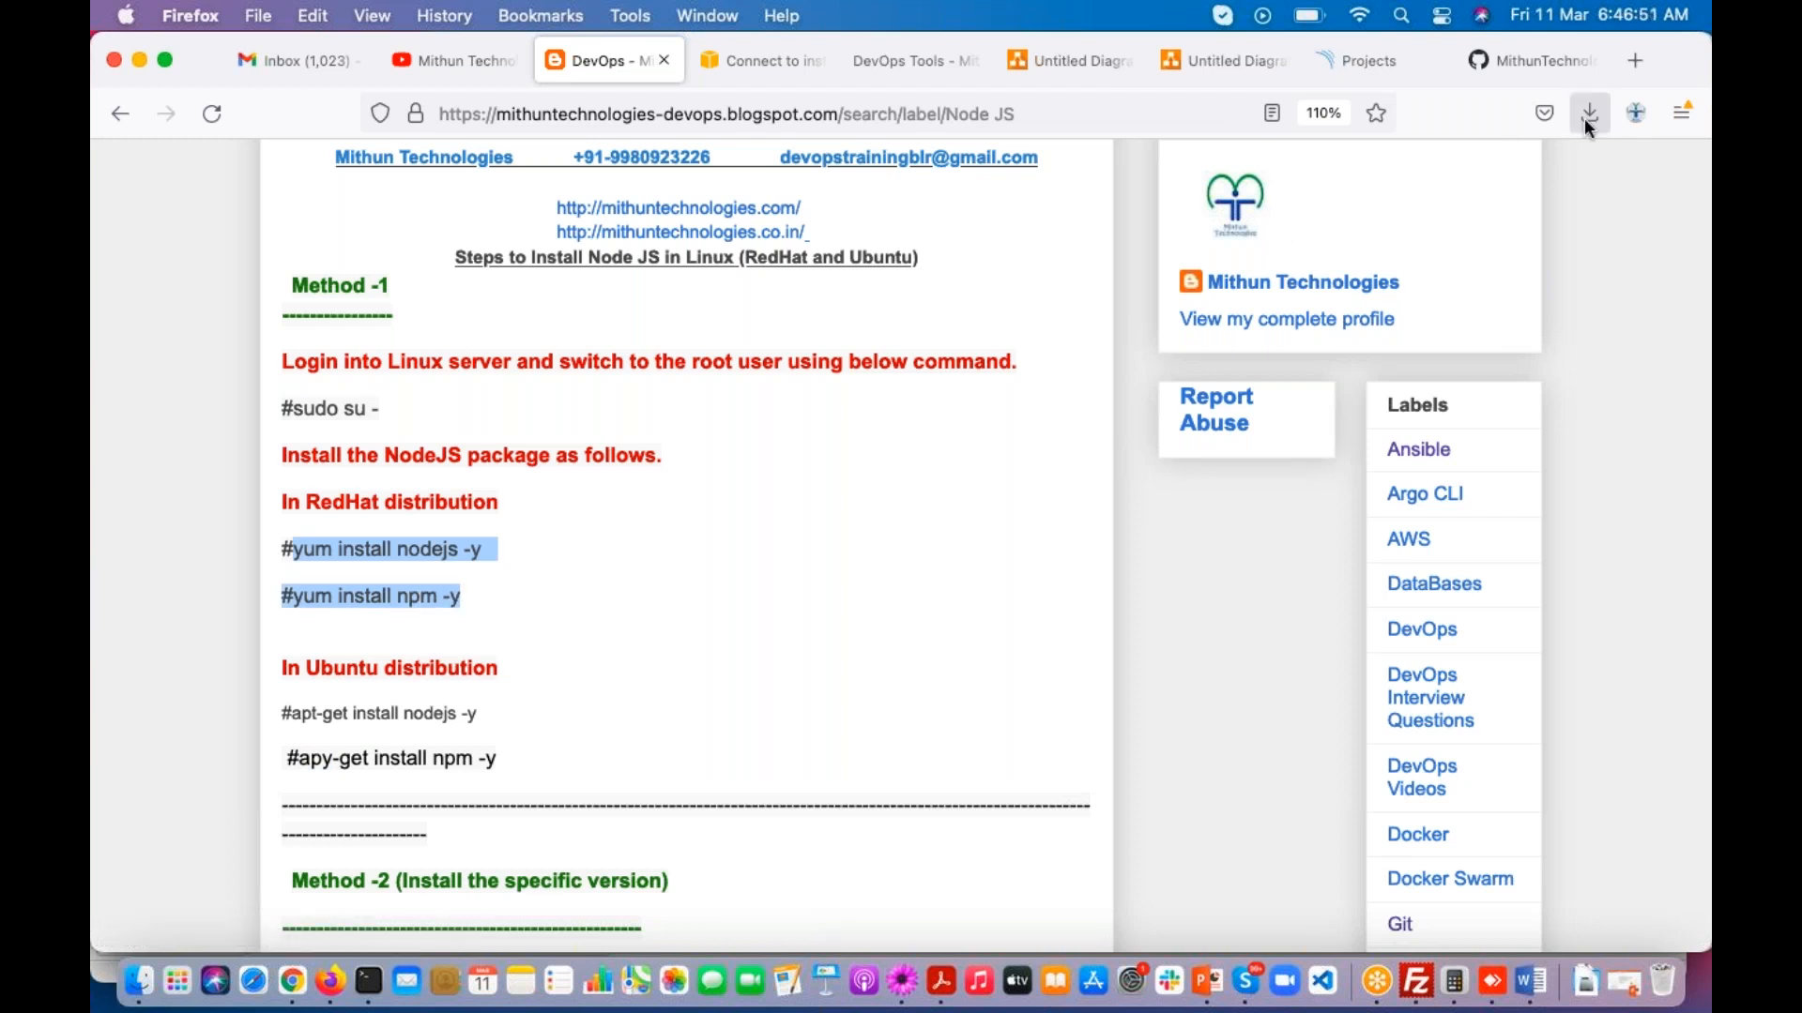
# Step: Search the web for "node js in windows" in a new tab and open the nodejs.org download page
pyautogui.click(1635, 60)
pyautogui.write('node js in windows')
pyautogui.press('Return')
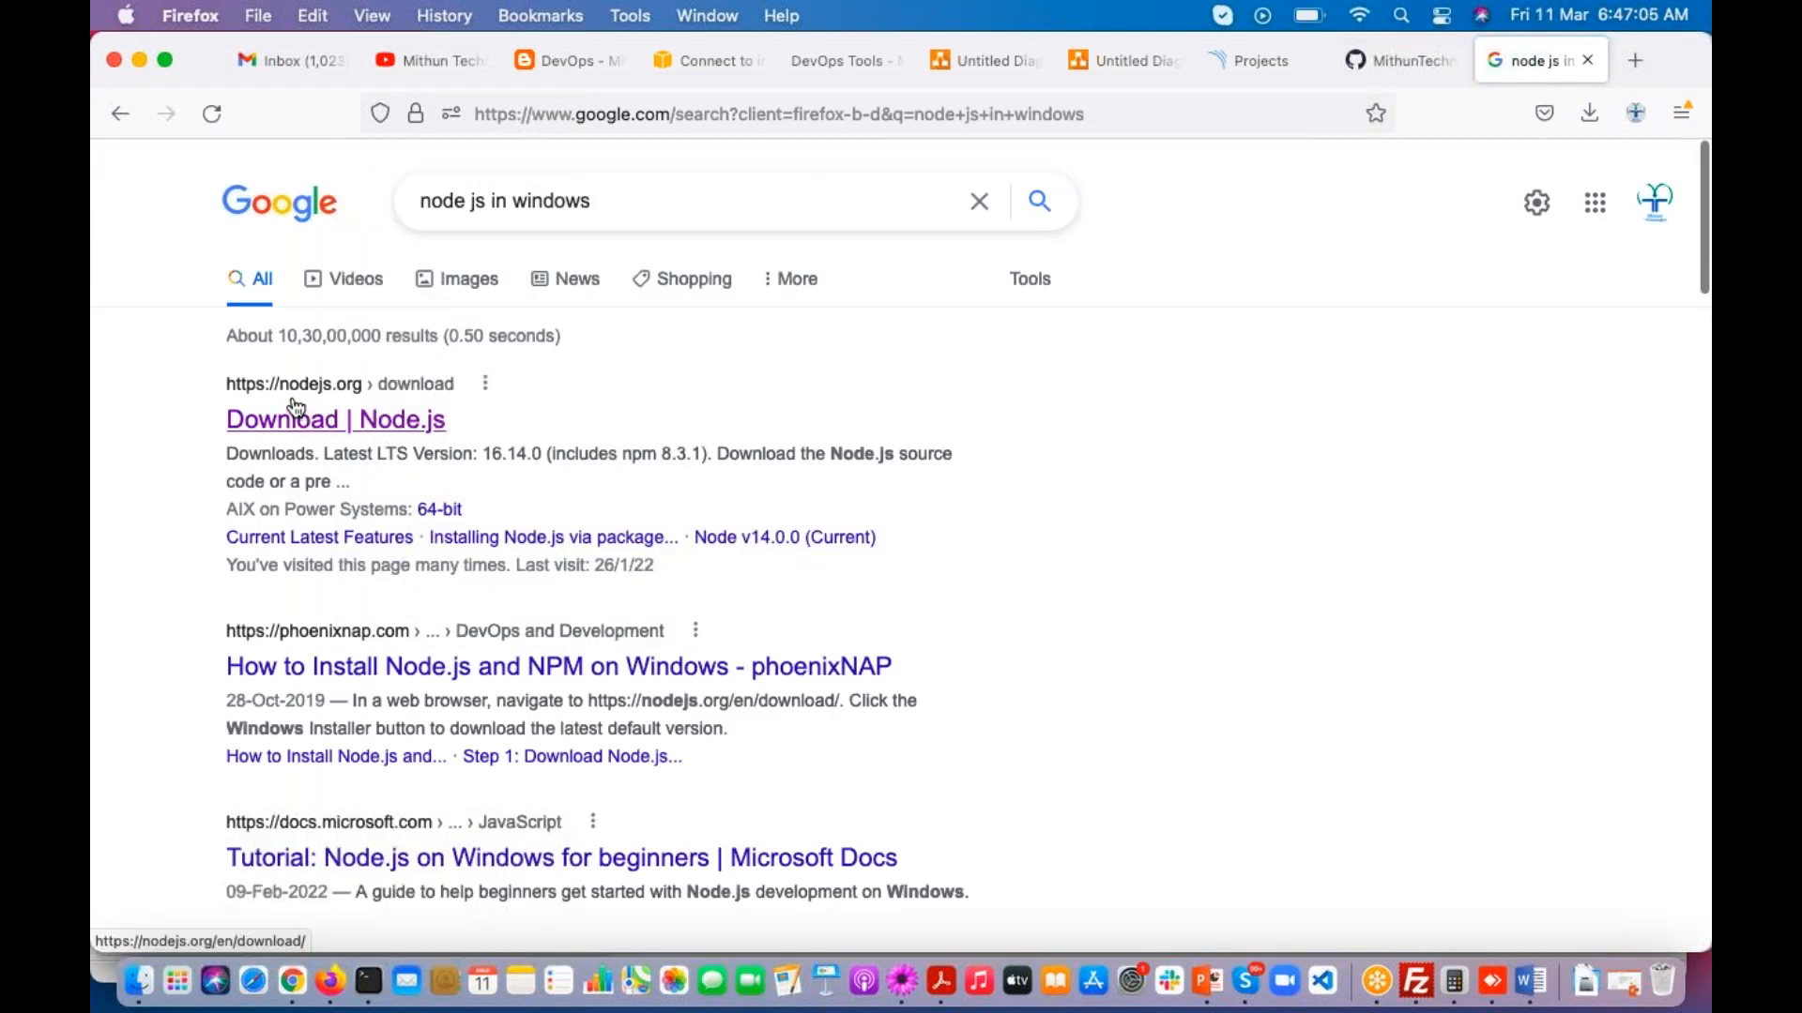
pyautogui.click(324, 422)
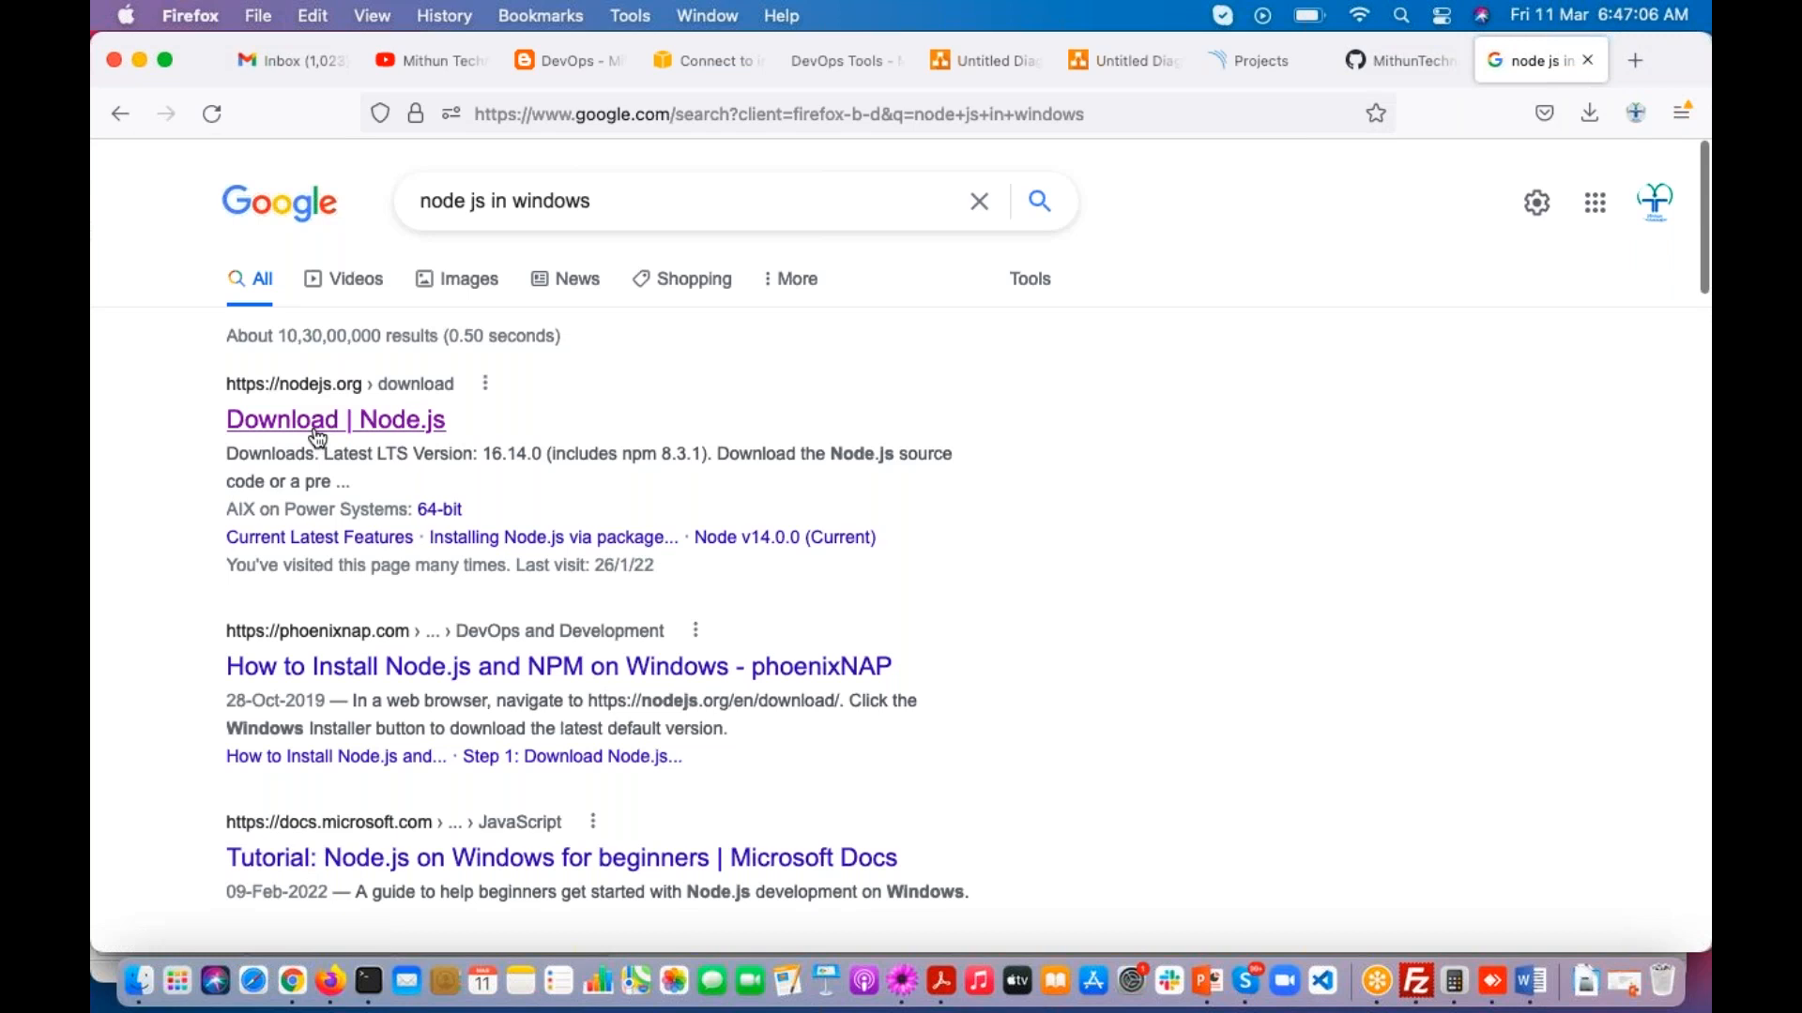
pyautogui.click(321, 427)
# Step: Look through the Node.js LTS downloads for the 64-bit Windows Installer (.msi)
pyautogui.scroll(-3, 620, 655)
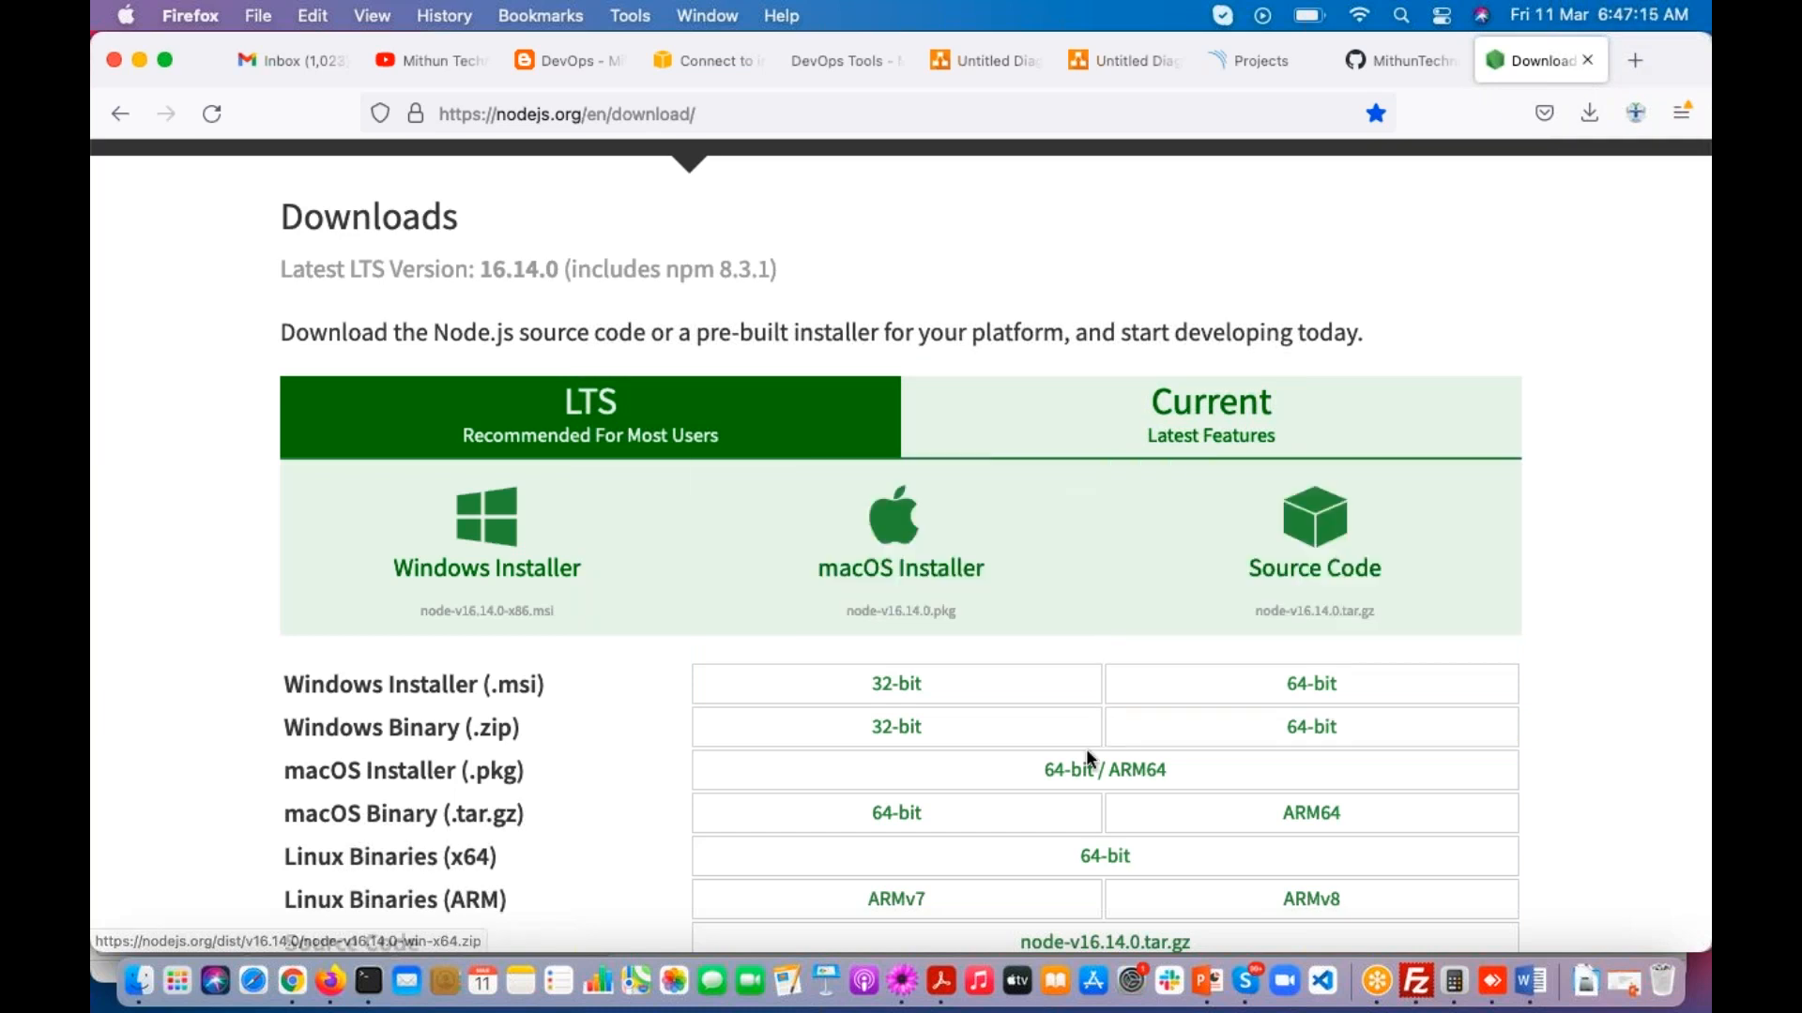
pyautogui.scroll(-2, 1089, 741)
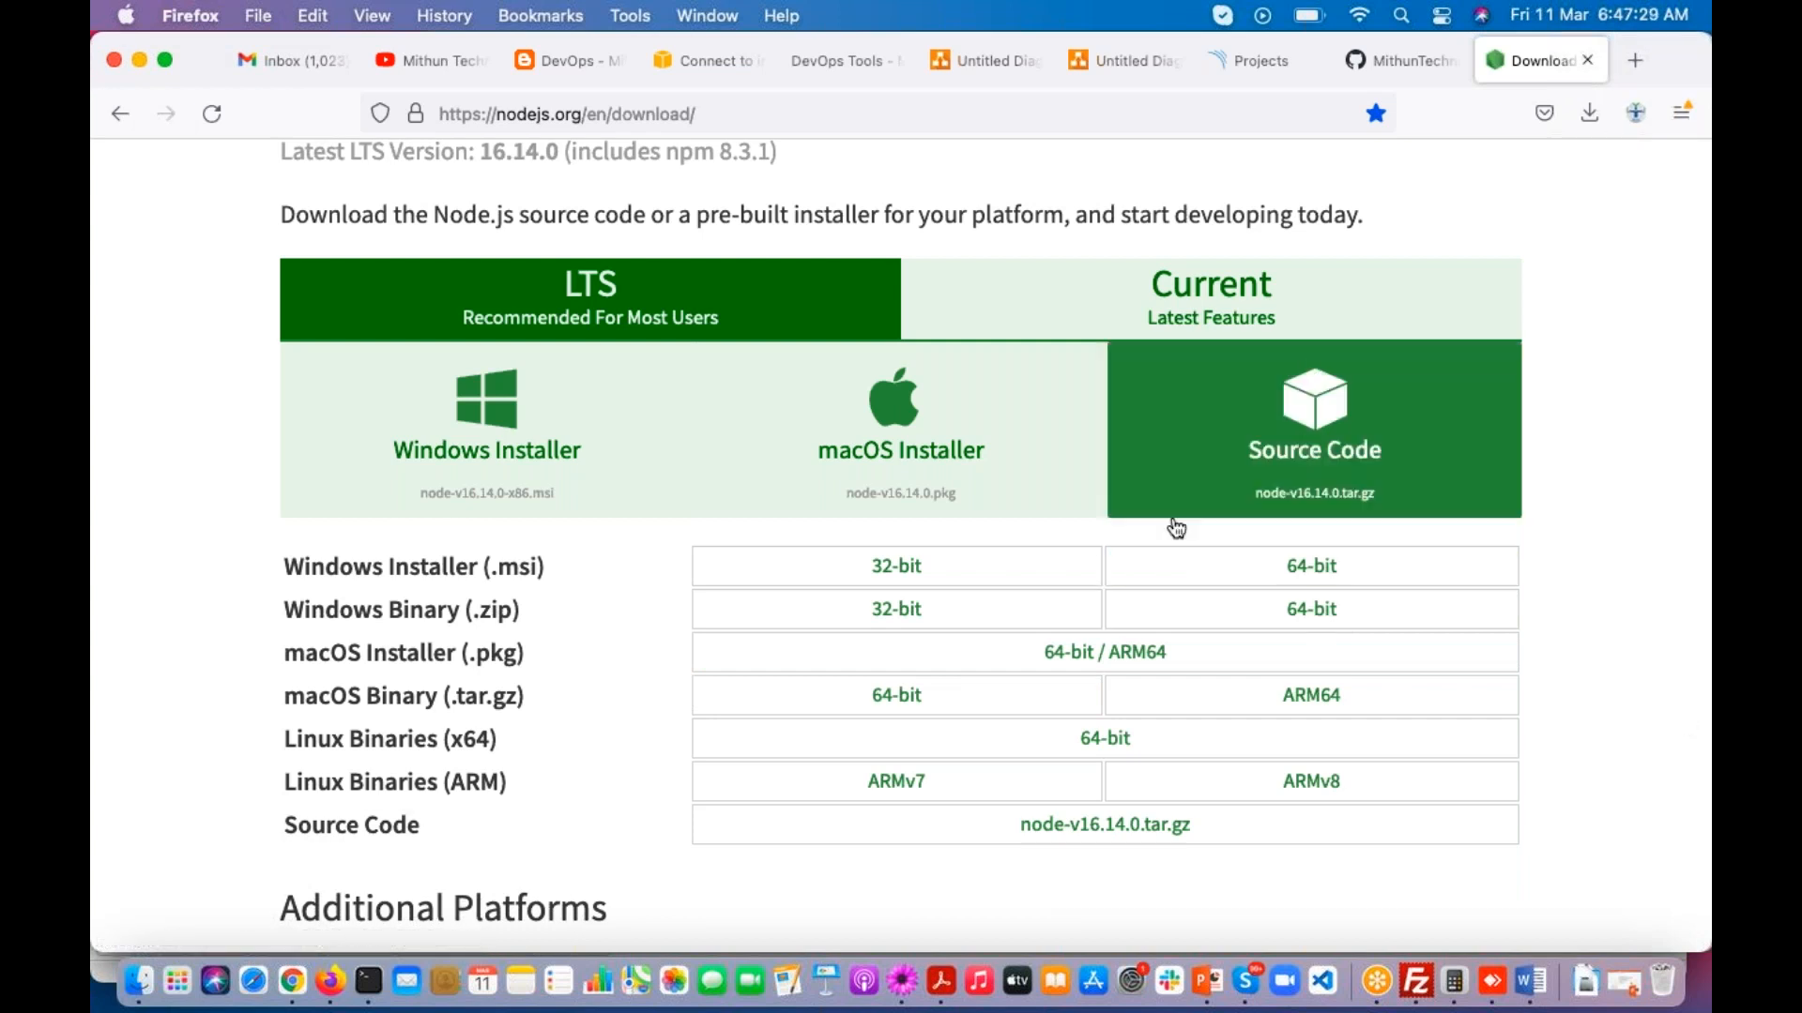
pyautogui.click(1304, 568)
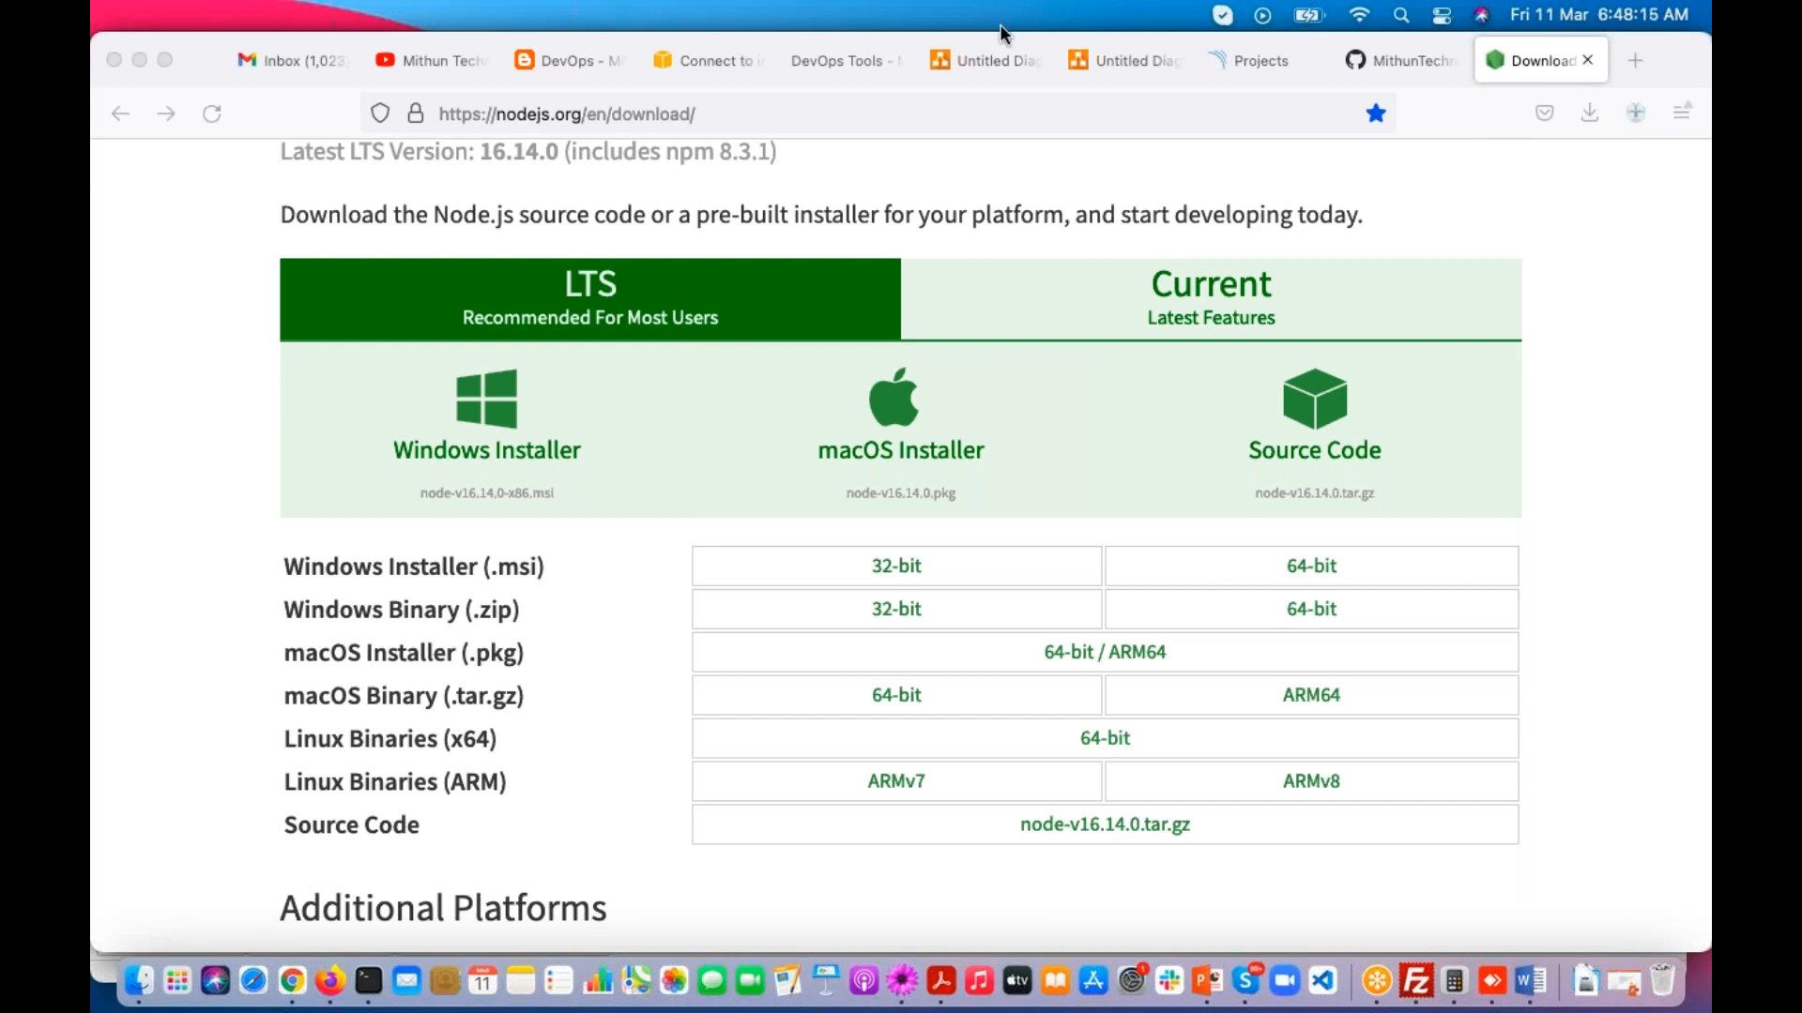
# Step: Go back to the EC2 instances list and select the Maven New Server instance to view its details
pyautogui.click(705, 70)
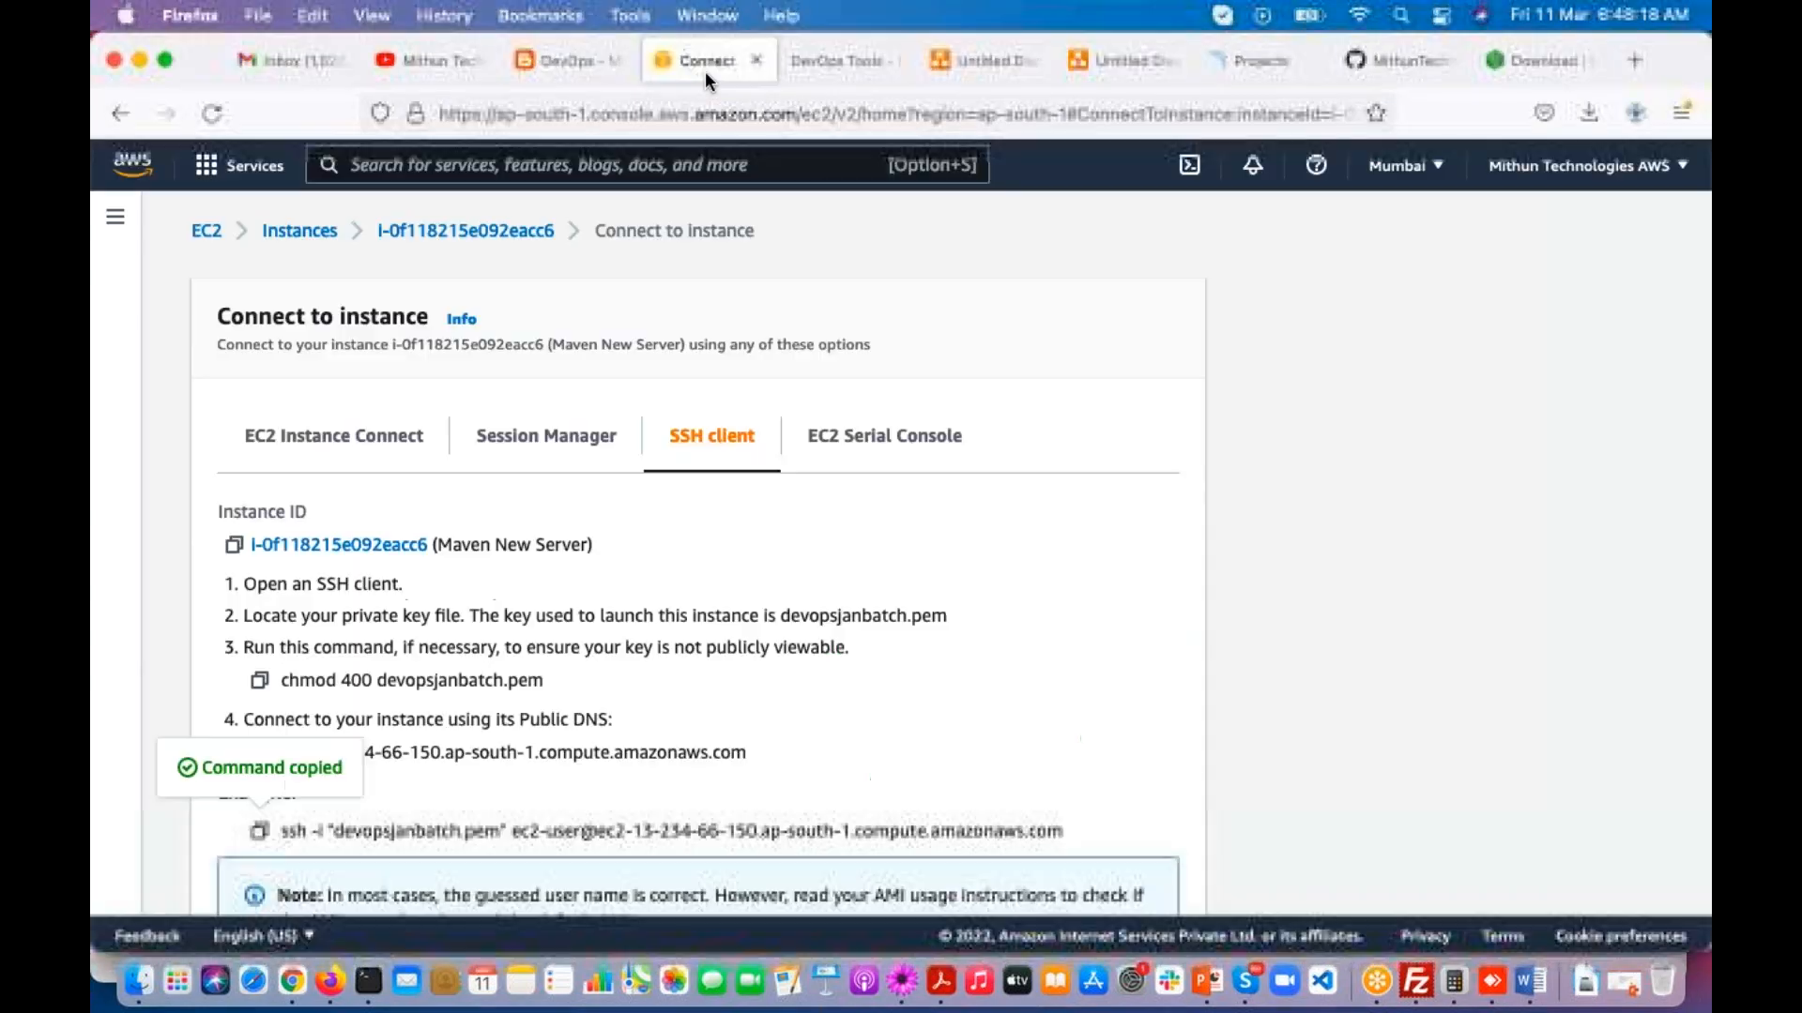
pyautogui.click(105, 116)
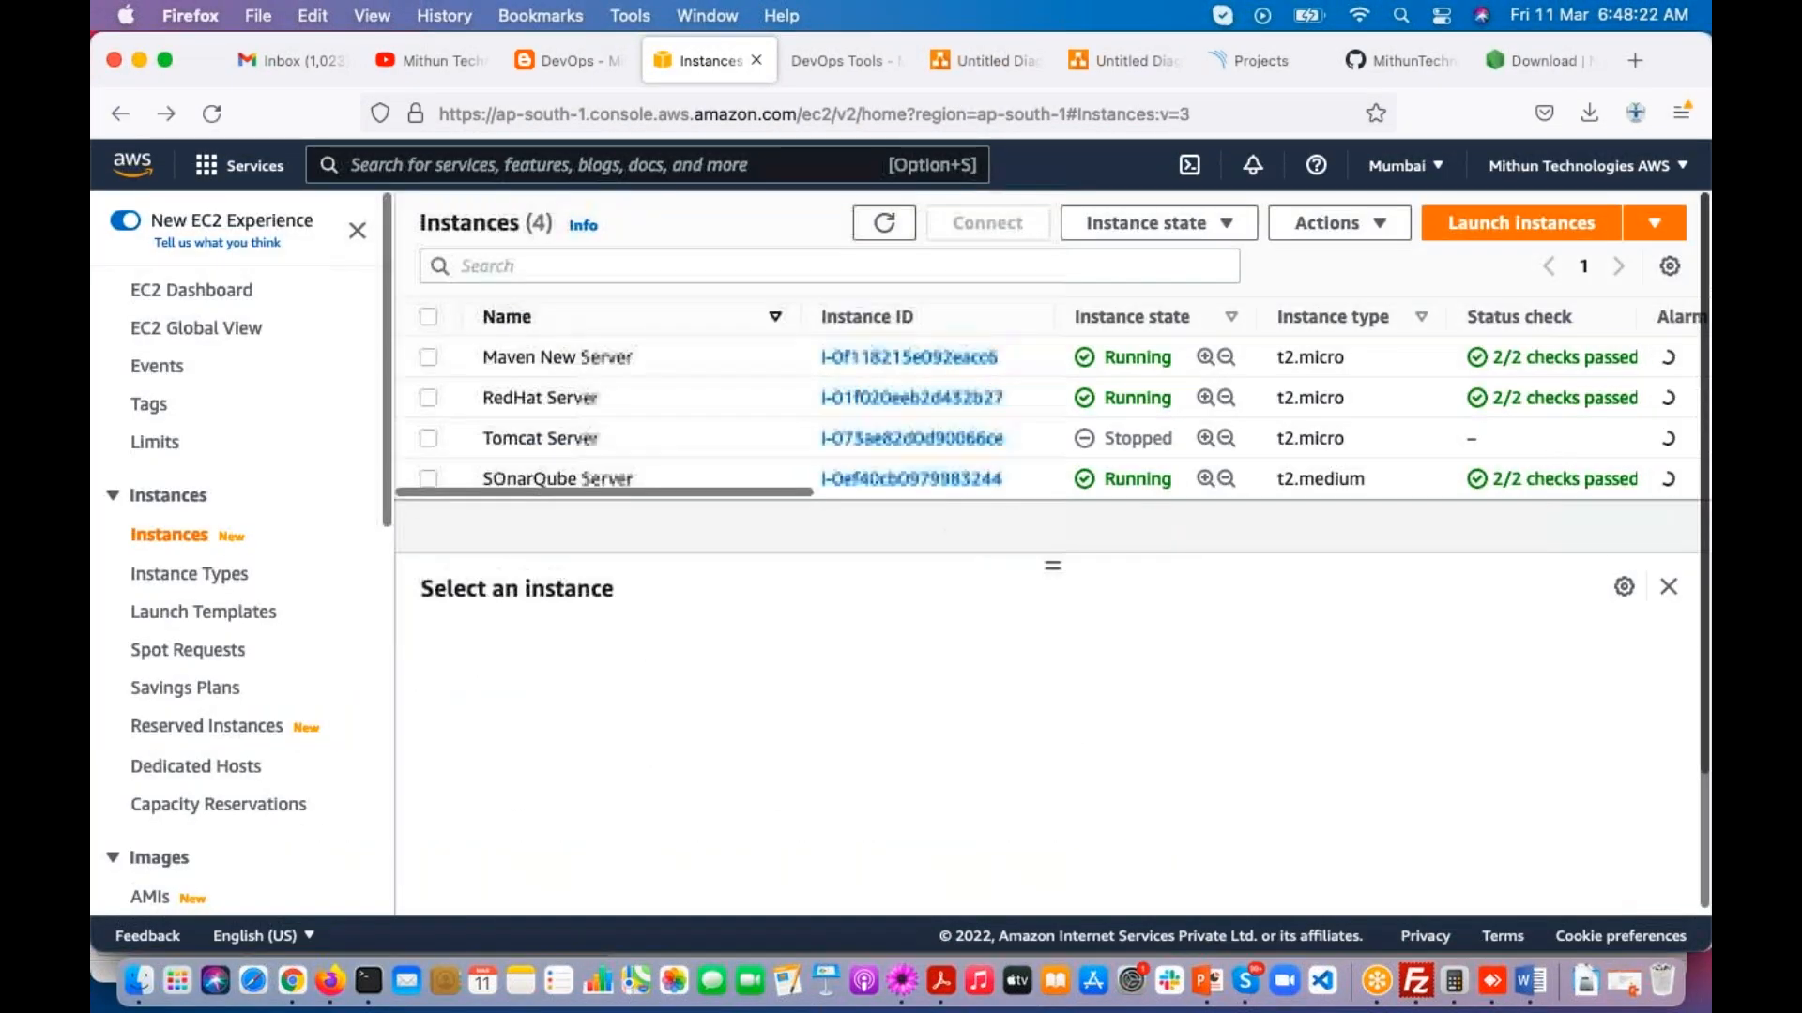
pyautogui.click(433, 360)
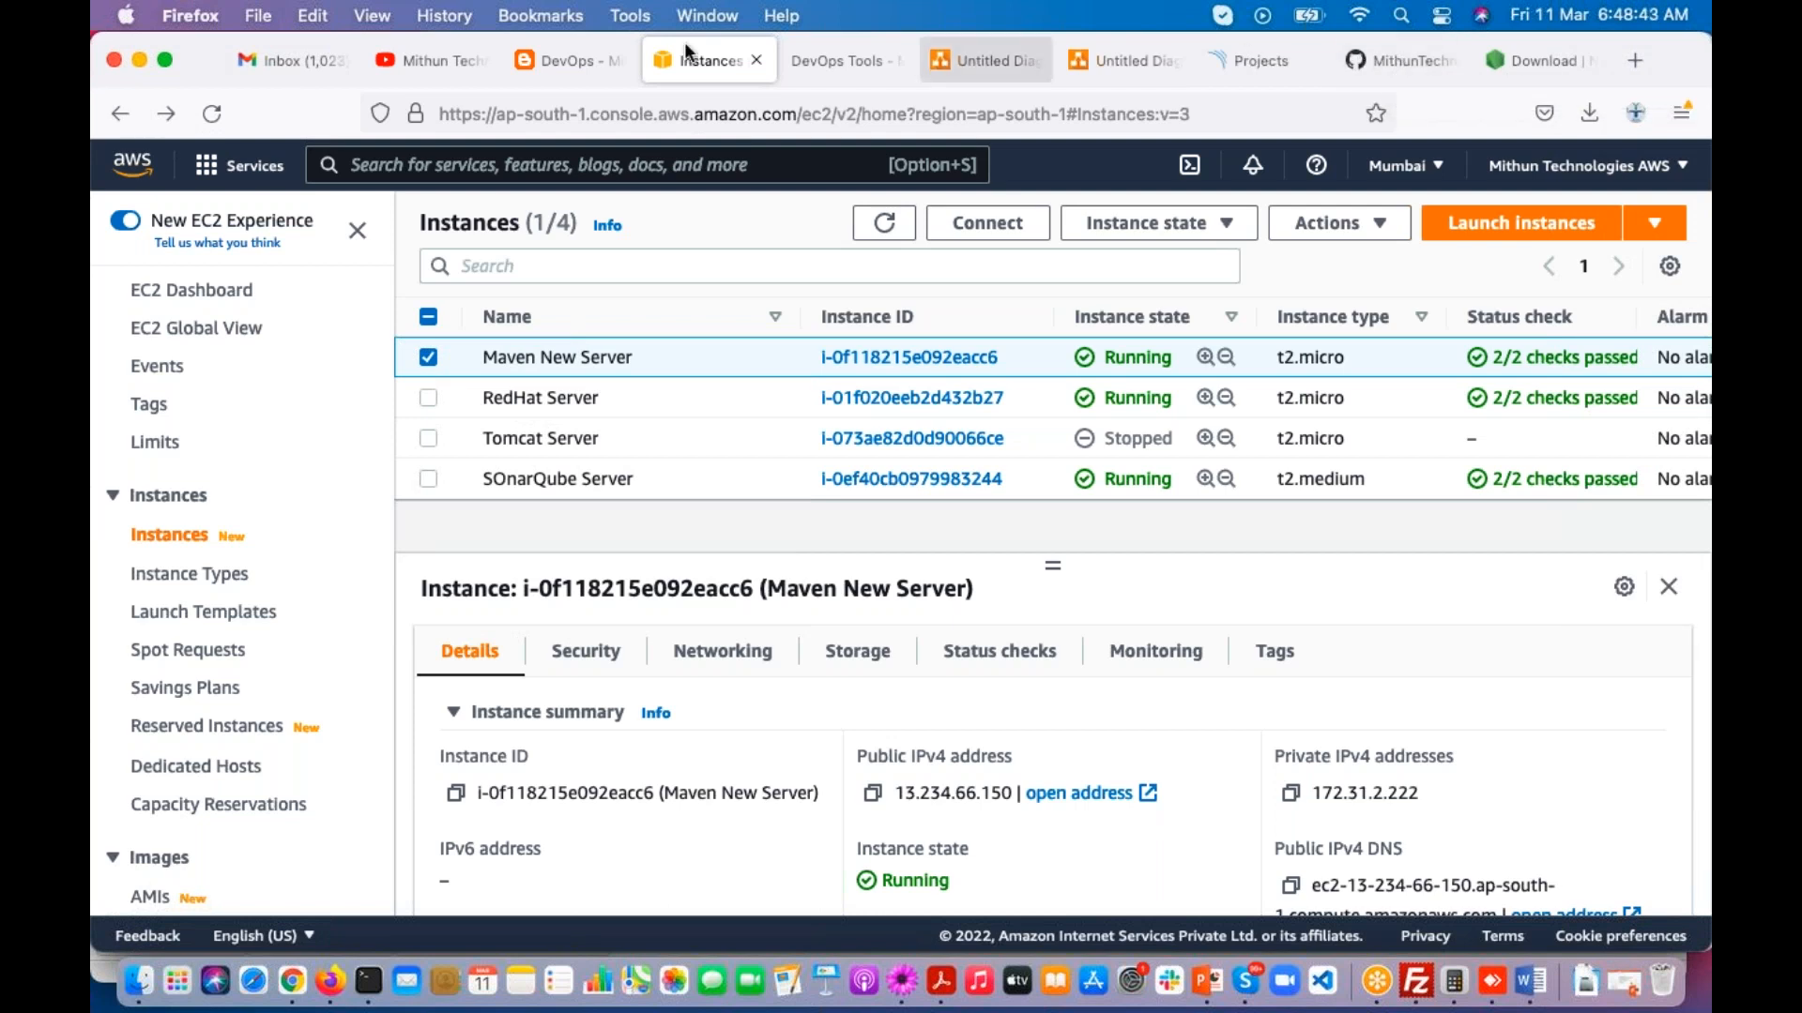
# Step: Open sonar-project.js in the nodejs-app-mss repository and examine its serverUrl and sonar.login settings
pyautogui.click(1392, 54)
pyautogui.scroll(3, 805, 563)
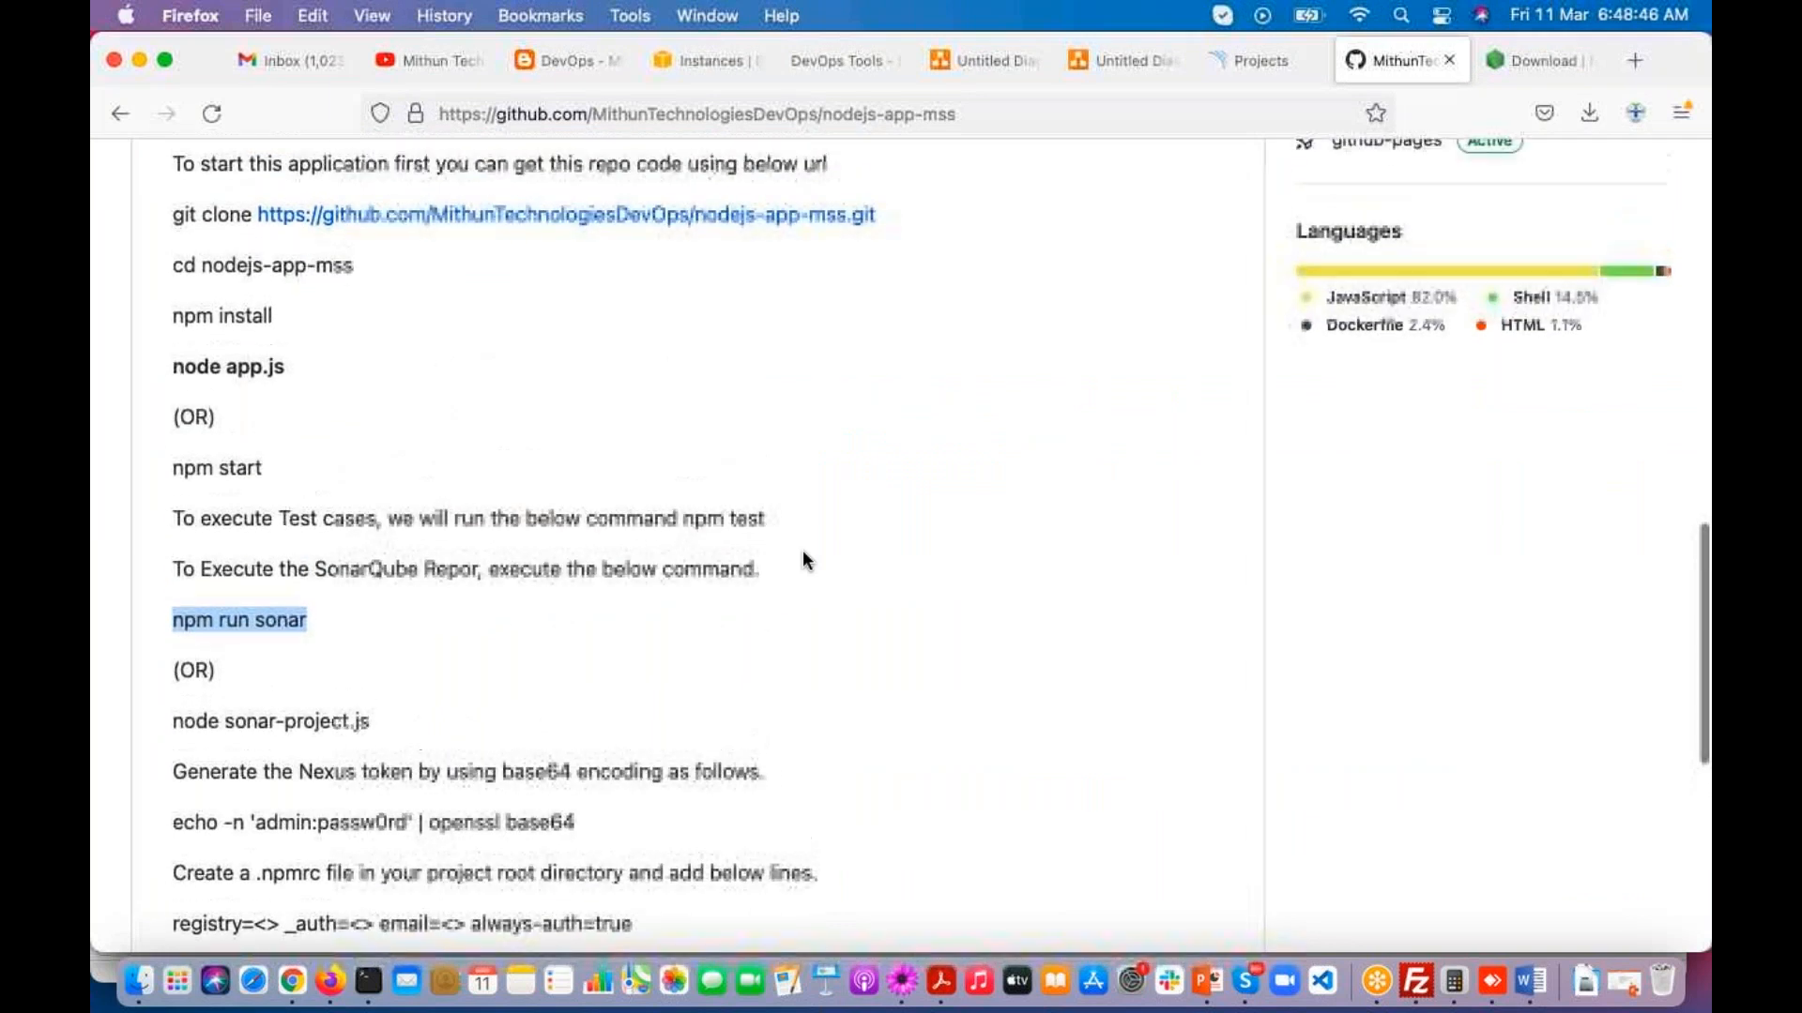
pyautogui.scroll(6, 803, 555)
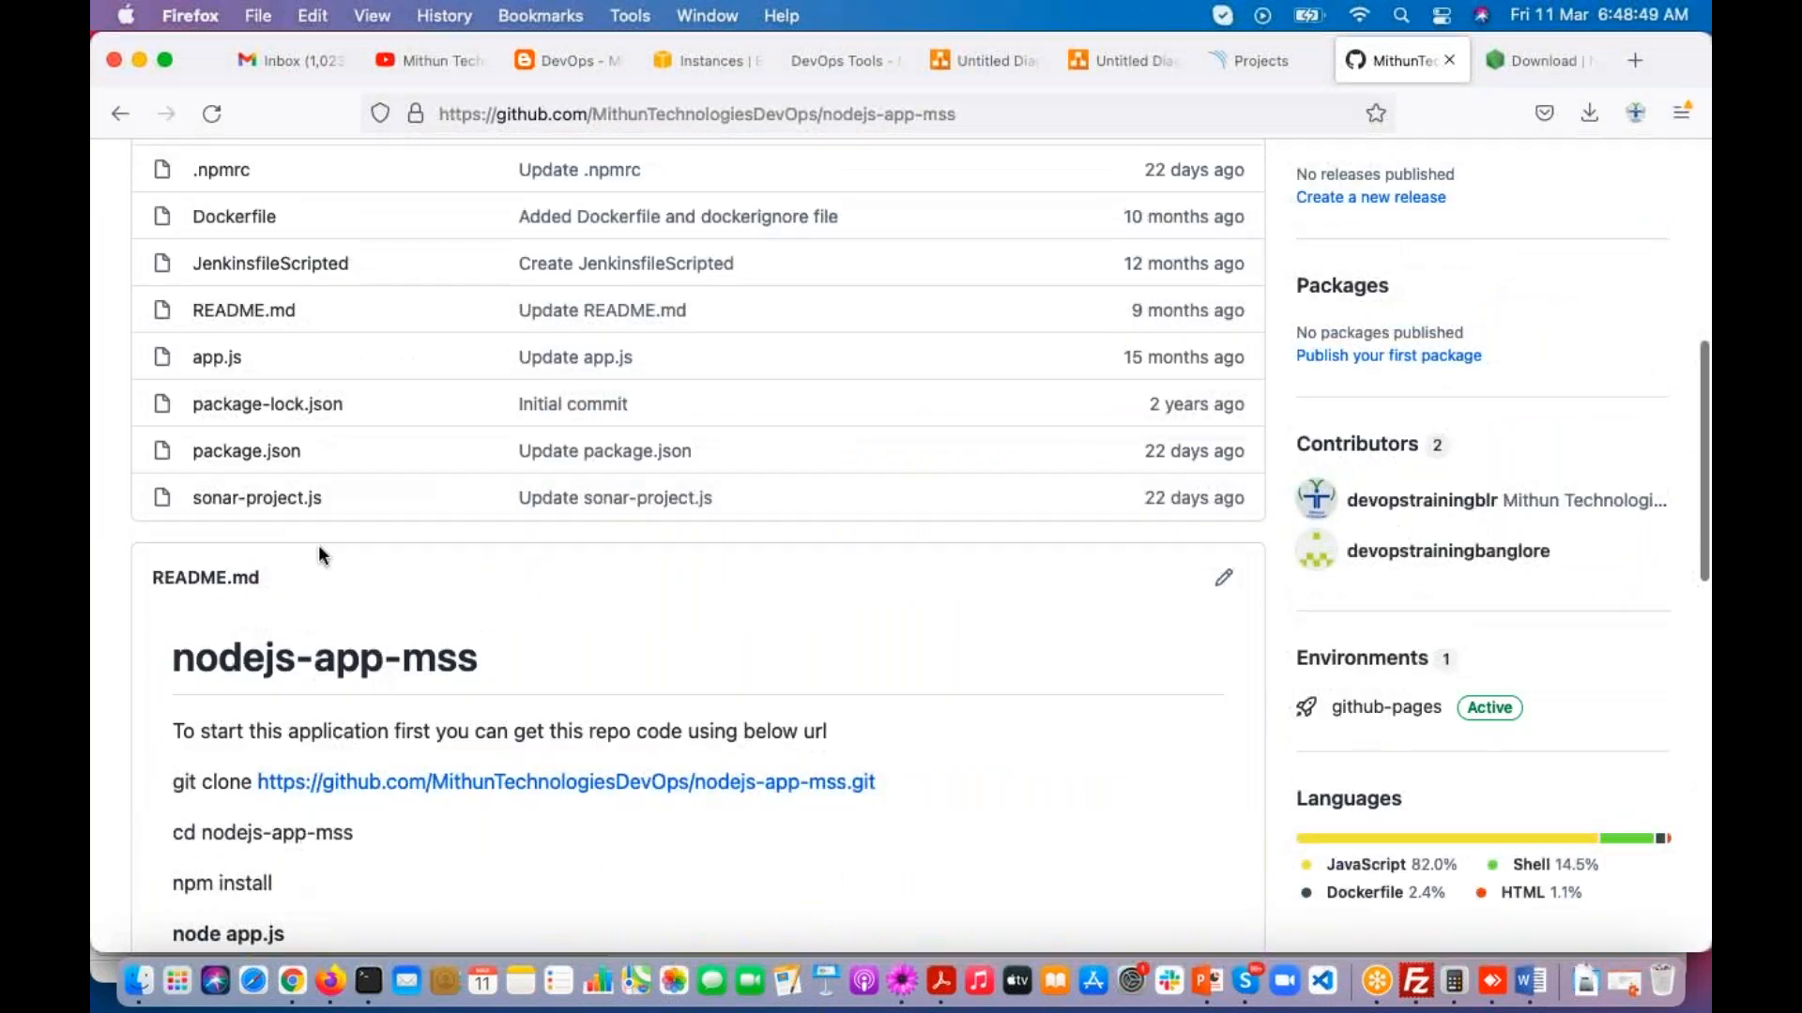
pyautogui.click(252, 505)
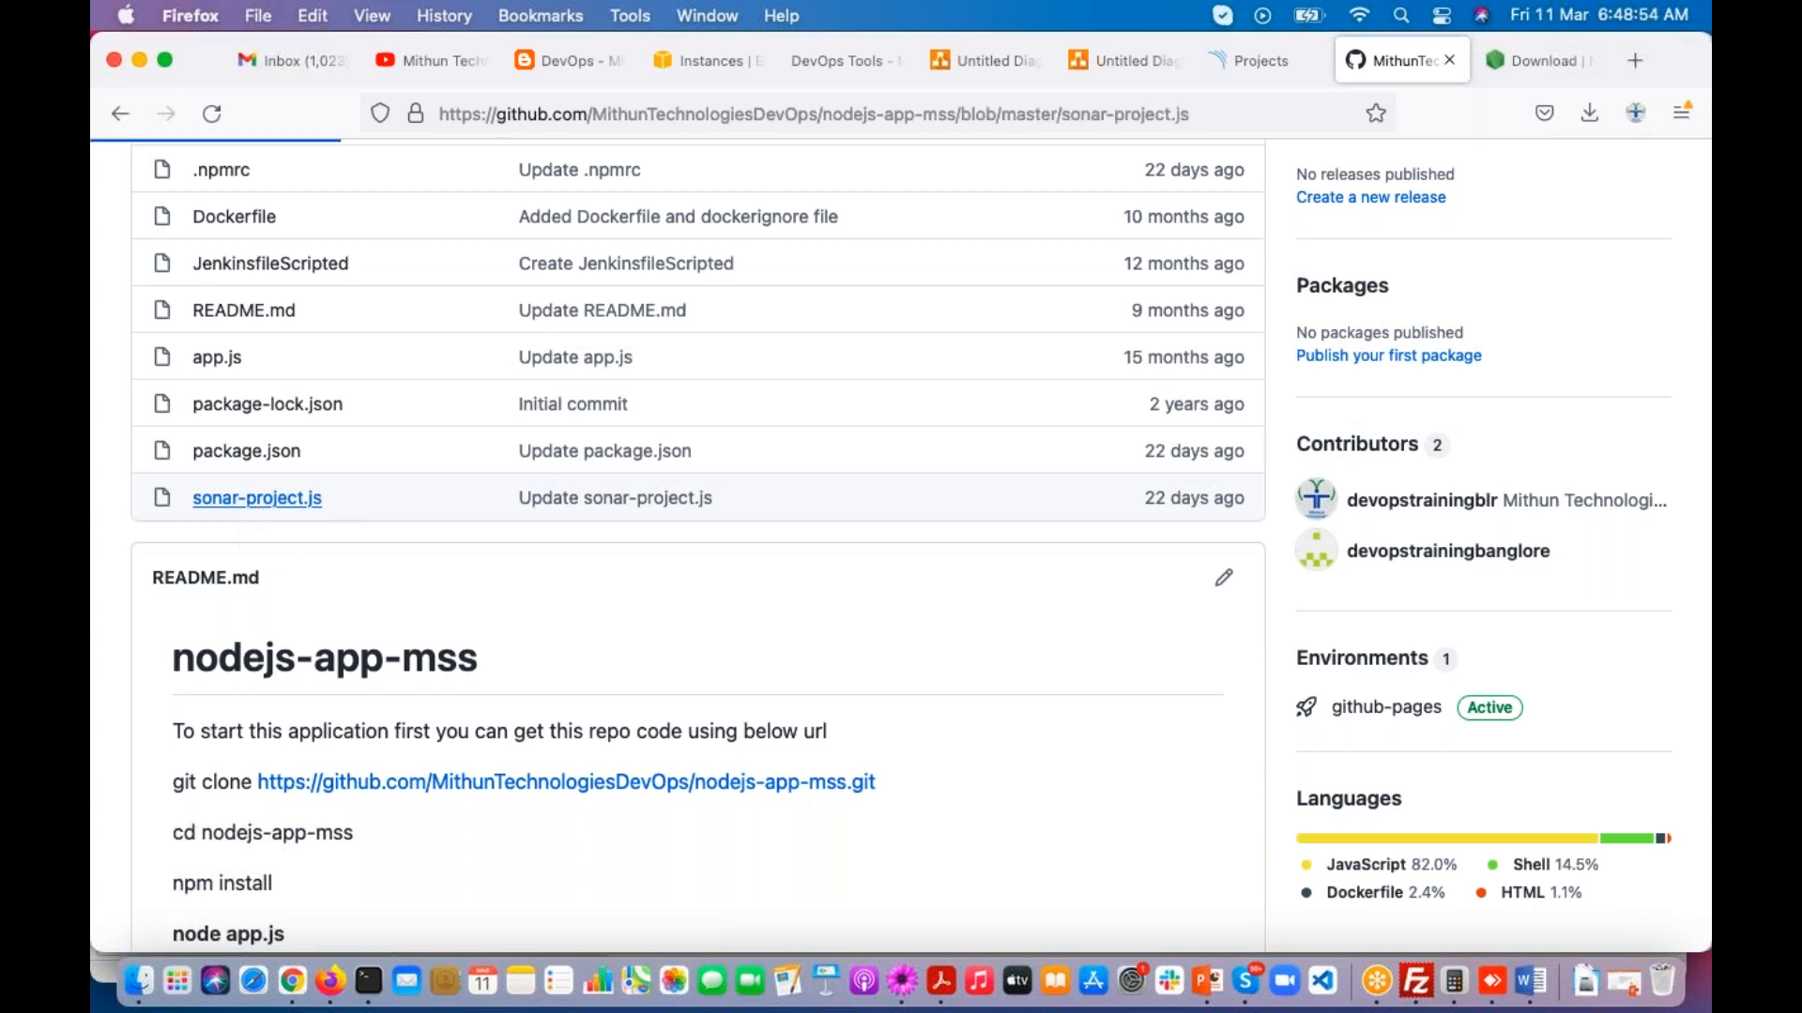
pyautogui.scroll(-5, 419, 589)
pyautogui.moveTo(335, 472); pyautogui.dragTo(578, 476)
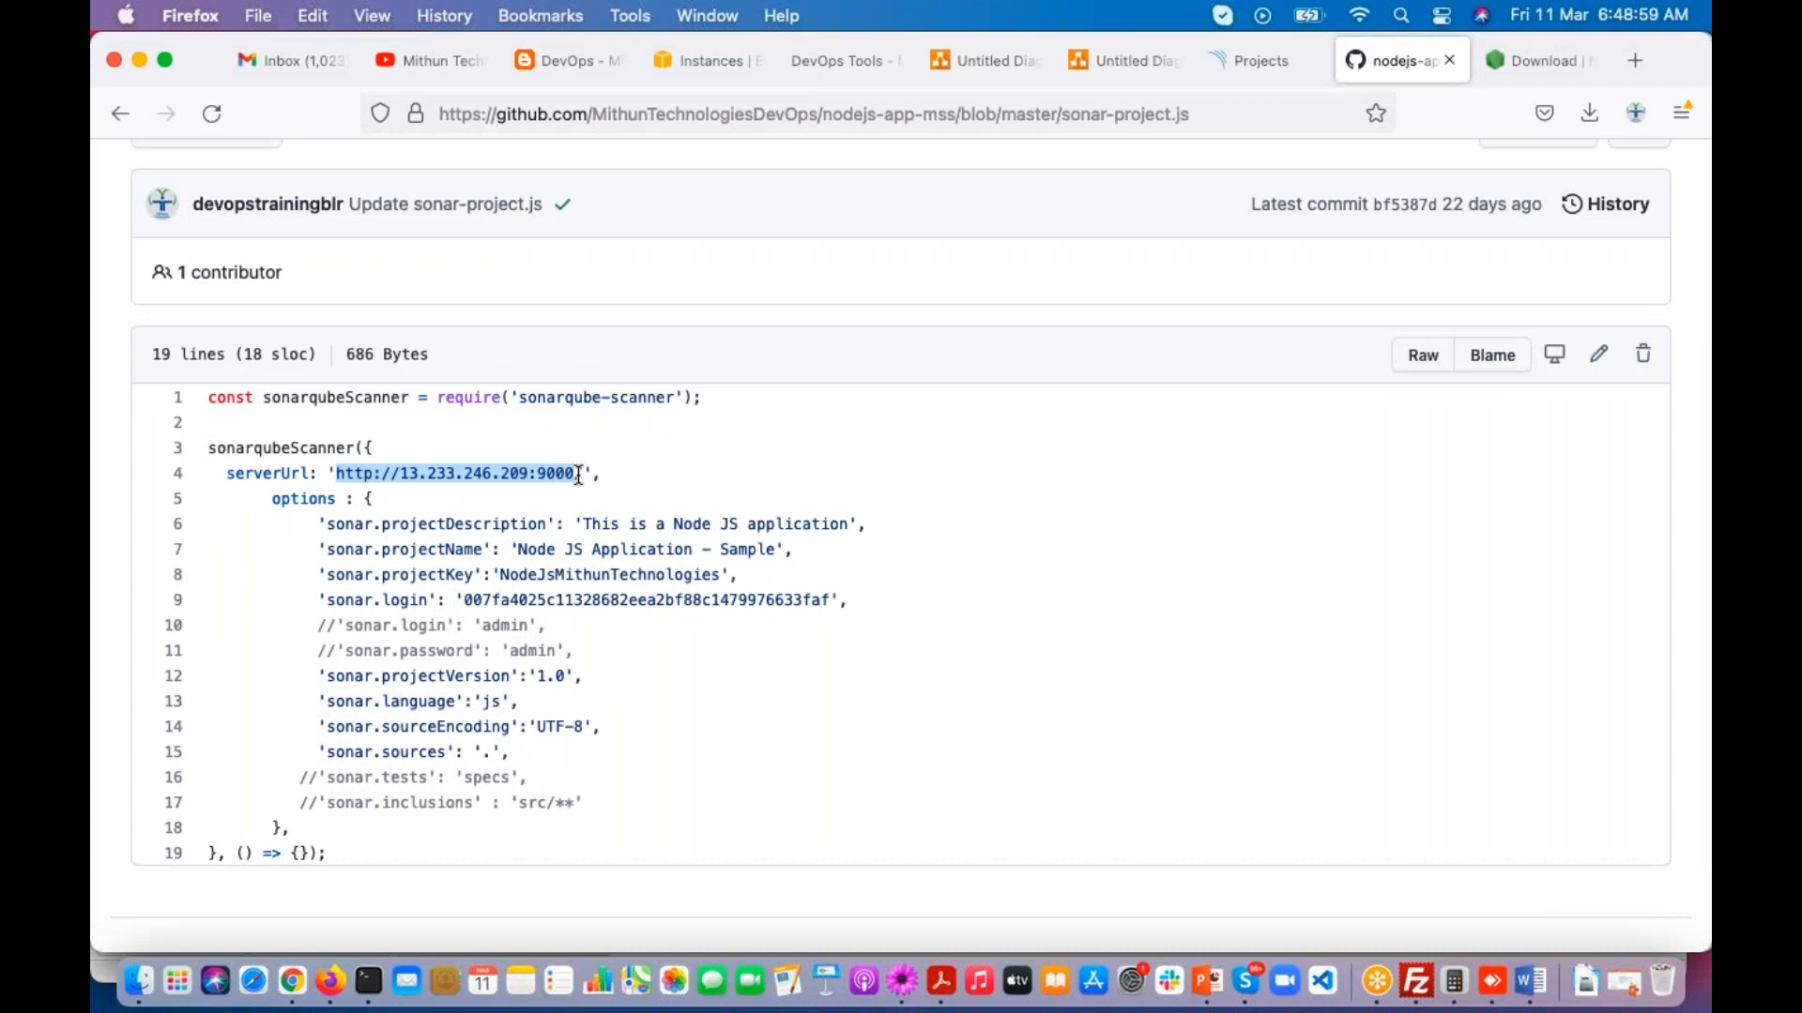
pyautogui.moveTo(463, 600); pyautogui.dragTo(828, 599)
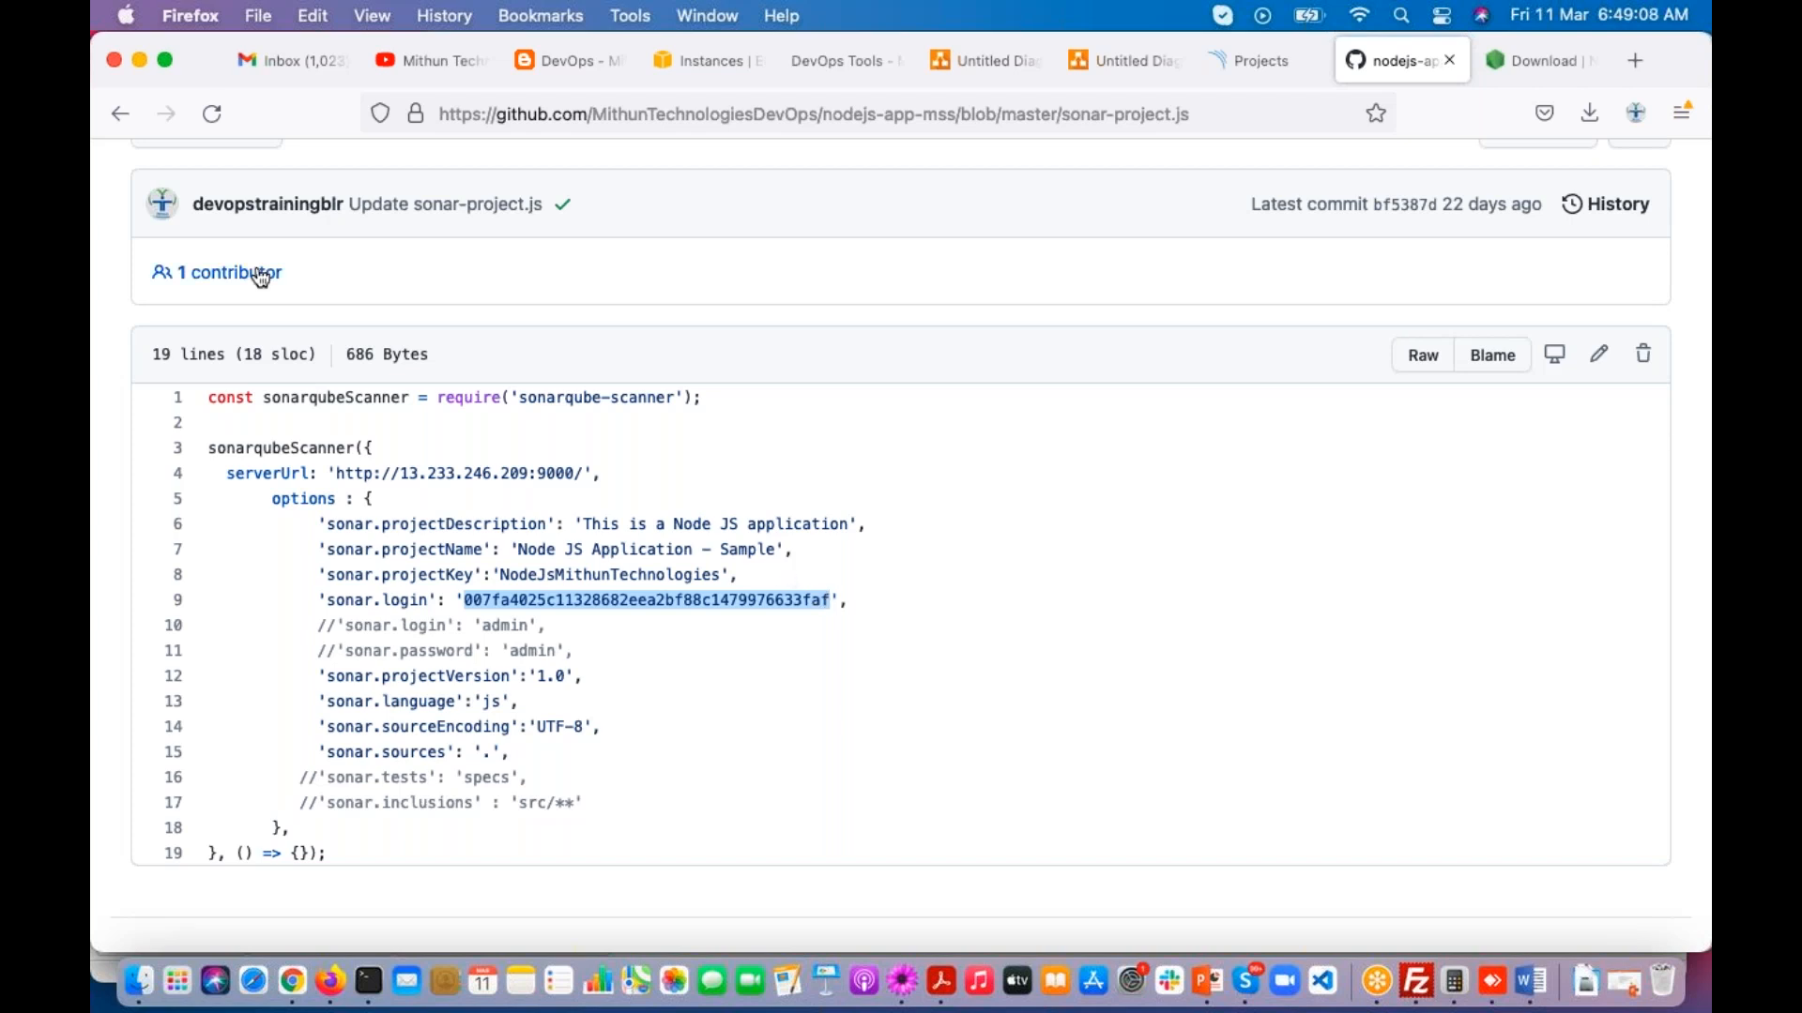
# Step: Return to the nodejs-app-mss repository page and locate the SonarQube report commands in the README
pyautogui.click(104, 117)
pyautogui.scroll(-6, 500, 636)
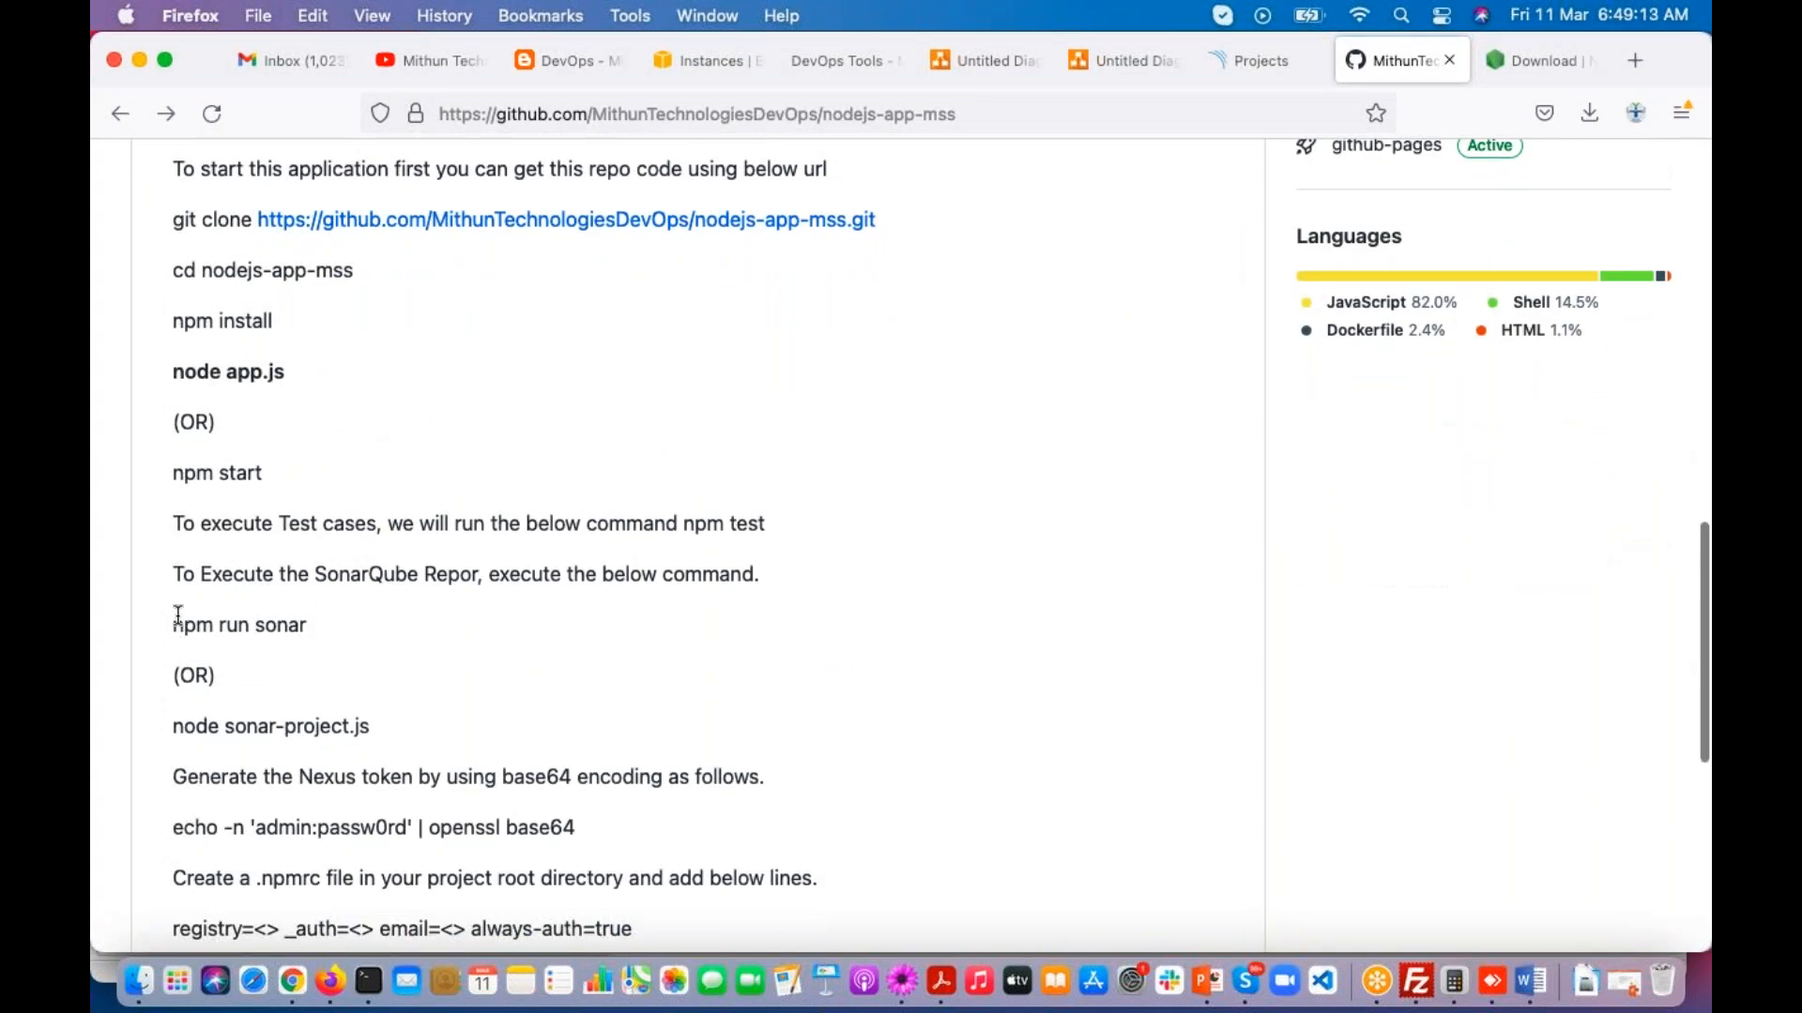
# Step: Examine the README's SonarQube report commands, npm run sonar and the alternative node sonar-project.js
pyautogui.moveTo(194, 575); pyautogui.dragTo(502, 575)
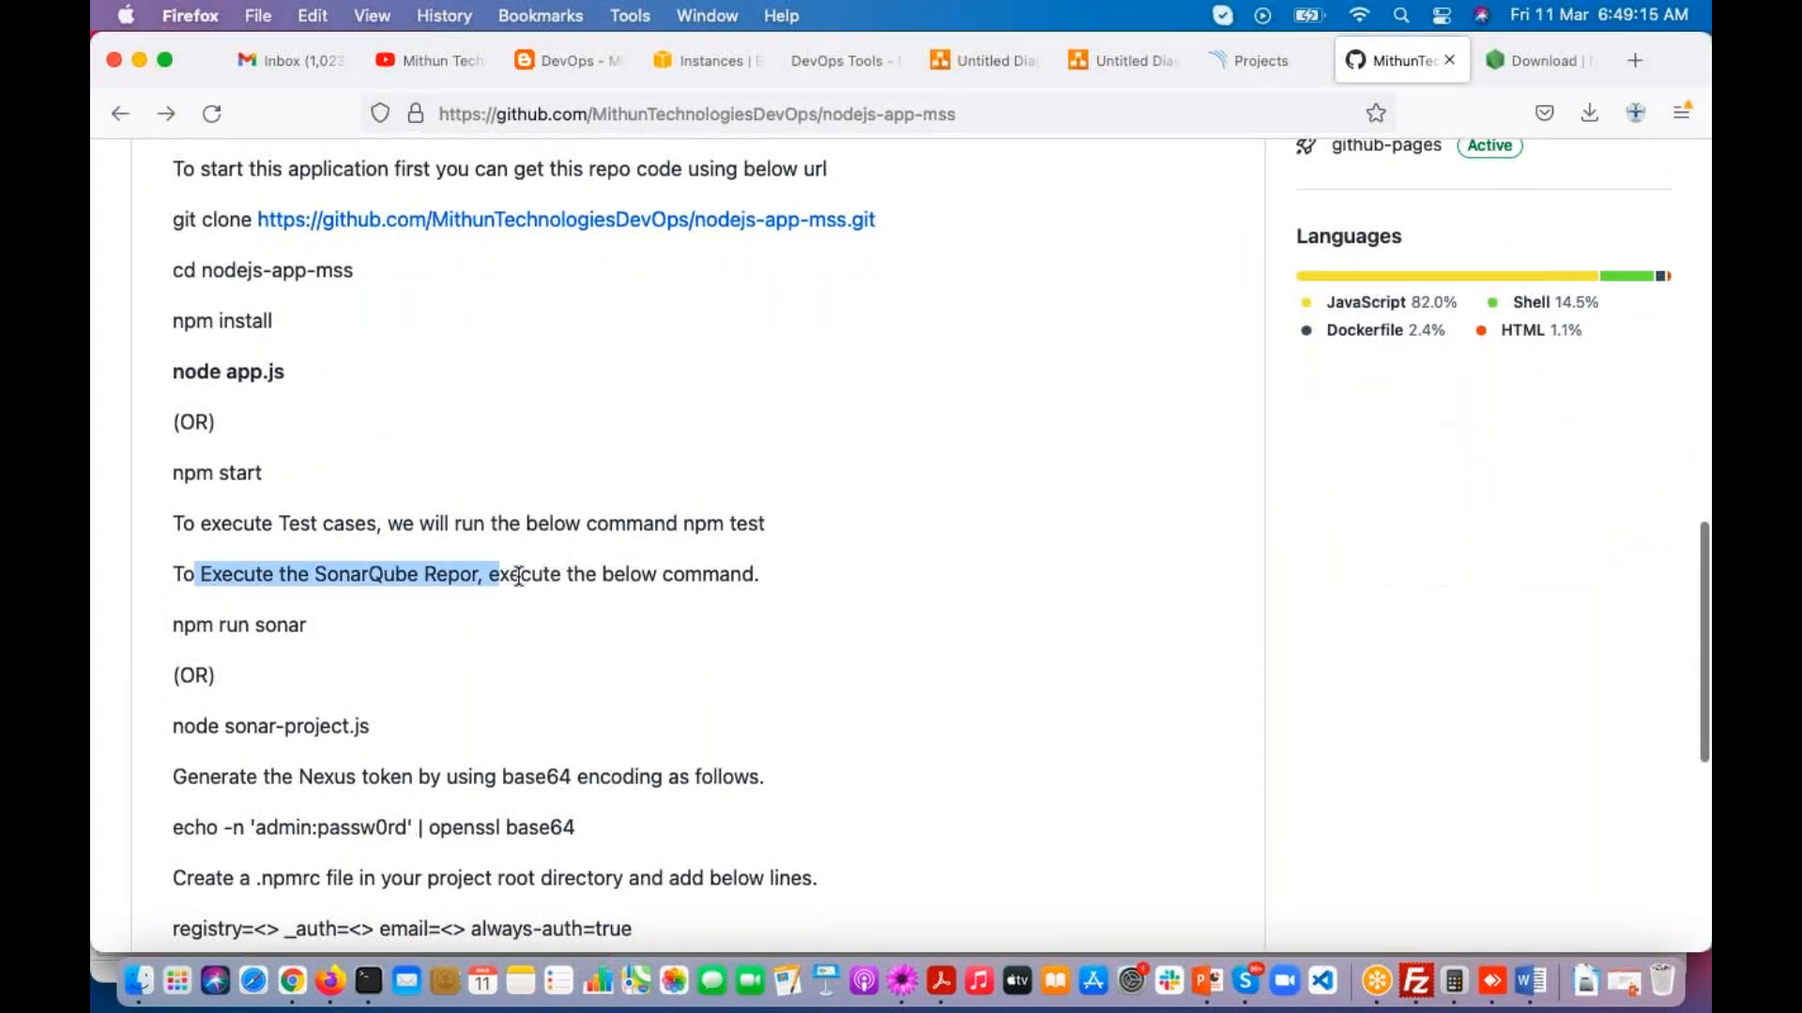
pyautogui.moveTo(170, 622); pyautogui.dragTo(321, 623)
pyautogui.click(175, 727)
pyautogui.doubleClick(193, 727)
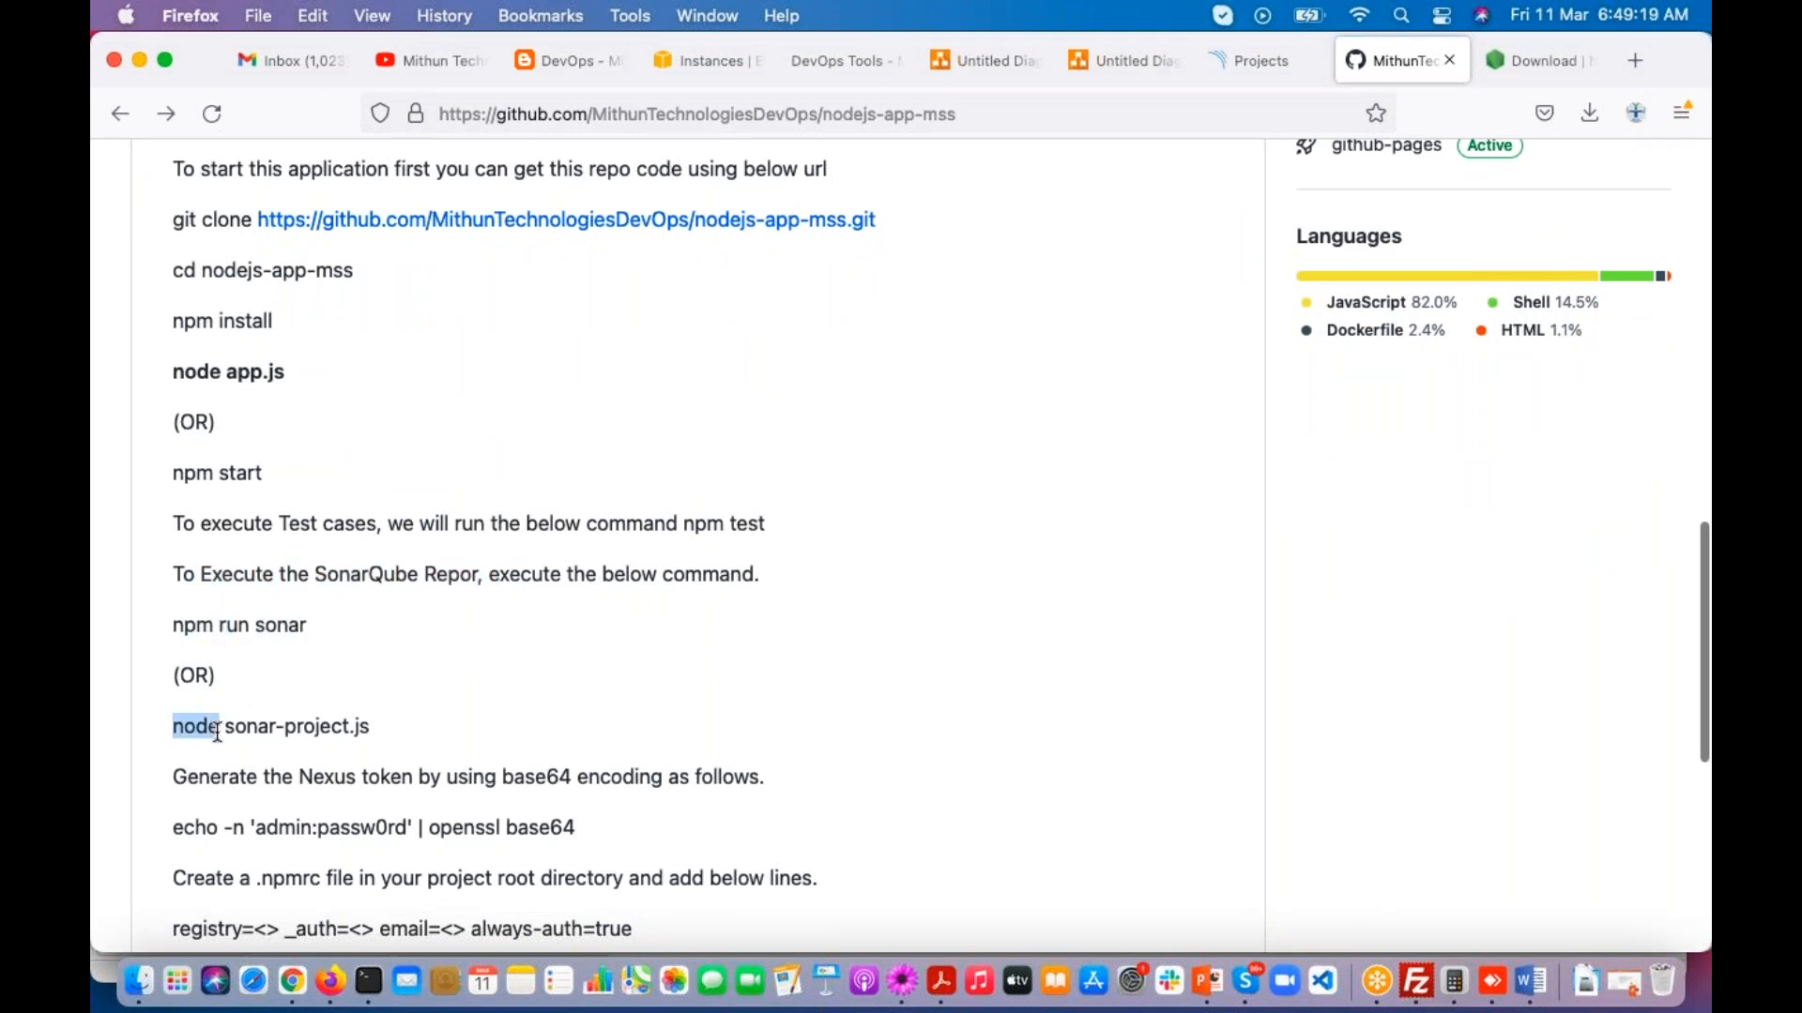
pyautogui.moveTo(214, 728); pyautogui.dragTo(167, 638)
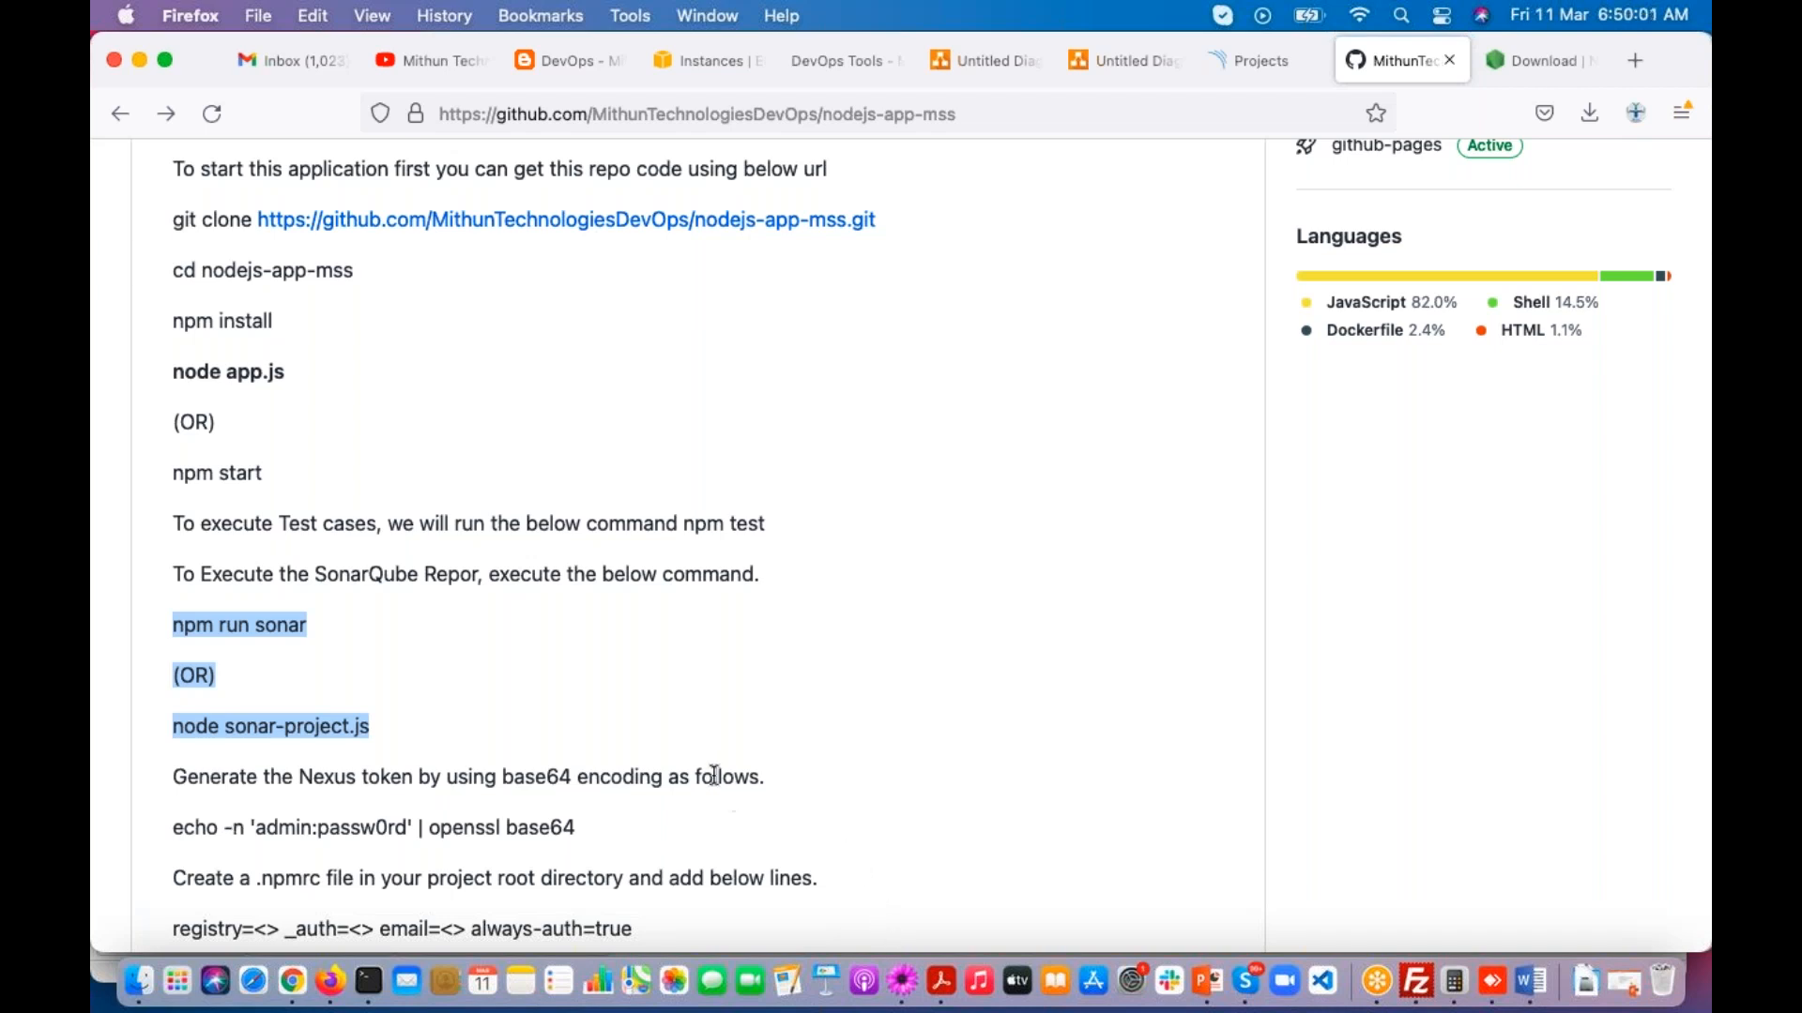
# Step: Switch to the TextMate class notes and put the count 1 in front of the Node Js Project line
pyautogui.click(903, 982)
pyautogui.scroll(-2, 324, 690)
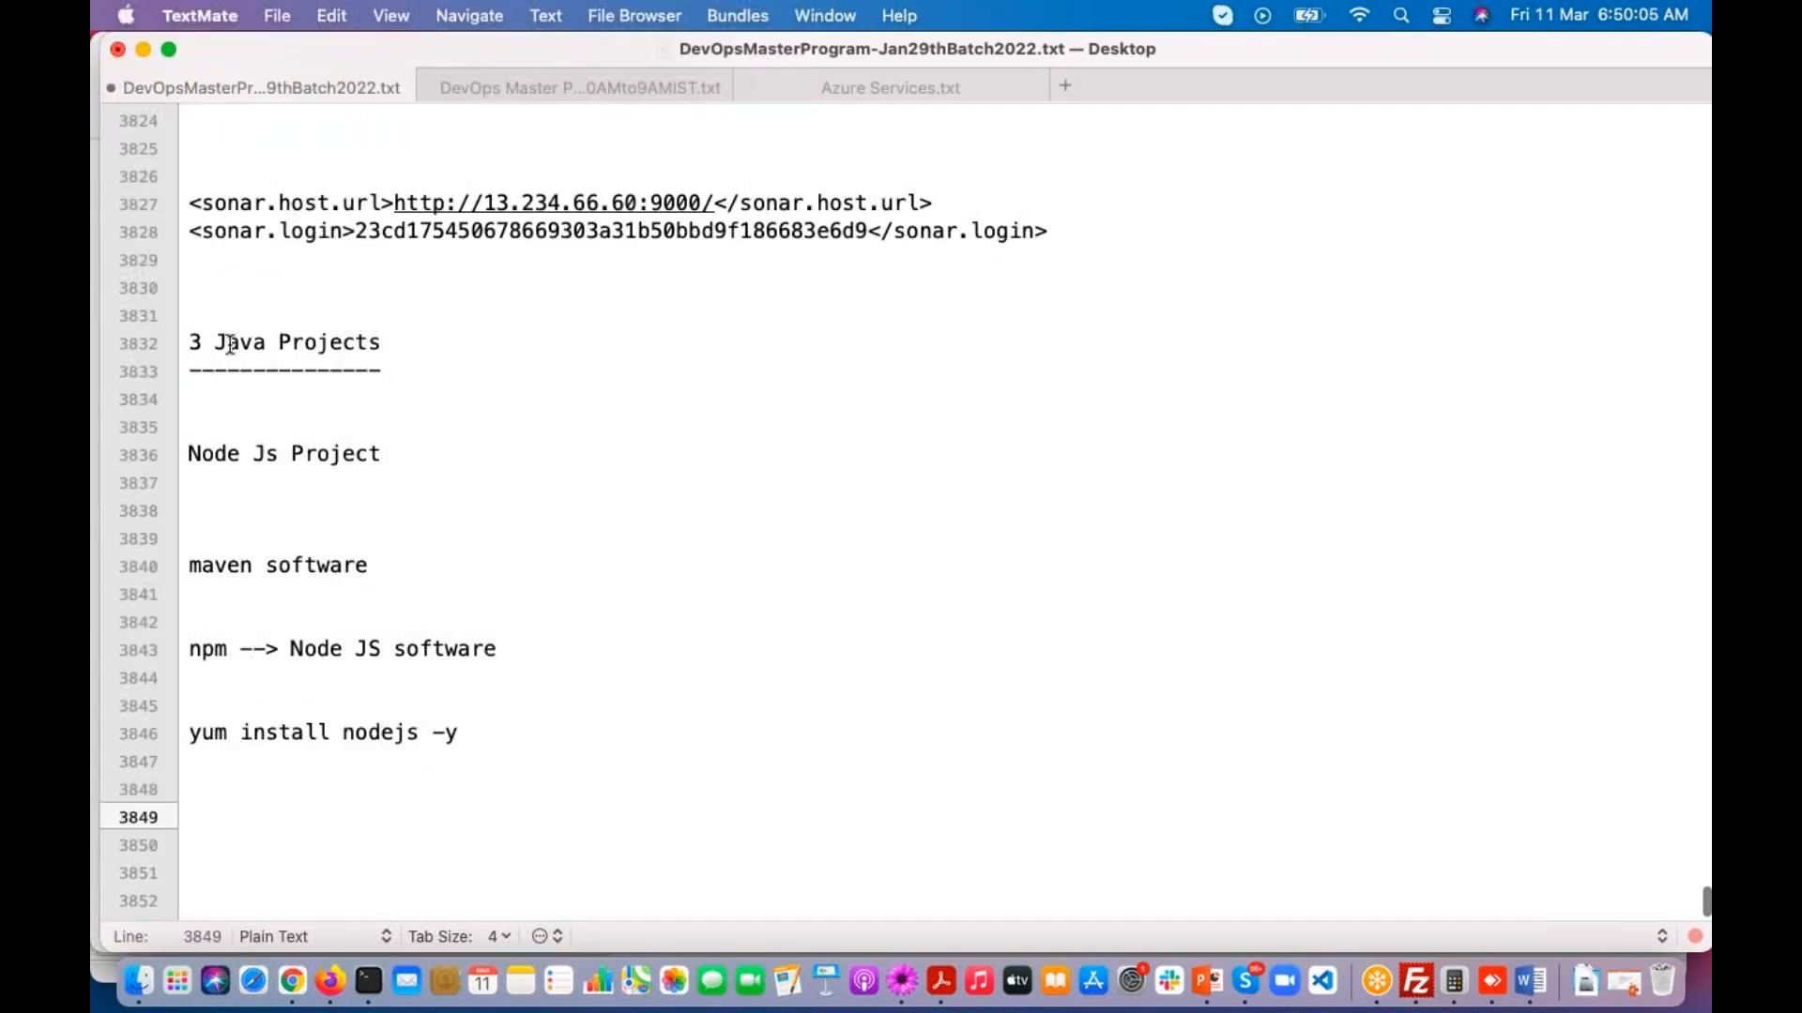
pyautogui.click(184, 454)
pyautogui.write('1')
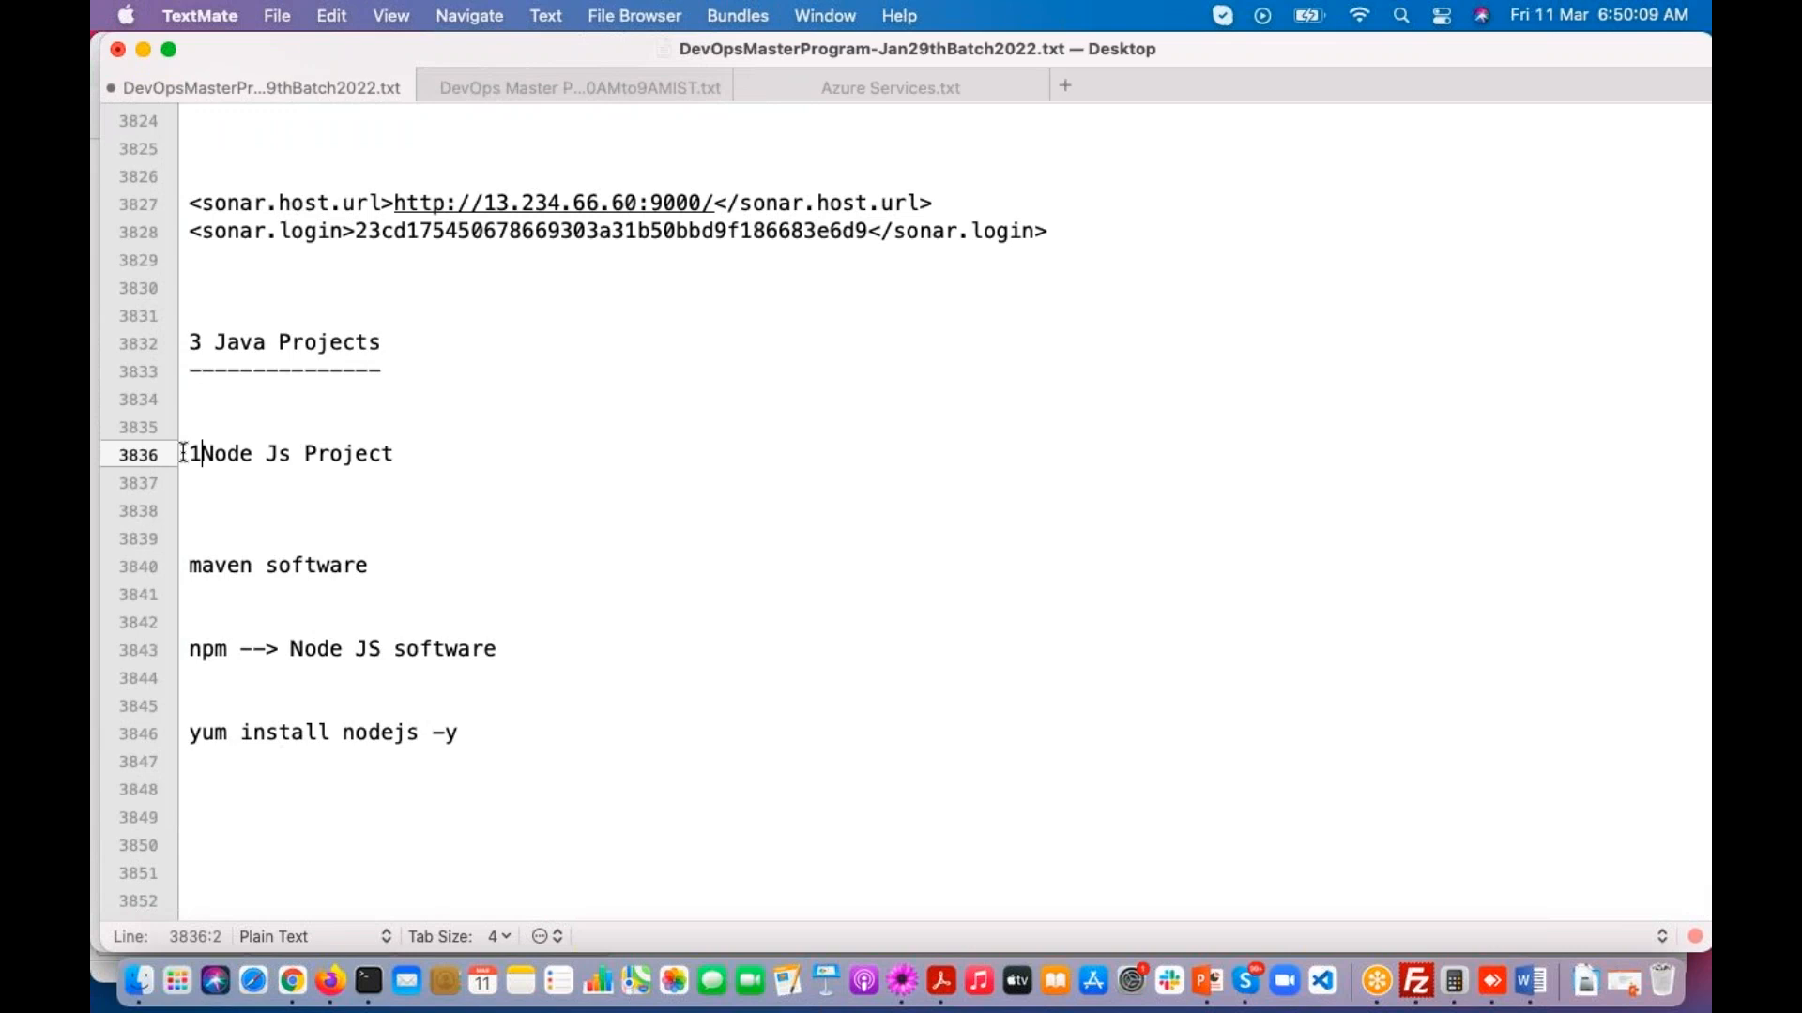
# Step: Add the line "$ Projects in SonarQube Server Dash Board" below the Node Js Project entry and save the notes
pyautogui.click(229, 503)
pyautogui.write('$ Pro')
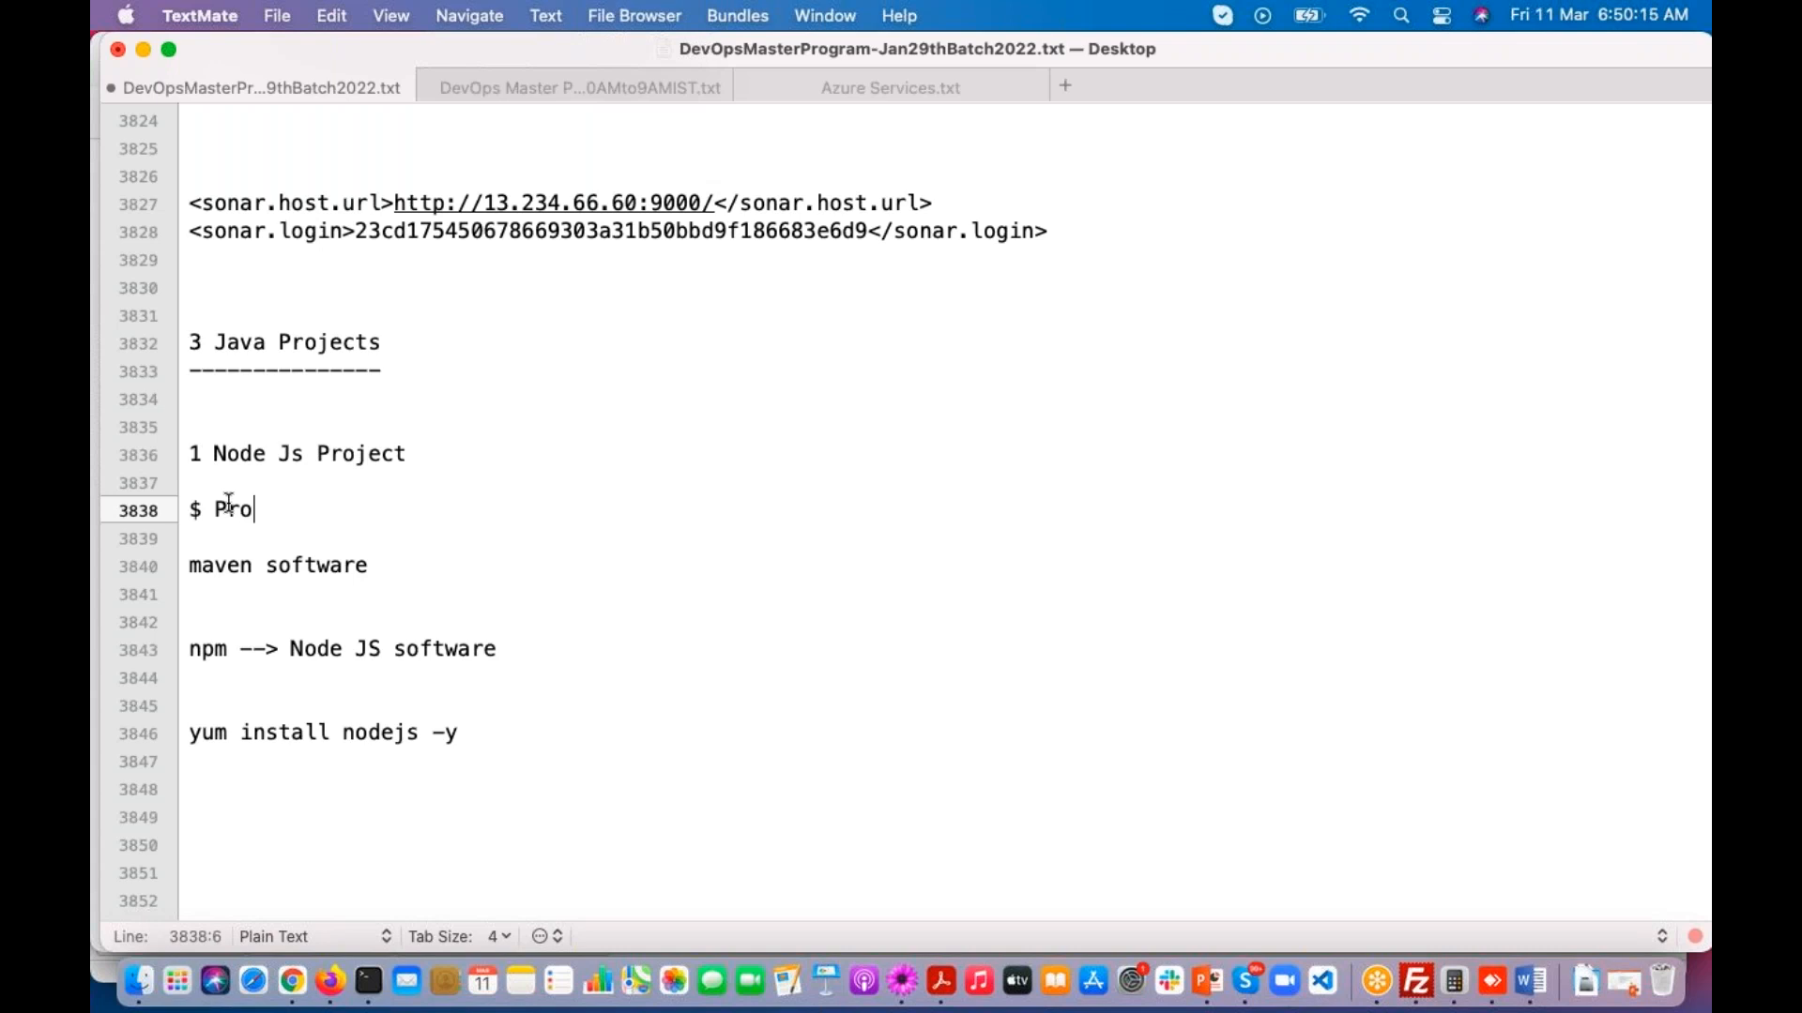
pyautogui.write('jects in S')
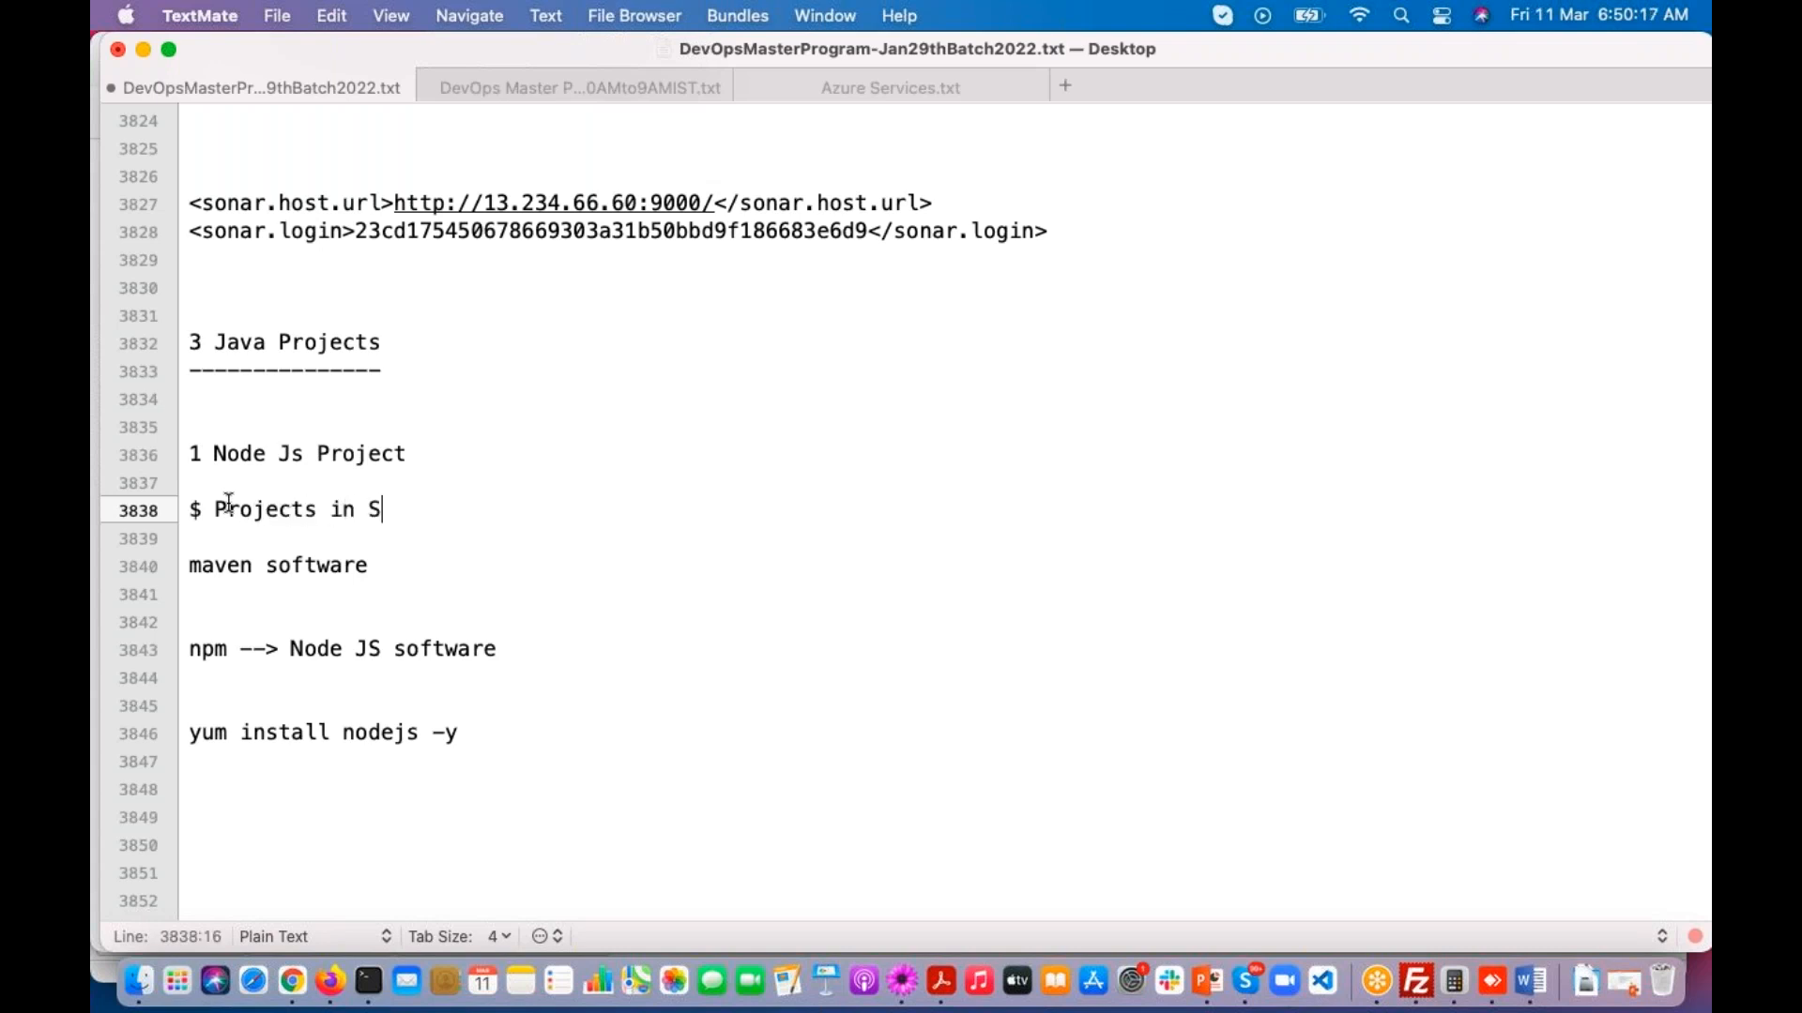
pyautogui.write('onarQube')
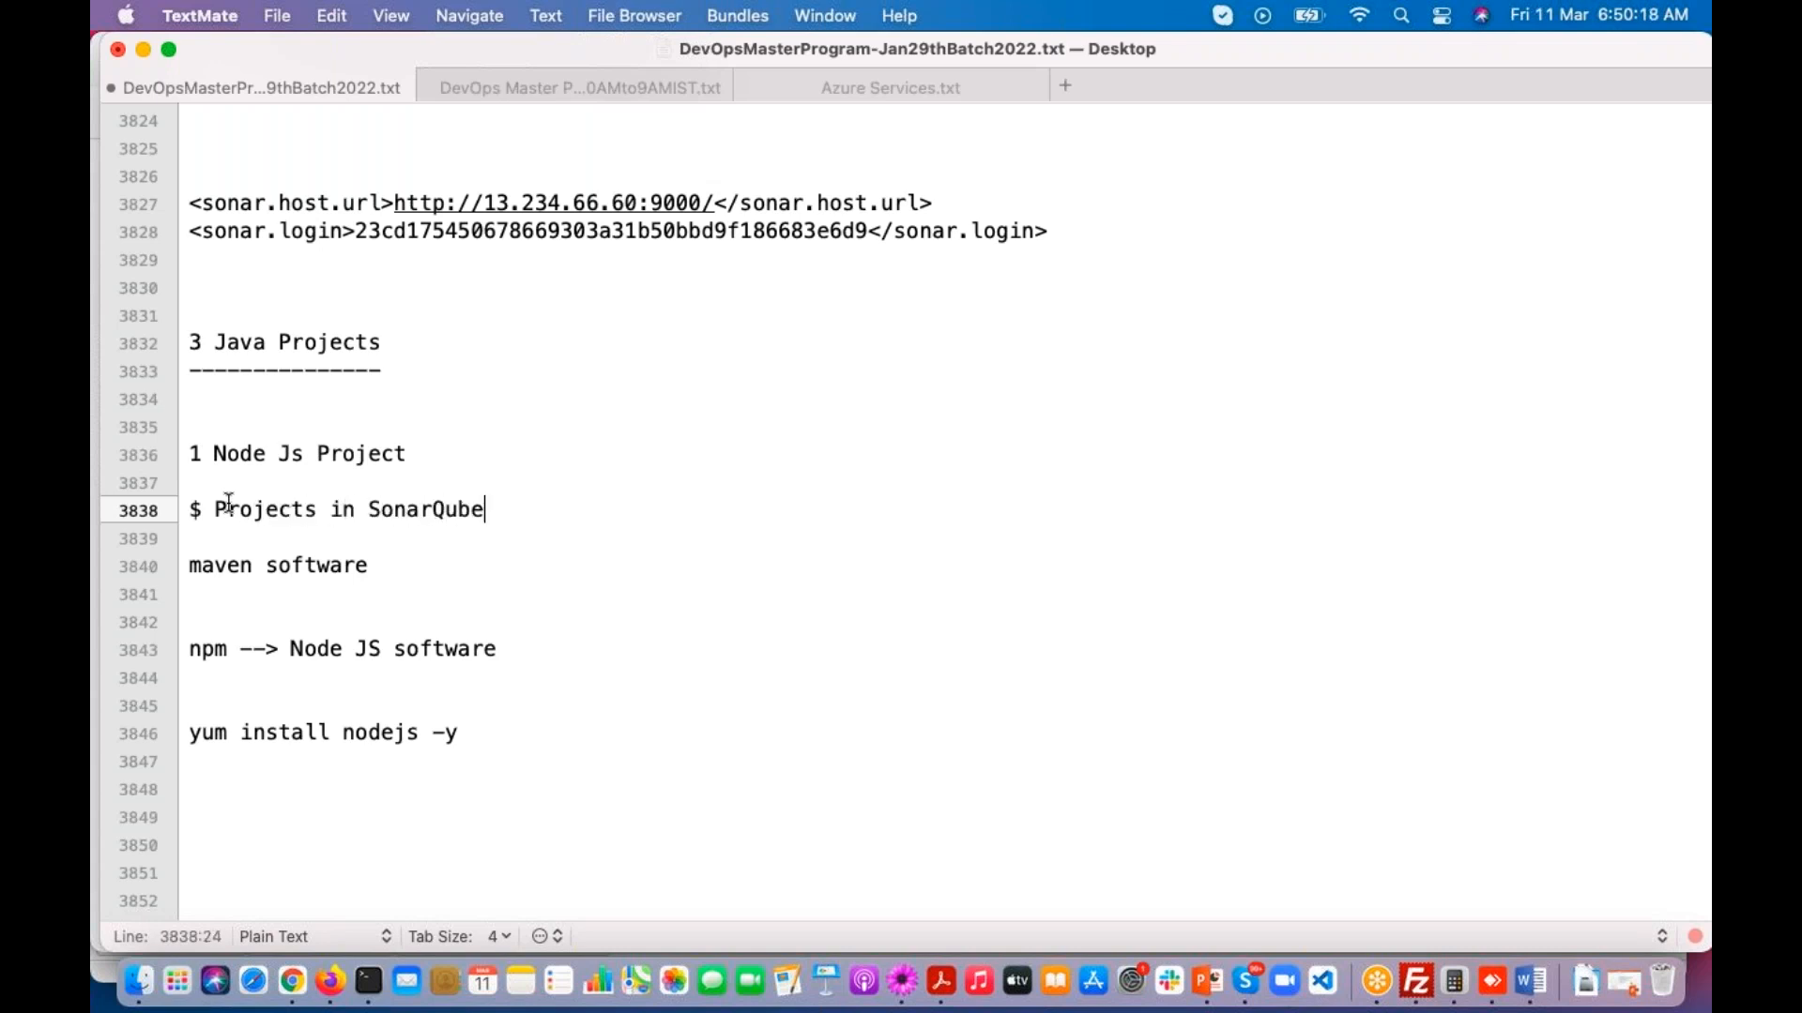
pyautogui.write(' Server Dash Board')
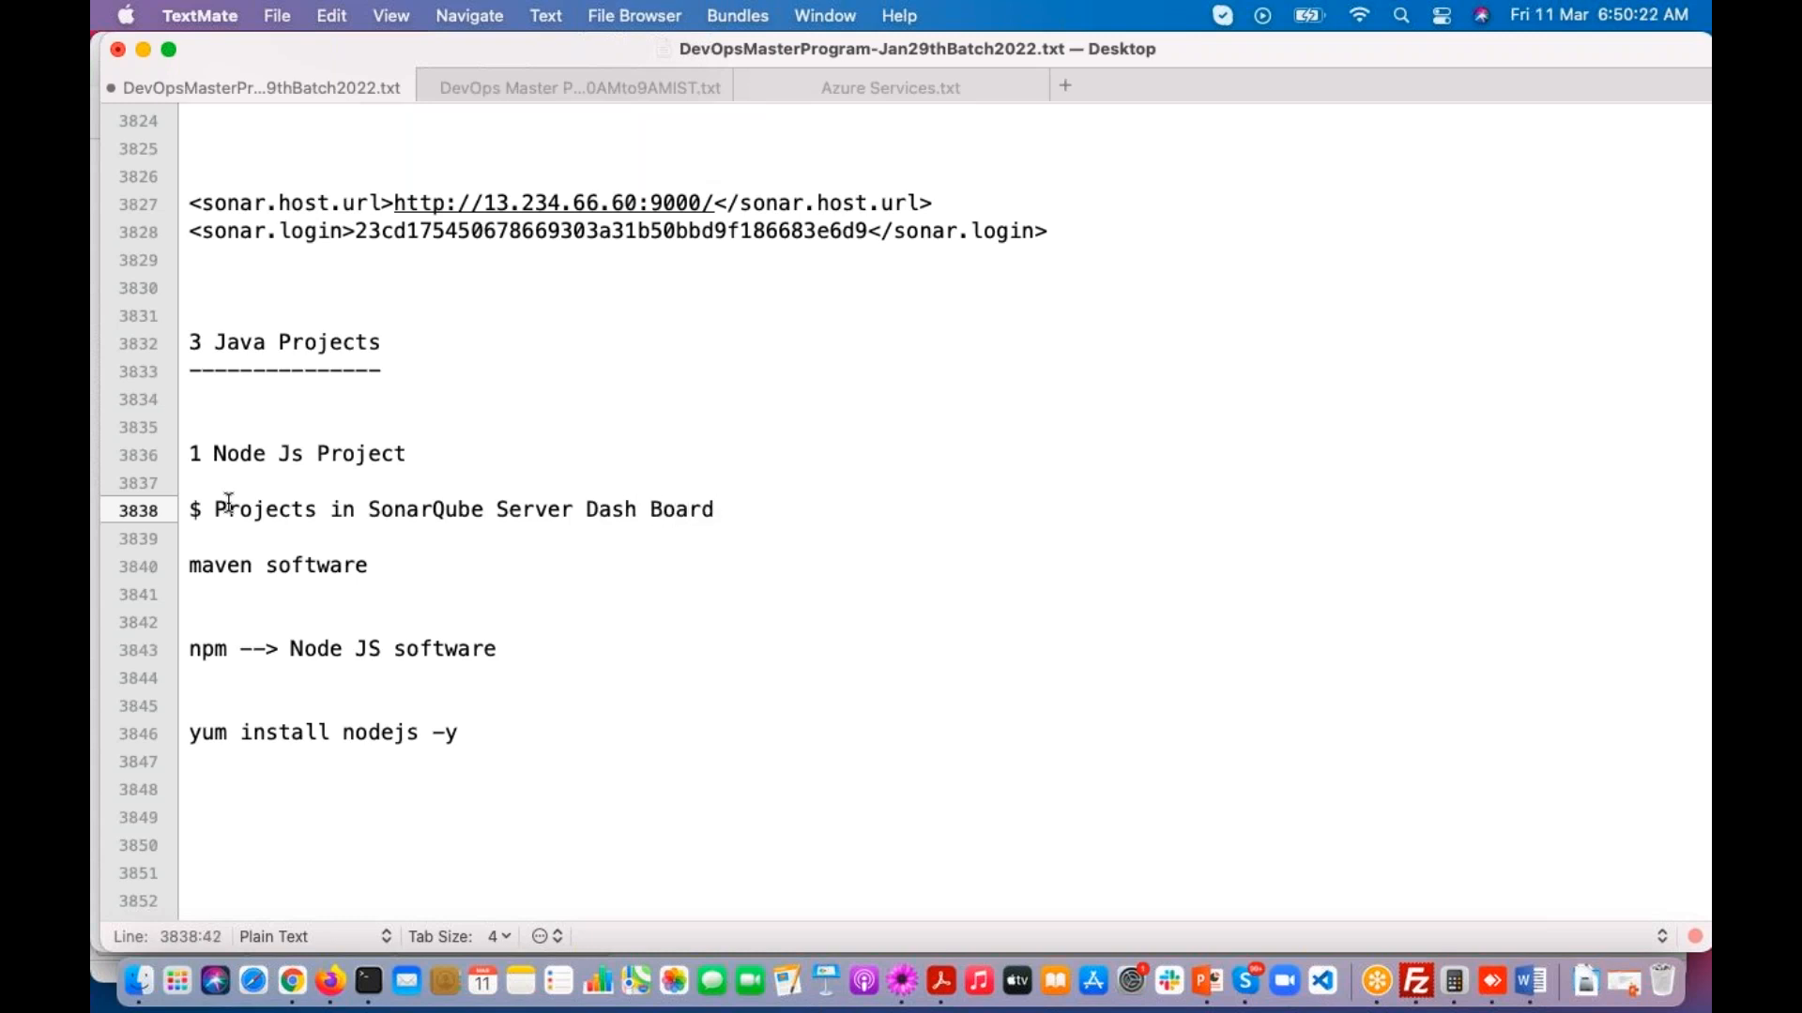
pyautogui.press('super+s')
# Step: Switch to the SonarQube projects page in Firefox, open maven-web-application and review its overview measures
pyautogui.click(329, 981)
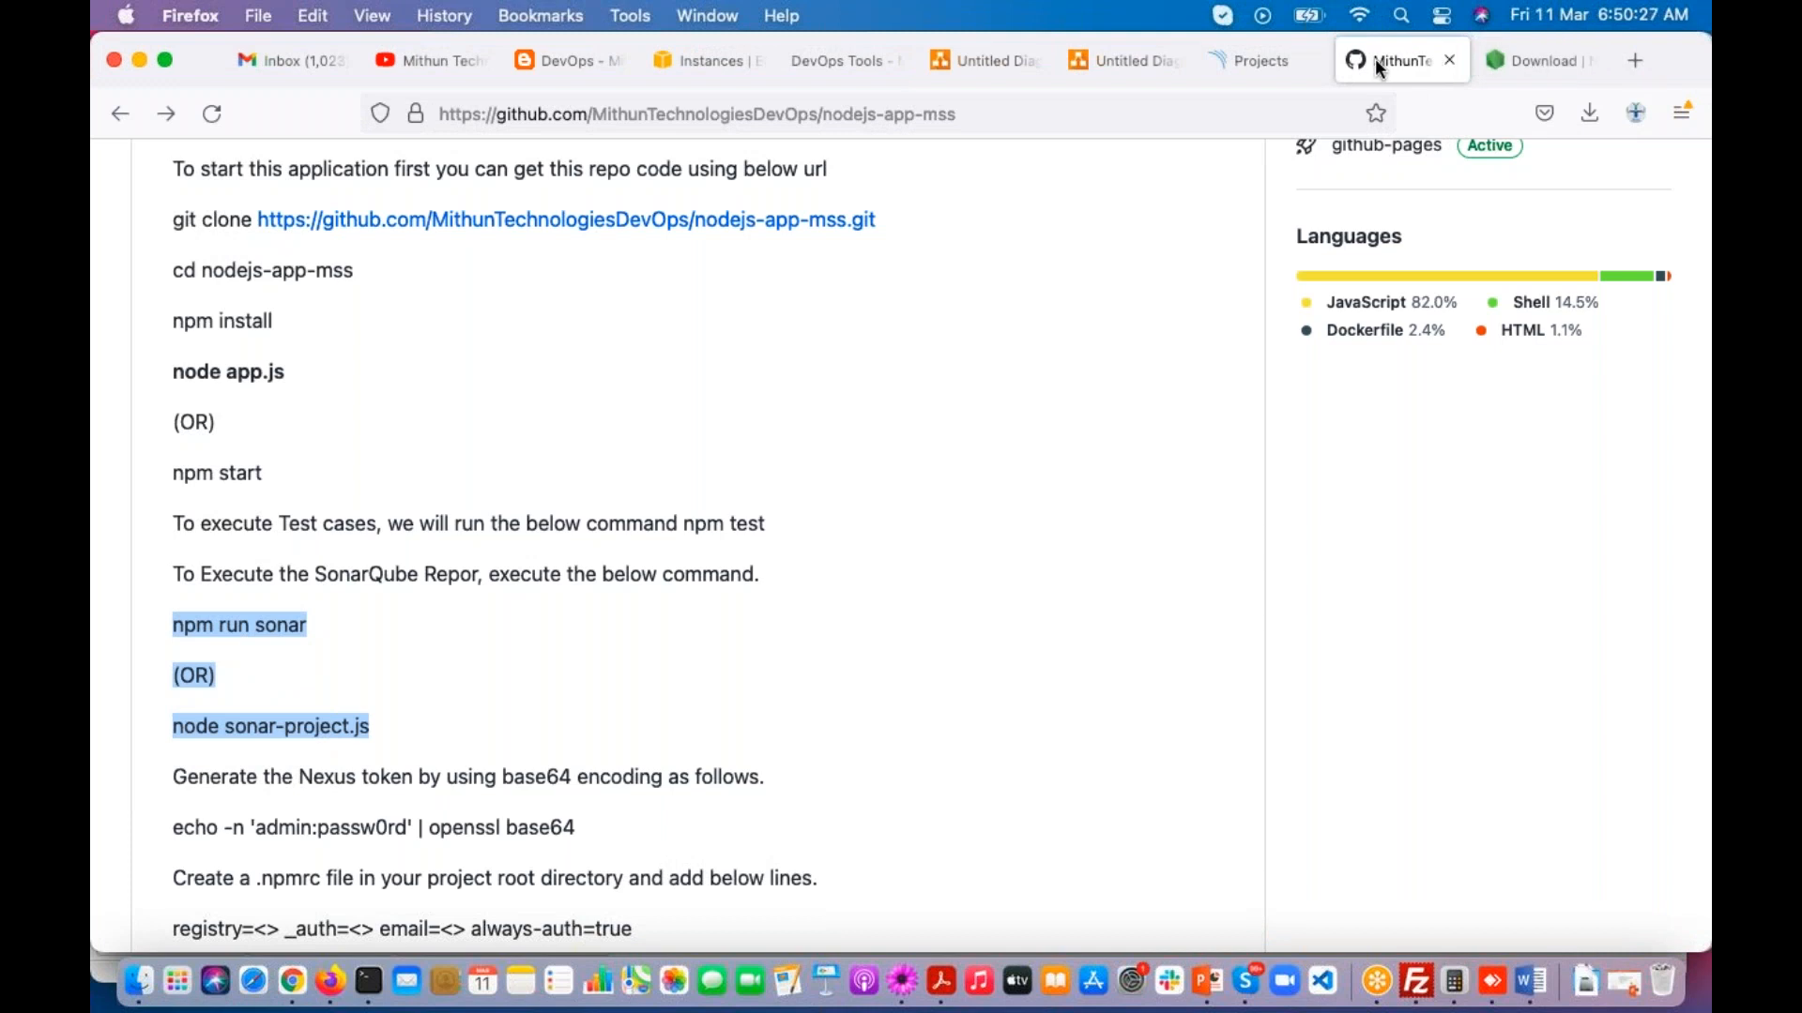
pyautogui.click(1253, 60)
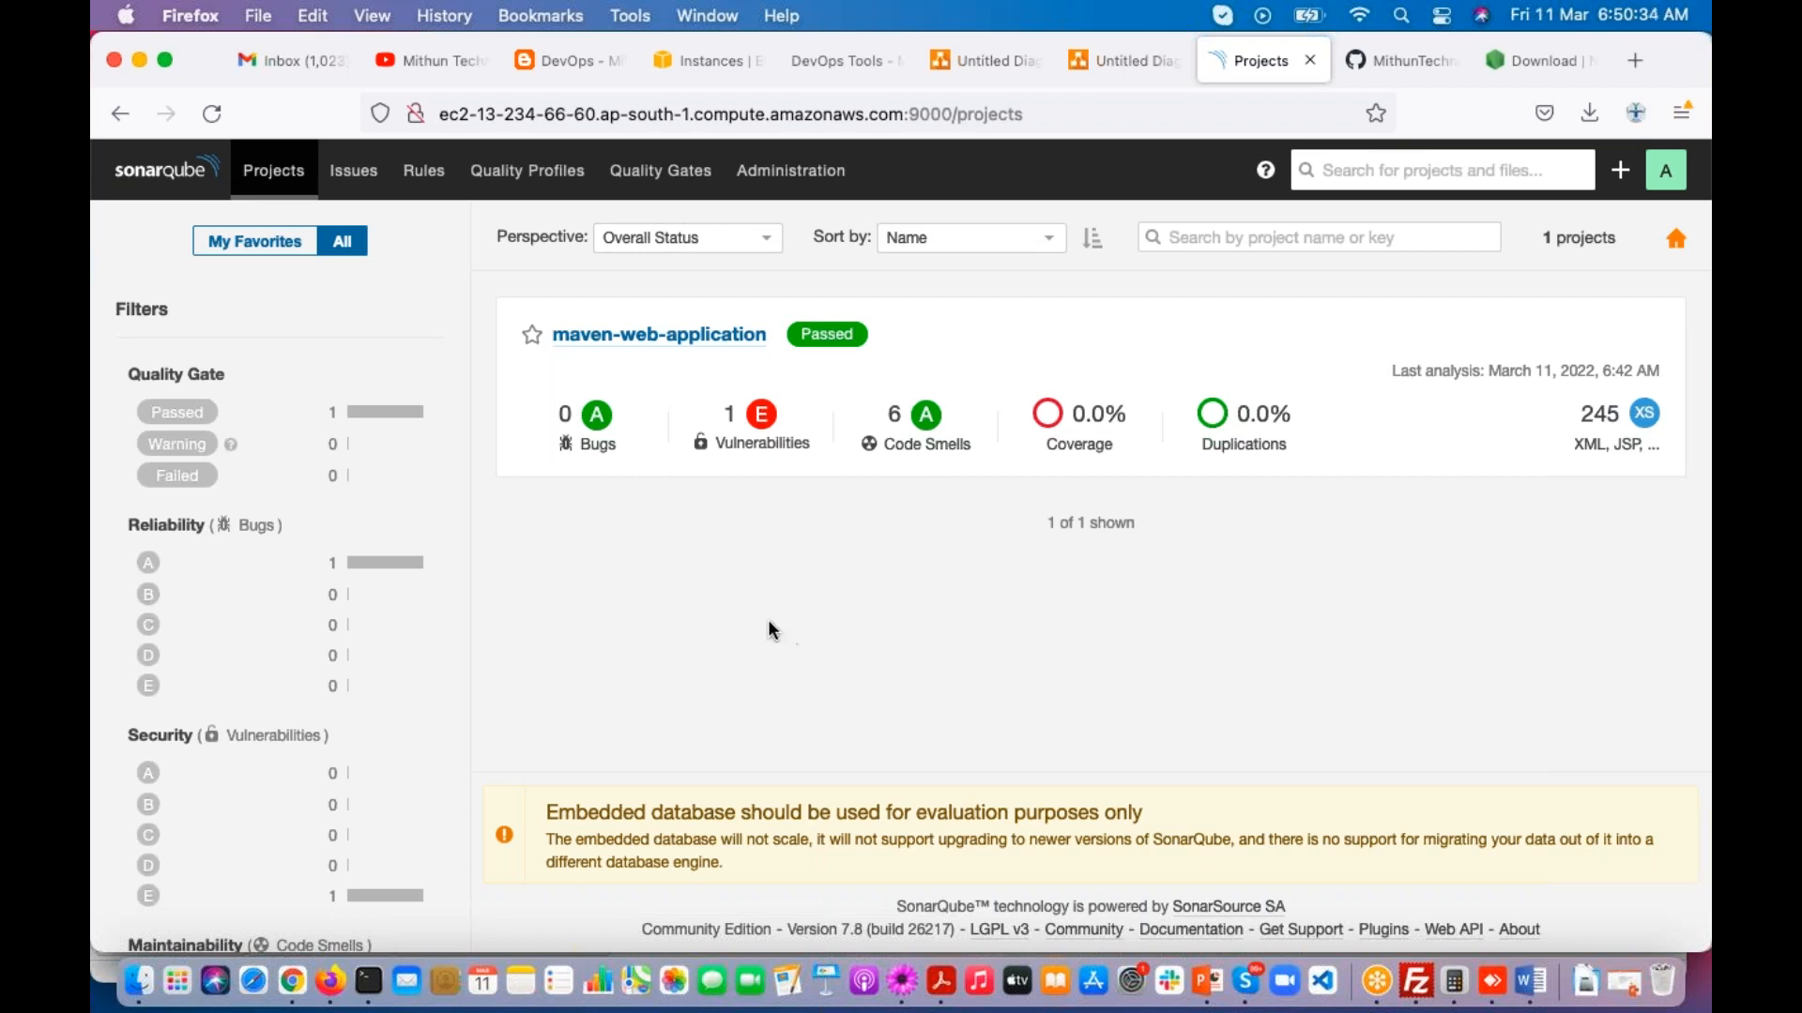
pyautogui.click(659, 340)
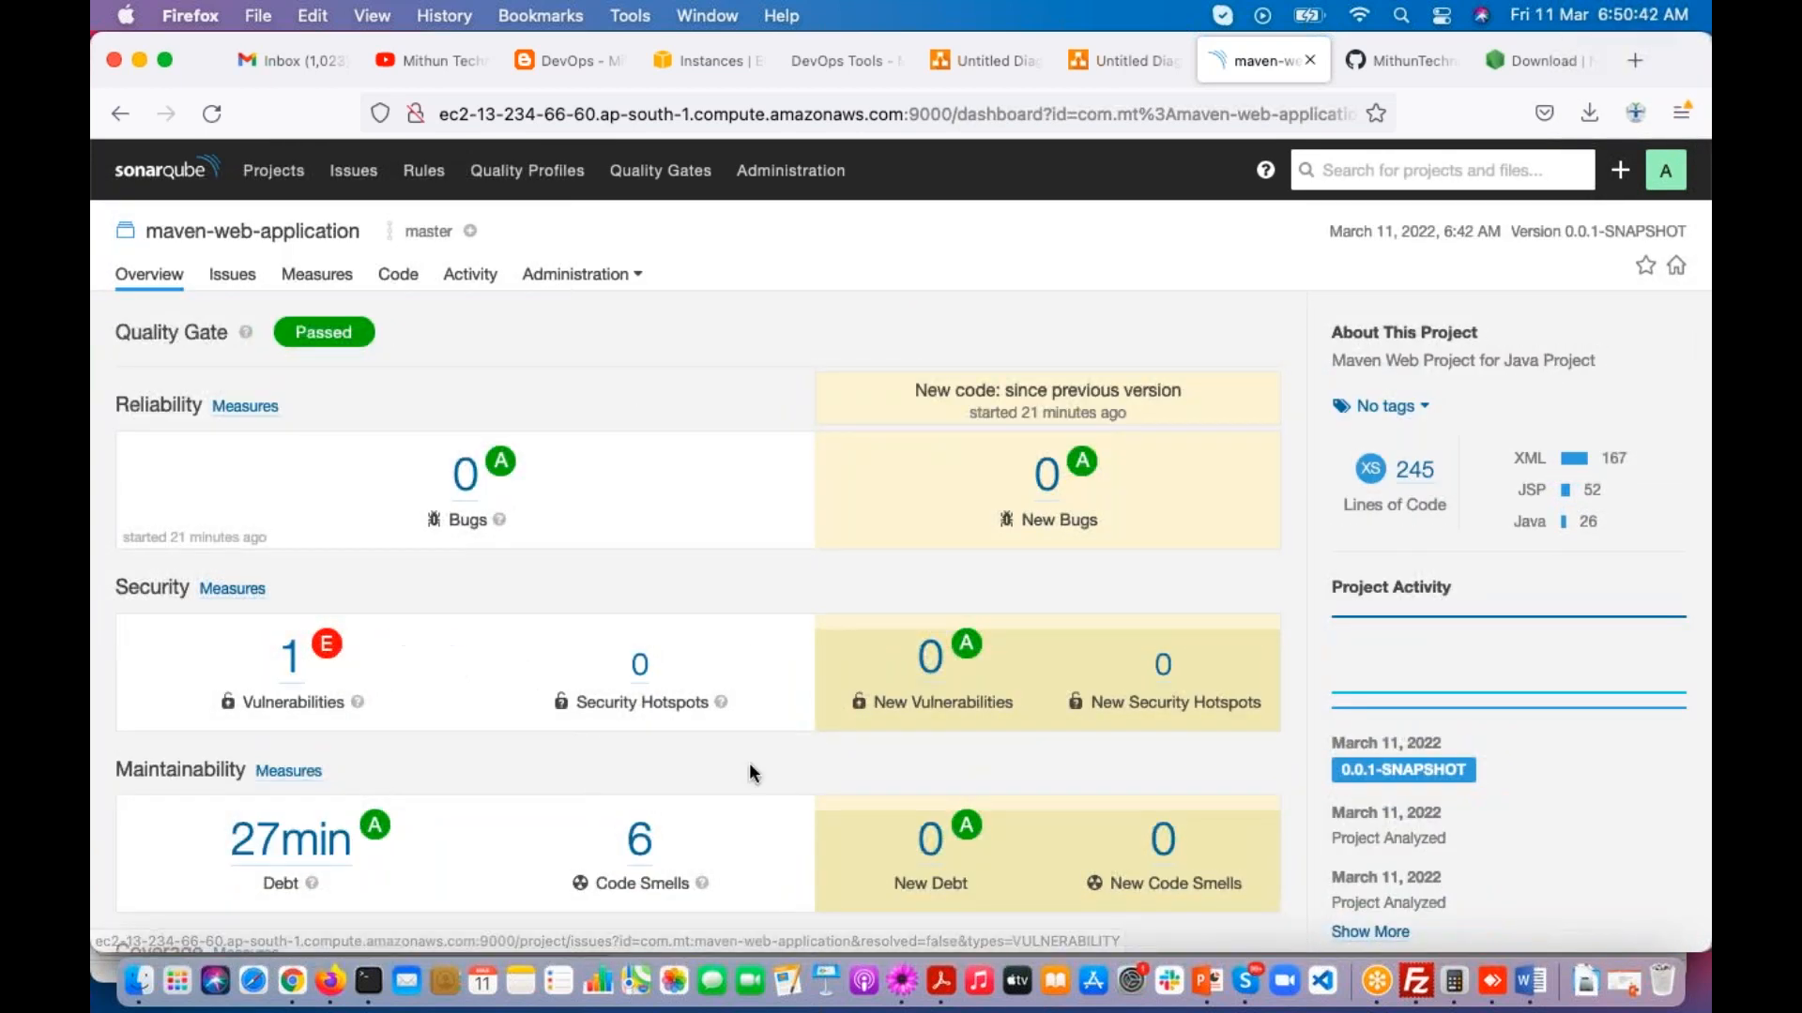
pyautogui.scroll(-3, 741, 762)
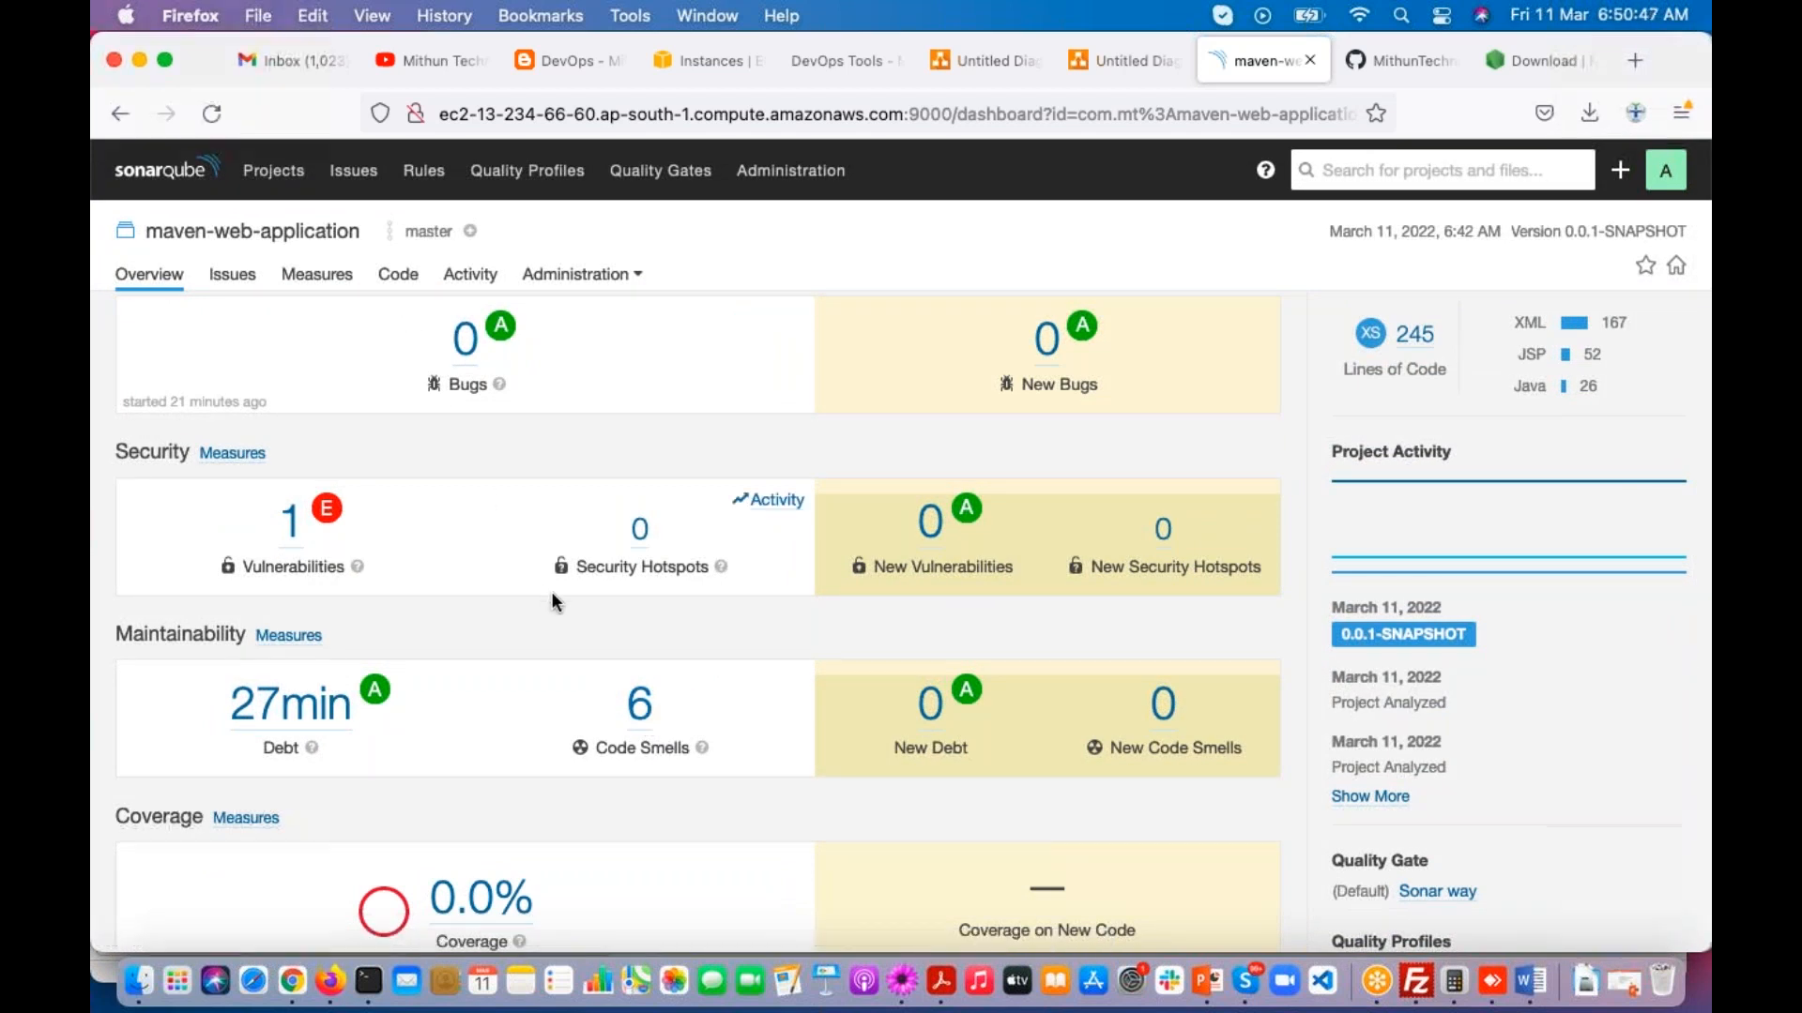
# Step: Open the project's code smells and examine the issues and line numbers listed for EmployeeService.java and home.jsp
pyautogui.click(641, 706)
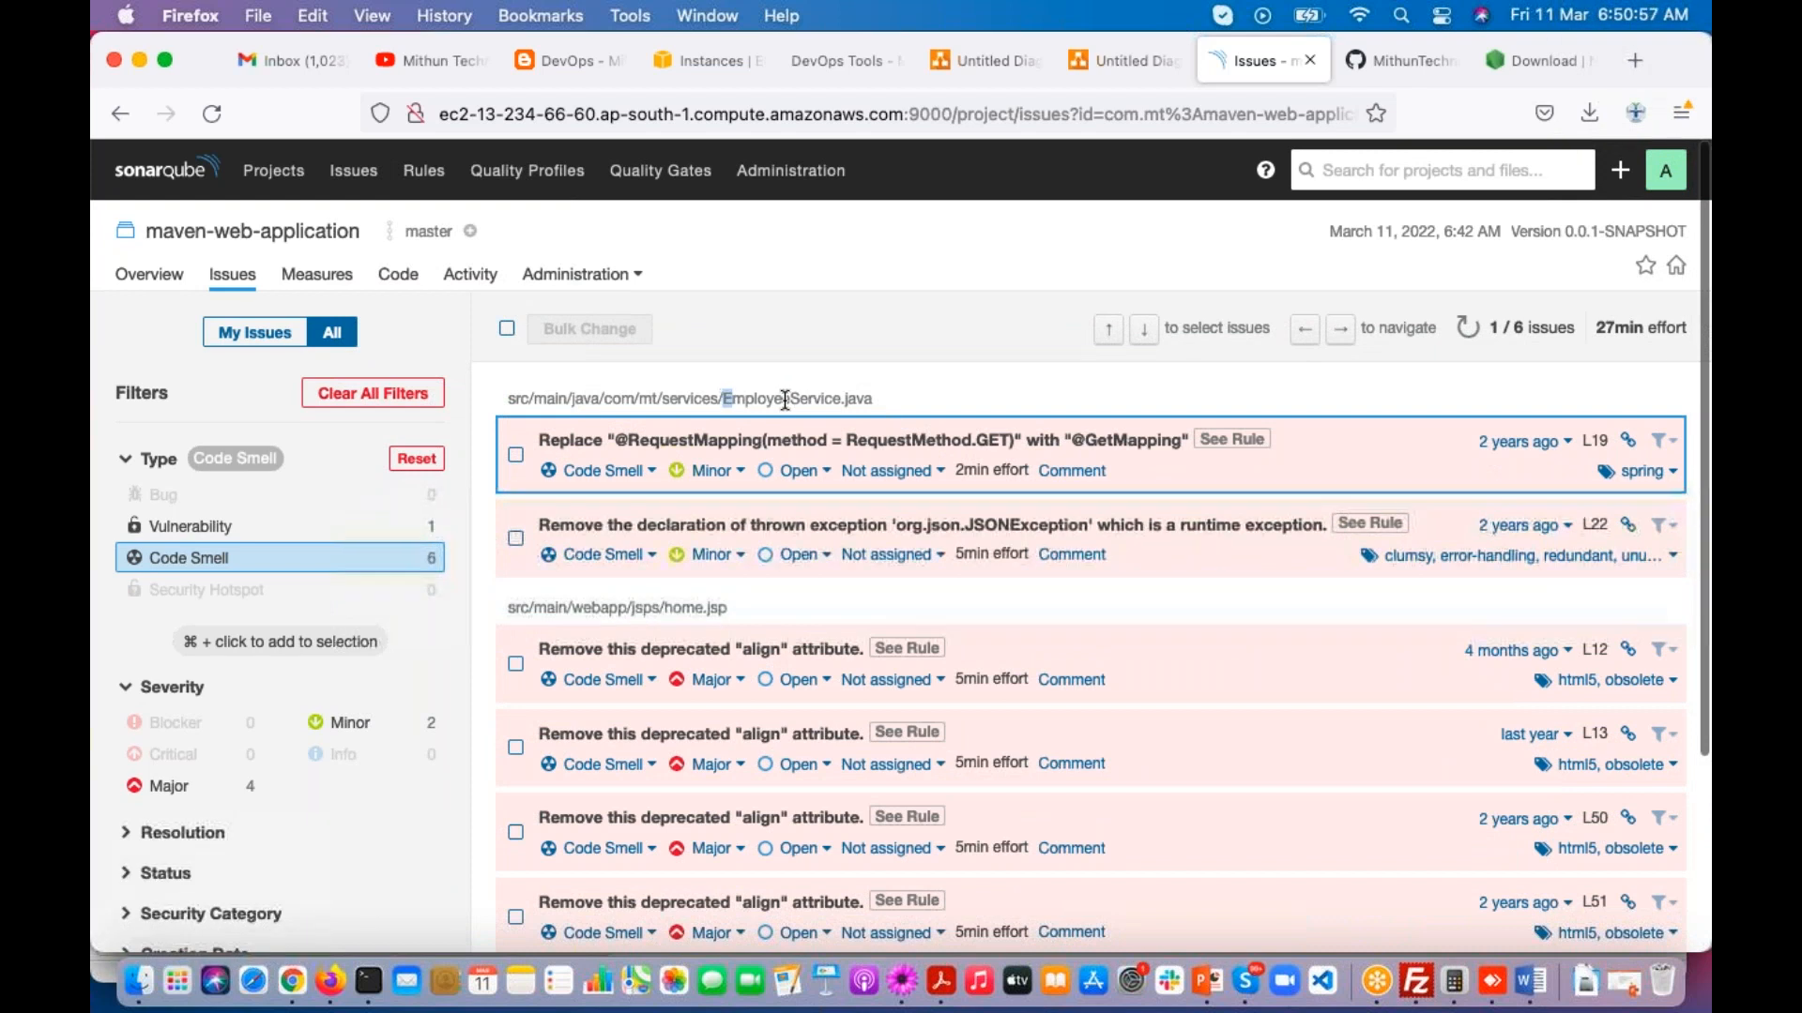
pyautogui.moveTo(721, 399); pyautogui.dragTo(869, 398)
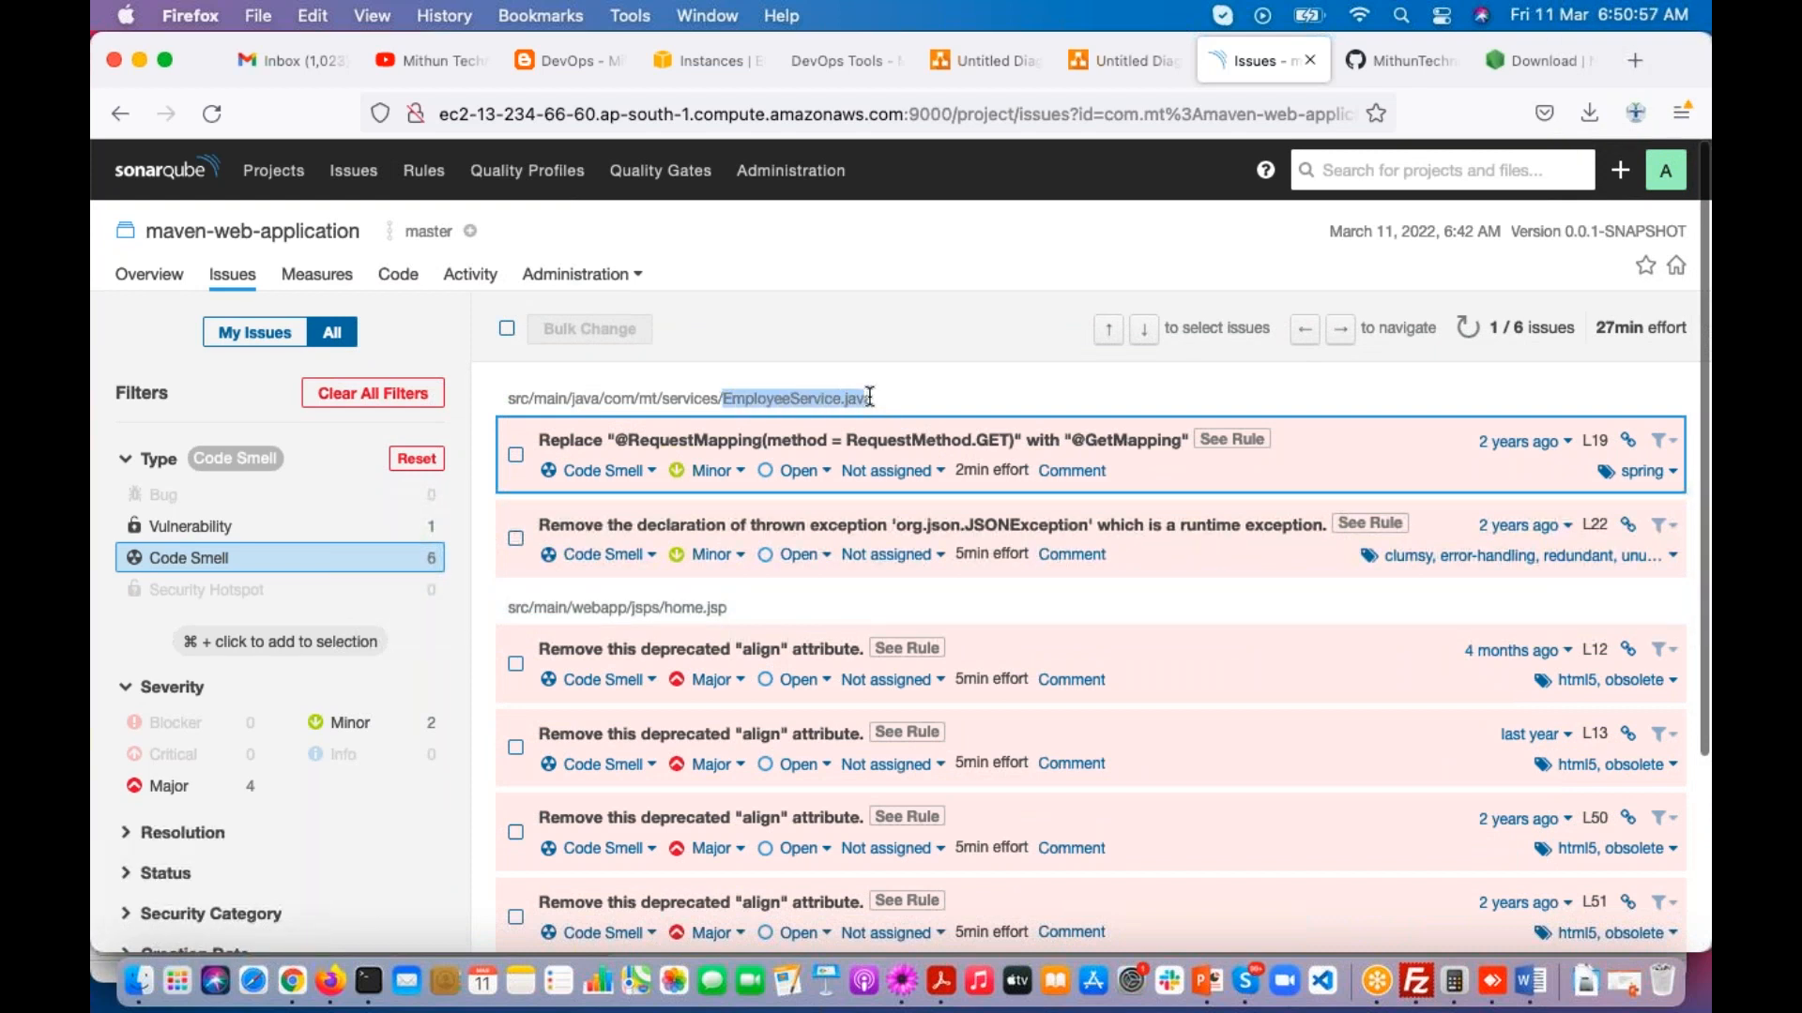
pyautogui.click(1469, 107)
pyautogui.click(1171, 385)
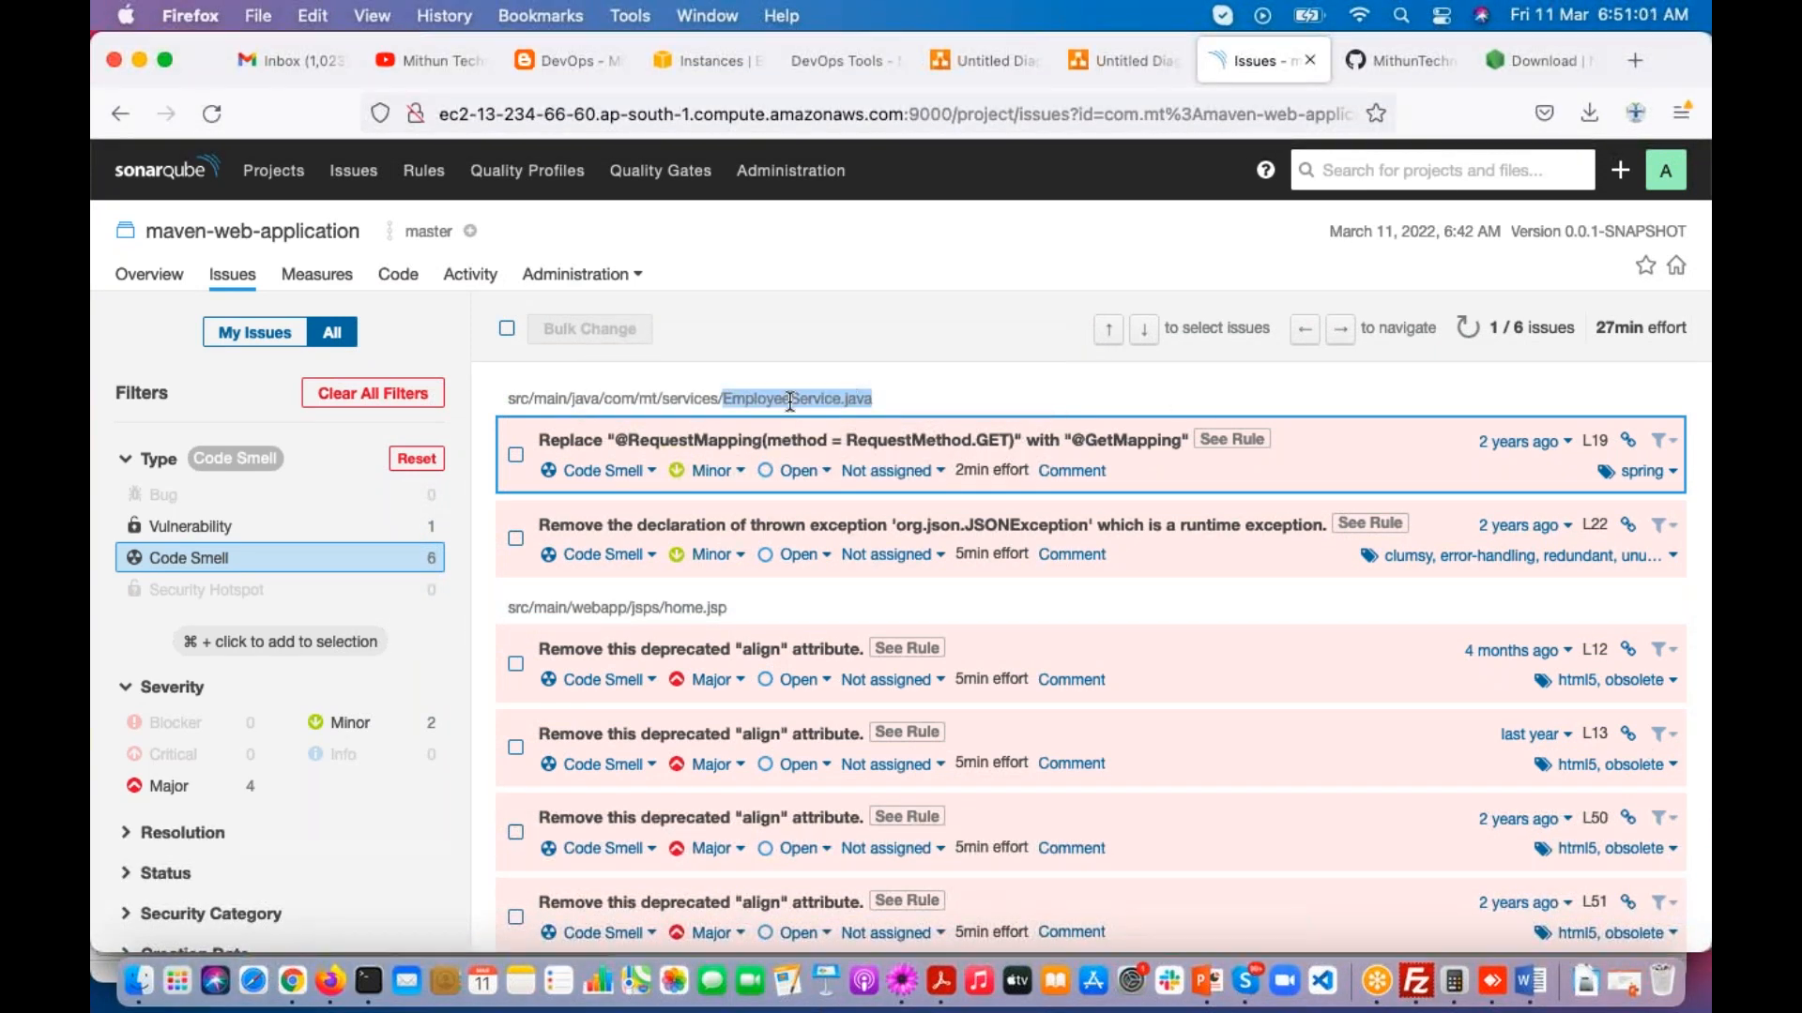
pyautogui.click(758, 404)
pyautogui.moveTo(722, 398); pyautogui.dragTo(873, 399)
pyautogui.scroll(-2, 875, 405)
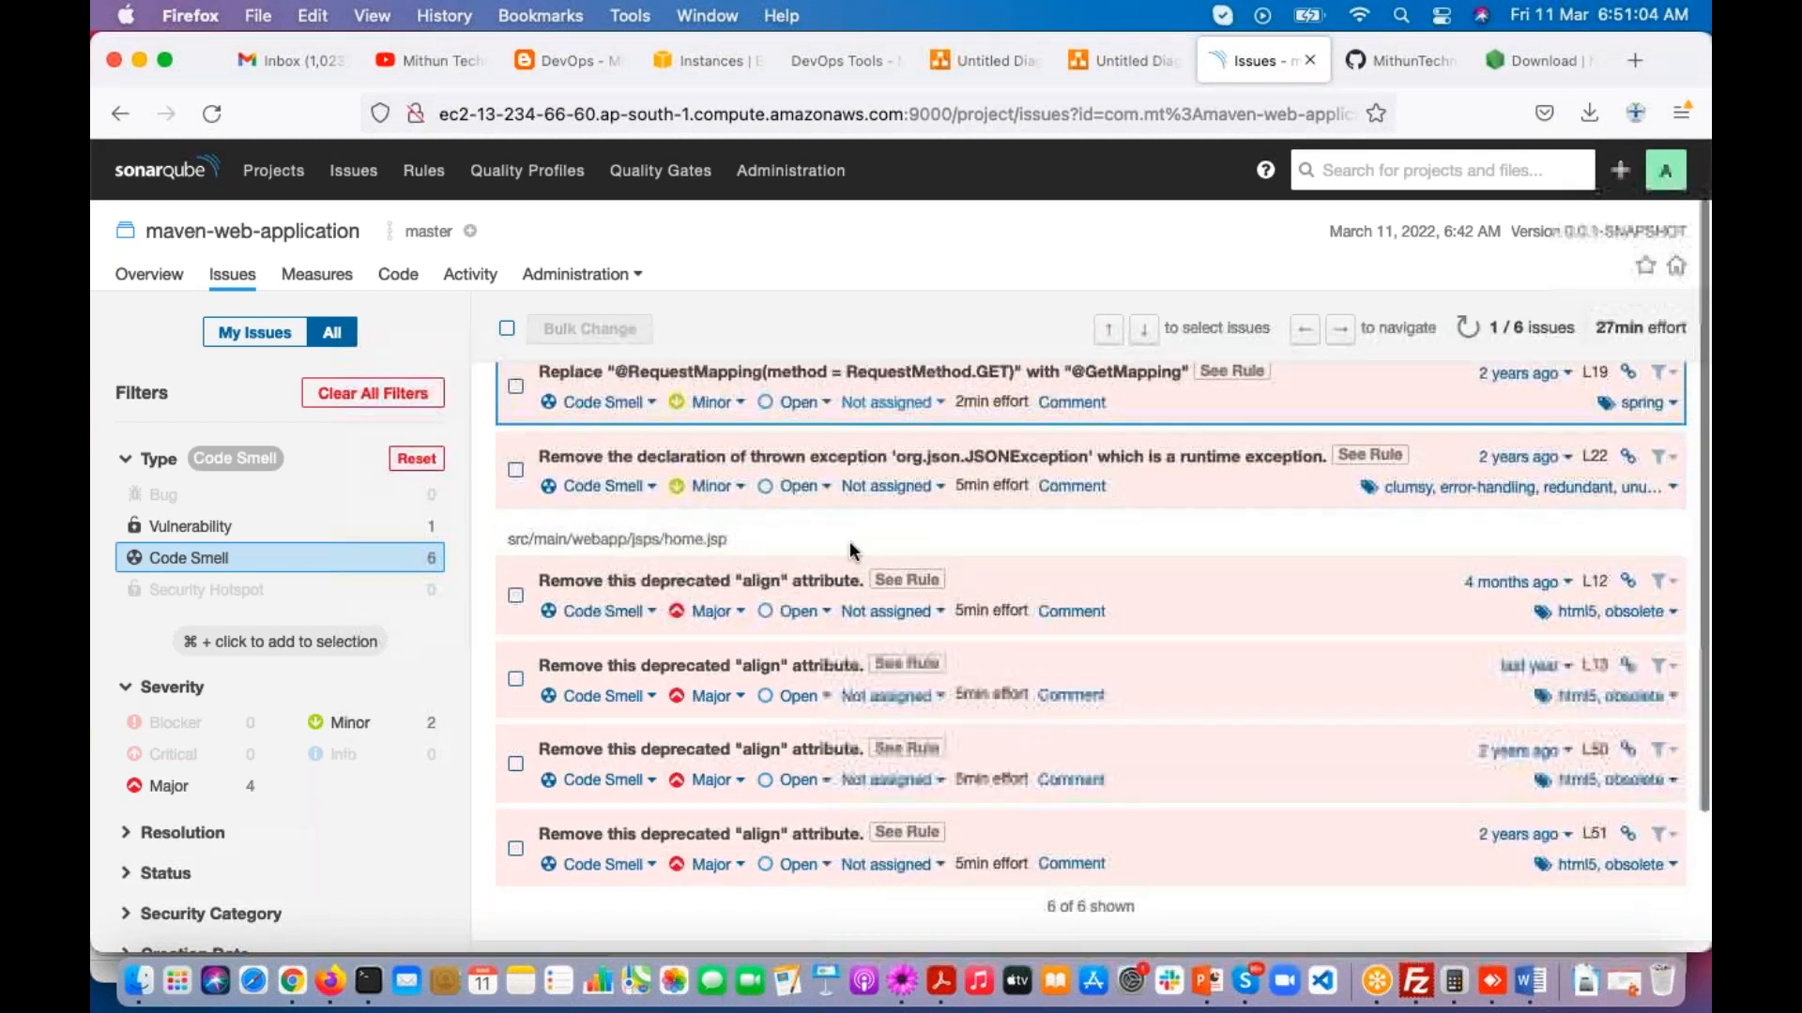
pyautogui.moveTo(664, 539); pyautogui.dragTo(764, 536)
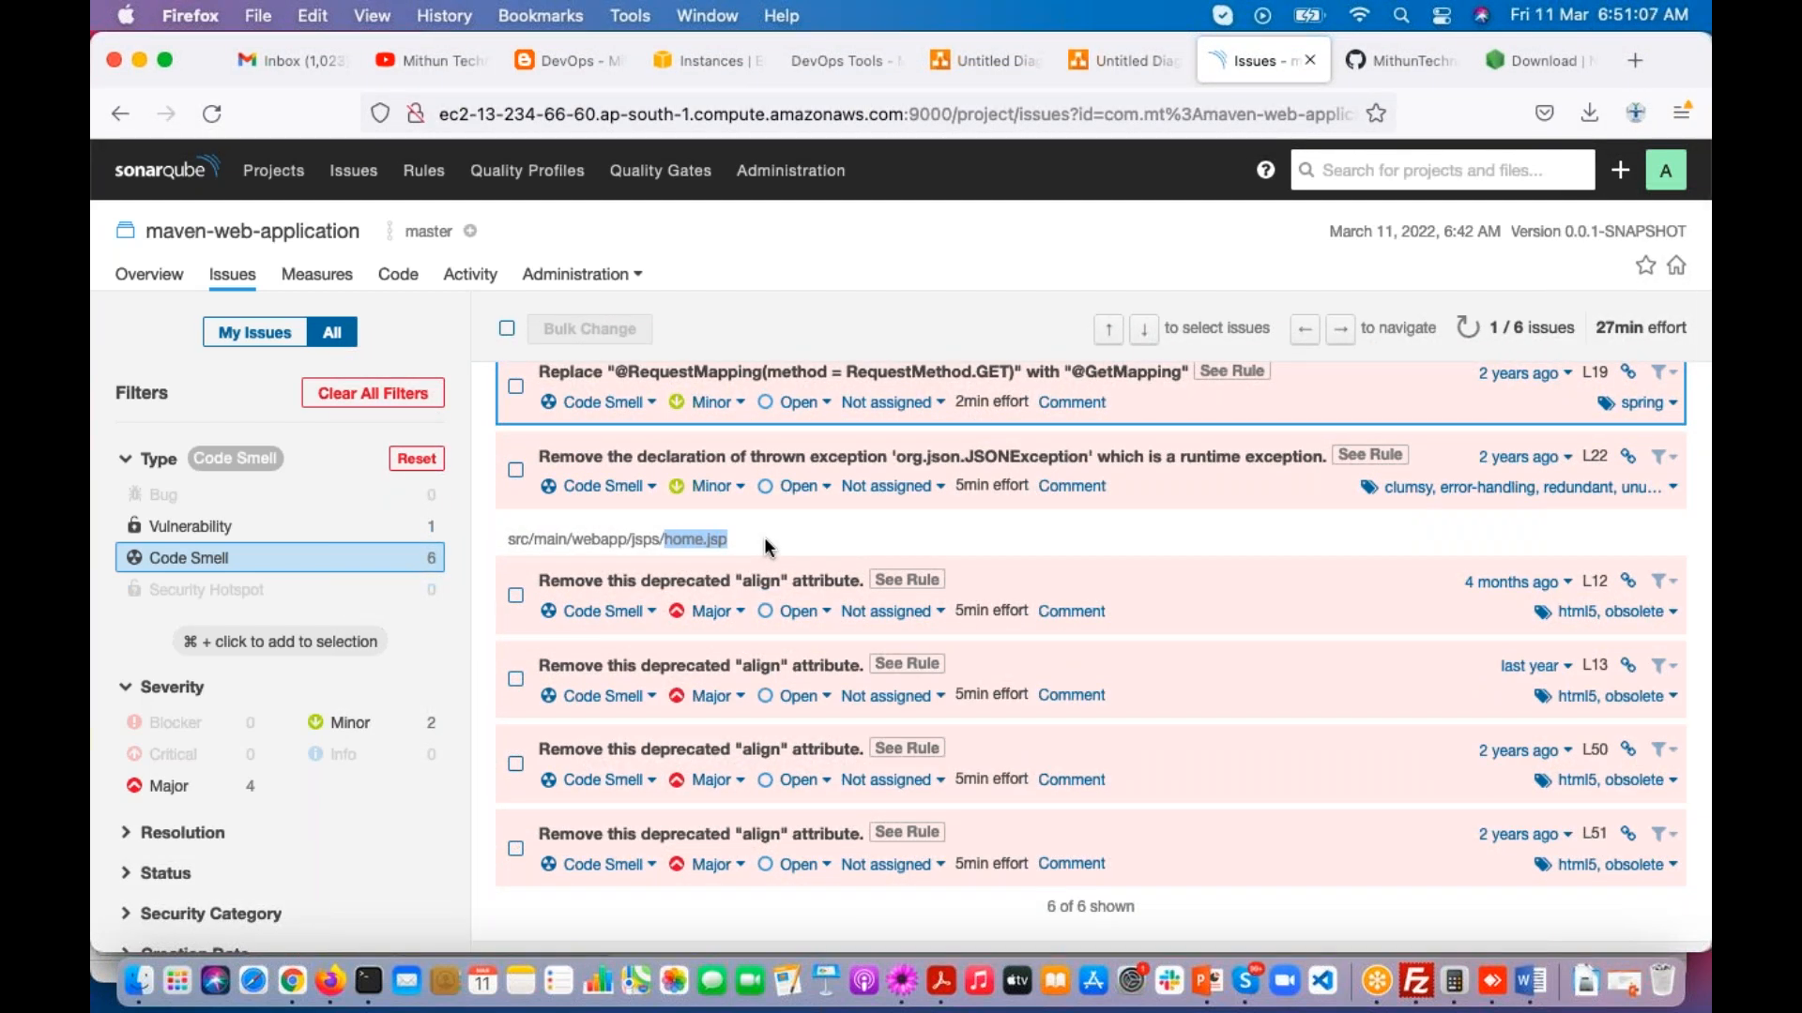
pyautogui.scroll(2, 764, 537)
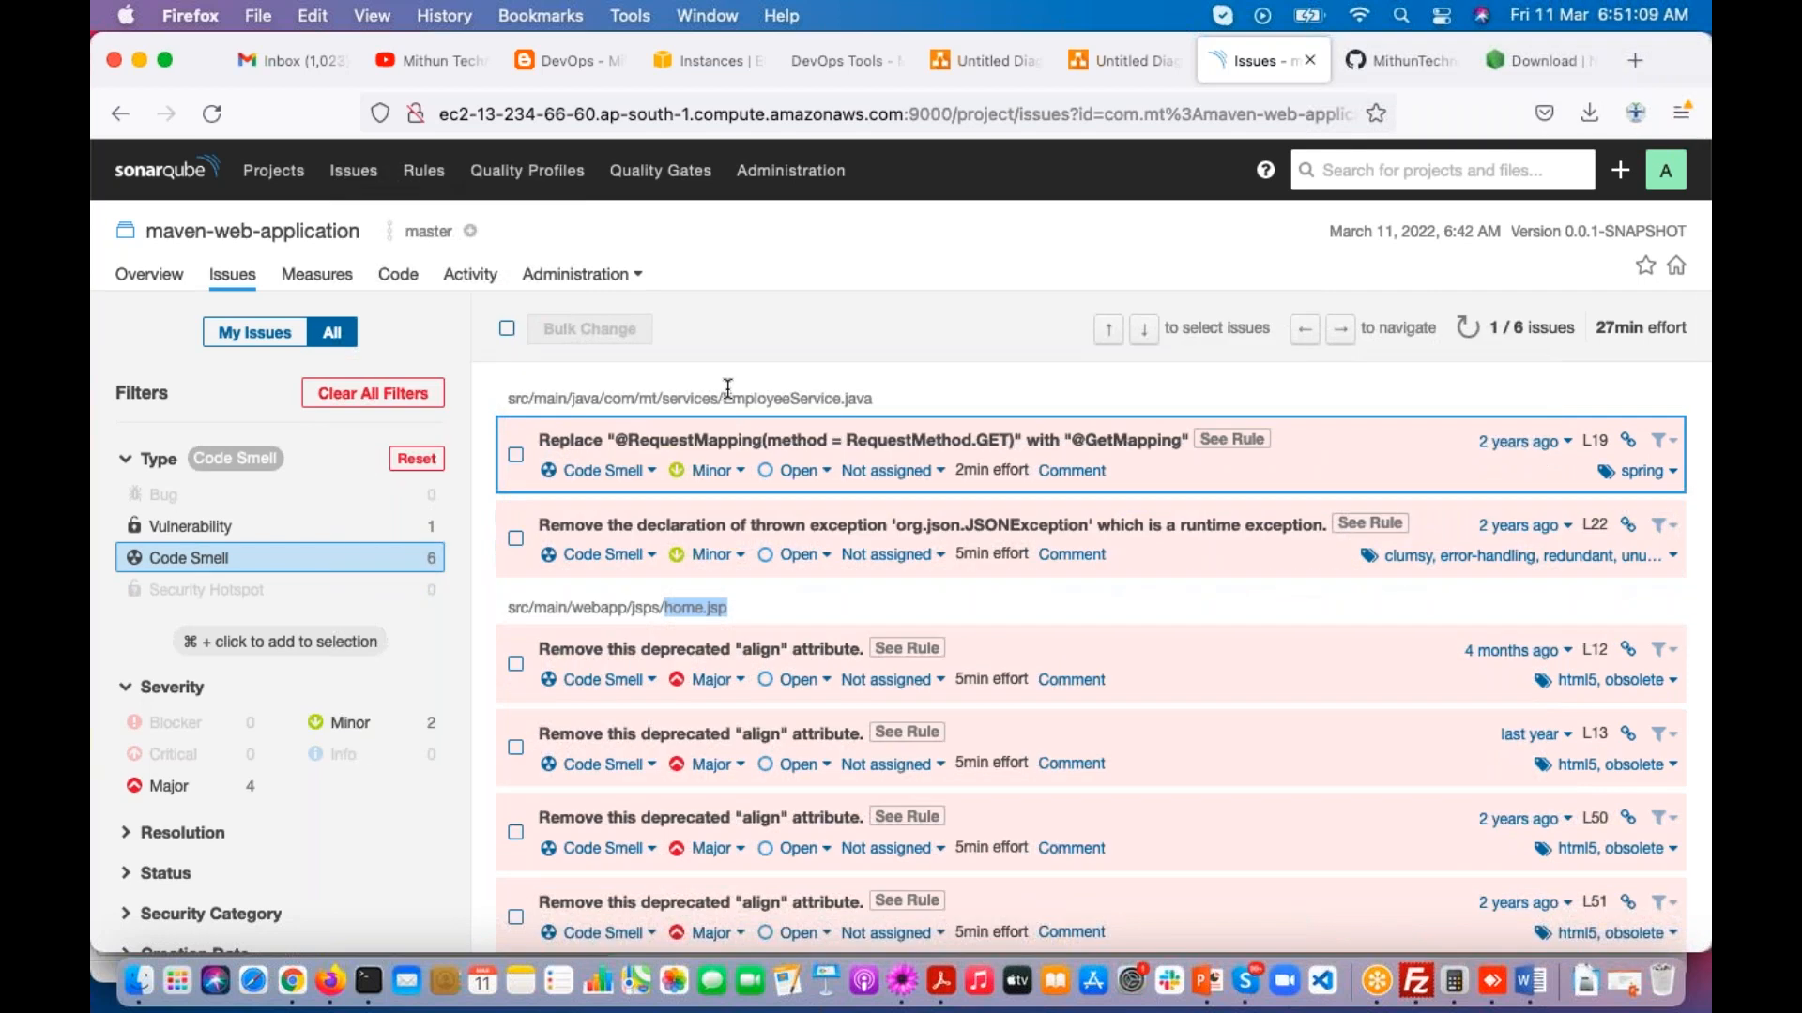
pyautogui.moveTo(725, 392); pyautogui.dragTo(884, 392)
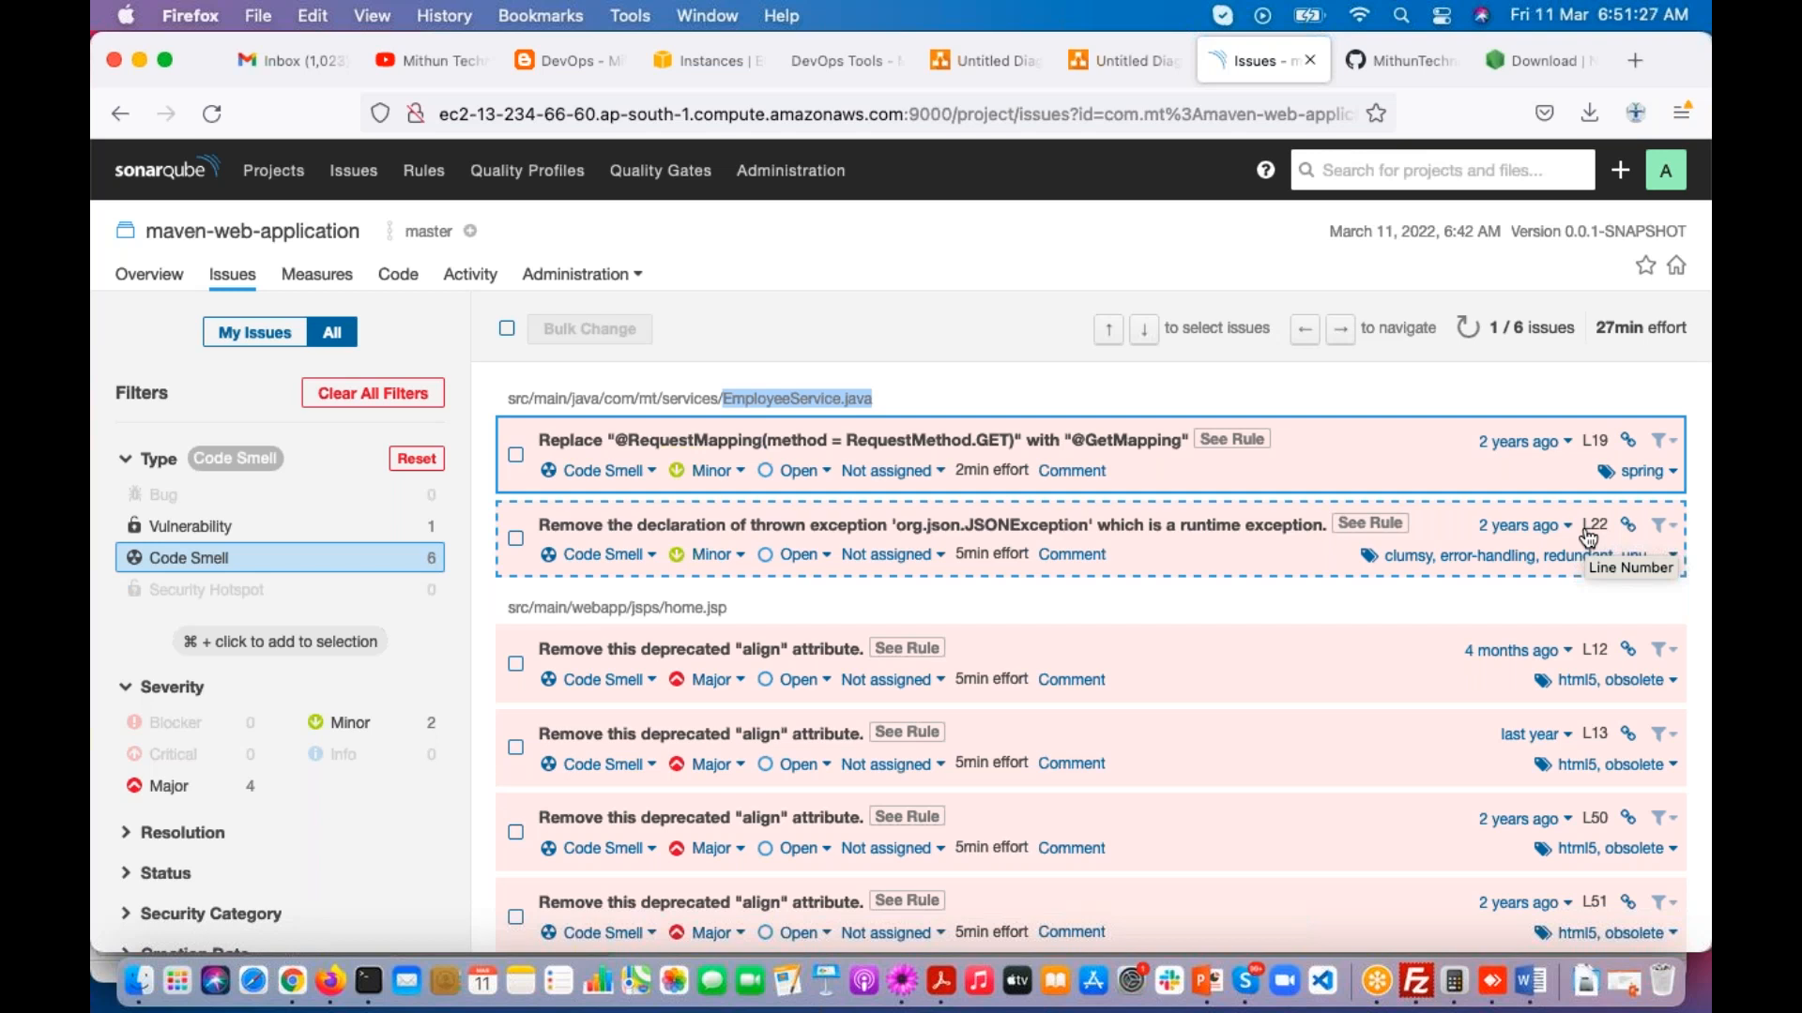
pyautogui.scroll(-1, 1641, 714)
pyautogui.scroll(-3, 1595, 528)
pyautogui.scroll(3, 1595, 527)
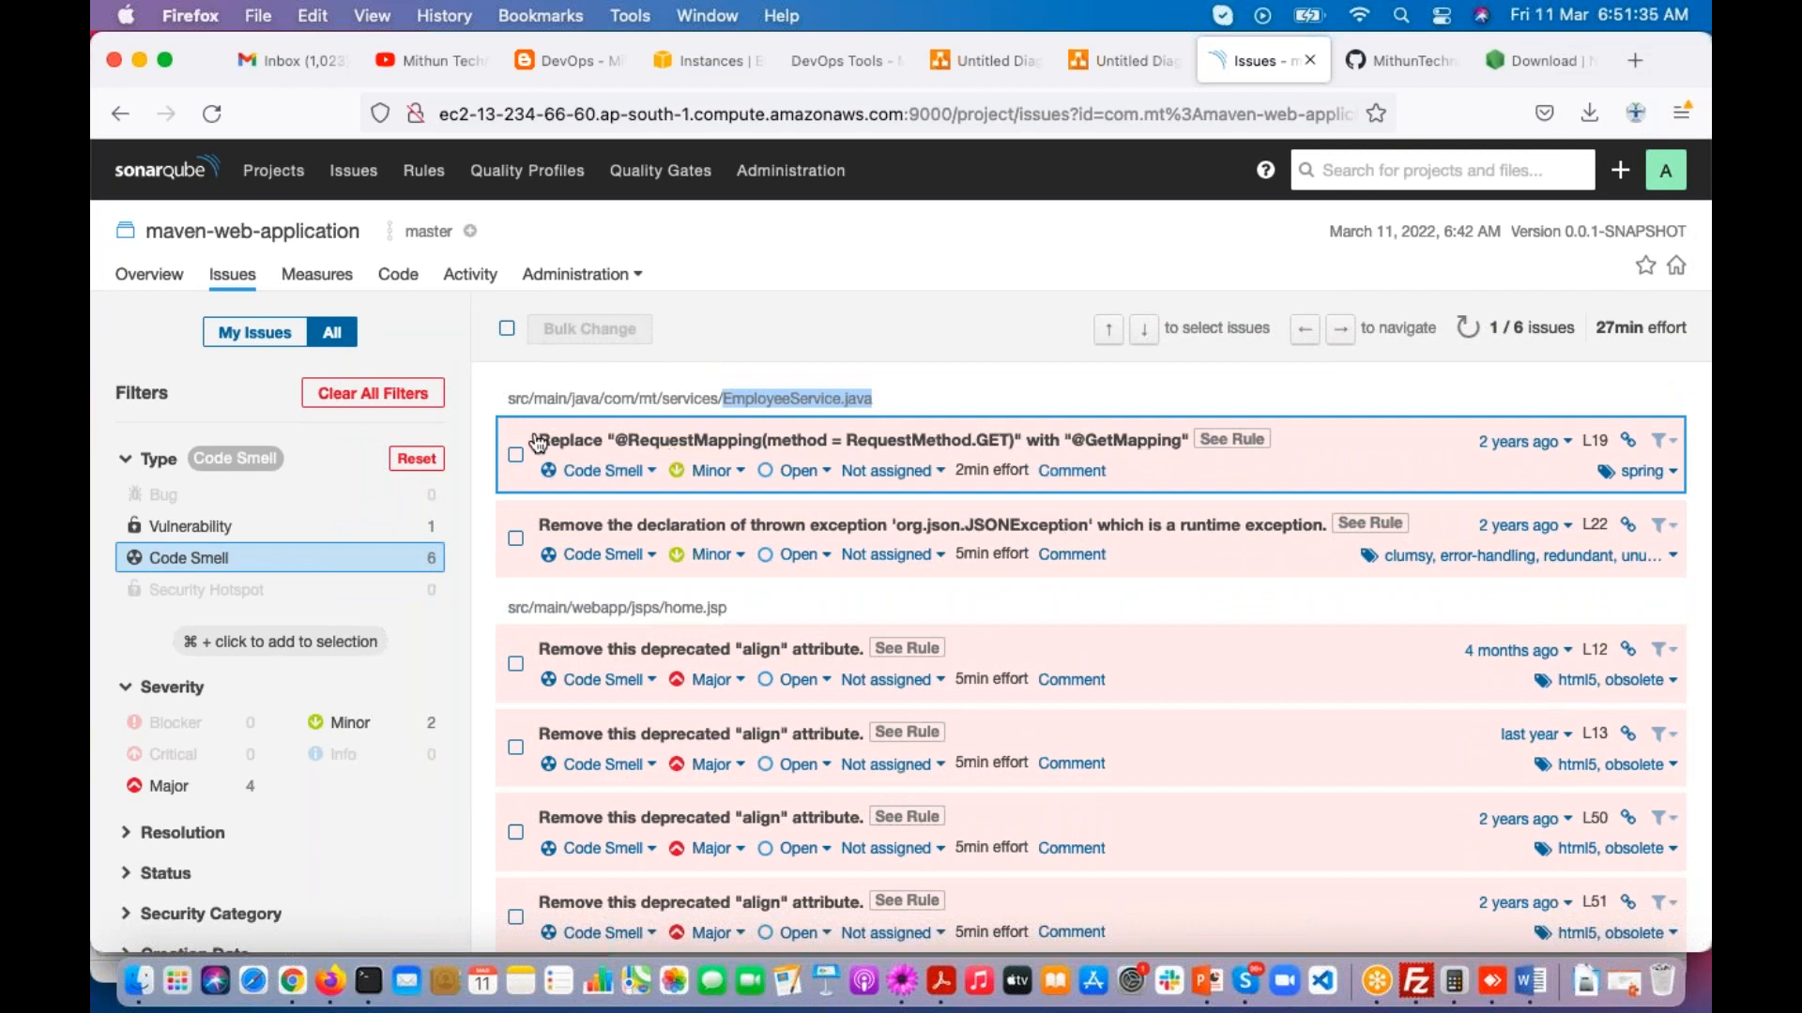
pyautogui.moveTo(1308, 453); pyautogui.dragTo(516, 444)
pyautogui.click(564, 443)
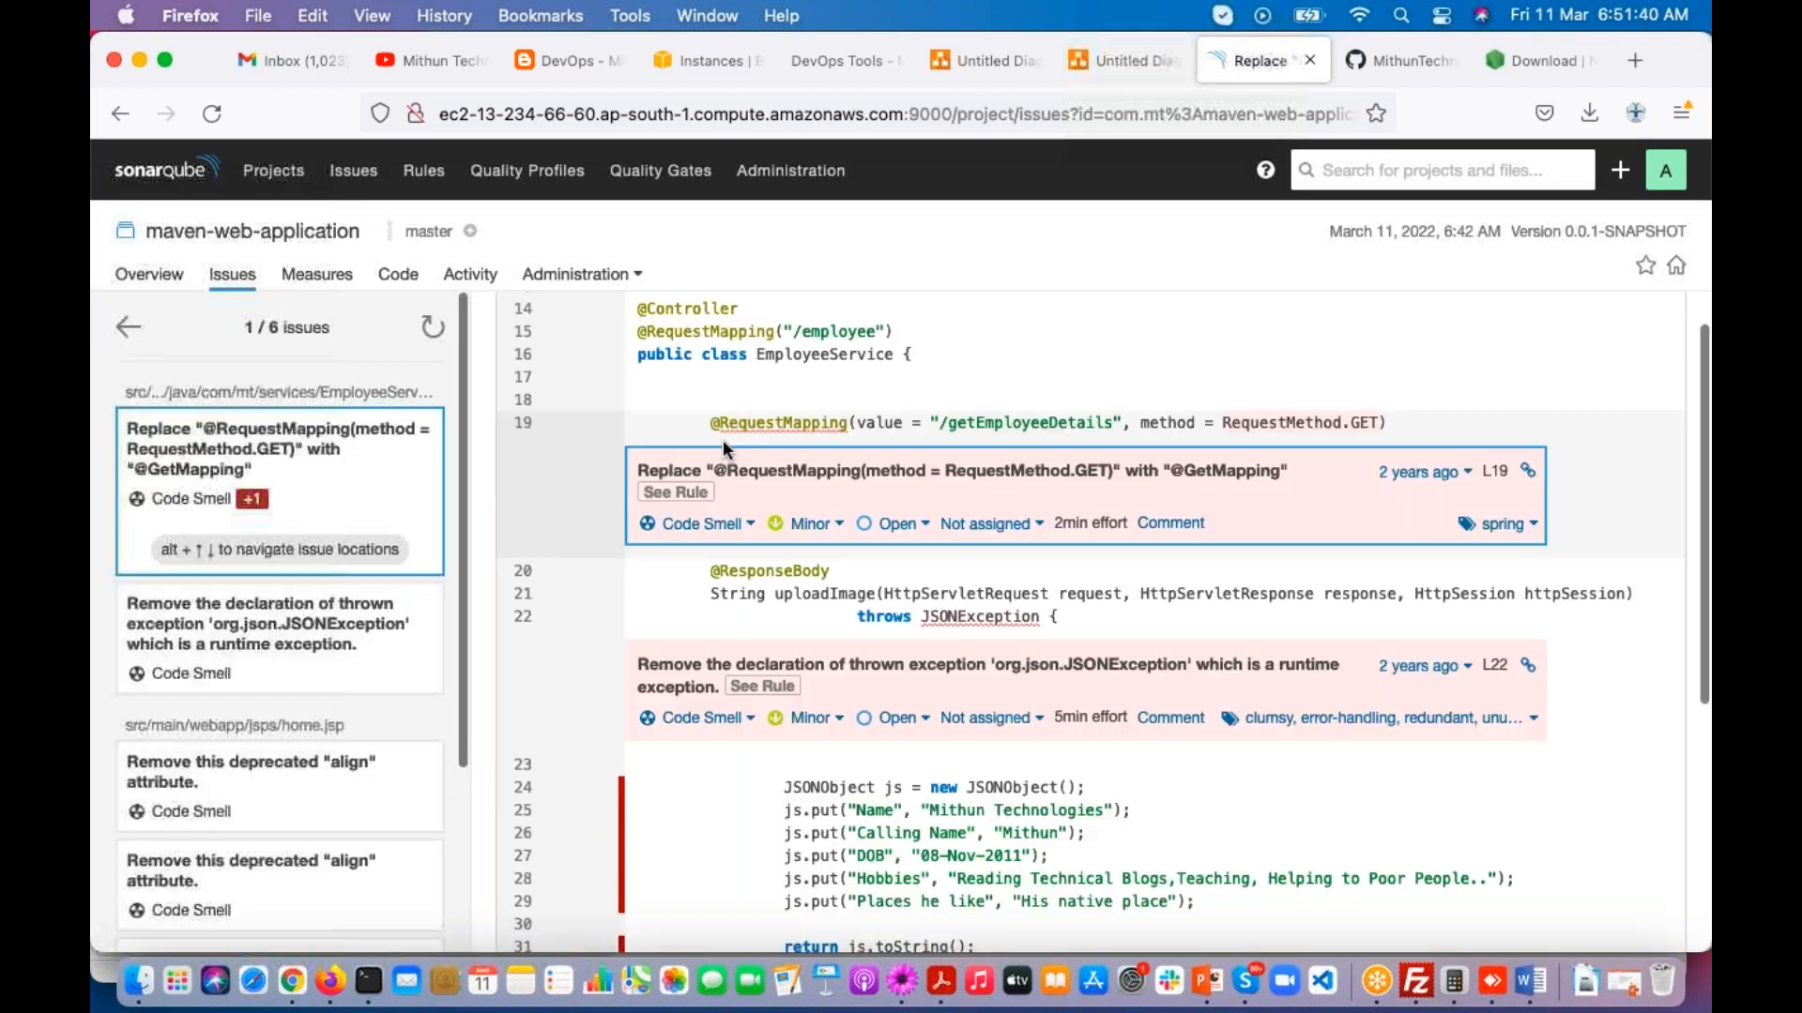
pyautogui.moveTo(710, 423); pyautogui.dragTo(1372, 423)
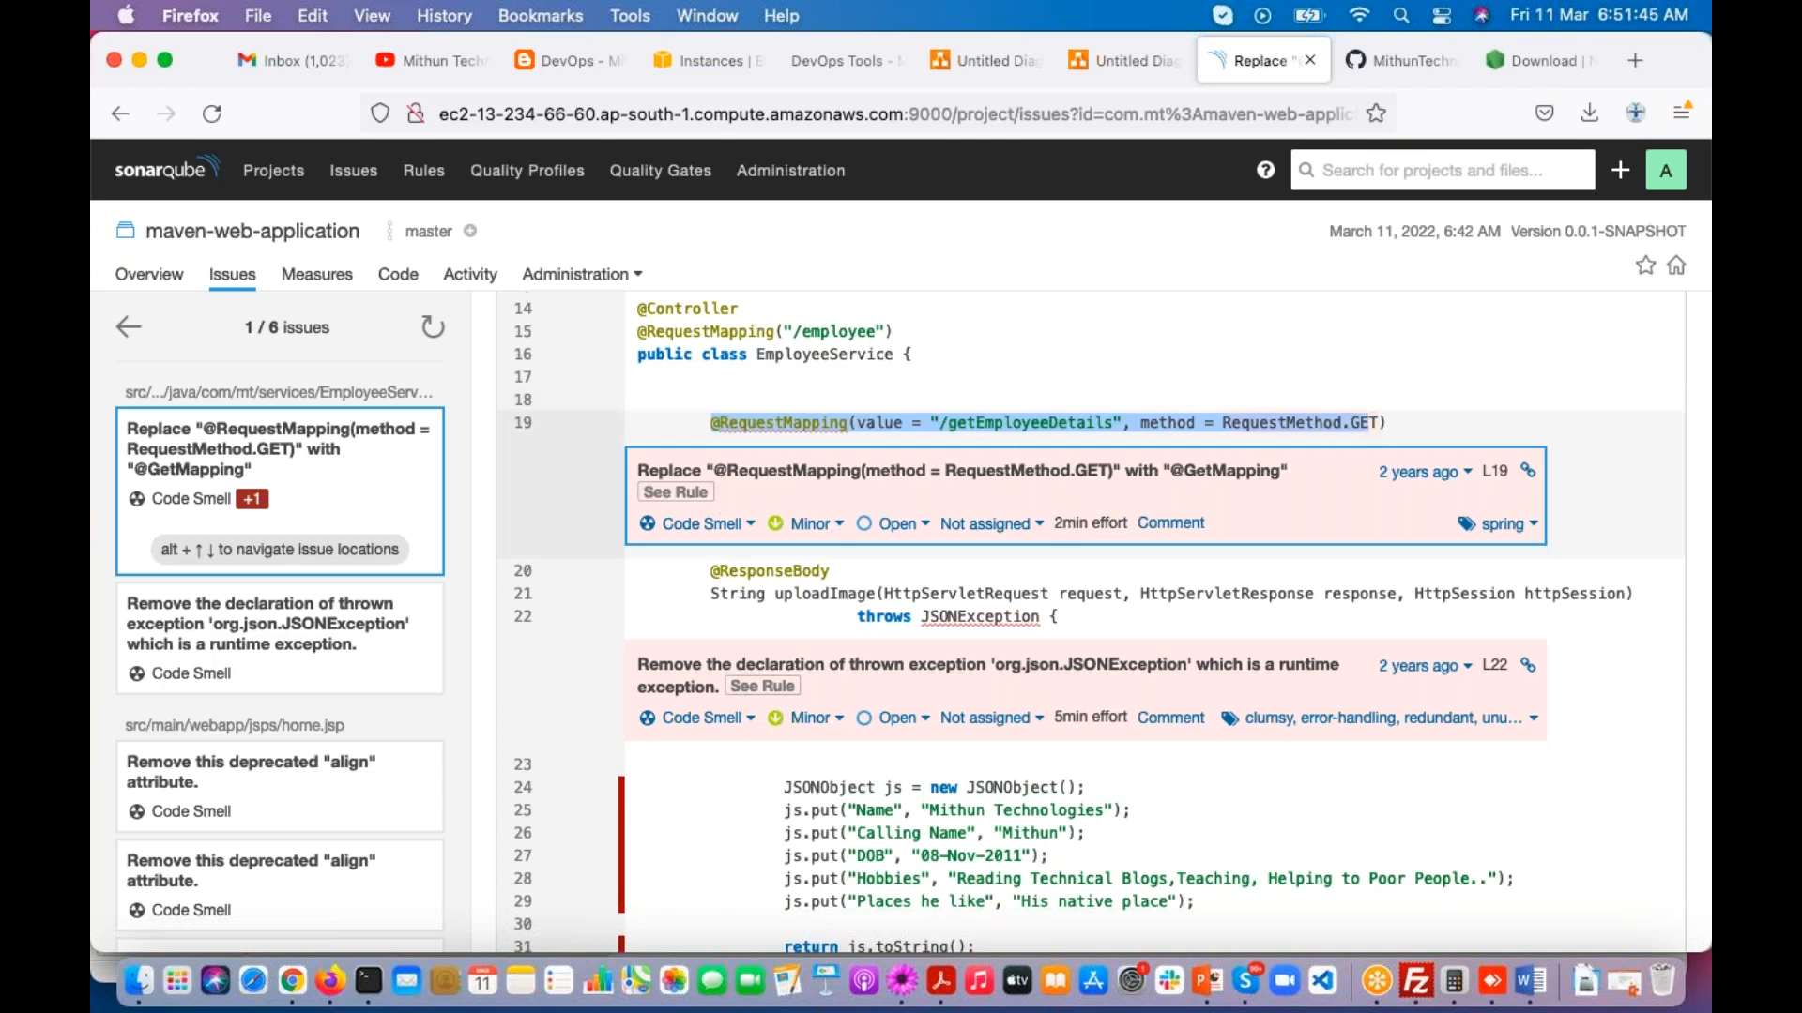
pyautogui.moveTo(1293, 472); pyautogui.dragTo(643, 480)
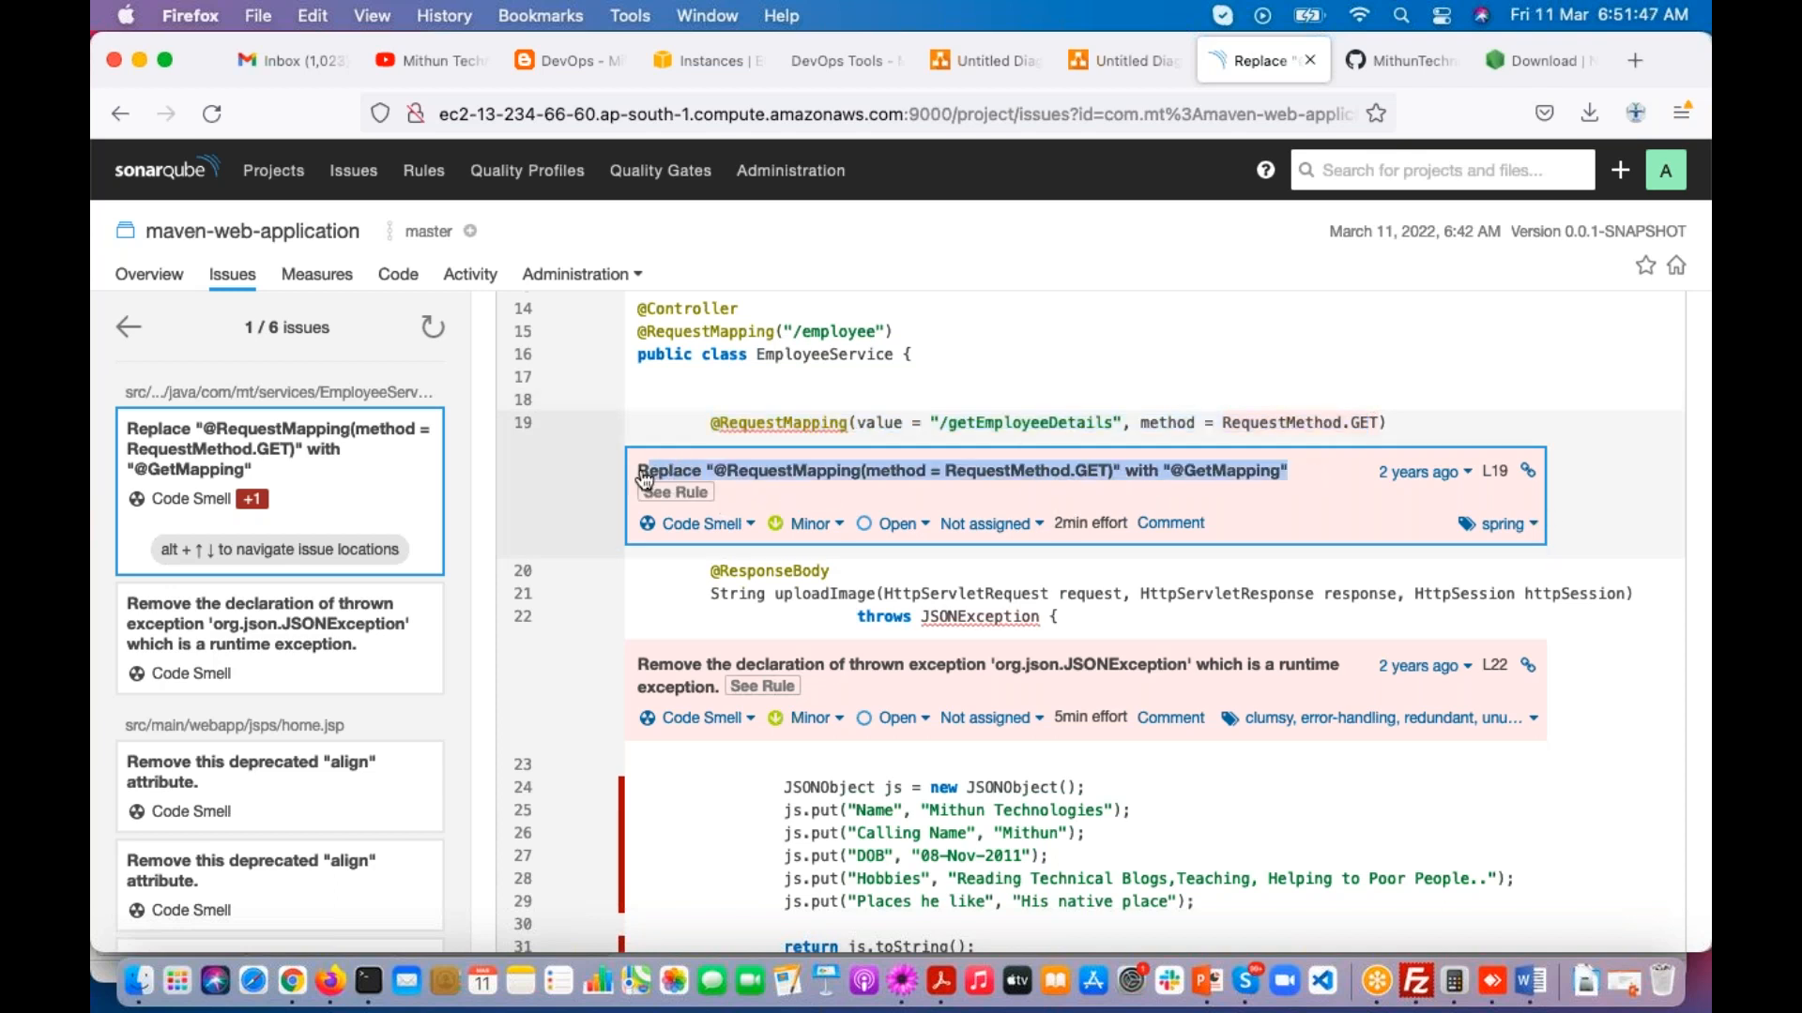
pyautogui.scroll(1, 760, 485)
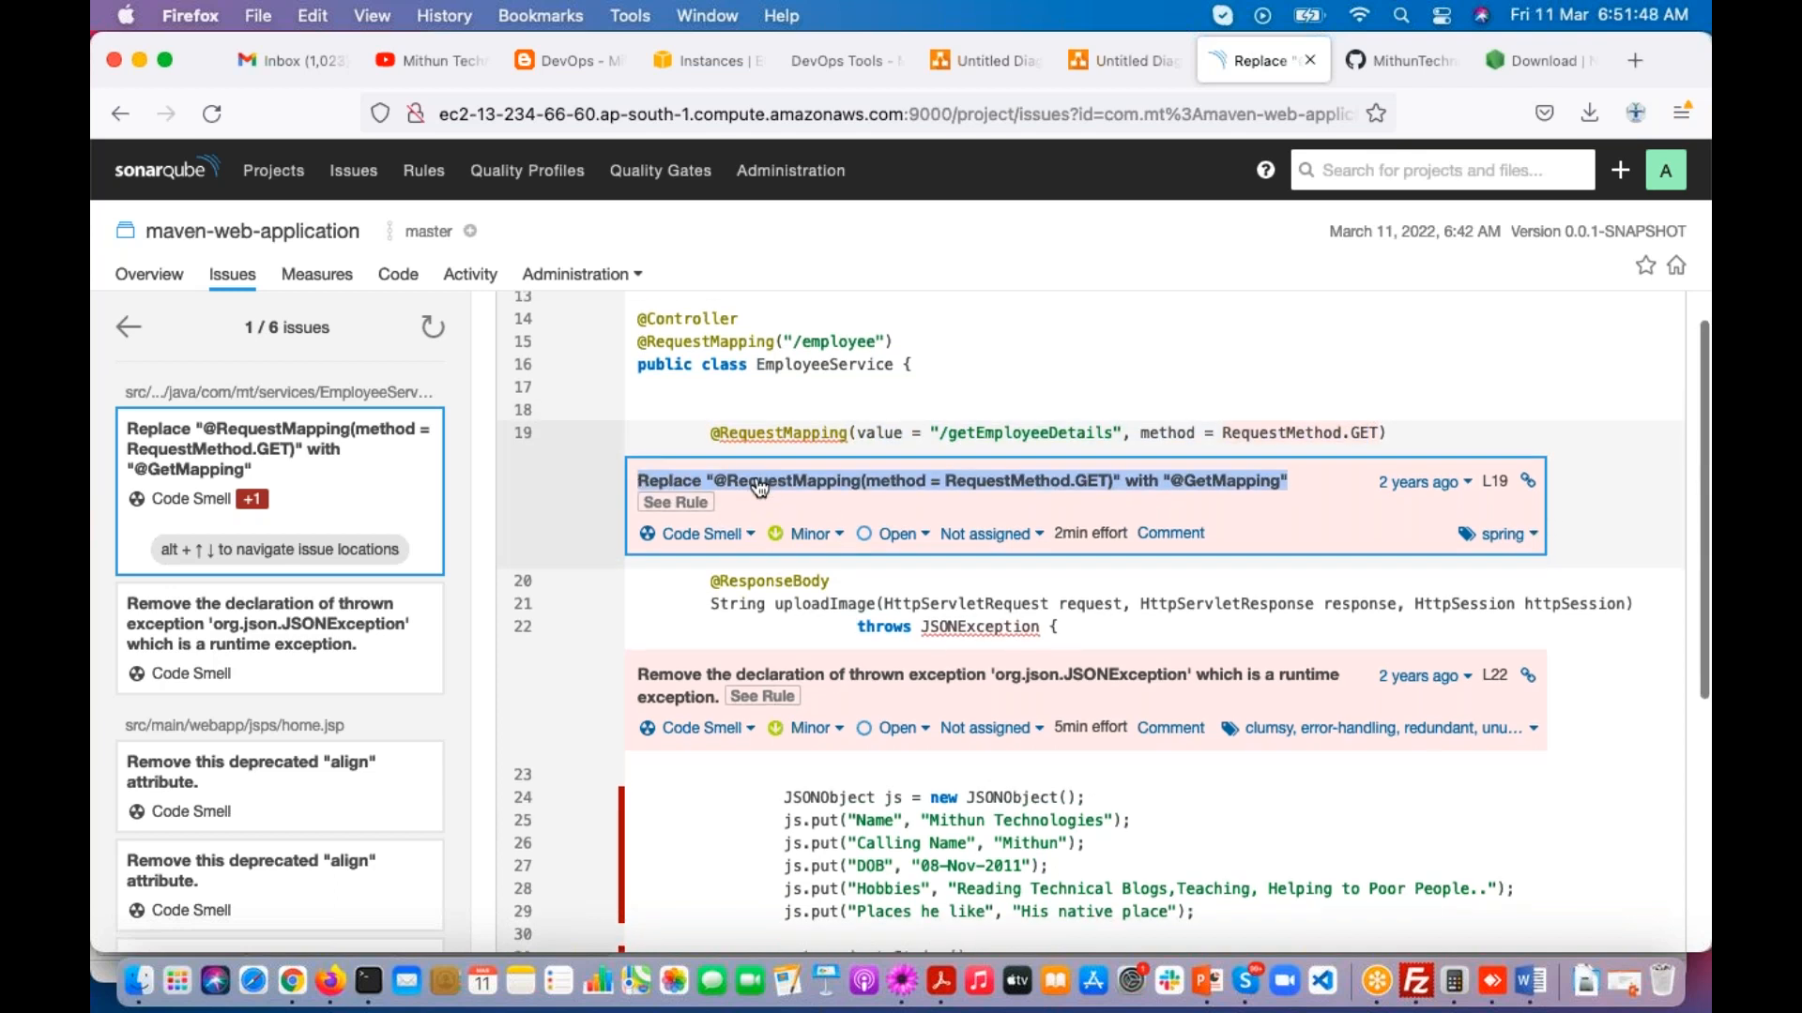
pyautogui.click(1218, 481)
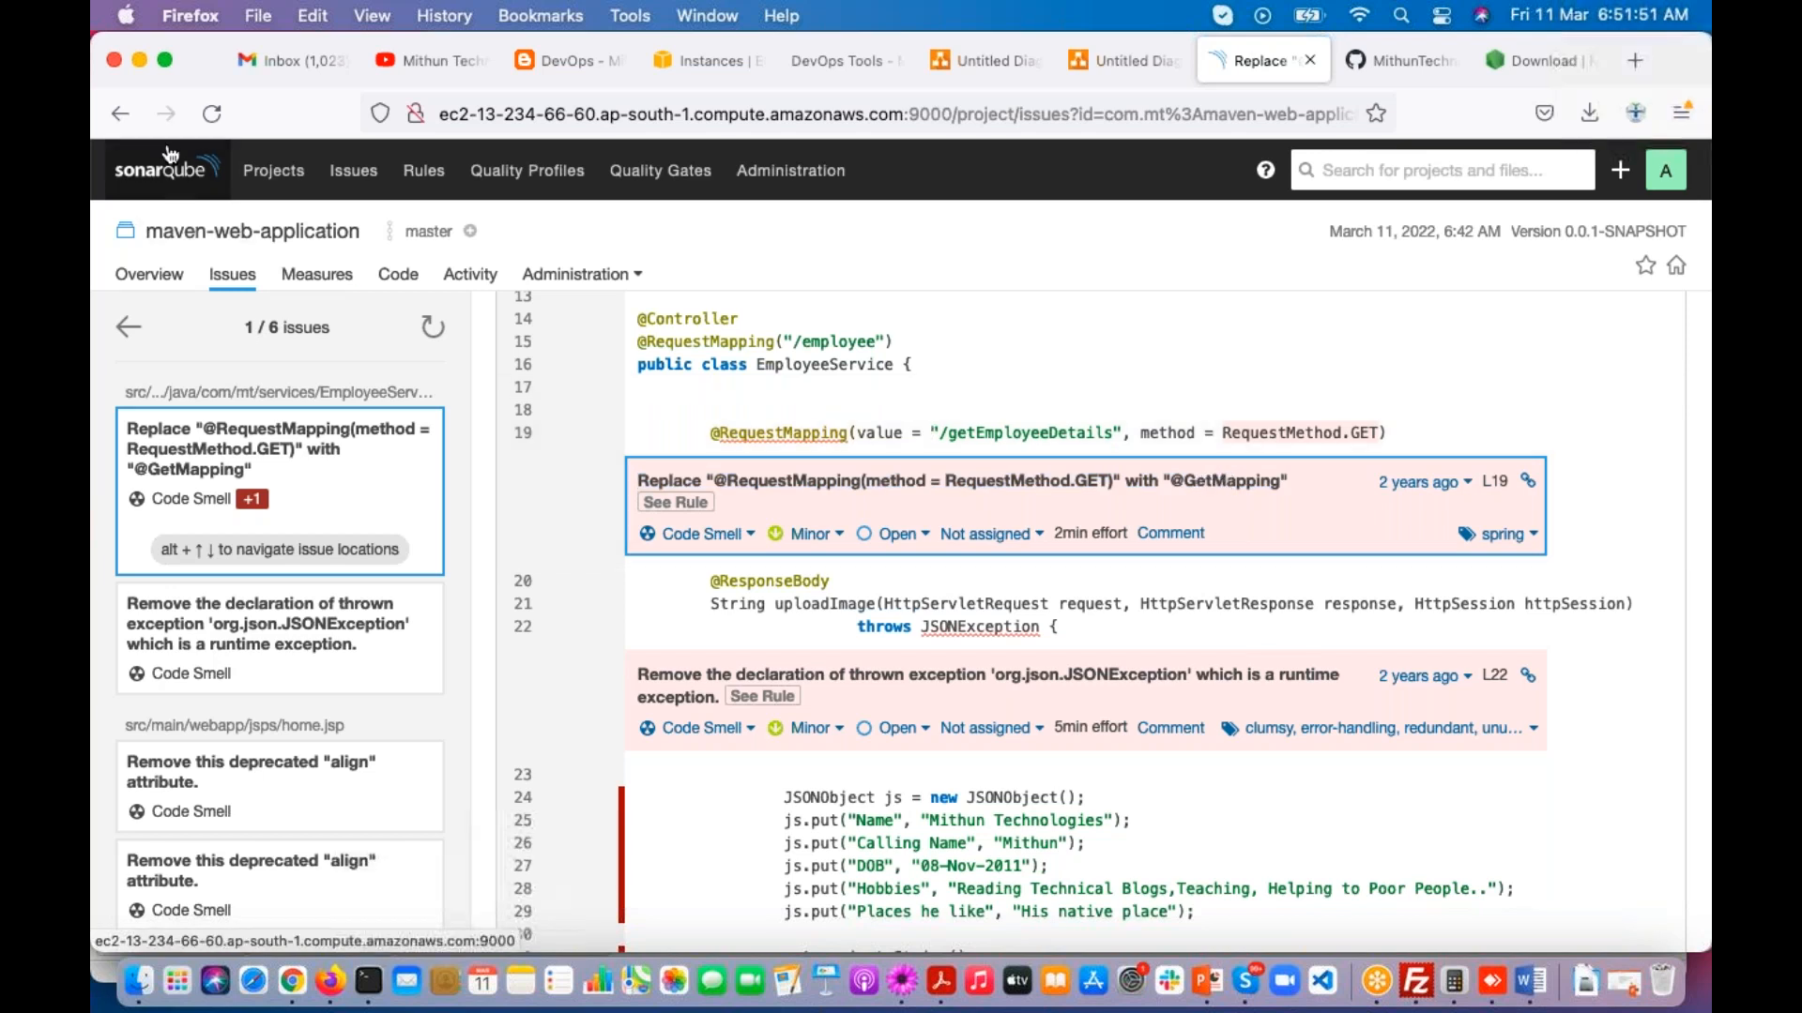
pyautogui.click(114, 120)
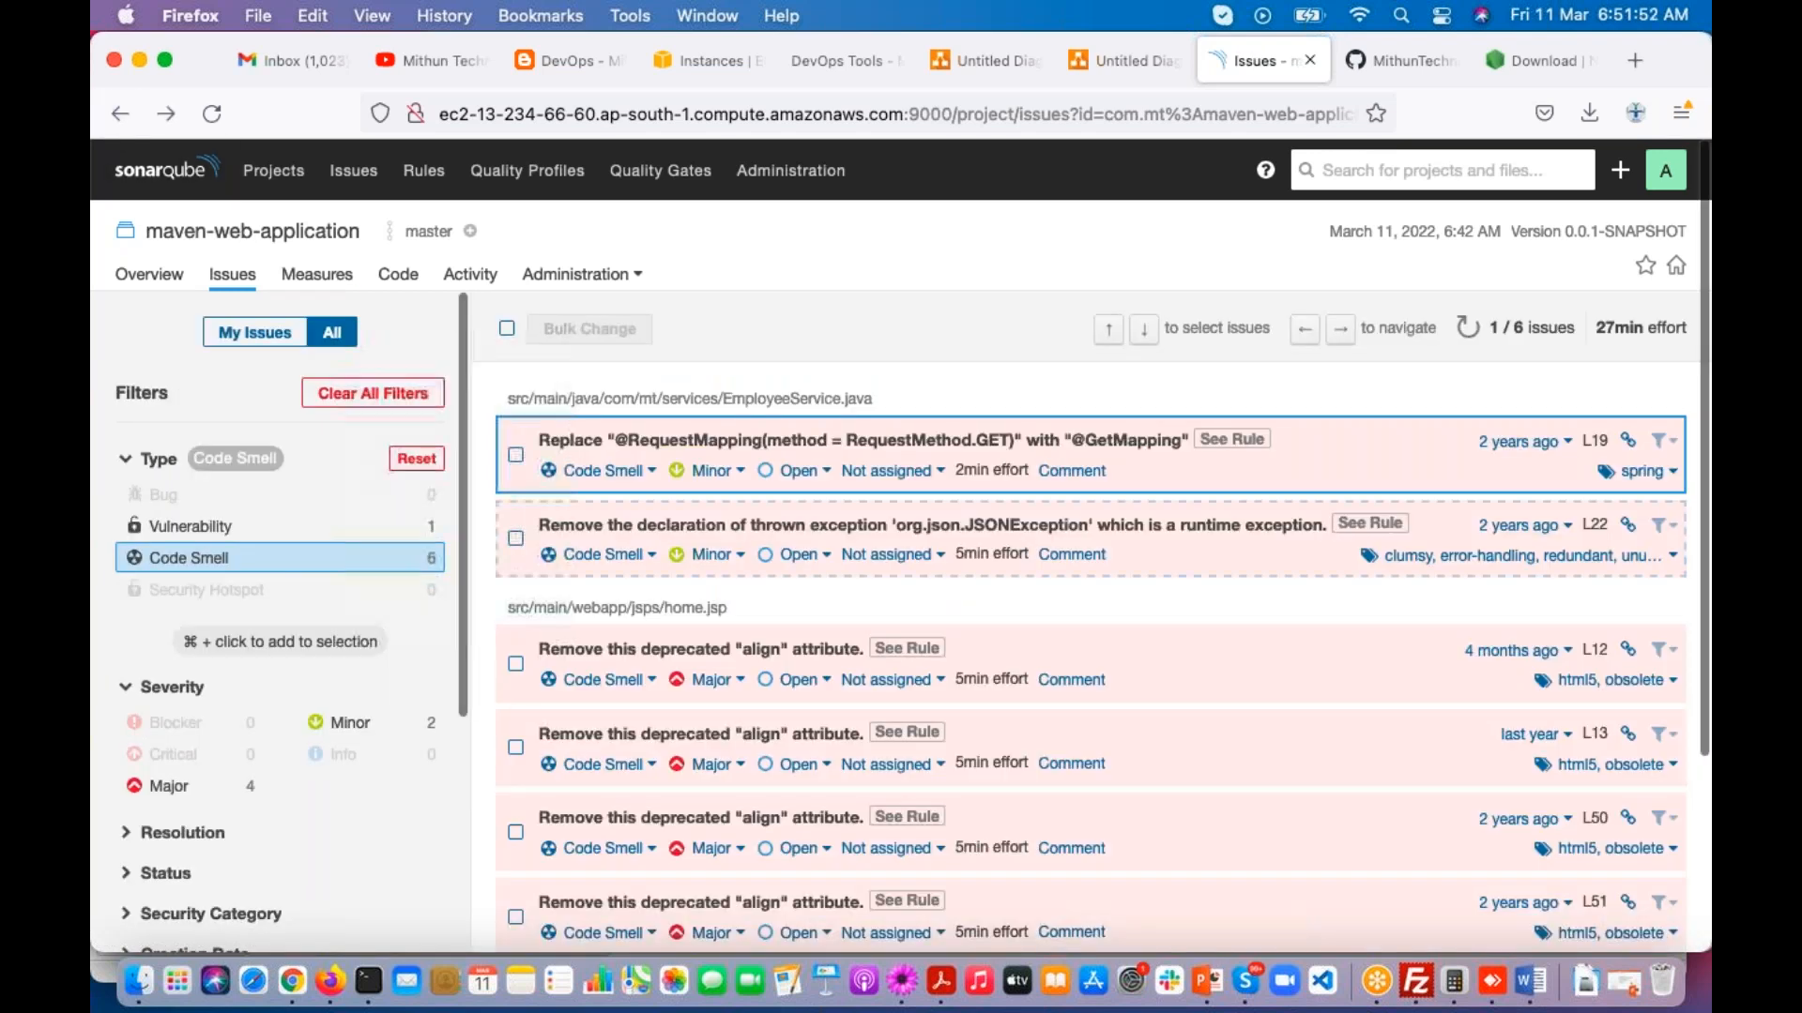
# Step: Return to the SonarQube projects list and examine the lines-of-code figure for maven-web-application
pyautogui.click(1665, 695)
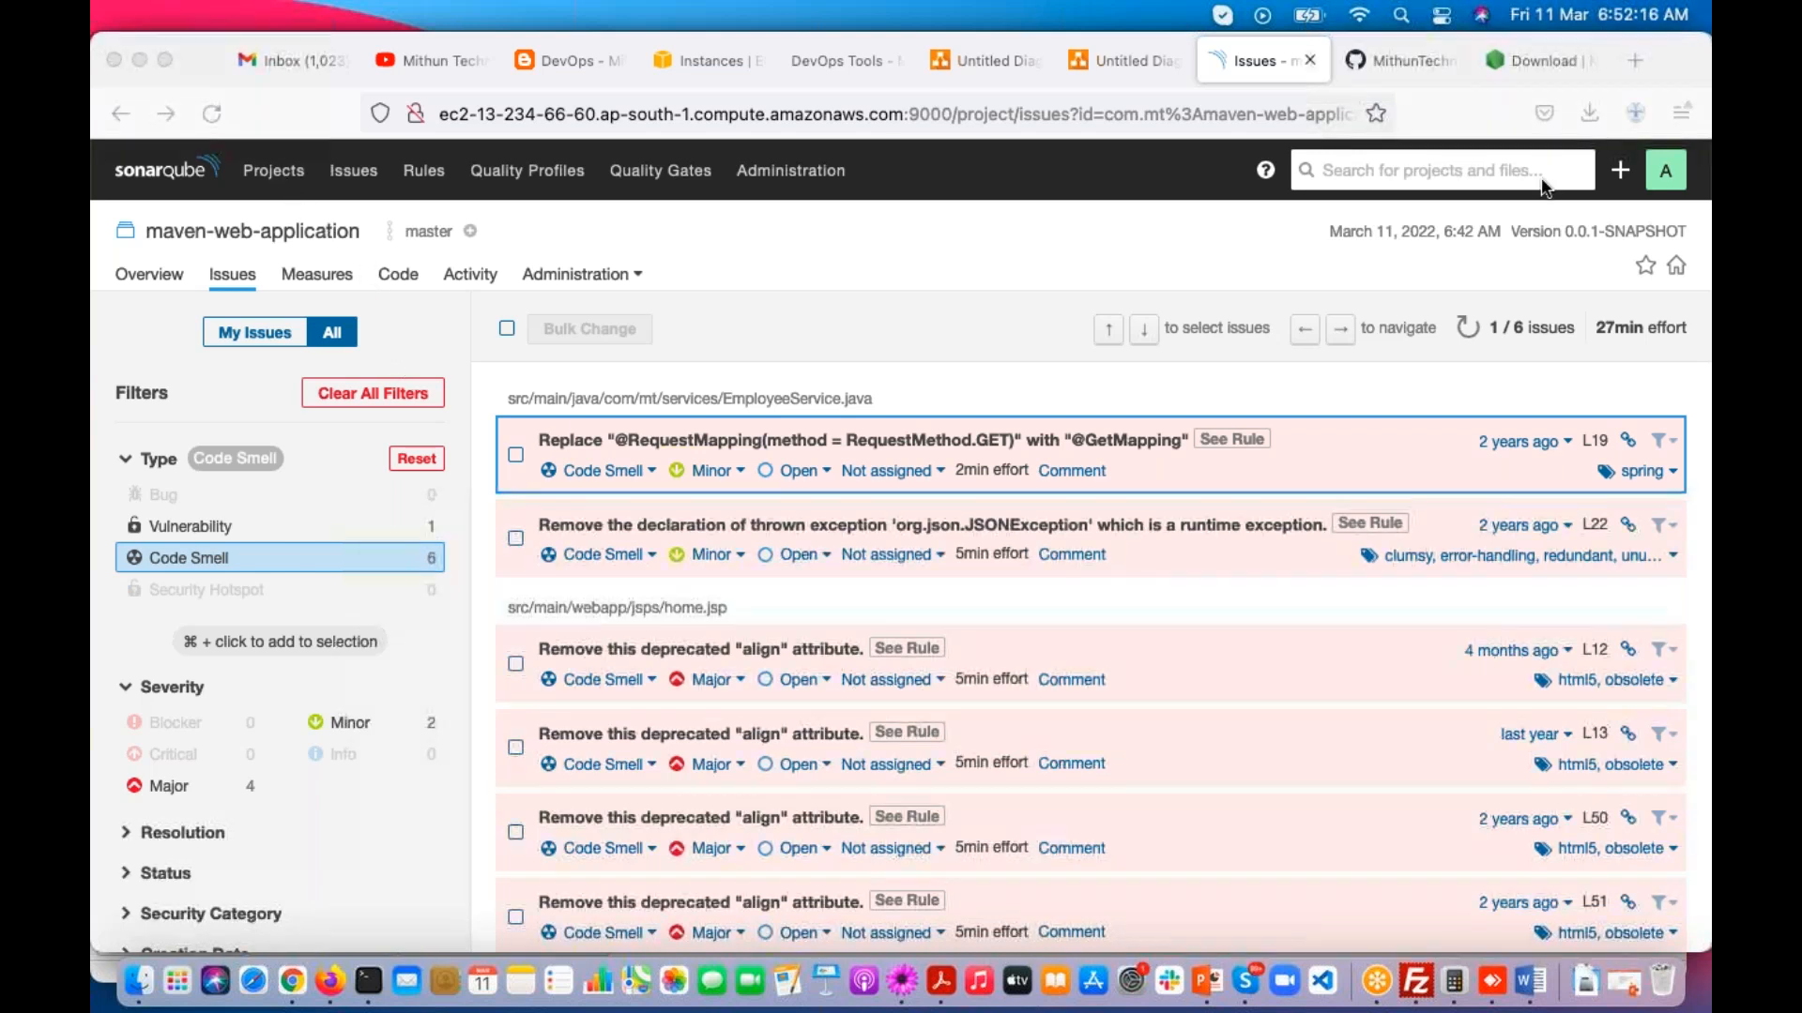
pyautogui.click(283, 173)
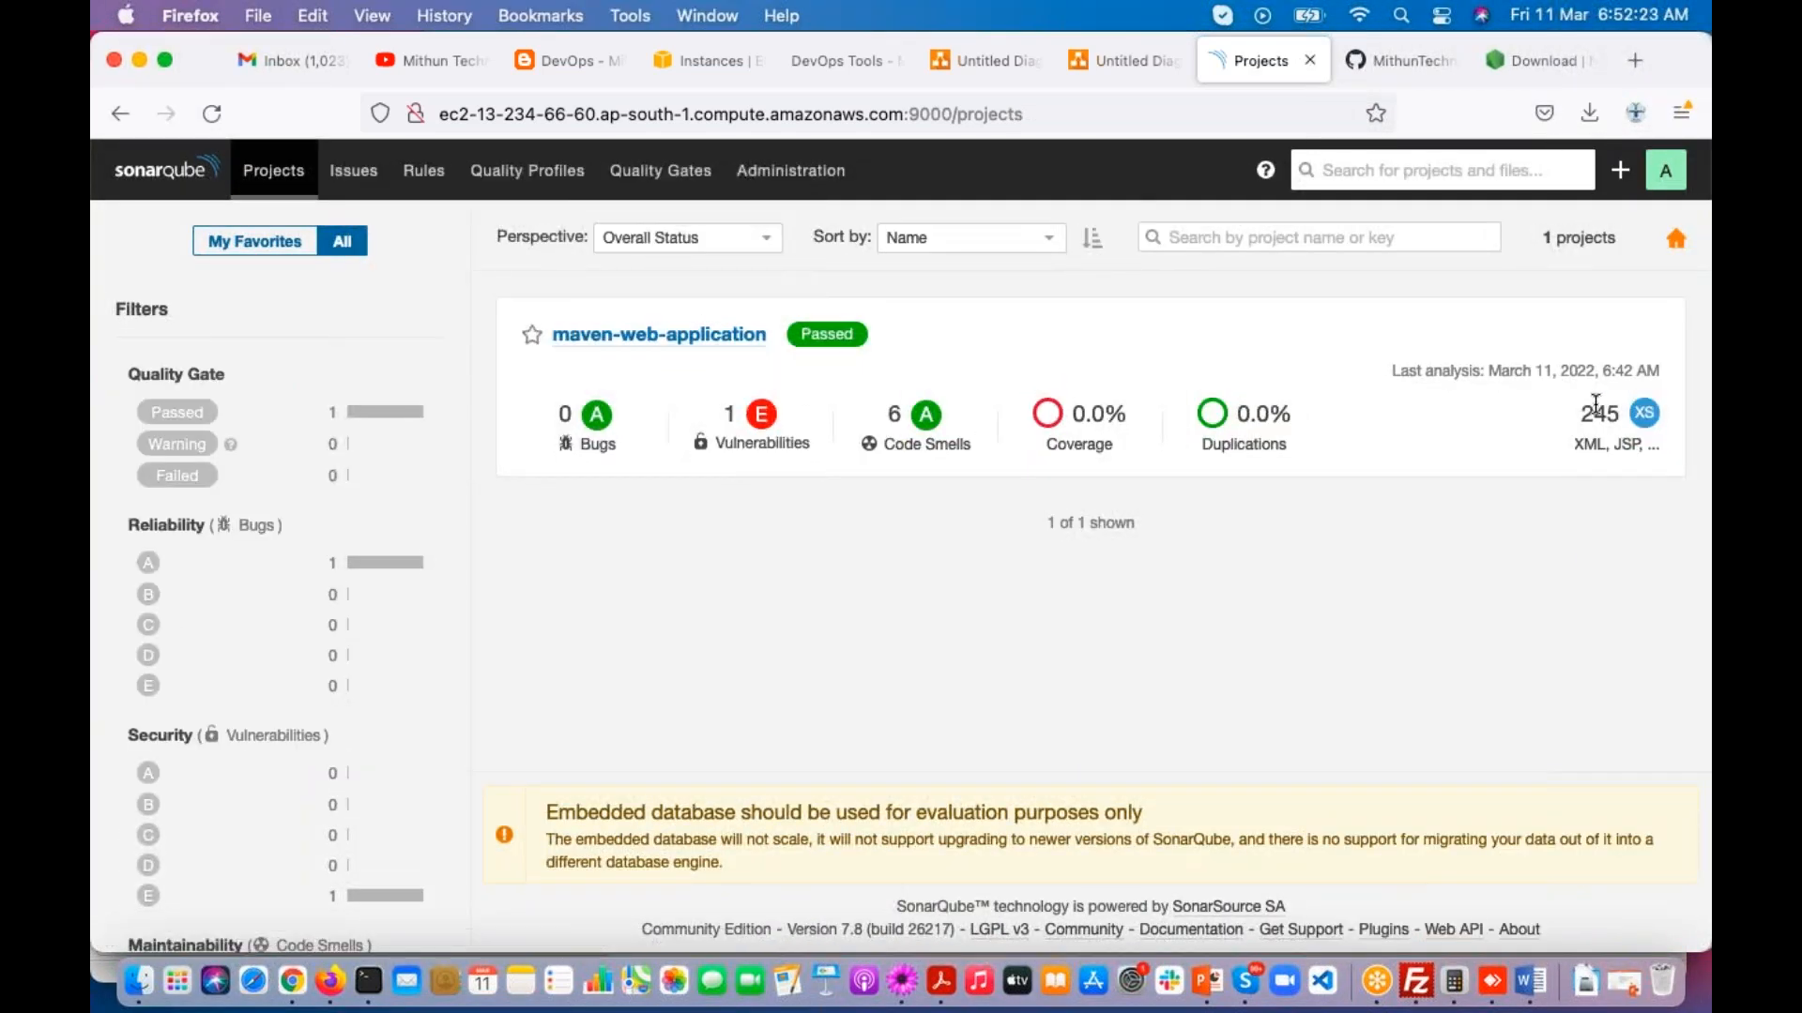
pyautogui.moveTo(1578, 410); pyautogui.dragTo(1621, 411)
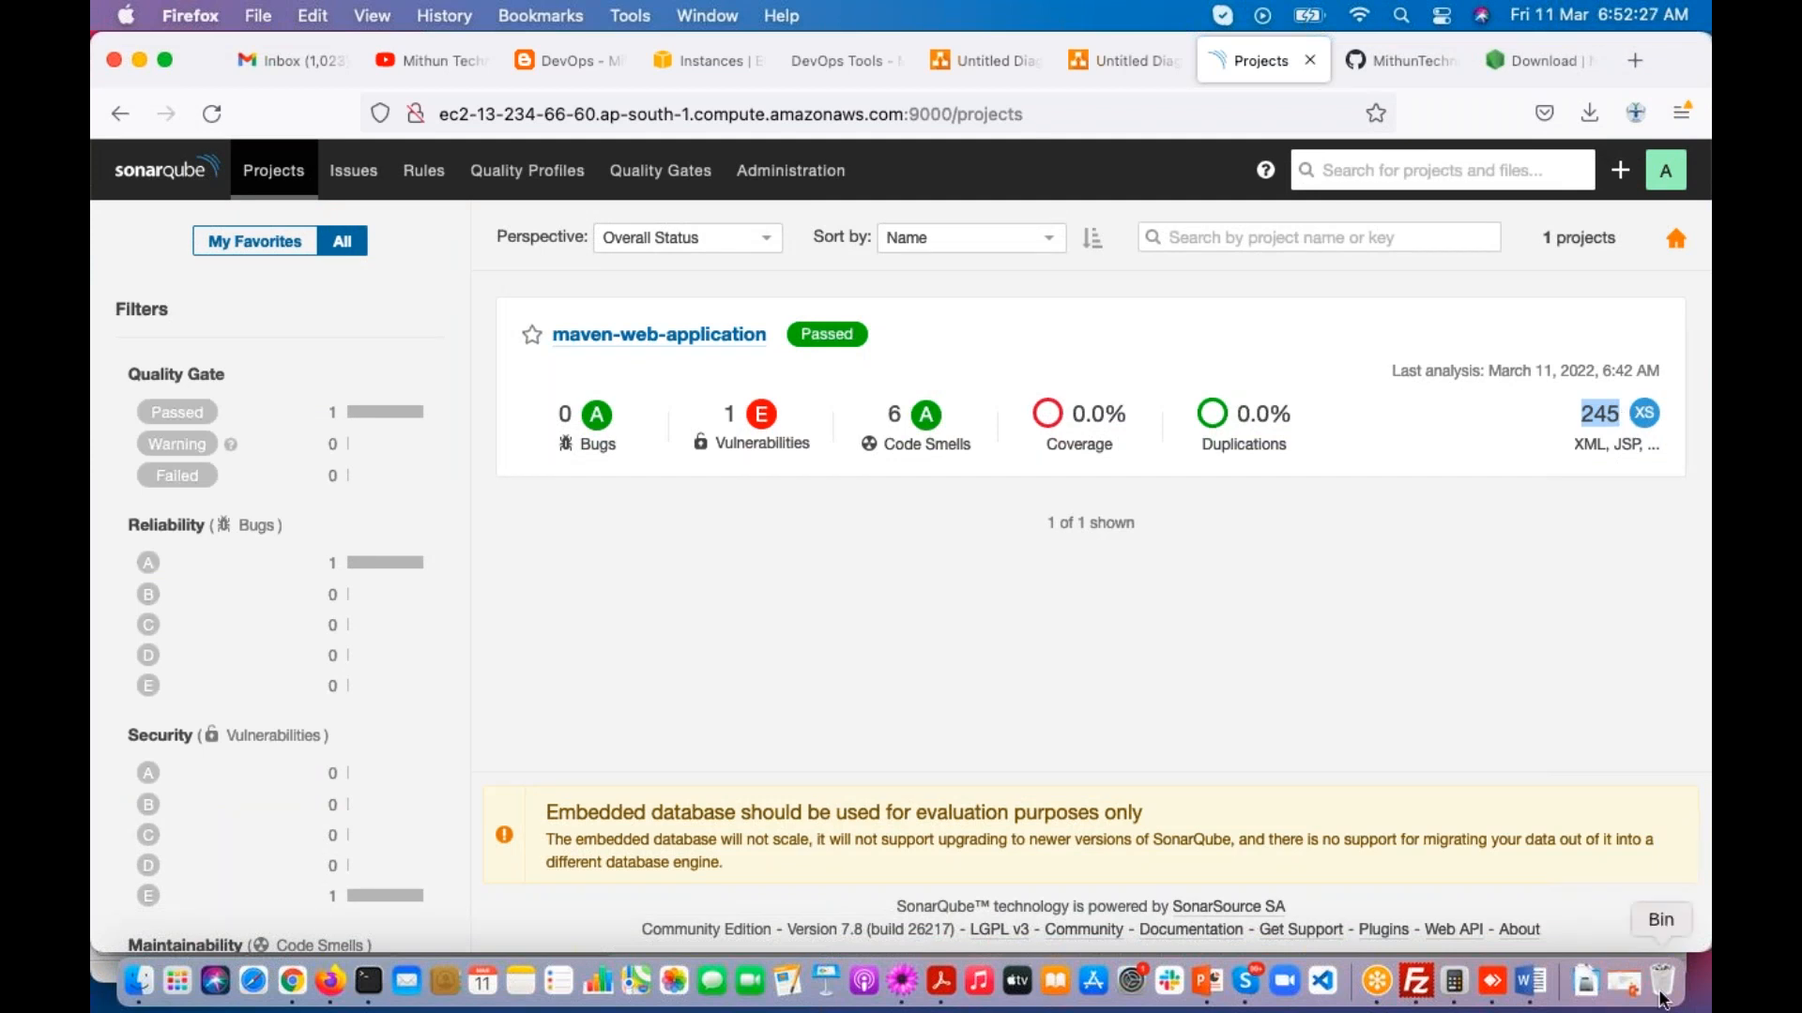
pyautogui.click(1657, 944)
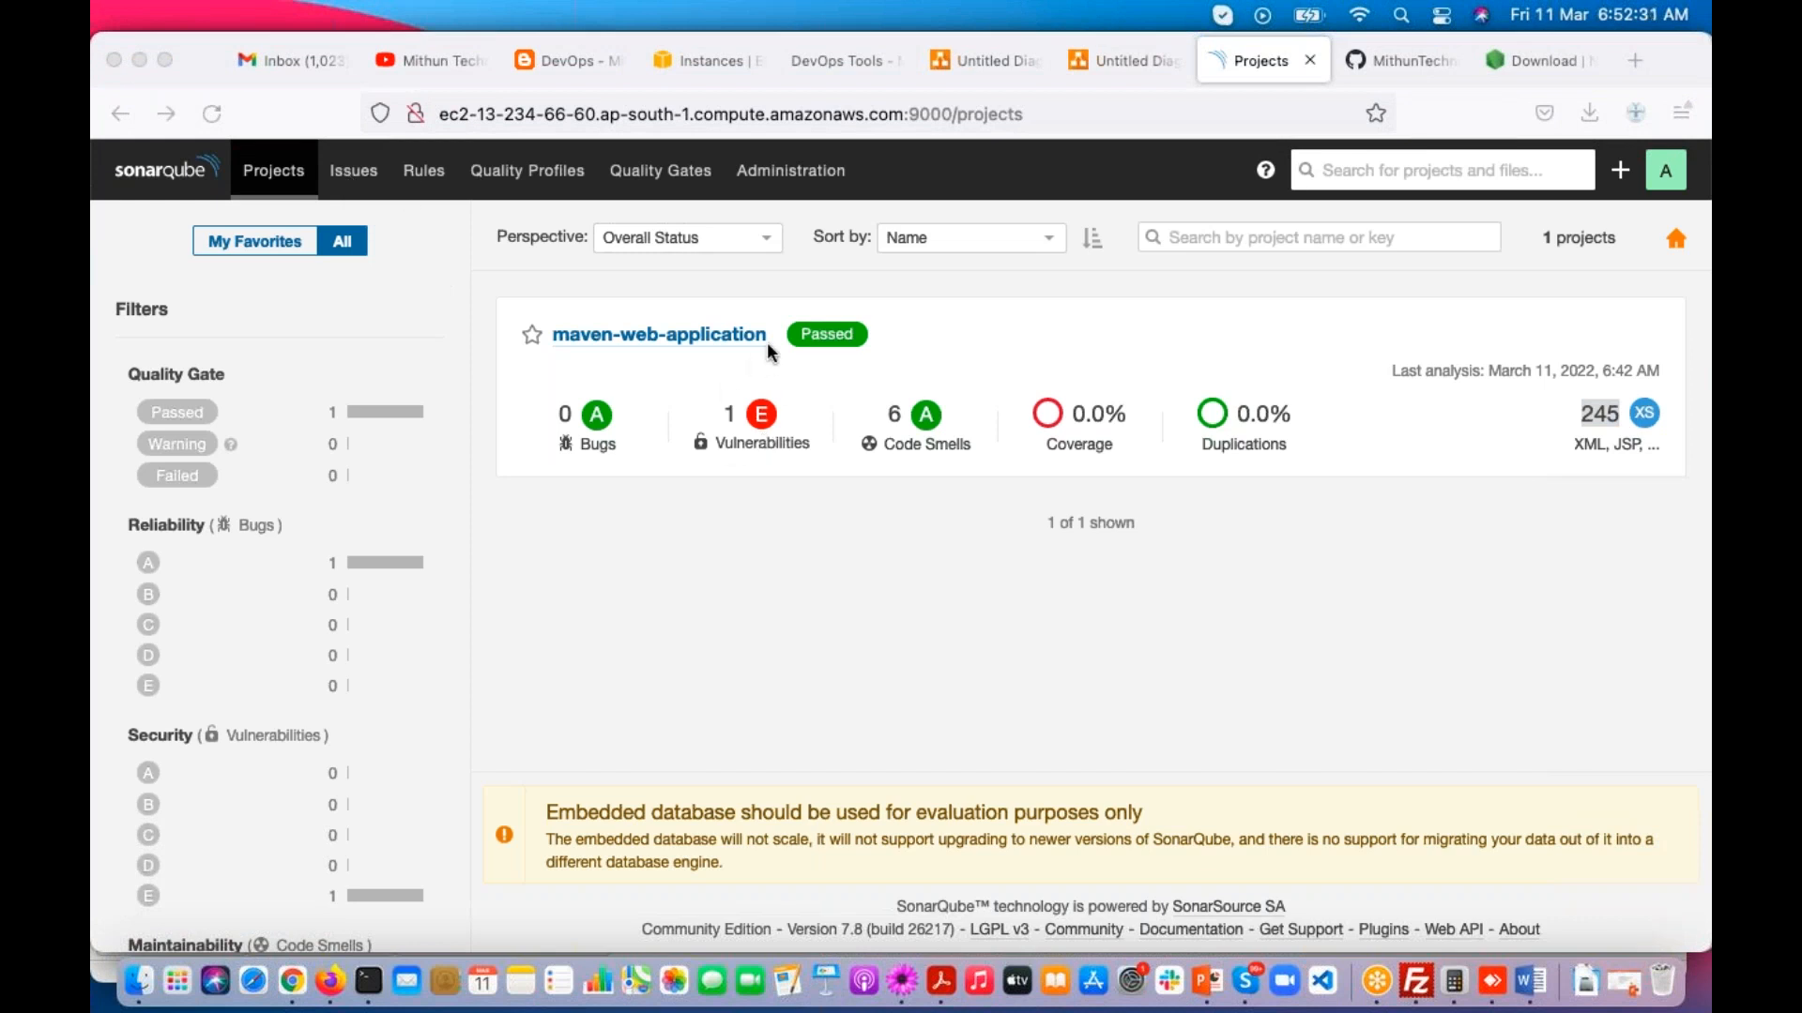
pyautogui.click(1601, 412)
pyautogui.click(1588, 414)
pyautogui.moveTo(1577, 413); pyautogui.dragTo(1620, 412)
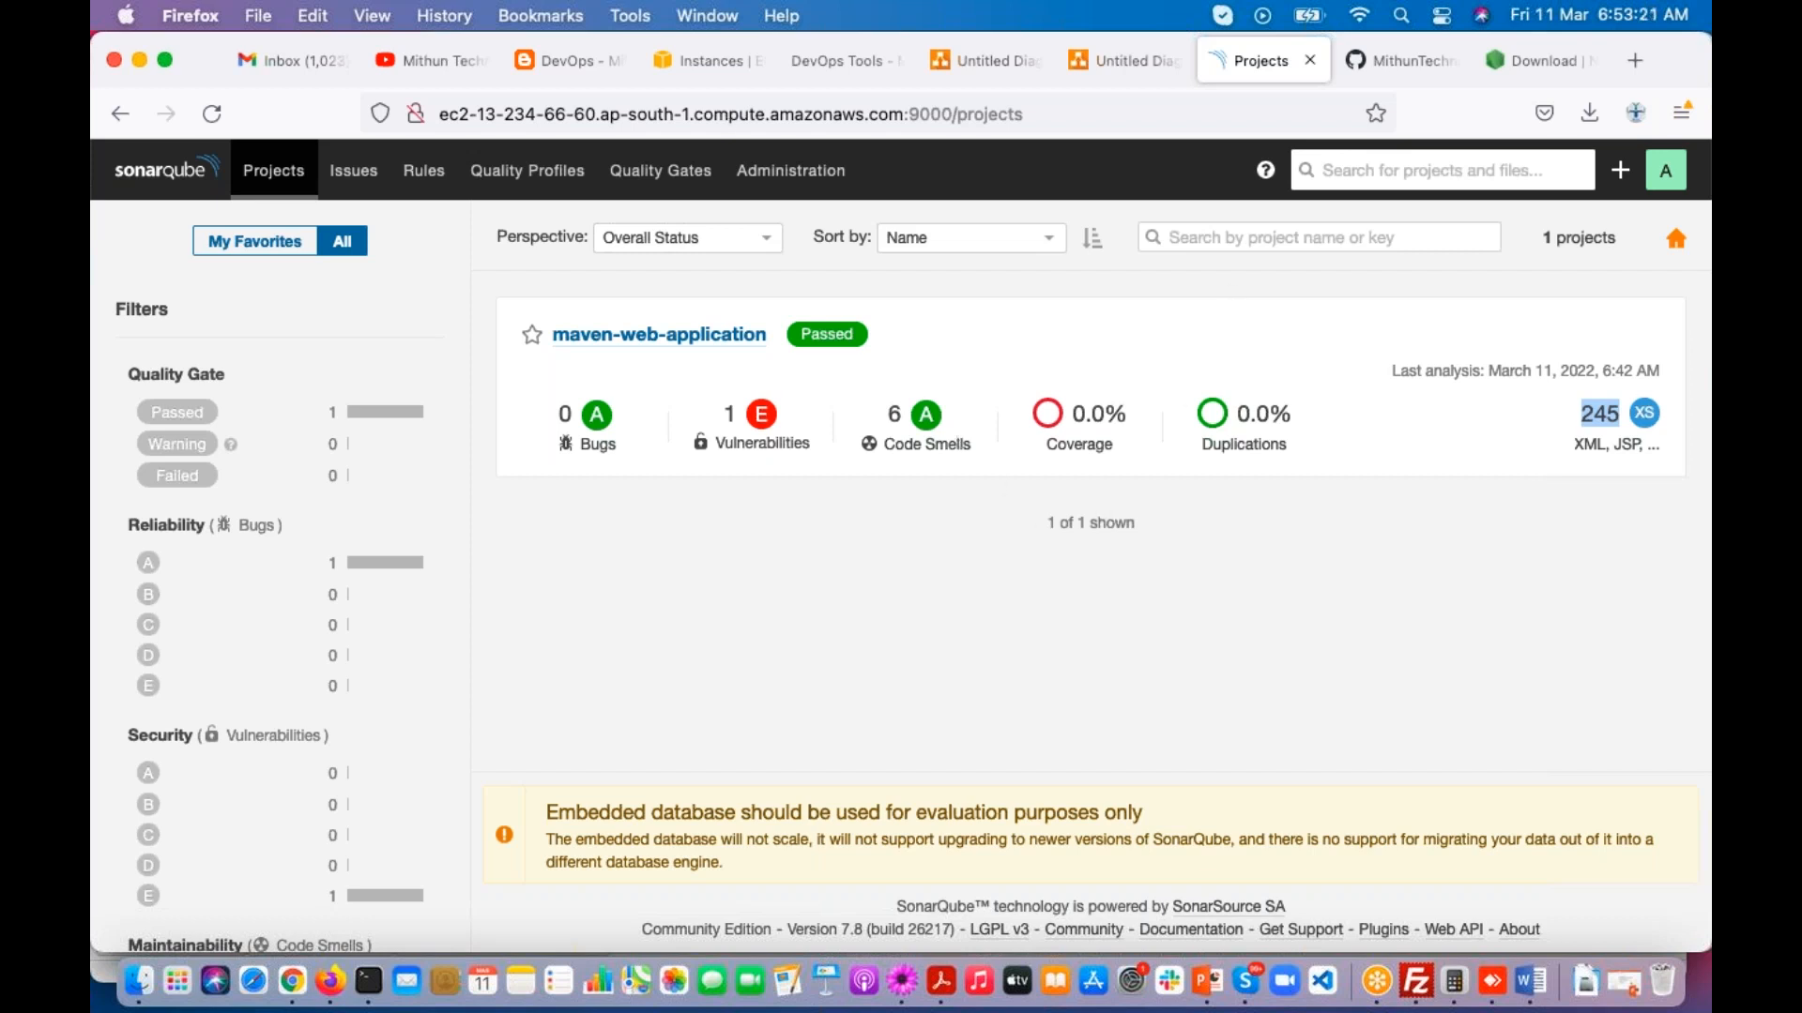
pyautogui.click(1612, 593)
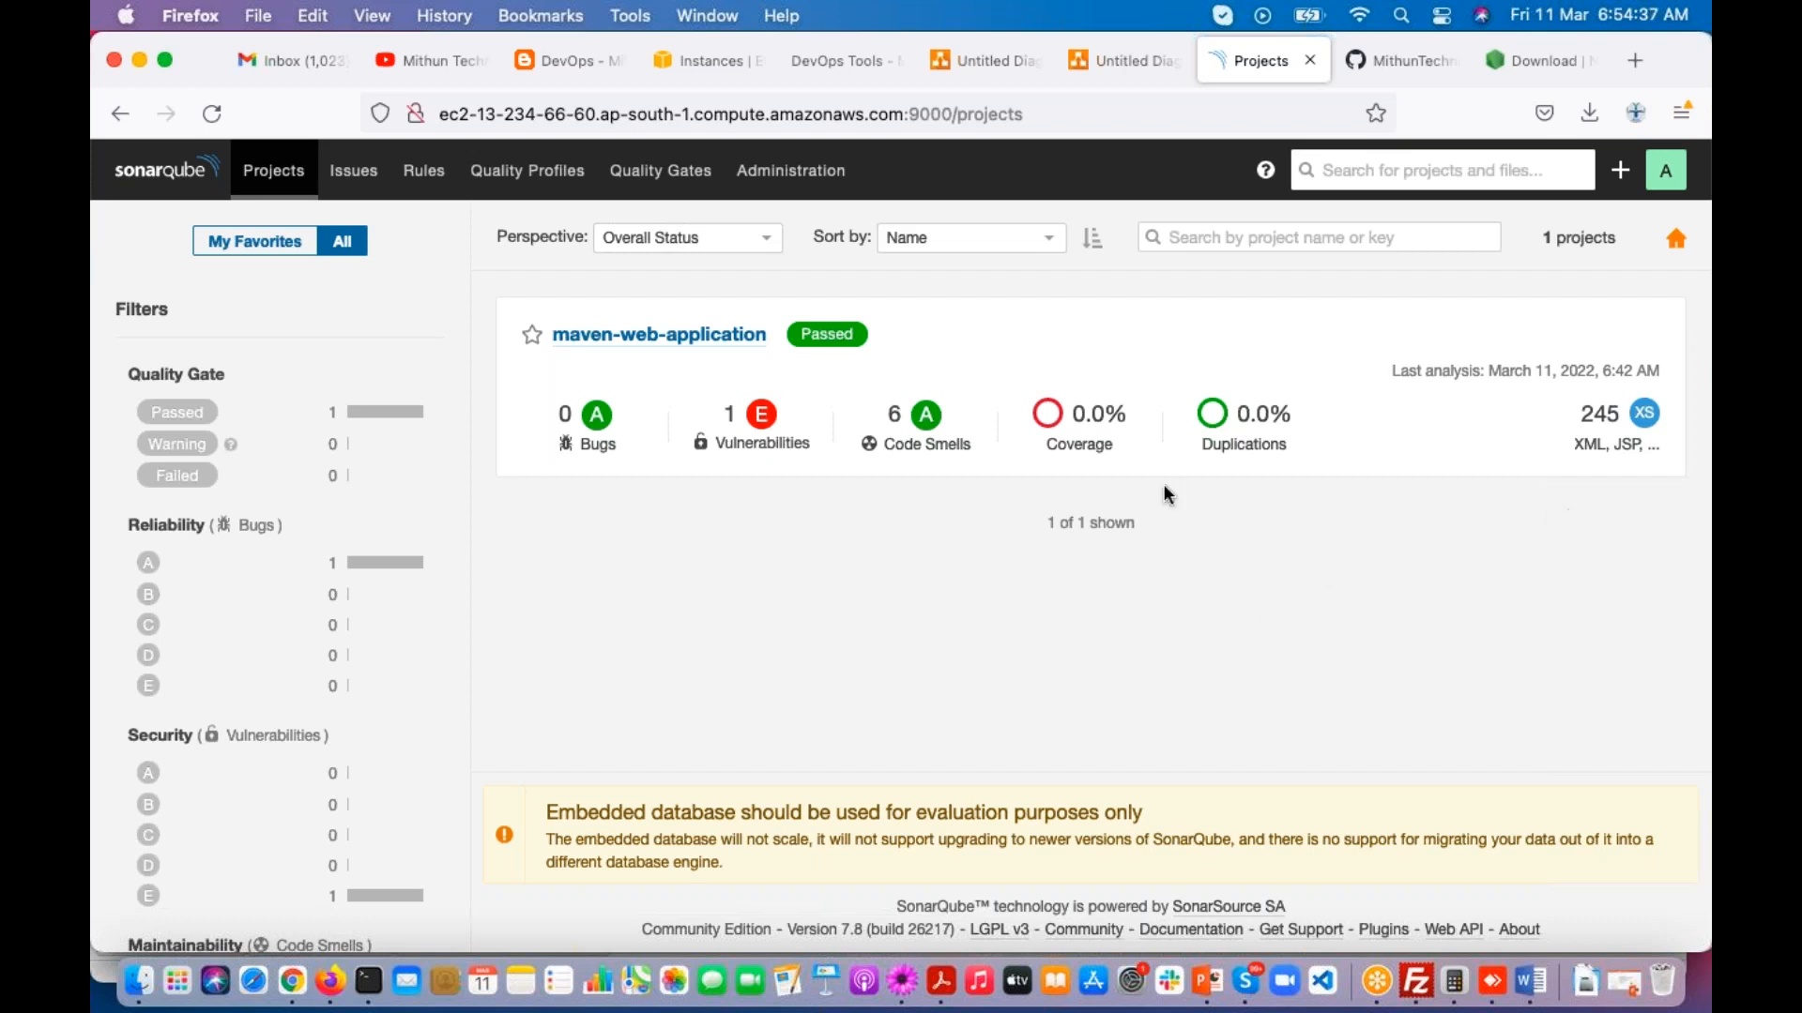
# Step: Open the list of unresolved issues for all projects and examine the entries for EmployeeService.java and home.jsp
pyautogui.press('super+Tab')
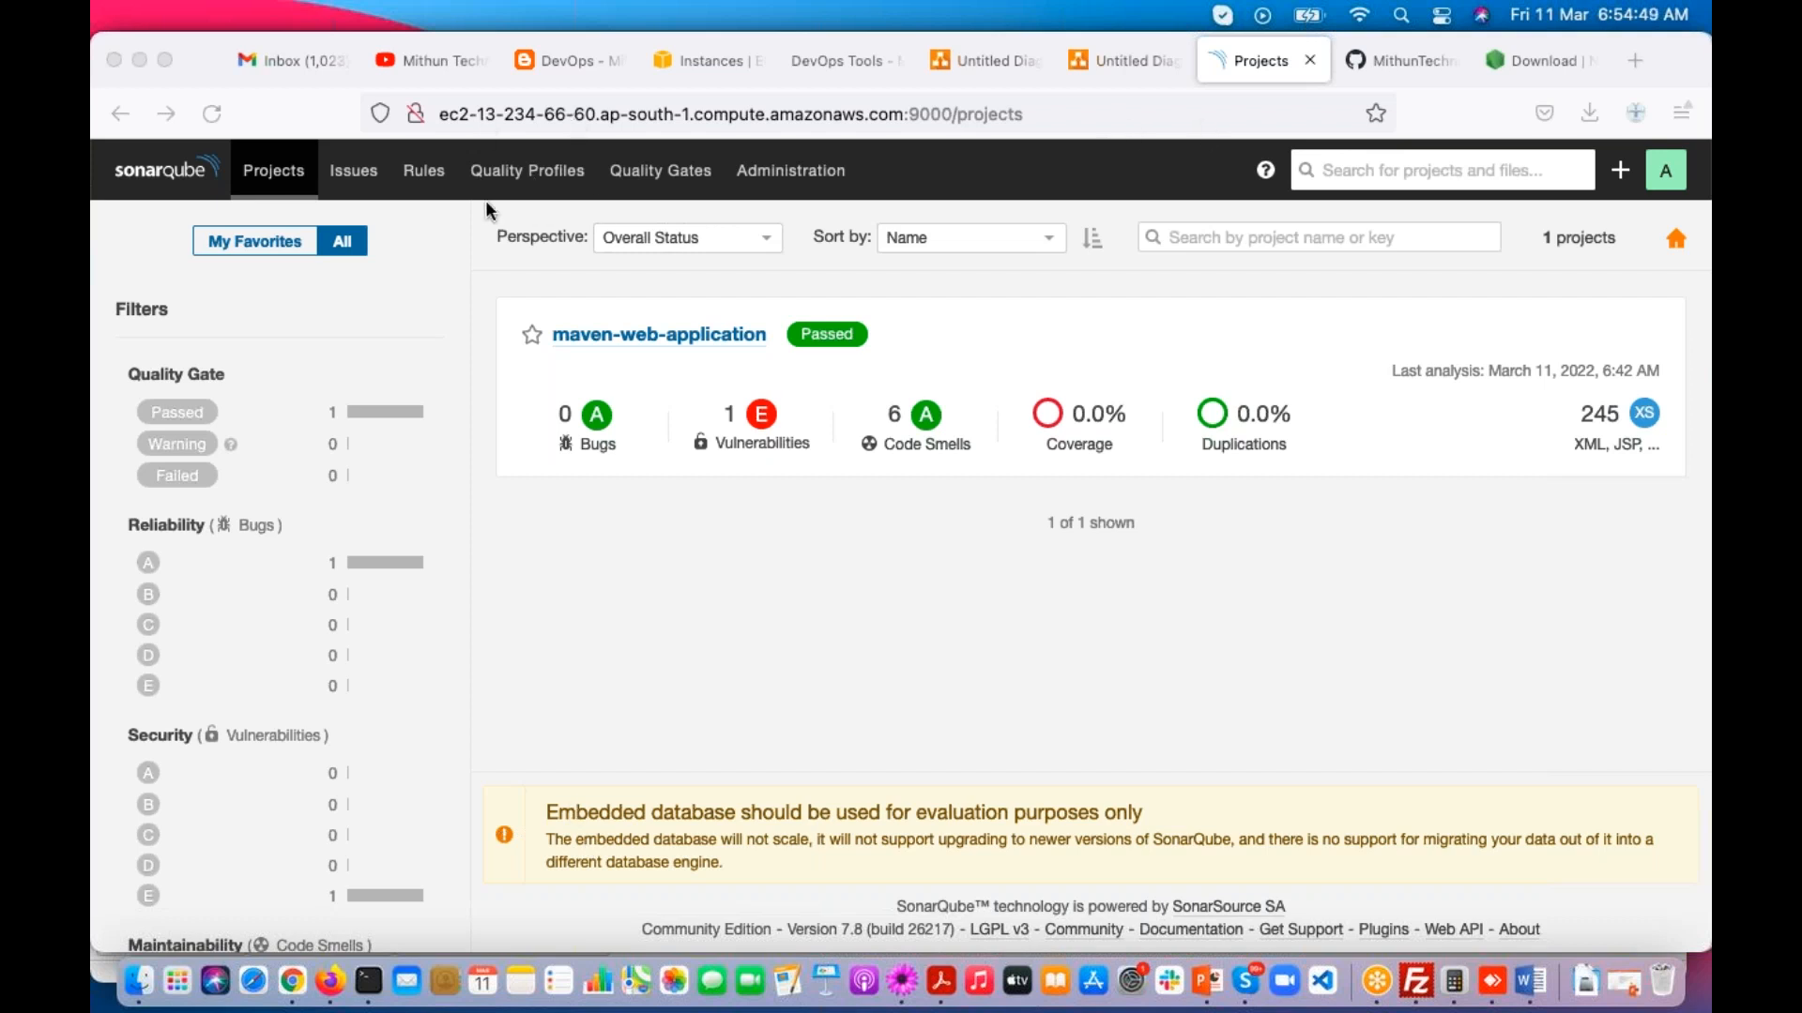
pyautogui.click(278, 188)
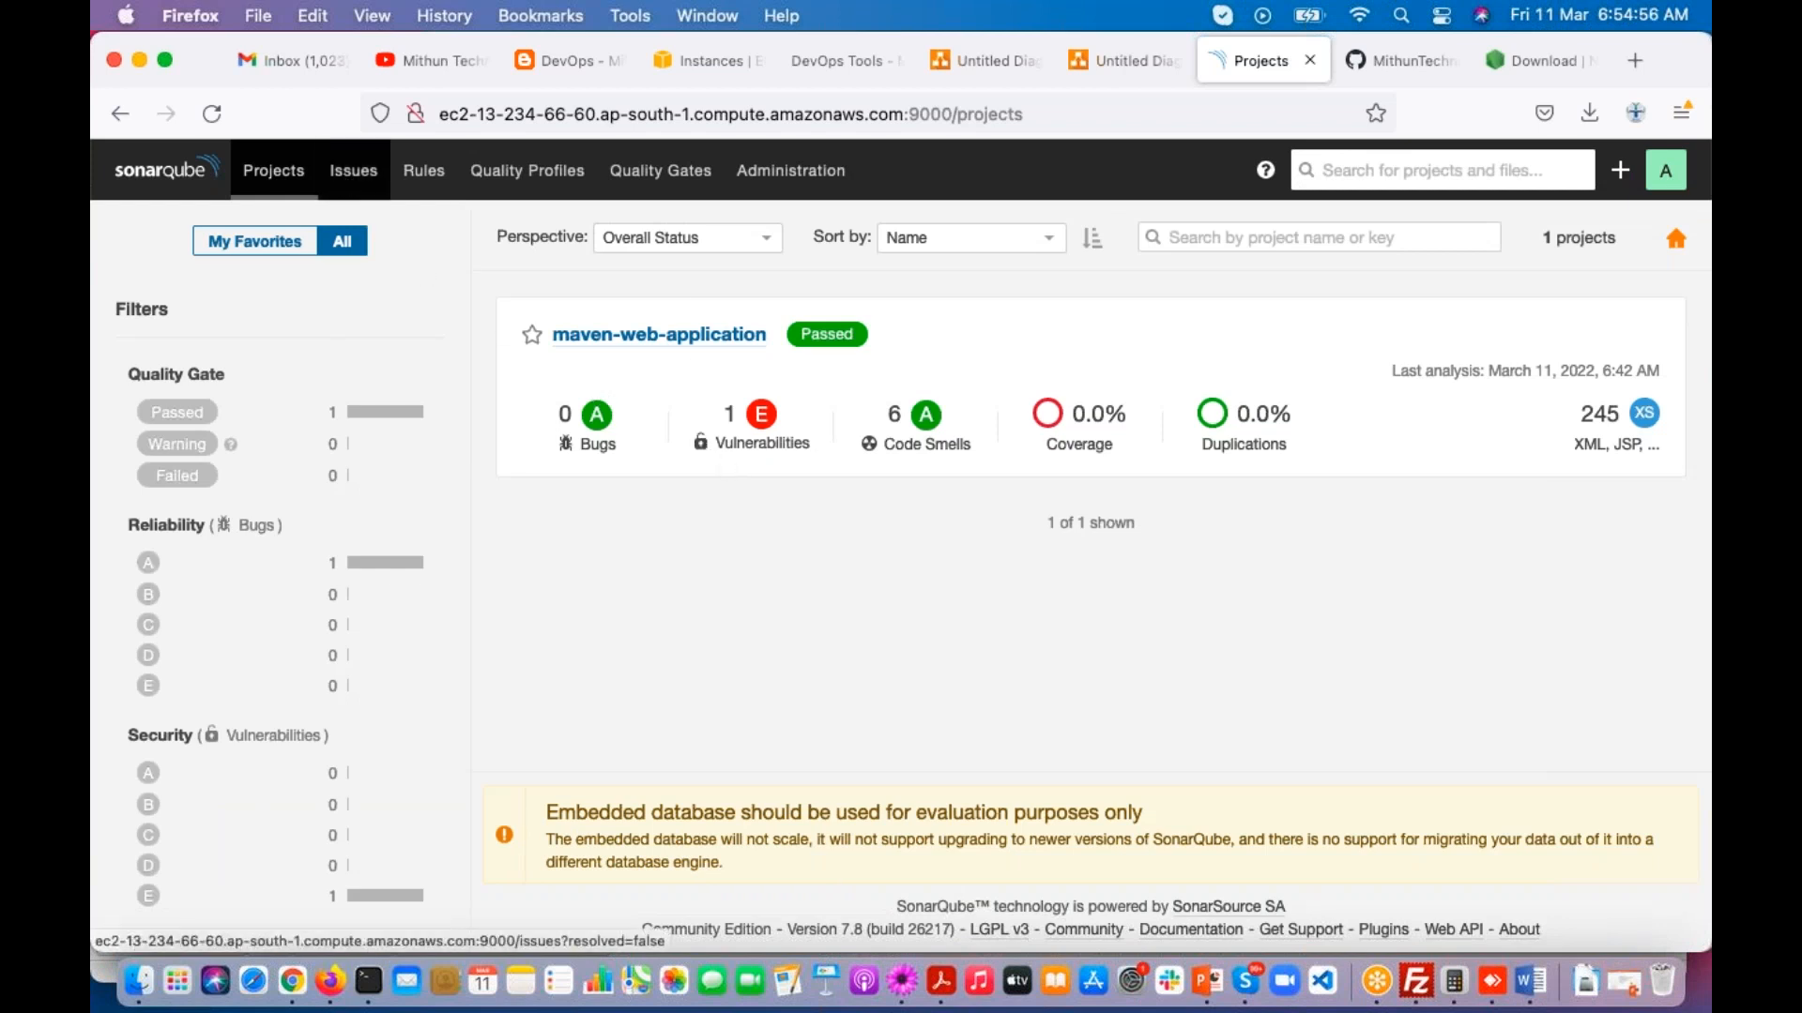
pyautogui.click(352, 170)
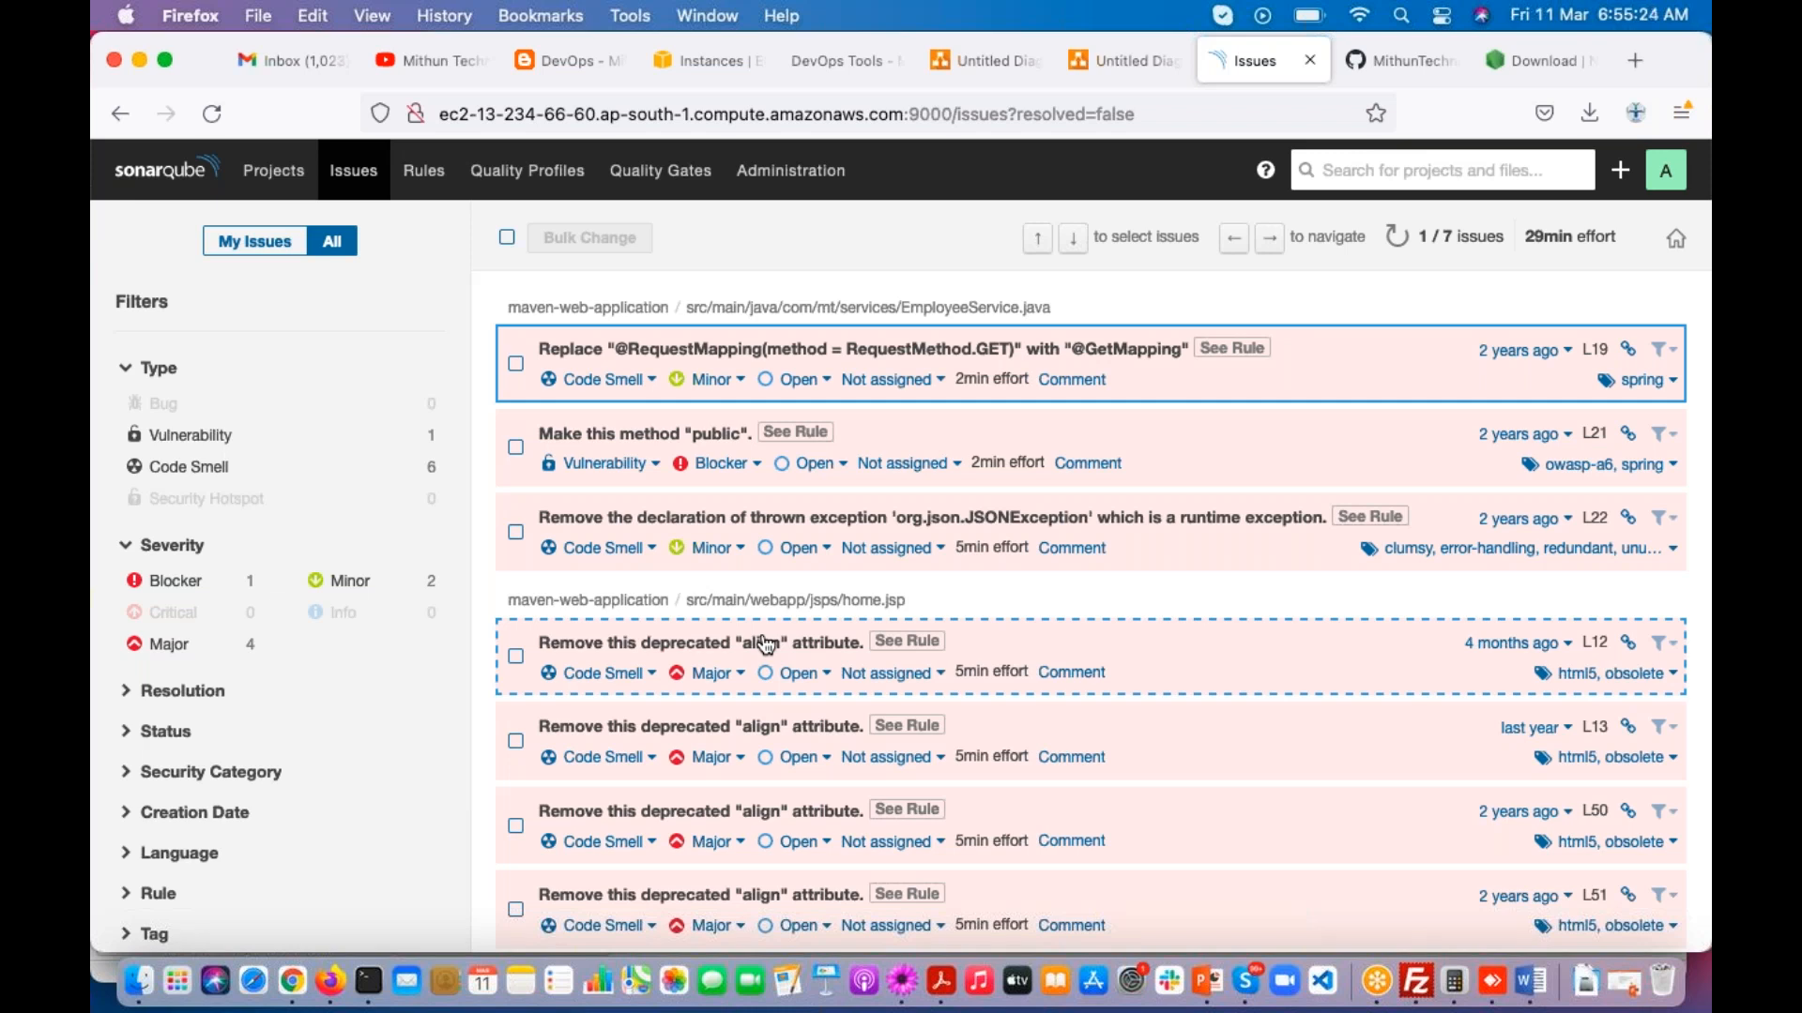
# Step: Open the coding rules, filter them by Java to check the rule count, and clear the filter to check the overall total
pyautogui.click(424, 171)
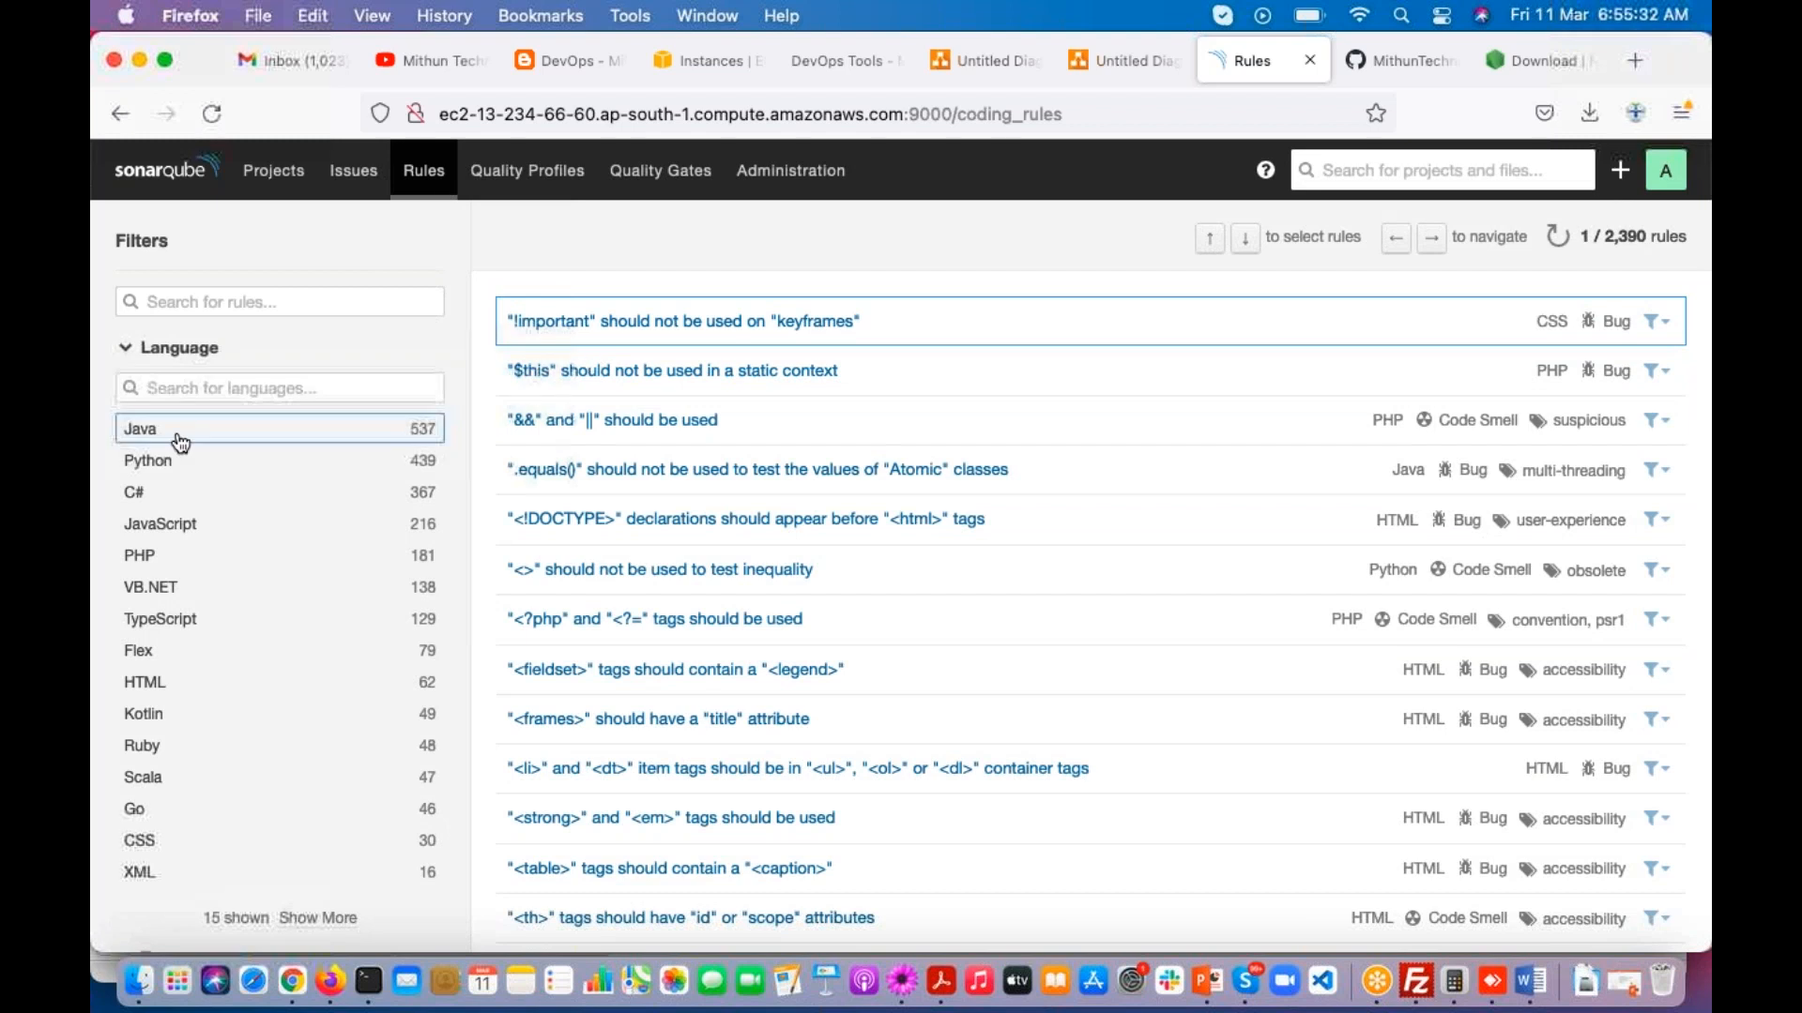
pyautogui.scroll(-2, 269, 390)
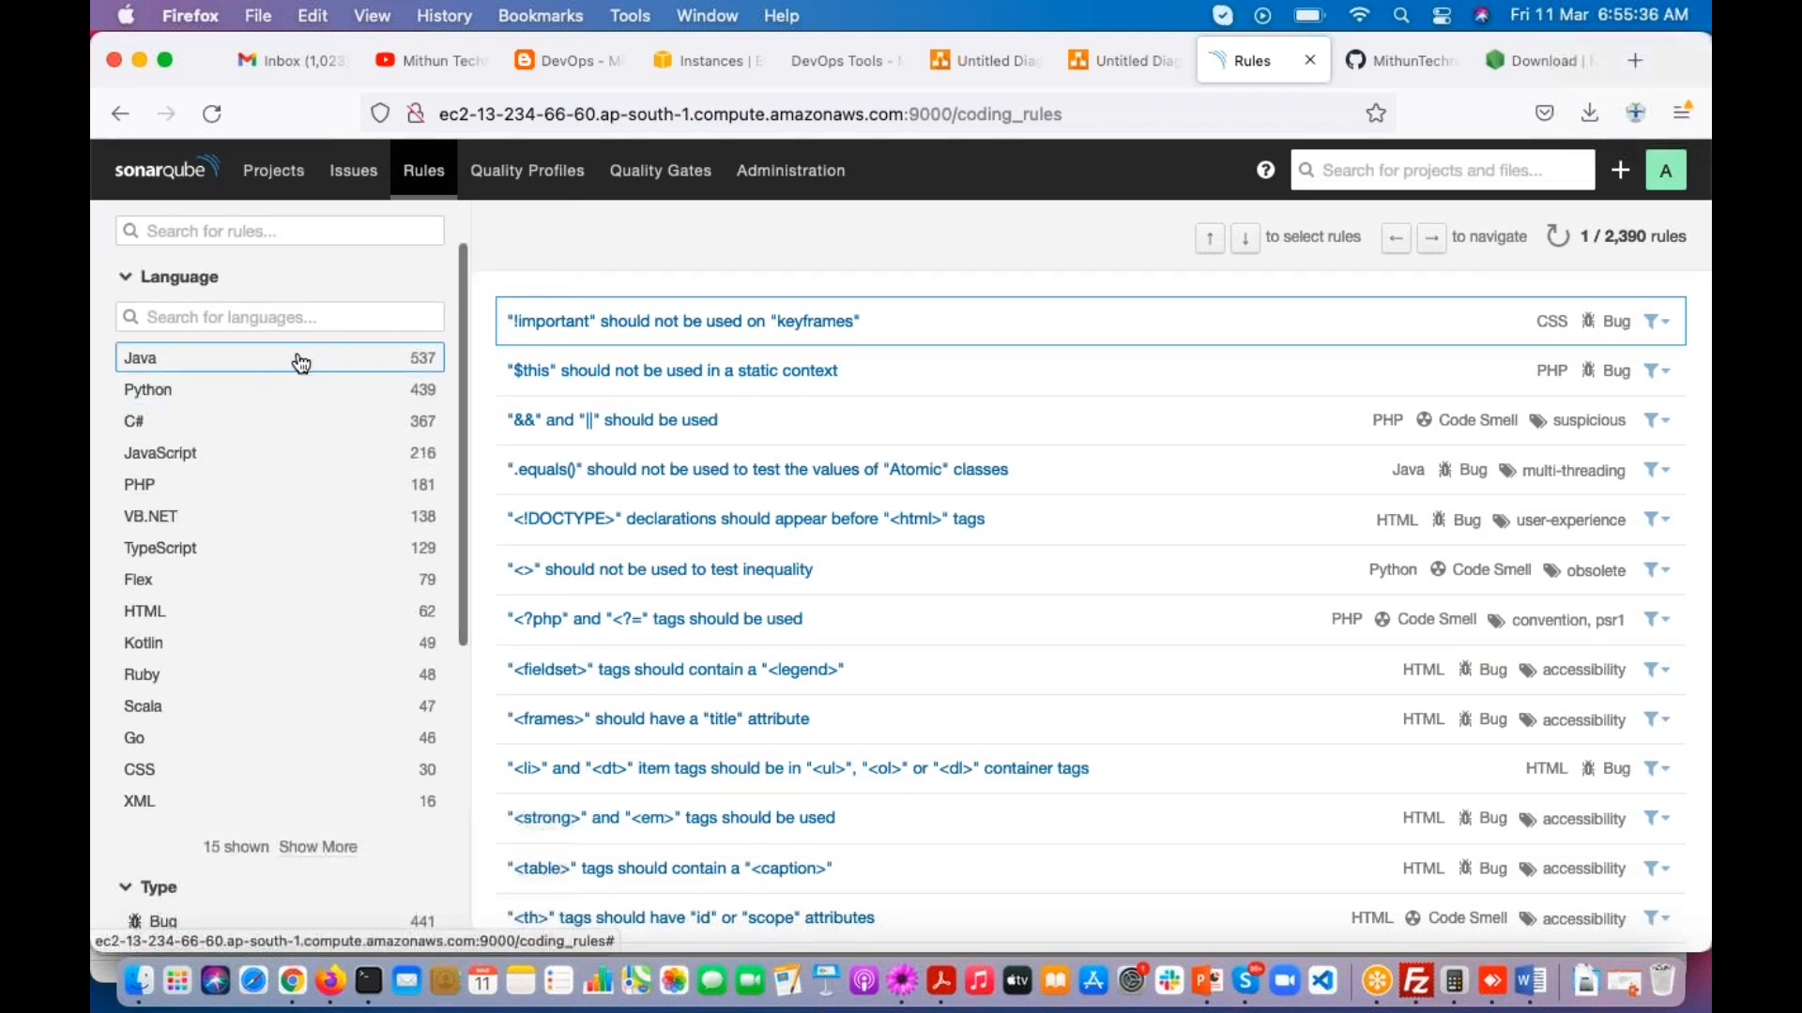
pyautogui.click(354, 361)
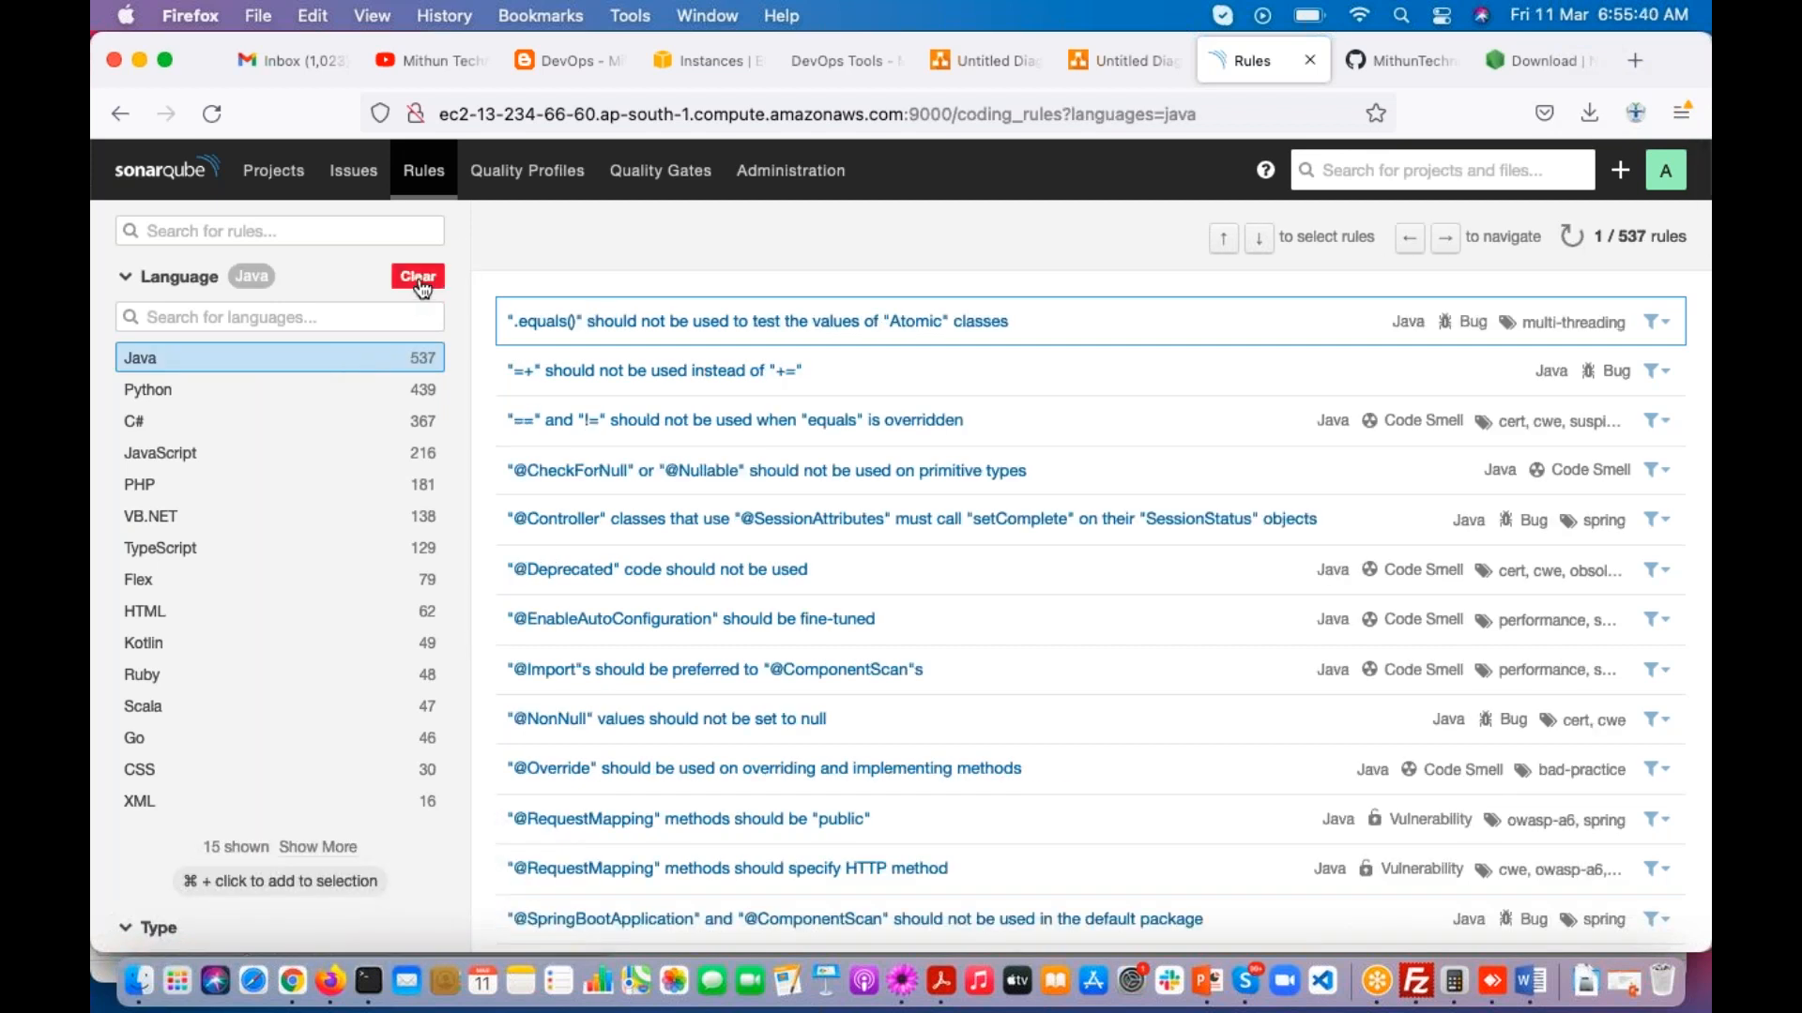
pyautogui.moveTo(1592, 237); pyautogui.dragTo(1686, 237)
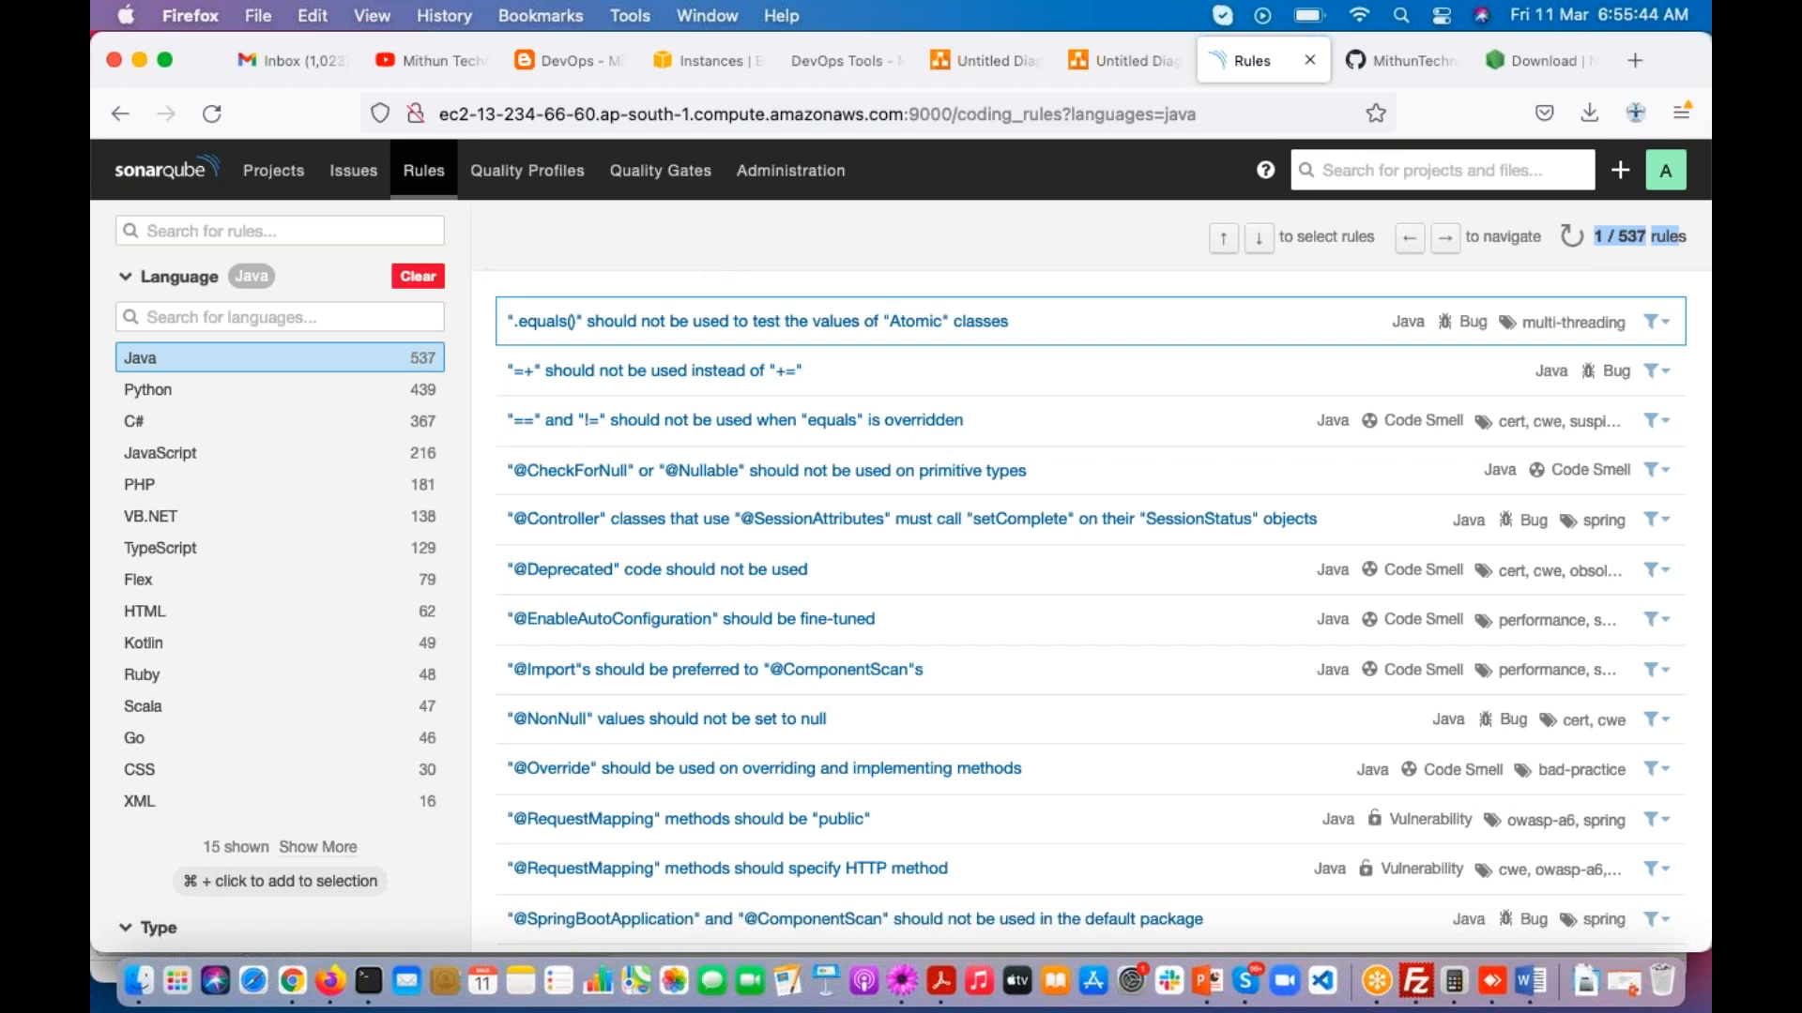
pyautogui.click(418, 275)
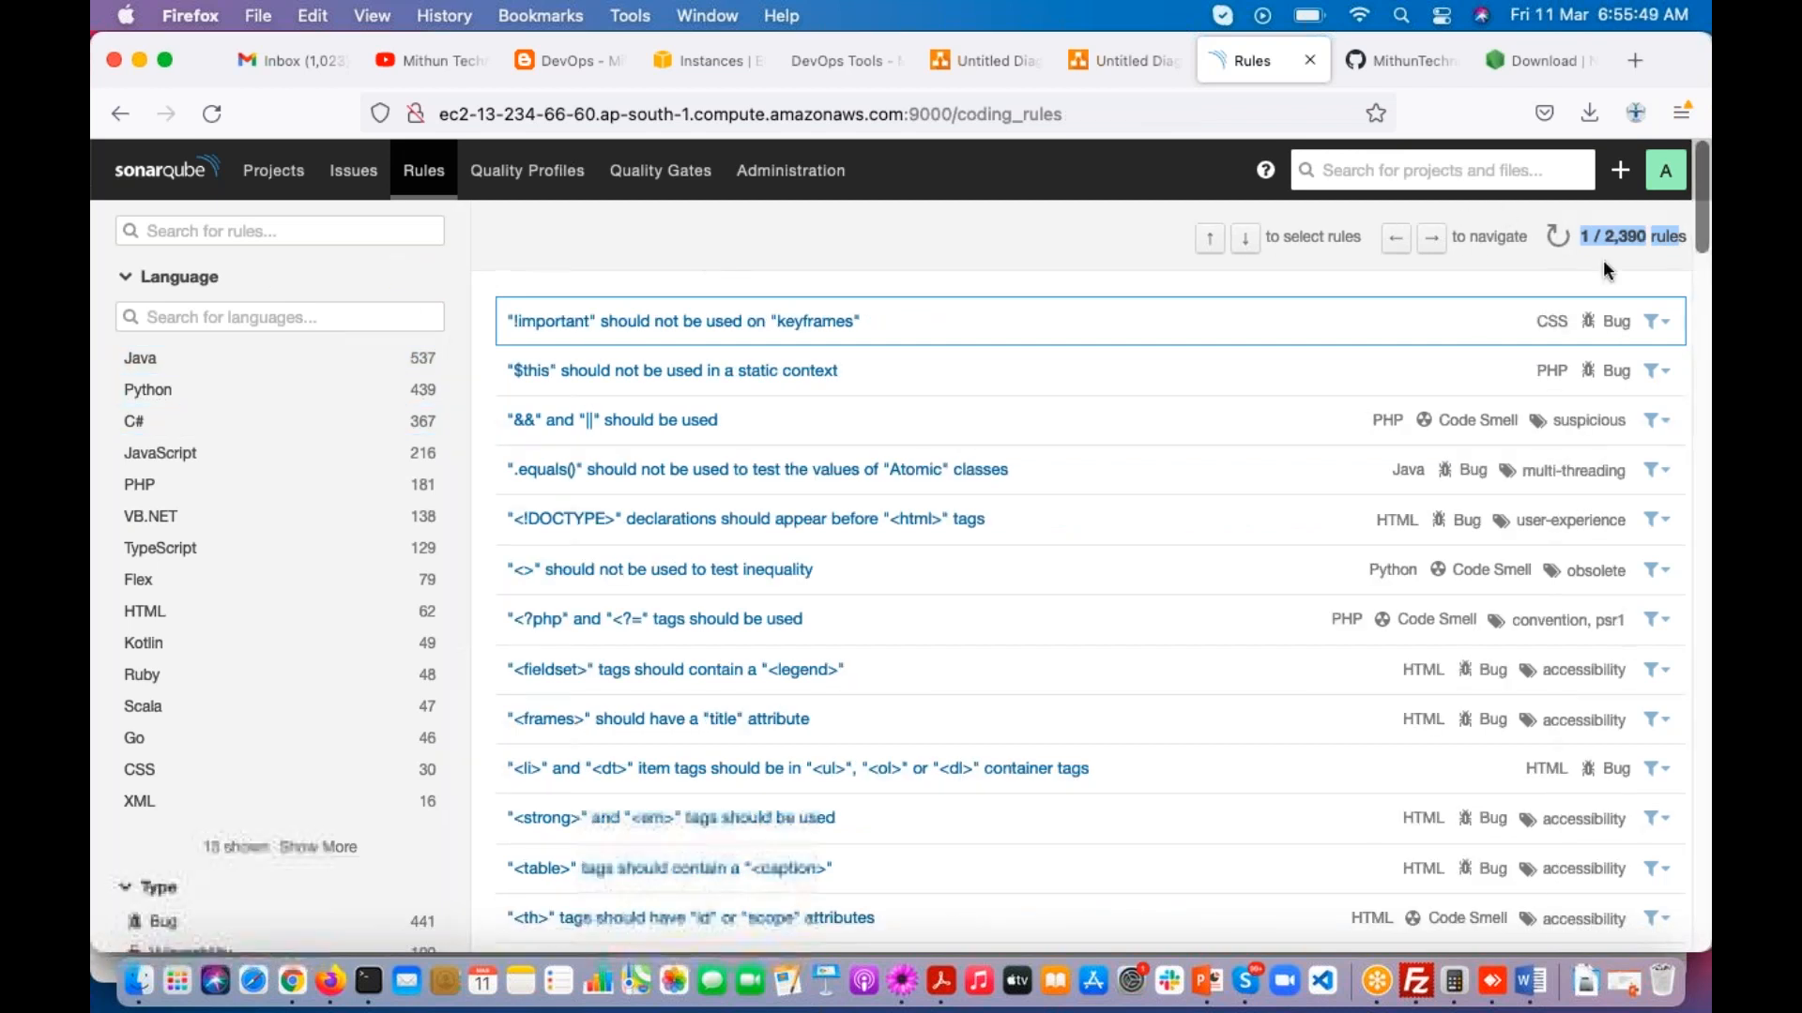
pyautogui.moveTo(1604, 236); pyautogui.dragTo(1660, 237)
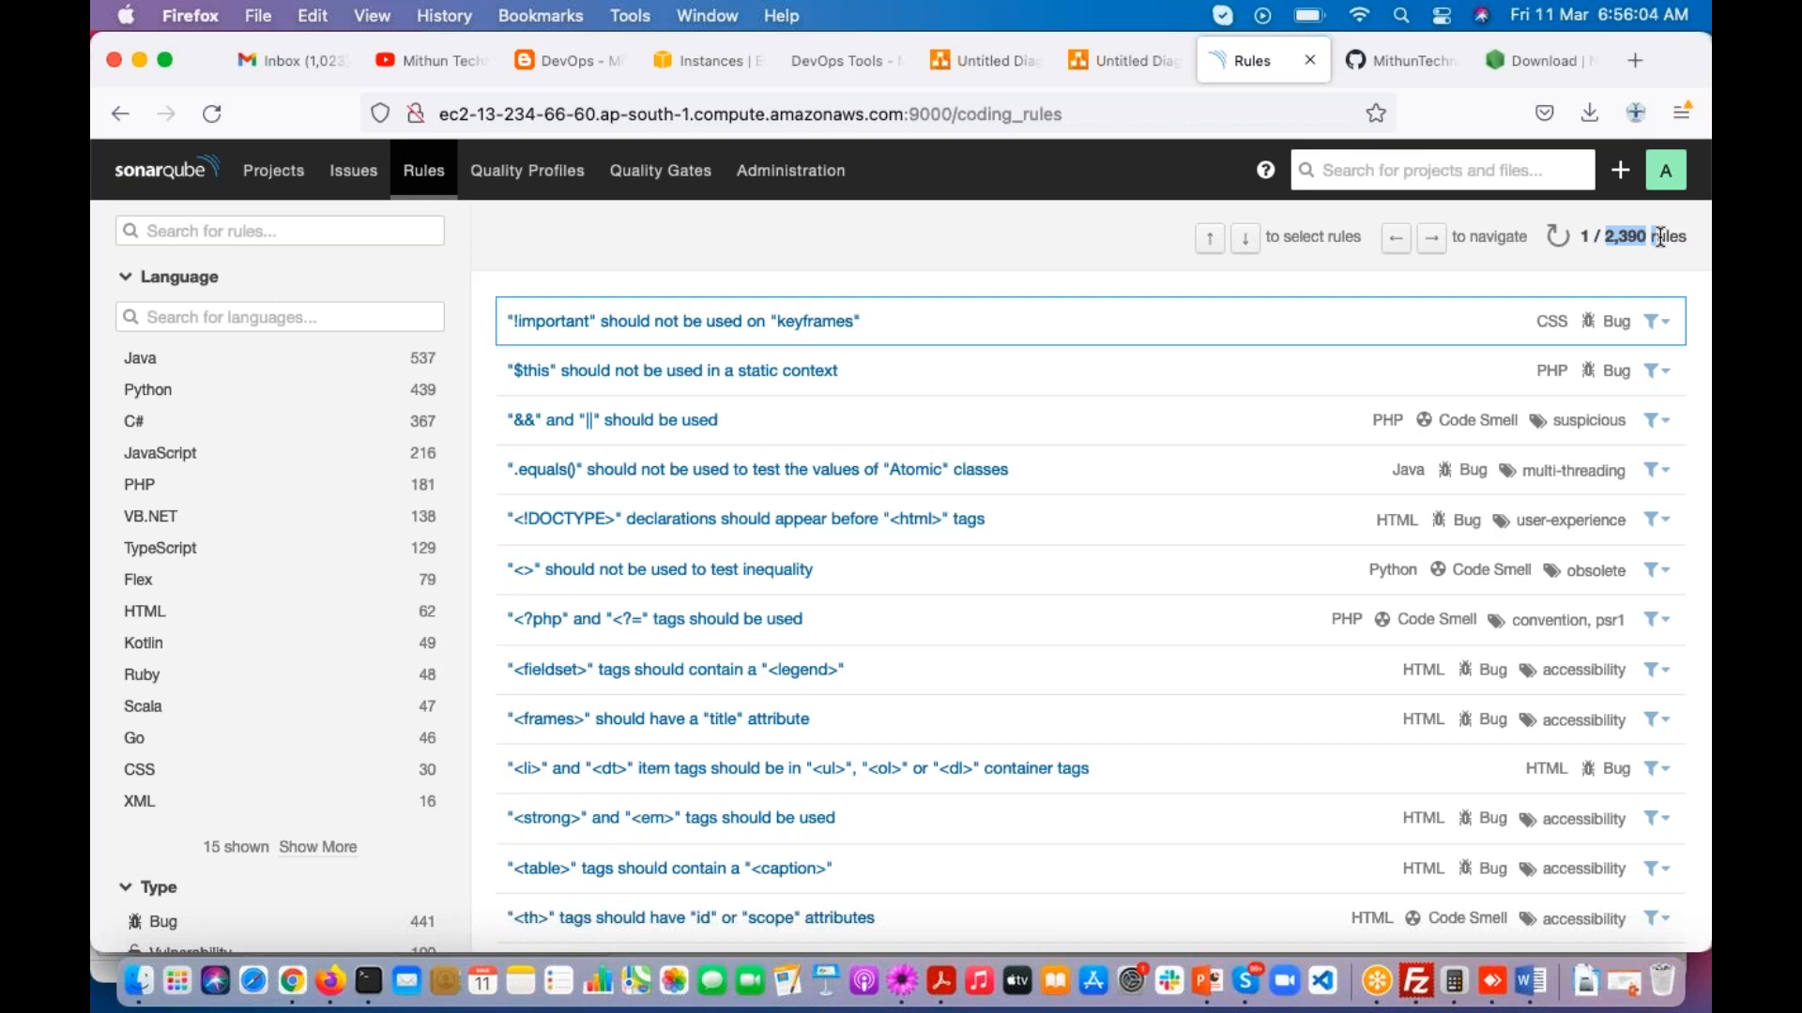
# Step: Filter the coding rules by Python, C# and JavaScript in turn to compare each language's rules
pyautogui.click(211, 401)
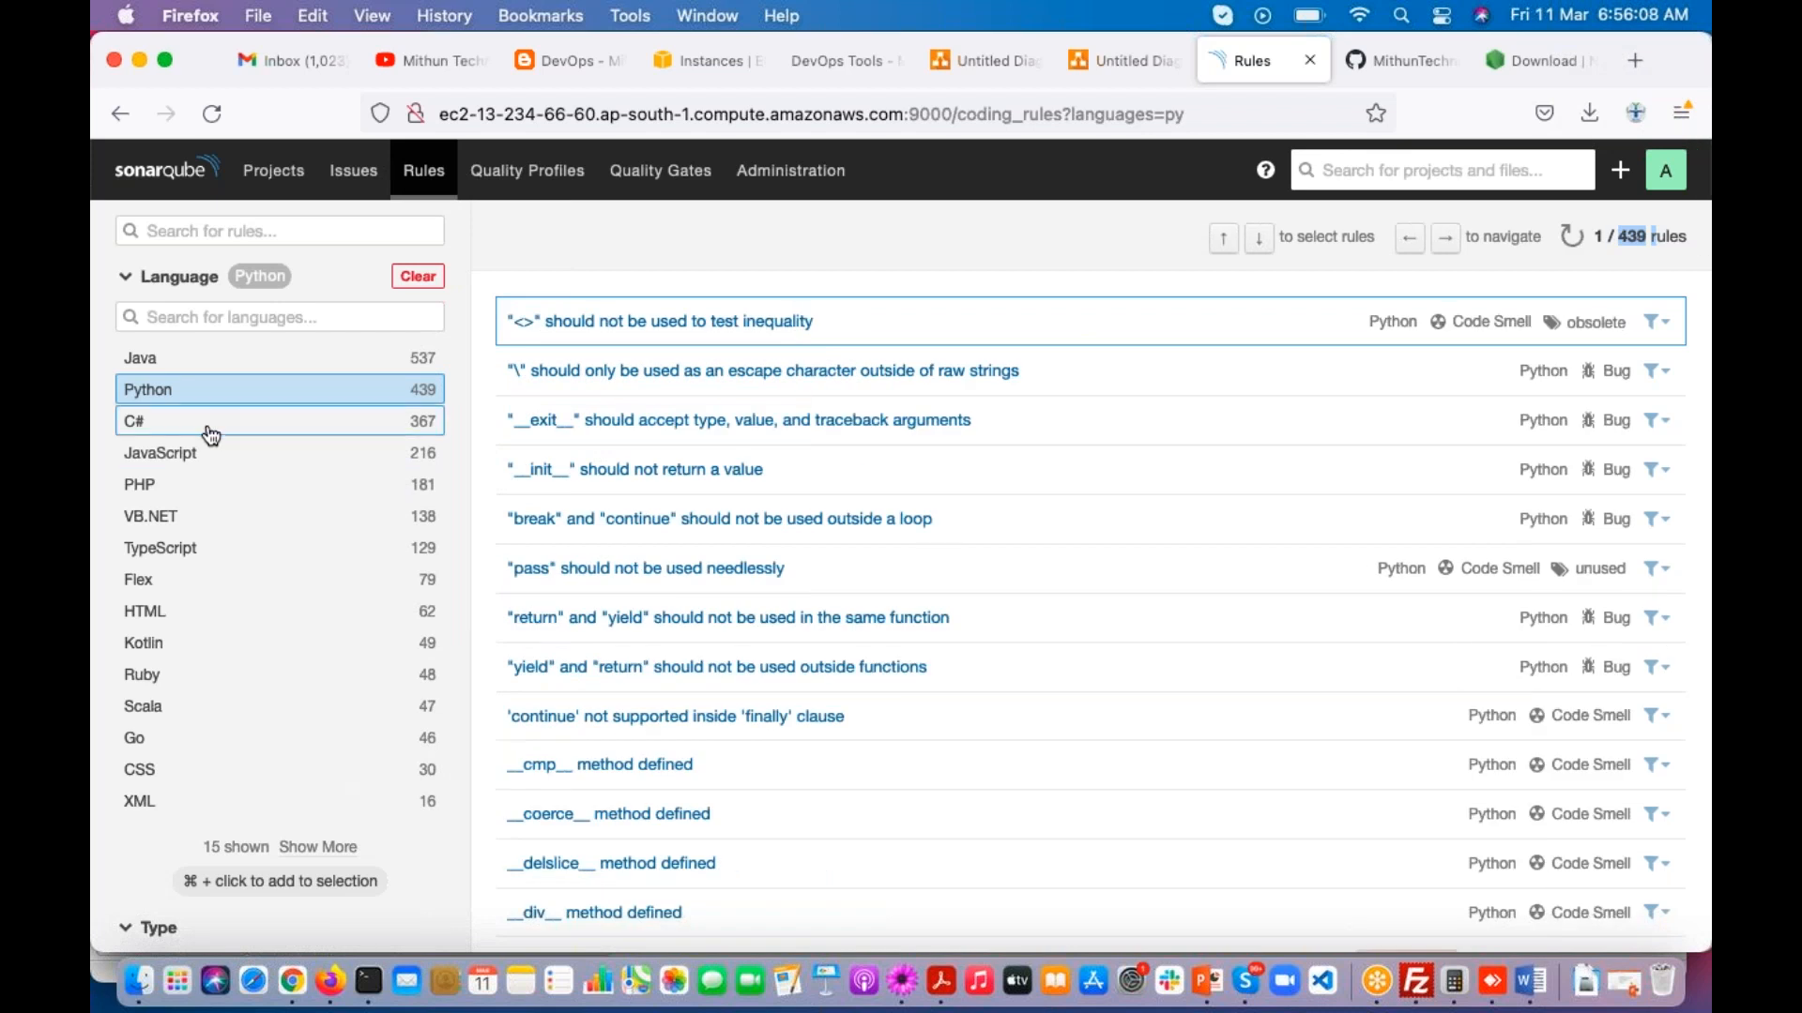
pyautogui.click(211, 433)
pyautogui.click(214, 453)
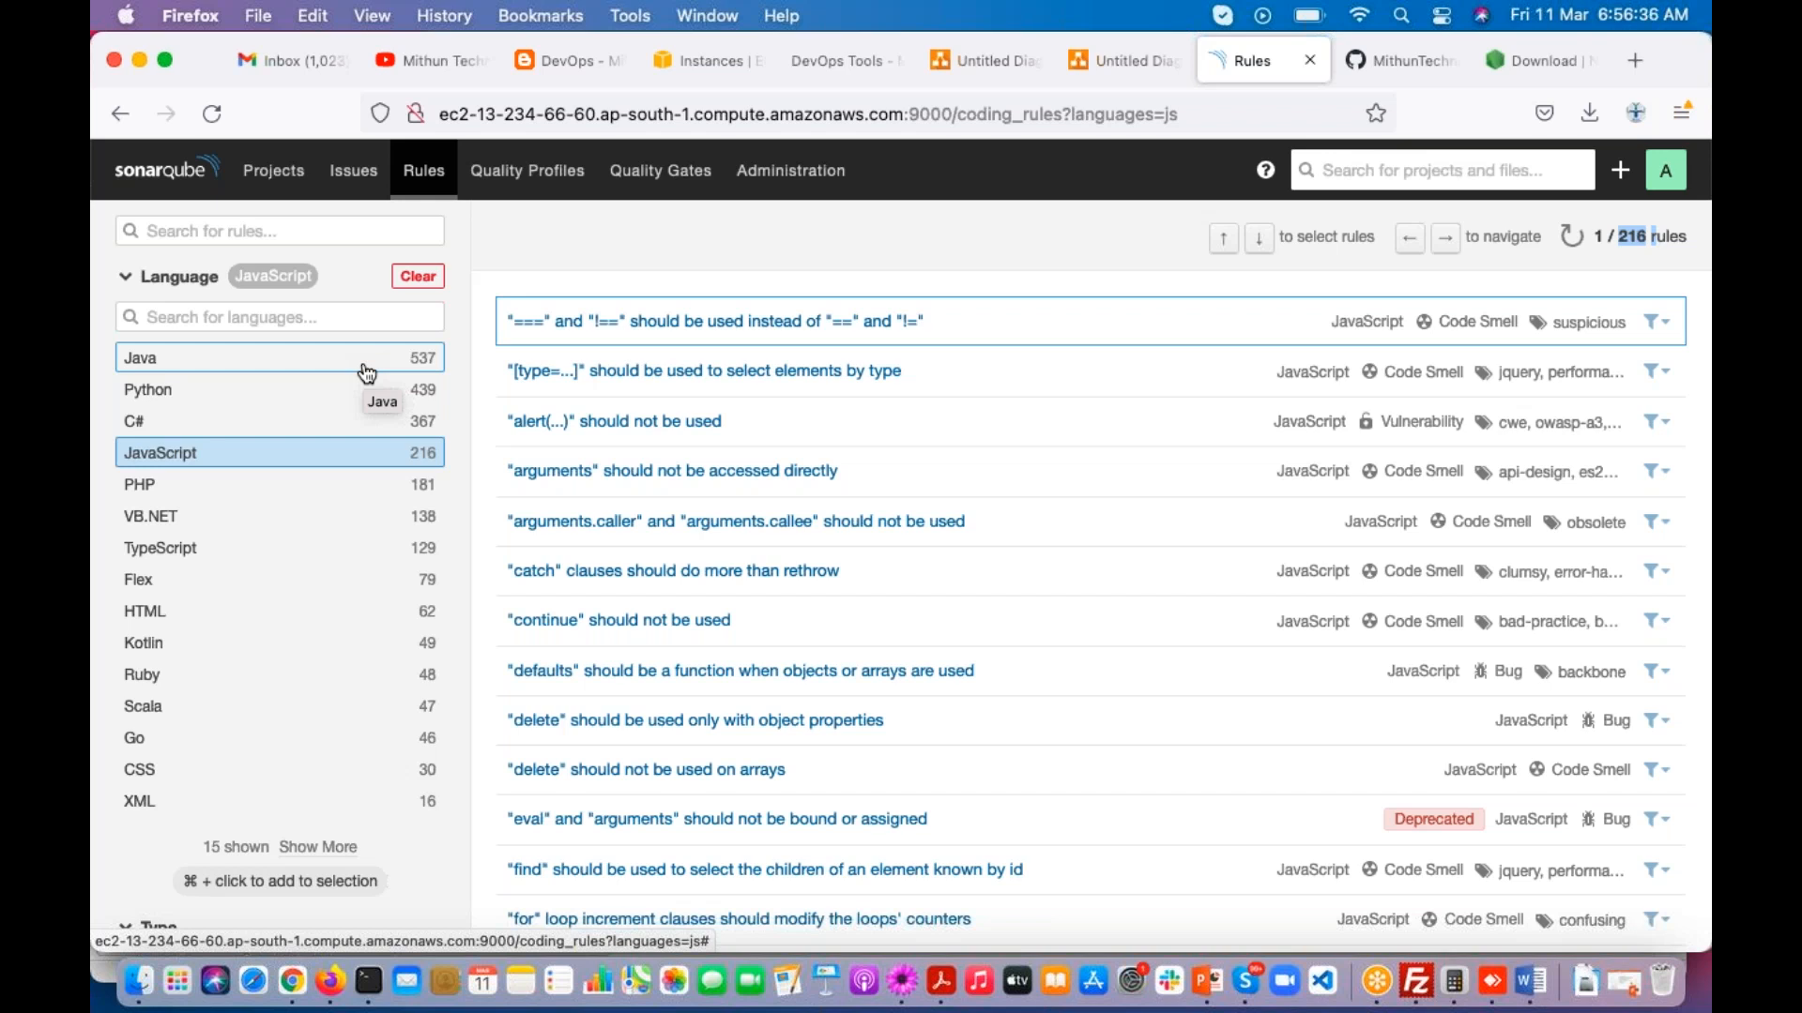
# Step: Open the maven-web-application project overview and examine its maintainability, coverage and duplications measures
pyautogui.click(298, 186)
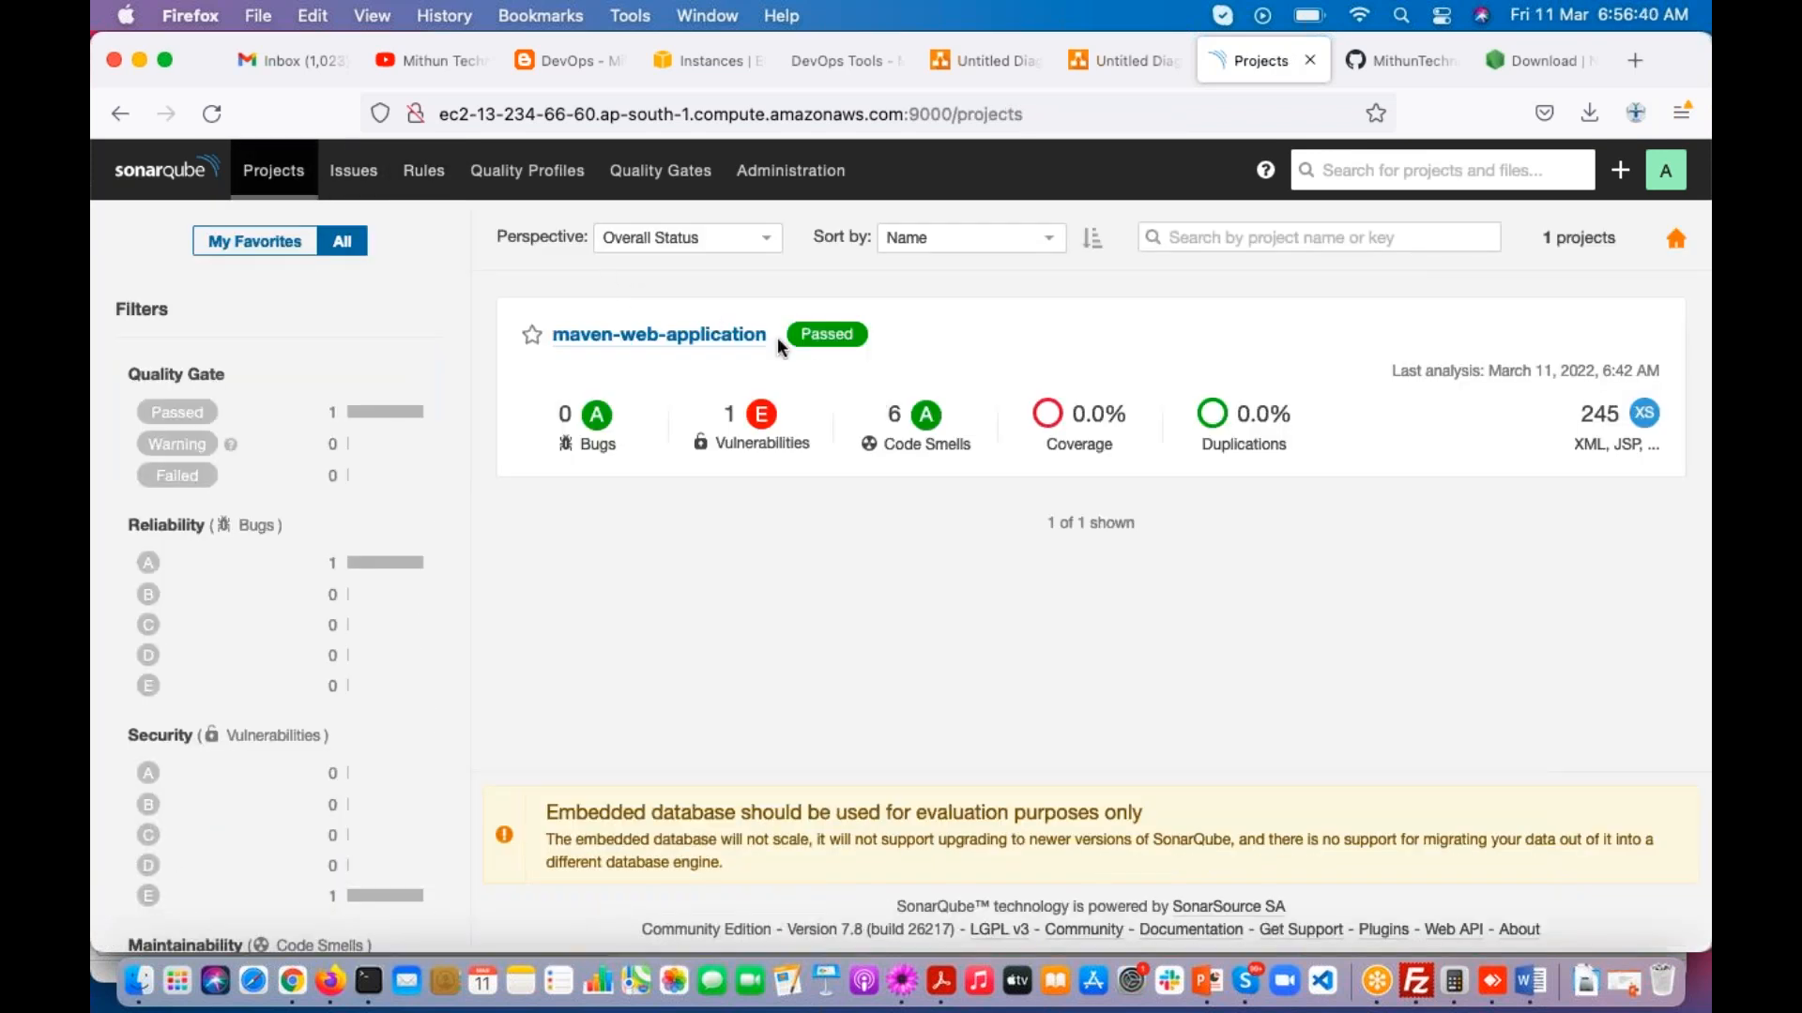
pyautogui.click(730, 338)
pyautogui.scroll(-4, 891, 539)
pyautogui.scroll(-3, 666, 668)
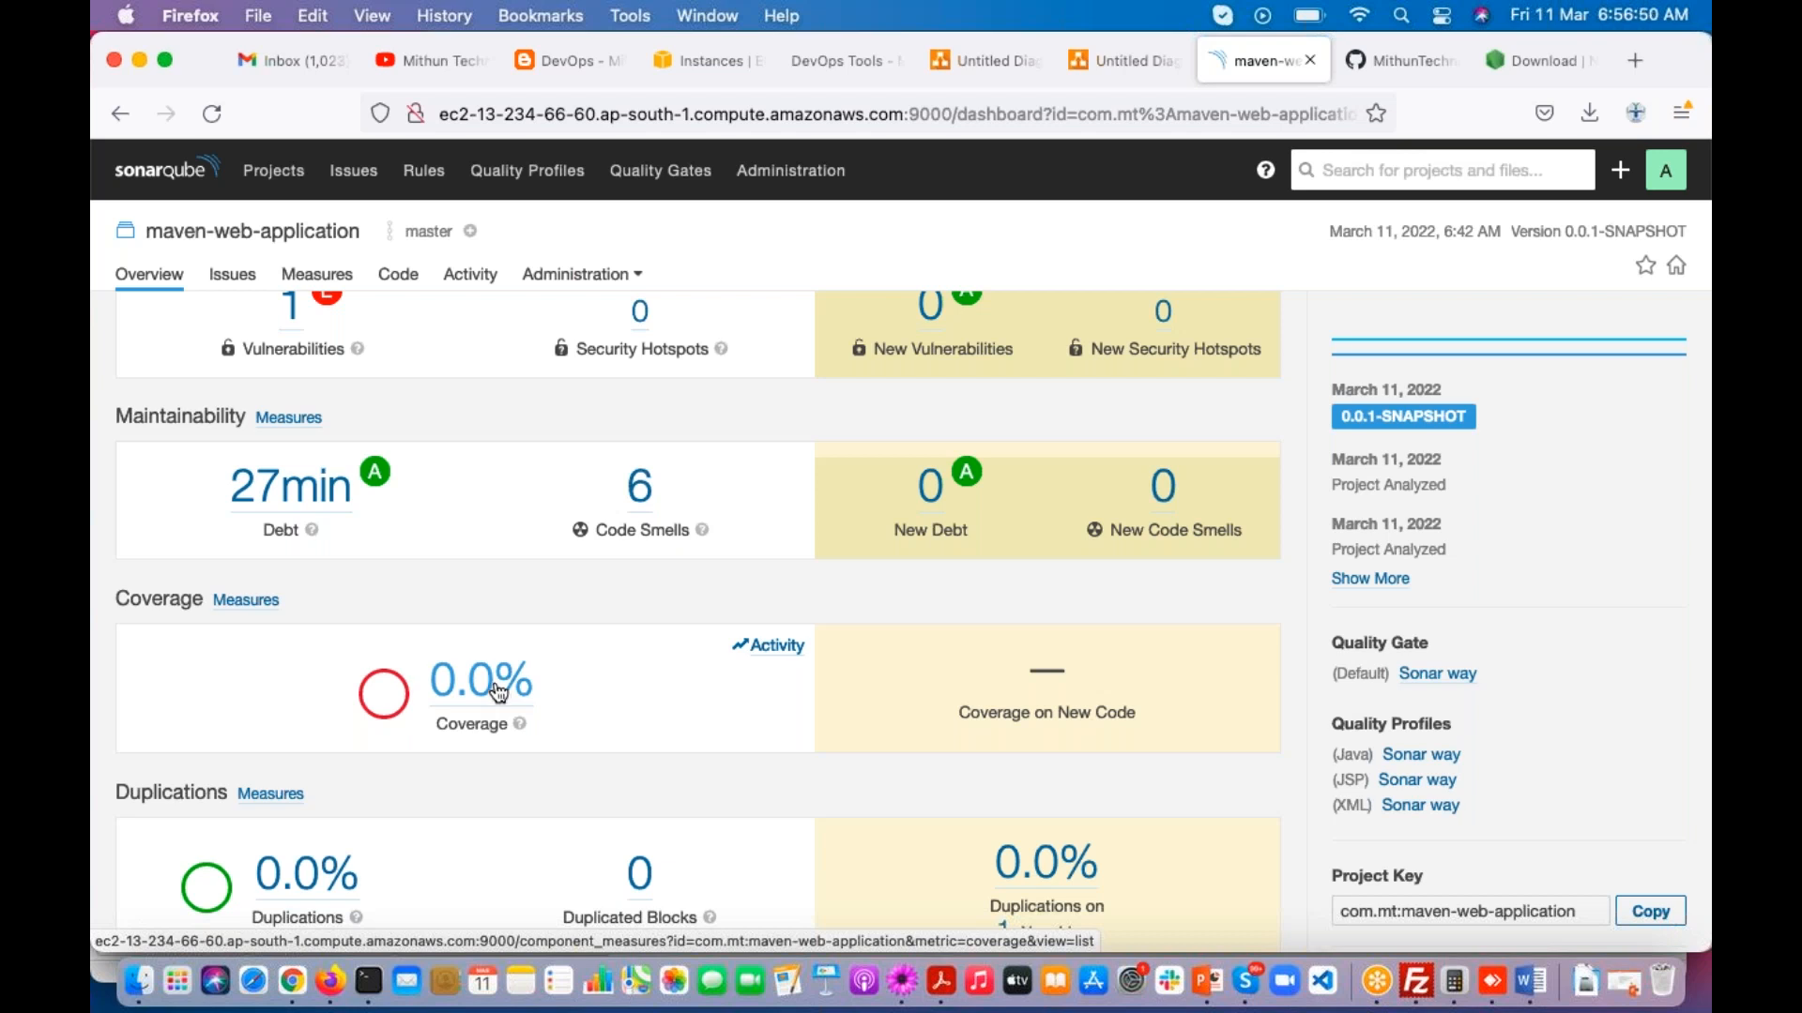
pyautogui.scroll(-3, 499, 693)
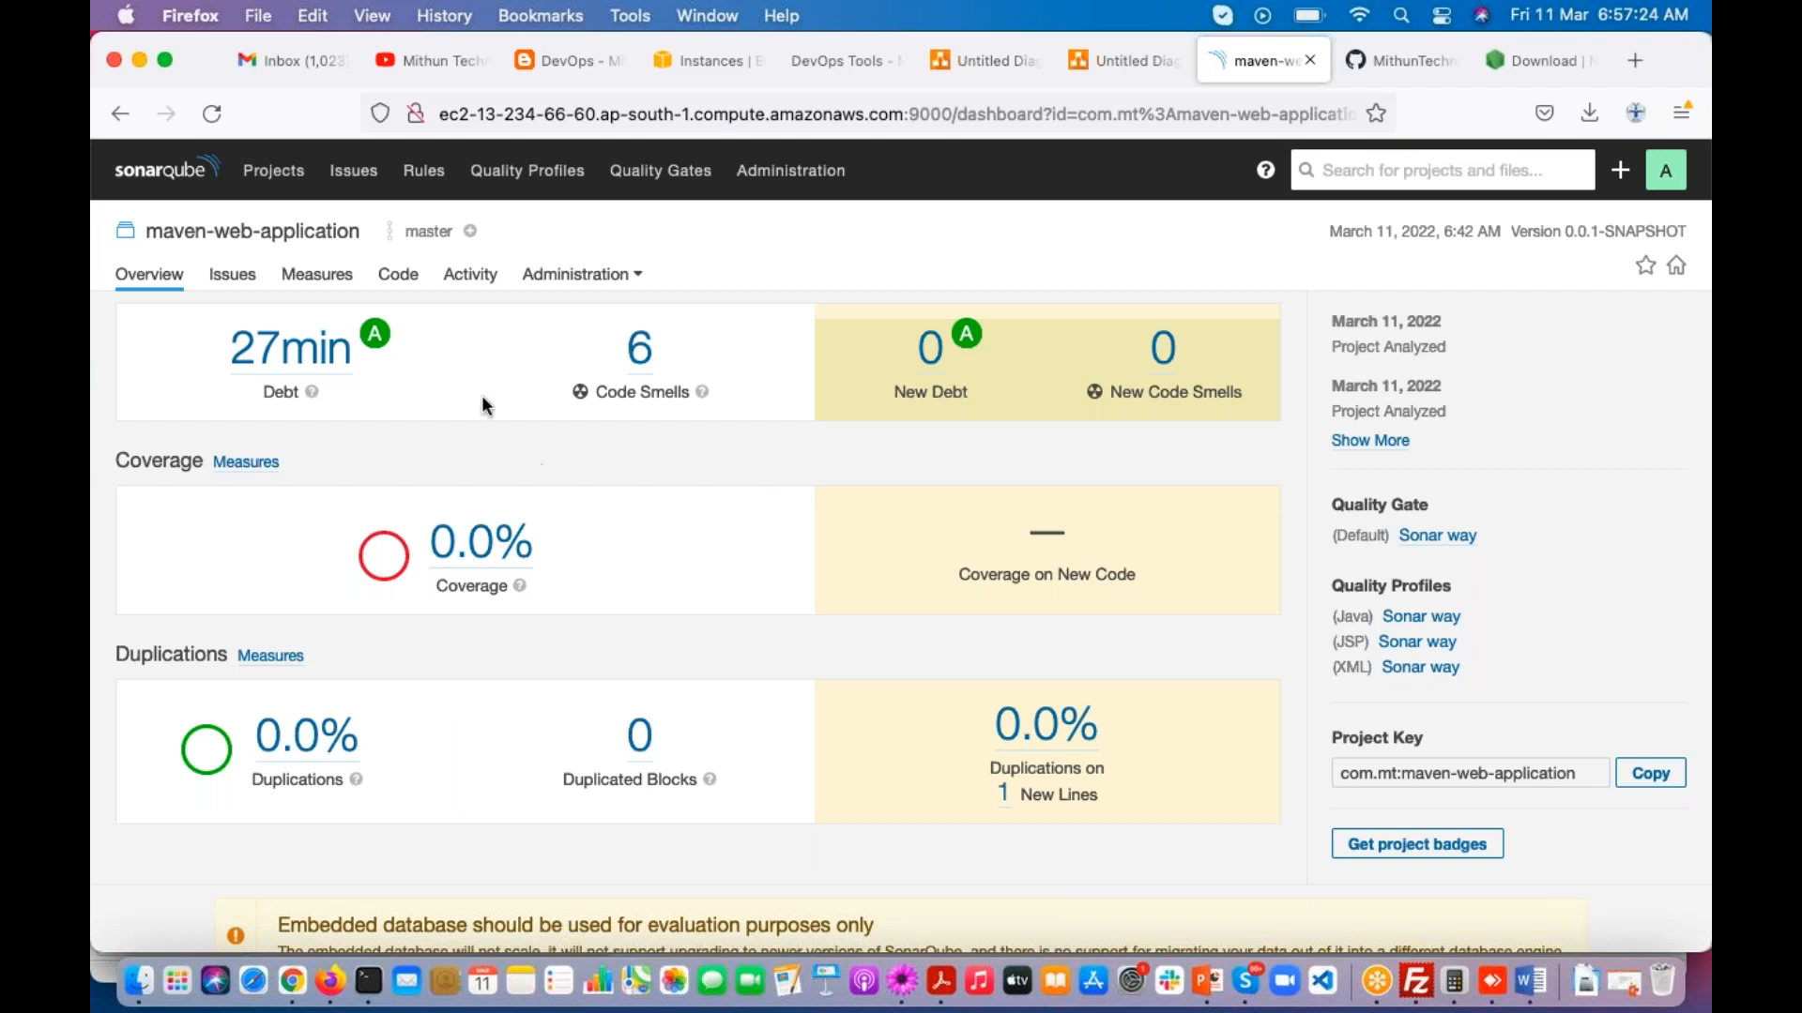
# Step: Revisit the rules, projects, issues and quality profiles pages in turn, ending on the full rules list
pyautogui.click(424, 172)
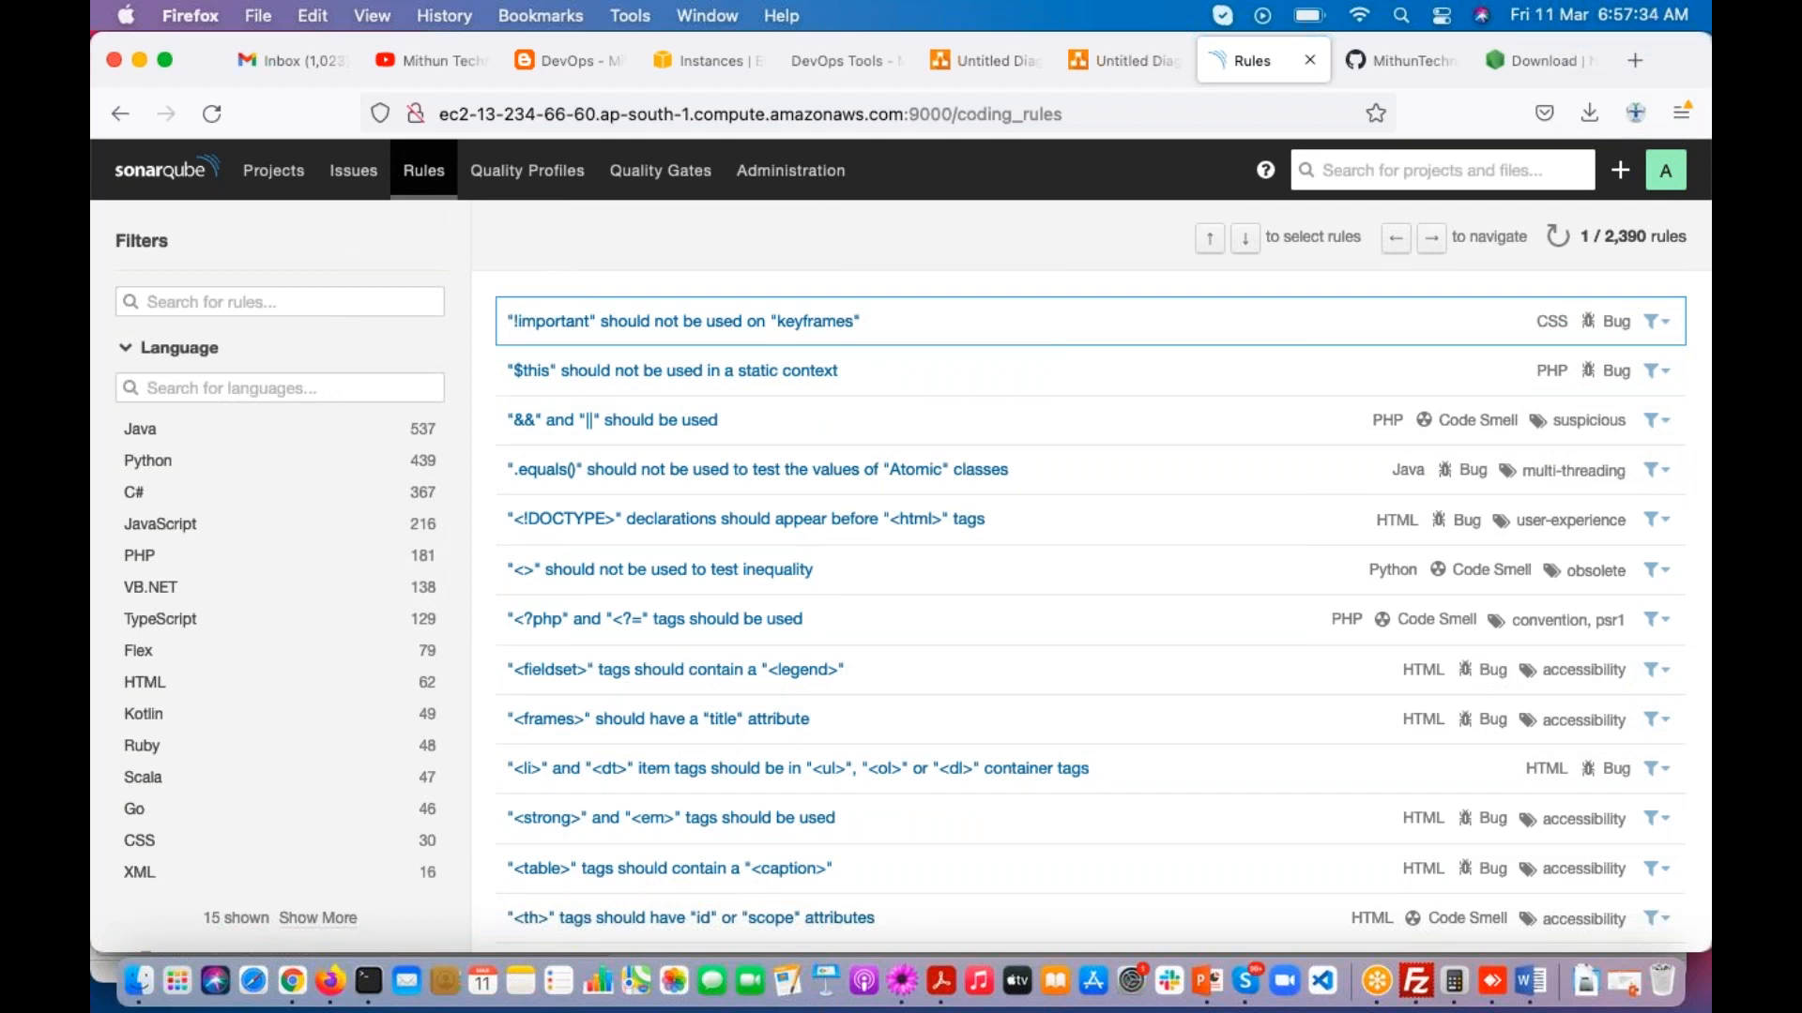
pyautogui.click(290, 176)
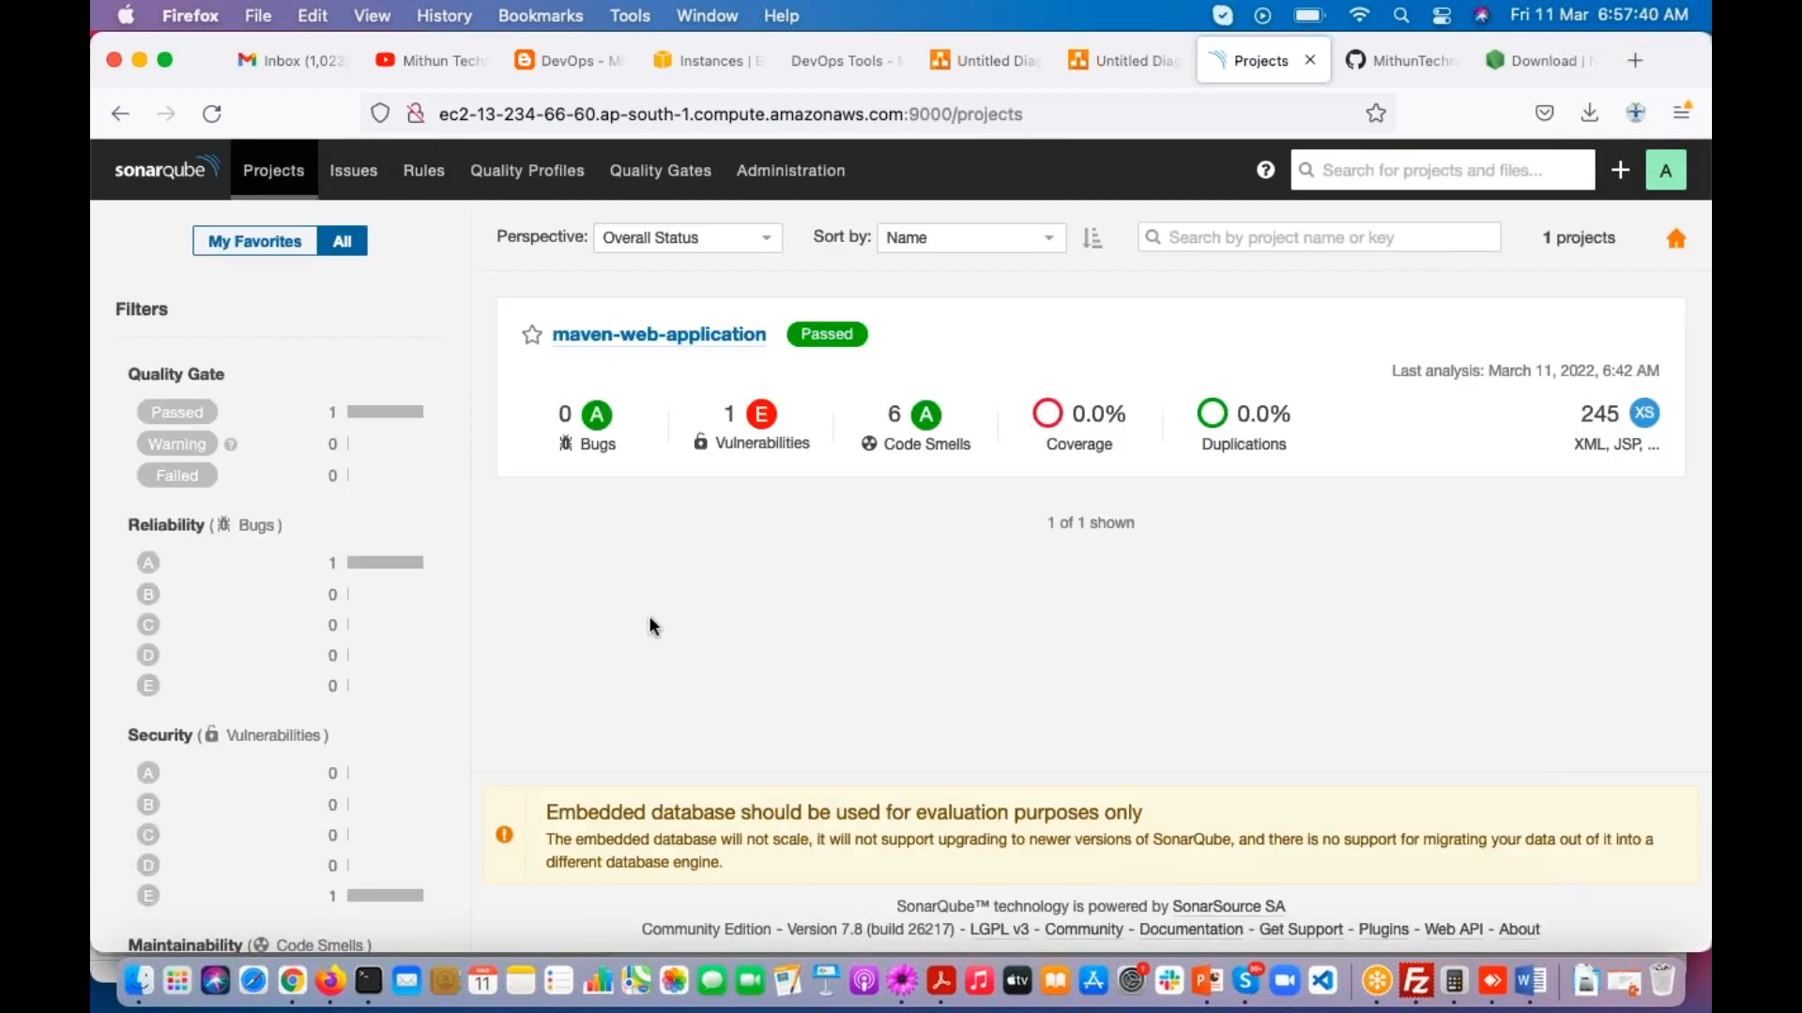
pyautogui.click(353, 180)
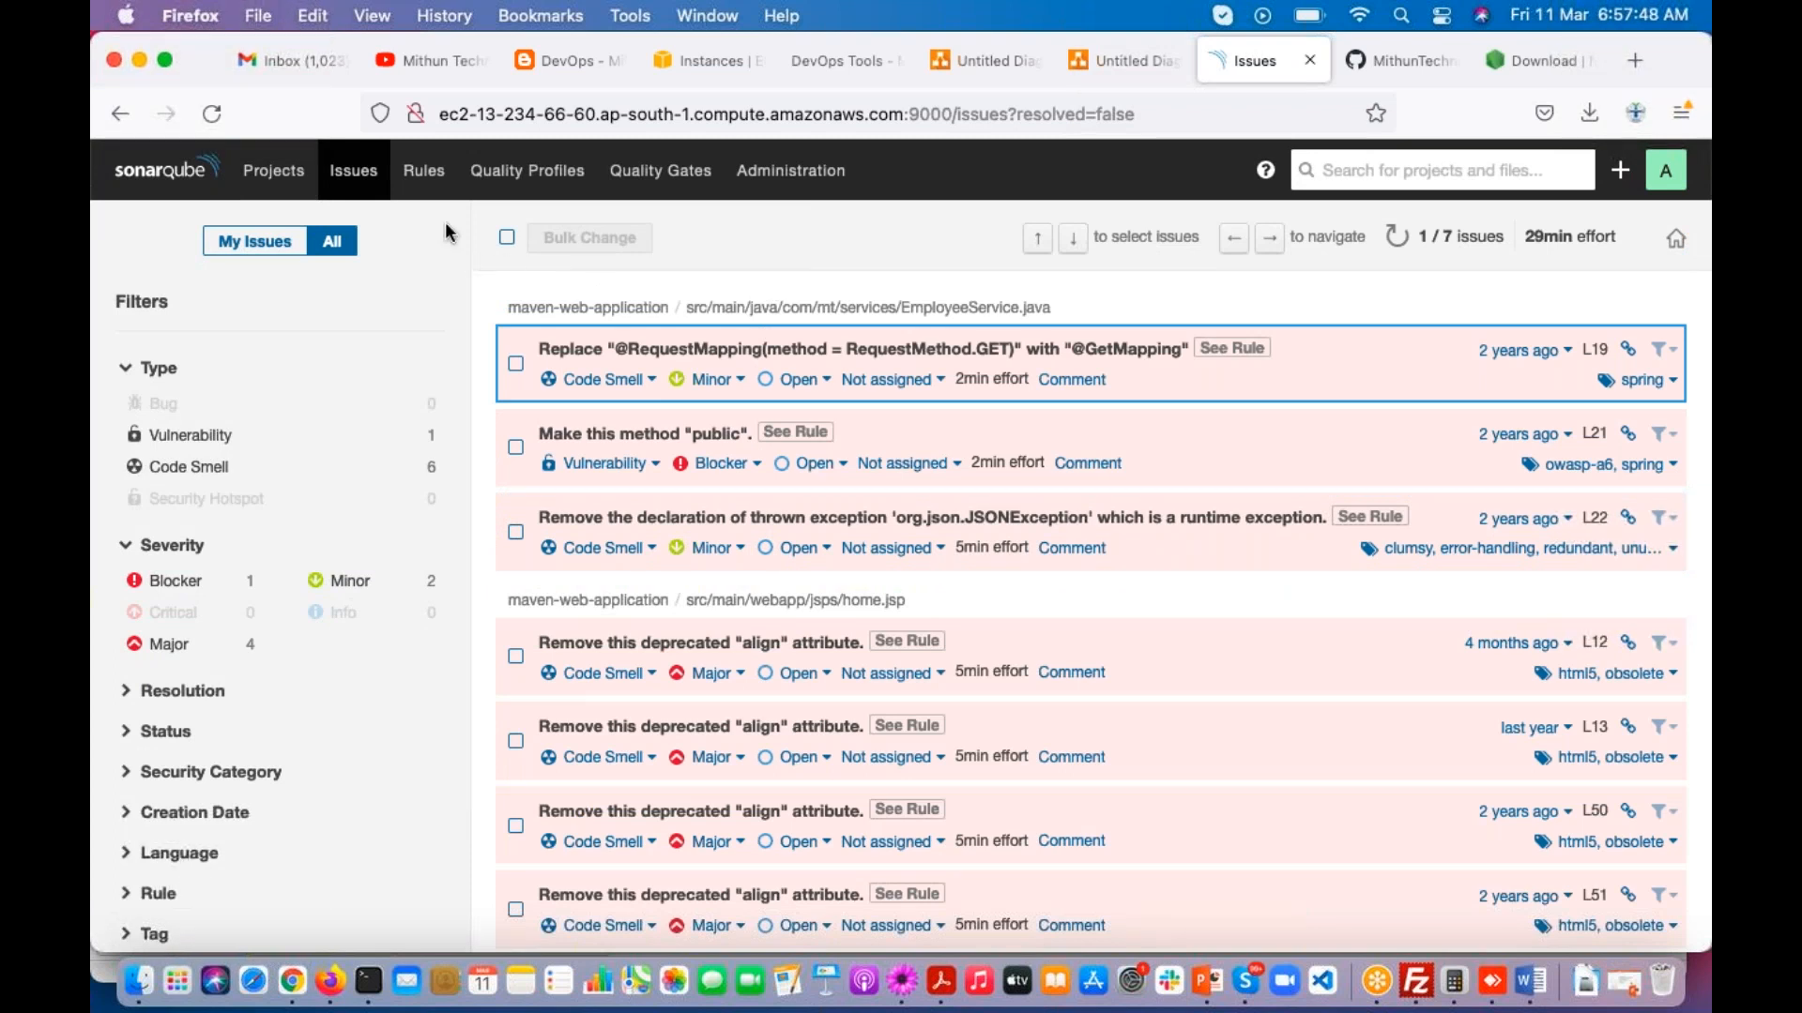
pyautogui.click(424, 178)
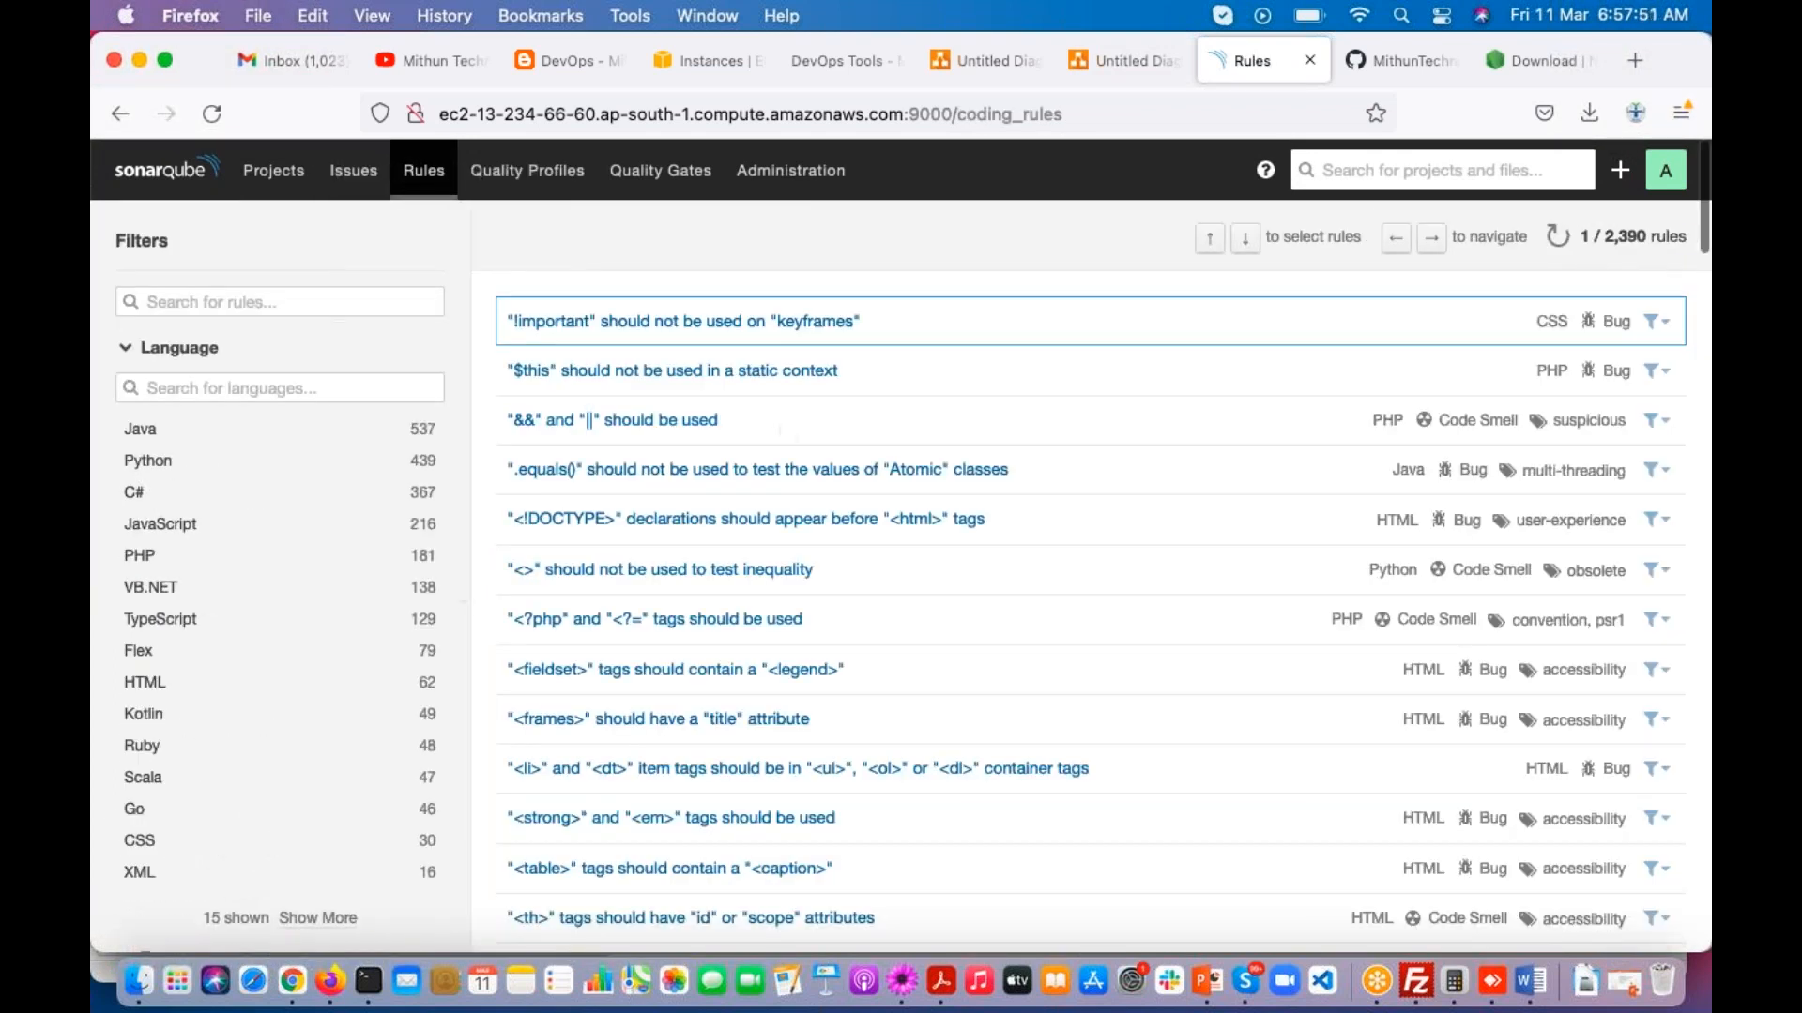
pyautogui.scroll(-1, 811, 516)
pyautogui.scroll(2, 809, 514)
pyautogui.click(530, 177)
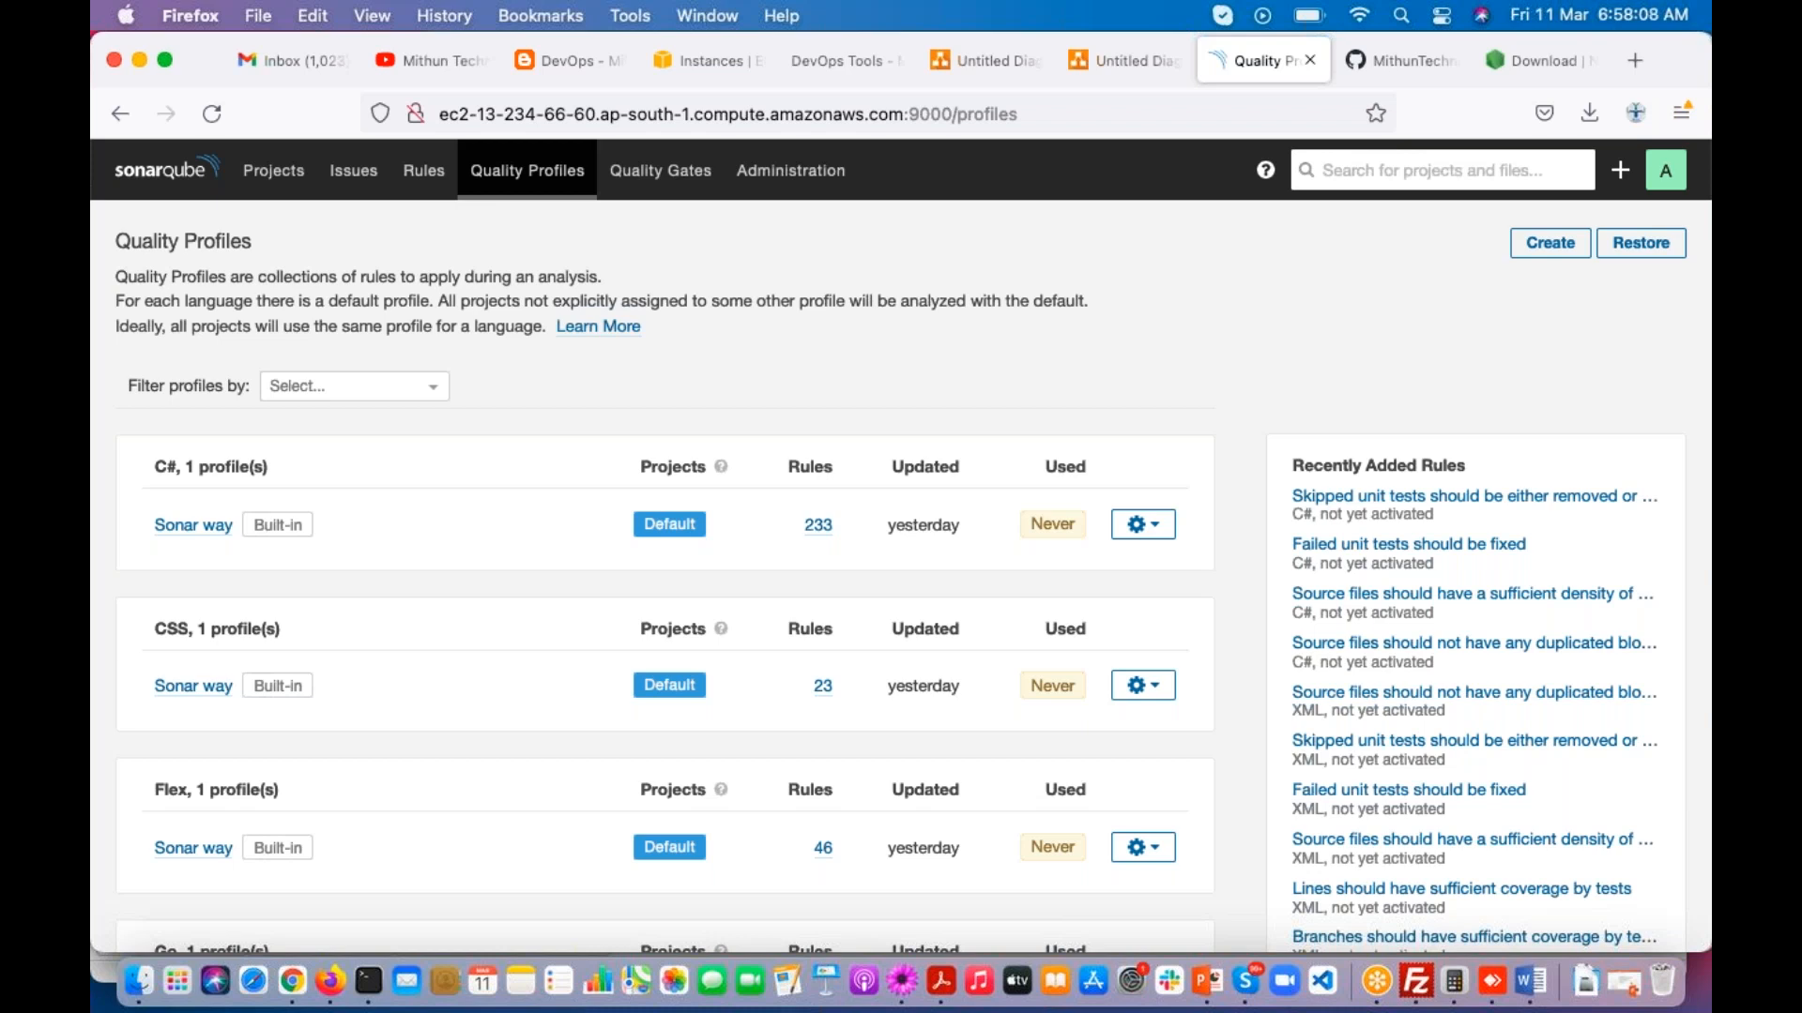
pyautogui.click(423, 170)
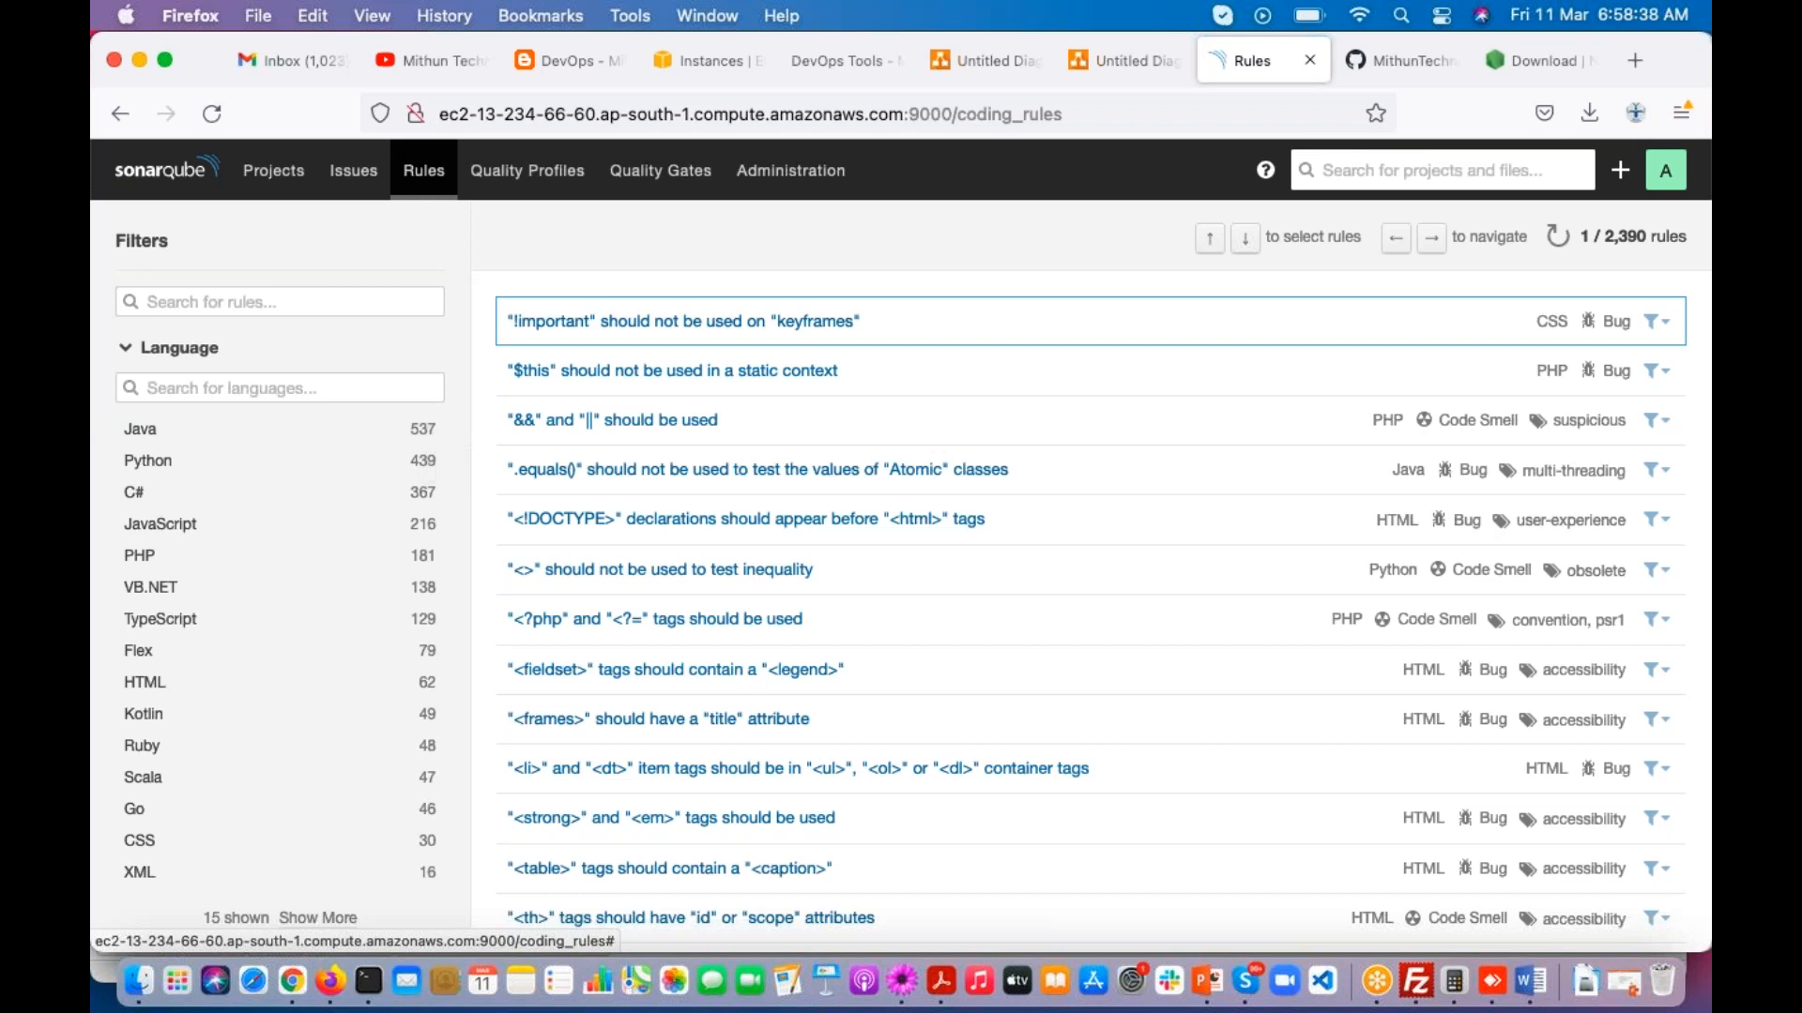
# Step: Switch to the TextMate class notes and add the line "Quality Profile" below the yum install nodejs command
pyautogui.click(901, 985)
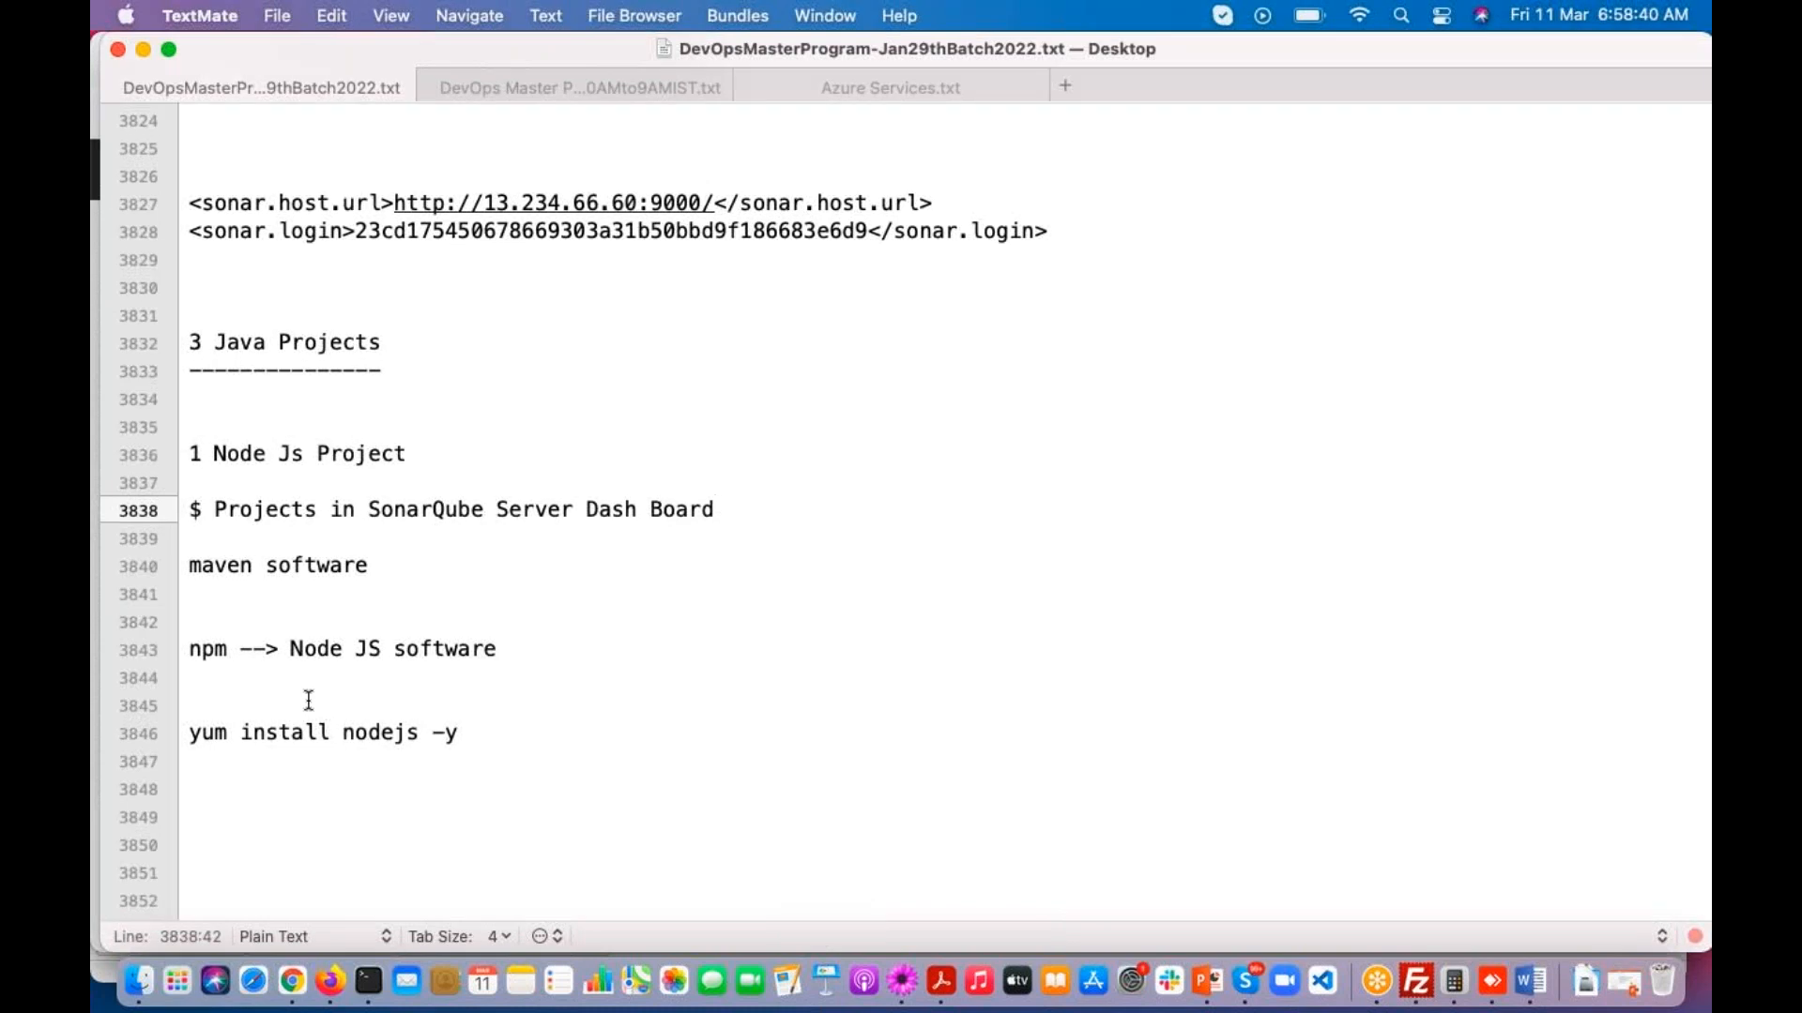
pyautogui.click(248, 741)
pyautogui.press('Return')
pyautogui.write('Quality Profile')
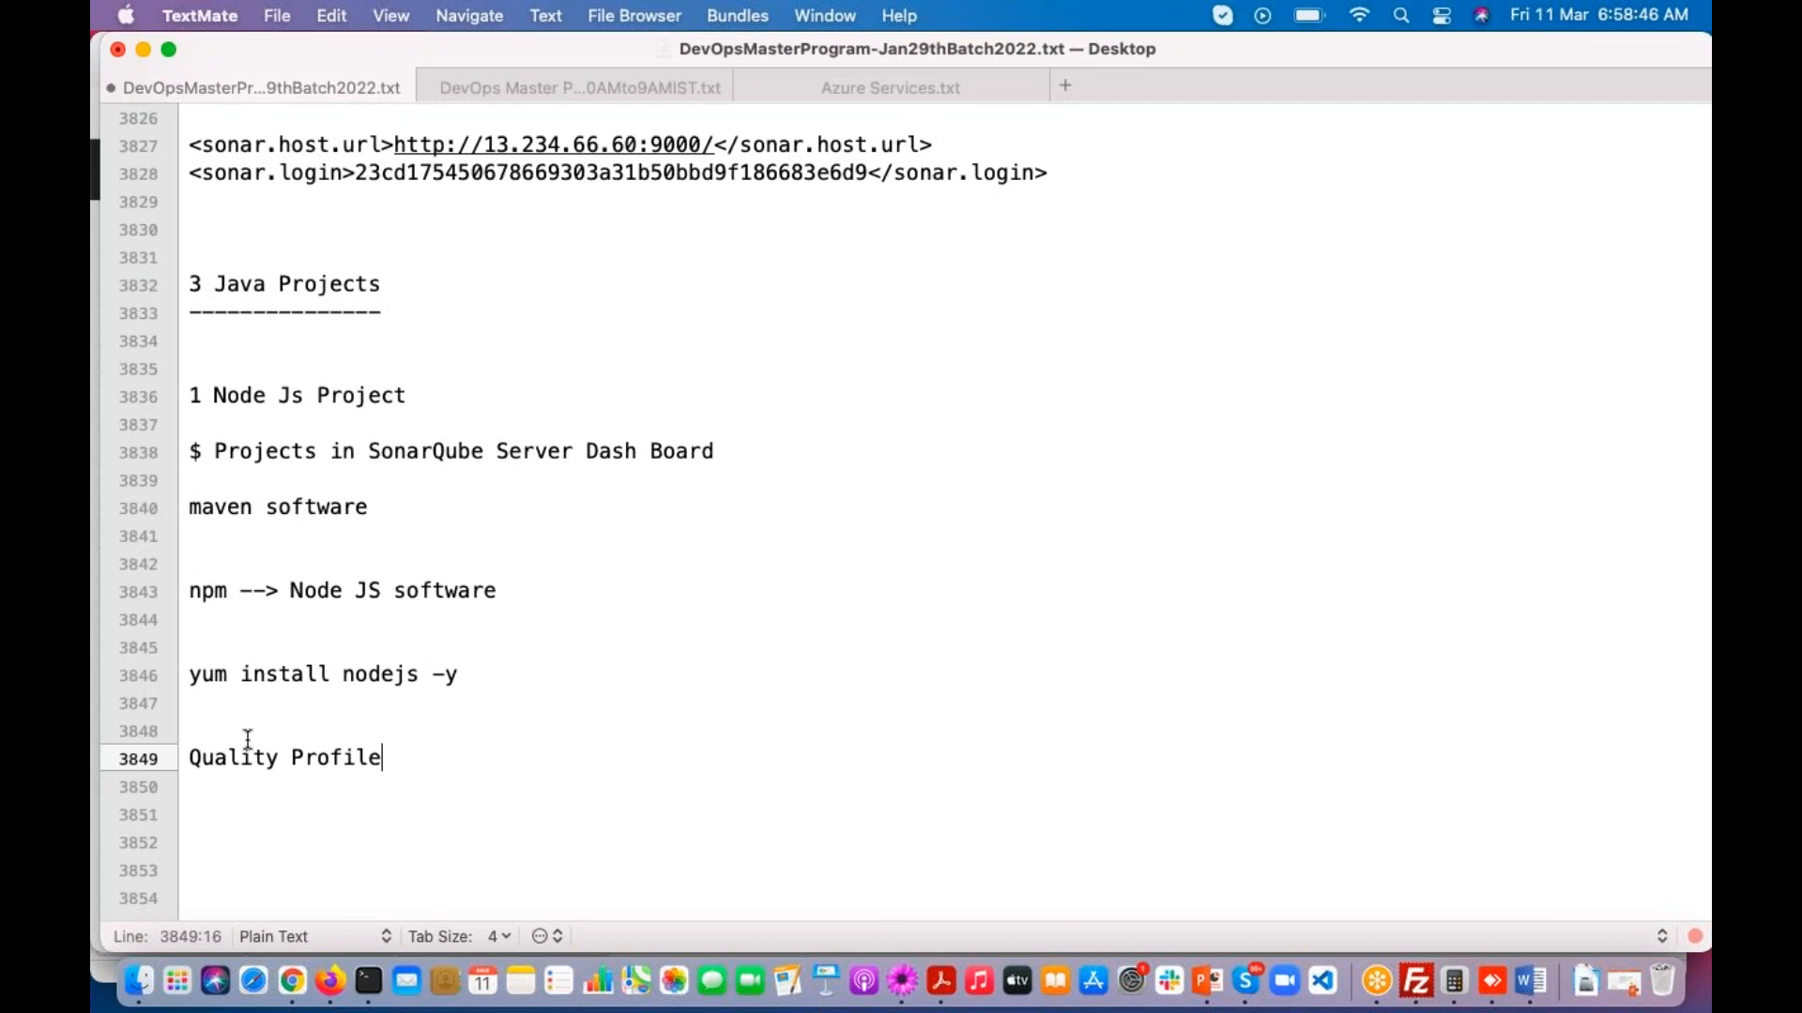
# Step: Add the lines "10 Rules" and "30 Rules" beneath the Quality Profile heading, and highlight that heading
pyautogui.press('Return')
pyautogui.press('Return')
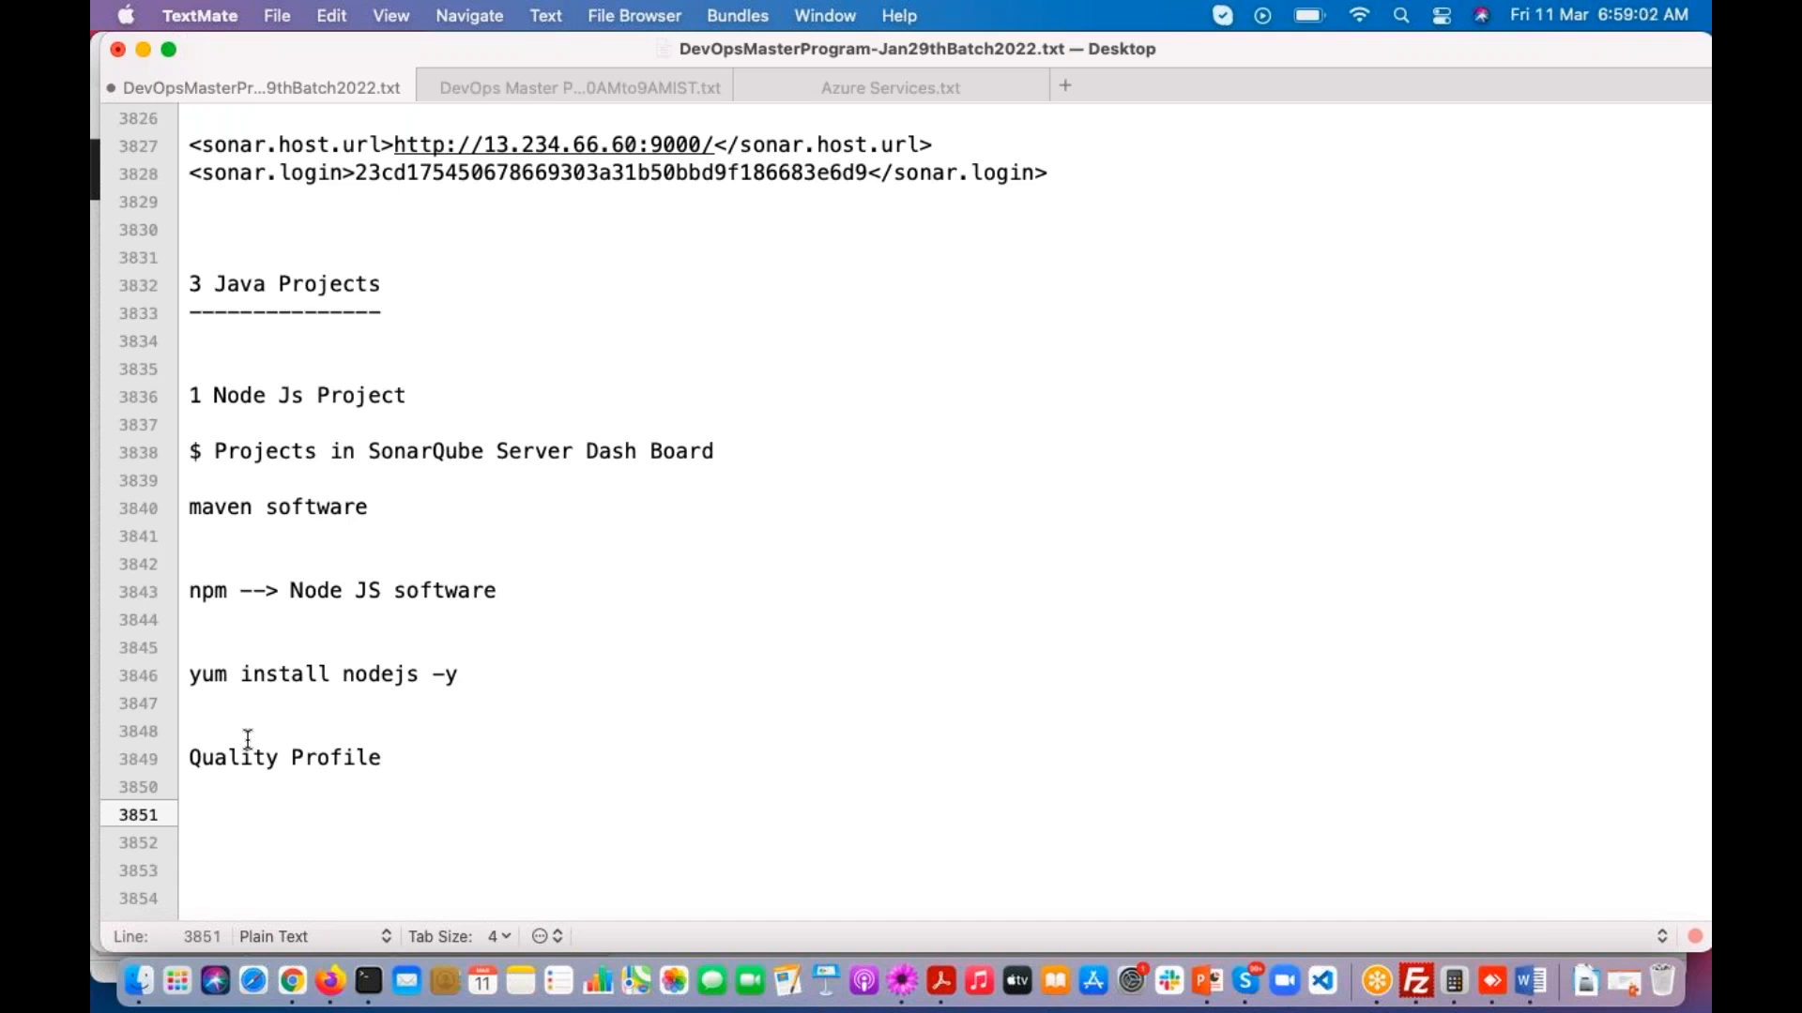
pyautogui.press('Return')
pyautogui.write('1')
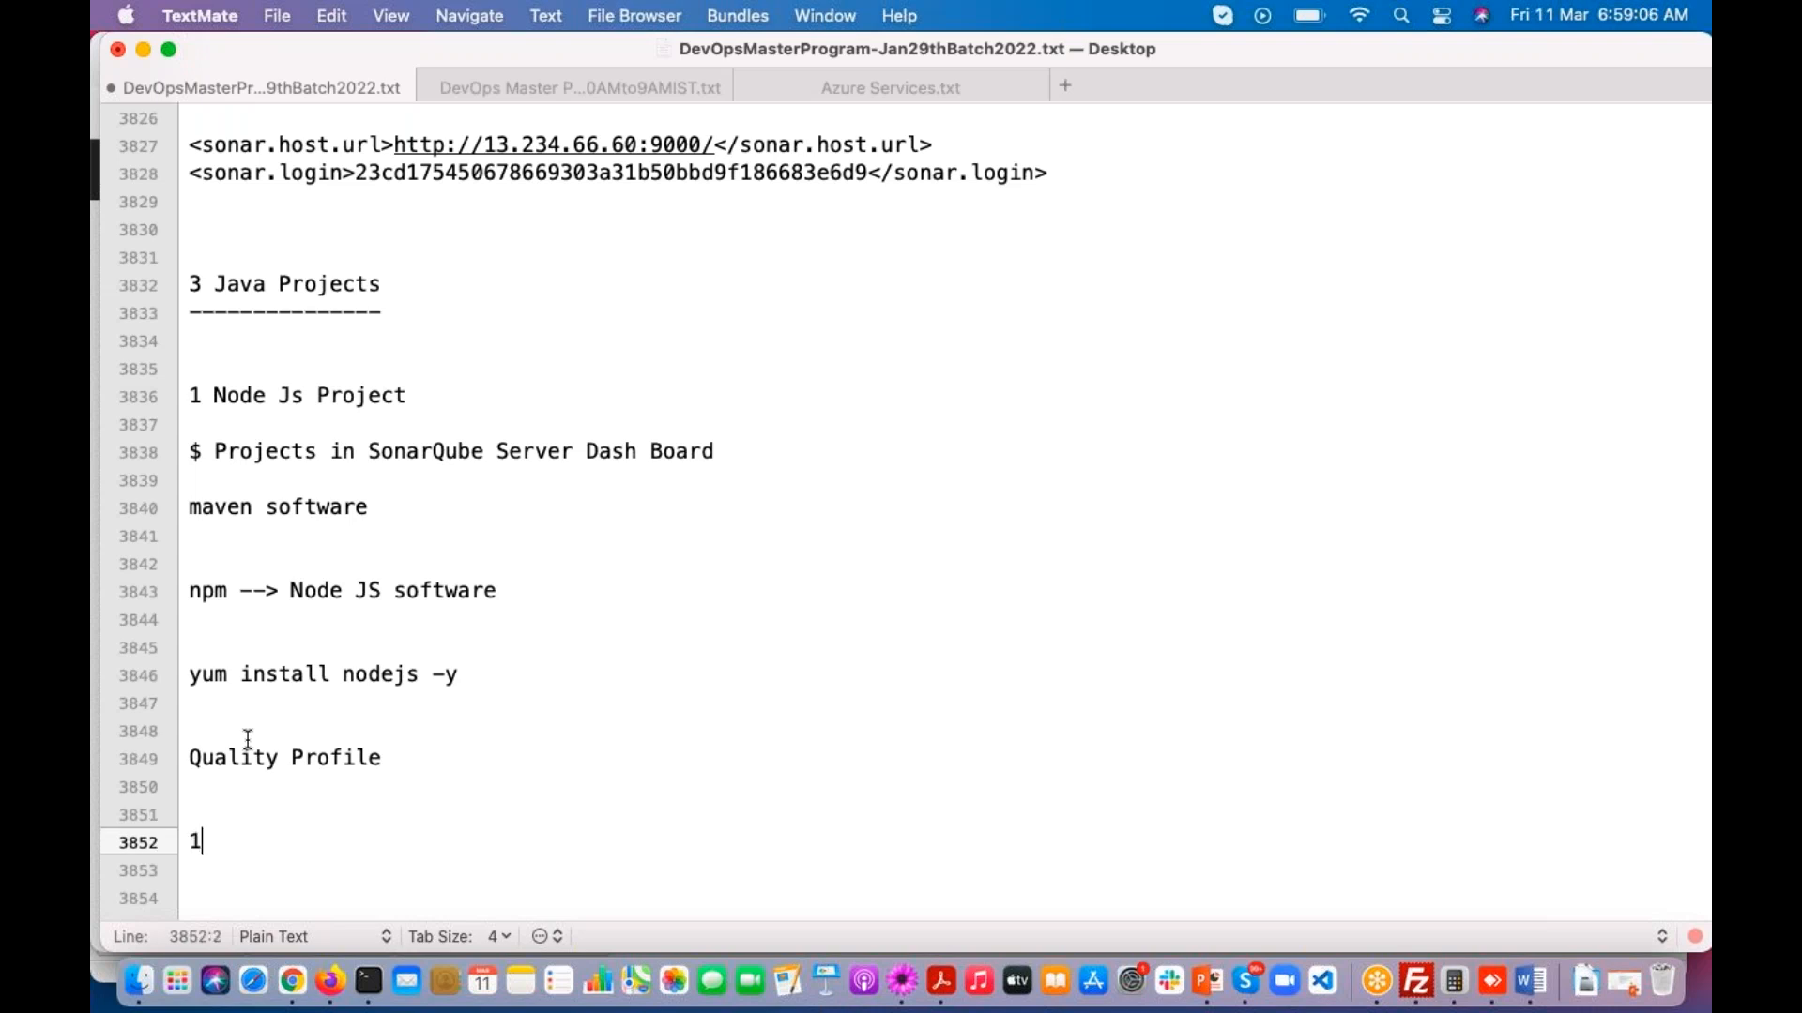
pyautogui.write('0 Rules')
pyautogui.press('Return')
pyautogui.press('Return')
pyautogui.write('30 Rules')
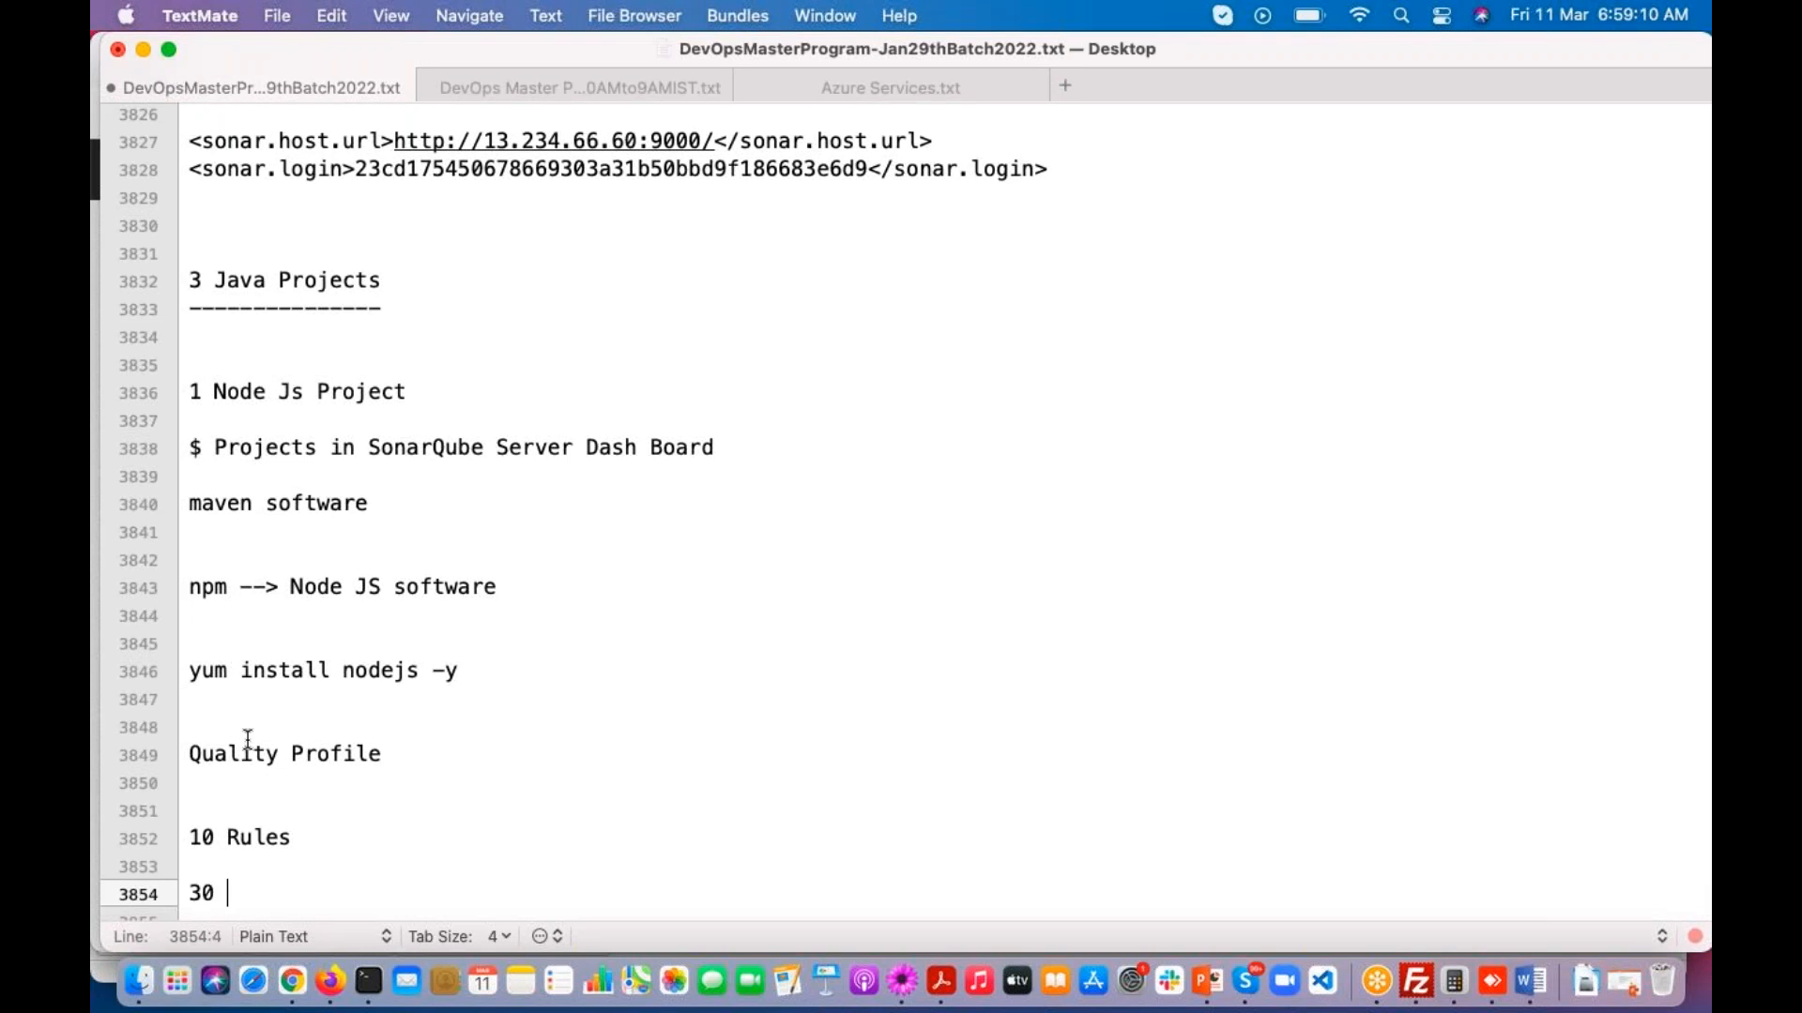
pyautogui.press('Return')
pyautogui.press('Return')
pyautogui.press('Return')
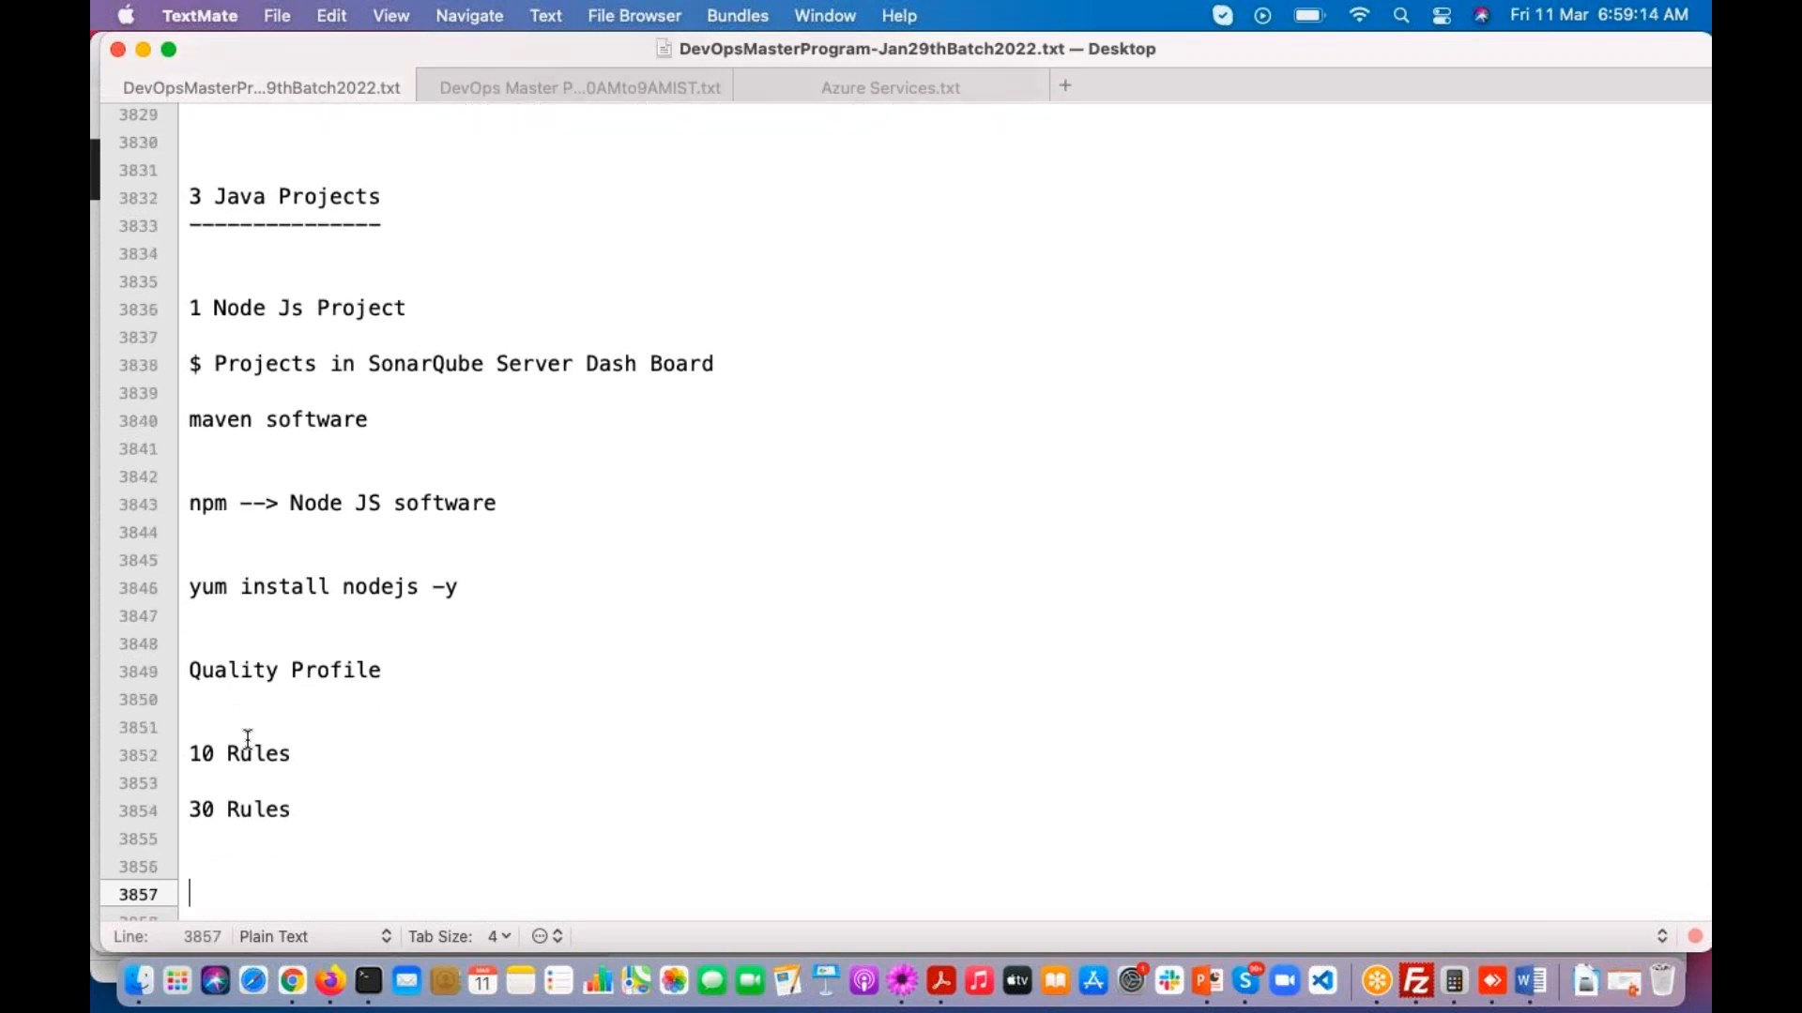
pyautogui.moveTo(189, 669); pyautogui.dragTo(395, 667)
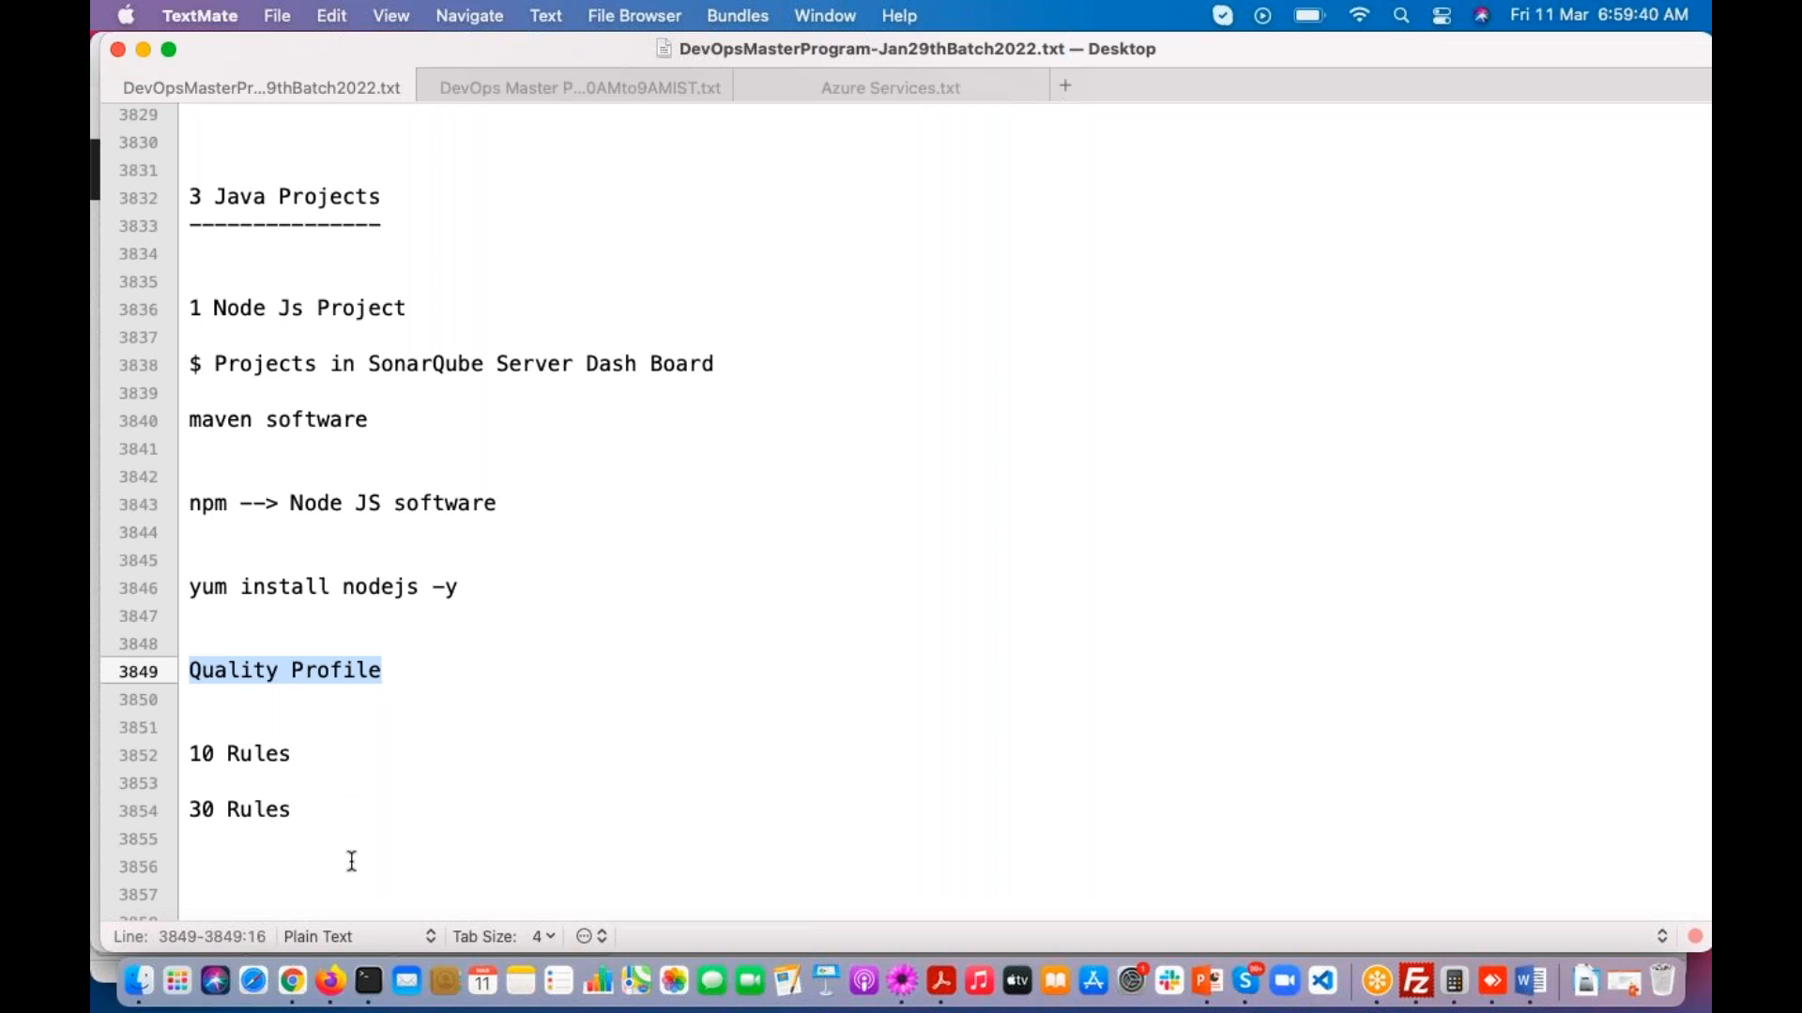
# Step: Switch back to Firefox, open SonarQube's quality profiles, and examine the default profiles for each language from C# to JSP
pyautogui.click(329, 982)
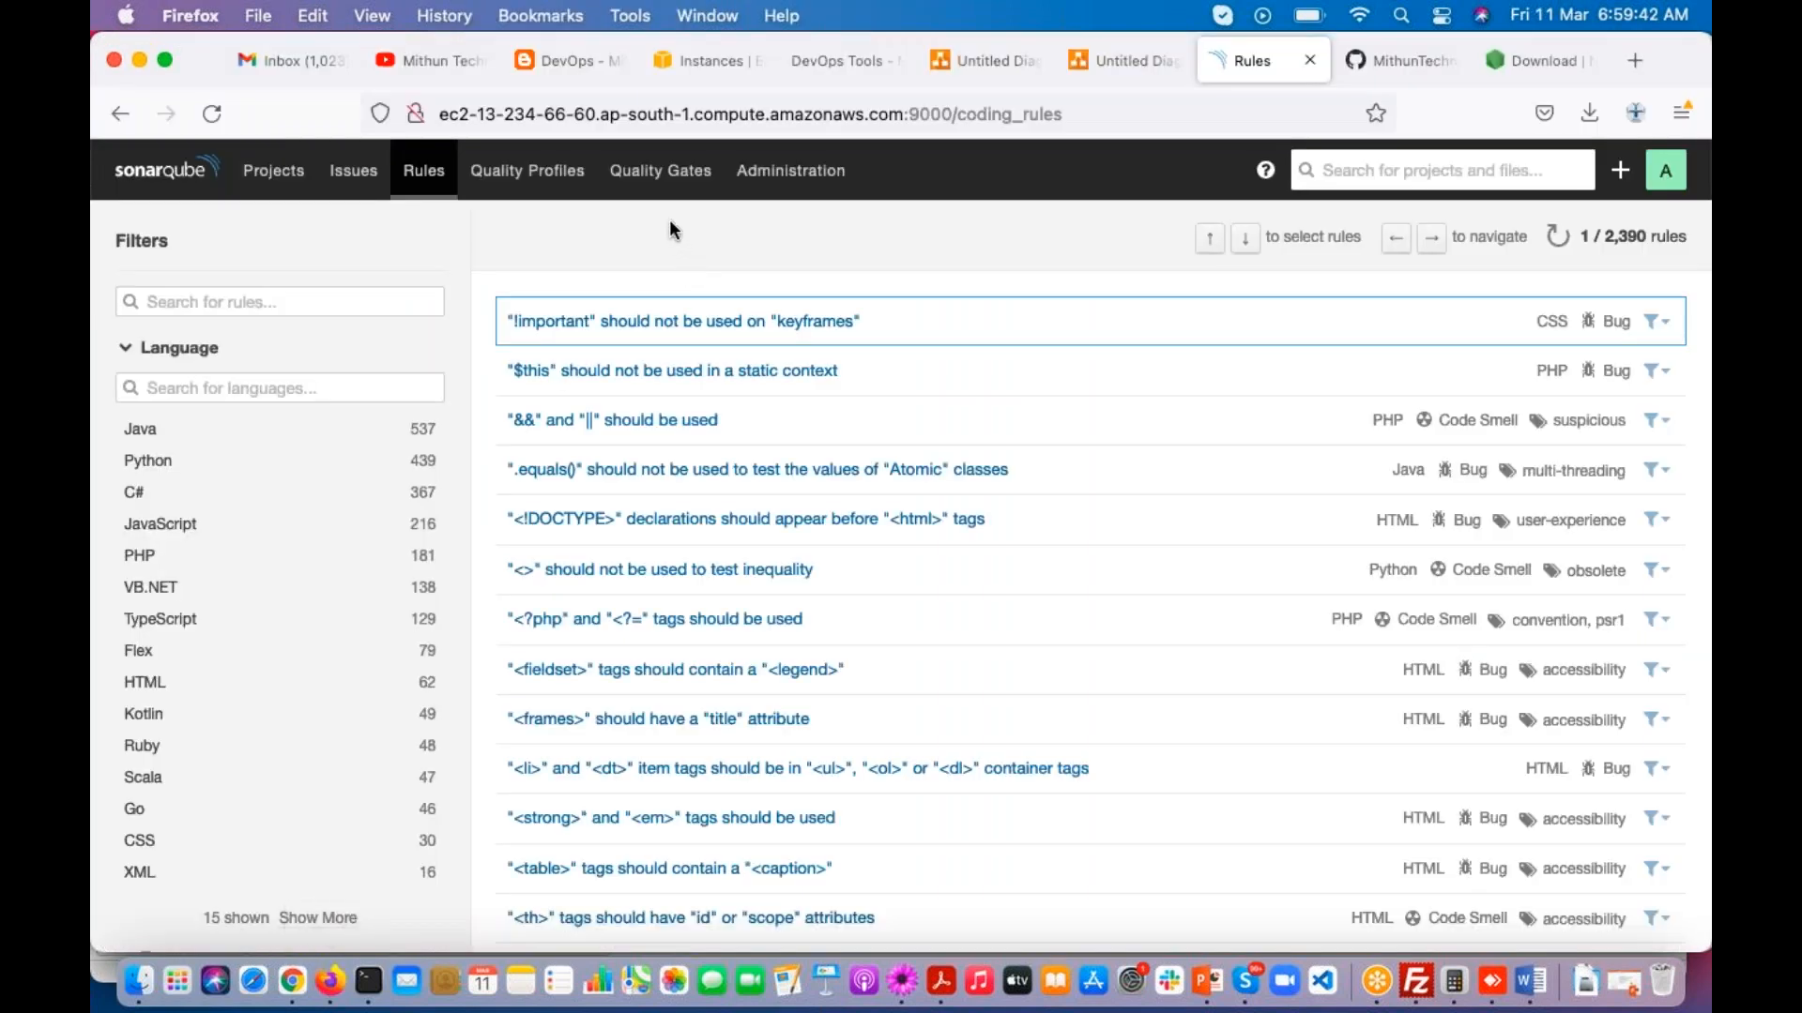
pyautogui.click(528, 173)
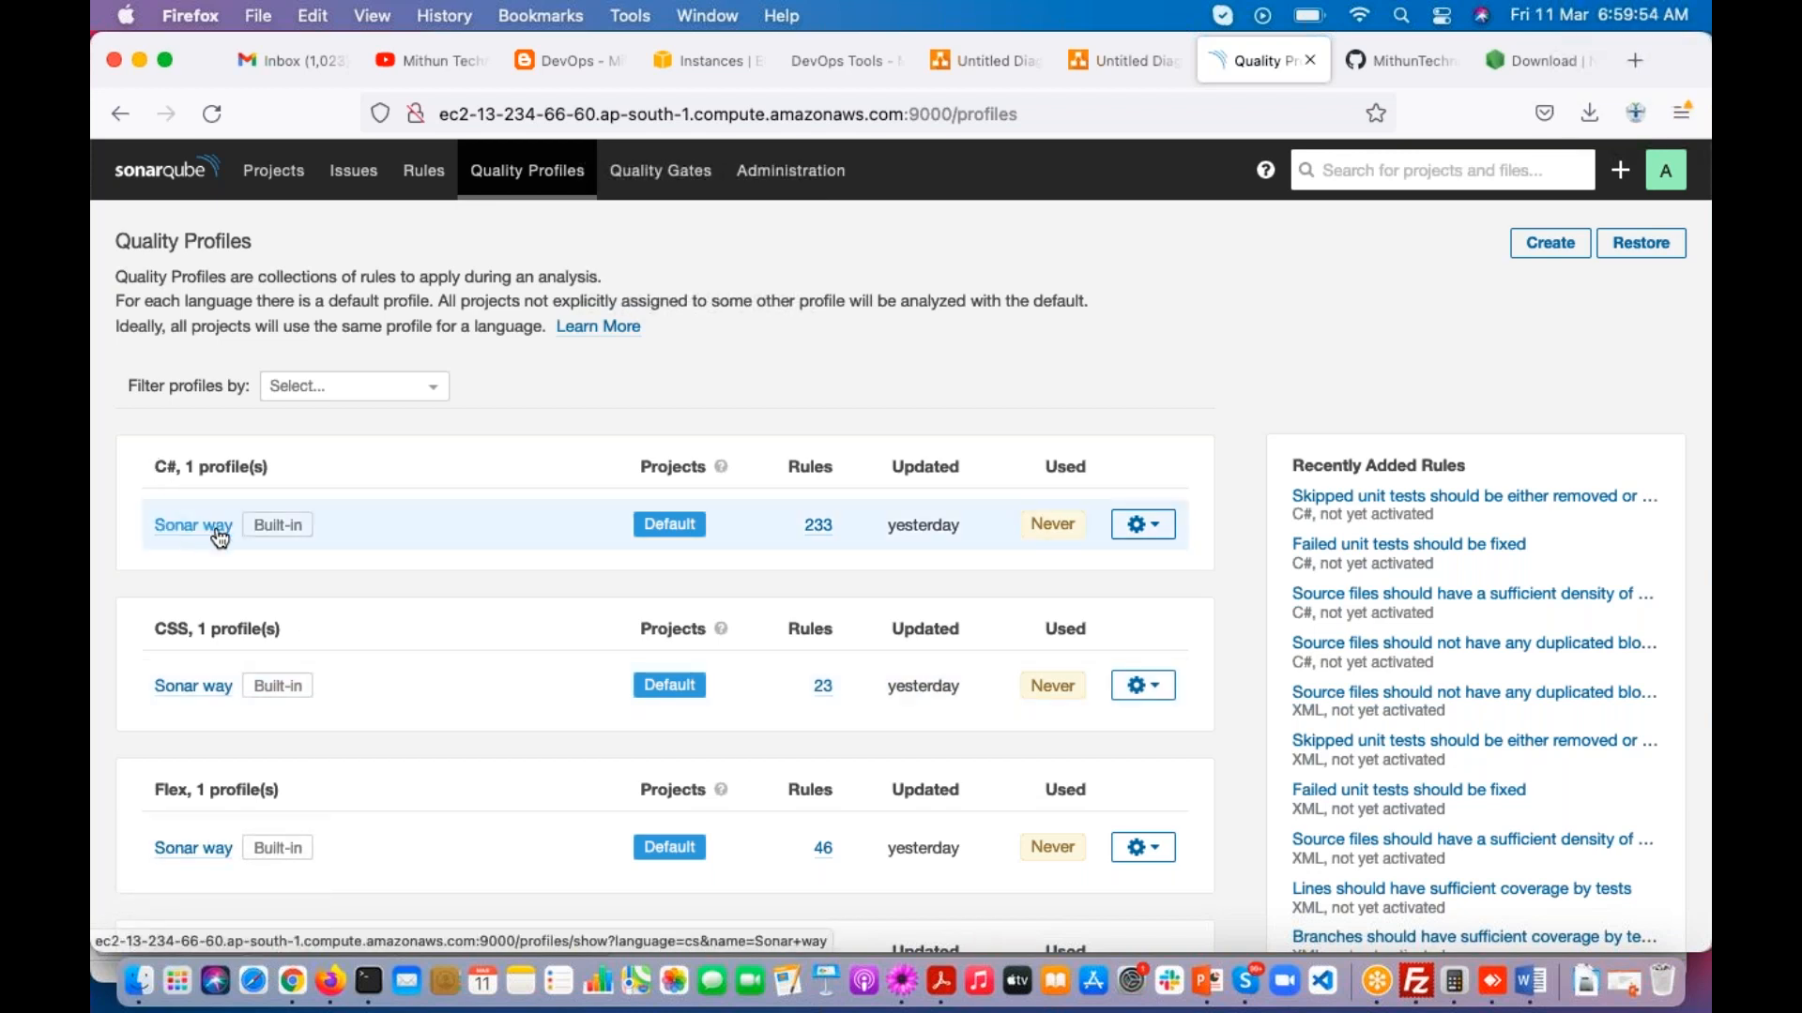
pyautogui.scroll(-3, 219, 536)
pyautogui.moveTo(155, 499); pyautogui.dragTo(197, 501)
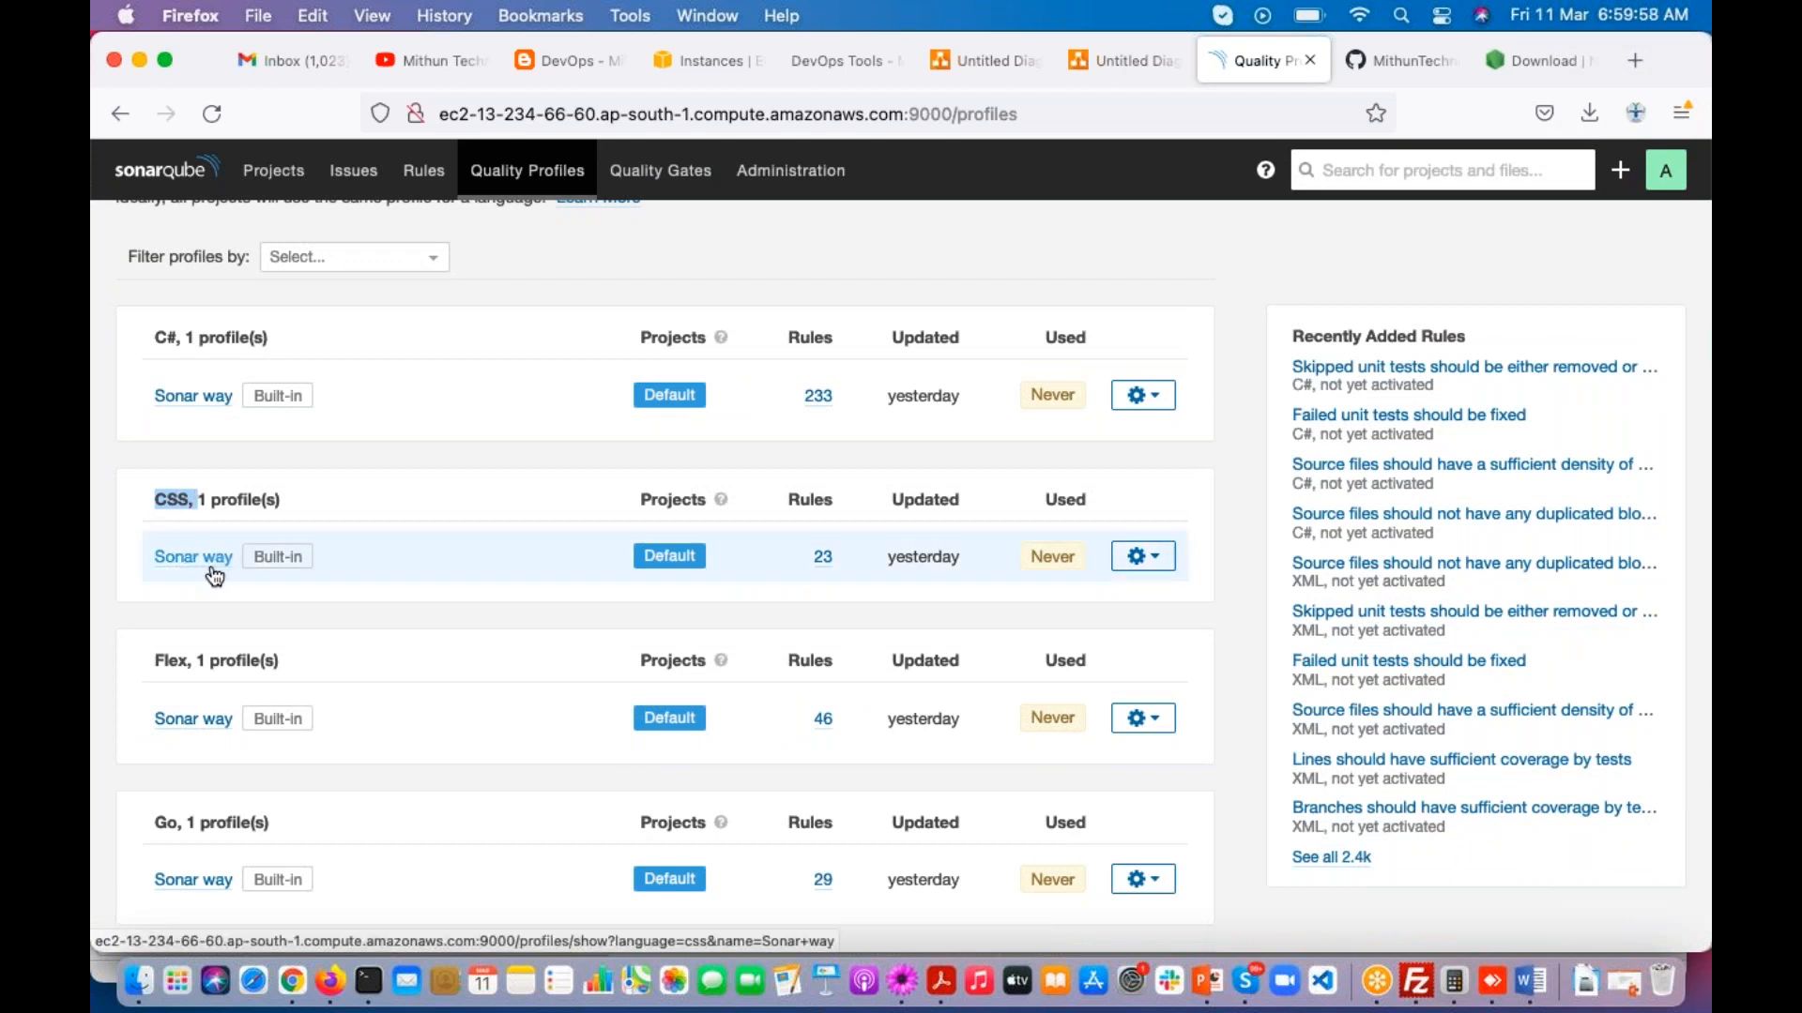
pyautogui.scroll(-2, 209, 575)
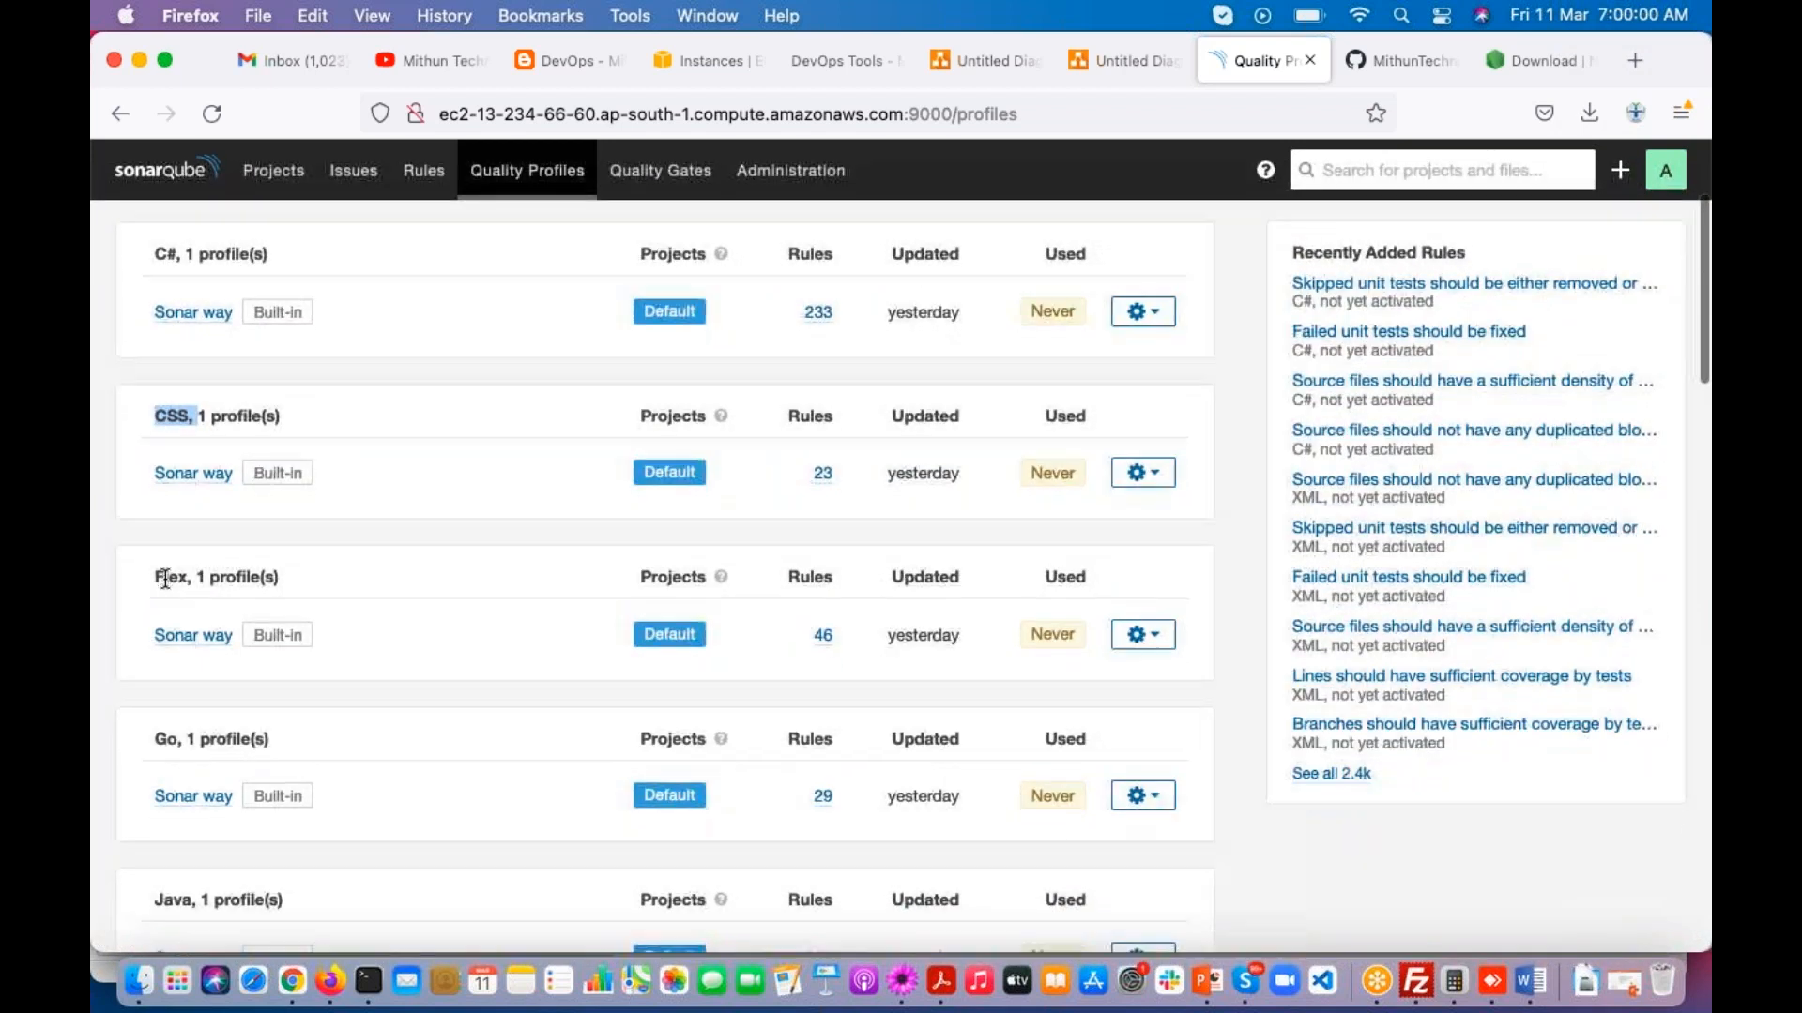
pyautogui.scroll(-1, 161, 575)
pyautogui.scroll(-2, 169, 595)
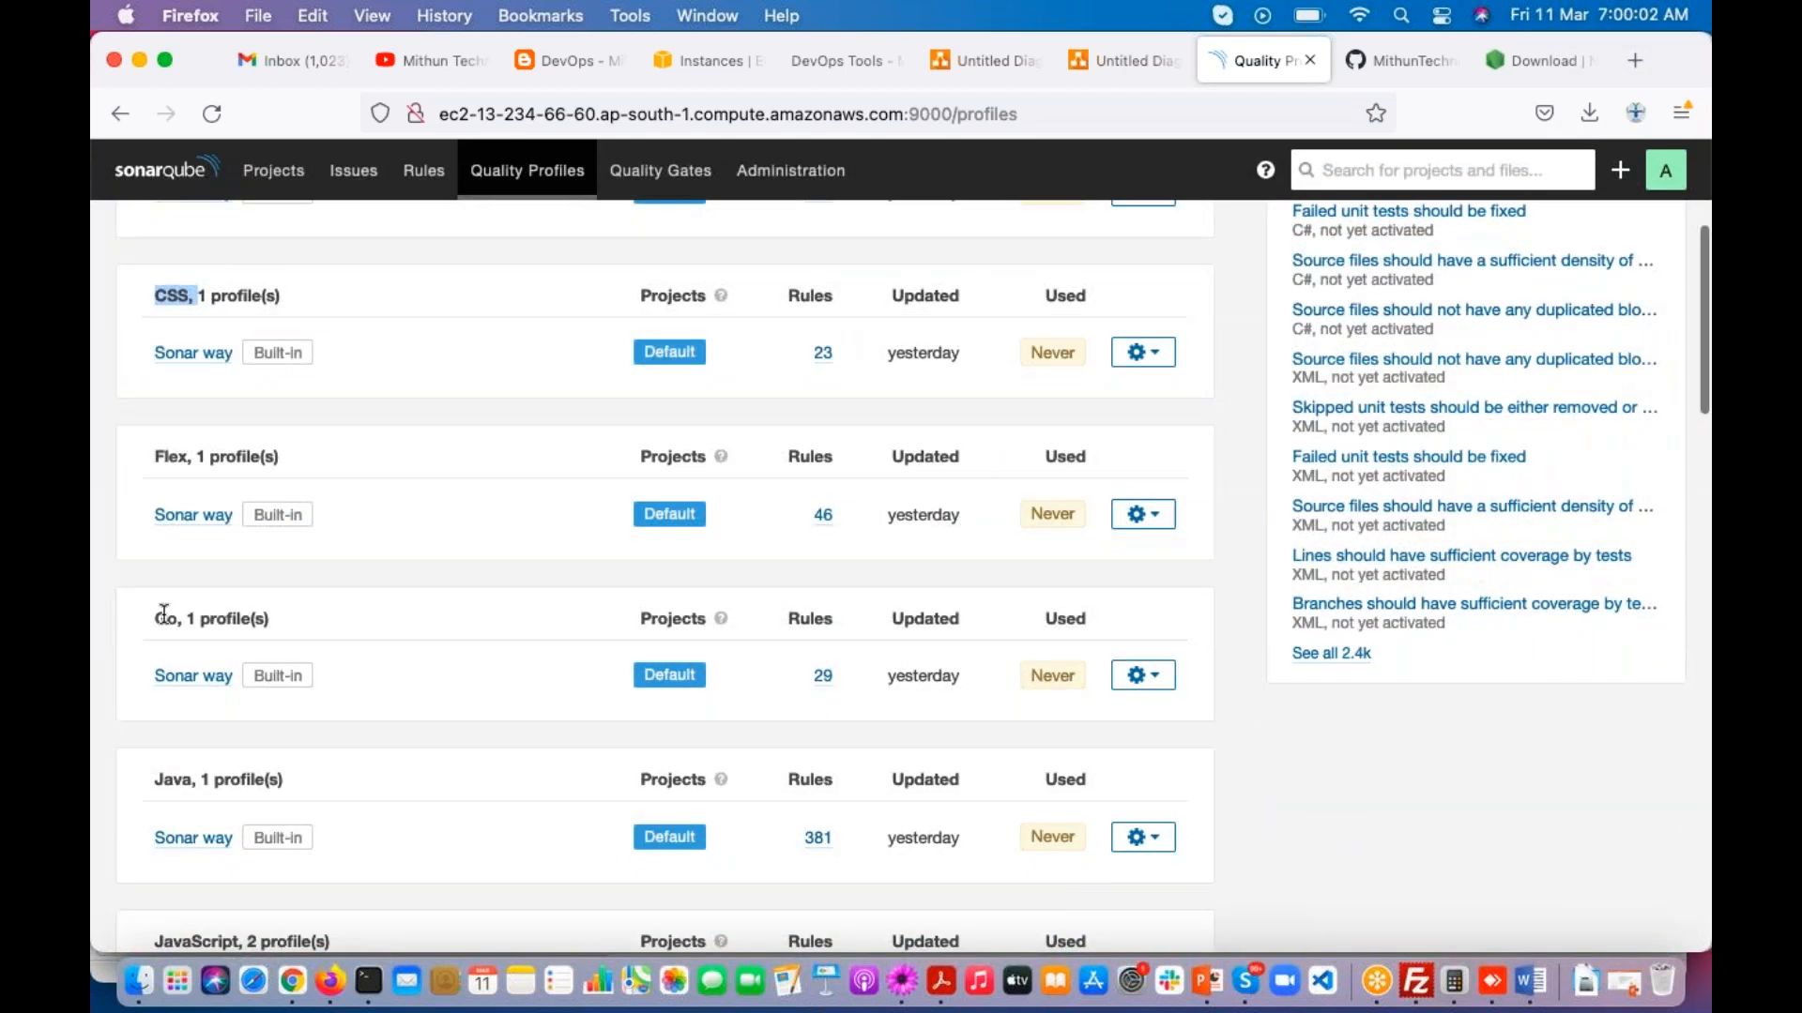
pyautogui.scroll(-2, 167, 599)
pyautogui.scroll(-2, 164, 610)
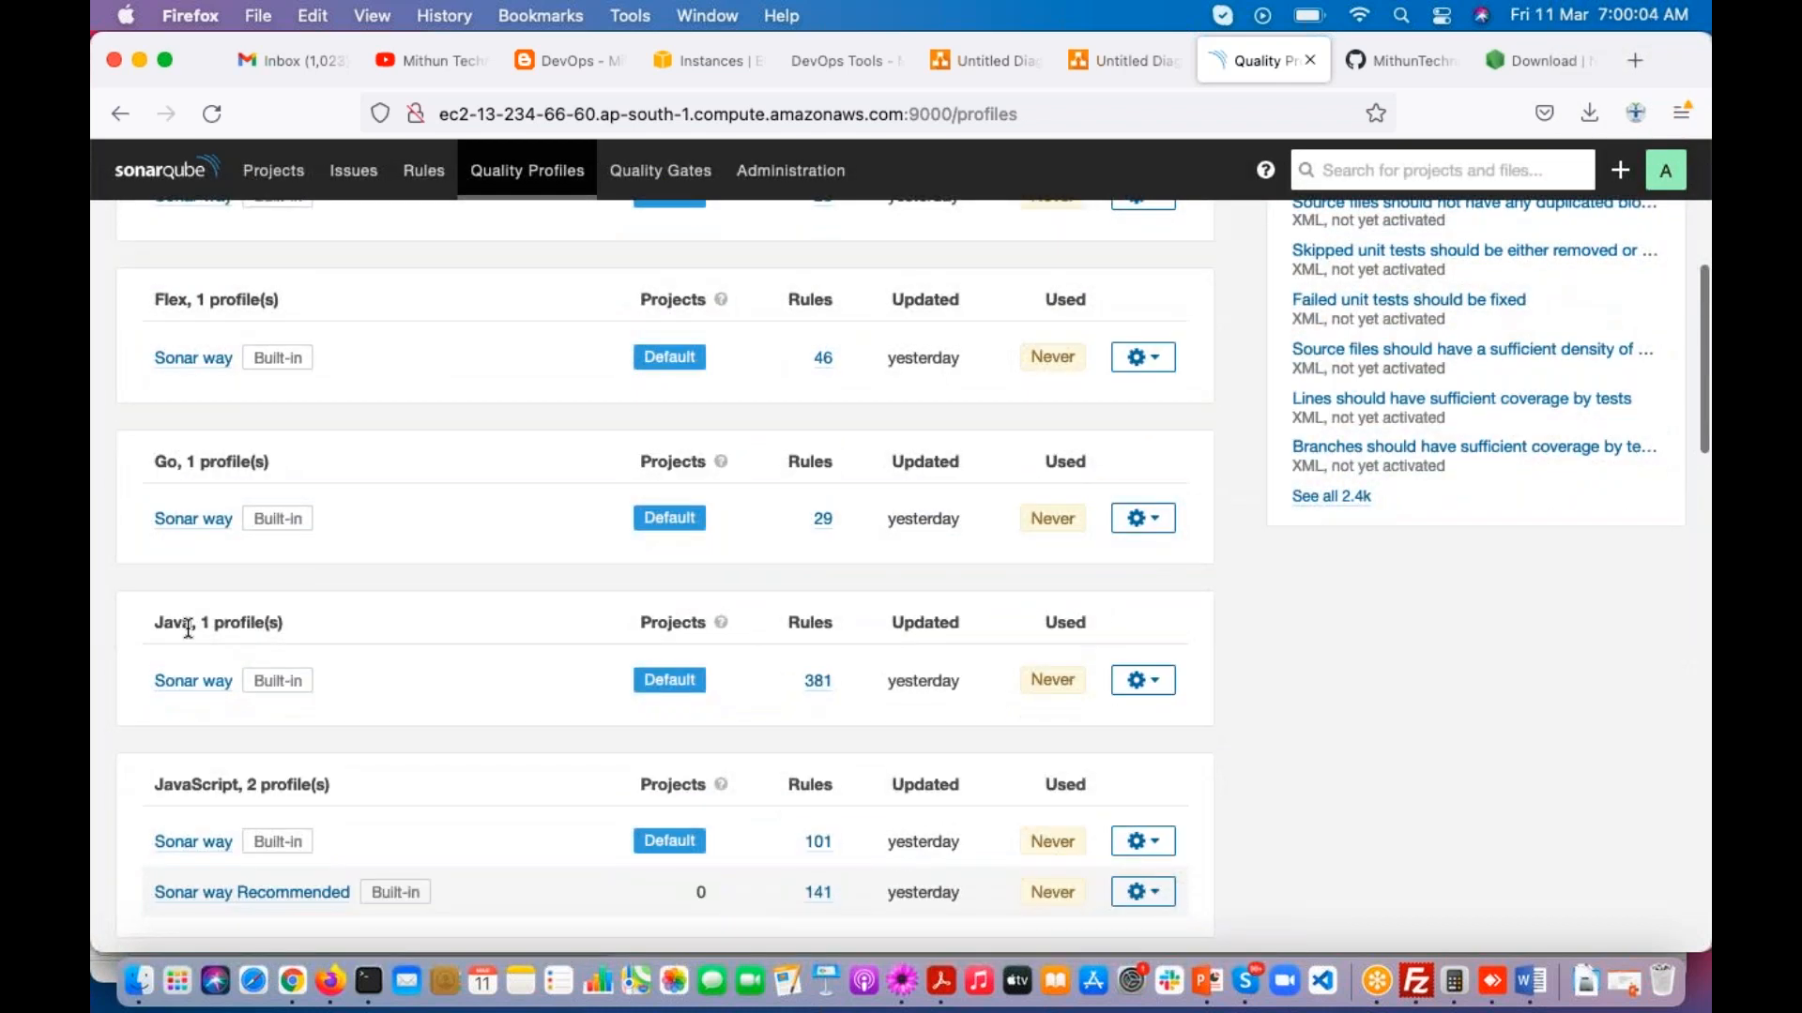
pyautogui.scroll(-1, 189, 627)
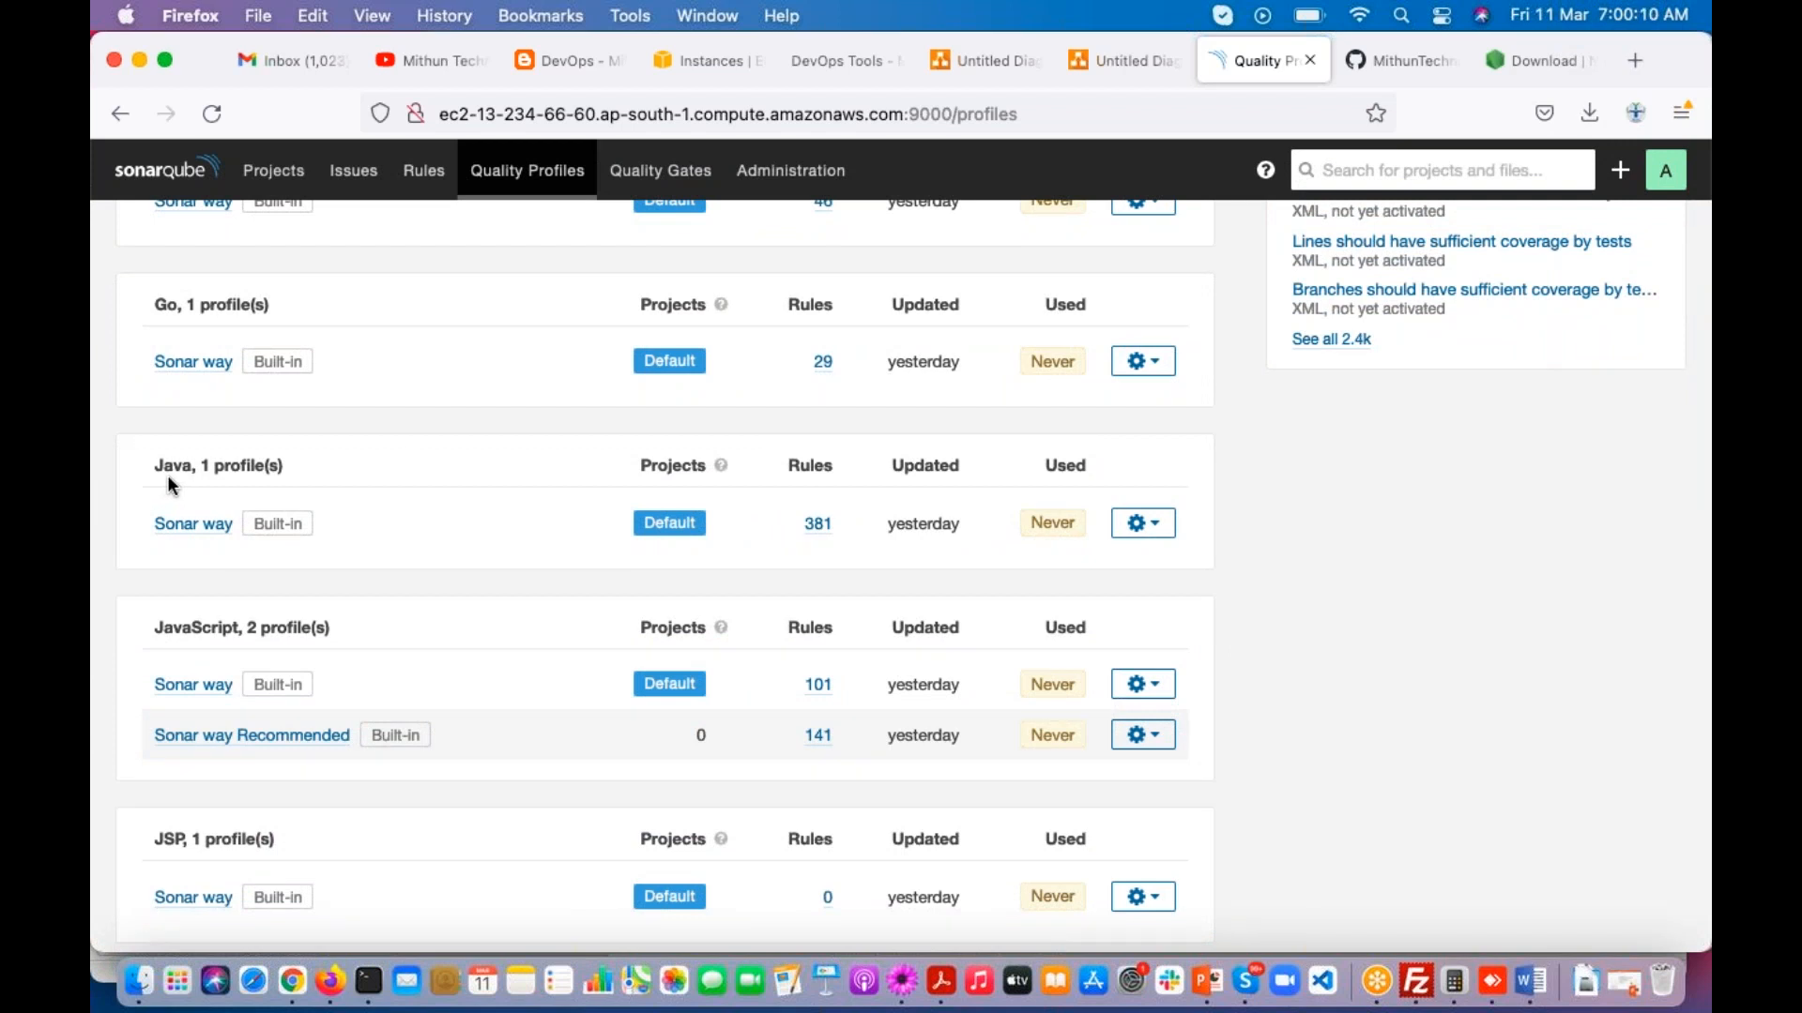
# Step: Examine the Java quality profile, check the per-language rules list, and return to the quality profiles to review the Java entry
pyautogui.moveTo(139, 459); pyautogui.dragTo(230, 462)
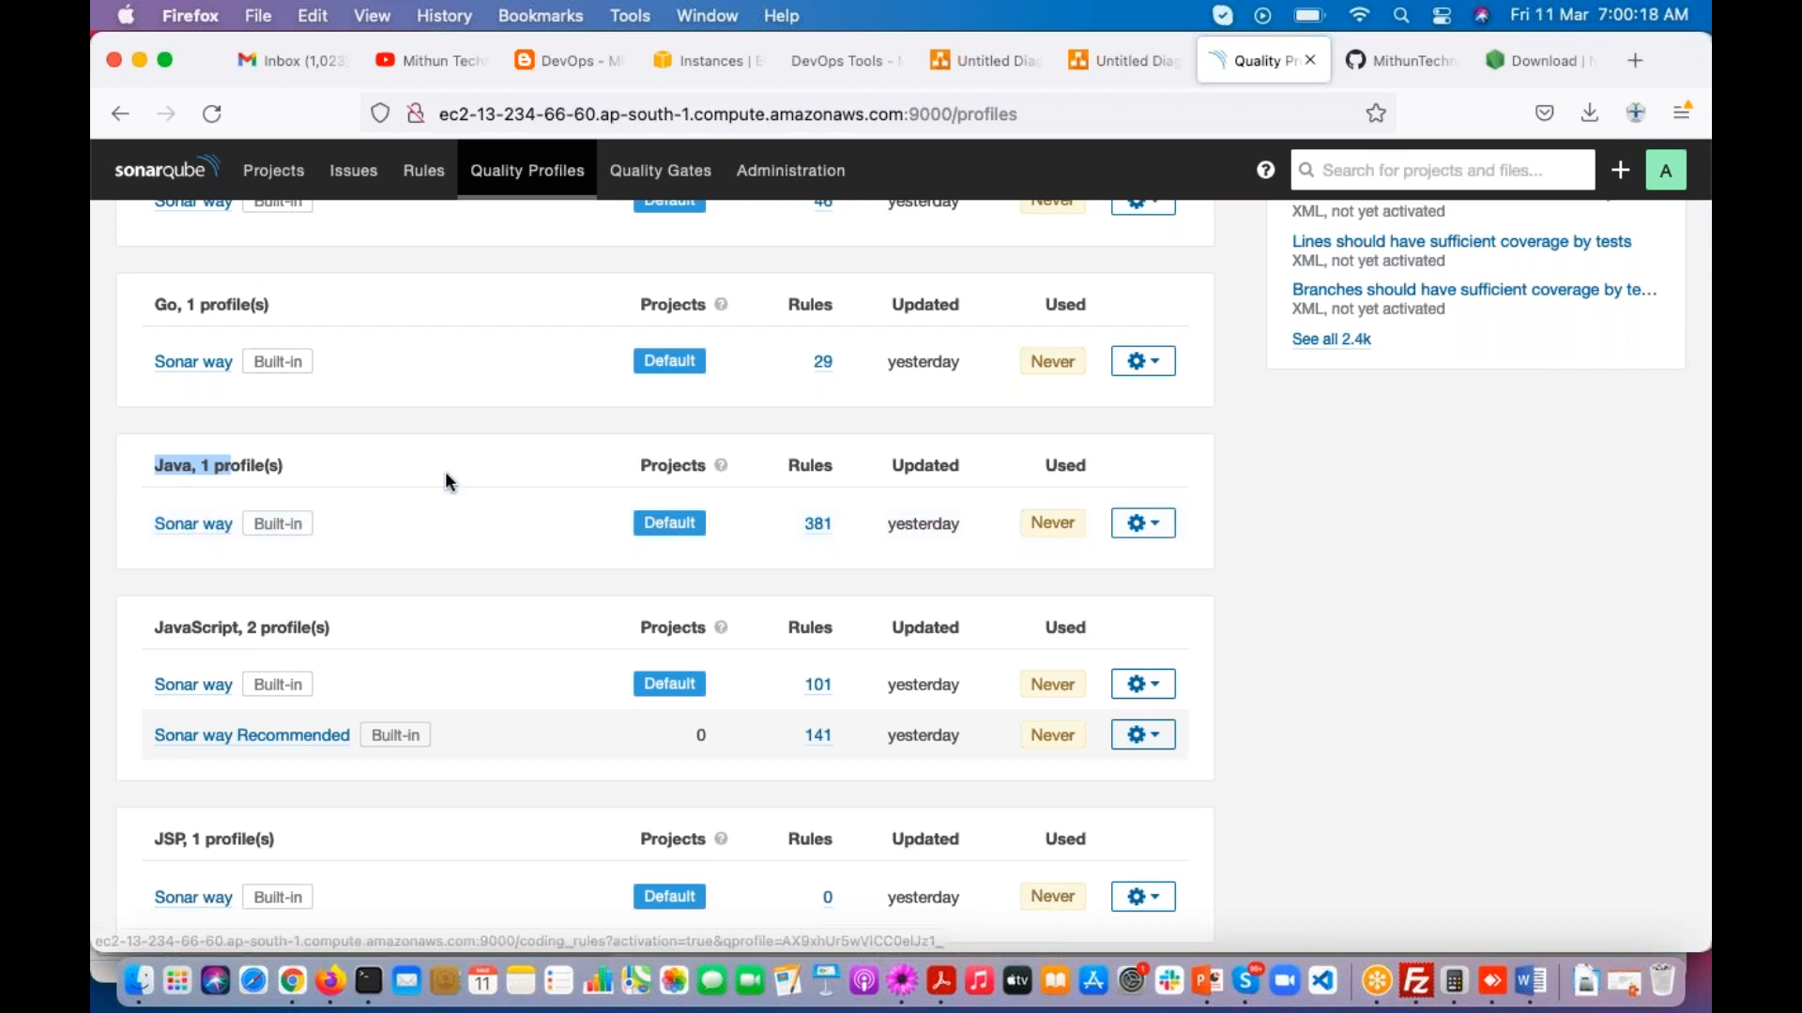
pyautogui.scroll(10, 447, 478)
pyautogui.click(413, 188)
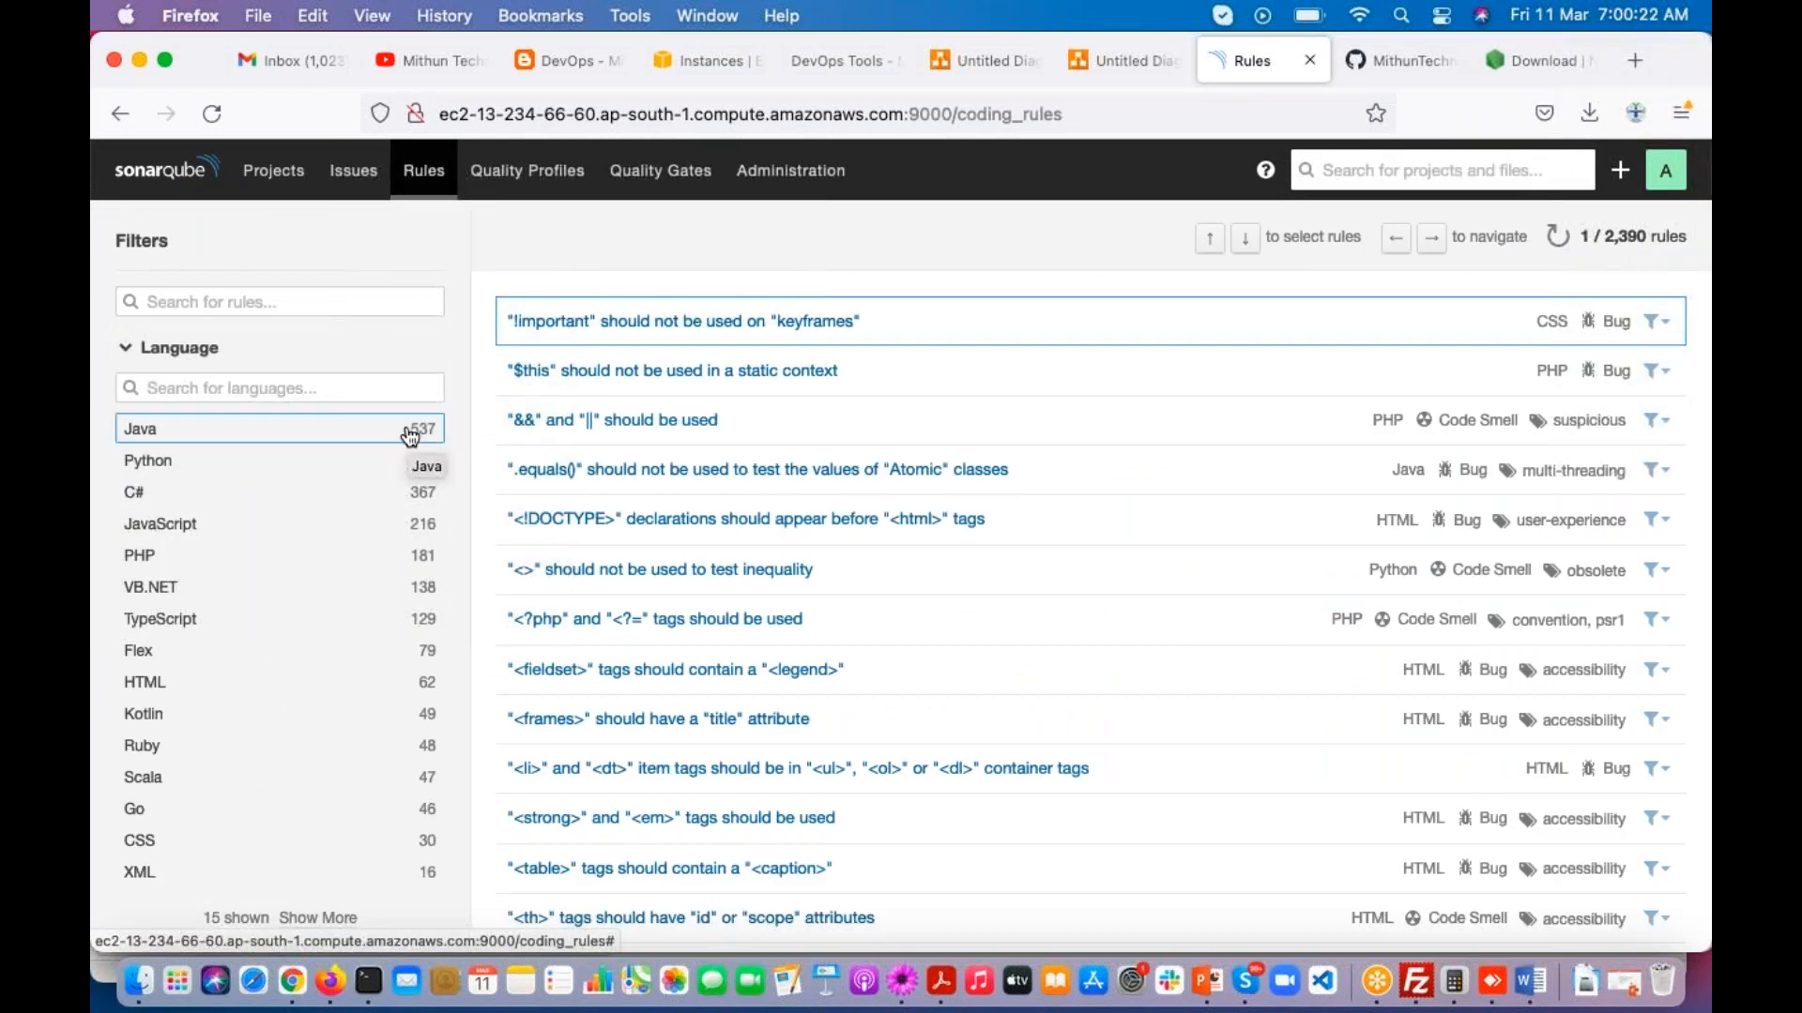
pyautogui.click(539, 177)
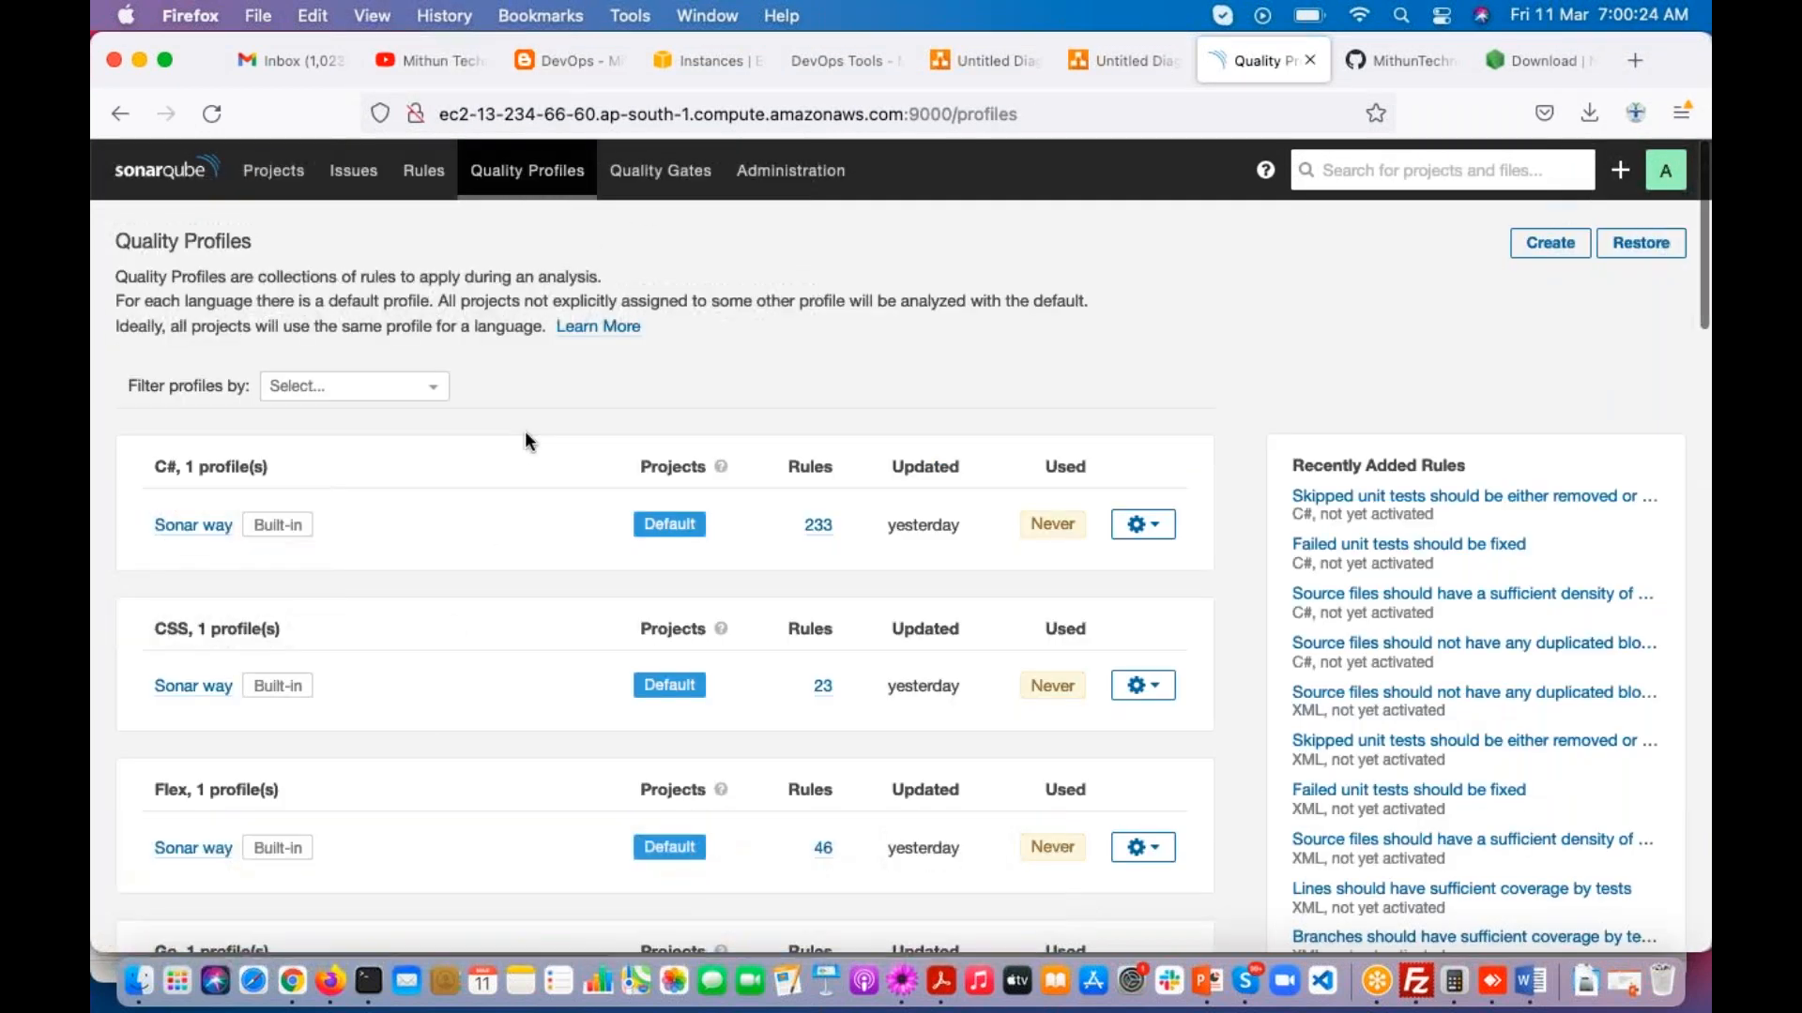
pyautogui.scroll(-5, 424, 716)
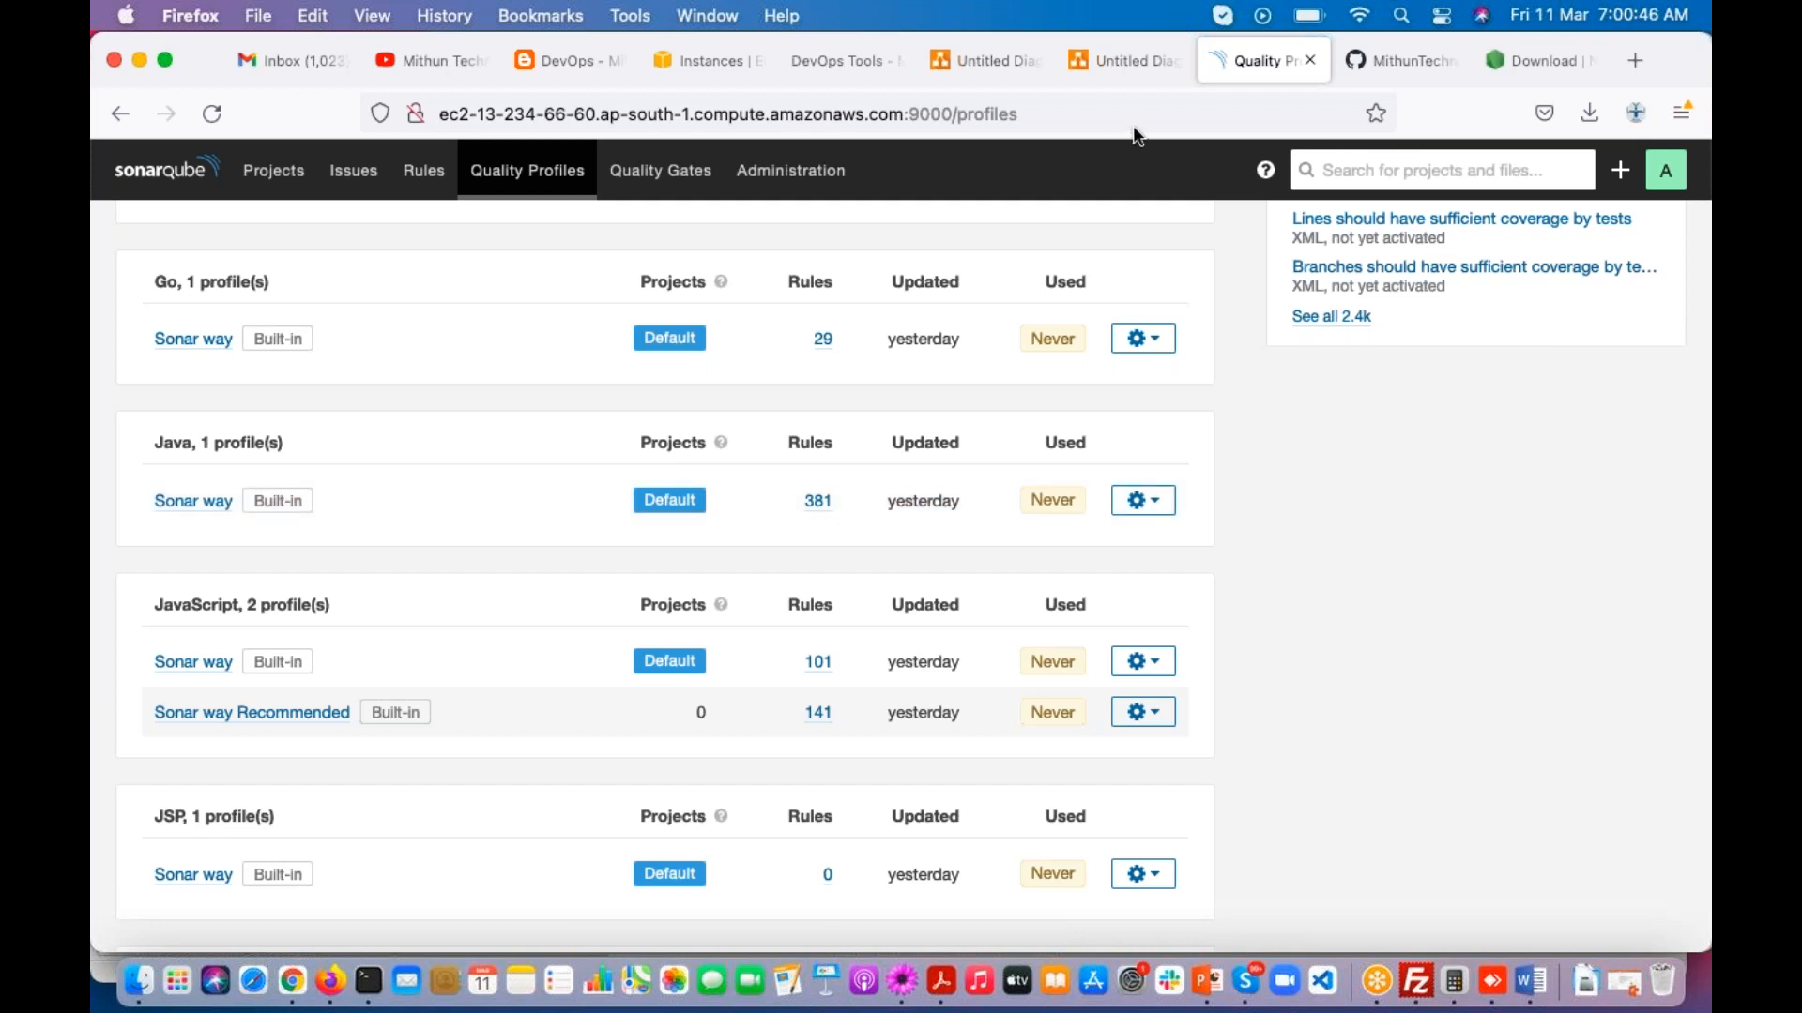
pyautogui.click(1629, 595)
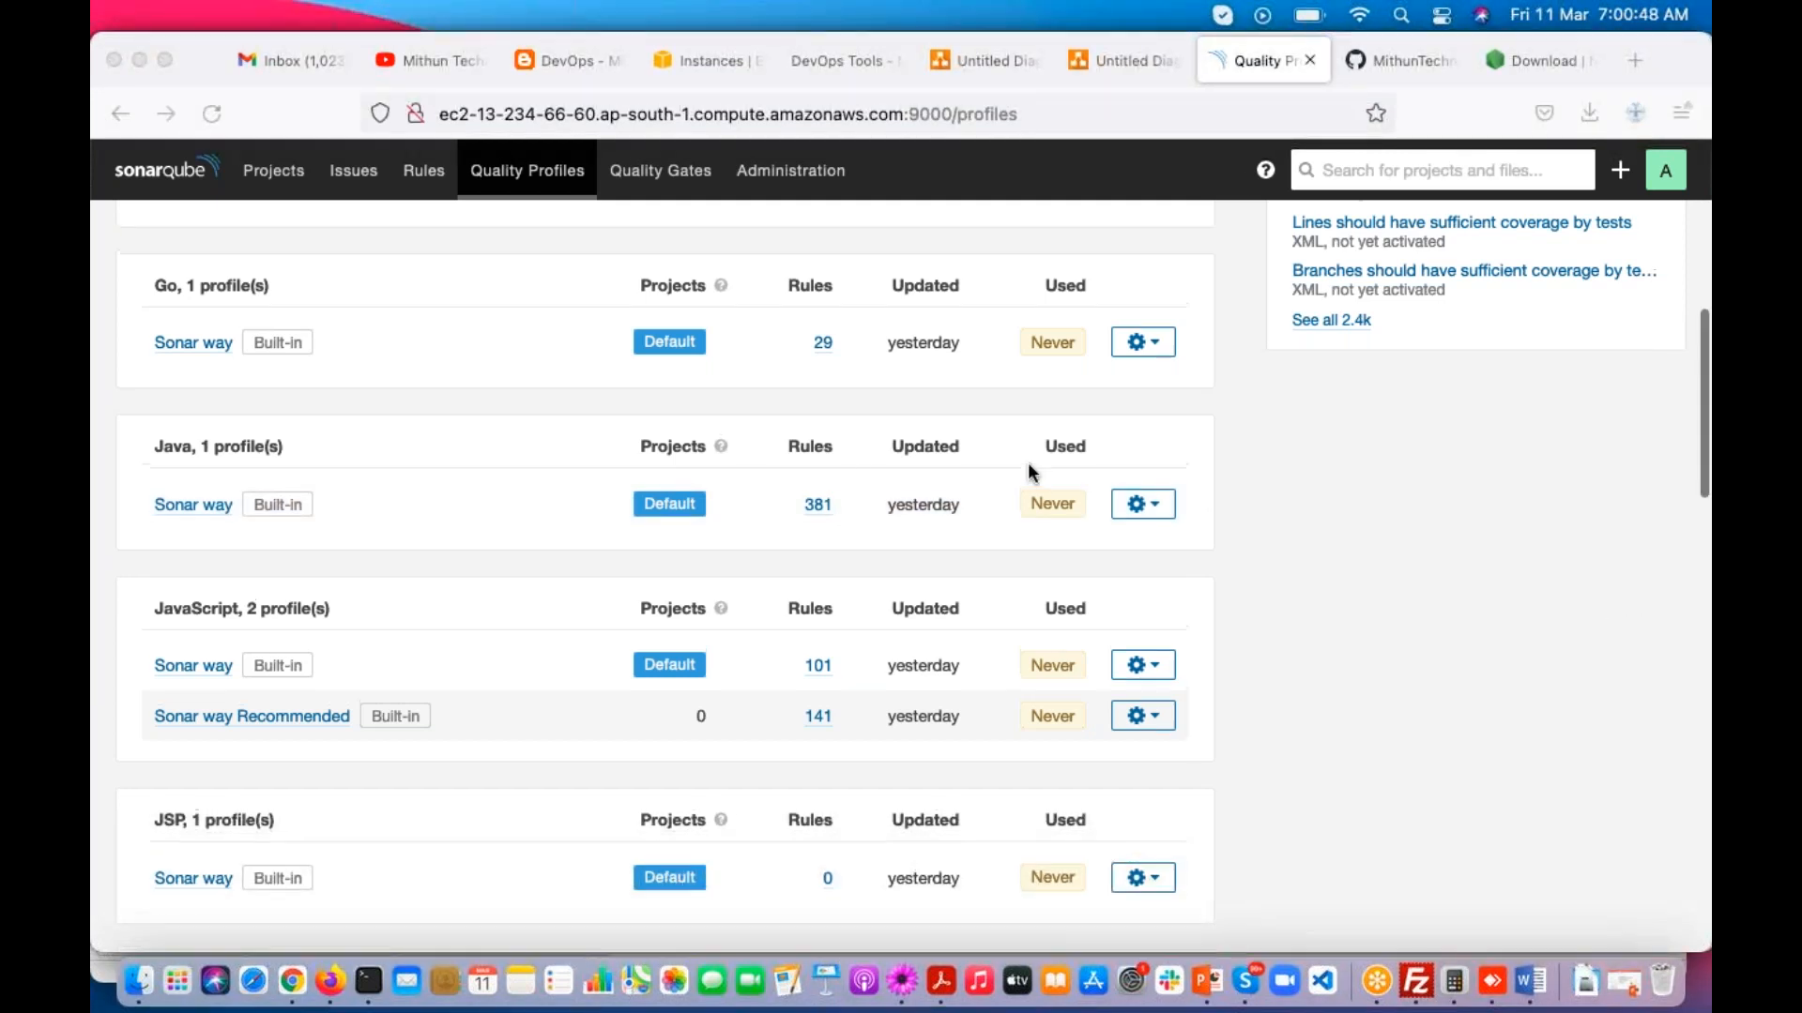
# Step: Create a new quality profile named facebook-qp for the Java language with no parent
pyautogui.scroll(10, 1028, 462)
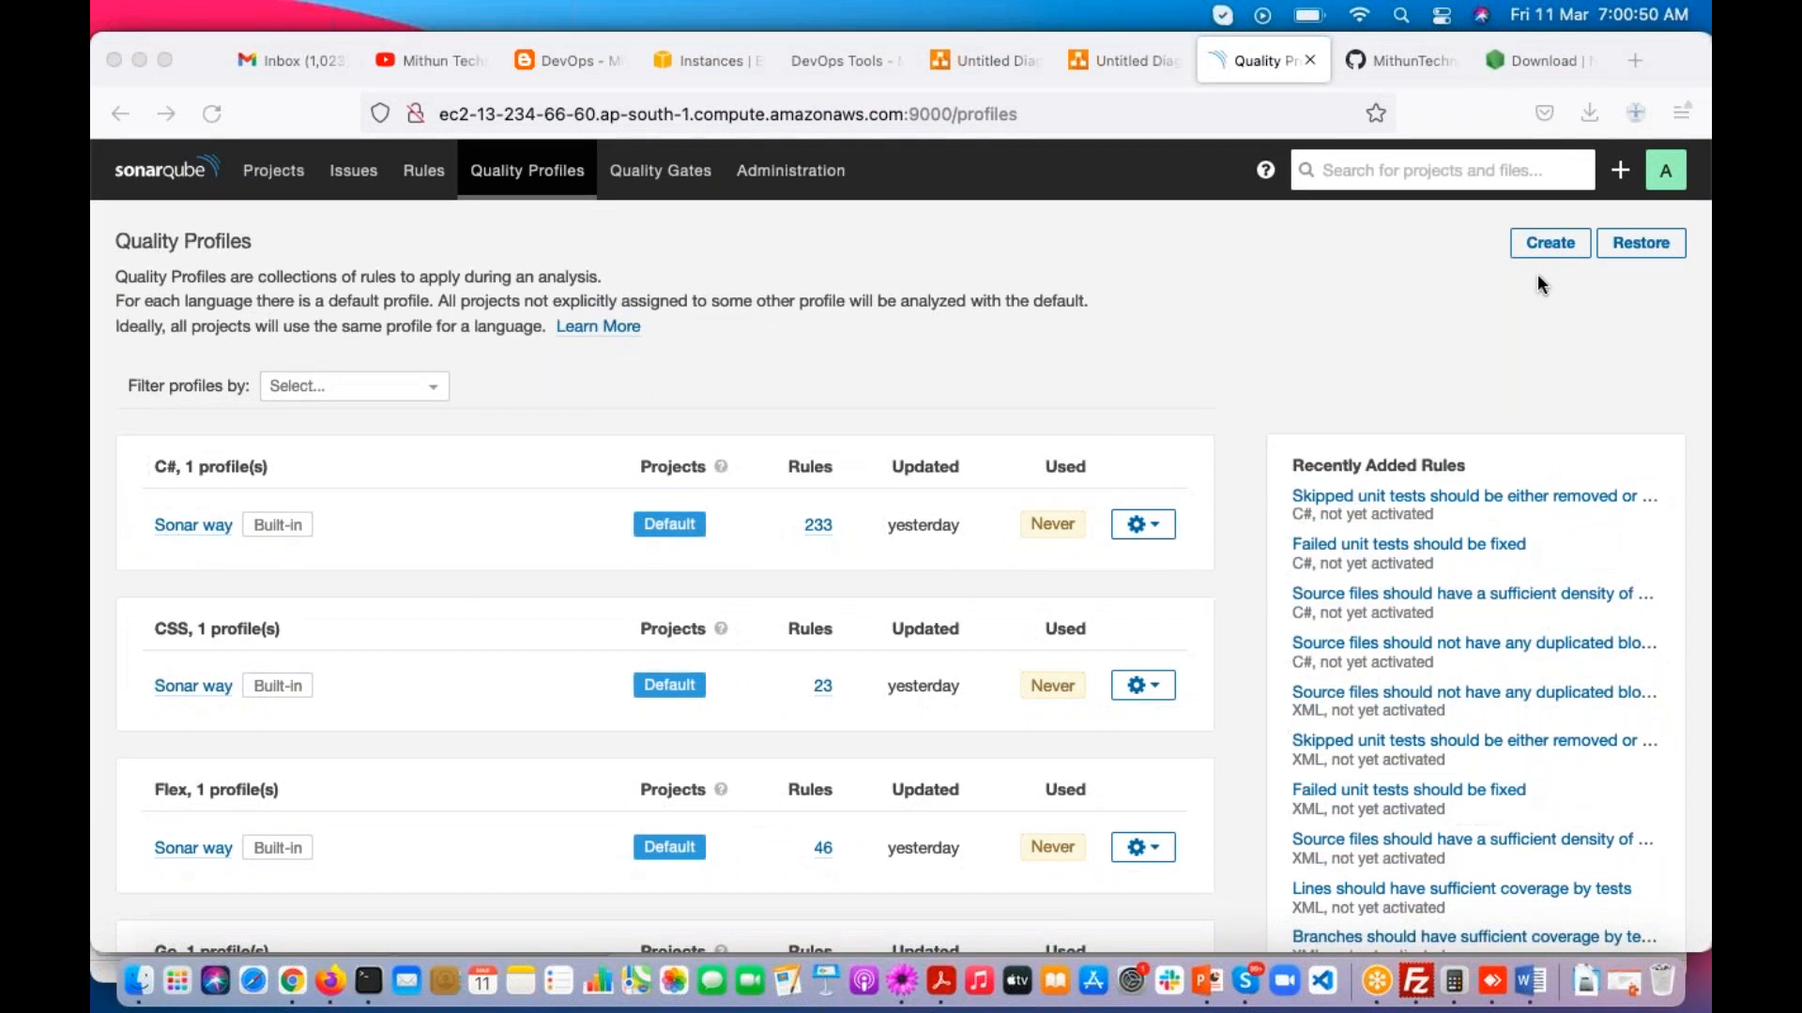
pyautogui.click(1540, 247)
pyautogui.click(1542, 250)
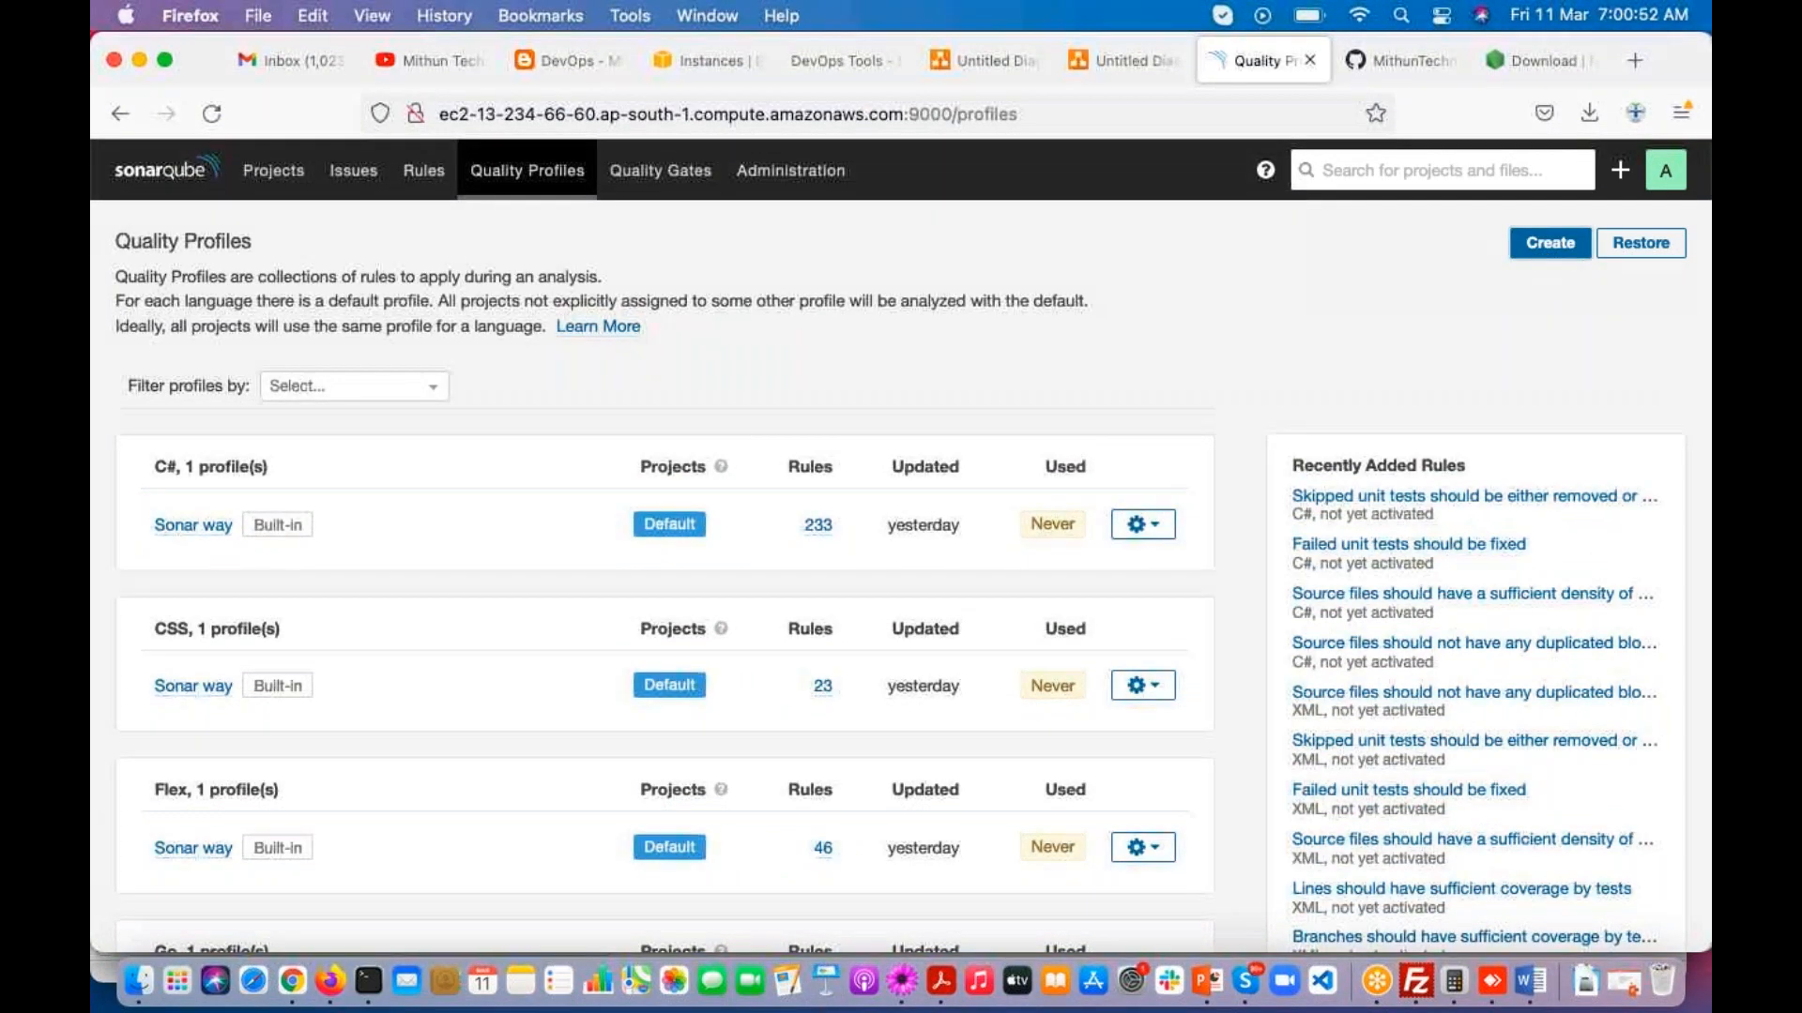
pyautogui.click(775, 395)
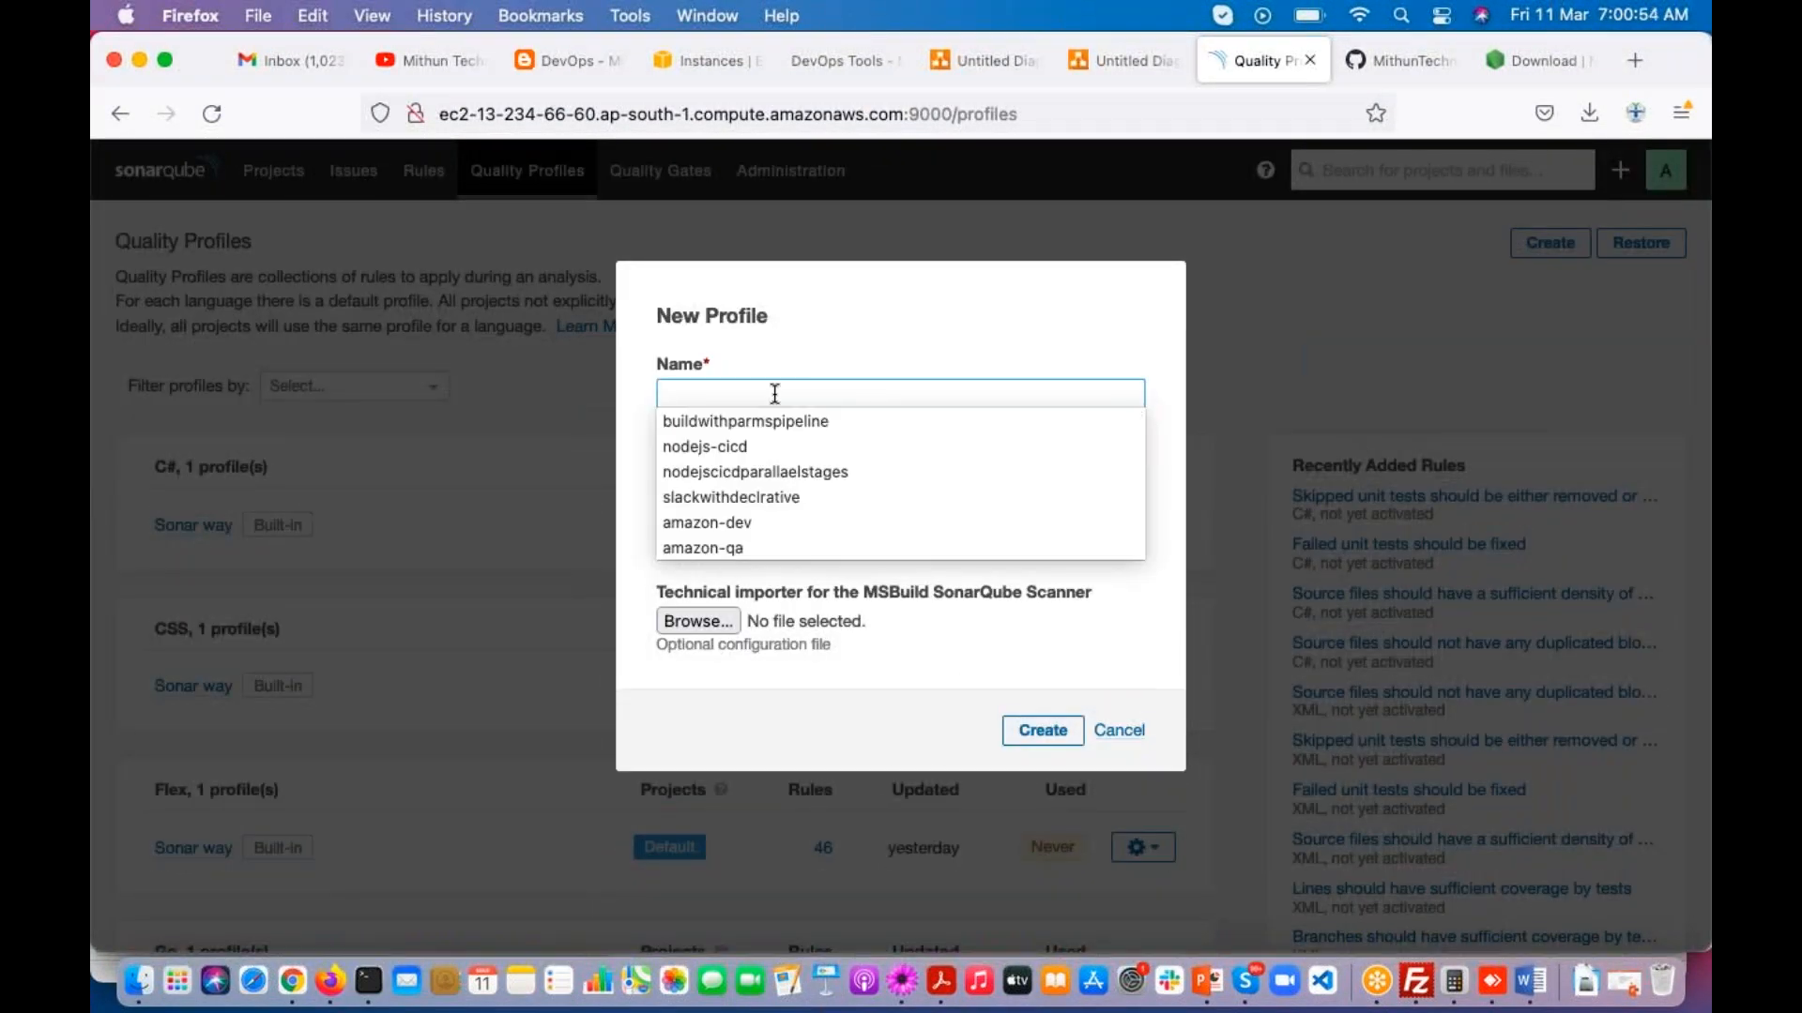
pyautogui.write('fa')
pyautogui.press('BackSpace')
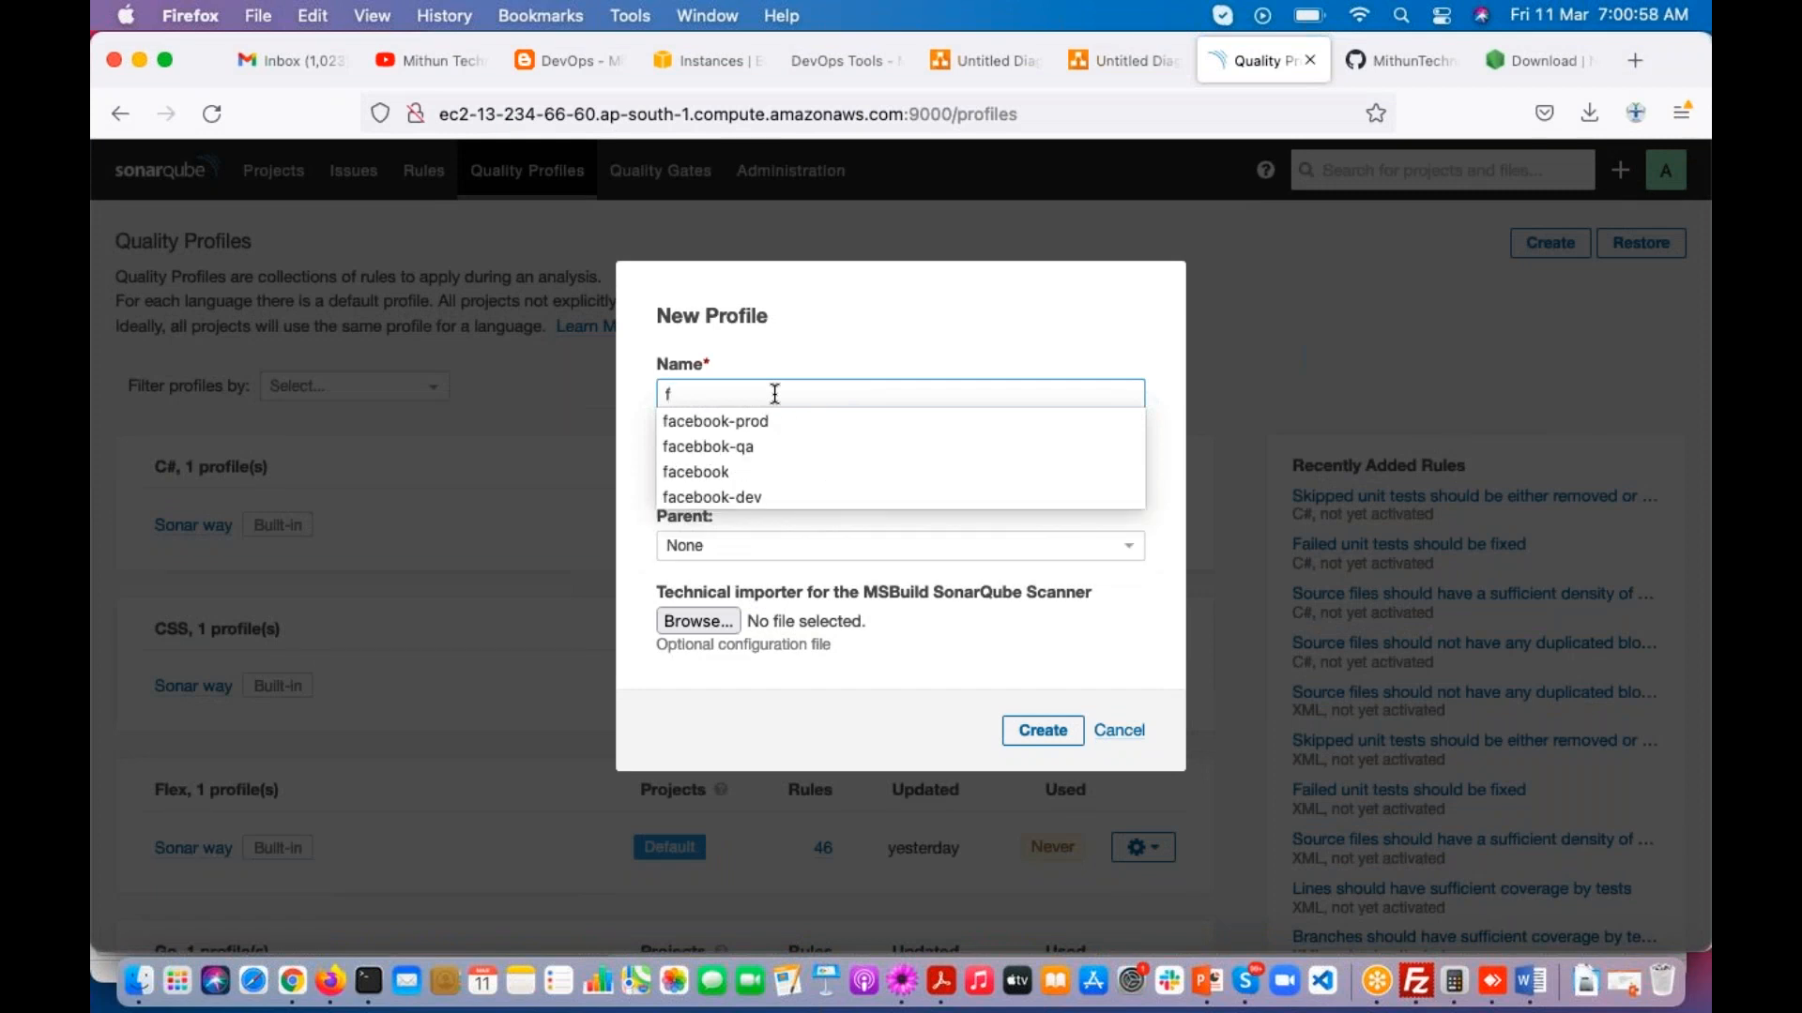
pyautogui.write('acebook-qp')
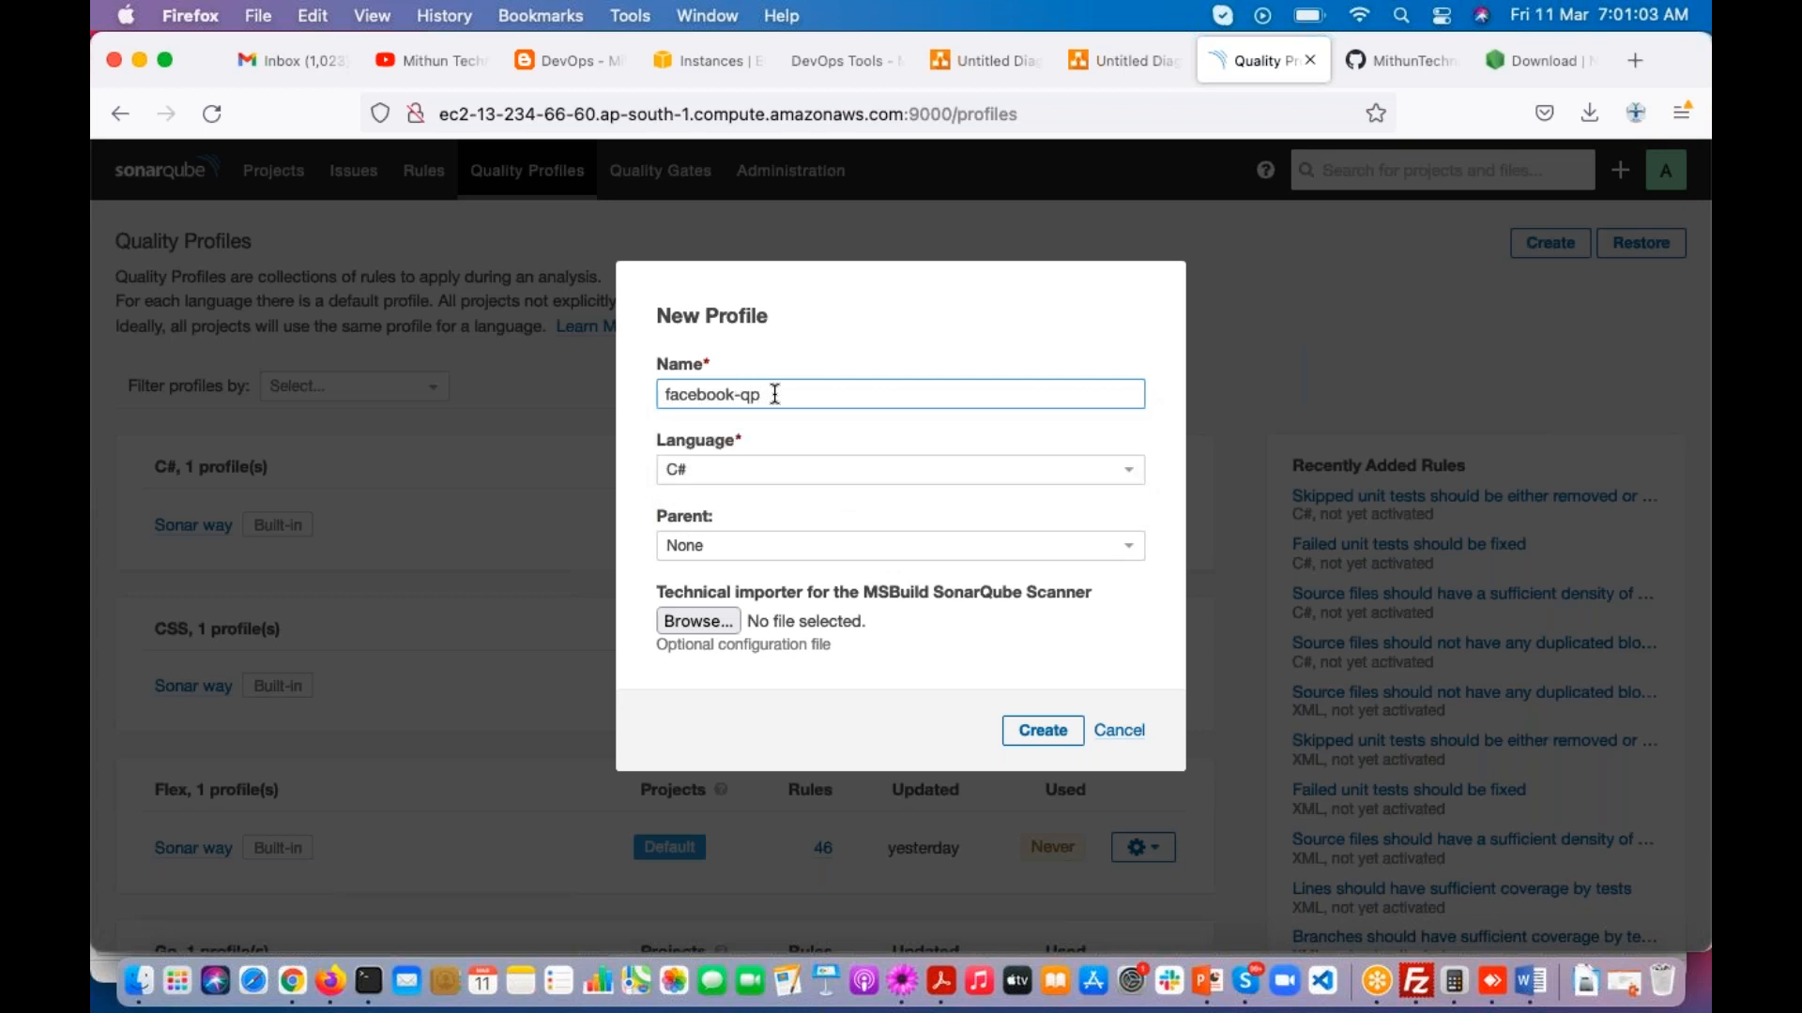
pyautogui.click(830, 469)
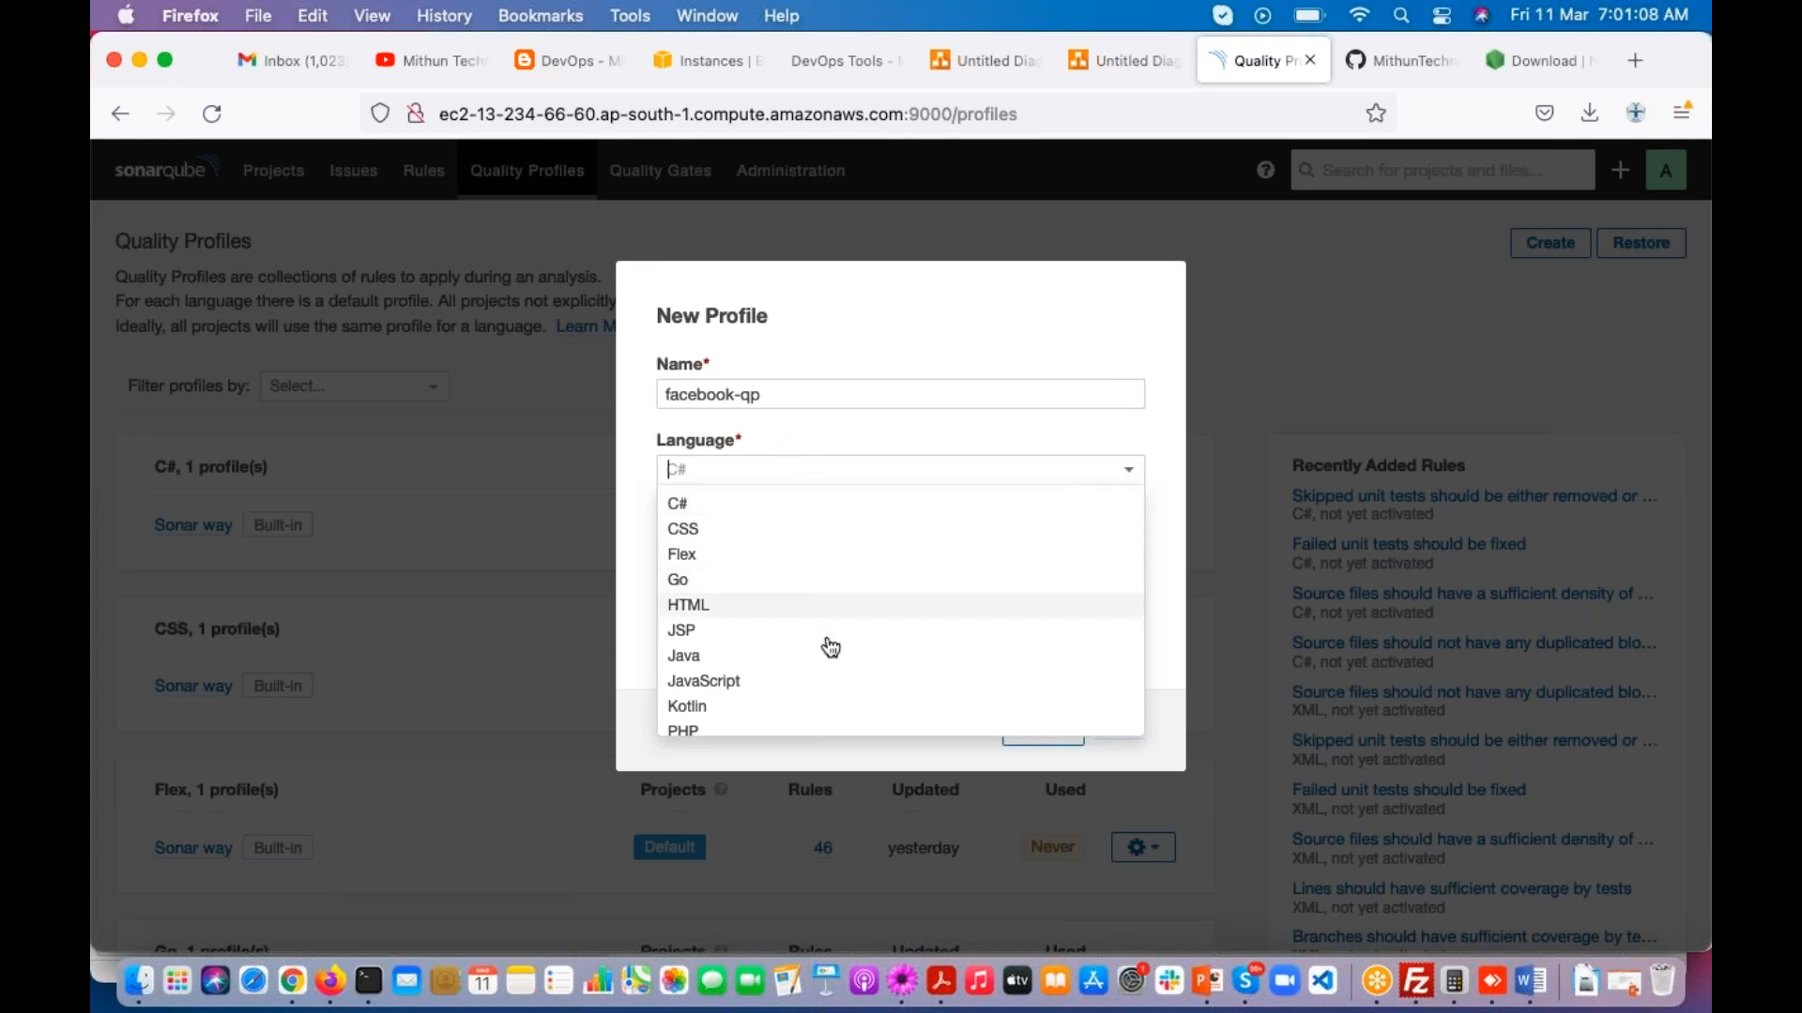
pyautogui.click(812, 654)
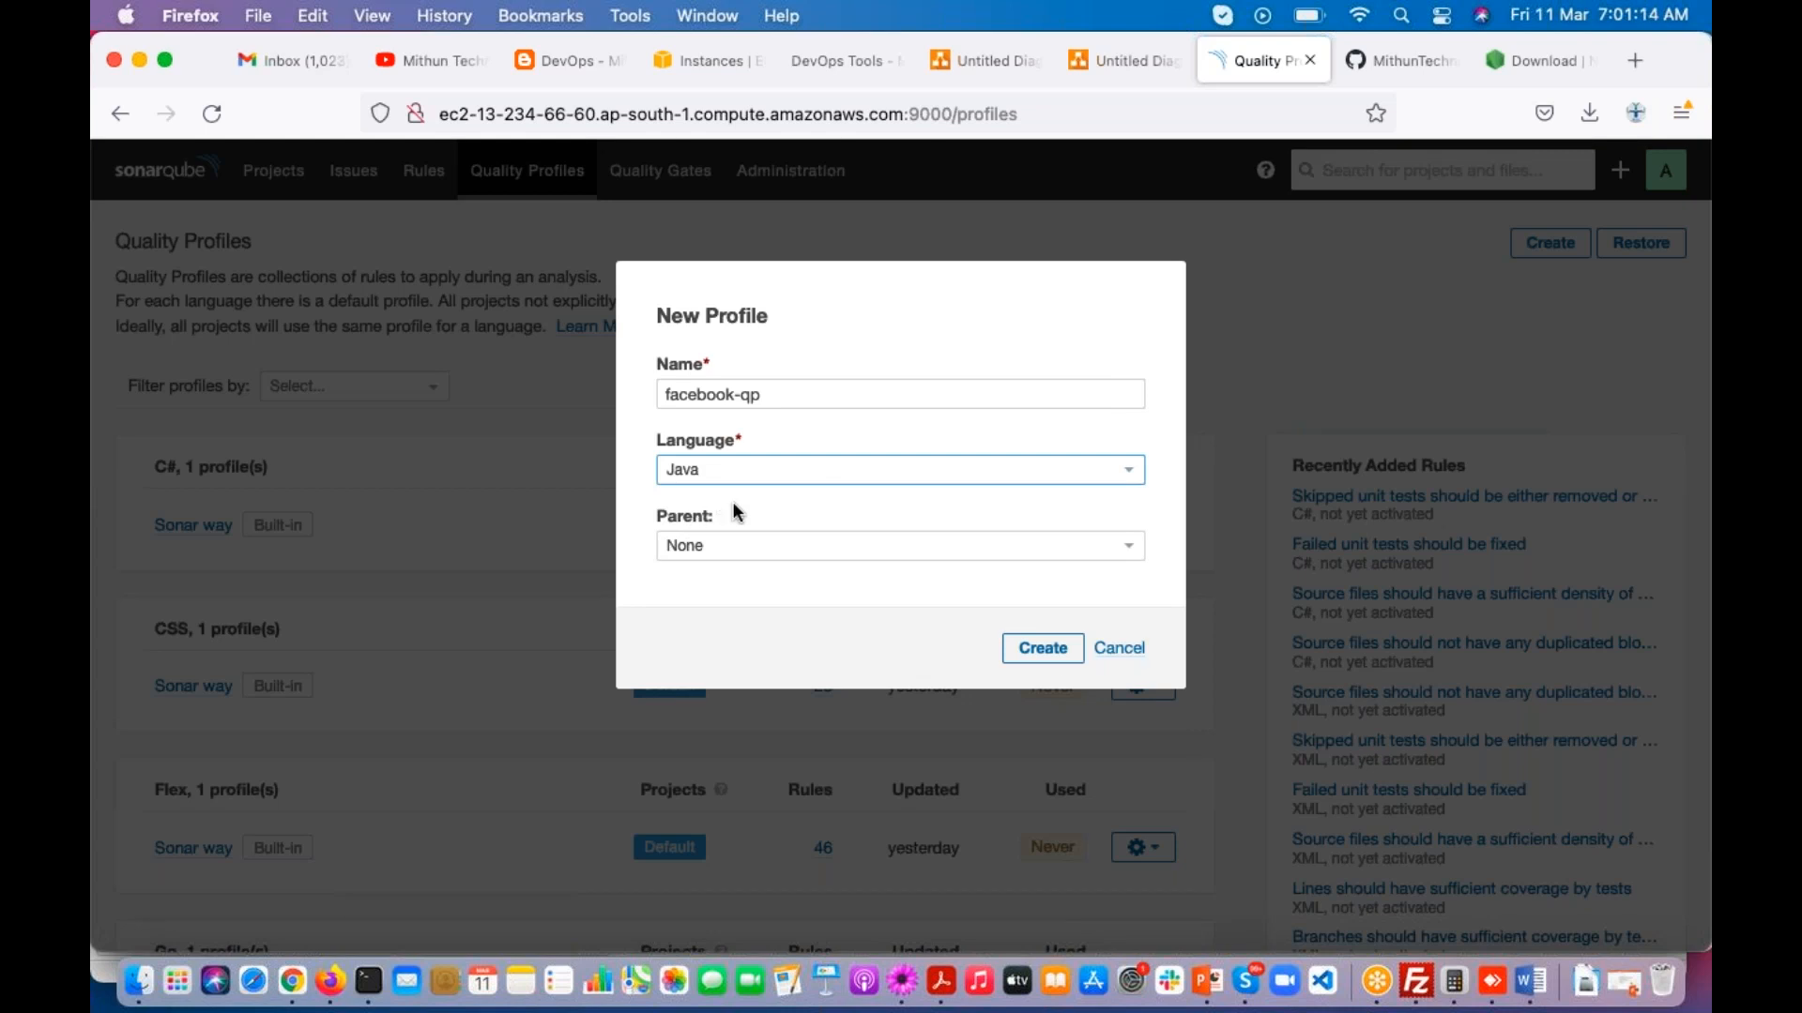
pyautogui.click(1049, 647)
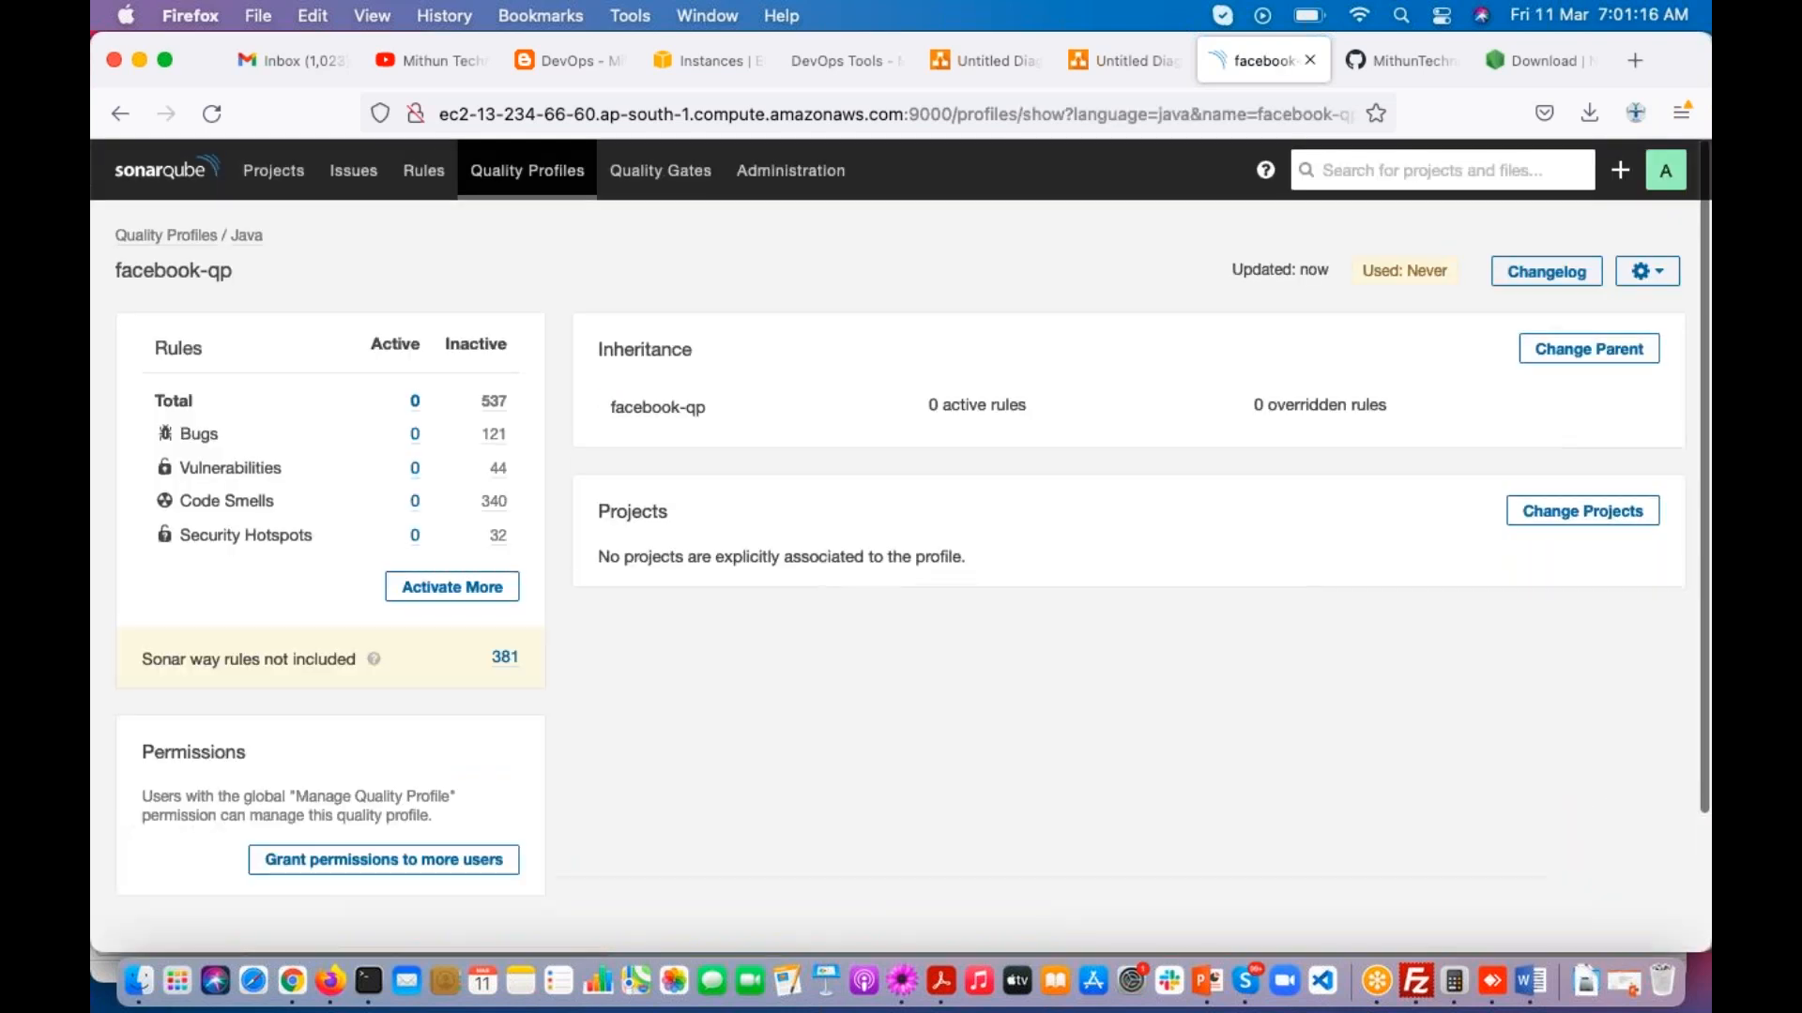
# Step: Examine the inheritance entry and active rules of the facebook-qp profile
pyautogui.moveTo(612, 408); pyautogui.dragTo(700, 414)
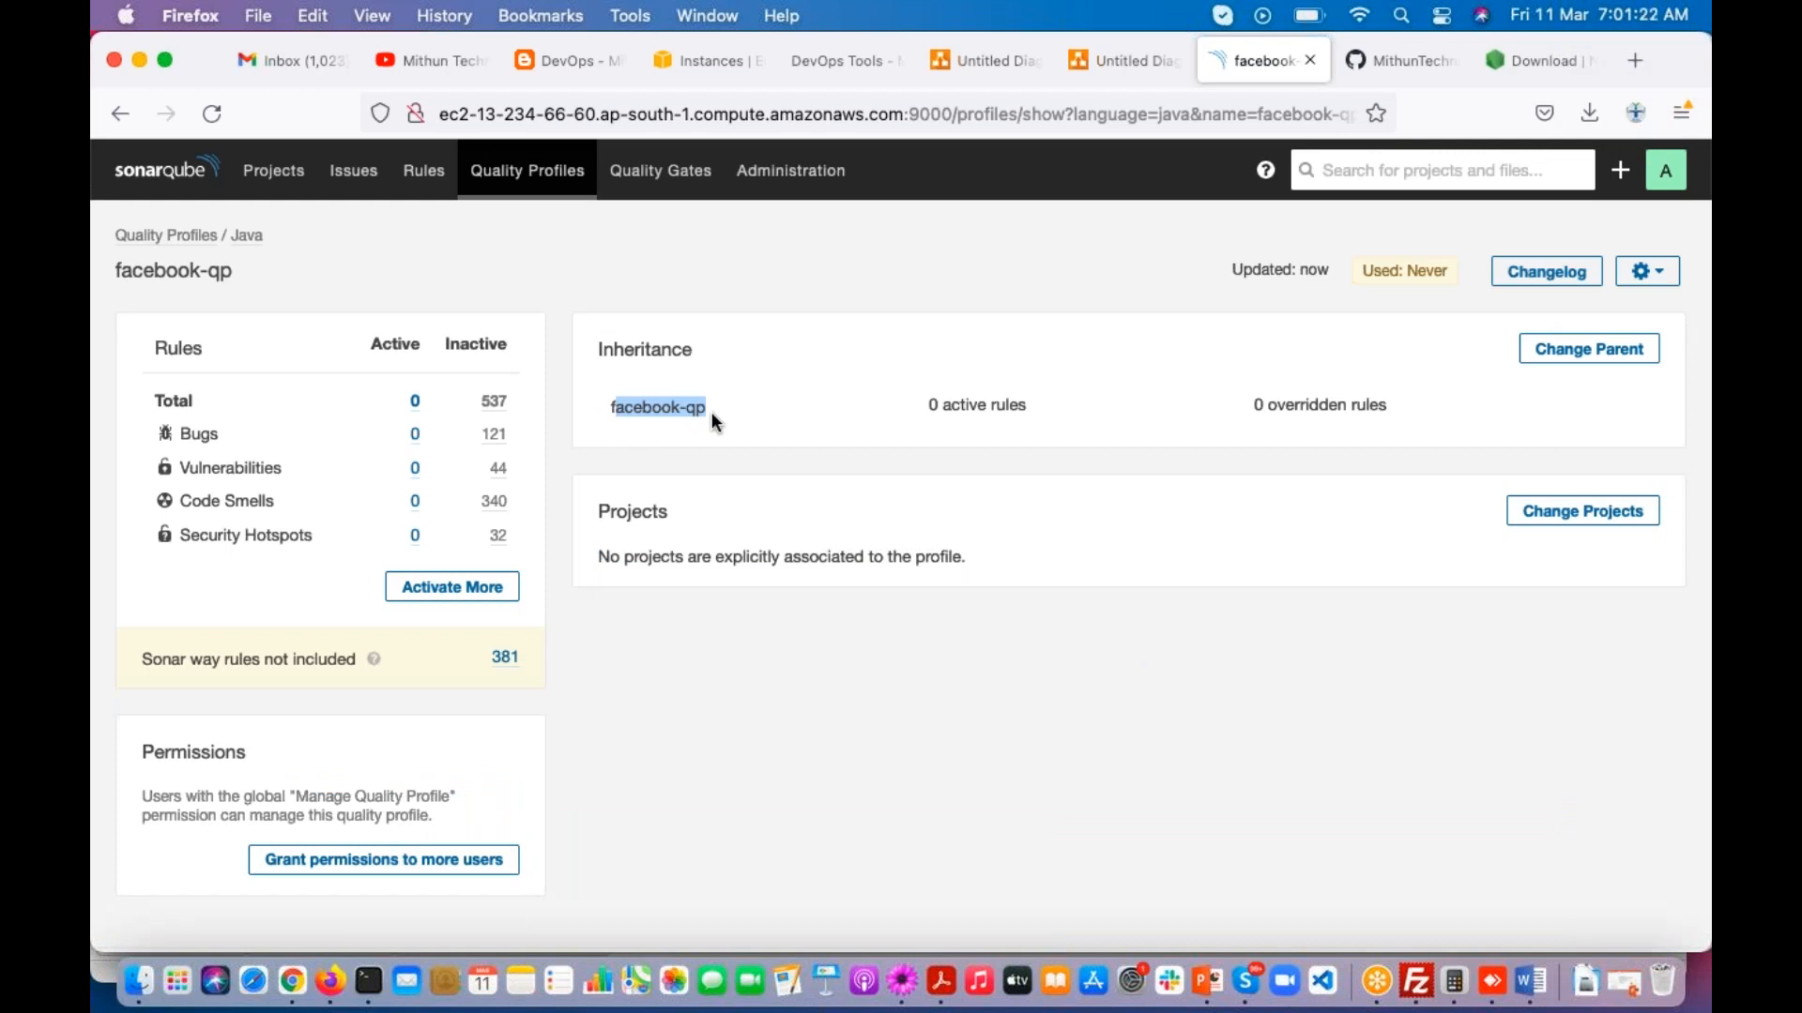
pyautogui.moveTo(929, 403); pyautogui.dragTo(1033, 413)
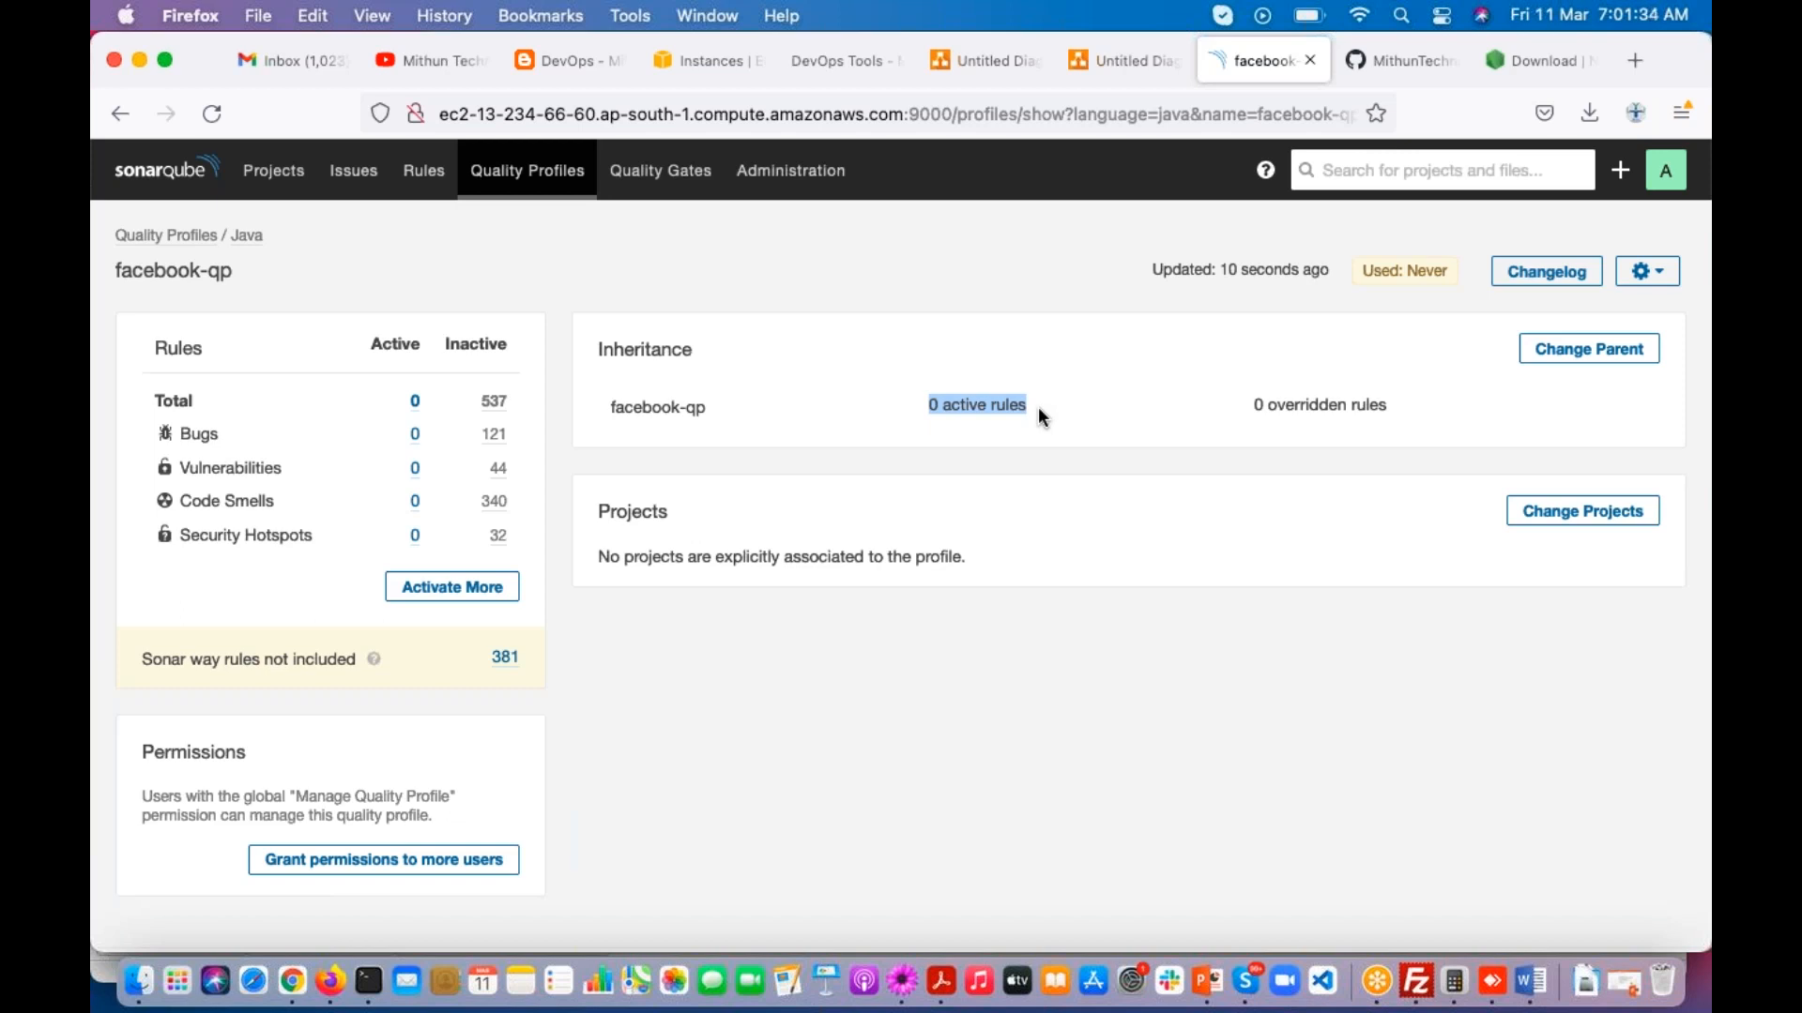
pyautogui.click(999, 418)
pyautogui.scroll(-2, 1049, 488)
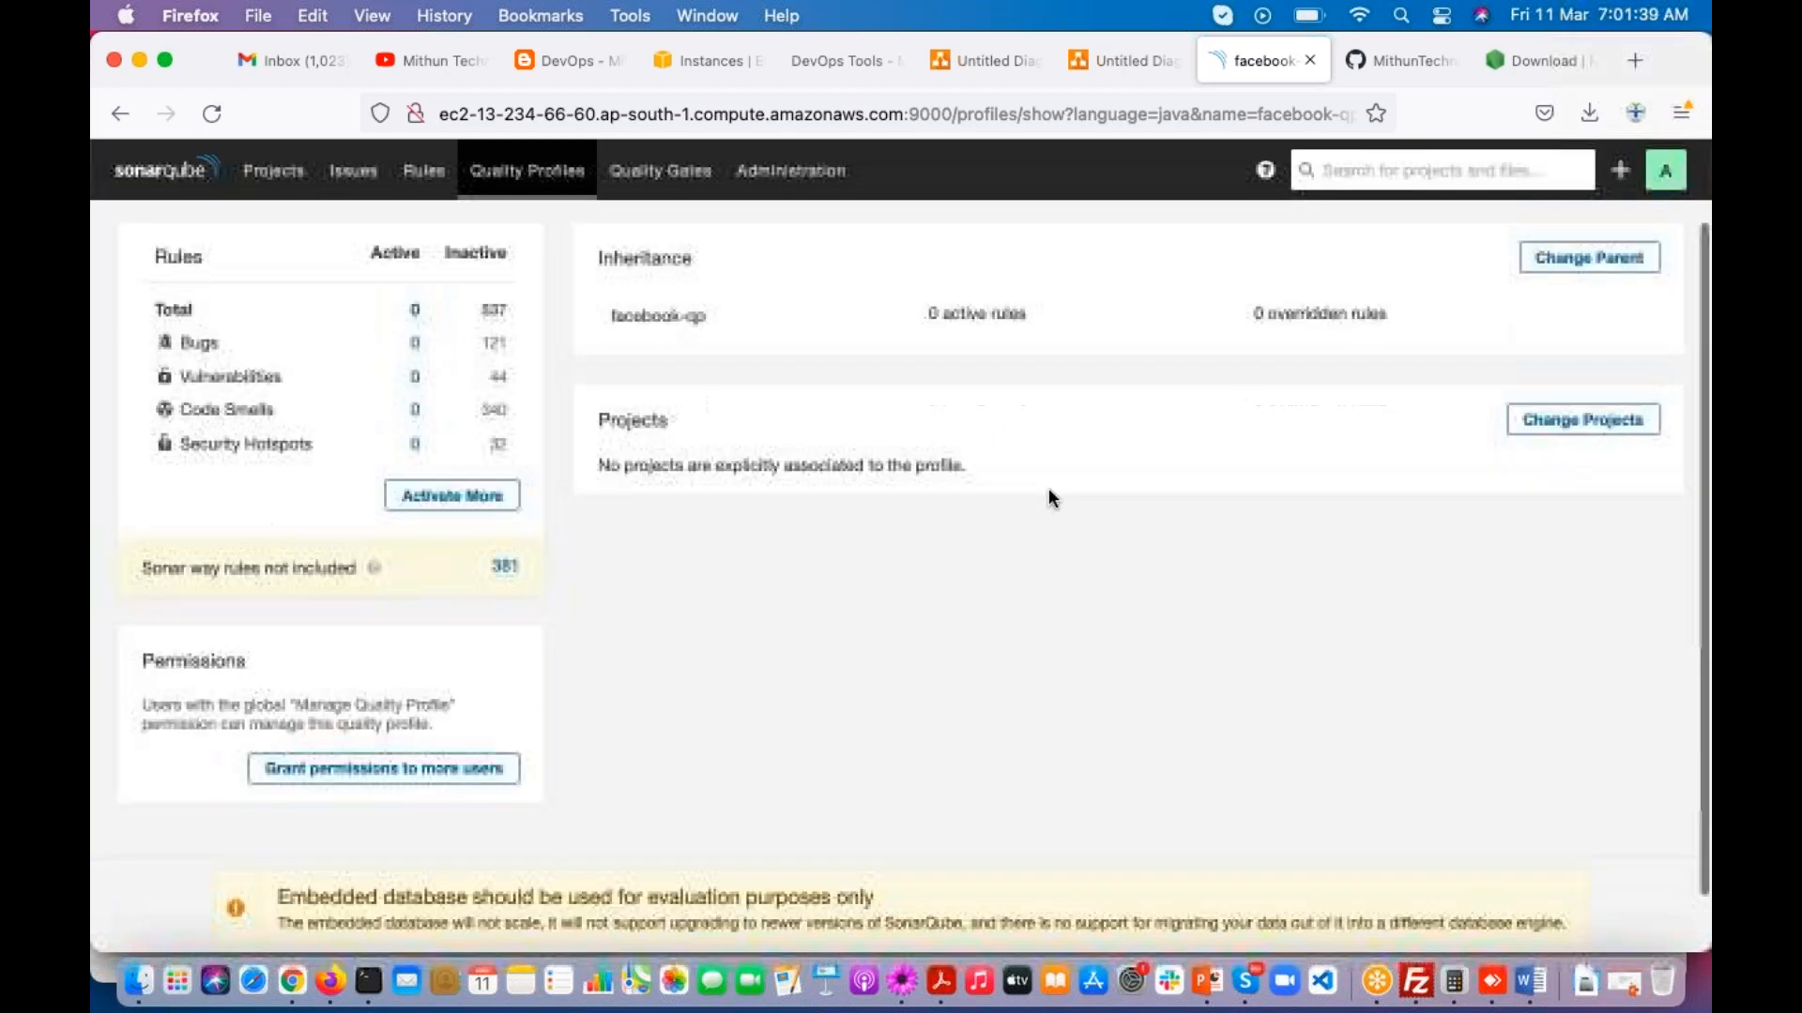
pyautogui.click(474, 499)
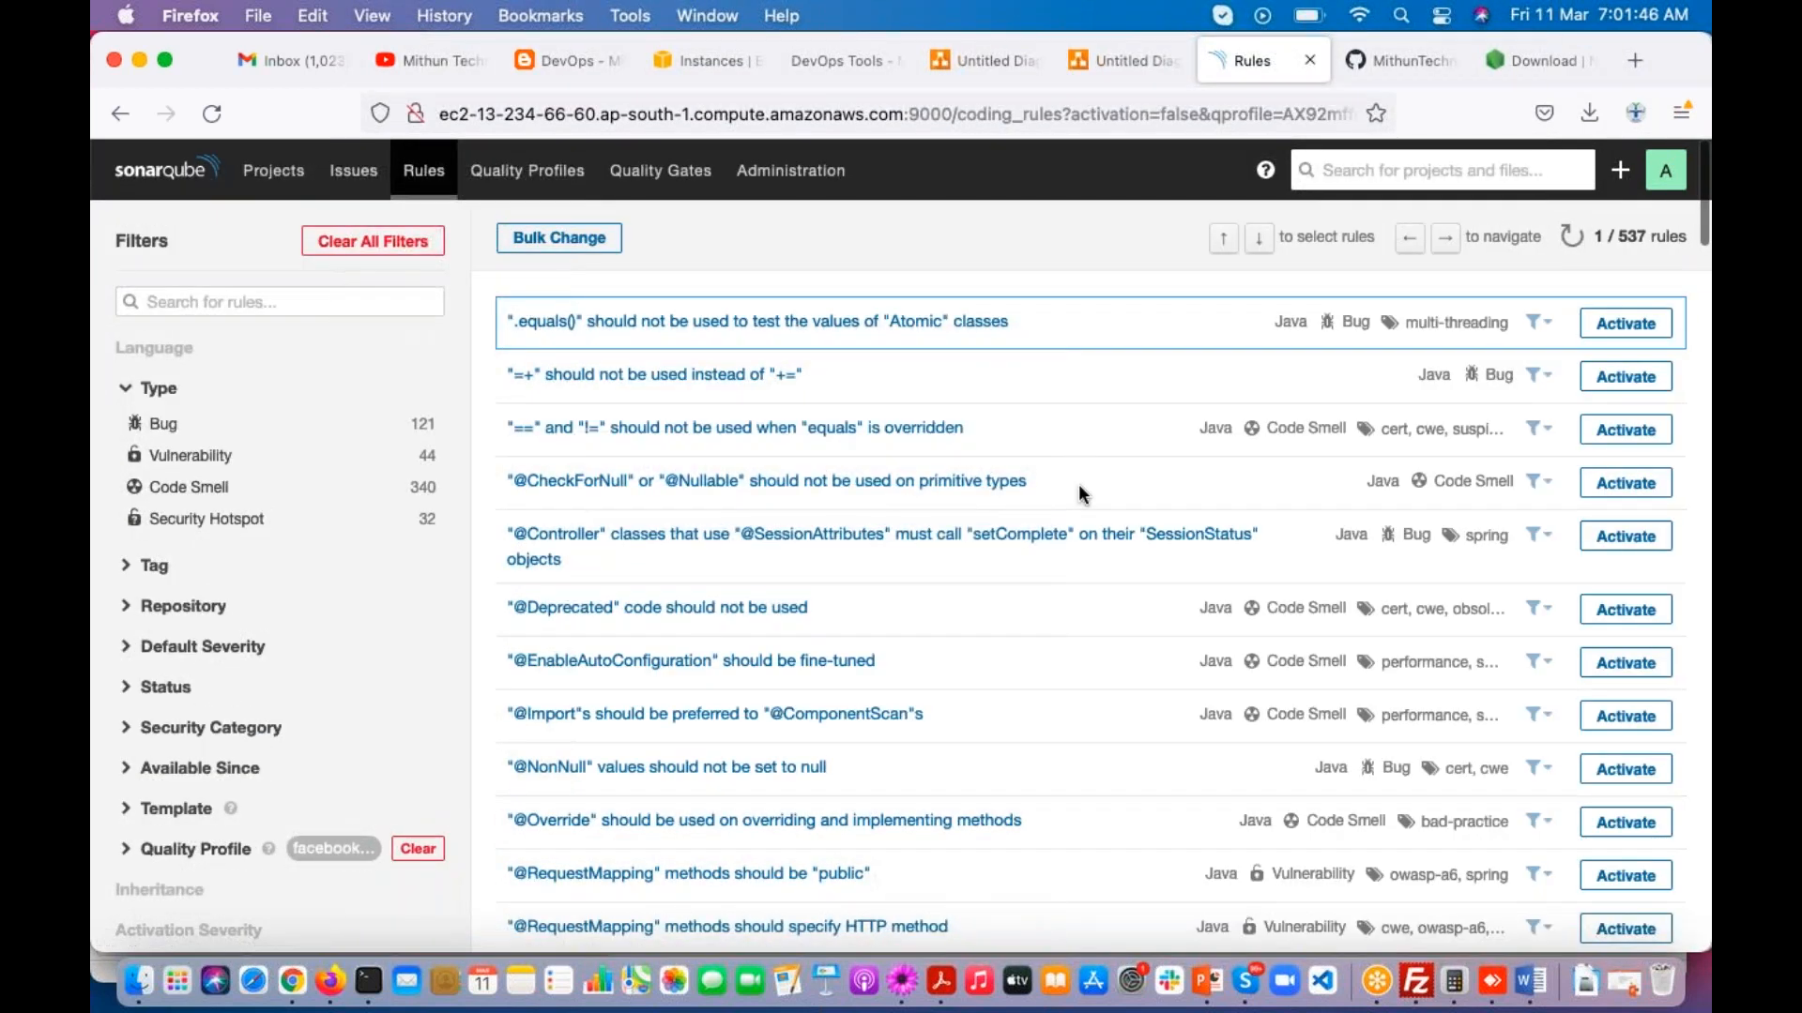
pyautogui.scroll(-3, 1074, 449)
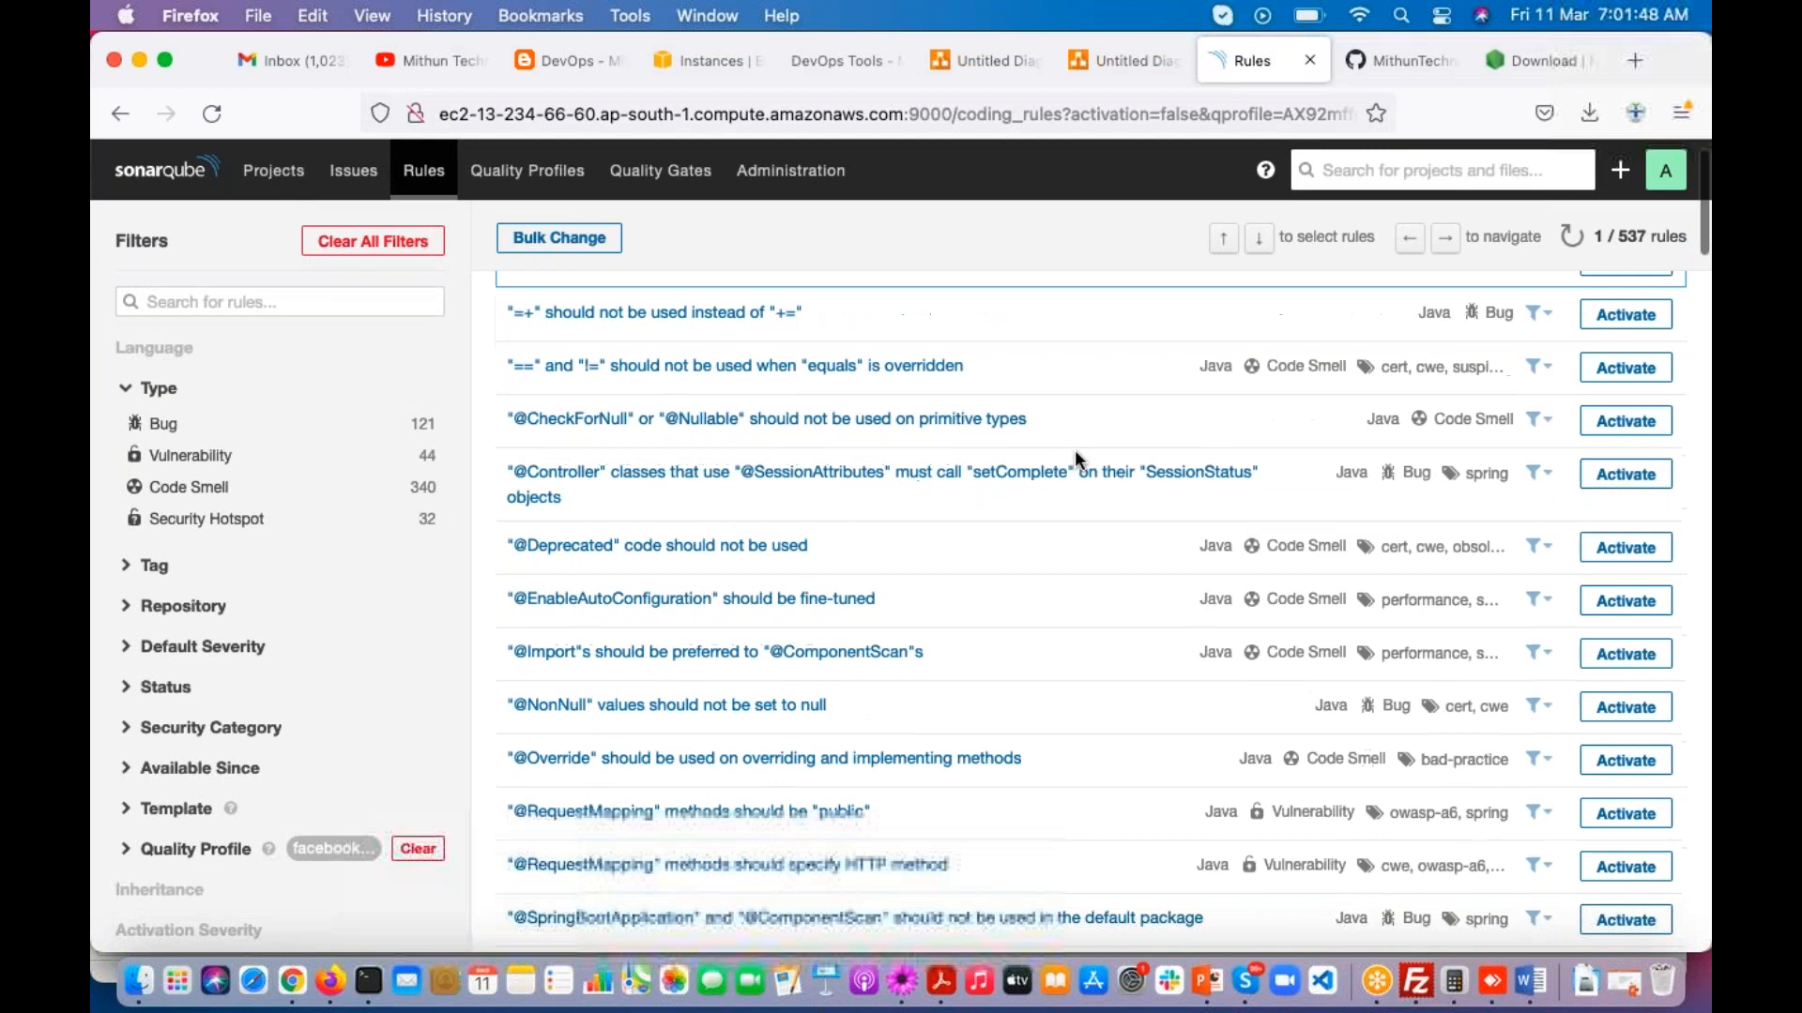
pyautogui.click(1624, 414)
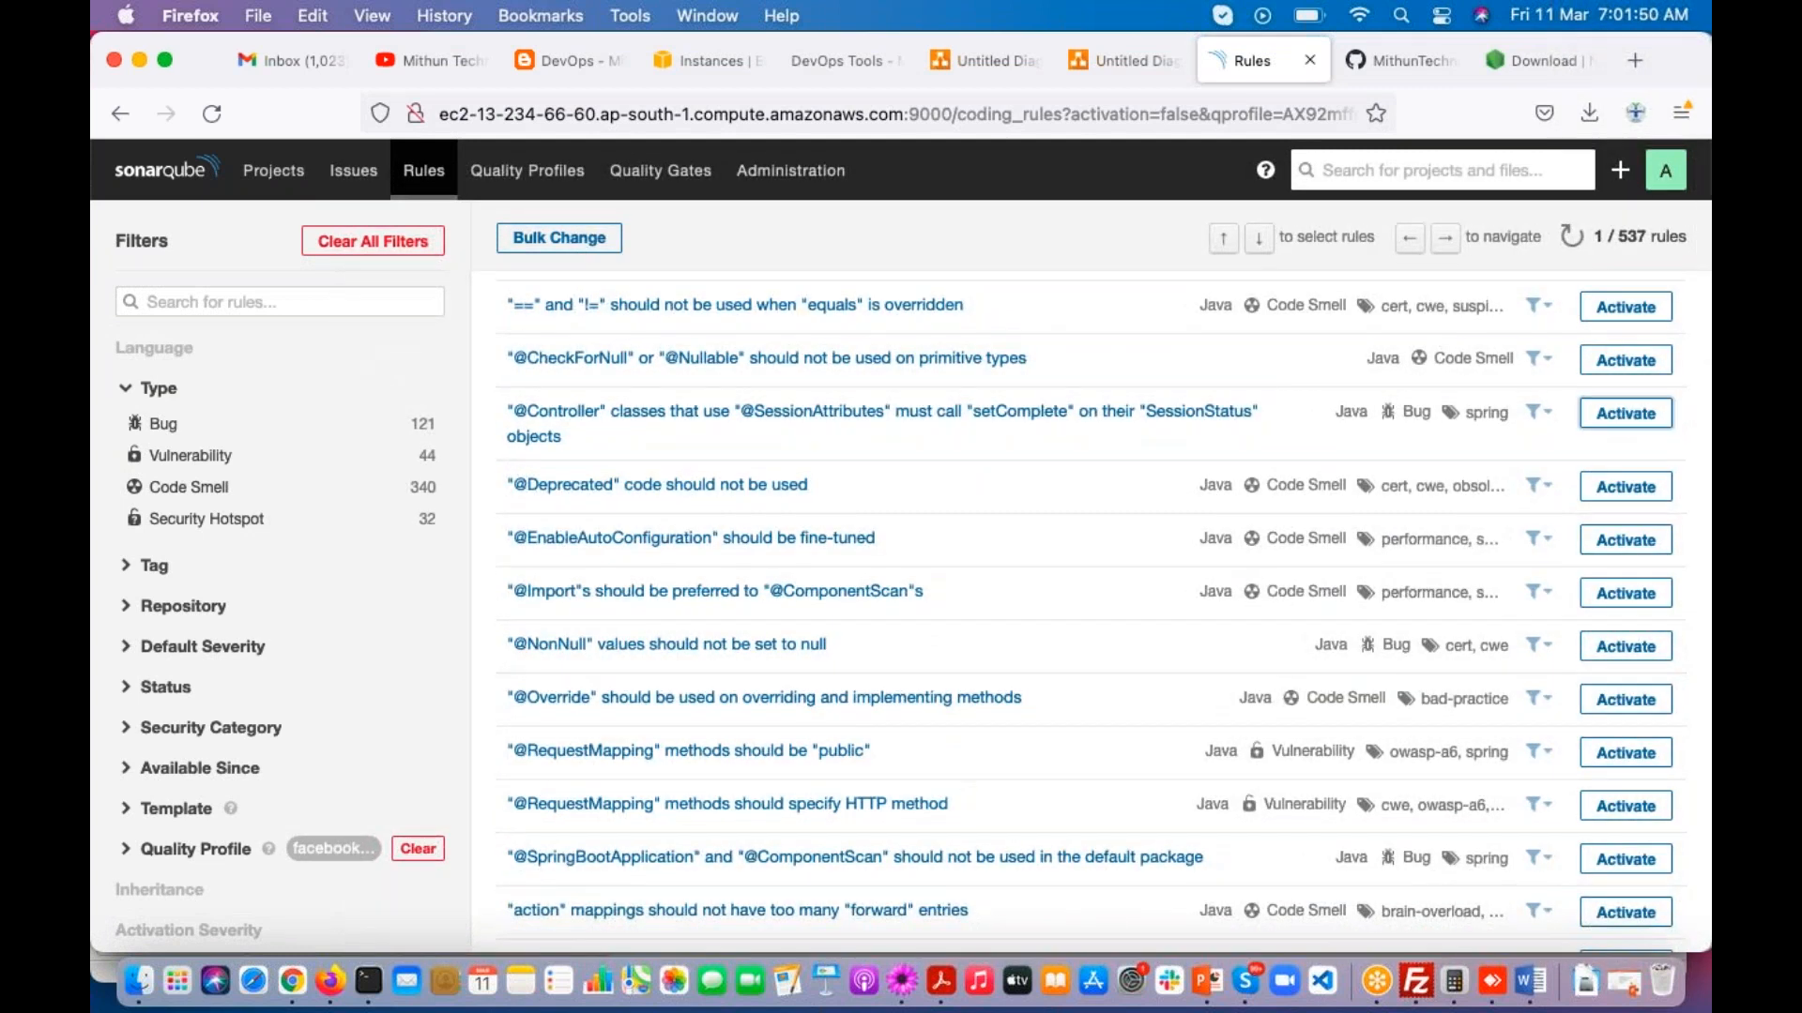
pyautogui.click(1036, 574)
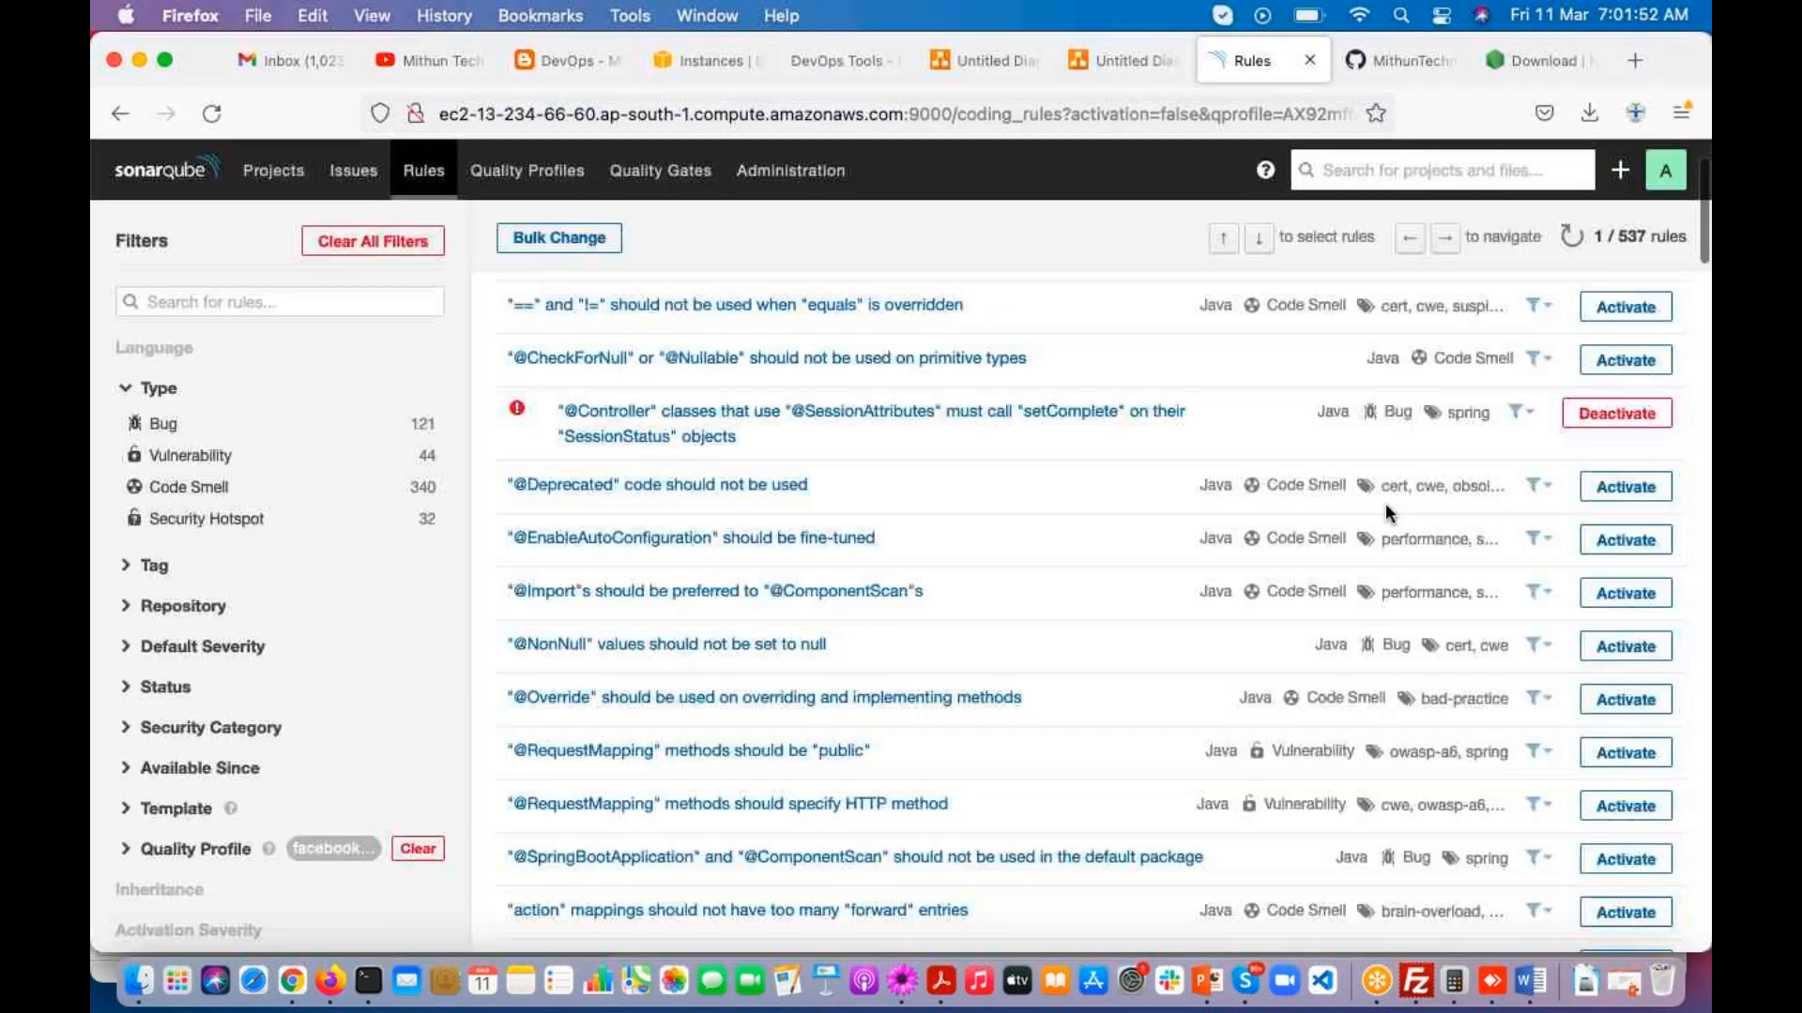
pyautogui.scroll(-5, 1385, 503)
pyautogui.click(1624, 418)
pyautogui.click(1035, 572)
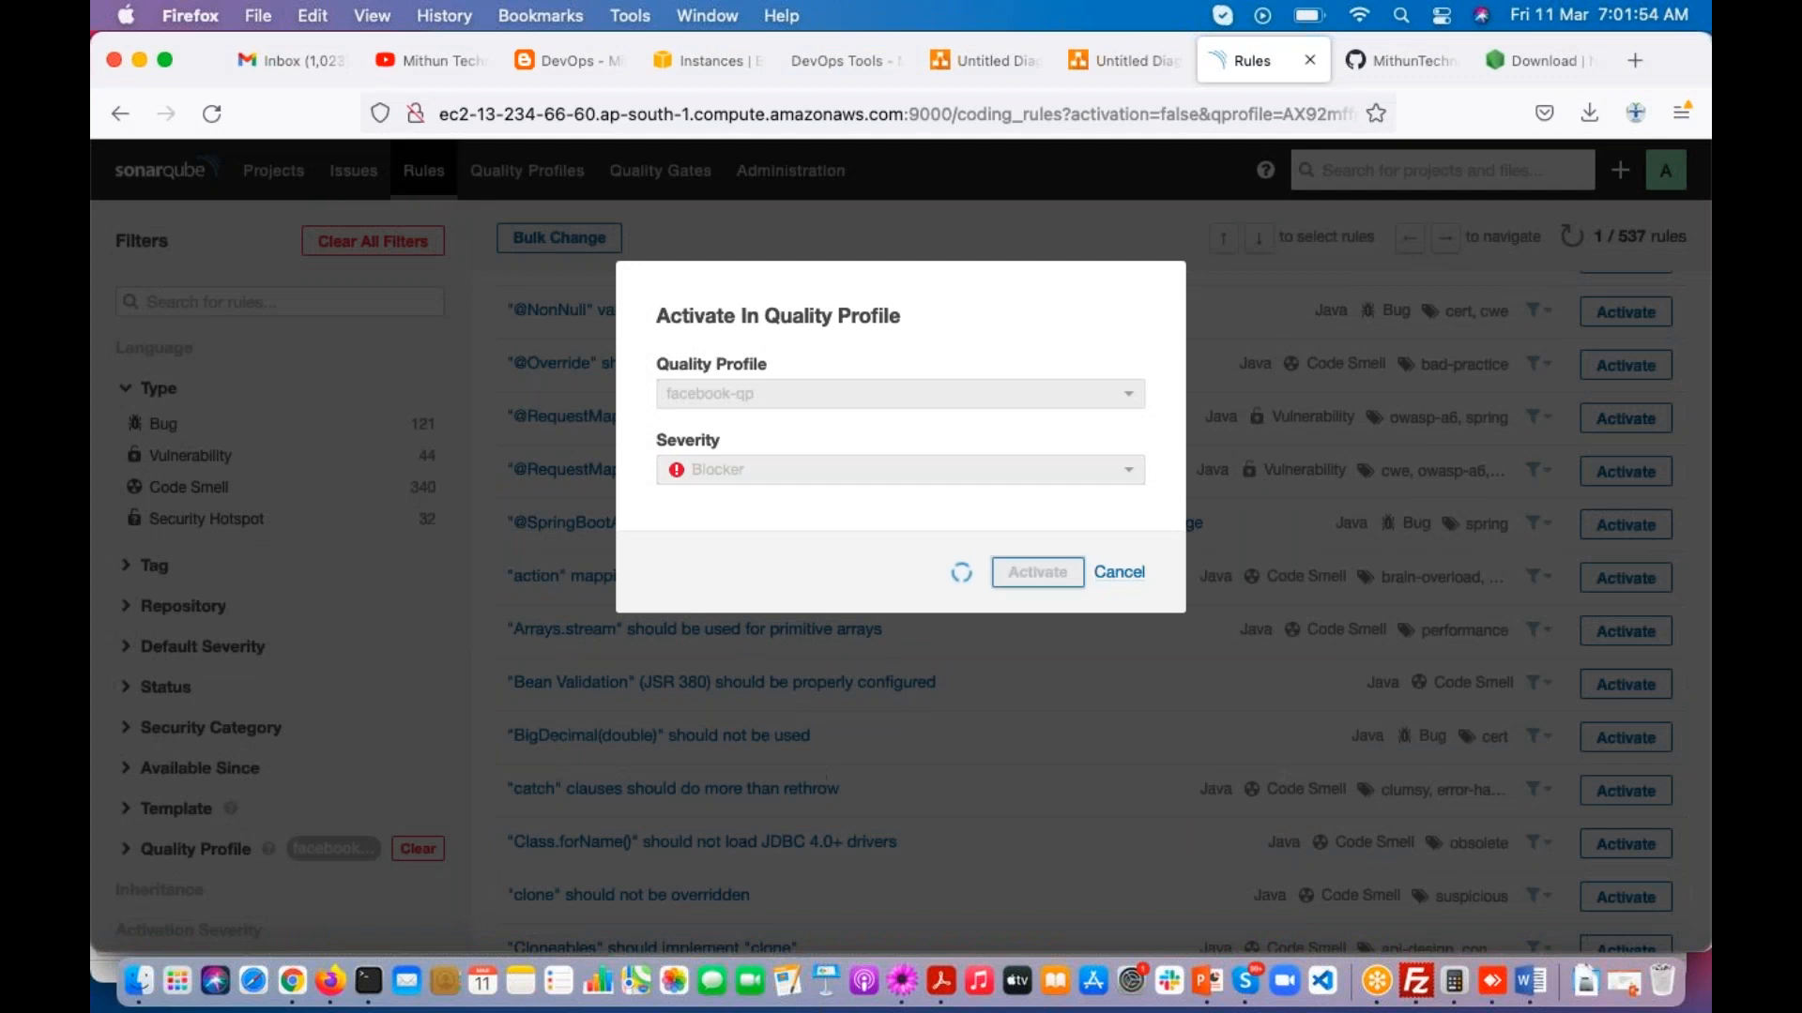
pyautogui.scroll(-10, 1010, 506)
pyautogui.click(1624, 451)
pyautogui.click(1007, 563)
# Step: Activate the rules "equals(Object obj)" should test argument type, with Minor severity, and "for" loop stop conditions should be invariant
pyautogui.scroll(-1, 1066, 543)
pyautogui.scroll(-7, 1066, 543)
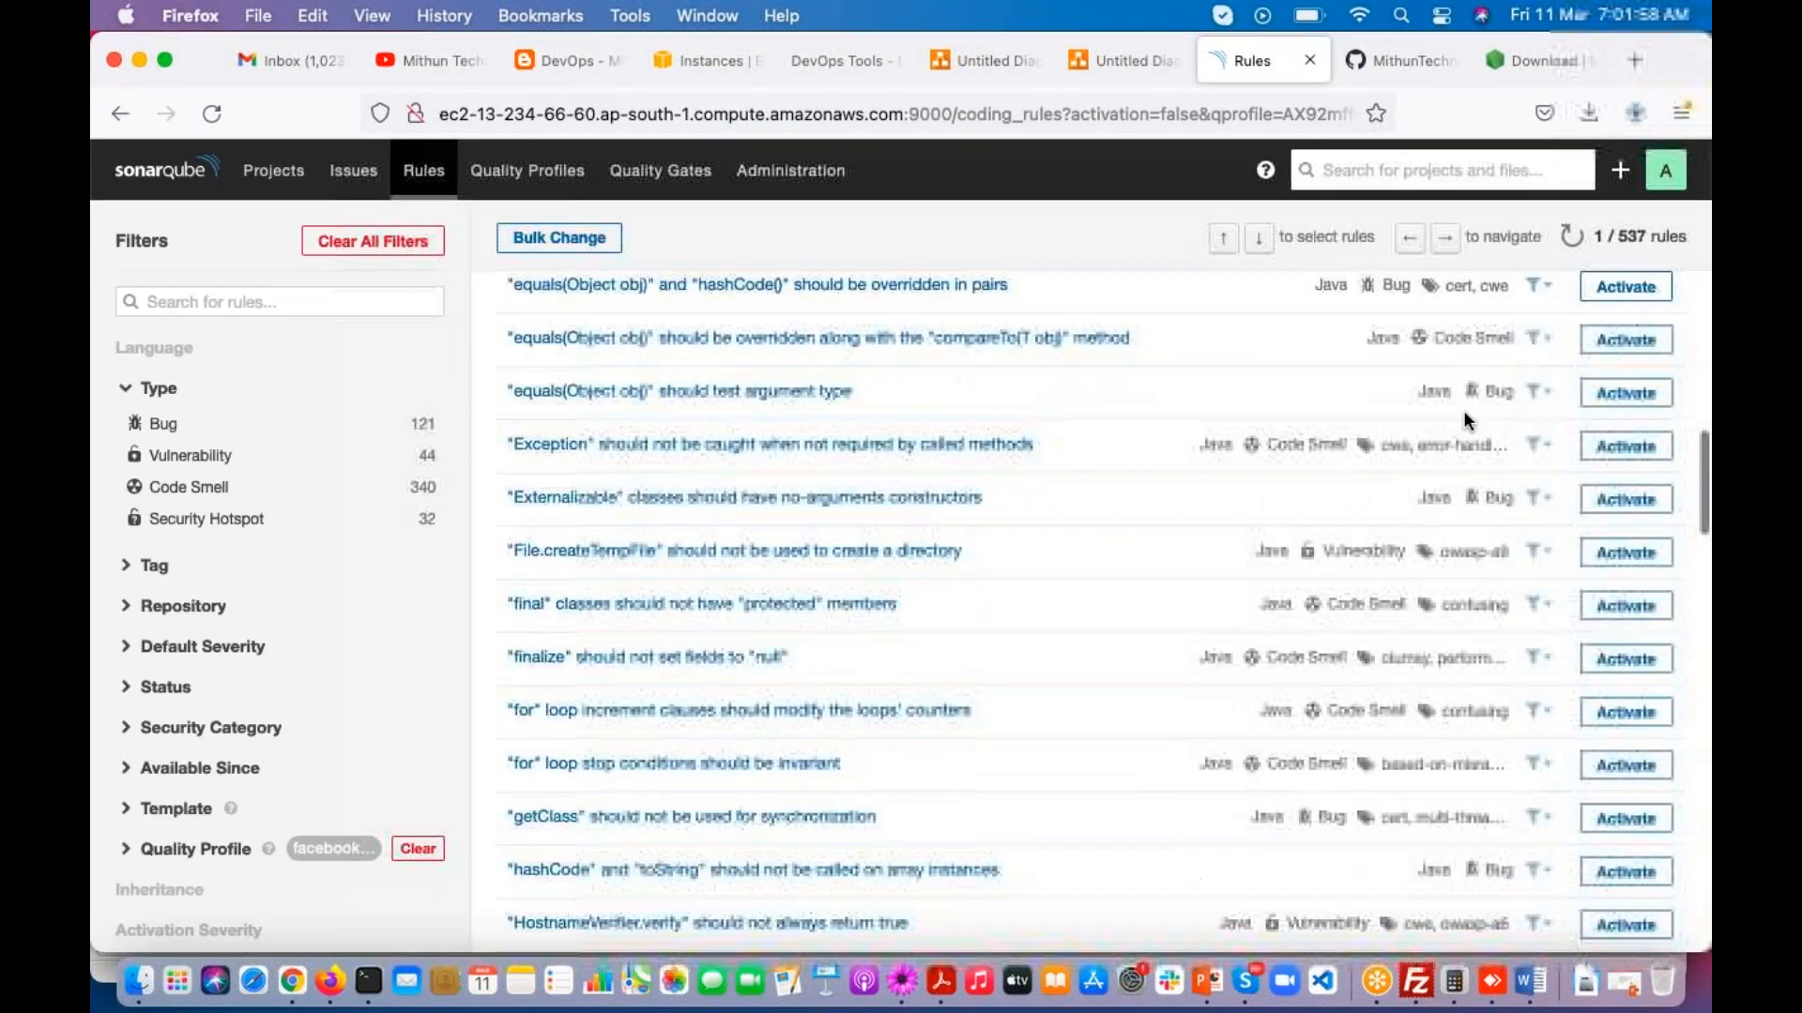
pyautogui.click(1624, 392)
pyautogui.click(1036, 588)
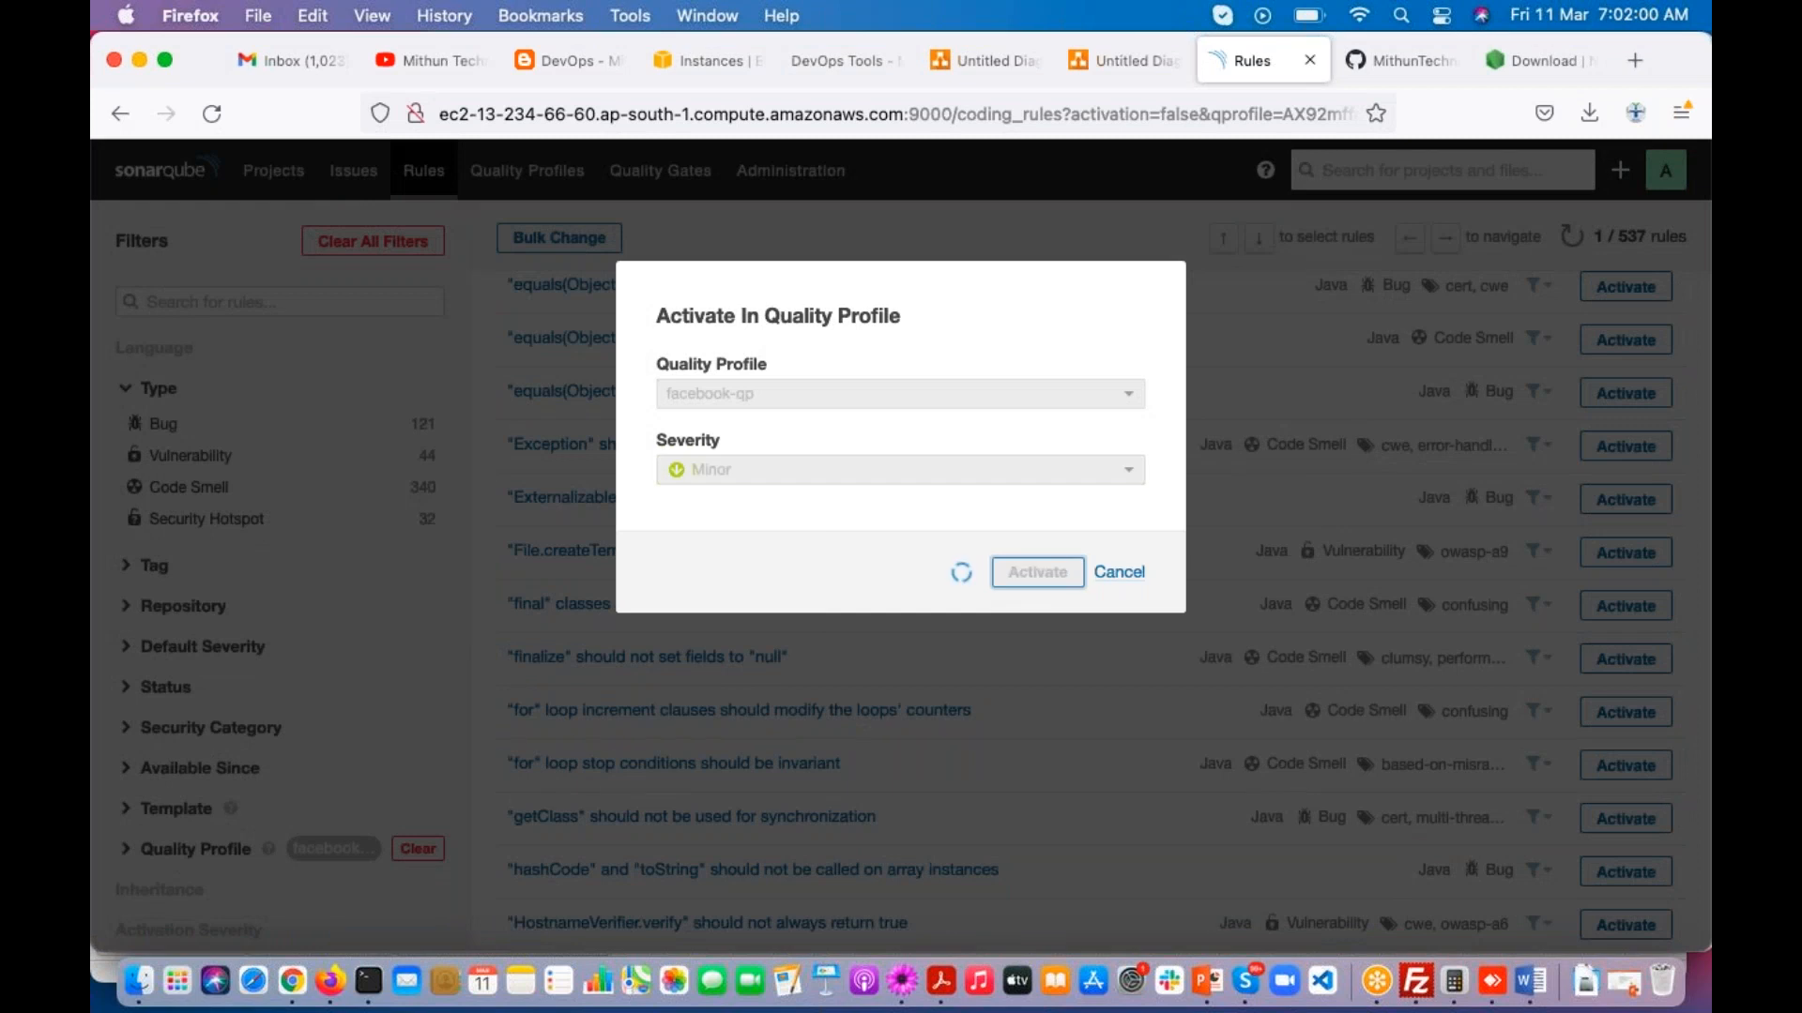
pyautogui.scroll(-5, 1069, 554)
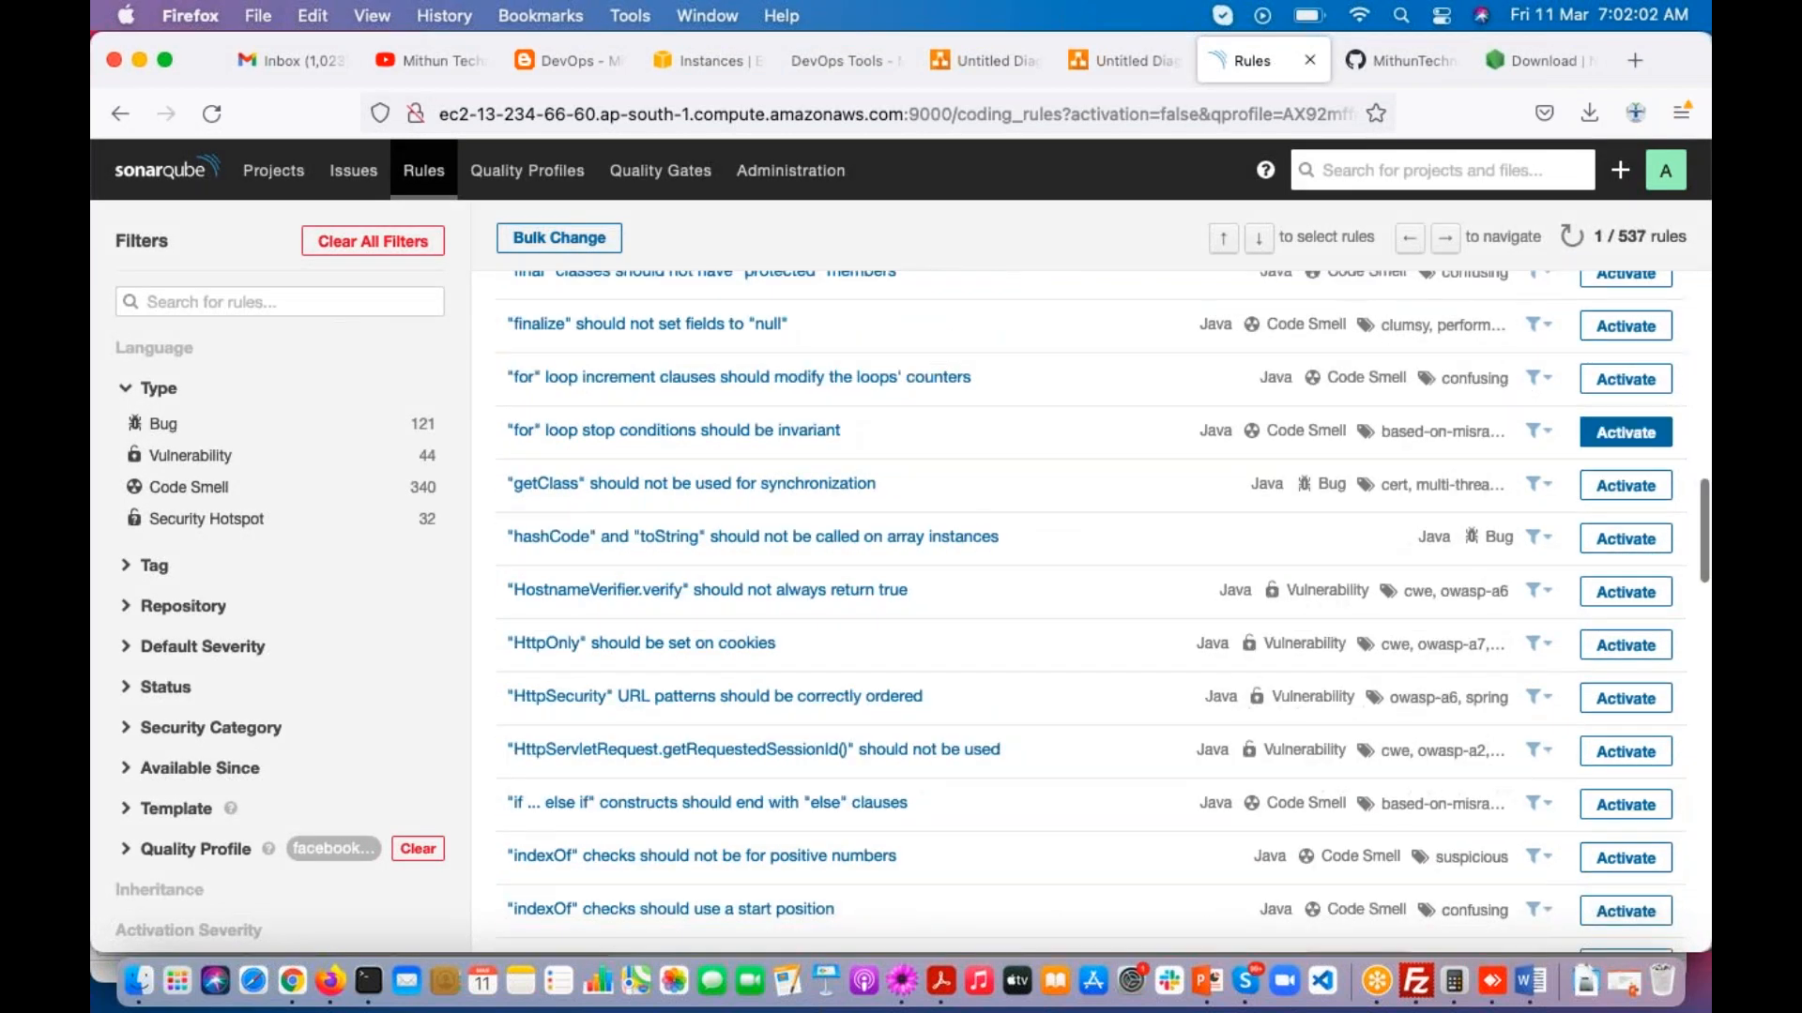
pyautogui.click(1624, 431)
pyautogui.click(1069, 572)
# Step: Activate another rule further down the list, and the rule "iterator" should not return "this" with Major severity
pyautogui.scroll(-5, 1057, 529)
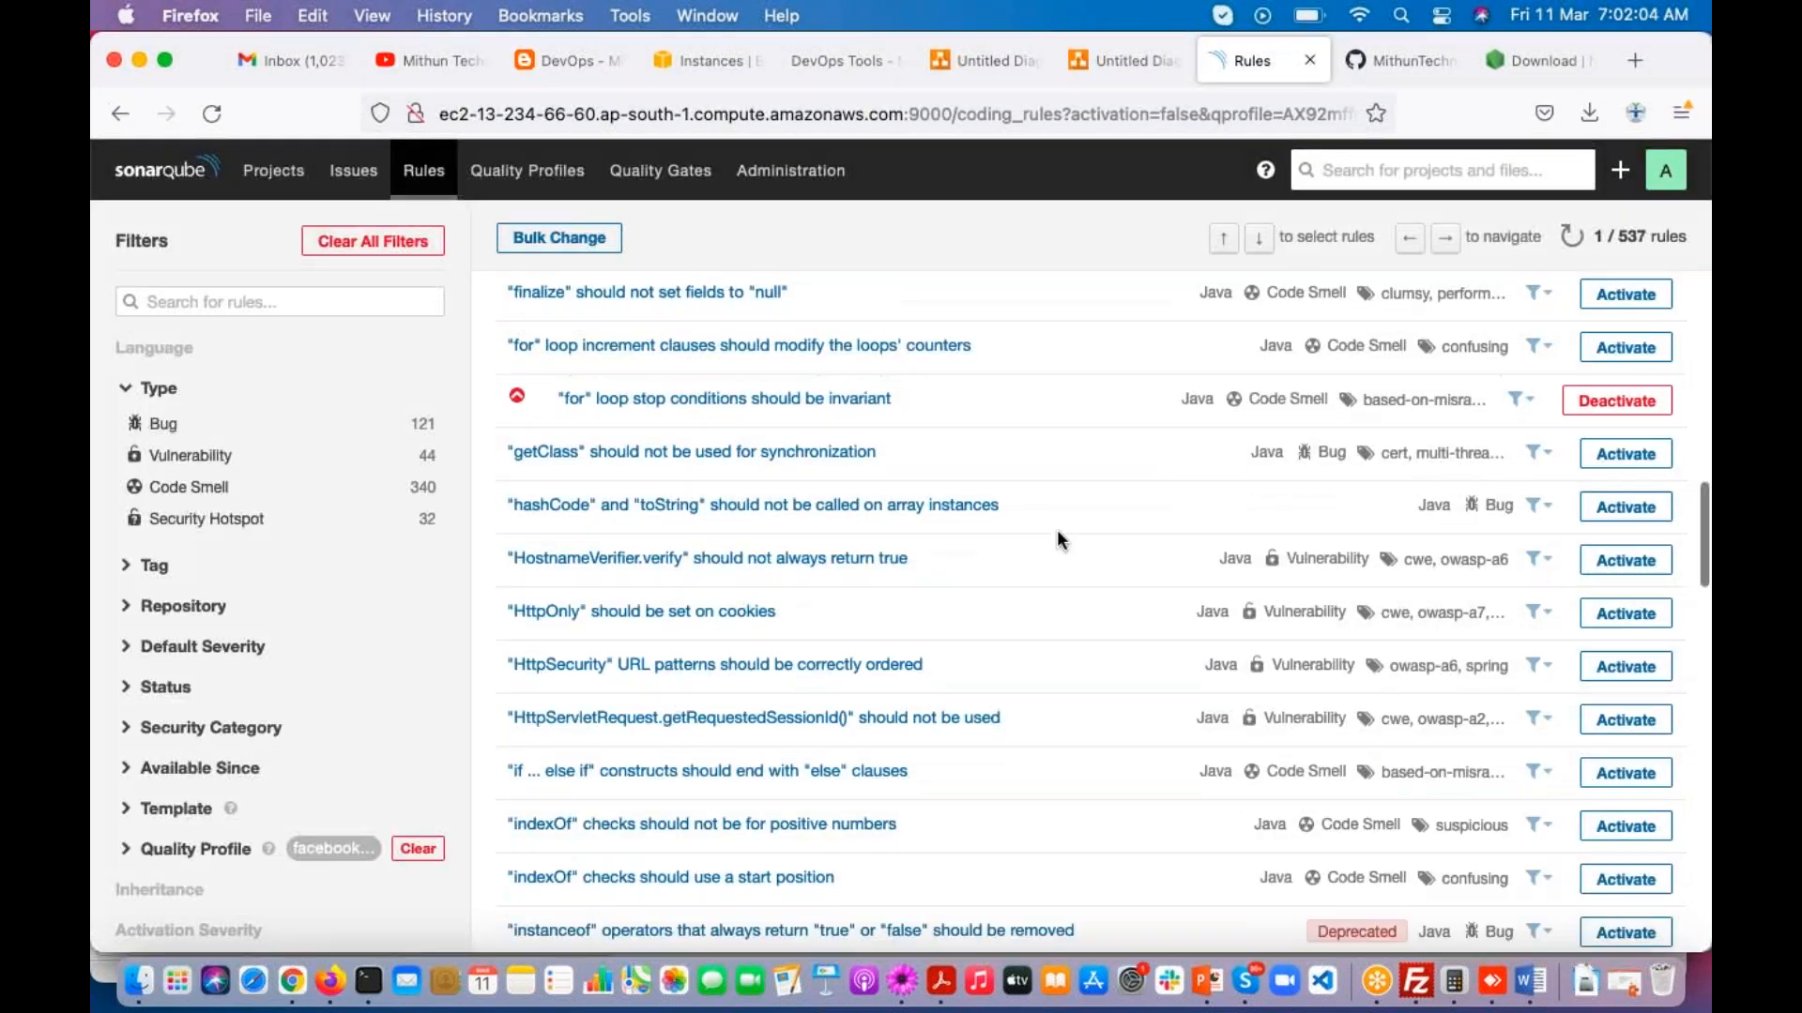
pyautogui.click(1624, 459)
pyautogui.click(1046, 572)
pyautogui.scroll(-5, 1052, 520)
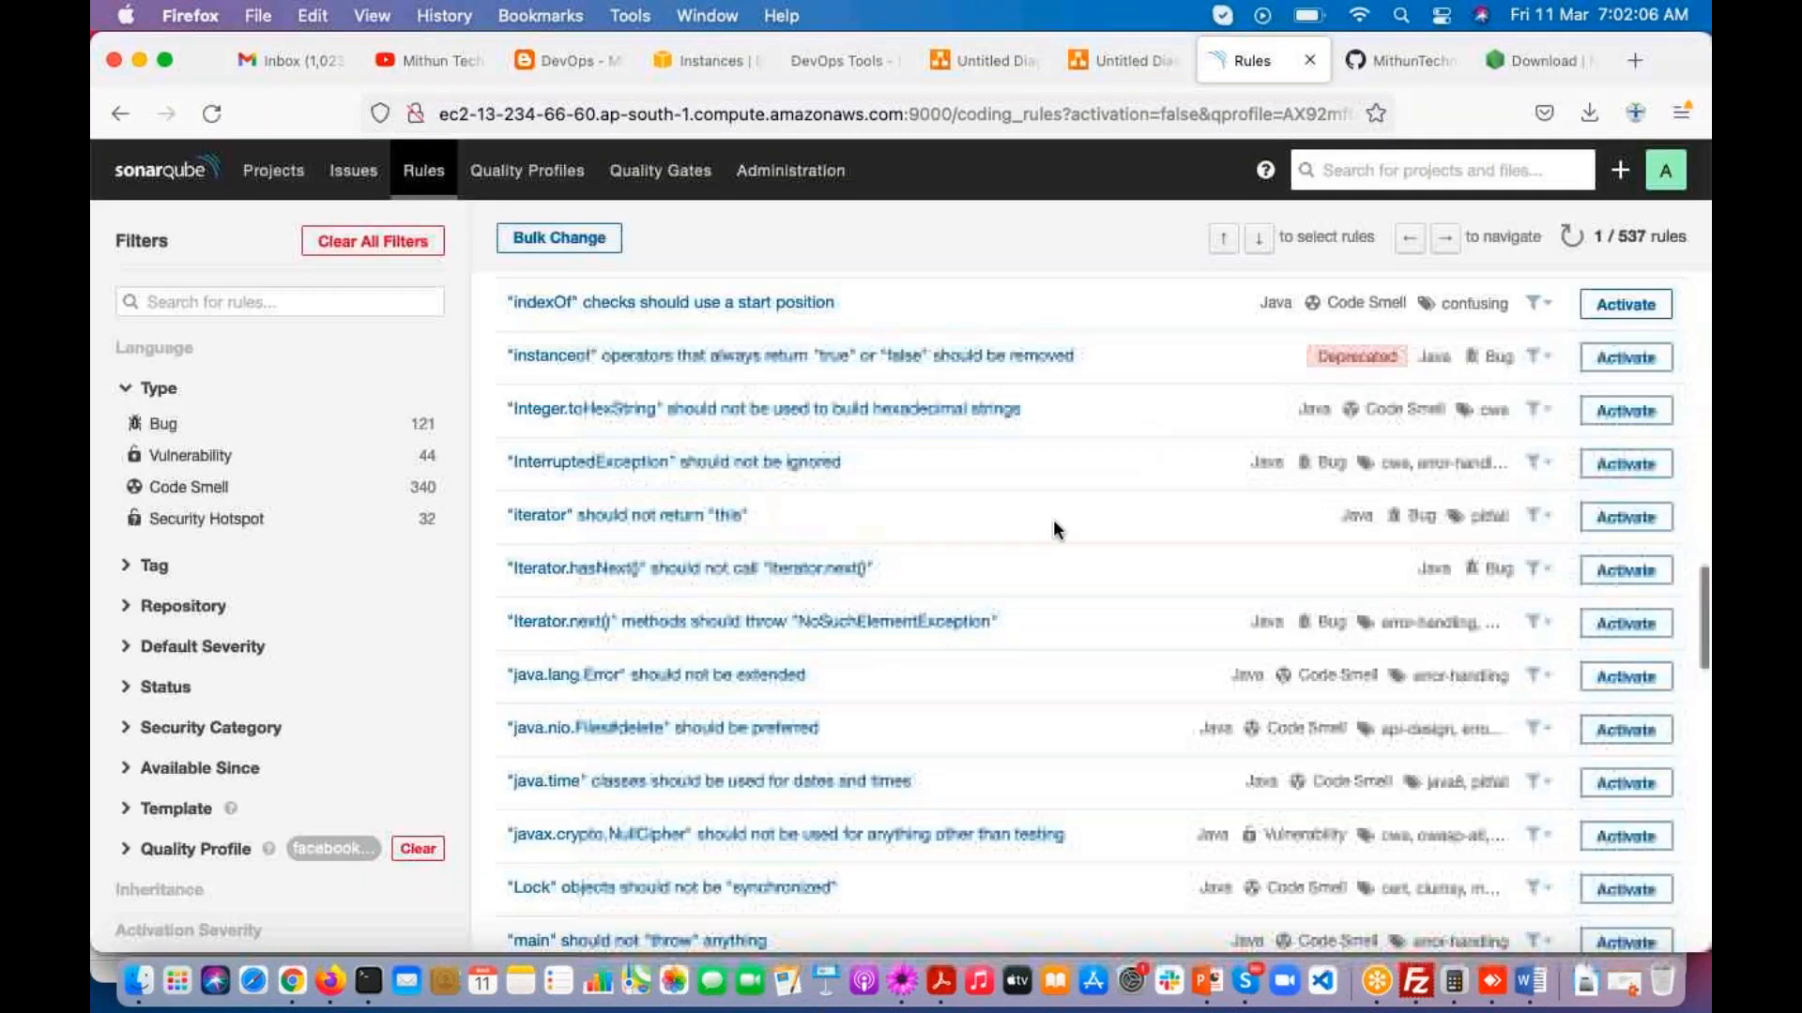
pyautogui.click(1625, 456)
pyautogui.click(1039, 571)
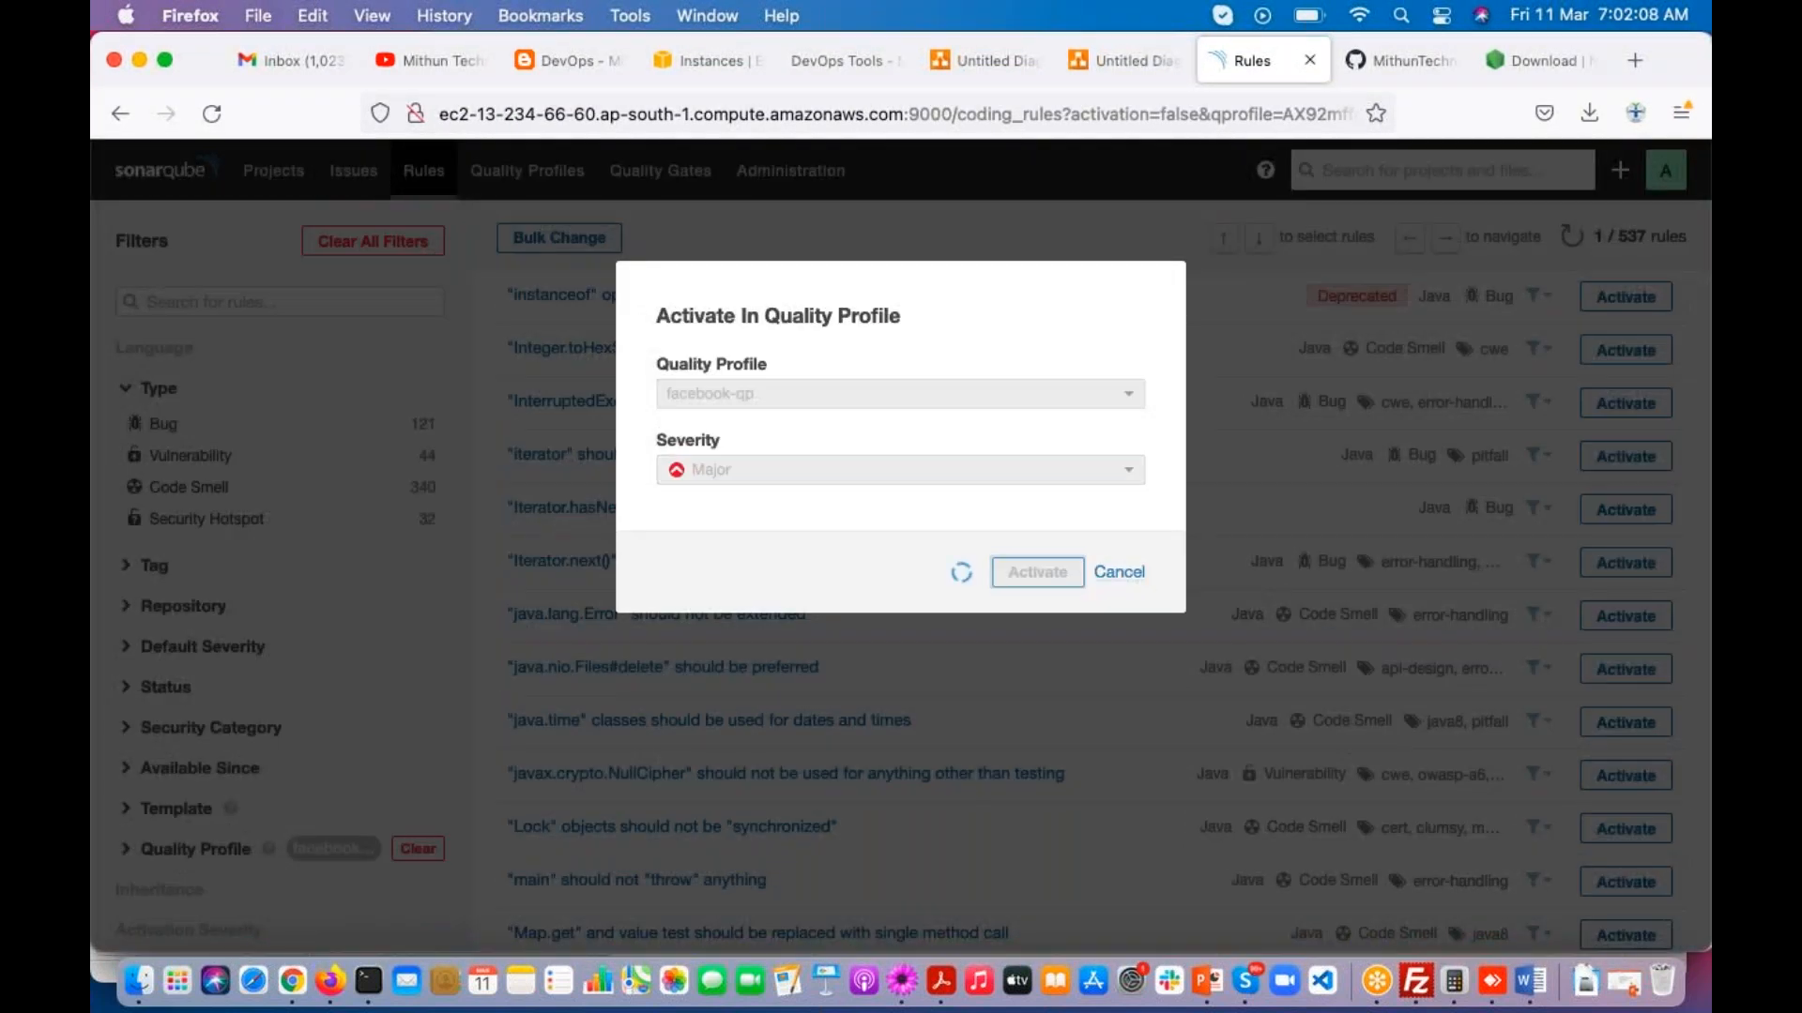
# Step: Return to the quality profiles, set facebook-qp as the default Java profile, and check its default marker
pyautogui.scroll(20, 943, 483)
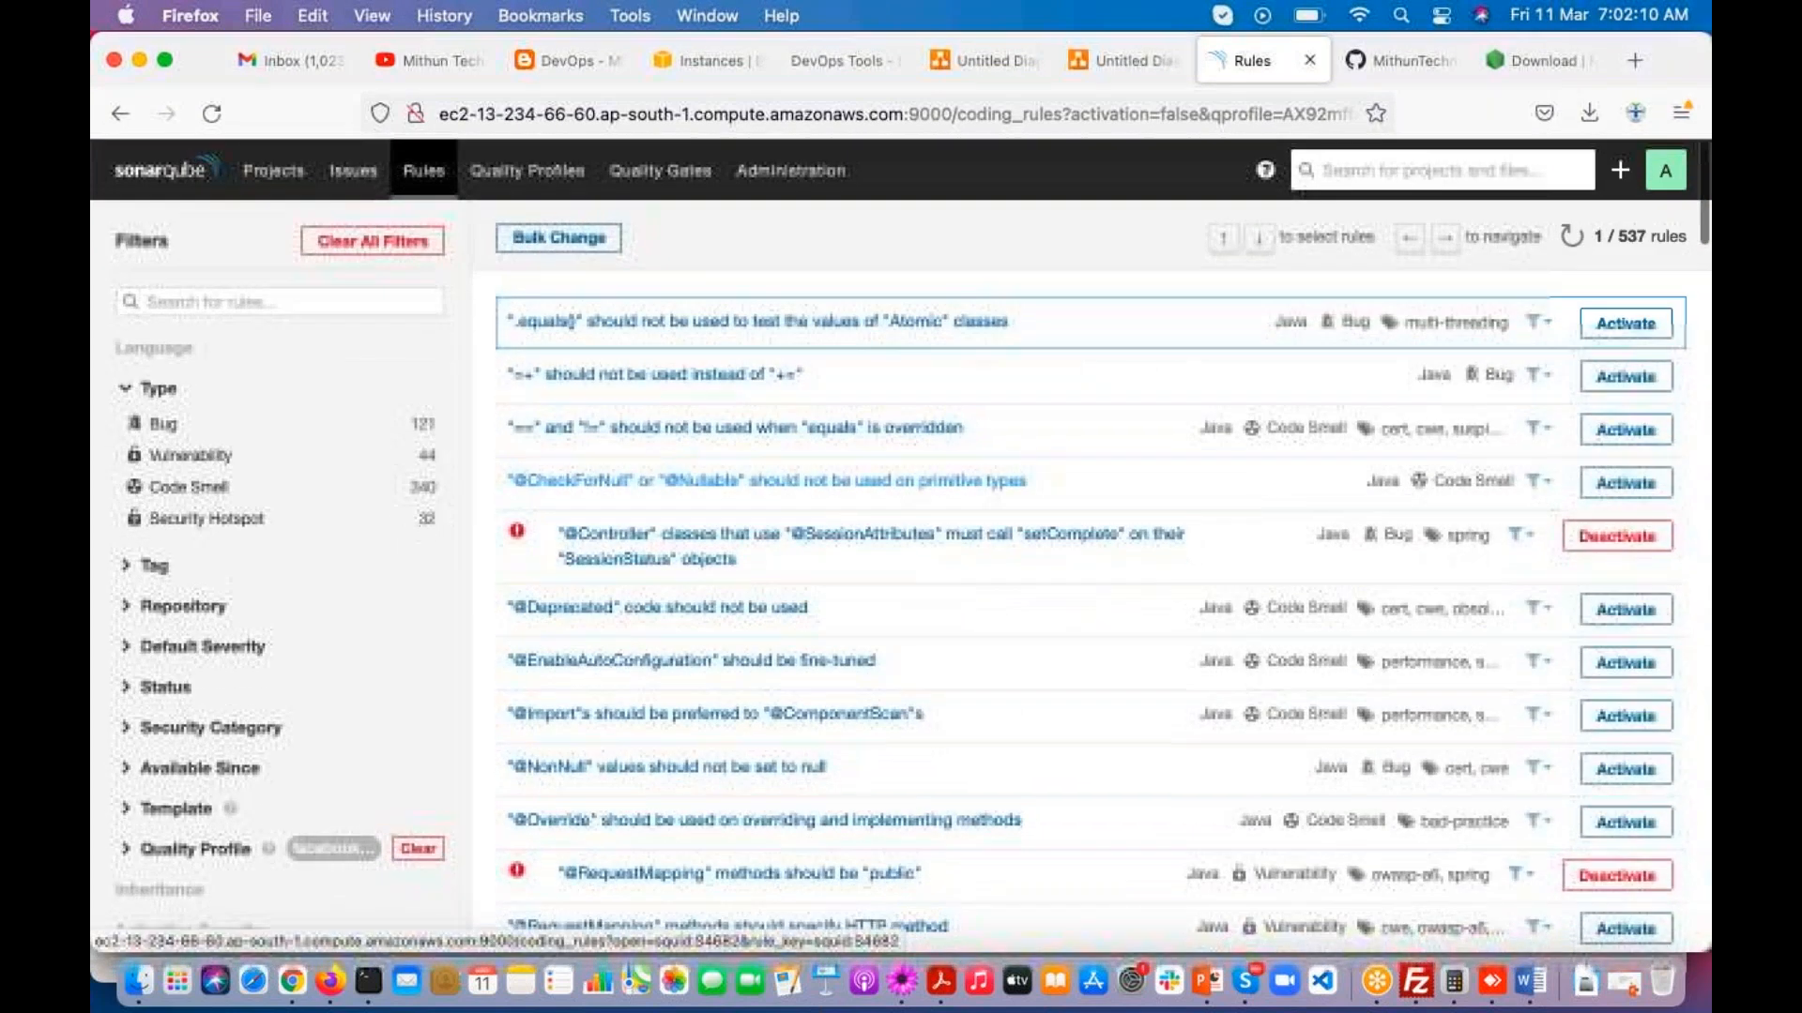
pyautogui.click(528, 170)
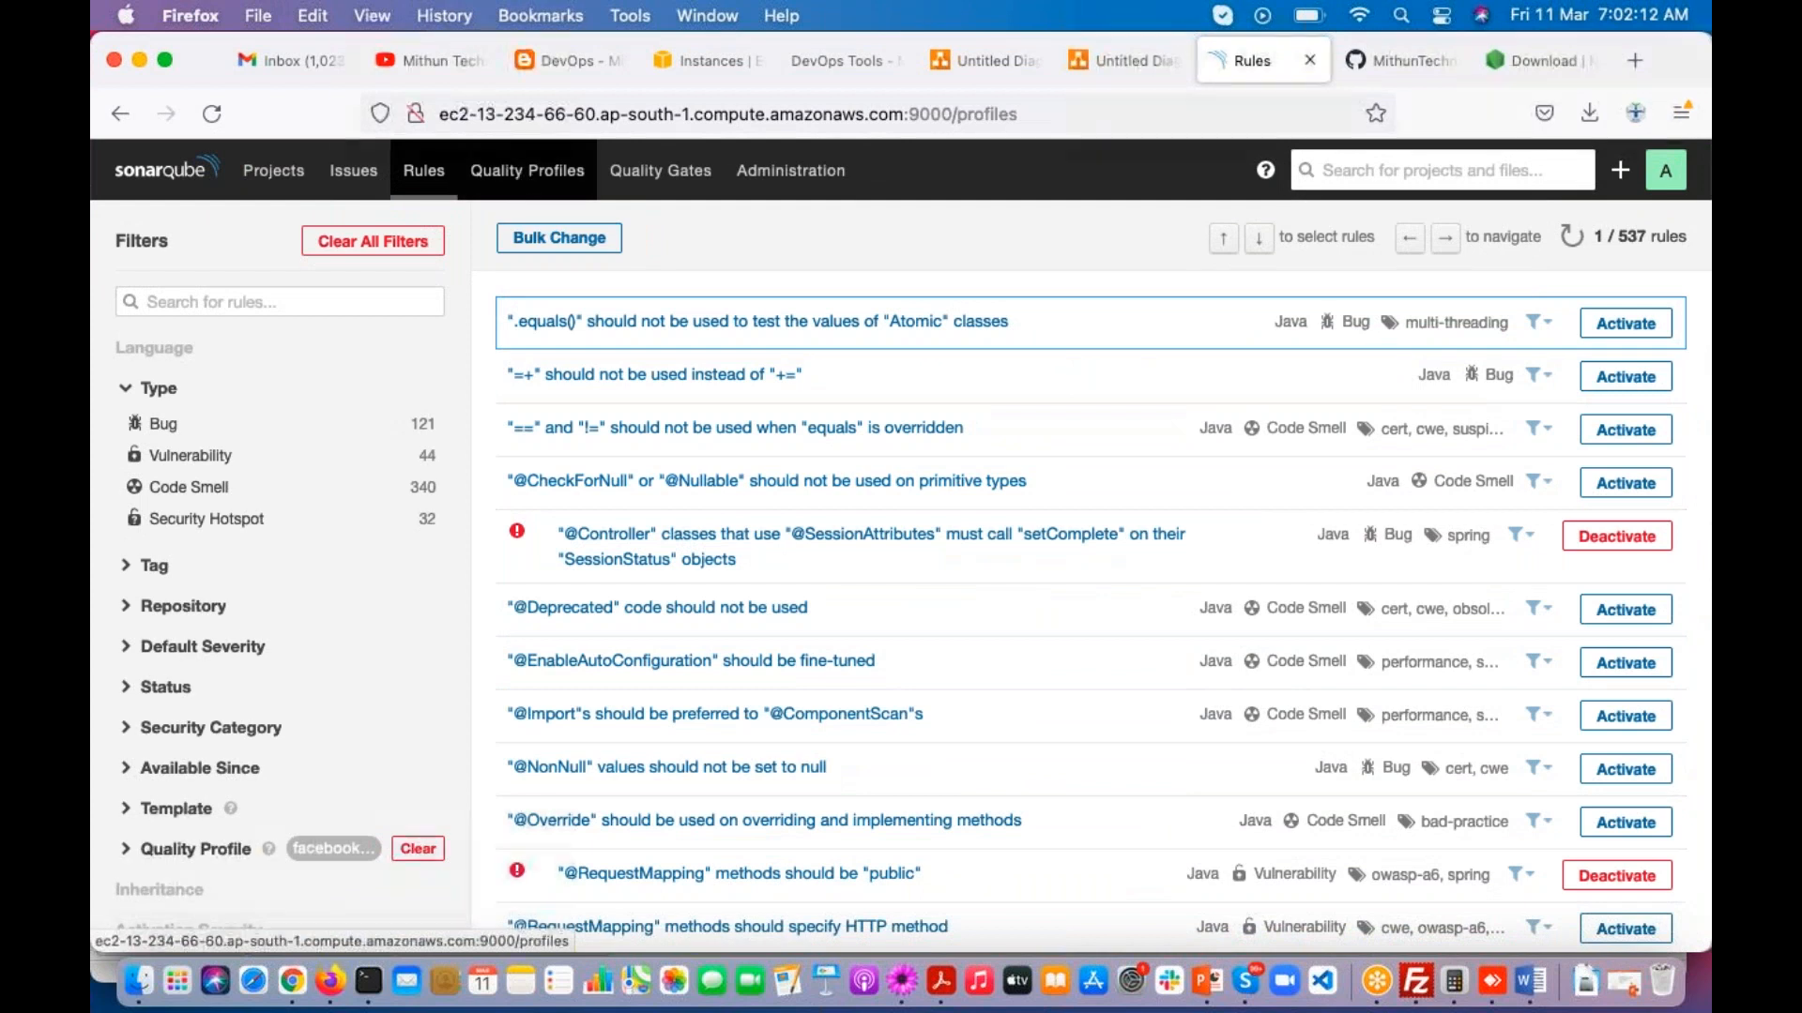
pyautogui.scroll(-7, 576, 757)
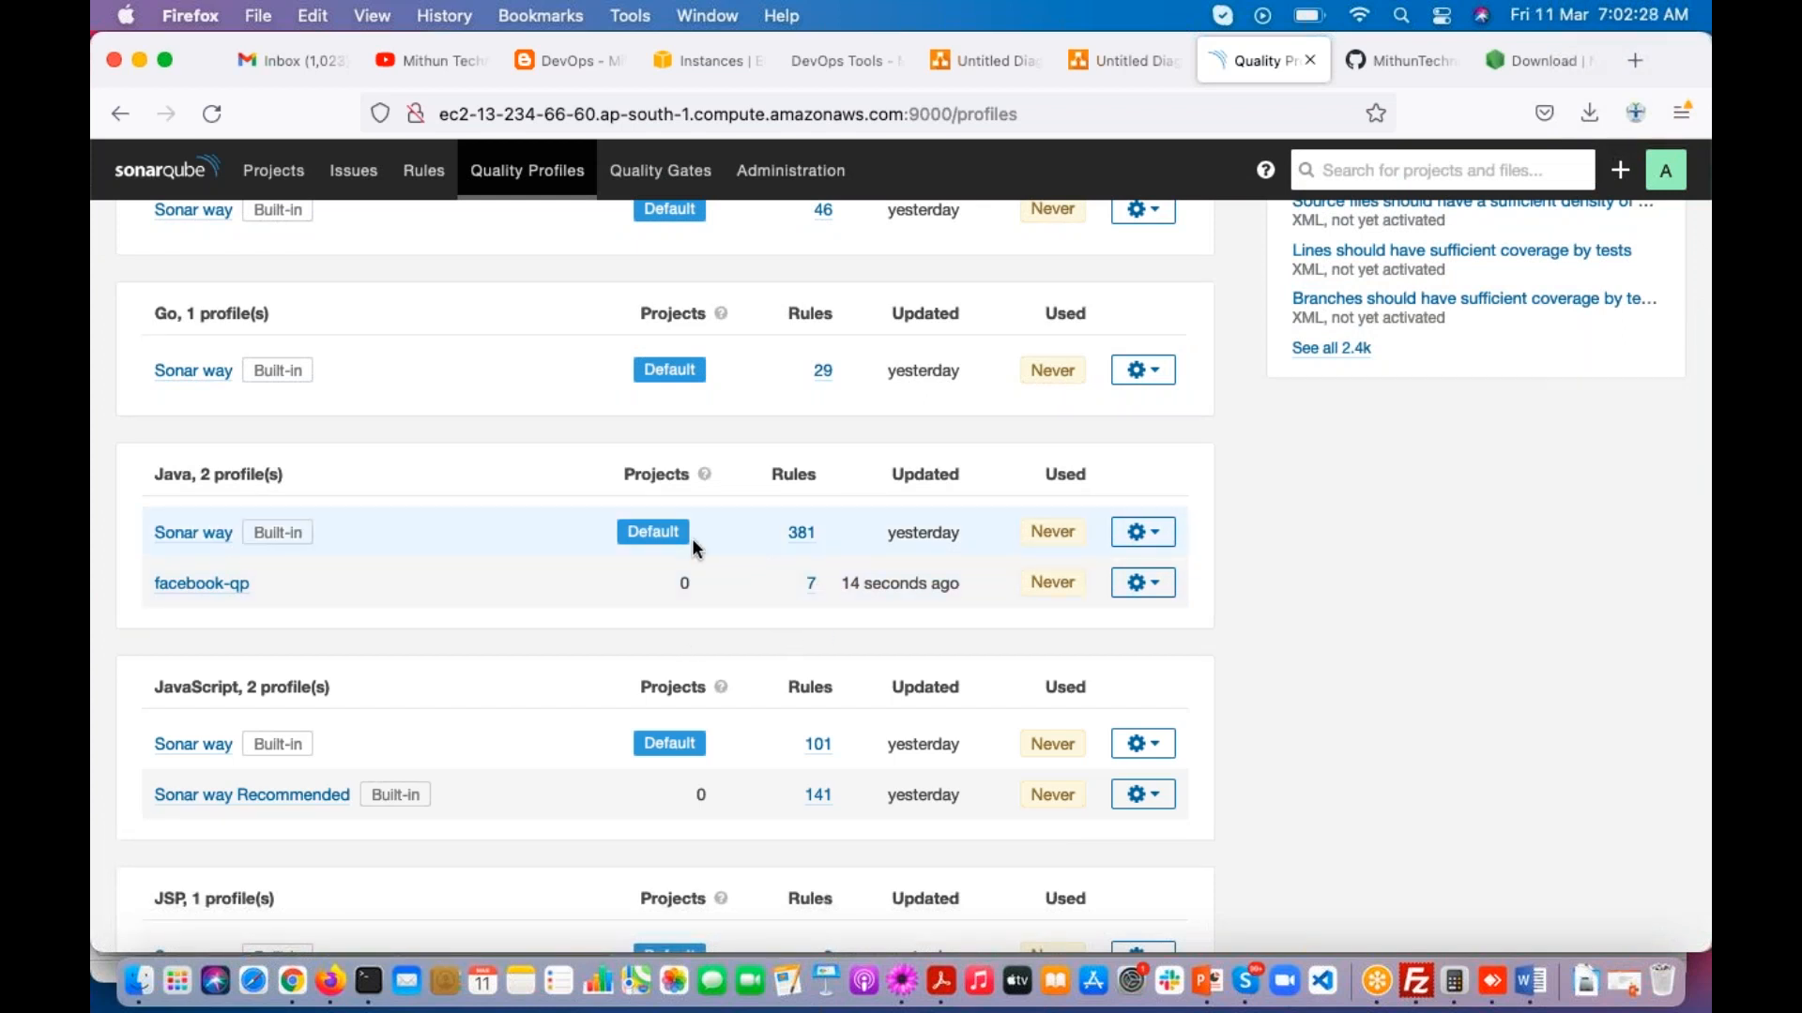
pyautogui.click(1603, 386)
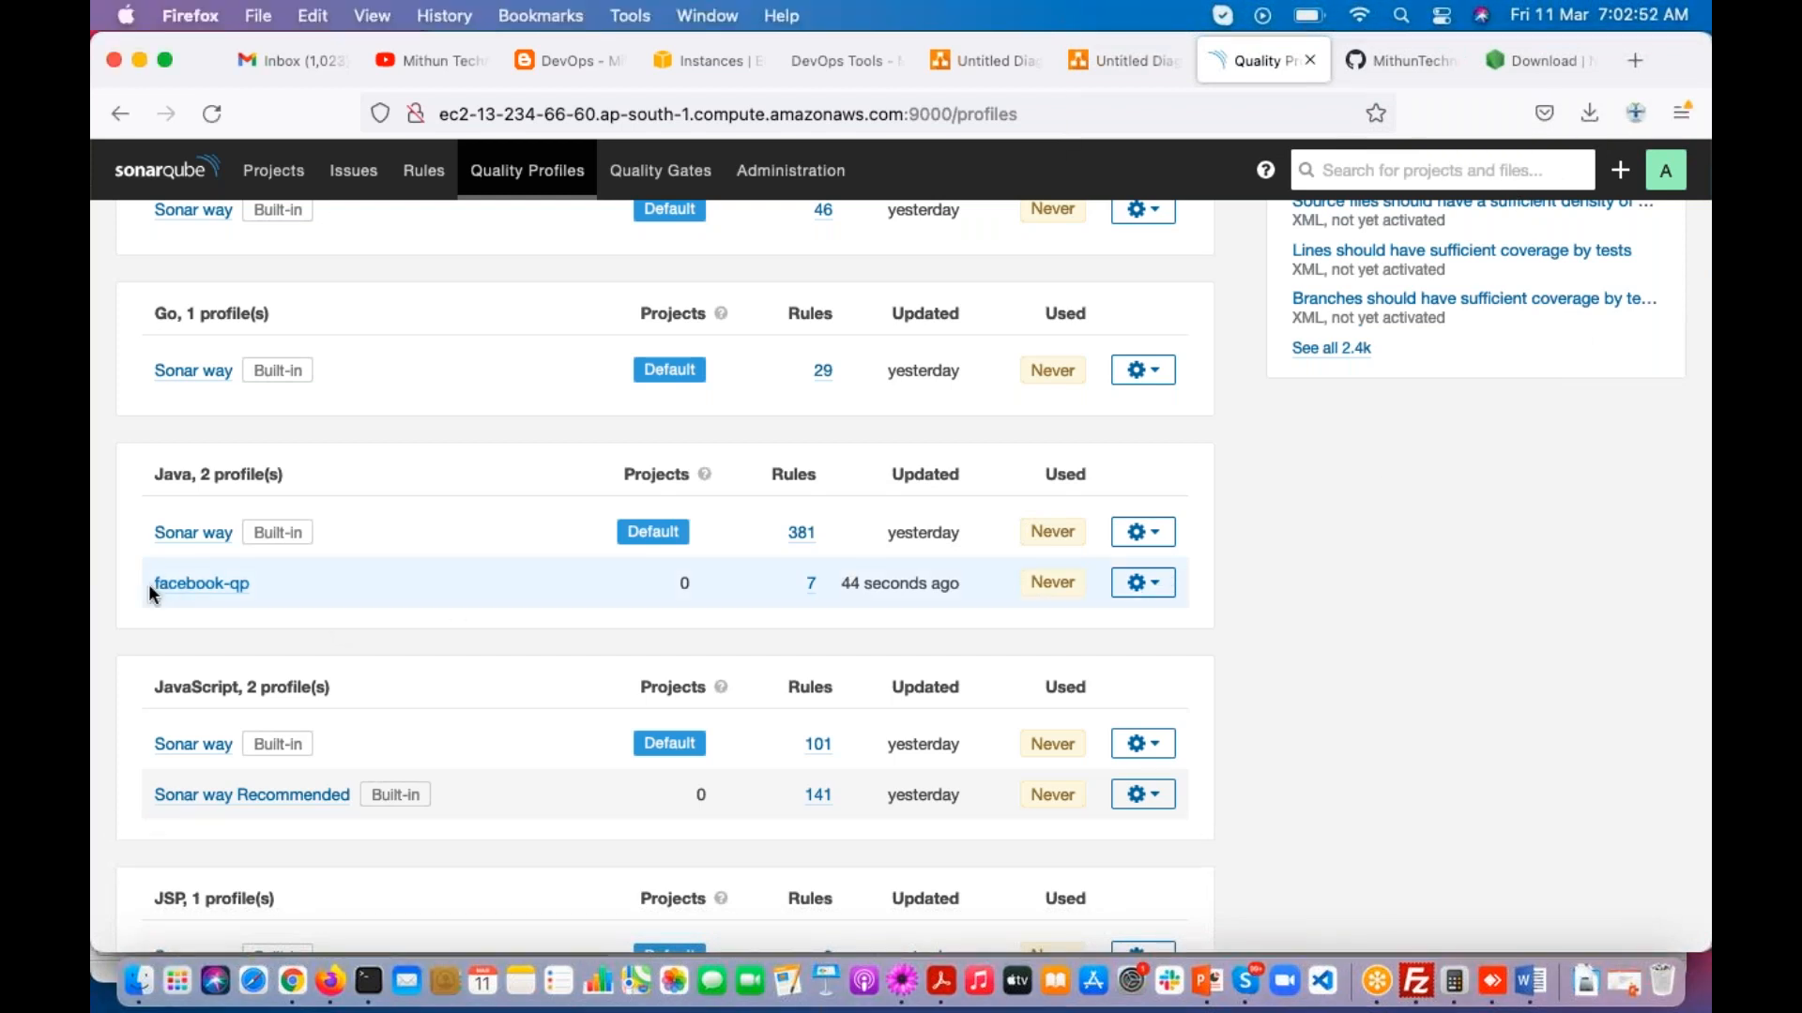
pyautogui.click(1163, 593)
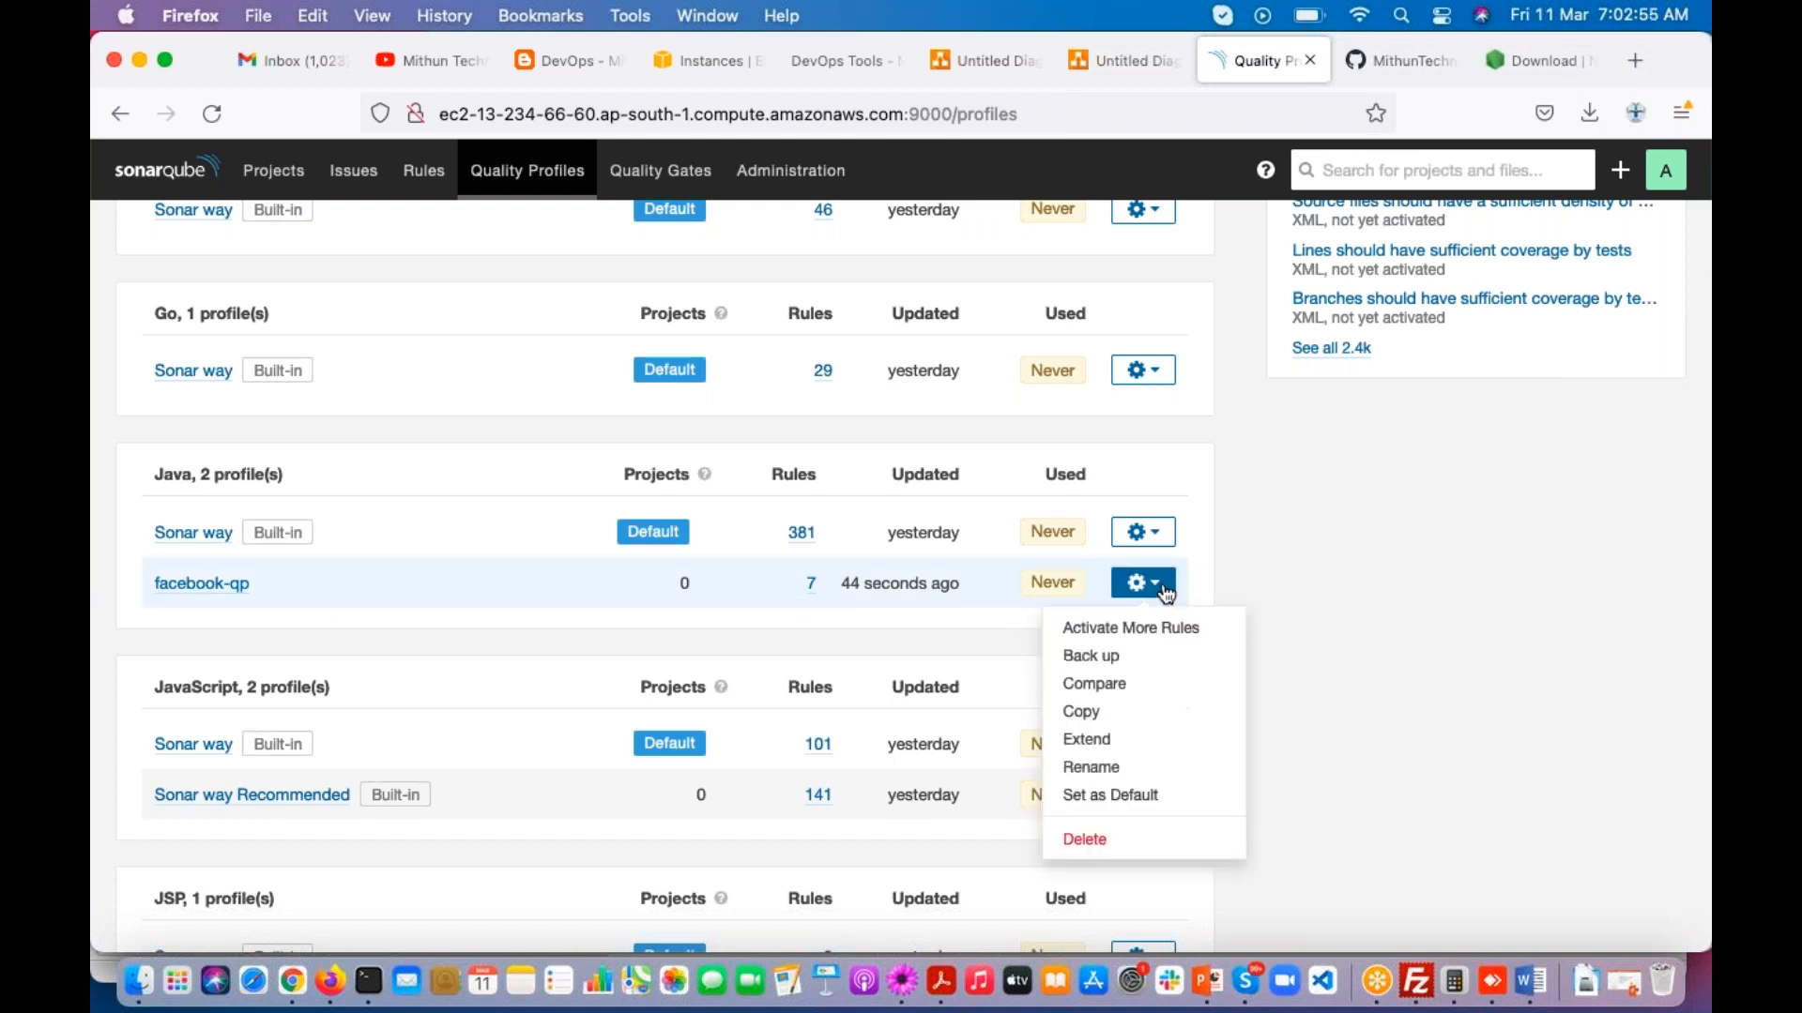
pyautogui.click(1170, 799)
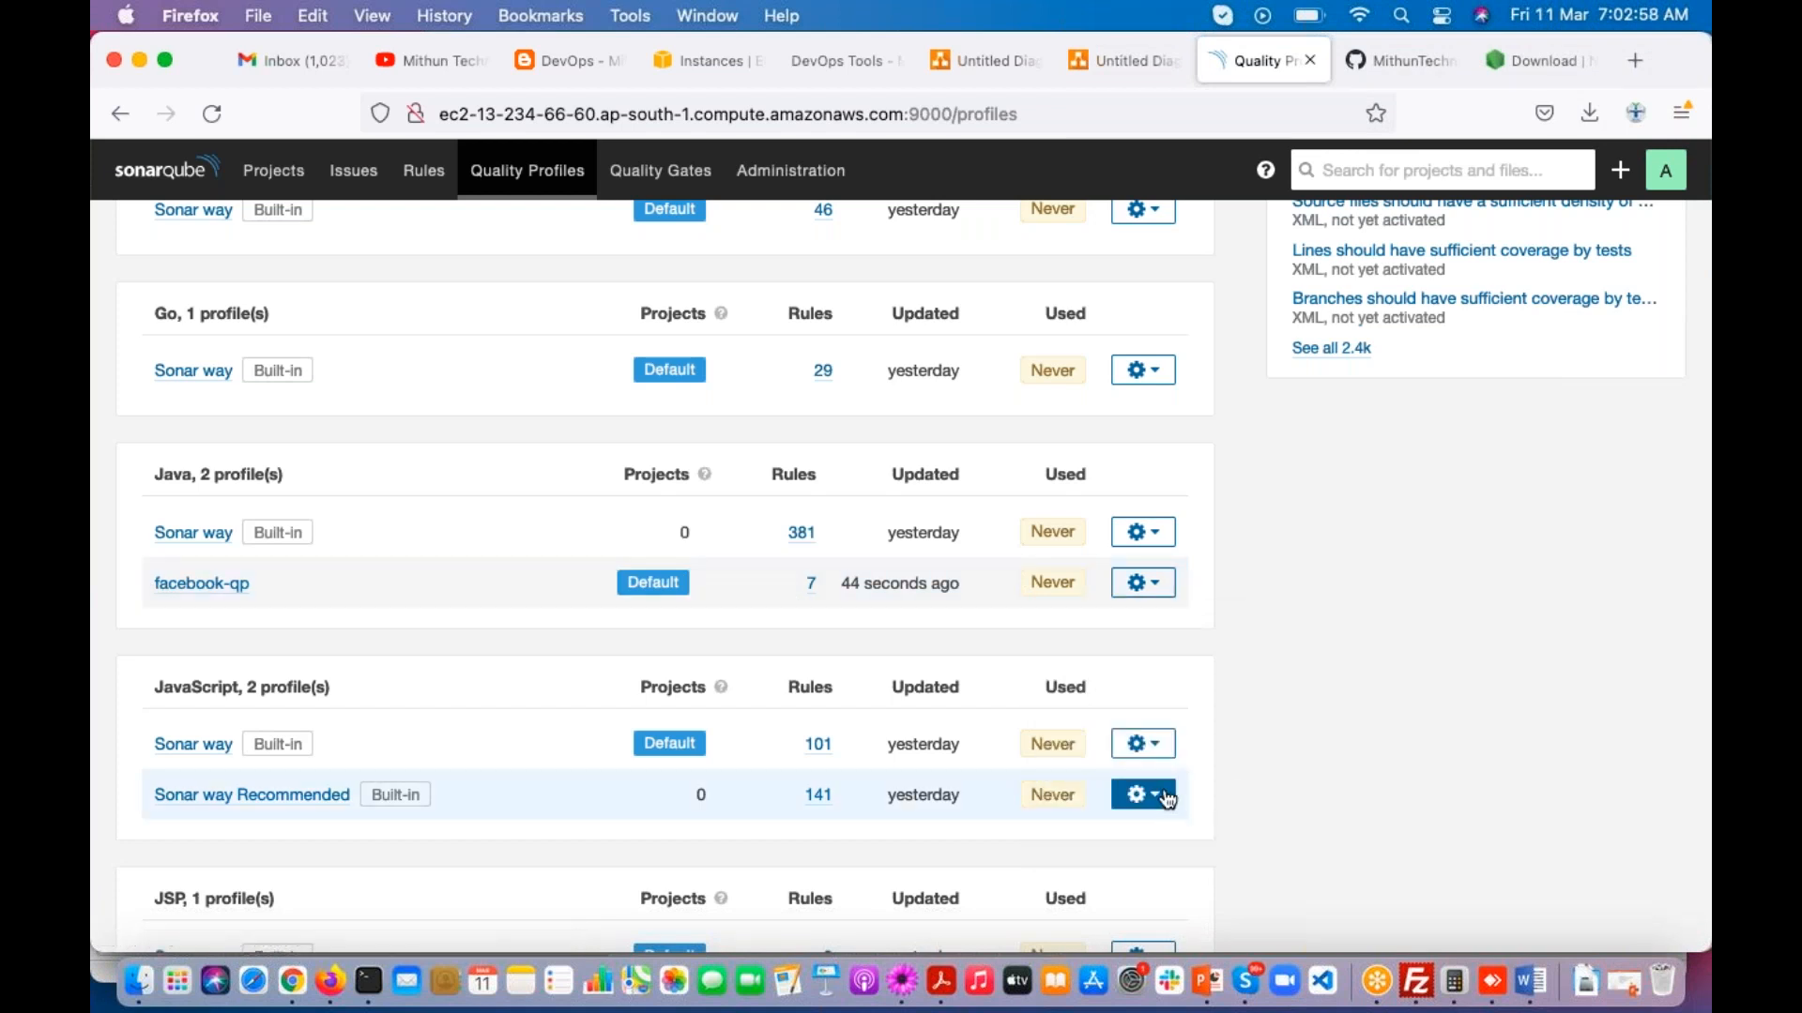
pyautogui.moveTo(314, 583); pyautogui.dragTo(137, 586)
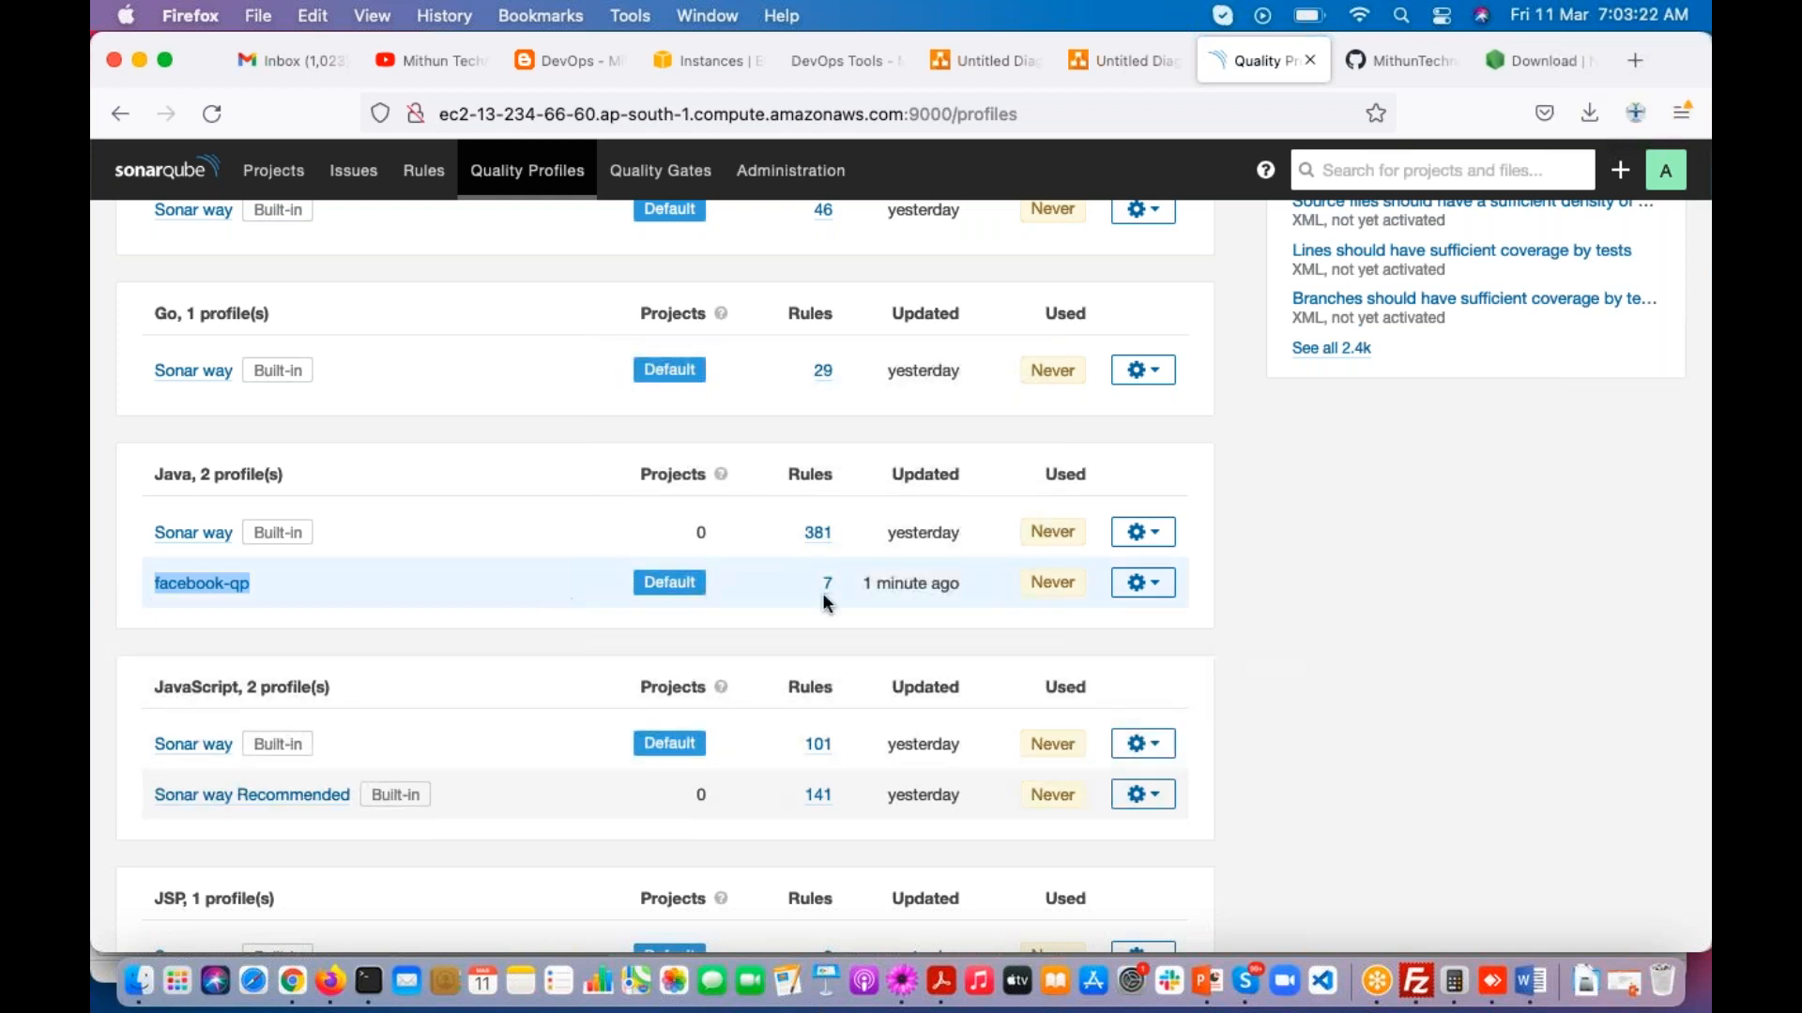
pyautogui.moveTo(665, 580)
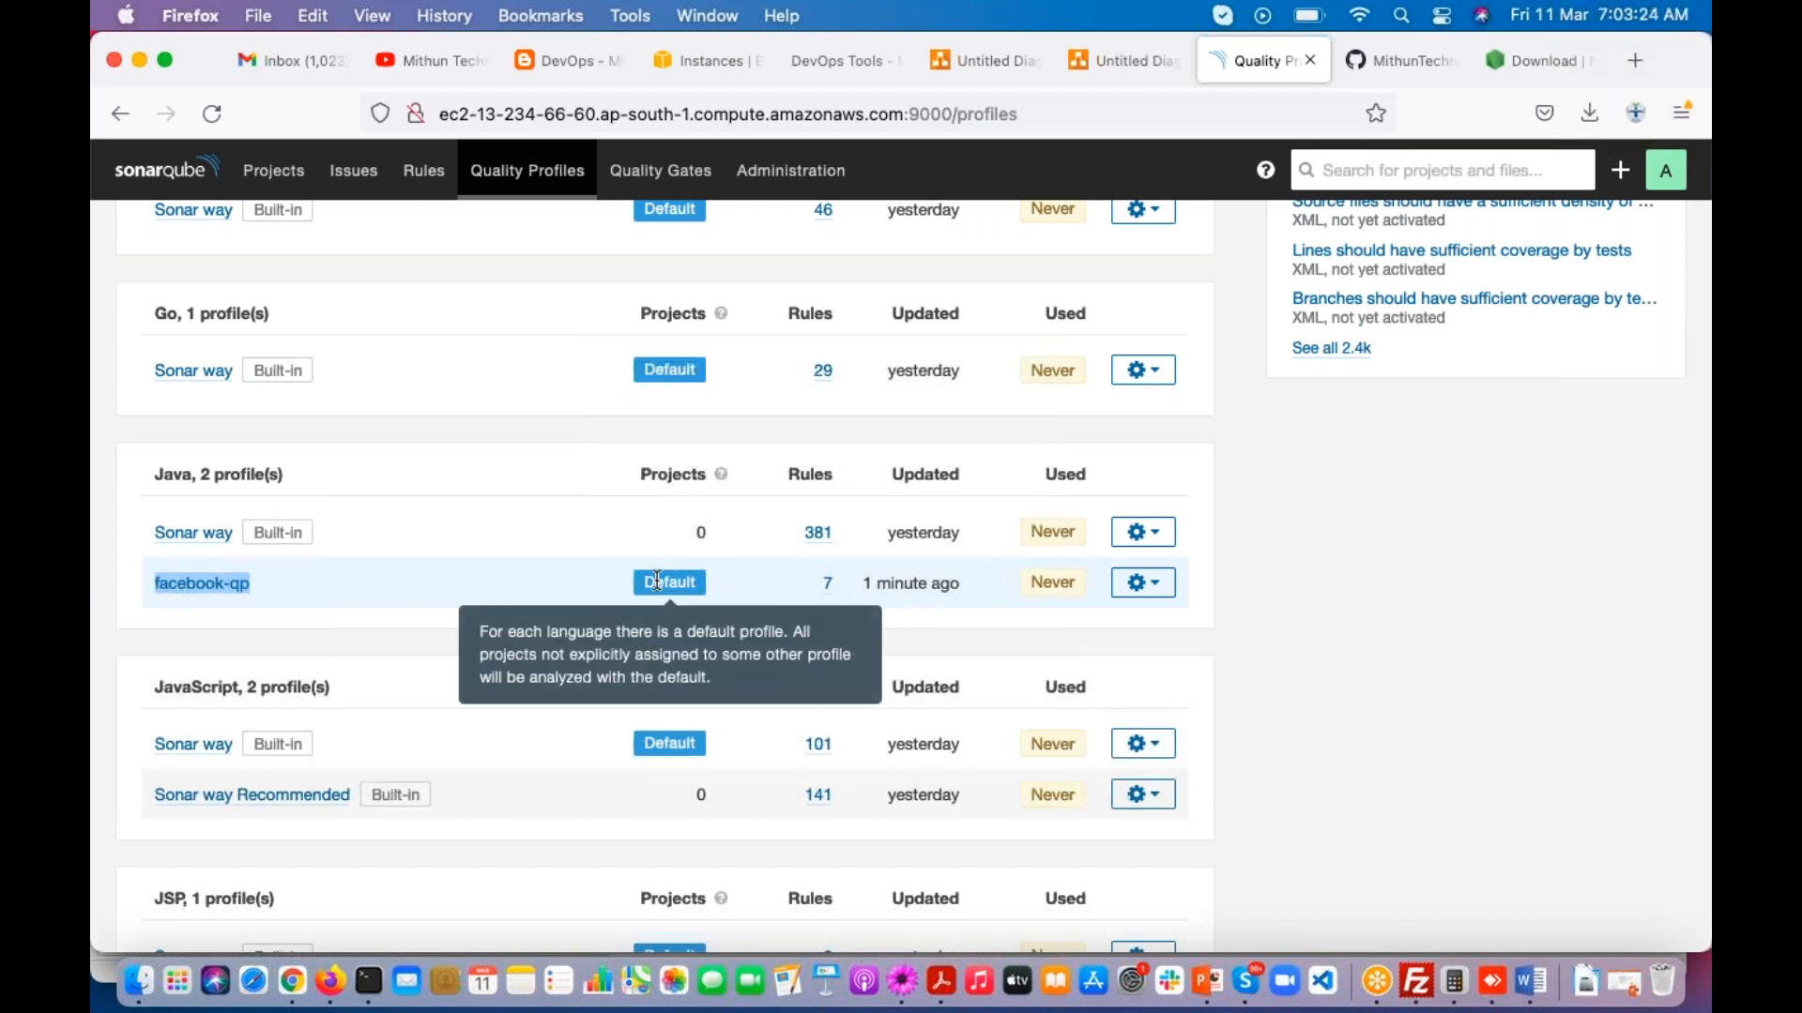
# Step: Set the built-in Sonar way profile as the default Java quality profile
pyautogui.click(1164, 534)
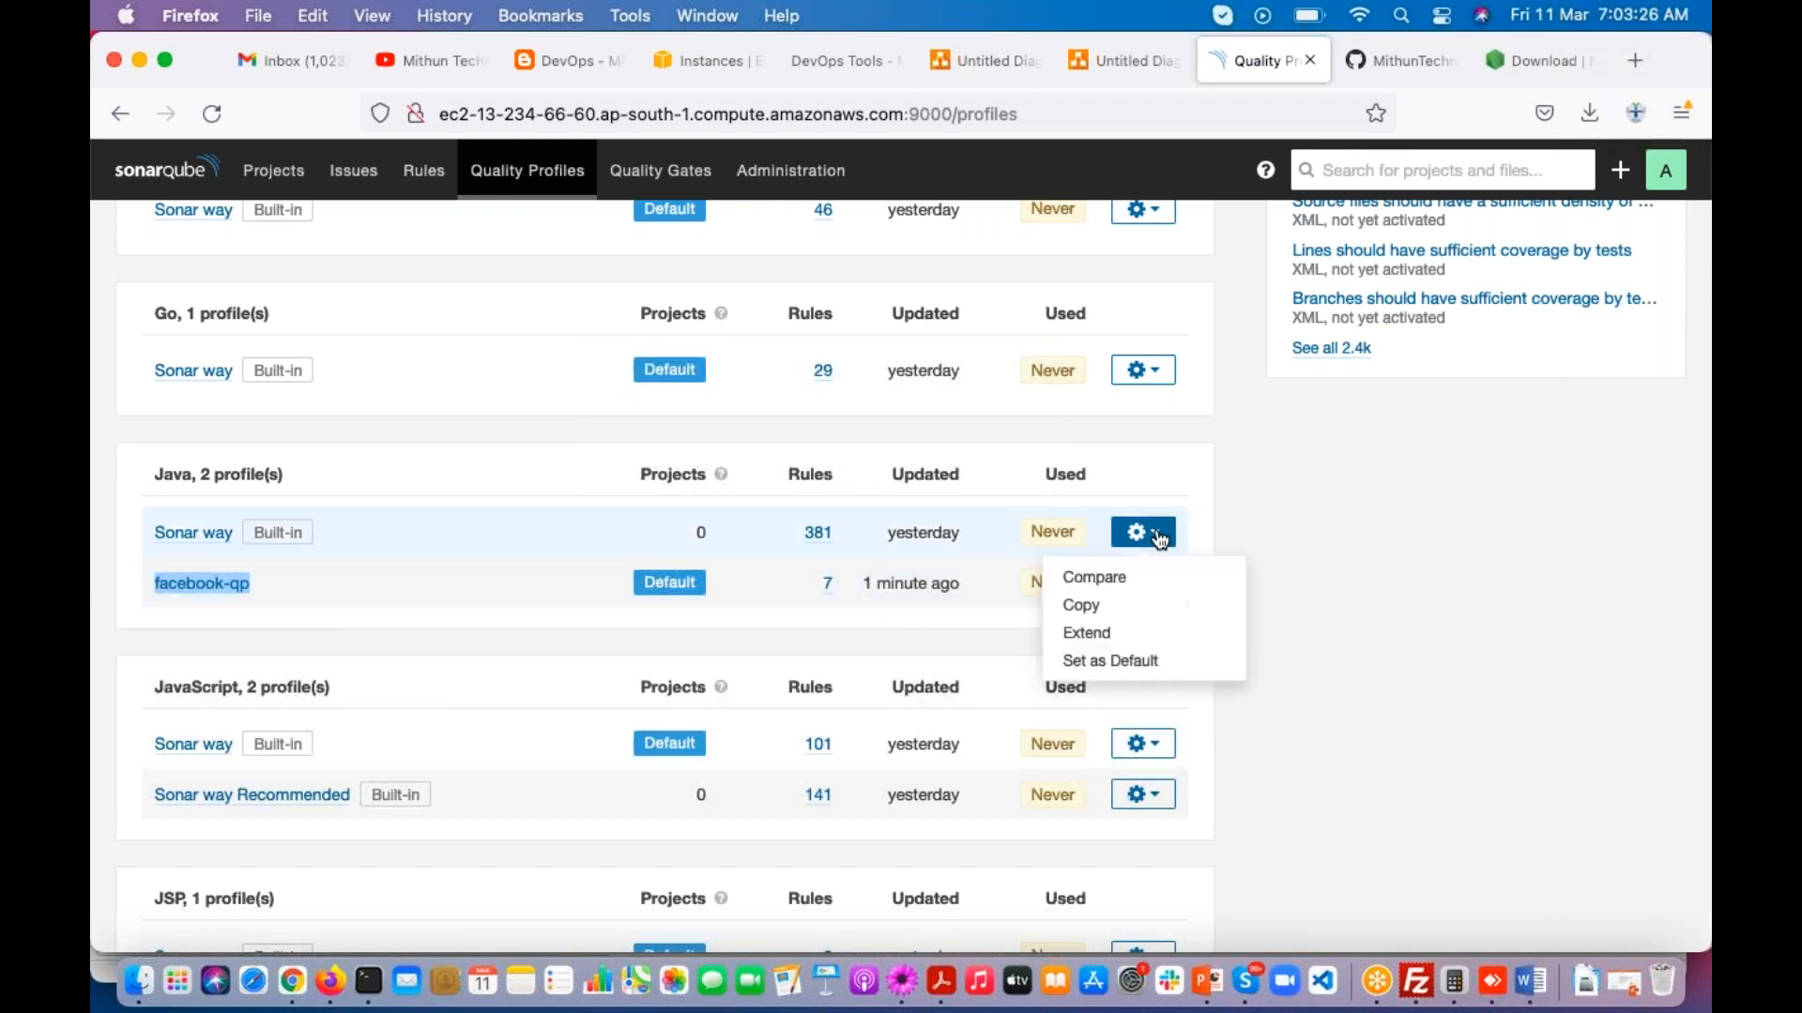
pyautogui.click(1137, 664)
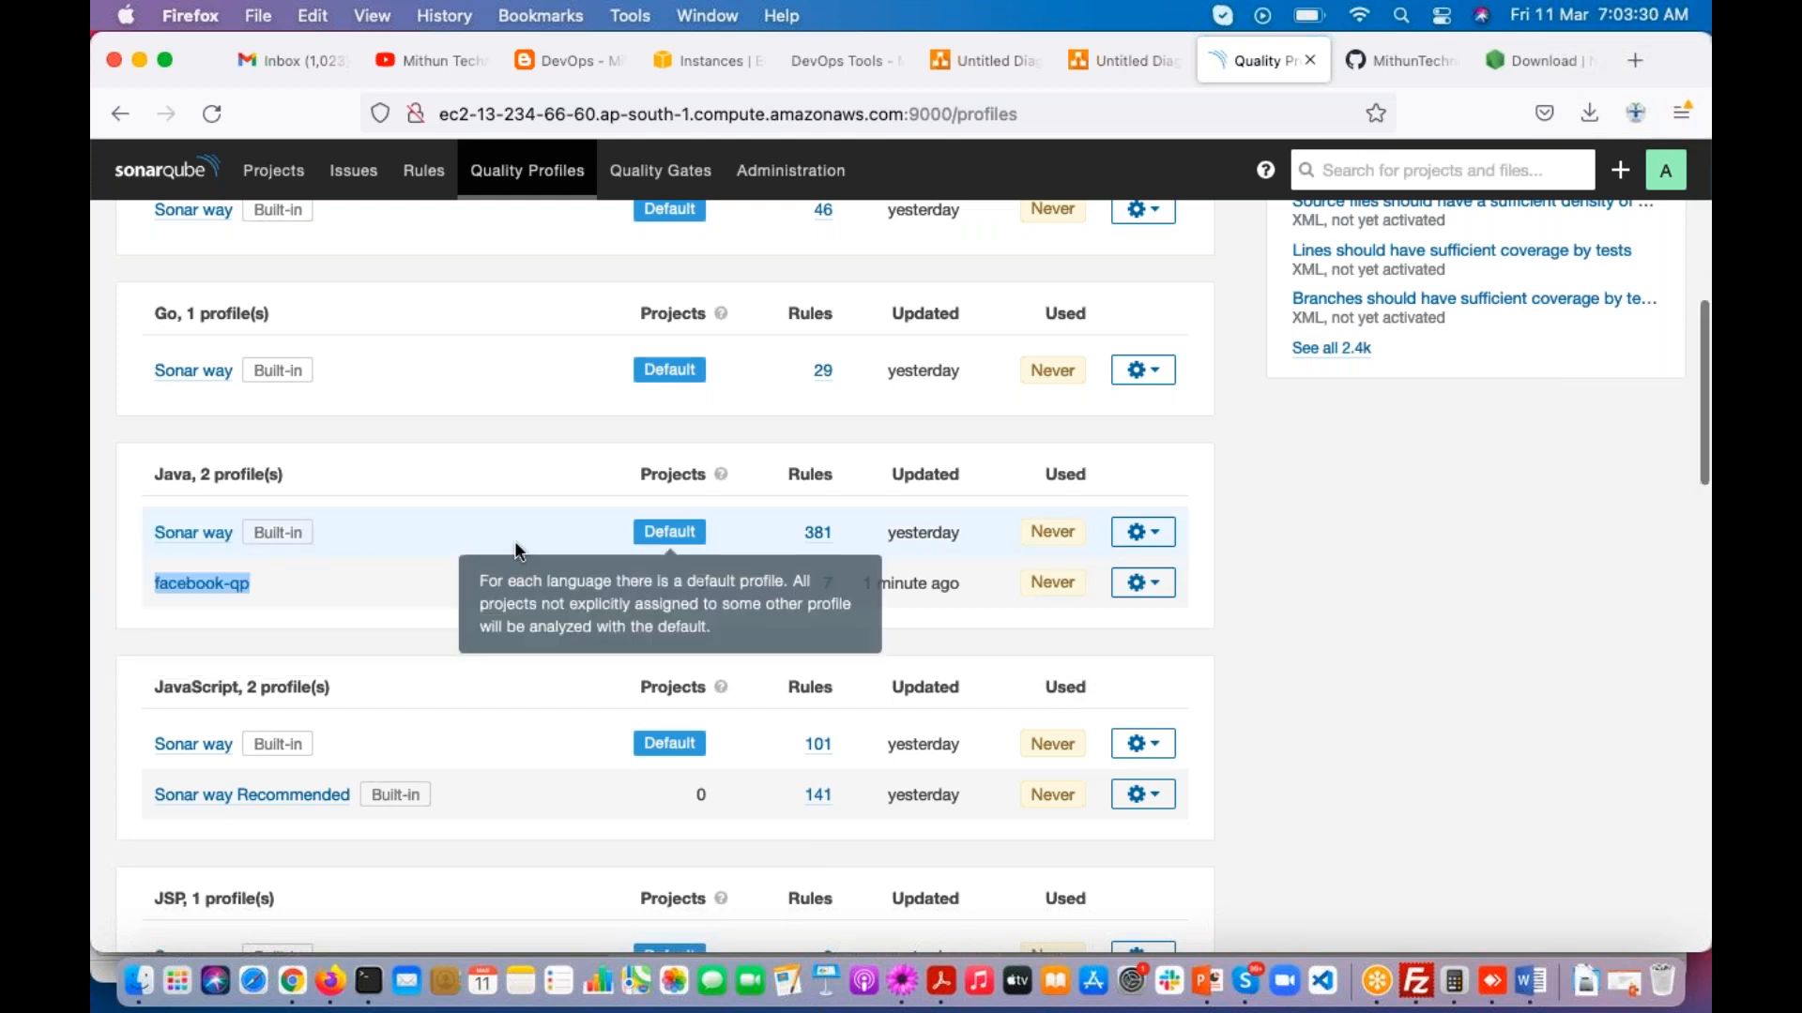
pyautogui.click(255, 612)
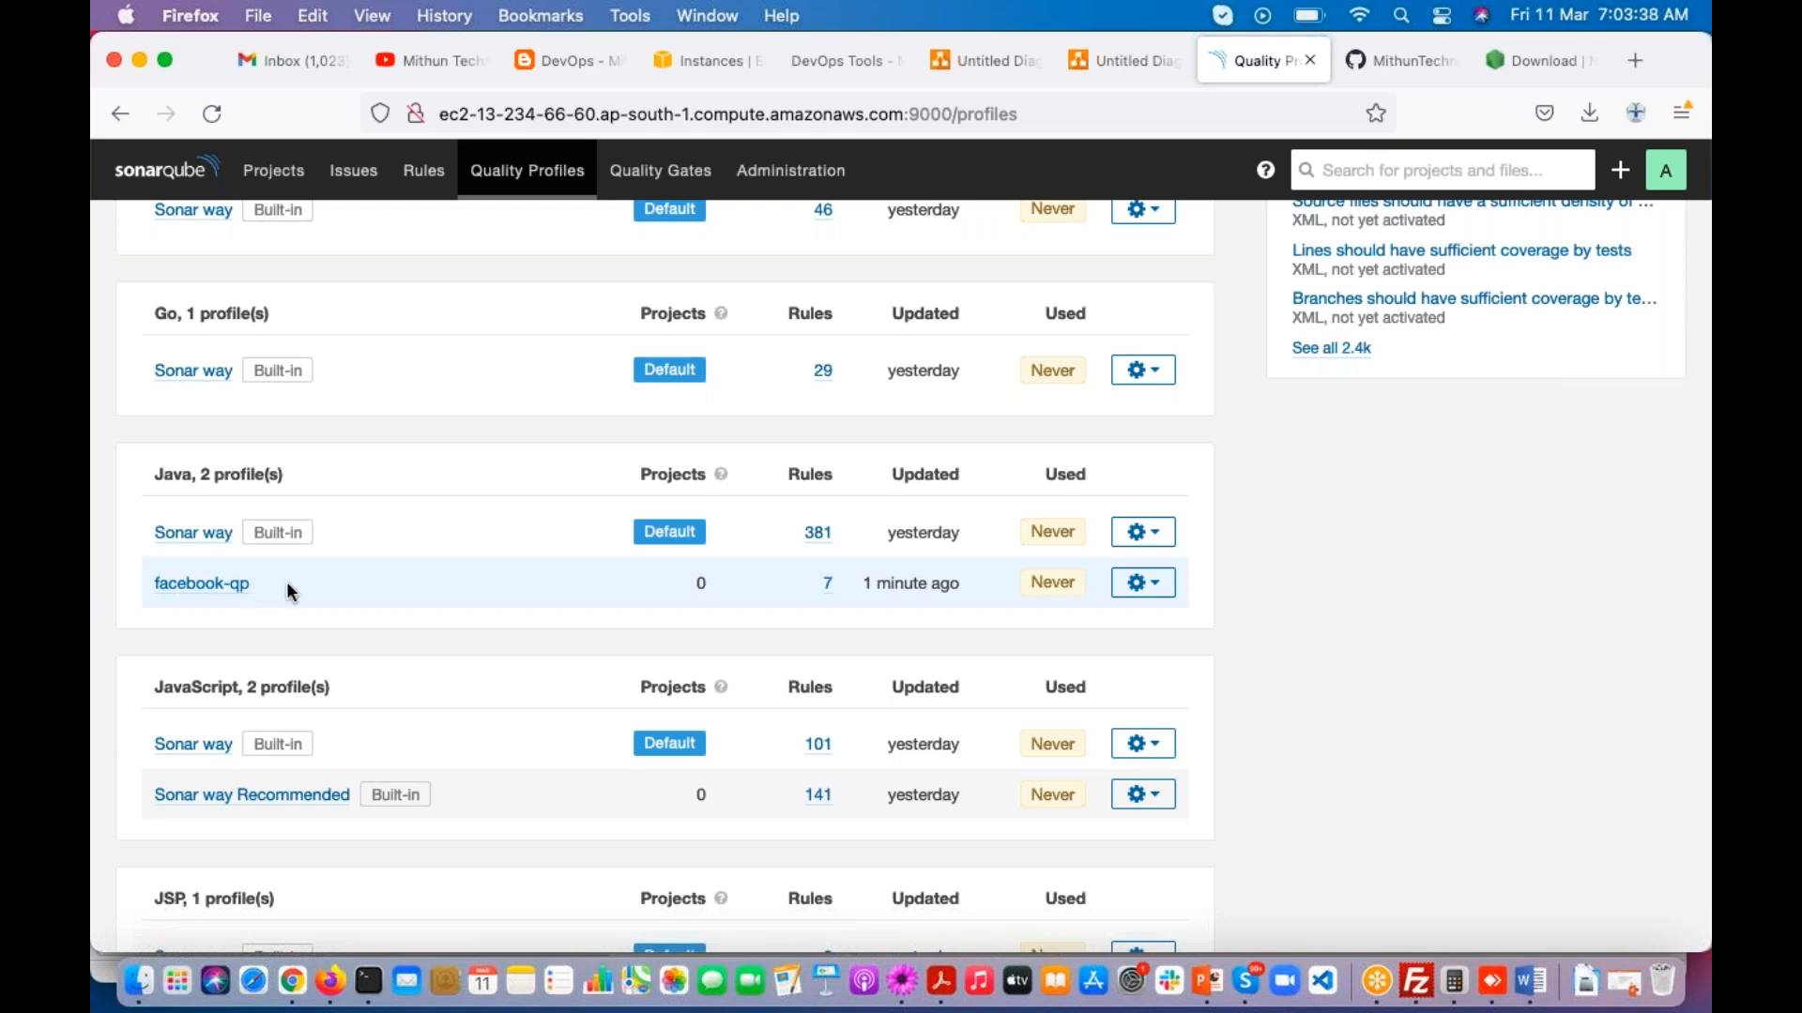
# Step: Assign facebook-qp as the Java quality profile of the maven-web-application project, and return to the projects list
pyautogui.click(271, 171)
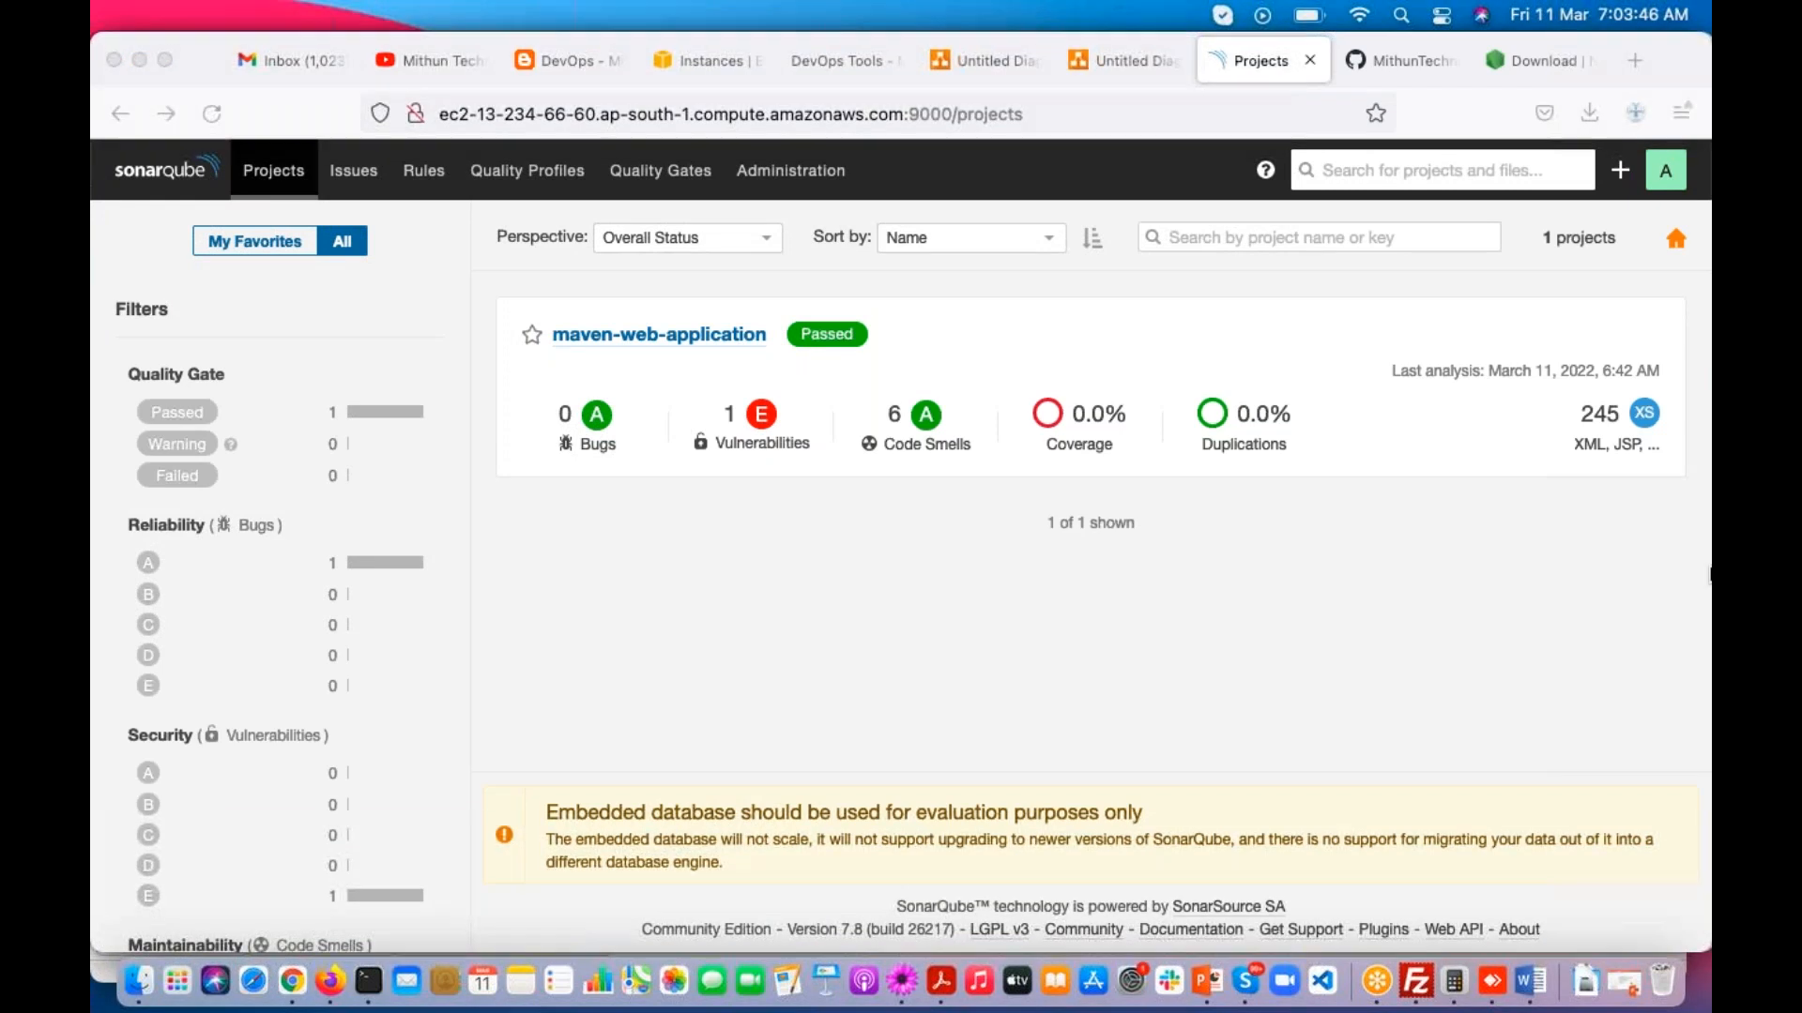
pyautogui.click(695, 336)
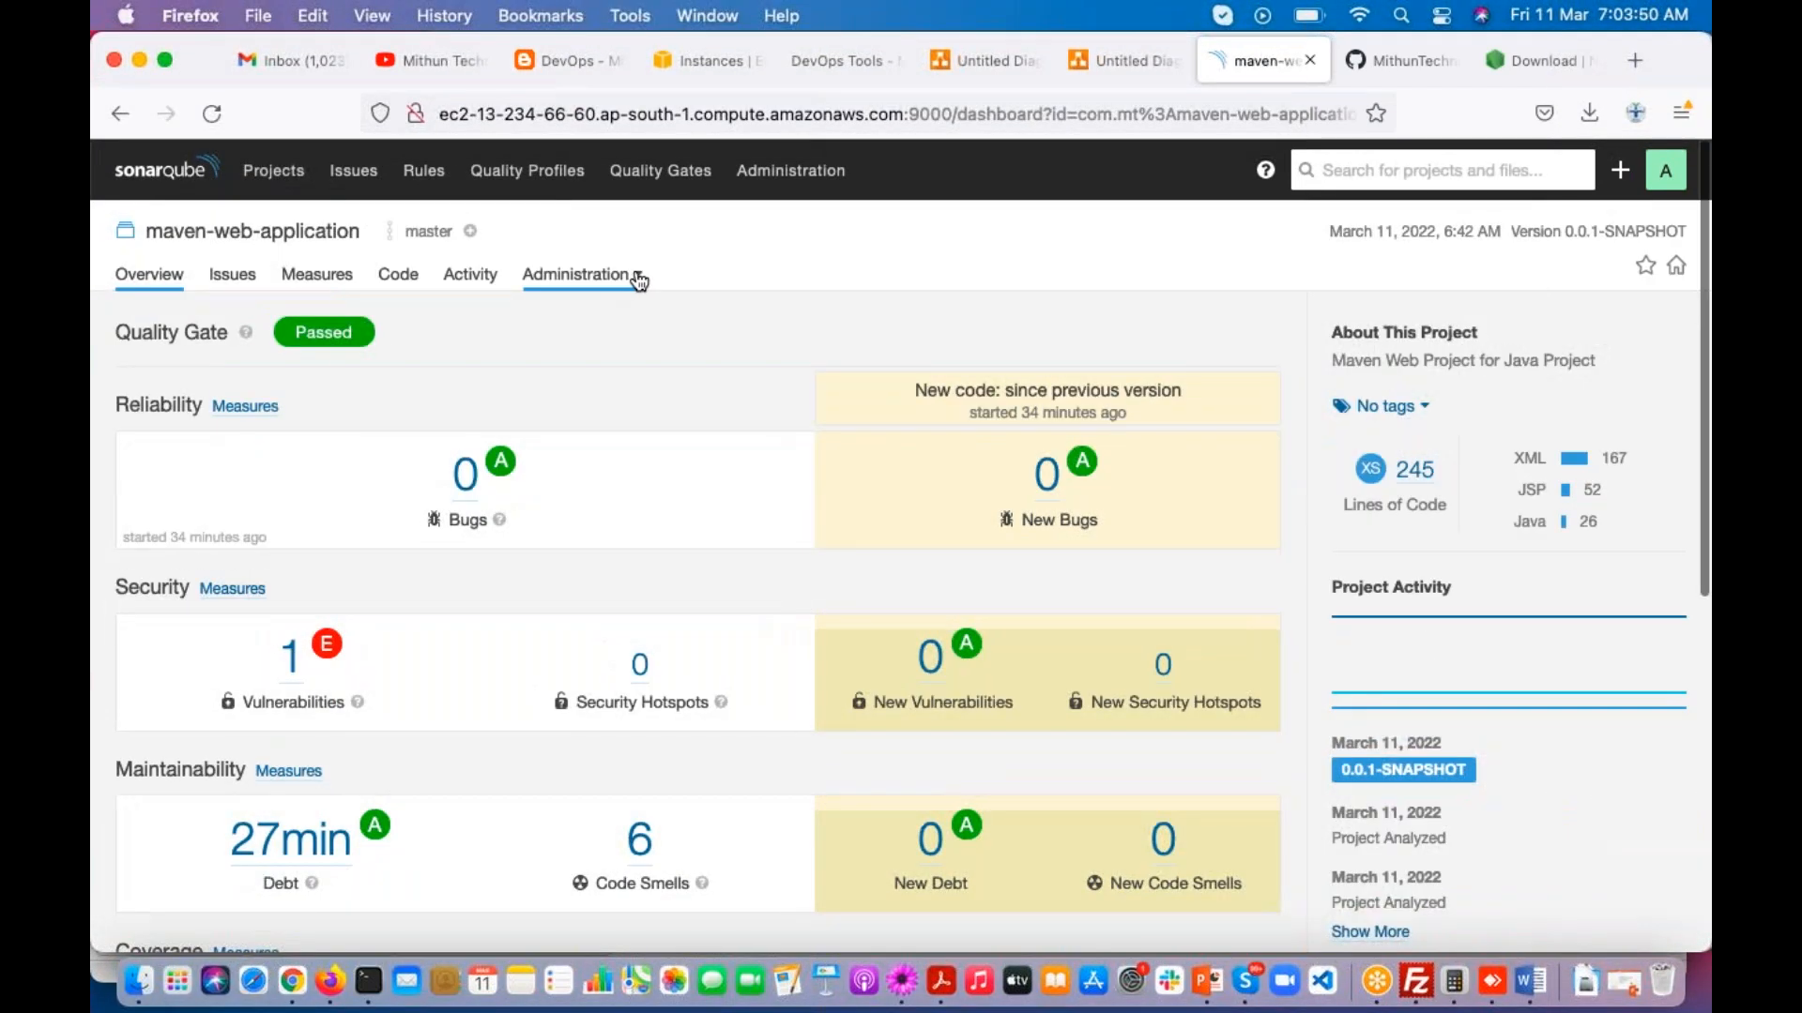
pyautogui.click(629, 284)
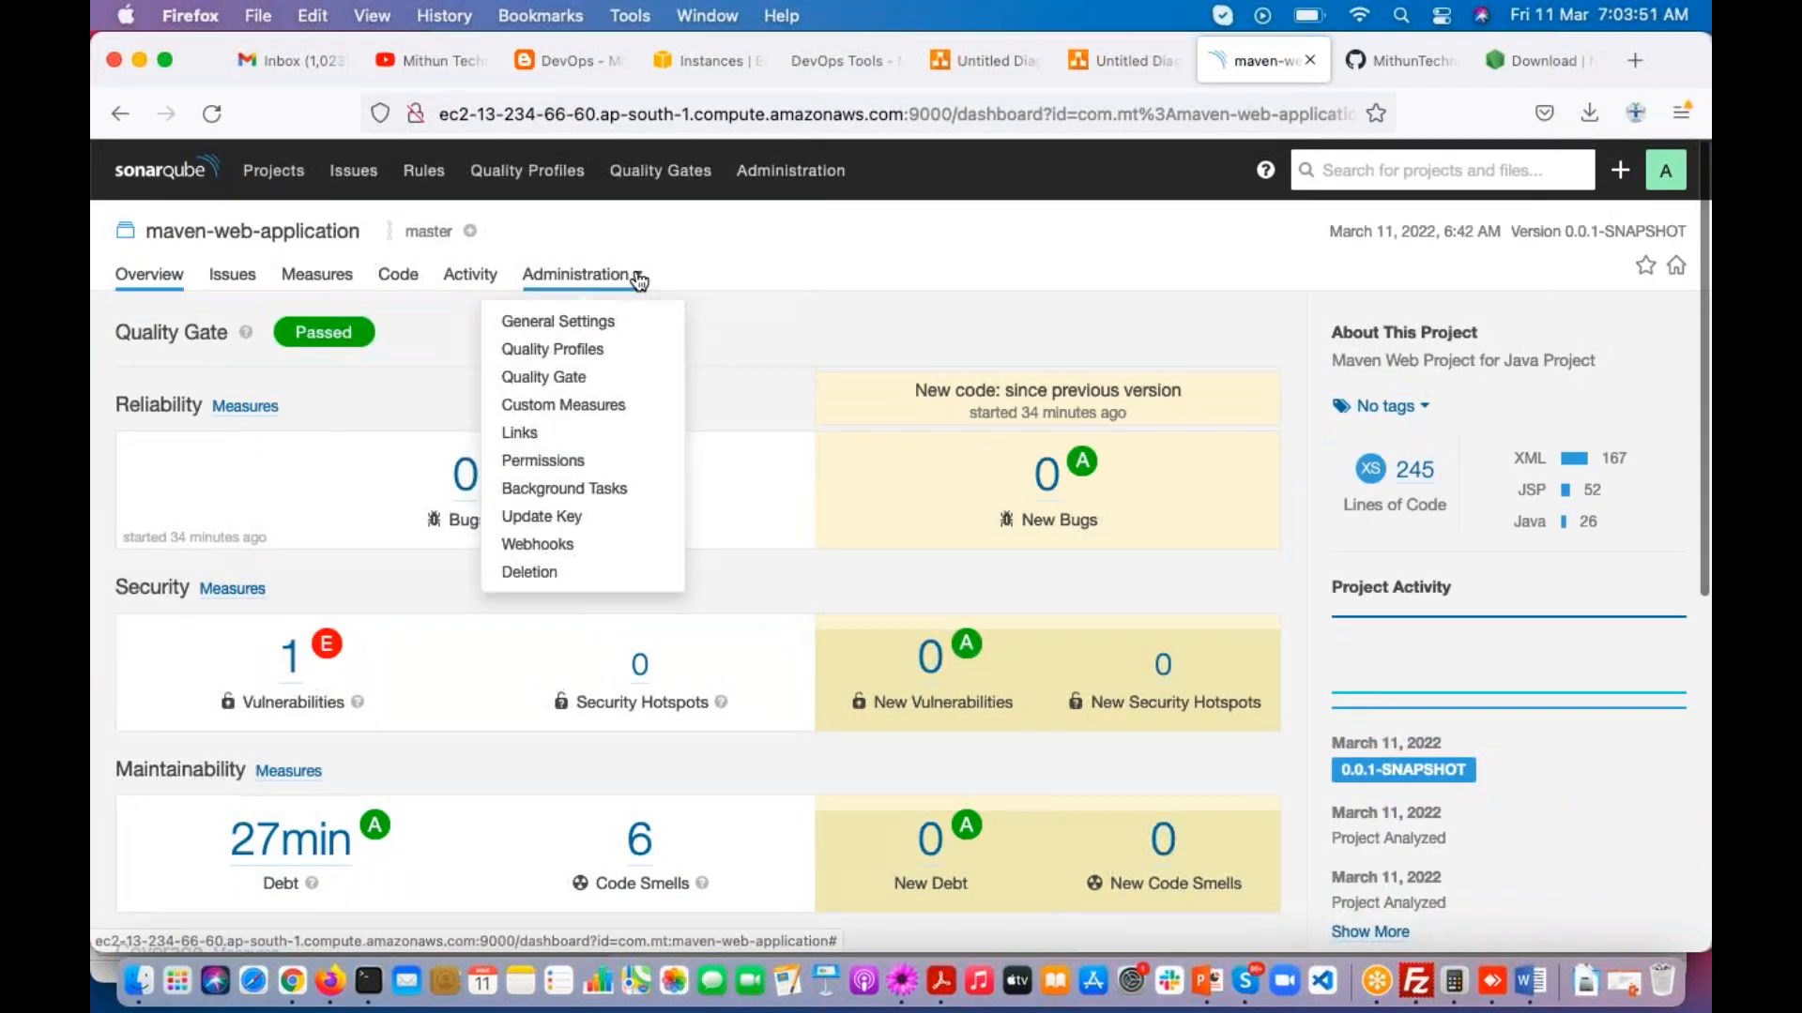
pyautogui.click(608, 356)
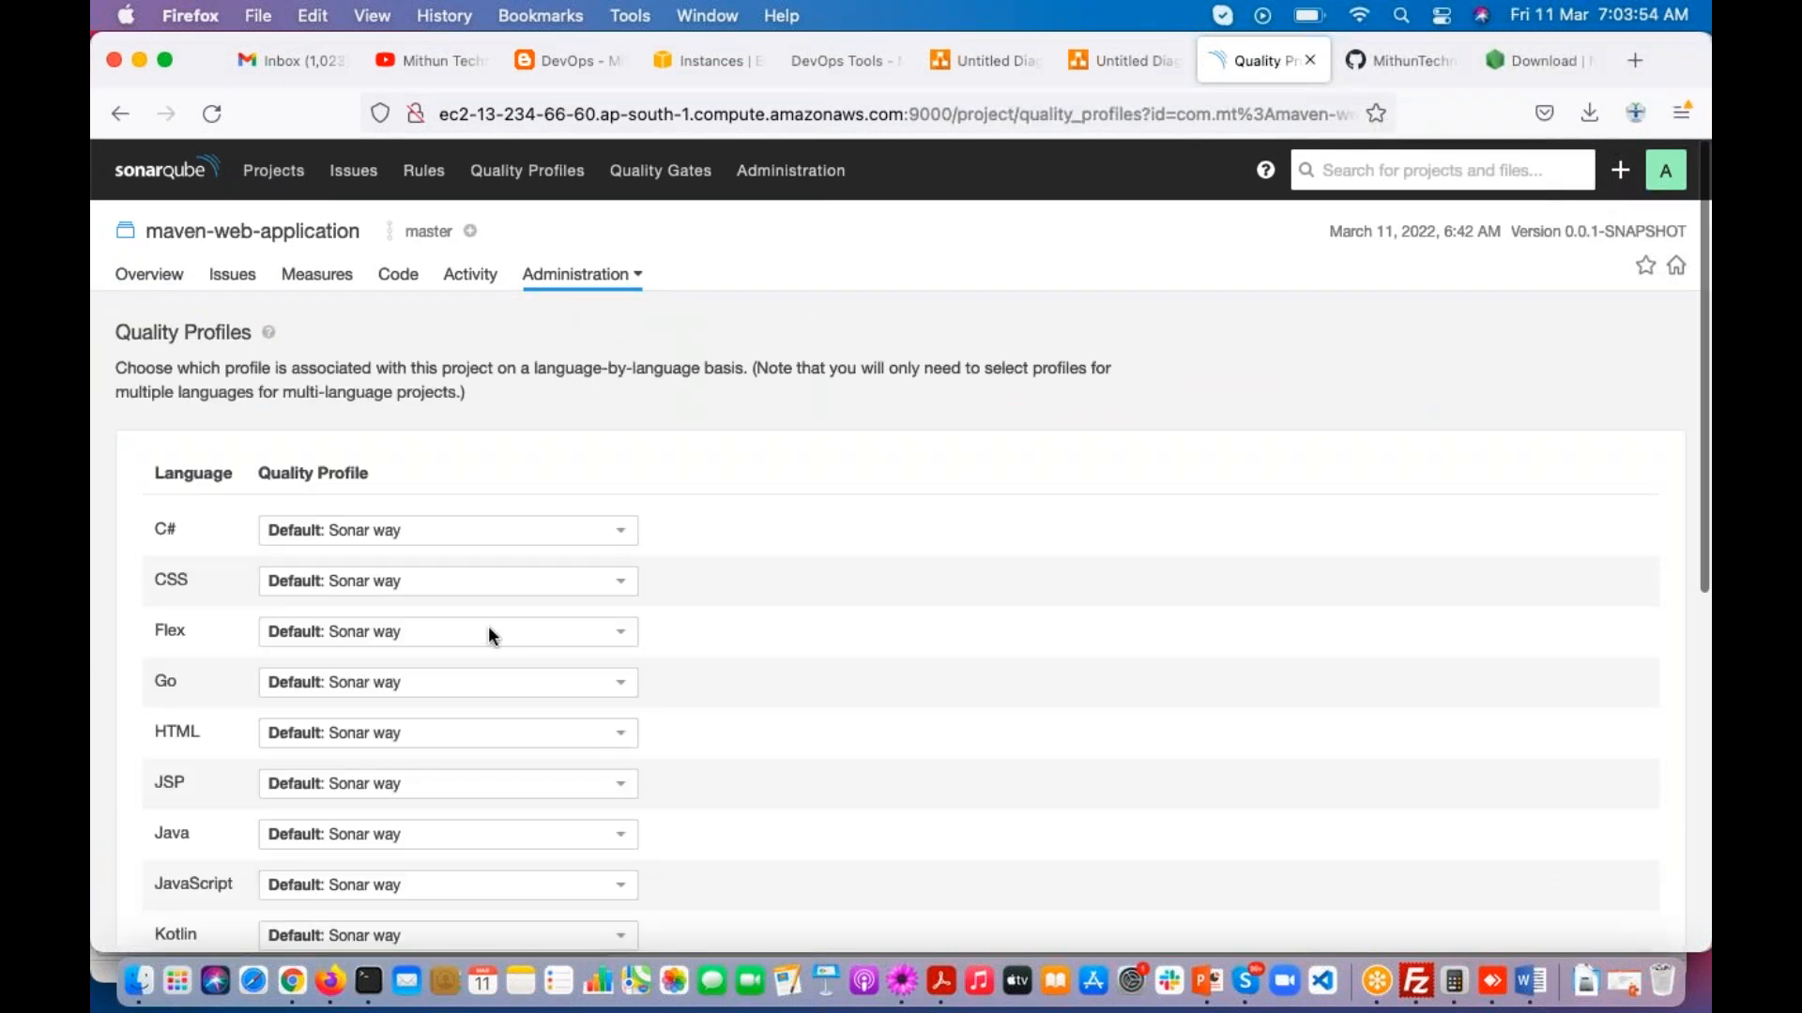
pyautogui.scroll(-3, 490, 622)
pyautogui.click(406, 626)
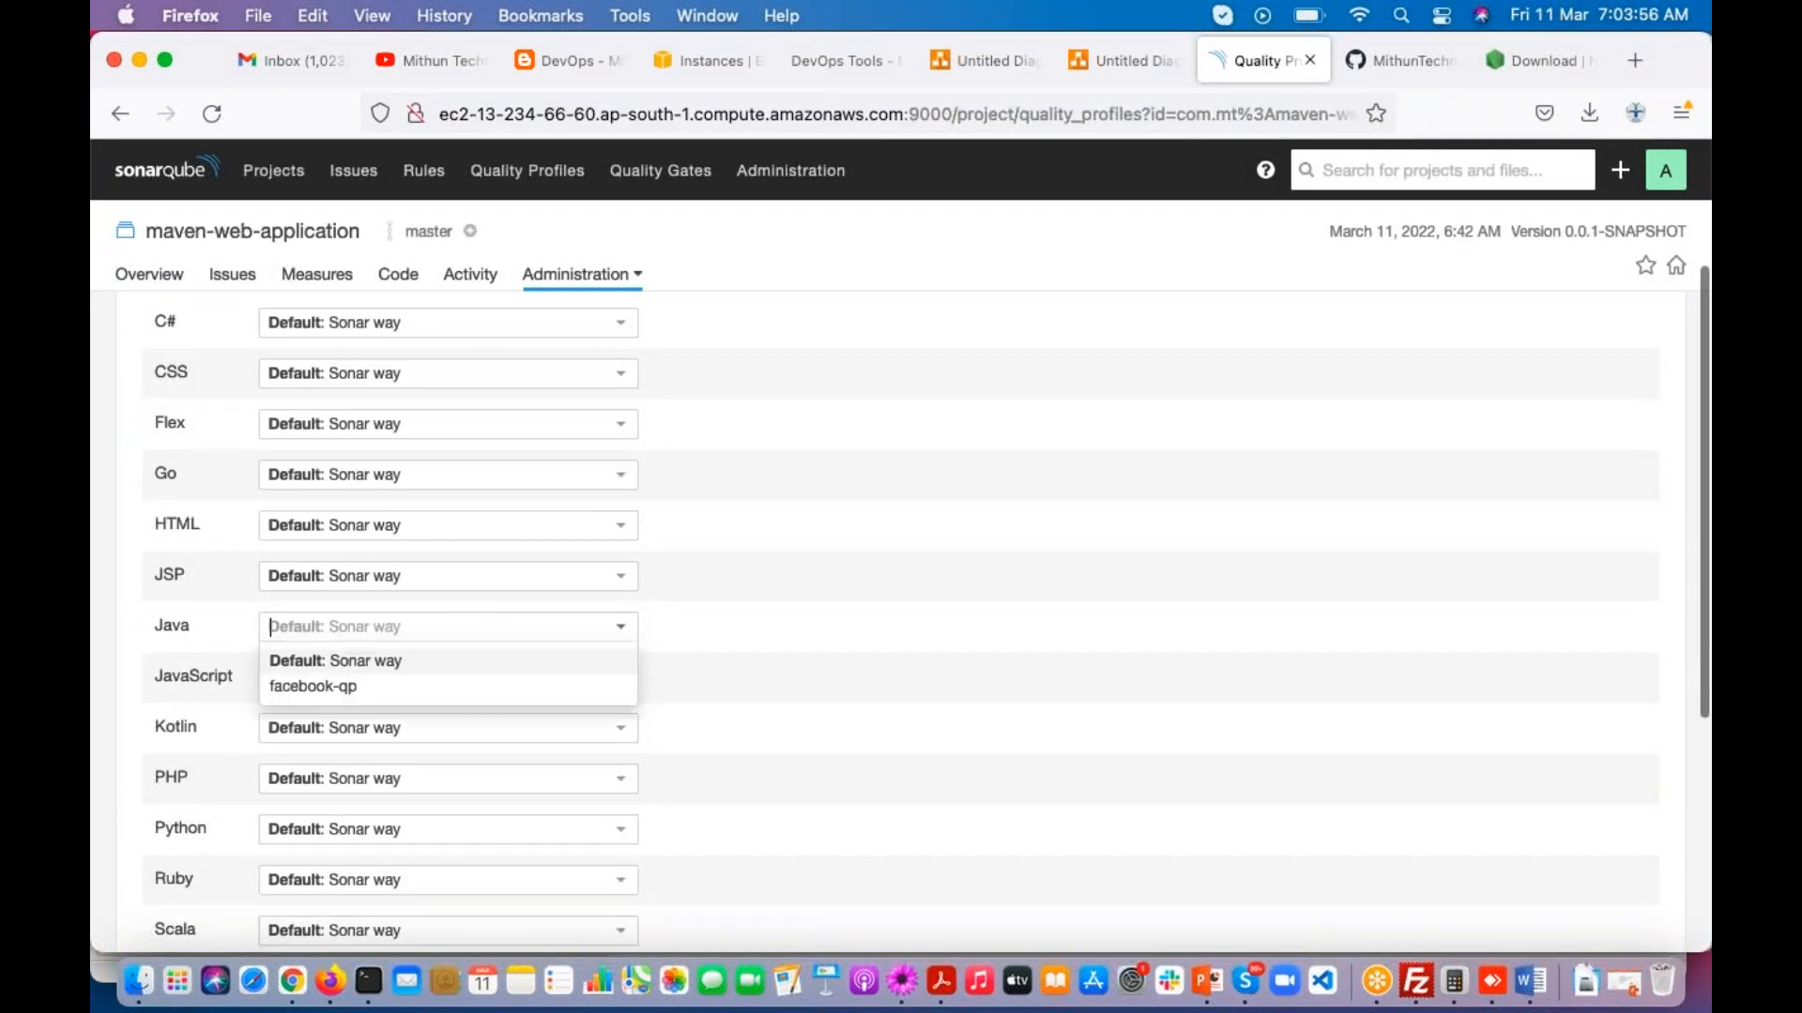
pyautogui.click(313, 686)
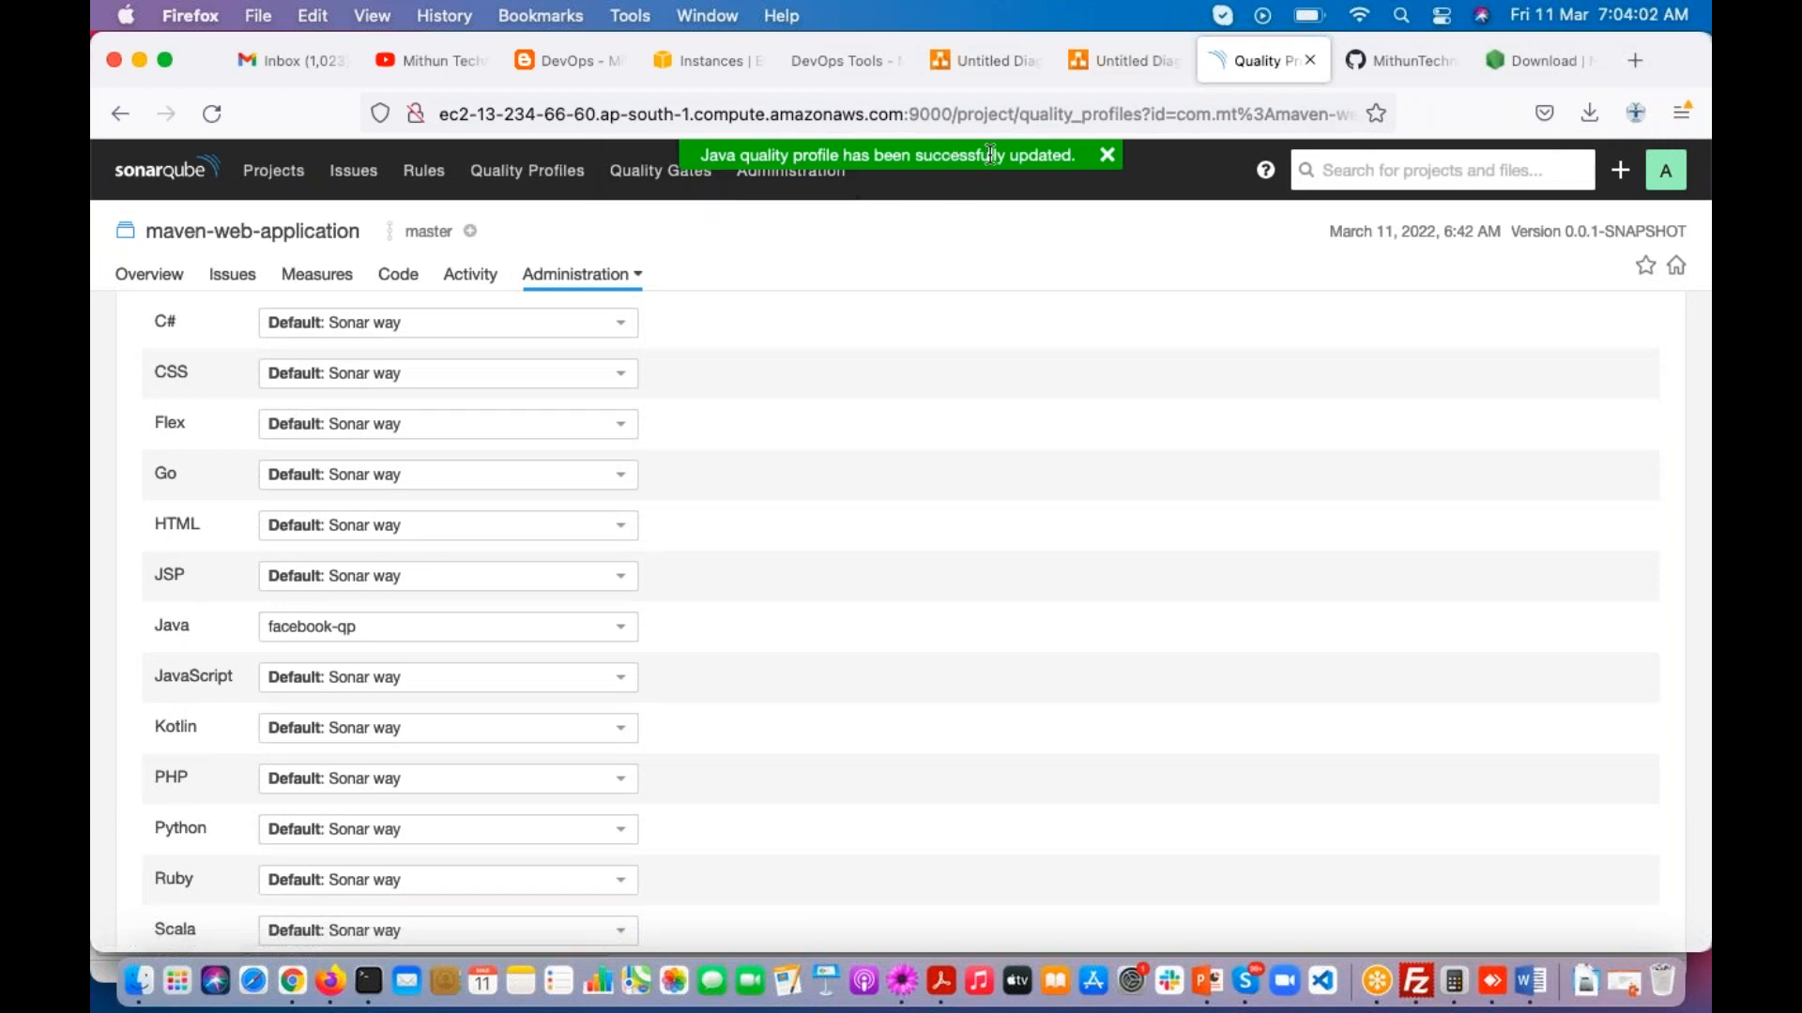
pyautogui.scroll(-3, 739, 510)
pyautogui.scroll(3, 739, 511)
pyautogui.scroll(3, 732, 507)
pyautogui.click(282, 172)
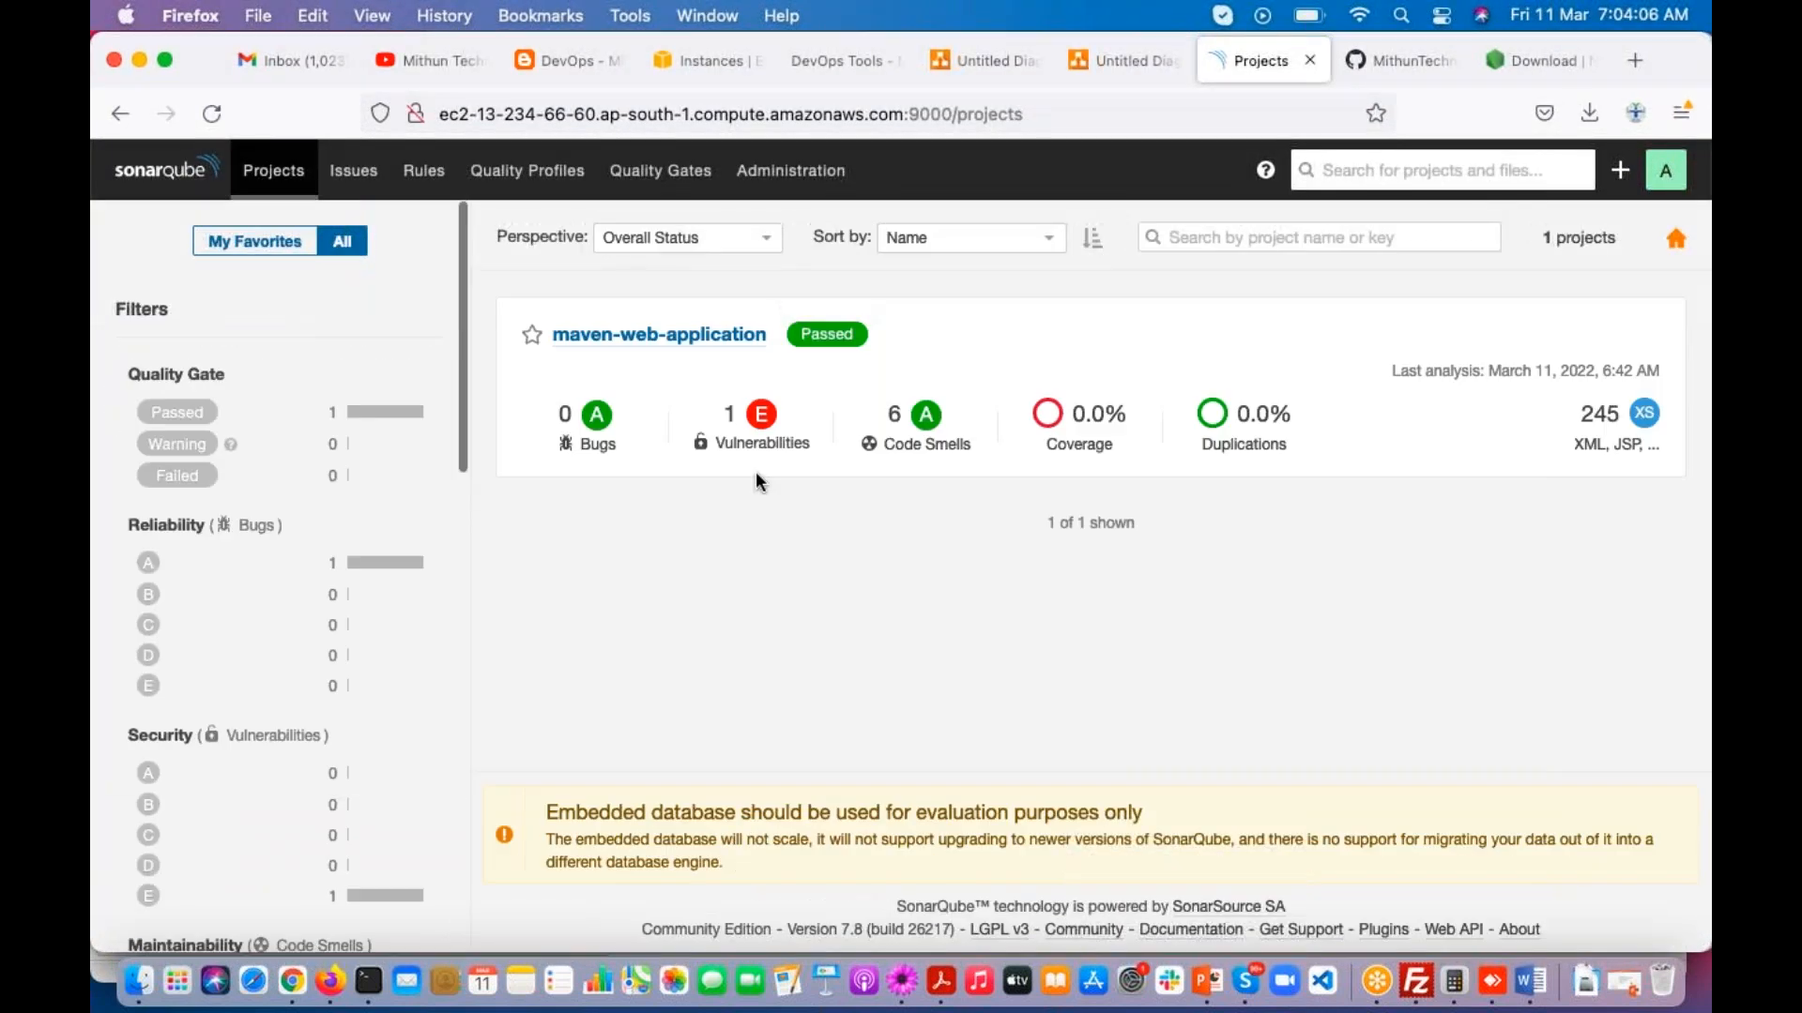
# Step: Switch to Terminal and rerun the analysis of maven-web-application with mvn sonar:sonar
pyautogui.click(1644, 571)
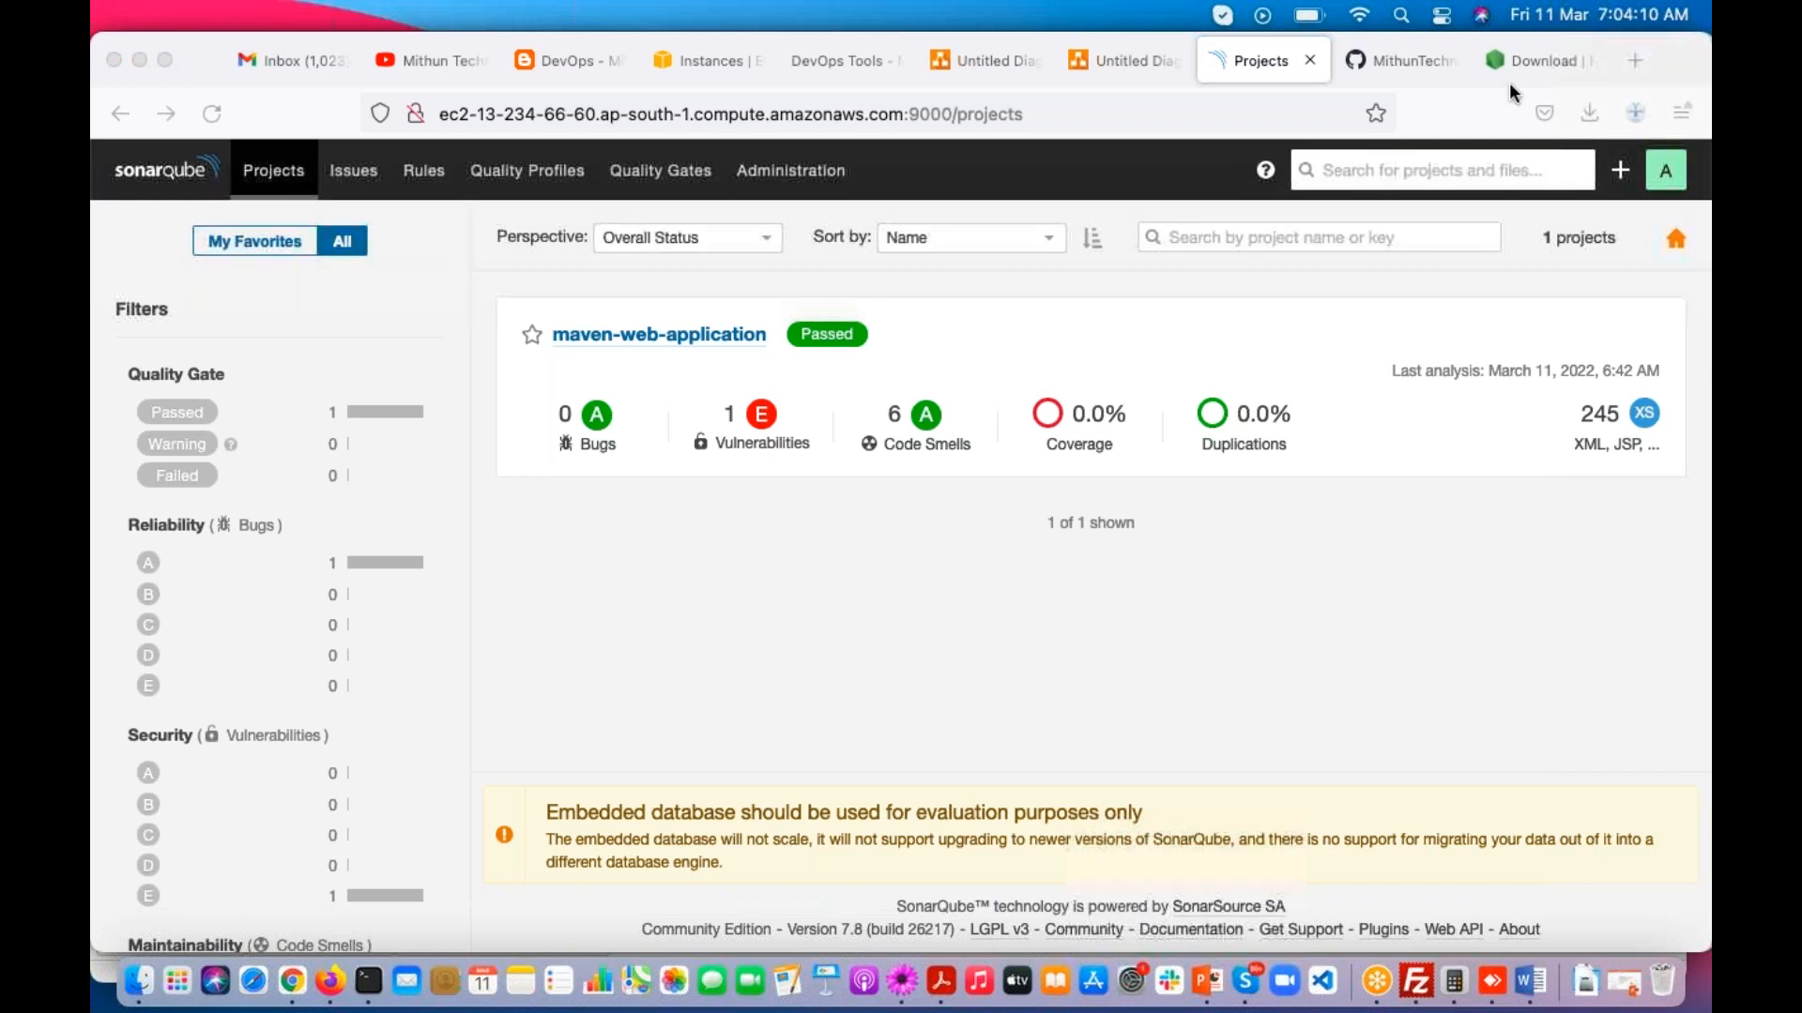
pyautogui.click(691, 383)
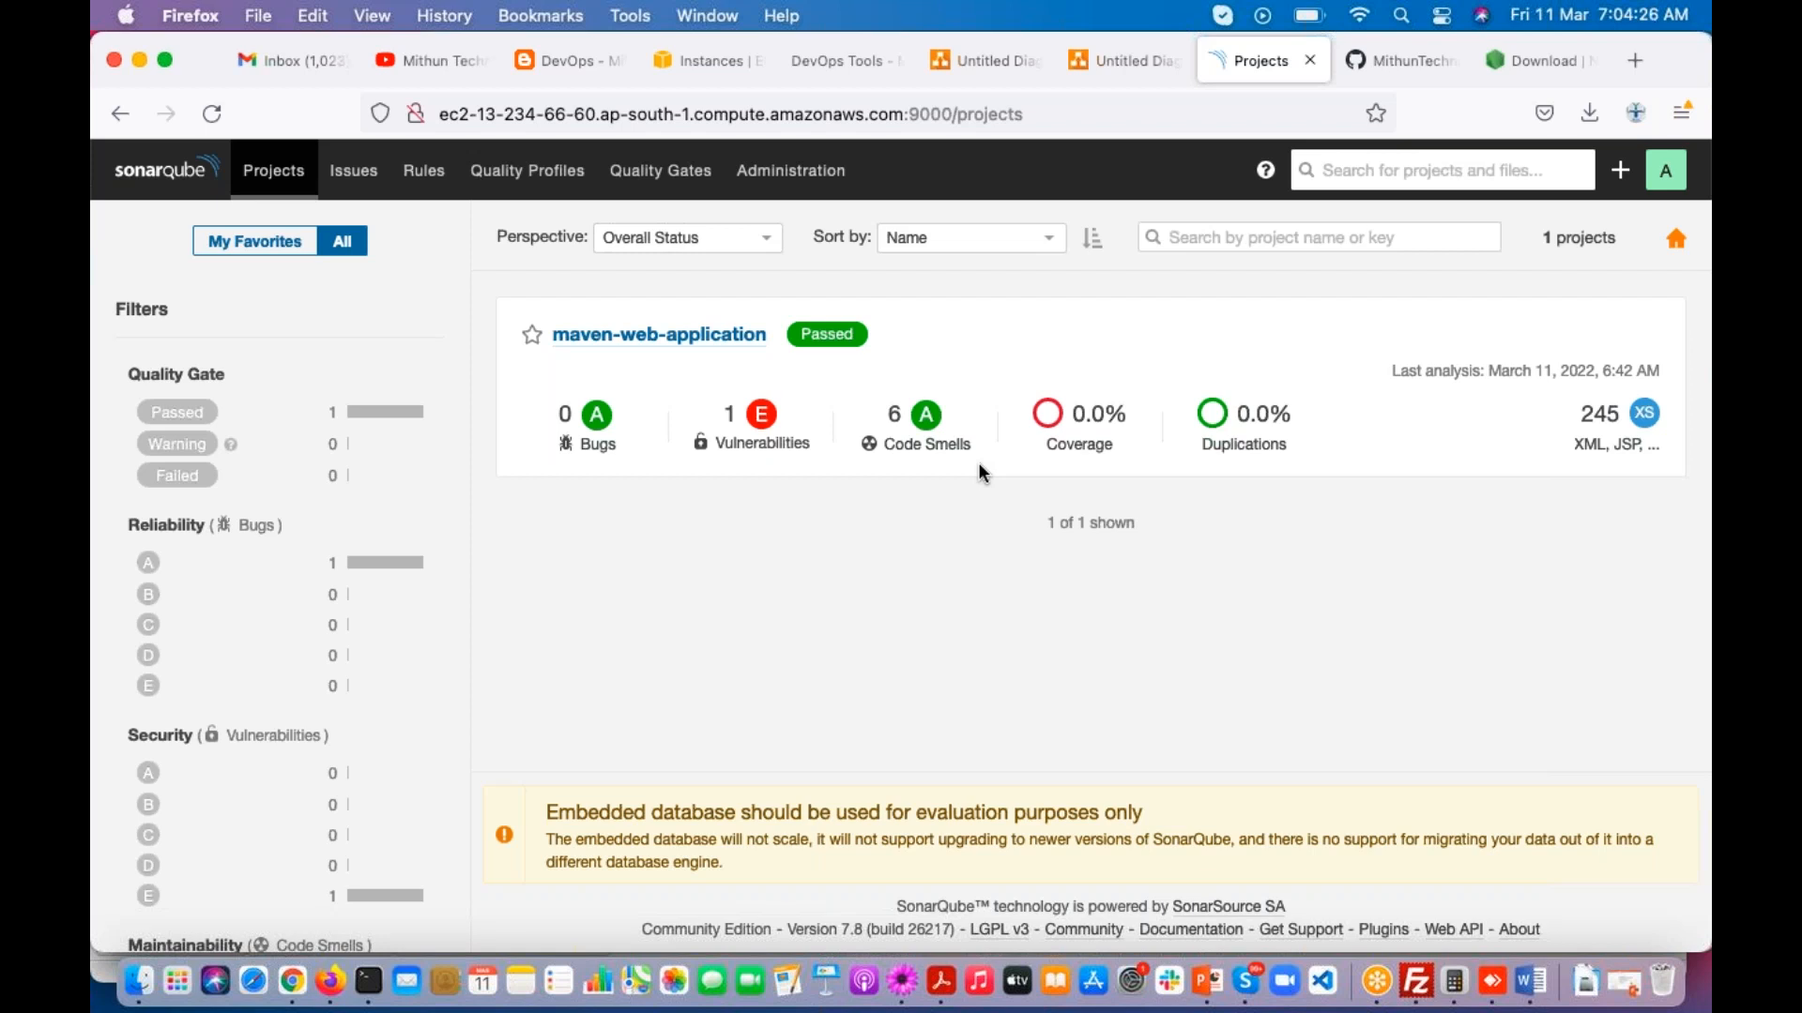
pyautogui.click(368, 981)
pyautogui.press('Up')
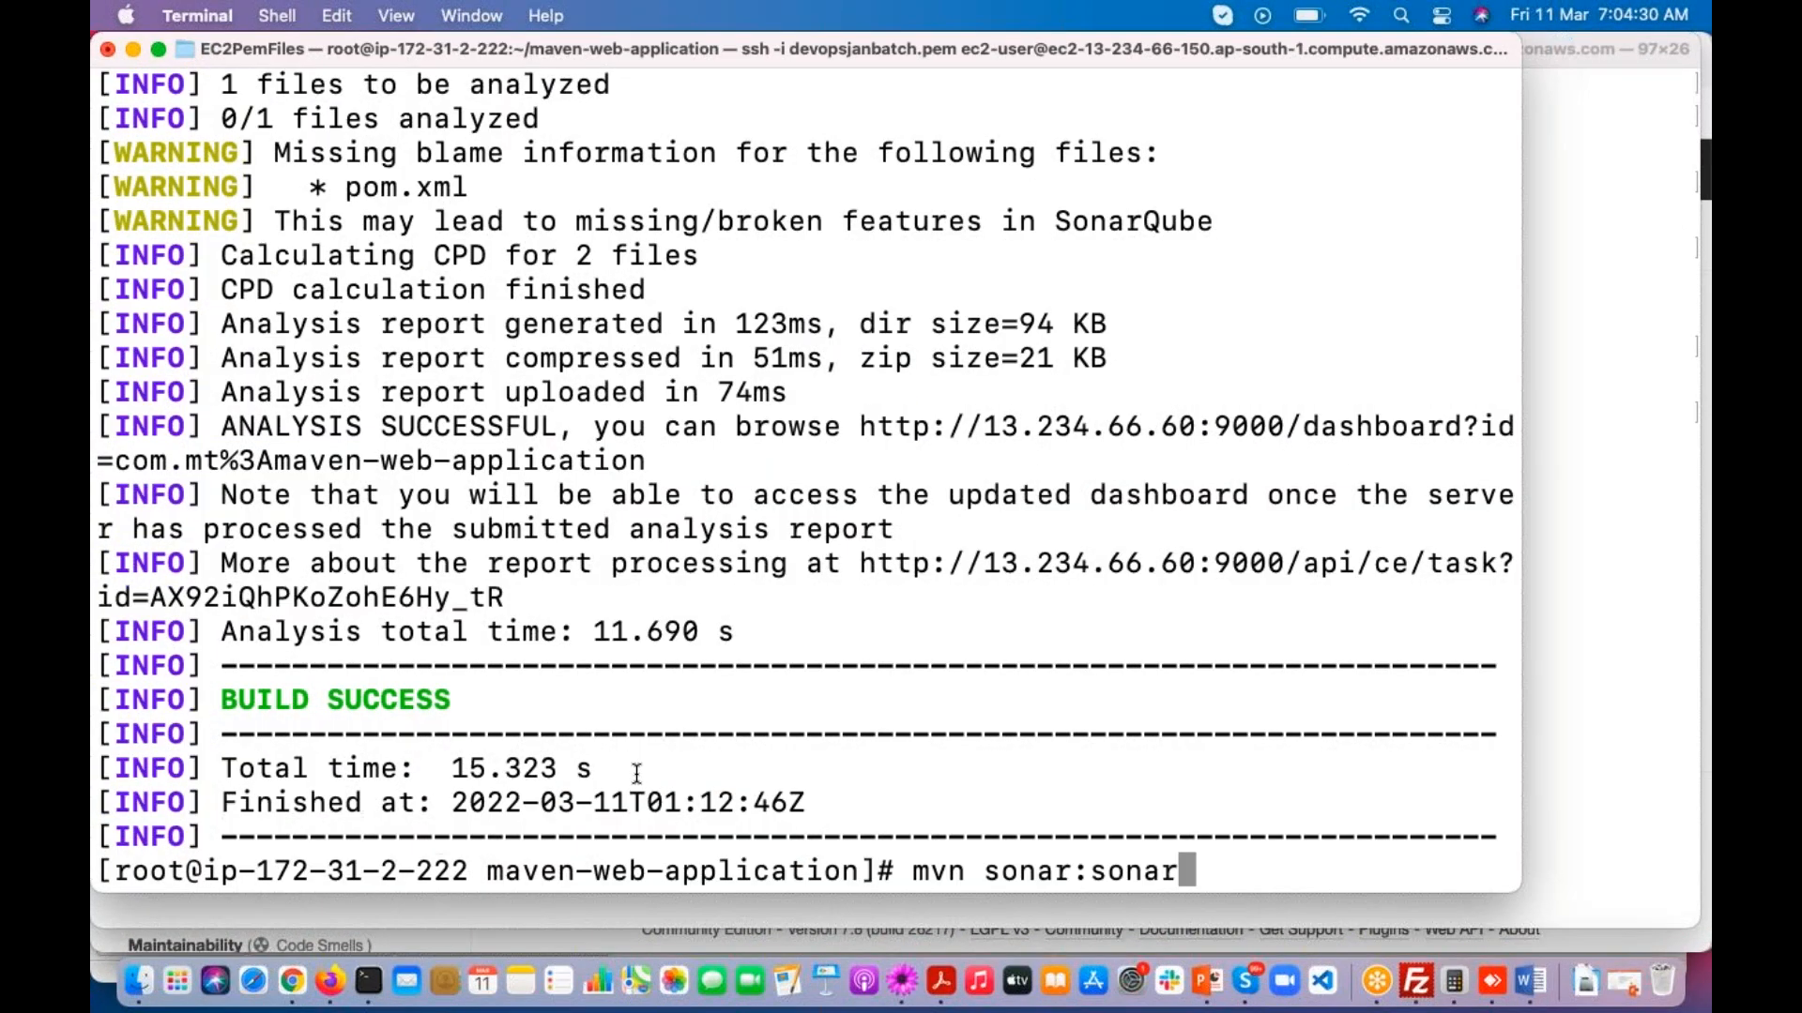
pyautogui.press('Return')
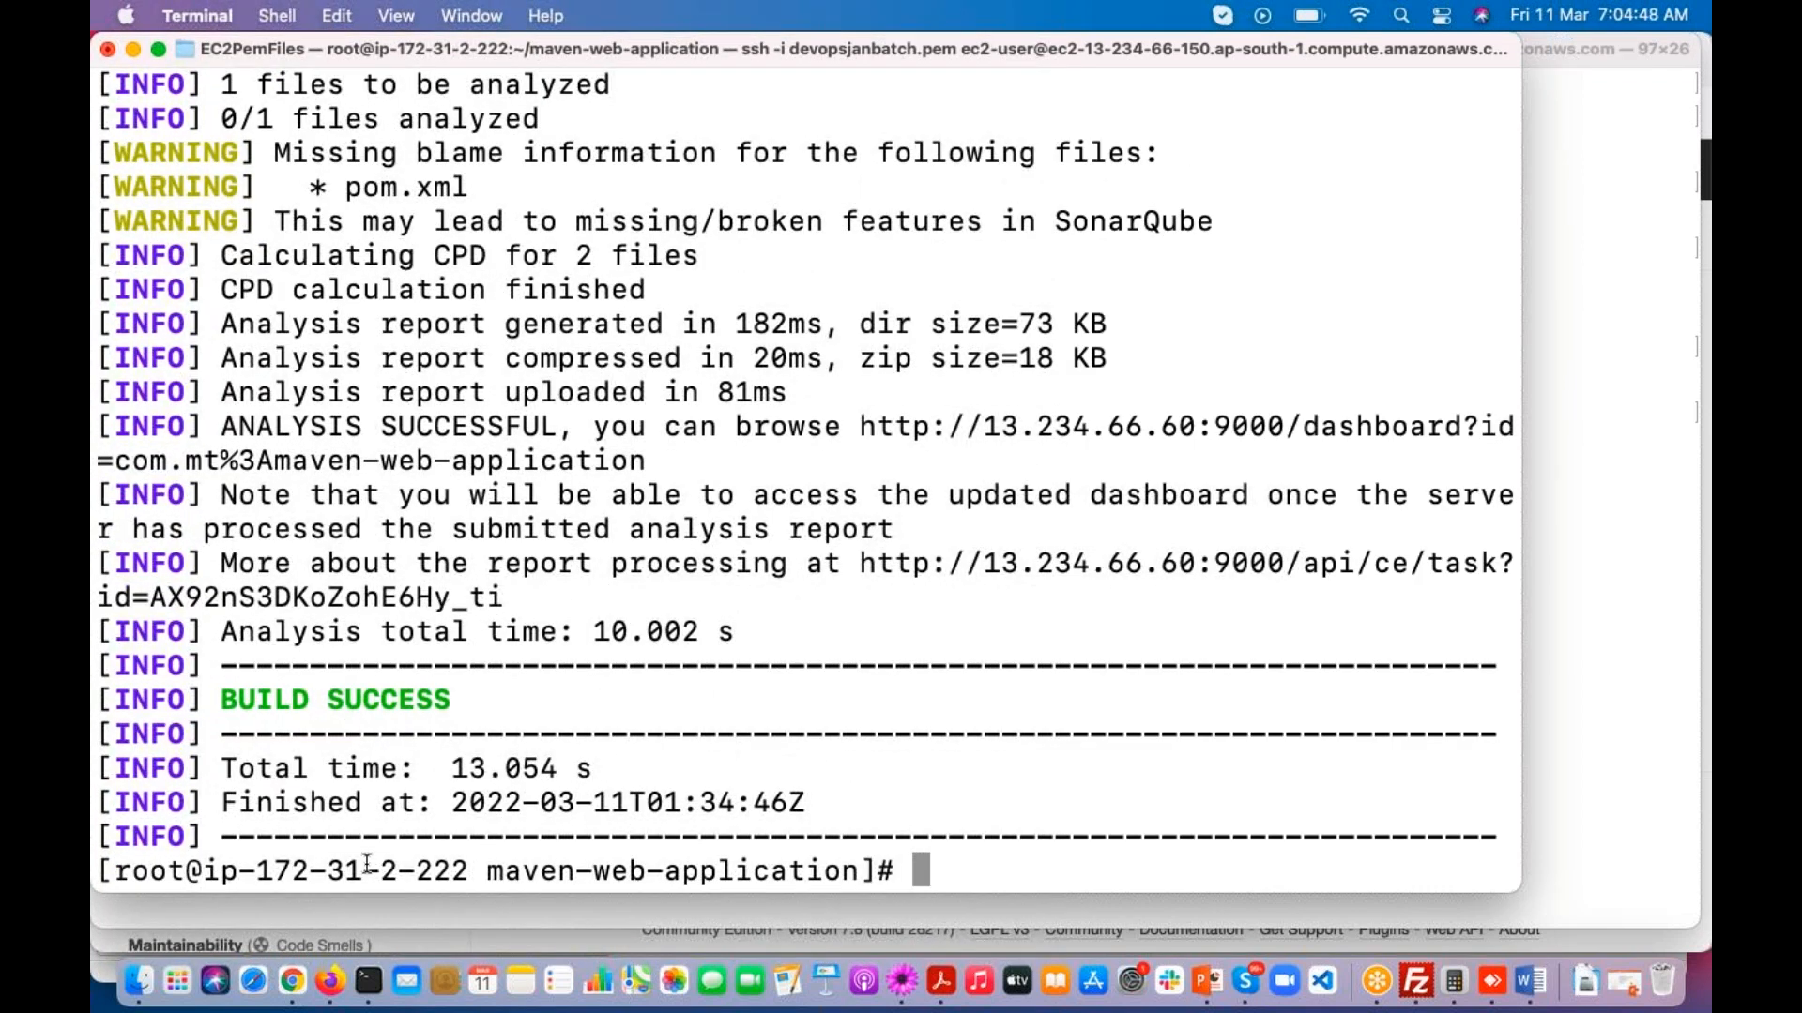
# Step: Find and highlight the line in the analysis output that names the quality profile used for Java
pyautogui.scroll(10, 521, 614)
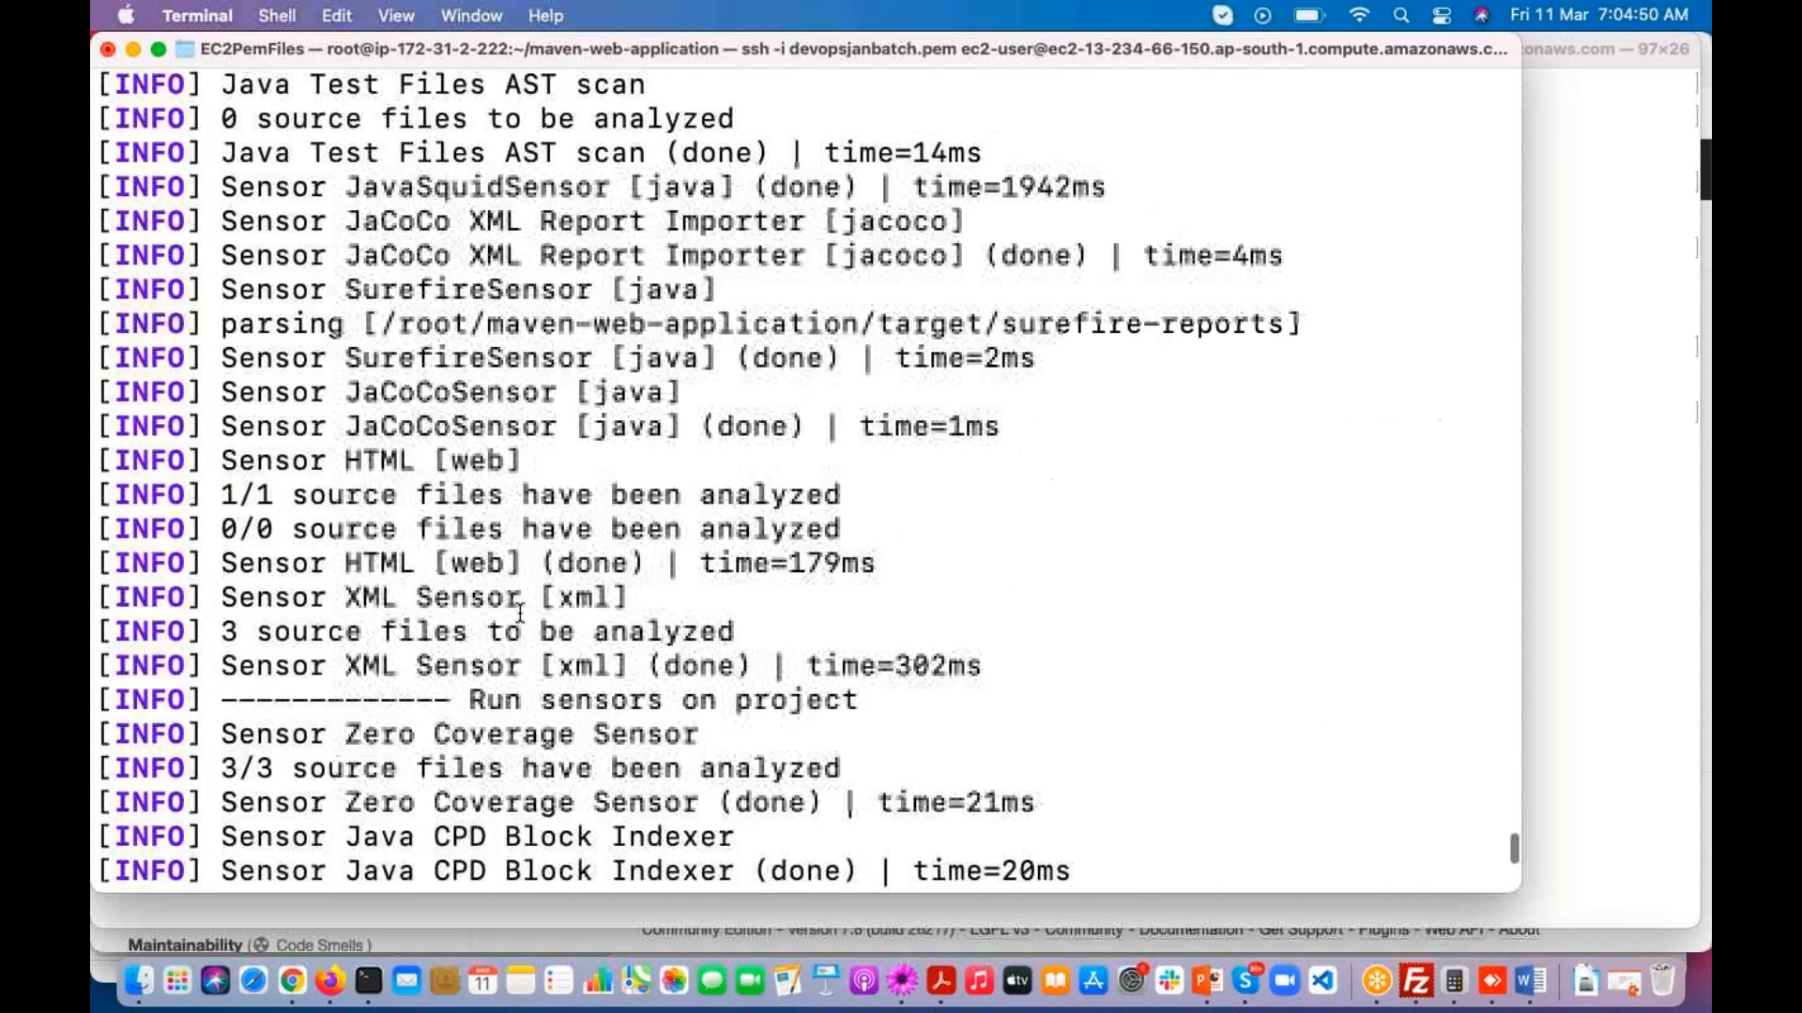
pyautogui.scroll(7, 521, 614)
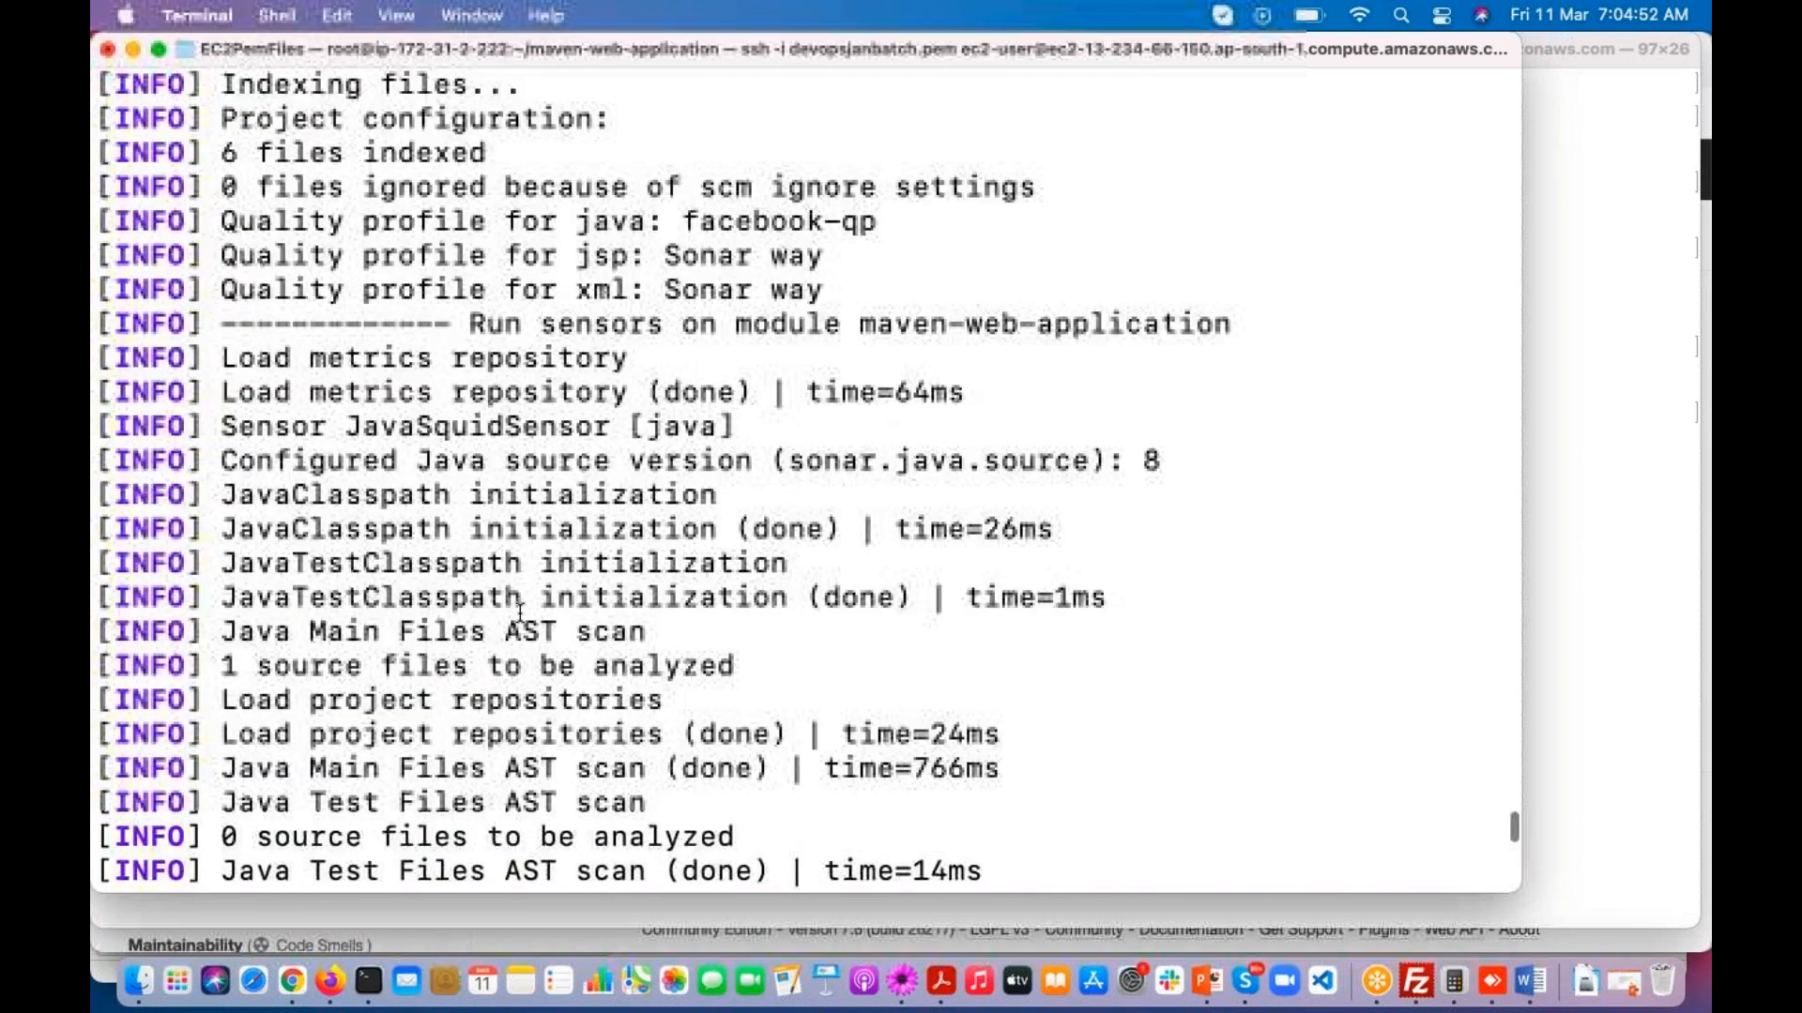
pyautogui.scroll(1, 521, 615)
pyautogui.moveTo(223, 323); pyautogui.dragTo(885, 324)
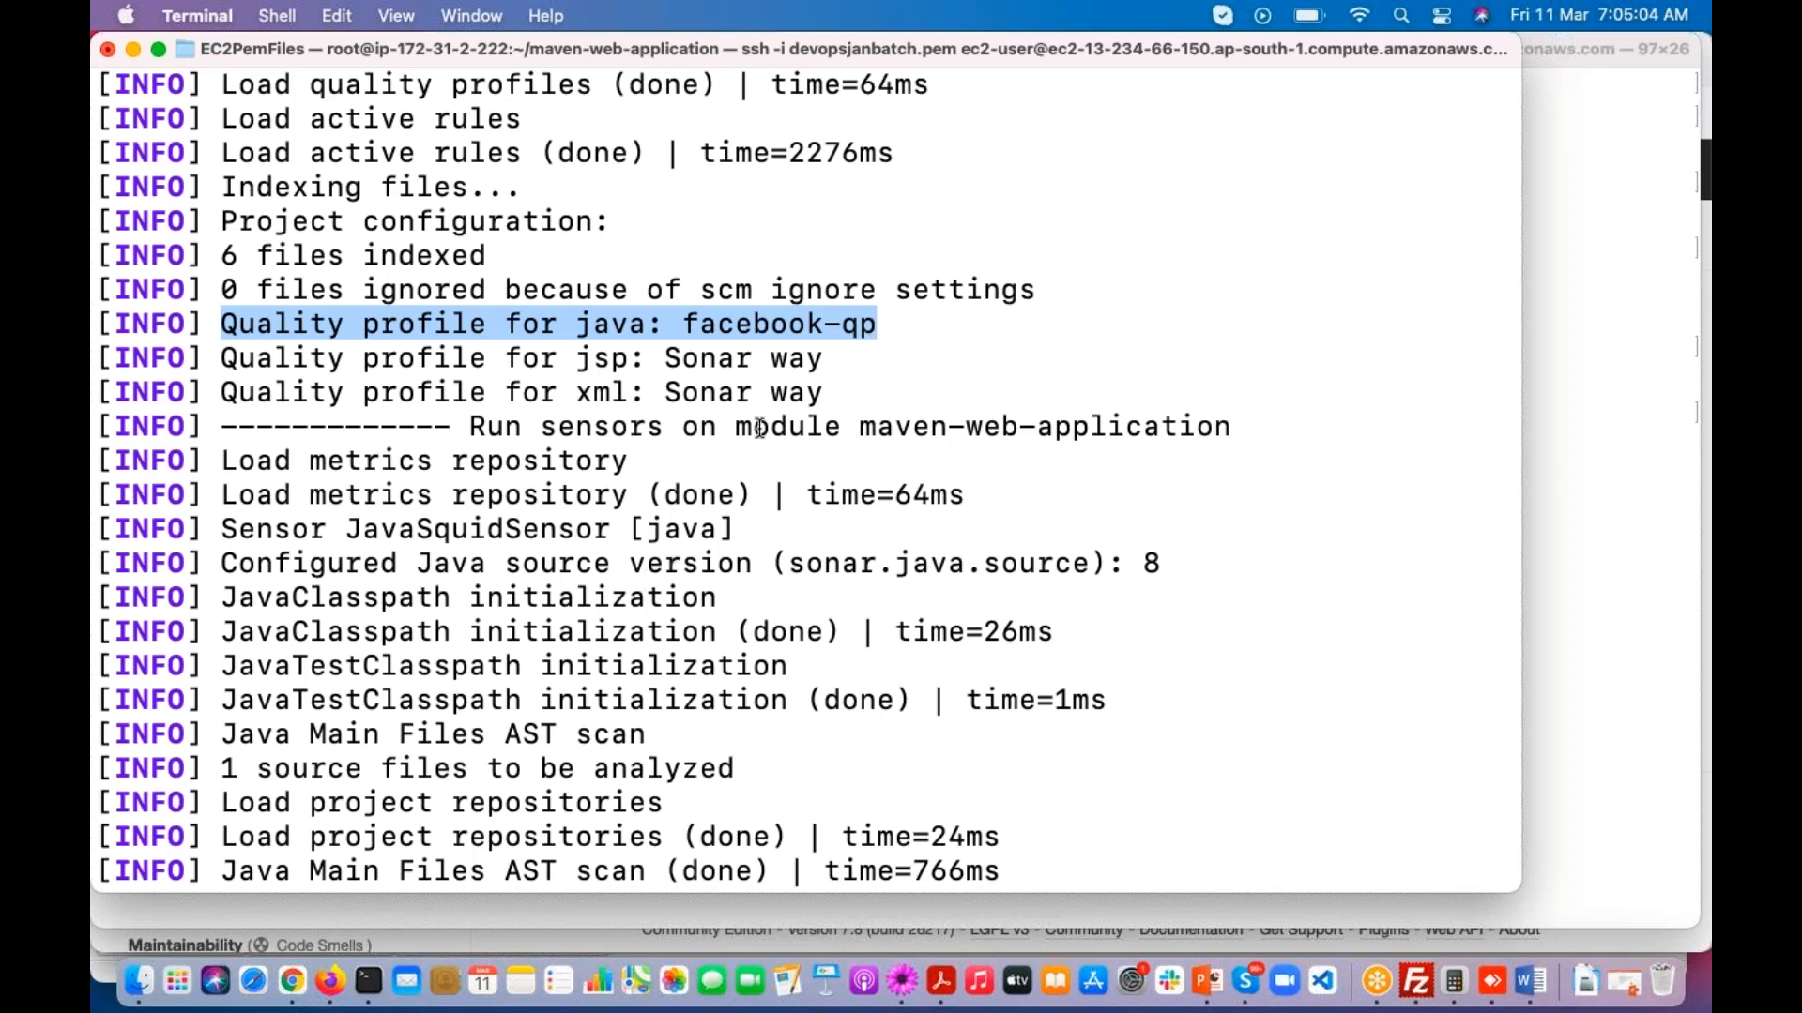
pyautogui.click(692, 325)
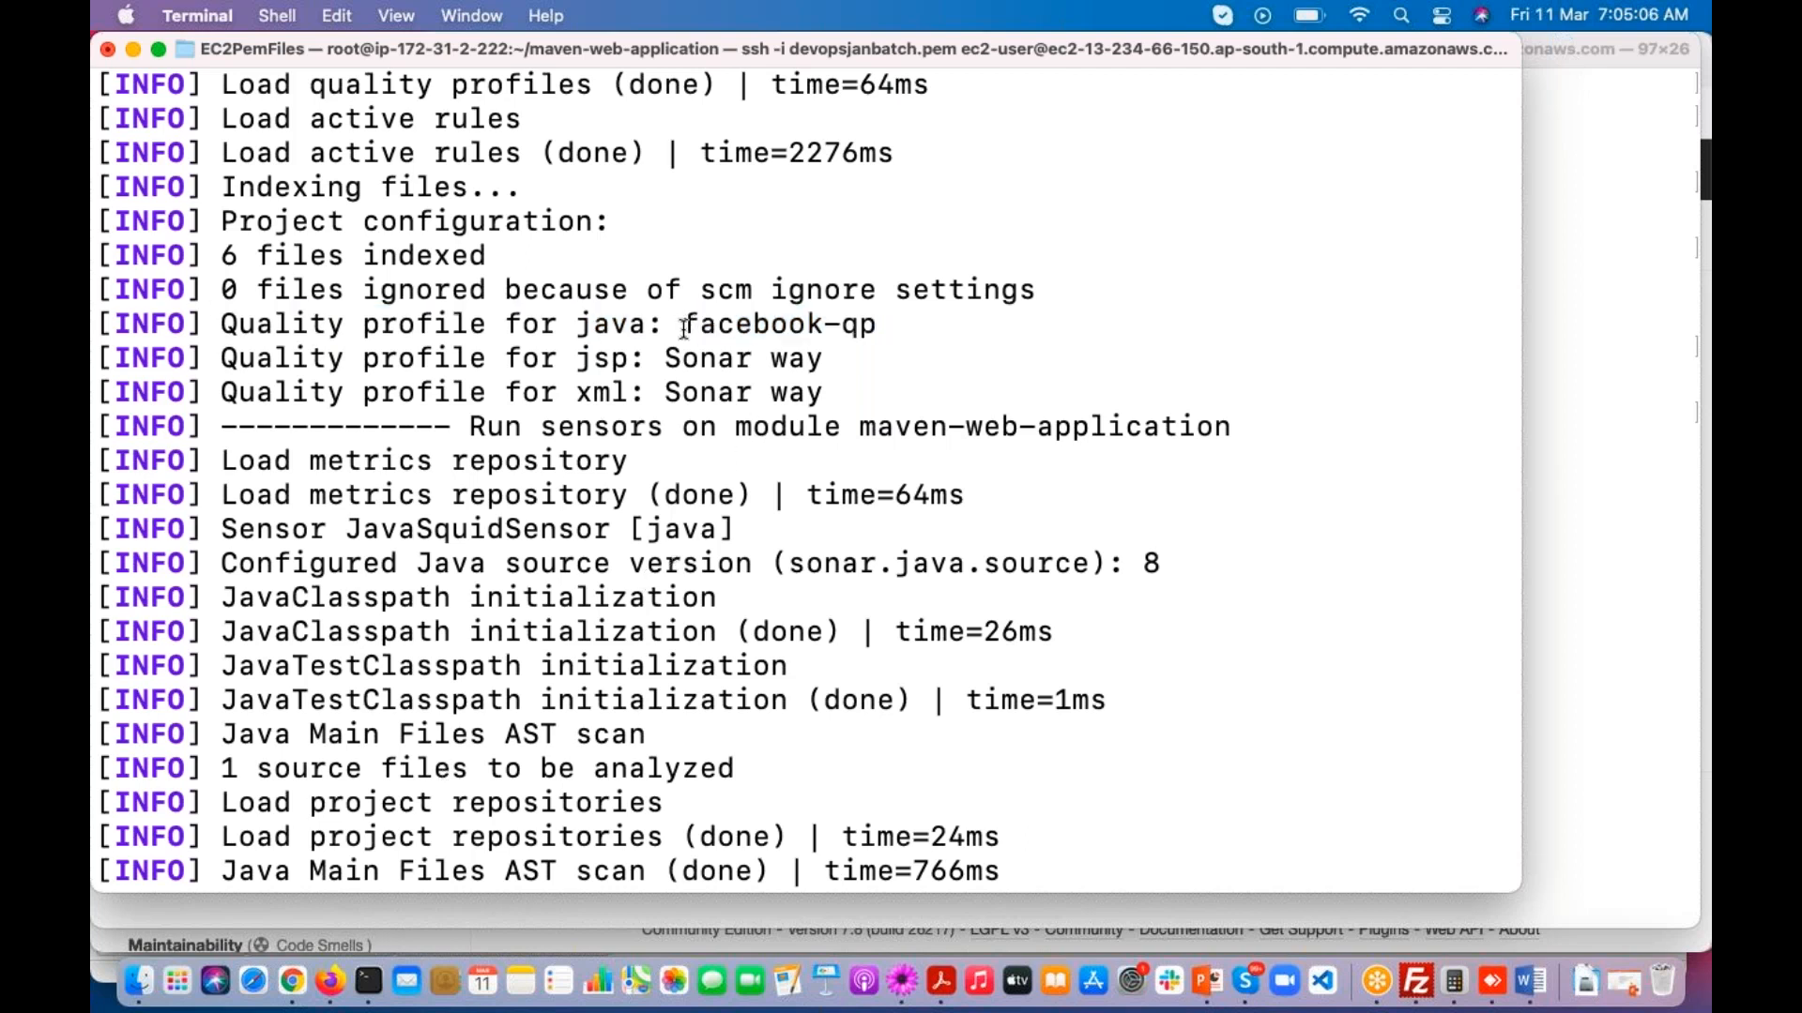
# Step: Switch to Firefox and reload the projects list to check the latest analysis of maven-web-application
pyautogui.click(330, 980)
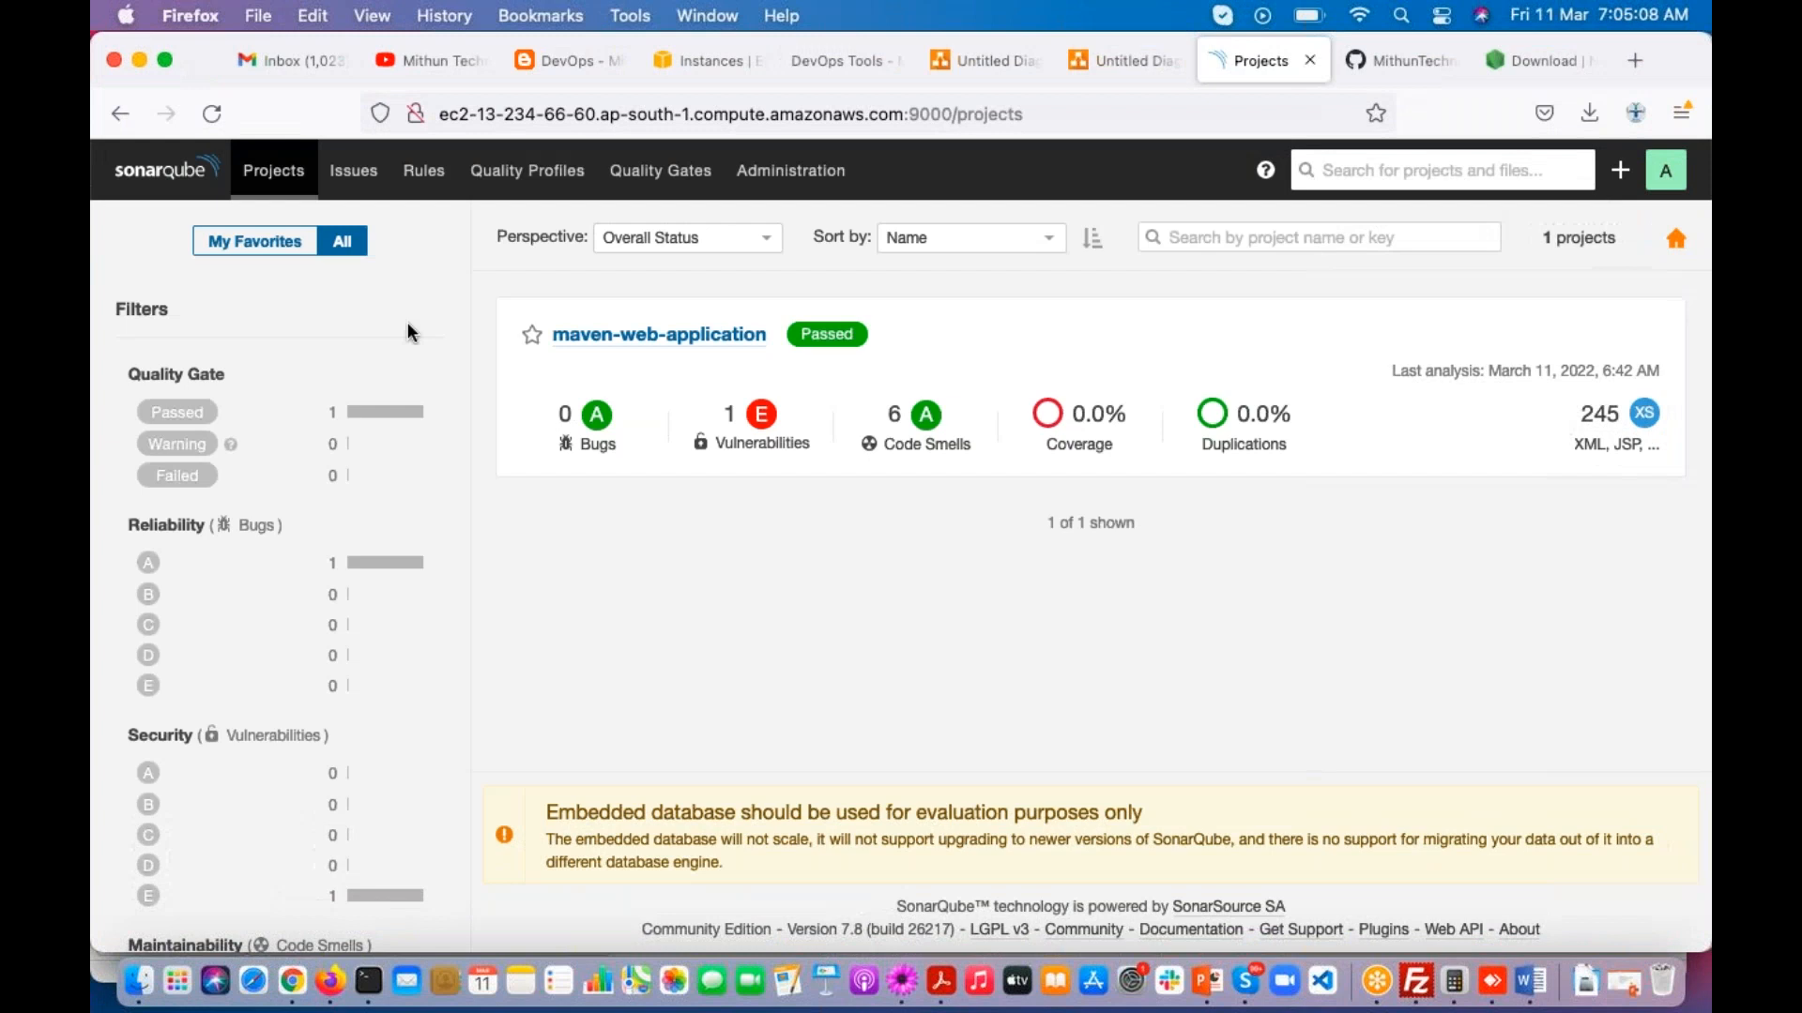
pyautogui.click(213, 114)
# Step: Open the facebook-qp Java profile and browse the inactive rules that can still be activated for it
pyautogui.click(519, 178)
pyautogui.scroll(-5, 413, 724)
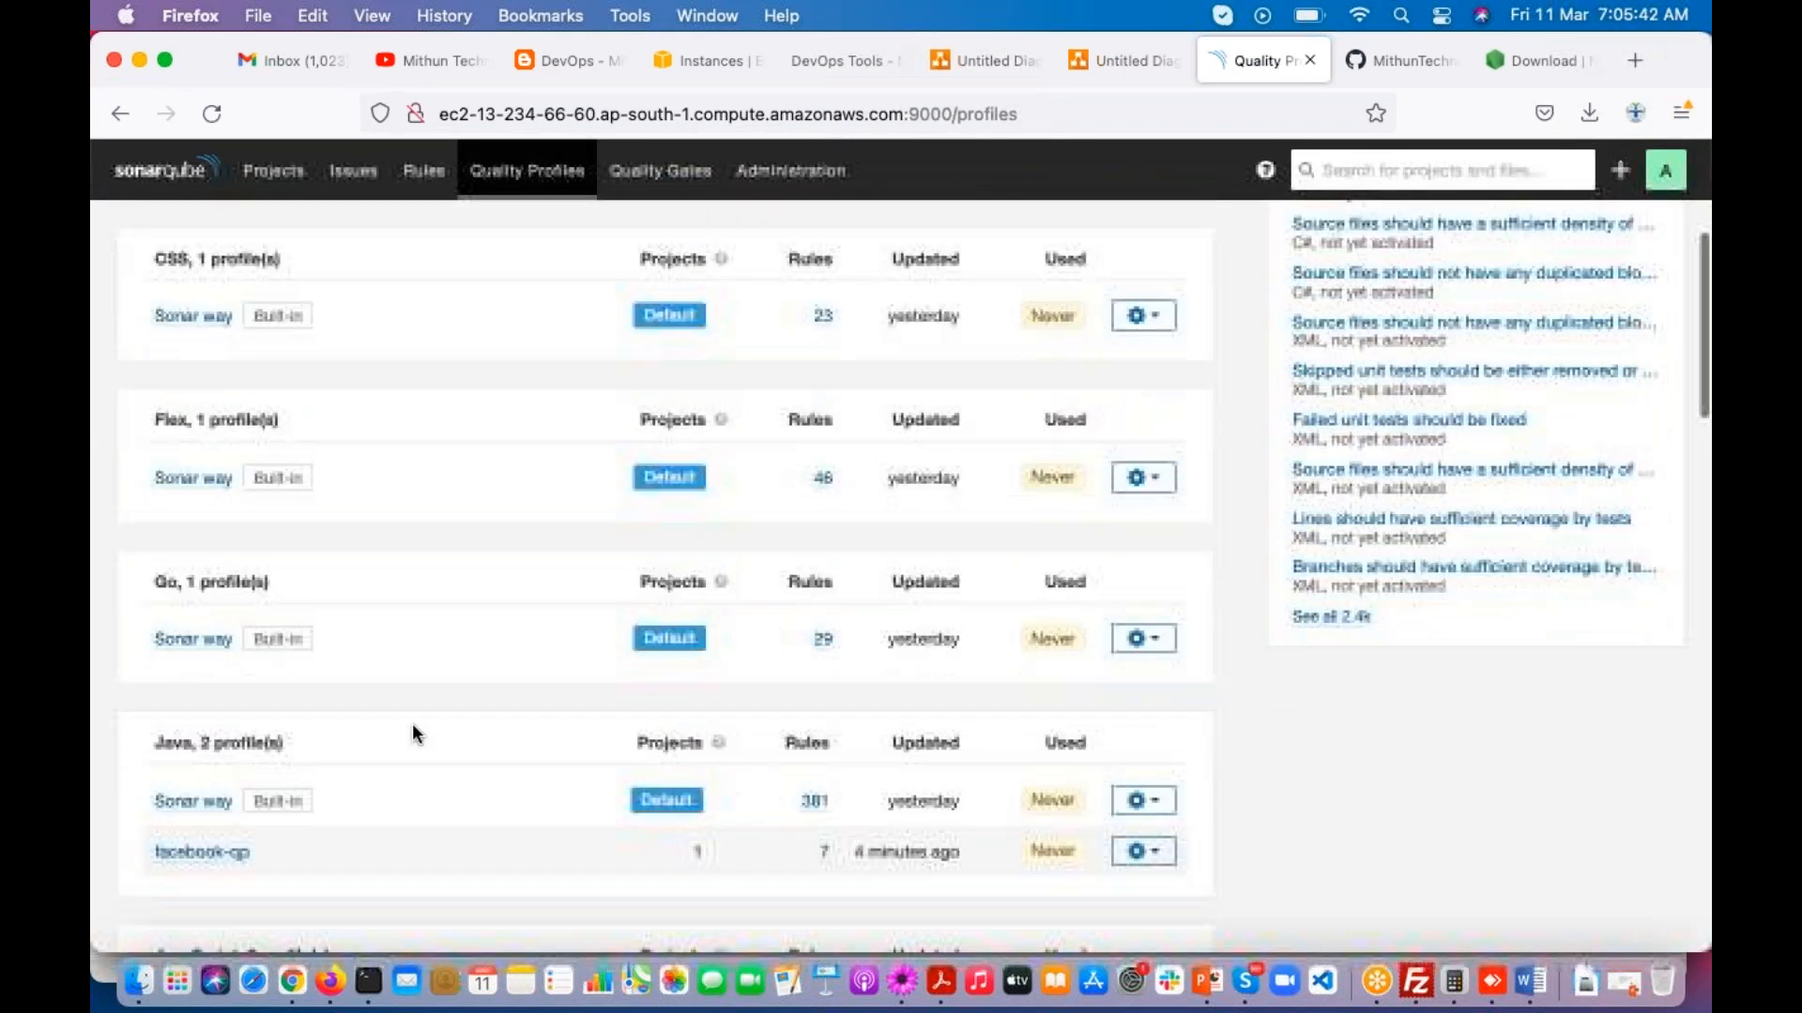
pyautogui.click(201, 733)
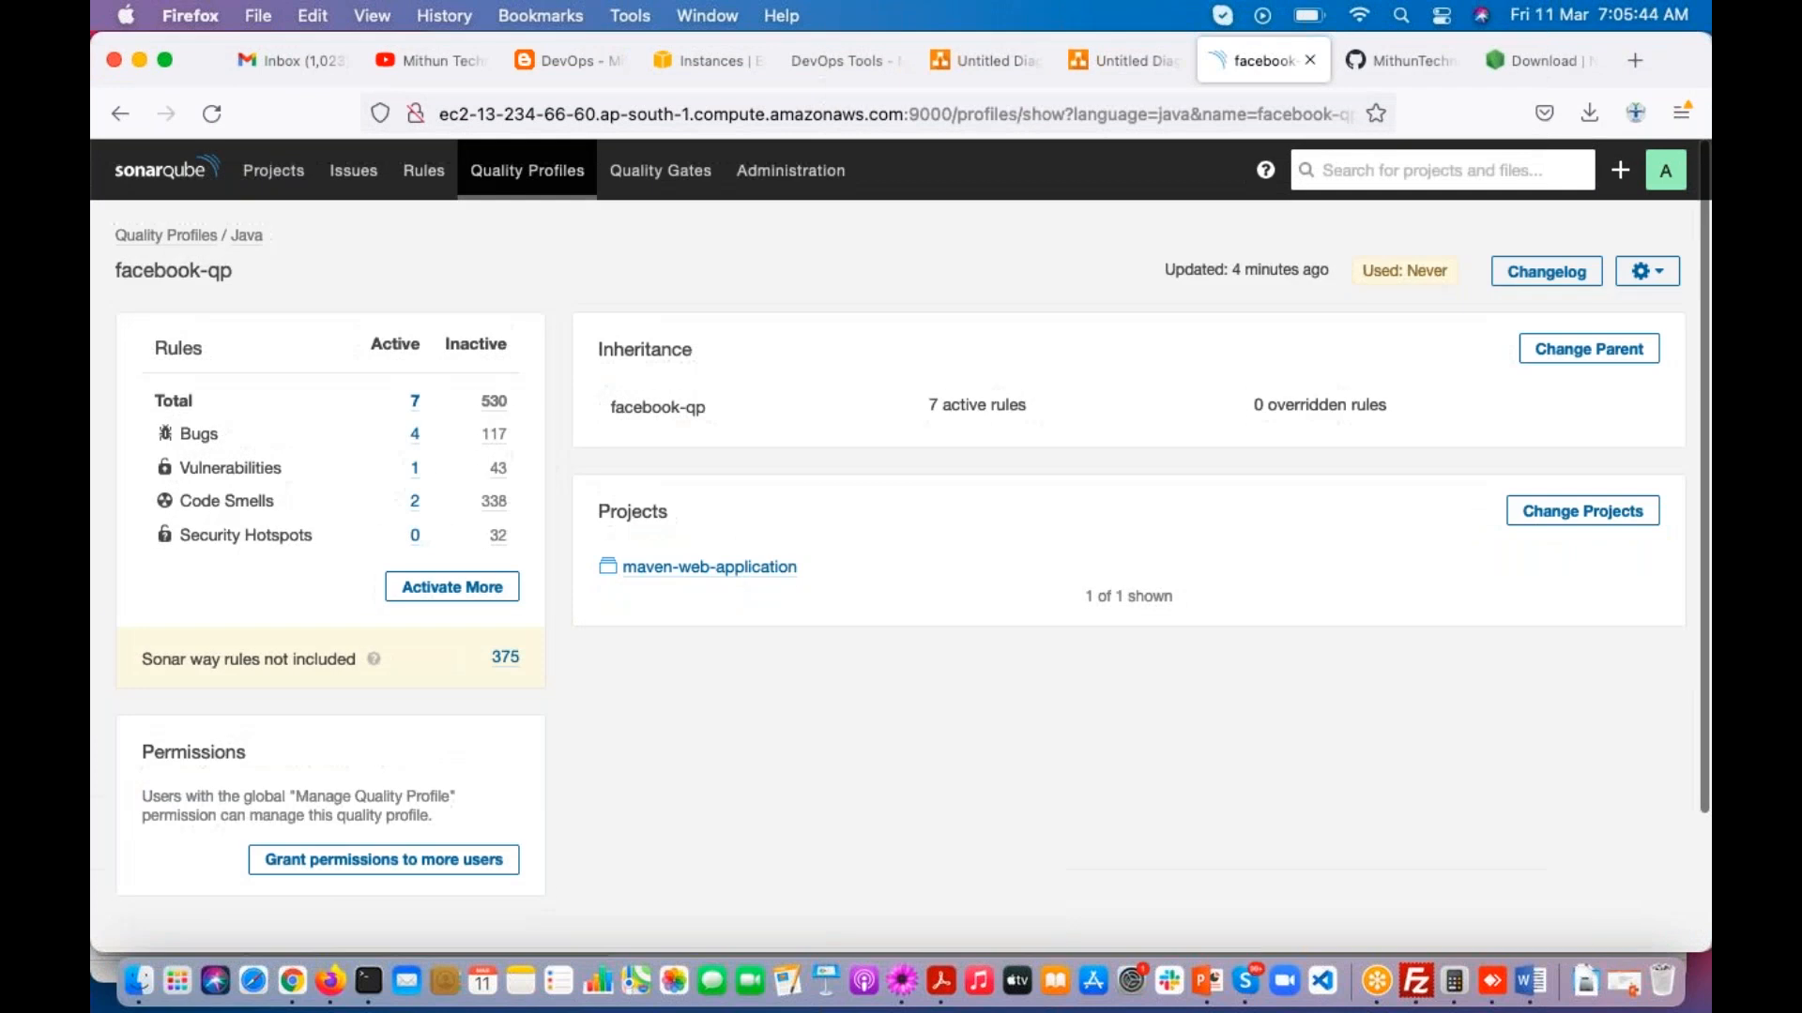
pyautogui.click(439, 593)
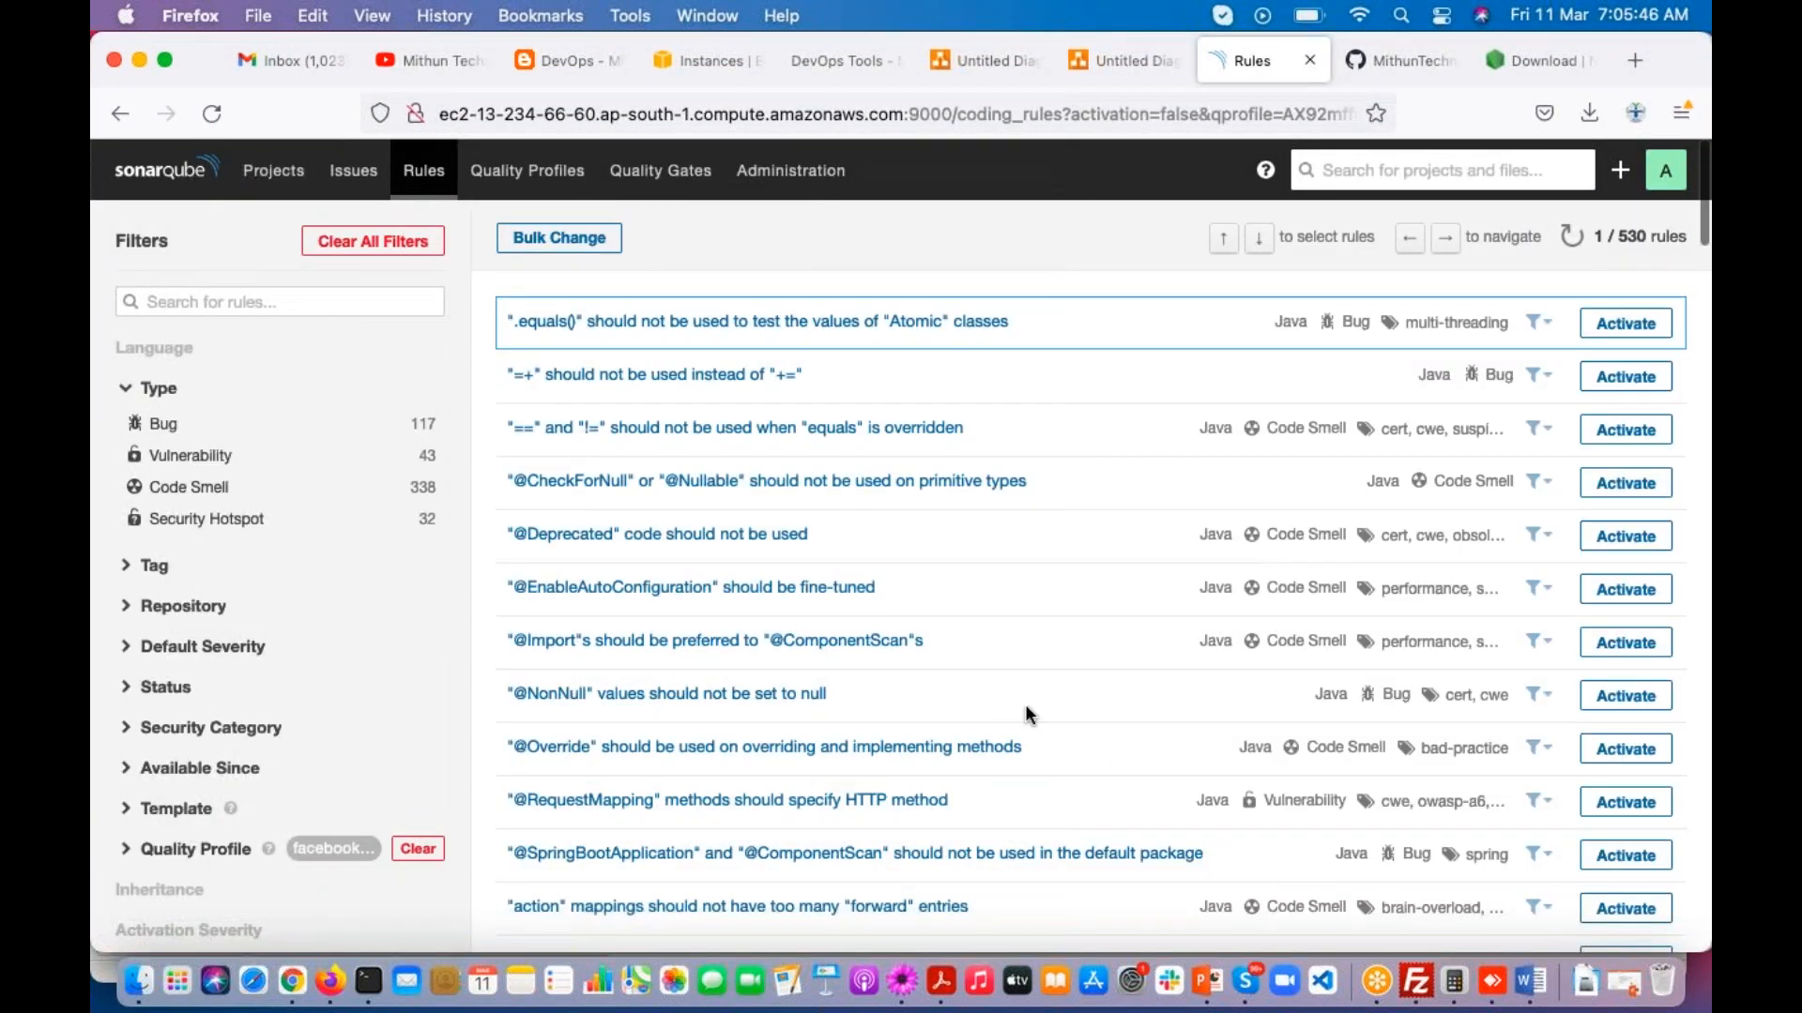
pyautogui.scroll(-5, 1026, 702)
pyautogui.scroll(-4, 1026, 700)
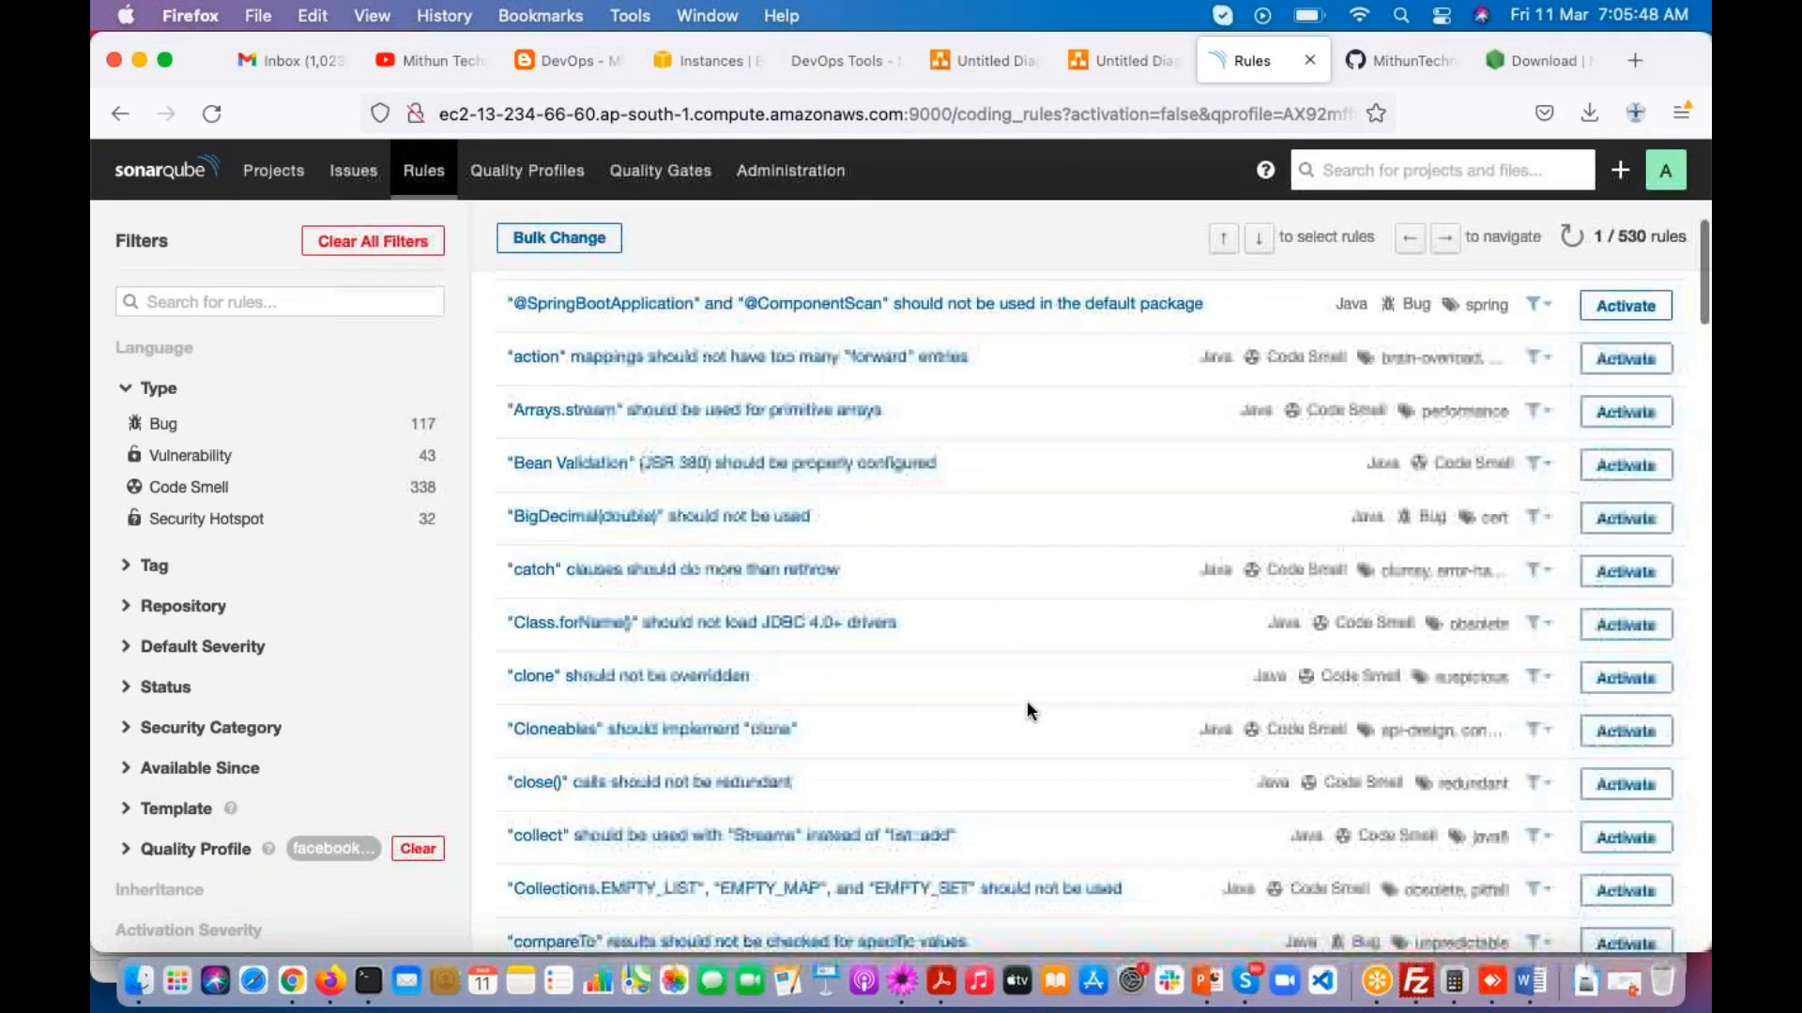
pyautogui.scroll(-3, 1027, 696)
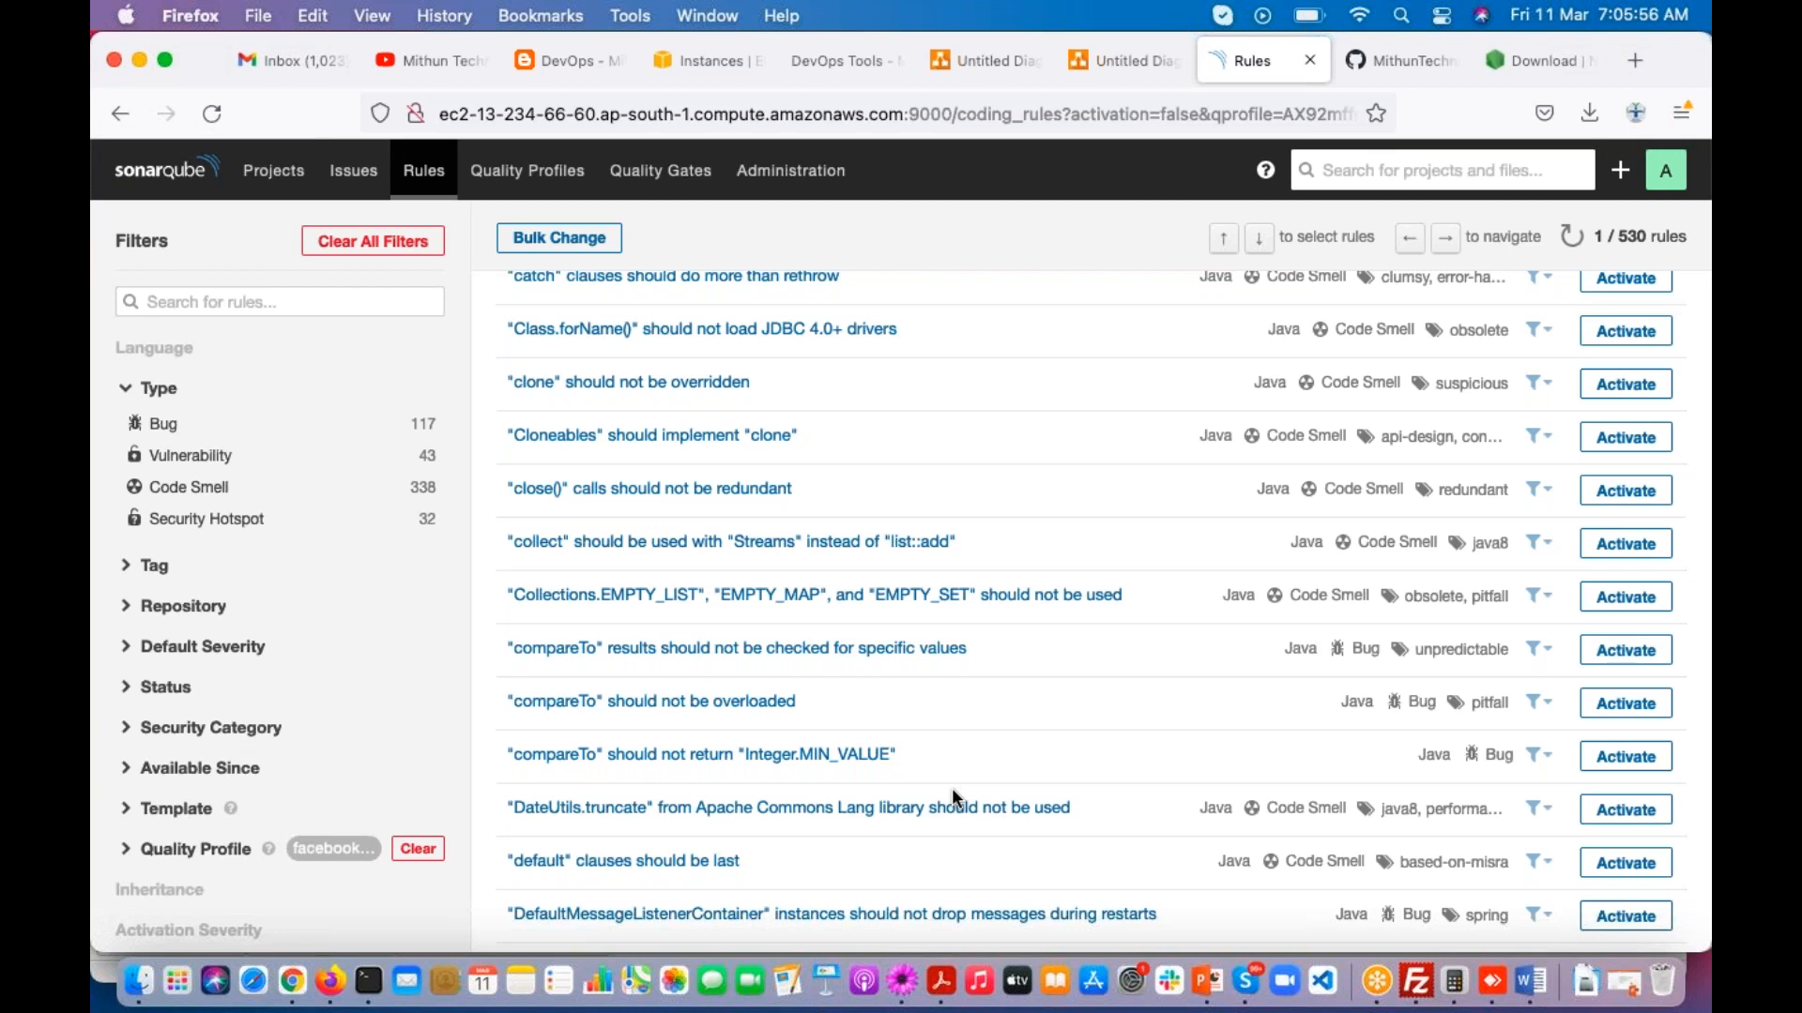
pyautogui.scroll(10, 952, 795)
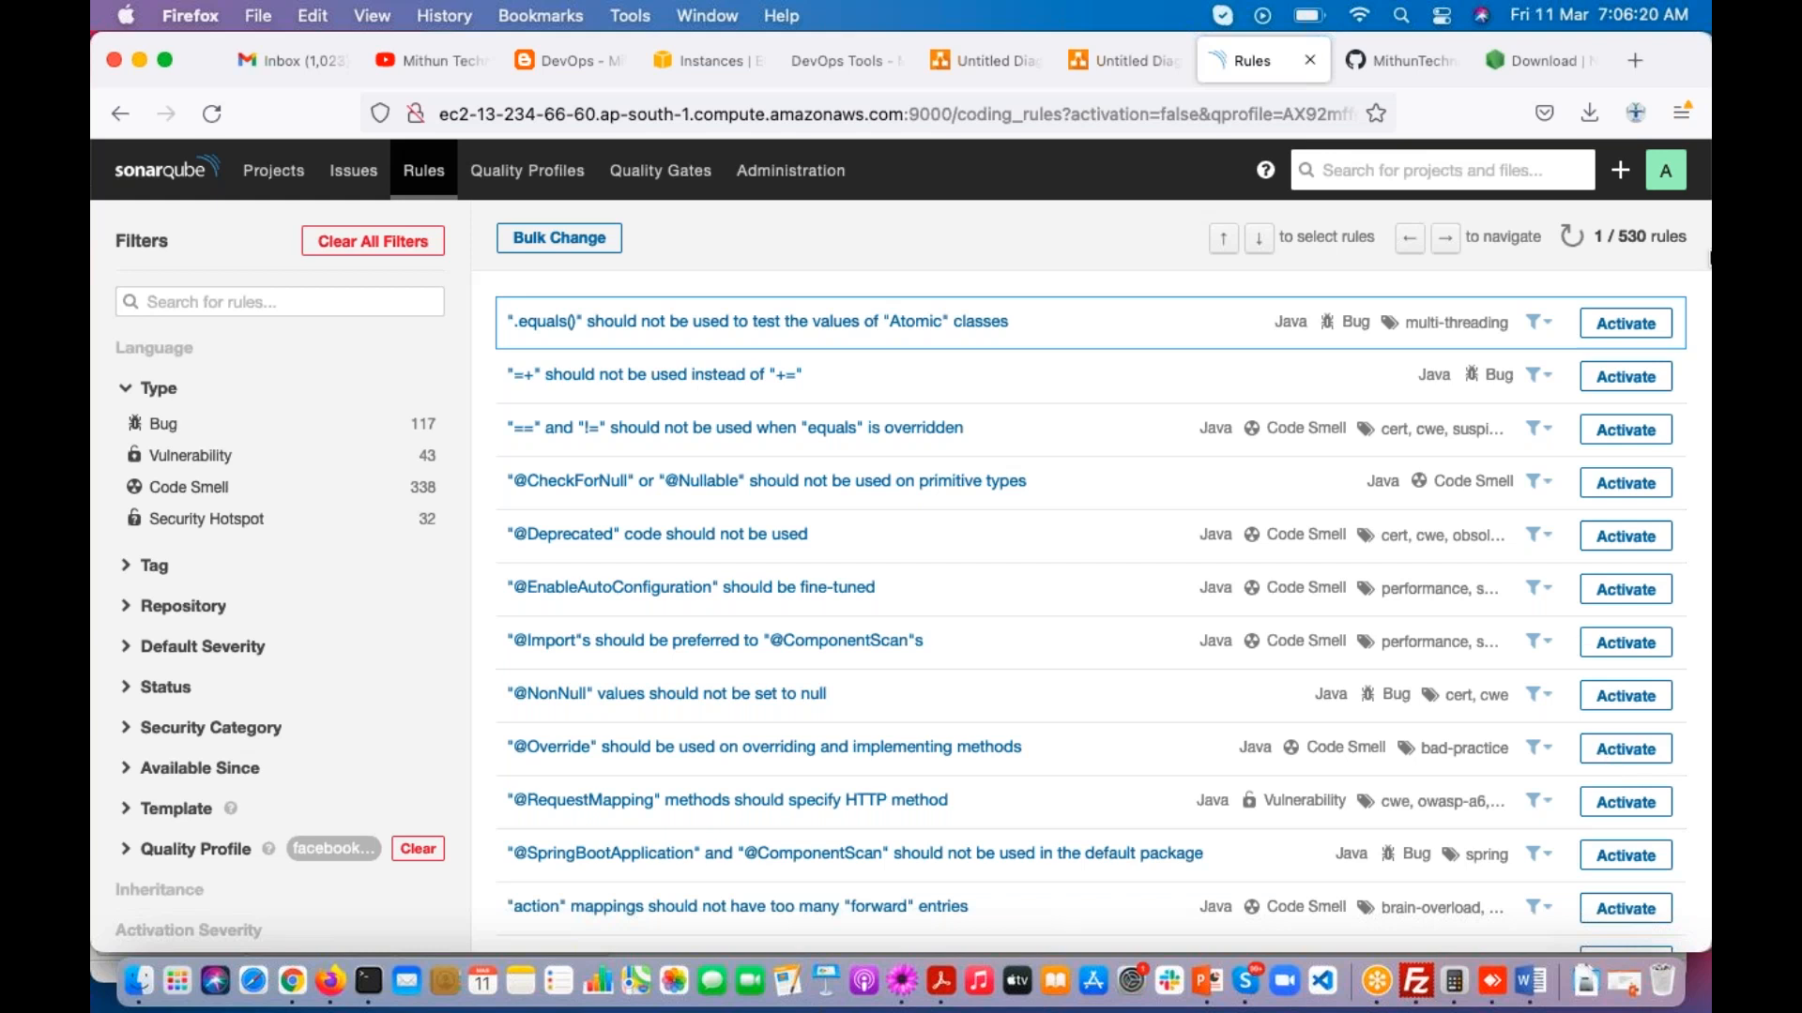
pyautogui.click(1416, 78)
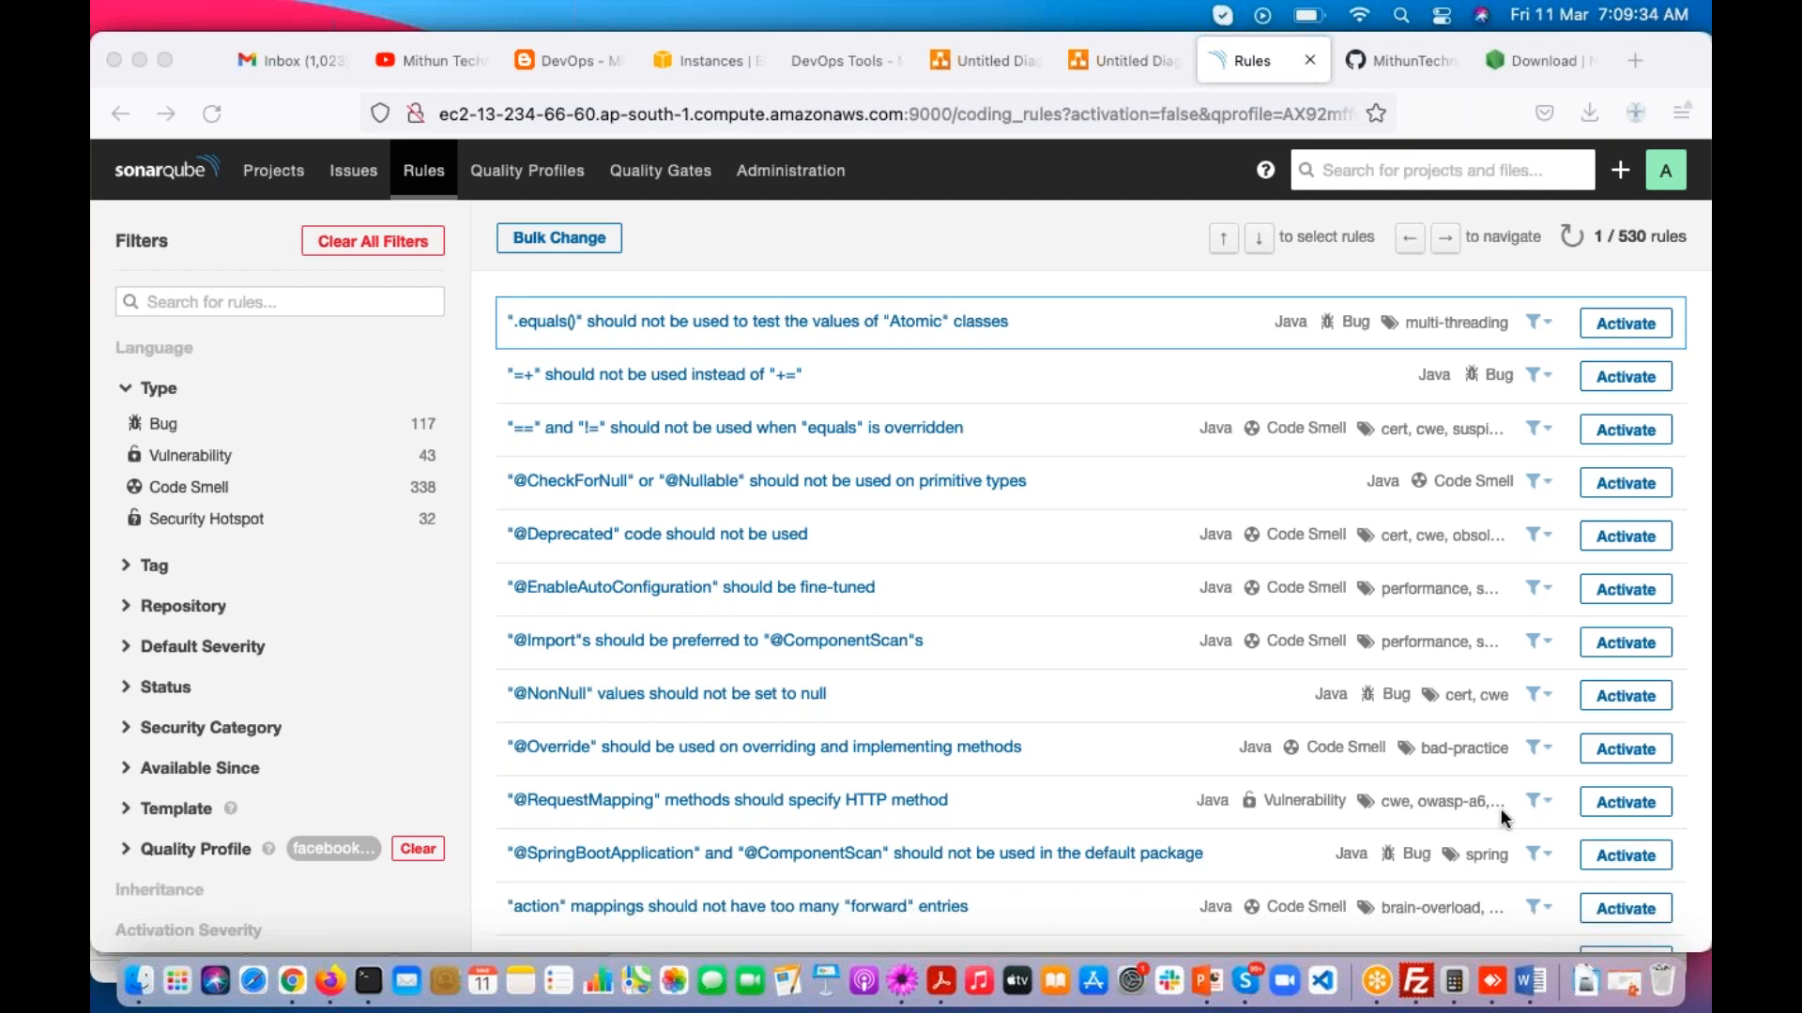
# Step: Switch to TextMate and add the line "Infrastructure Eng" to the class notes below "30 Rules"
pyautogui.click(902, 985)
pyautogui.scroll(-2, 245, 696)
pyautogui.click(219, 766)
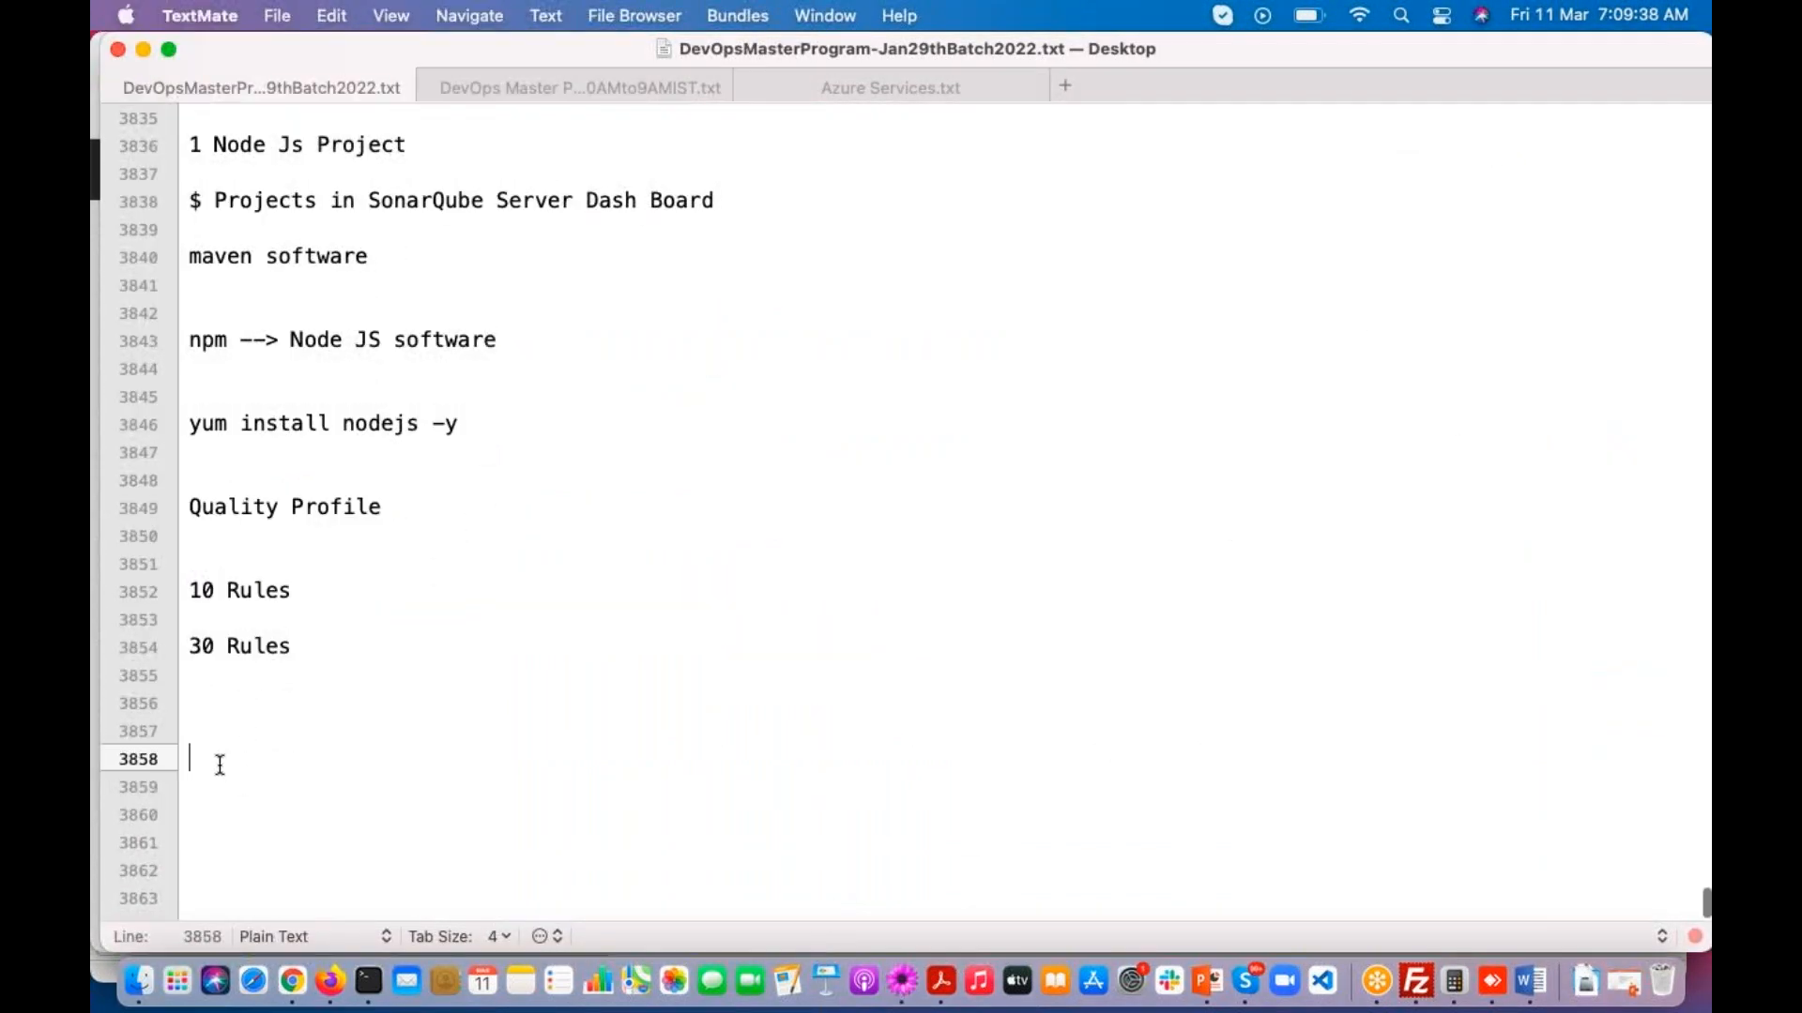
pyautogui.write('Infrast')
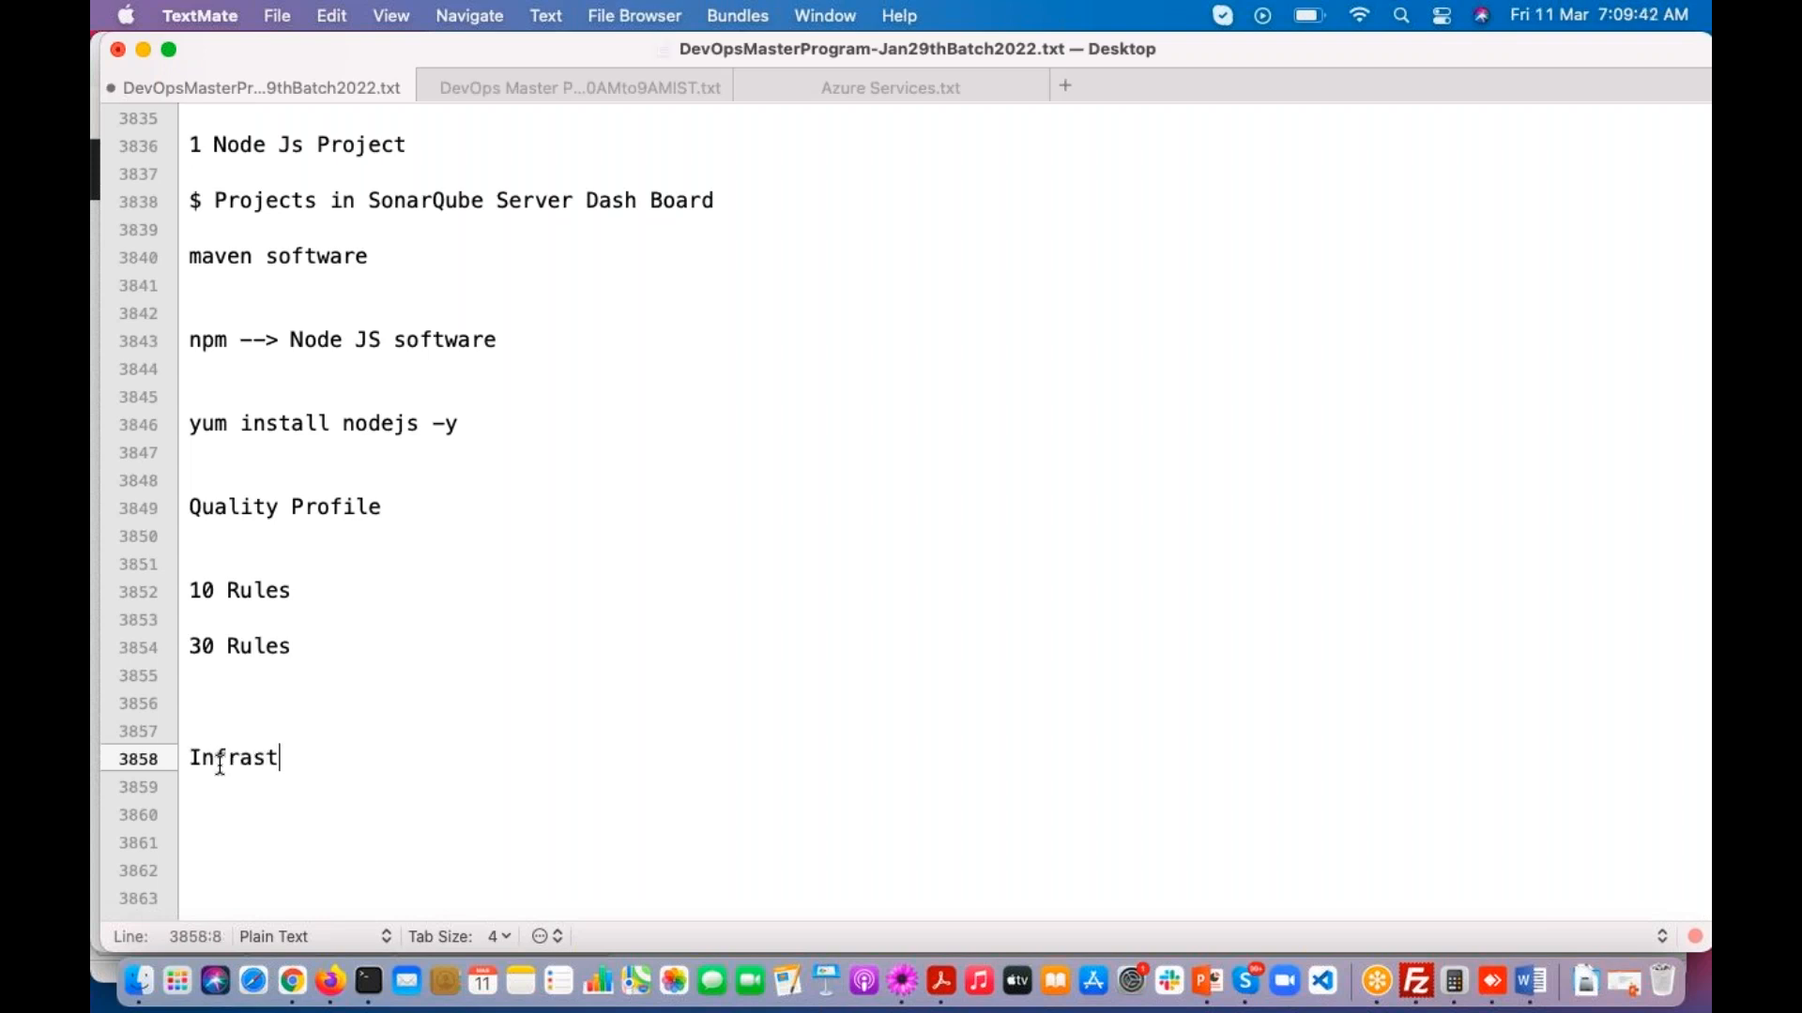
pyautogui.write('ructure Eng')
pyautogui.press('Return')
pyautogui.press('Return')
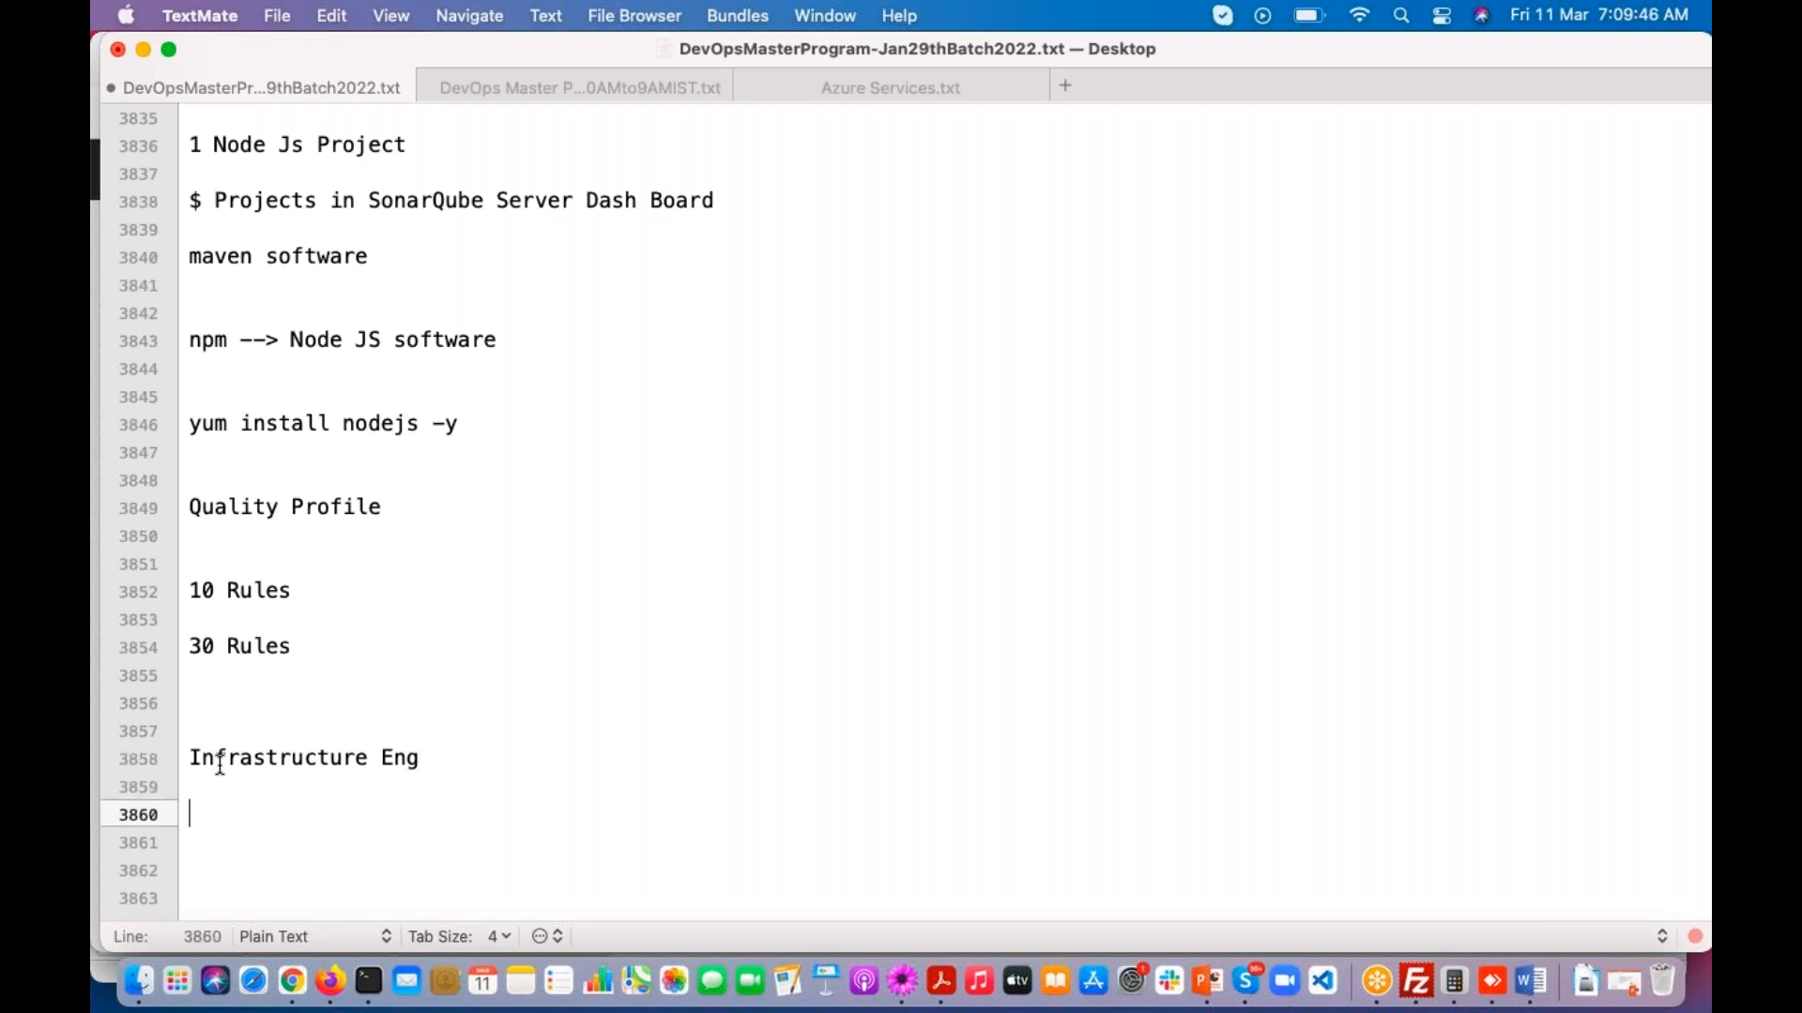
# Step: Add the line "Terraform" to the class notes below "Infrastructure Eng"
pyautogui.press('Return')
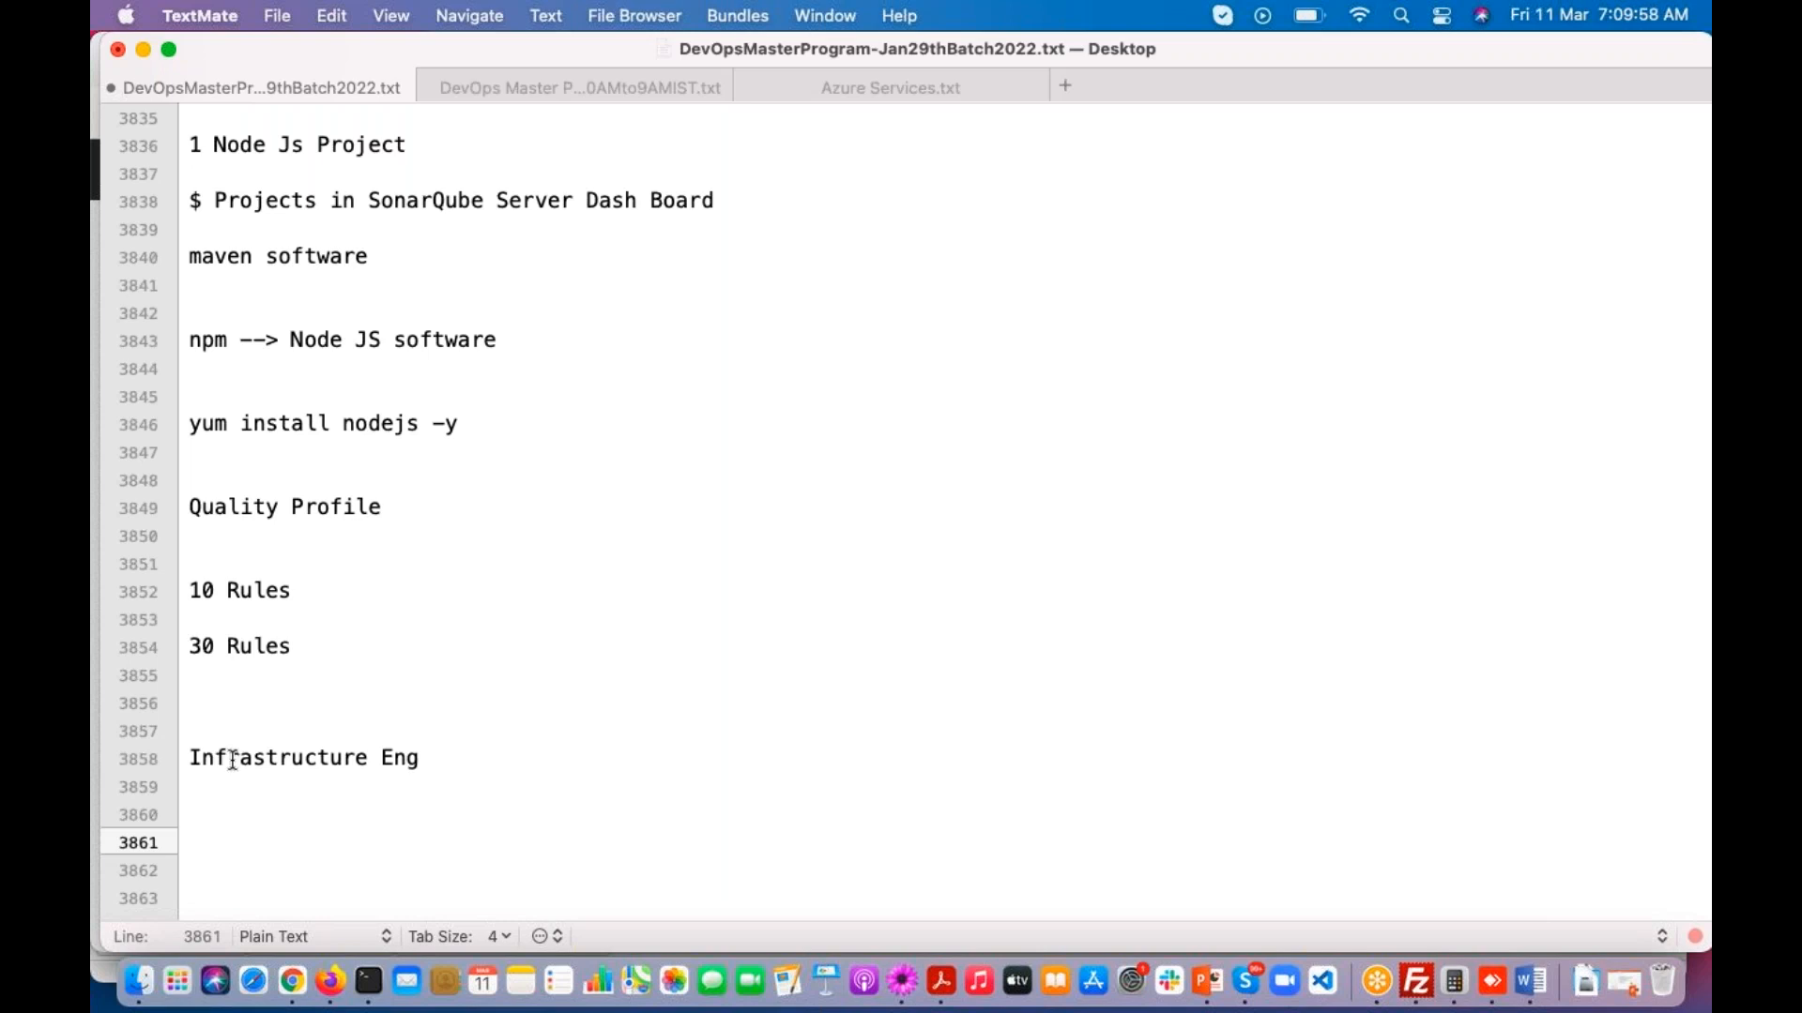
pyautogui.write('Terraform')
pyautogui.press('Return')
pyautogui.press('Return')
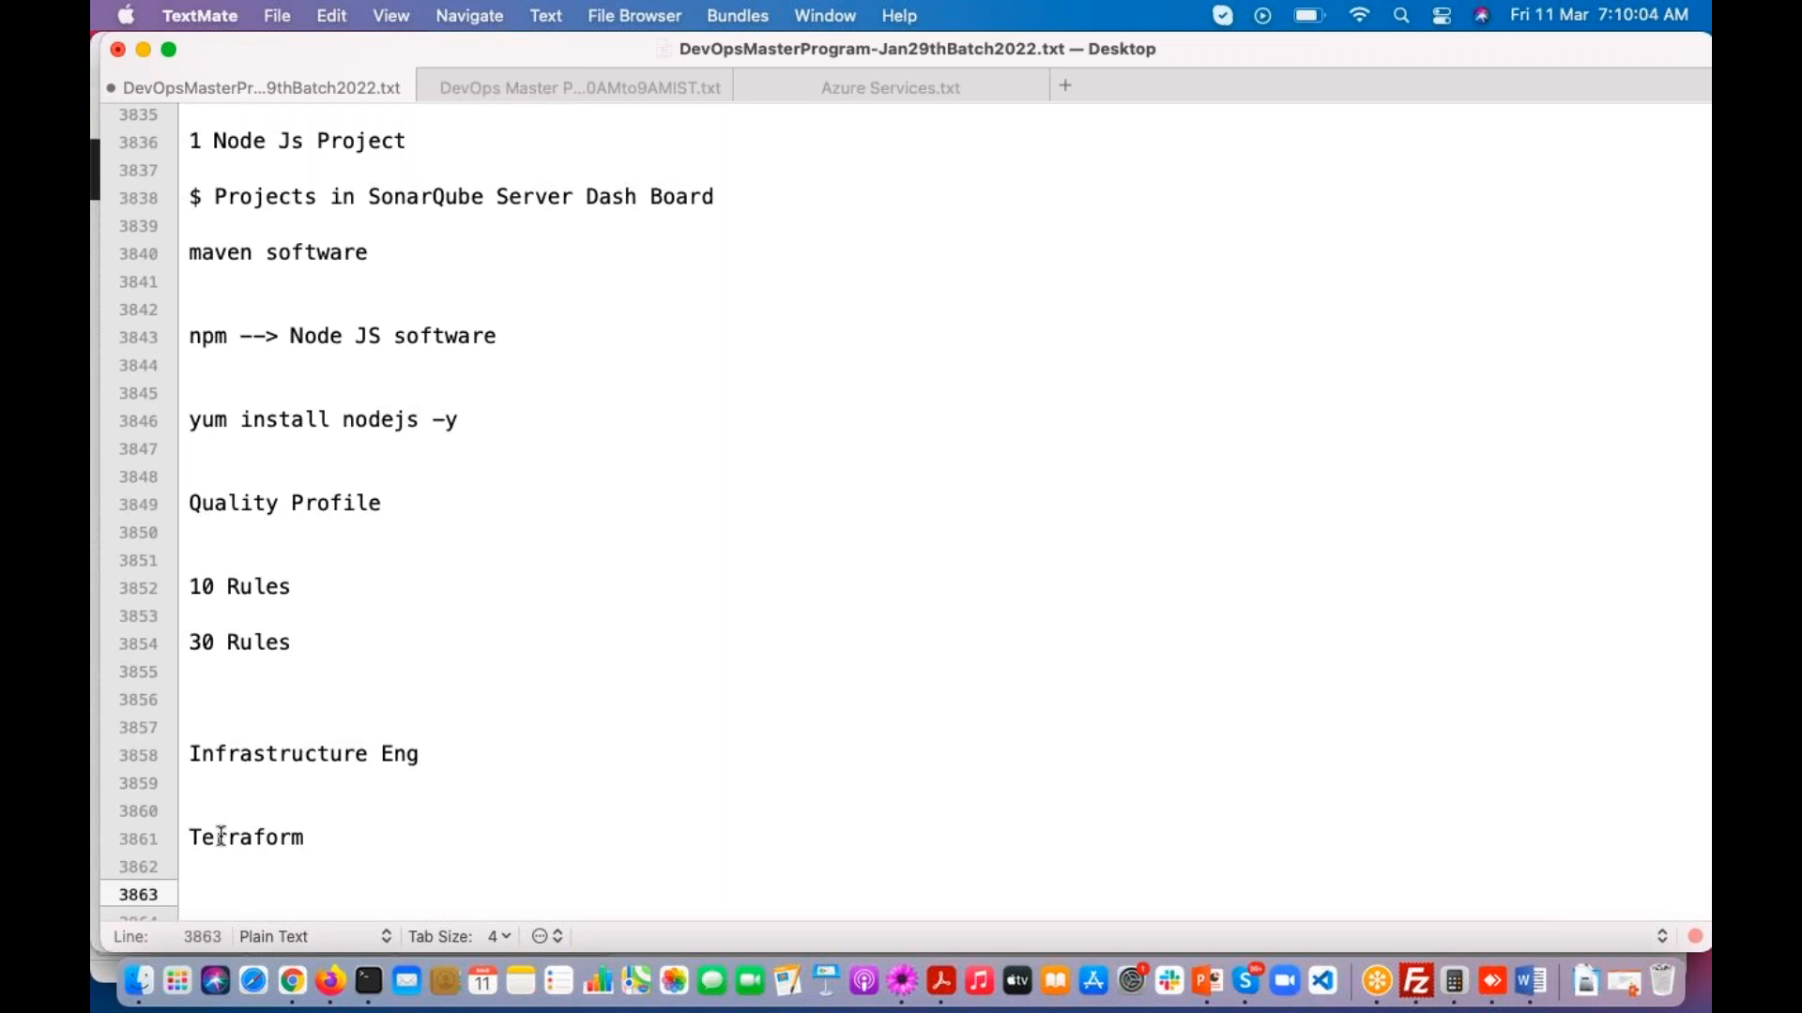
# Step: Show the EC2 instances list in Firefox, and return to TextMate to highlight the "Terraform" note
pyautogui.click(329, 980)
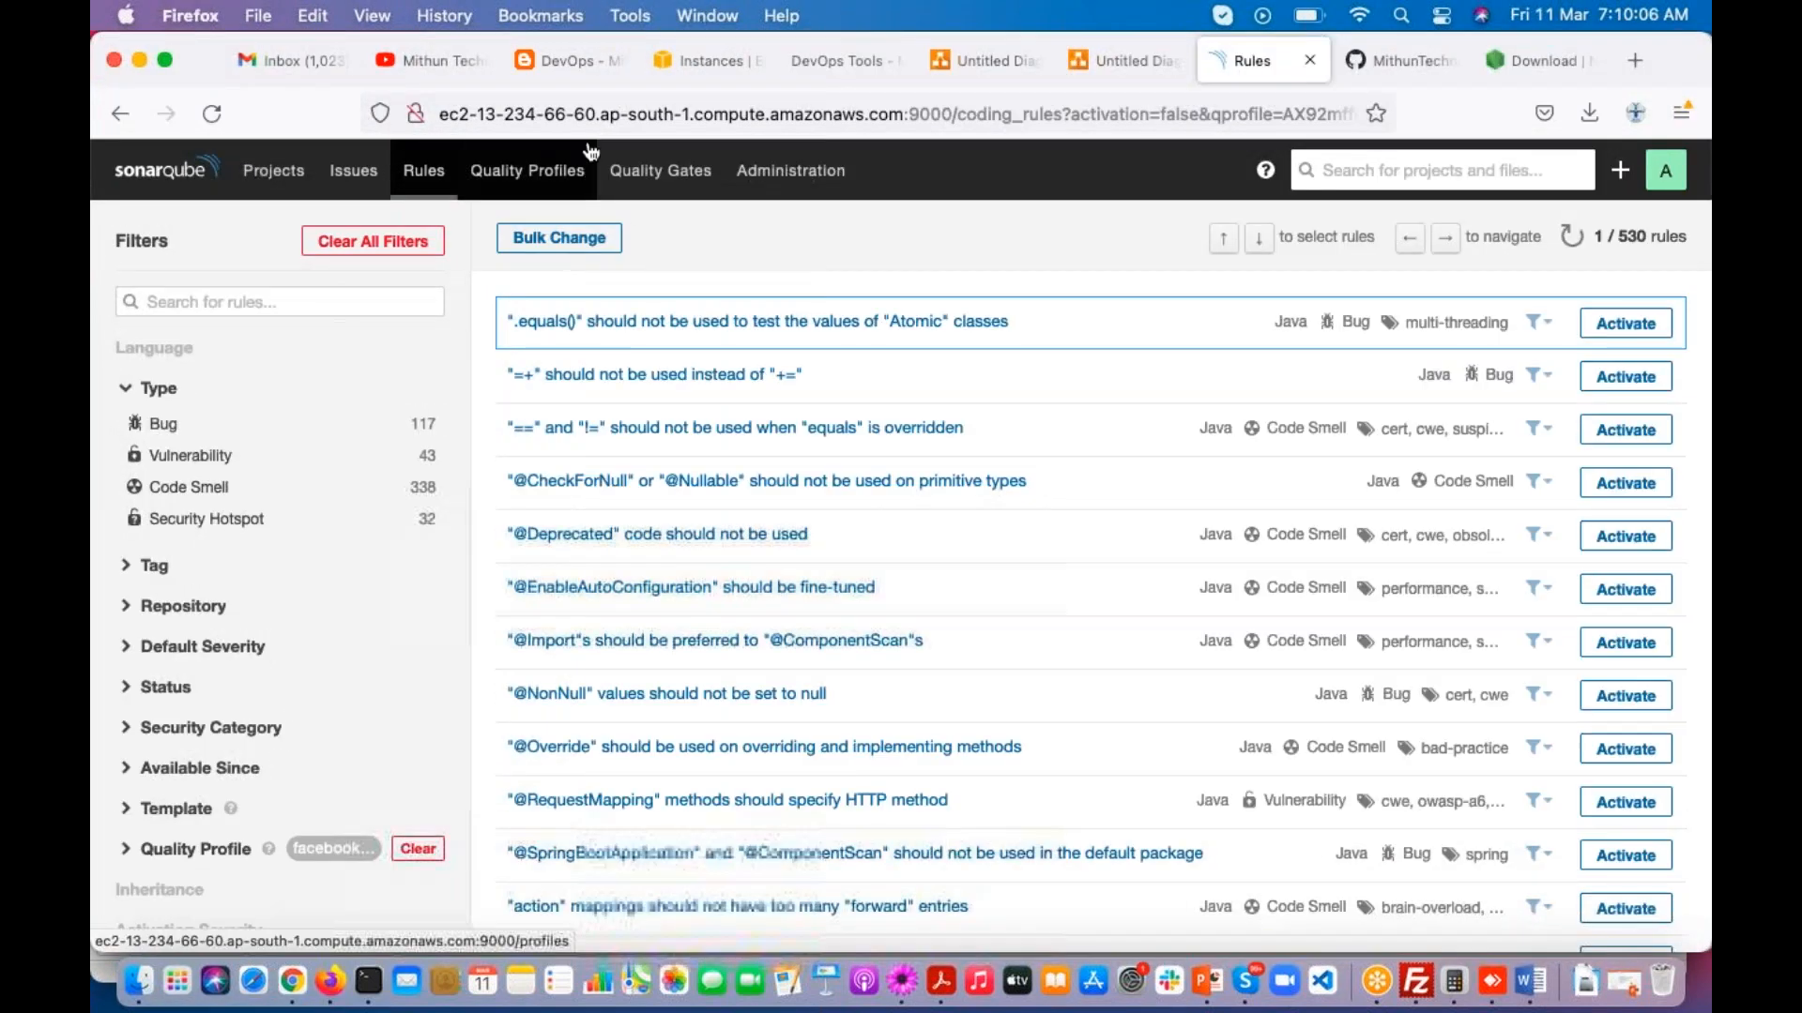
pyautogui.click(687, 59)
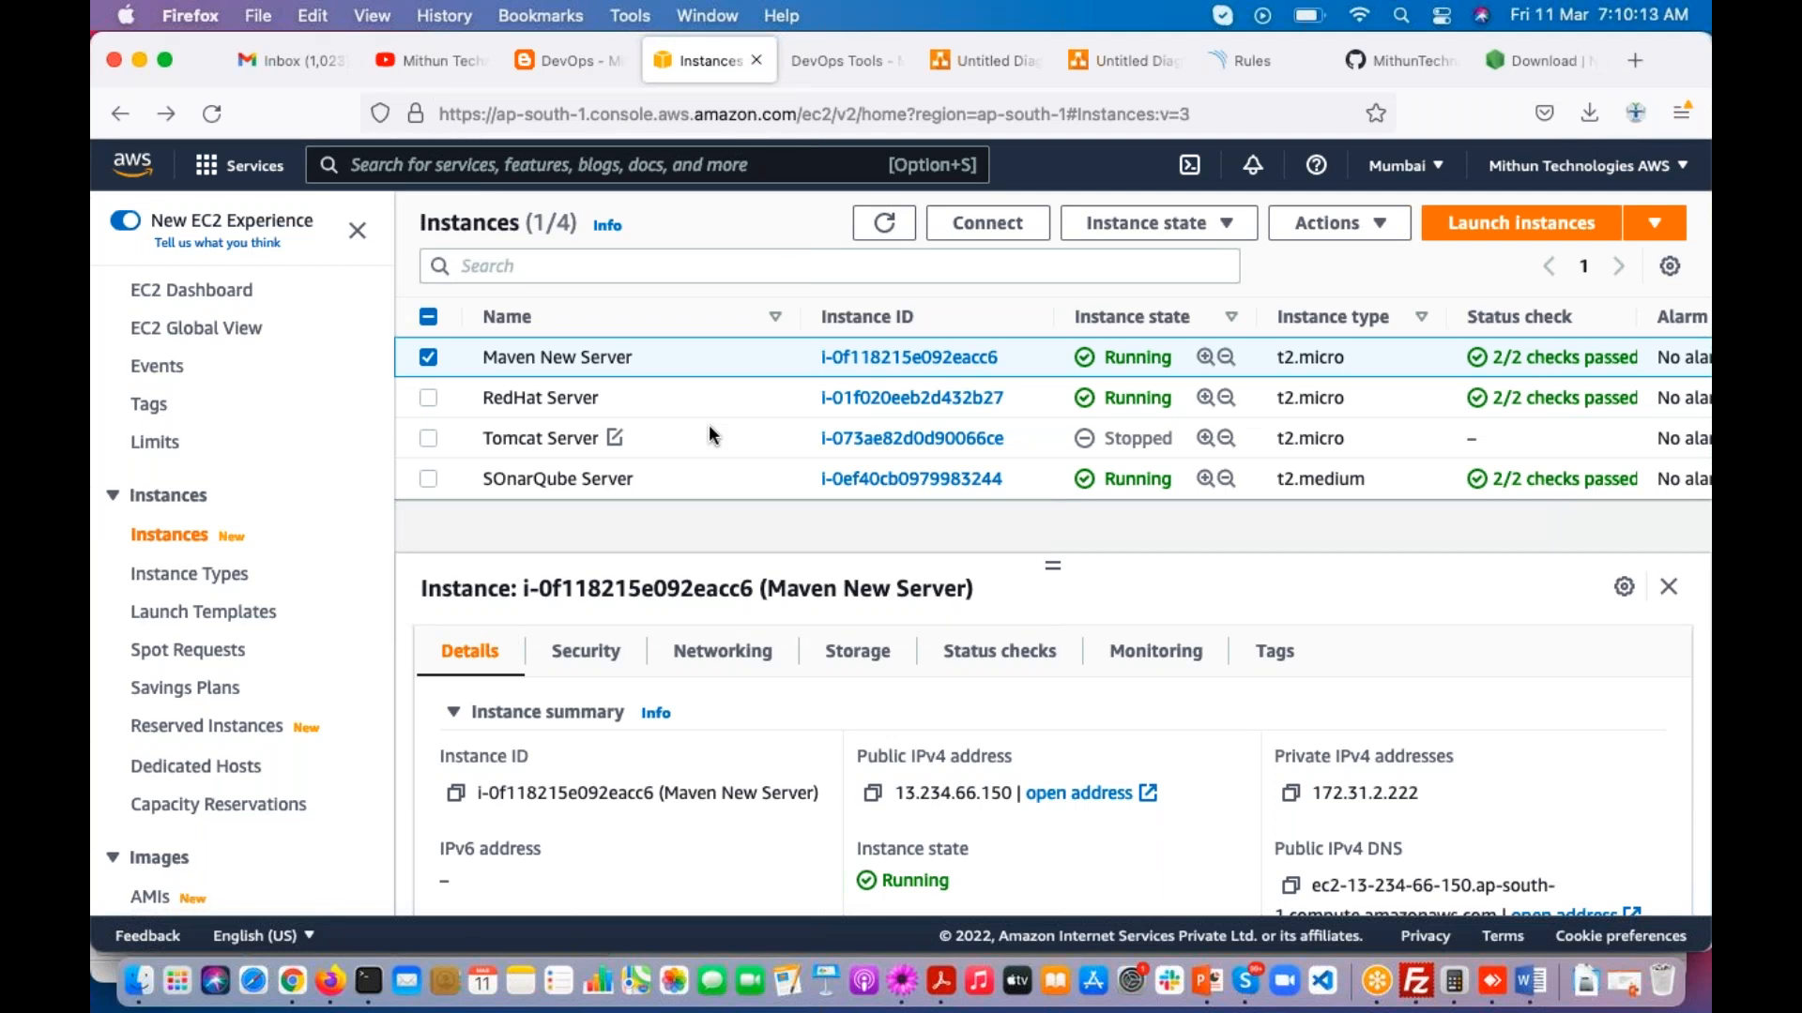
pyautogui.press('super+Tab')
pyautogui.scroll(-1, 556, 692)
pyautogui.scroll(-1, 556, 692)
pyautogui.moveTo(189, 732); pyautogui.dragTo(312, 732)
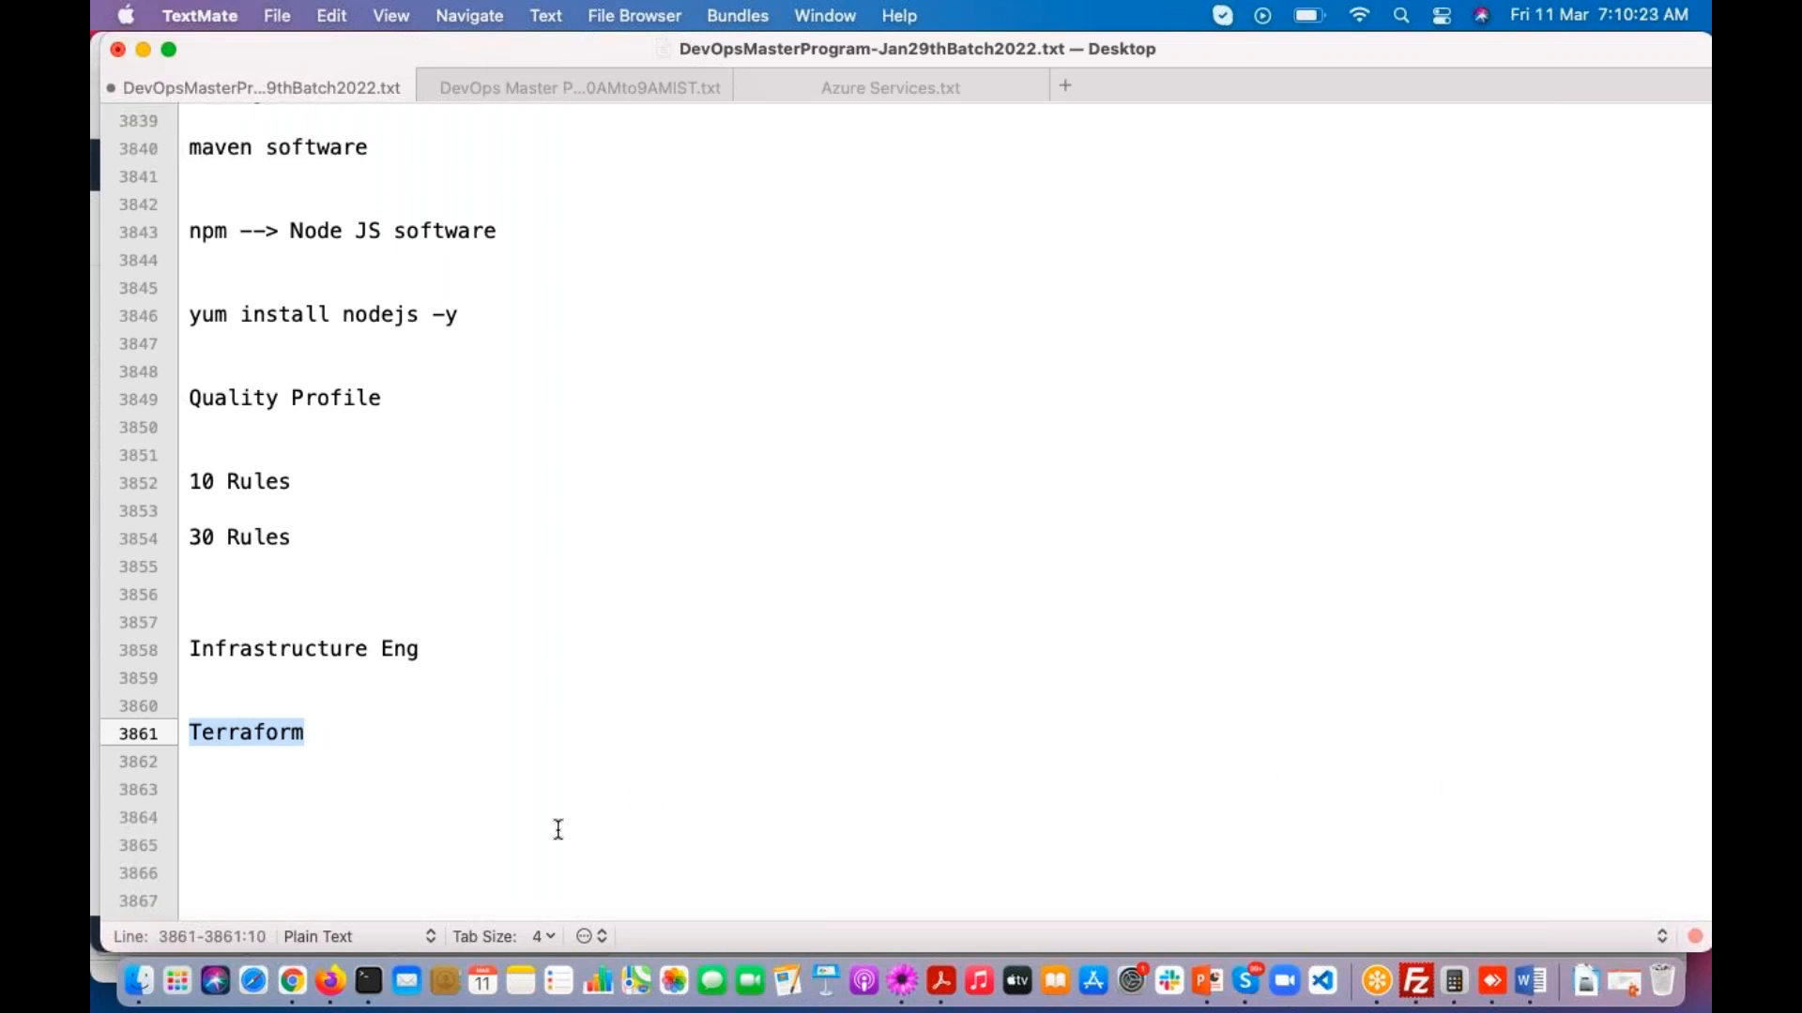
# Step: Add the line "CICD Team..." to the class notes below "Terraform" and save the file
pyautogui.click(270, 782)
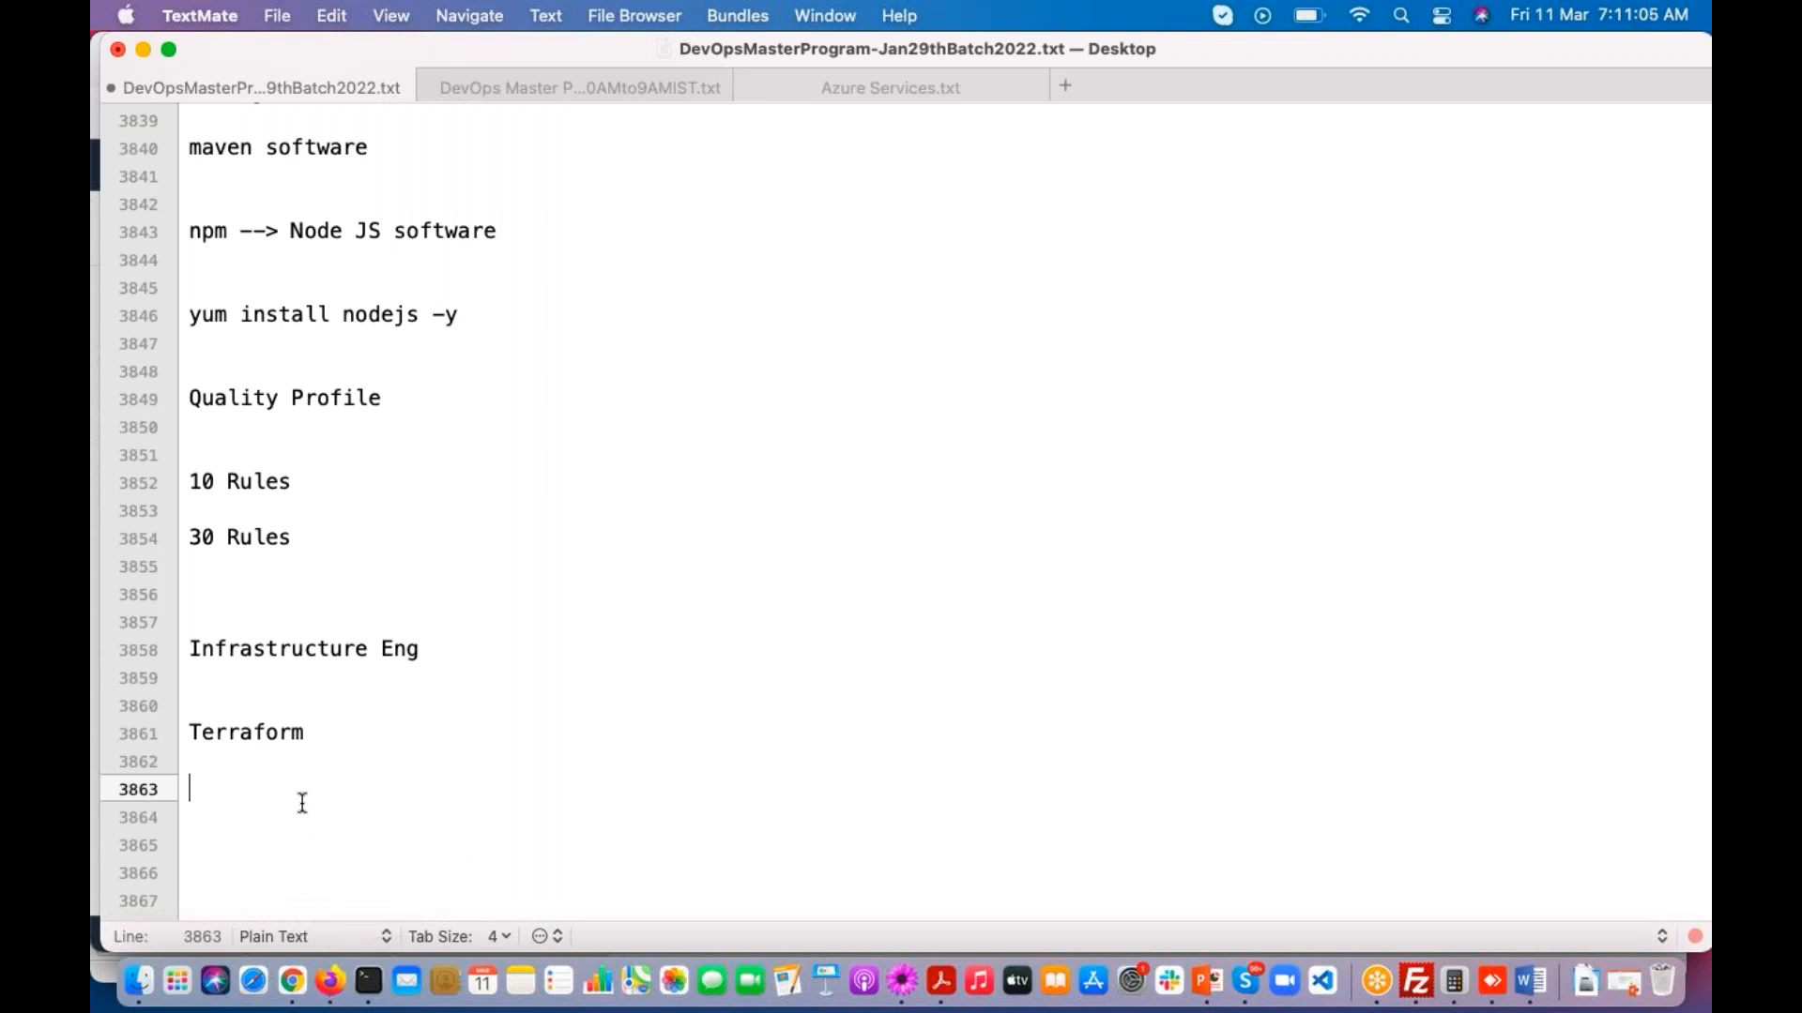
pyautogui.moveTo(185, 649); pyautogui.dragTo(462, 664)
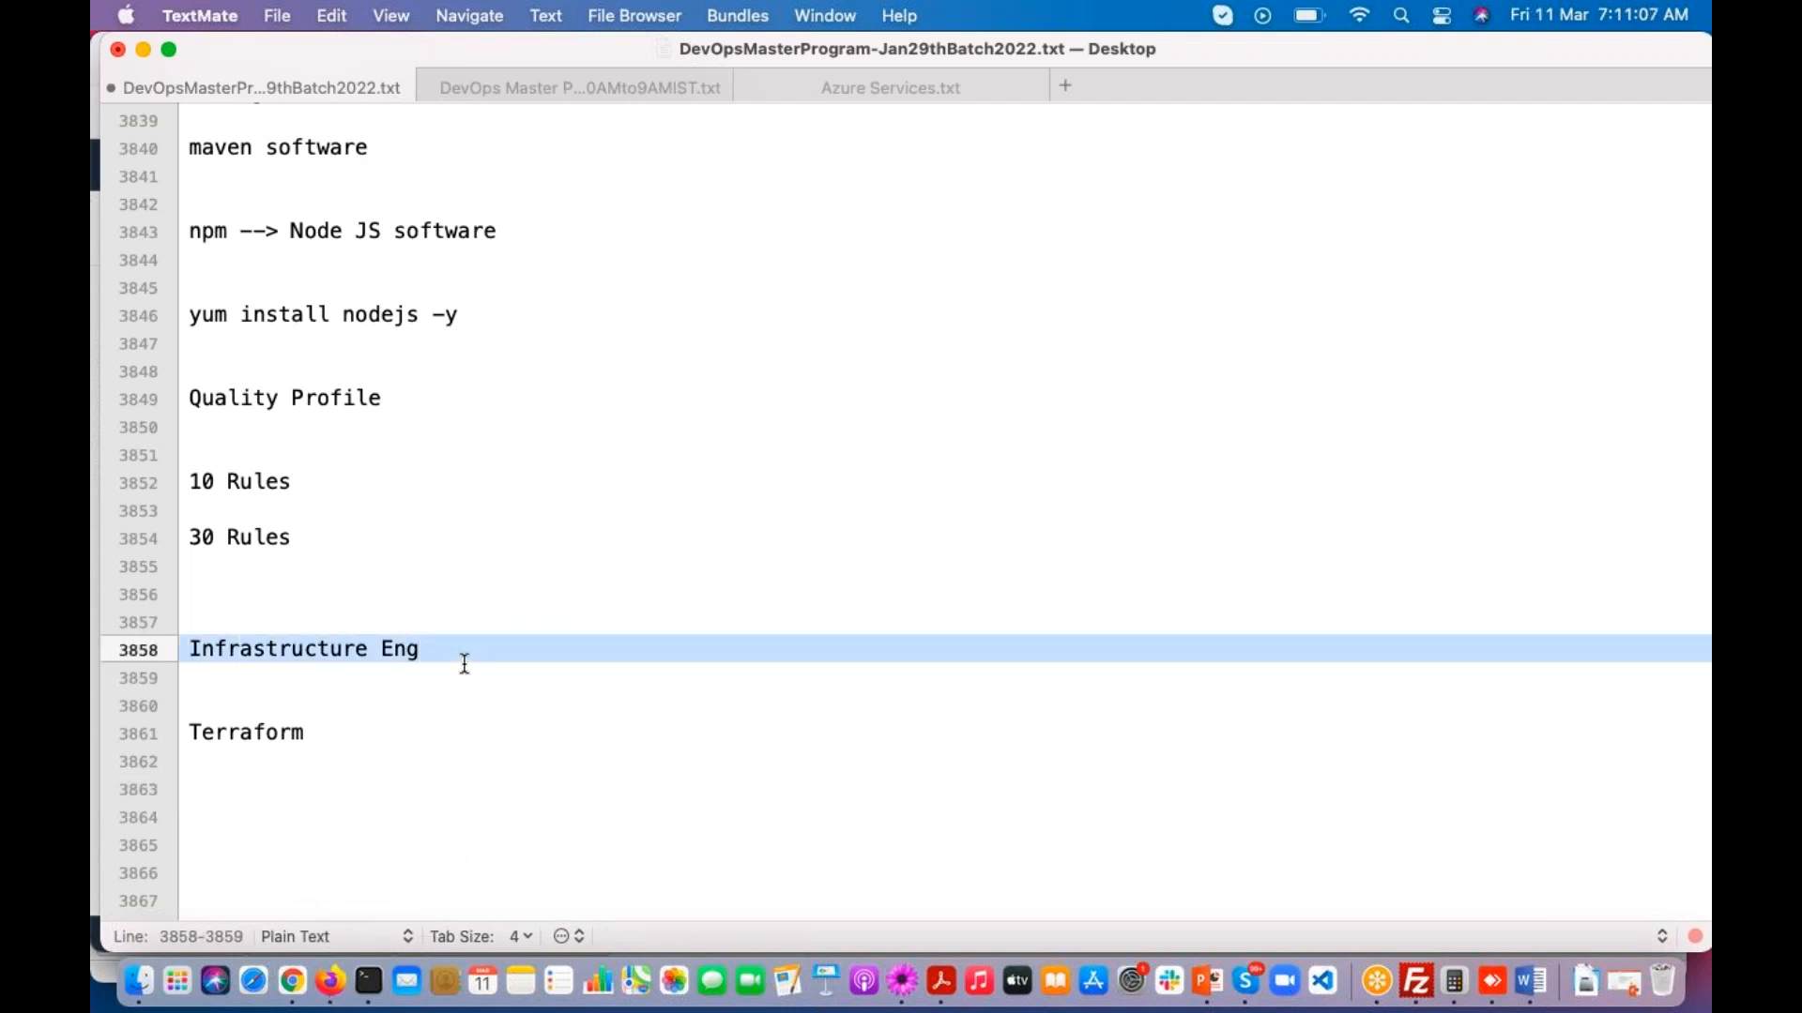
pyautogui.click(225, 764)
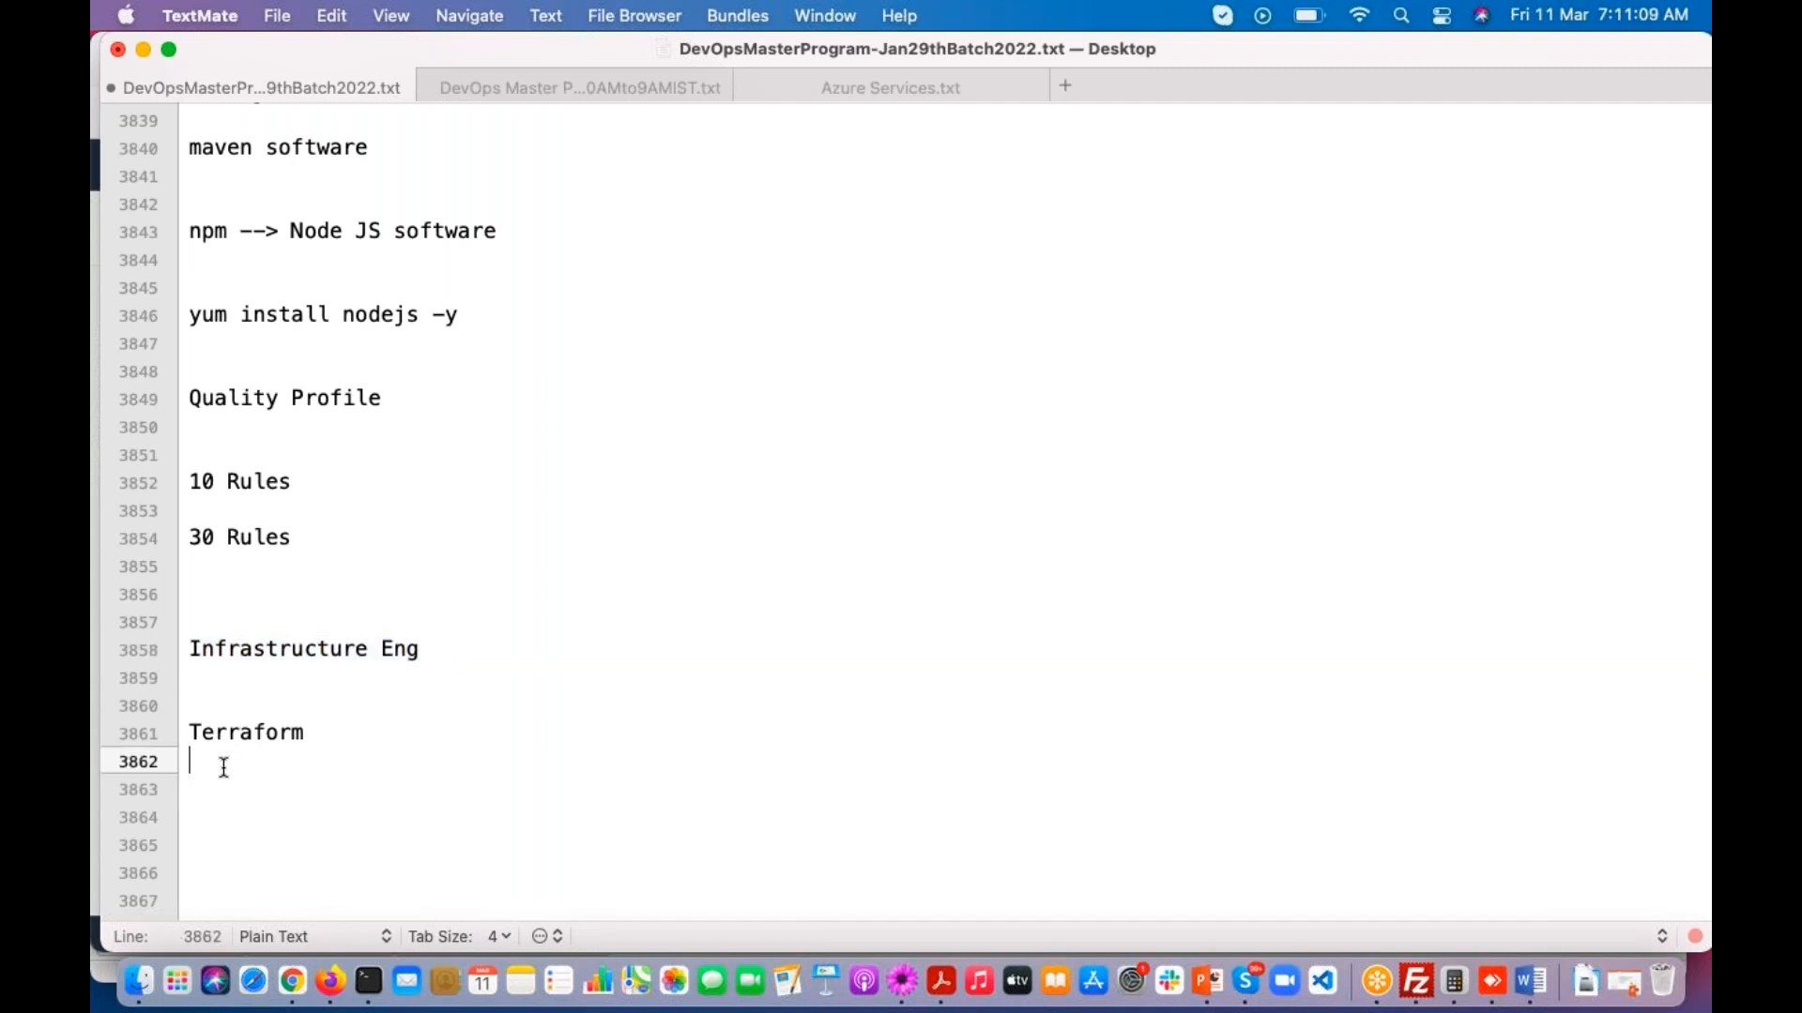
pyautogui.press('Return')
pyautogui.press('Return')
pyautogui.write('CICD ')
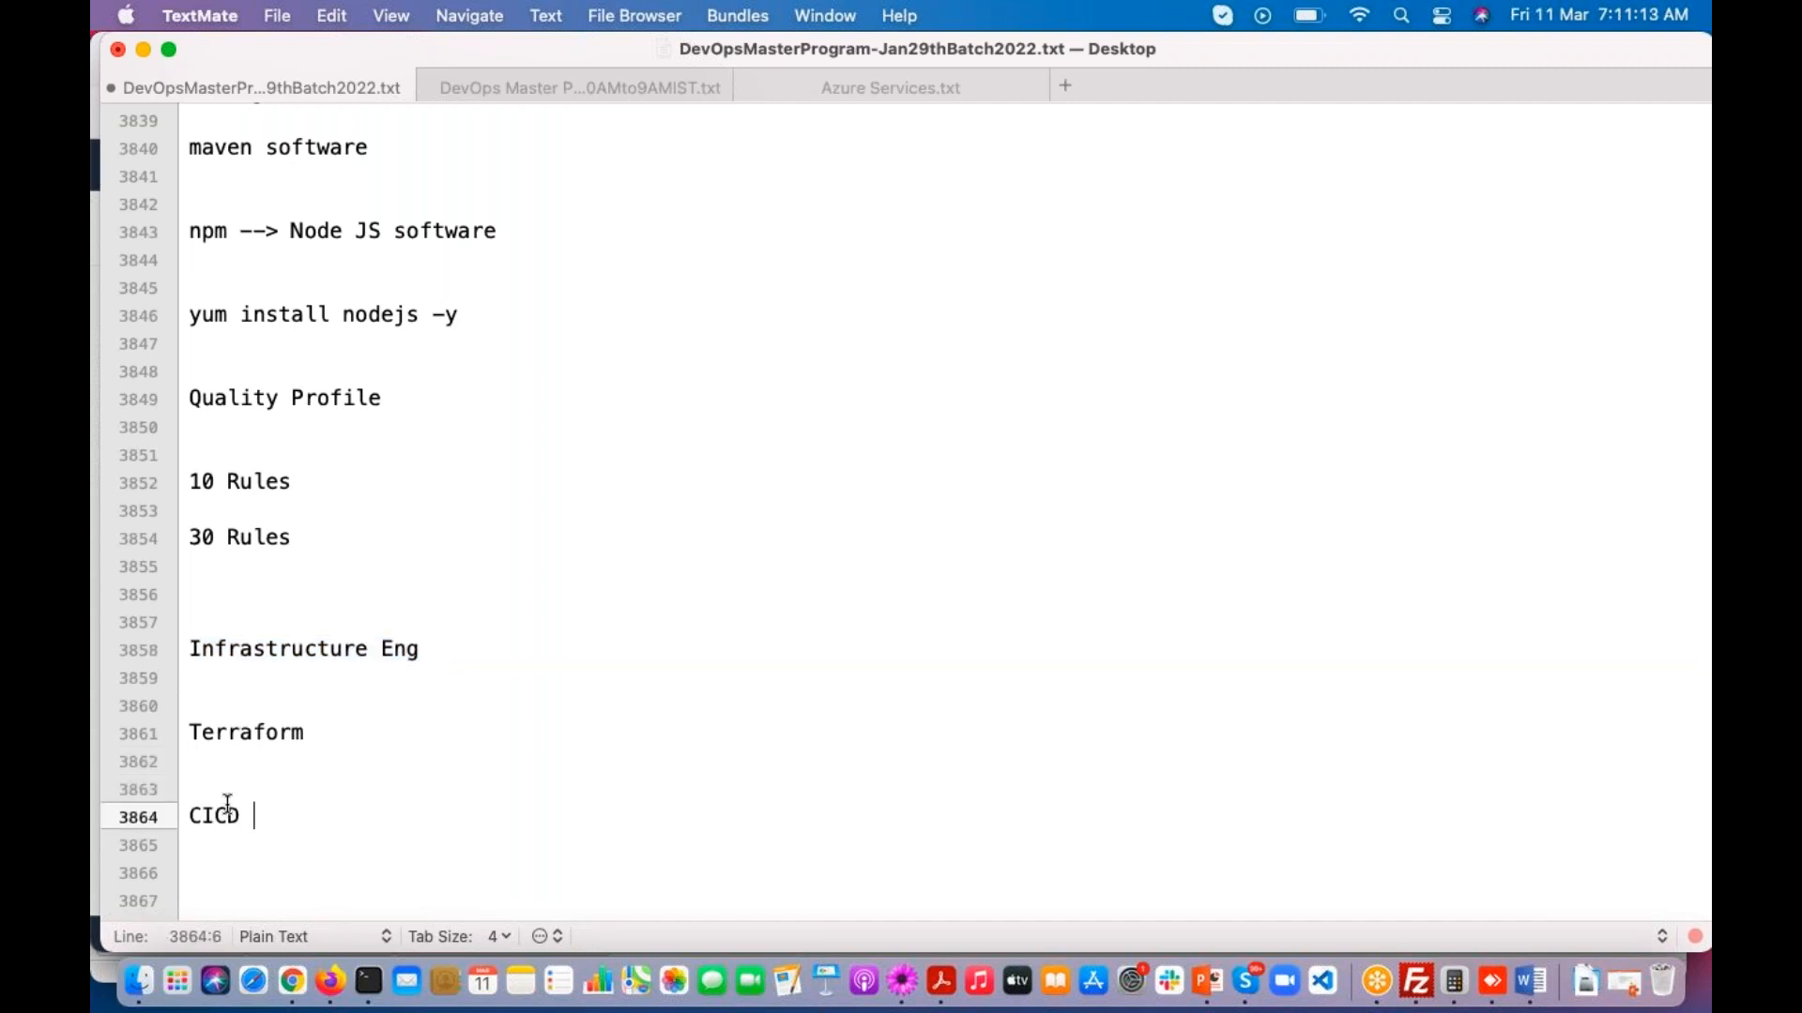
pyautogui.write('Team...')
pyautogui.press('Return')
pyautogui.press('Return')
pyautogui.press('Return')
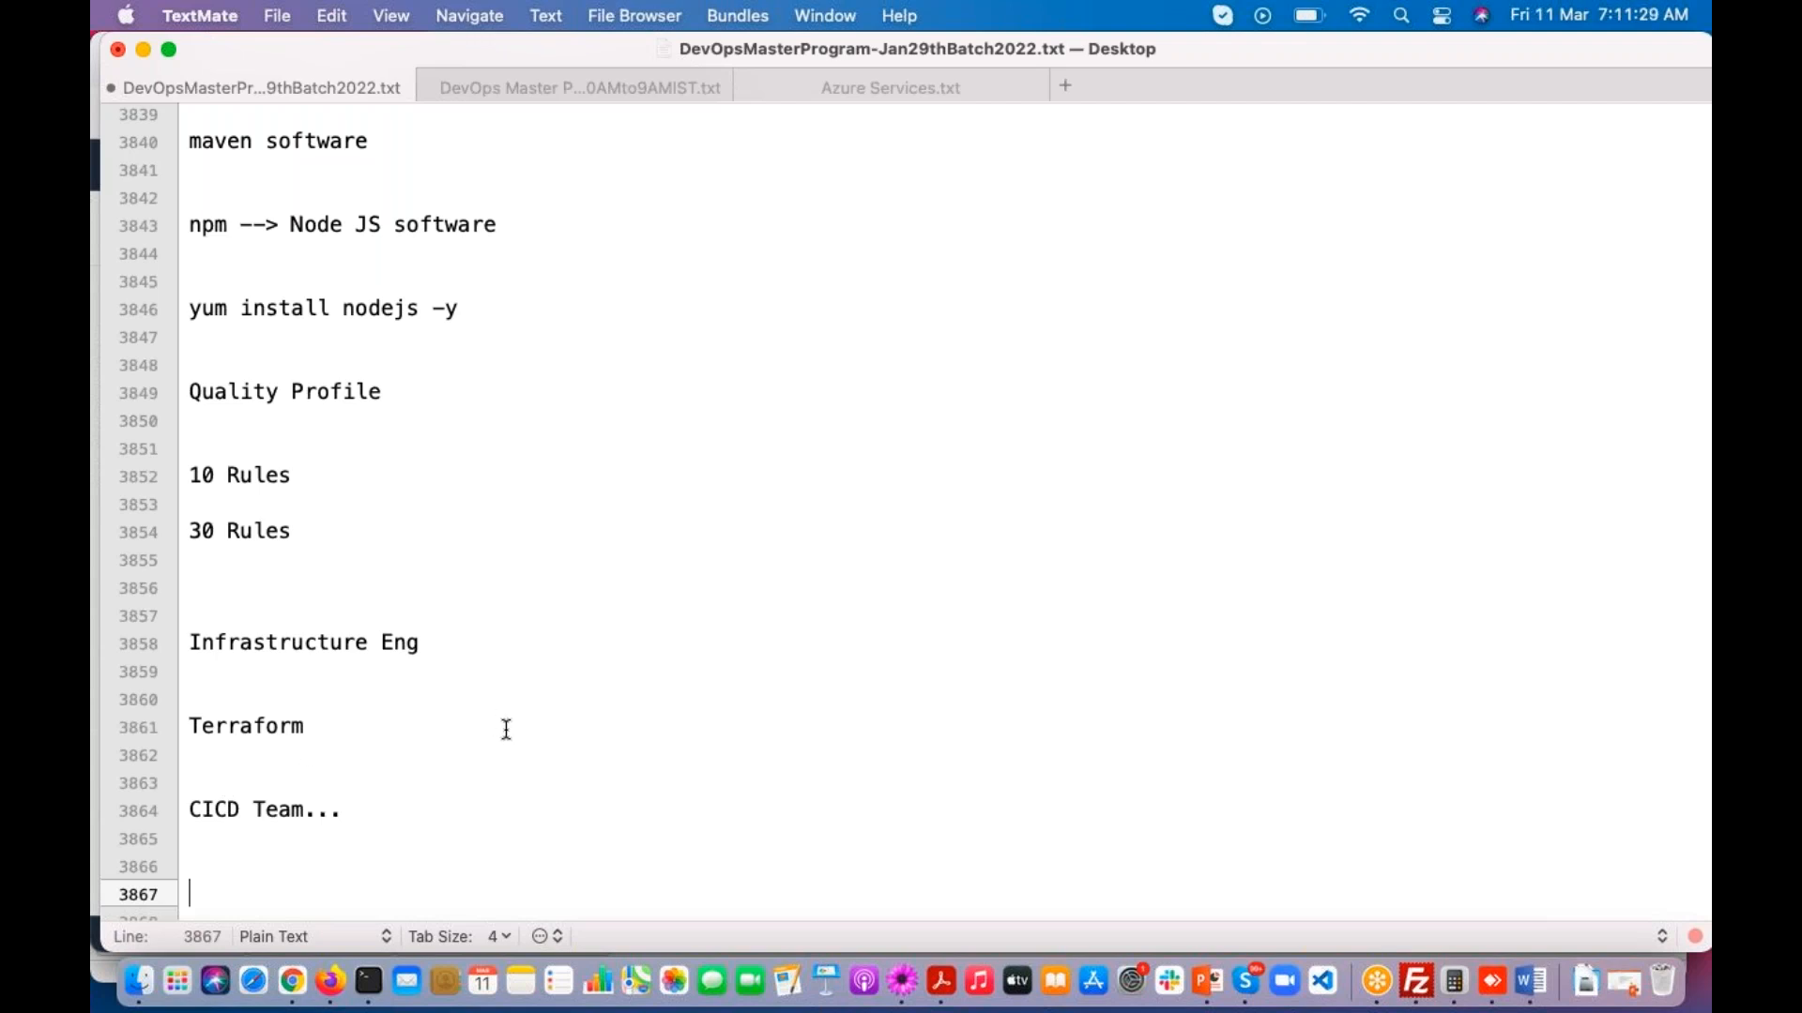
pyautogui.scroll(-2, 451, 732)
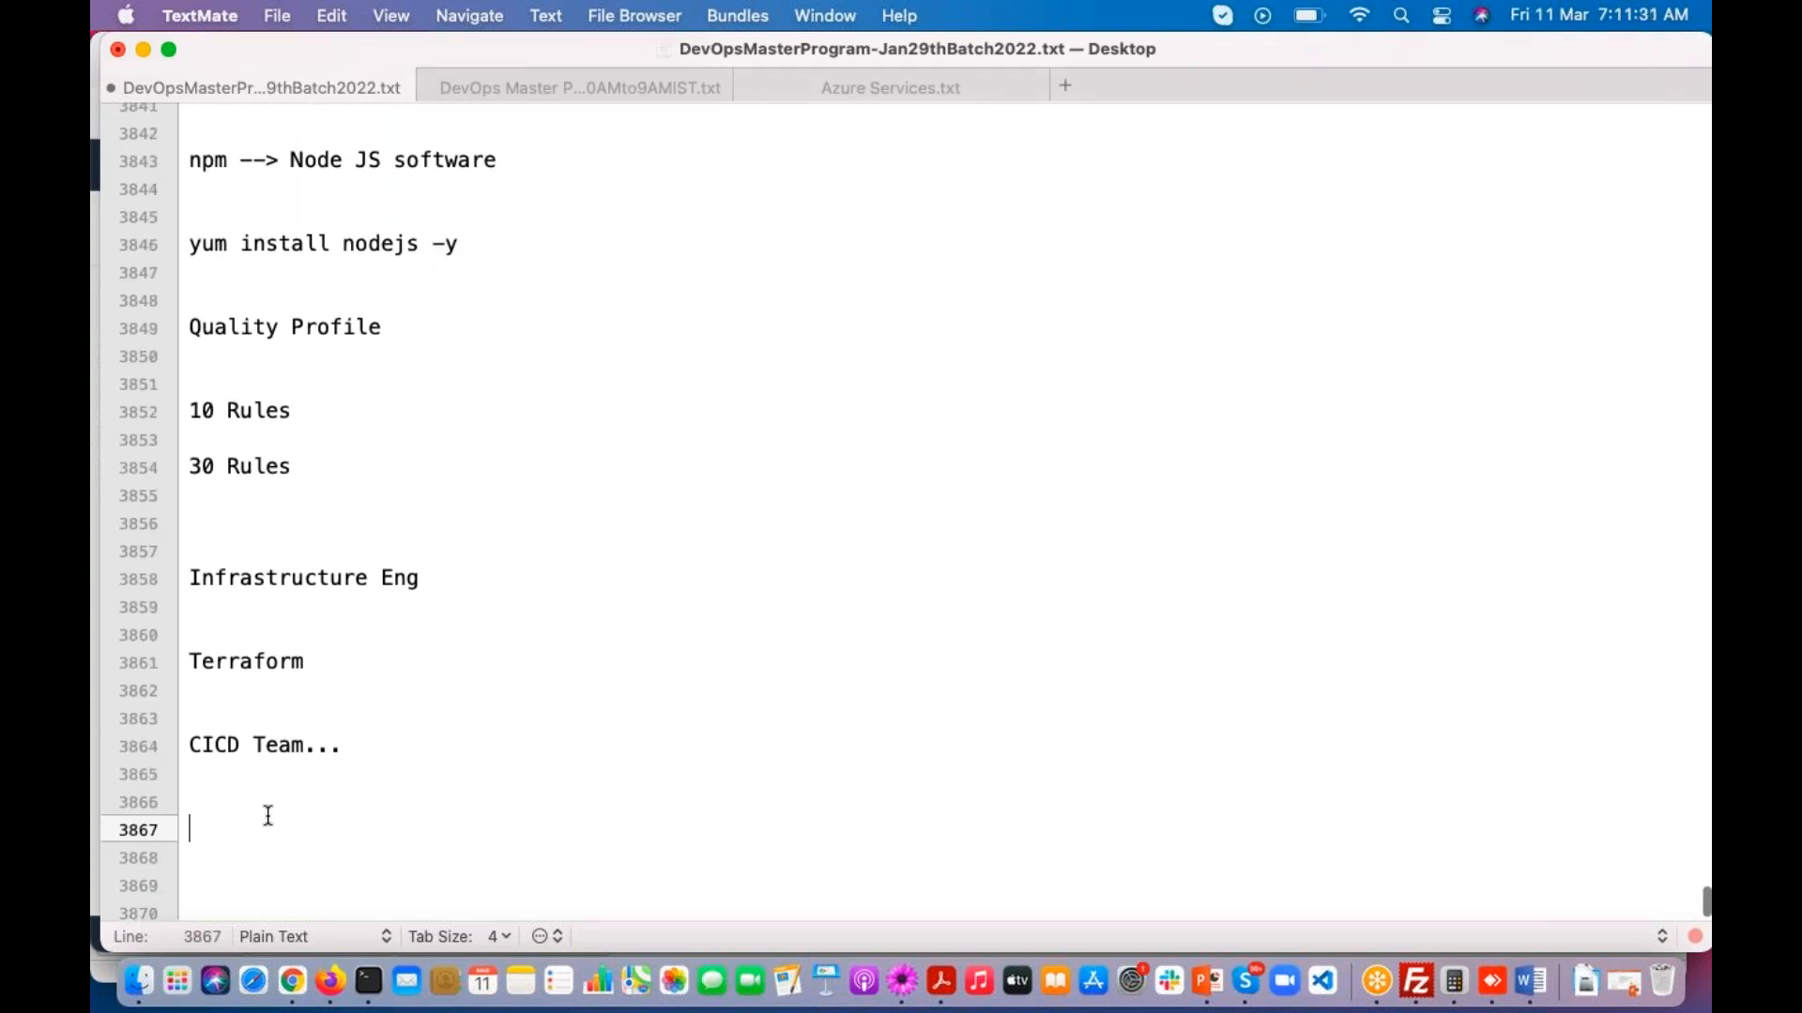
pyautogui.press('super+s')
pyautogui.scroll(-2, 328, 802)
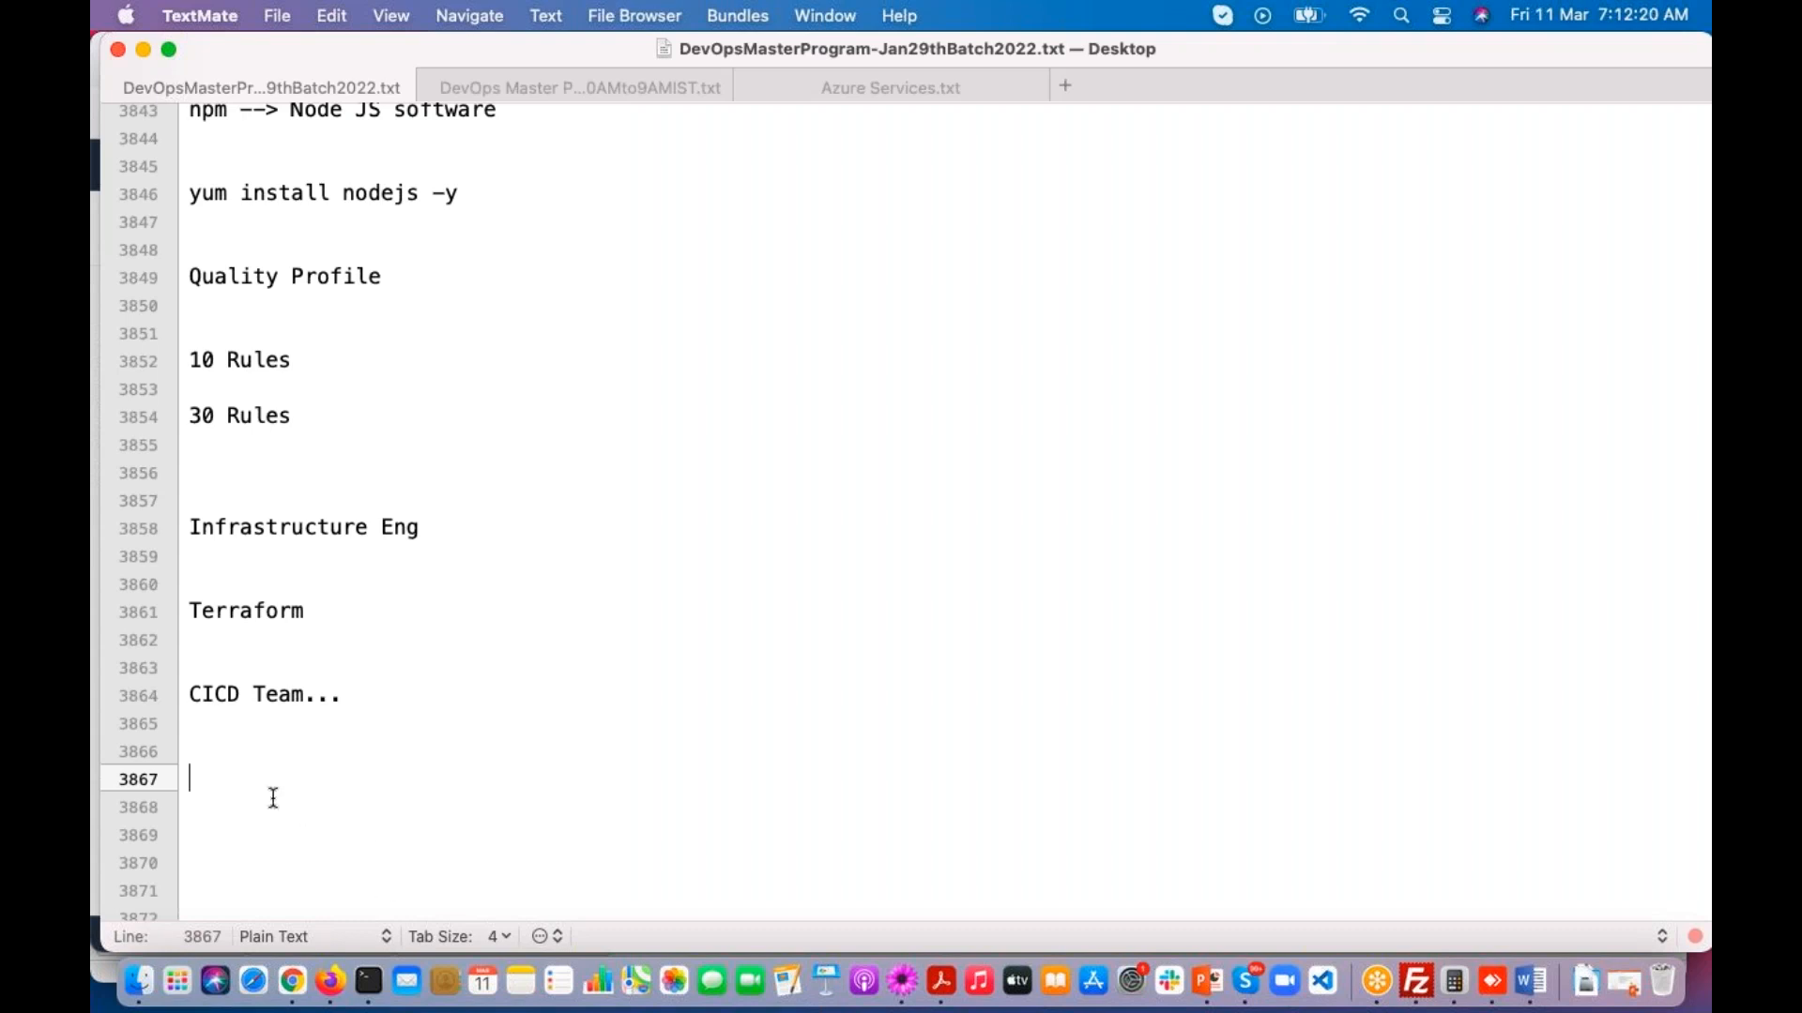
# Step: Add the line "8 PM --> Azure DevOps" to the class notes below "CICD Team..."
pyautogui.write('8 PM')
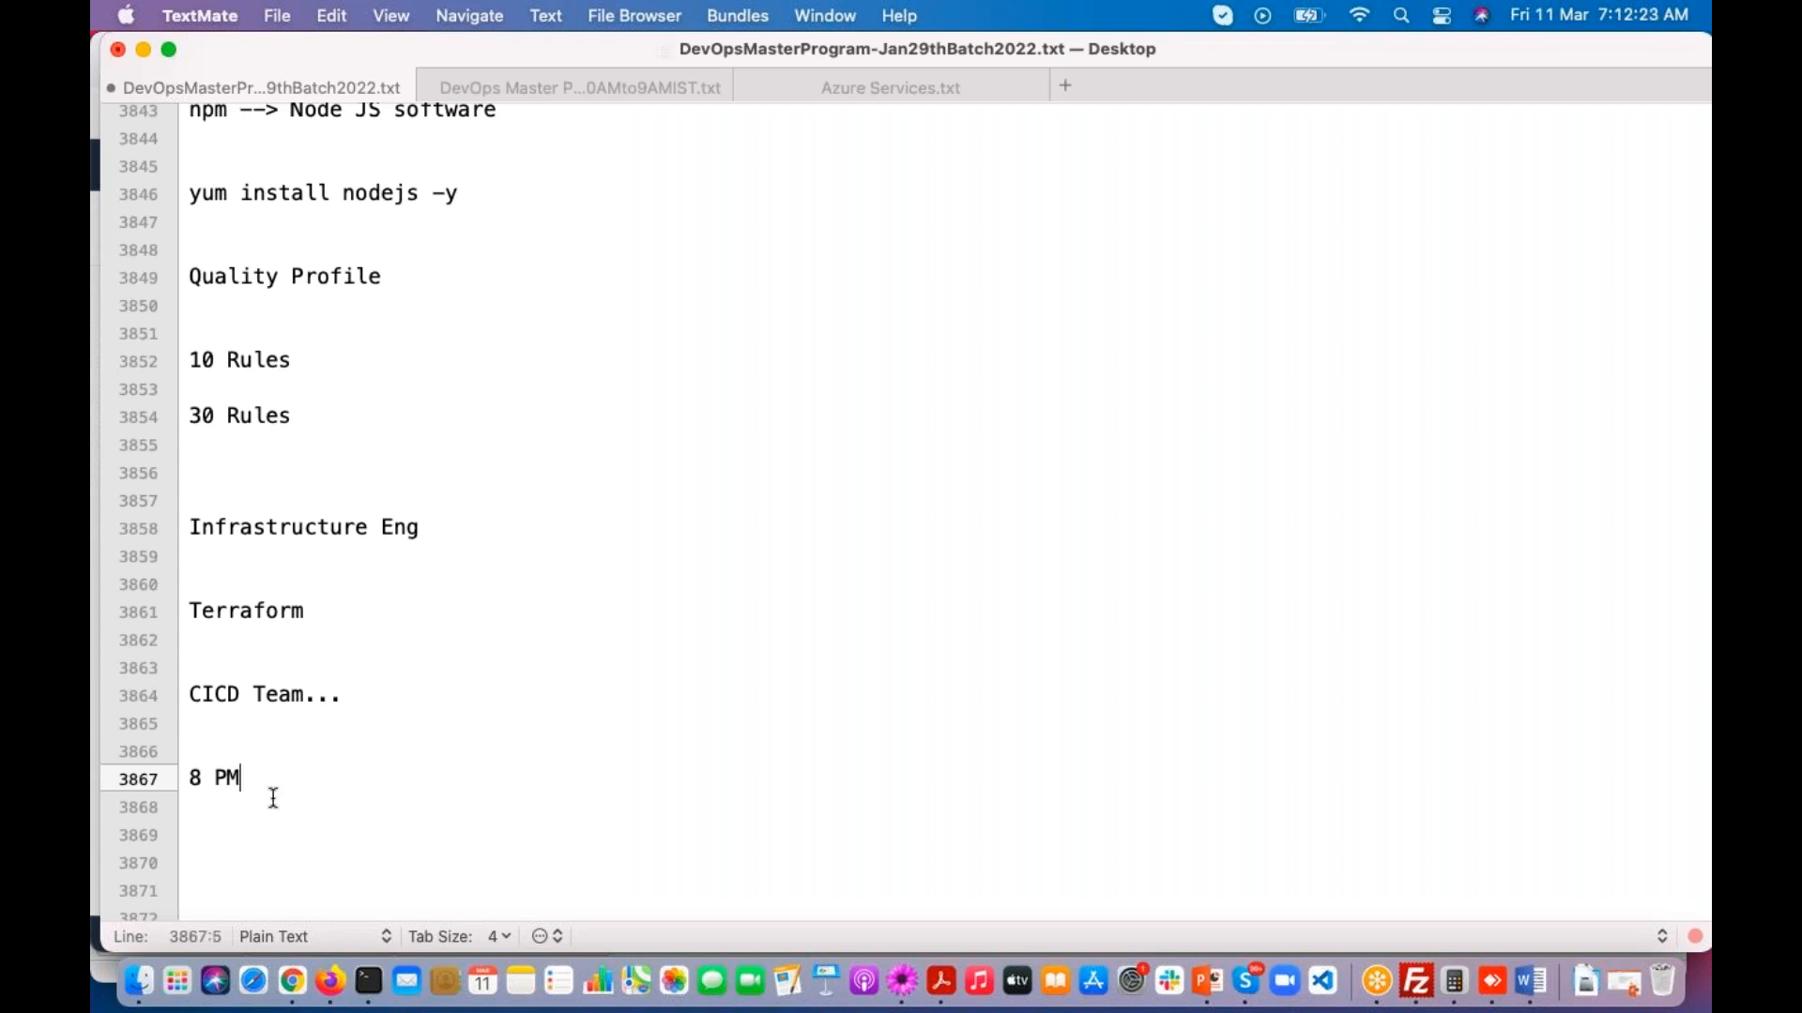
pyautogui.write(' --> Azure DevOps')
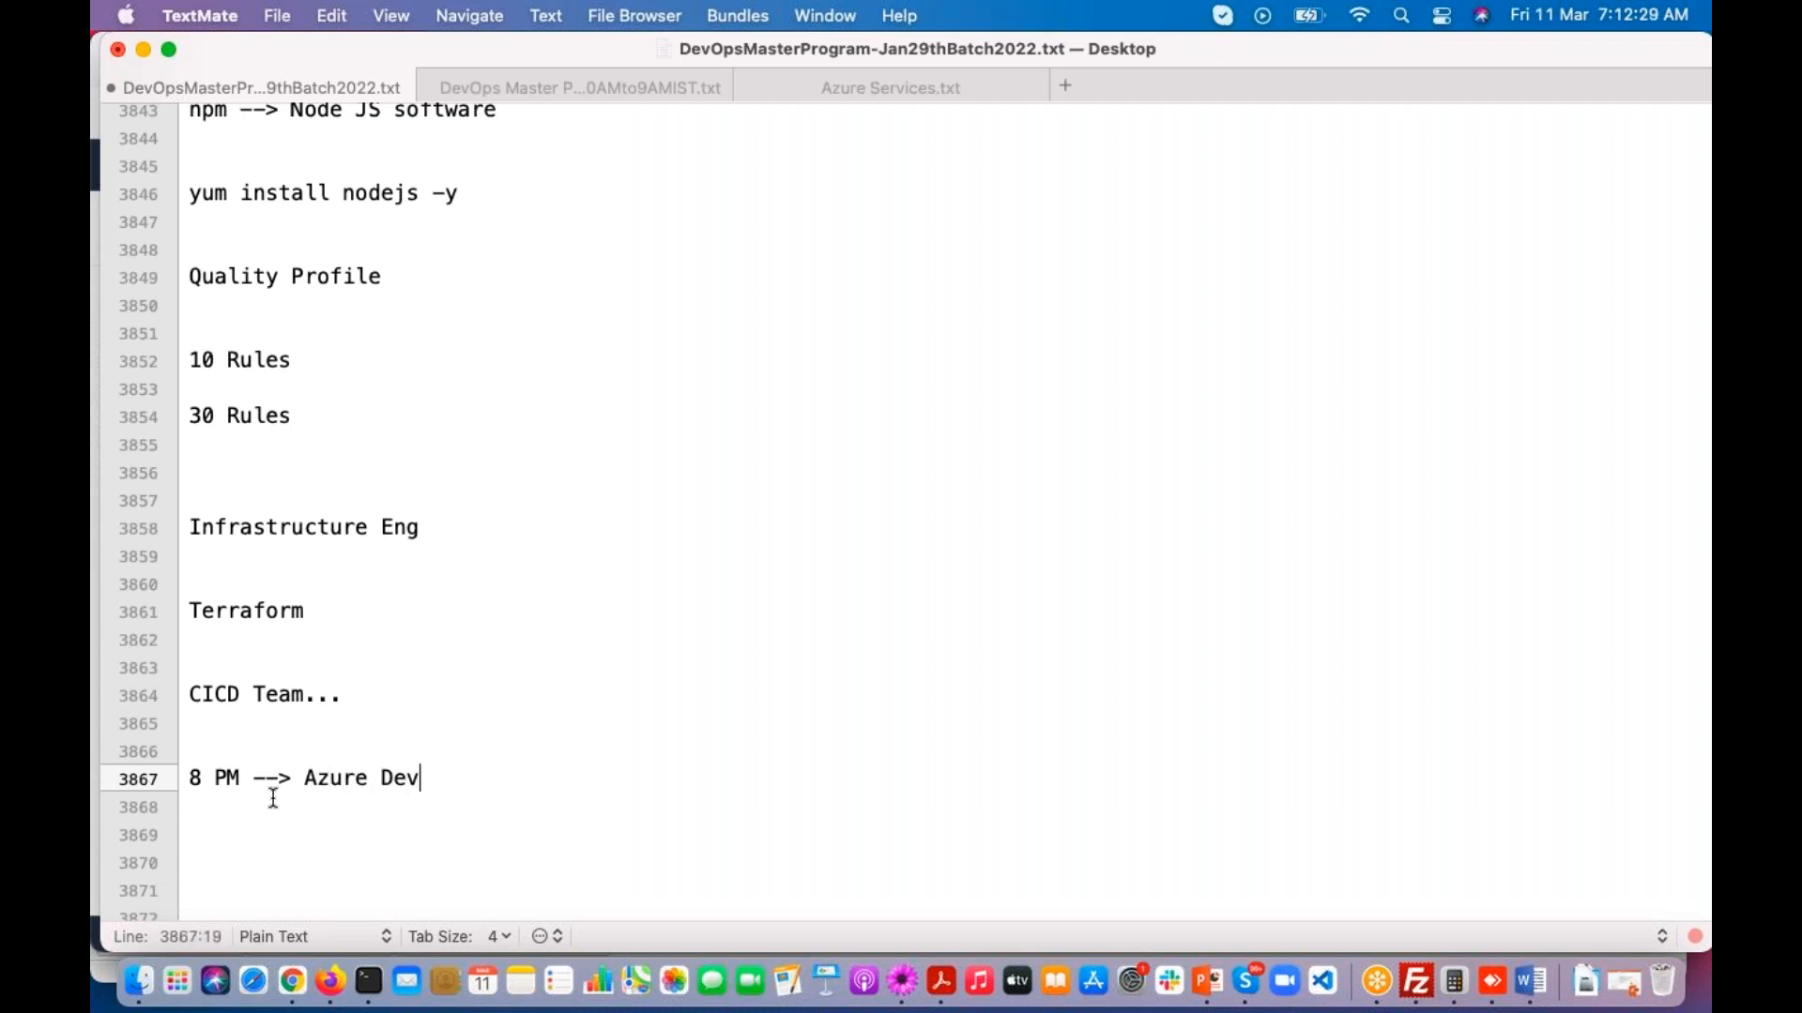
pyautogui.press('Return')
pyautogui.press('Return')
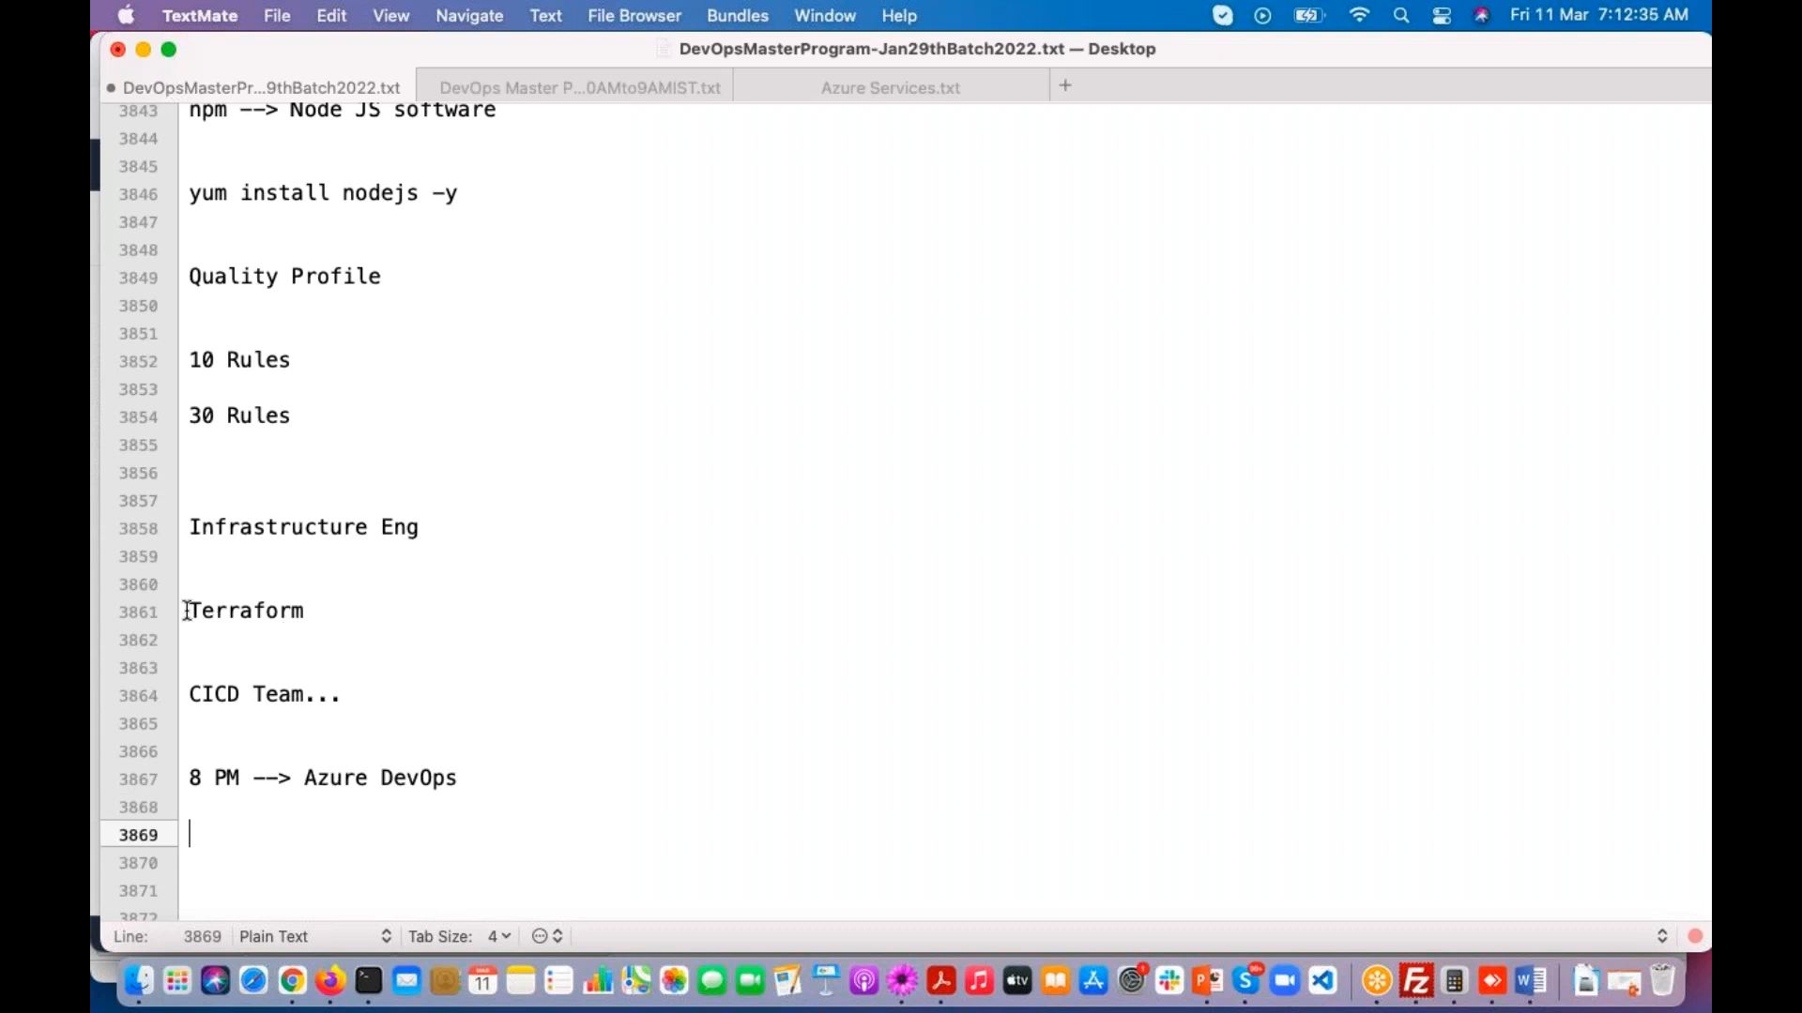
# Step: Highlight the "Terraform" line in the class notes to point it out
pyautogui.moveTo(190, 612); pyautogui.dragTo(358, 620)
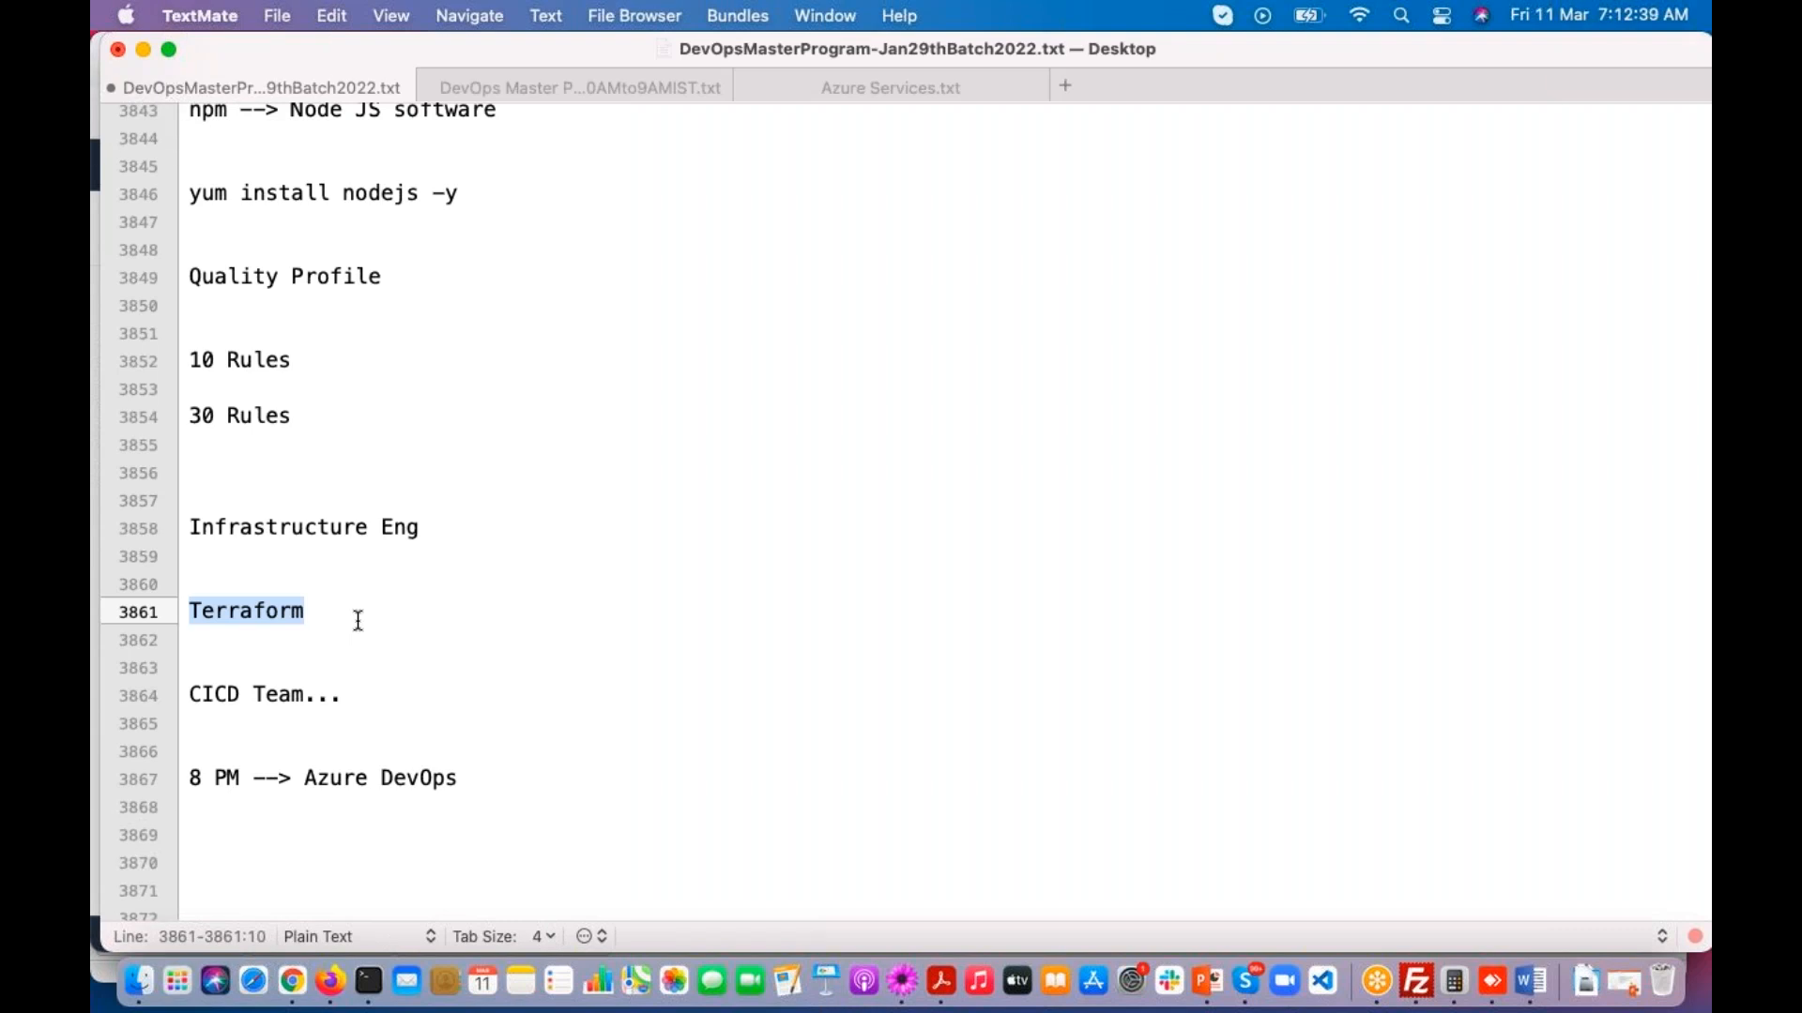
pyautogui.click(347, 669)
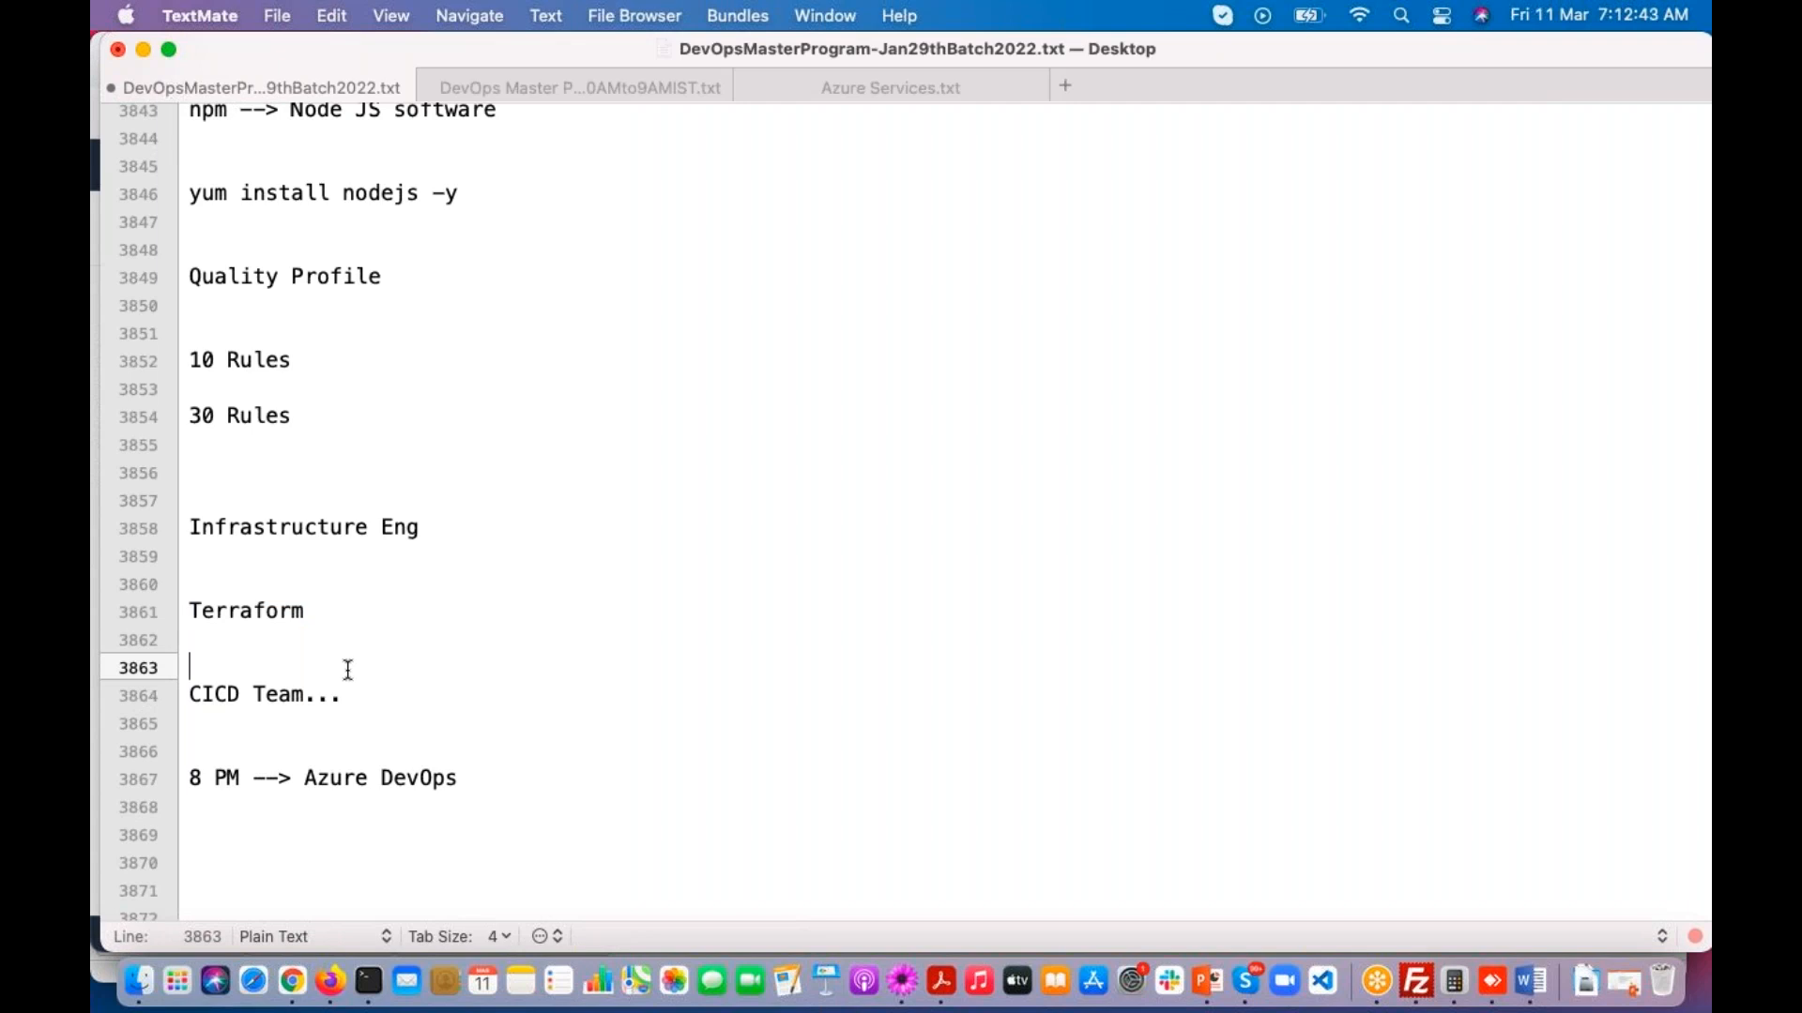
pyautogui.moveTo(189, 611); pyautogui.dragTo(348, 613)
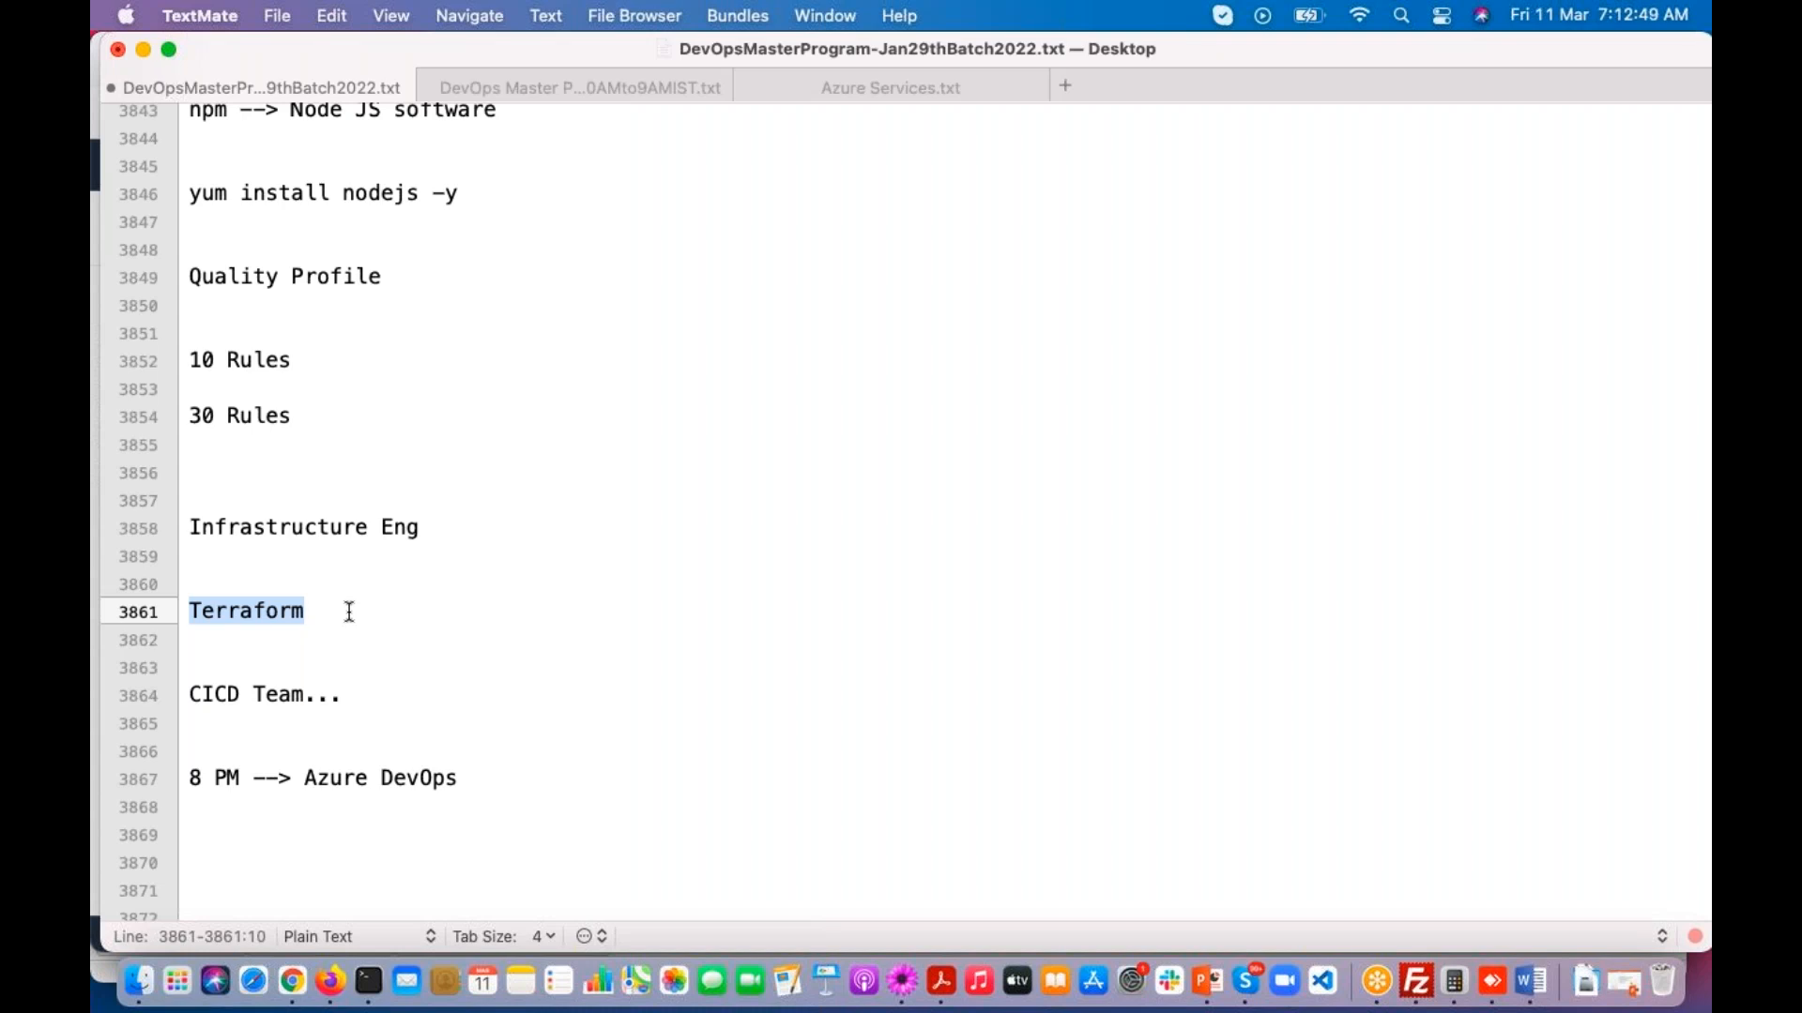
pyautogui.scroll(-1, 270, 657)
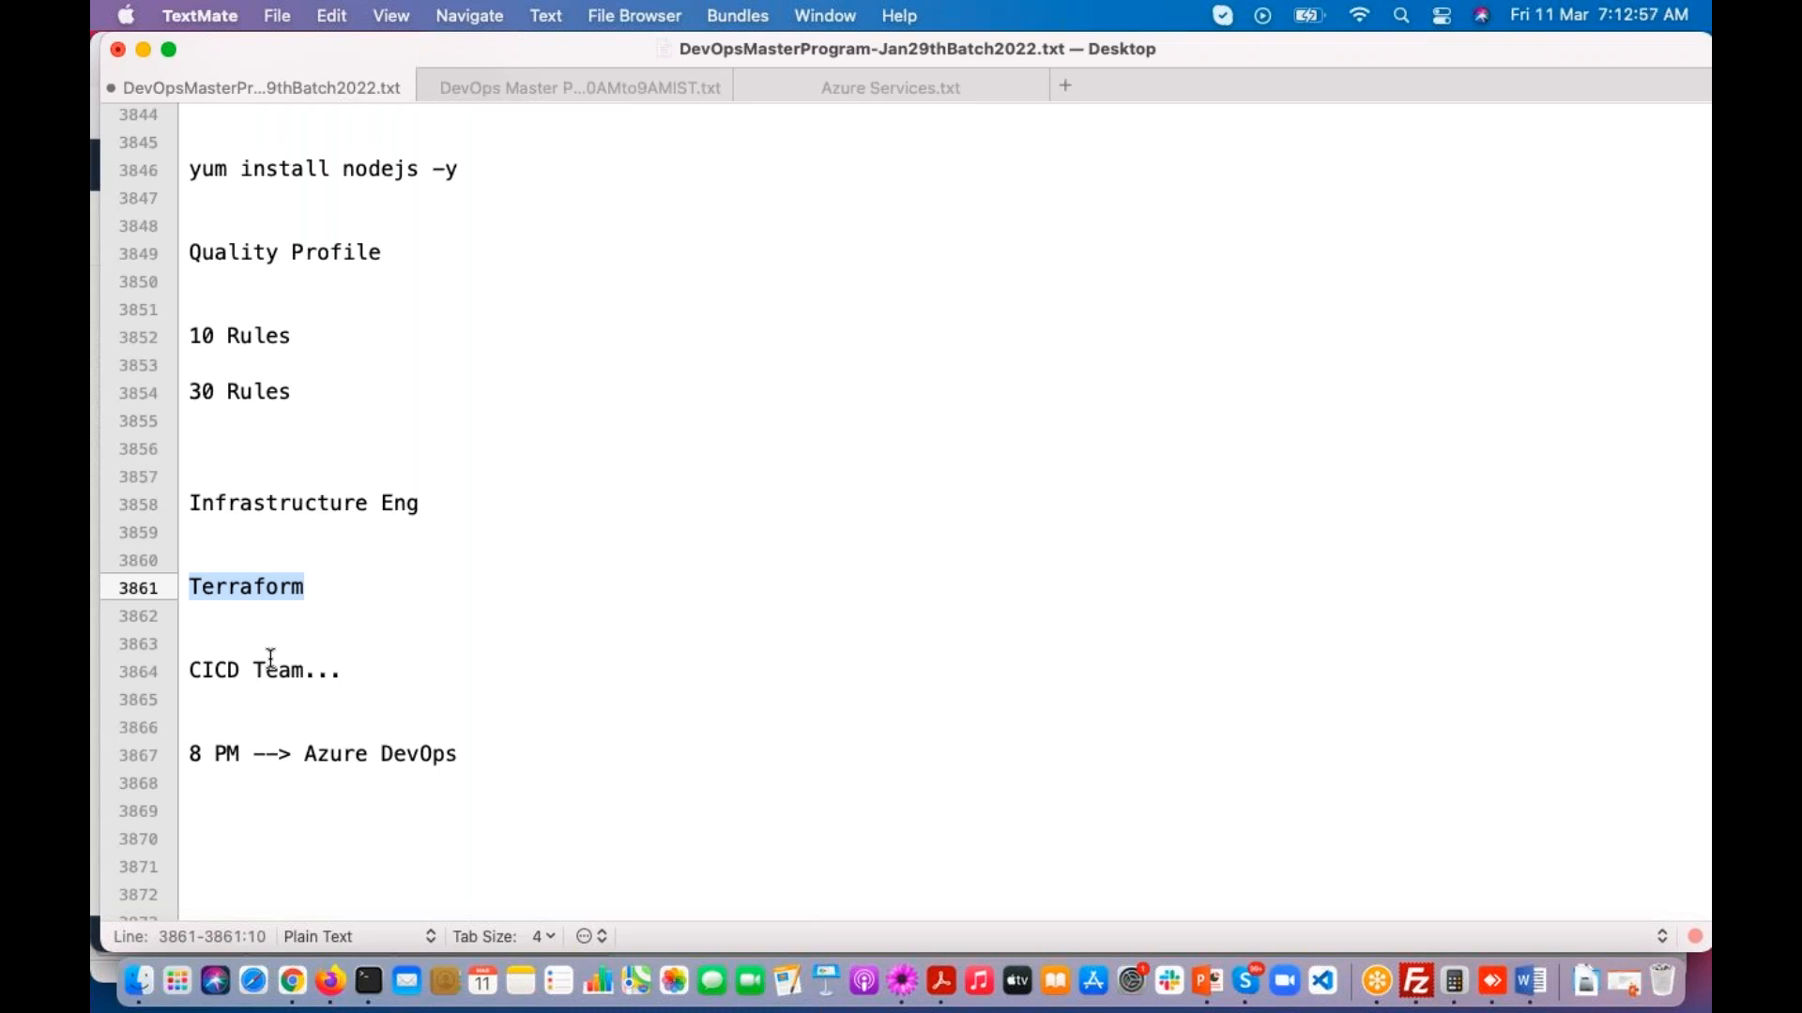
# Step: Insert two blank lines below "8 PM --> Azure DevOps" and save the class notes
pyautogui.click(244, 795)
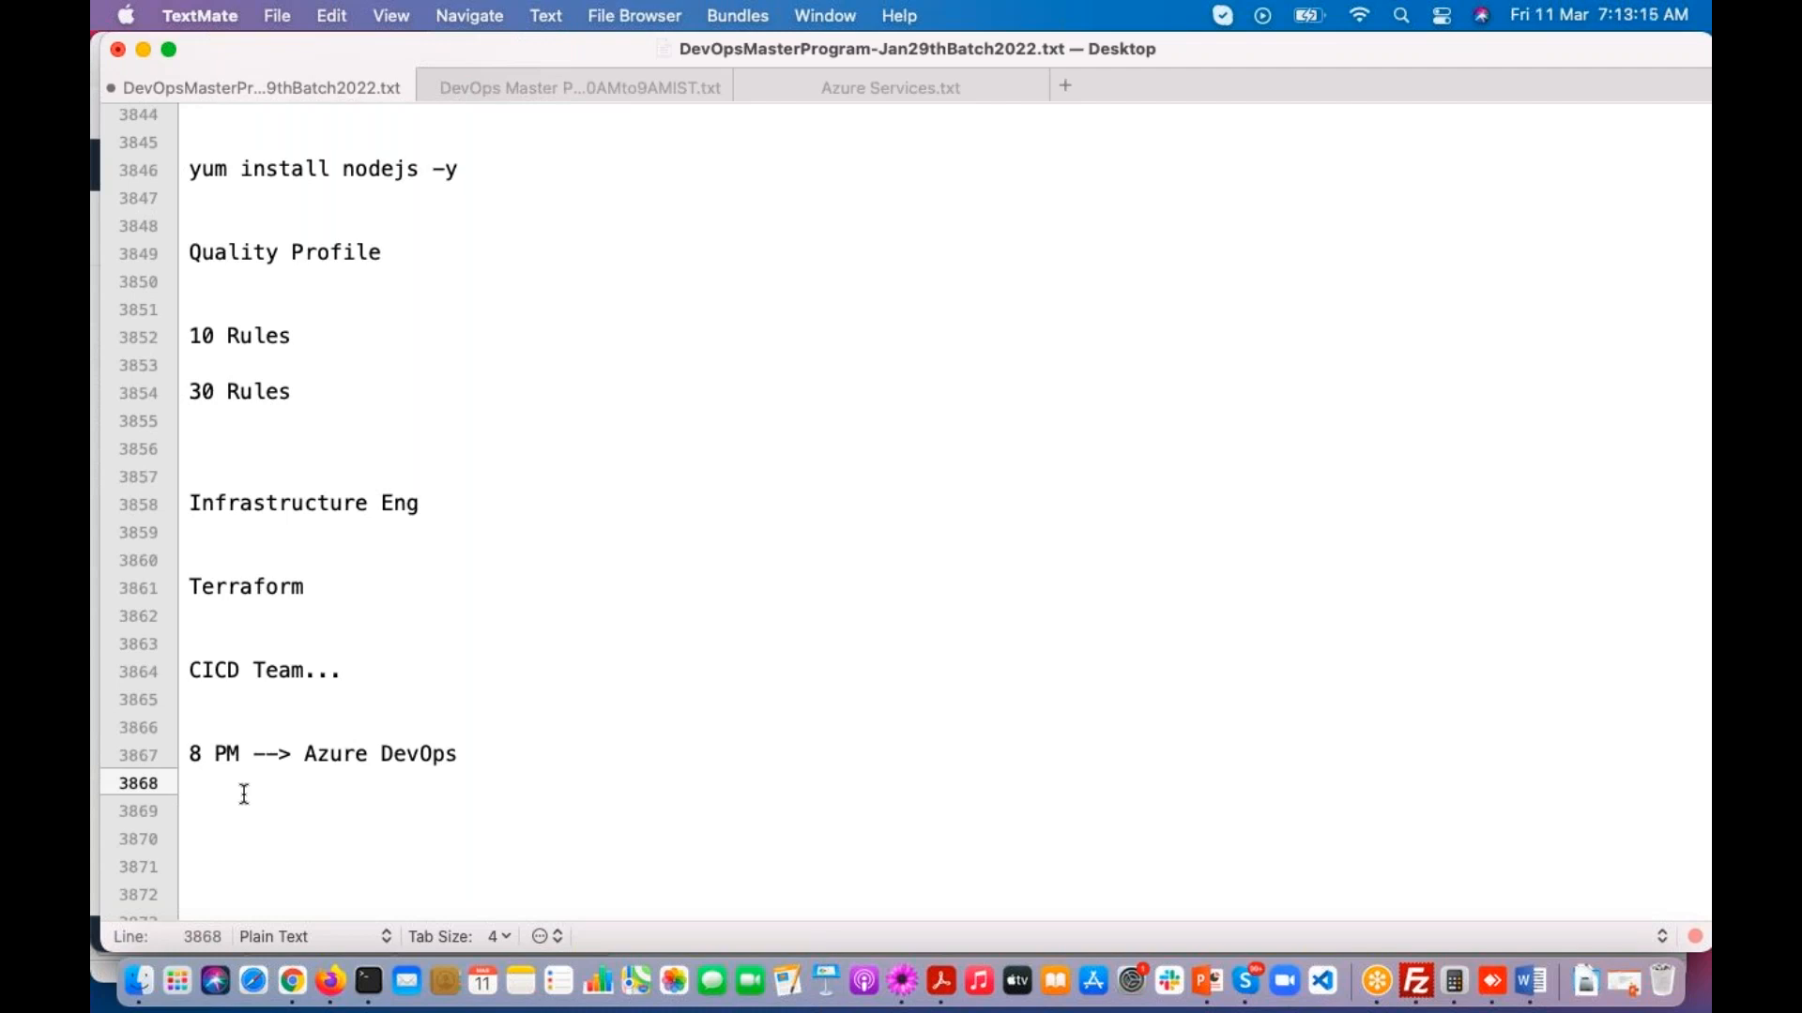
pyautogui.press('Return')
pyautogui.press('Return')
pyautogui.press('super+s')
pyautogui.scroll(-1, 430, 826)
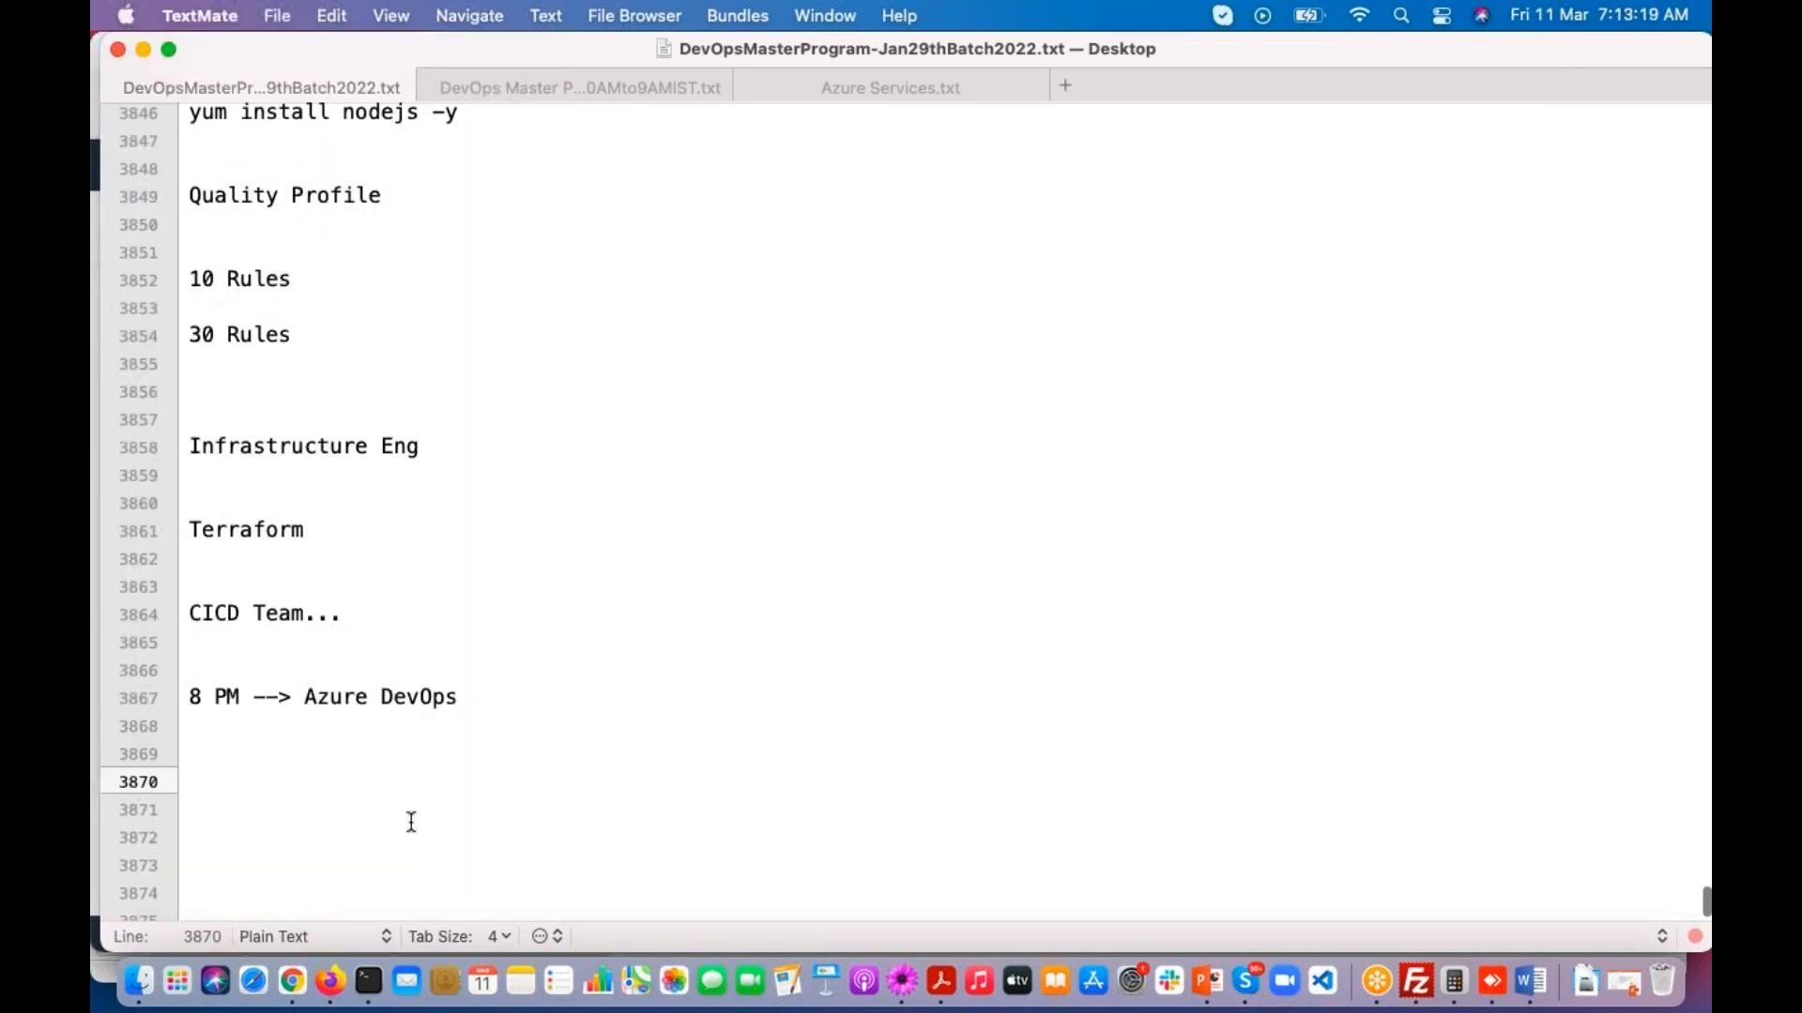
# Step: Switch to Firefox, glance at the nodejs-app-mss GitHub page, and show the Quality Profiles list in SonarQube
pyautogui.click(336, 991)
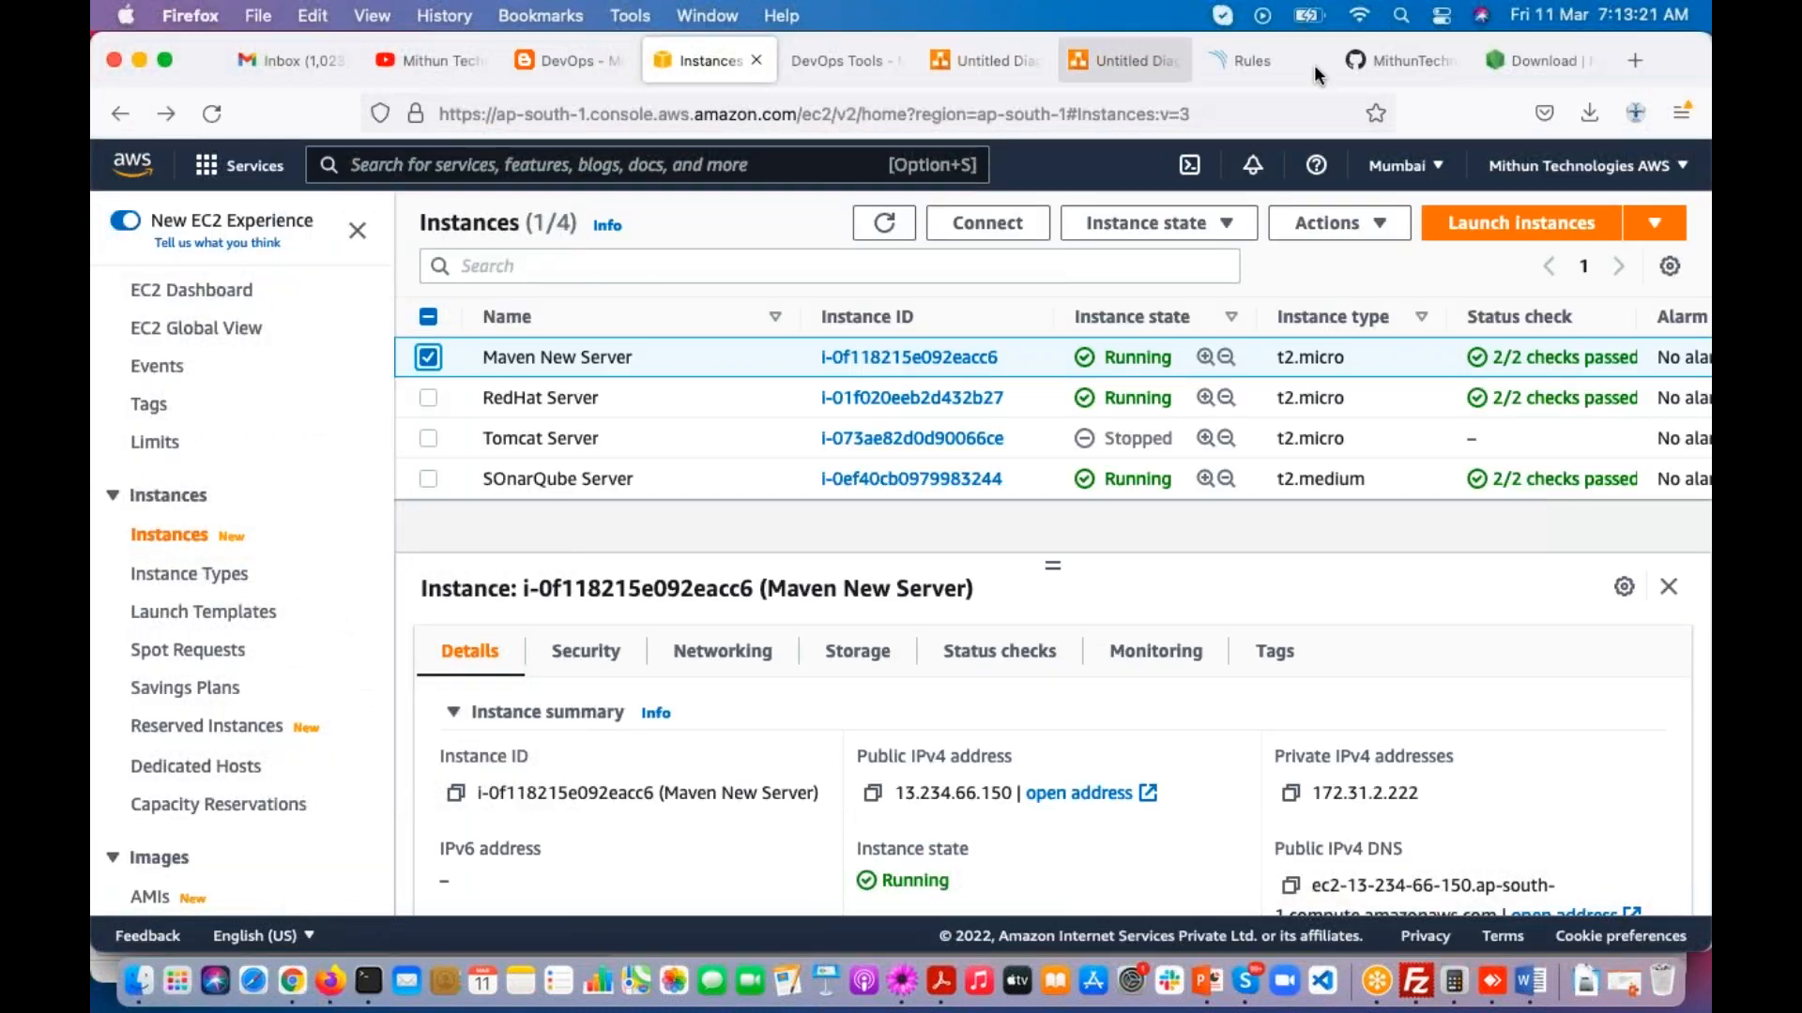
pyautogui.click(1400, 60)
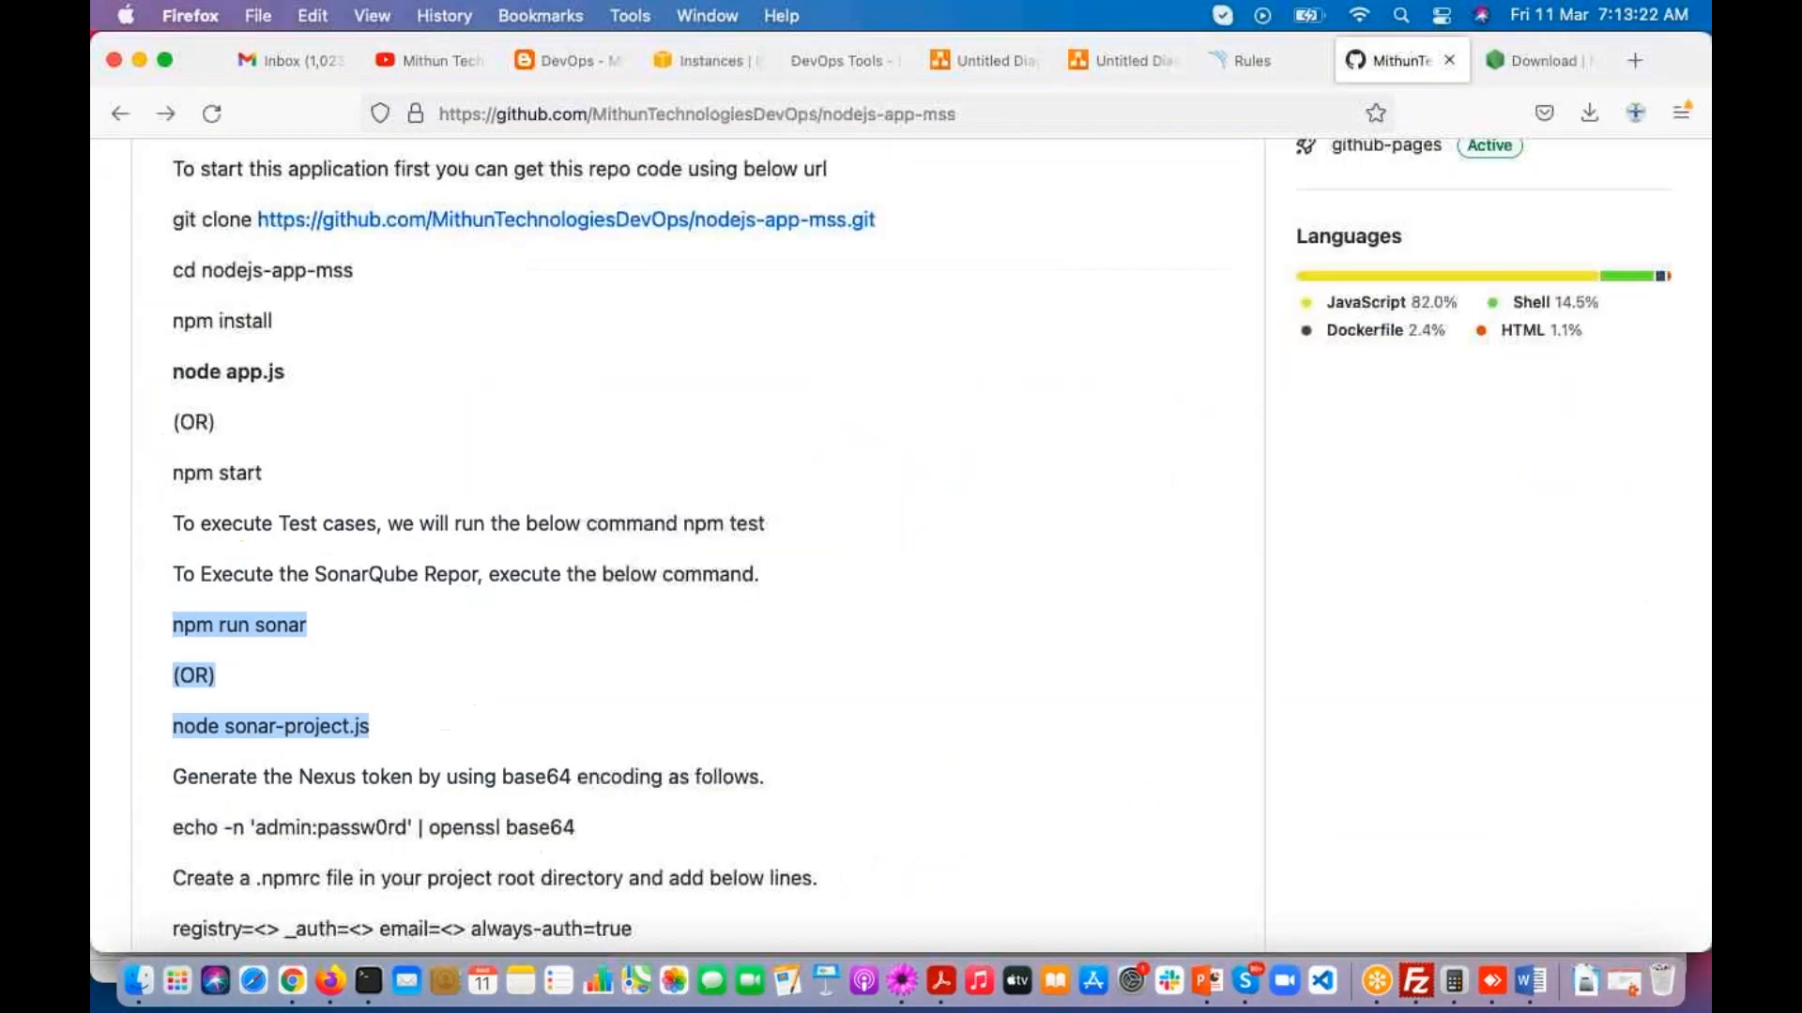
pyautogui.click(1237, 58)
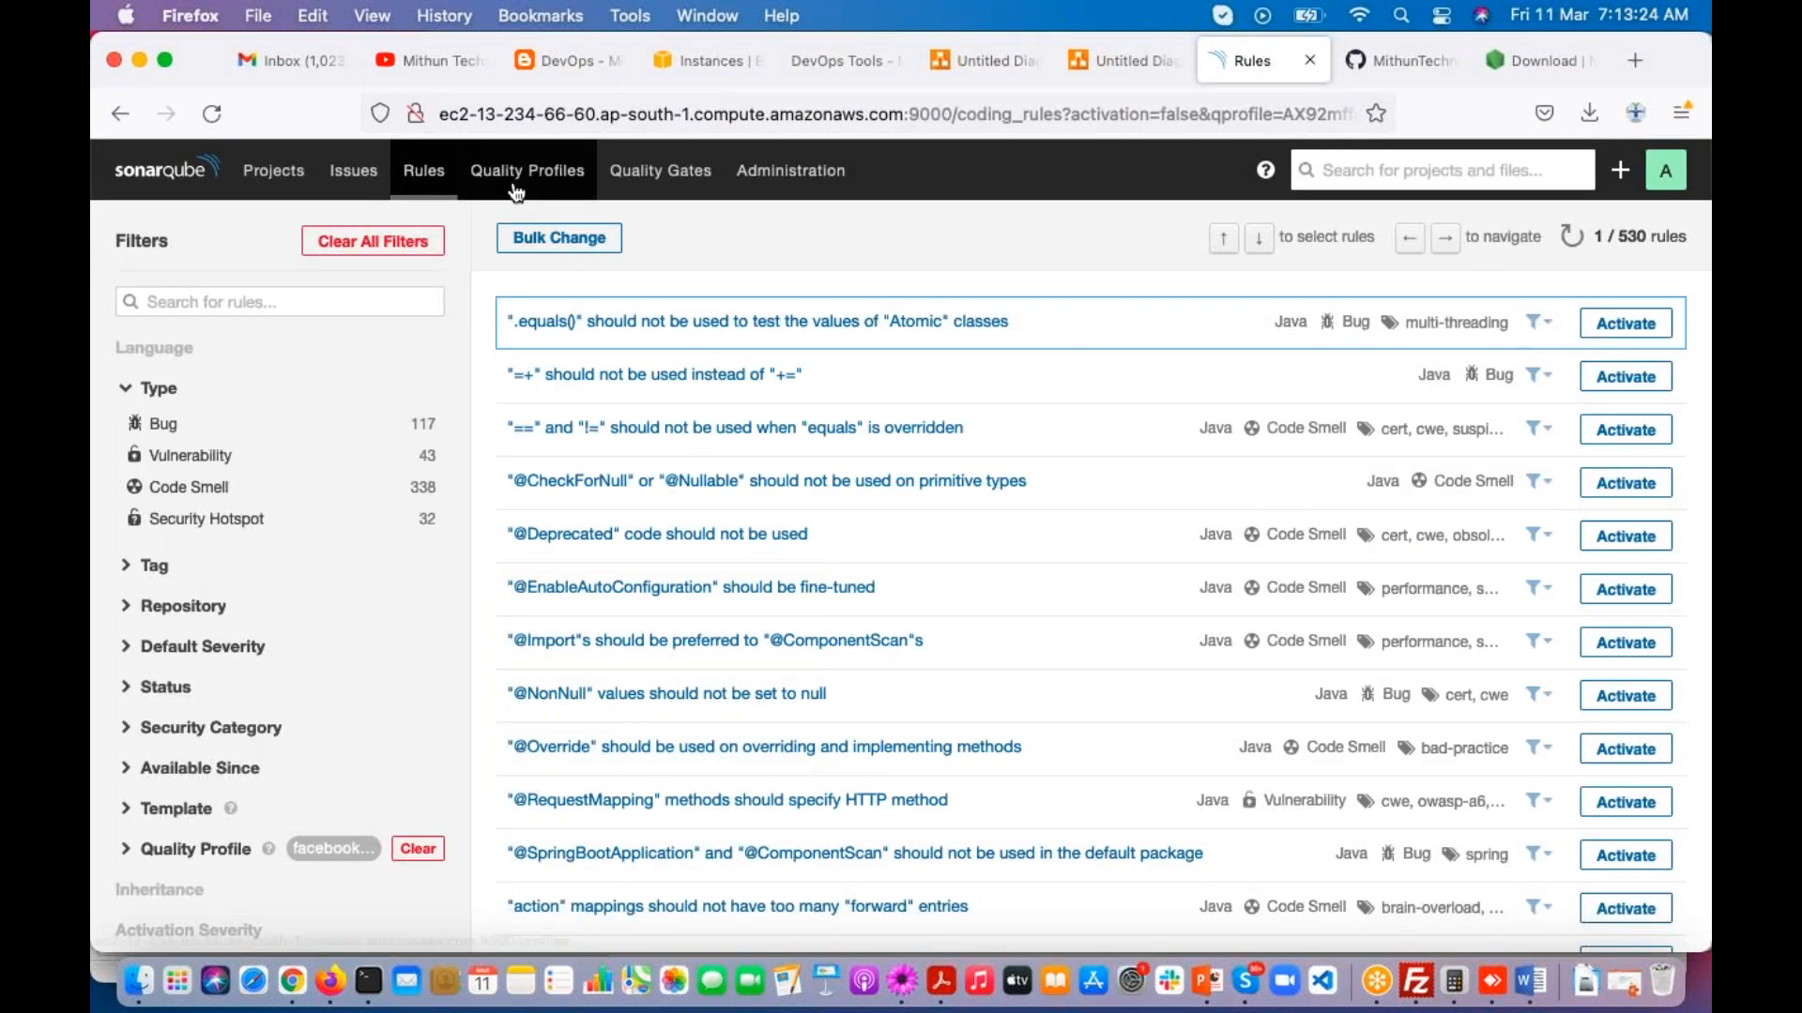
pyautogui.click(520, 178)
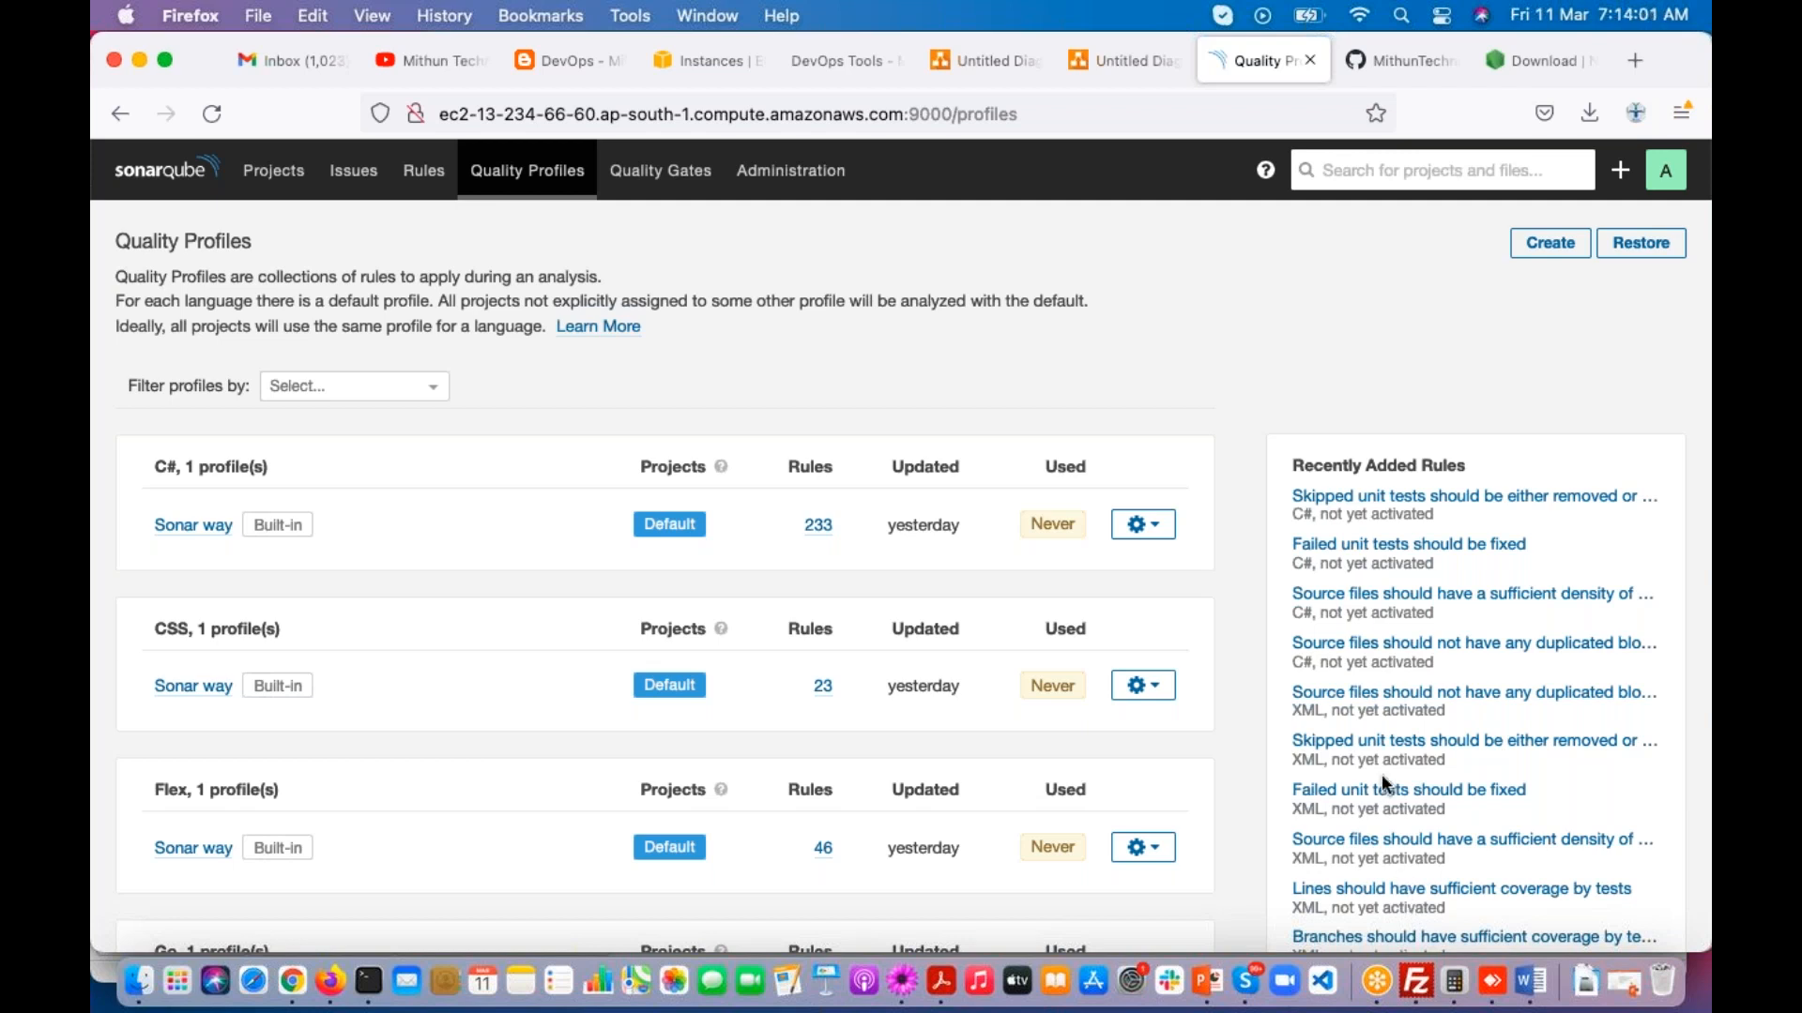
pyautogui.click(1465, 133)
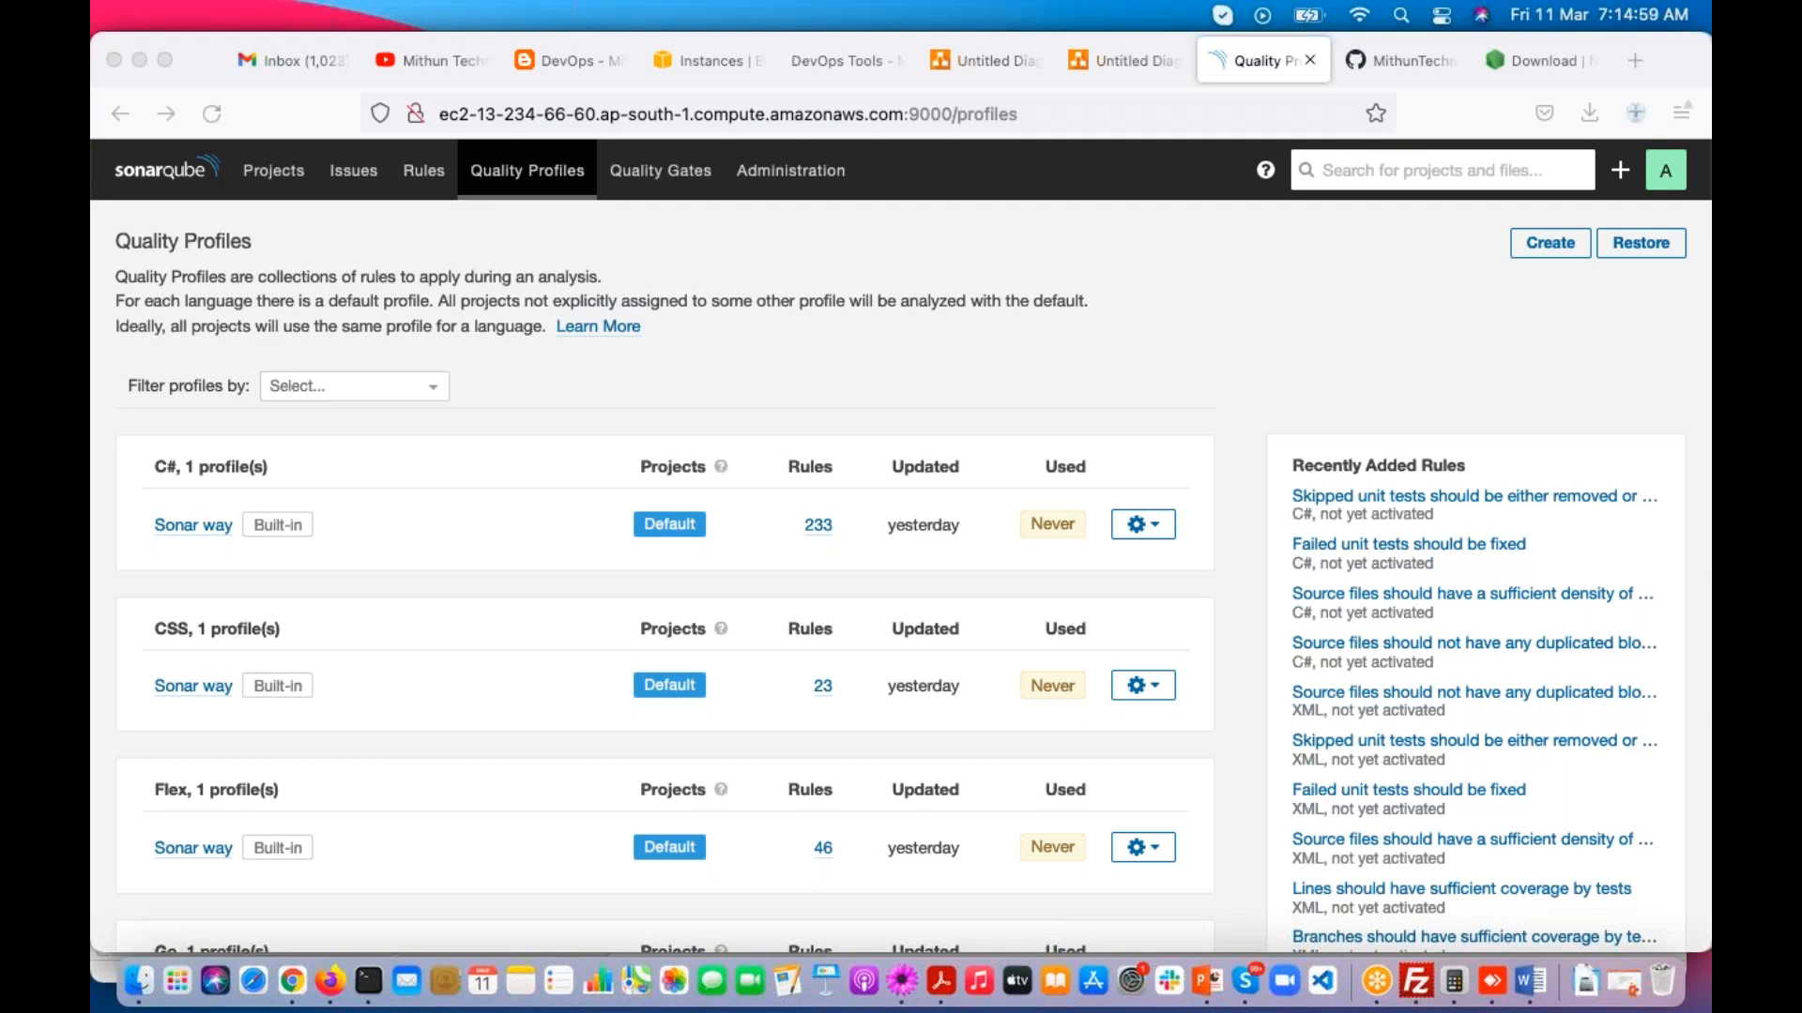
# Step: Switch to TextMate, add a line with the person's first name below the Azure DevOps note, and save the file
pyautogui.click(903, 982)
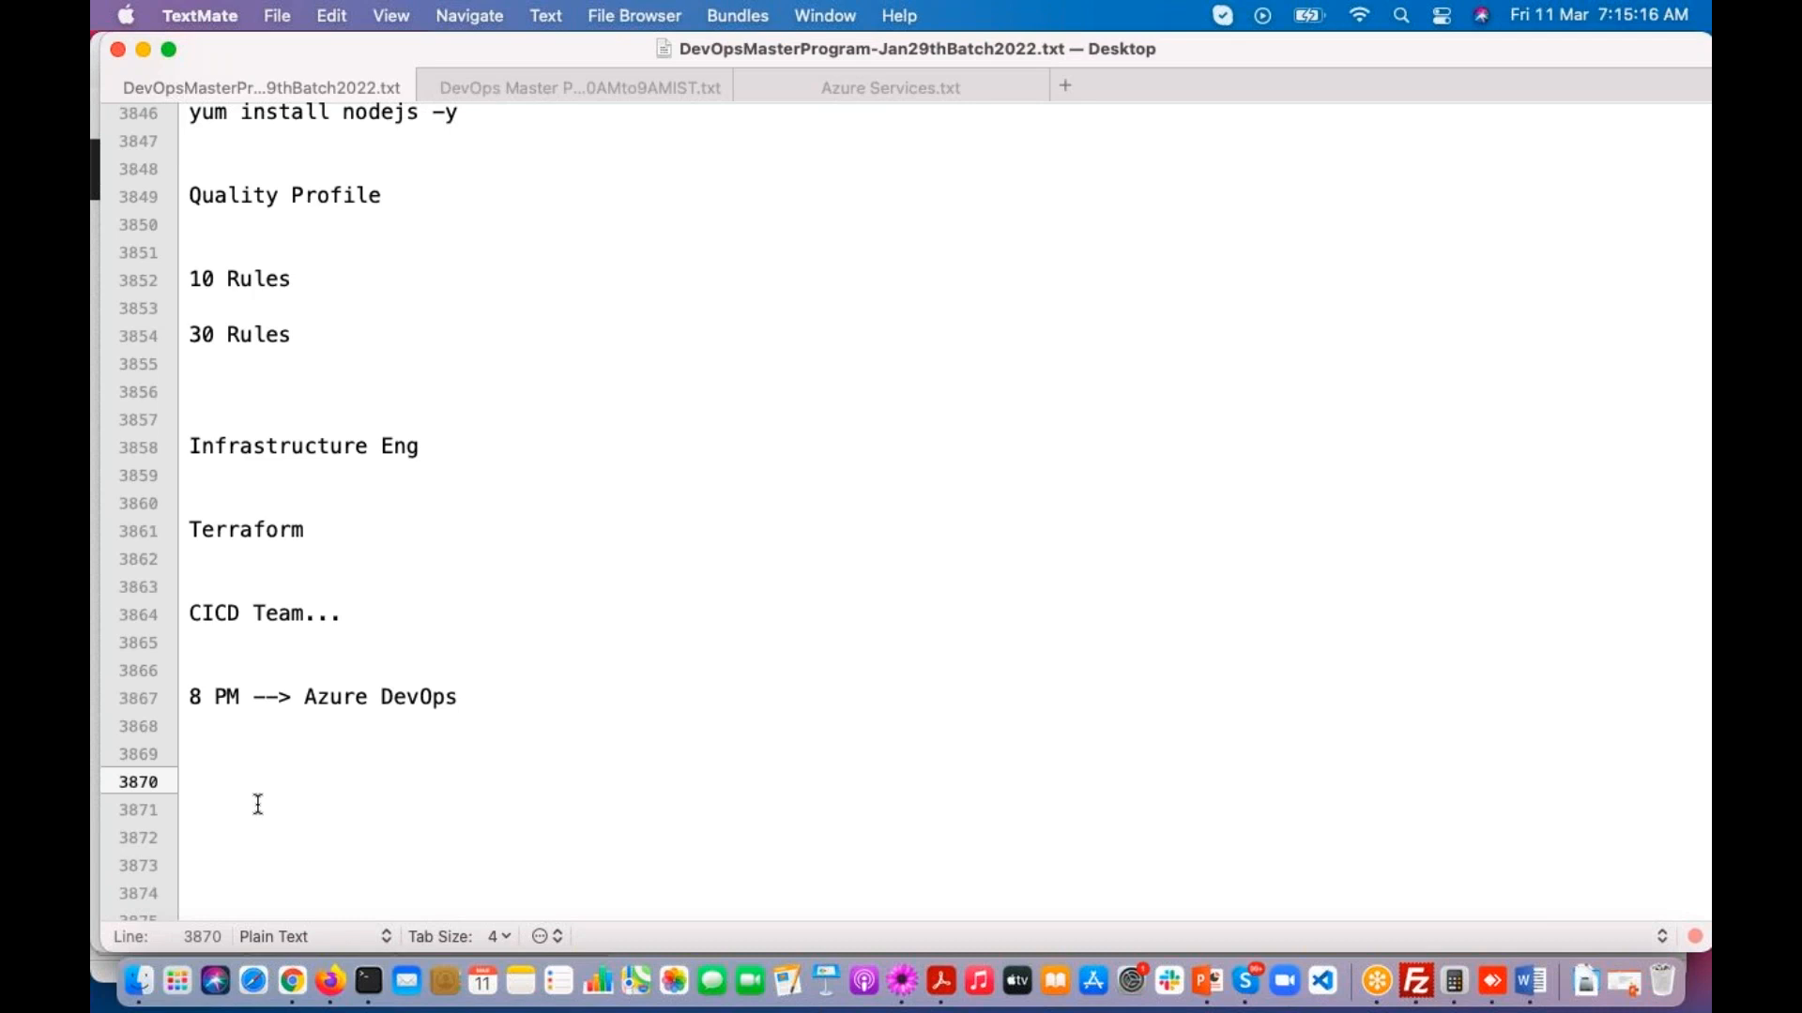
pyautogui.write('Bhaskar')
pyautogui.press('Return')
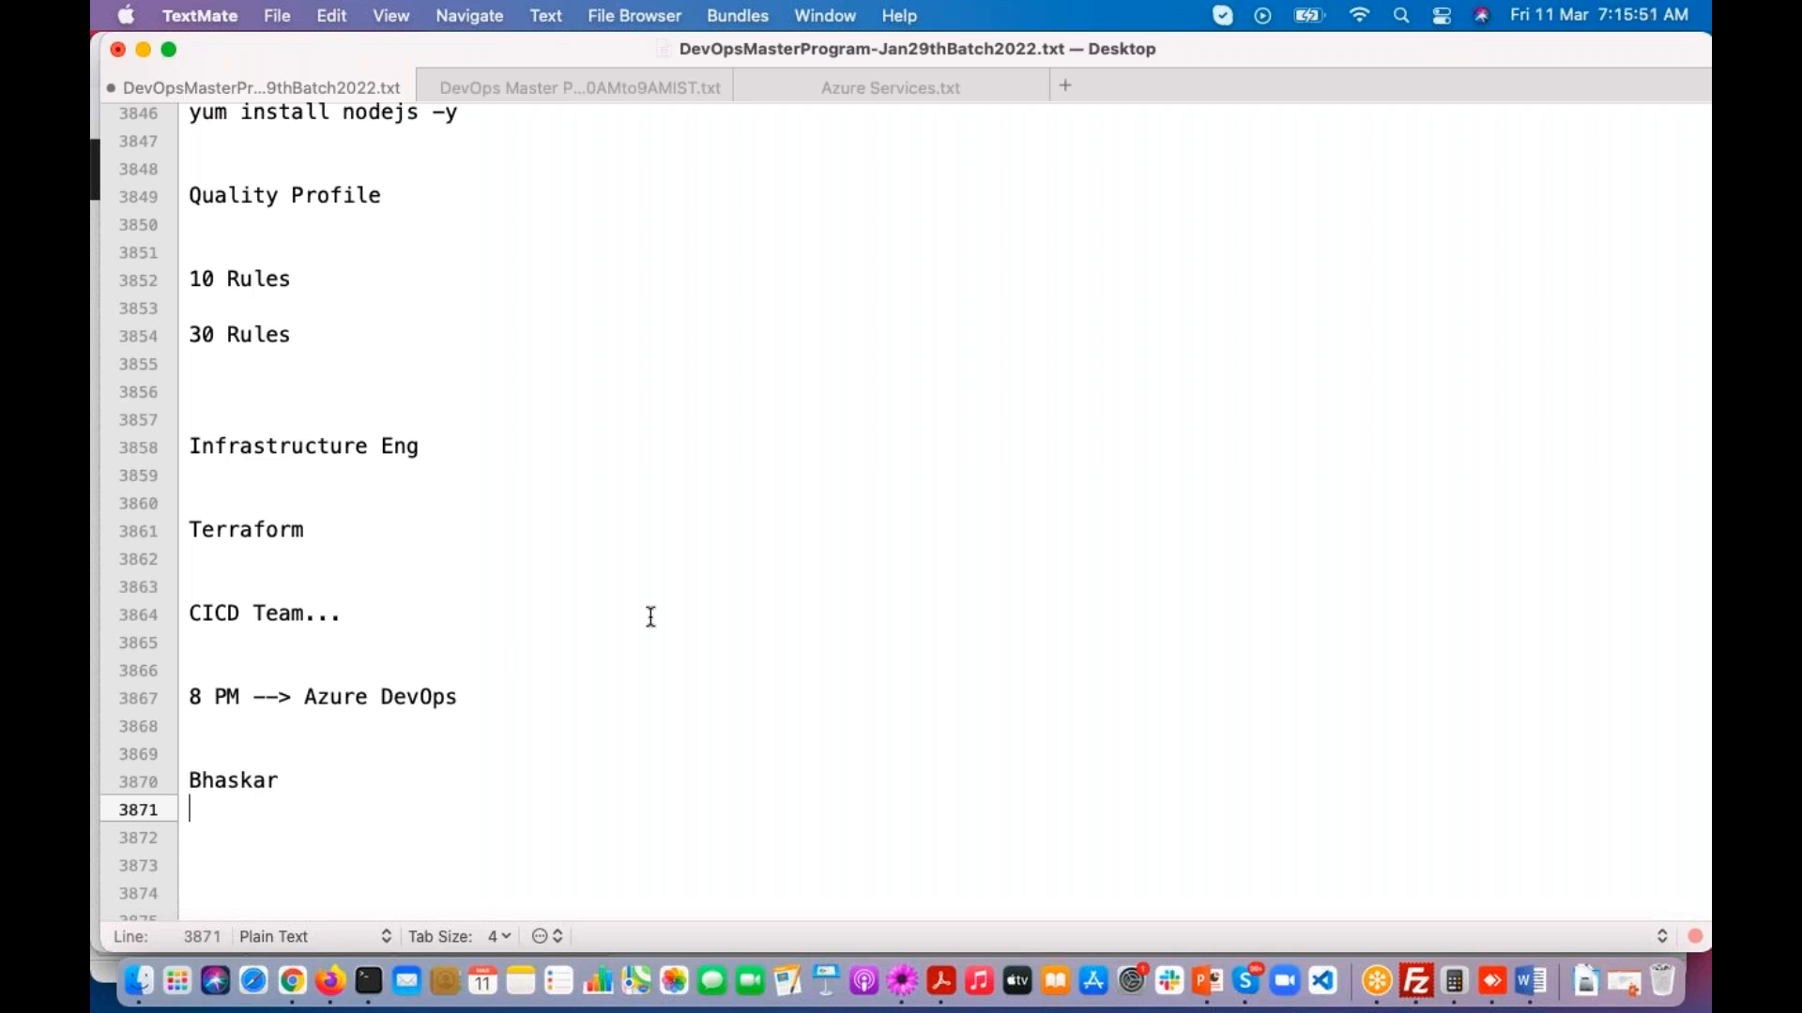
pyautogui.click(1443, 158)
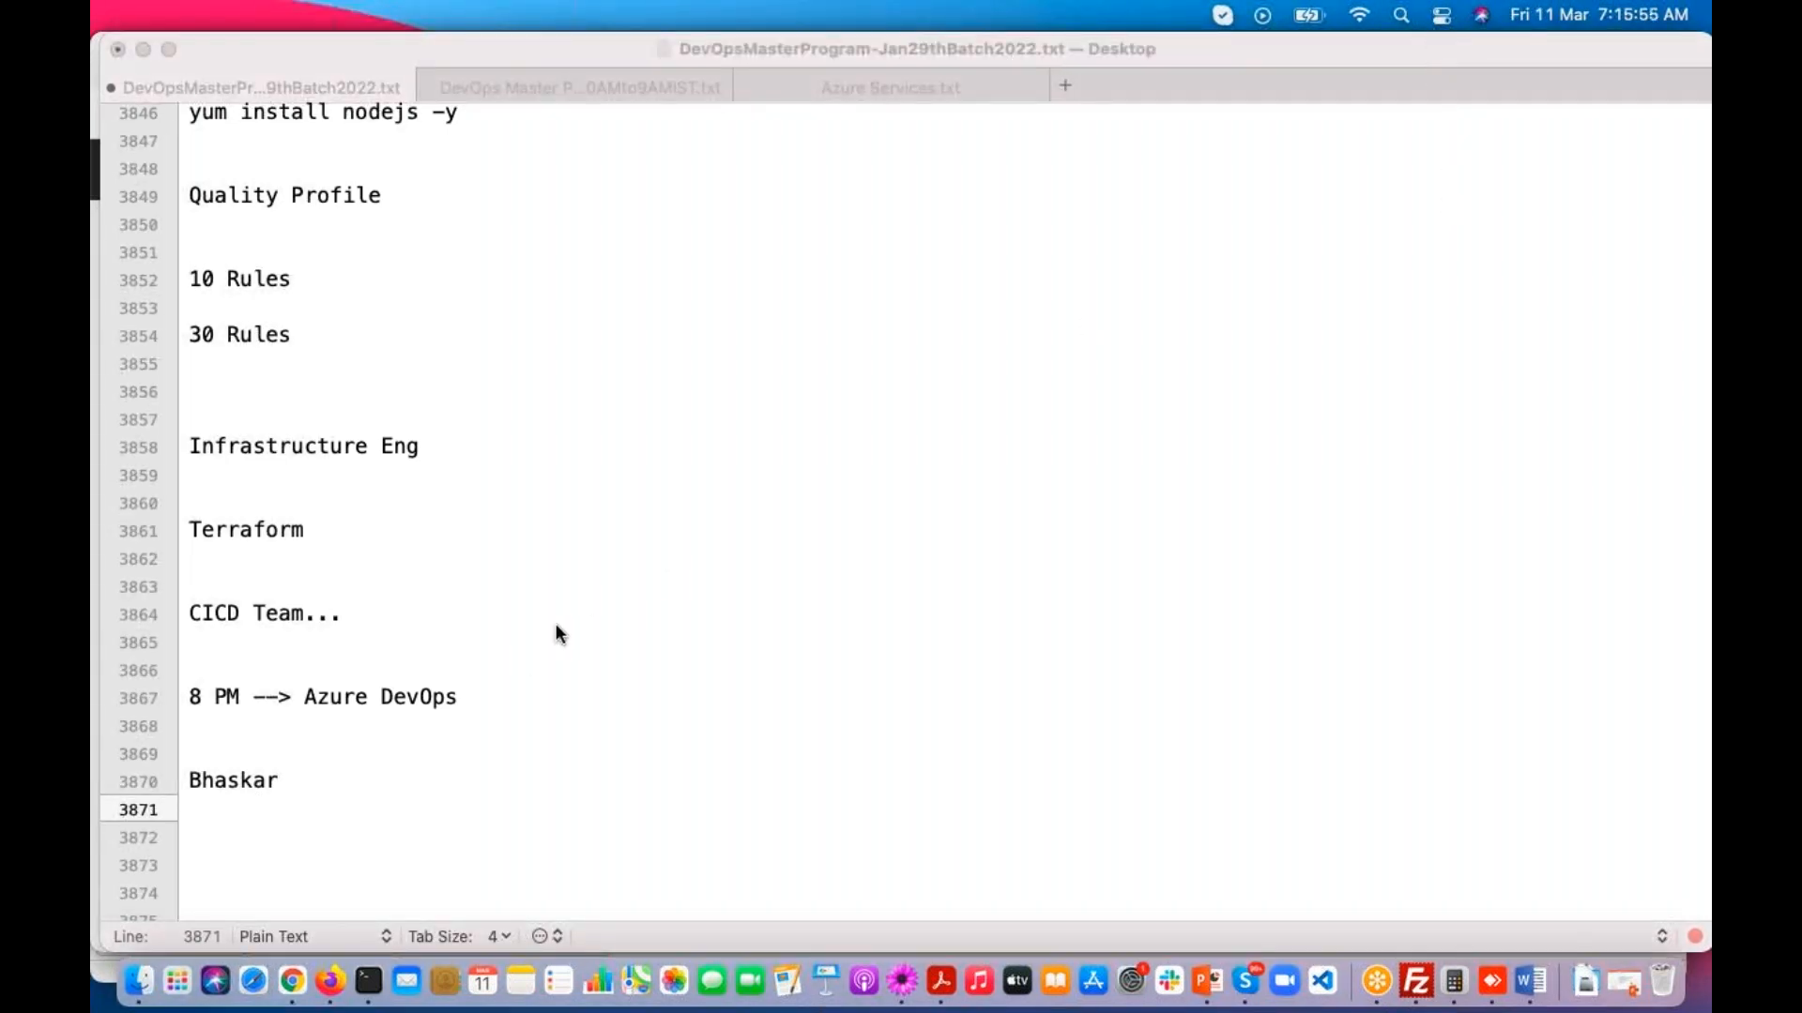
pyautogui.click(246, 843)
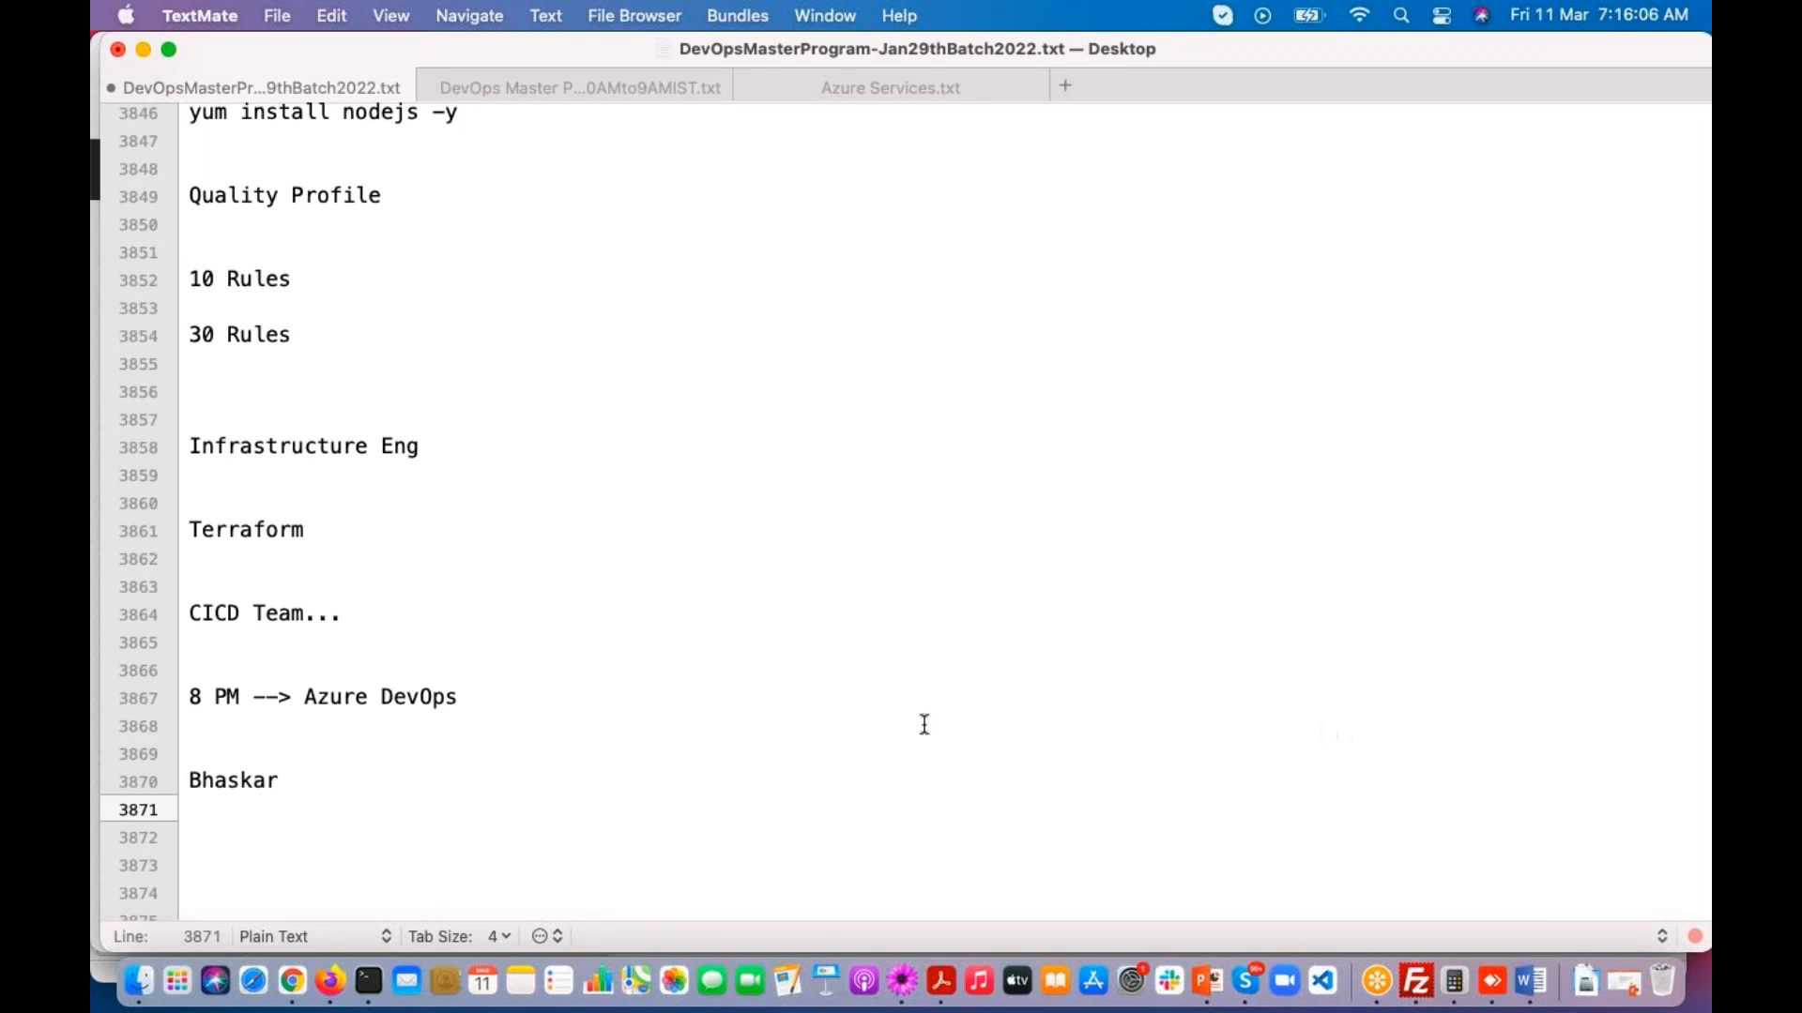
pyautogui.scroll(-1, 516, 821)
pyautogui.press('Down')
pyautogui.press('Down')
pyautogui.press('super+s')
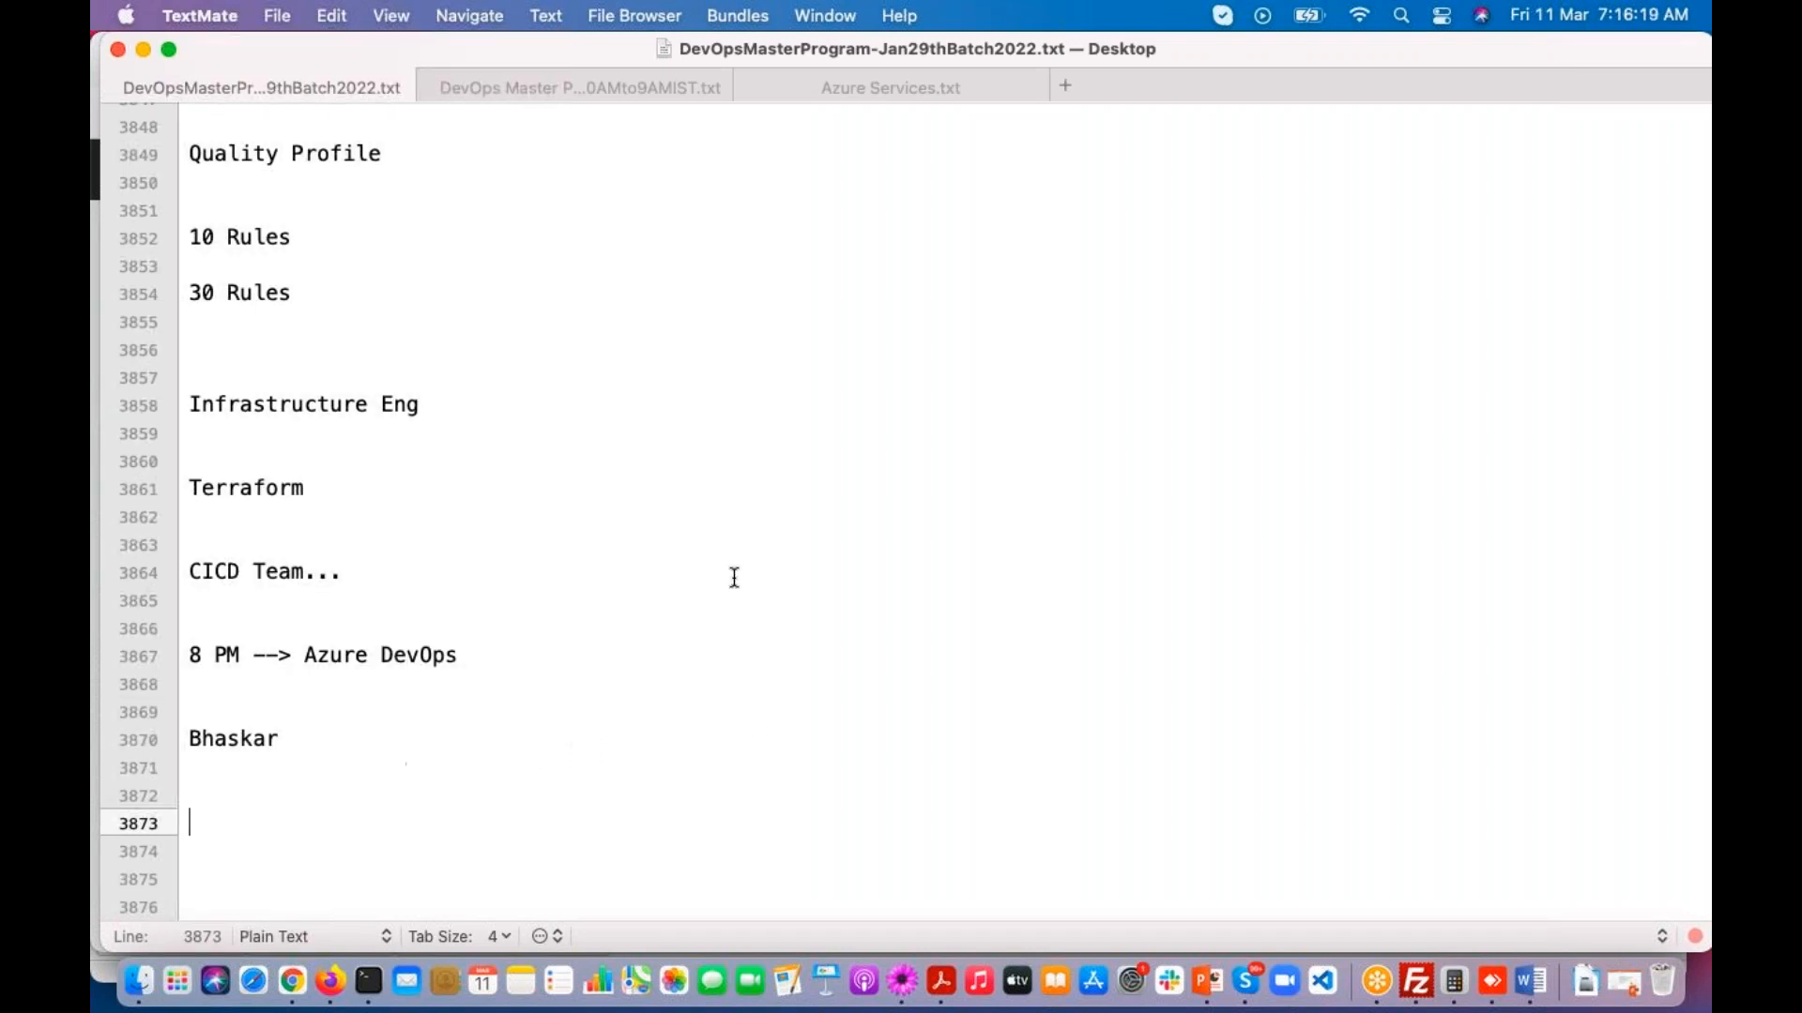
# Step: Switch to Firefox and review the Sonar way quality gate conditions alongside the maven-web-application project's quality gate status
pyautogui.click(330, 980)
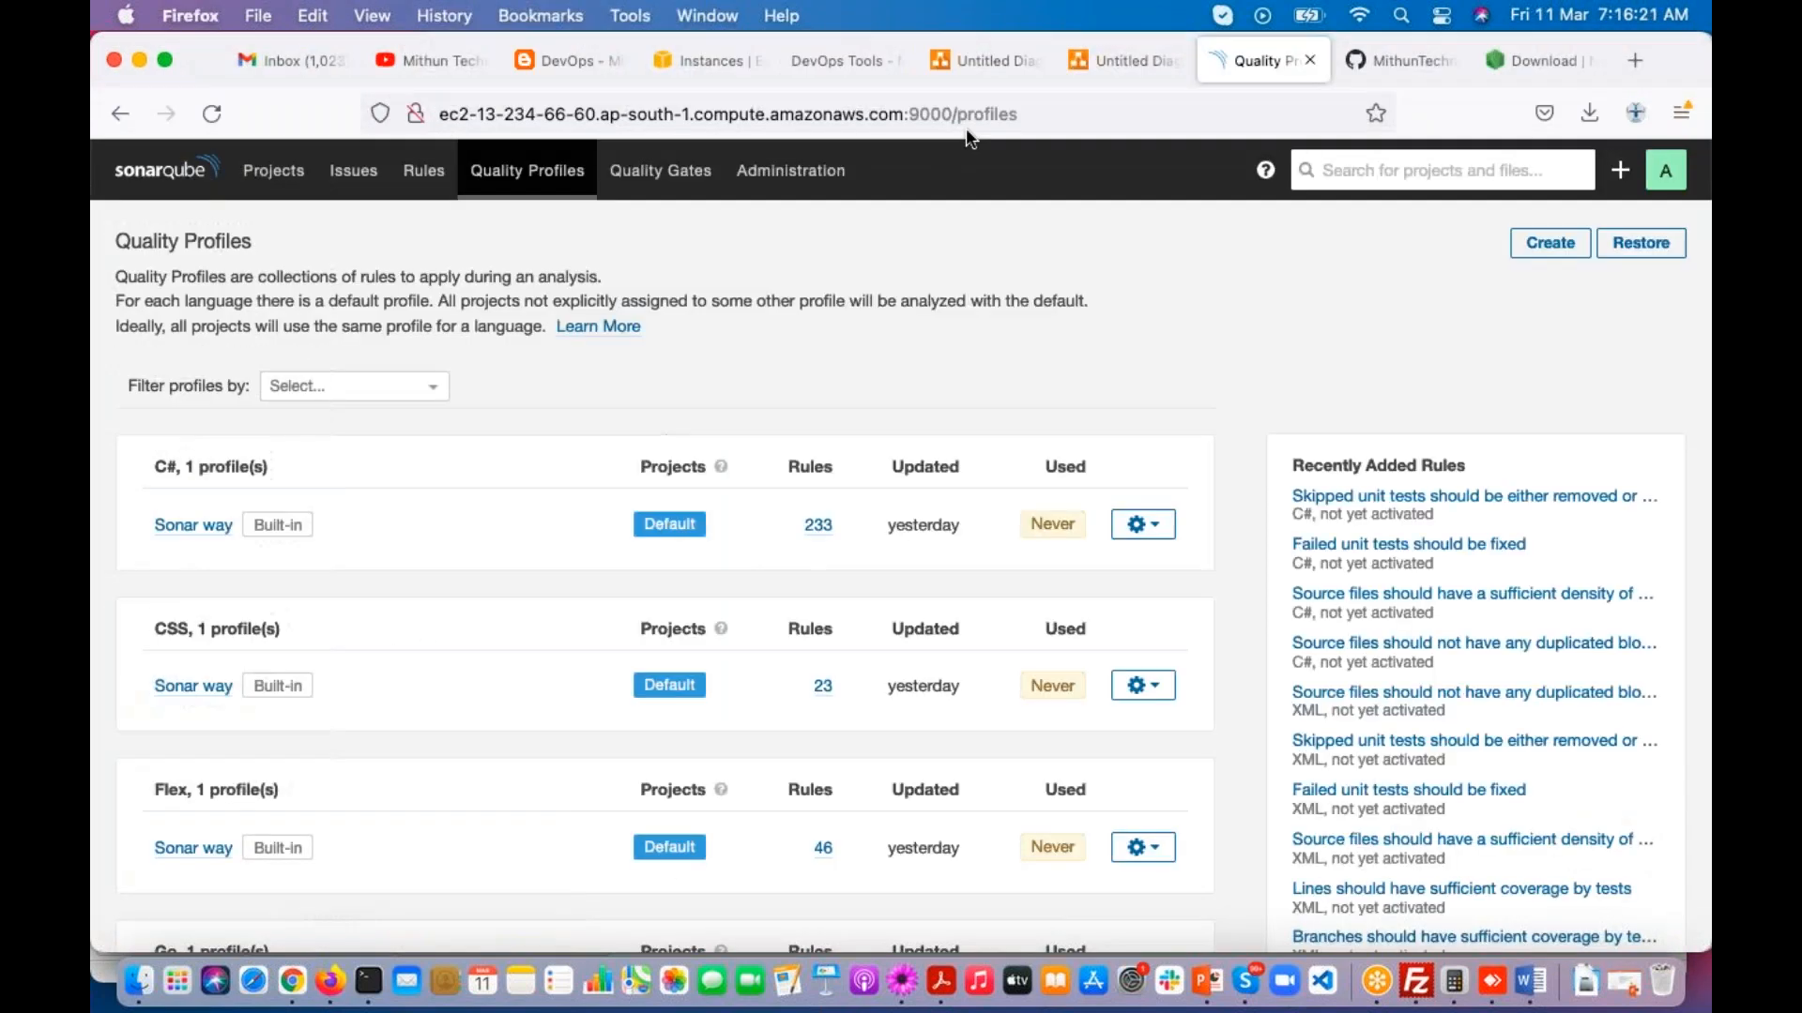
pyautogui.click(666, 172)
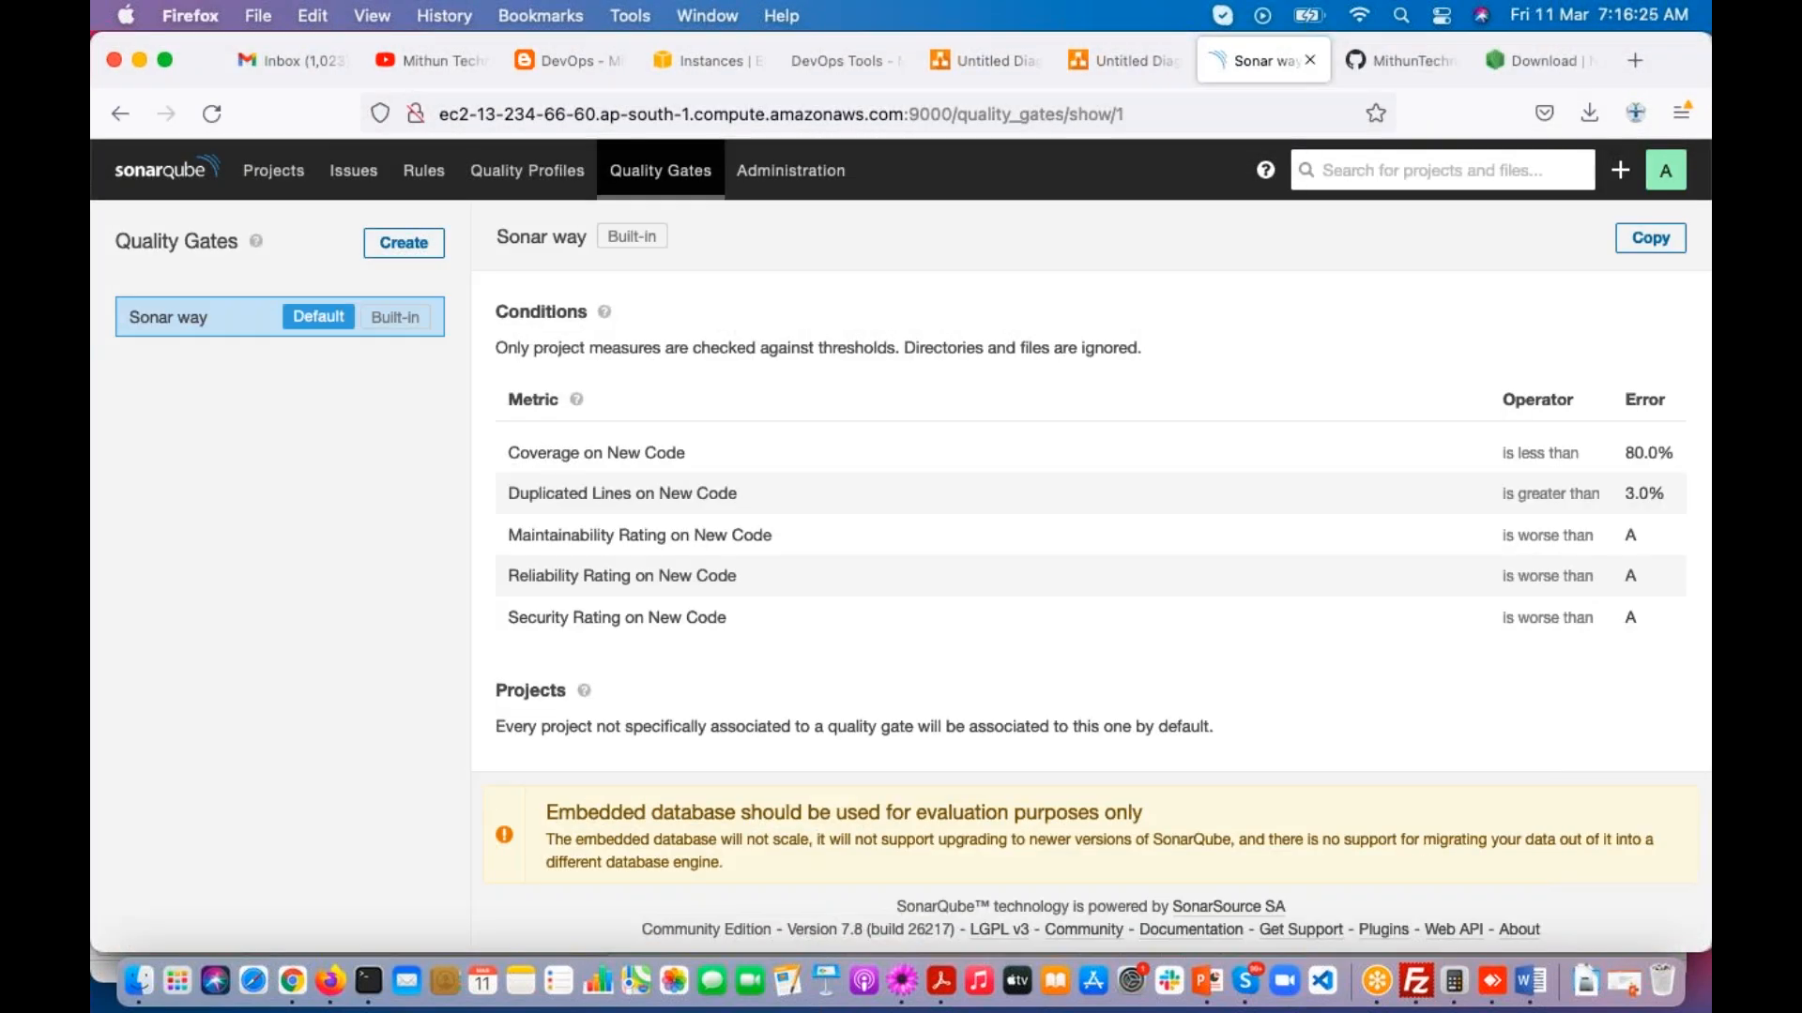
pyautogui.click(274, 171)
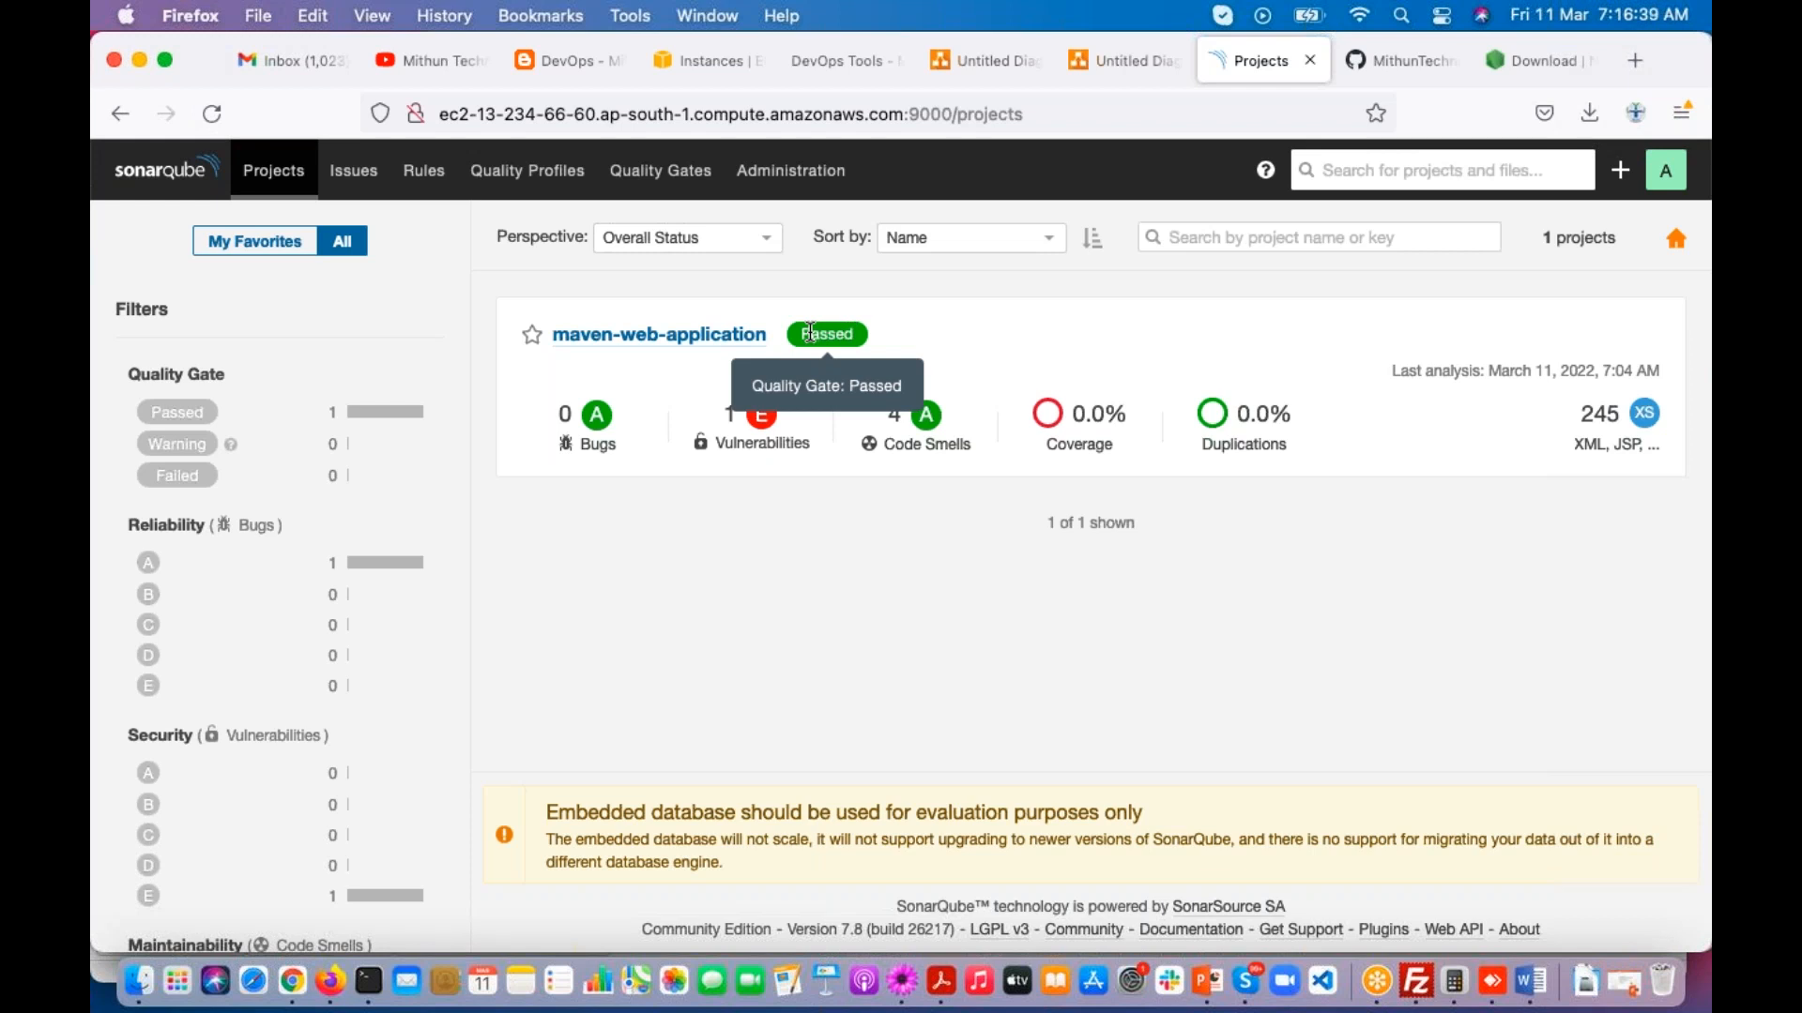
pyautogui.moveTo(810, 333); pyautogui.dragTo(848, 333)
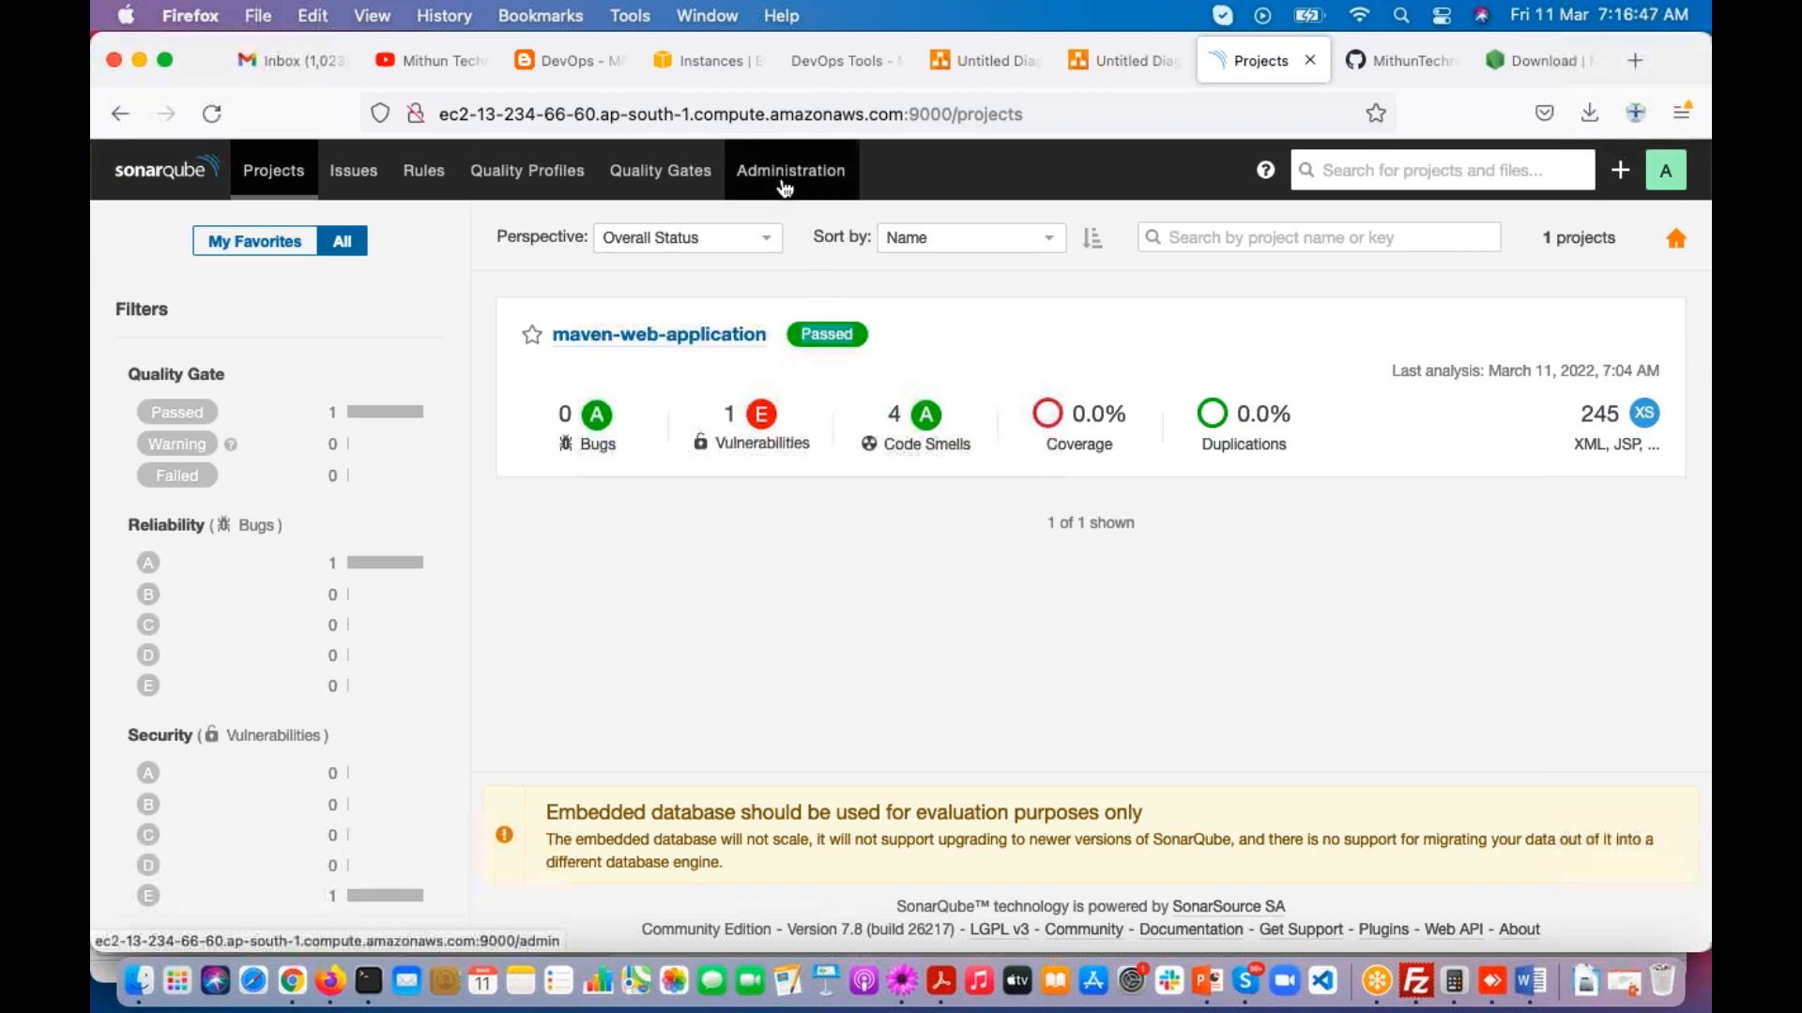
pyautogui.click(680, 170)
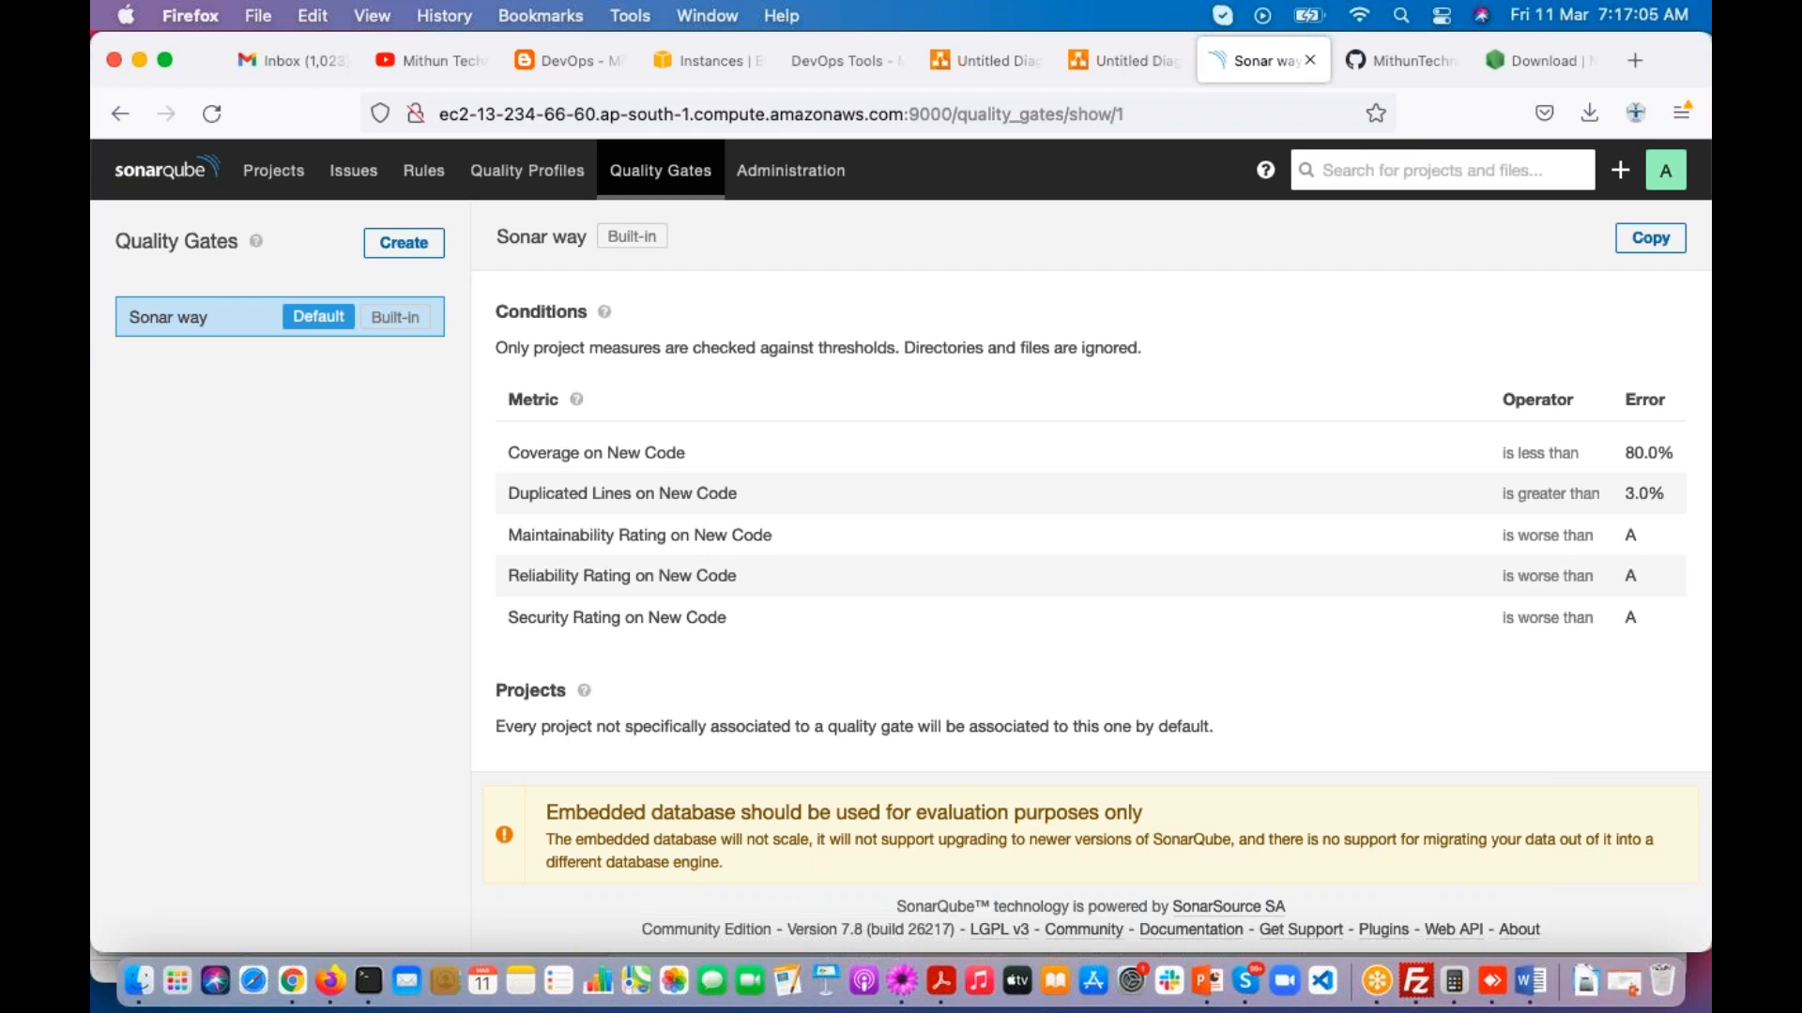
pyautogui.click(1428, 37)
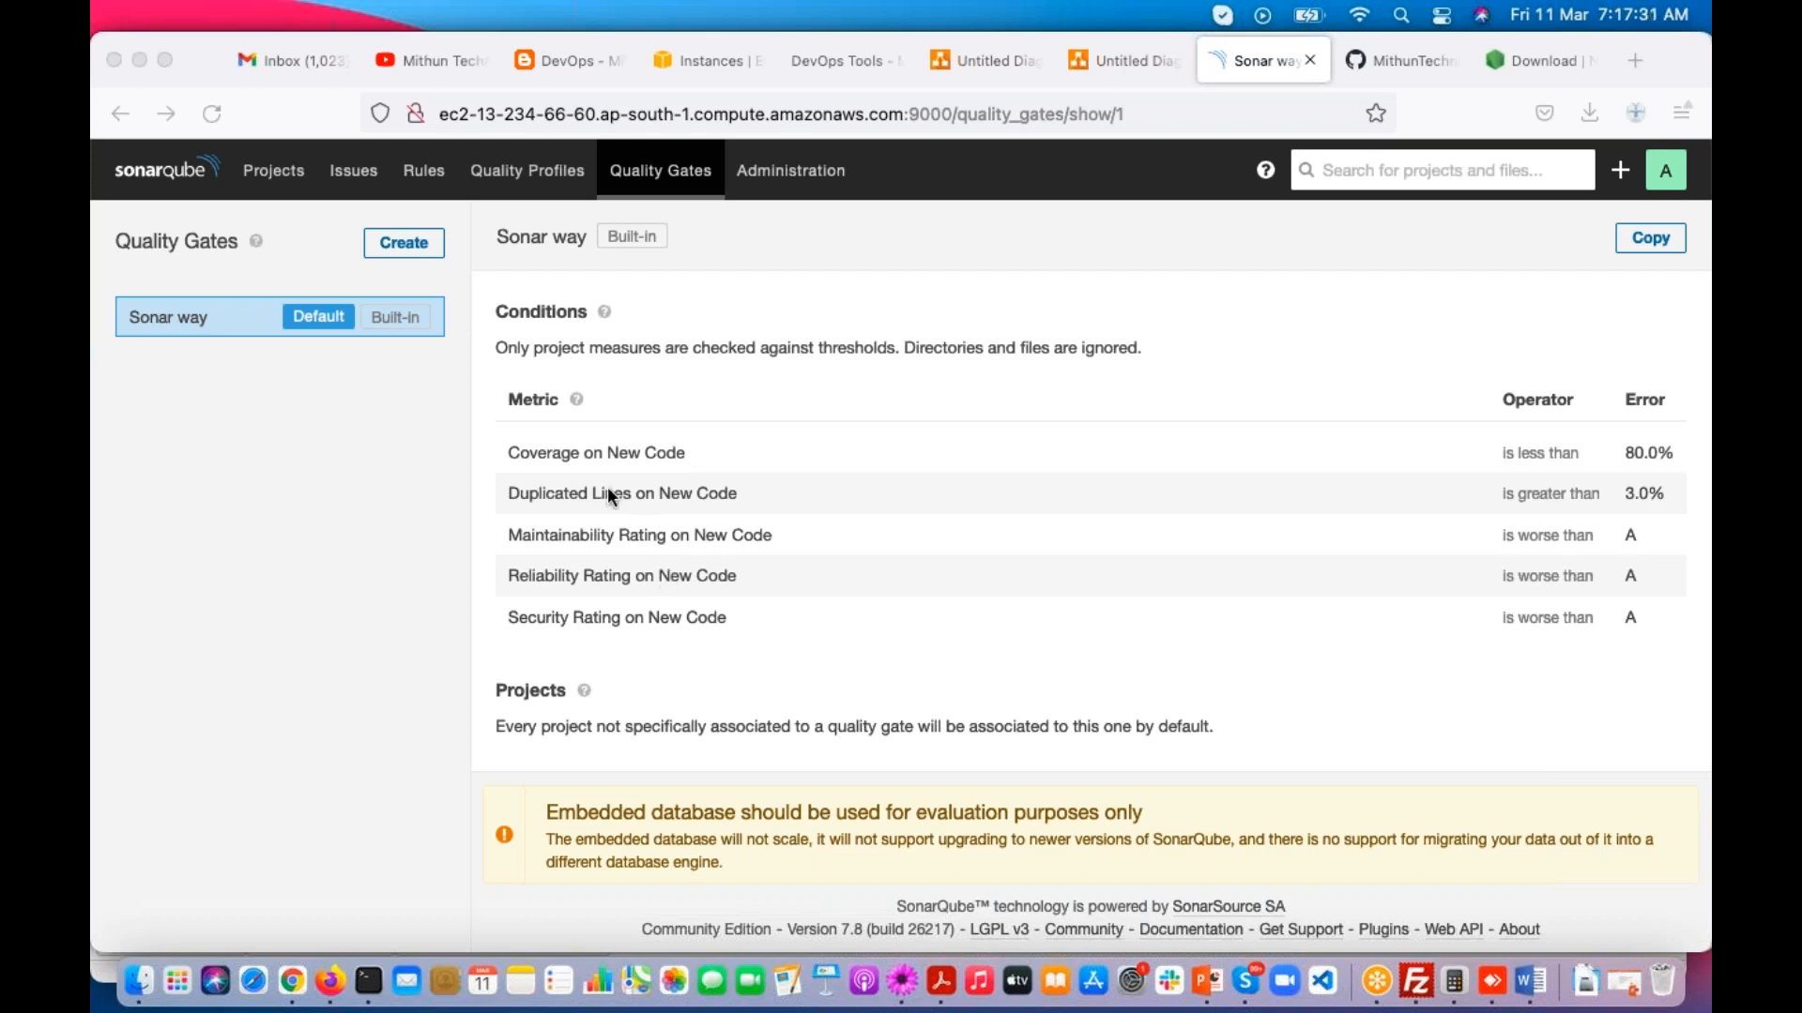
# Step: Highlight the Coverage on New Code condition, and open the maven-web-application overview to examine its new-code measures
pyautogui.click(593, 452)
pyautogui.moveTo(506, 450); pyautogui.dragTo(681, 454)
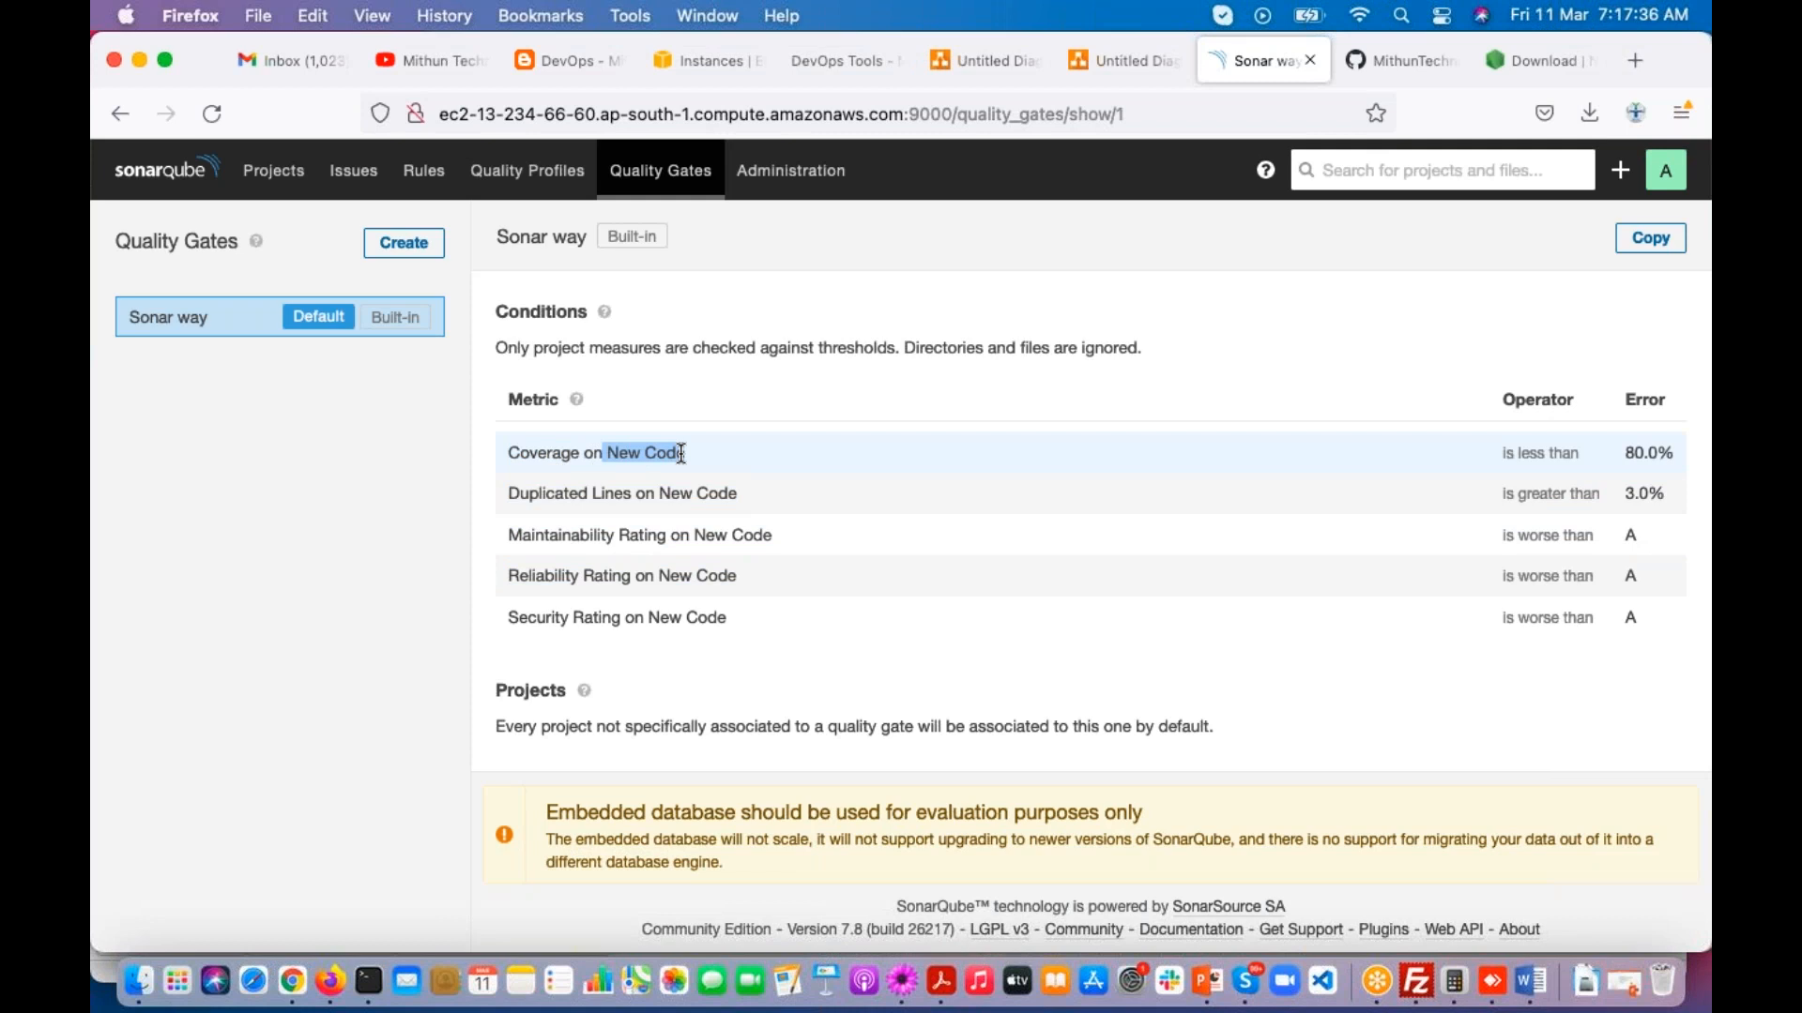
pyautogui.click(273, 170)
pyautogui.click(661, 336)
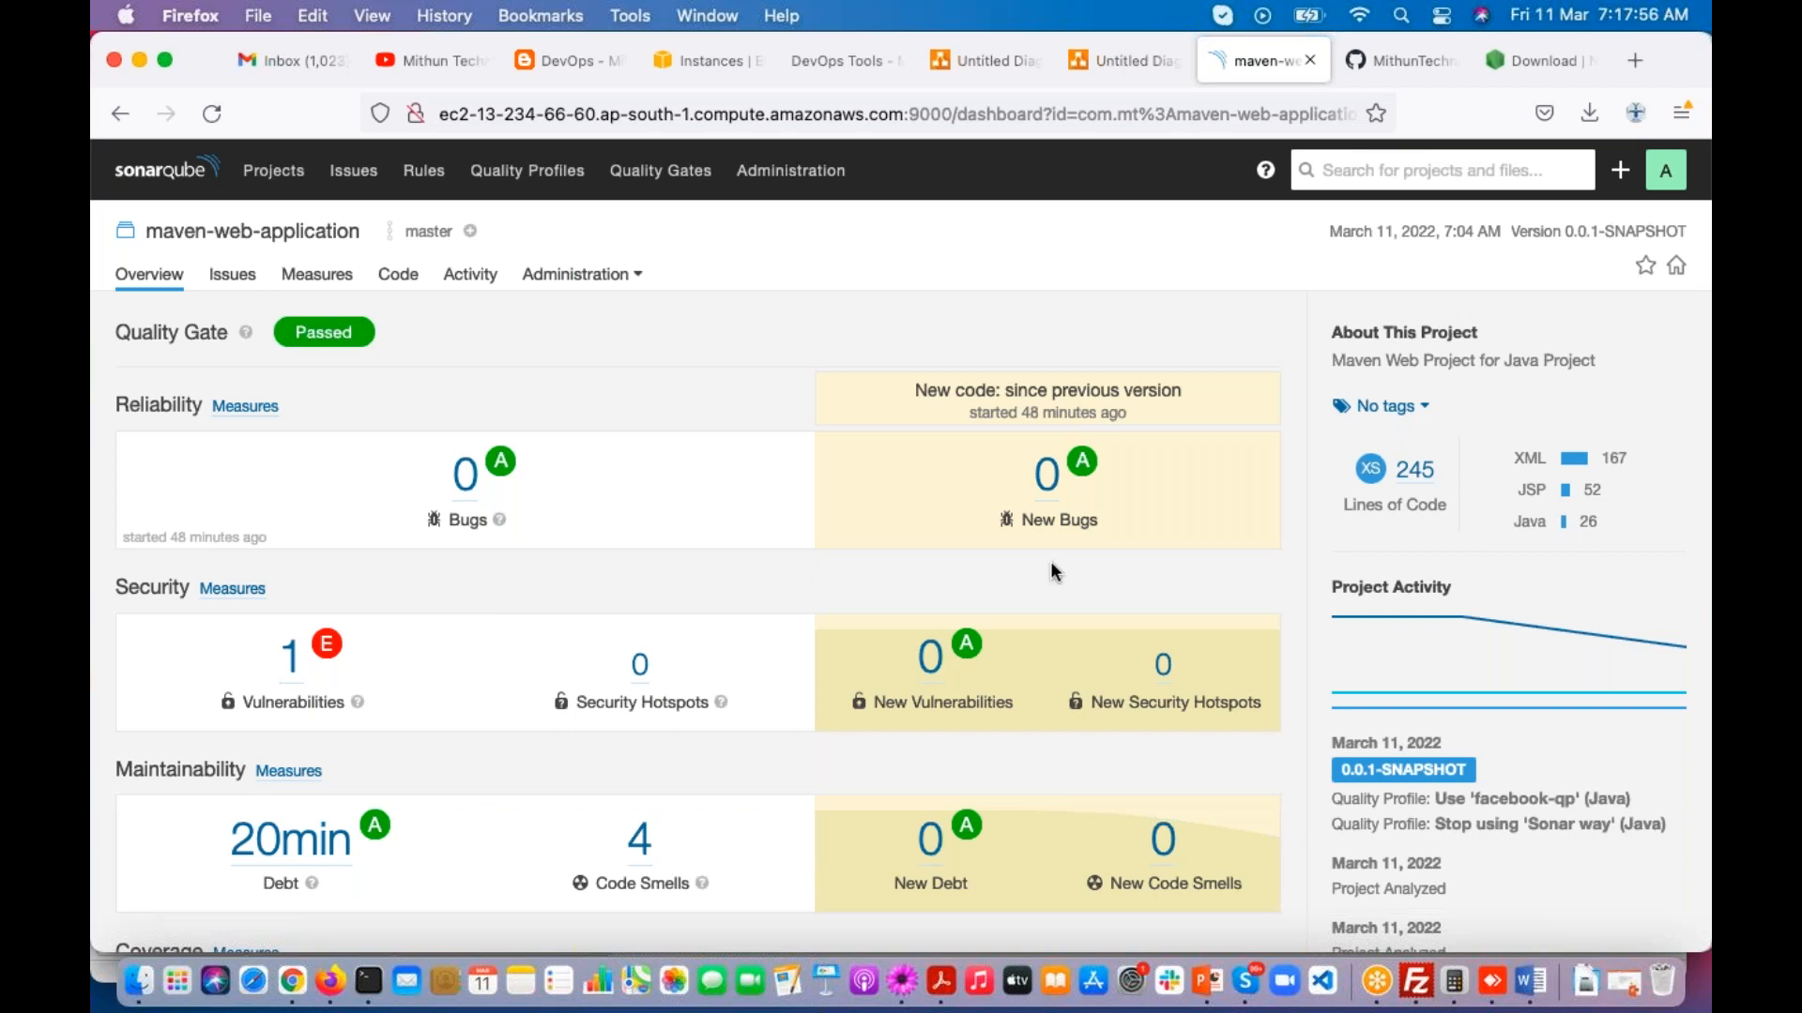
pyautogui.scroll(-3, 1011, 655)
pyautogui.scroll(3, 1011, 655)
pyautogui.scroll(-2, 1056, 655)
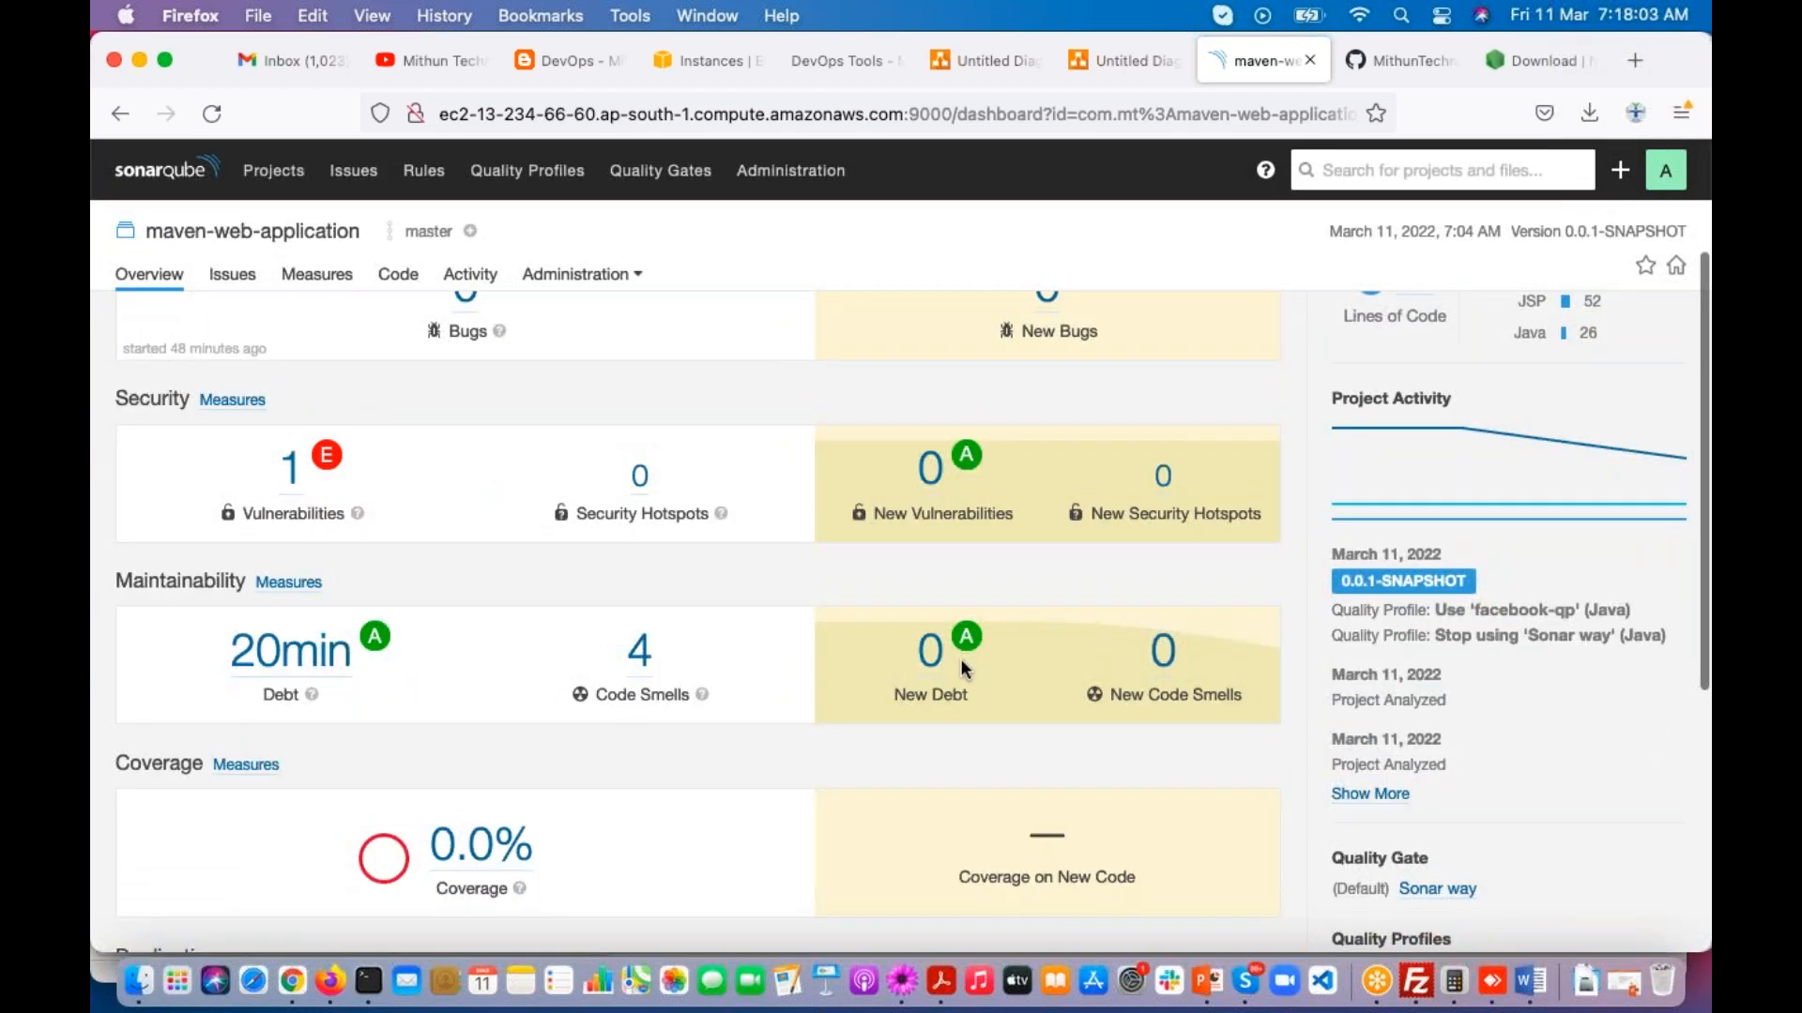
# Step: Examine the Coverage on New Code measure of maven-web-application and compare it with the matching condition in the Sonar way quality gate
pyautogui.scroll(-3, 979, 696)
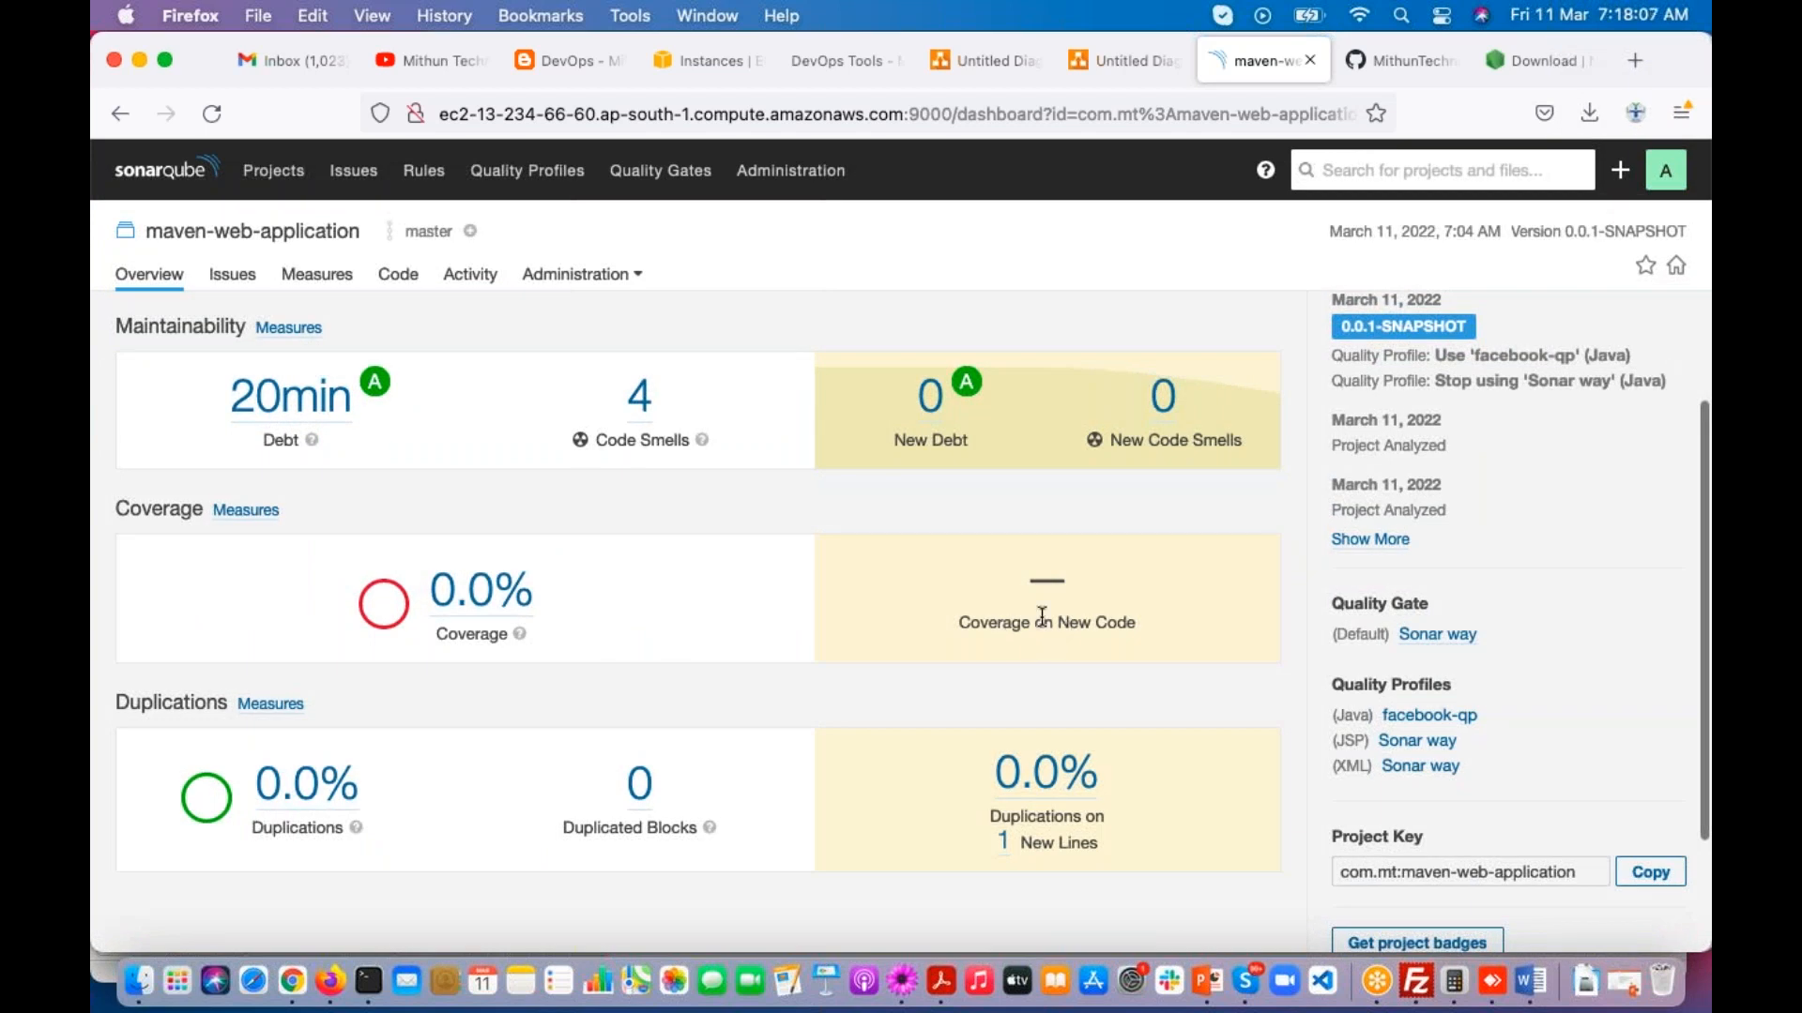
pyautogui.moveTo(1024, 574); pyautogui.dragTo(1089, 577)
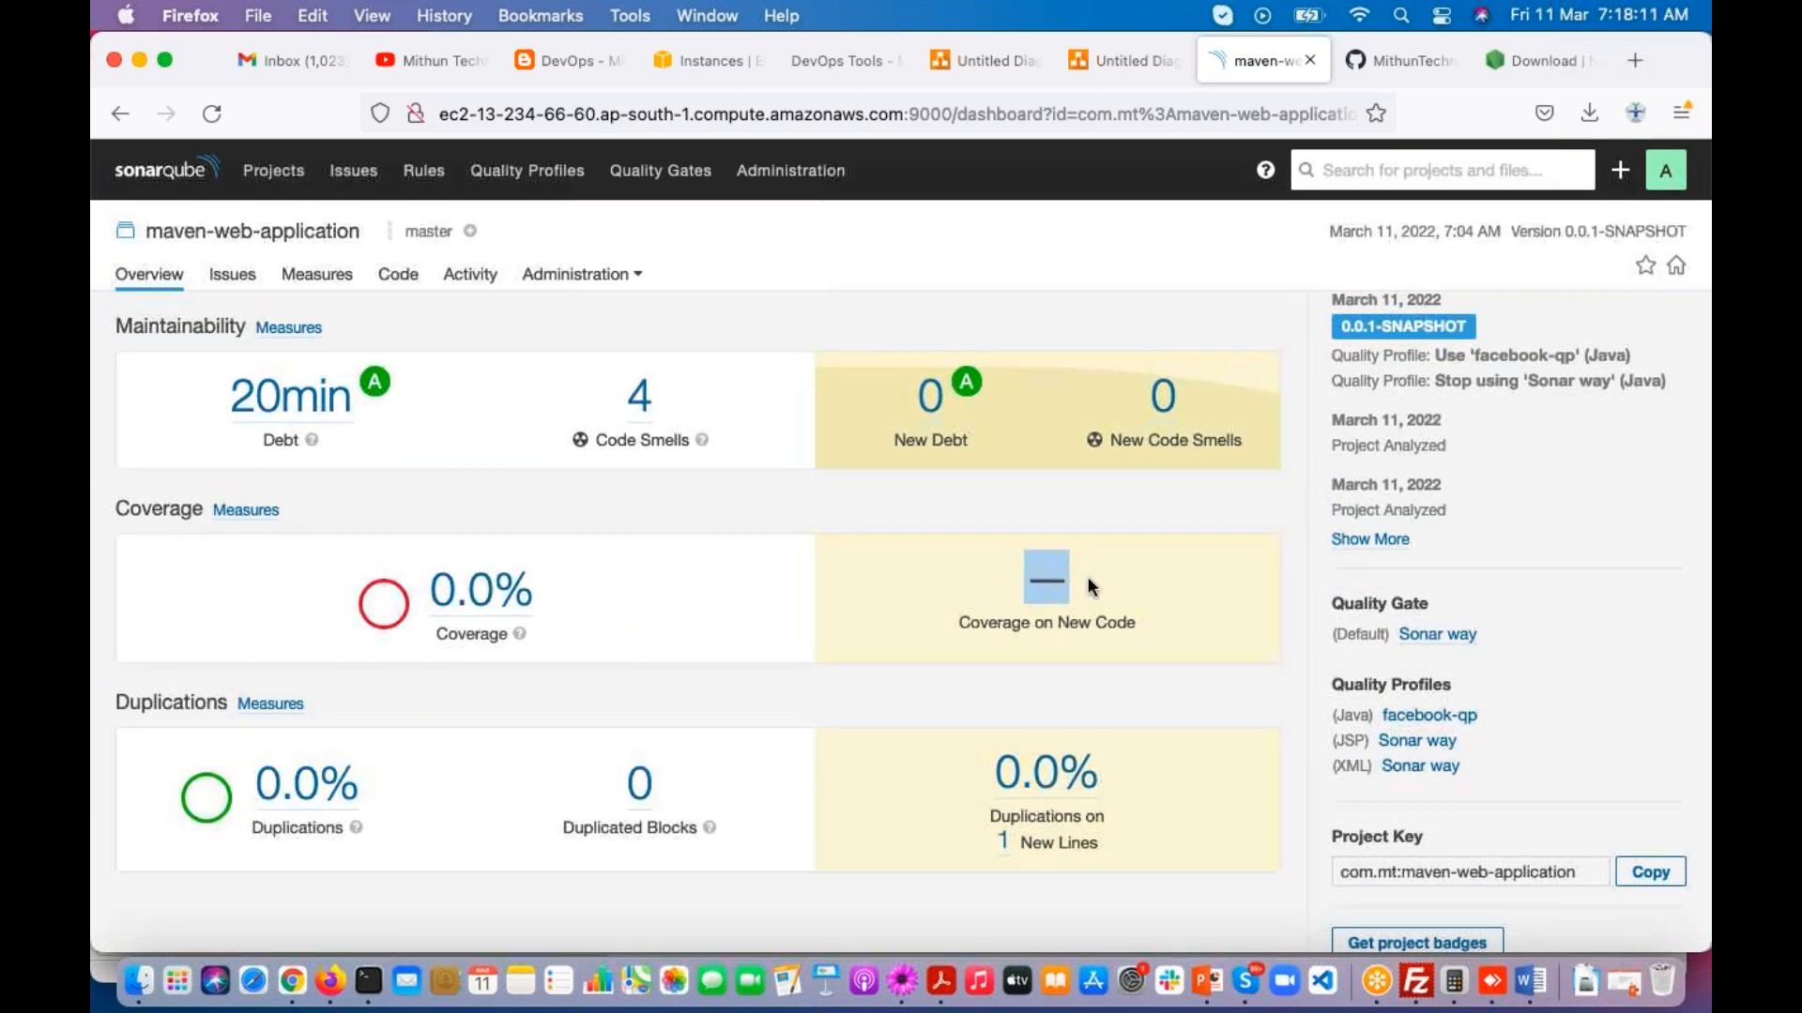
pyautogui.scroll(5, 1089, 576)
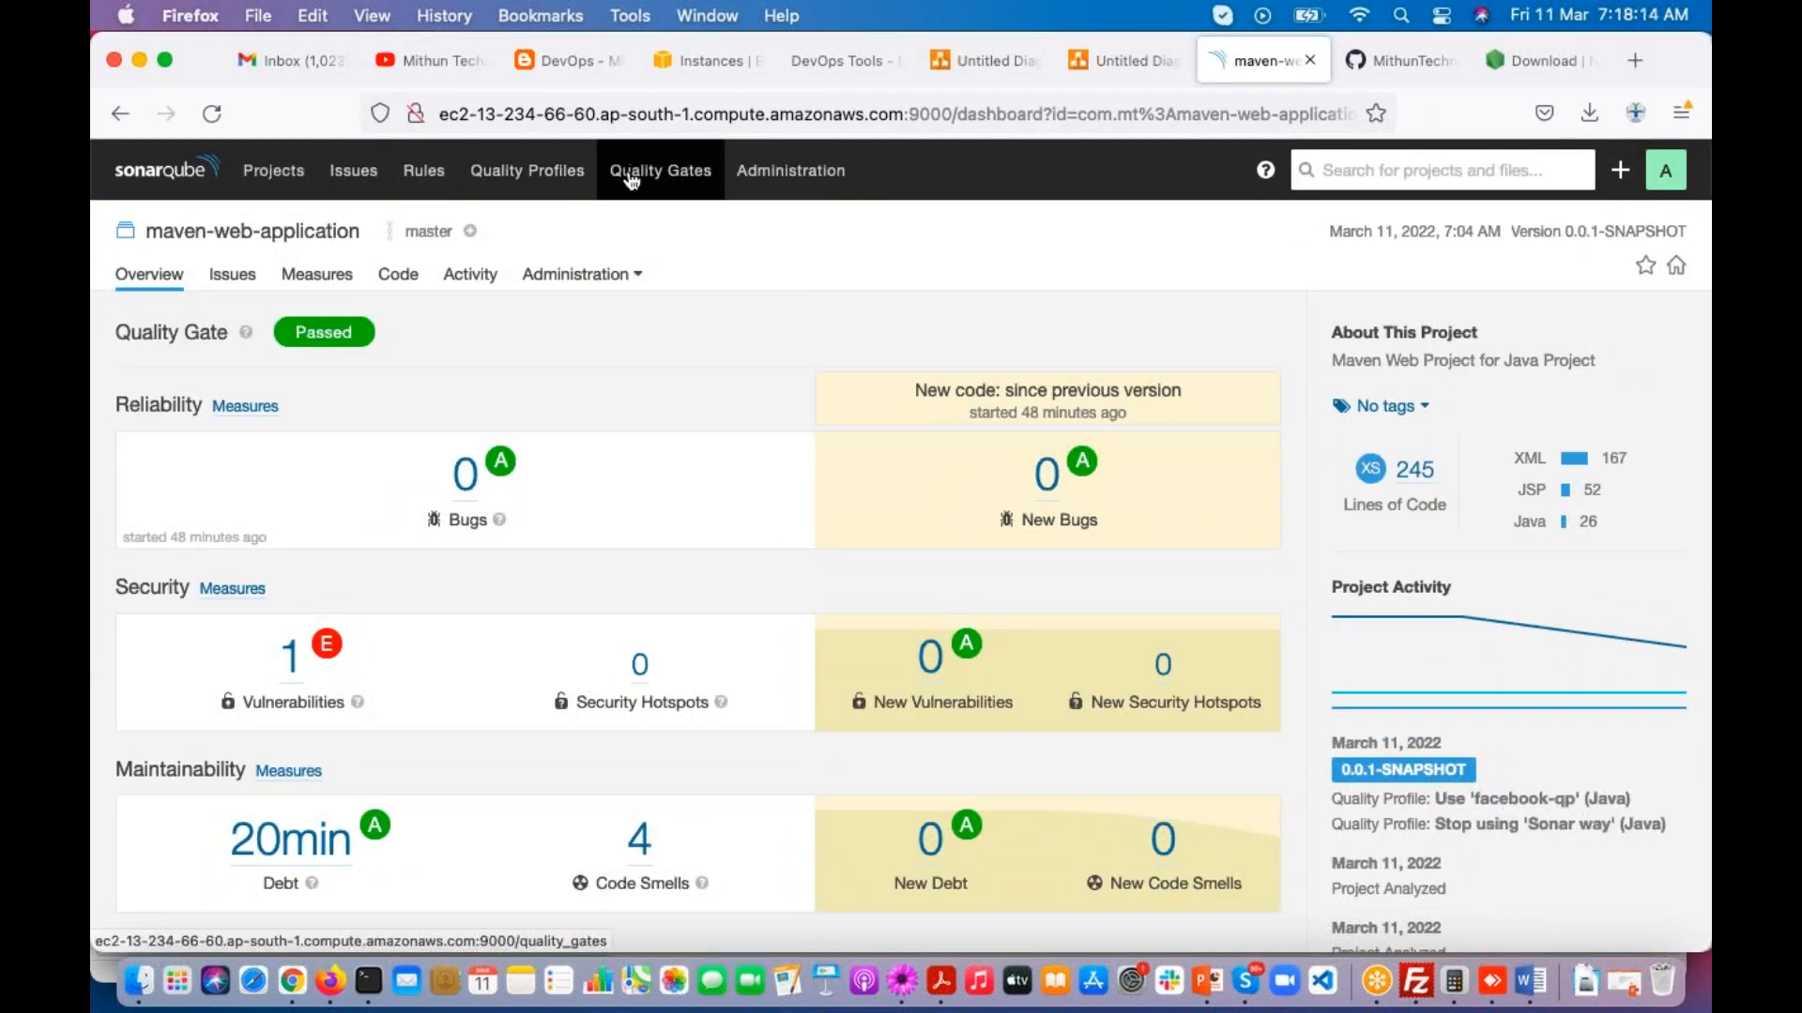
pyautogui.click(660, 170)
pyautogui.moveTo(508, 452); pyautogui.dragTo(686, 457)
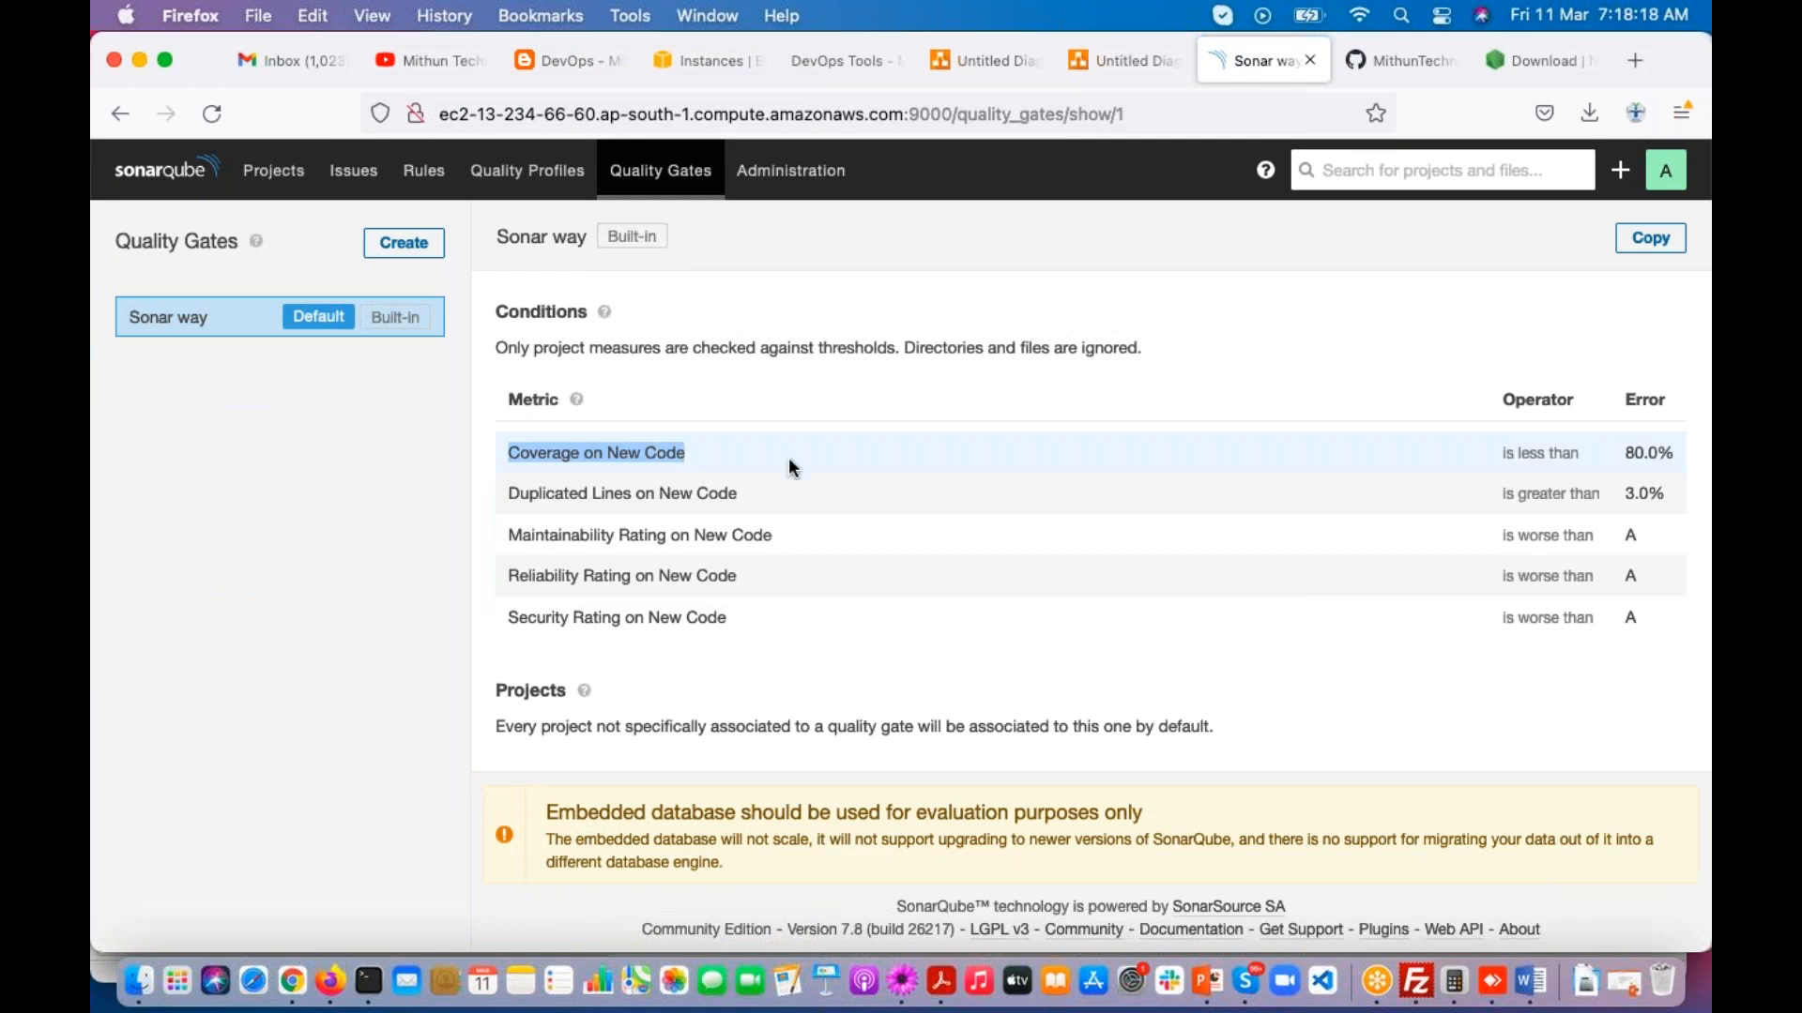
pyautogui.click(1678, 872)
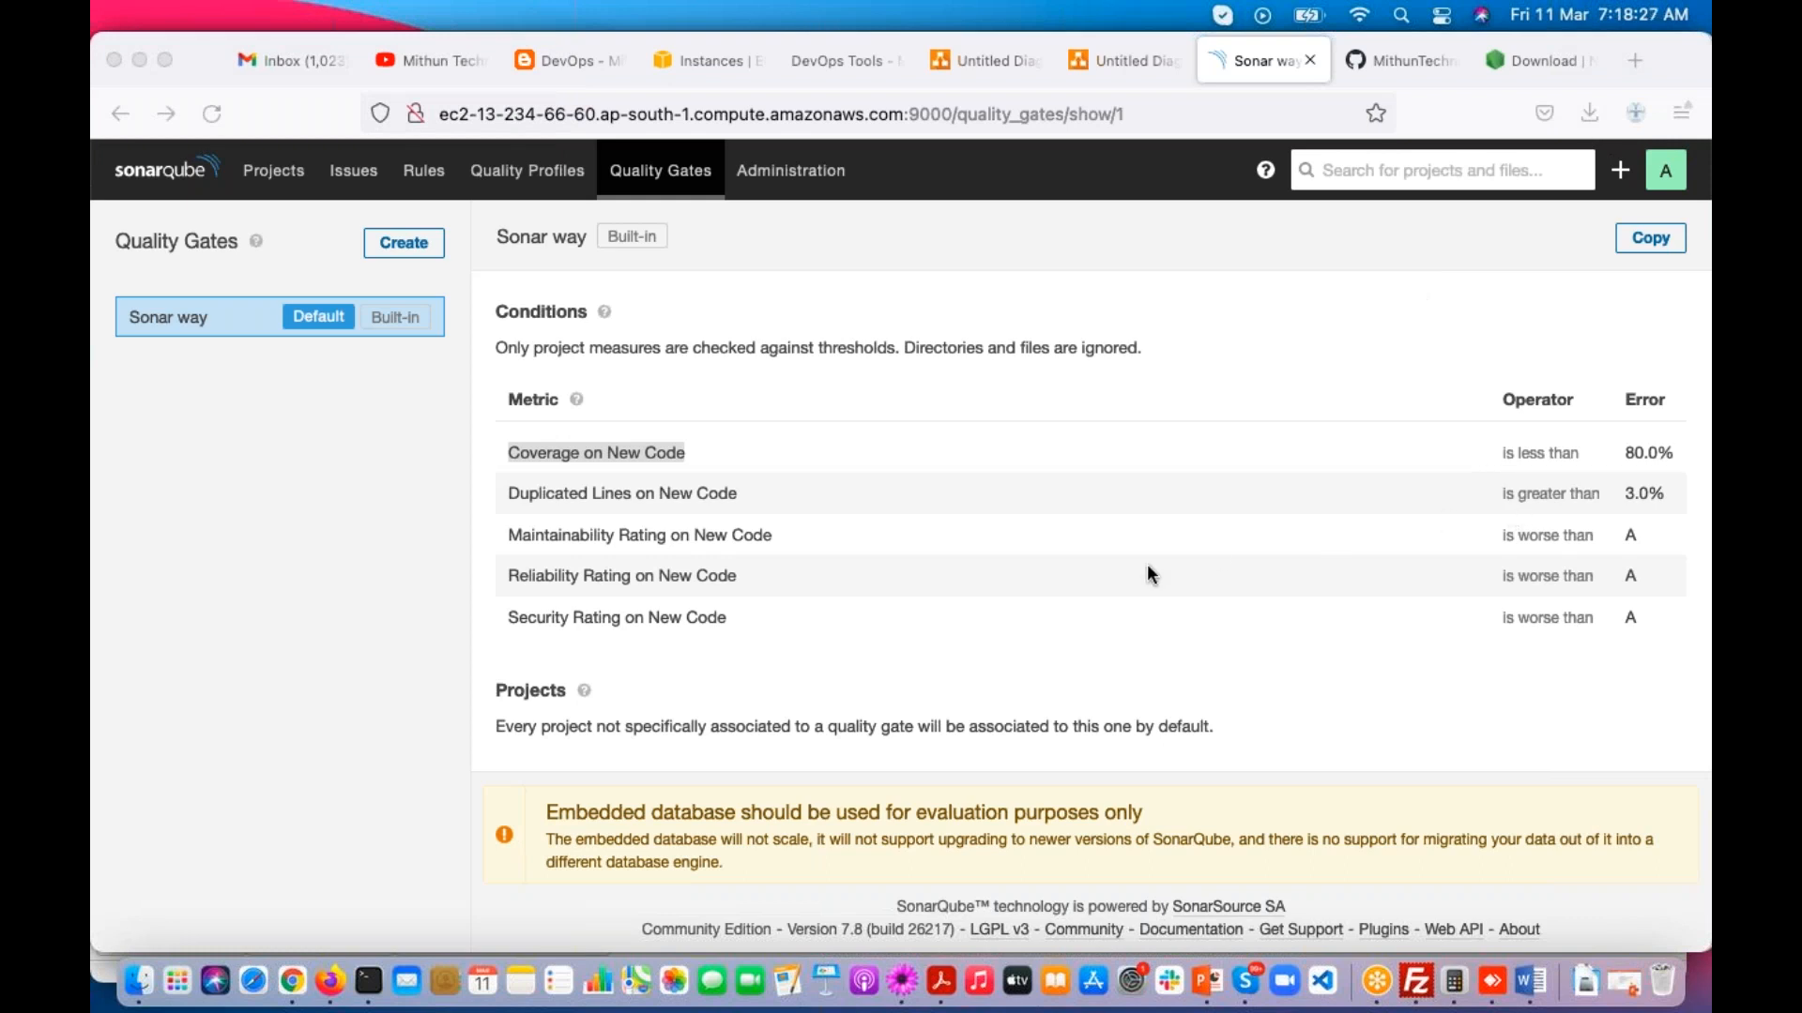
pyautogui.click(603, 501)
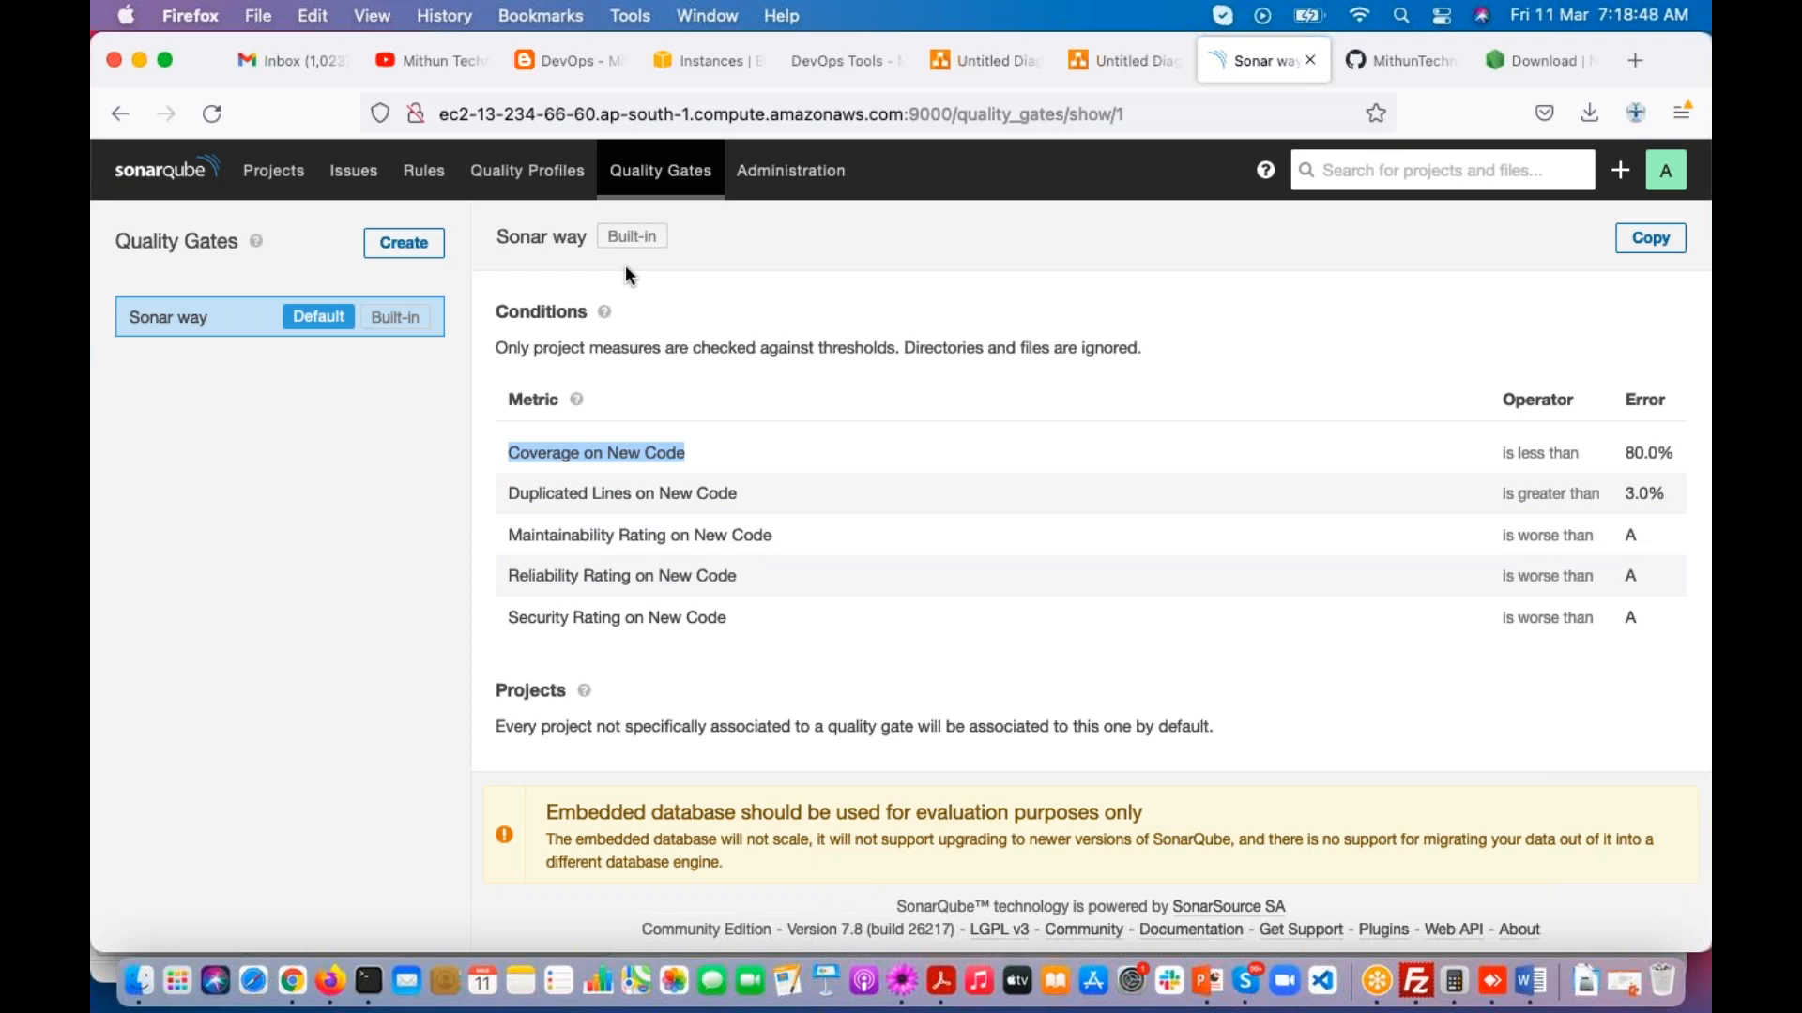
# Step: Create a new quality gate named facebook-qg
pyautogui.click(413, 260)
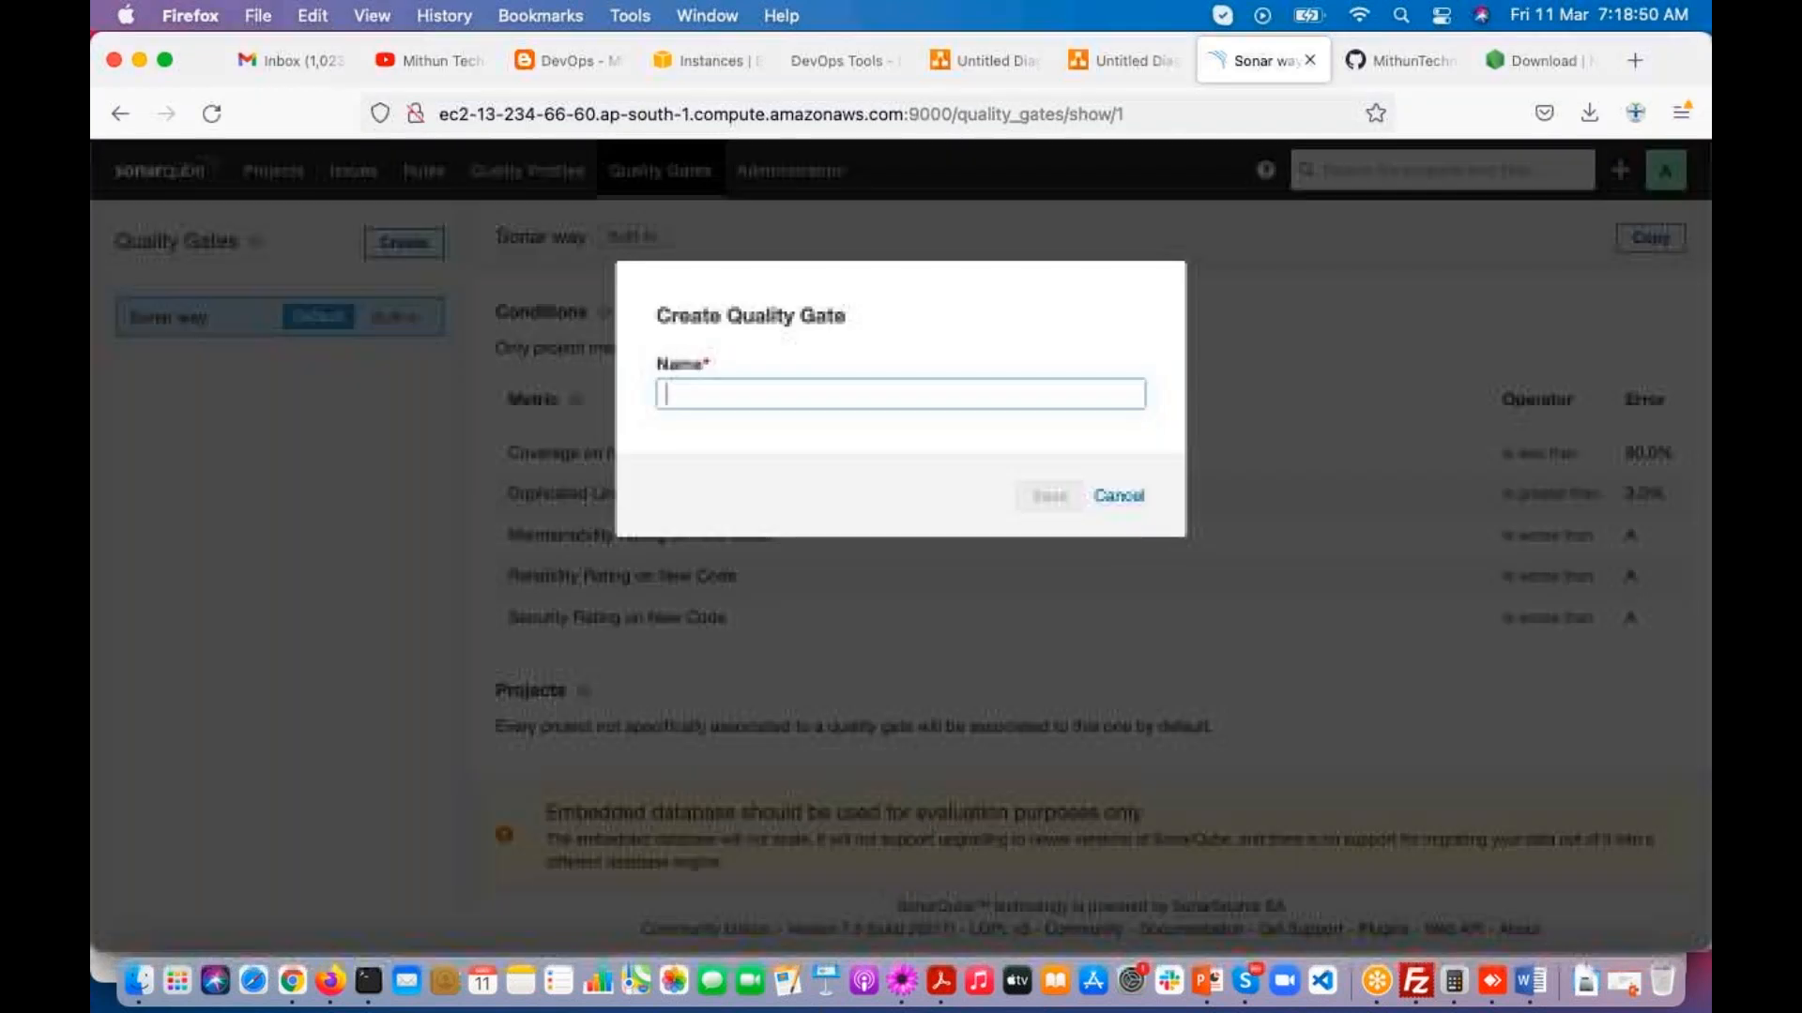
pyautogui.write('f')
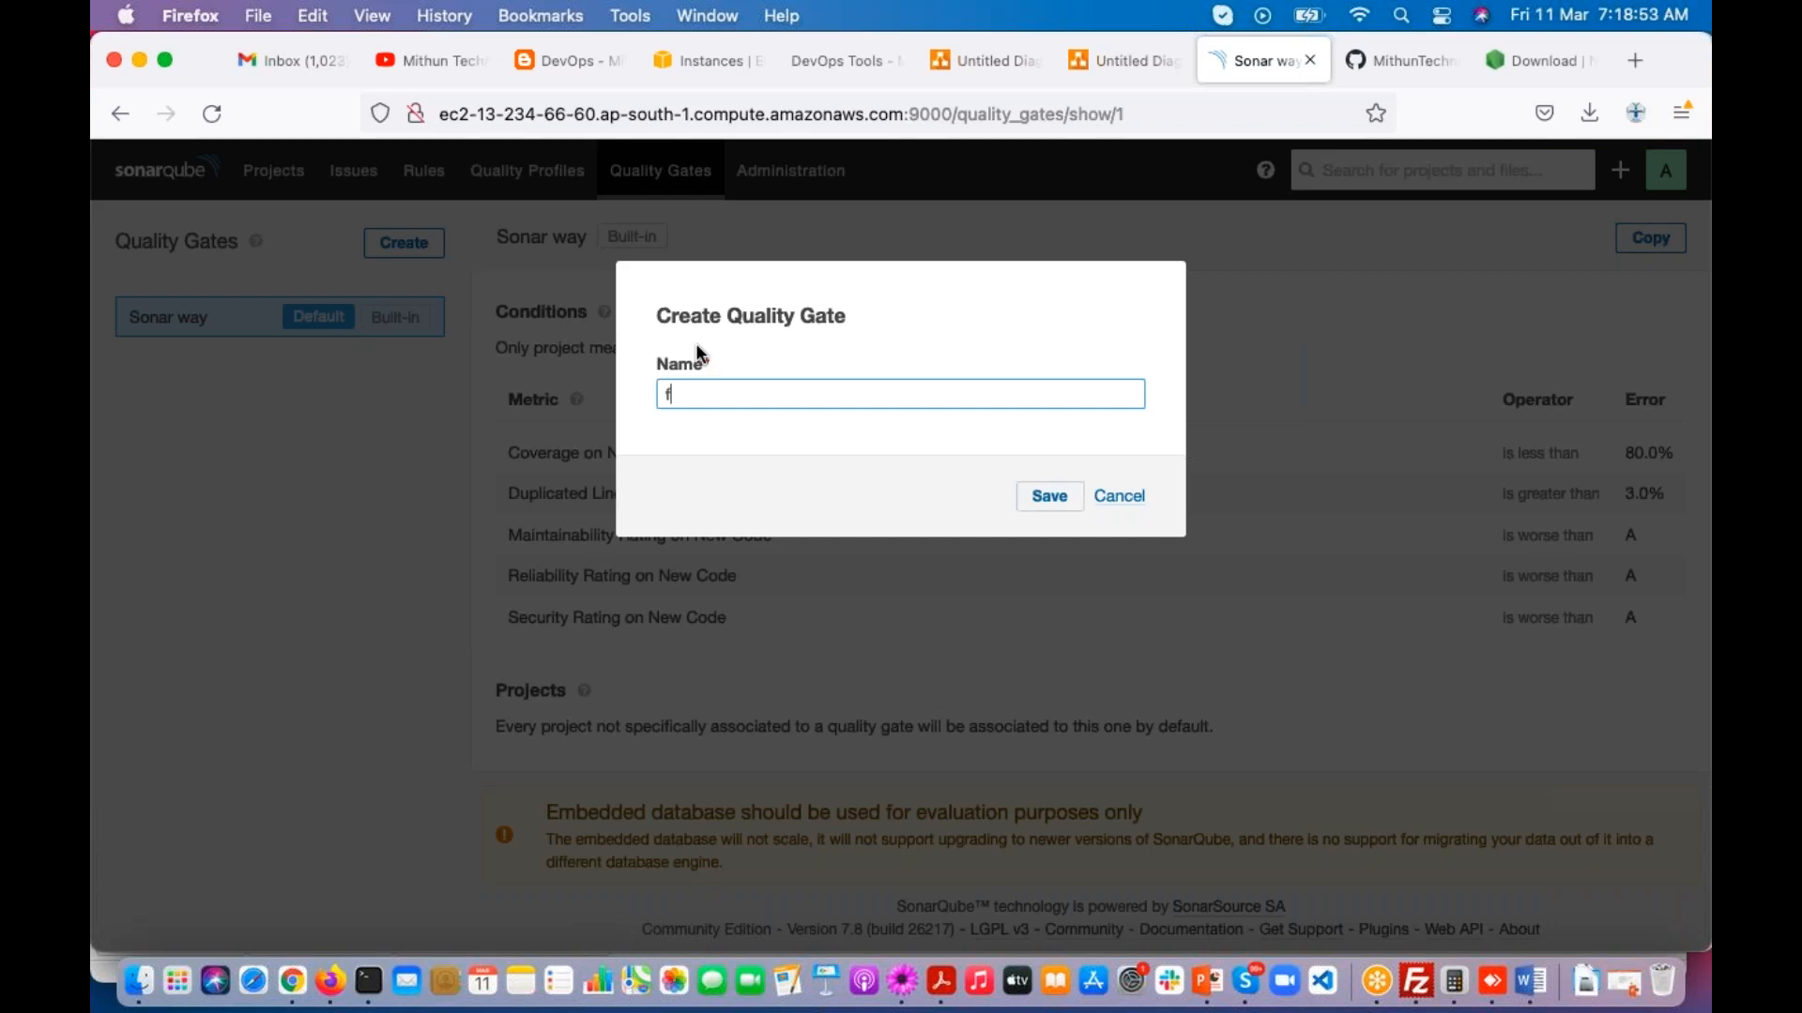
pyautogui.write('acebook-qg')
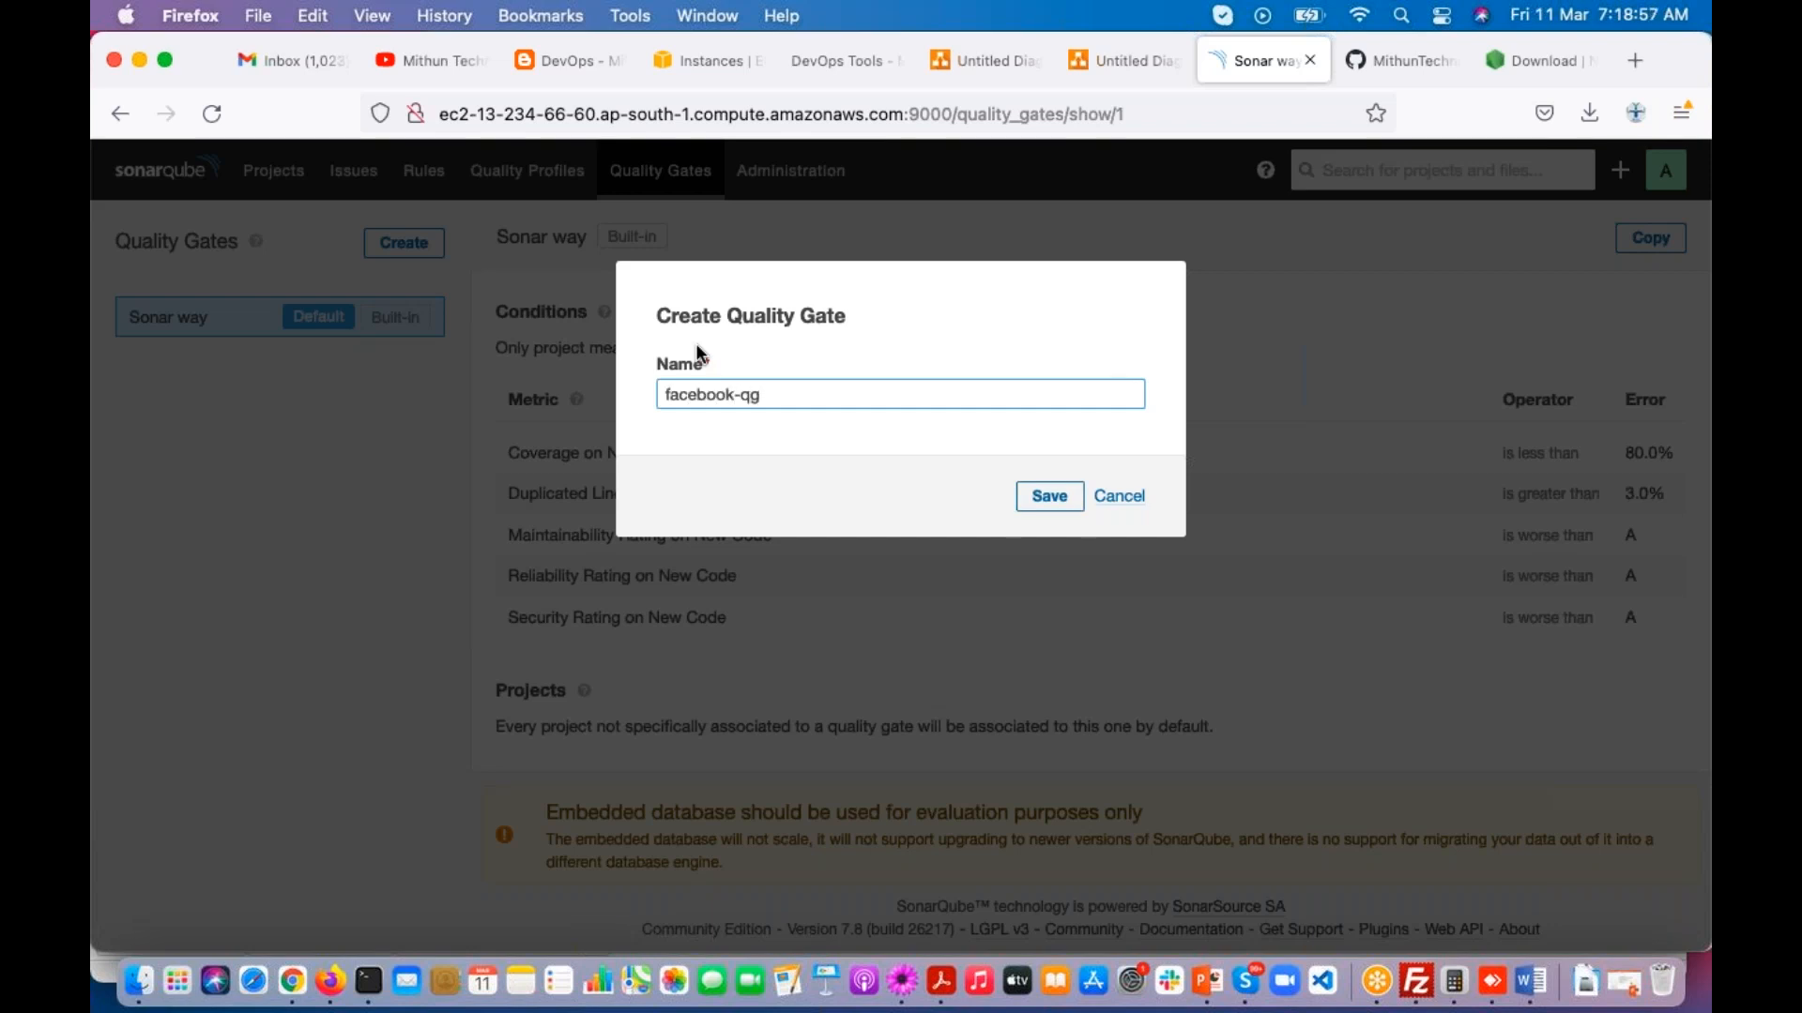
pyautogui.click(1046, 495)
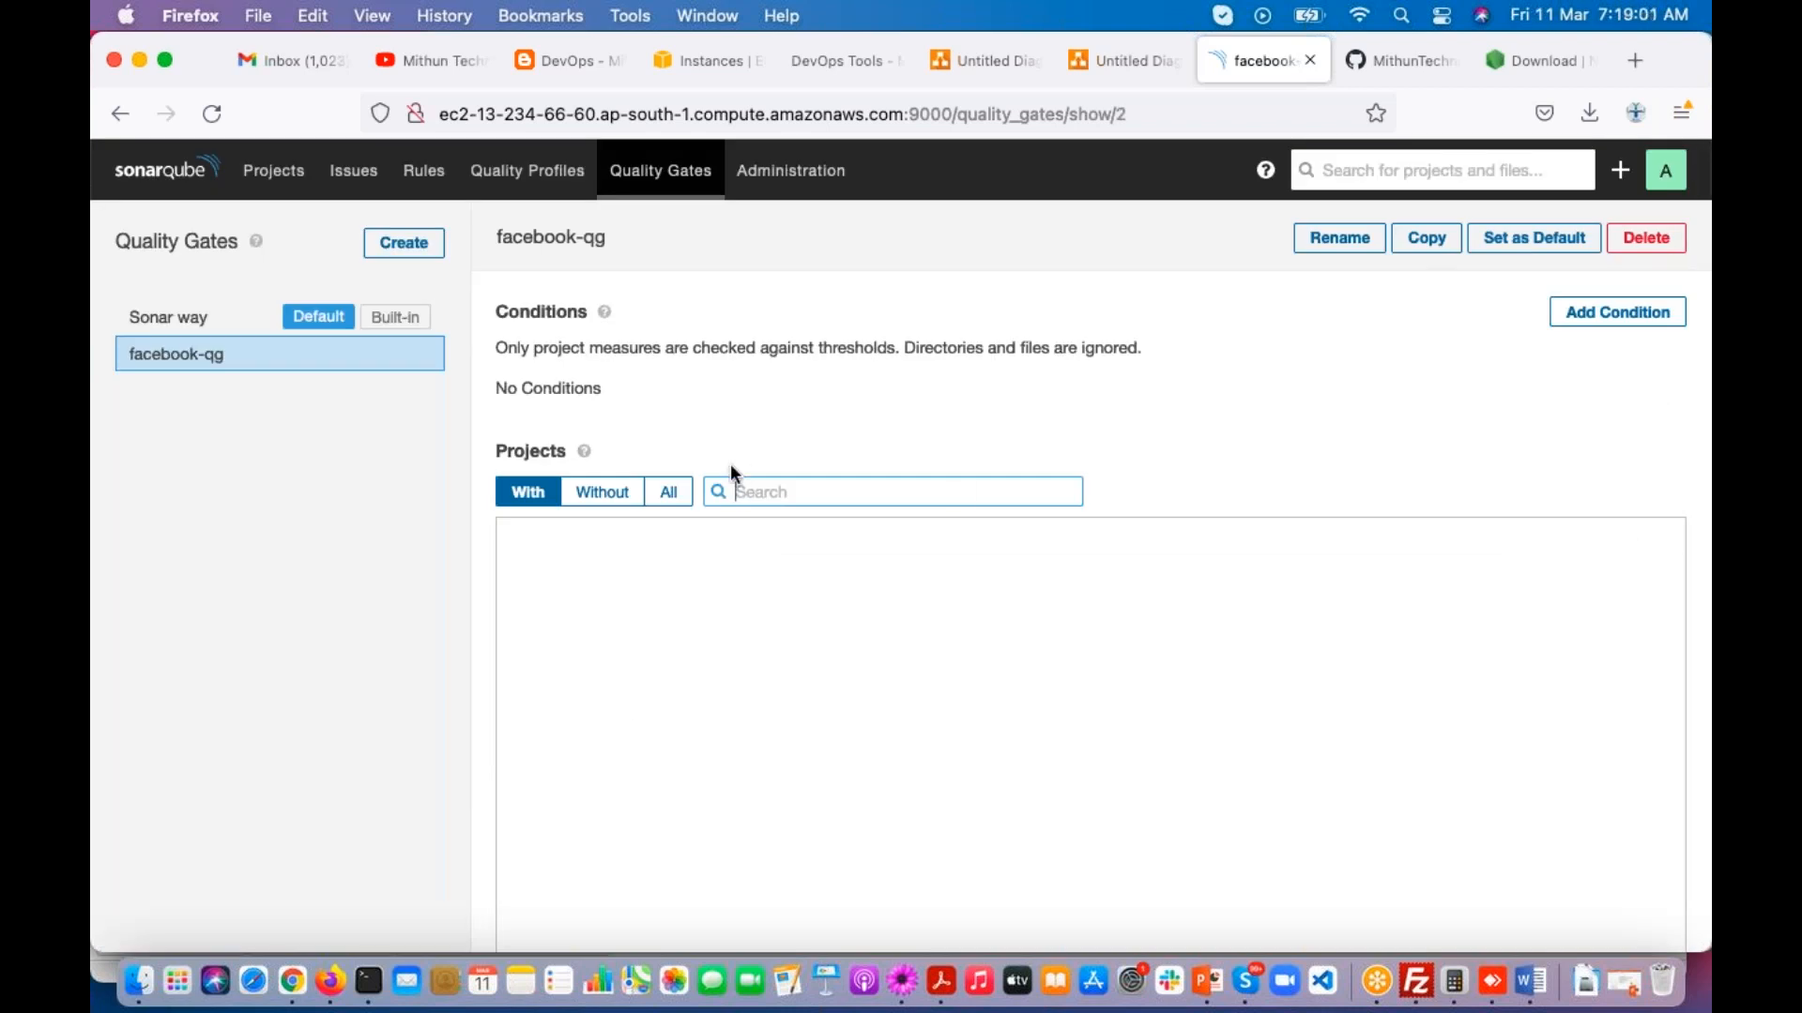
# Step: Add a condition to facebook-qg that raises an error when overall Coverage is less than 80
pyautogui.click(1613, 323)
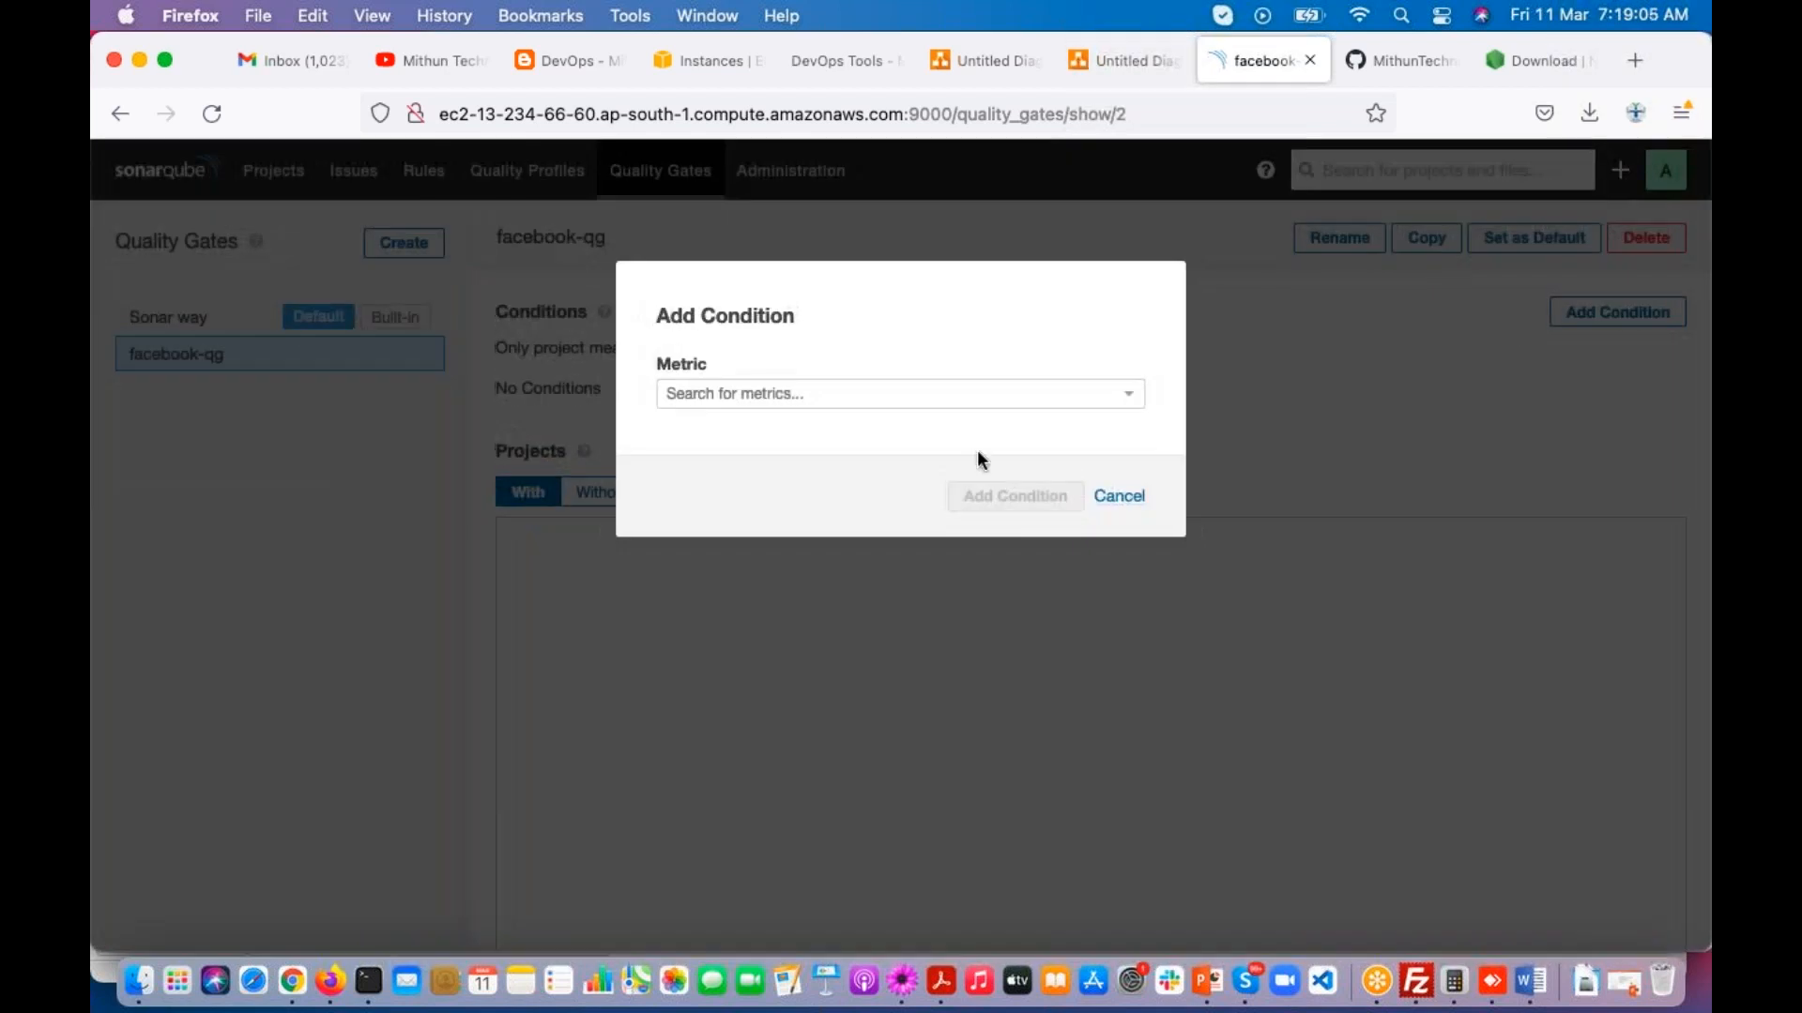
pyautogui.click(917, 396)
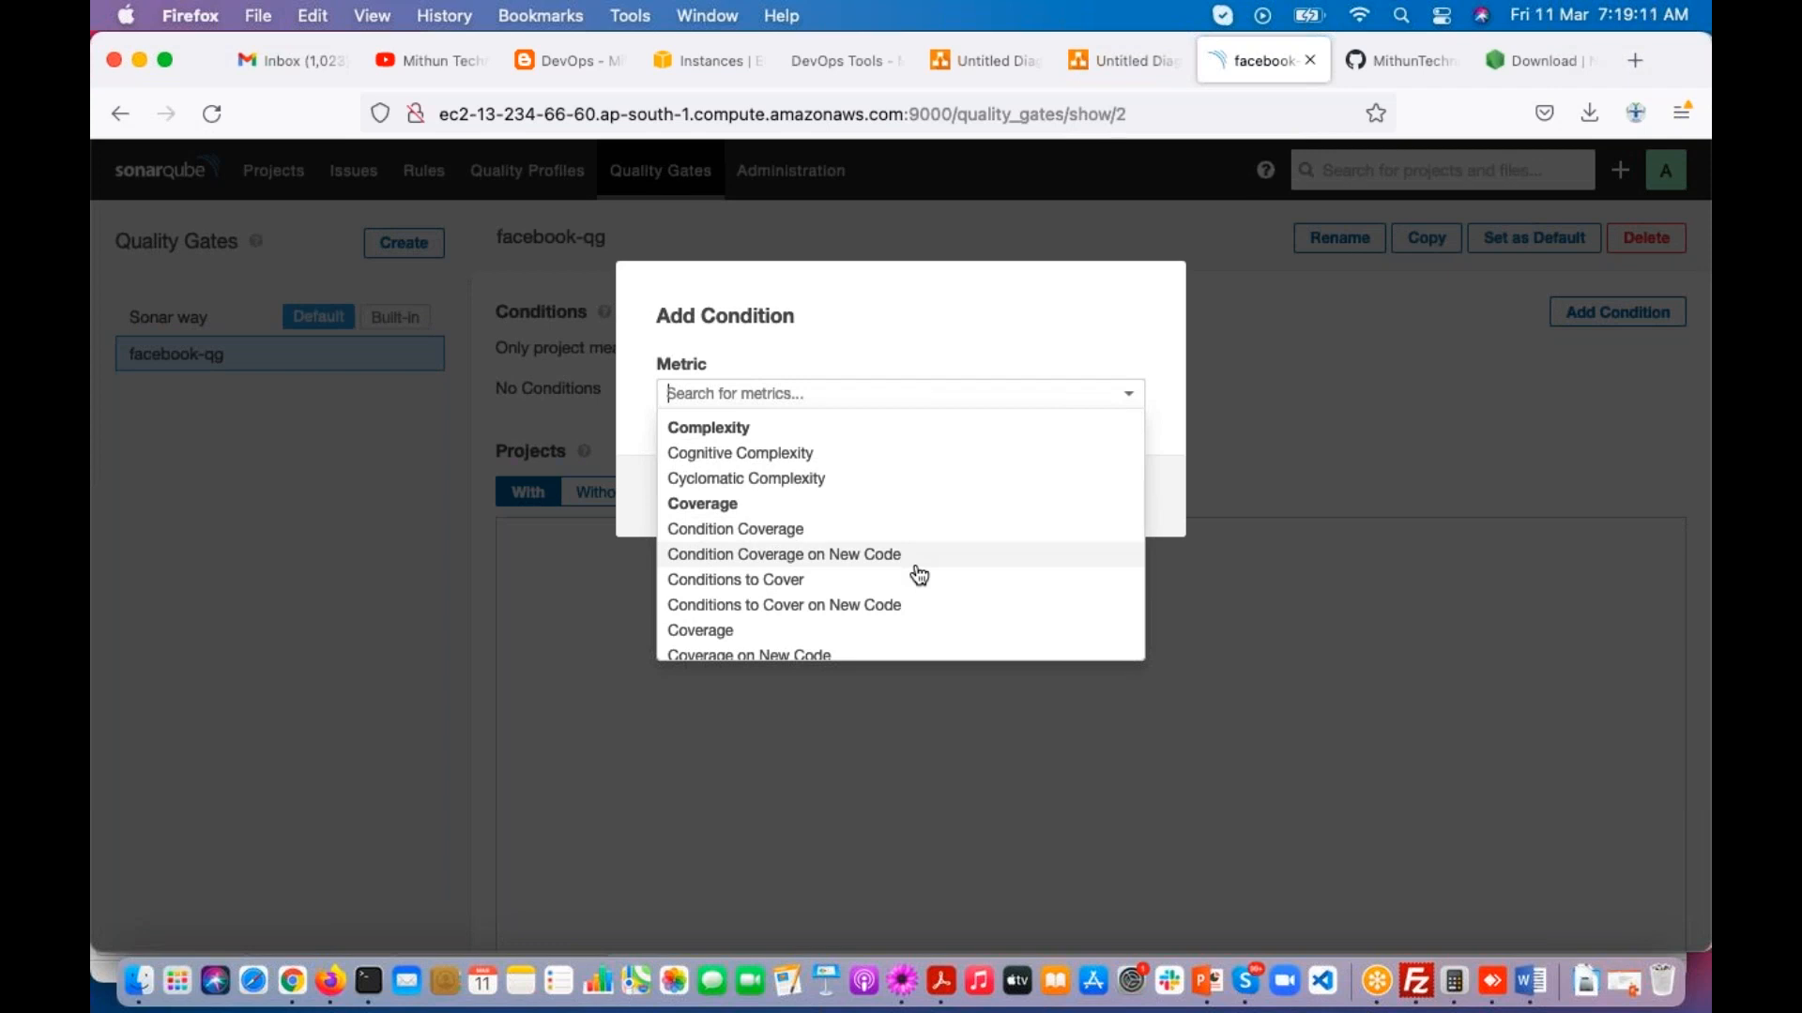
pyautogui.click(736, 614)
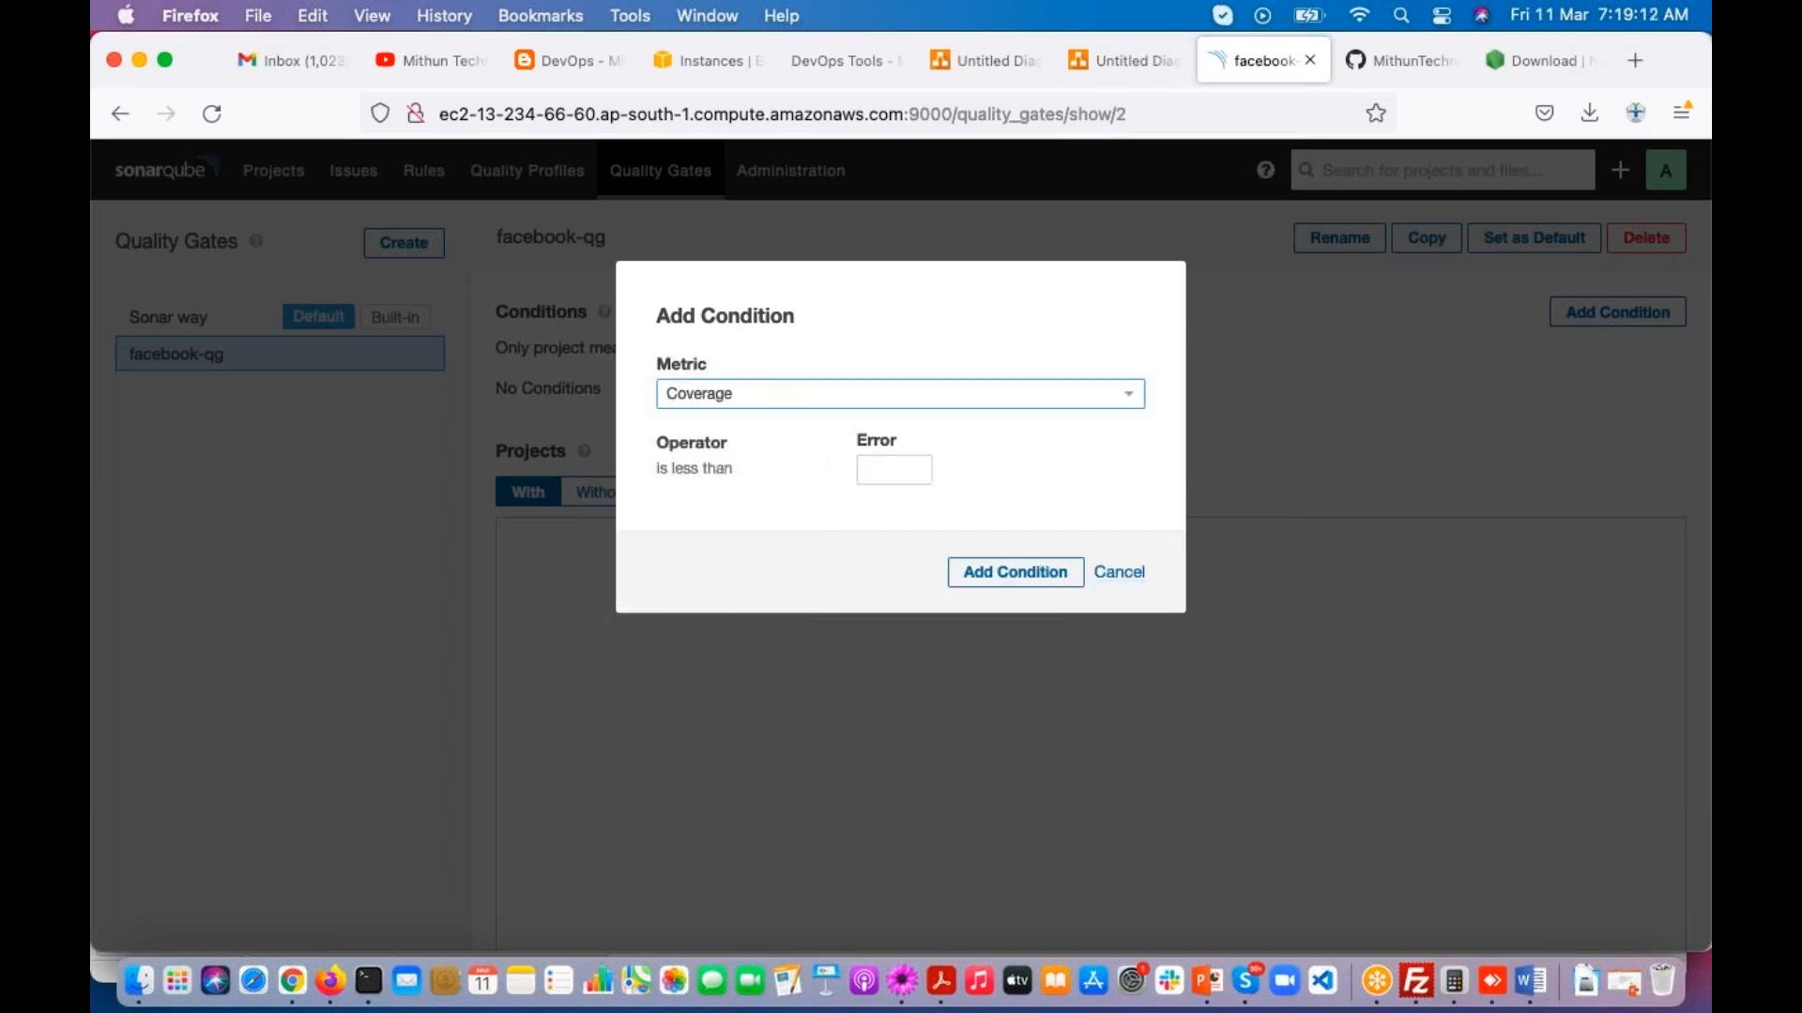
pyautogui.click(904, 469)
pyautogui.write('80')
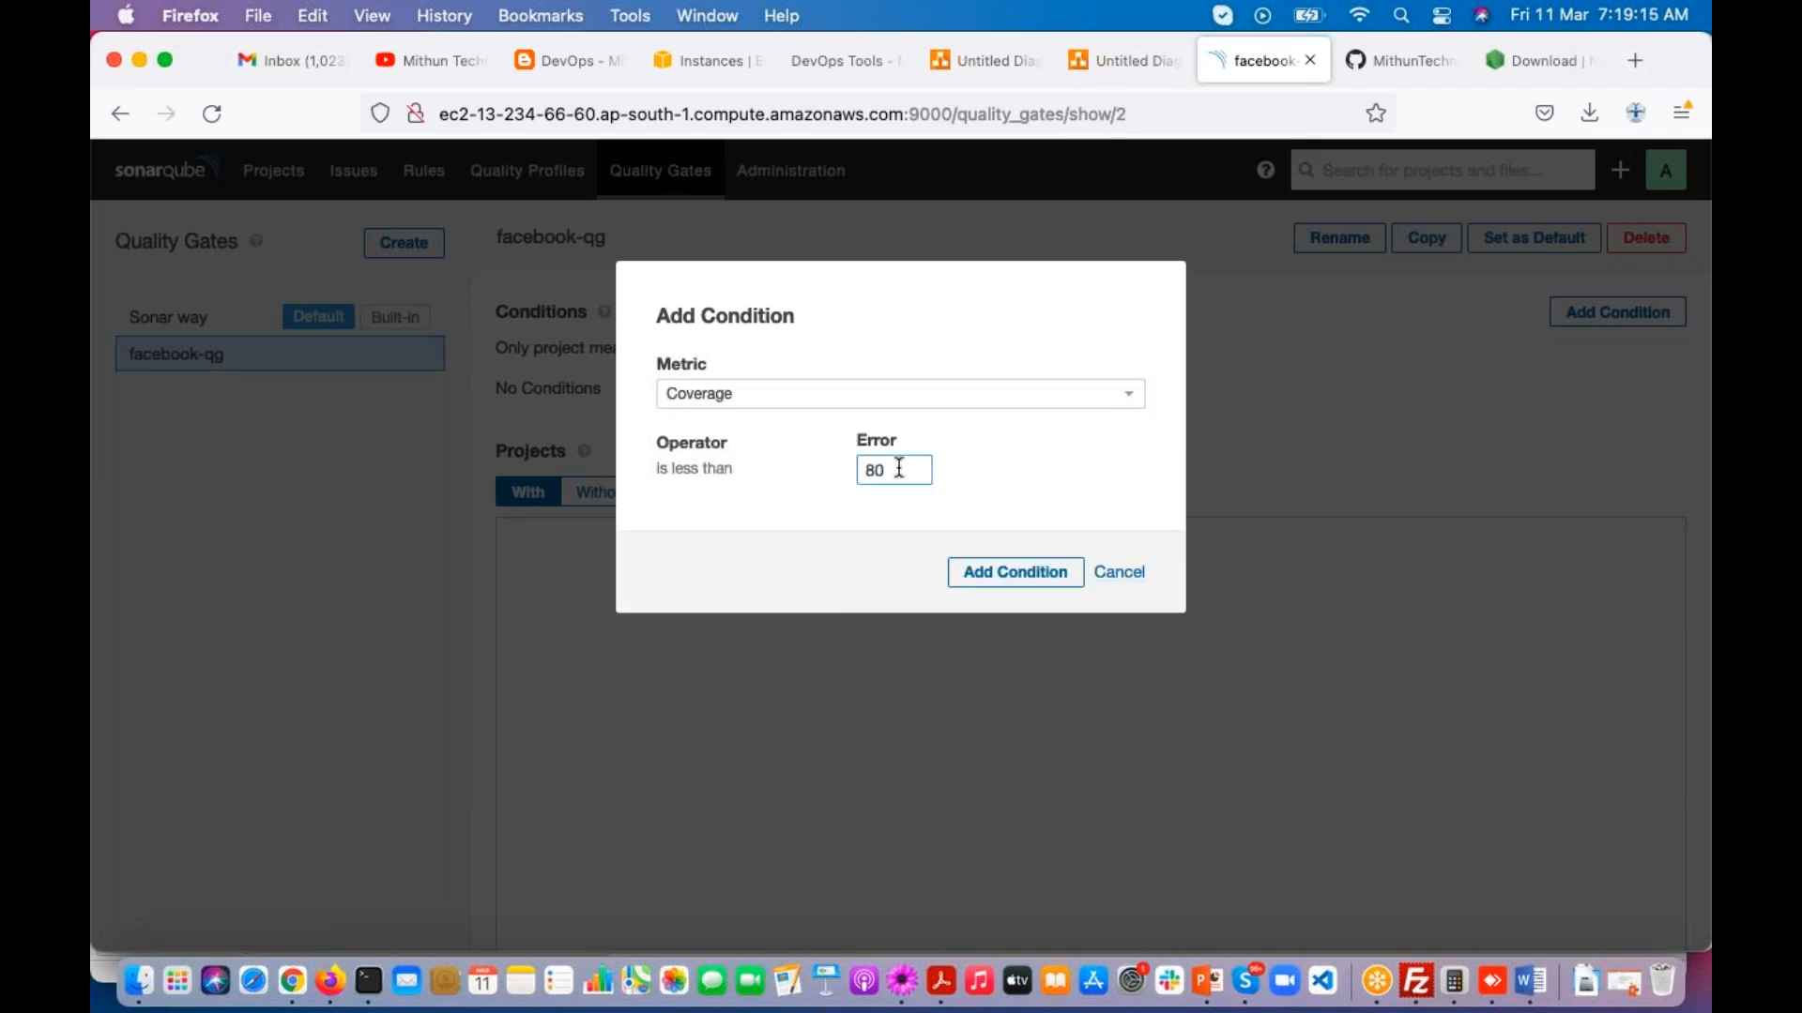
pyautogui.click(993, 578)
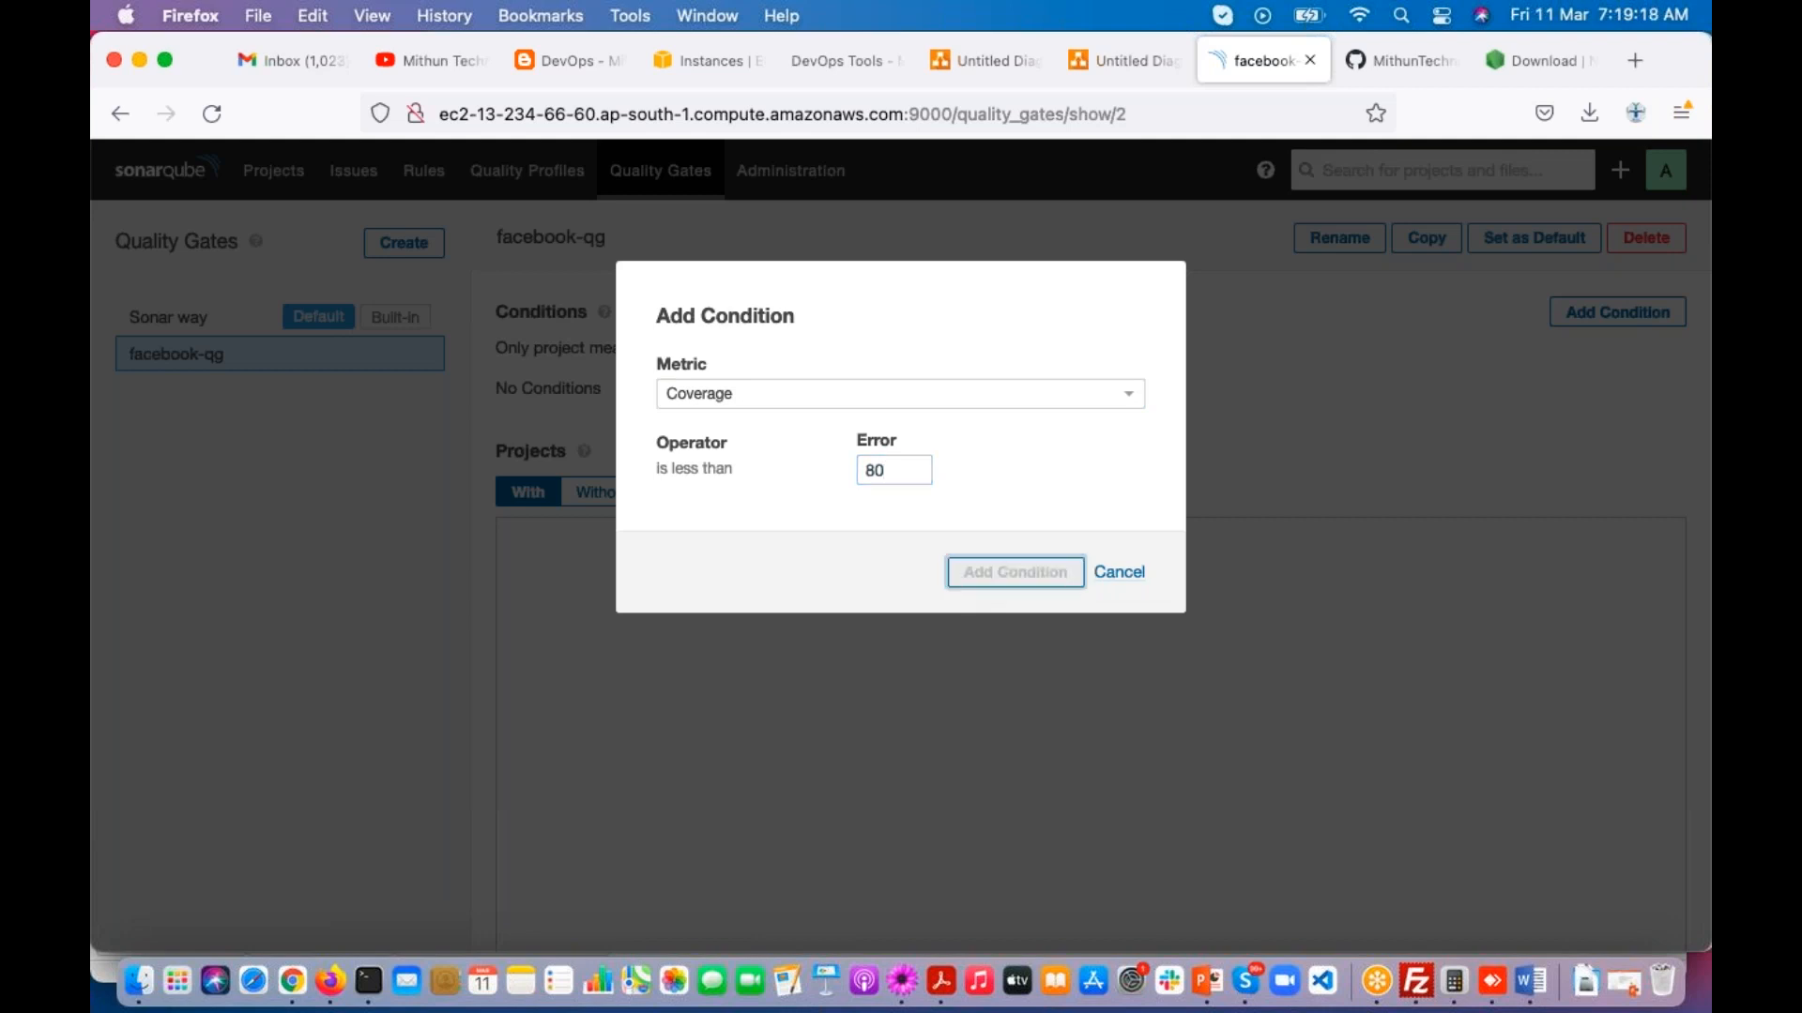
# Step: Add a second condition to facebook-qg that raises an error when Duplicated Lines is greater than 3
pyautogui.click(1584, 318)
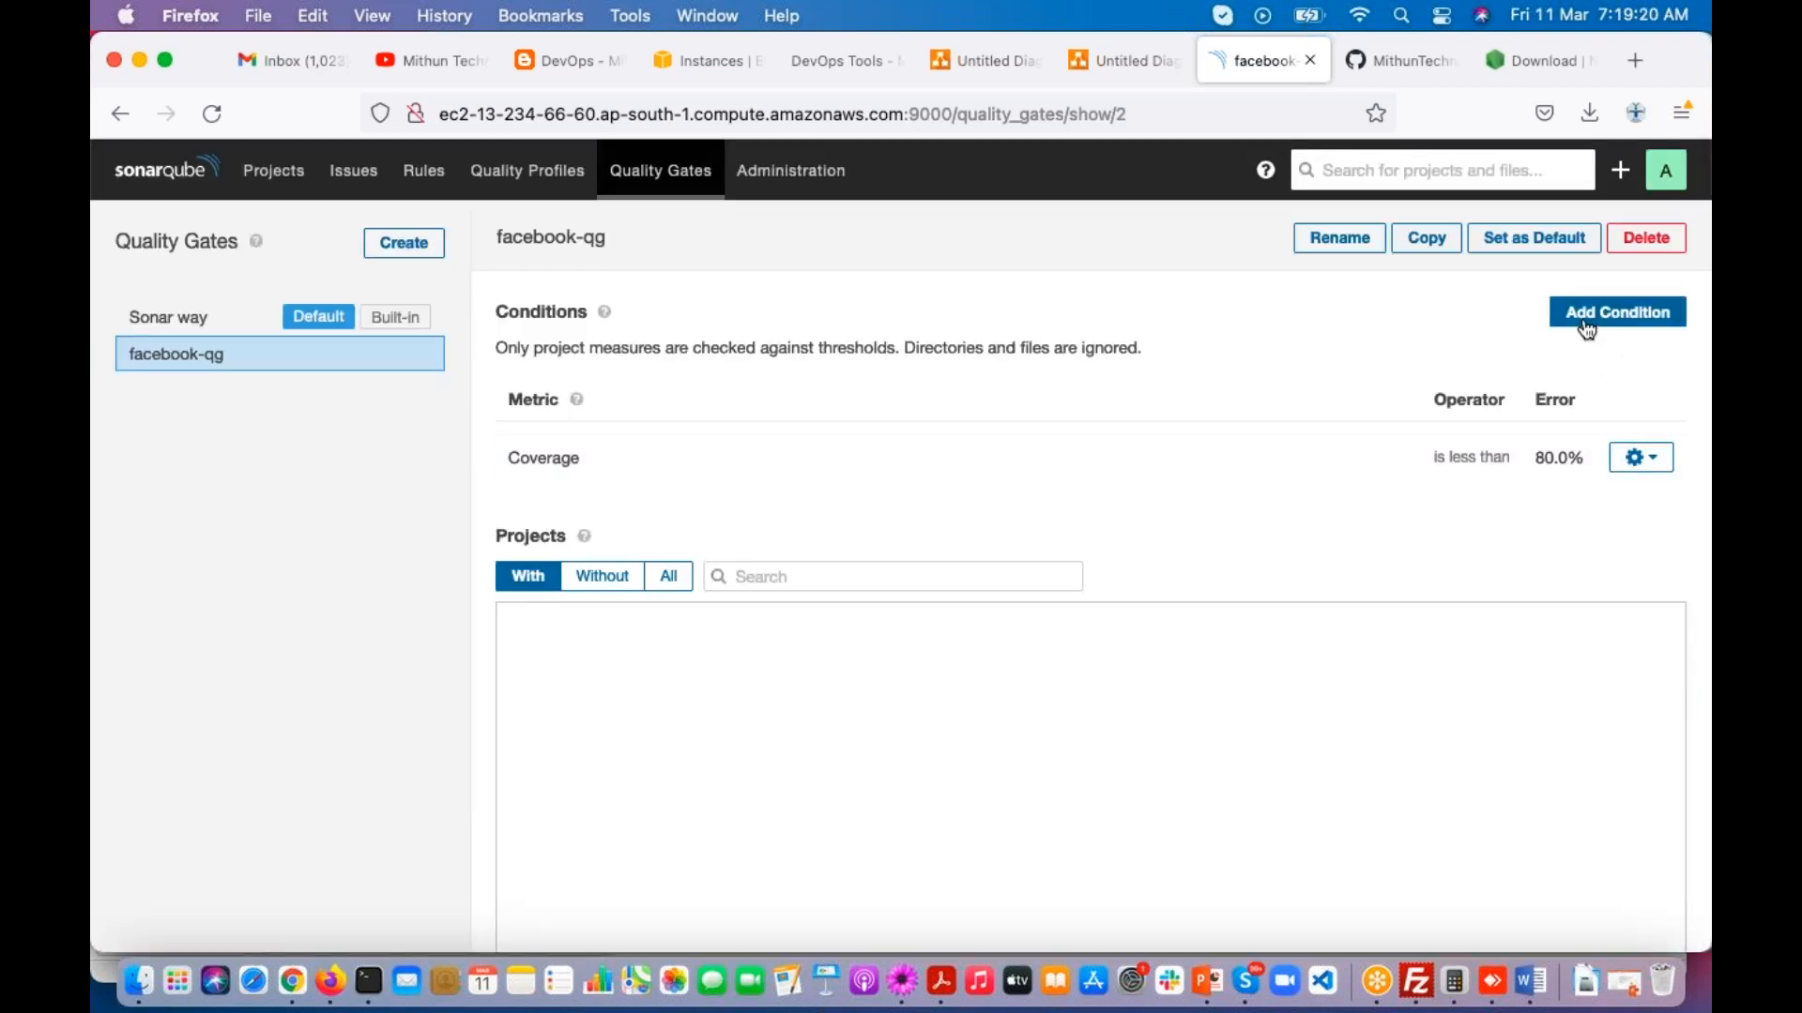
pyautogui.click(882, 393)
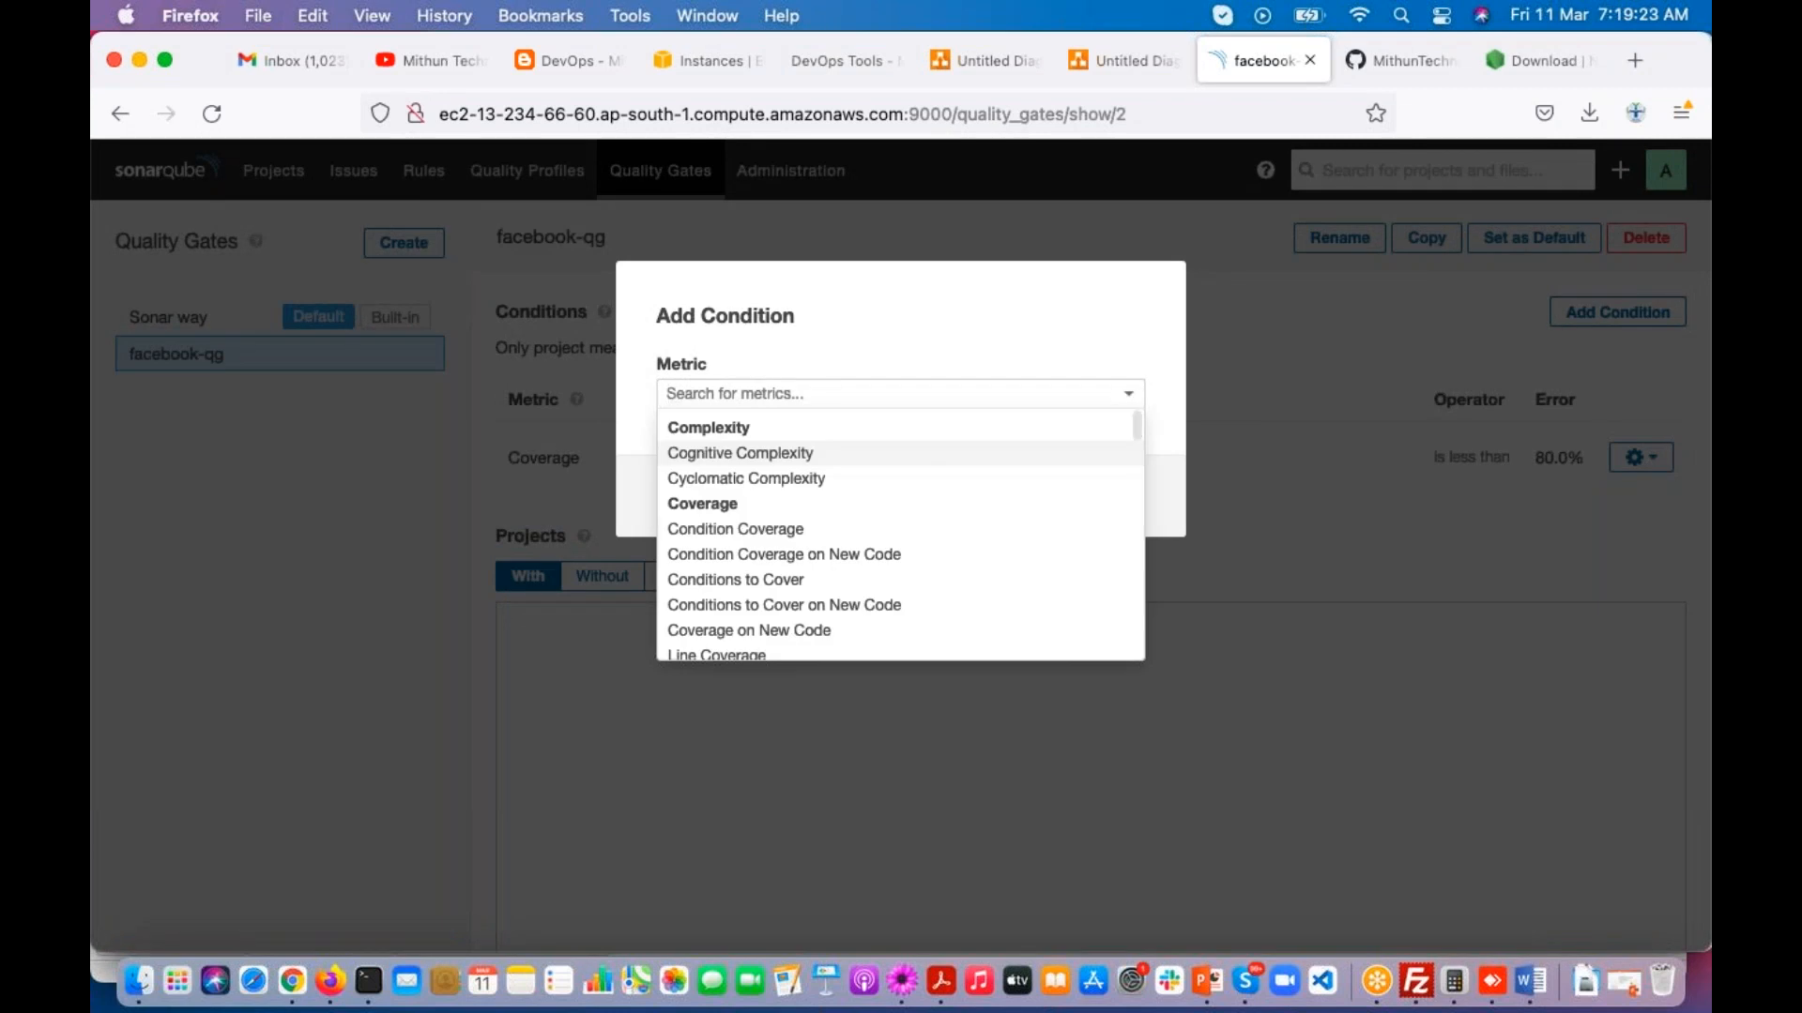
pyautogui.scroll(-5, 887, 542)
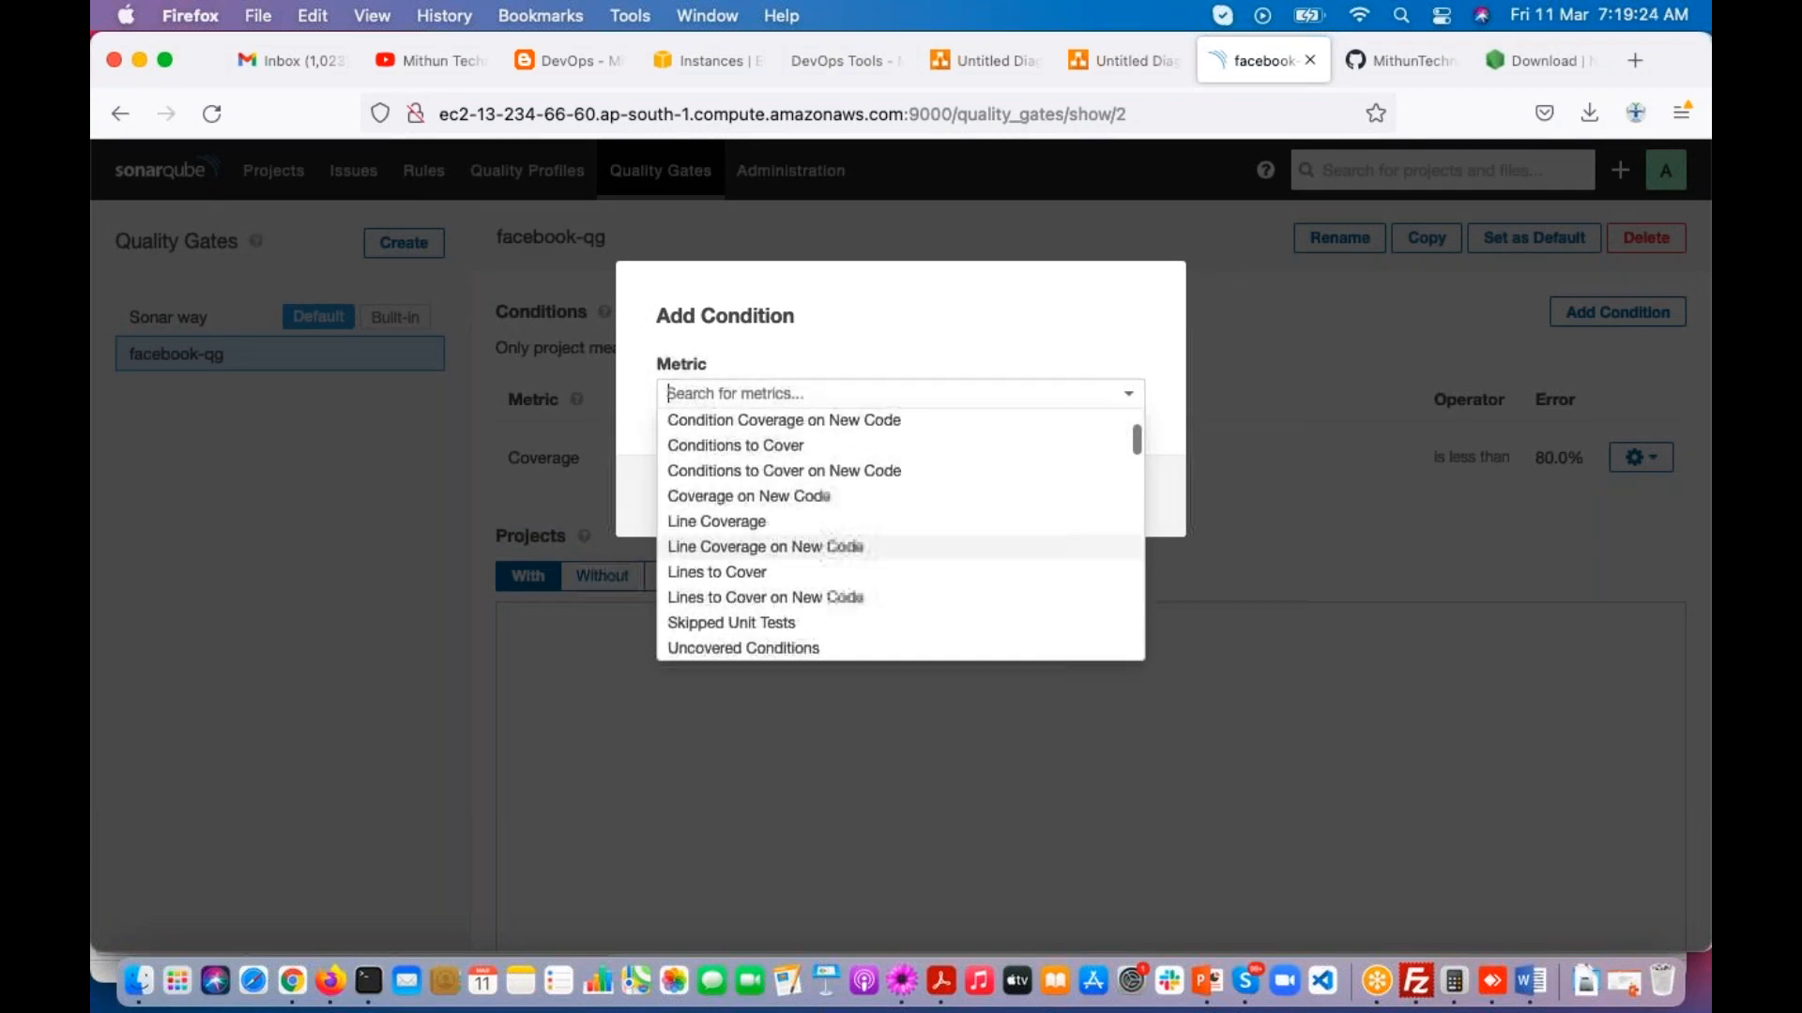
pyautogui.scroll(-5, 887, 543)
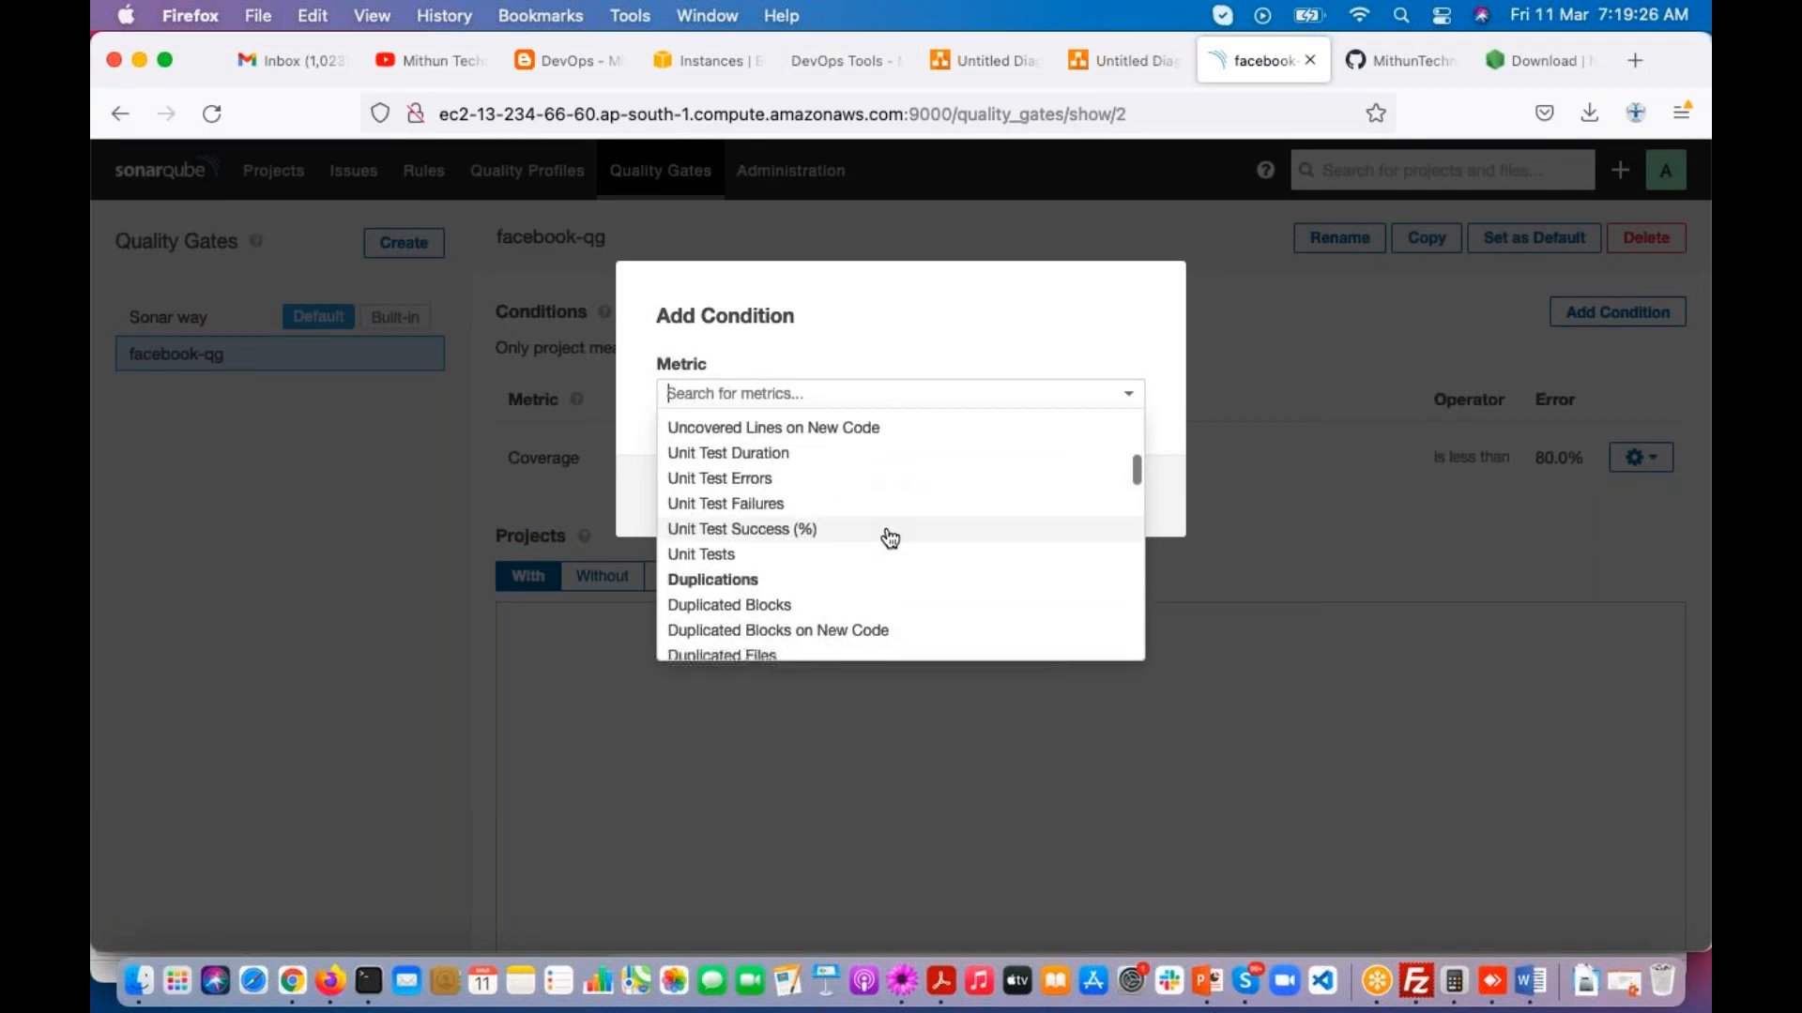
pyautogui.click(784, 631)
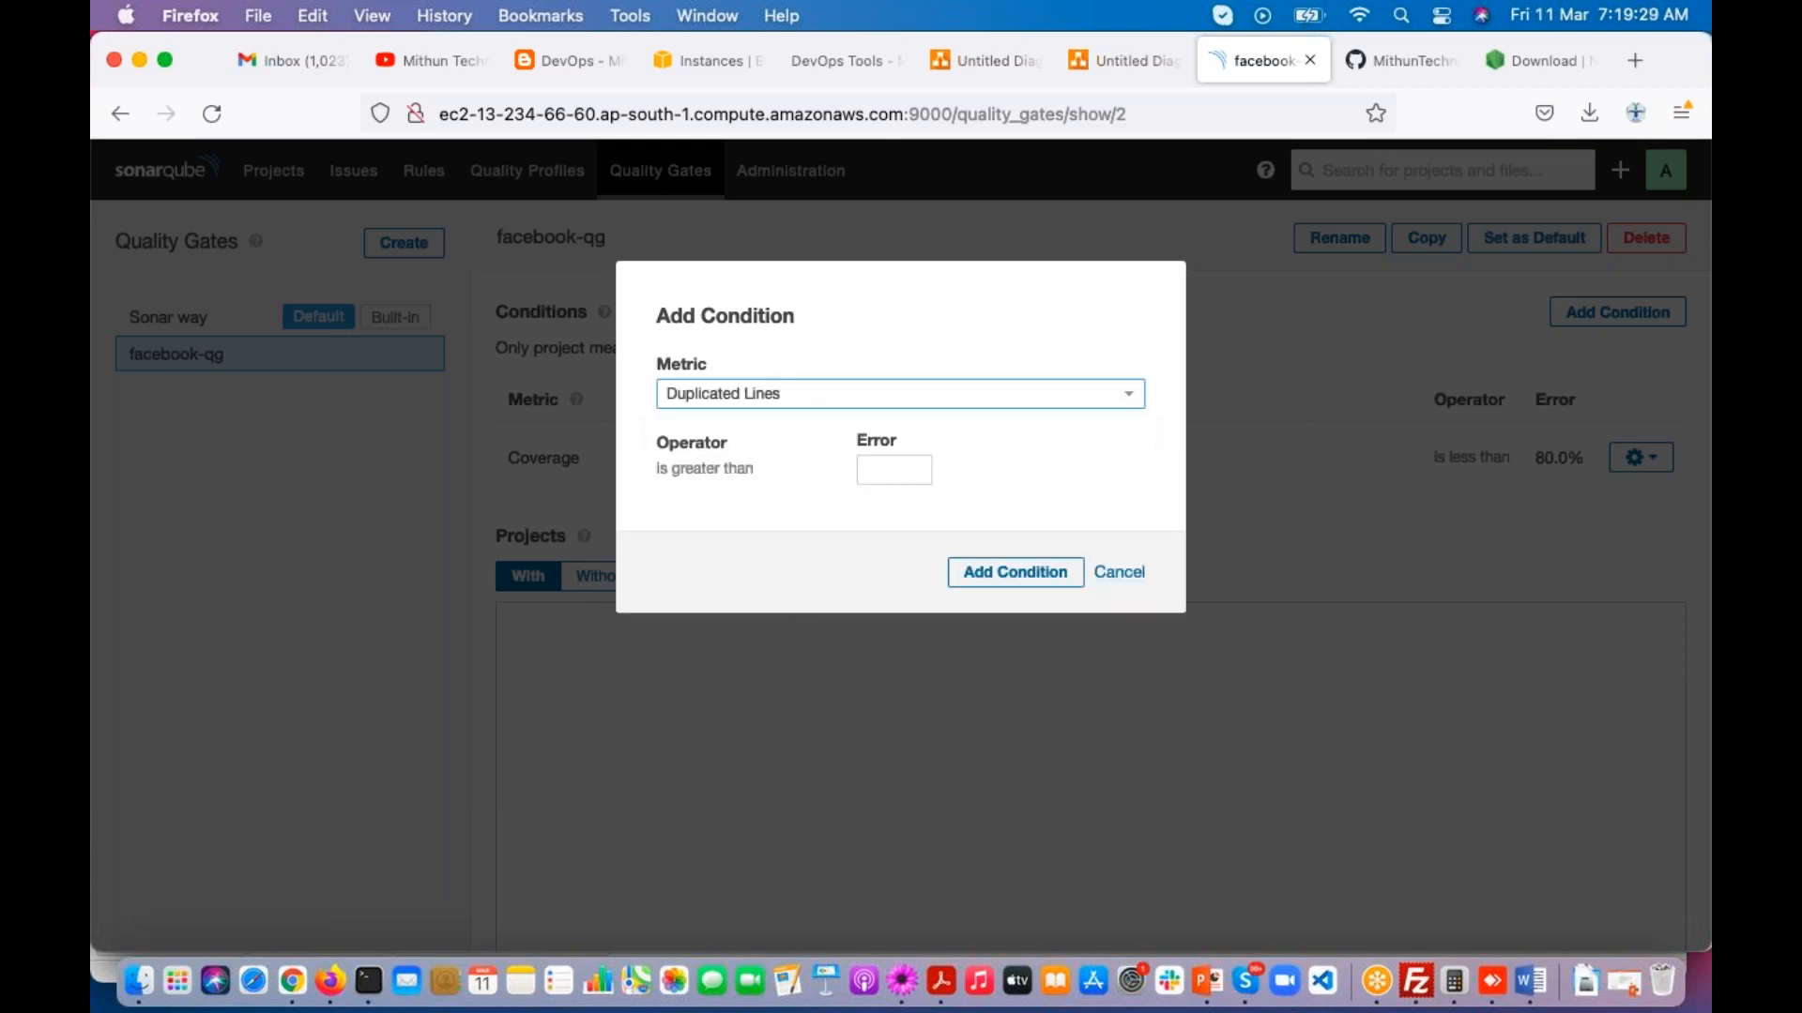
pyautogui.click(880, 466)
pyautogui.write('3')
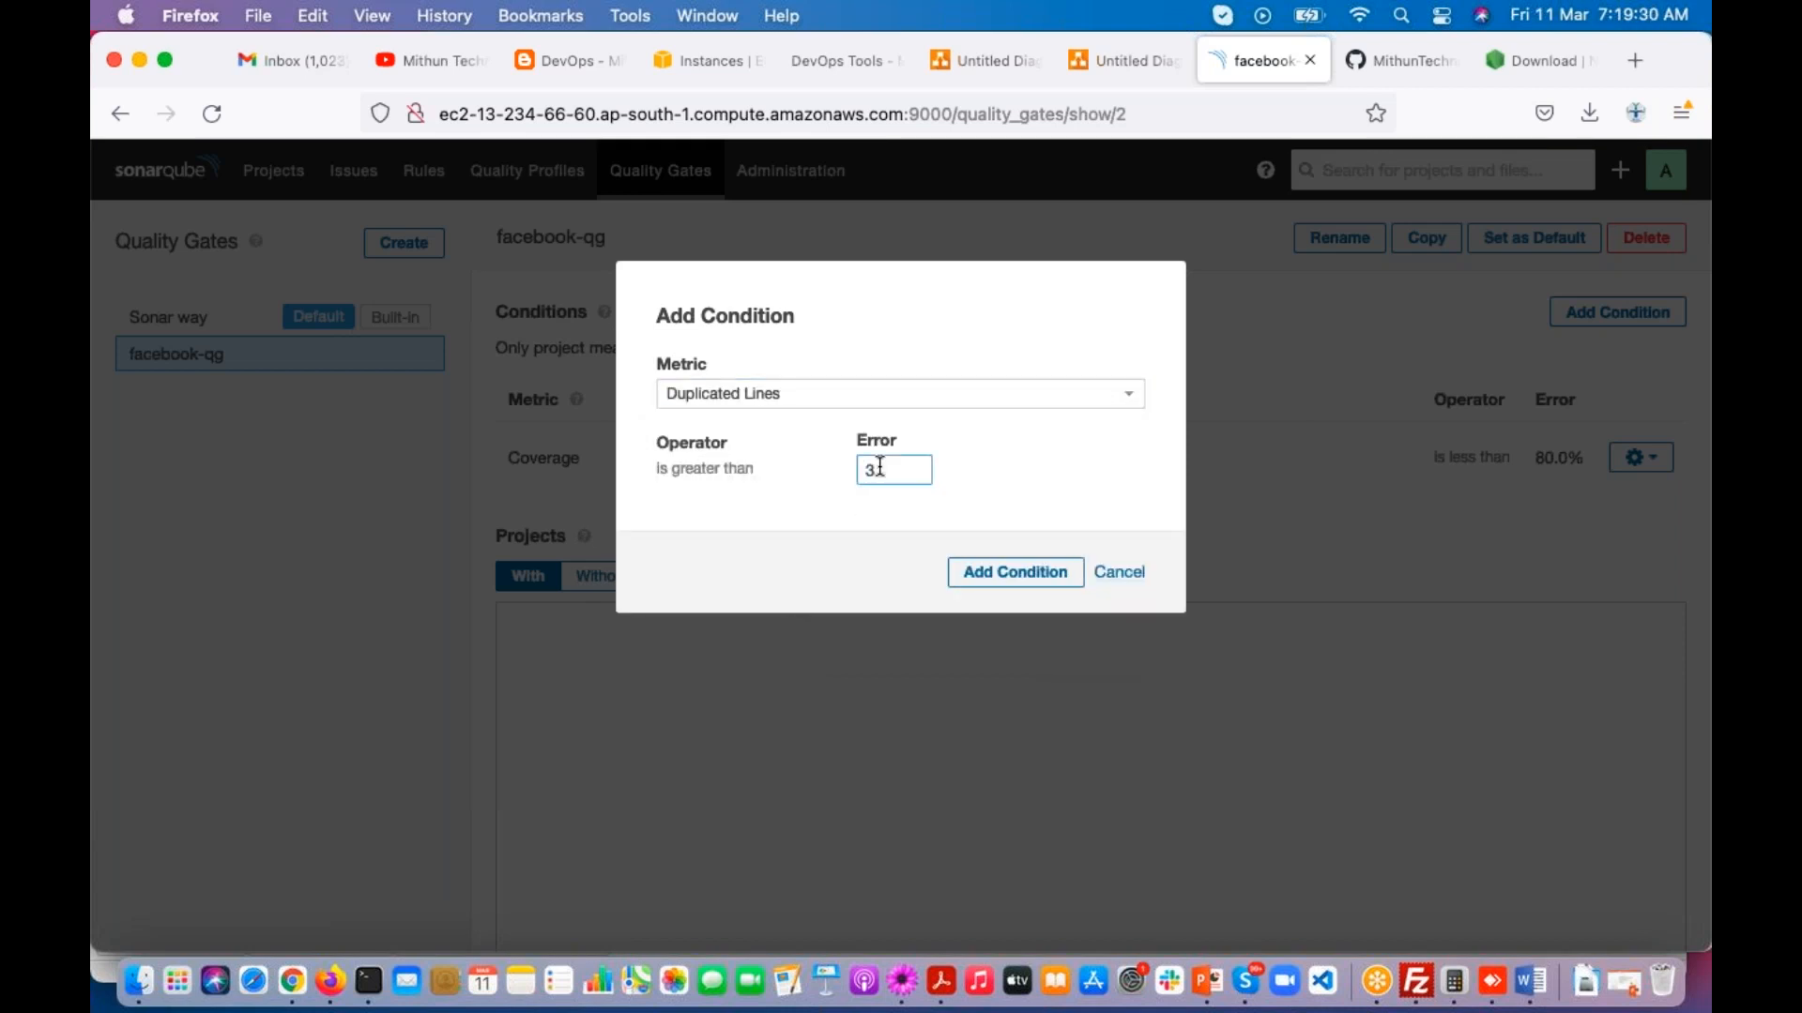
pyautogui.click(995, 574)
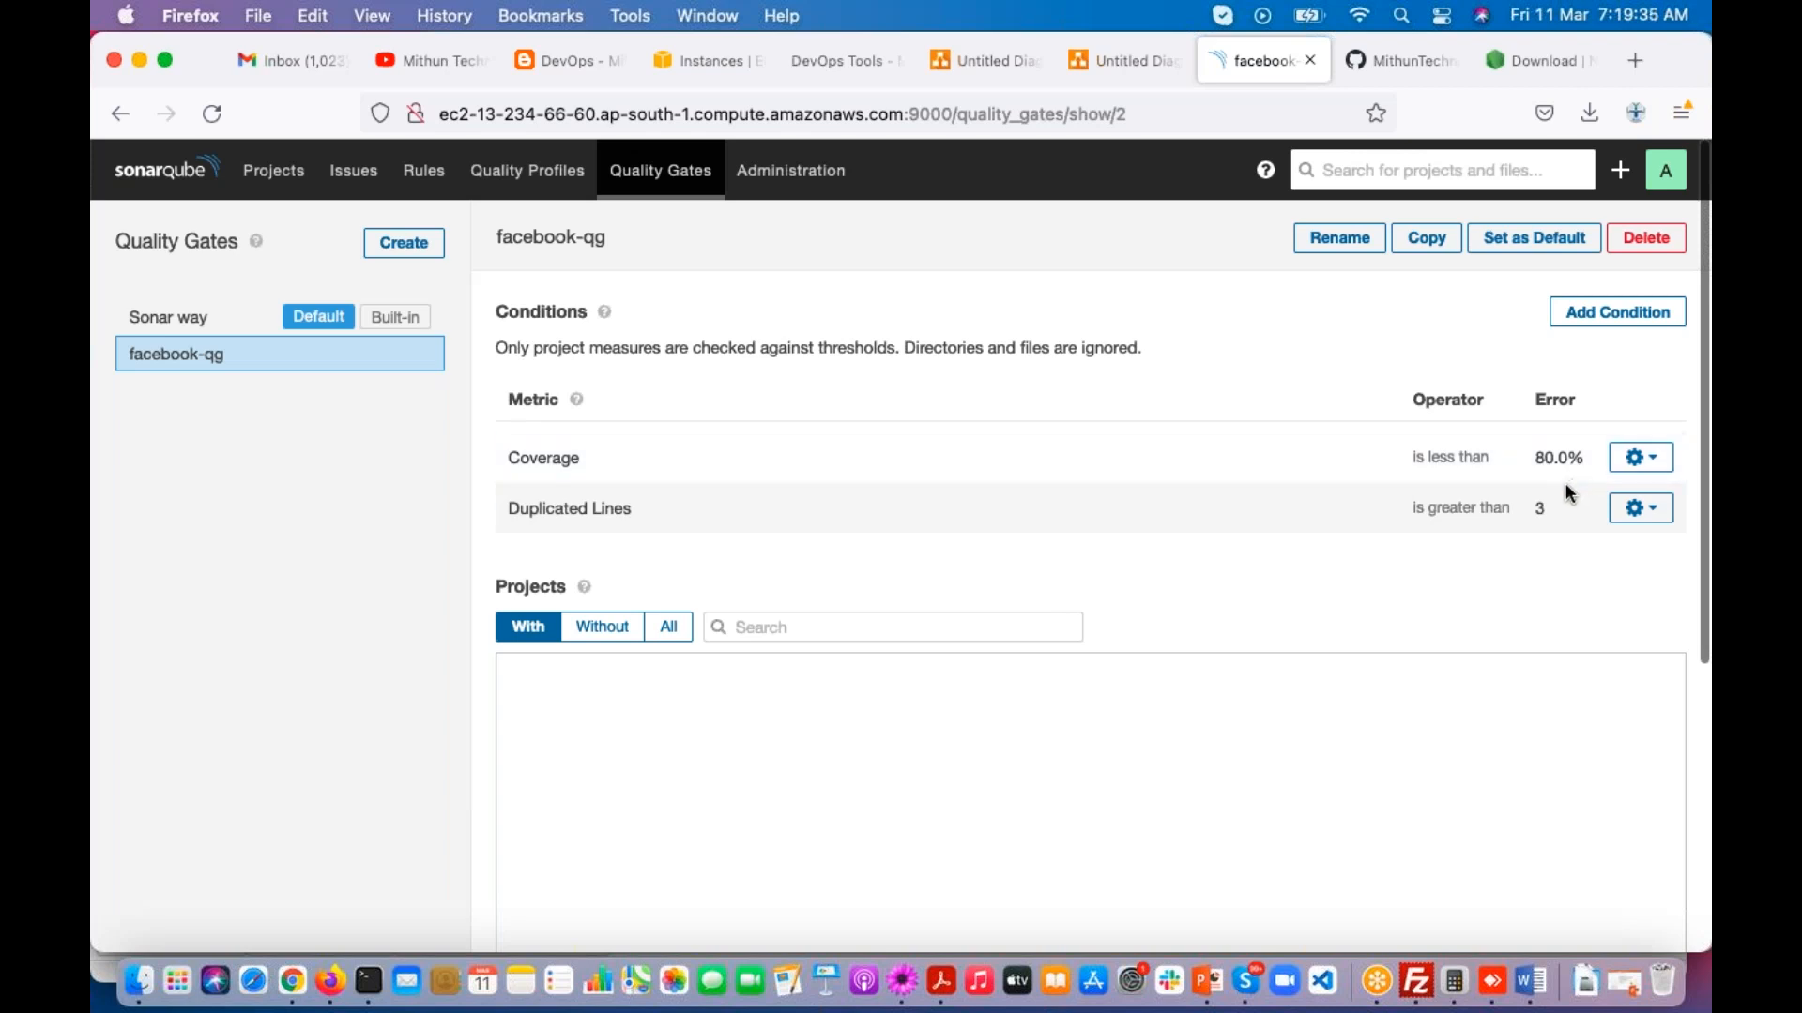
# Step: Associate the maven-web-application project with the facebook-qg quality gate and return to the projects list
pyautogui.press('super+Tab')
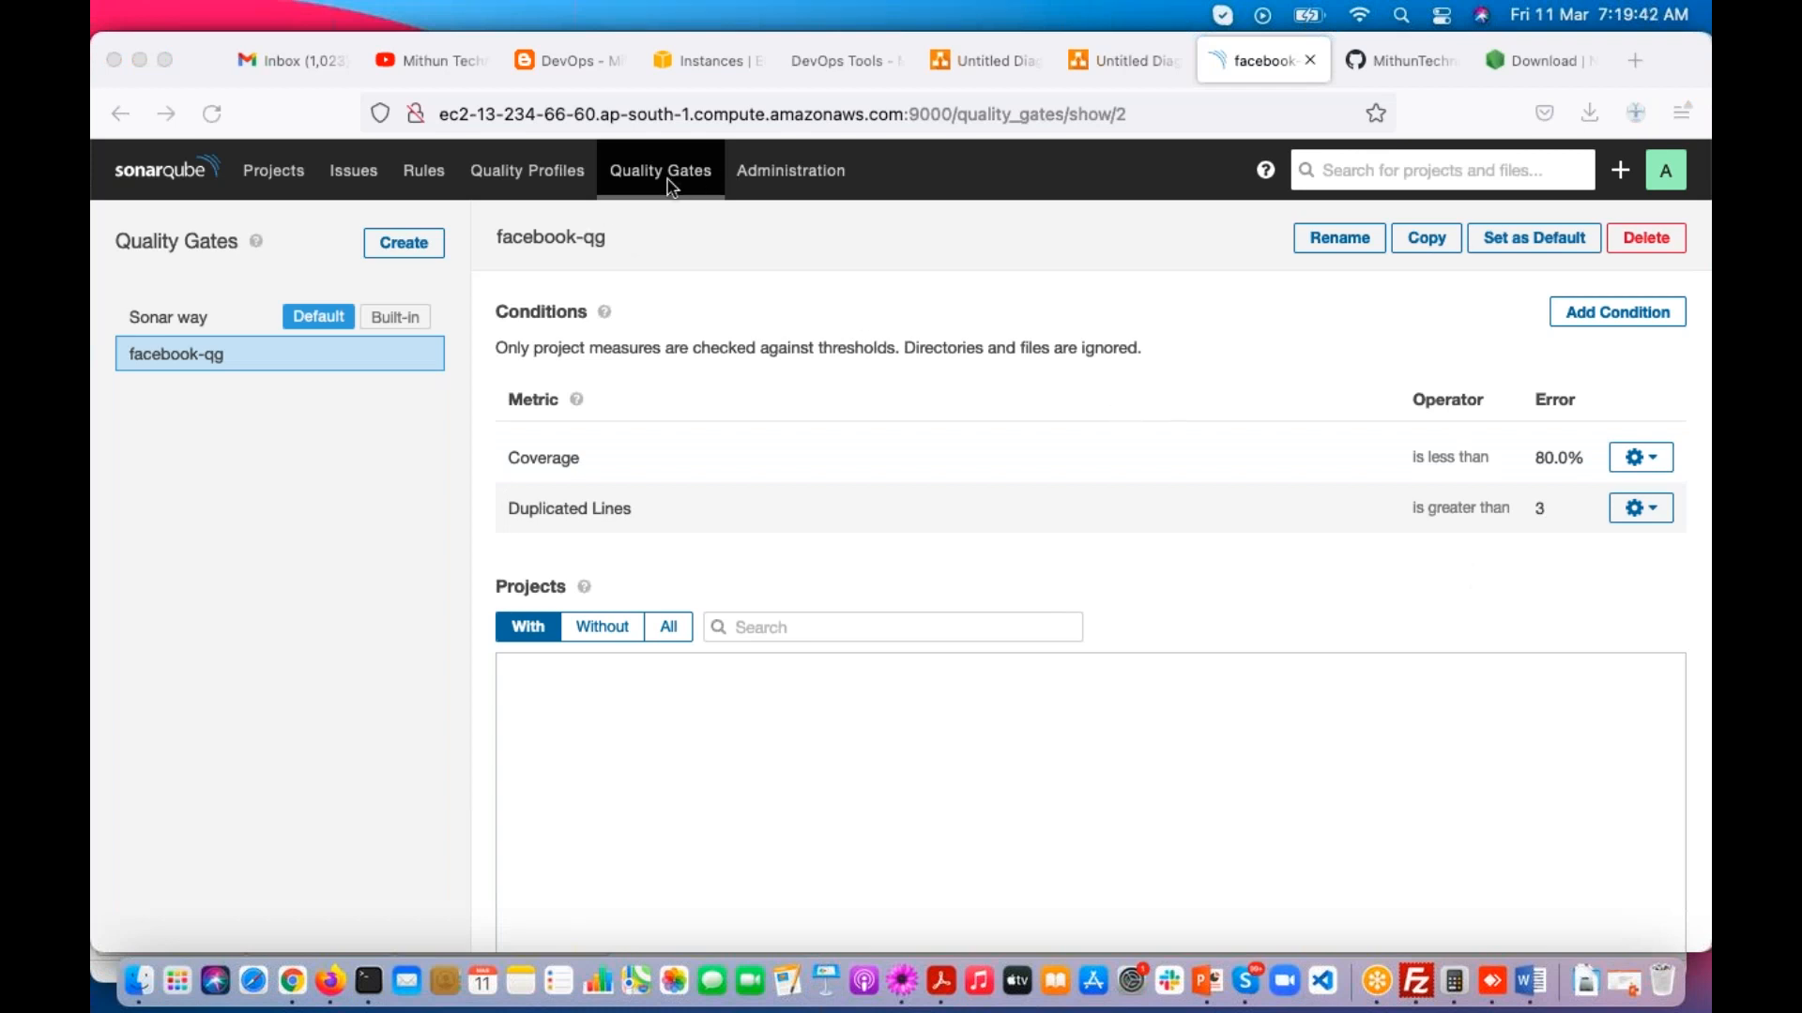
pyautogui.click(266, 177)
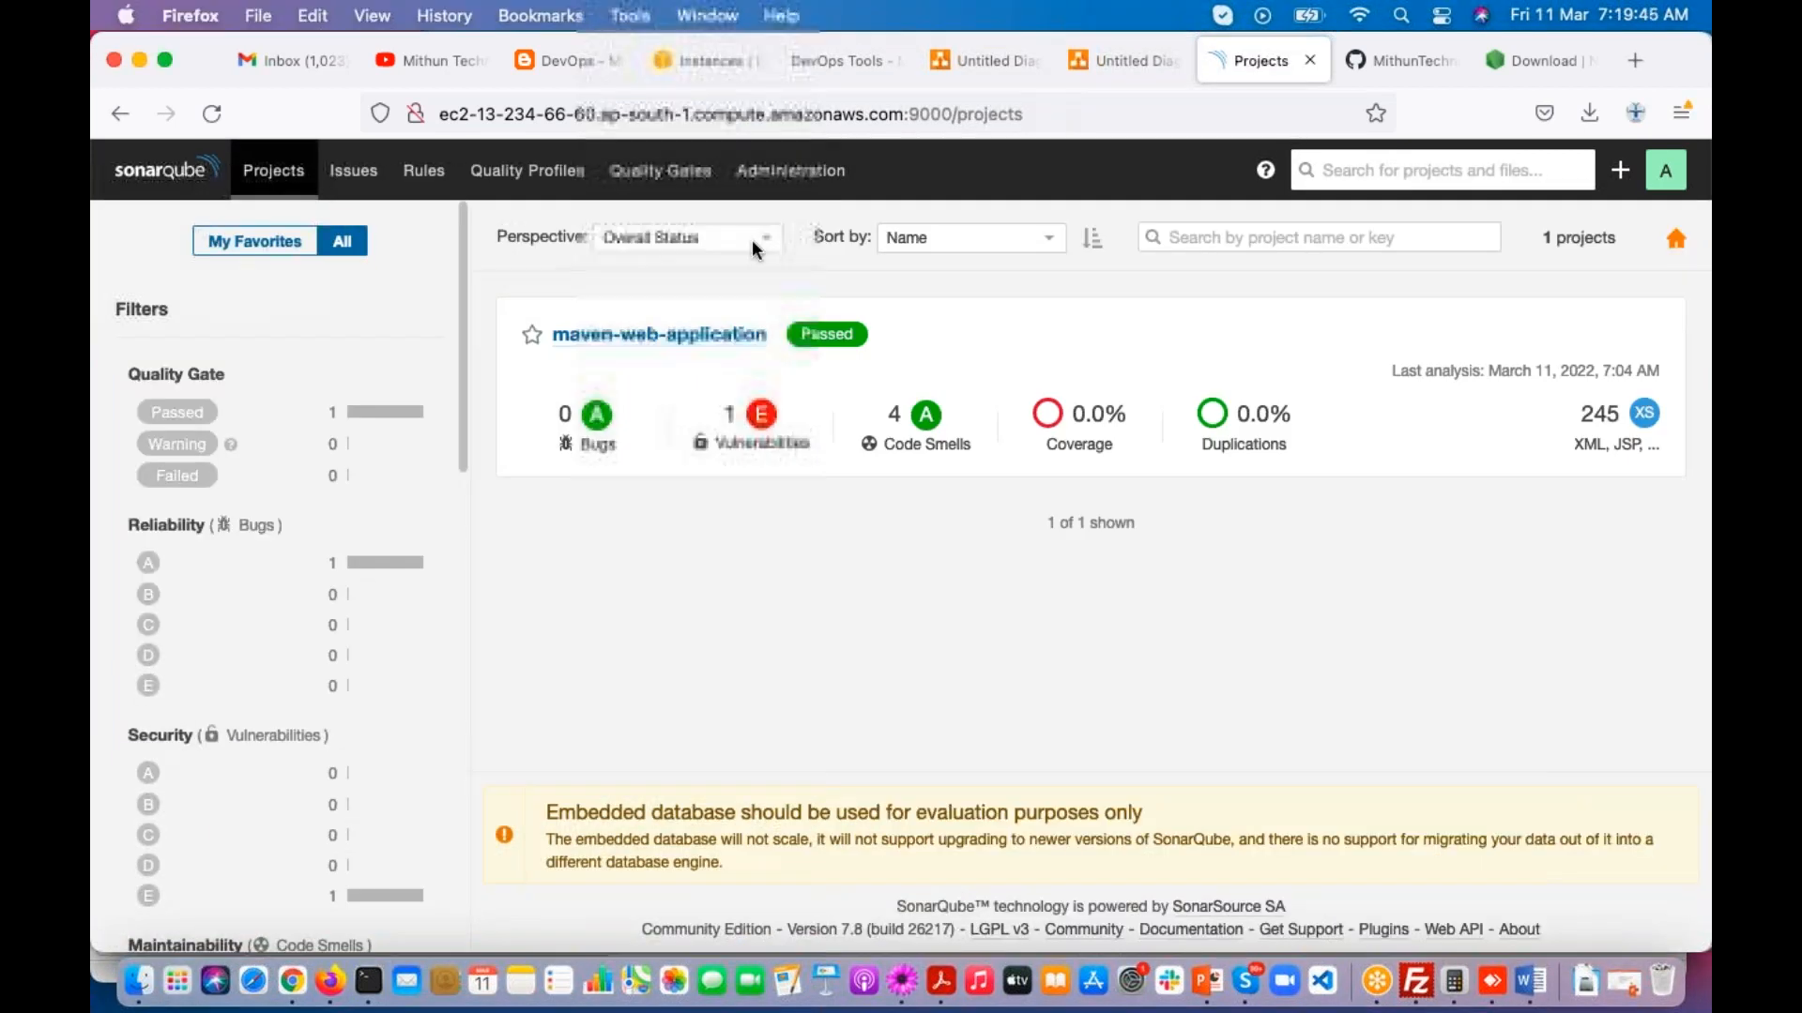
pyautogui.click(656, 335)
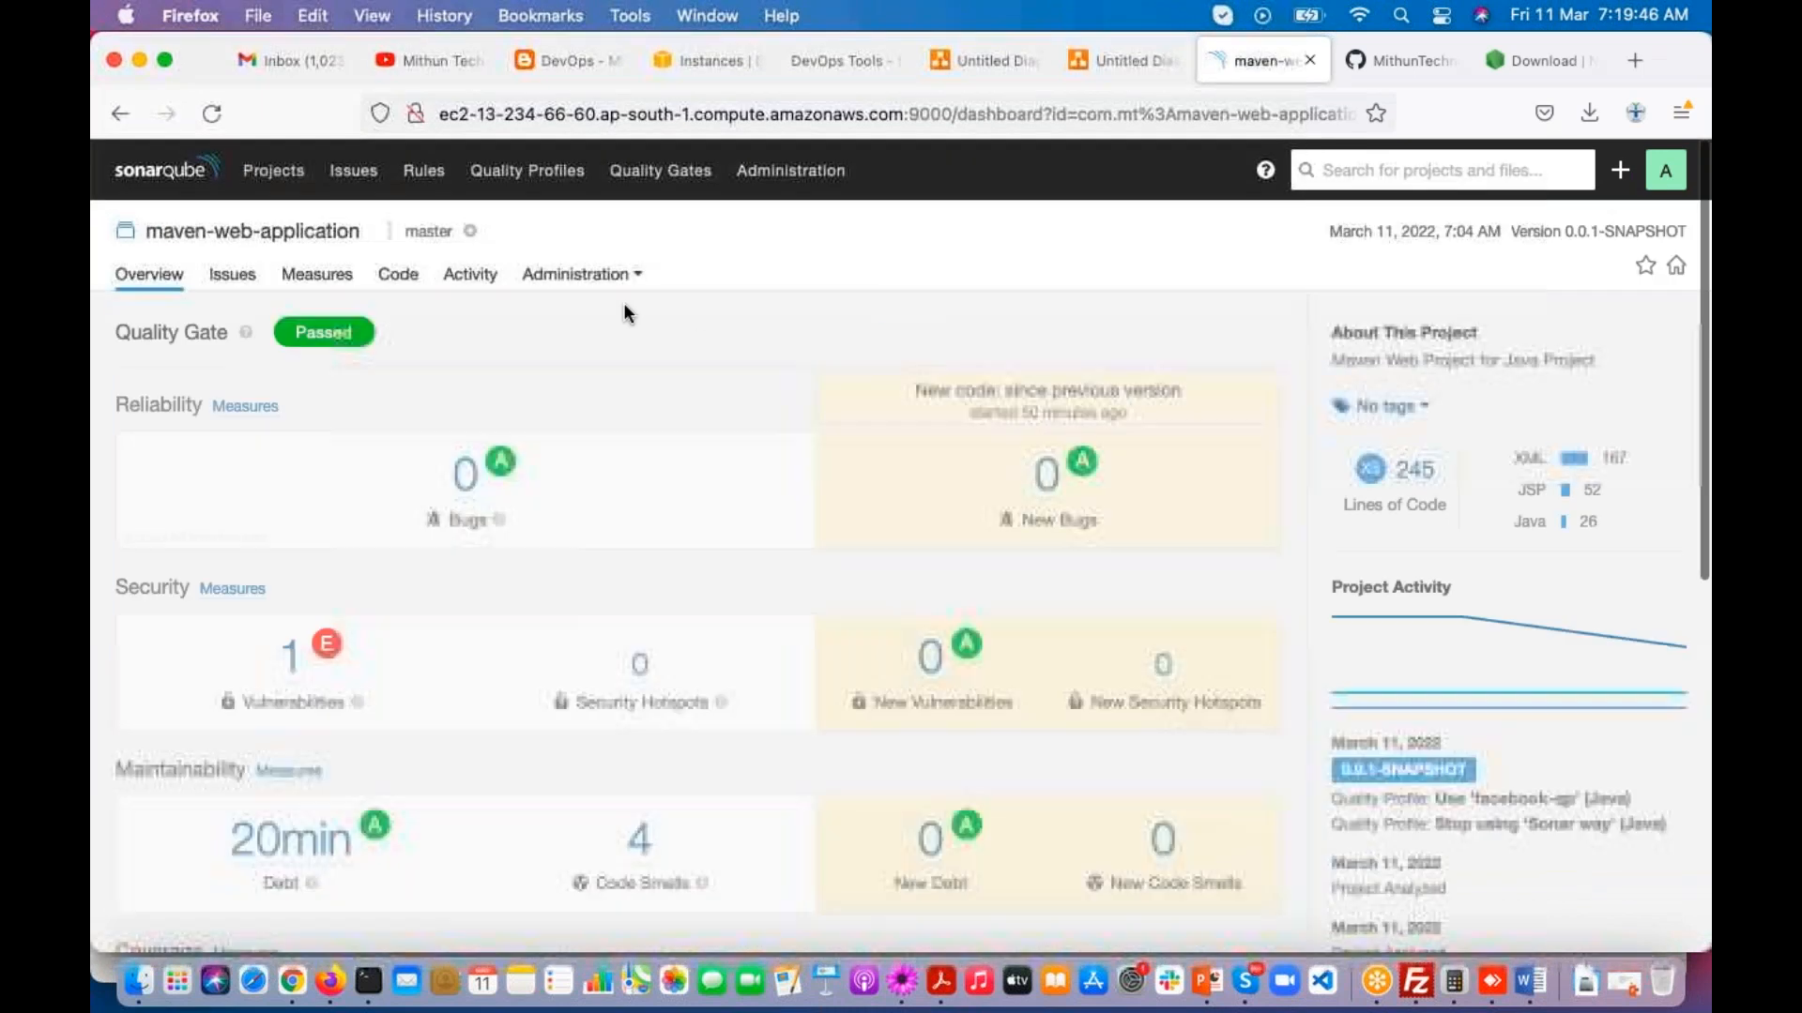
pyautogui.click(632, 276)
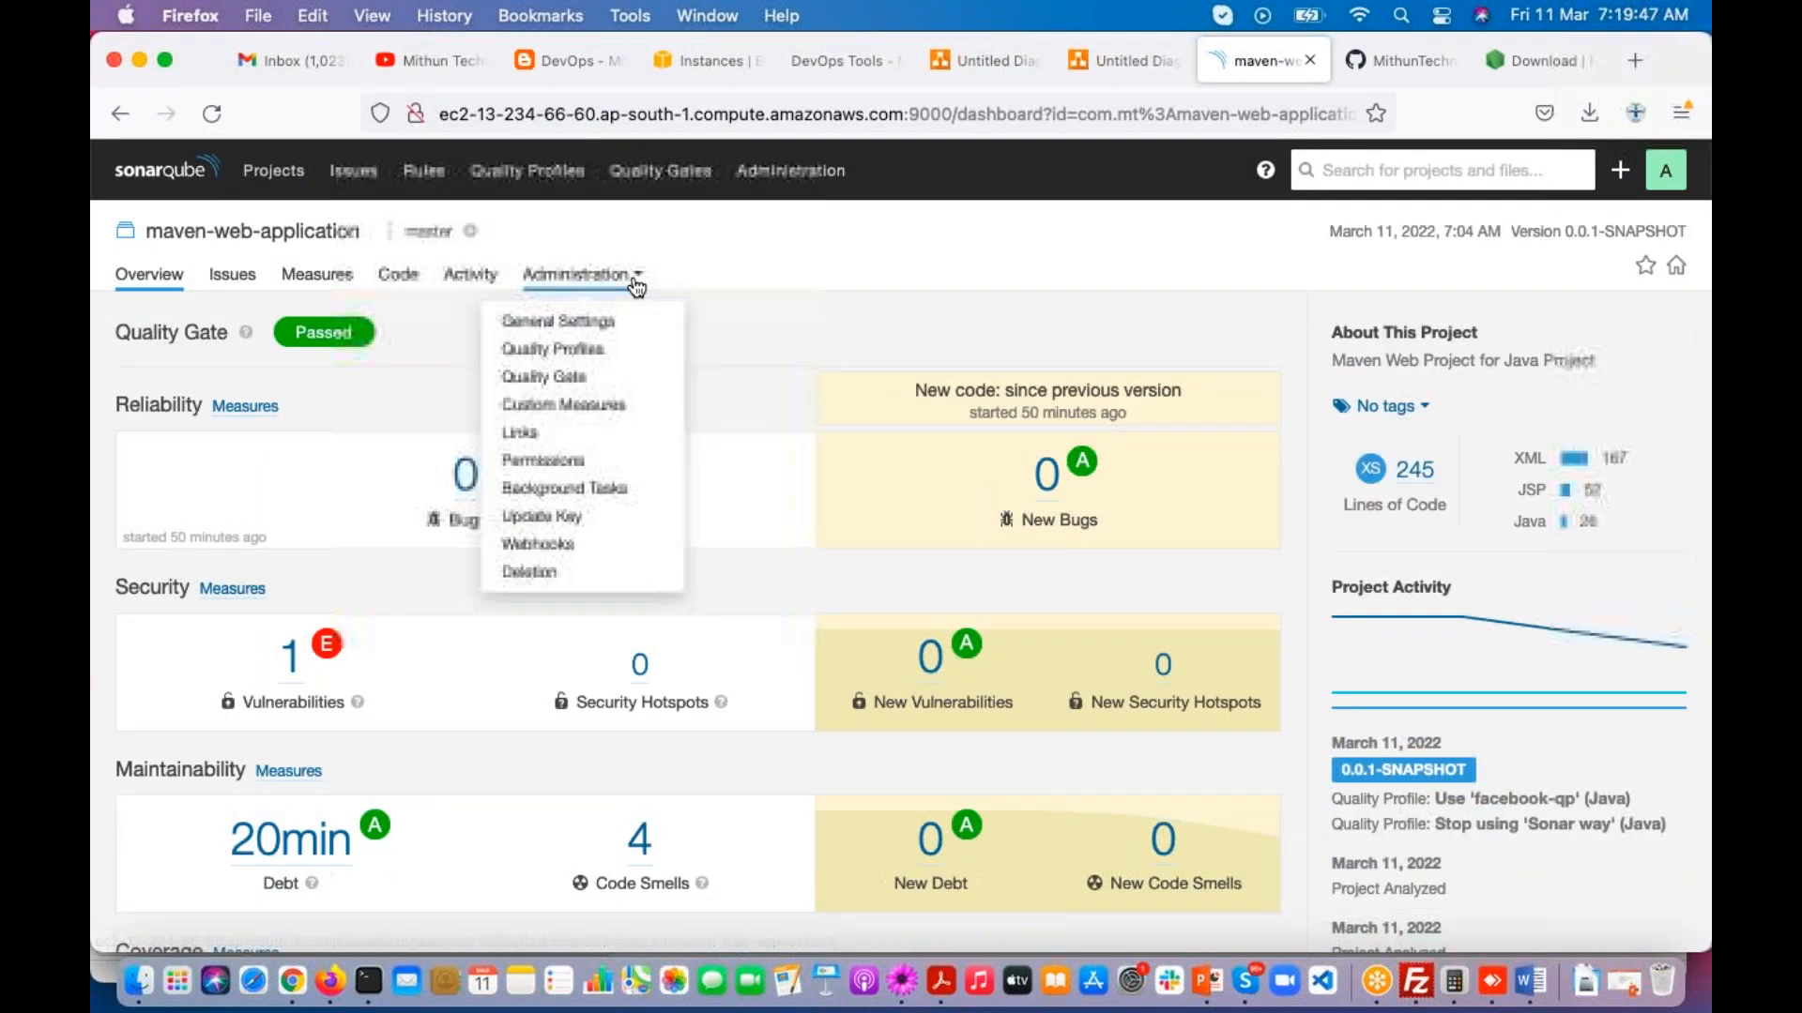
pyautogui.click(599, 381)
pyautogui.click(376, 424)
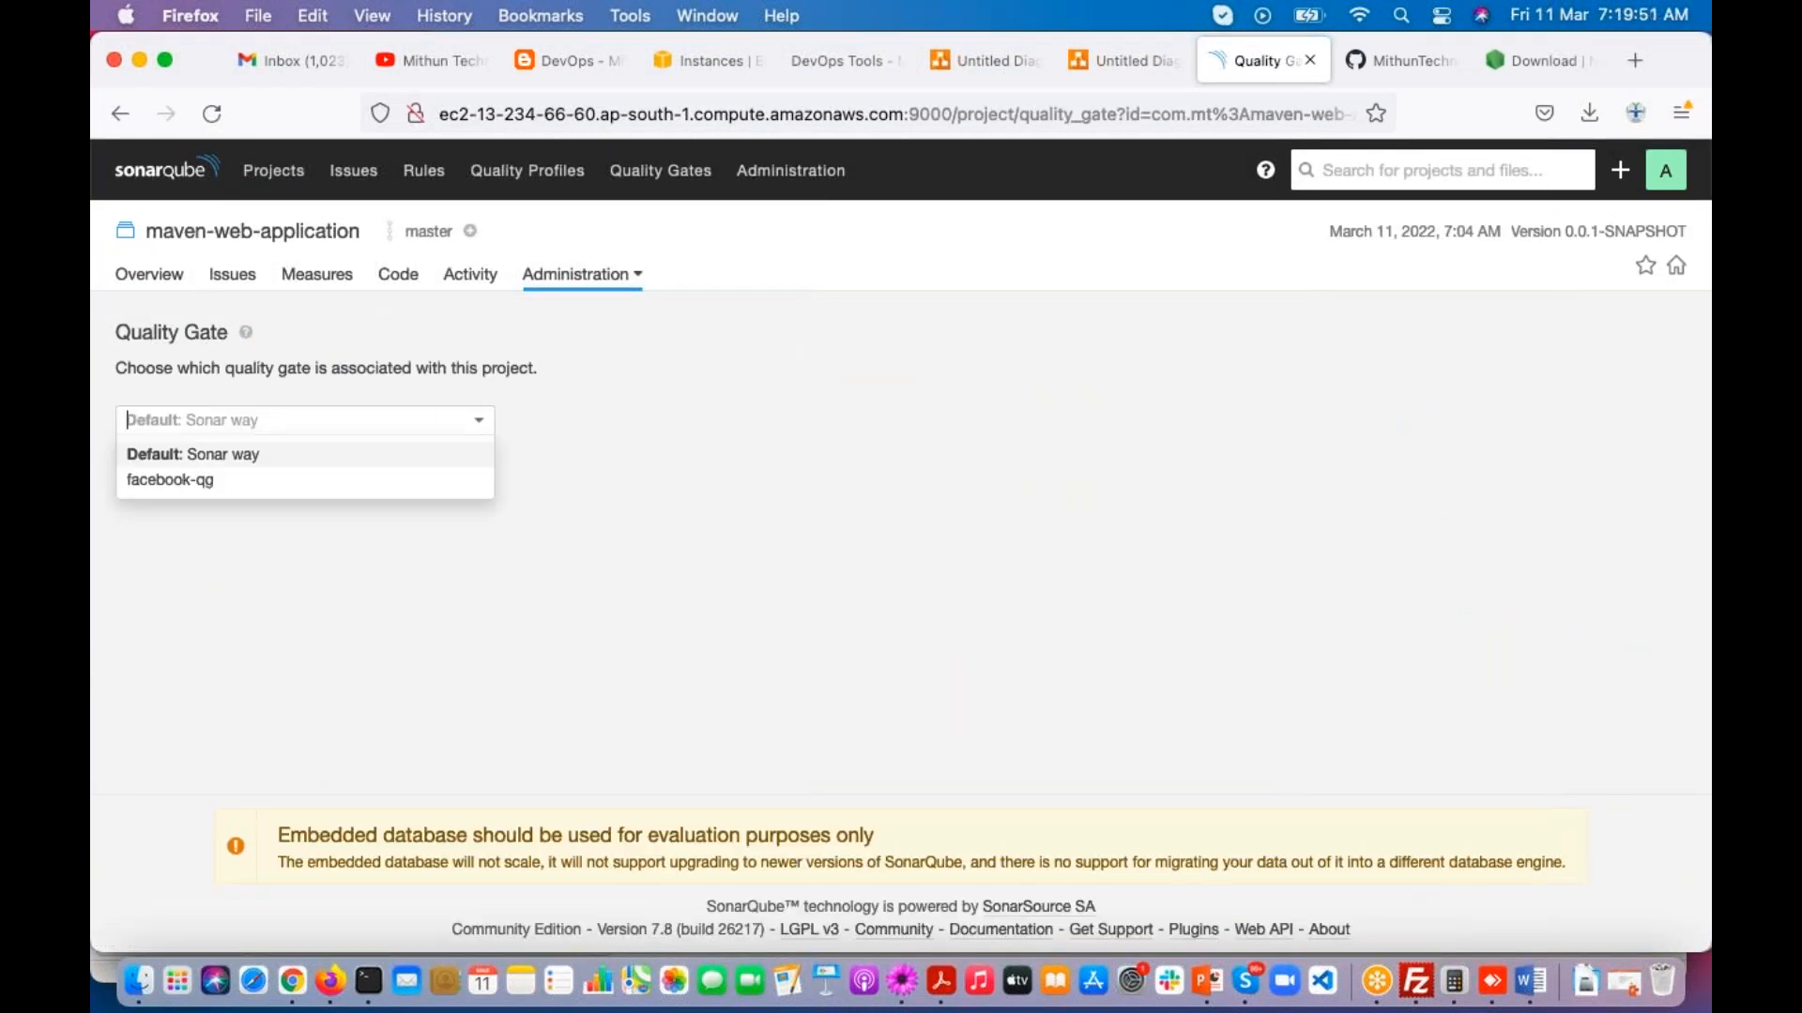
pyautogui.click(181, 485)
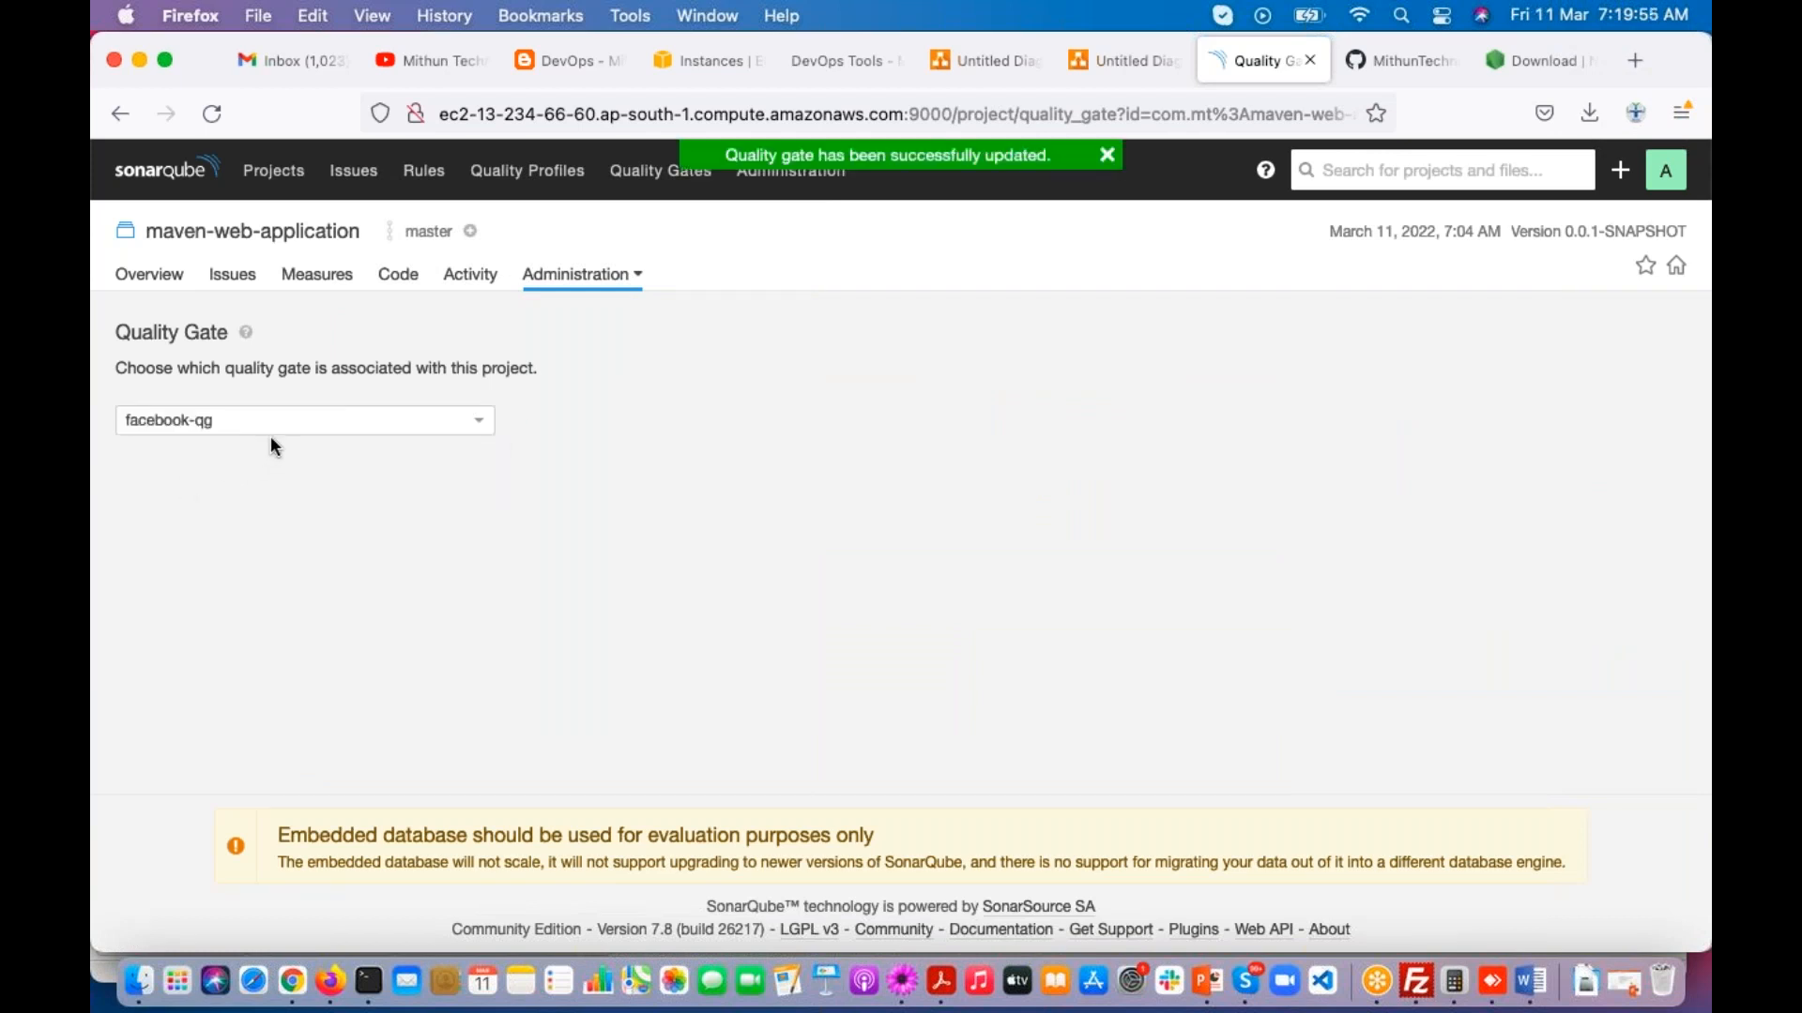
pyautogui.click(273, 170)
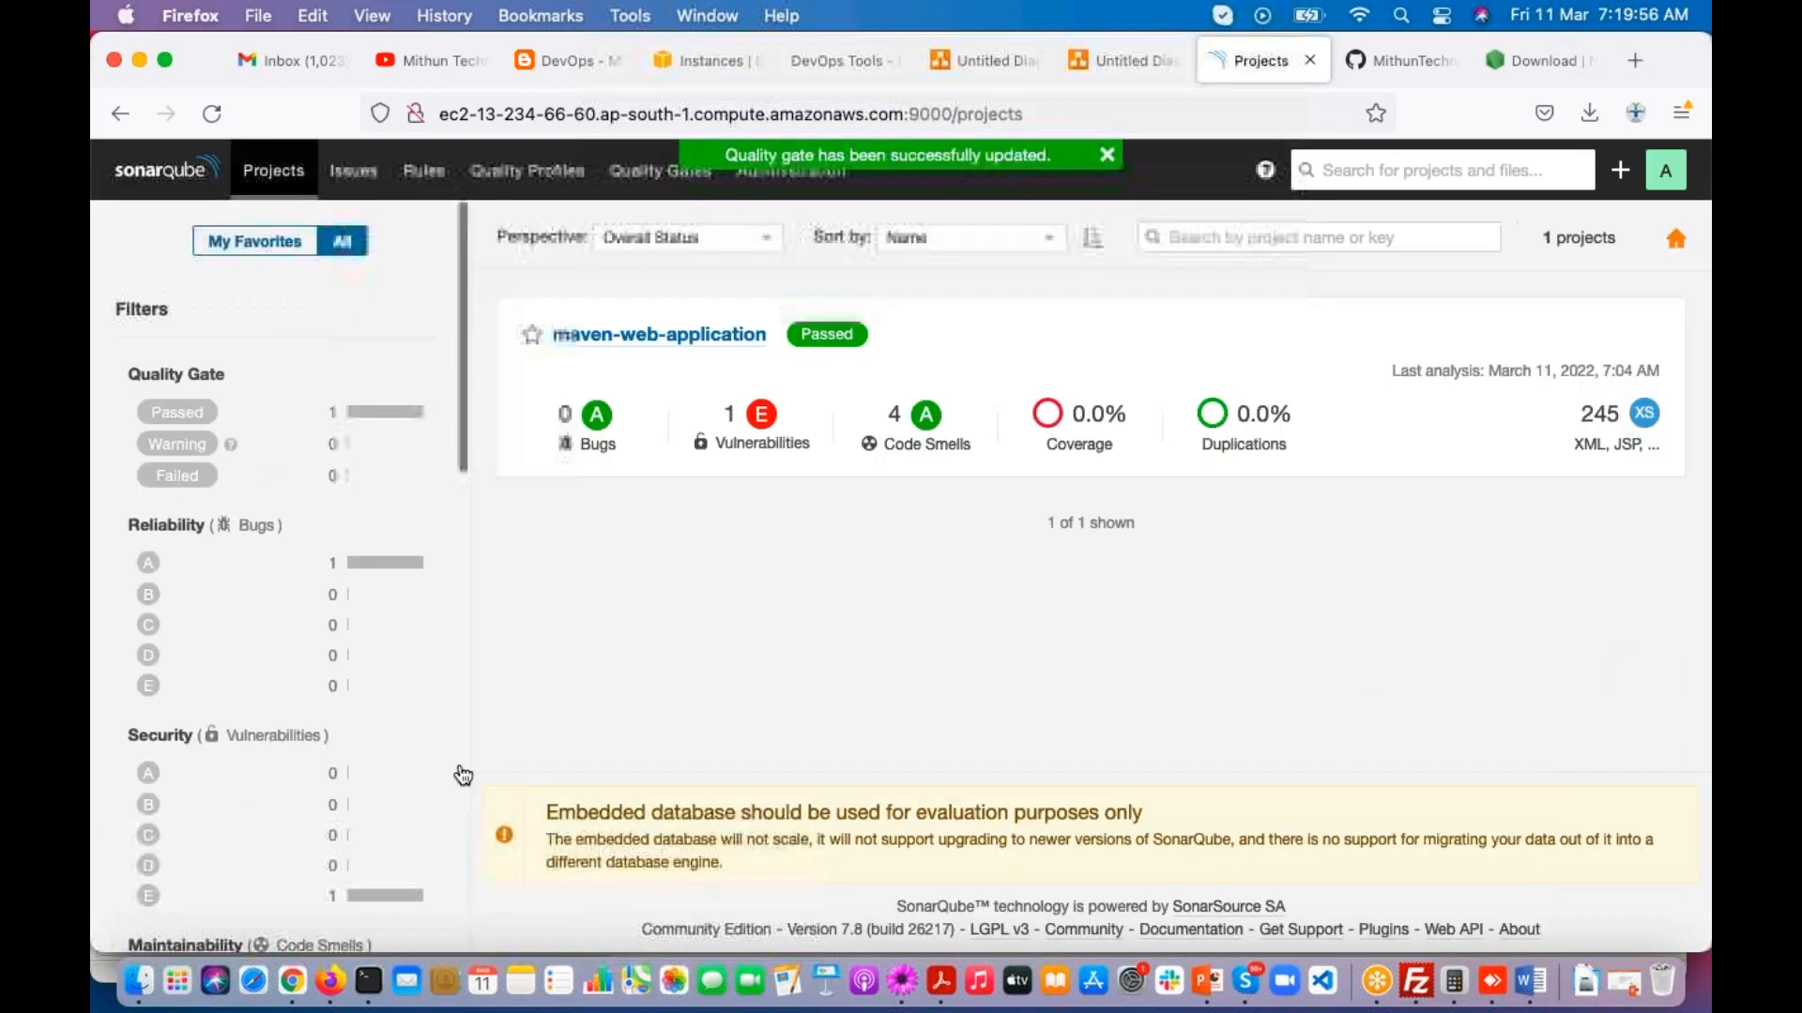
# Step: Switch to Terminal and rerun the previous Maven SonarQube analysis command in the maven-web-application directory
pyautogui.click(369, 982)
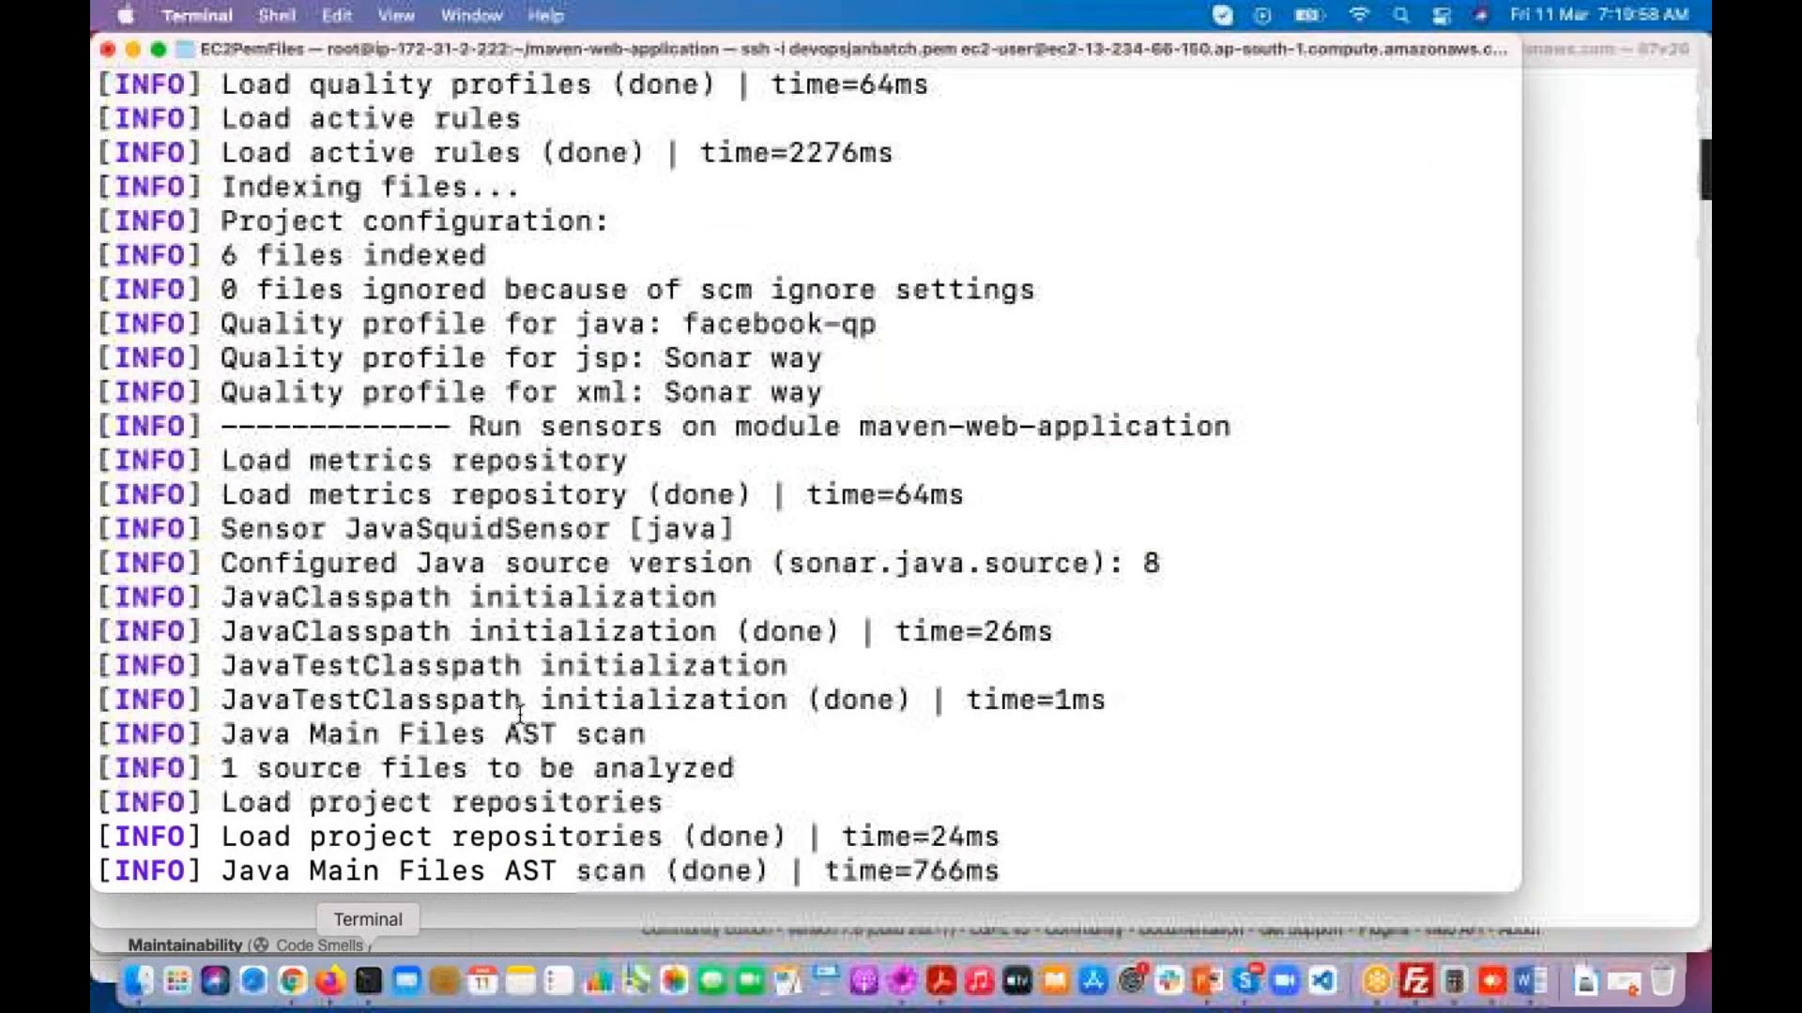
pyautogui.click(1465, 553)
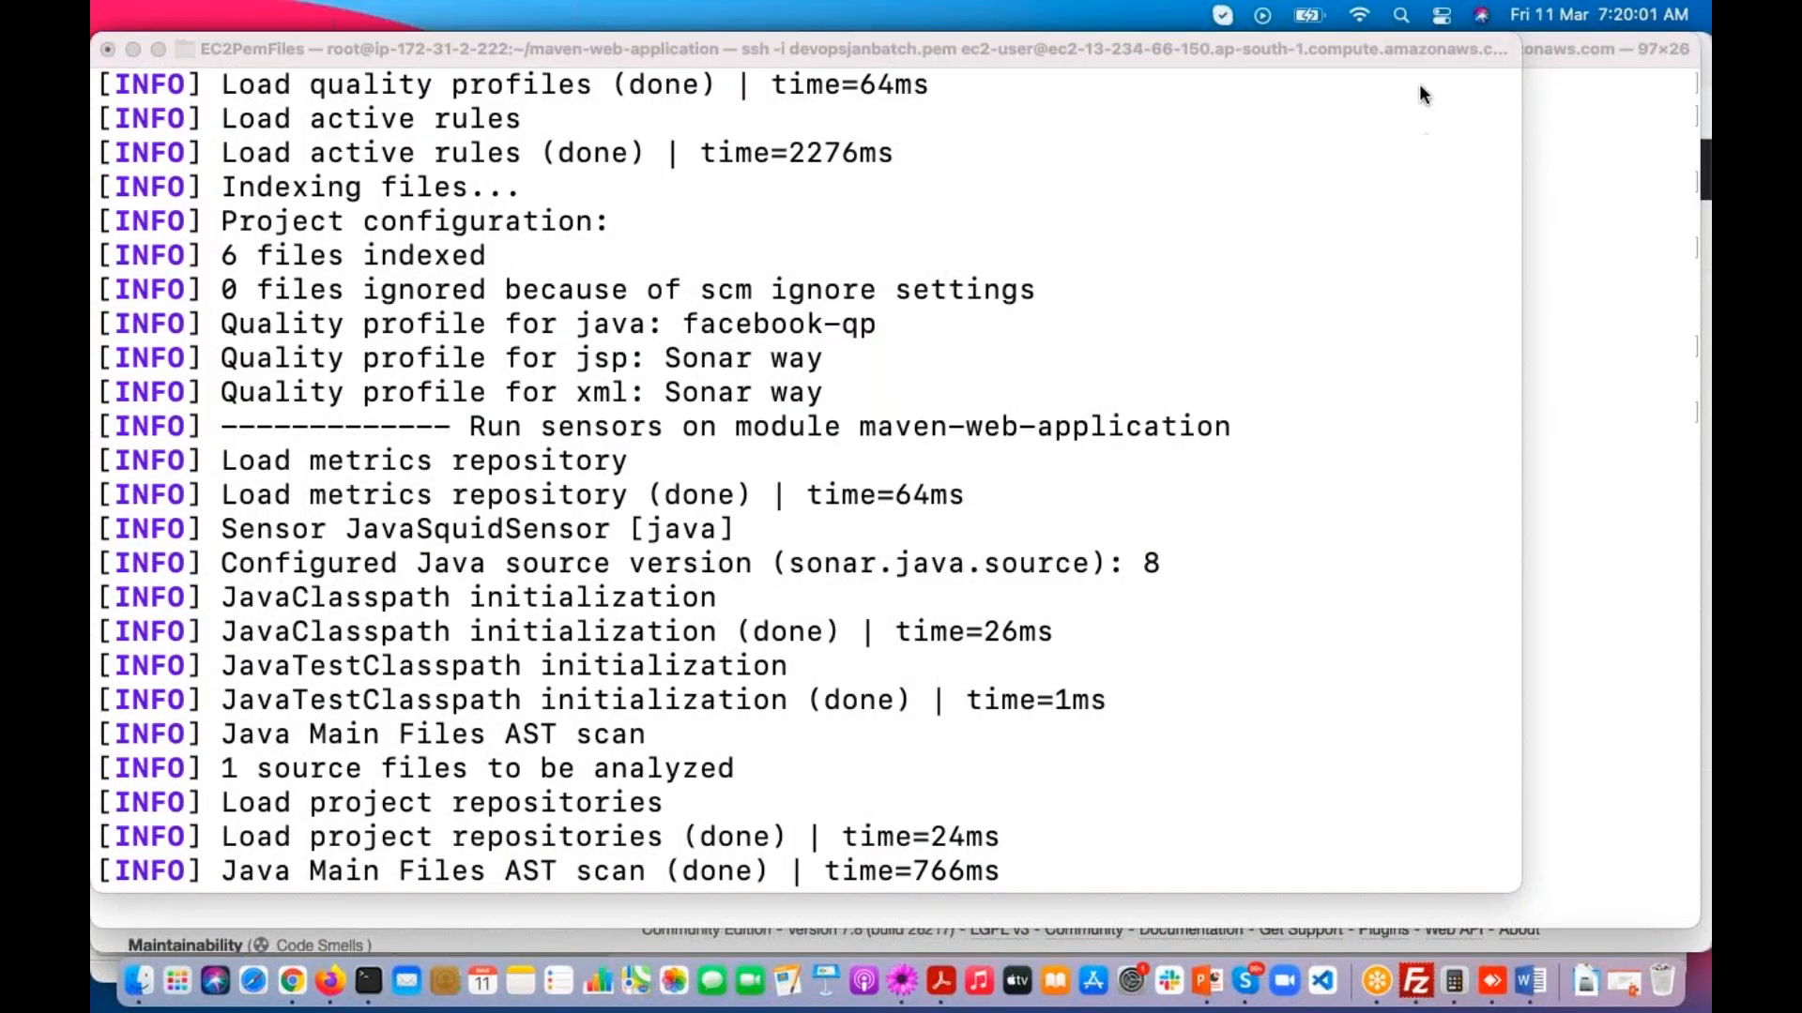
pyautogui.click(1017, 695)
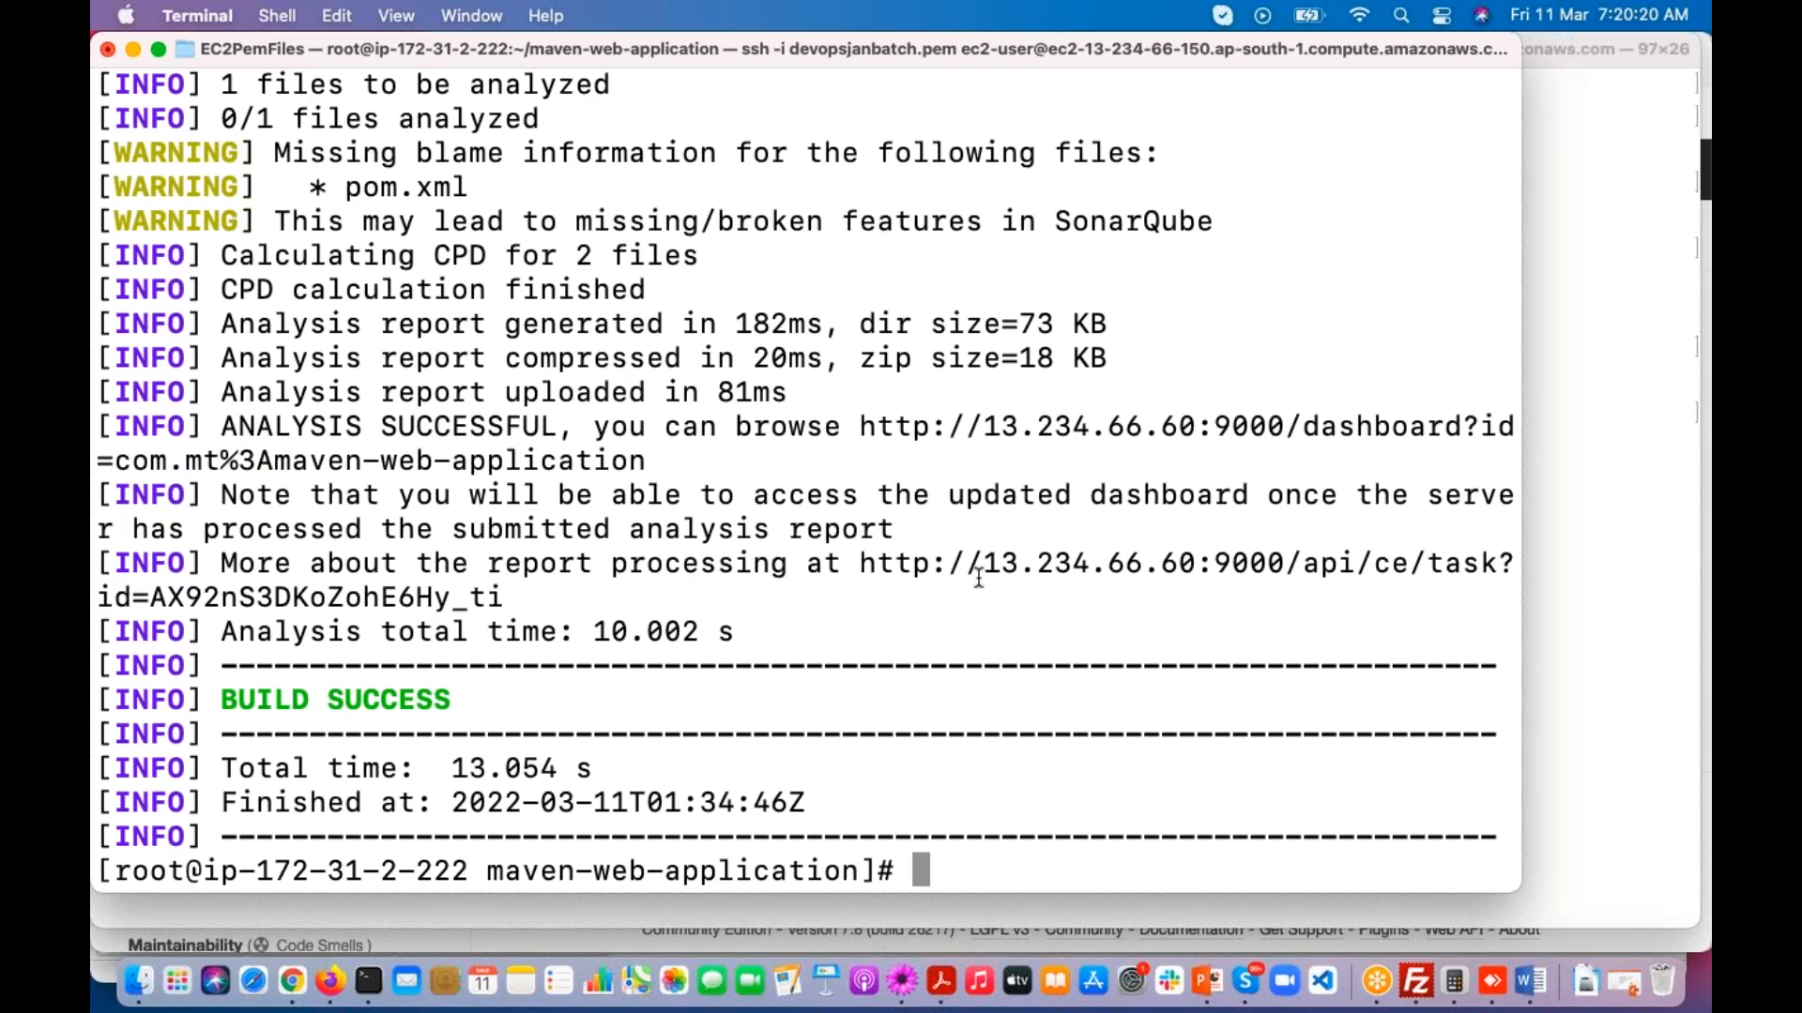
pyautogui.press('Up')
pyautogui.press('Return')
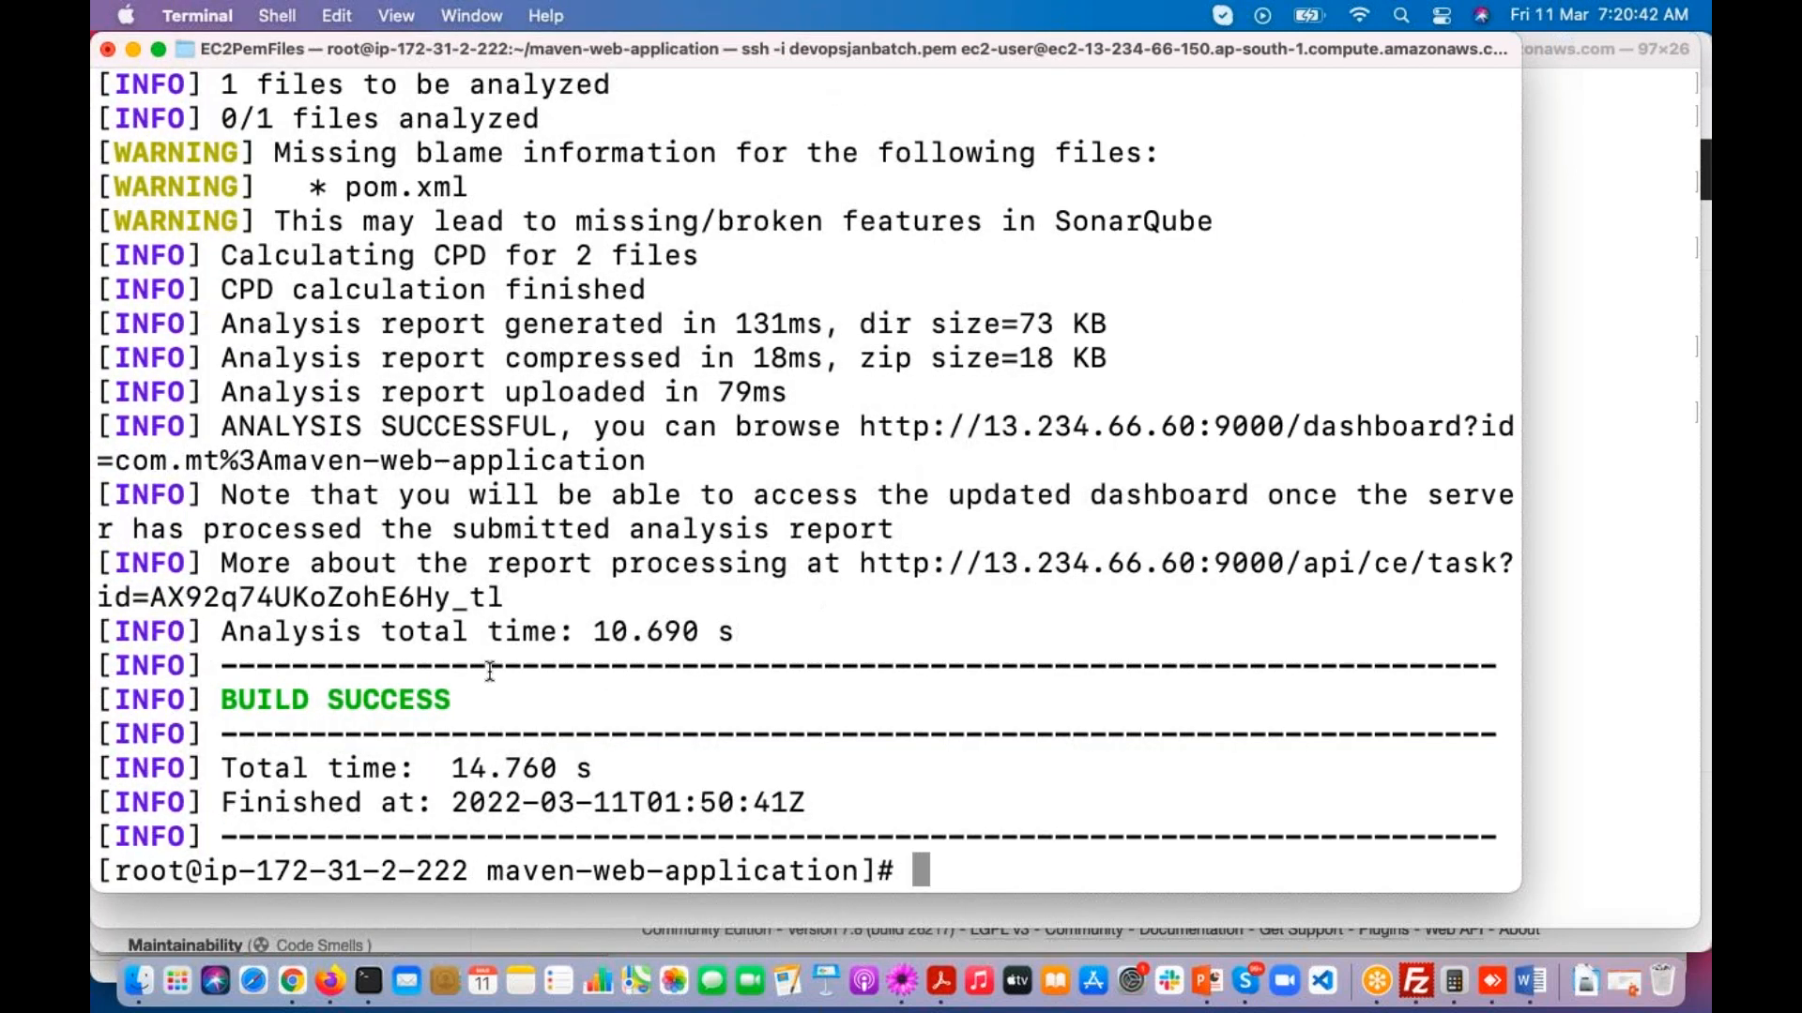
# Step: Switch to Firefox, reload the projects list, and inspect maven-web-application's quality gate status and Coverage measure before returning to the list
pyautogui.click(331, 984)
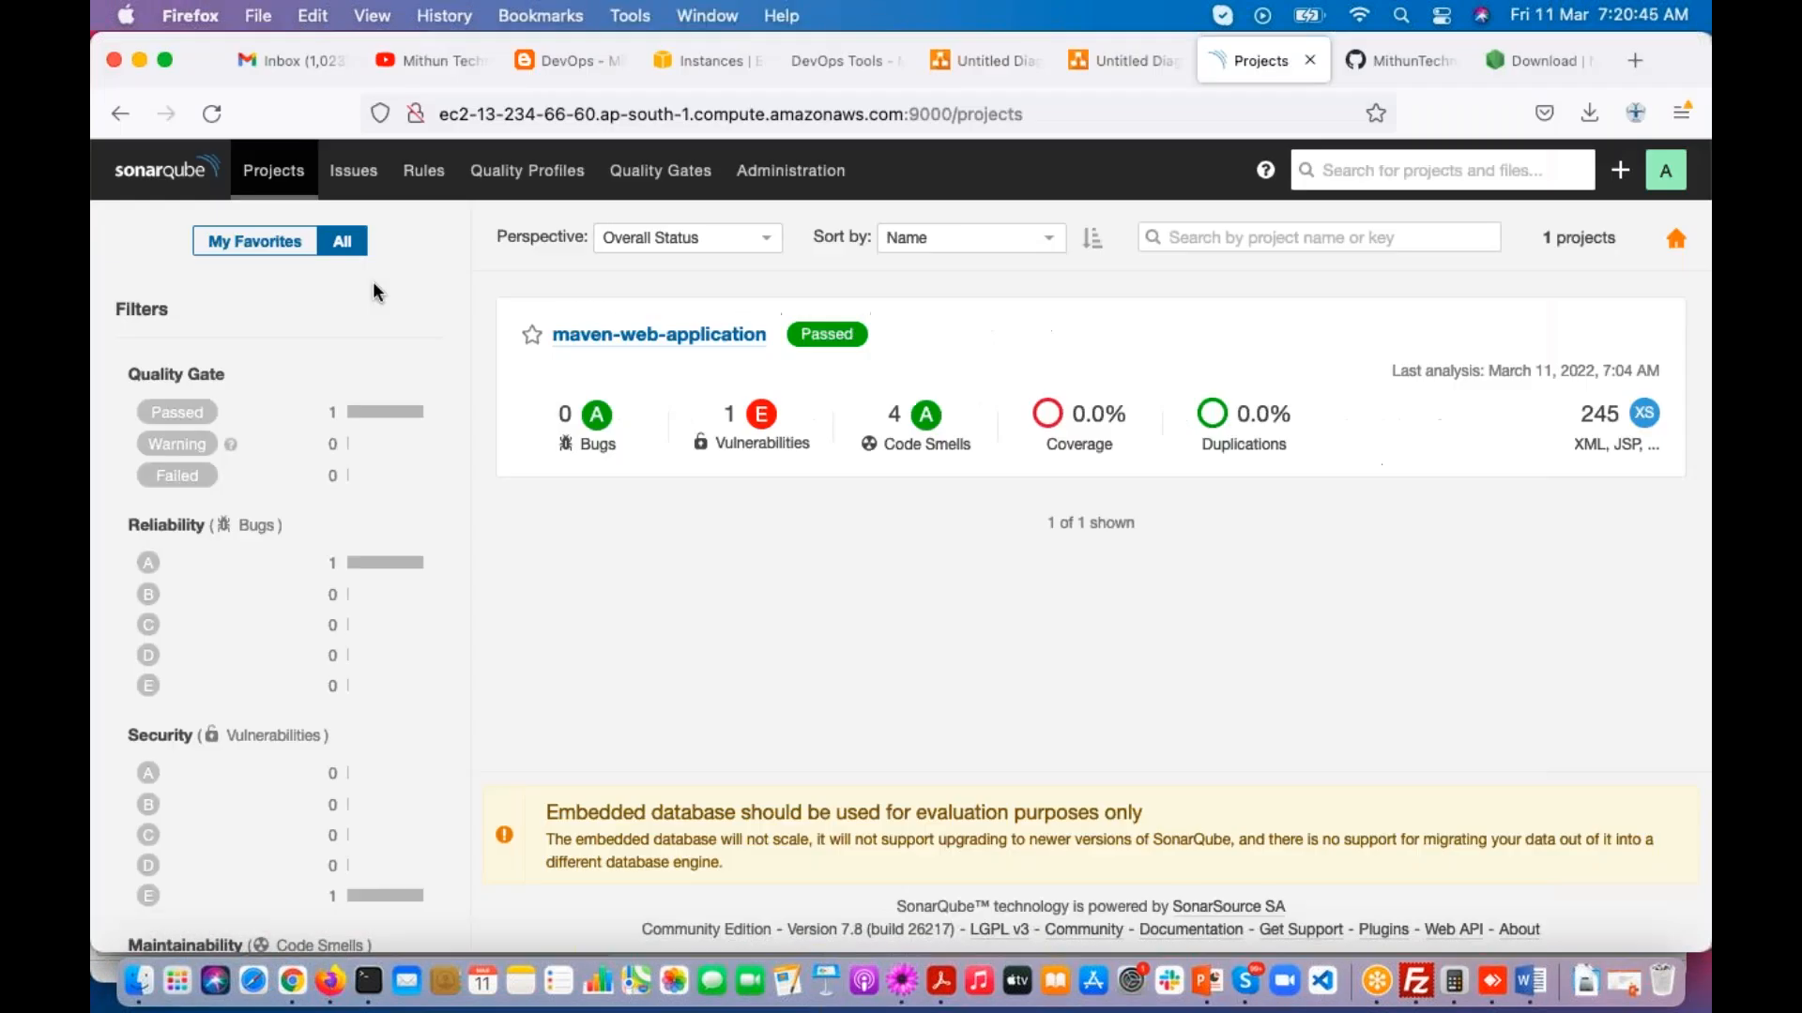
pyautogui.click(212, 113)
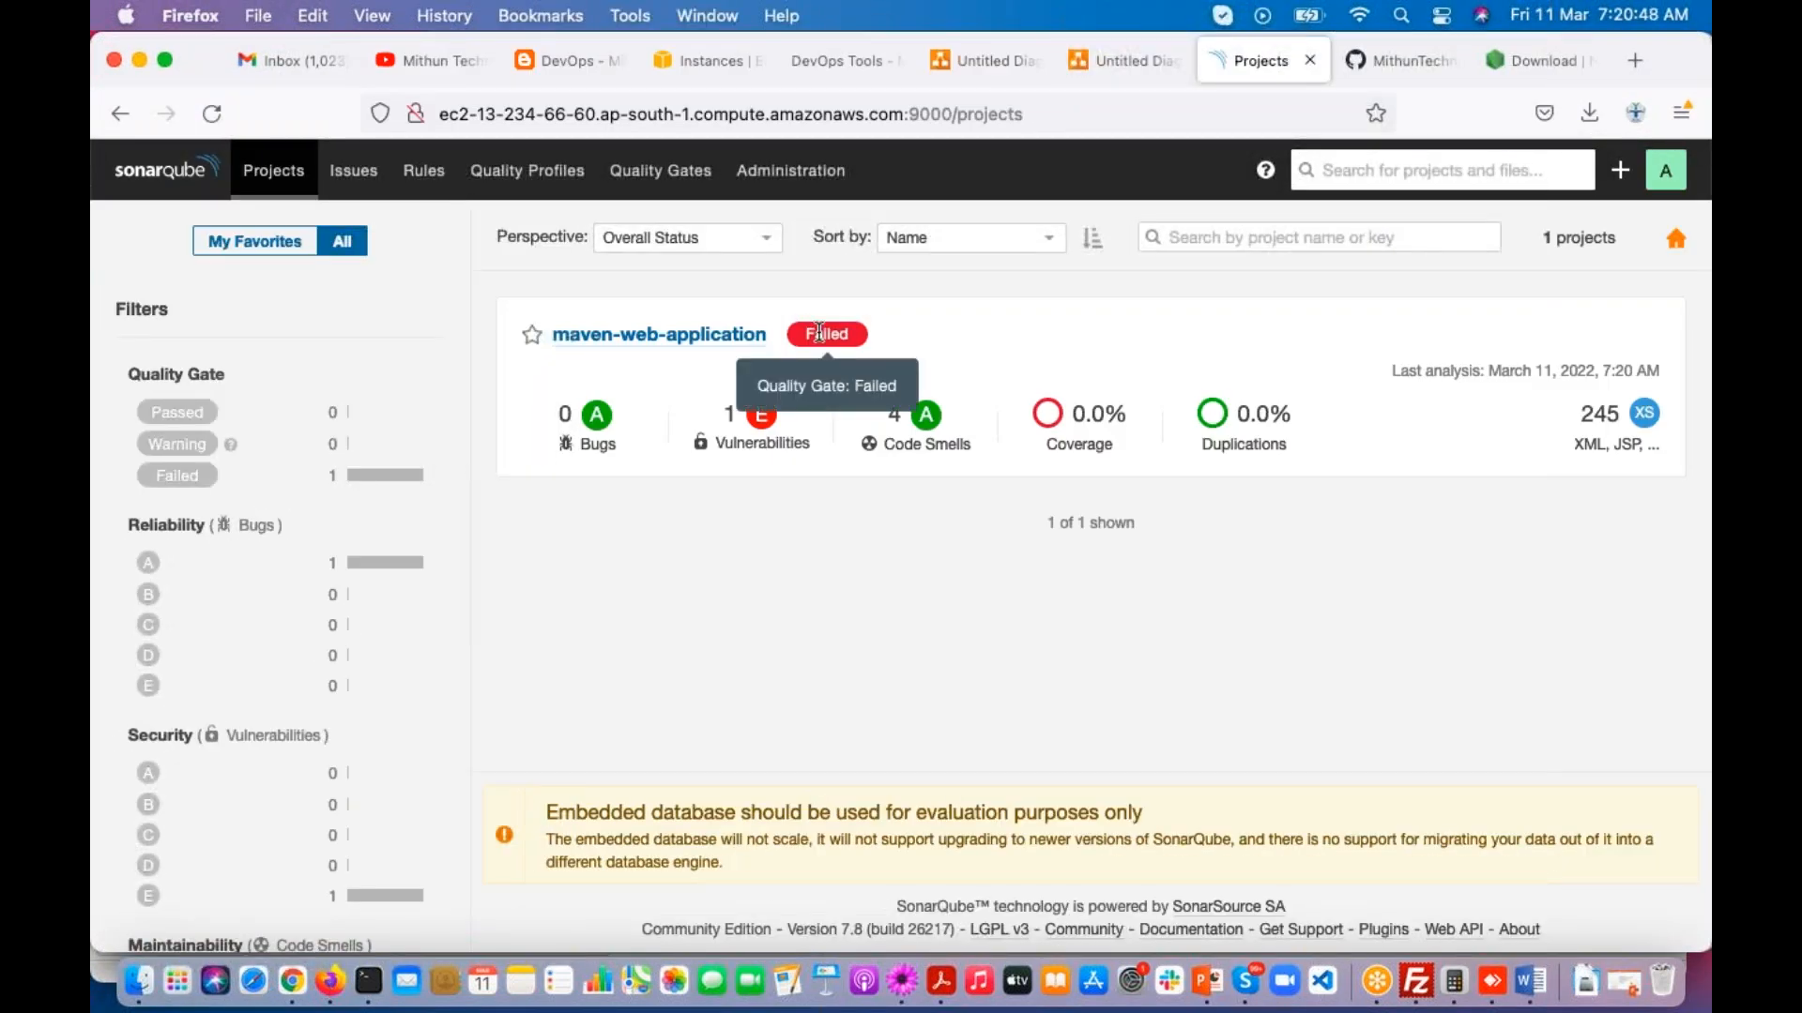
pyautogui.click(688, 339)
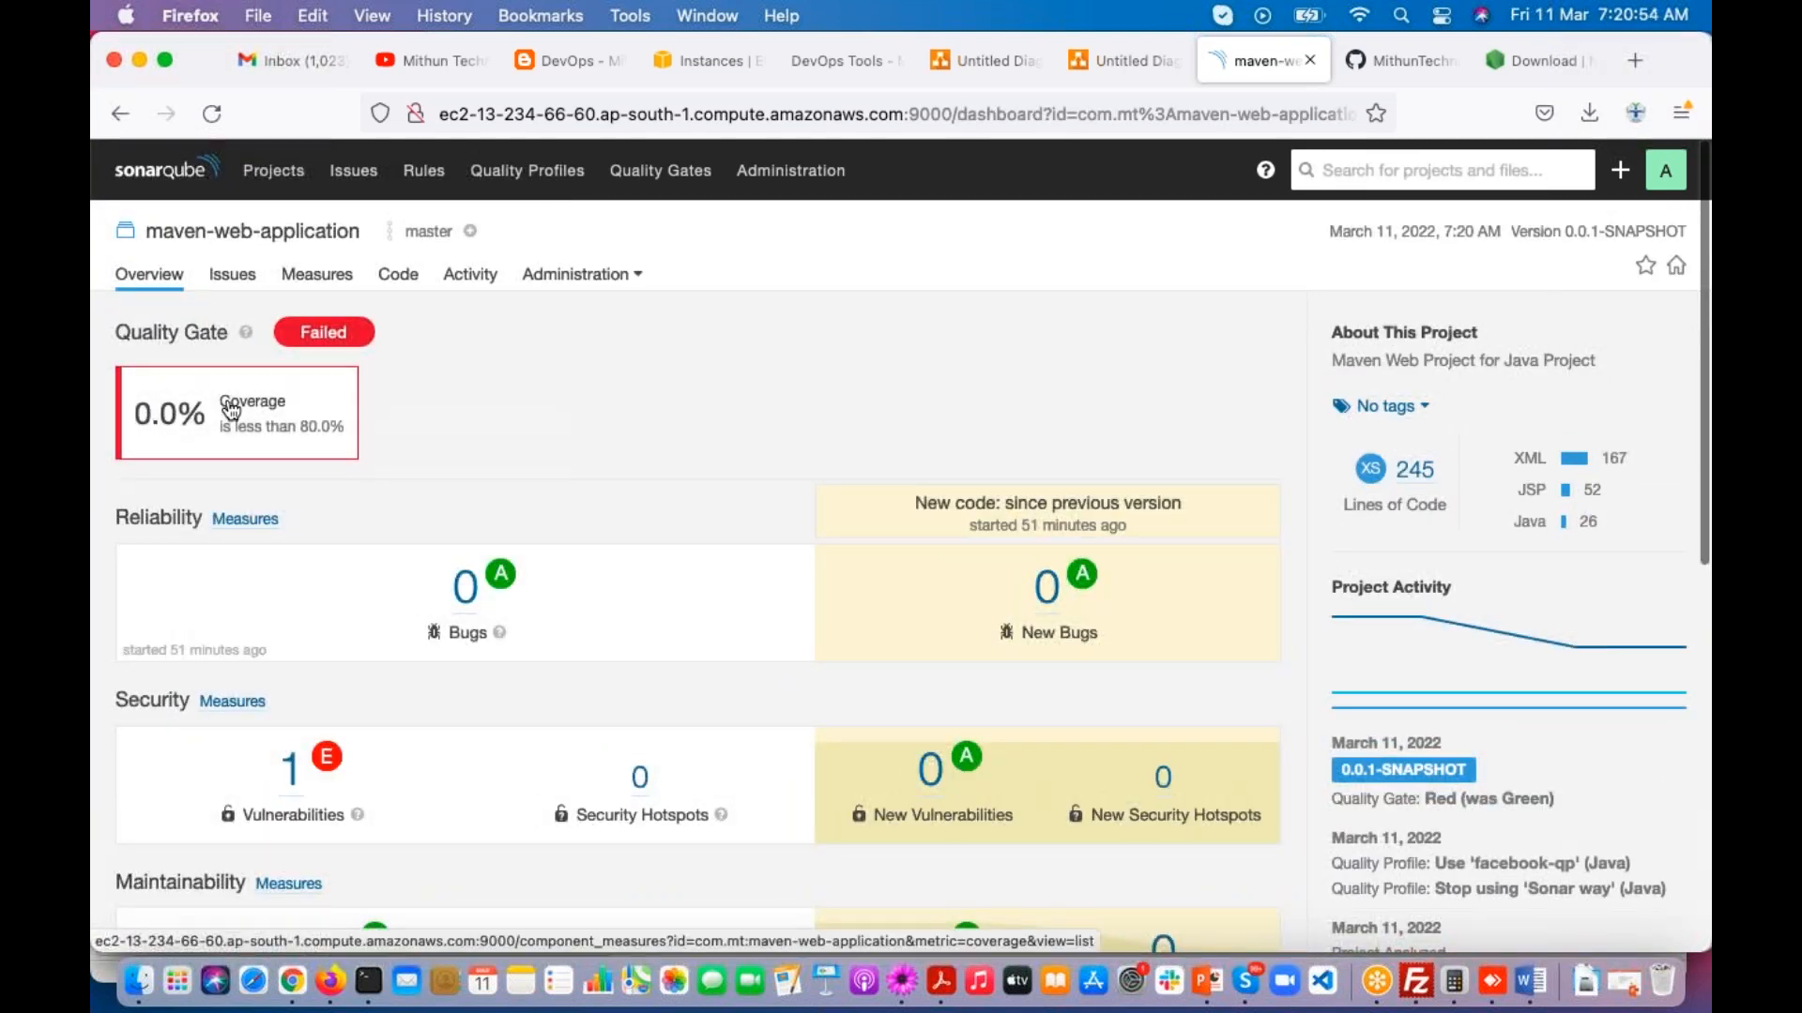
pyautogui.click(324, 424)
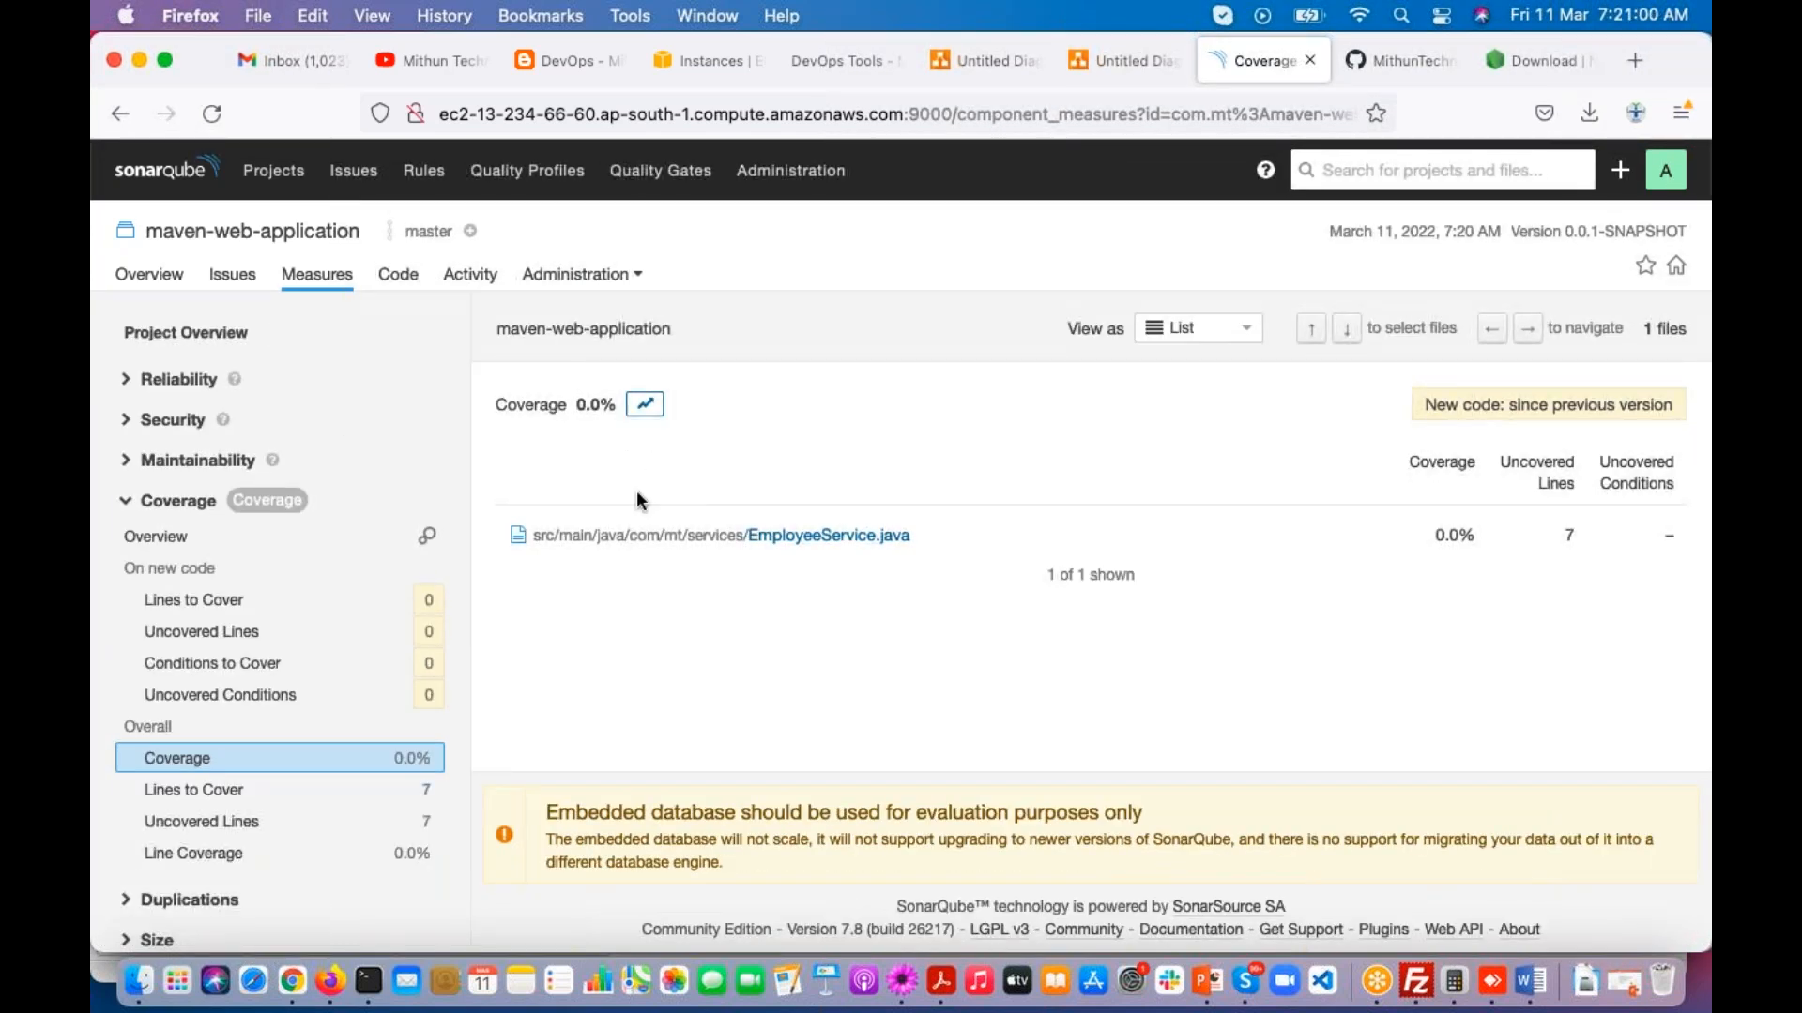
pyautogui.click(122, 115)
pyautogui.click(122, 117)
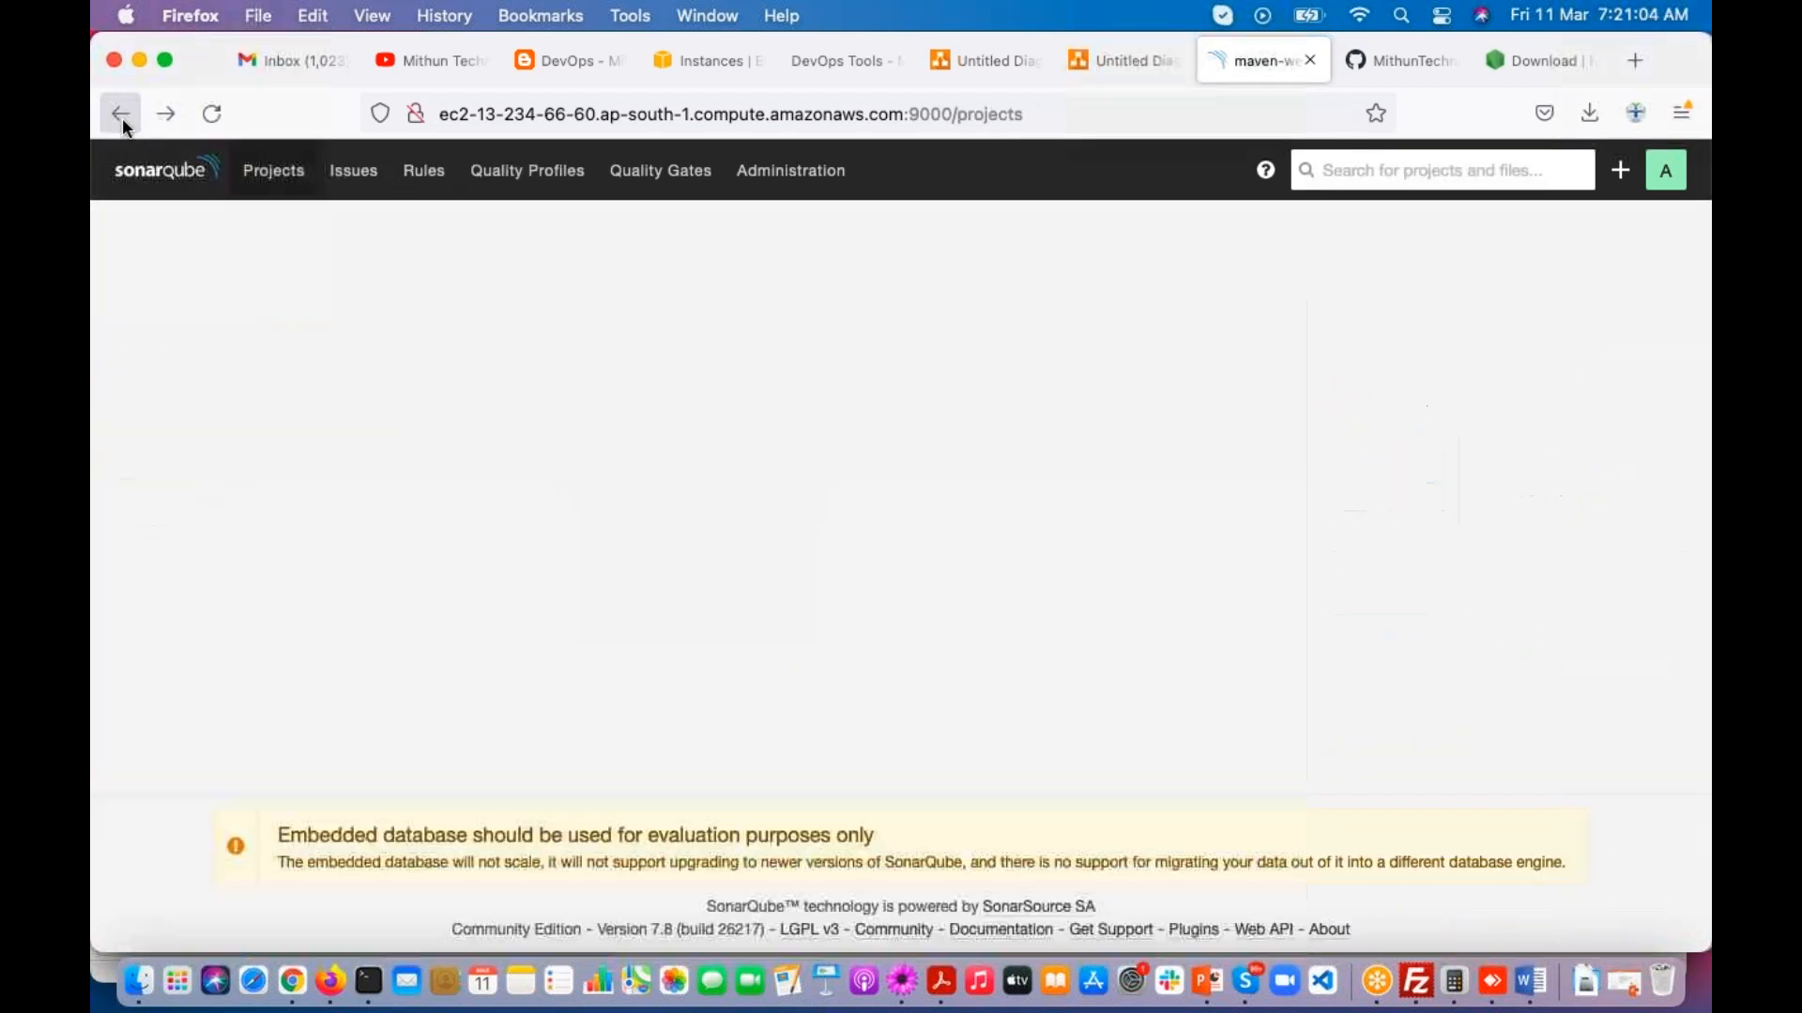
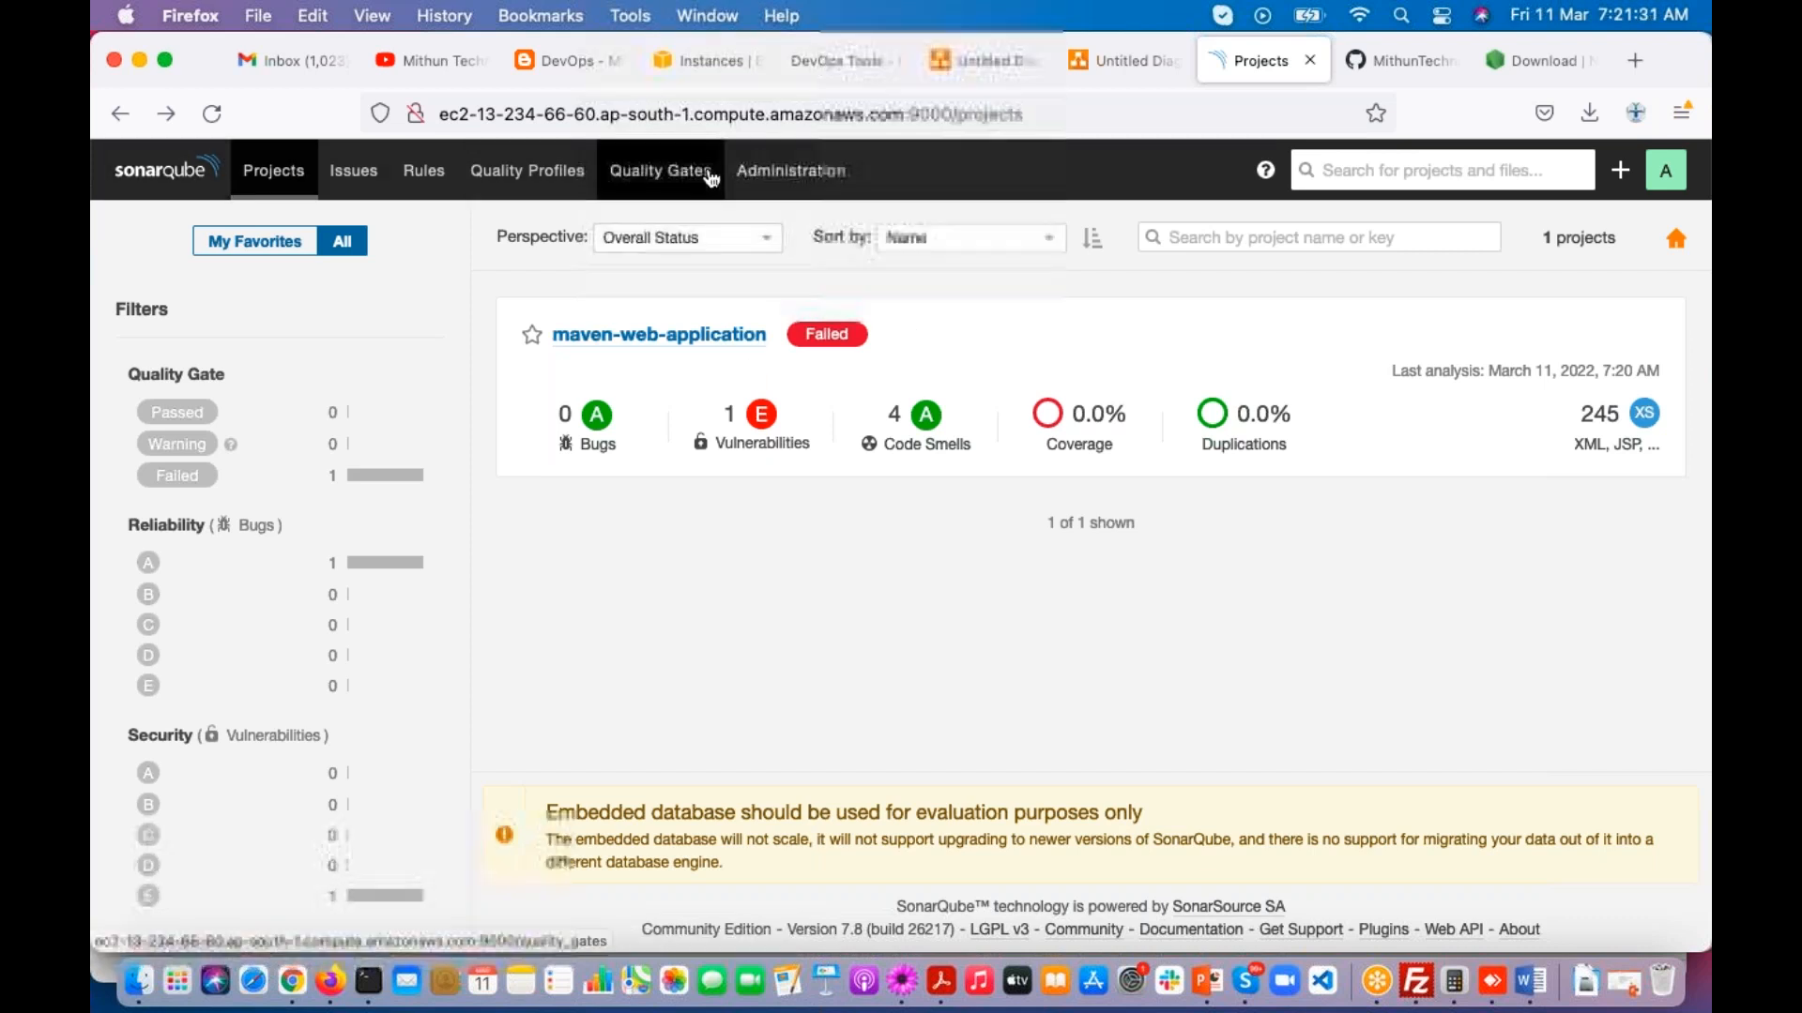
# Step: Open the global administration settings and examine the file suffixes configured for CSS analysis
pyautogui.click(758, 176)
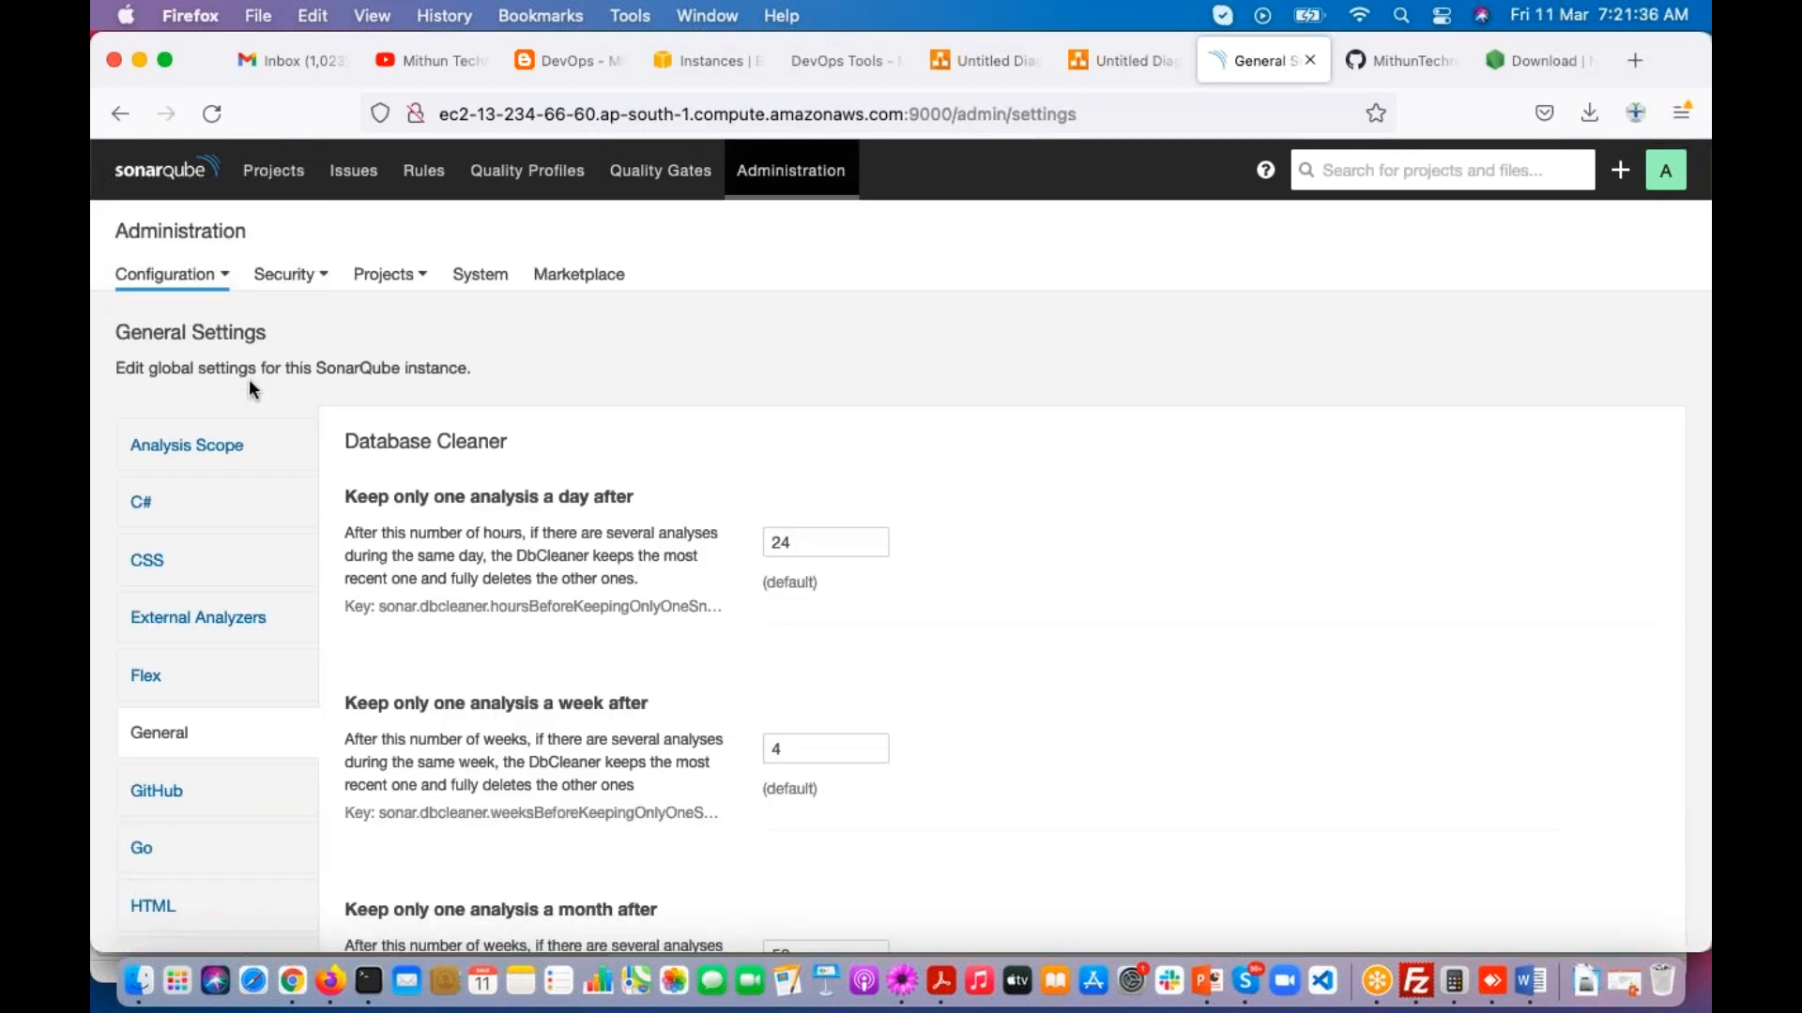
pyautogui.scroll(-3, 209, 631)
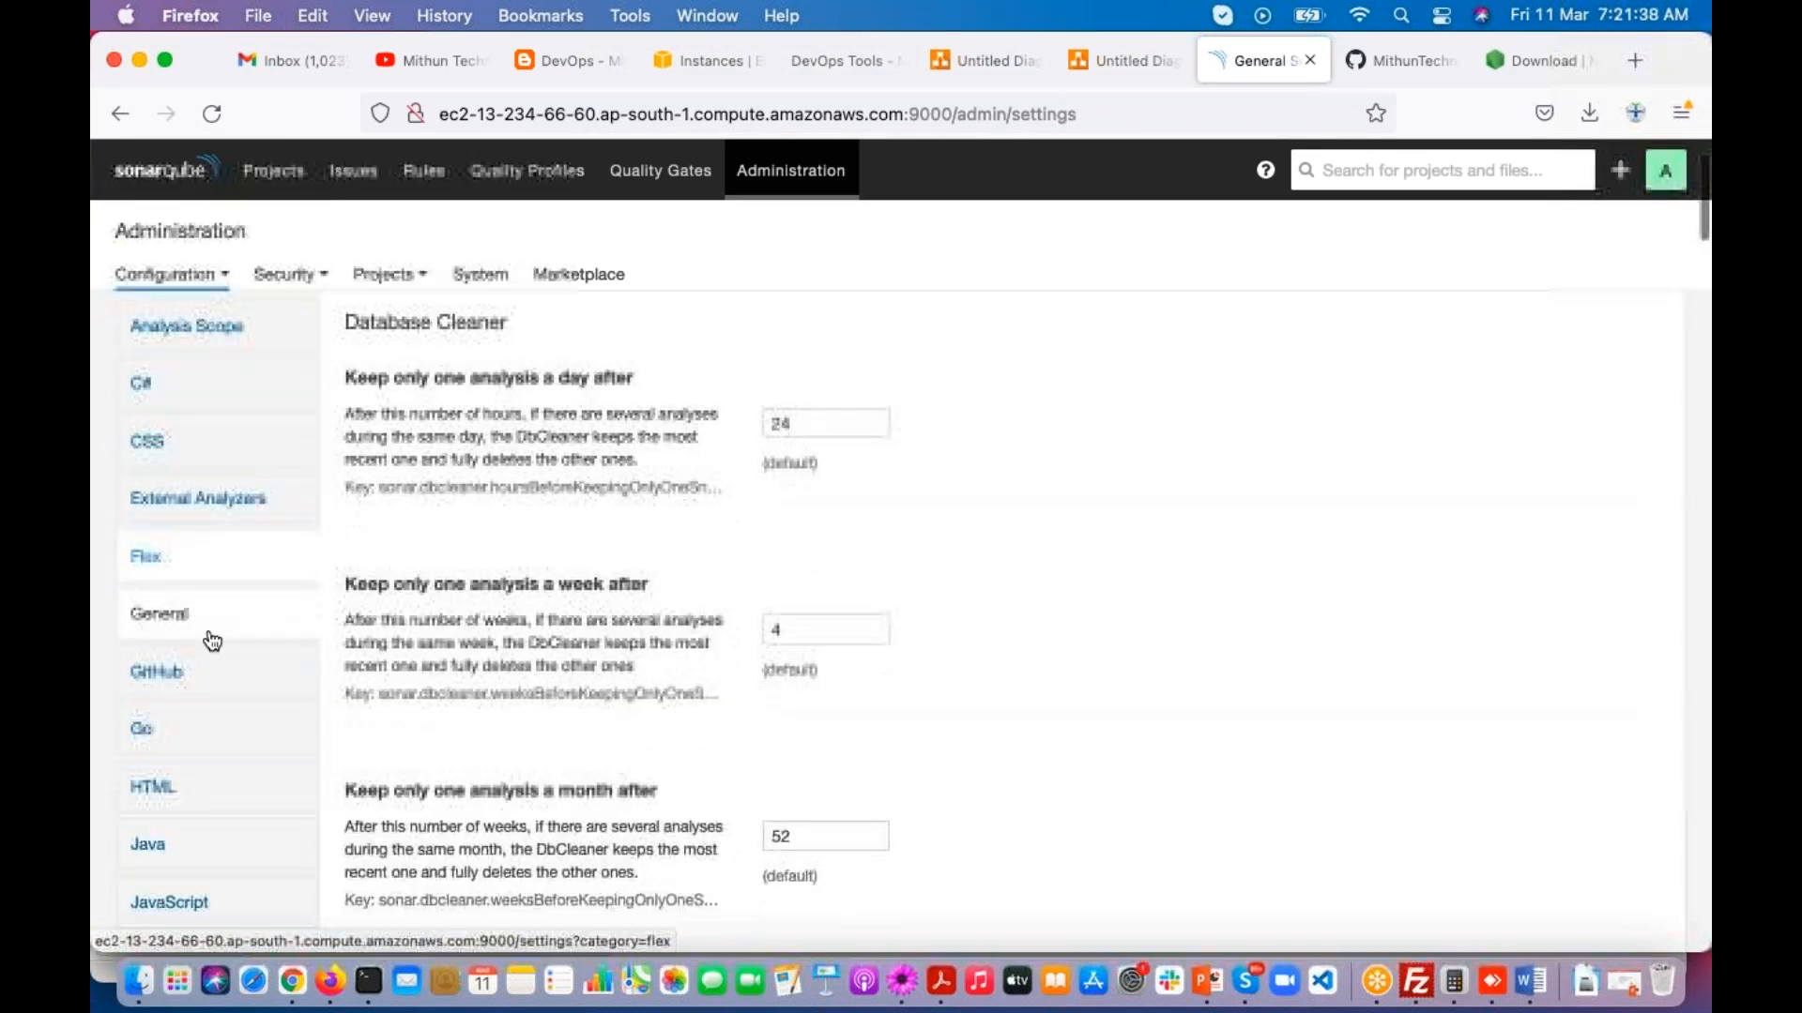
pyautogui.click(148, 443)
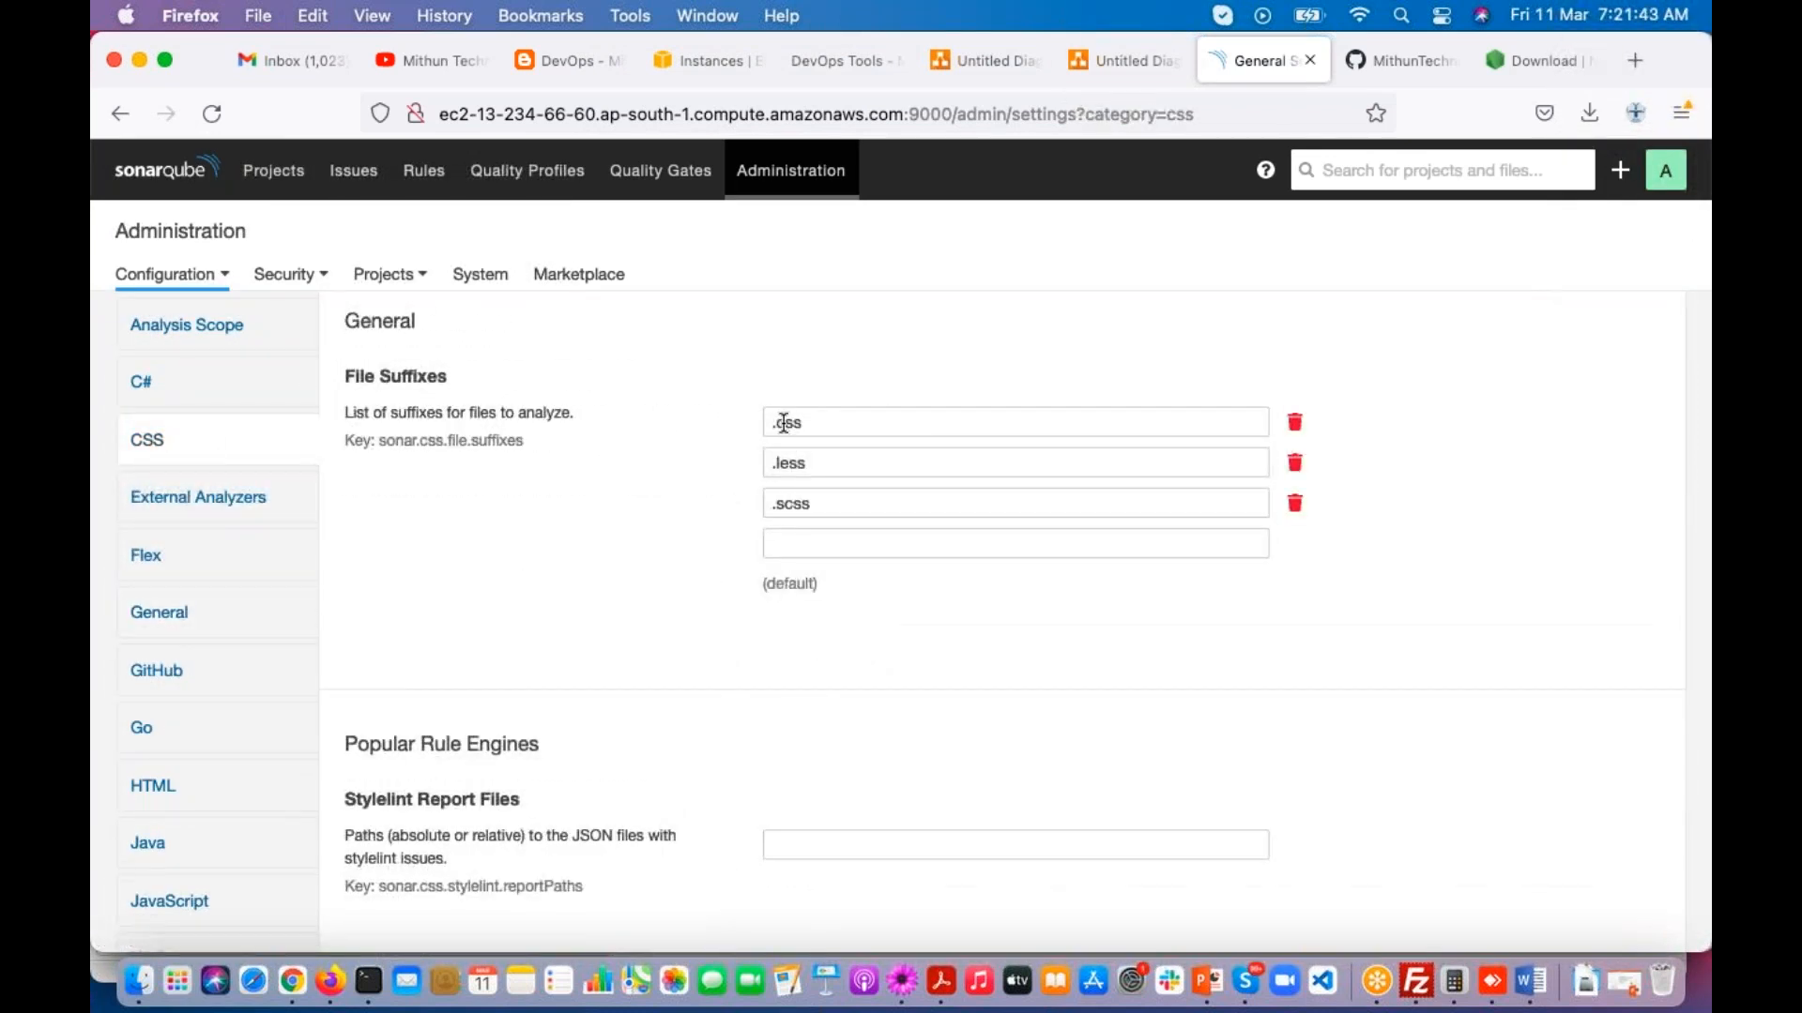
pyautogui.moveTo(769, 425); pyautogui.dragTo(808, 466)
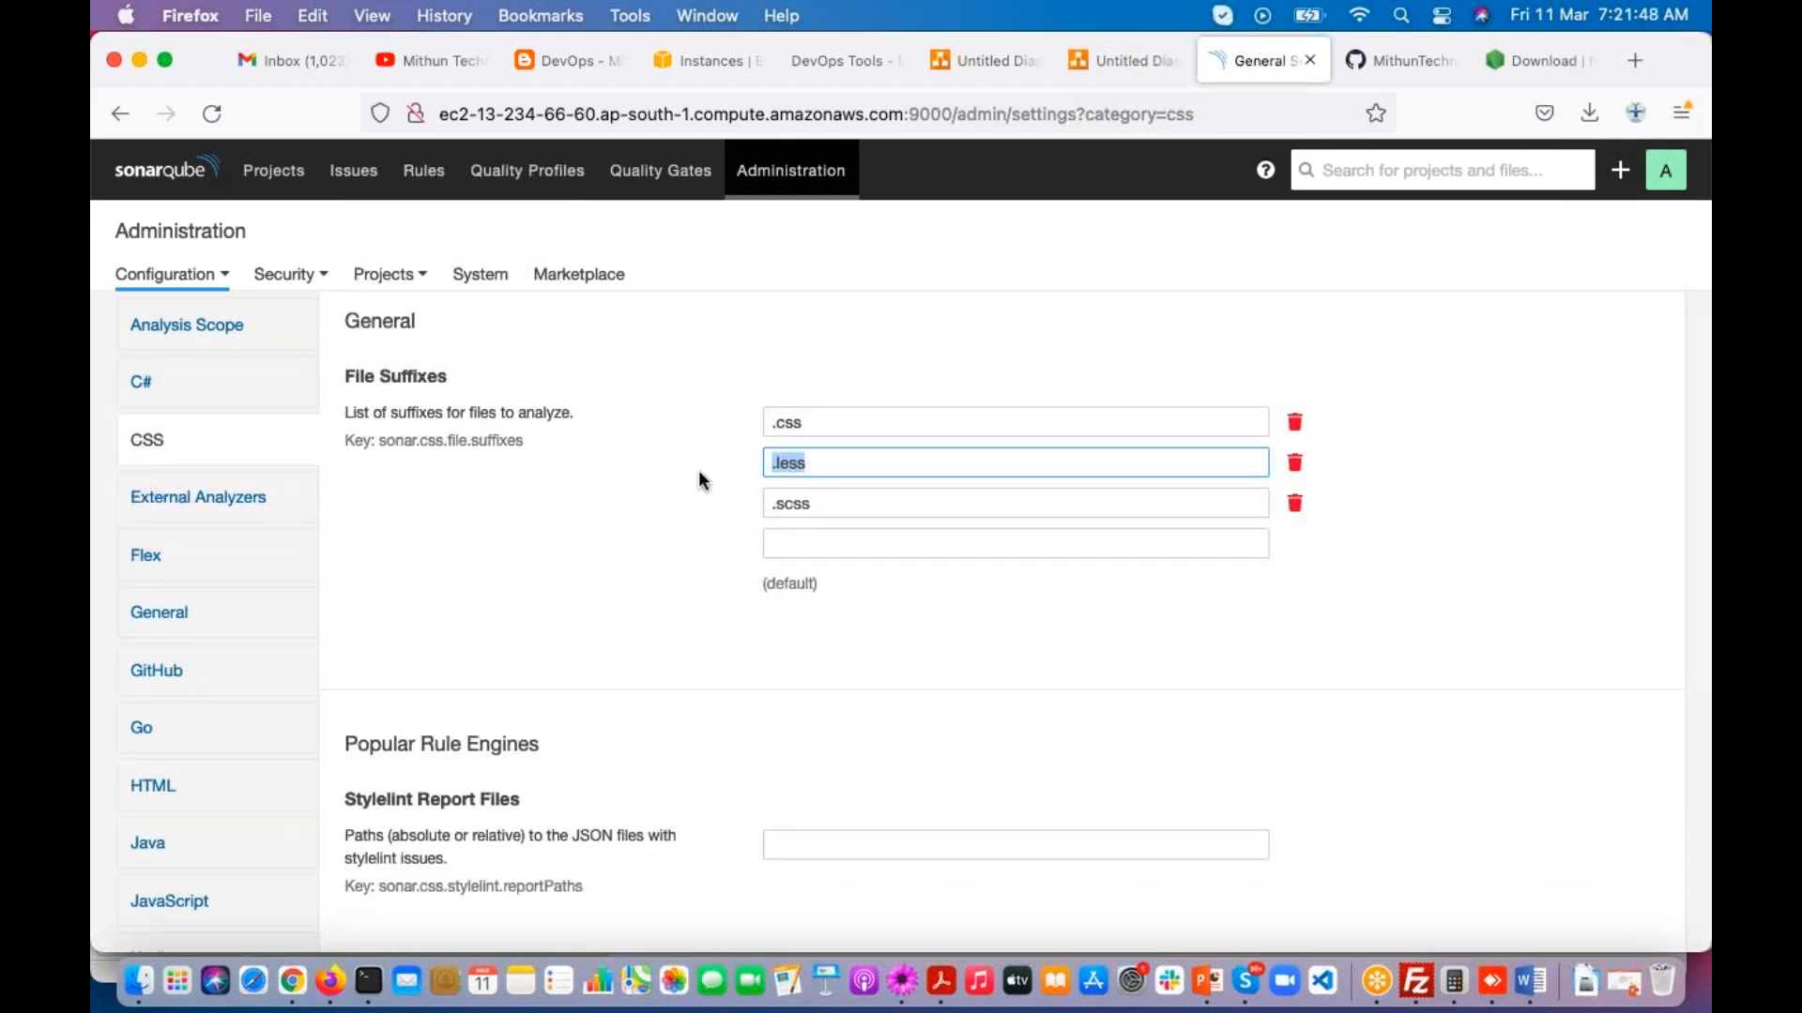
pyautogui.scroll(-3, 698, 470)
# Step: Review the Java analysis settings, remove .jav from the Java file suffixes and save the change
pyautogui.click(164, 692)
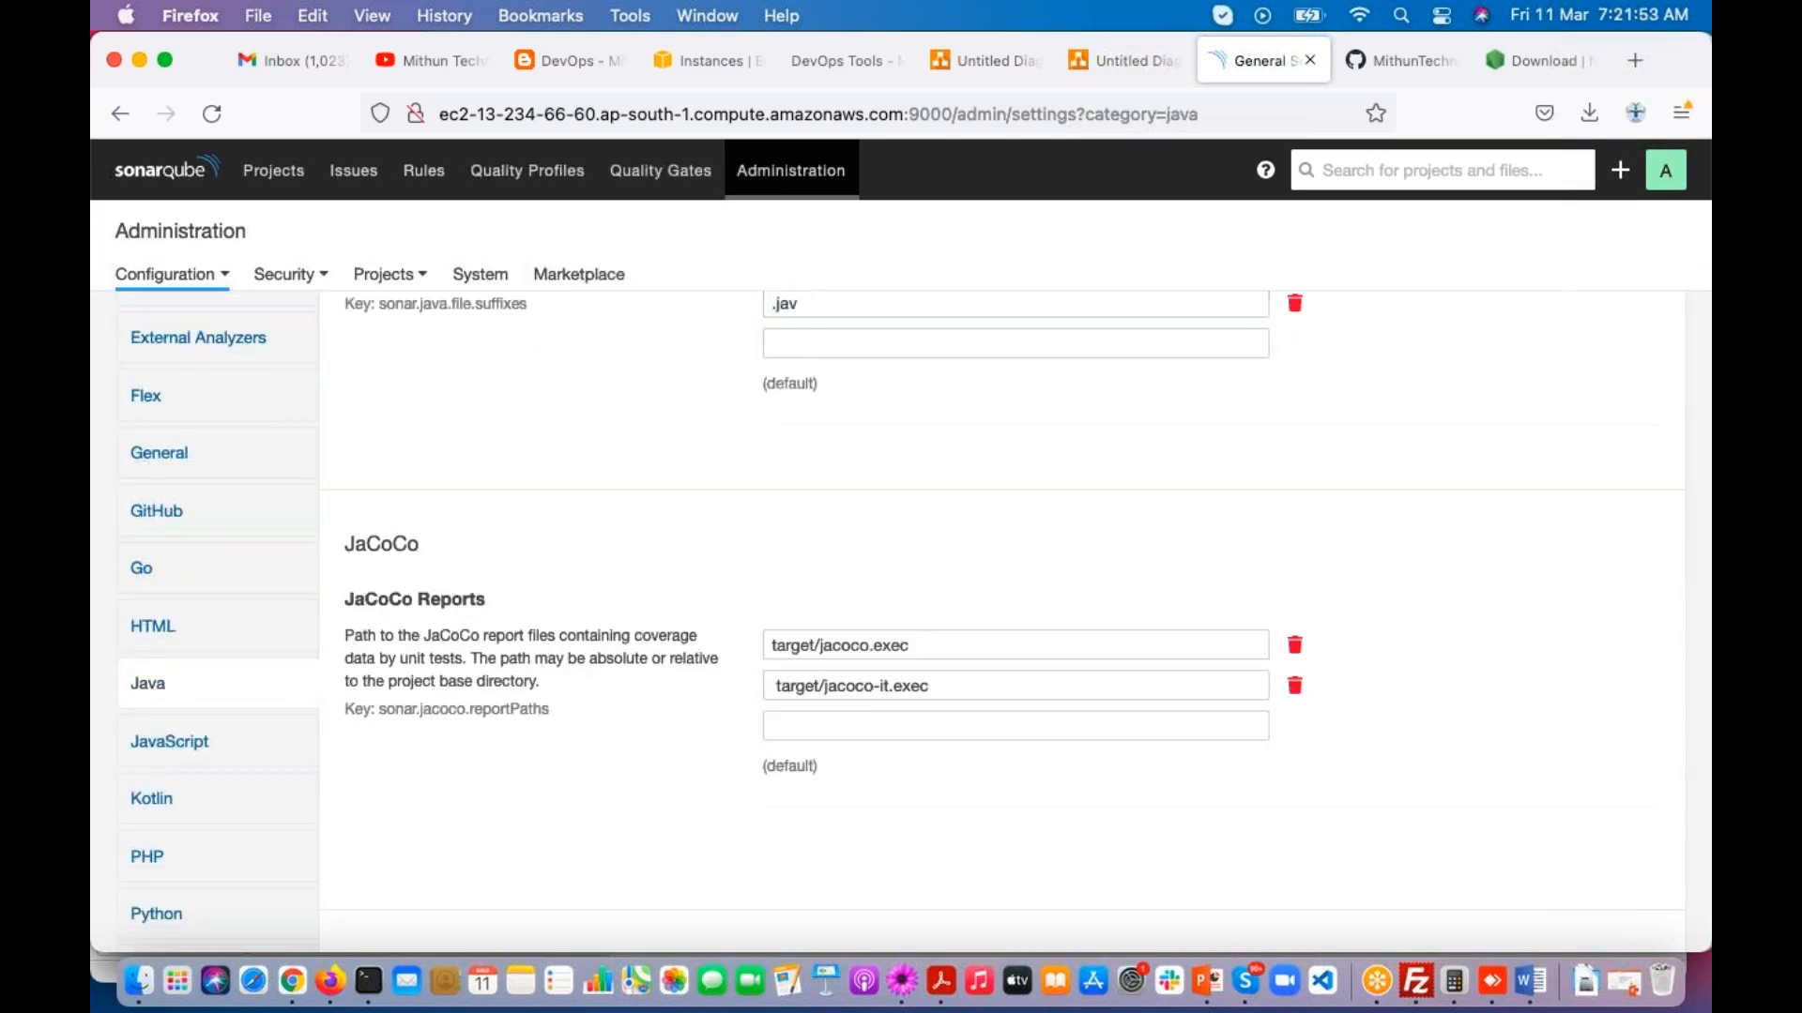
pyautogui.scroll(2, 717, 453)
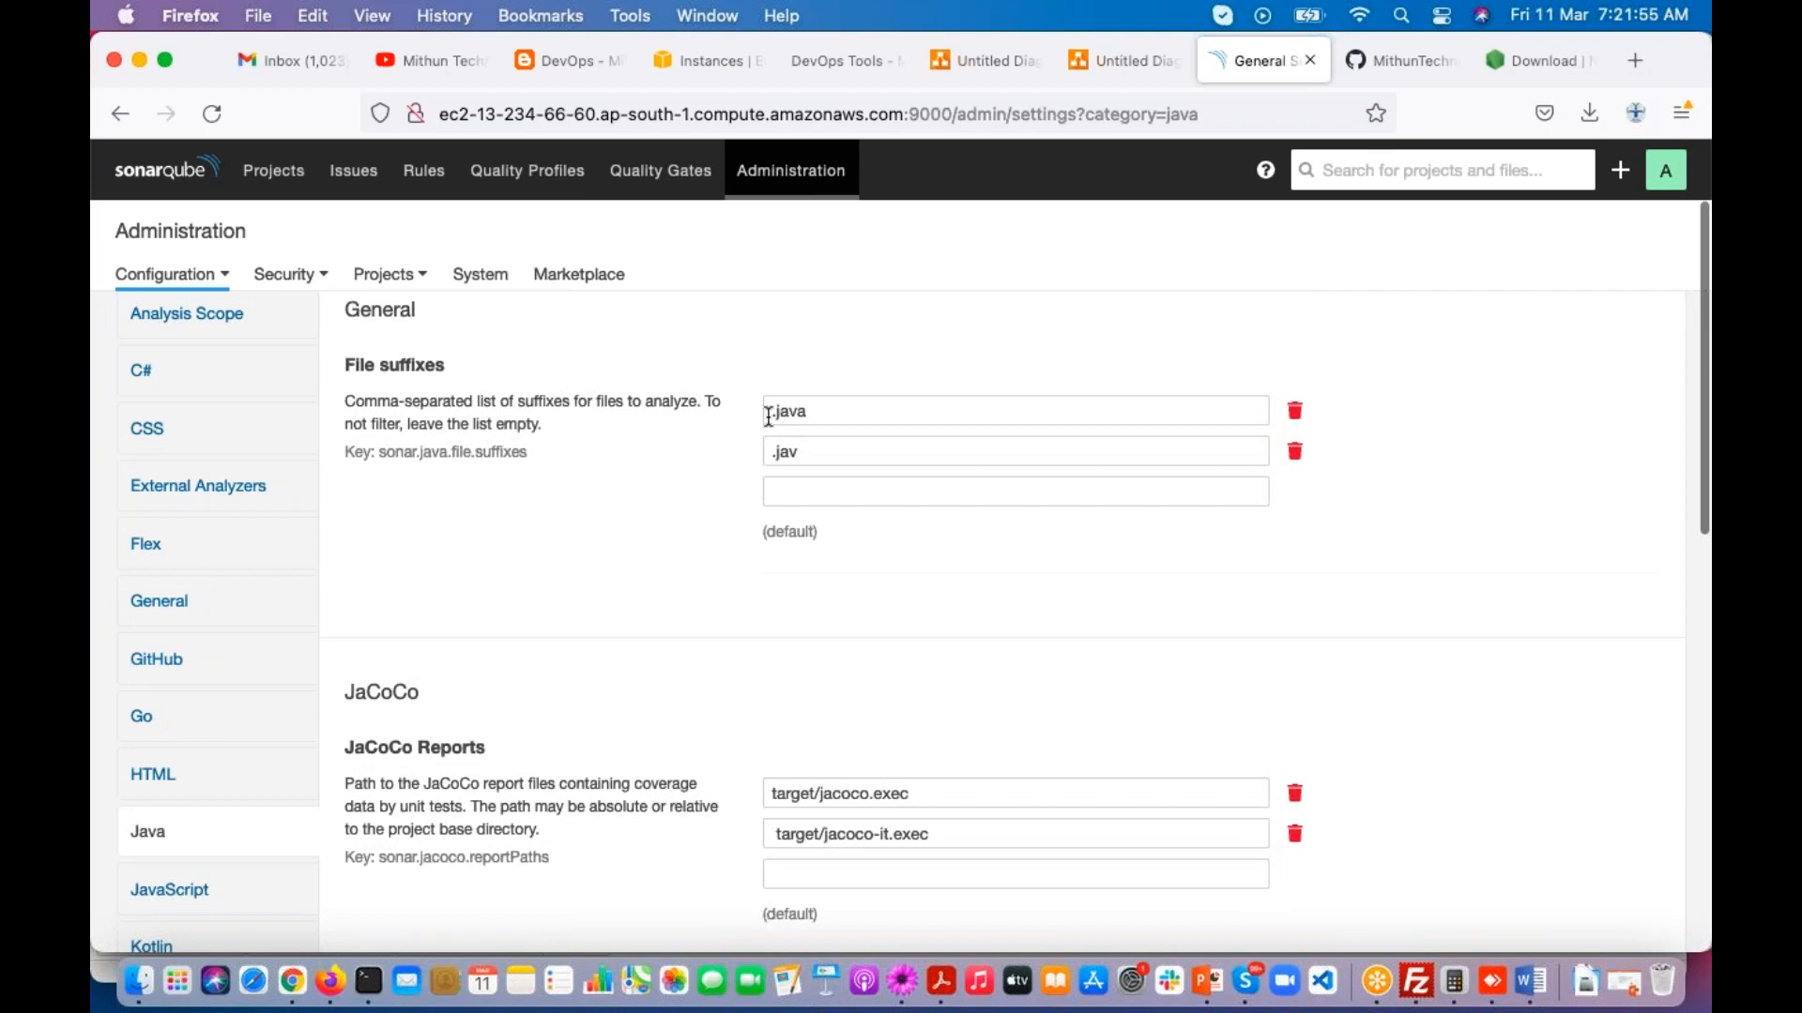
pyautogui.moveTo(769, 413); pyautogui.dragTo(825, 413)
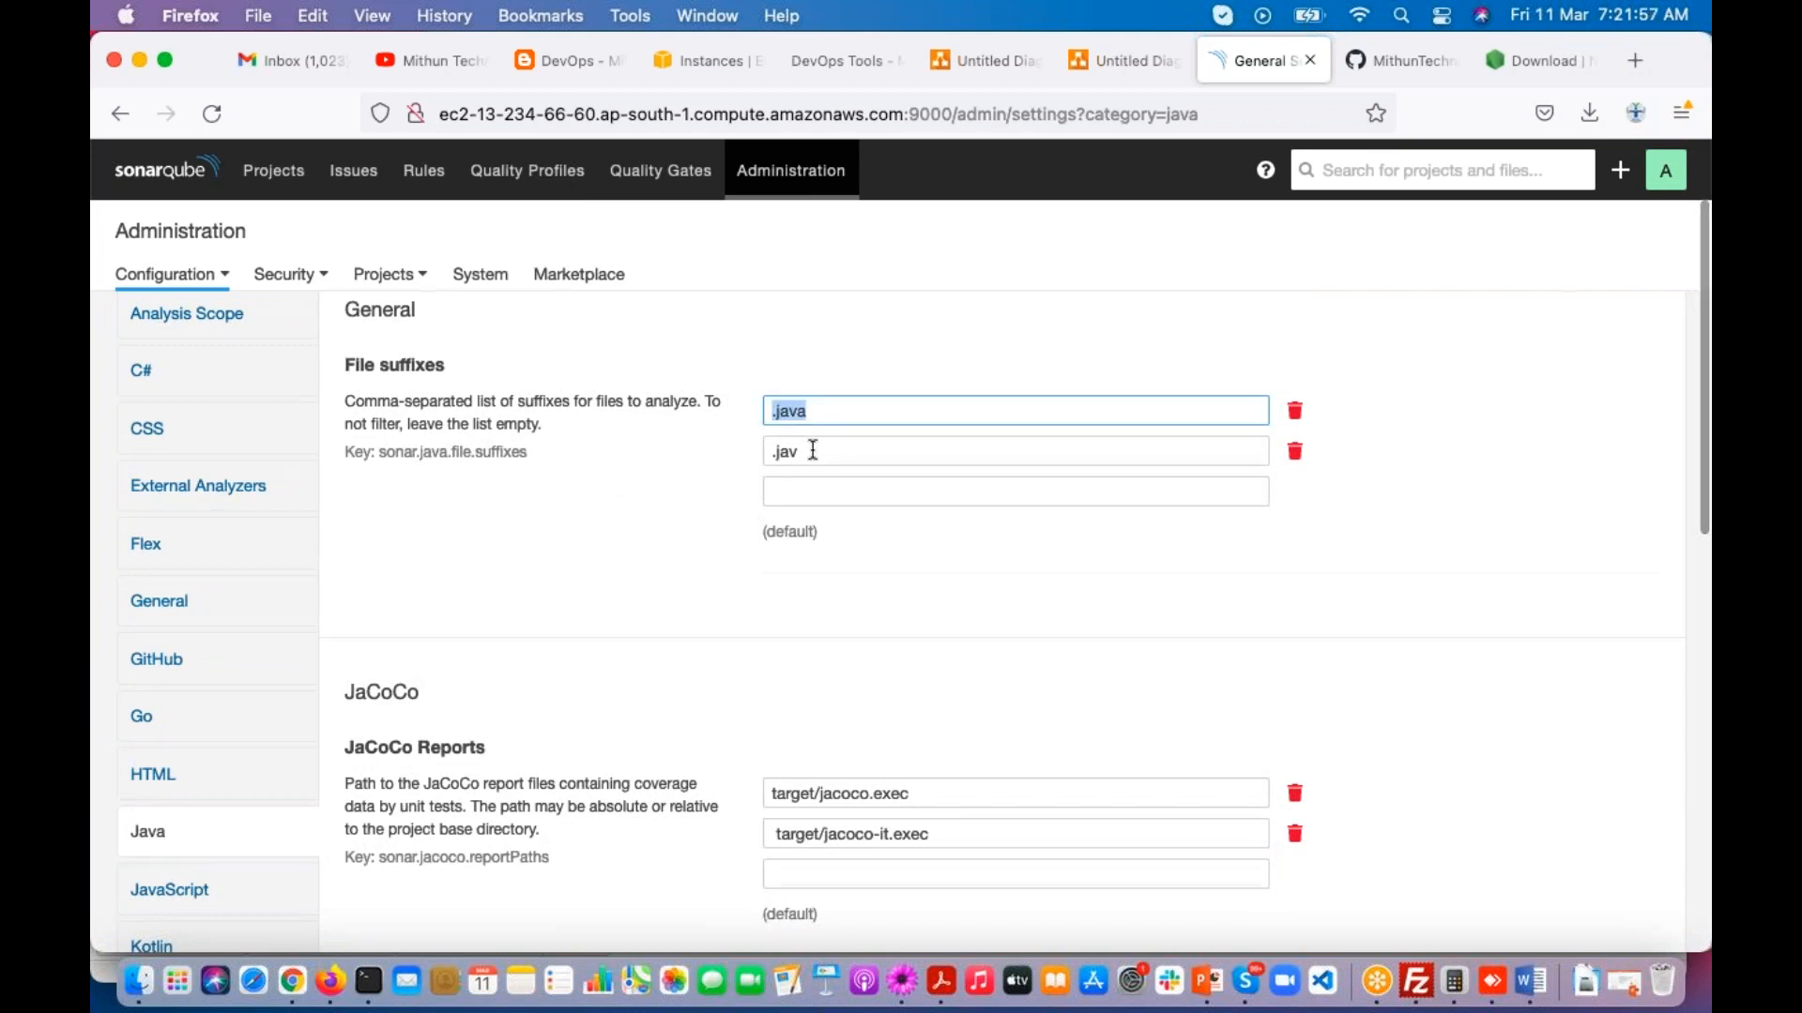
pyautogui.scroll(-5, 233, 771)
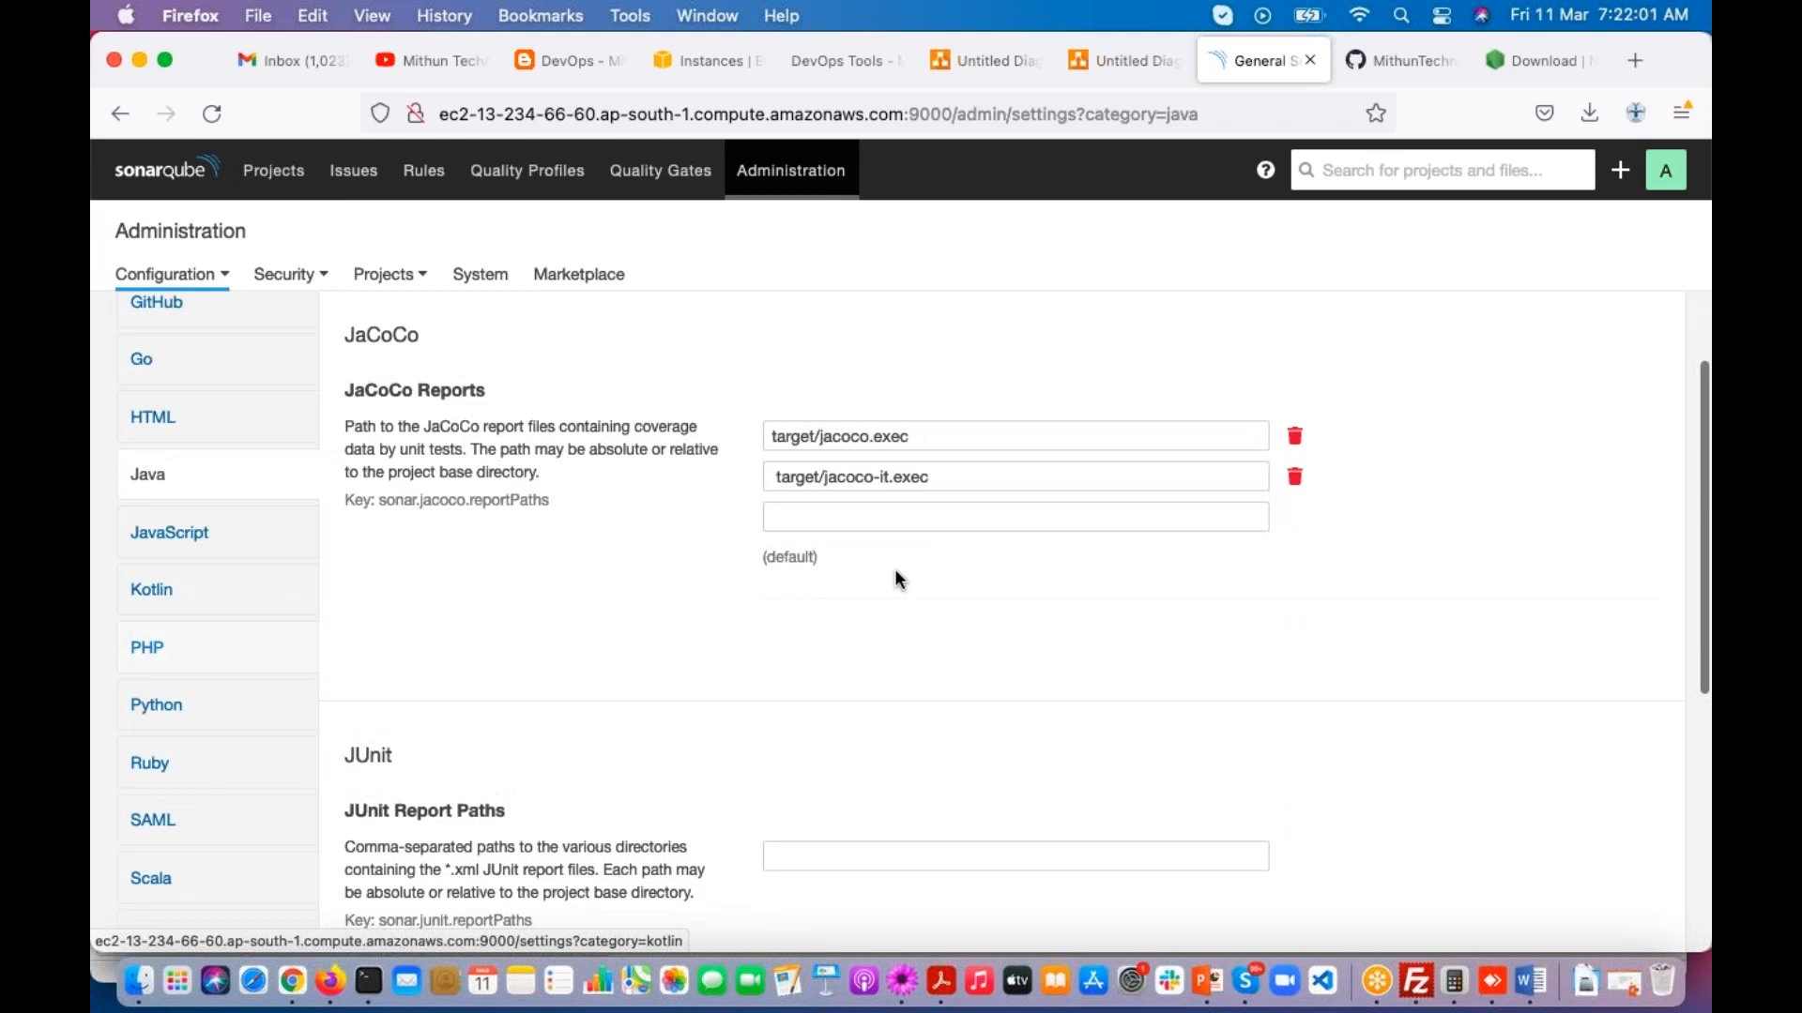
pyautogui.scroll(6, 893, 569)
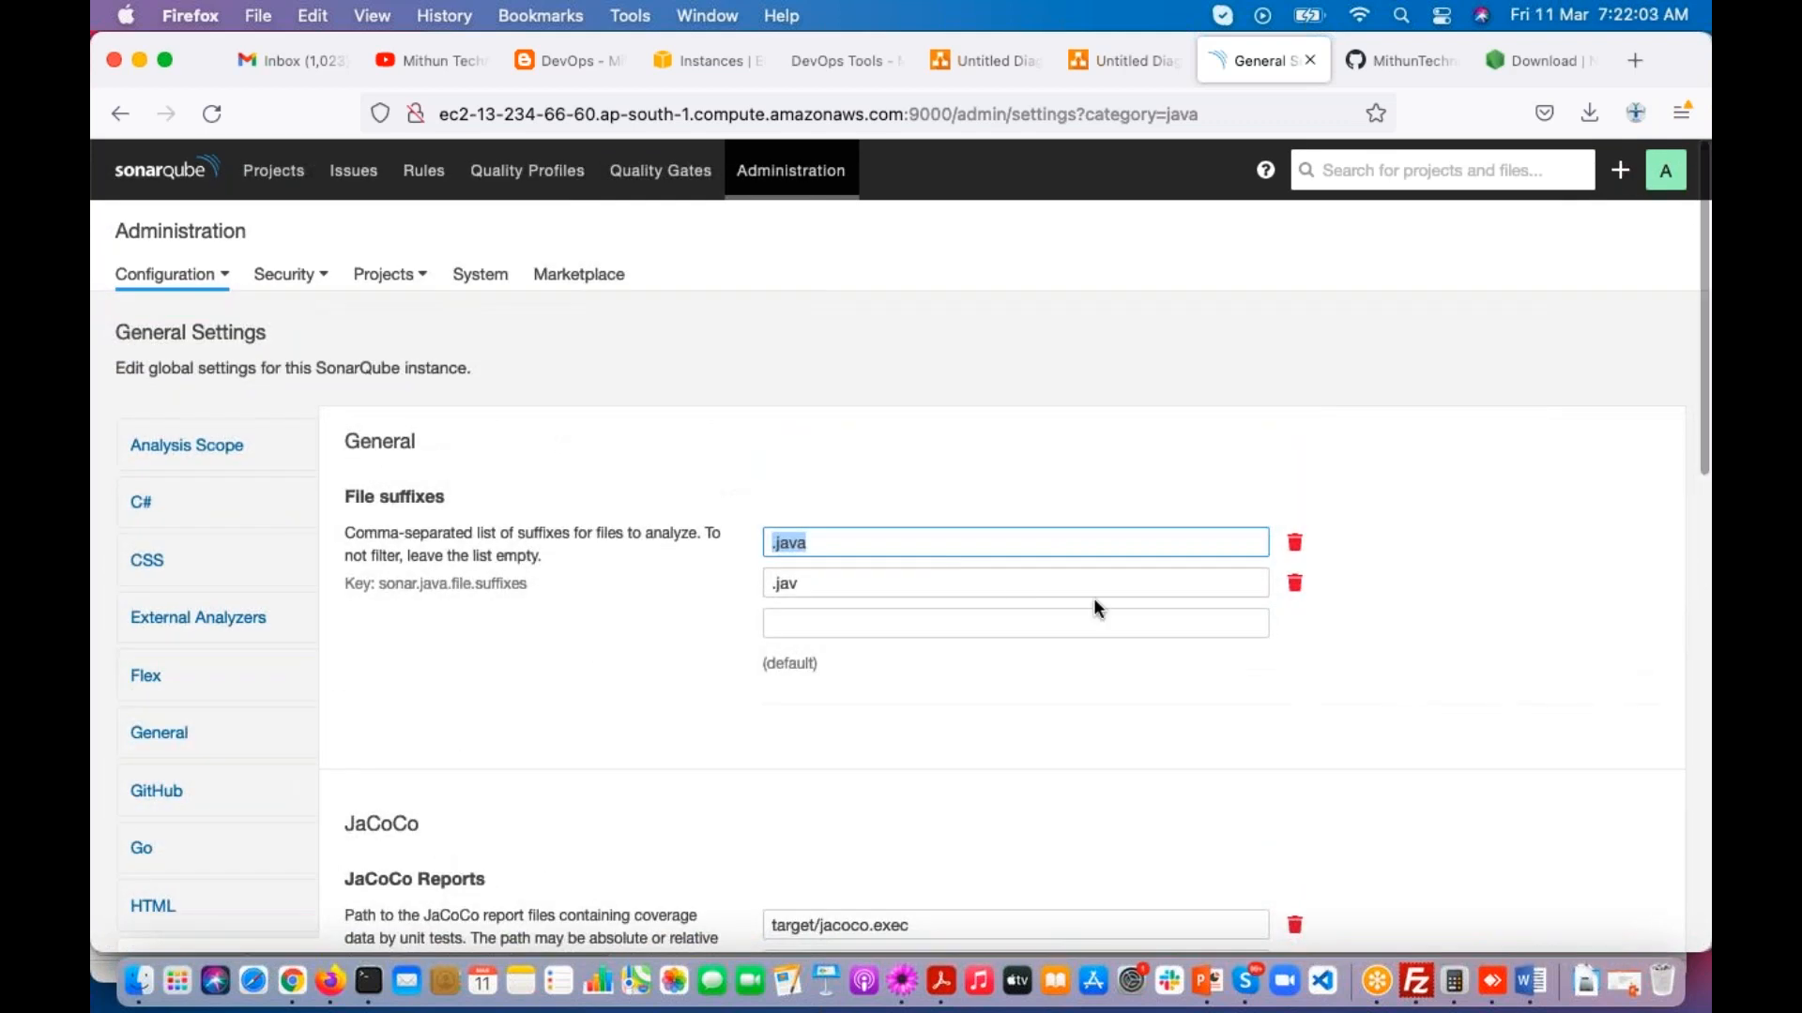
pyautogui.click(1296, 584)
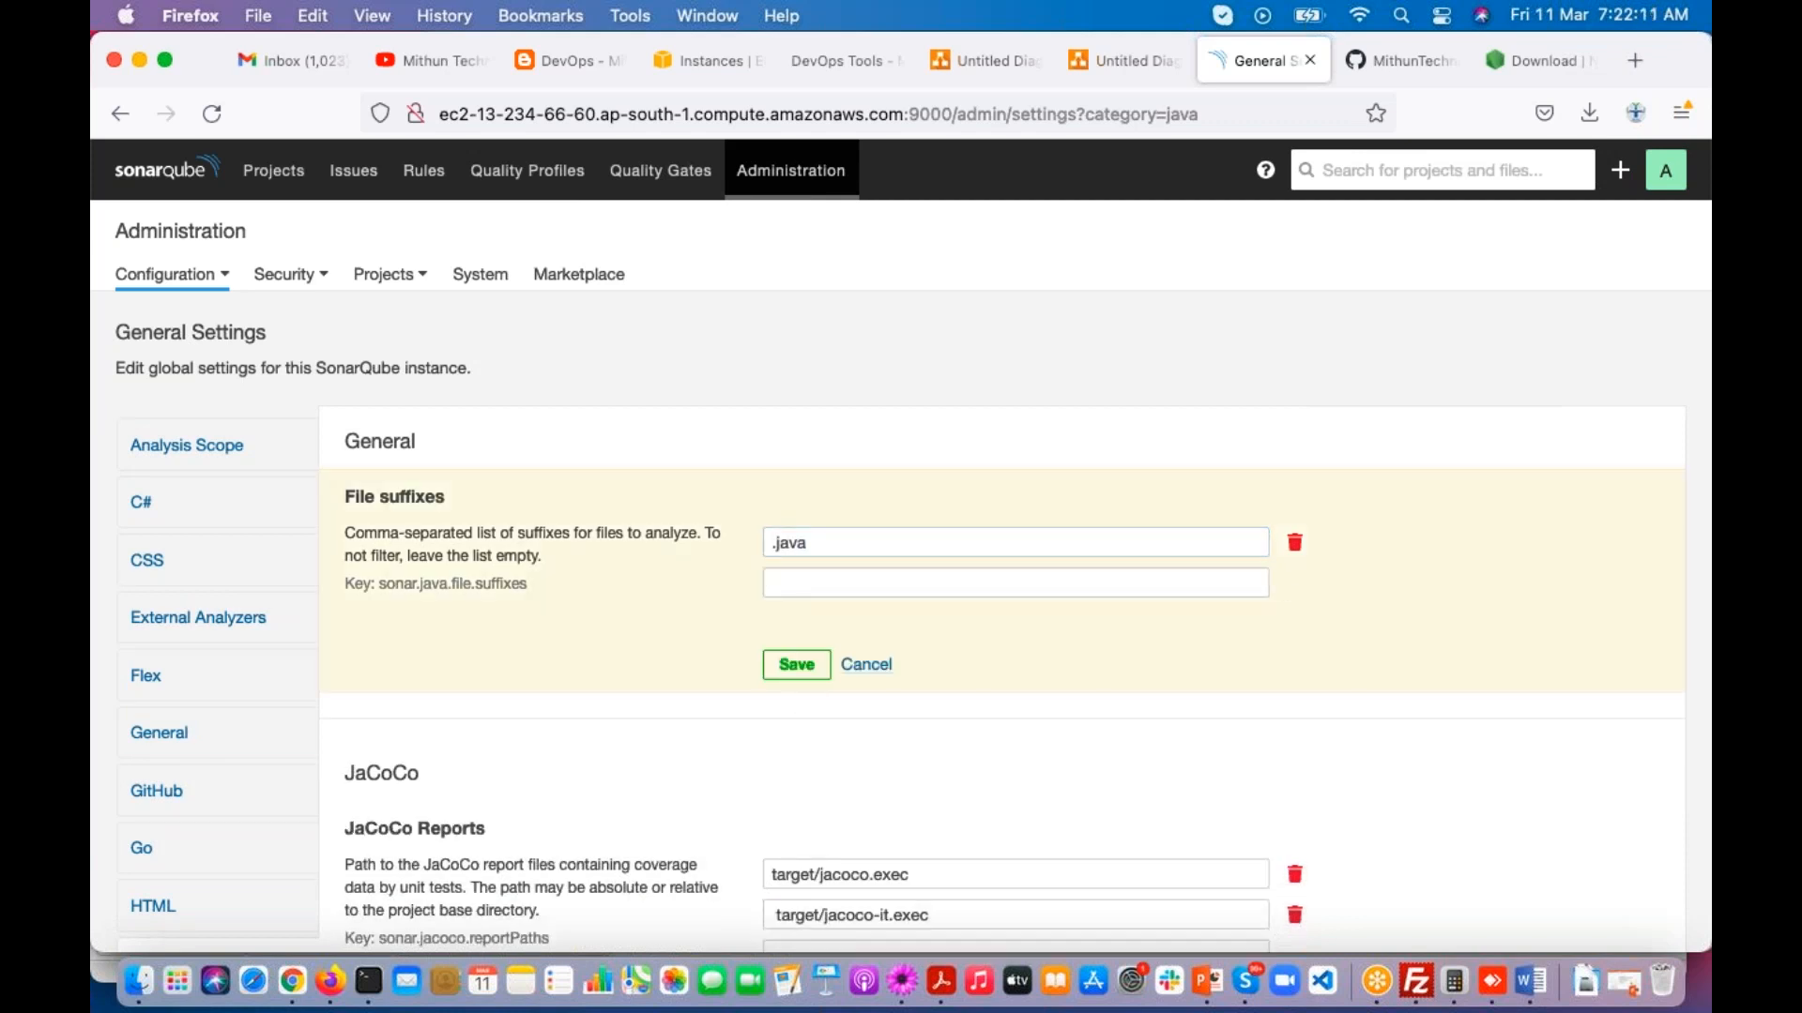
pyautogui.click(795, 665)
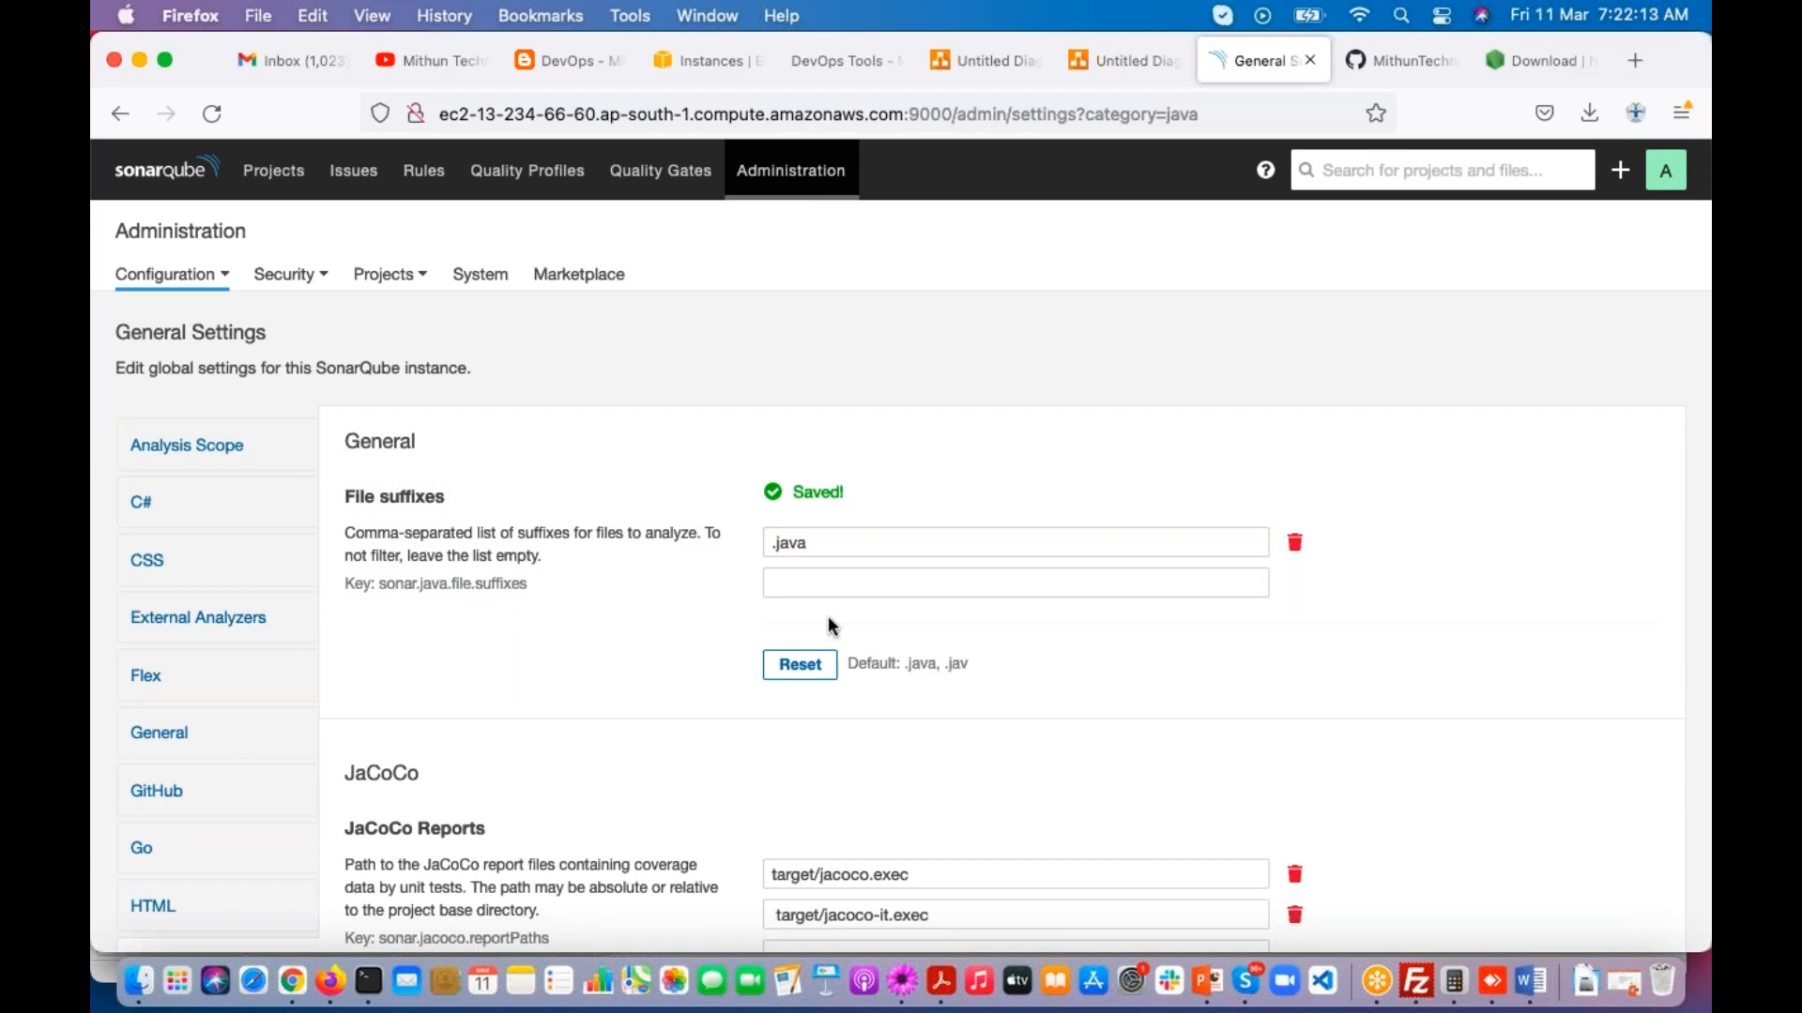
# Step: Add .j as a second Java file suffix and save it, and remove that suffix again
pyautogui.click(823, 582)
pyautogui.write('.j')
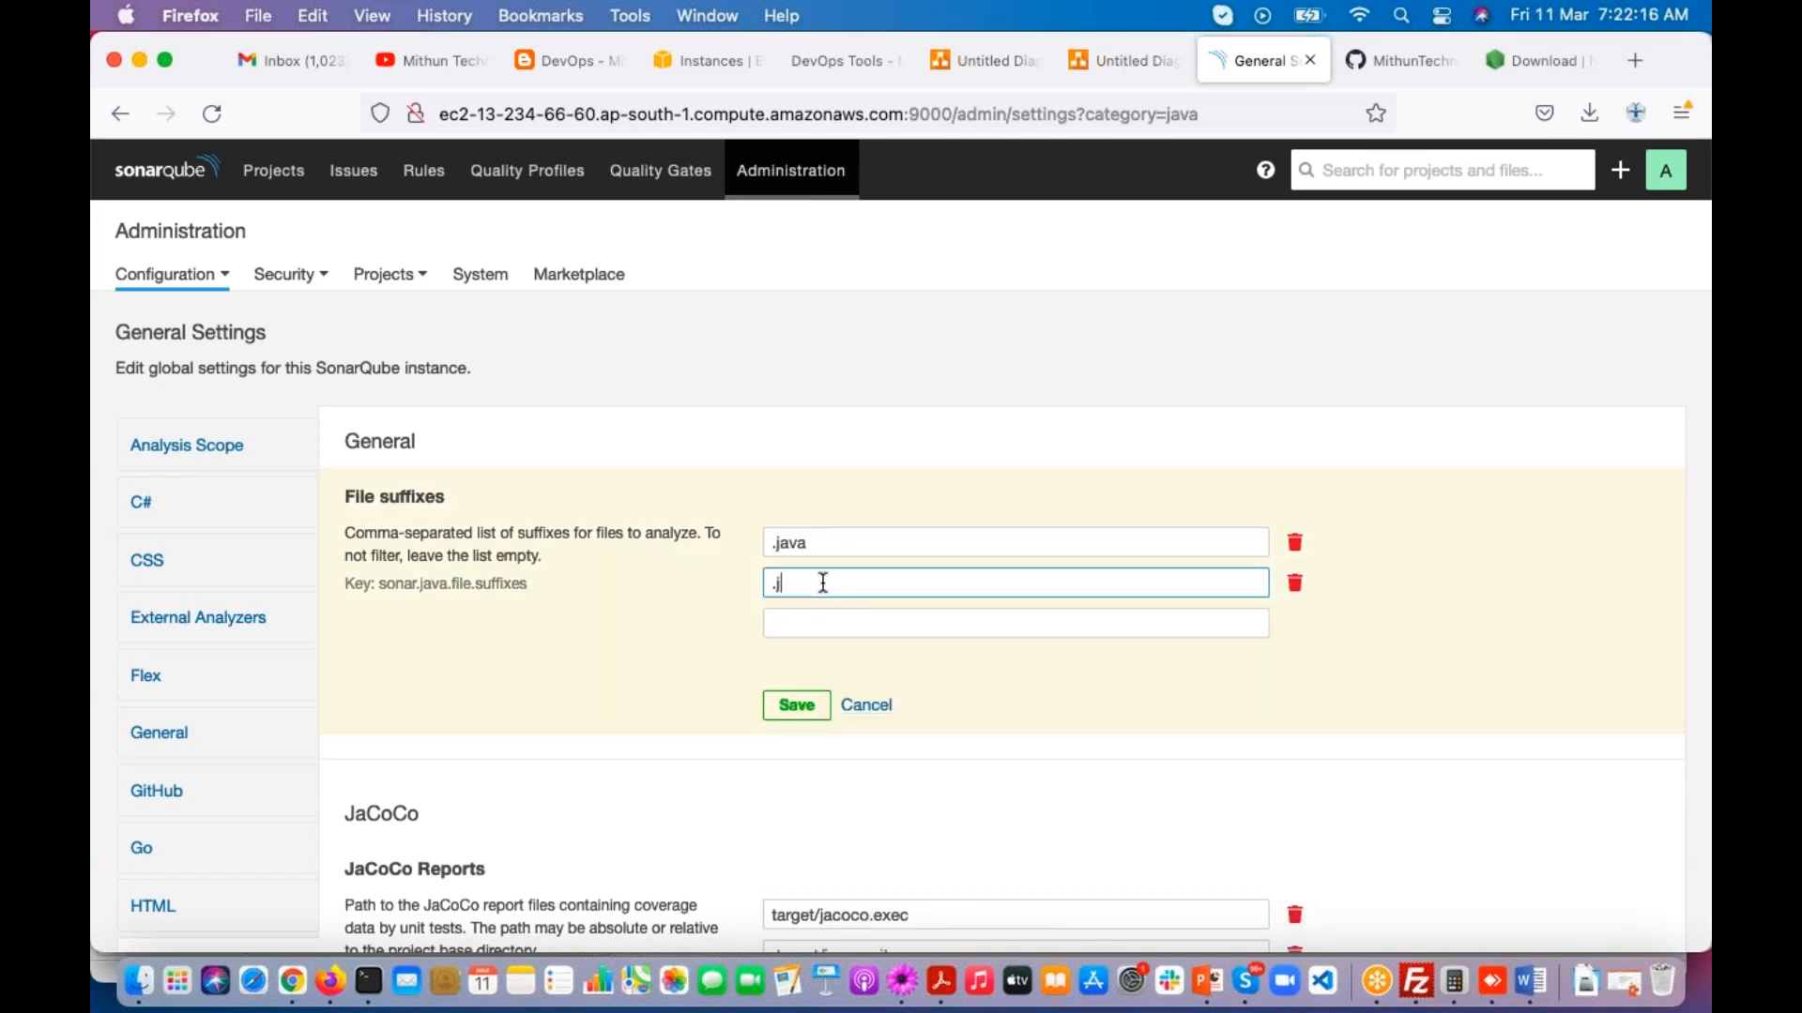
pyautogui.click(797, 707)
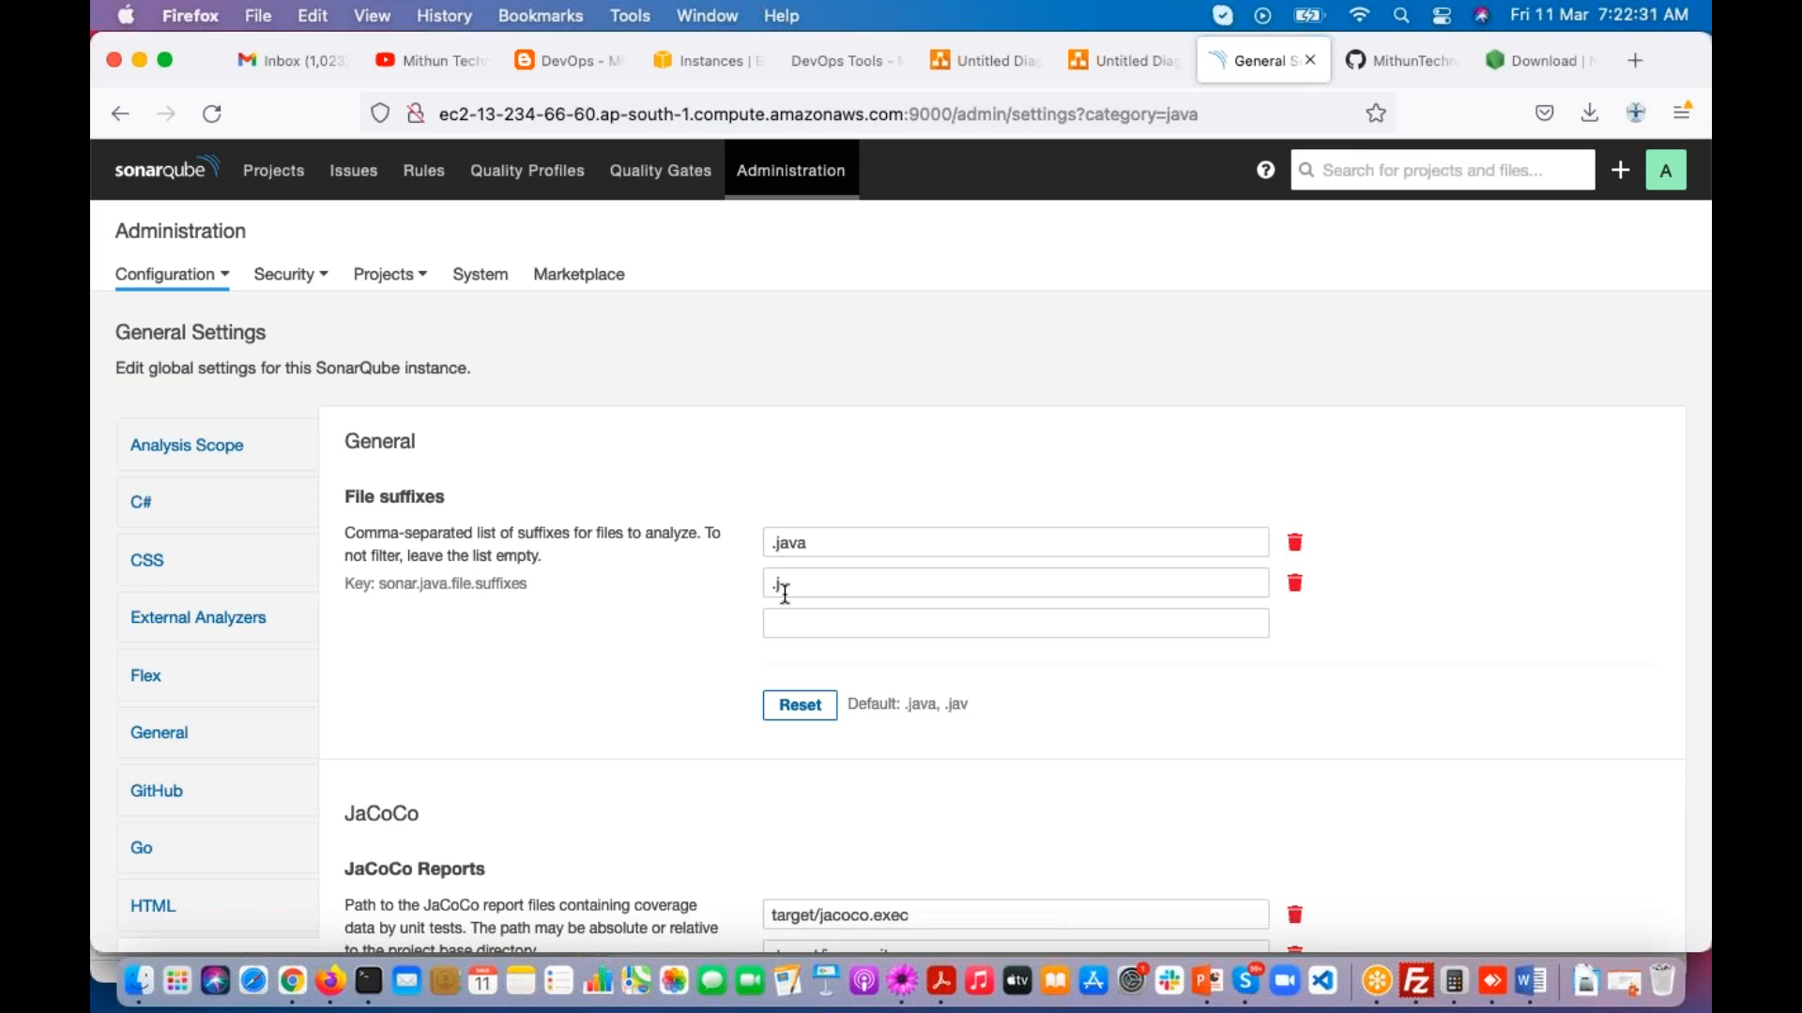
pyautogui.click(1294, 583)
pyautogui.click(796, 668)
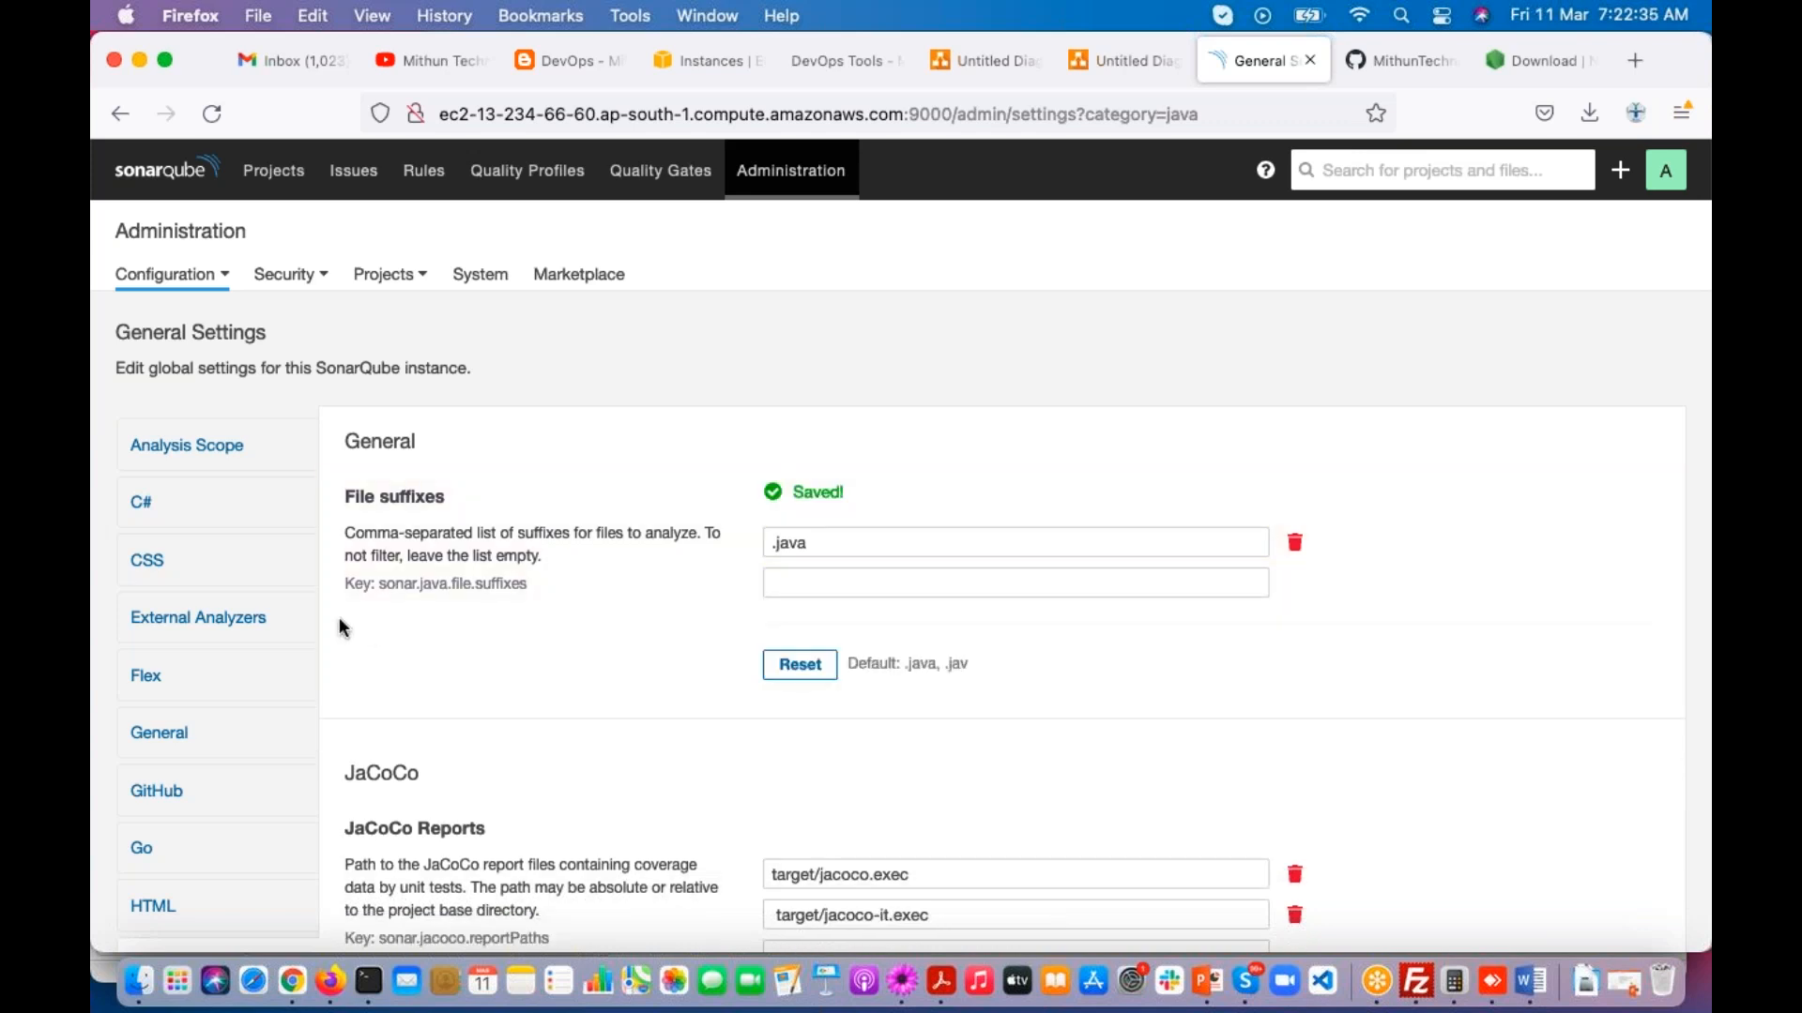
# Step: Examine the Force user authentication setting in the global security settings and open the user administration page
pyautogui.scroll(-15, 206, 572)
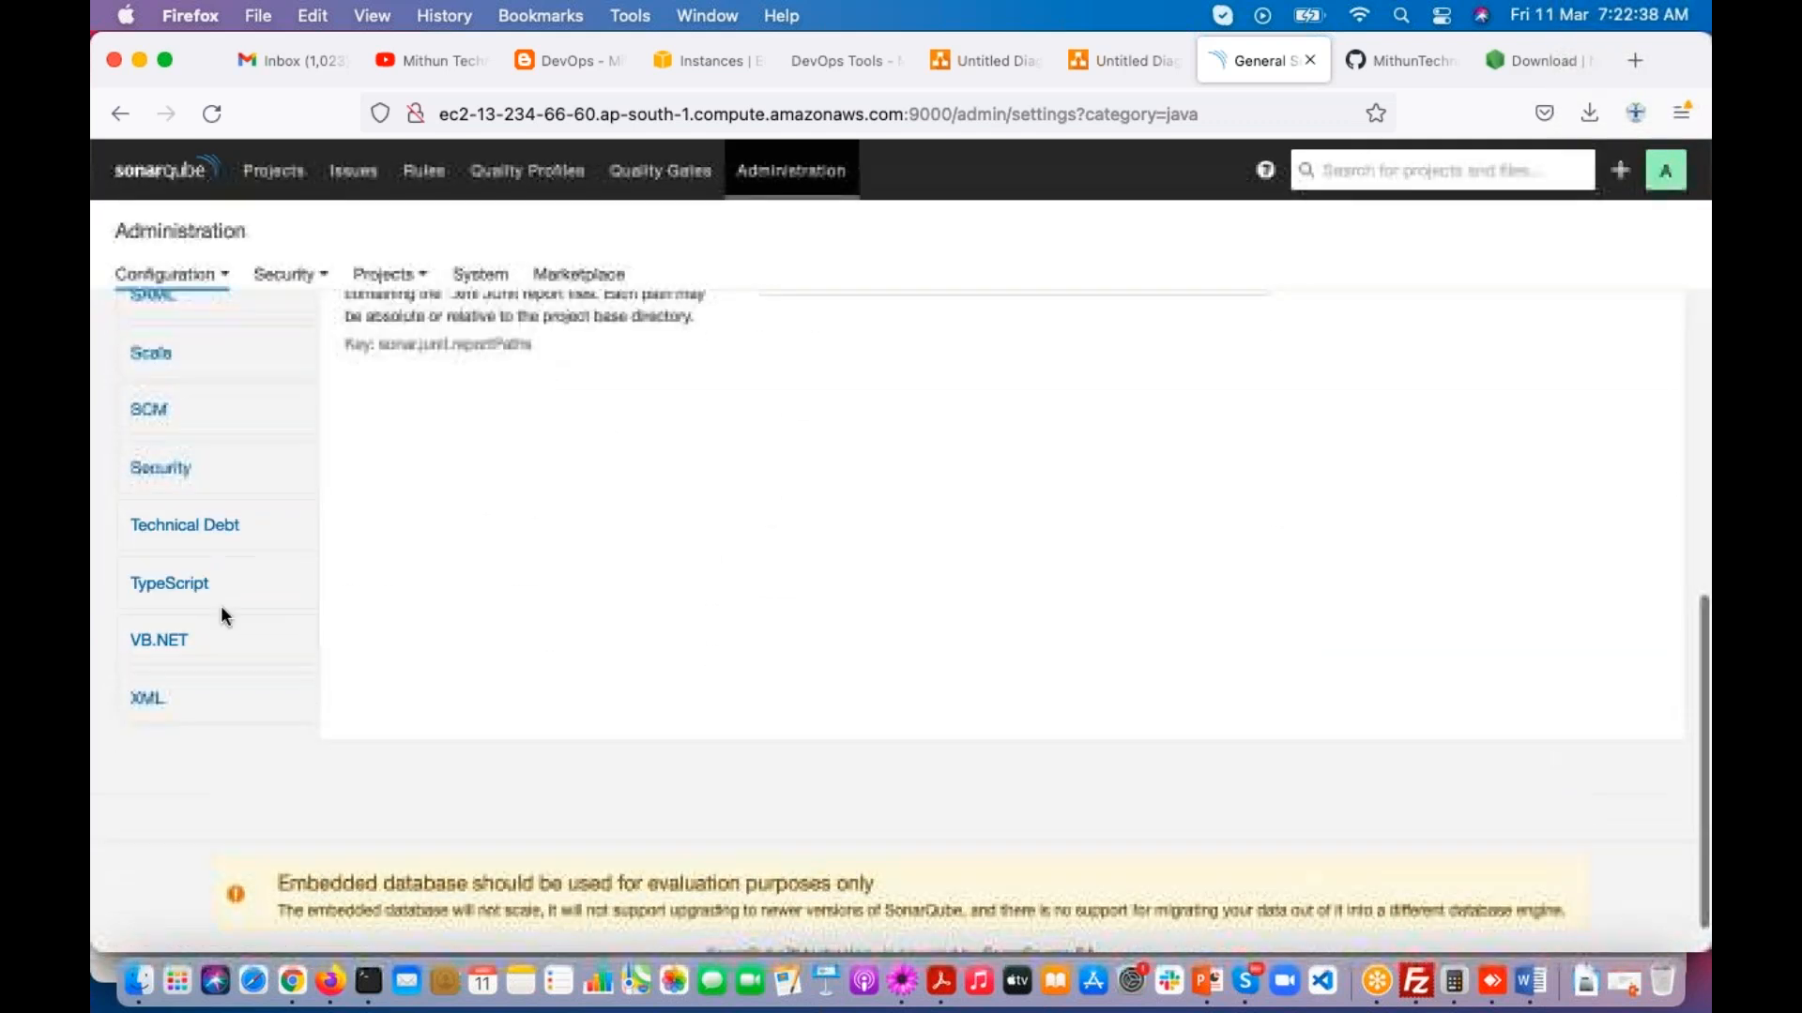
pyautogui.click(162, 472)
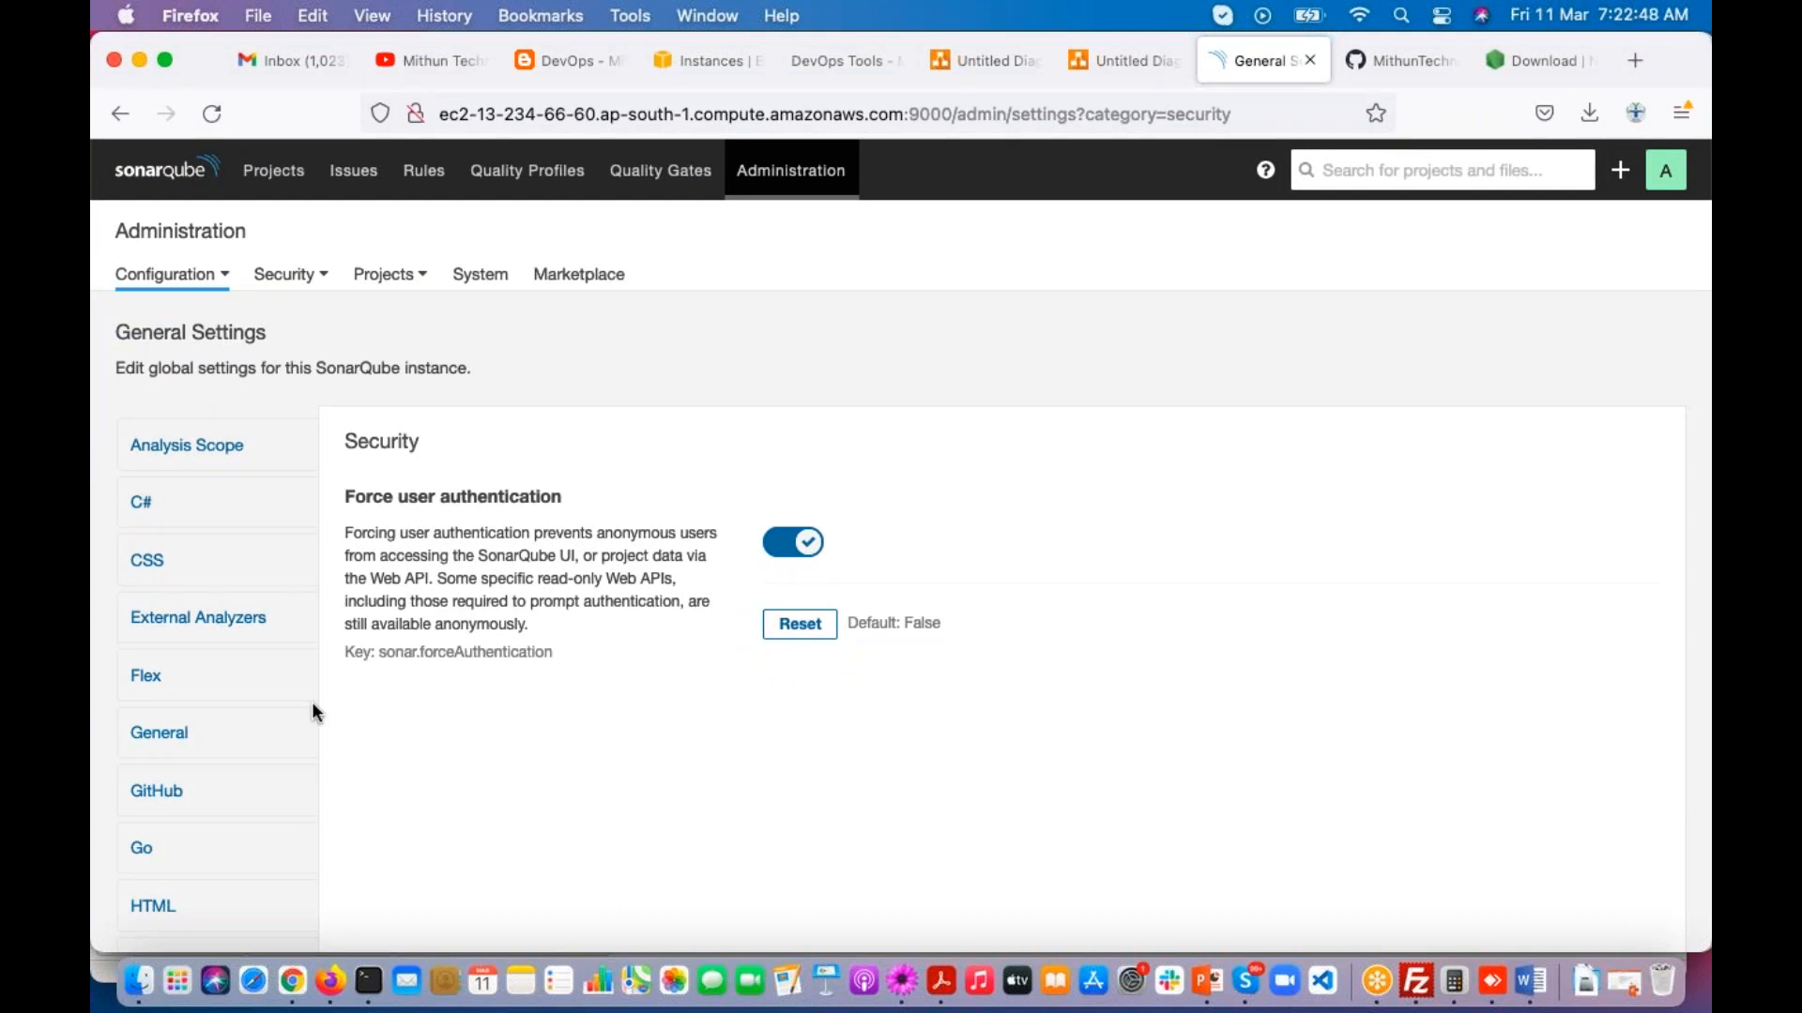
pyautogui.click(285, 274)
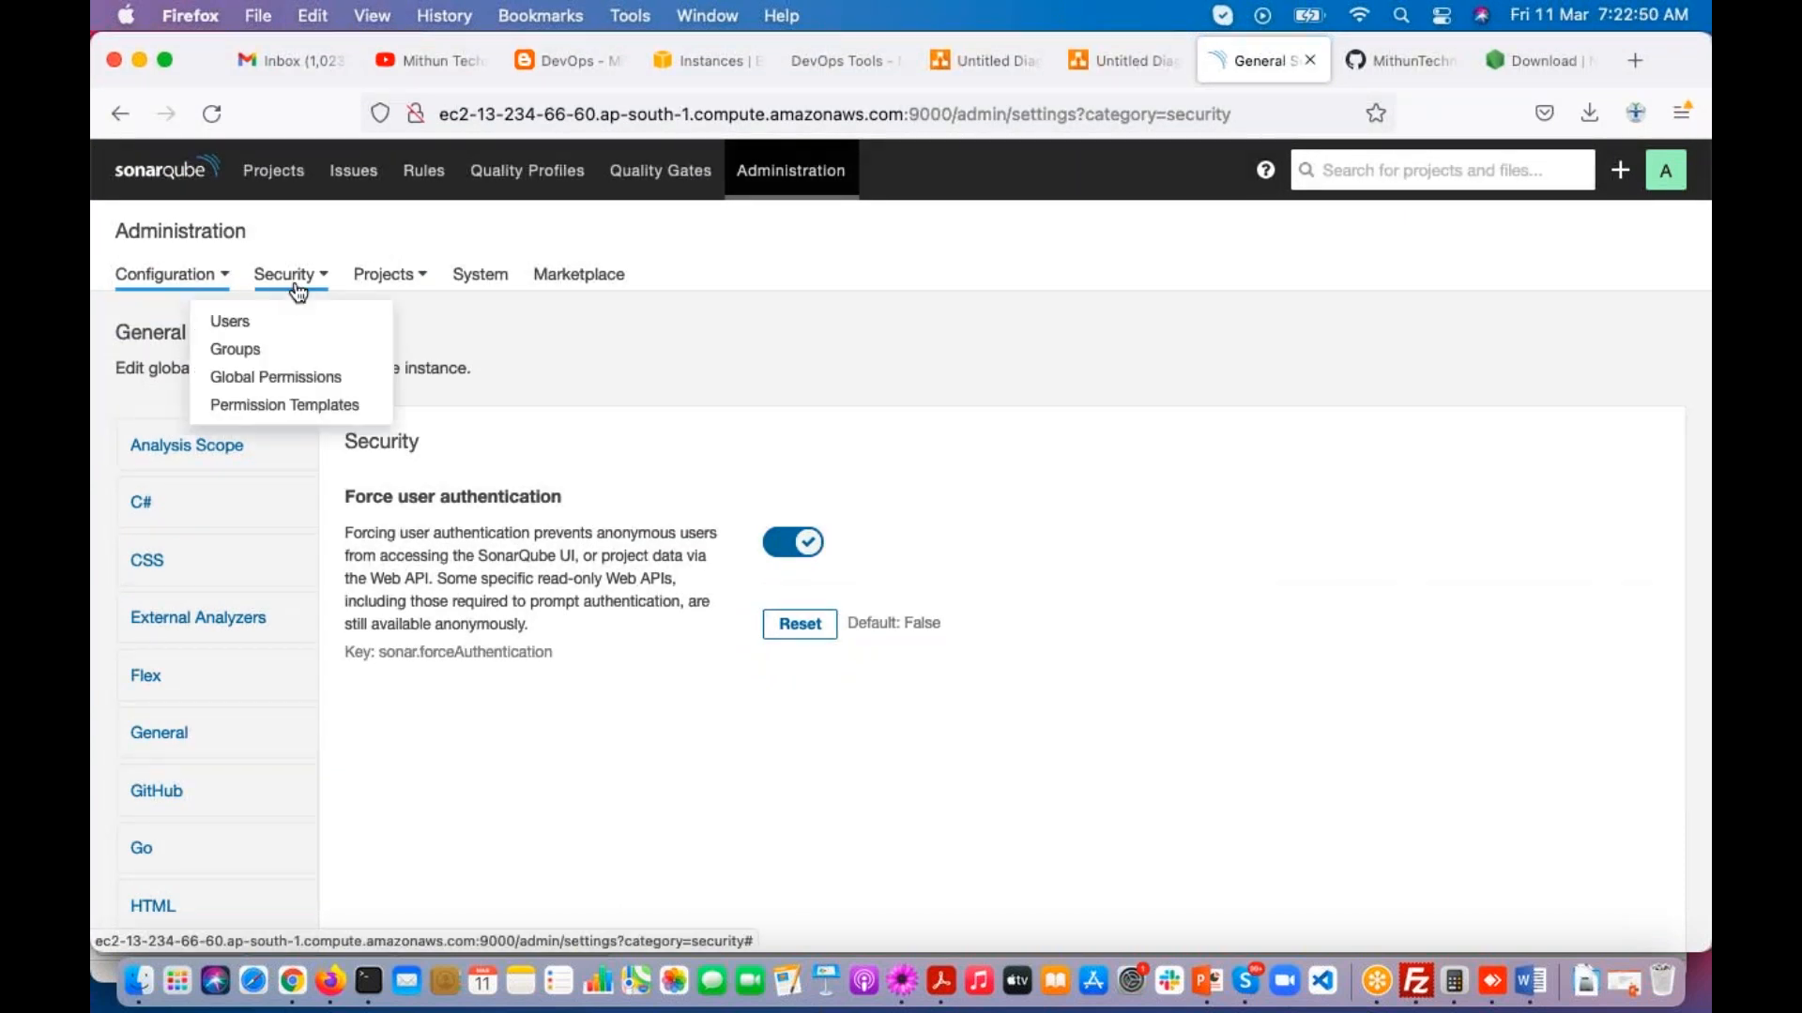
pyautogui.click(264, 335)
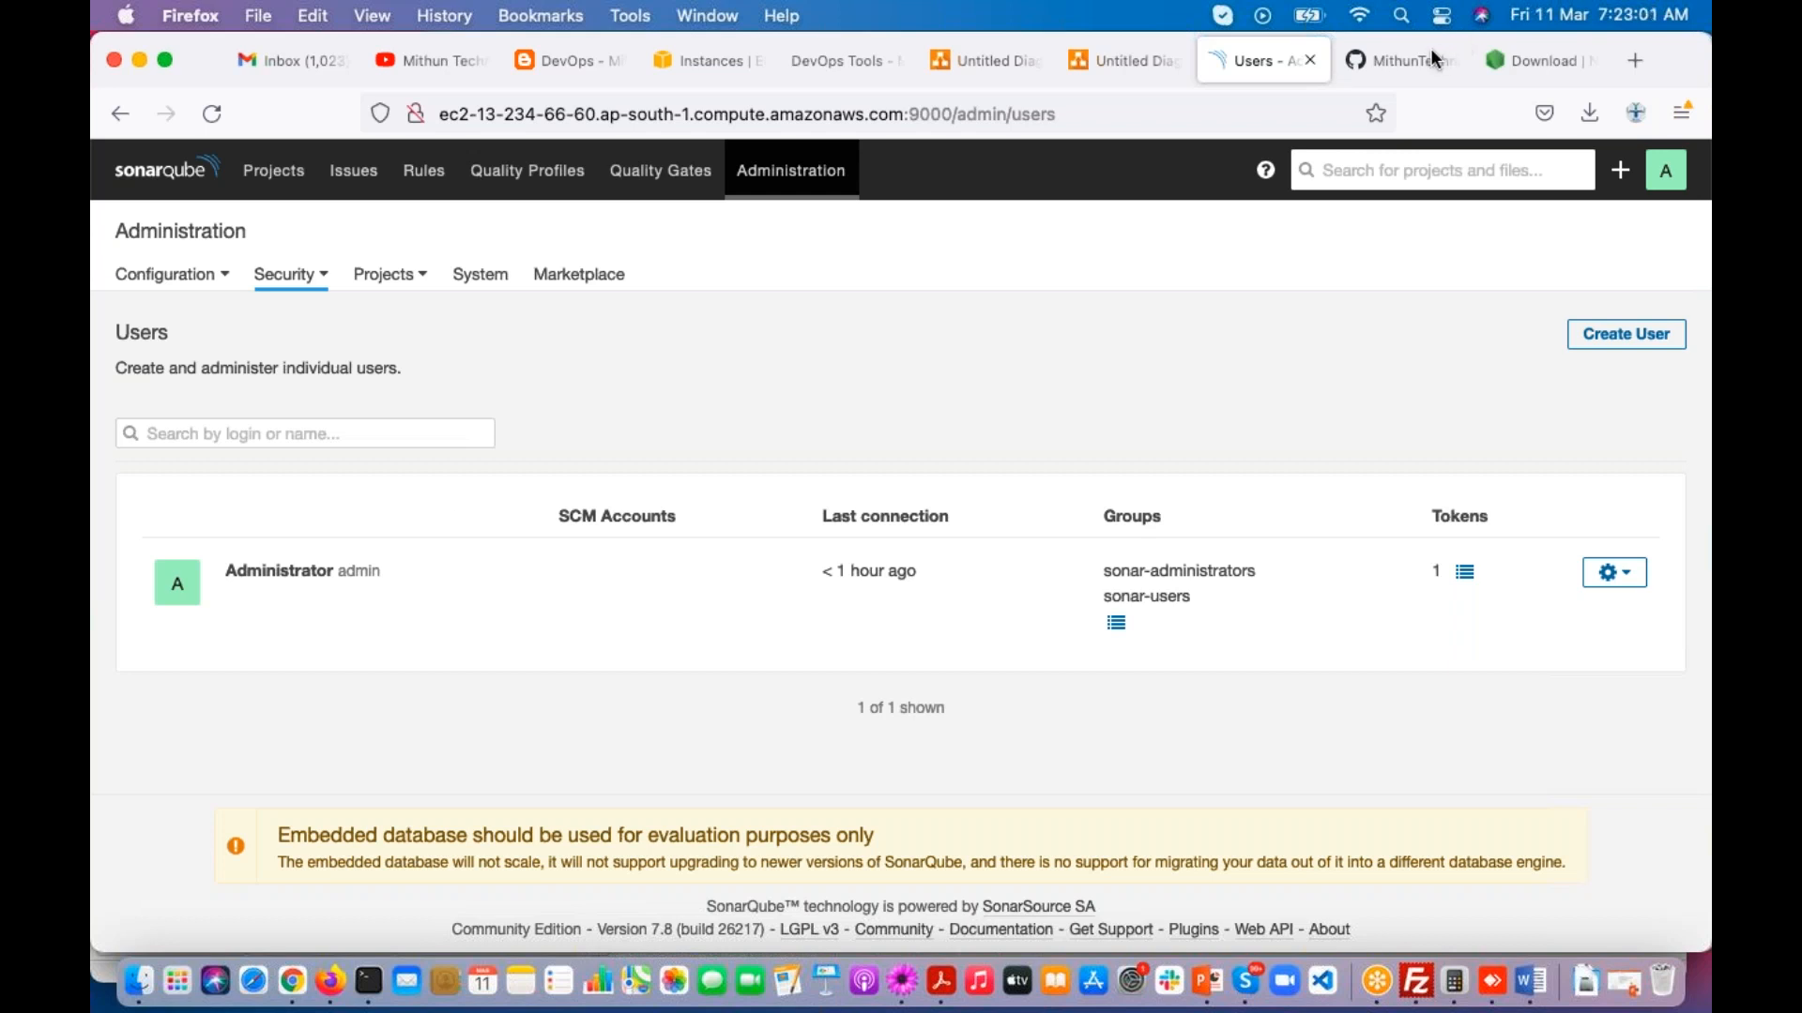
# Step: Start creating a user with the login mithuntechnologies and the name Mithun Technologies
pyautogui.click(1687, 428)
pyautogui.click(926, 330)
pyautogui.click(1625, 334)
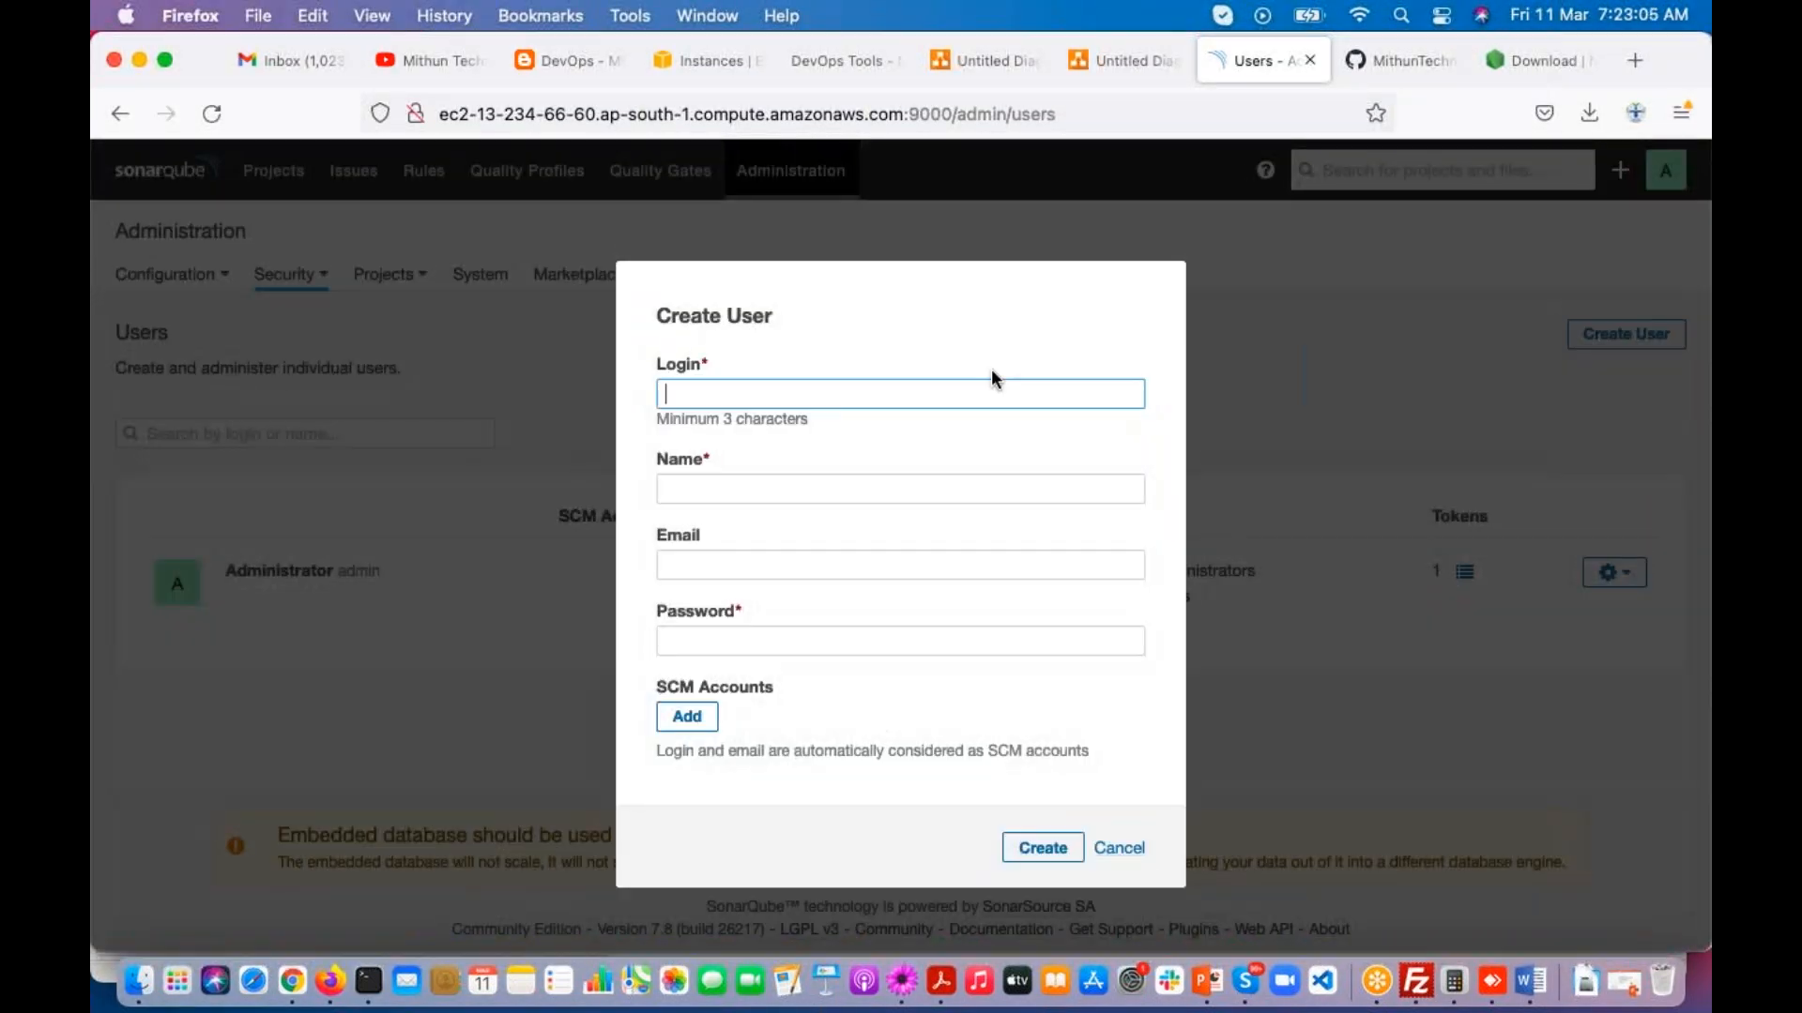
pyautogui.write('mithuntechnologies')
pyautogui.press('Tab')
pyautogui.write('Mithun Te')
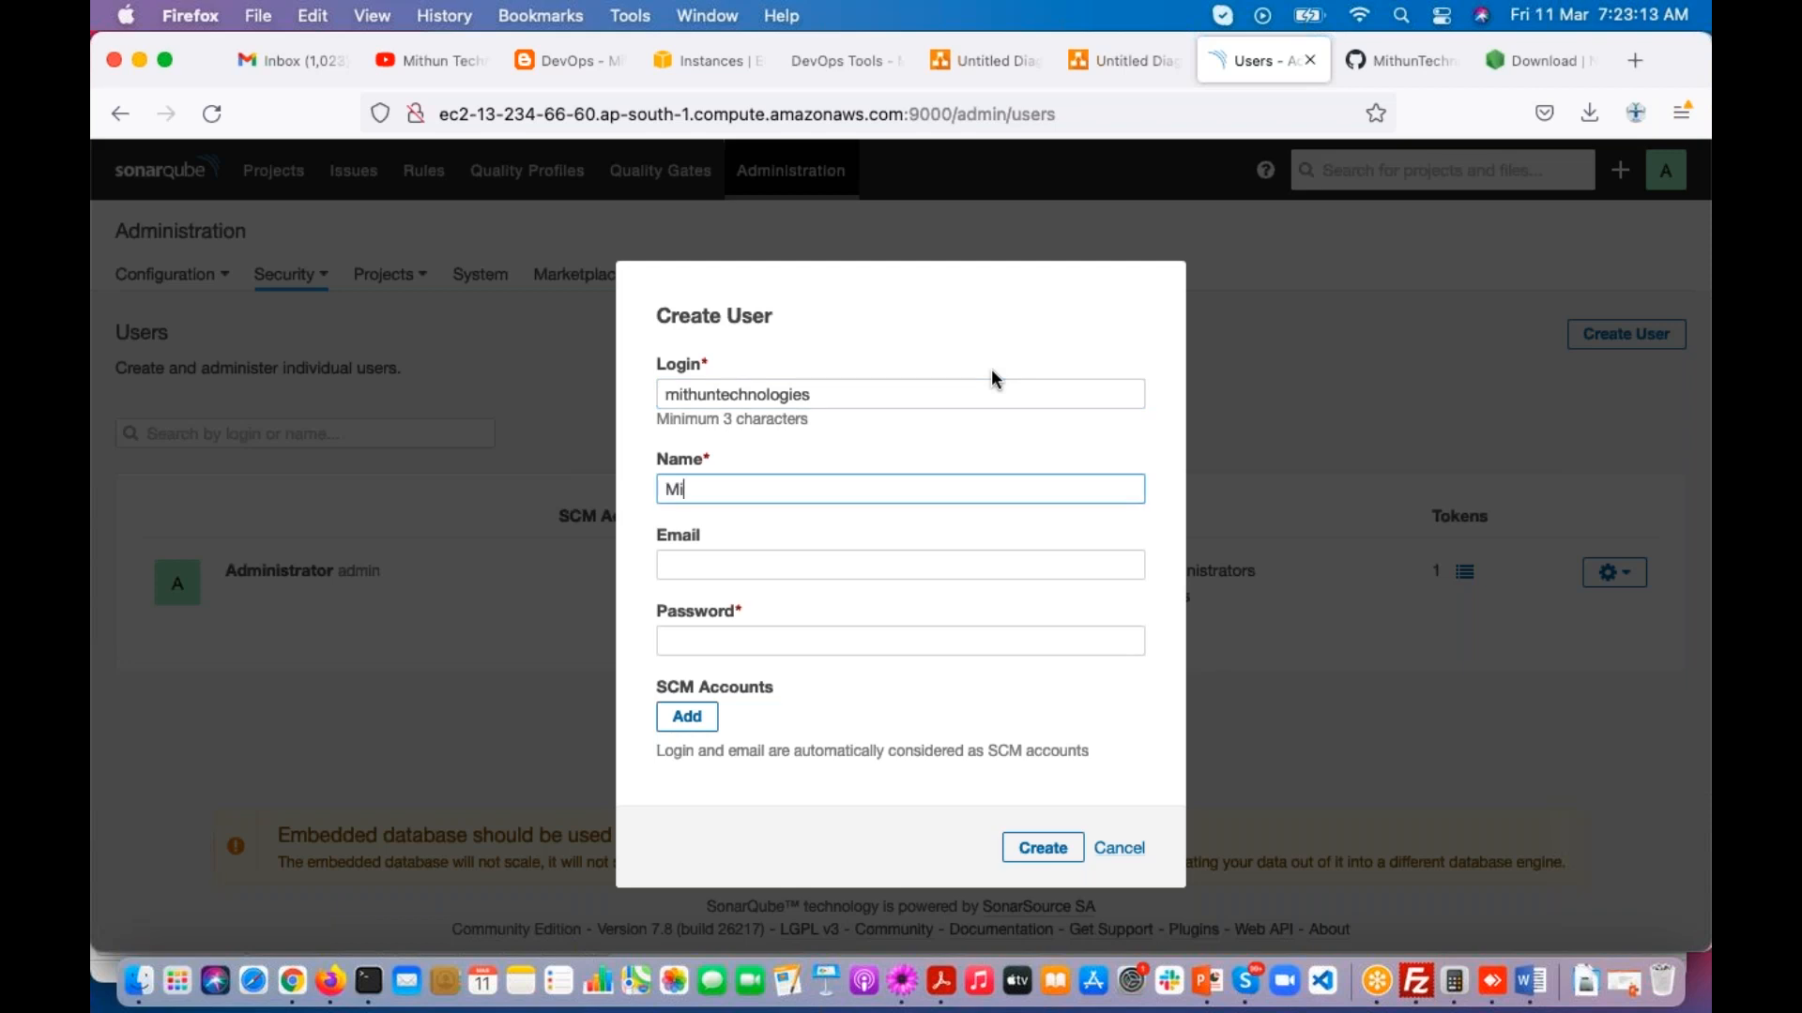
pyautogui.write('chnologies')
# Step: Leave the email empty, enter the account password, create the user and decline storing the password in the browser
pyautogui.press('Tab')
pyautogui.press('Tab')
pyautogui.write('password')
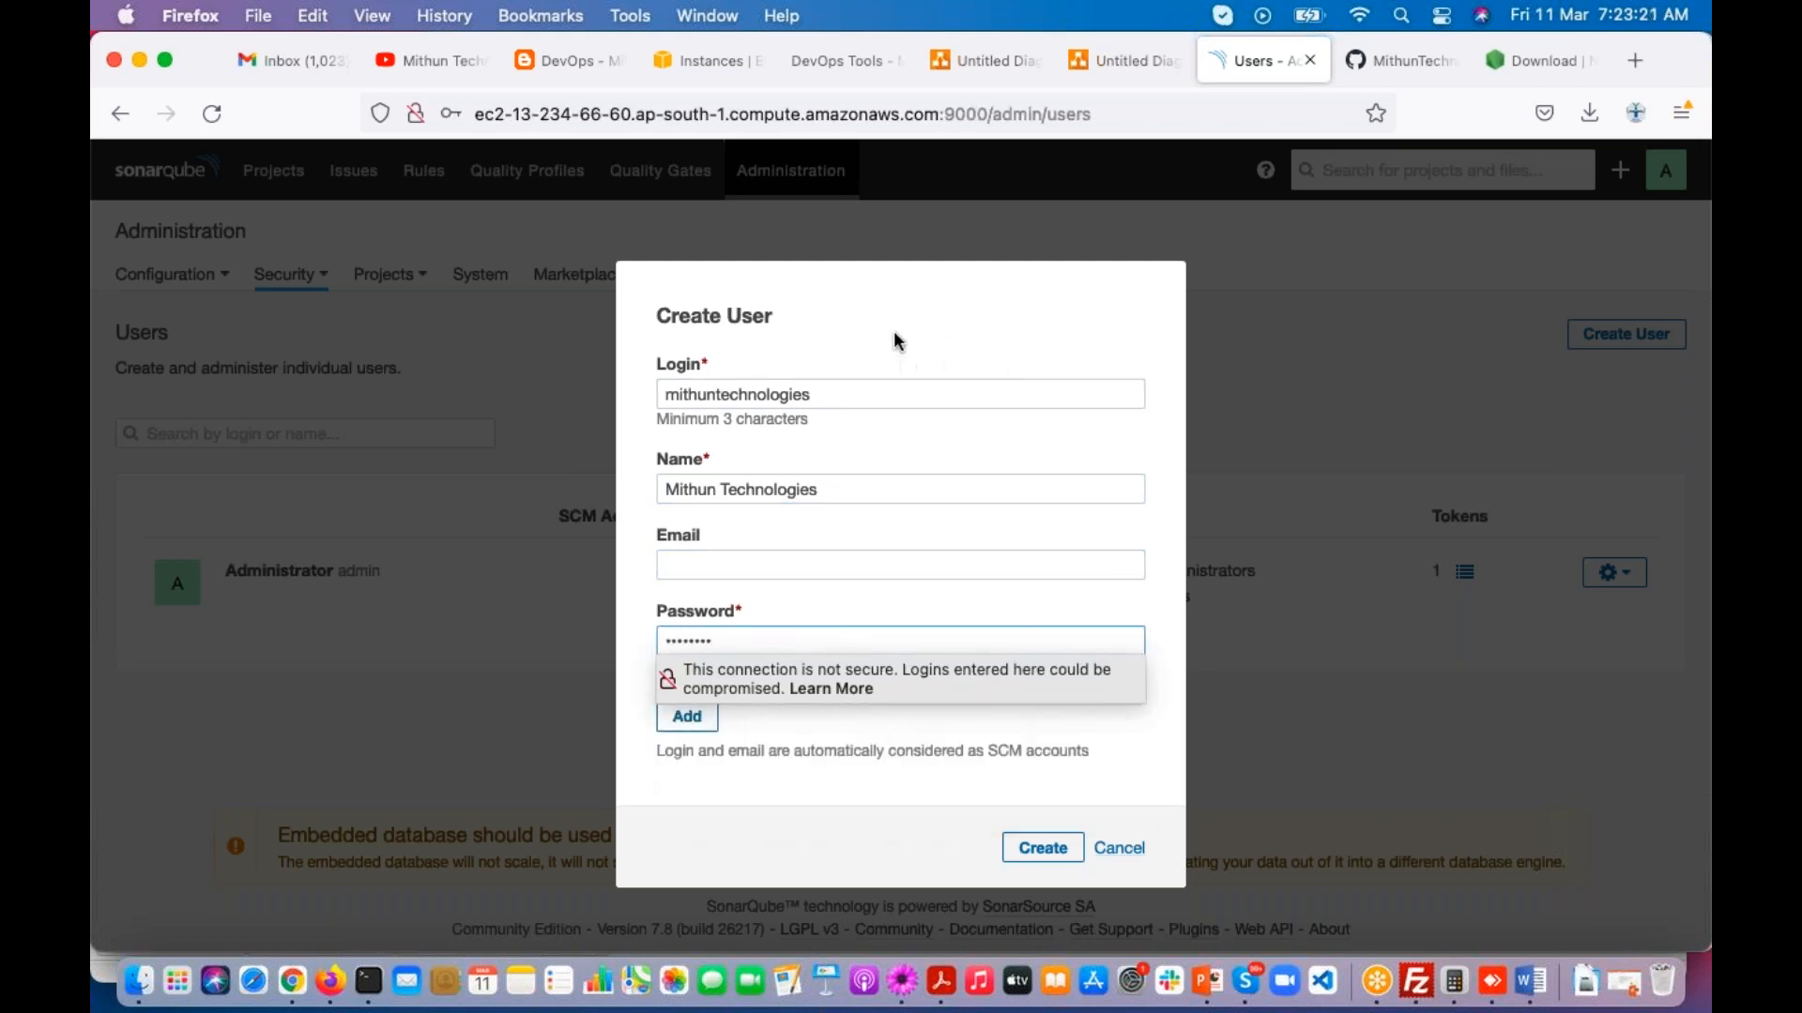
pyautogui.click(1038, 848)
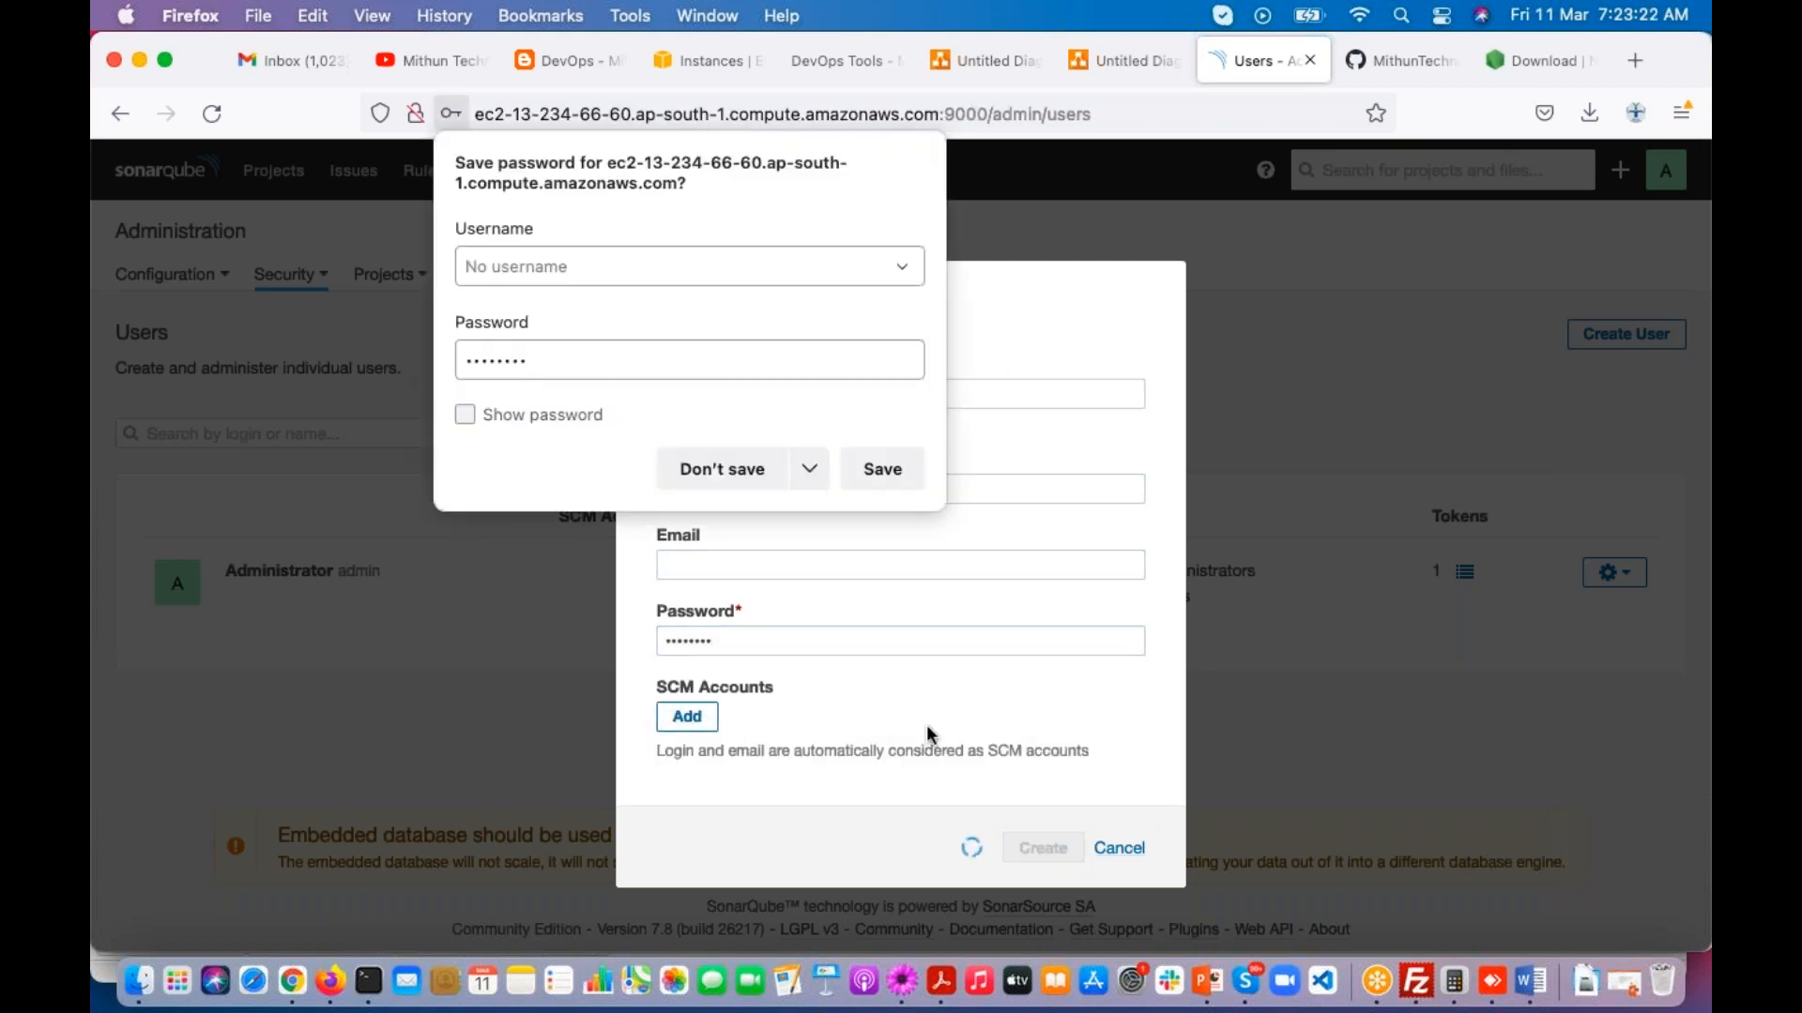
pyautogui.click(706, 464)
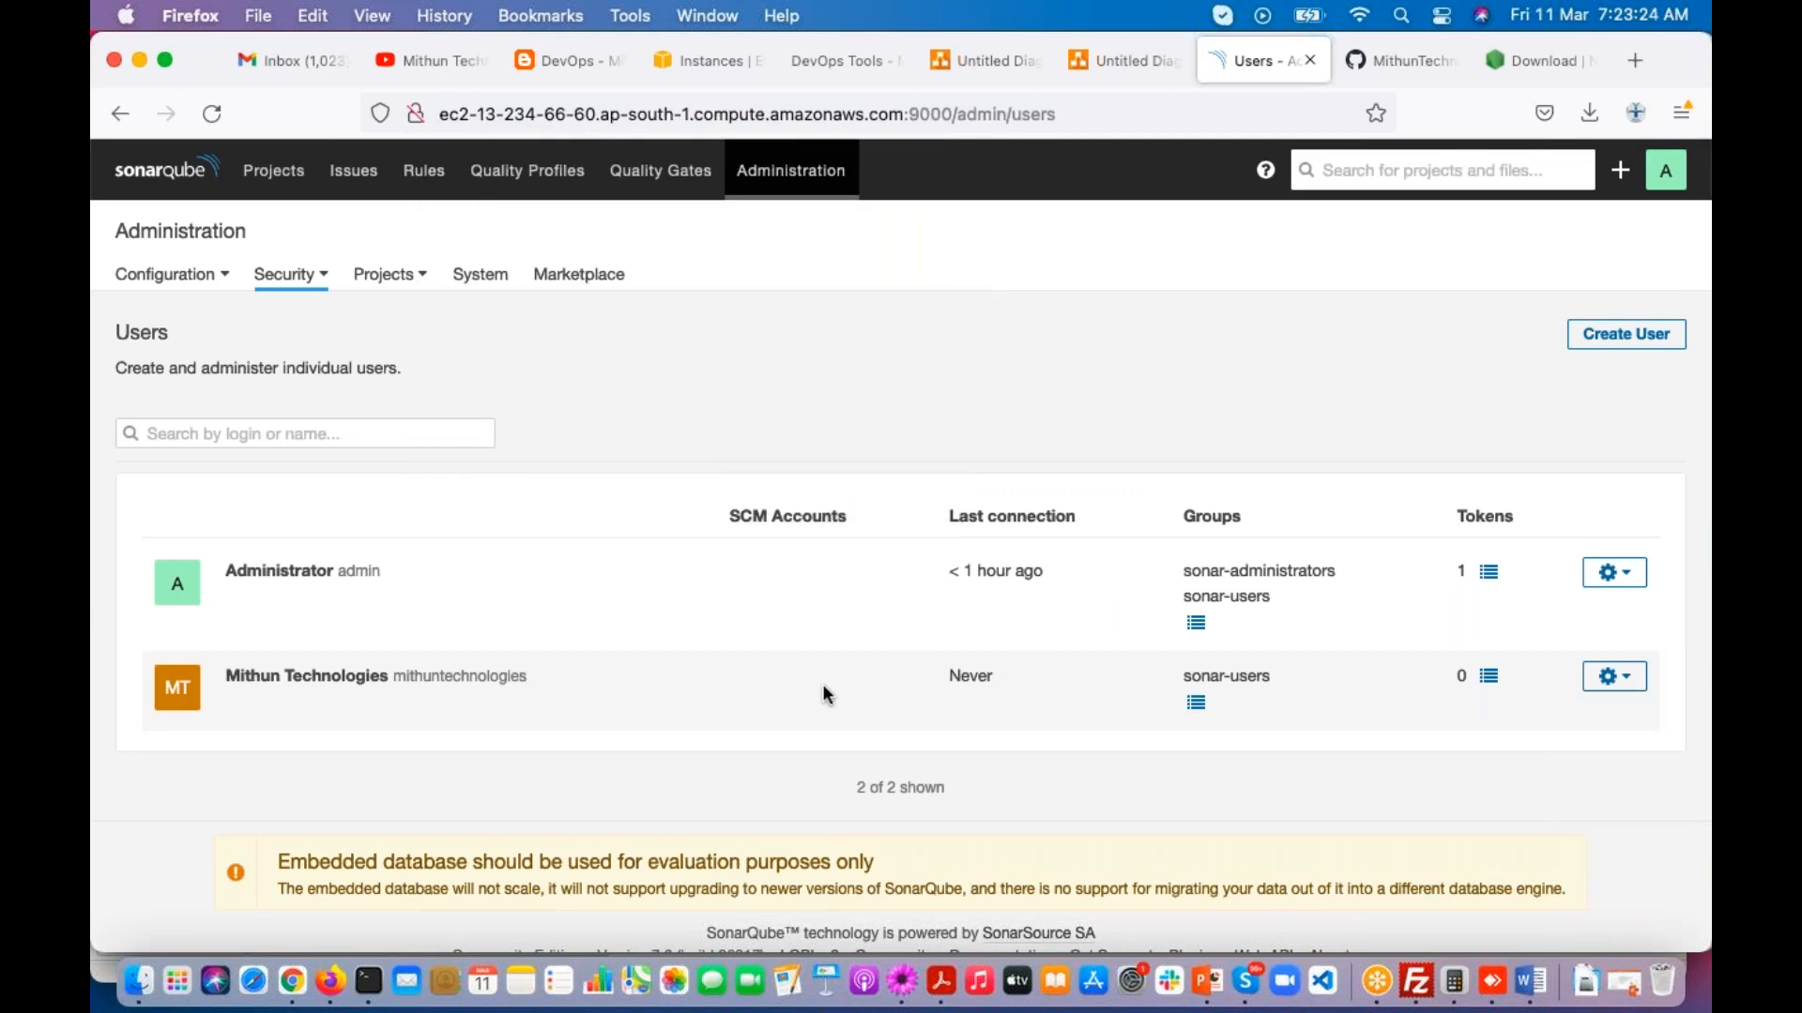
# Step: Copy the new user's login, switch to TextMate and record the login and its password in the class notes
pyautogui.doubleClick(394, 676)
pyautogui.press('super+c')
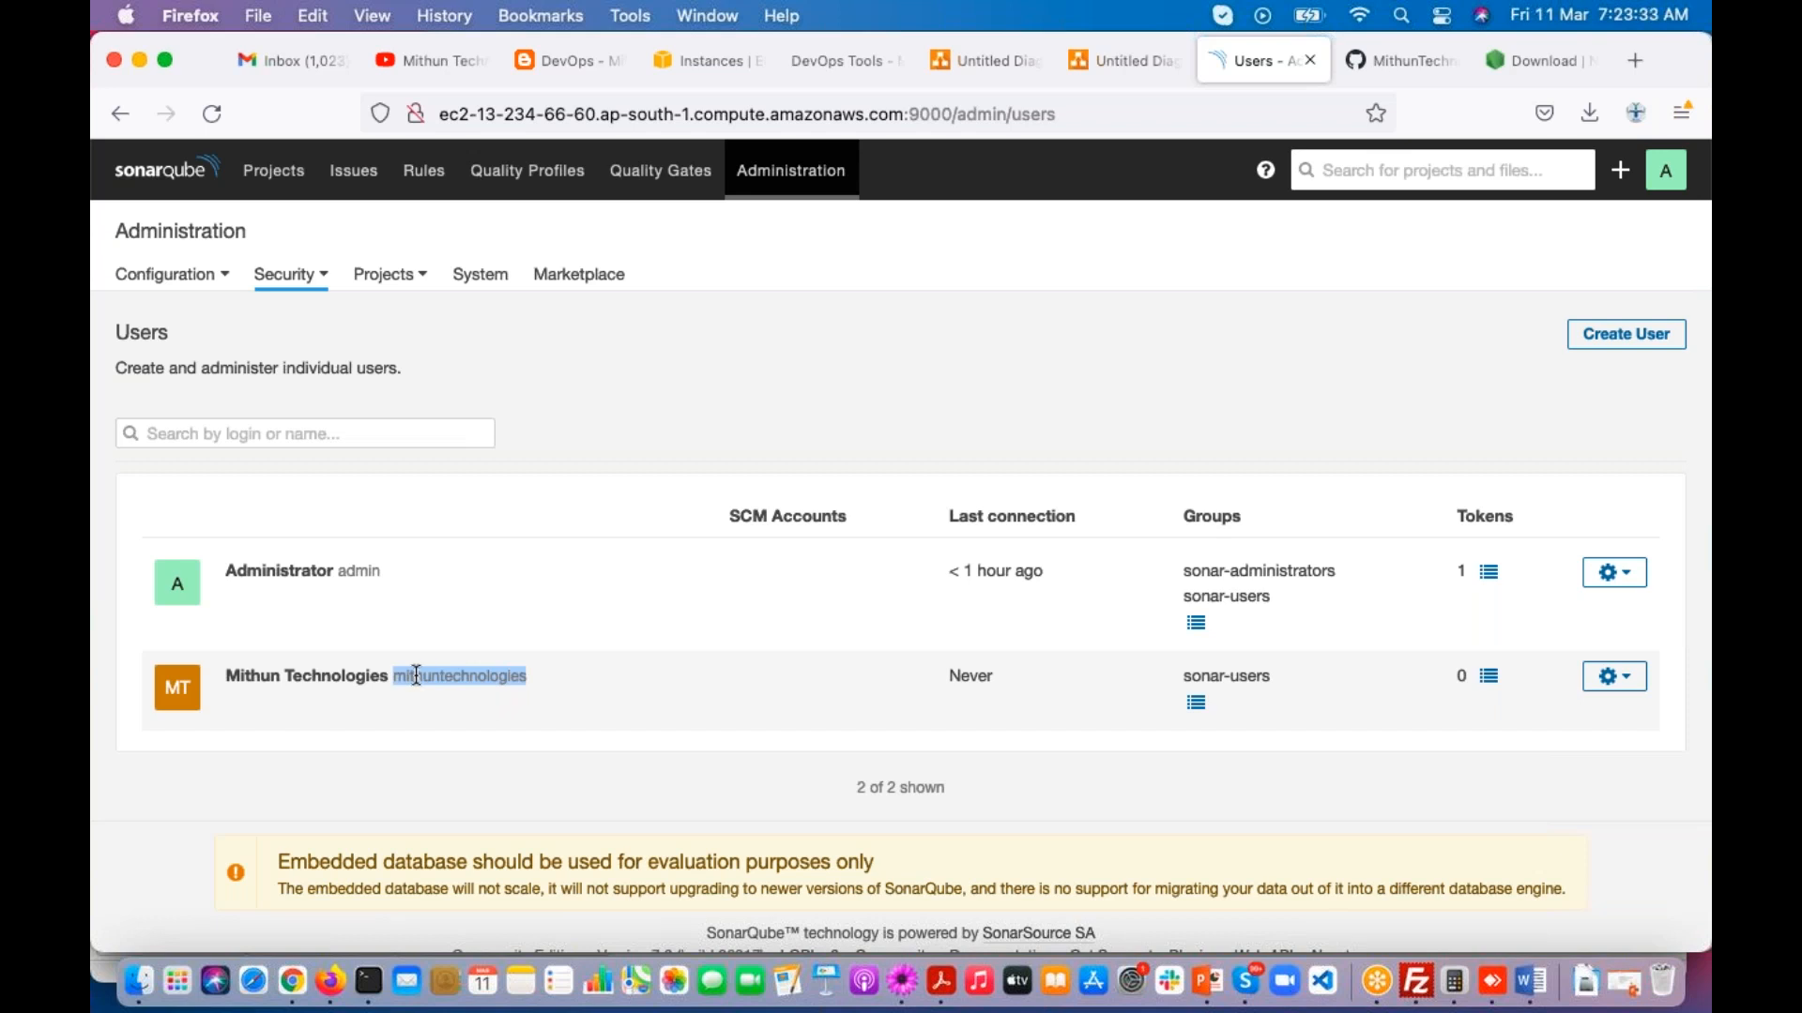
pyautogui.click(902, 982)
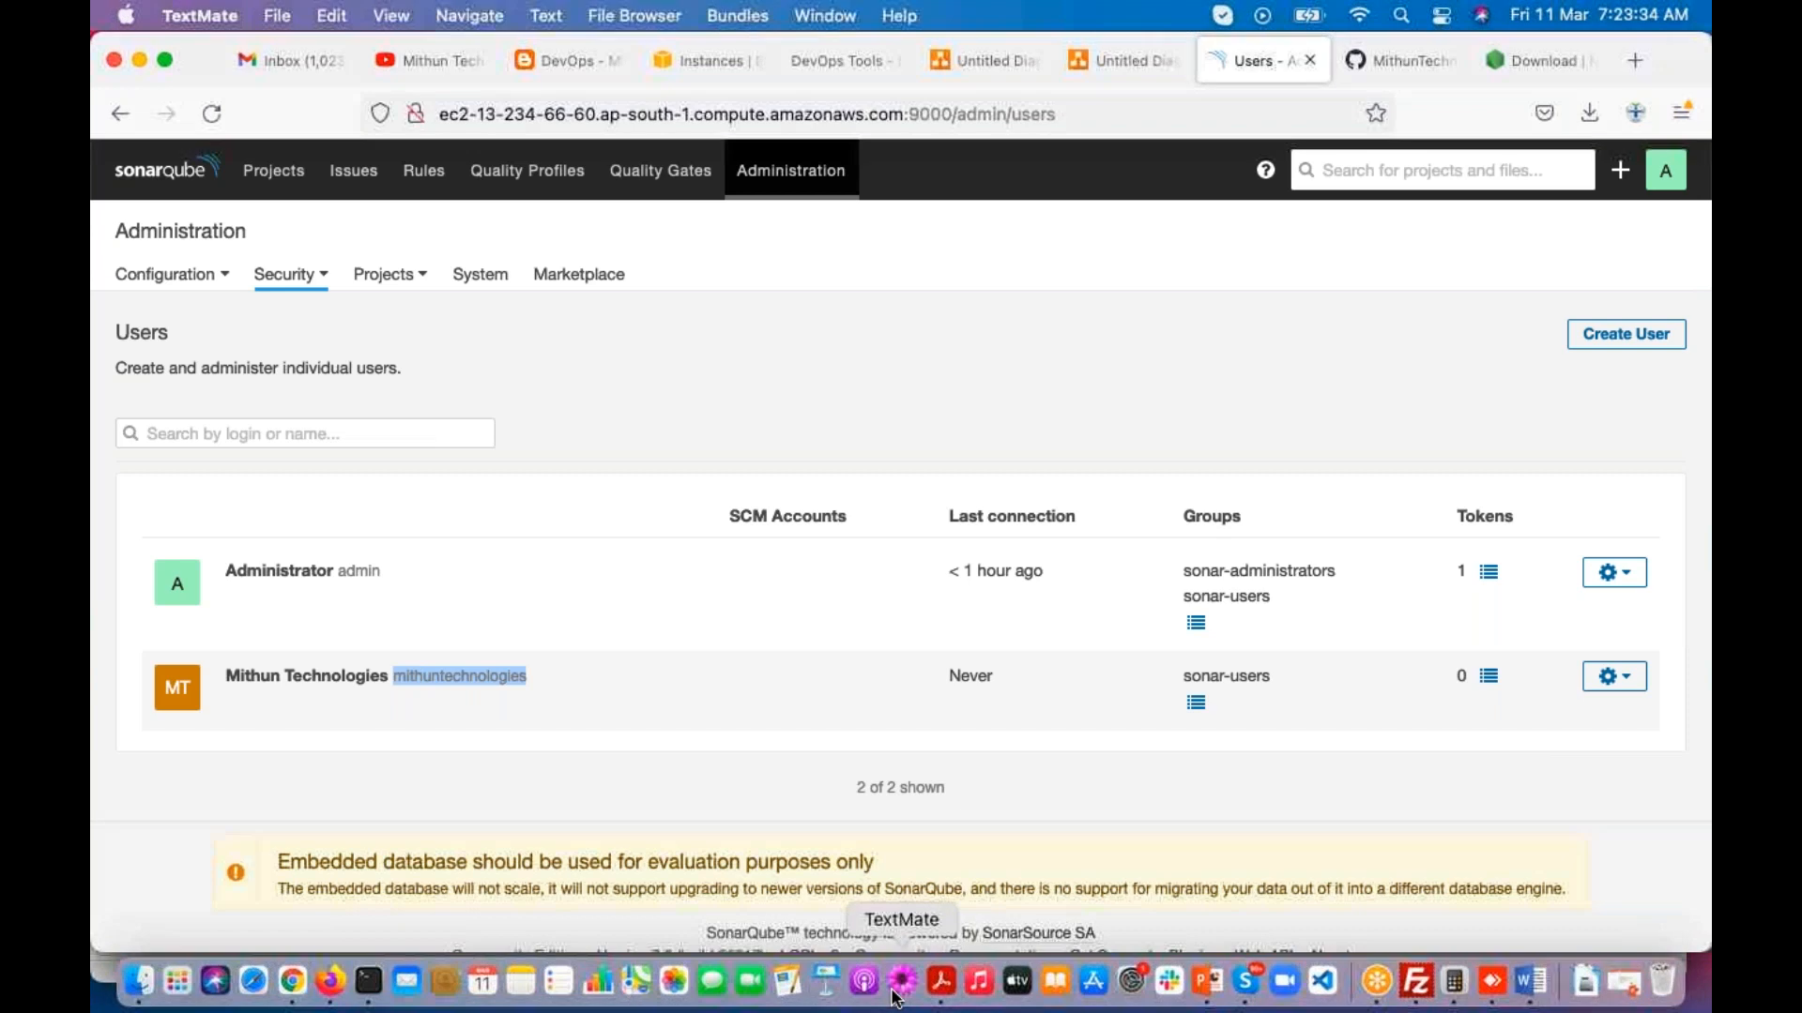
pyautogui.press('super+v')
pyautogui.press('Return')
pyautogui.write('passw0rd')
pyautogui.press('Return')
pyautogui.press('Return')
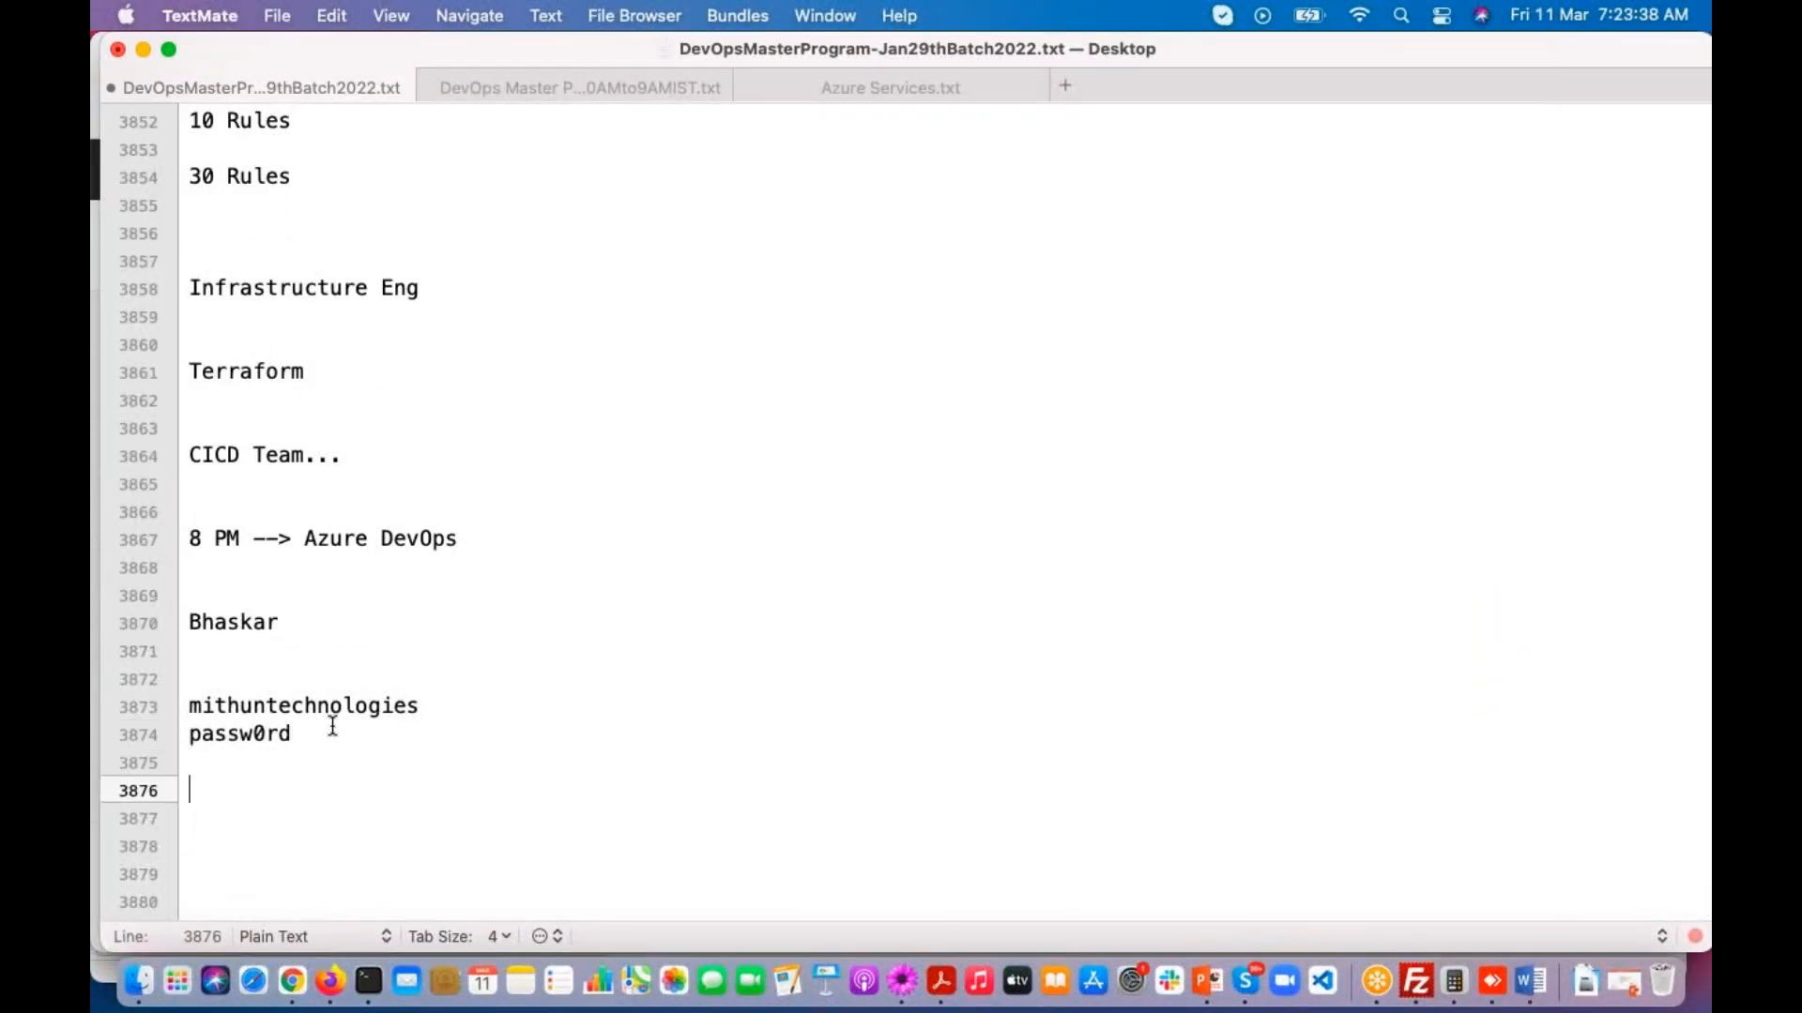
# Step: Switch back to Firefox and log out of the administrator account
pyautogui.press('super+Tab')
pyautogui.click(1666, 170)
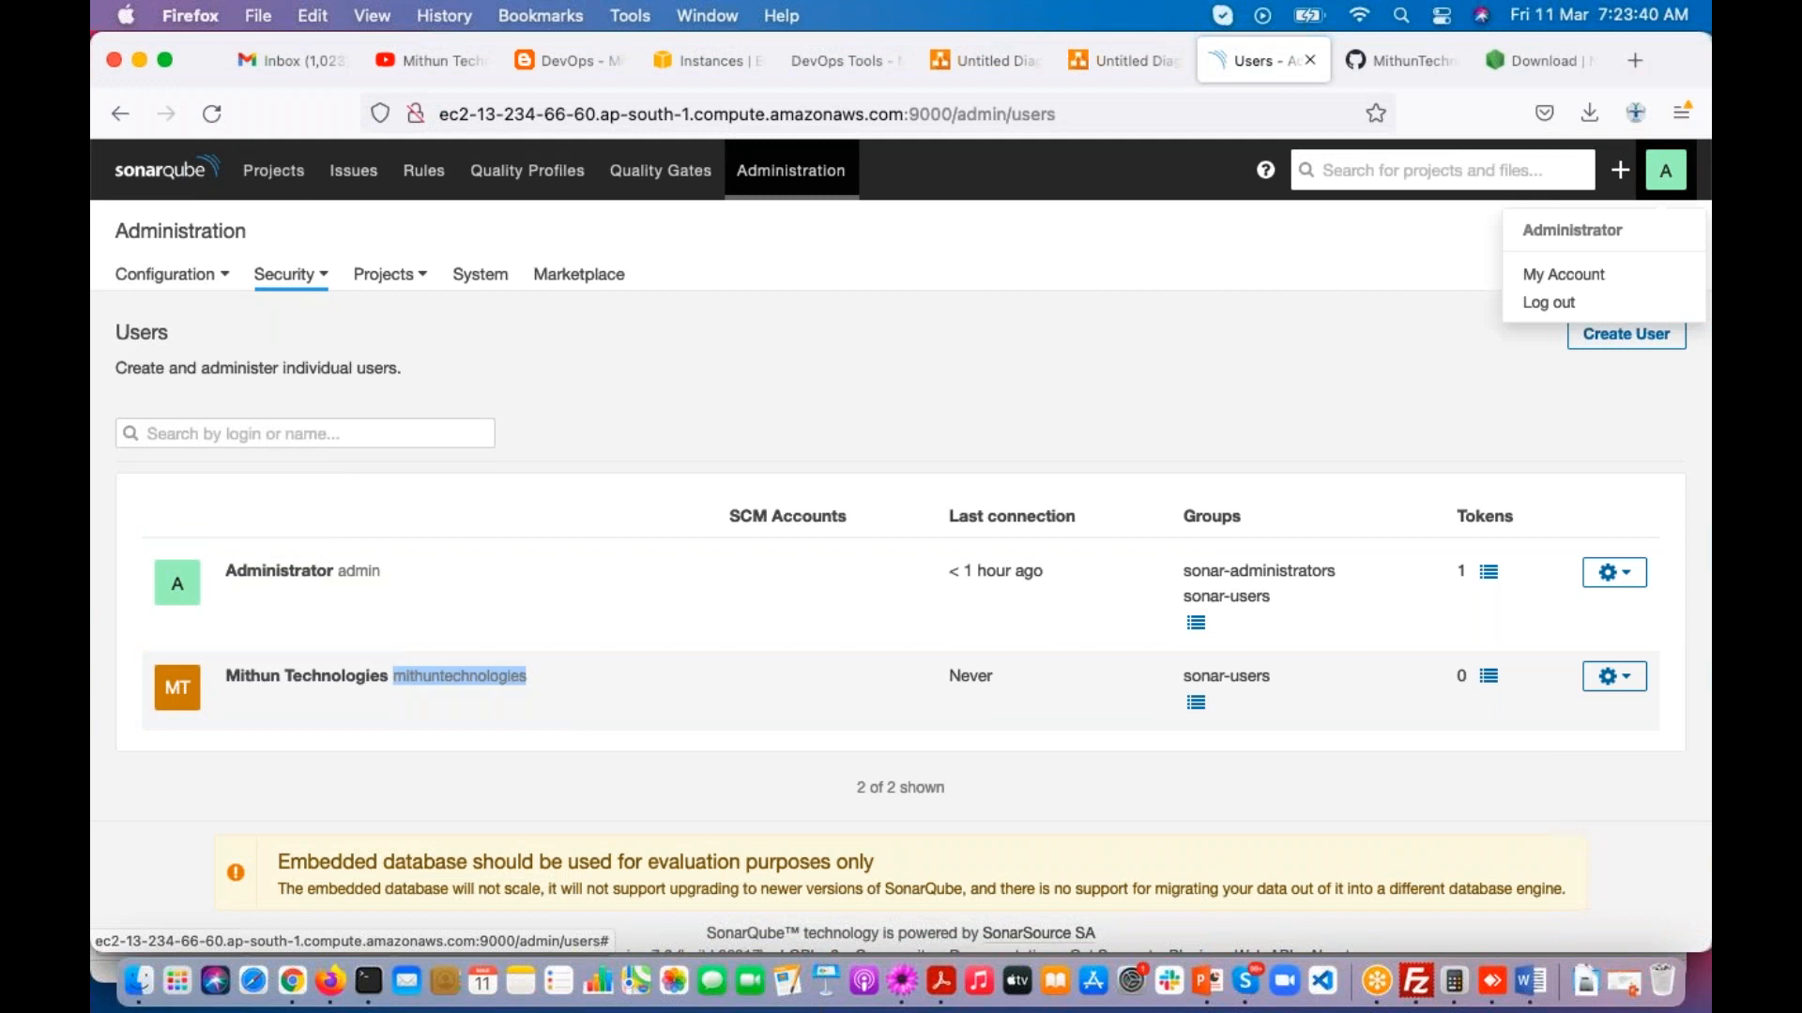
pyautogui.click(1542, 314)
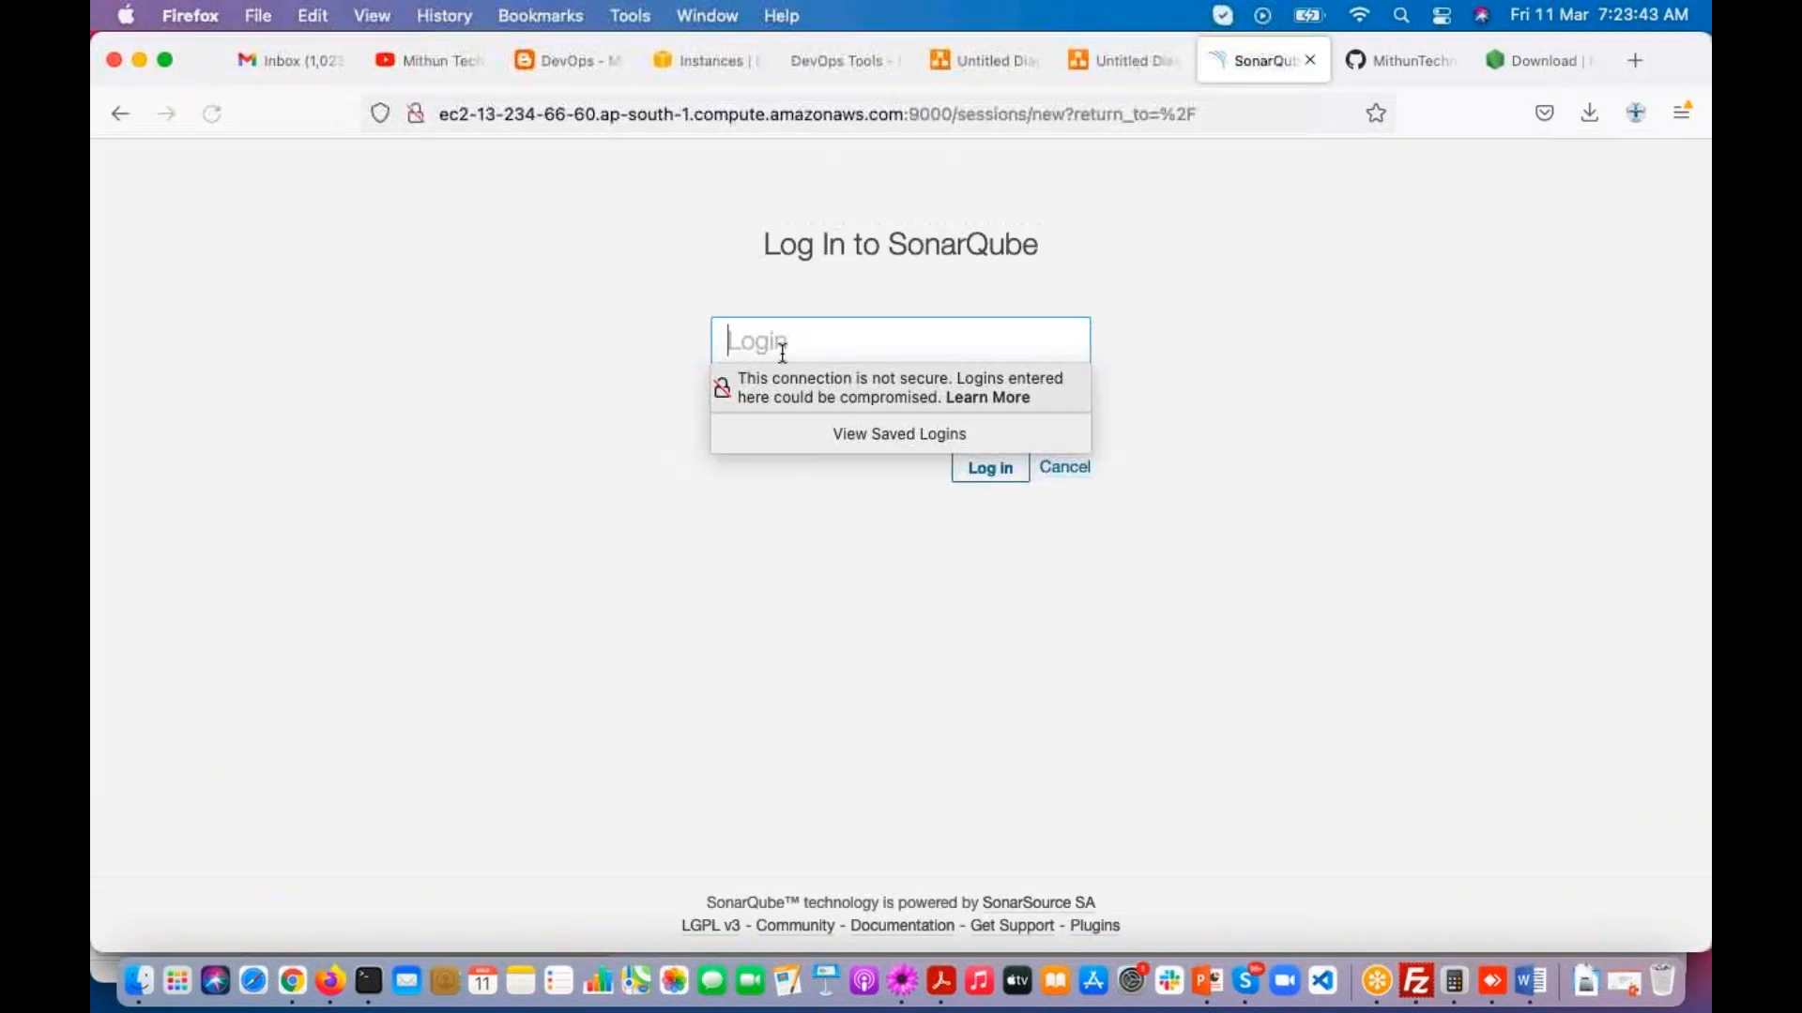
# Step: Log in as mithuntechnologies with the account password and decline storing the login in the browser
pyautogui.press('super+v')
pyautogui.click(594, 394)
pyautogui.click(793, 415)
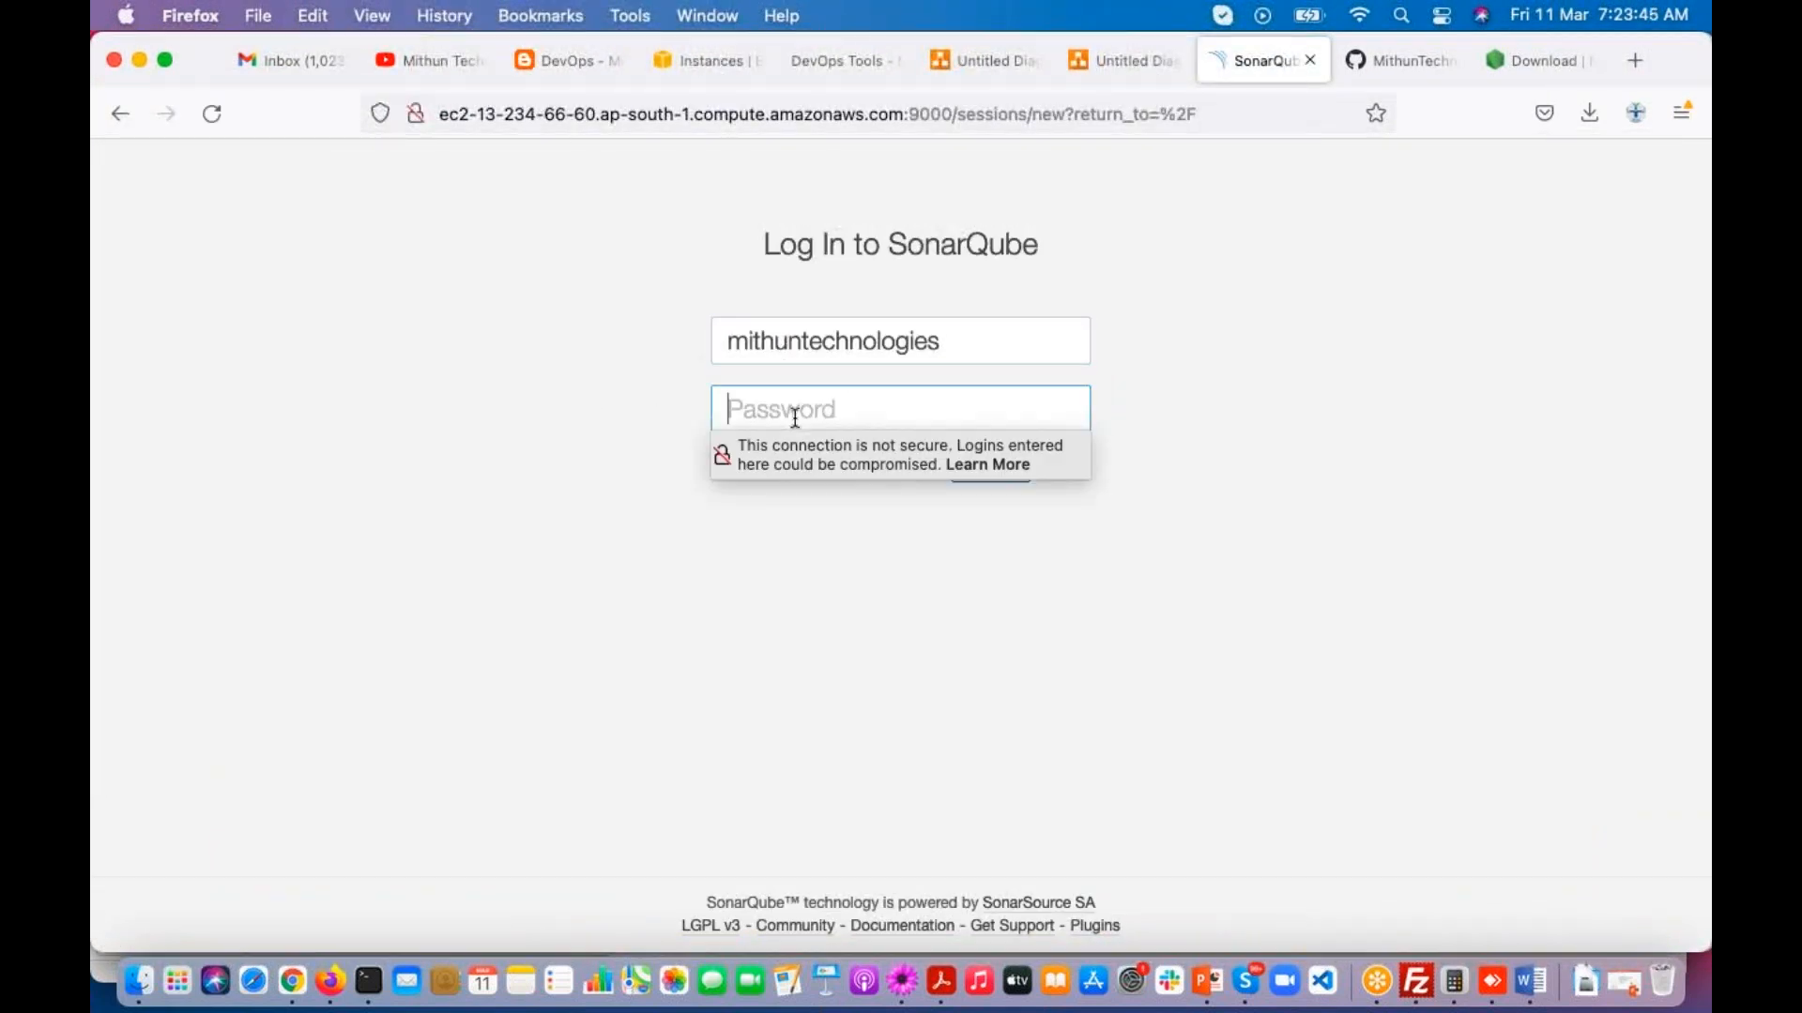
pyautogui.write('pass')
pyautogui.press('Return')
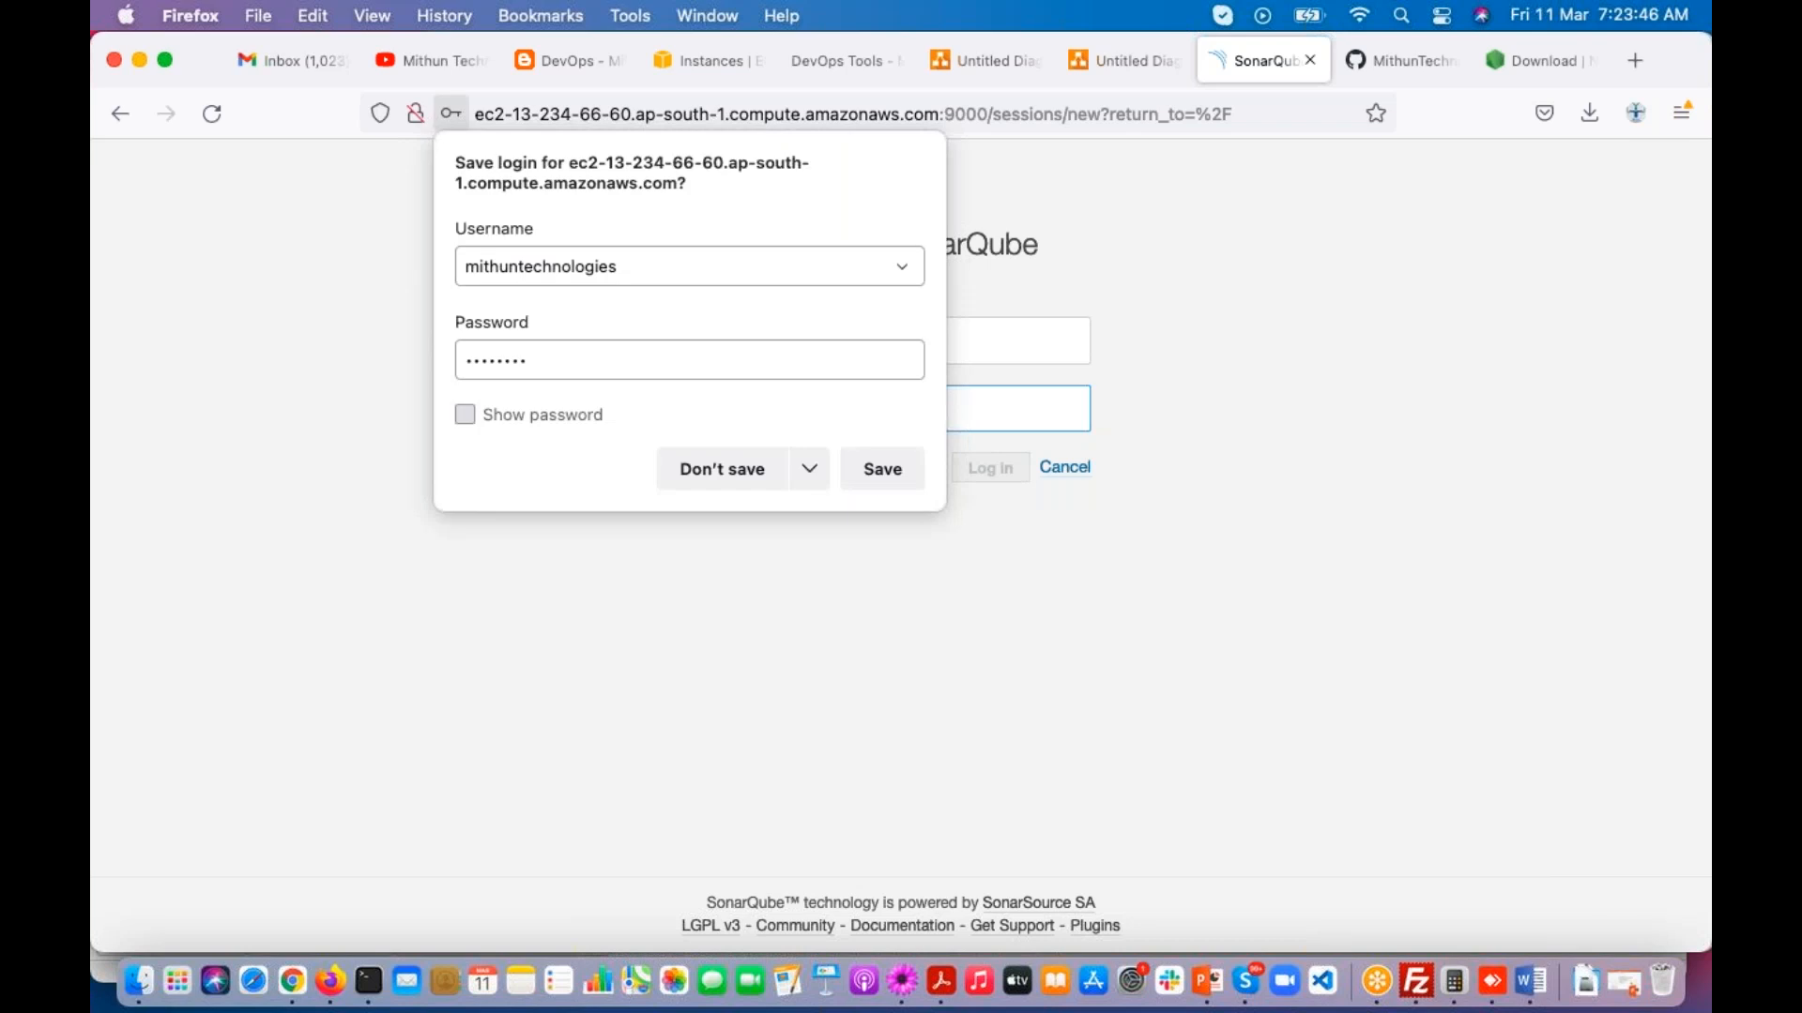
pyautogui.click(694, 469)
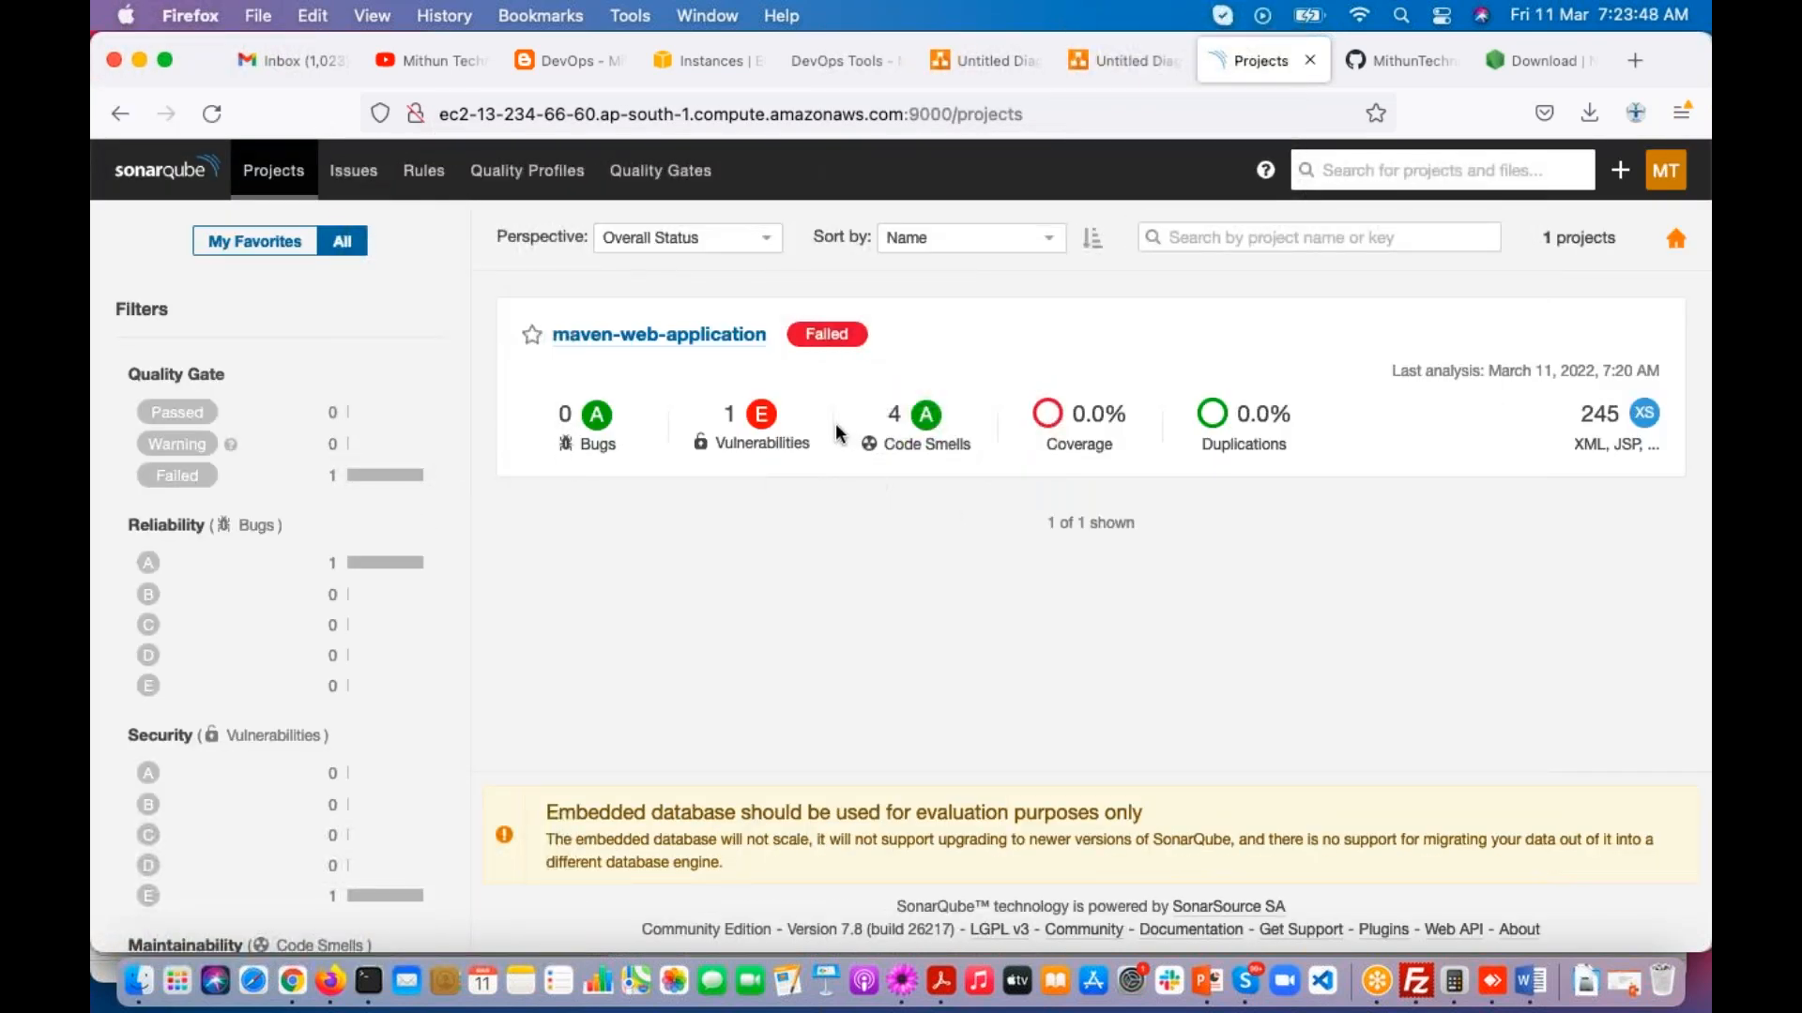
# Step: Examine the new user's account menu and which main navigation sections this account can access
pyautogui.click(1663, 193)
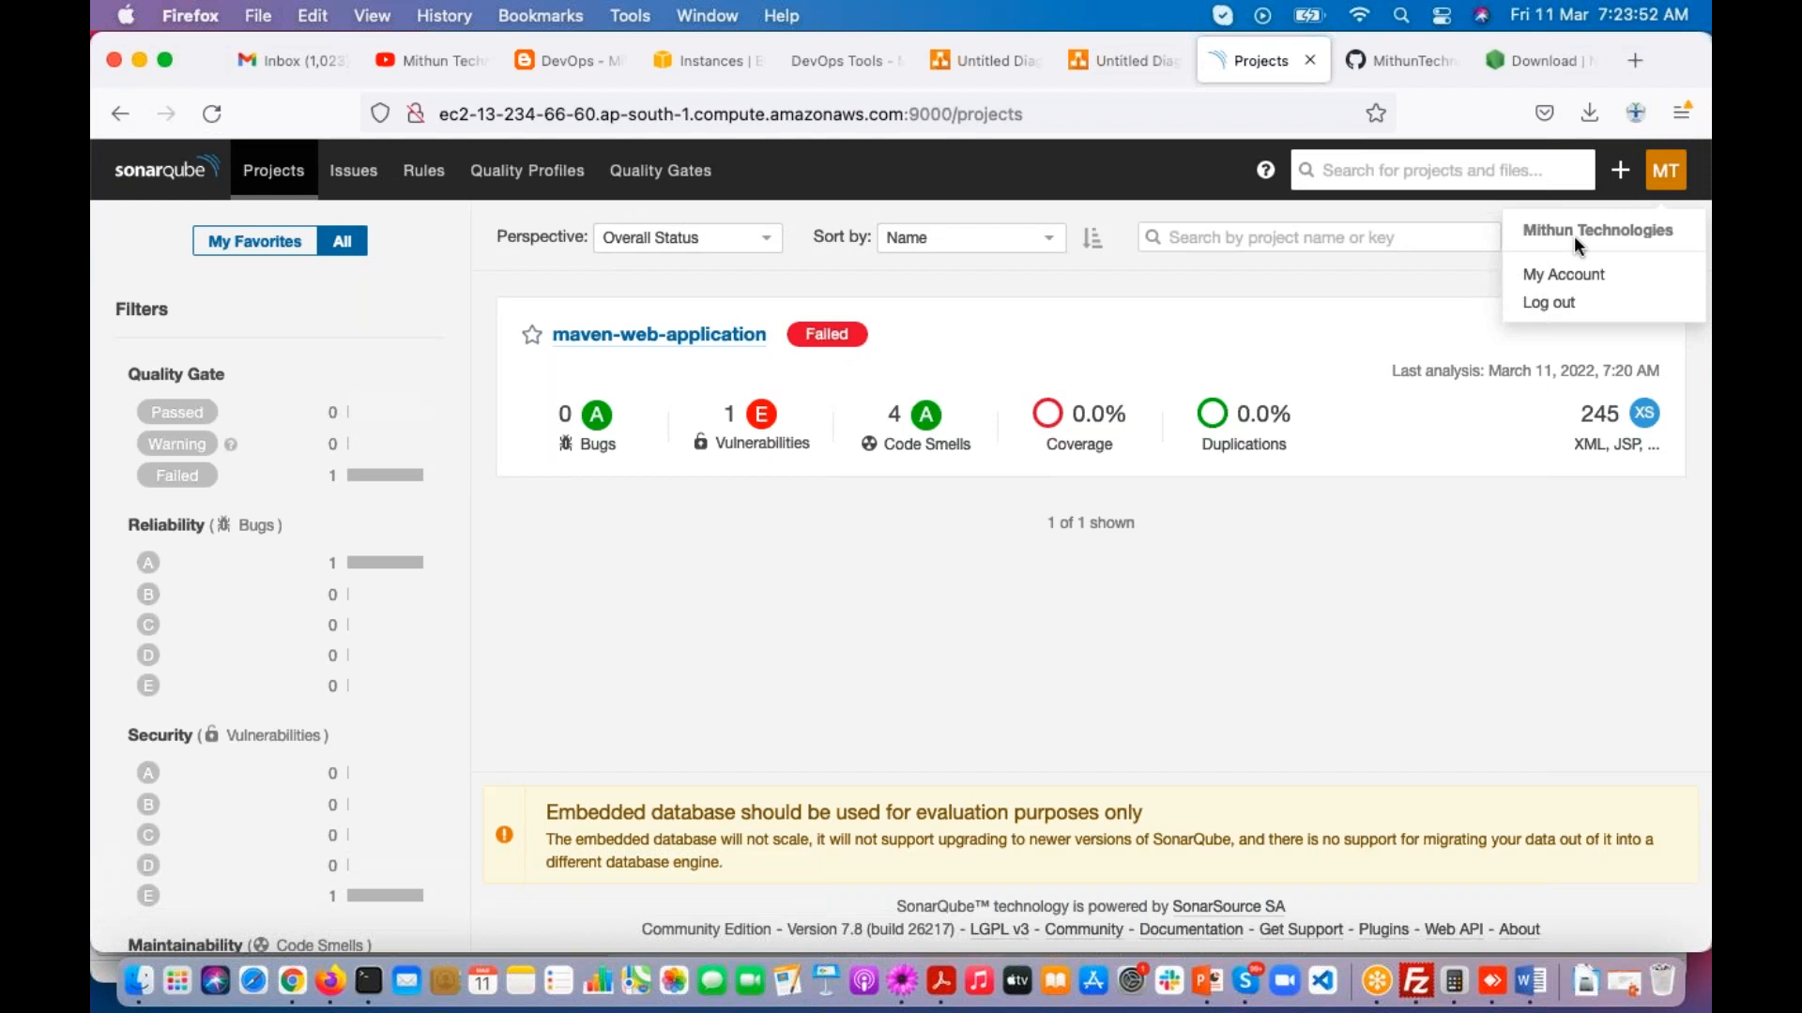
pyautogui.click(785, 175)
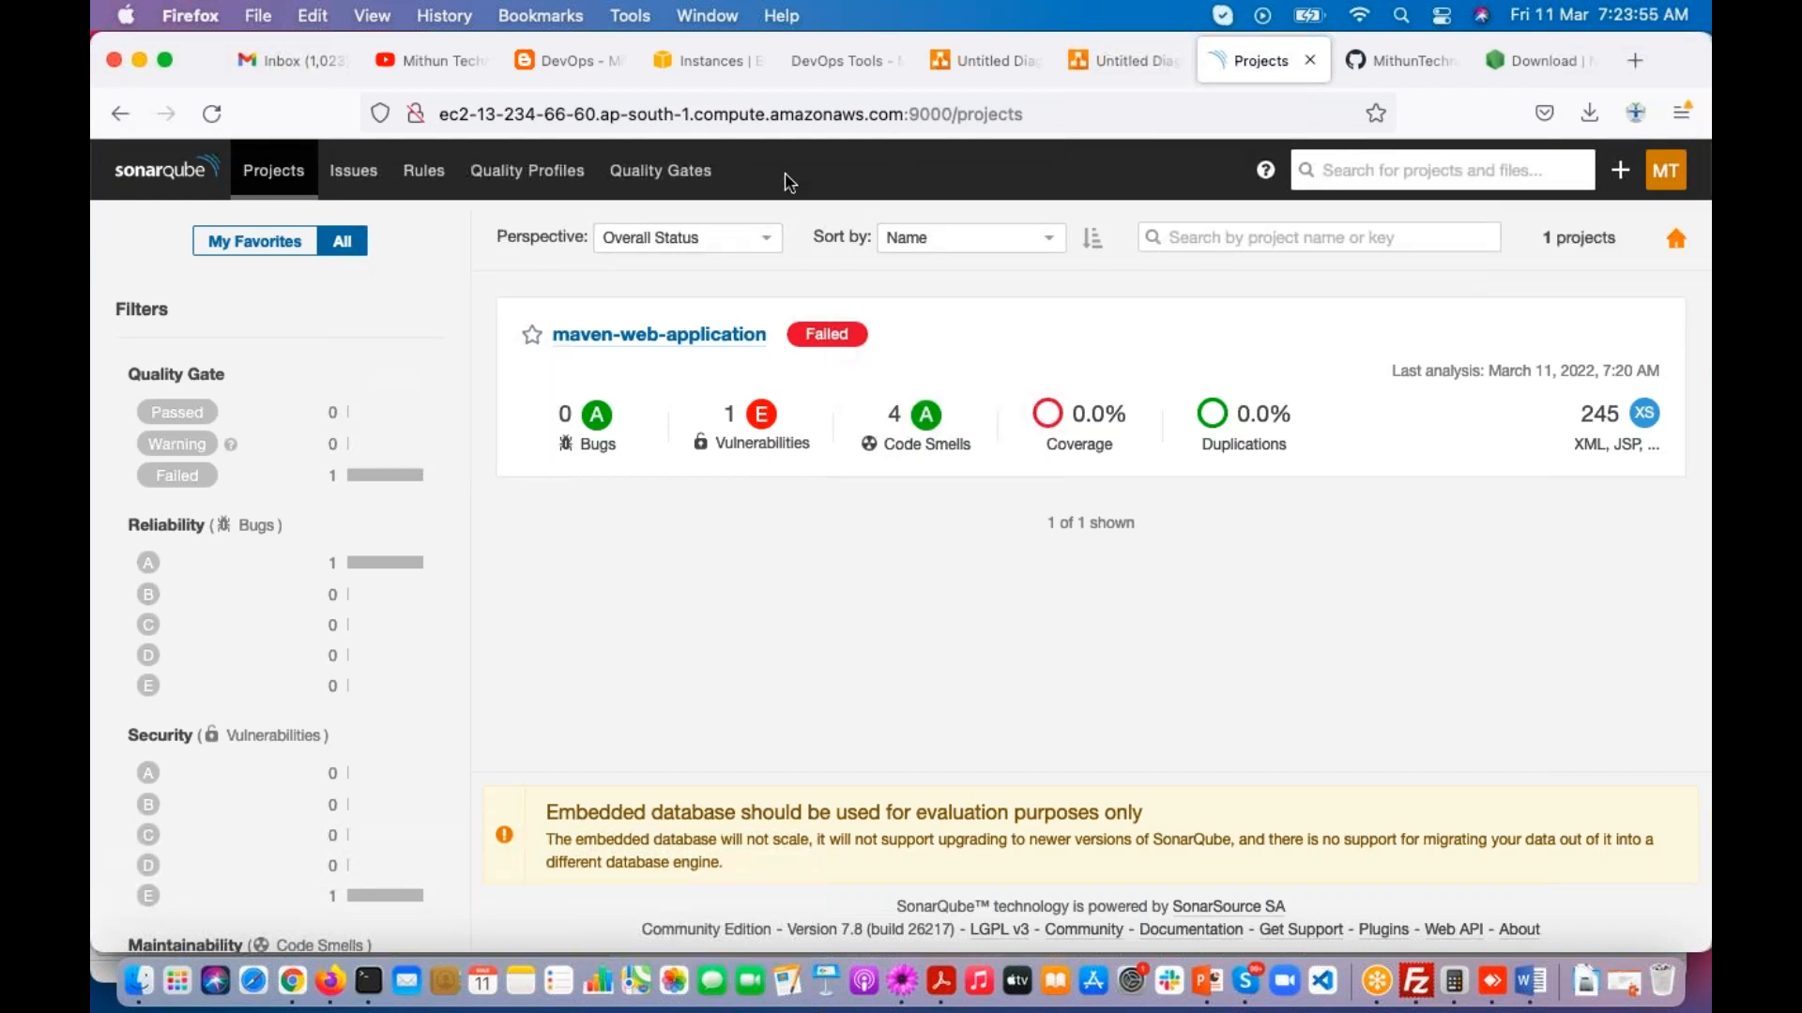
pyautogui.click(1683, 580)
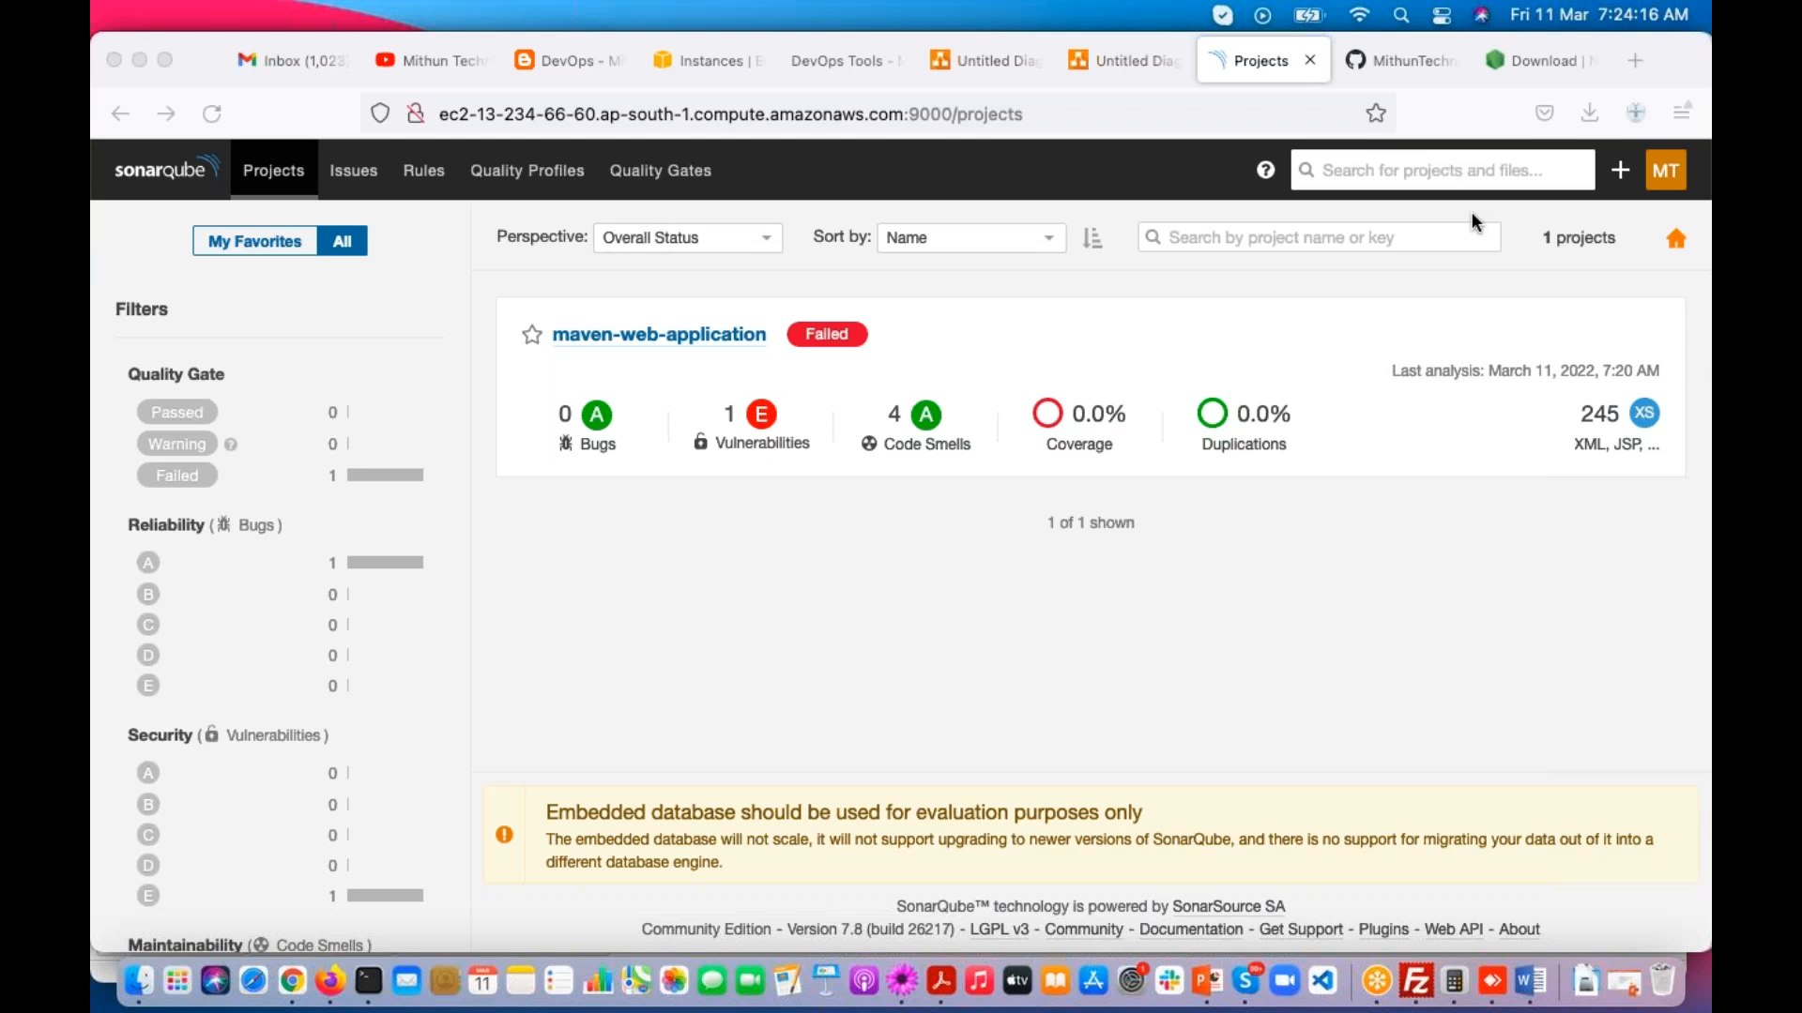
pyautogui.click(1665, 172)
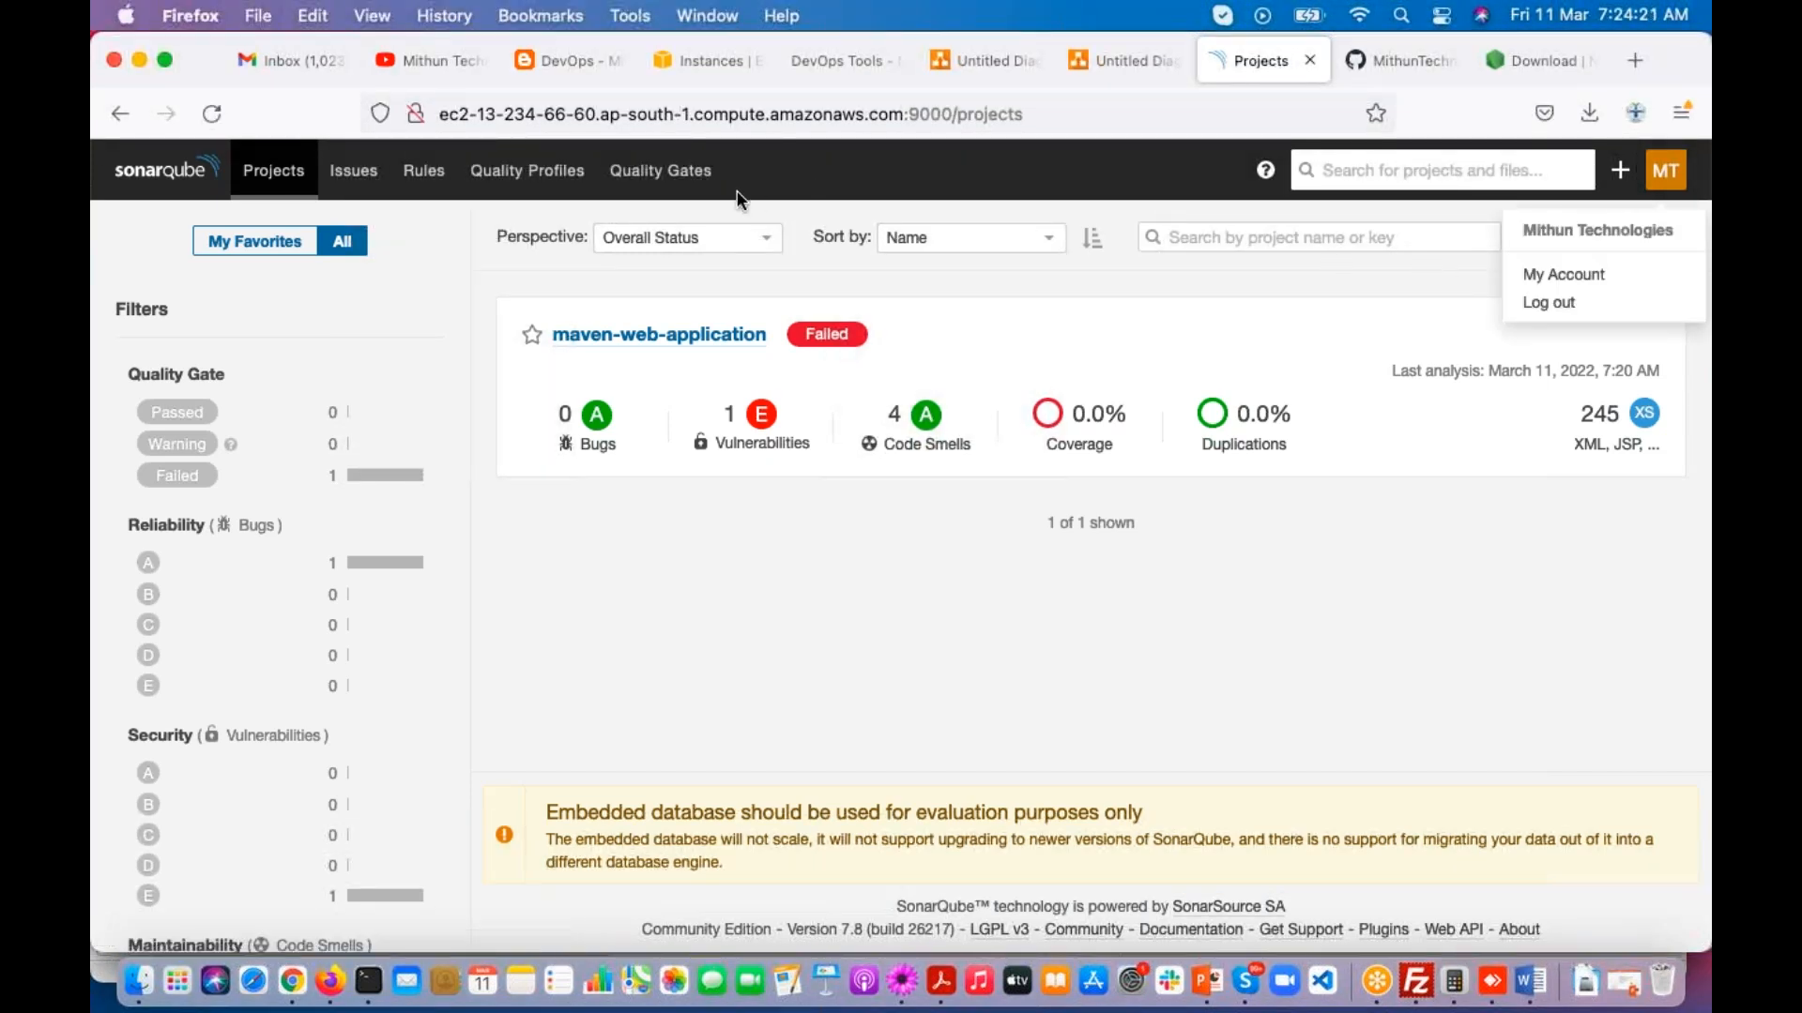
# Step: View the new user's account profile with its group membership and log out of that account
pyautogui.click(1546, 278)
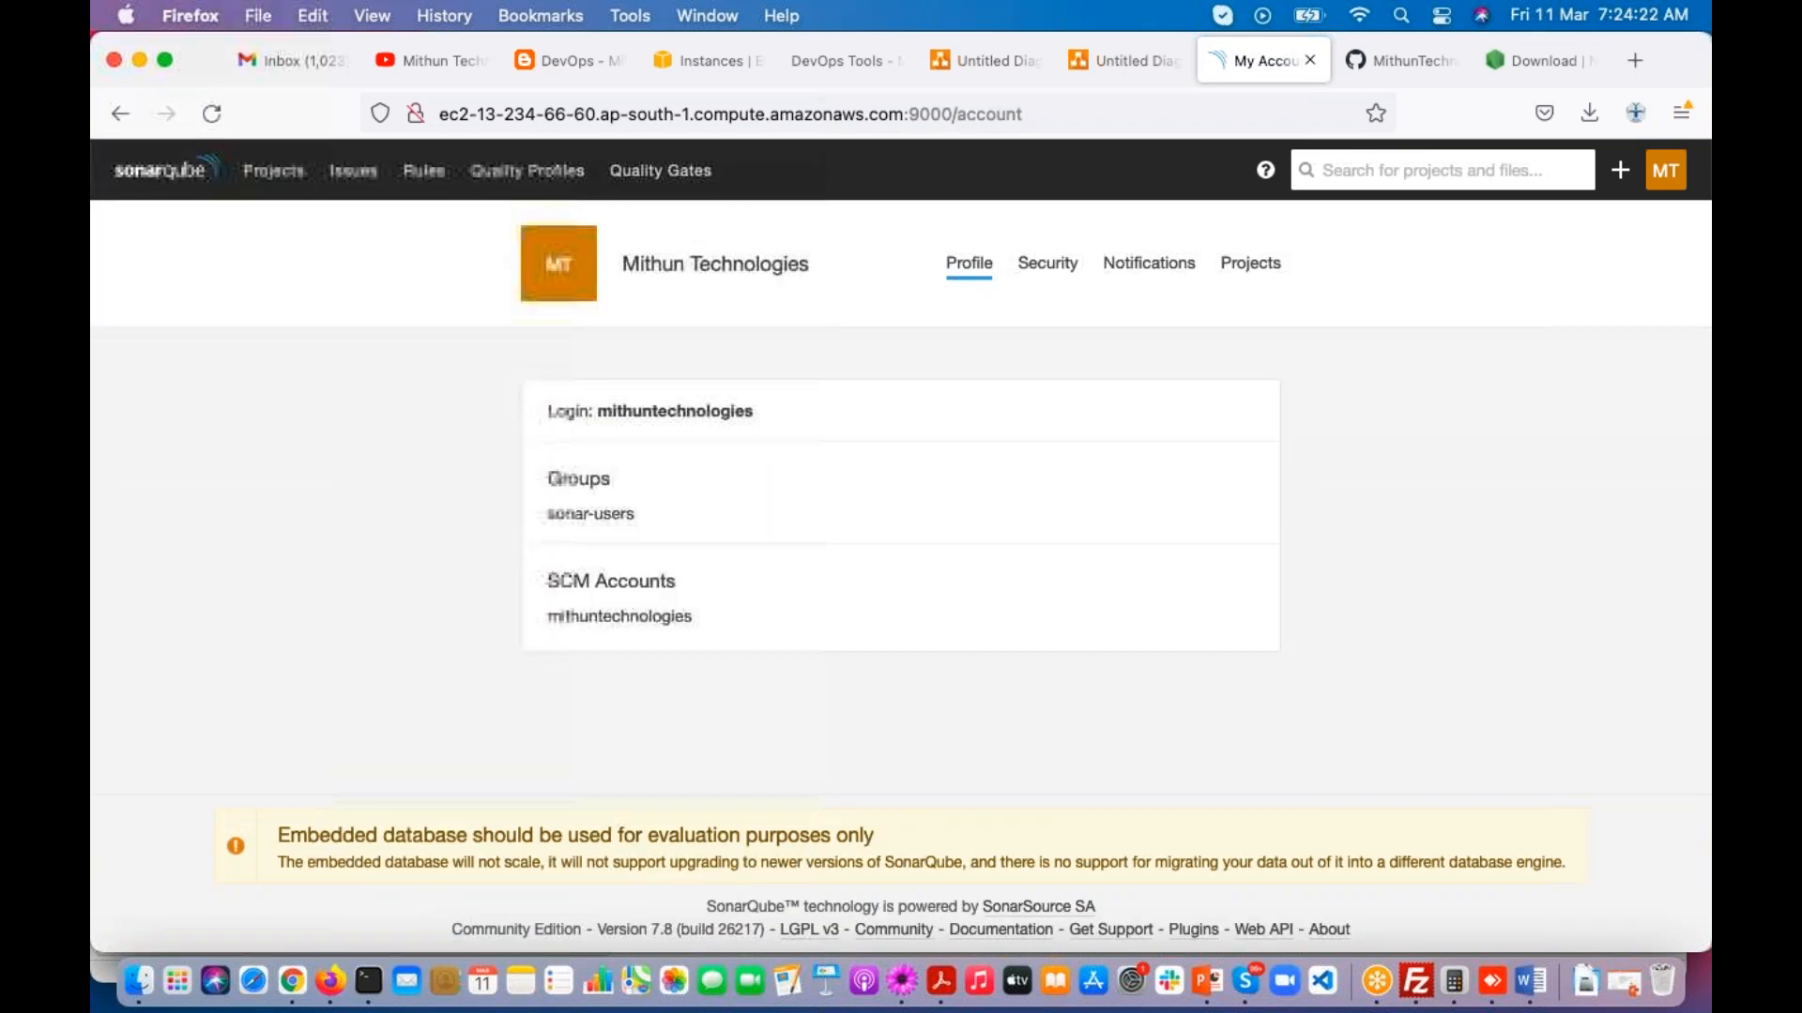
pyautogui.click(1665, 170)
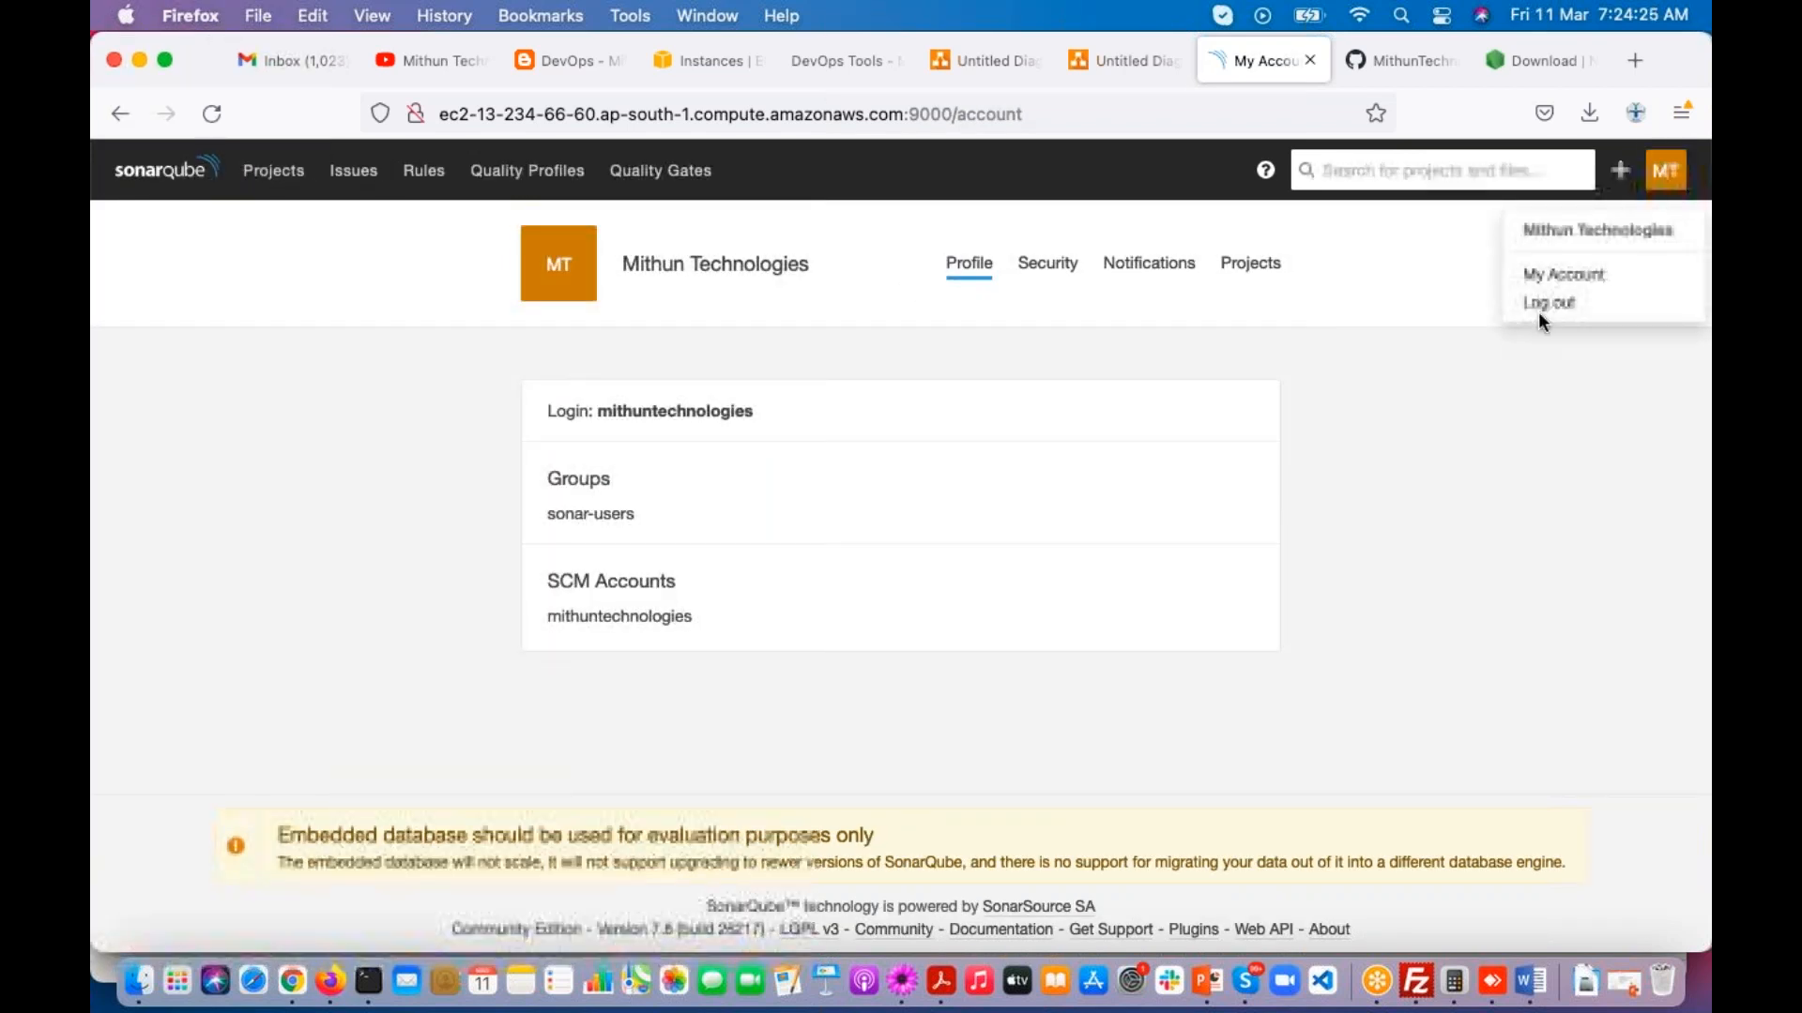
pyautogui.click(1541, 302)
# Step: Log in as admin with the account password and decline storing the login in the browser
pyautogui.write('admin')
pyautogui.press('Tab')
pyautogui.write('•••••••')
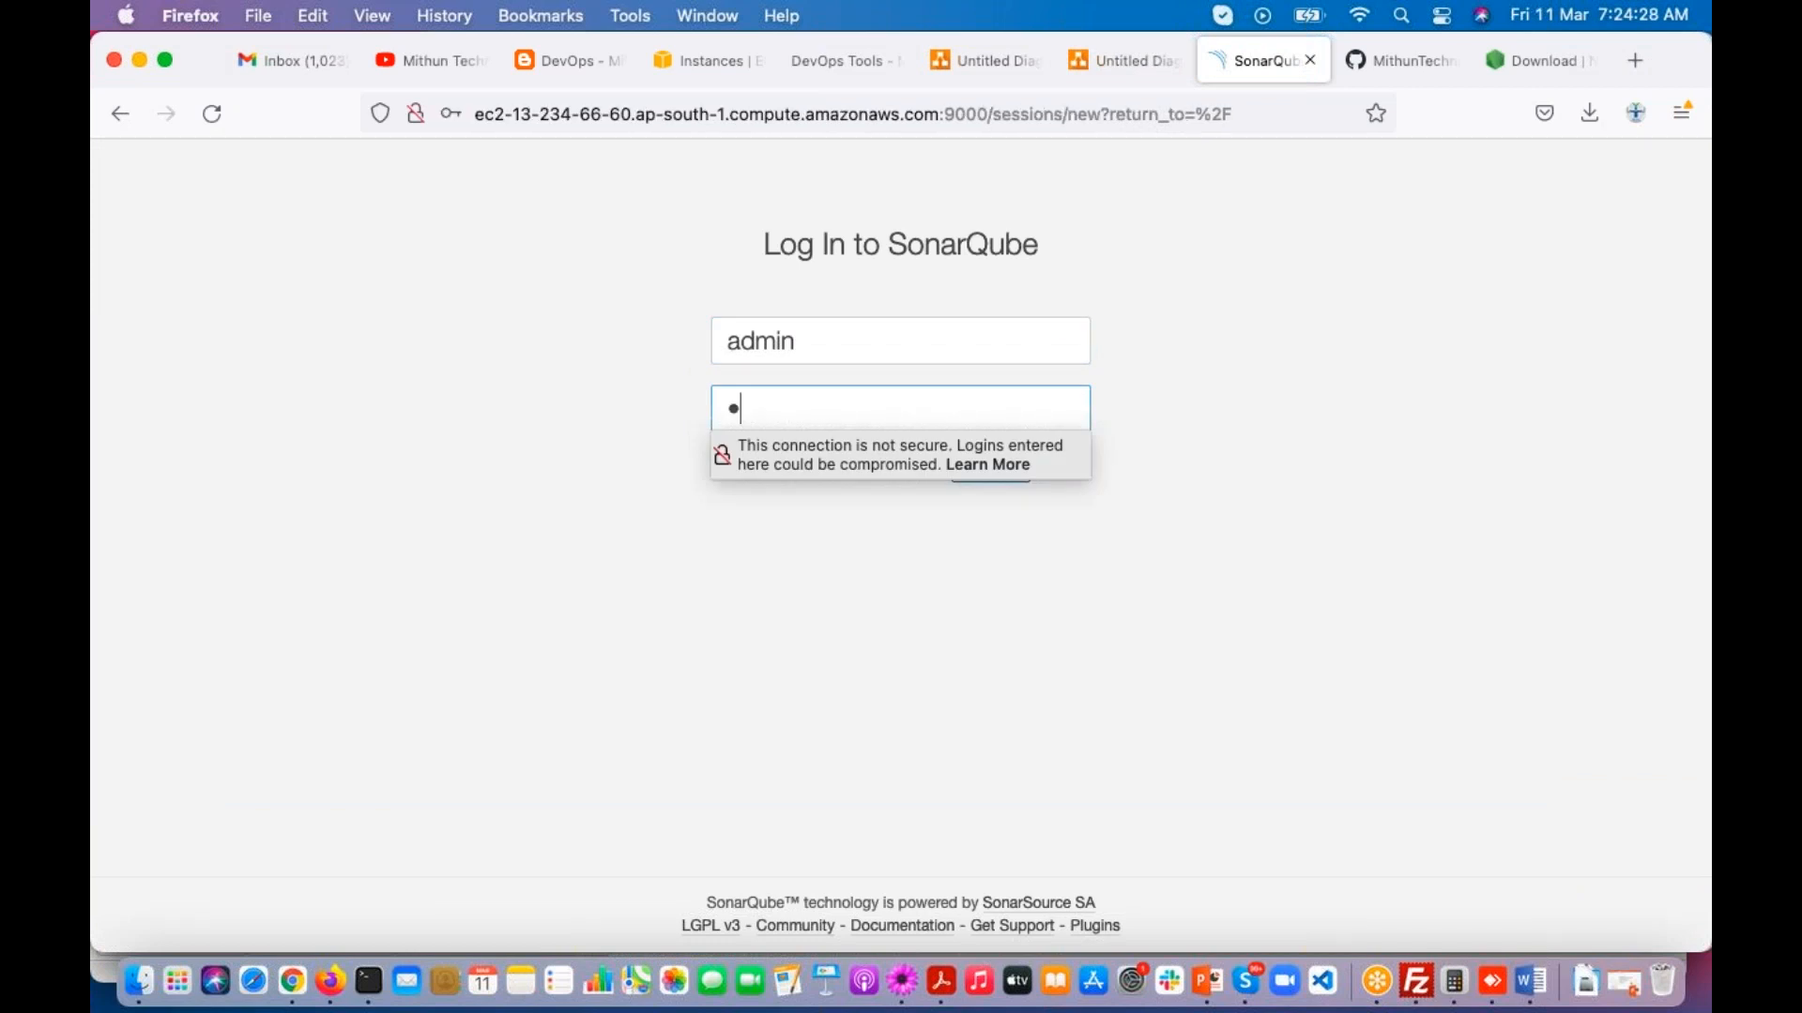
pyautogui.press('Return')
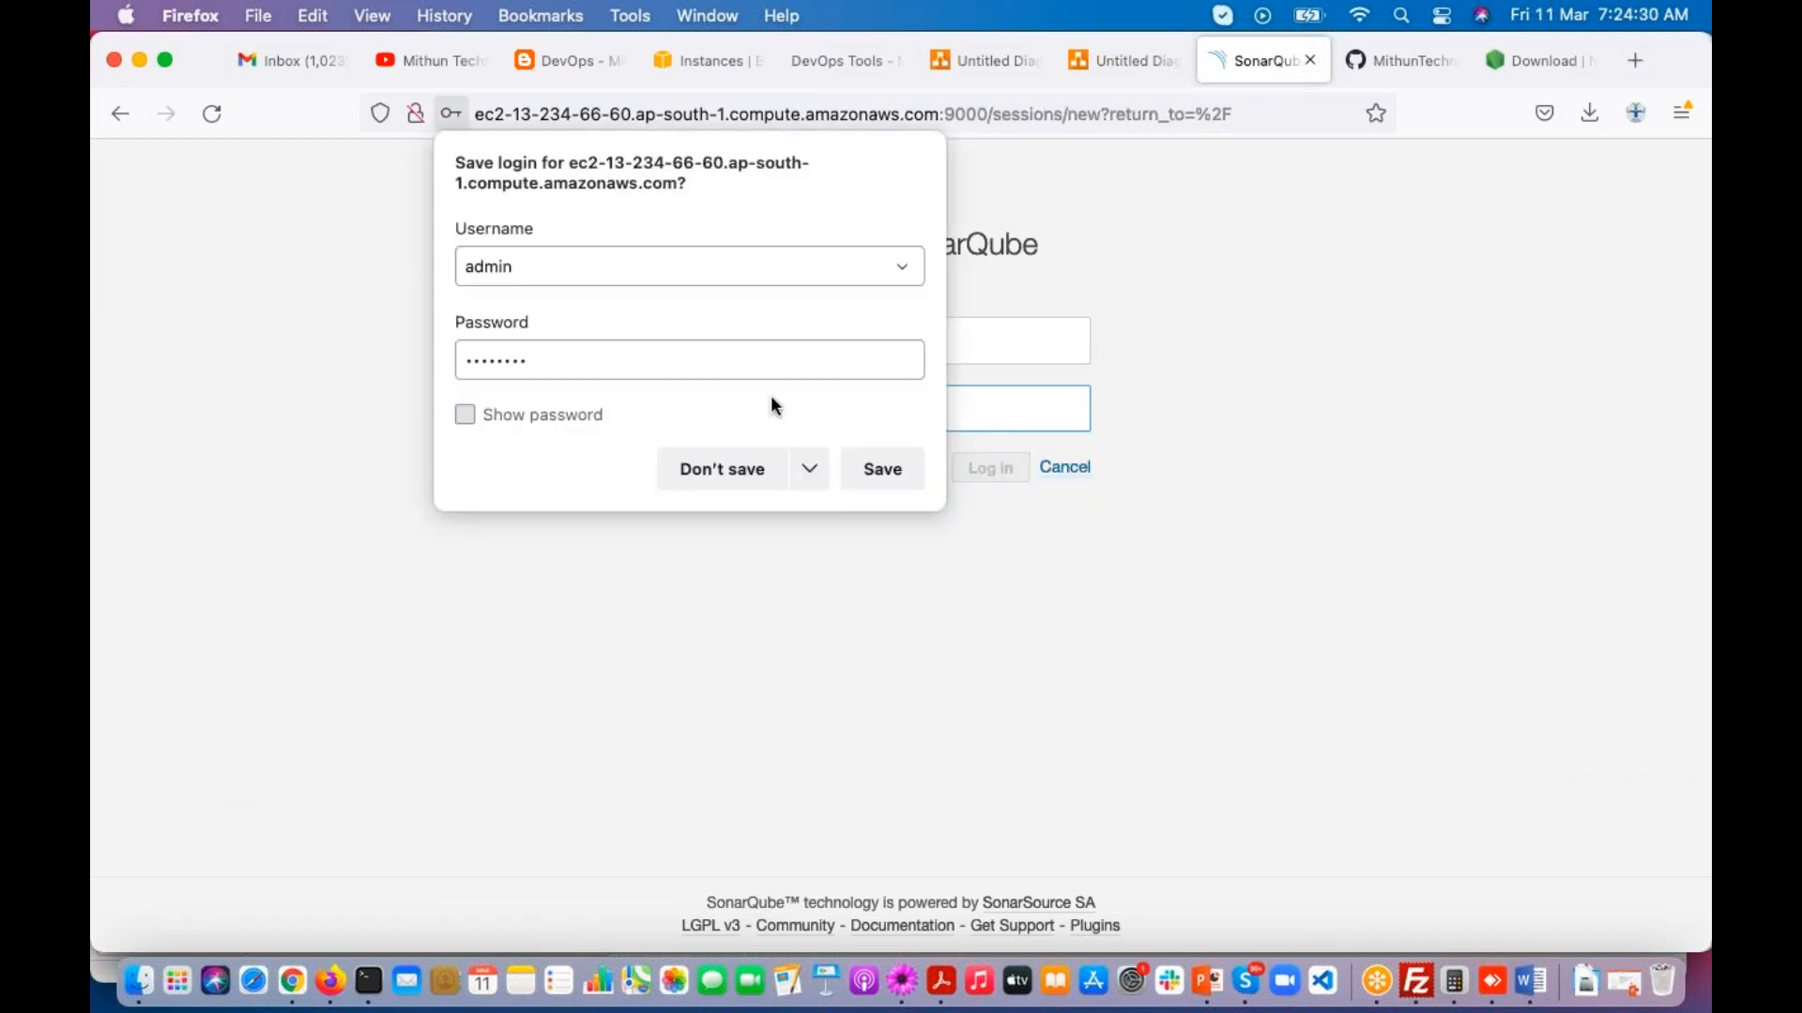
pyautogui.click(716, 466)
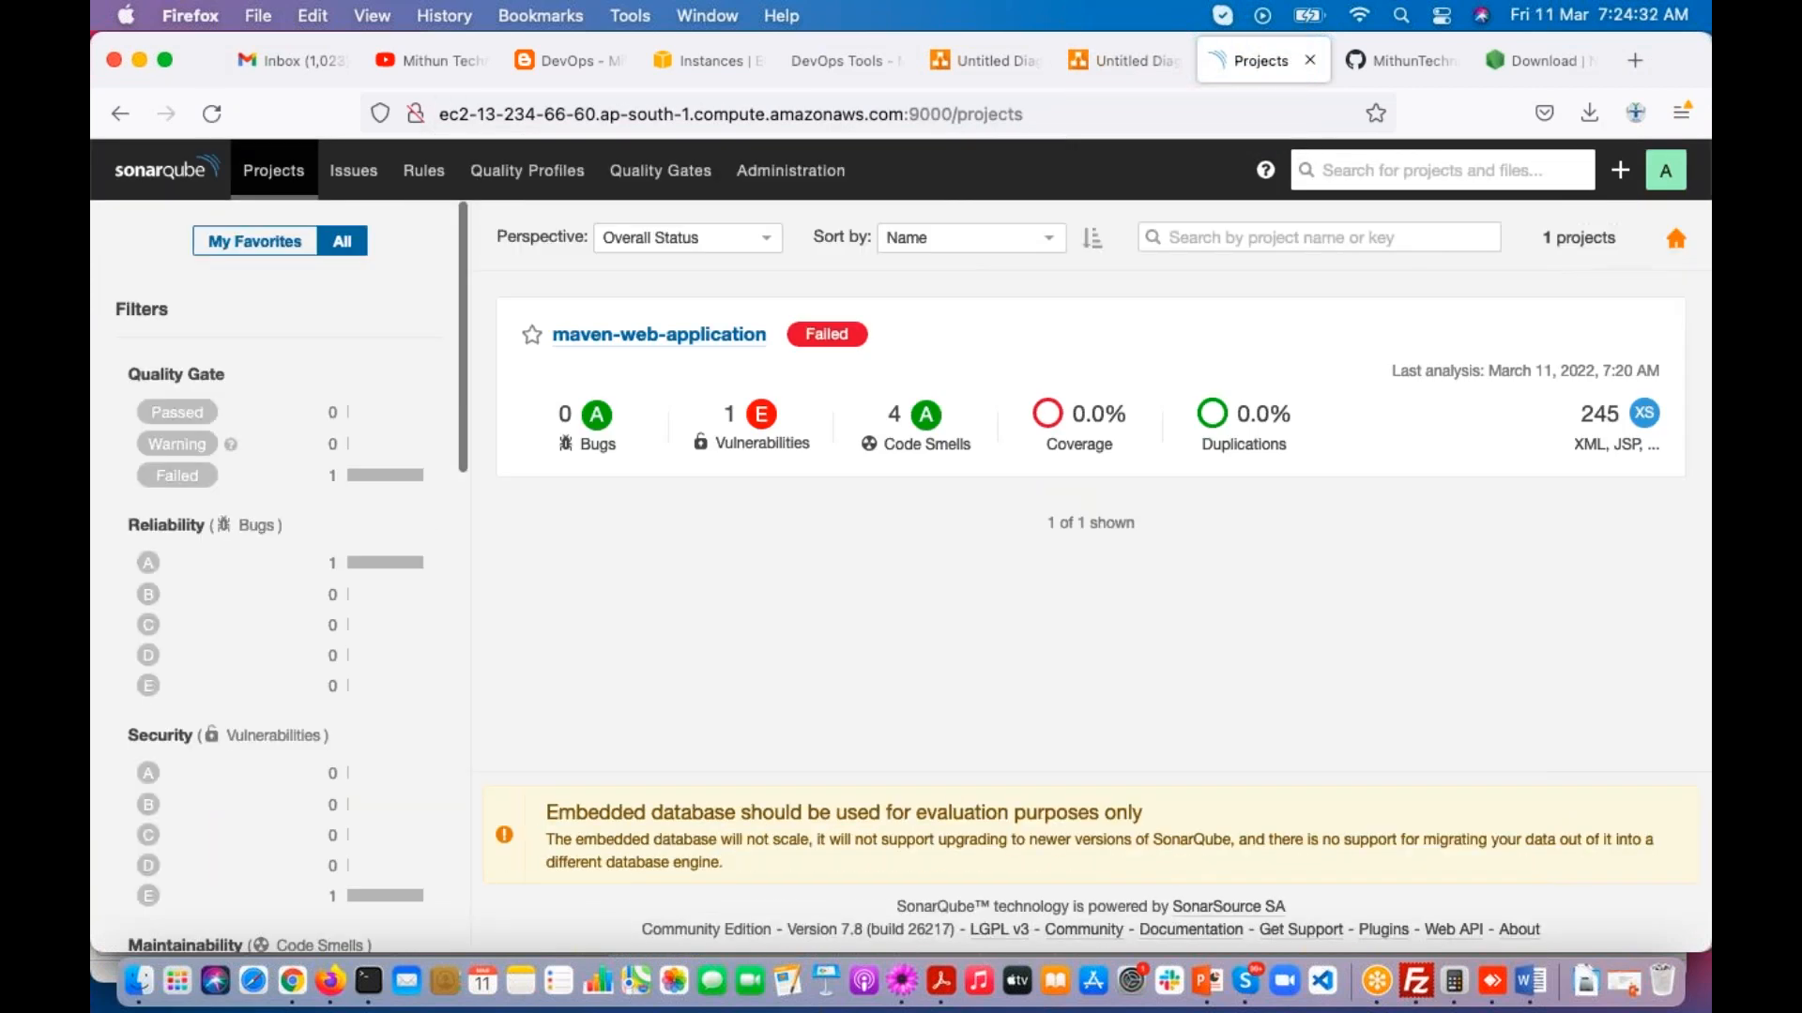
# Step: Open the Users page in the security administration and check the mithuntechnologies user's entry under Groups
pyautogui.click(789, 172)
pyautogui.click(288, 275)
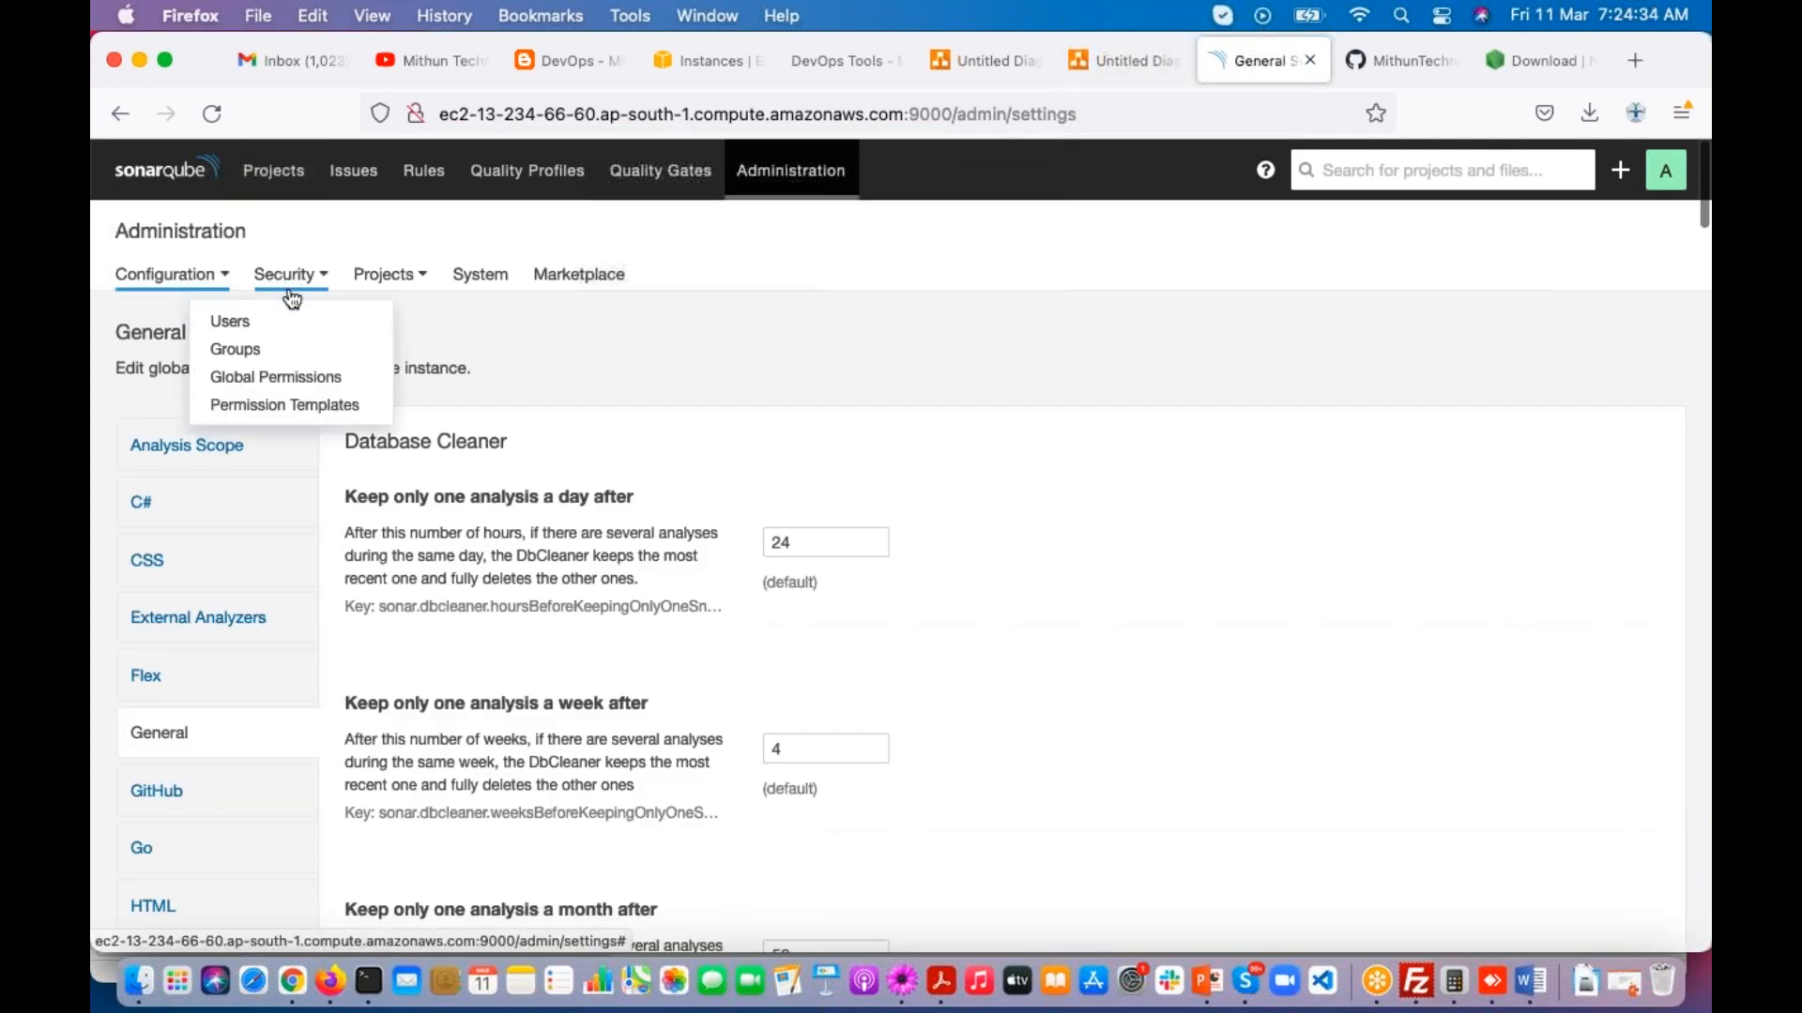
pyautogui.click(255, 324)
pyautogui.scroll(-1, 938, 678)
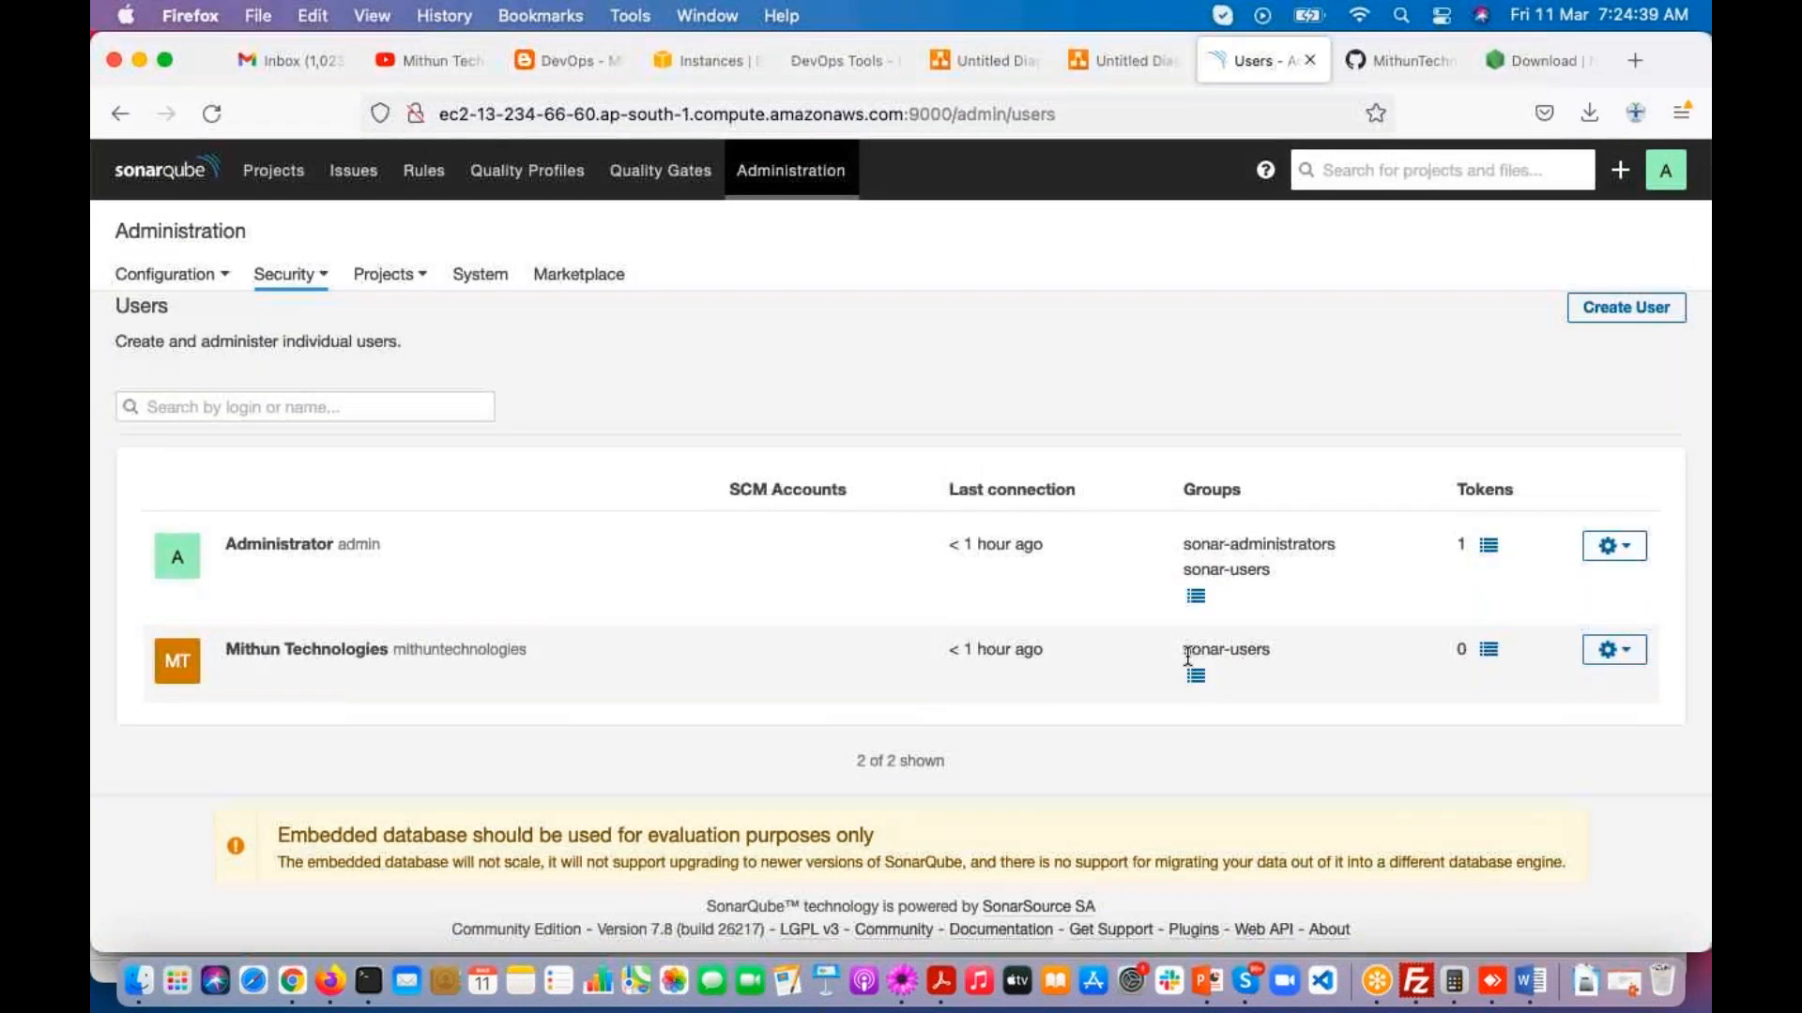
pyautogui.moveTo(392, 649); pyautogui.dragTo(527, 654)
pyautogui.moveTo(1180, 489); pyautogui.dragTo(1252, 512)
# Step: Copy the new user's group name, switch to TextMate and append "--> sonar-users" after mithuntechnologies in the class notes
pyautogui.moveTo(1186, 647); pyautogui.dragTo(1281, 650)
pyautogui.press('super+c')
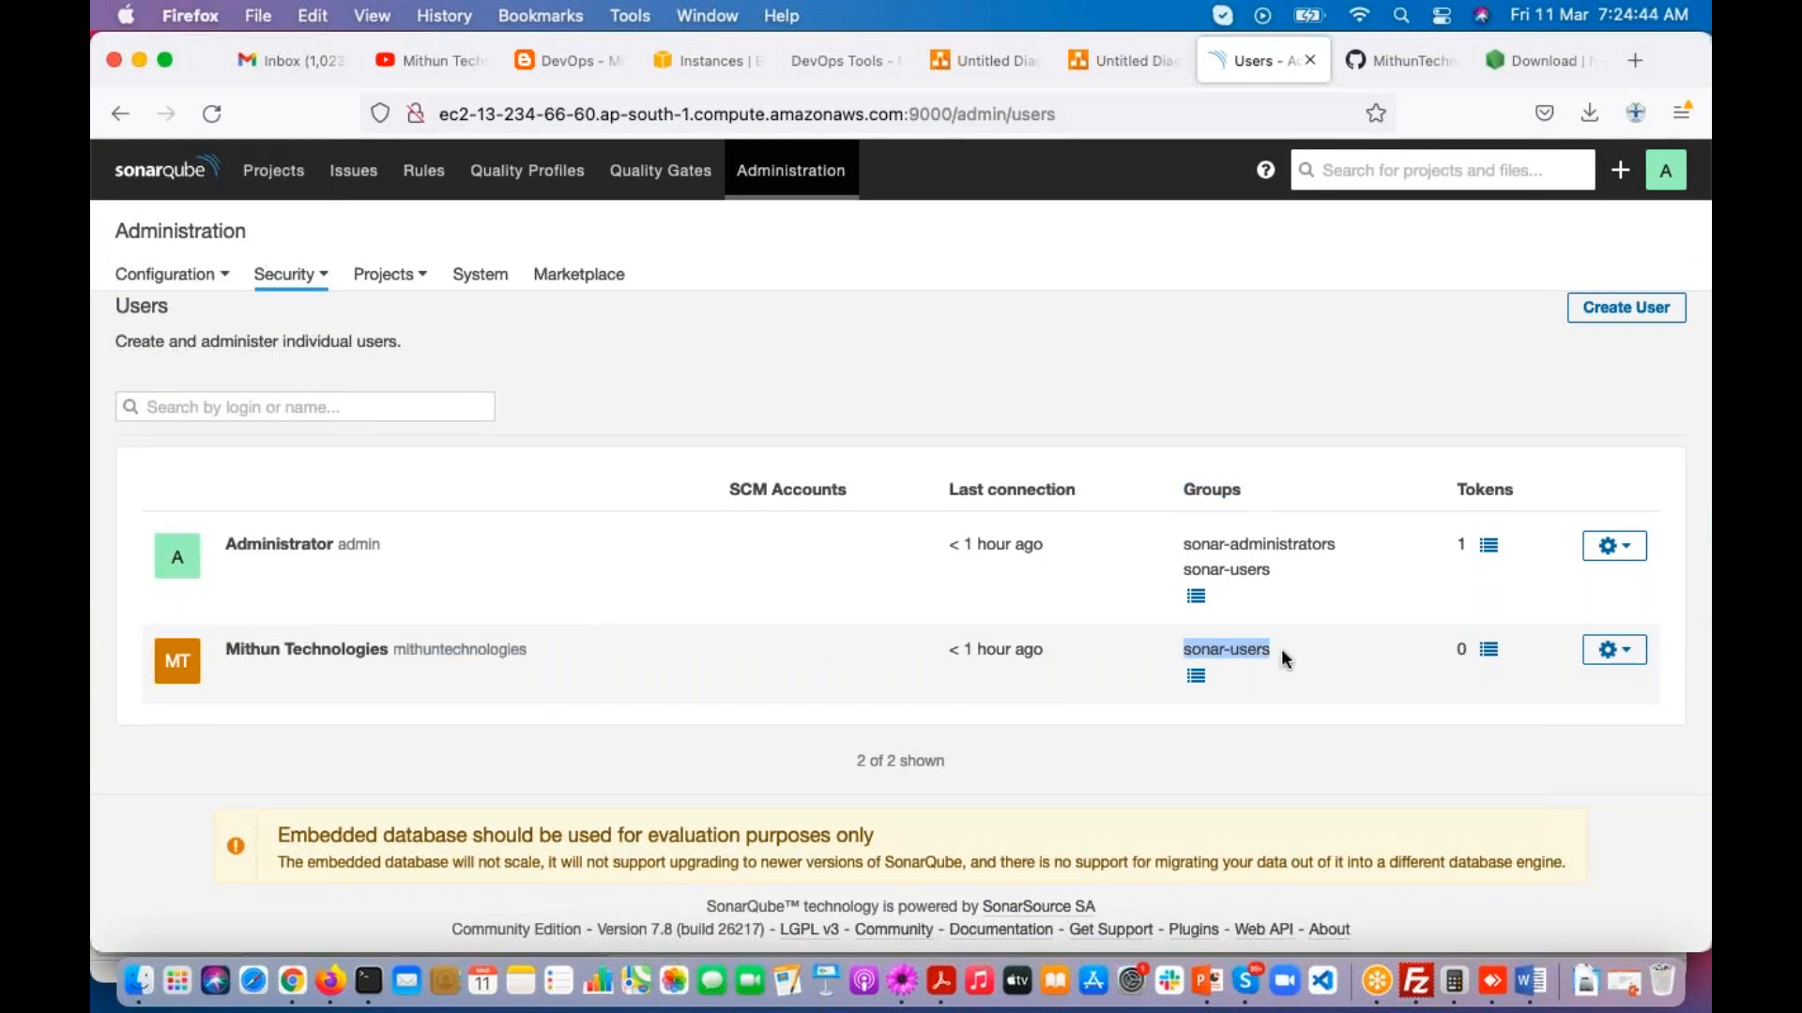
pyautogui.click(907, 997)
pyautogui.click(464, 696)
pyautogui.write('-')
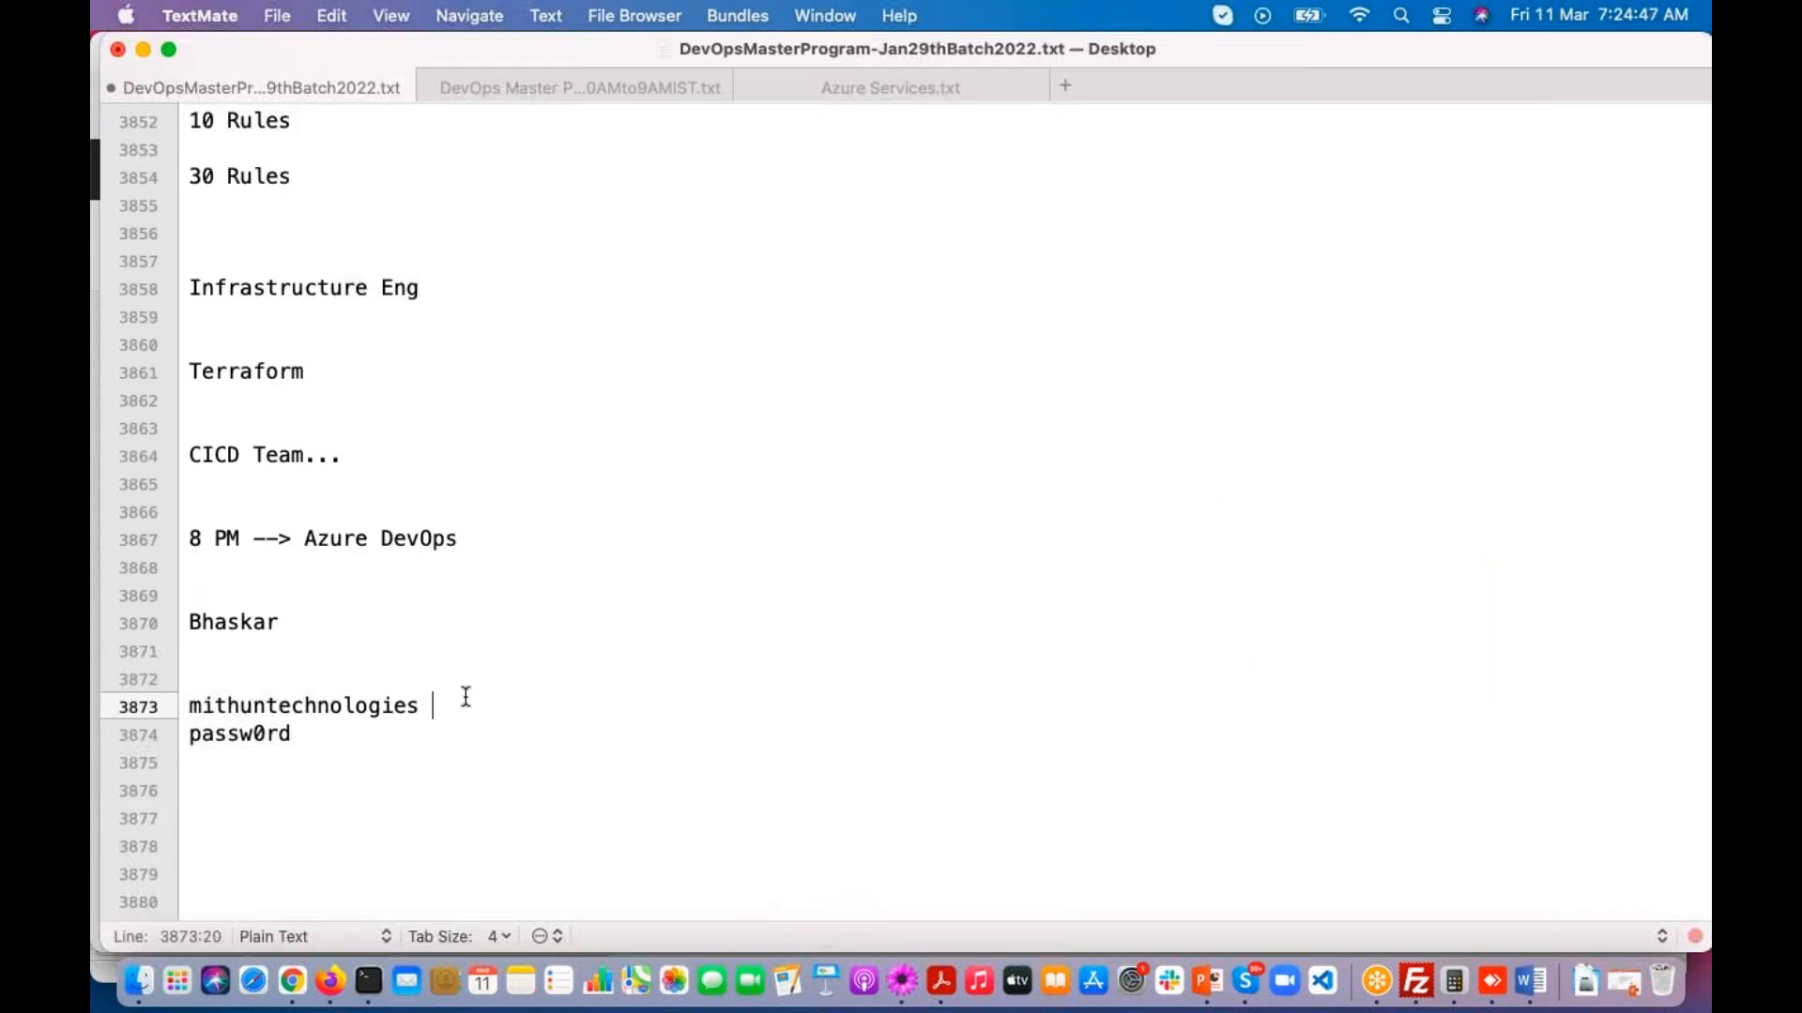
pyautogui.write('->')
pyautogui.press('super+v')
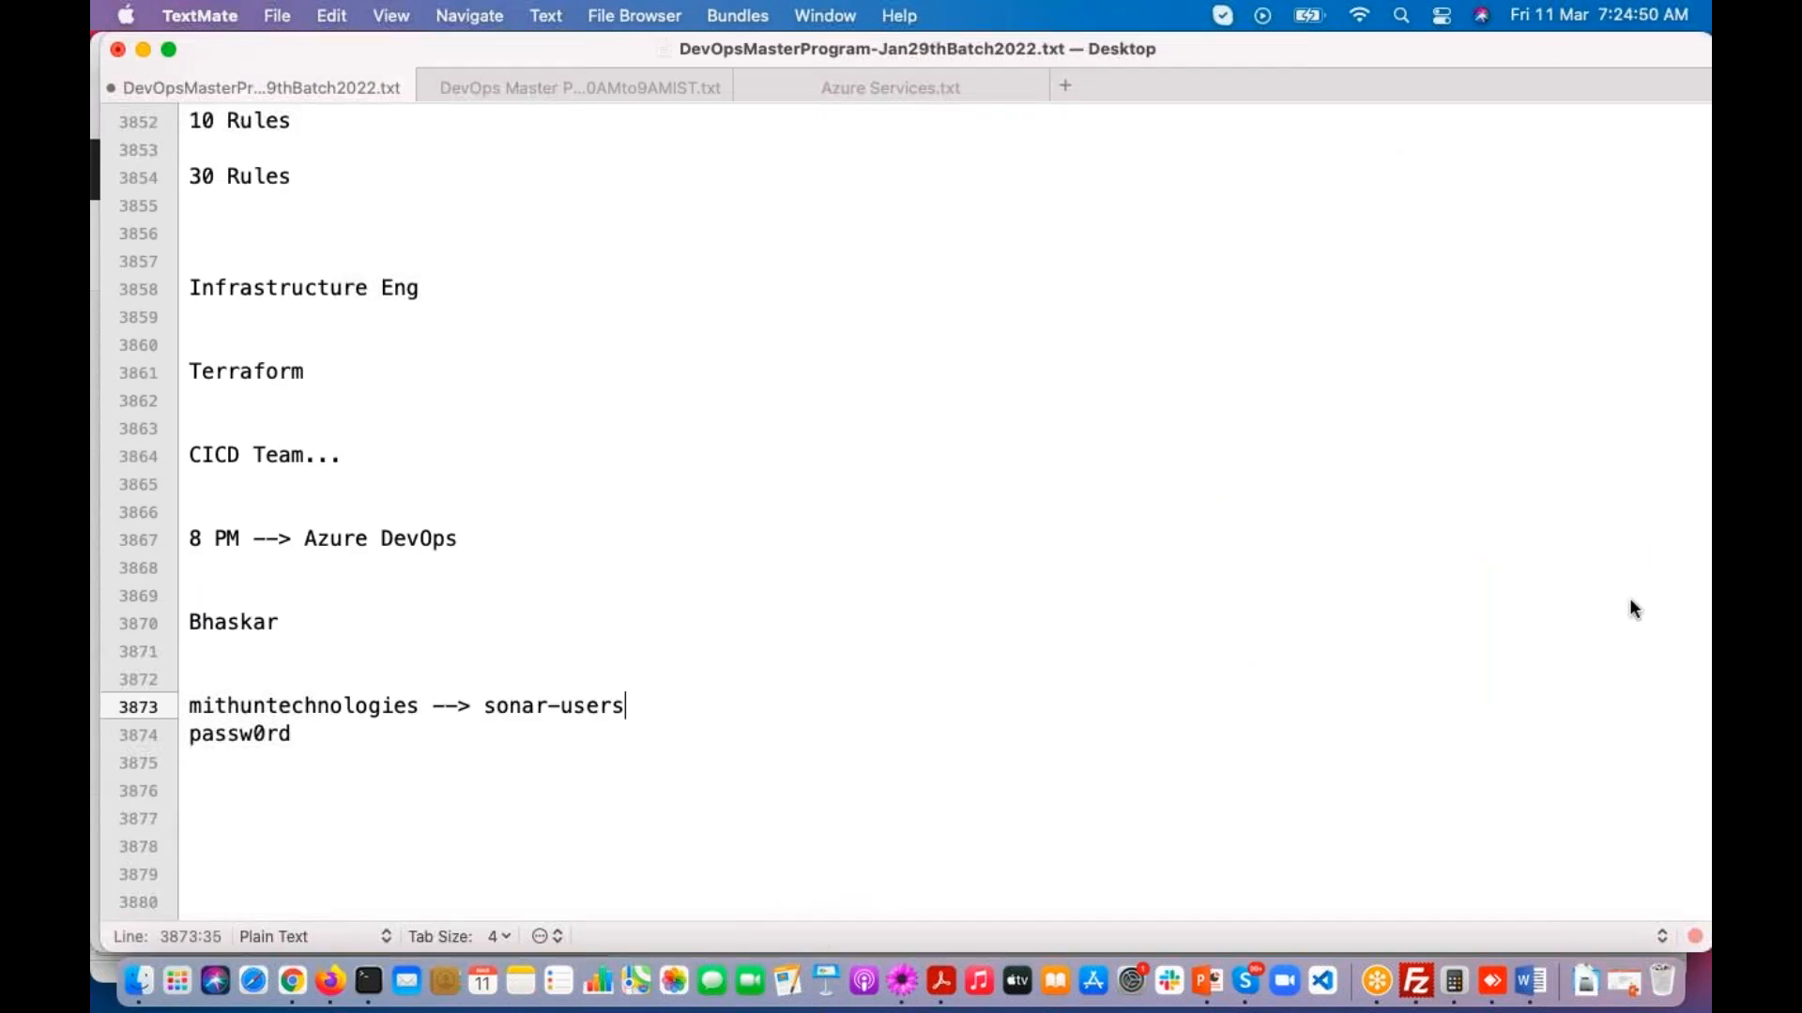
pyautogui.click(1652, 563)
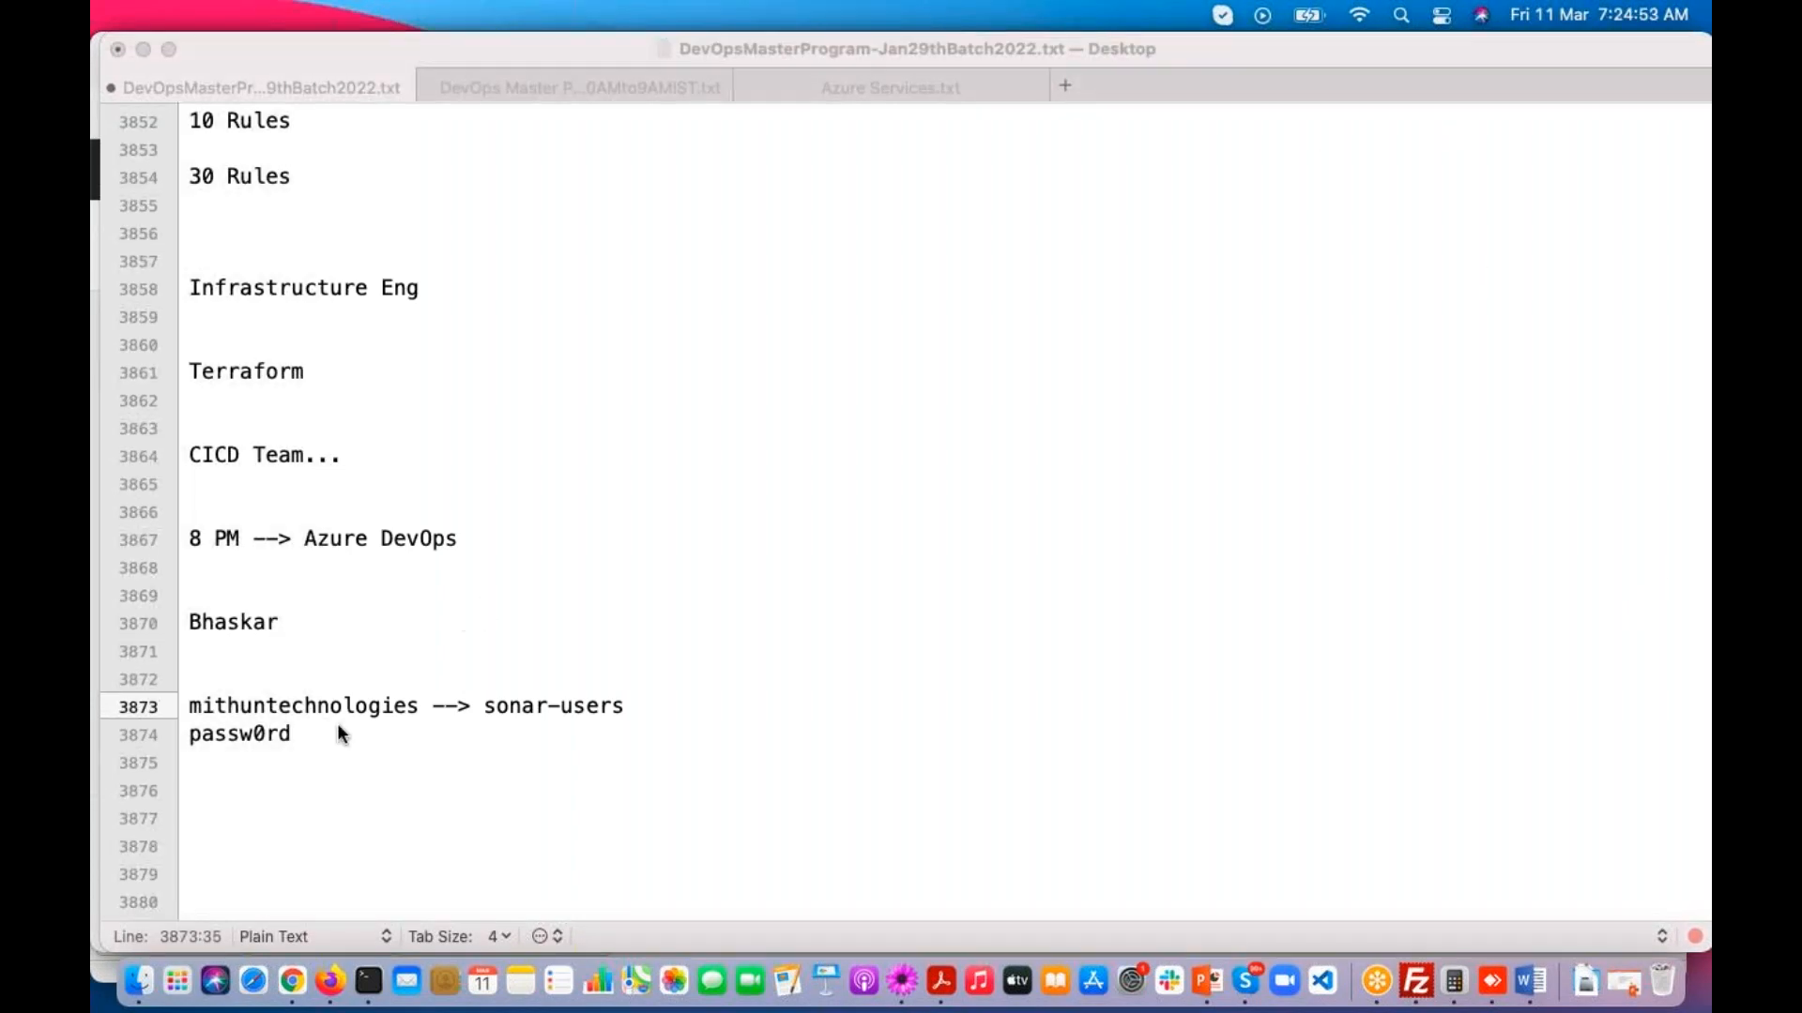
pyautogui.click(279, 709)
pyautogui.doubleClick(279, 709)
pyautogui.moveTo(485, 708); pyautogui.dragTo(628, 713)
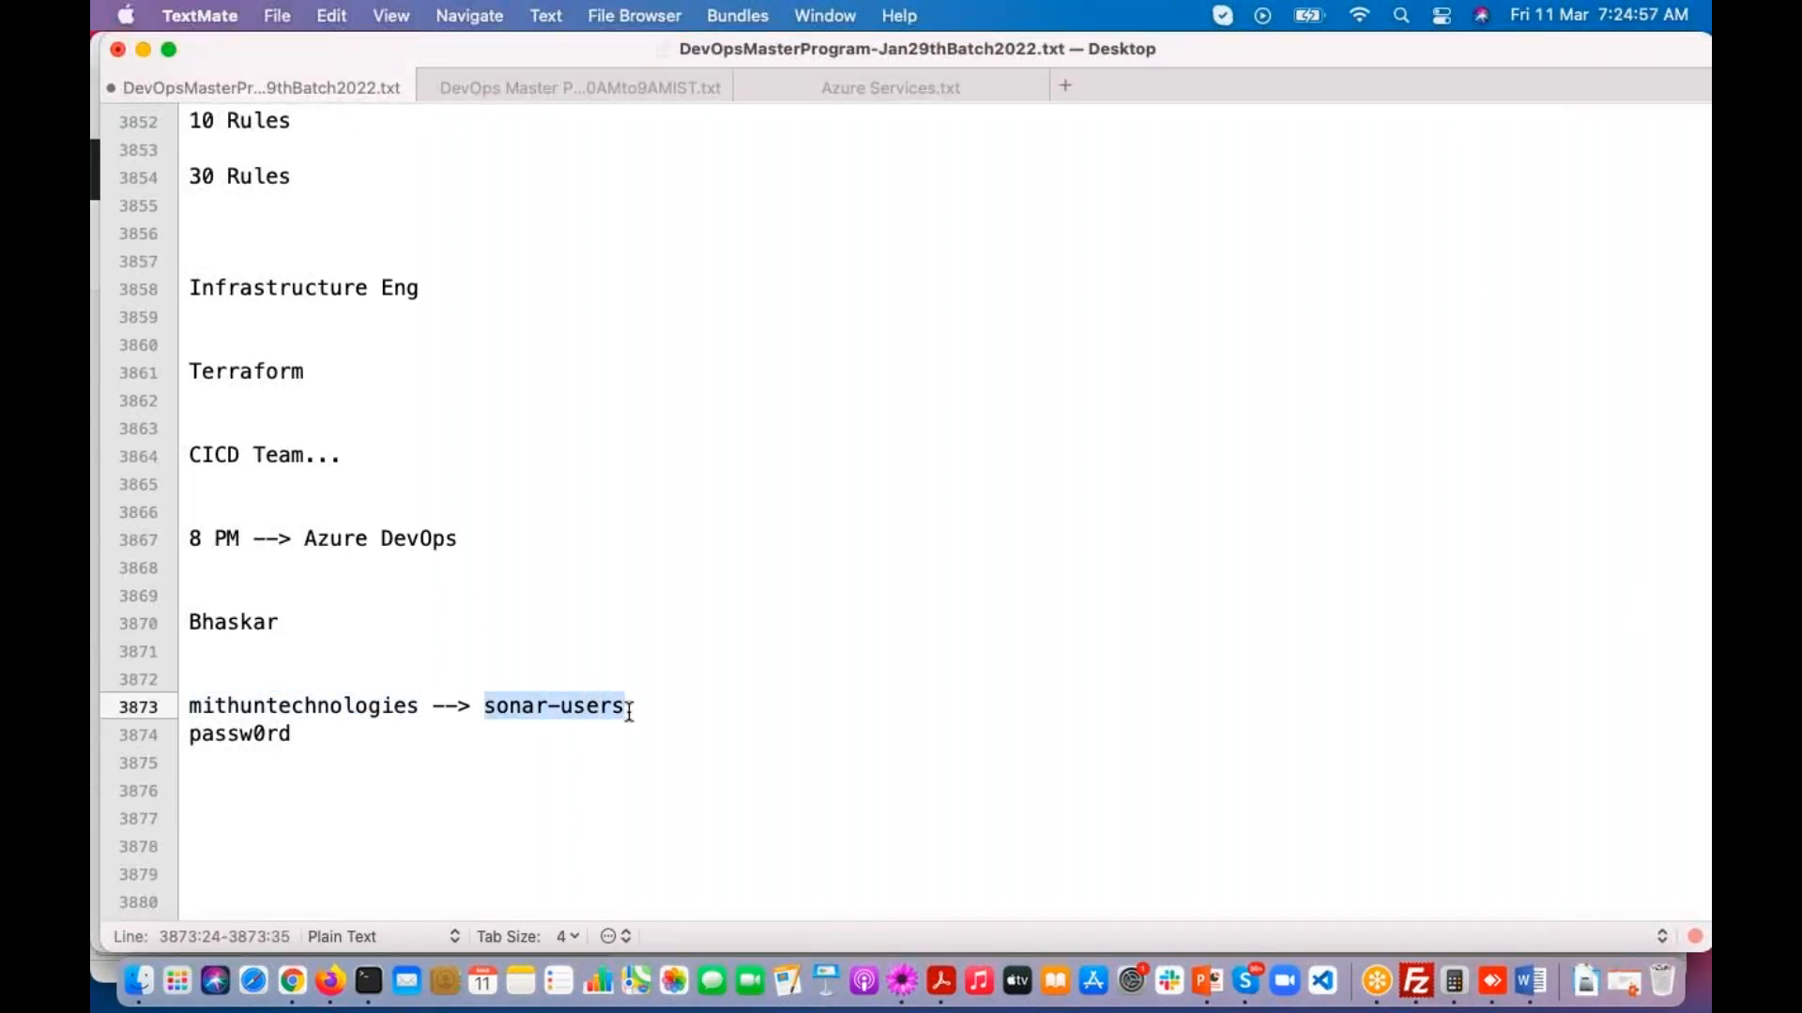
# Step: Copy sonar-administrators from the Administrator's groups in Firefox and append "and sonar-administrators" to the mithuntechnologies line in the TextMate notes
pyautogui.press('super+Tab')
pyautogui.press('super+Tab')
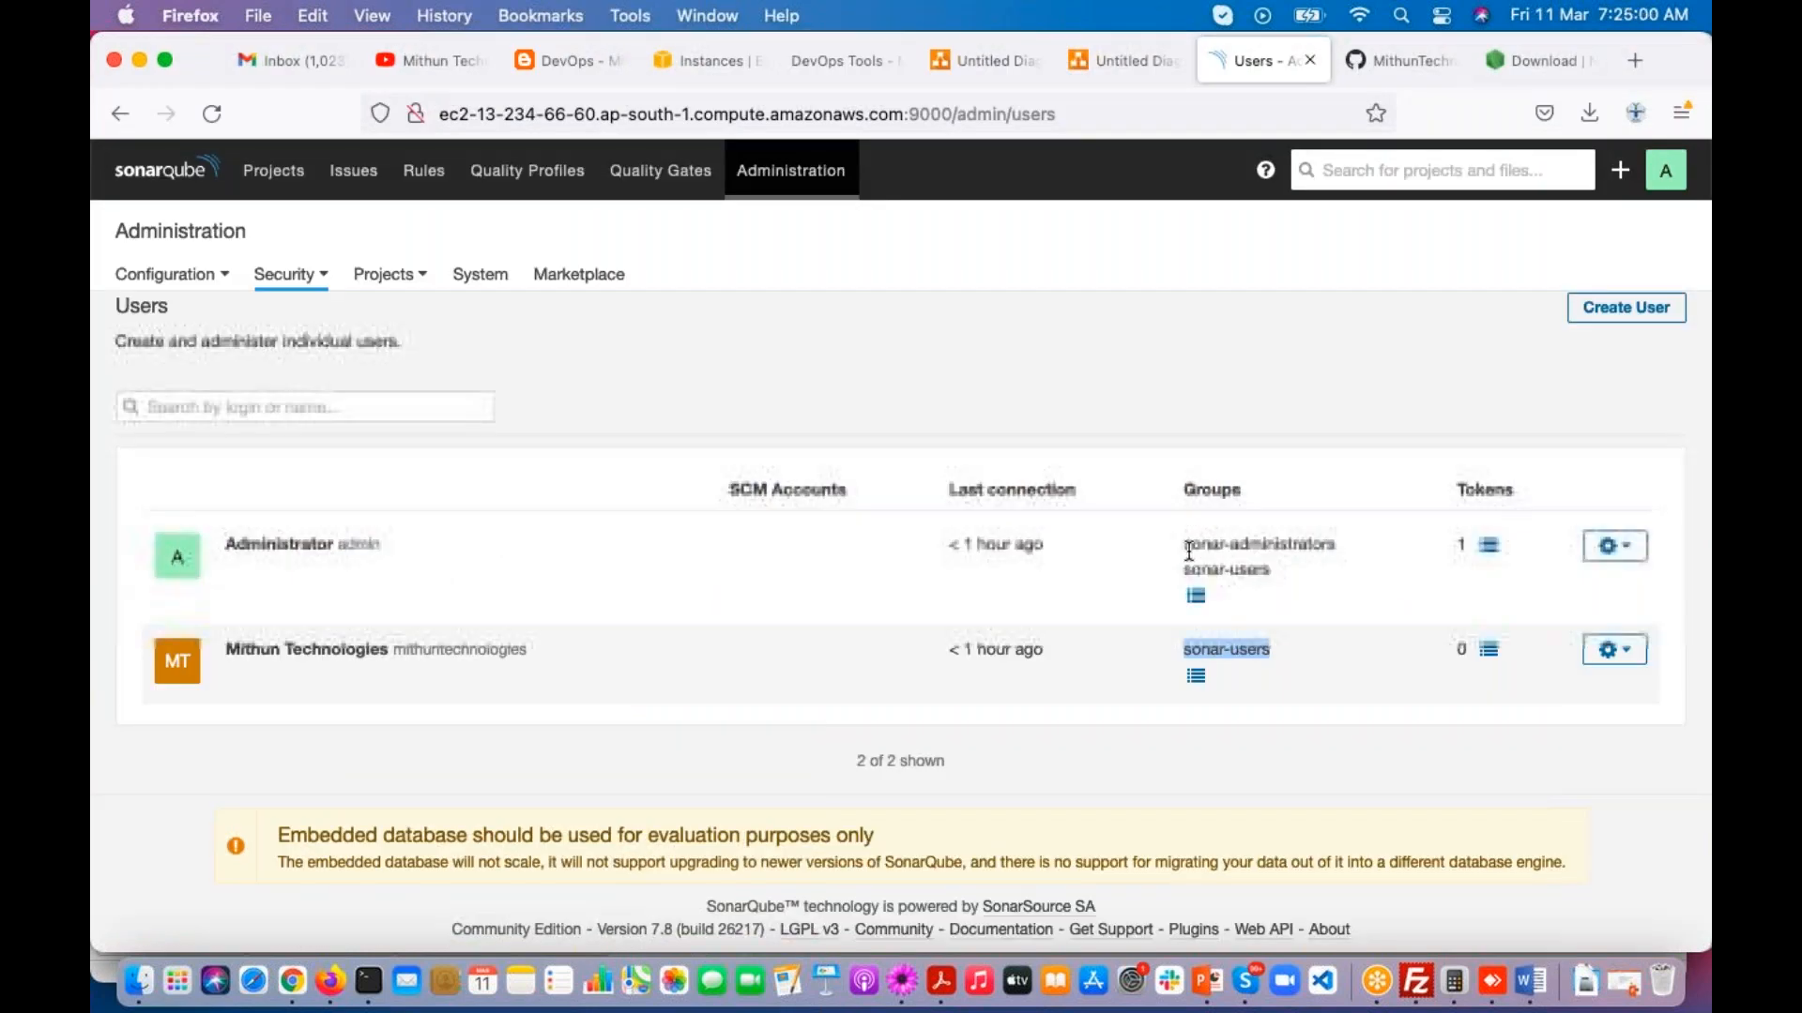
pyautogui.moveTo(1183, 544); pyautogui.dragTo(1337, 546)
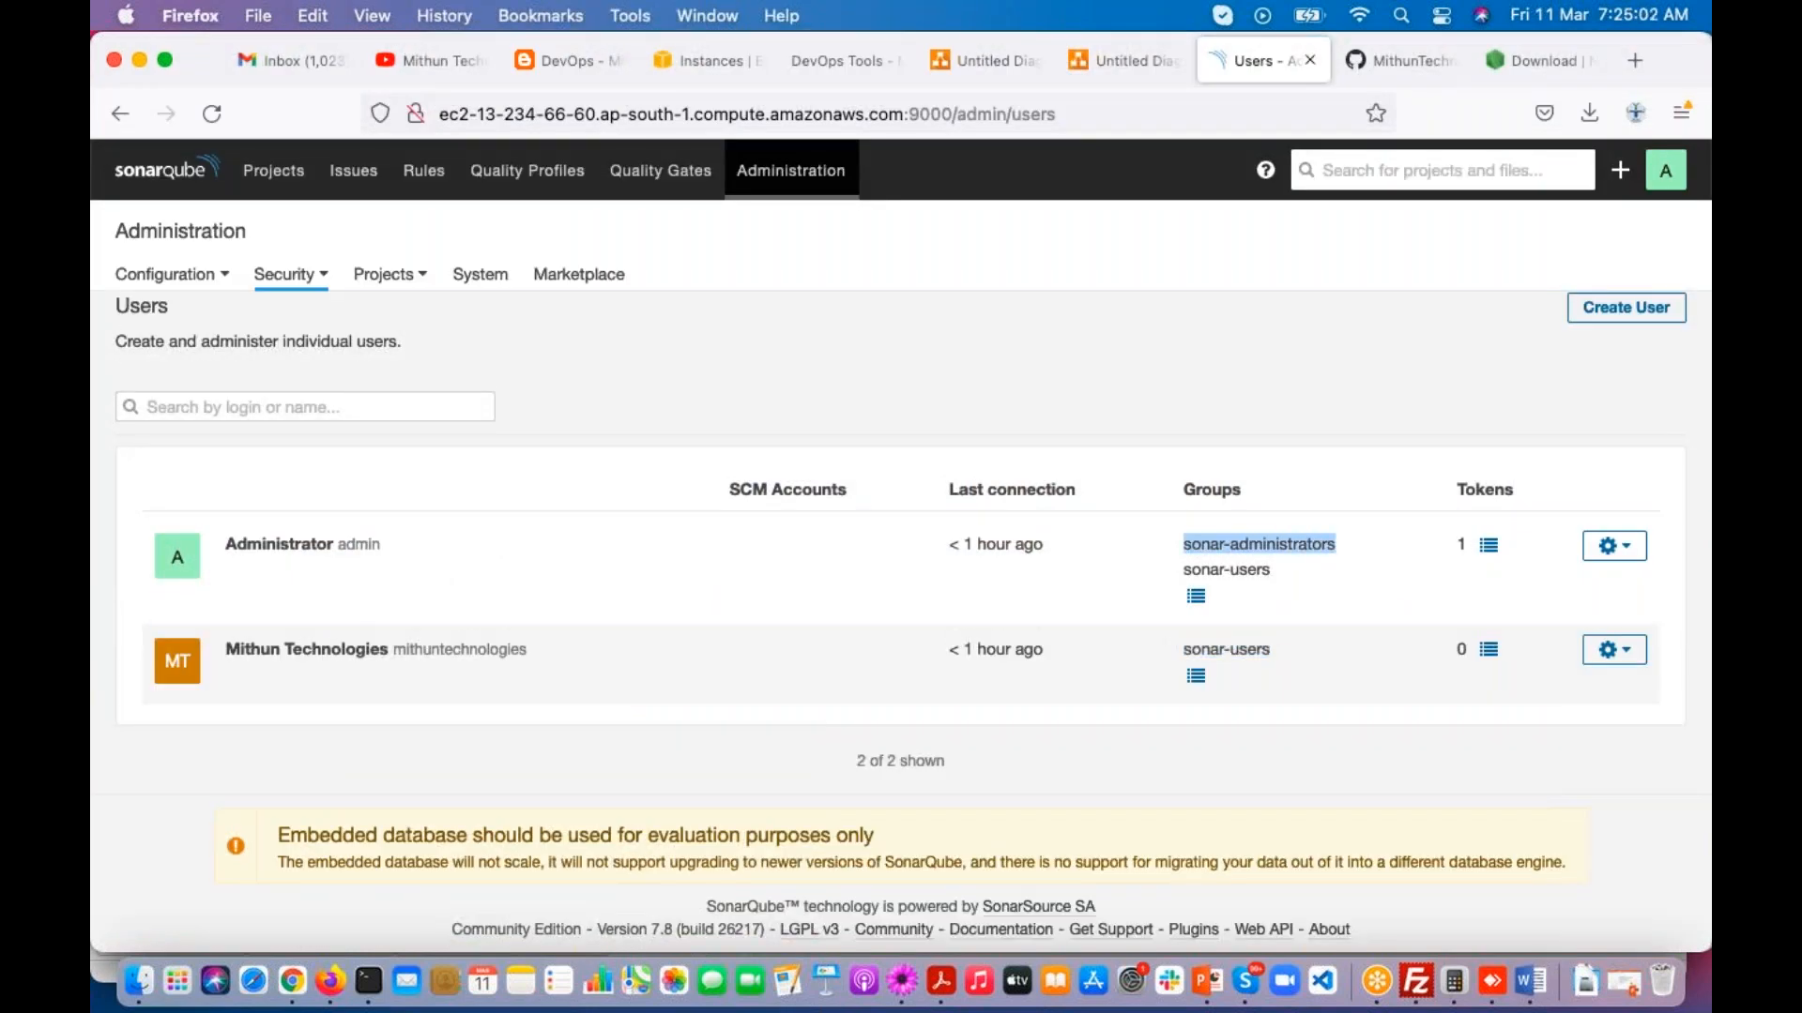
pyautogui.press('super+c')
pyautogui.press('super+Tab')
pyautogui.click(656, 700)
pyautogui.write('and')
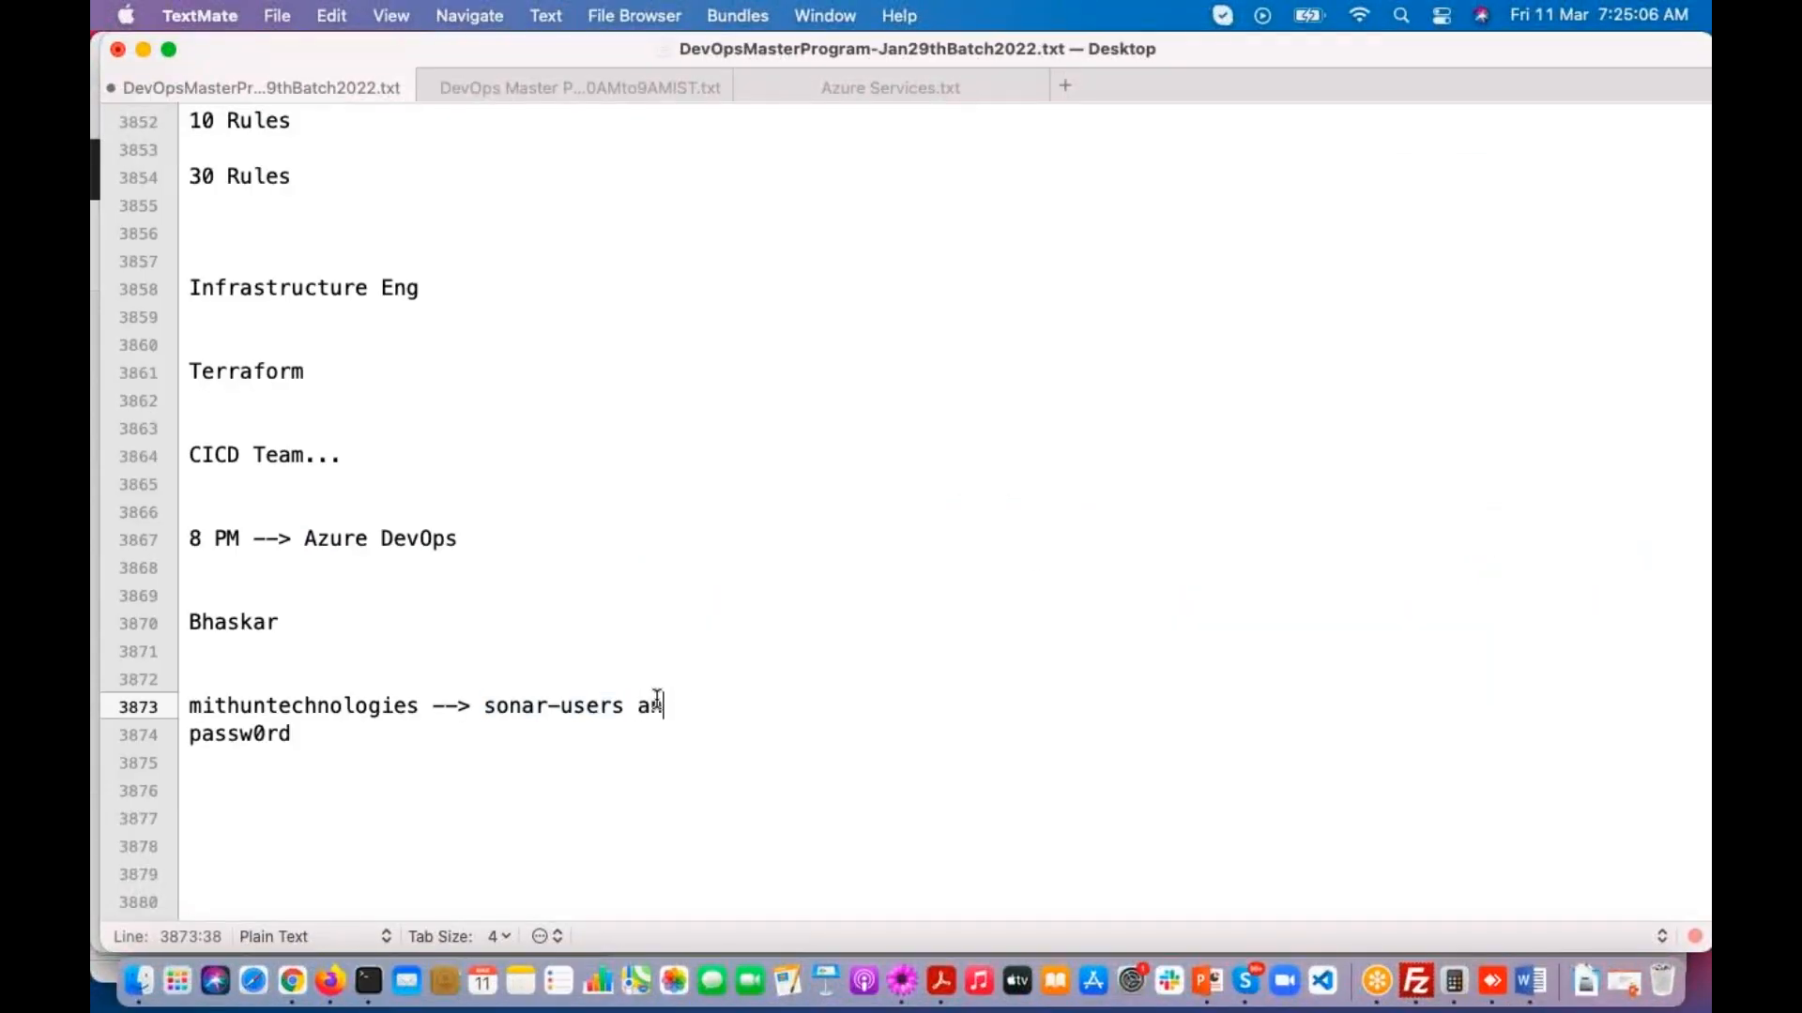
pyautogui.press('super+v')
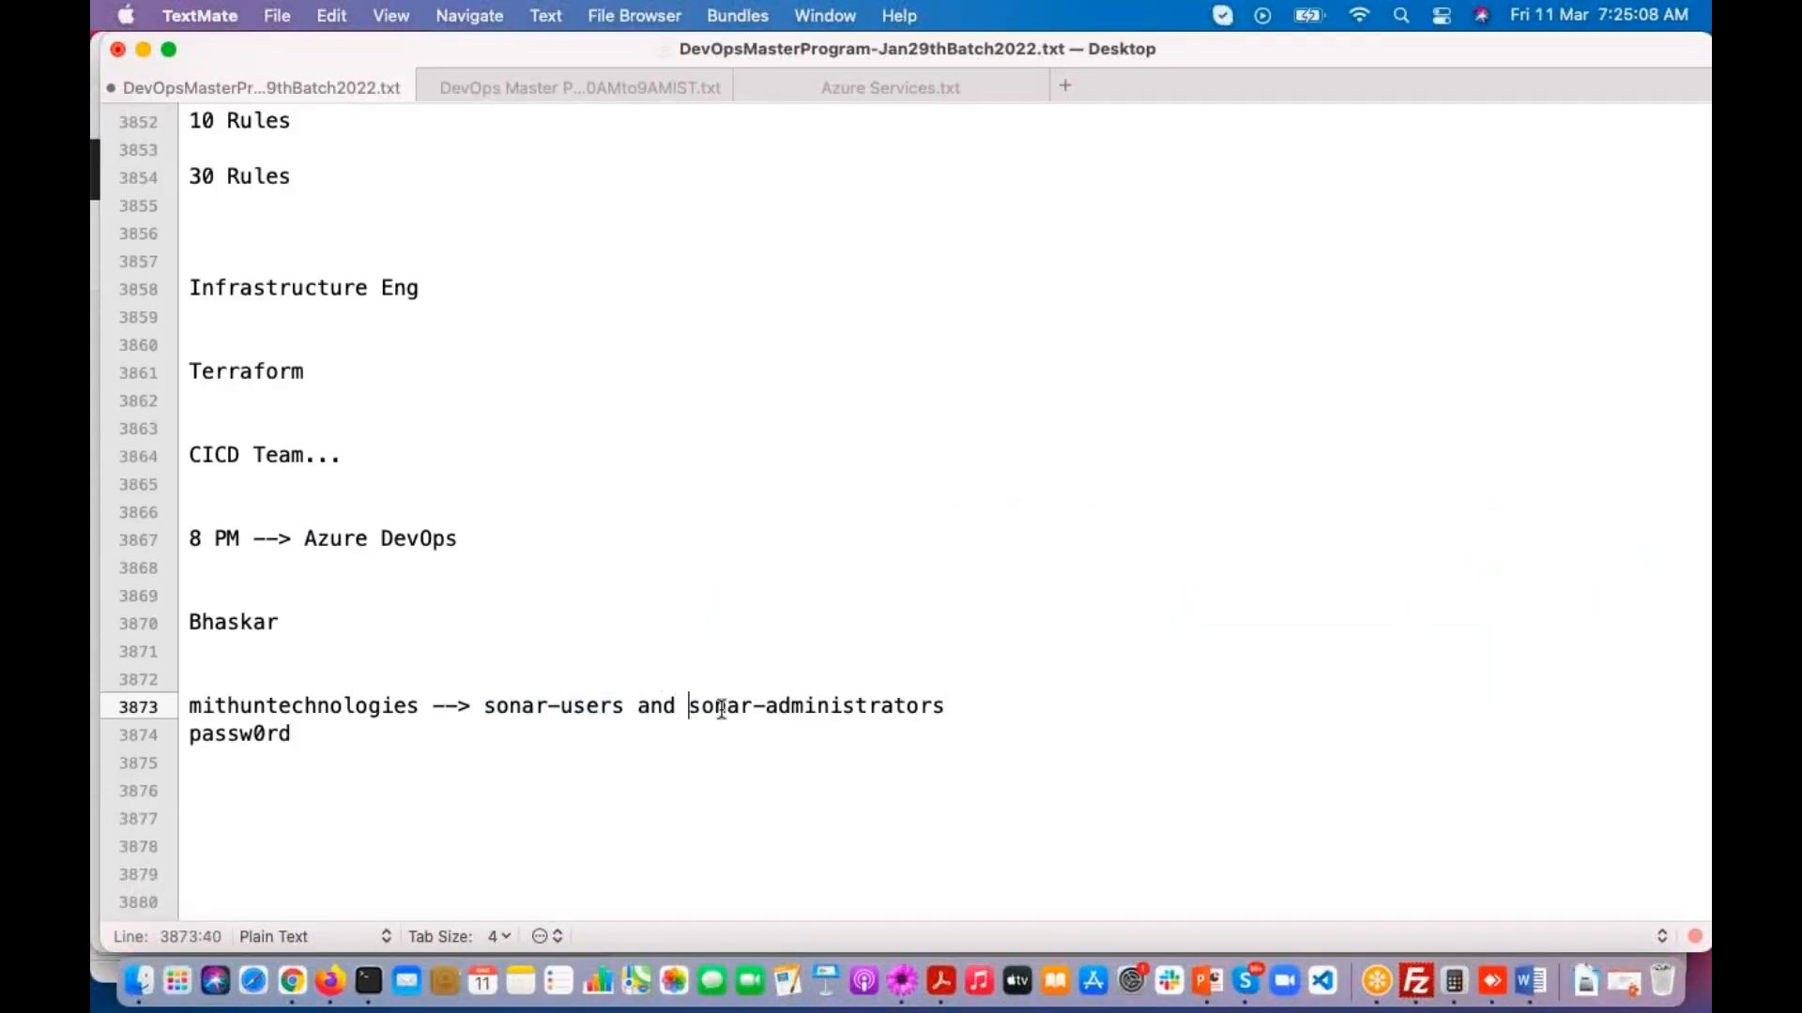
pyautogui.moveTo(691, 710); pyautogui.dragTo(959, 718)
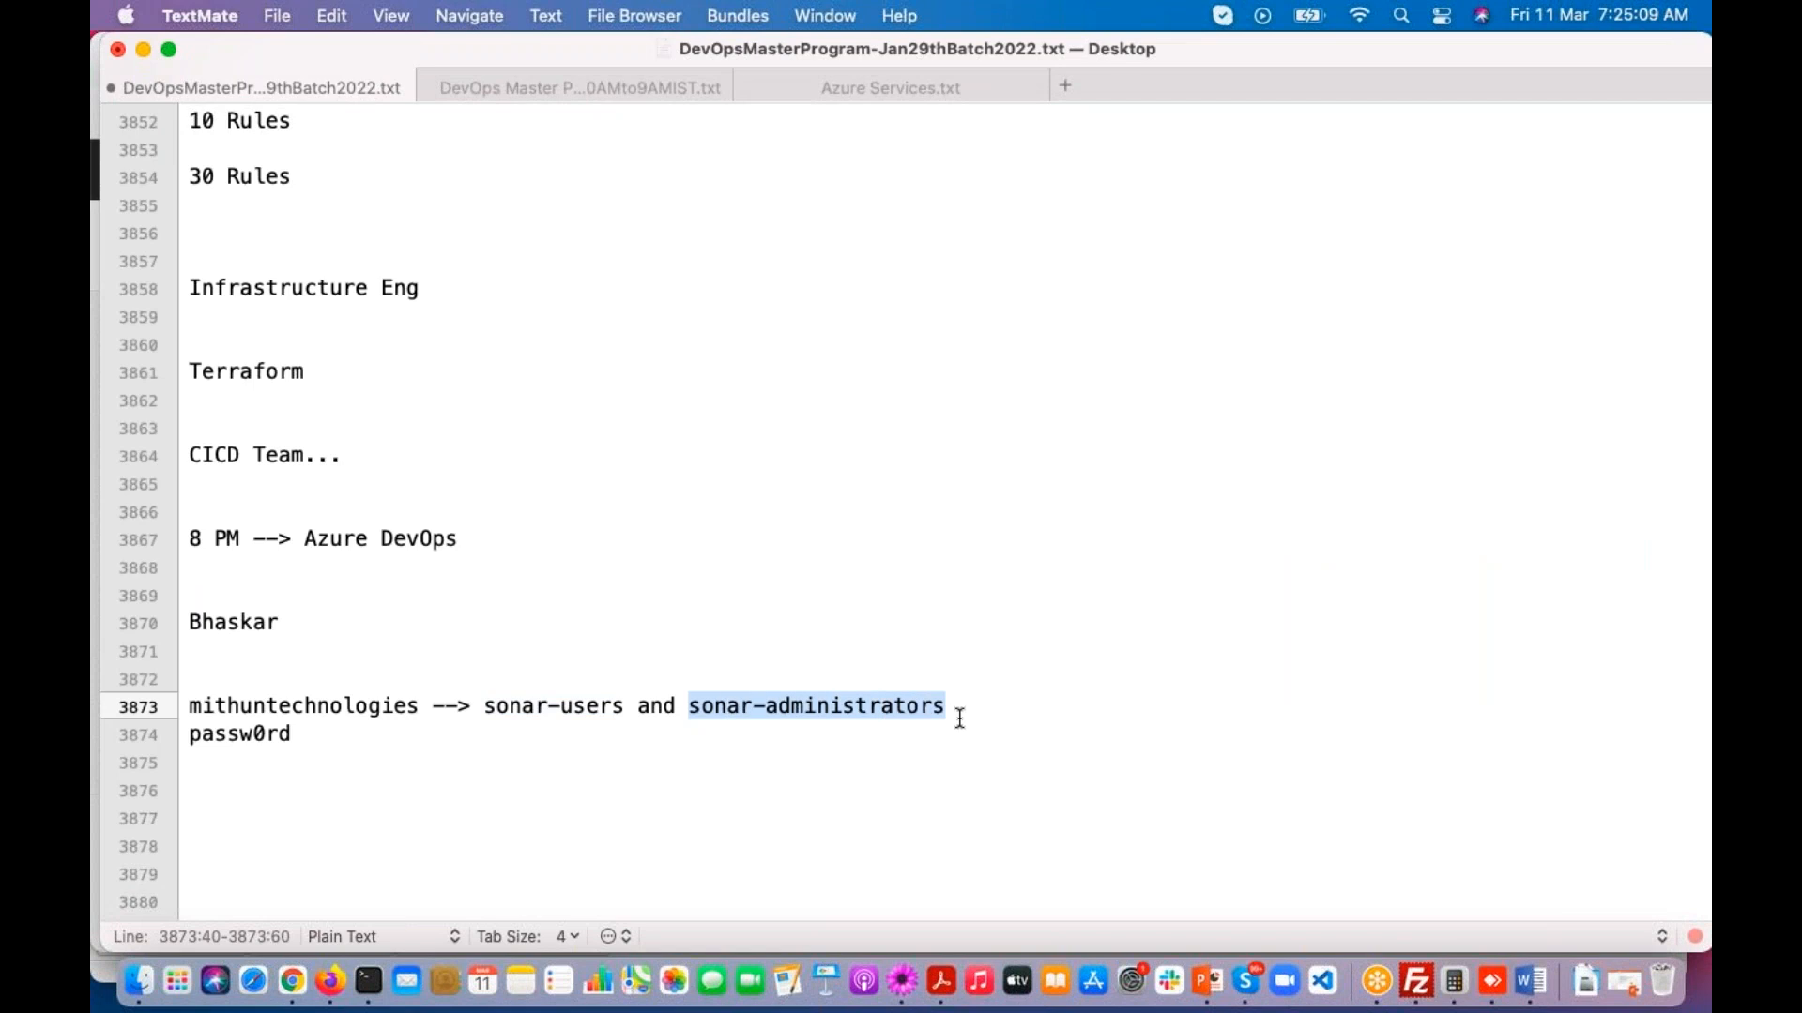
# Step: Switch back to Firefox and compare the Administrator's group memberships with those of the mithuntechnologies user
pyautogui.click(329, 981)
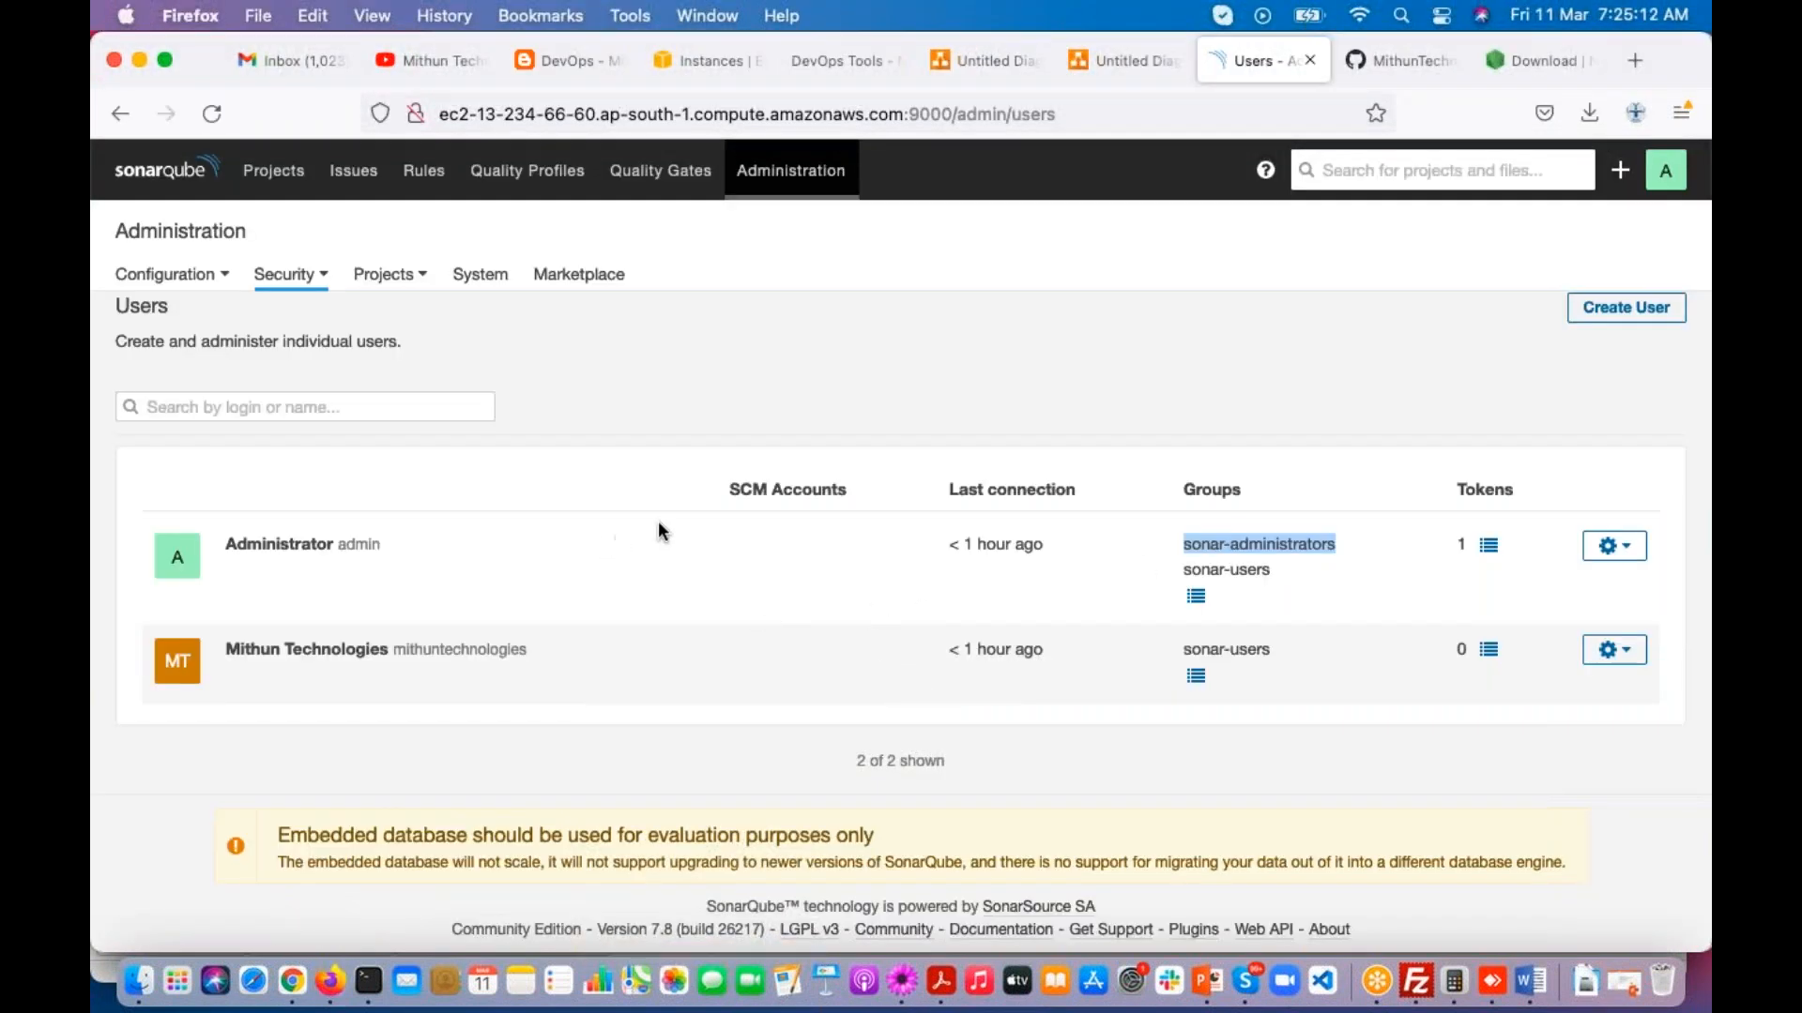
pyautogui.click(1191, 539)
pyautogui.moveTo(1180, 490); pyautogui.dragTo(1287, 555)
pyautogui.moveTo(1179, 568); pyautogui.dragTo(1270, 570)
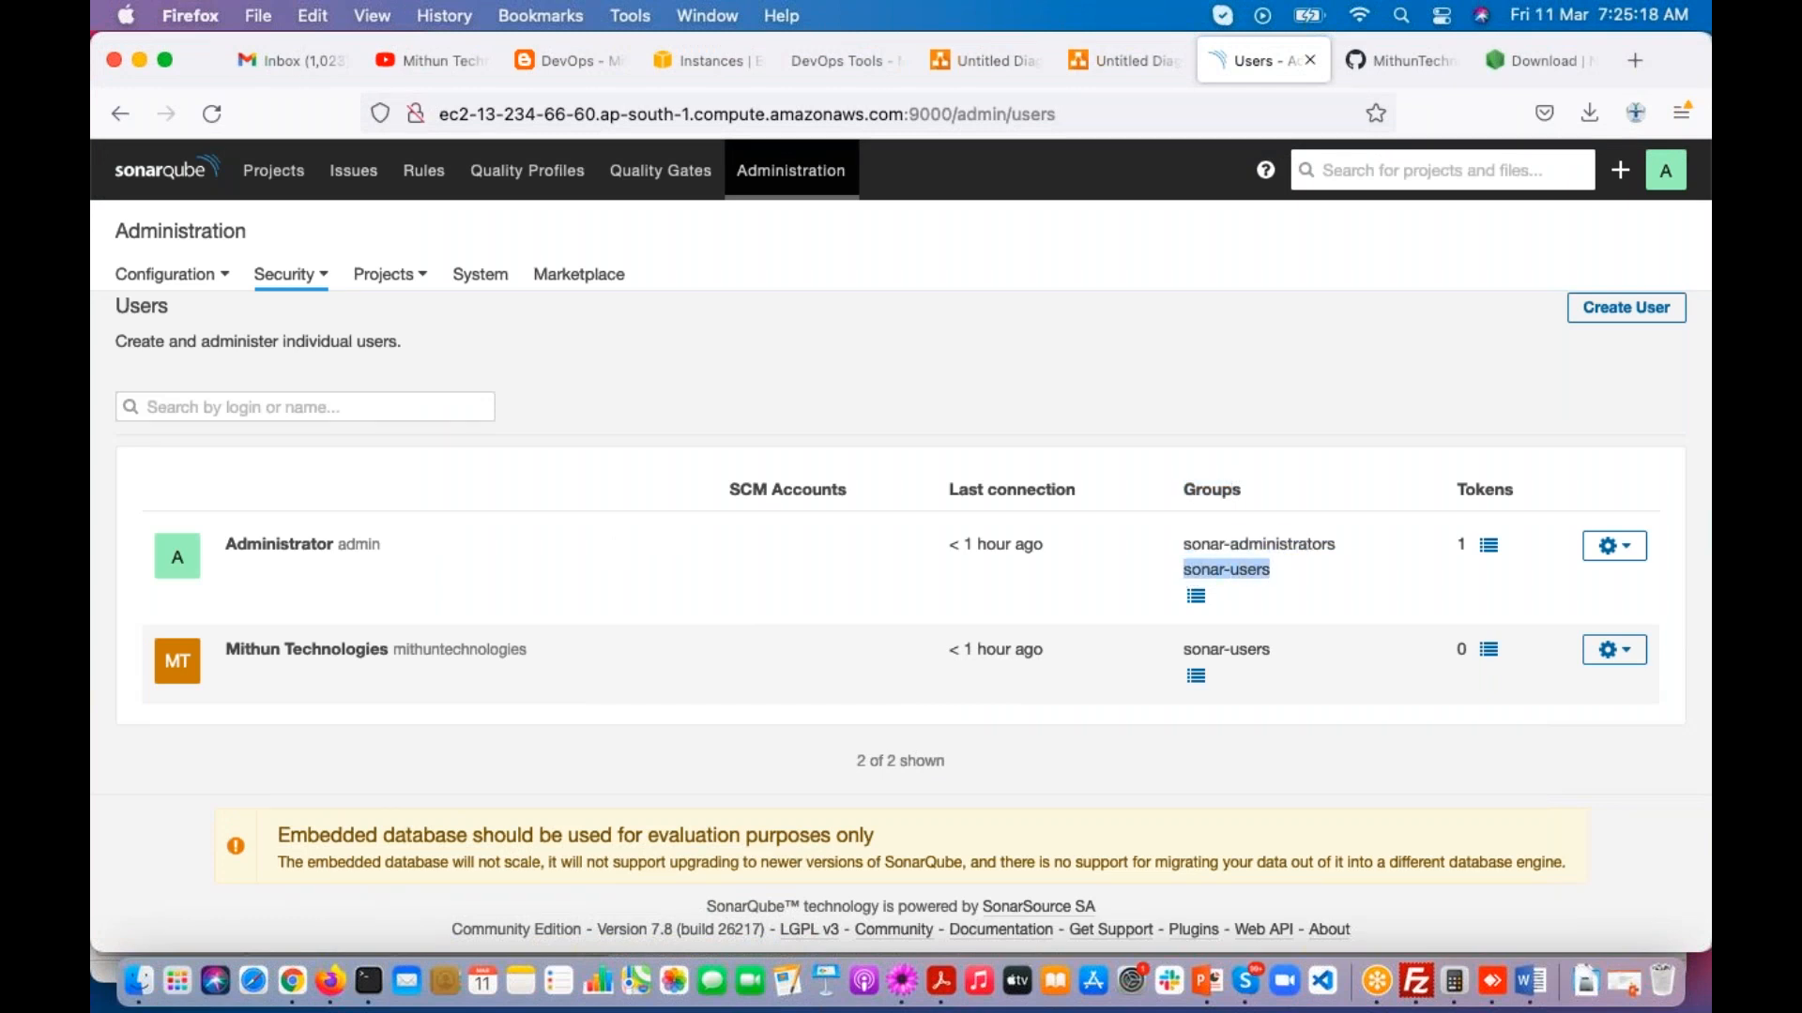
pyautogui.click(1164, 728)
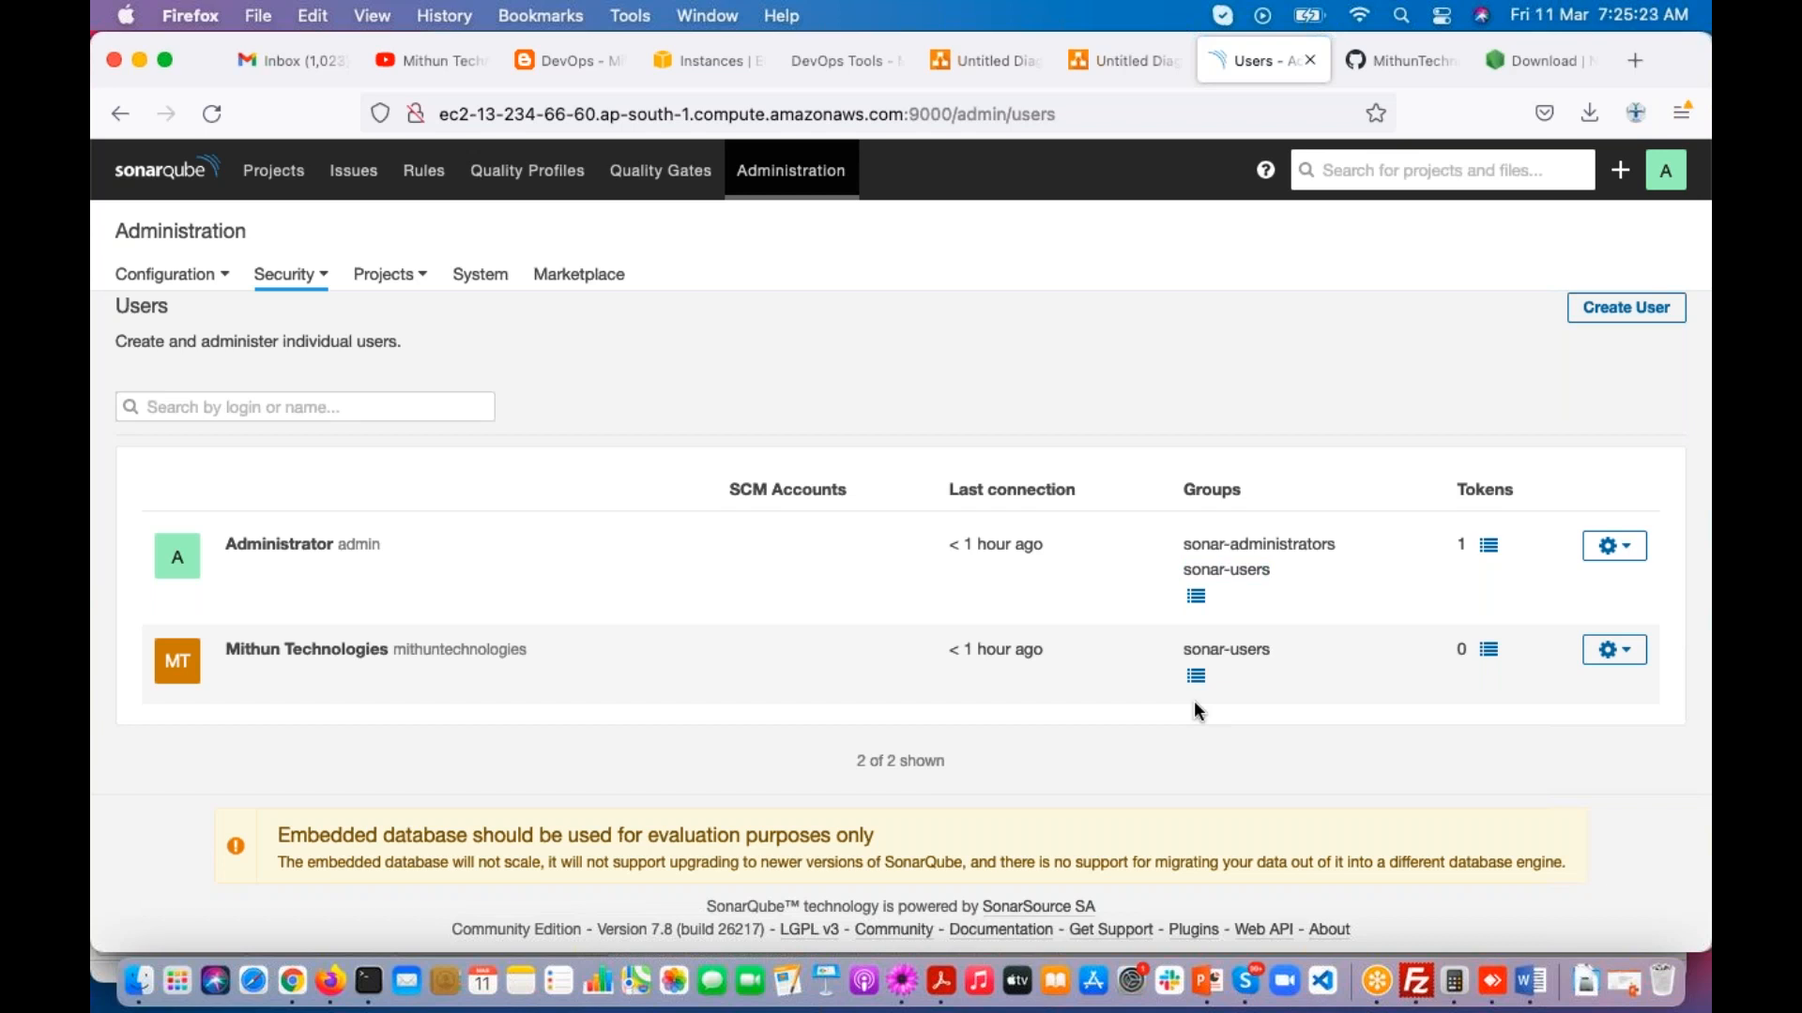
pyautogui.doubleClick(404, 647)
pyautogui.click(1228, 744)
# Step: Add the mithuntechnologies user to the sonar-administrators group and zoom the page out to 90% to finish the group update
pyautogui.click(1196, 680)
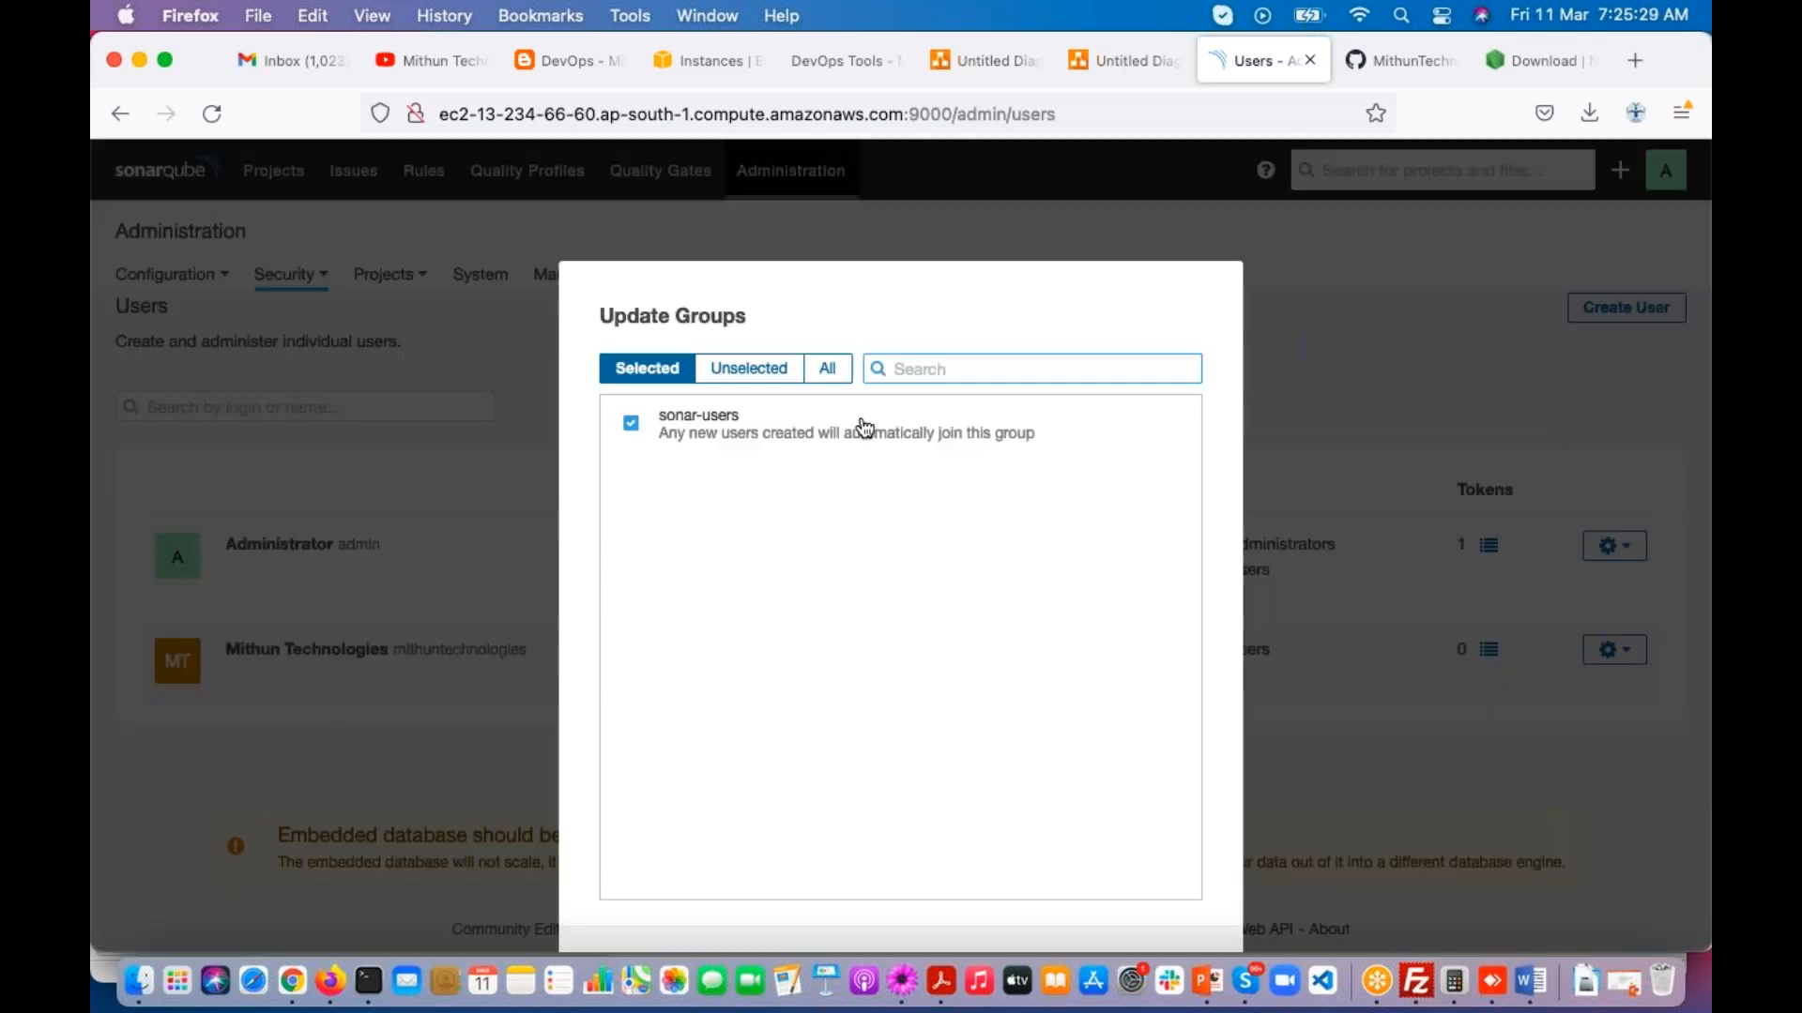
pyautogui.click(830, 370)
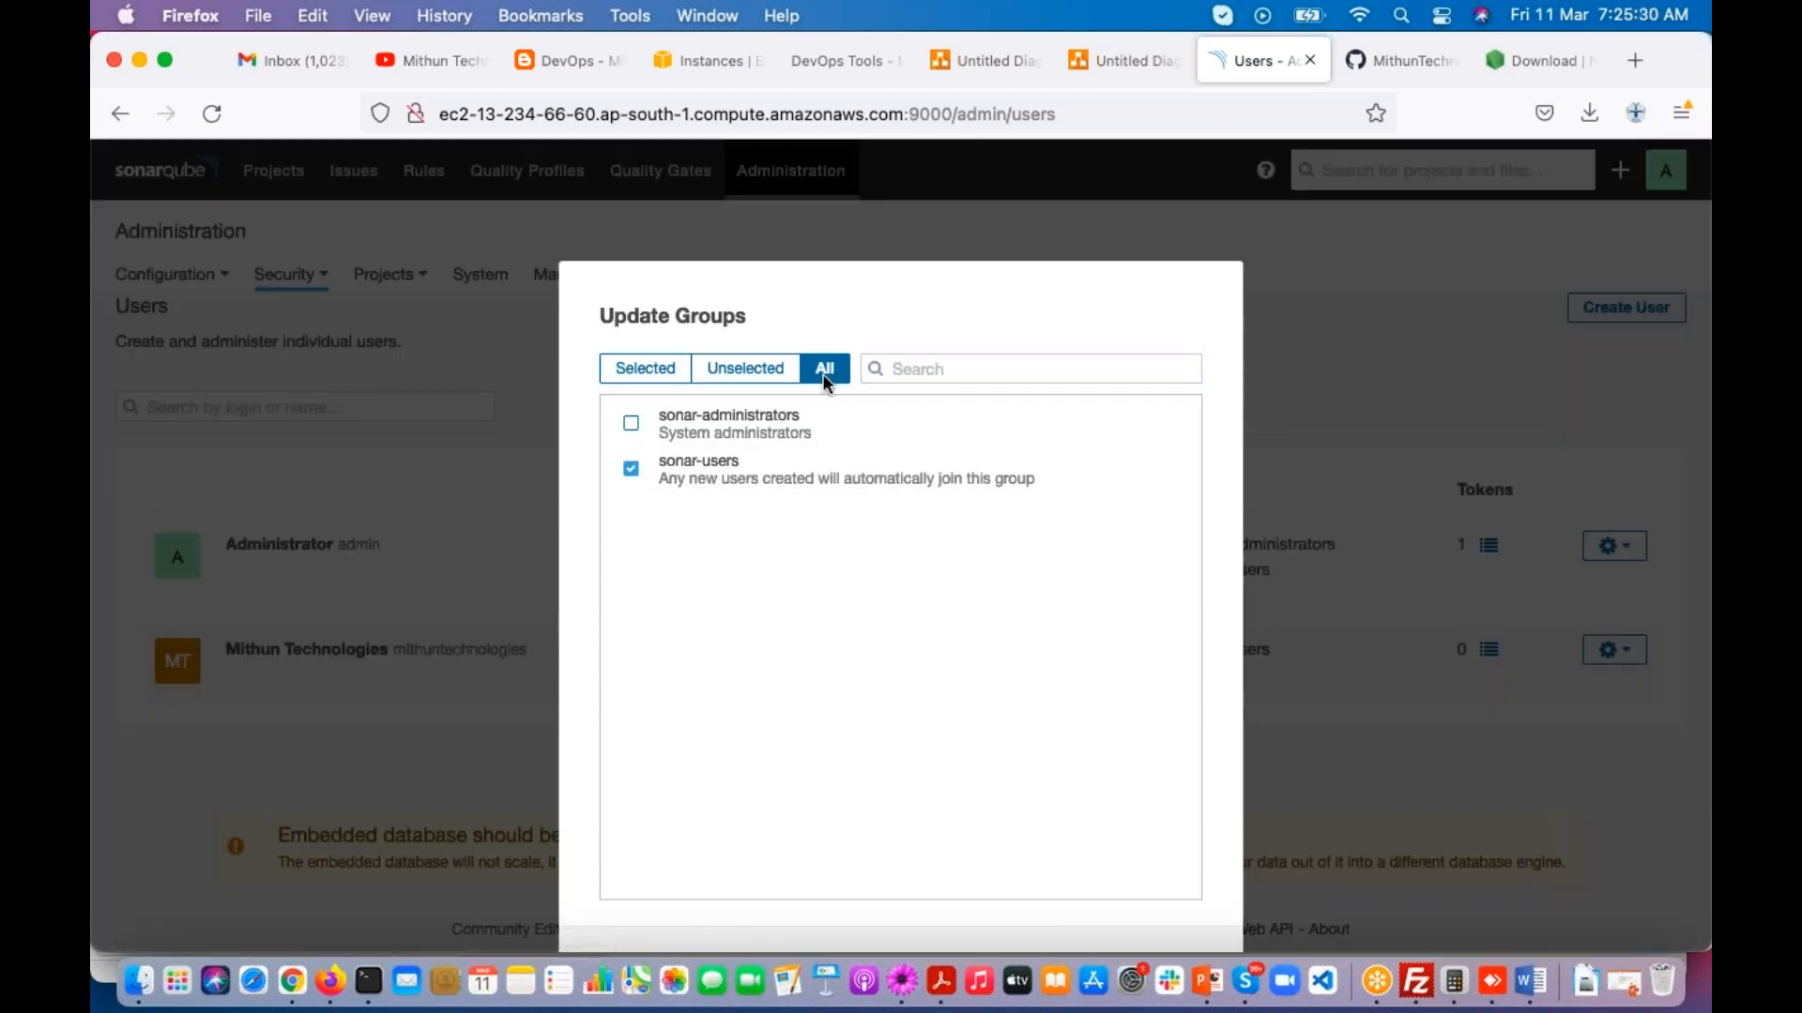
pyautogui.click(631, 424)
pyautogui.press('super+minus')
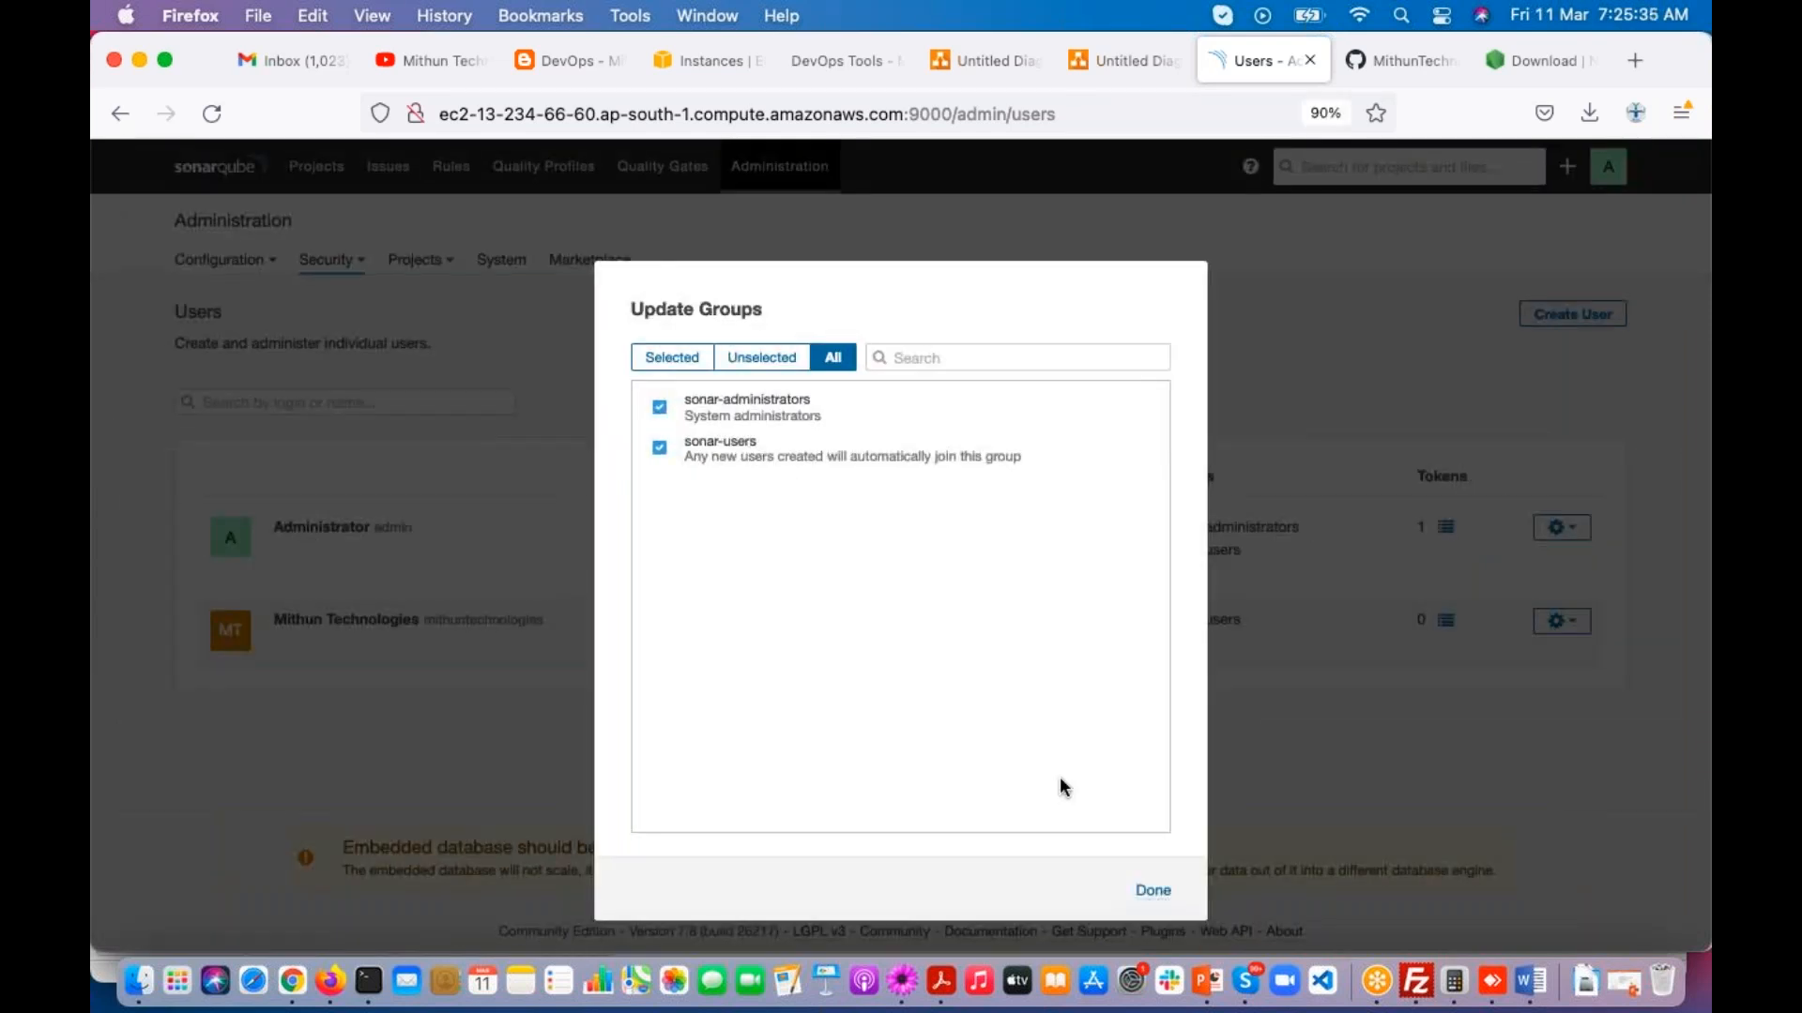
pyautogui.click(1153, 892)
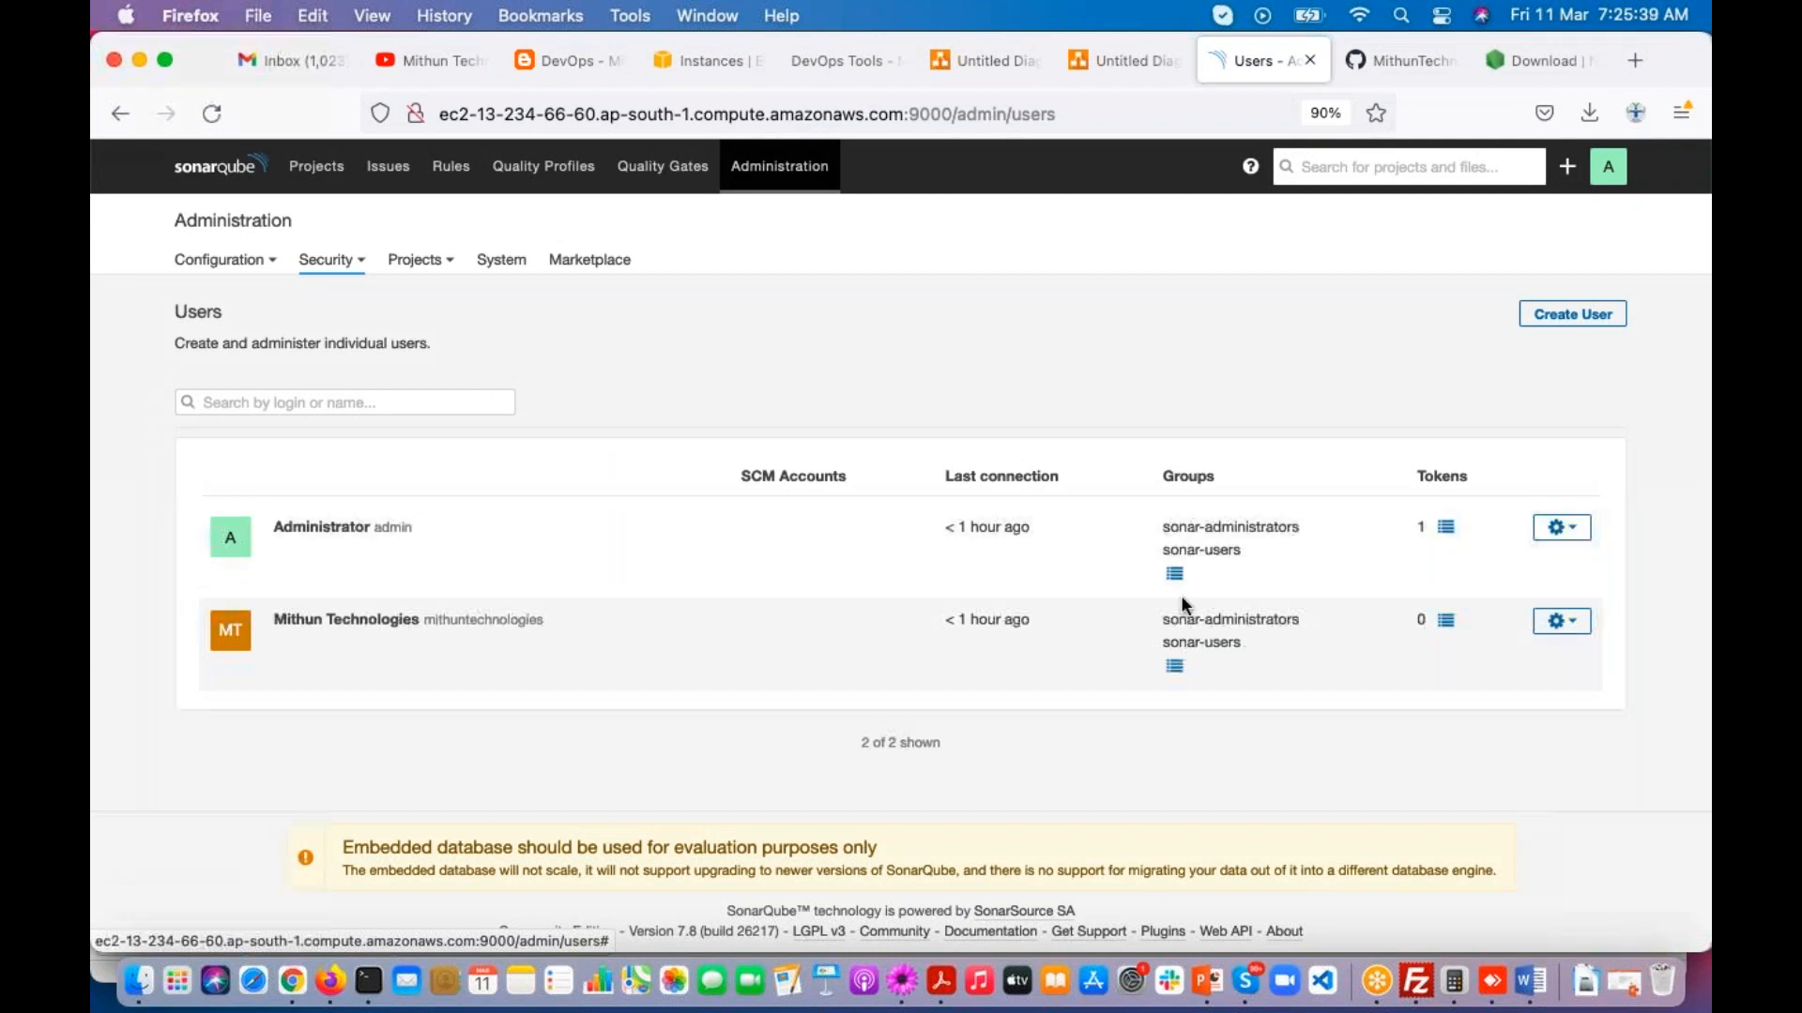
# Step: Check the mithuntechnologies user's updated group memberships in the users list
pyautogui.doubleClick(477, 618)
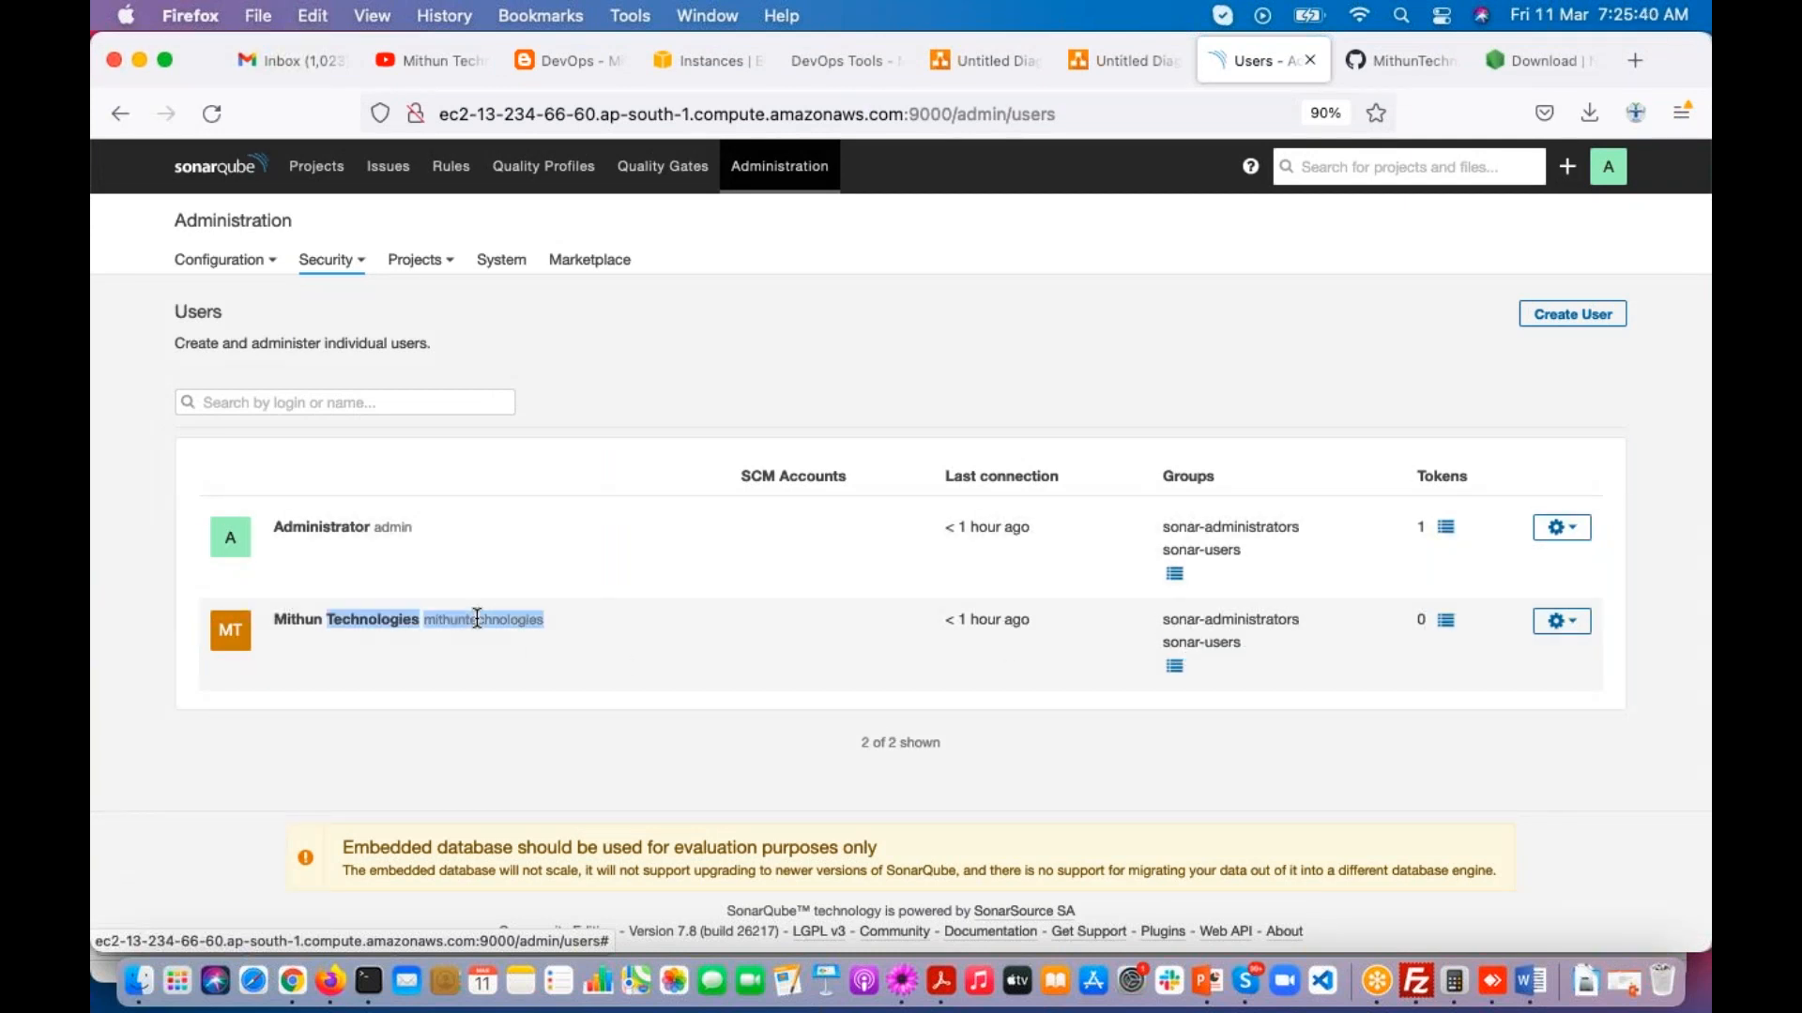
pyautogui.doubleClick(1194, 625)
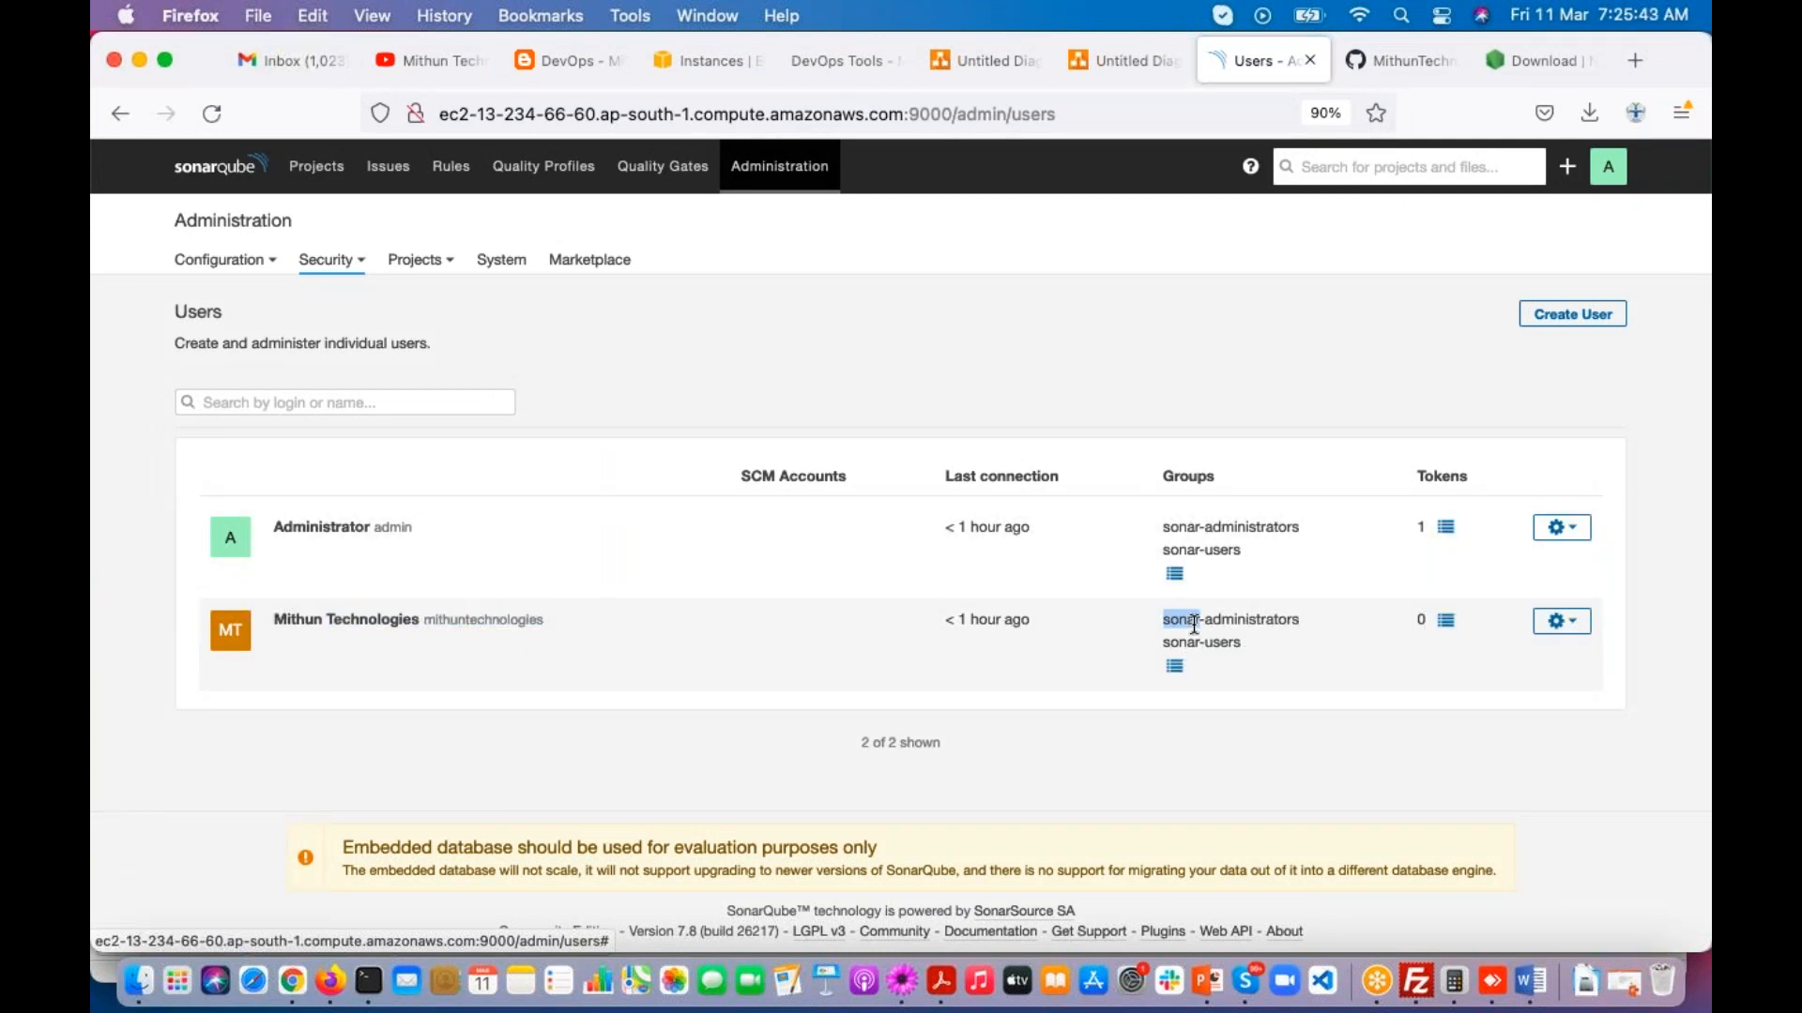
pyautogui.moveTo(1163, 644); pyautogui.dragTo(1294, 616)
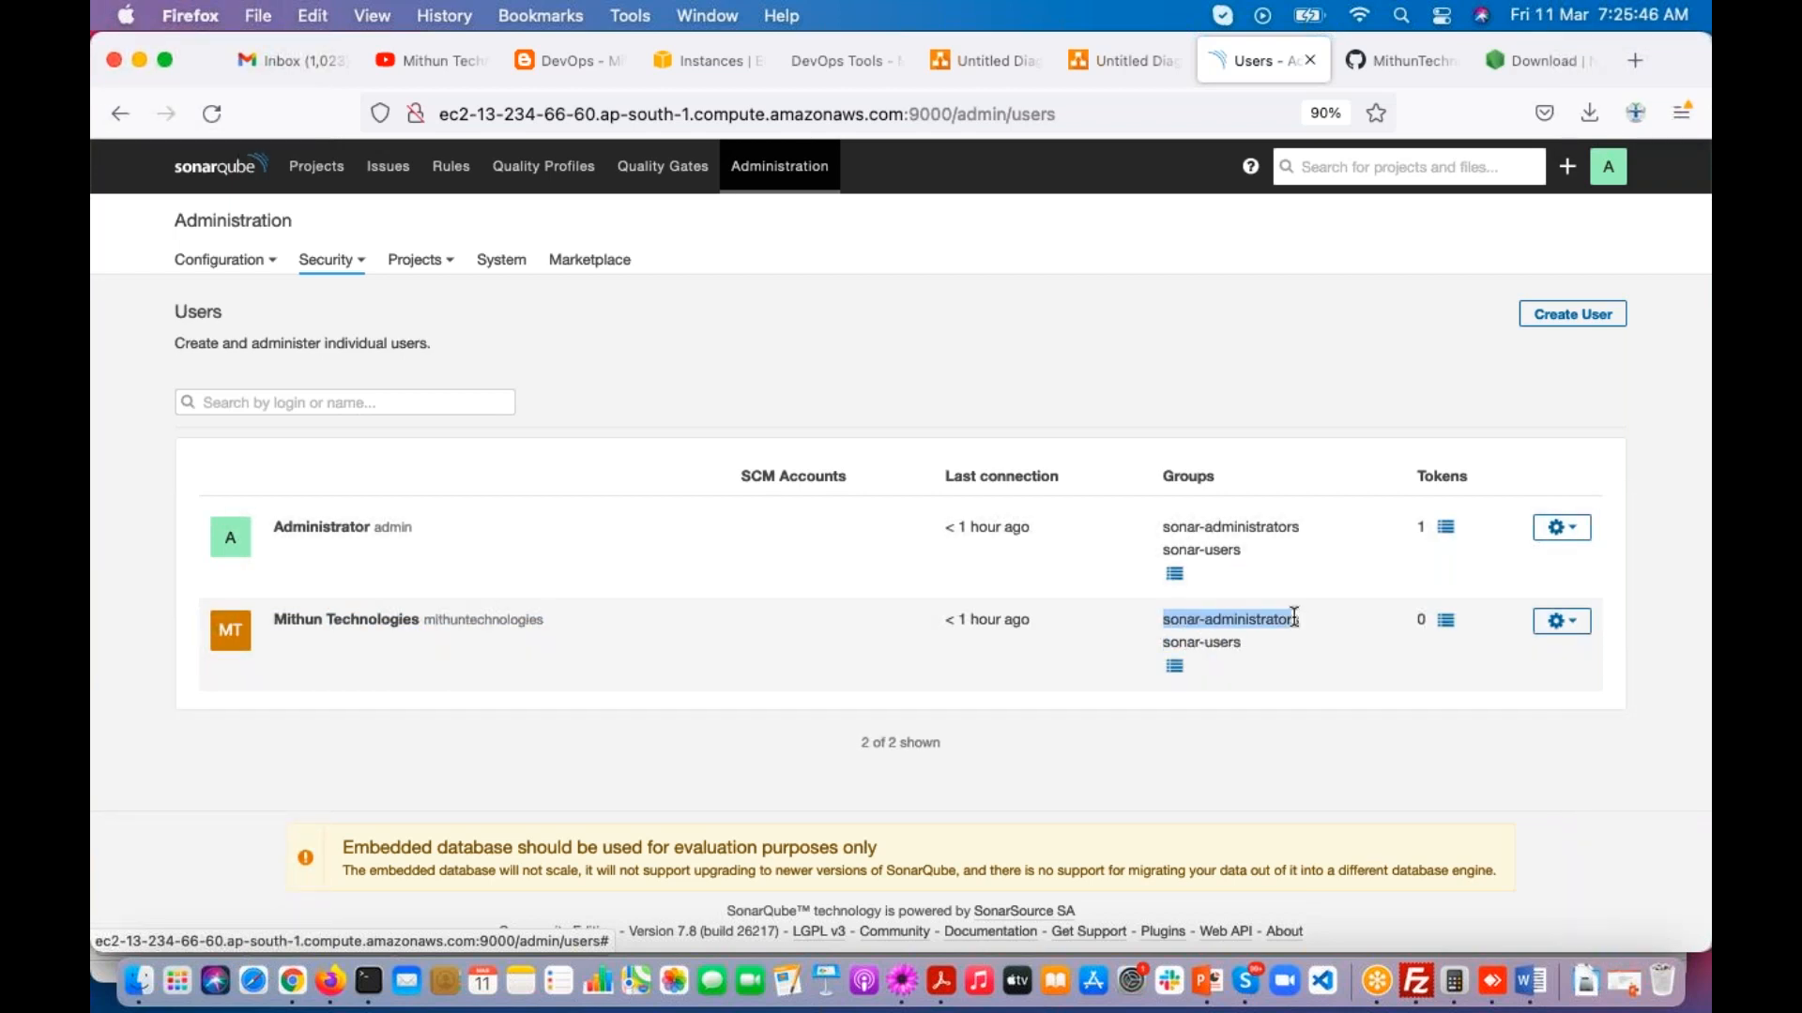
pyautogui.click(1054, 699)
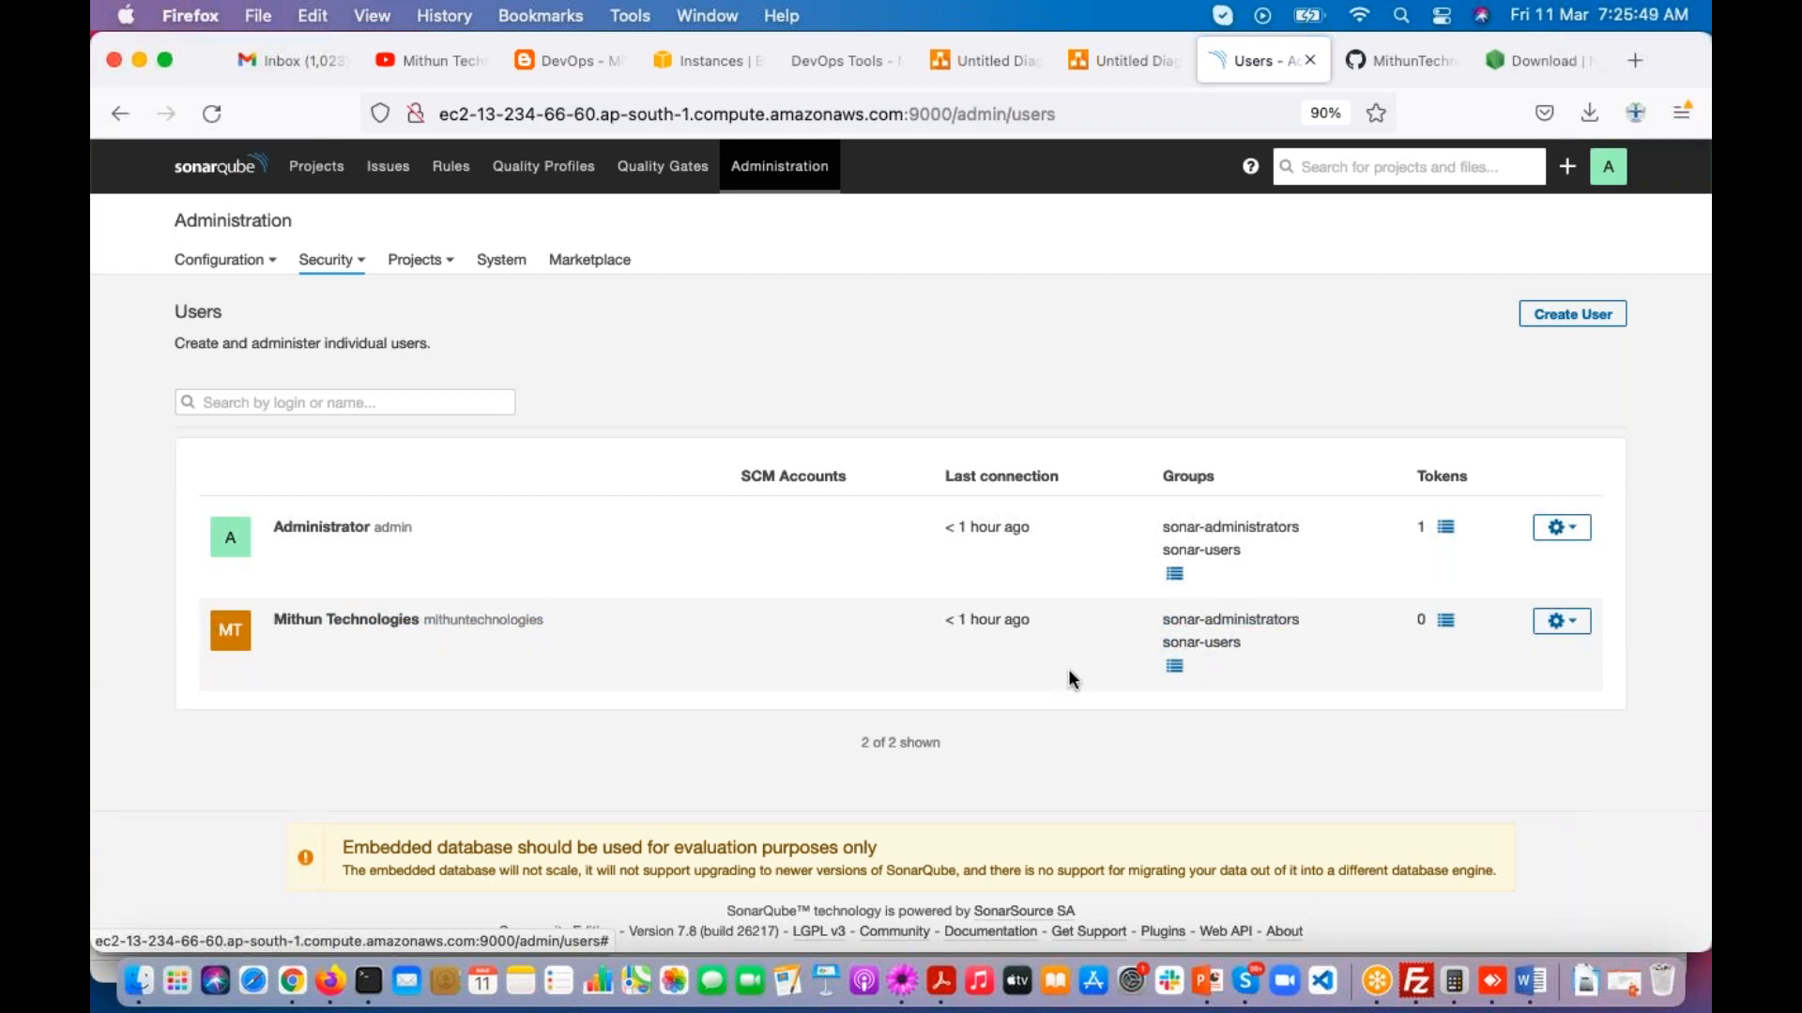
pyautogui.click(1475, 97)
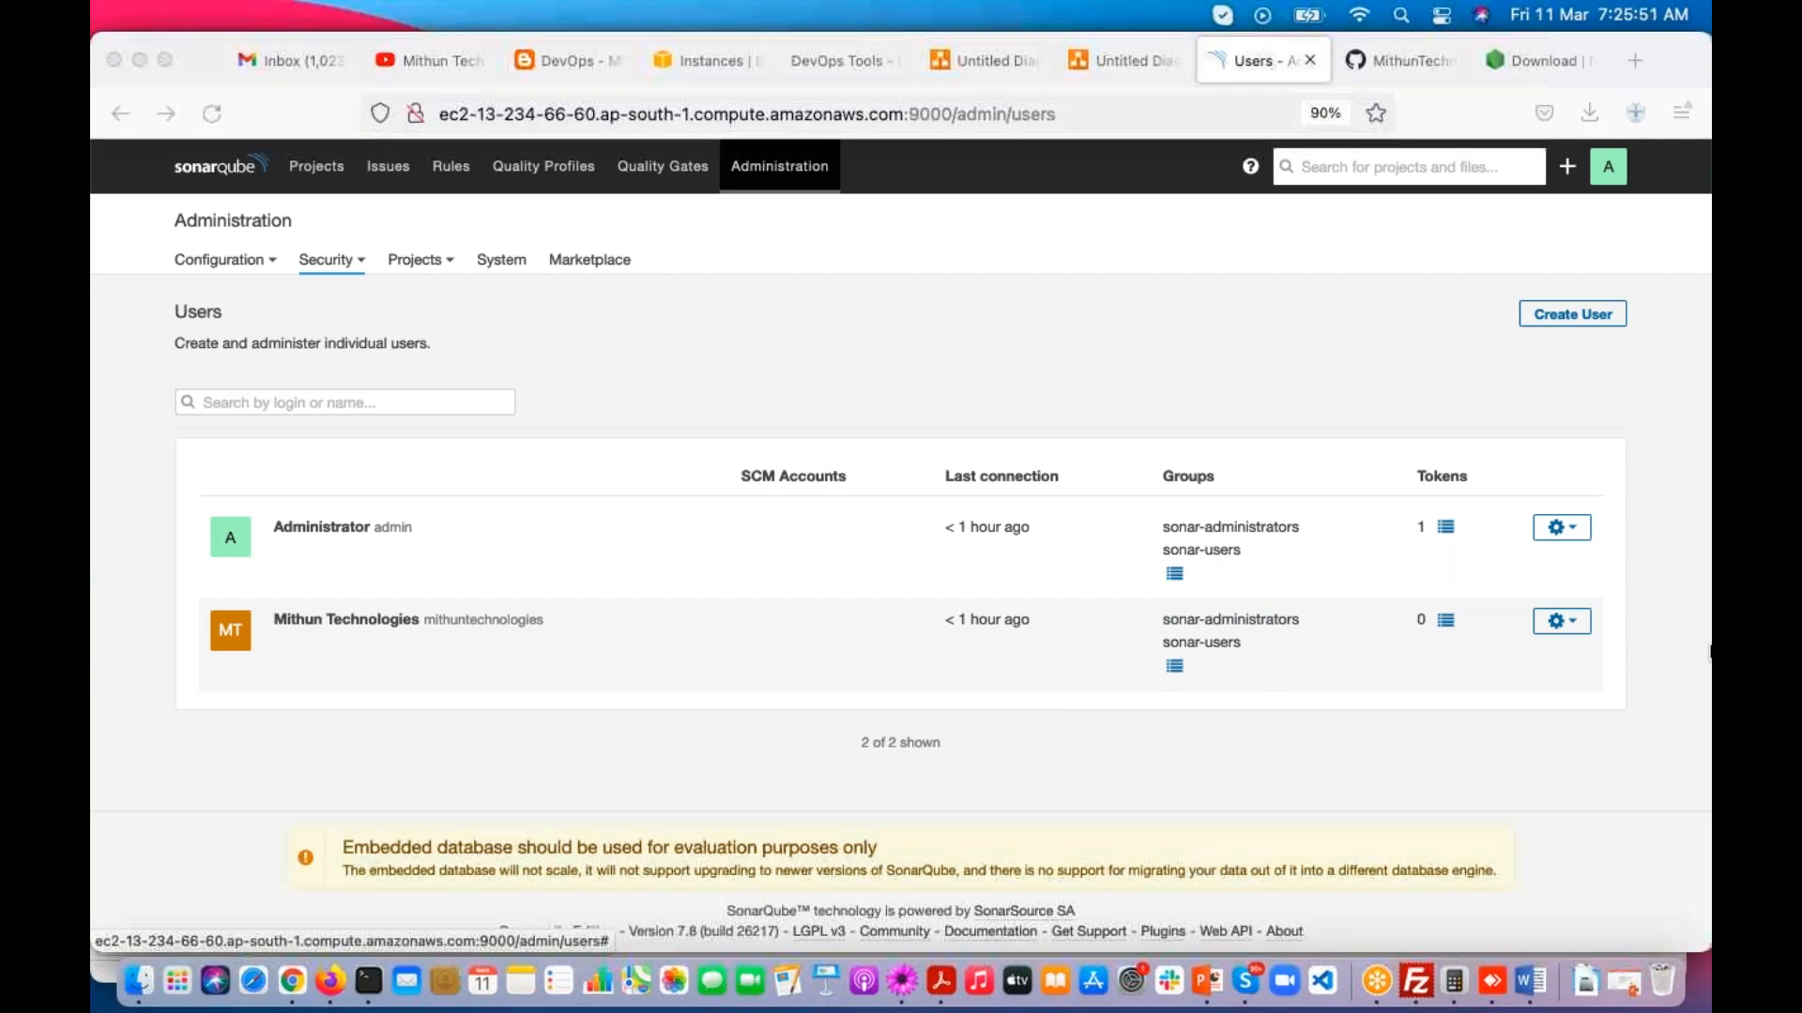
pyautogui.click(1434, 726)
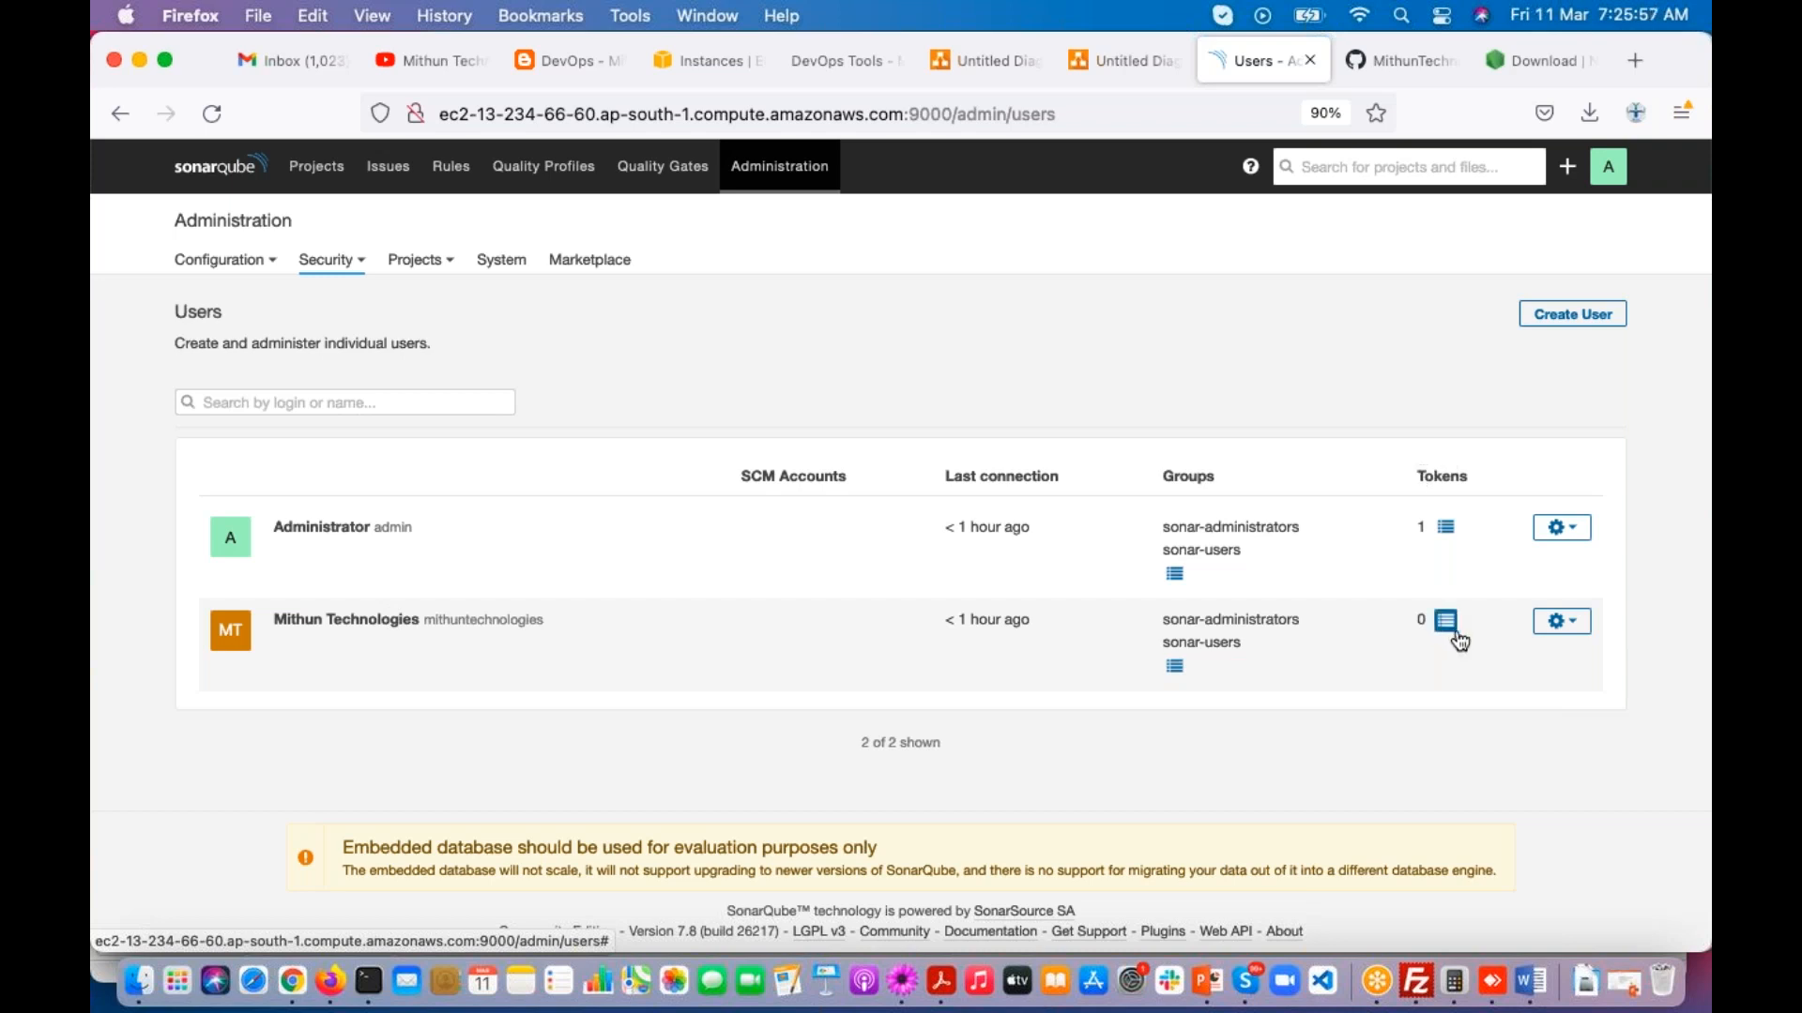
# Step: Open the Administrator account's tokens and examine its existing token and the token generation form
pyautogui.moveTo(1417, 475); pyautogui.dragTo(1456, 475)
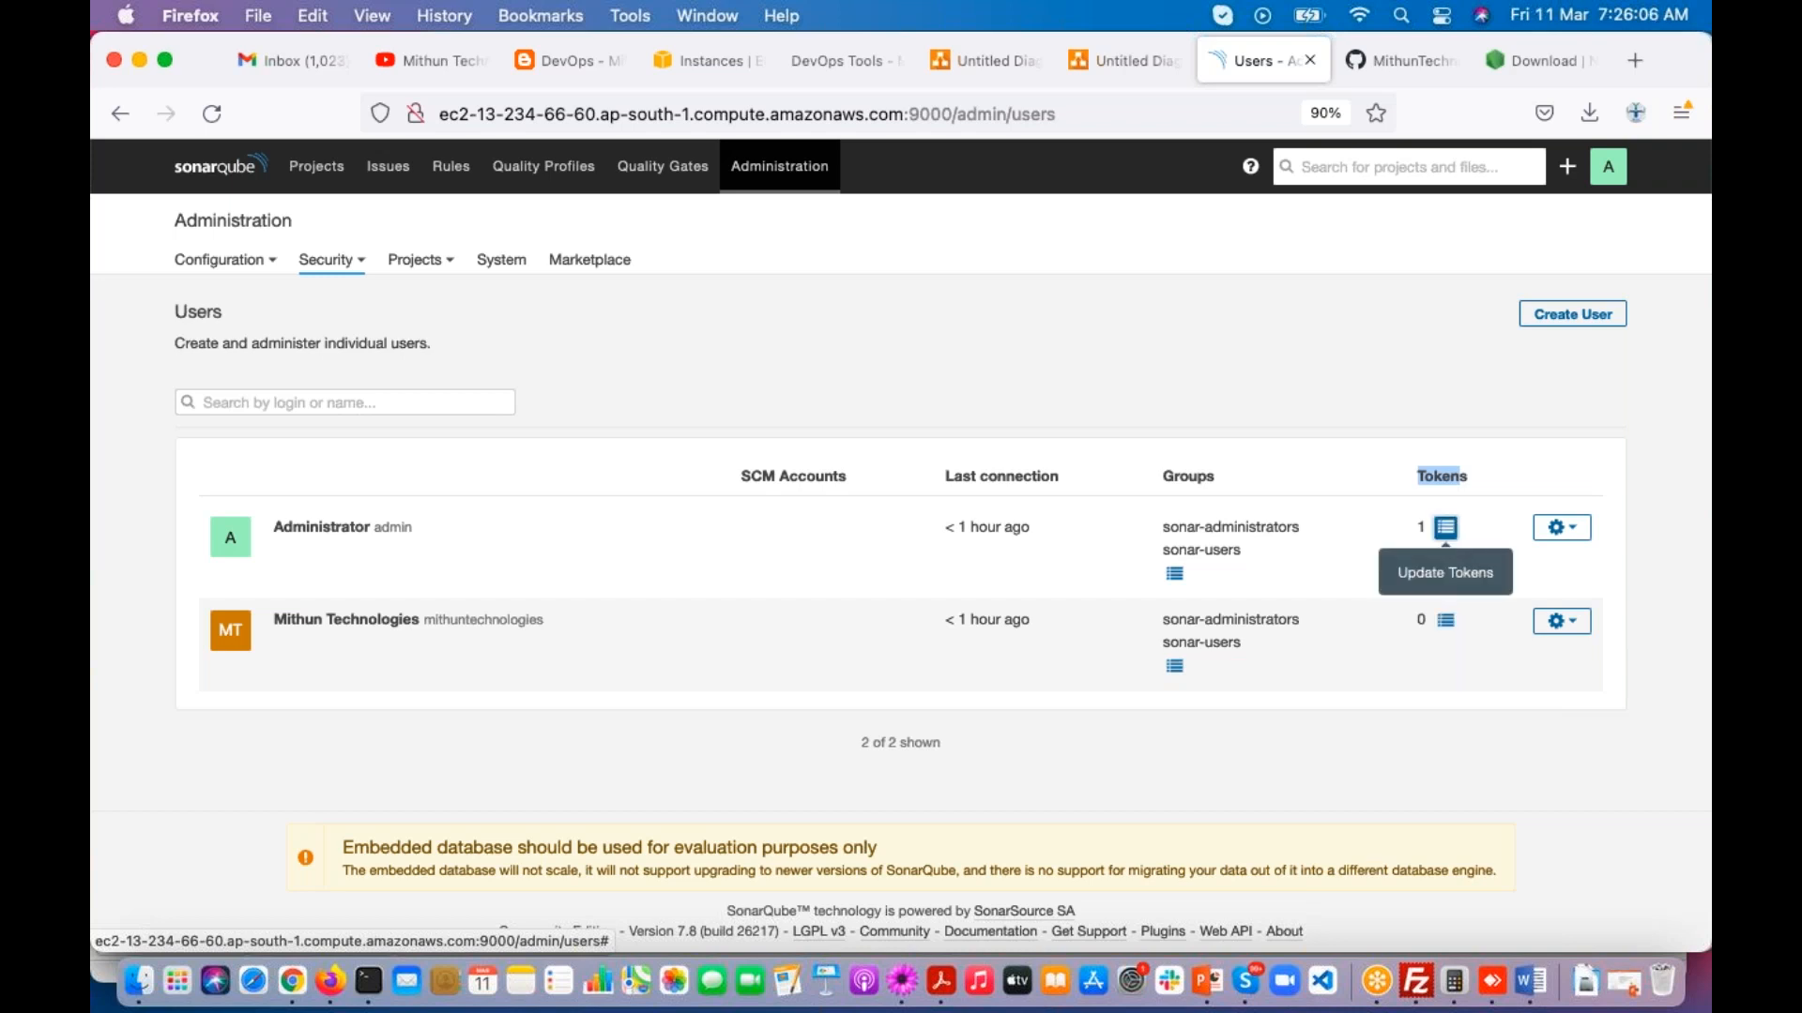
pyautogui.click(1446, 531)
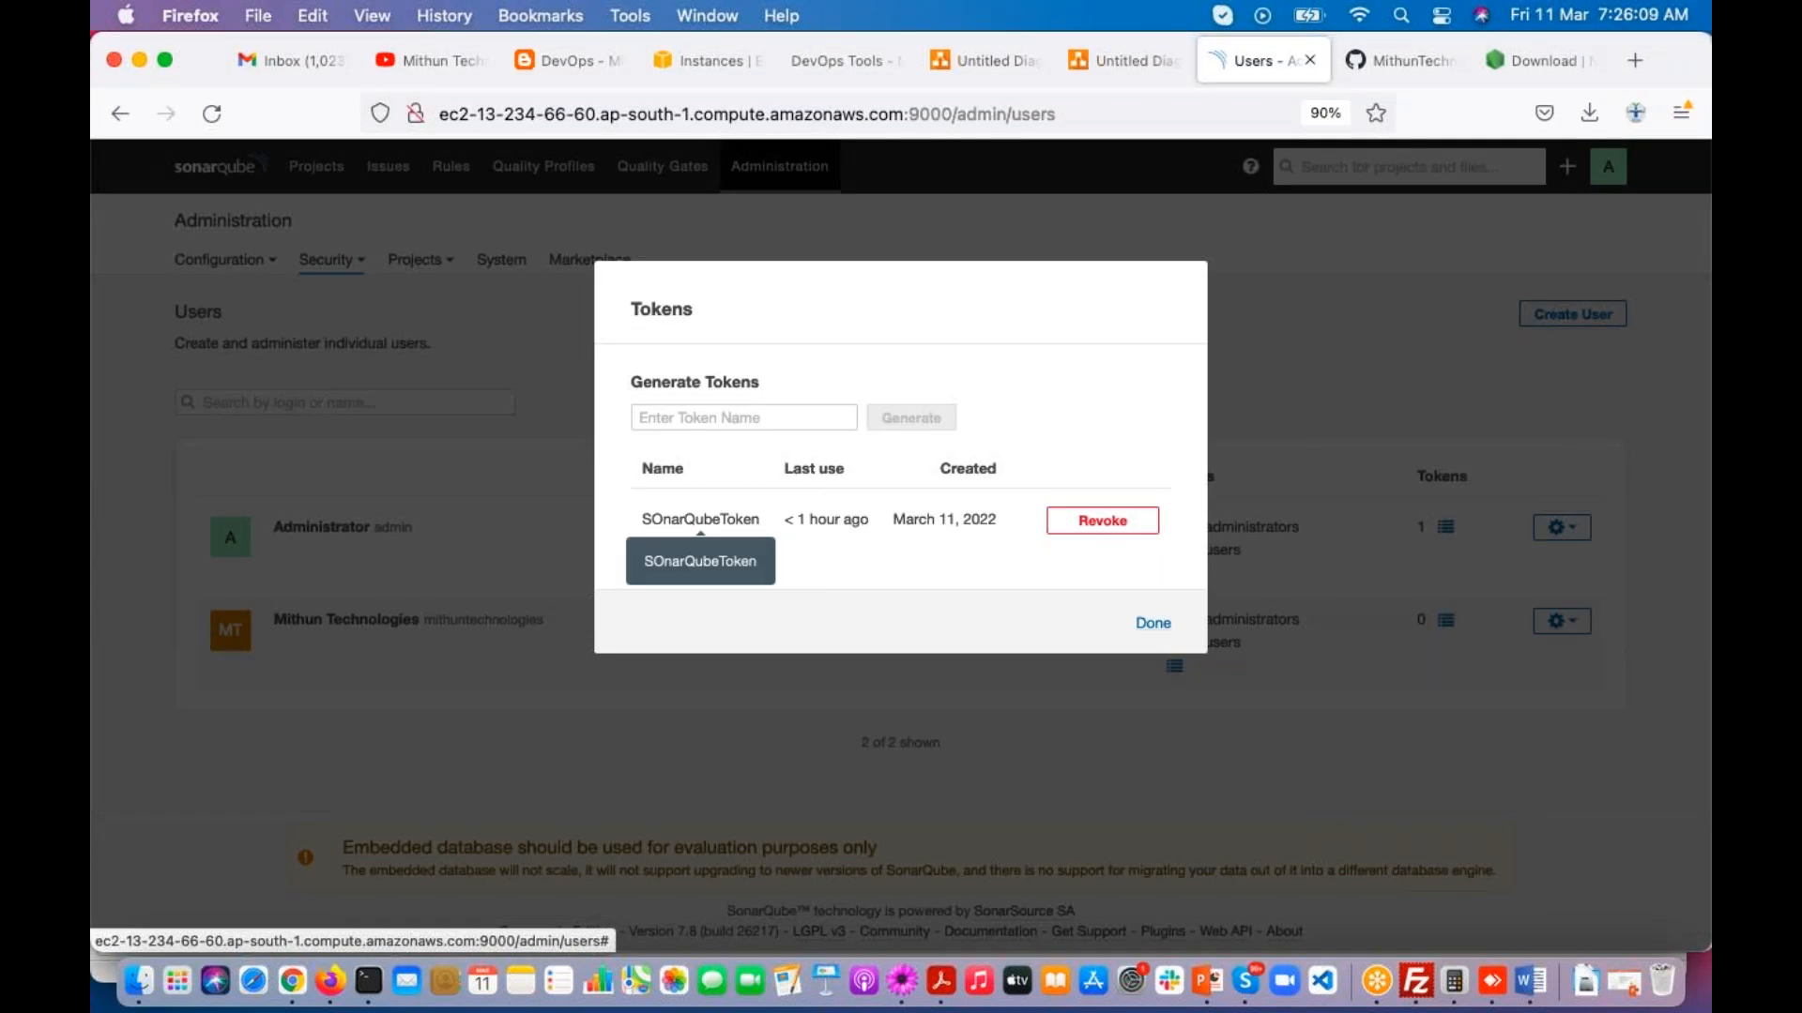
pyautogui.click(646, 421)
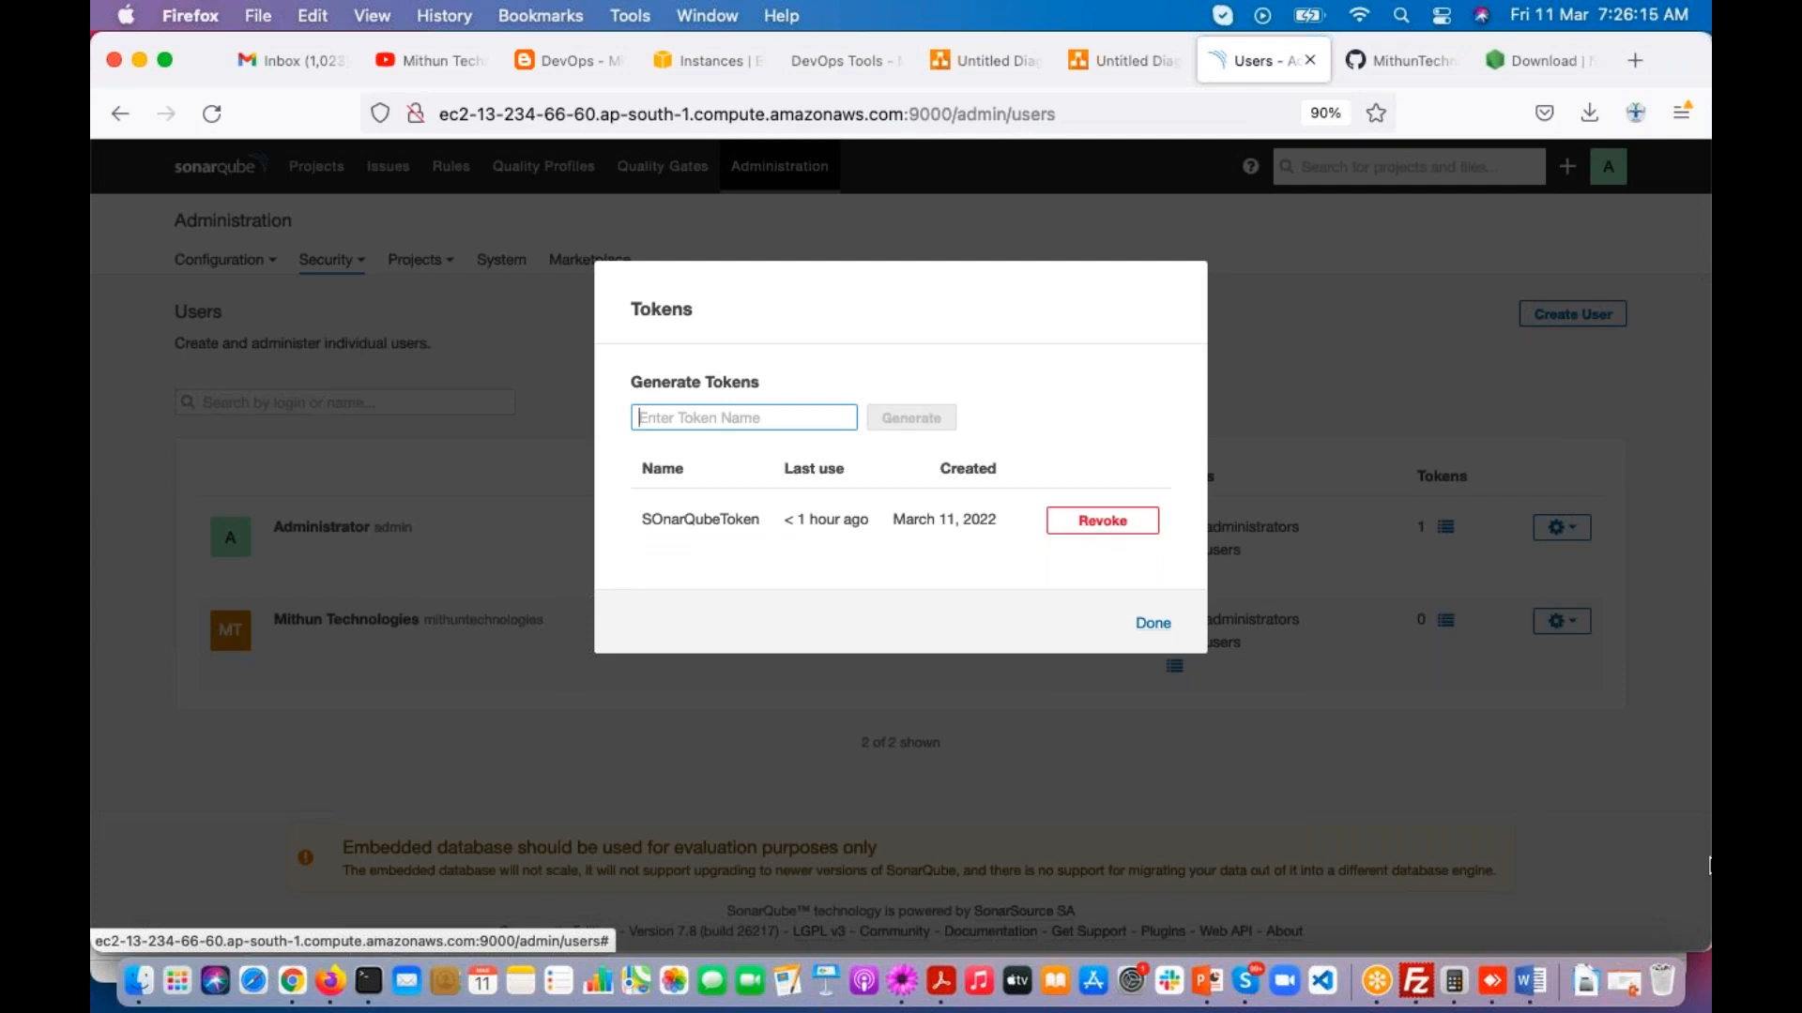
pyautogui.click(1598, 393)
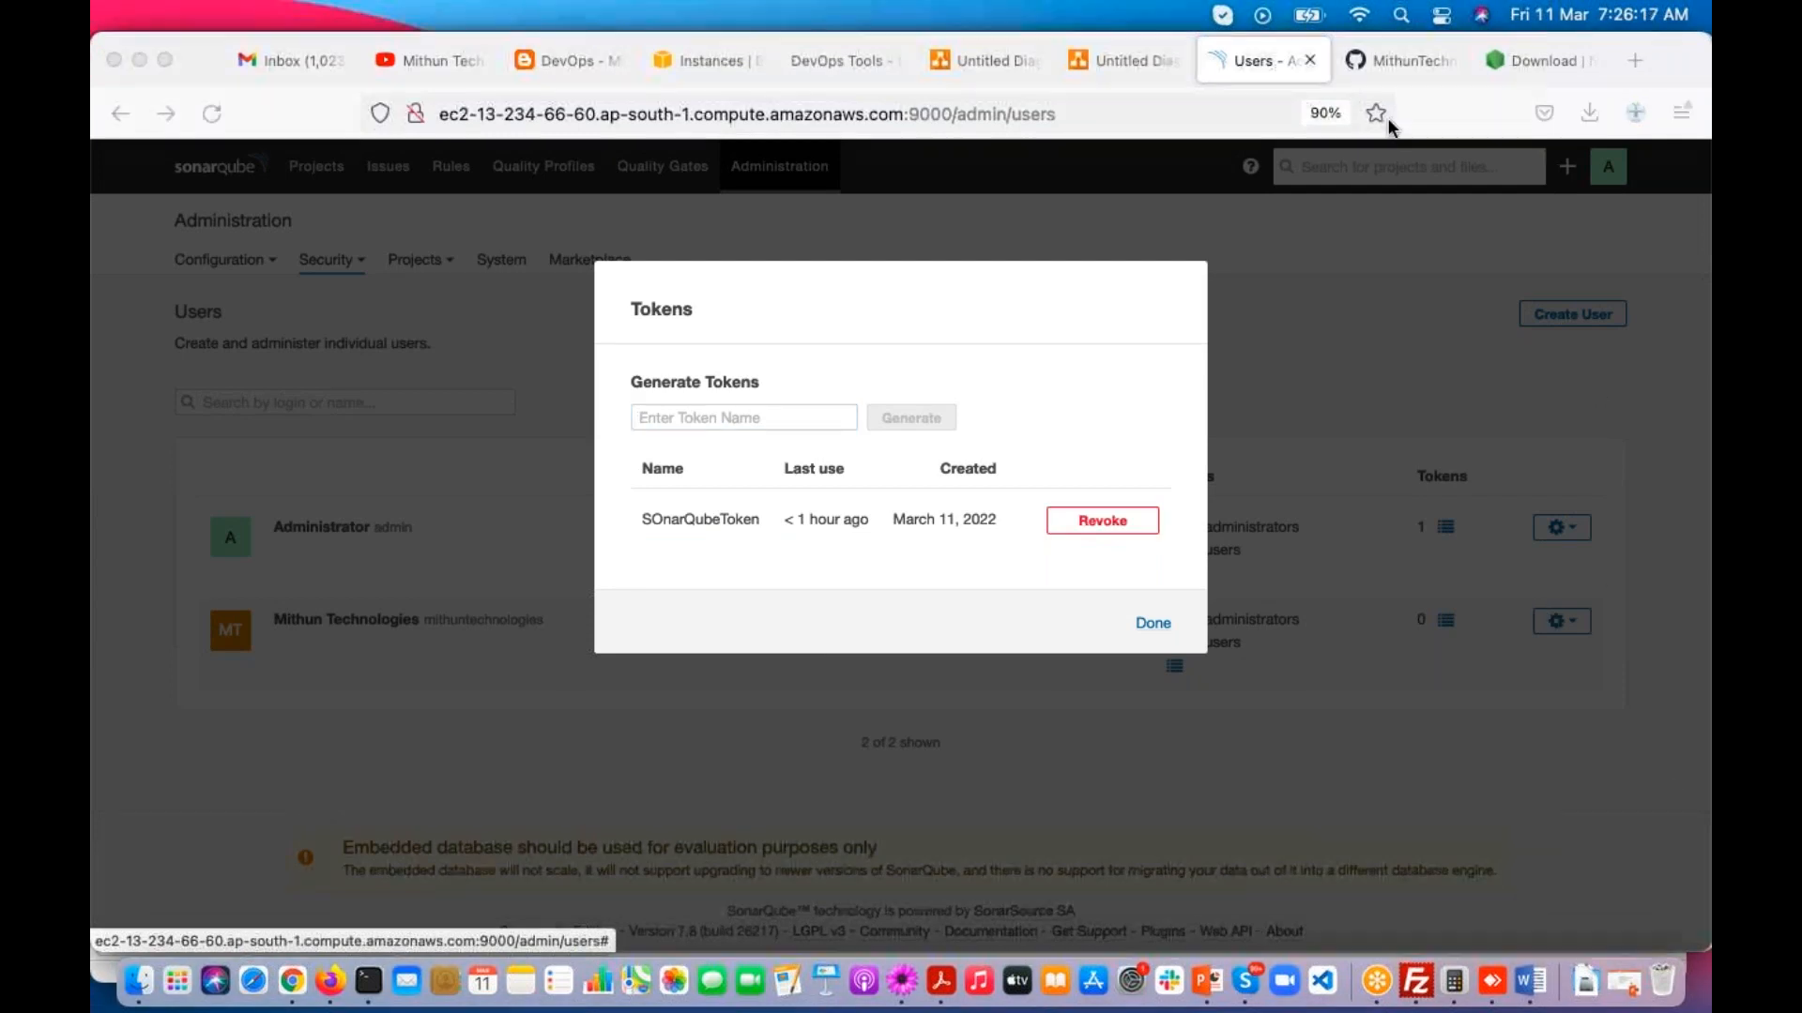
# Step: Close the Administrator's tokens dialog and log out of the Administrator account
pyautogui.click(1150, 634)
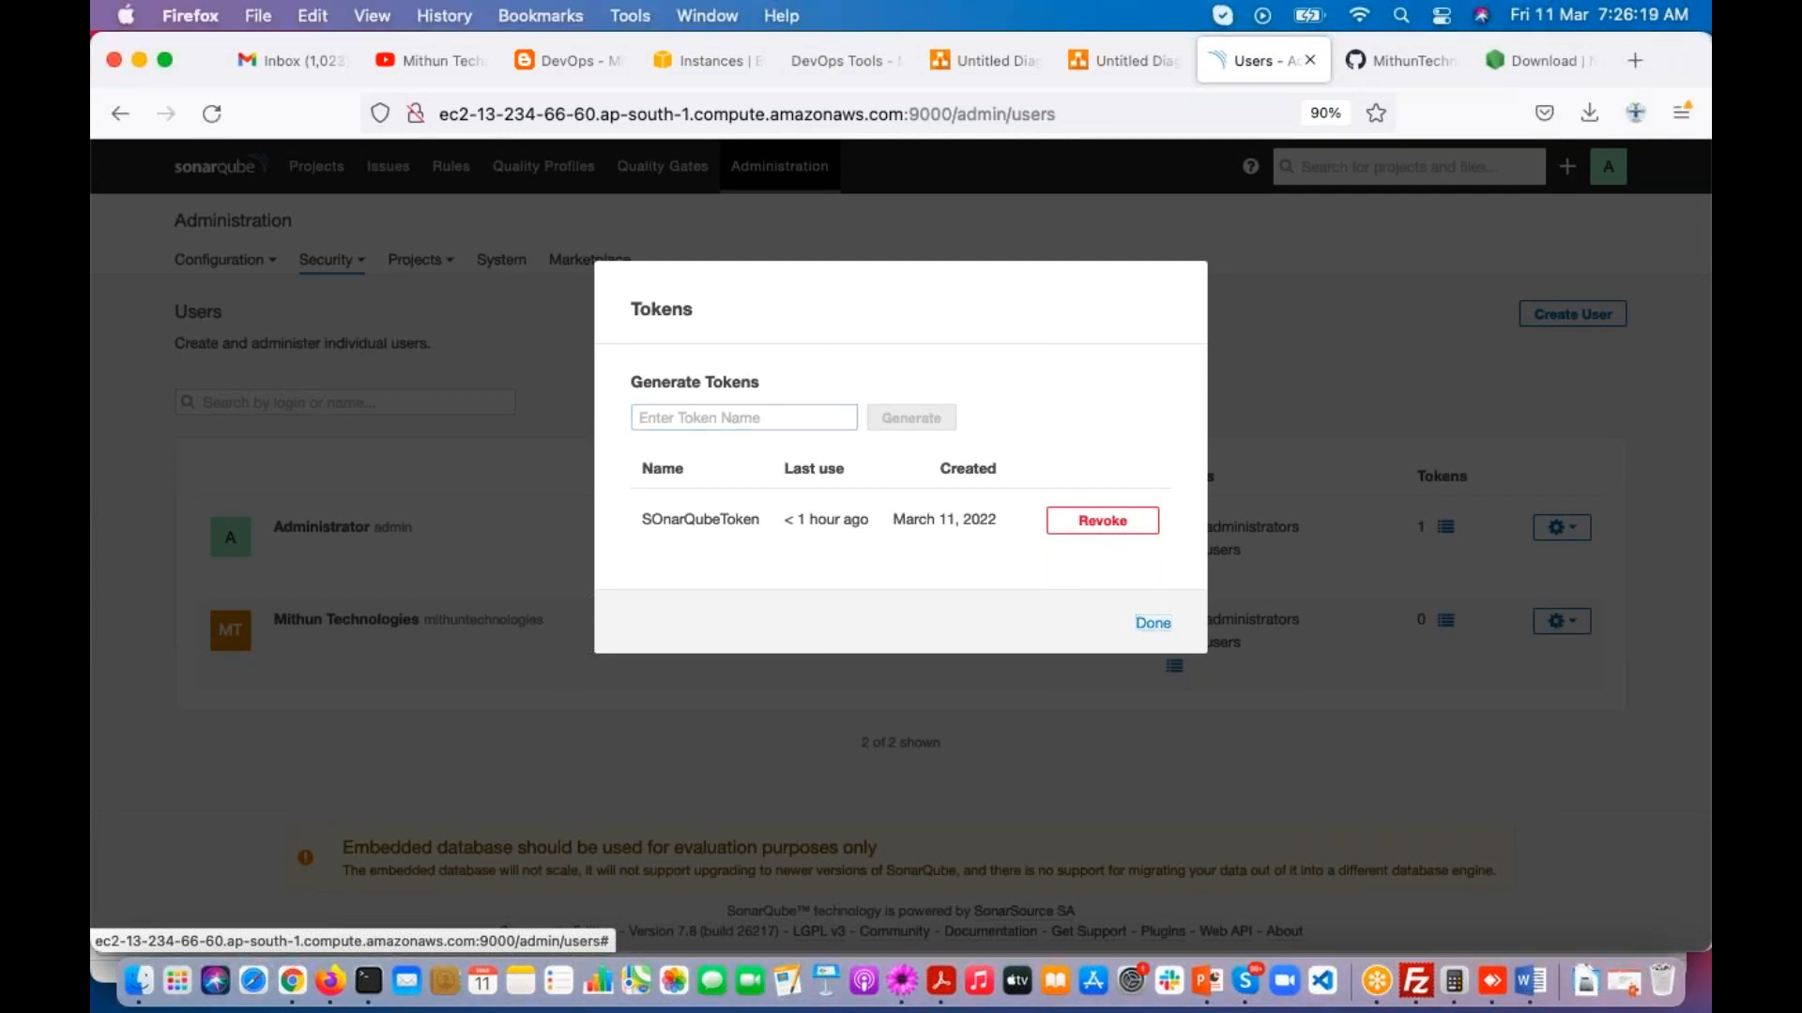
pyautogui.click(1151, 634)
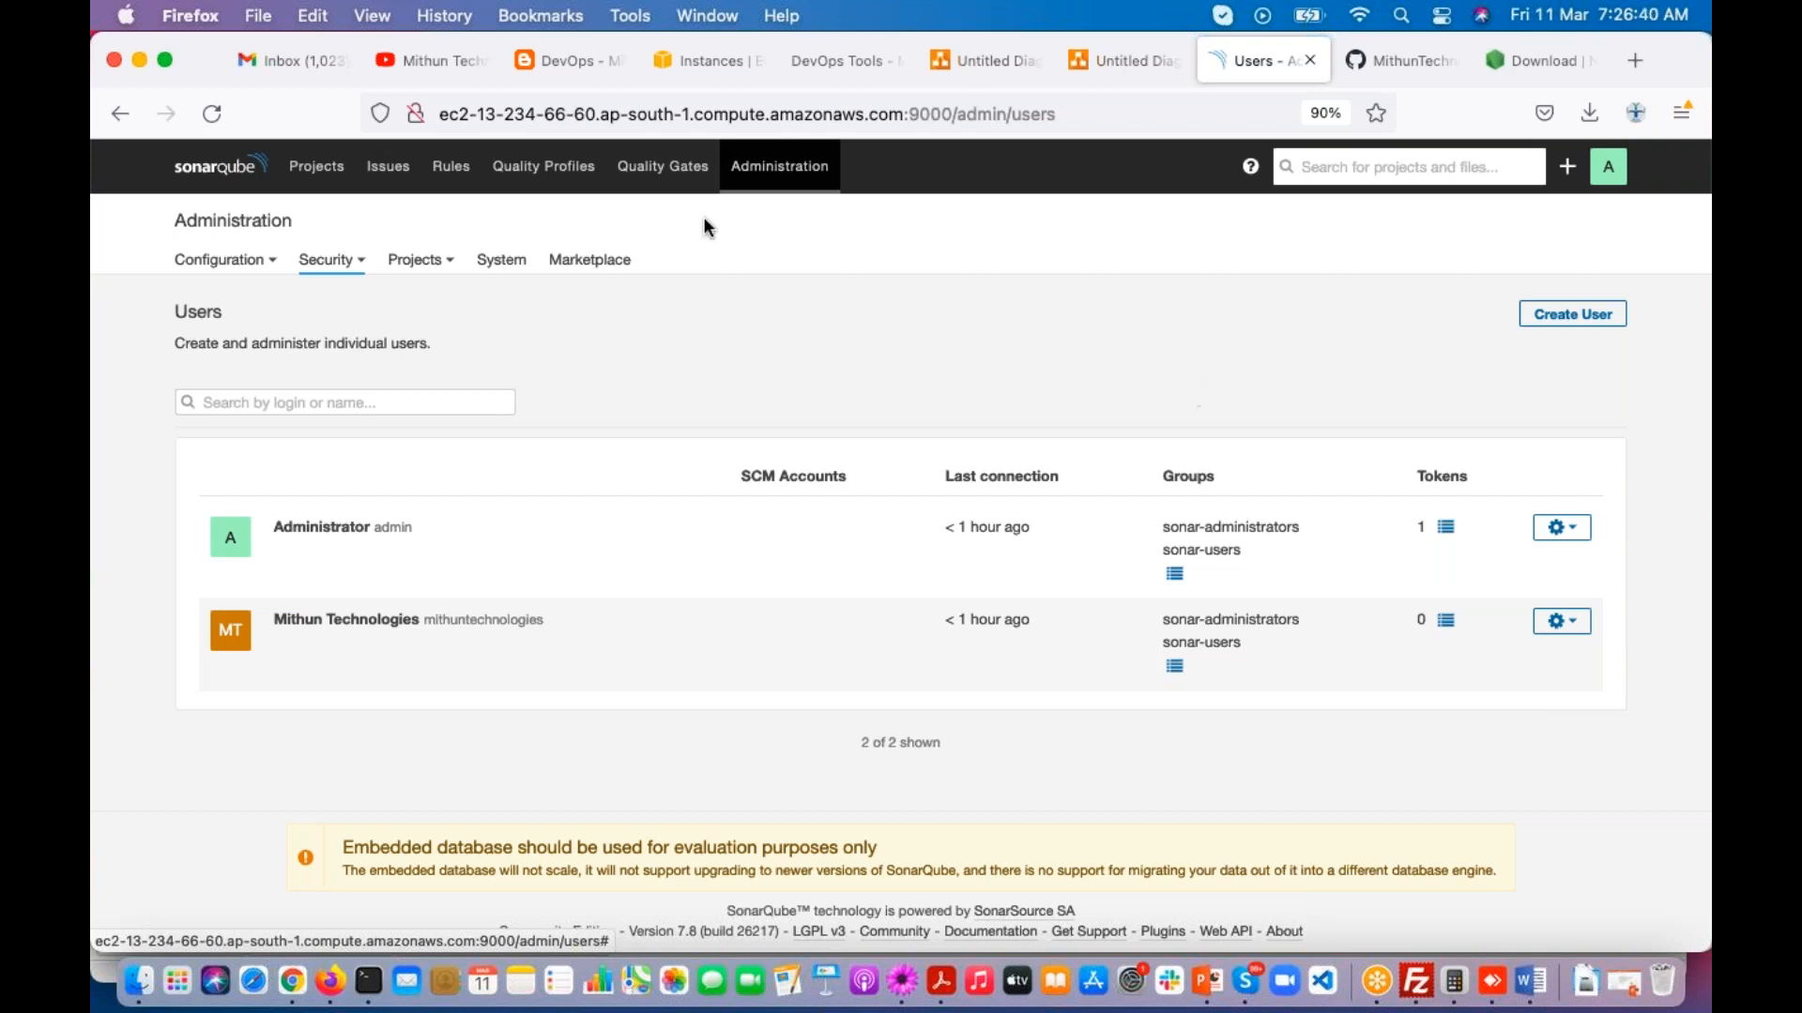
pyautogui.click(1608, 175)
pyautogui.click(1562, 283)
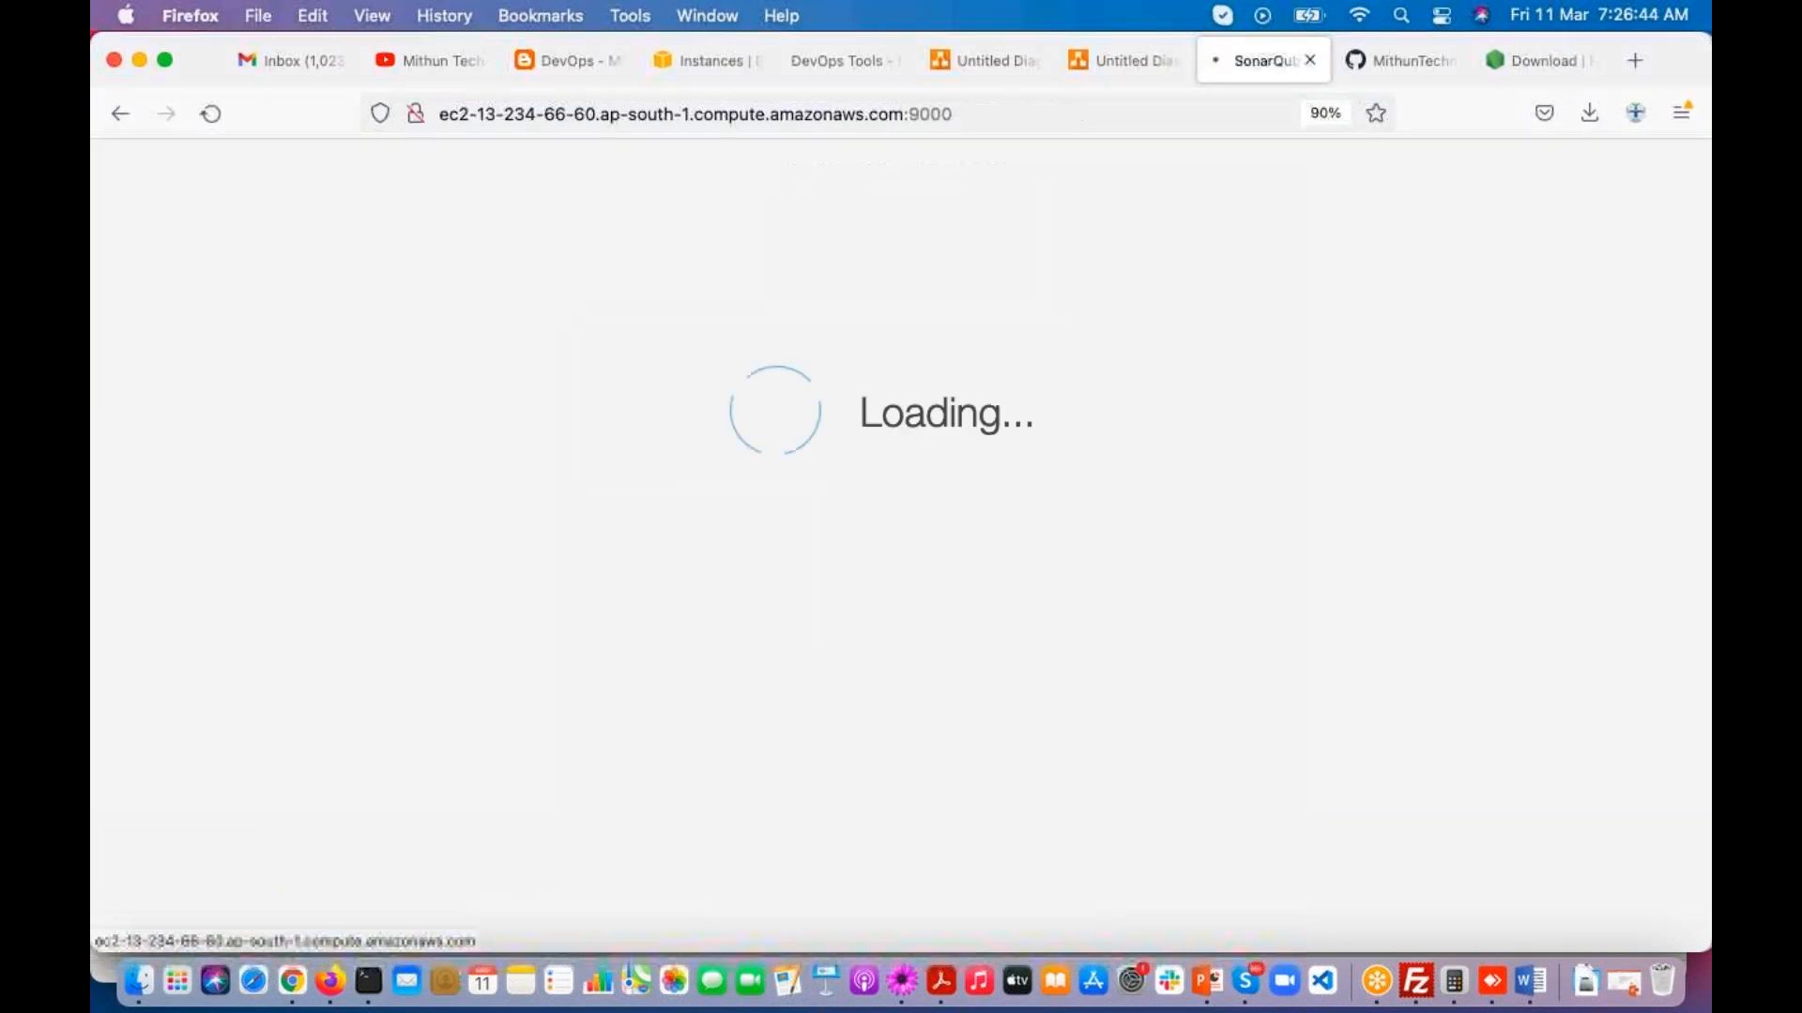
# Step: Log in as the mithuntechnologies user with the account password
pyautogui.write('mithuntechnologies')
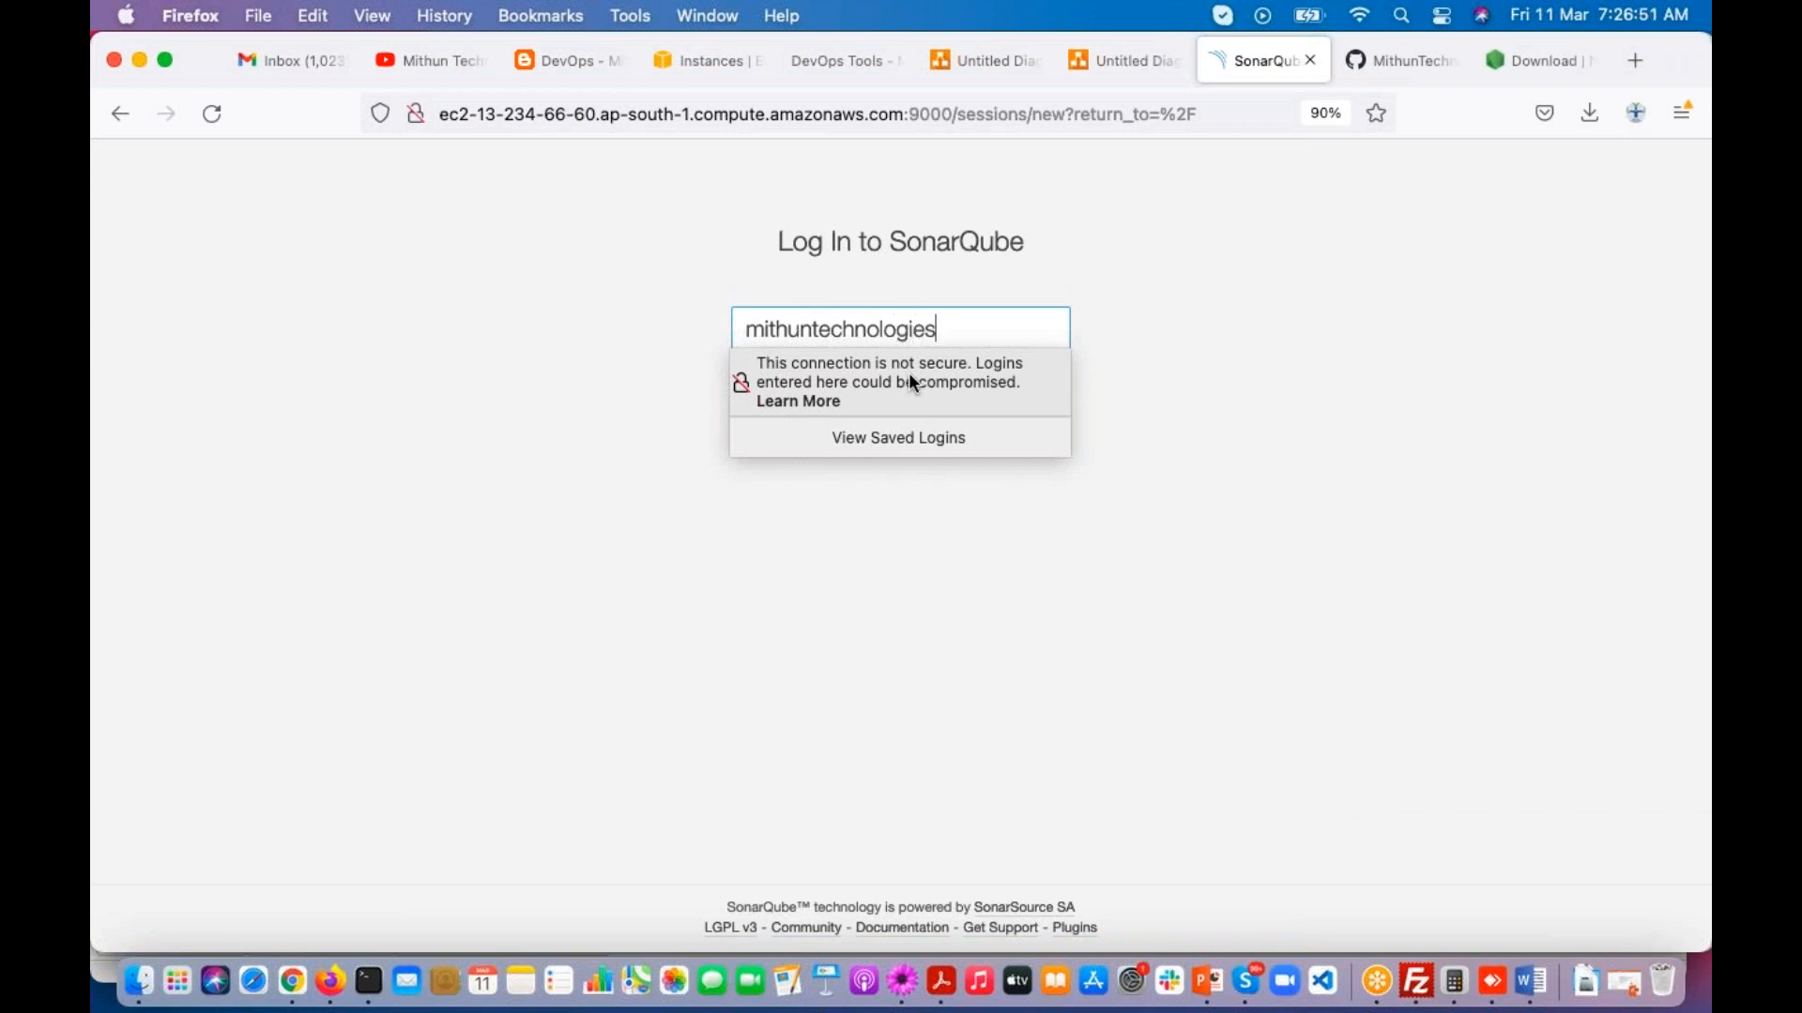
pyautogui.press('Tab')
pyautogui.write('admin123')
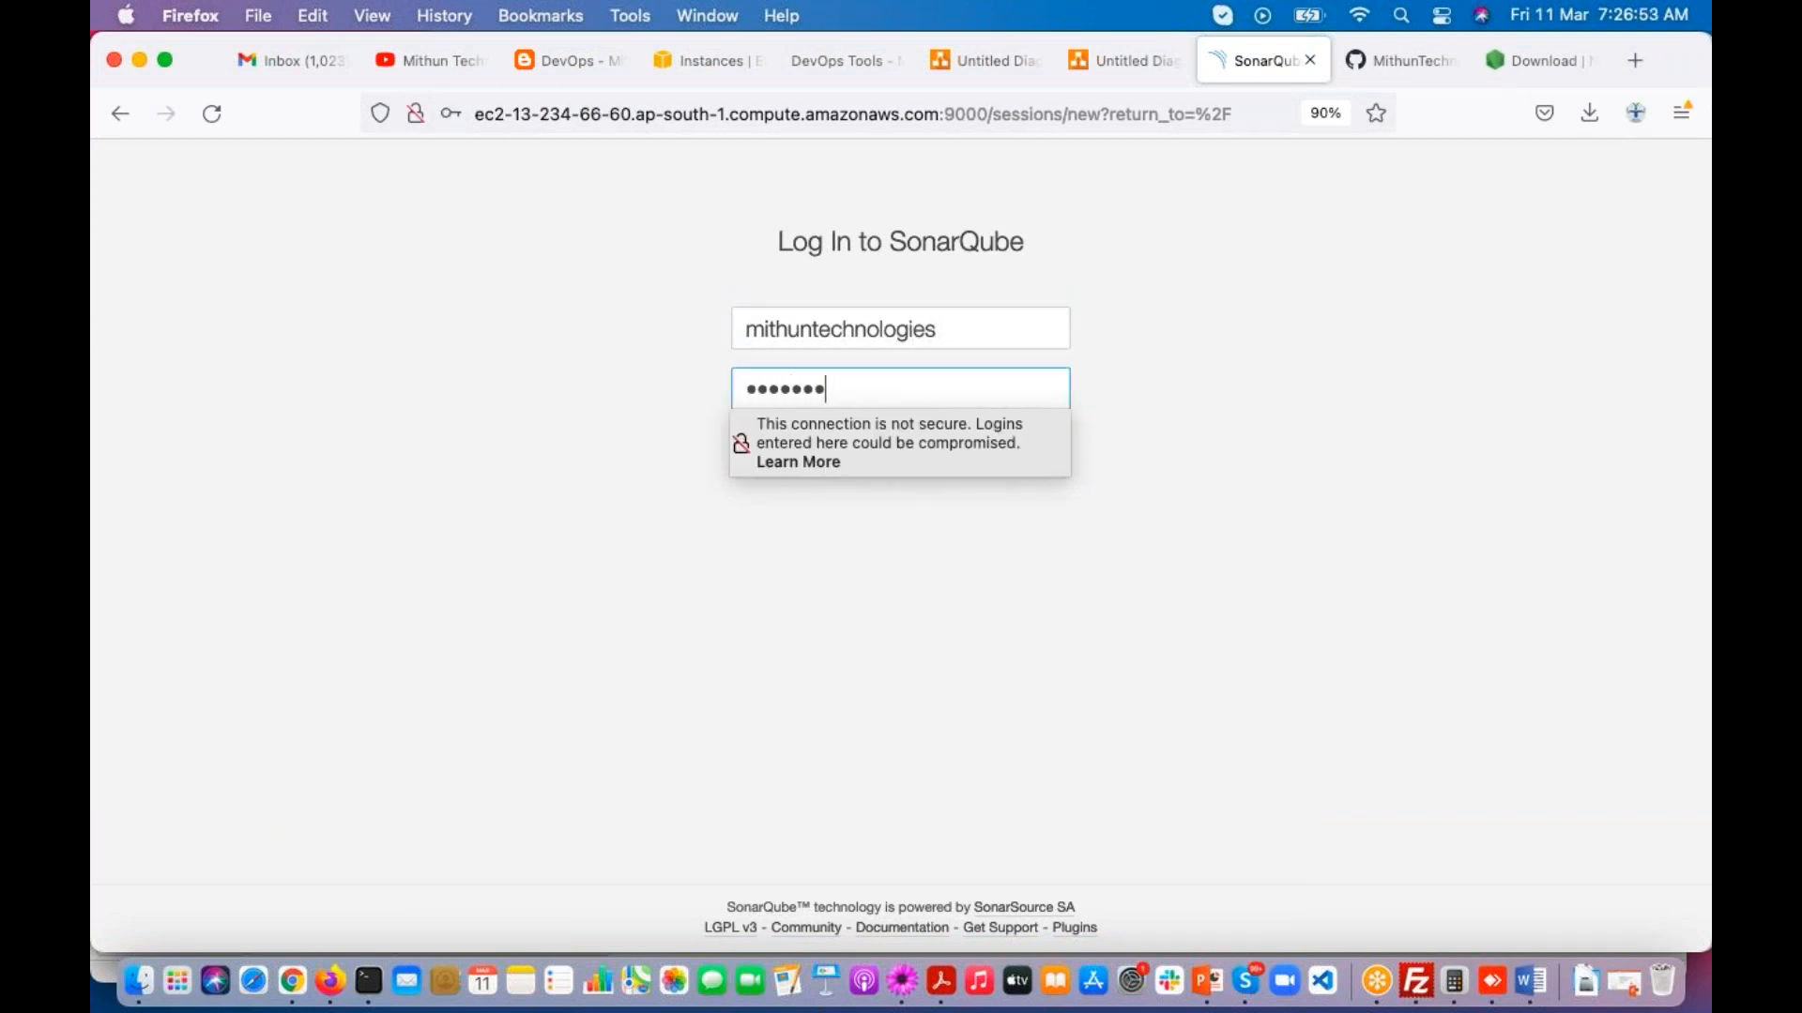
pyautogui.press('Return')
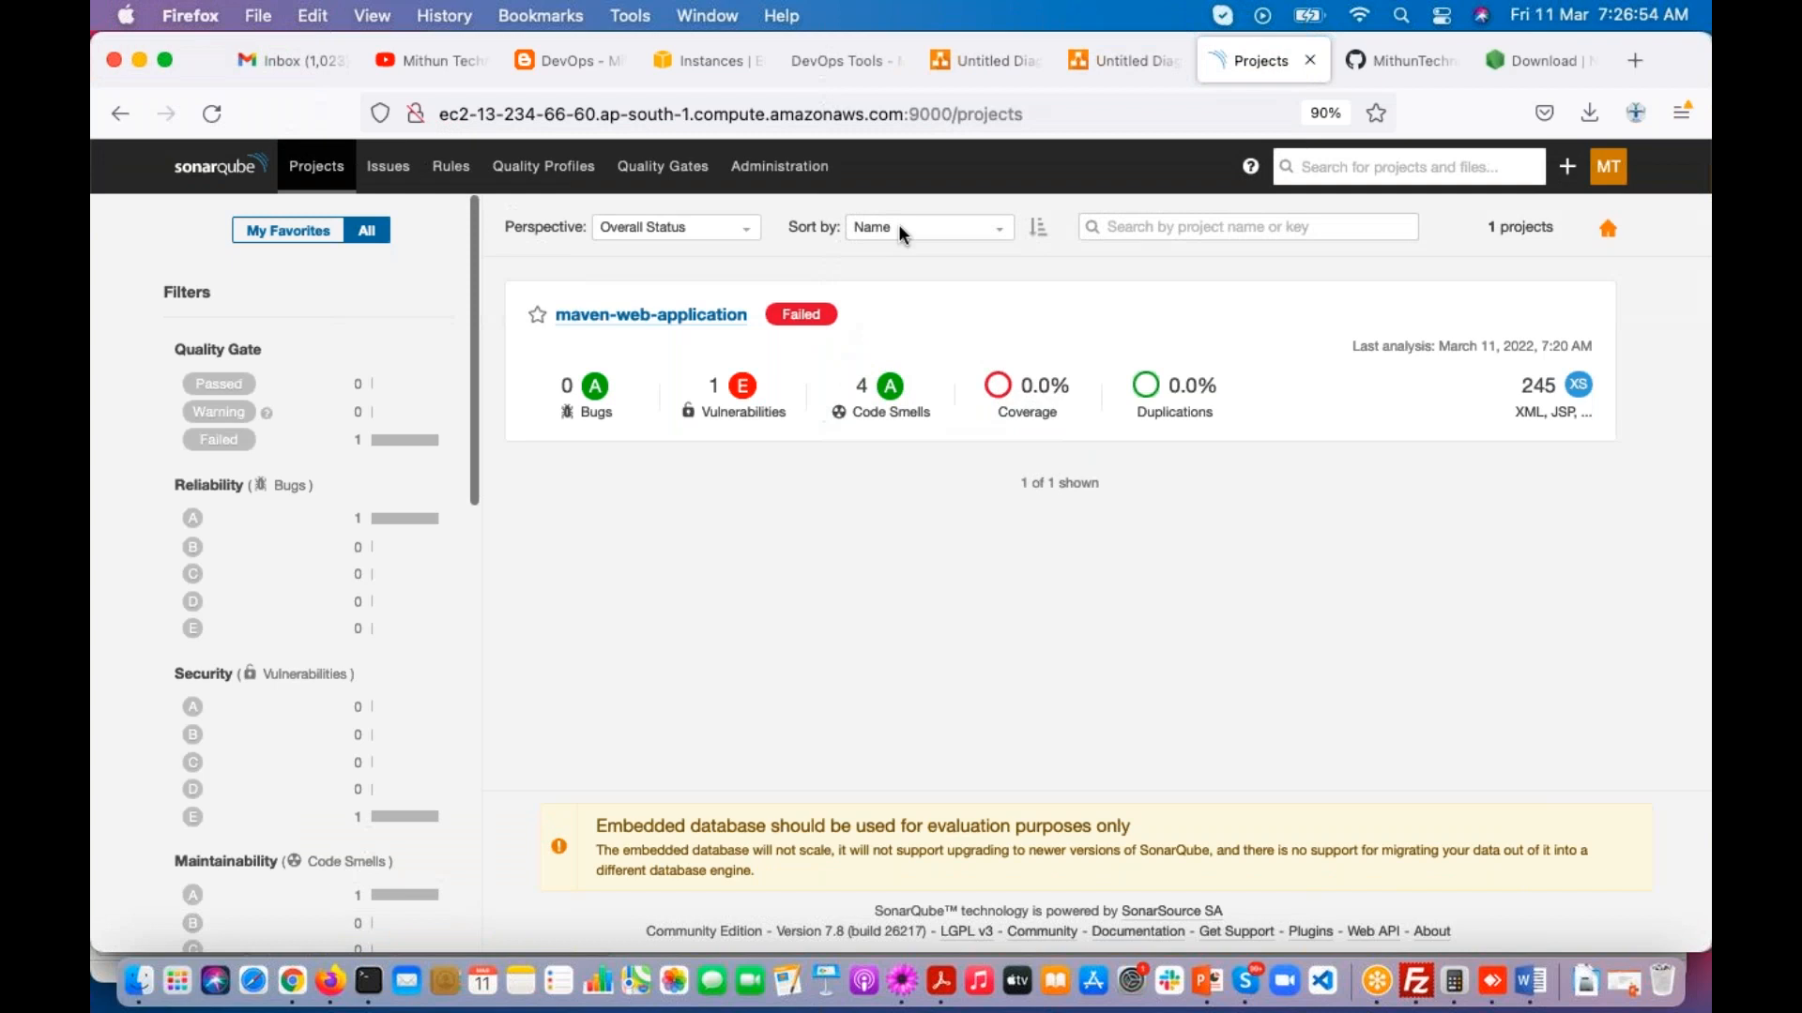
# Step: Open Administration and review the users list and the groups list as the mithuntechnologies user
pyautogui.click(779, 166)
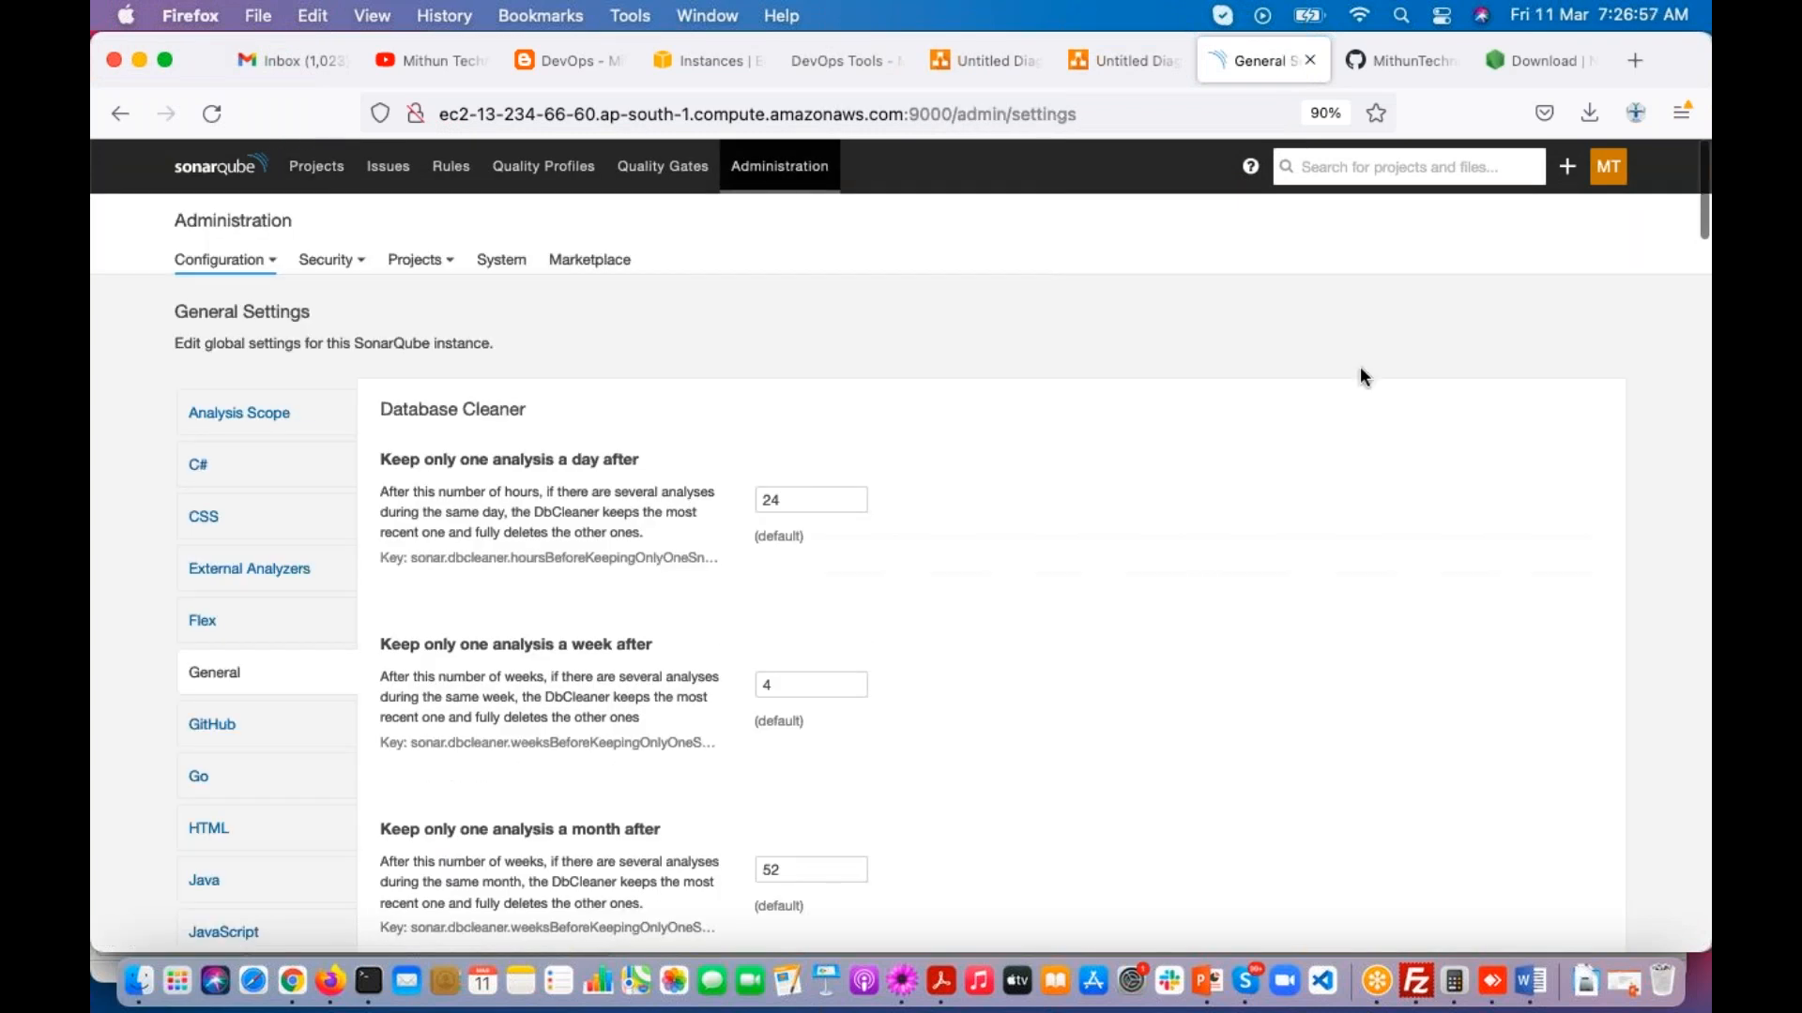
pyautogui.click(1597, 258)
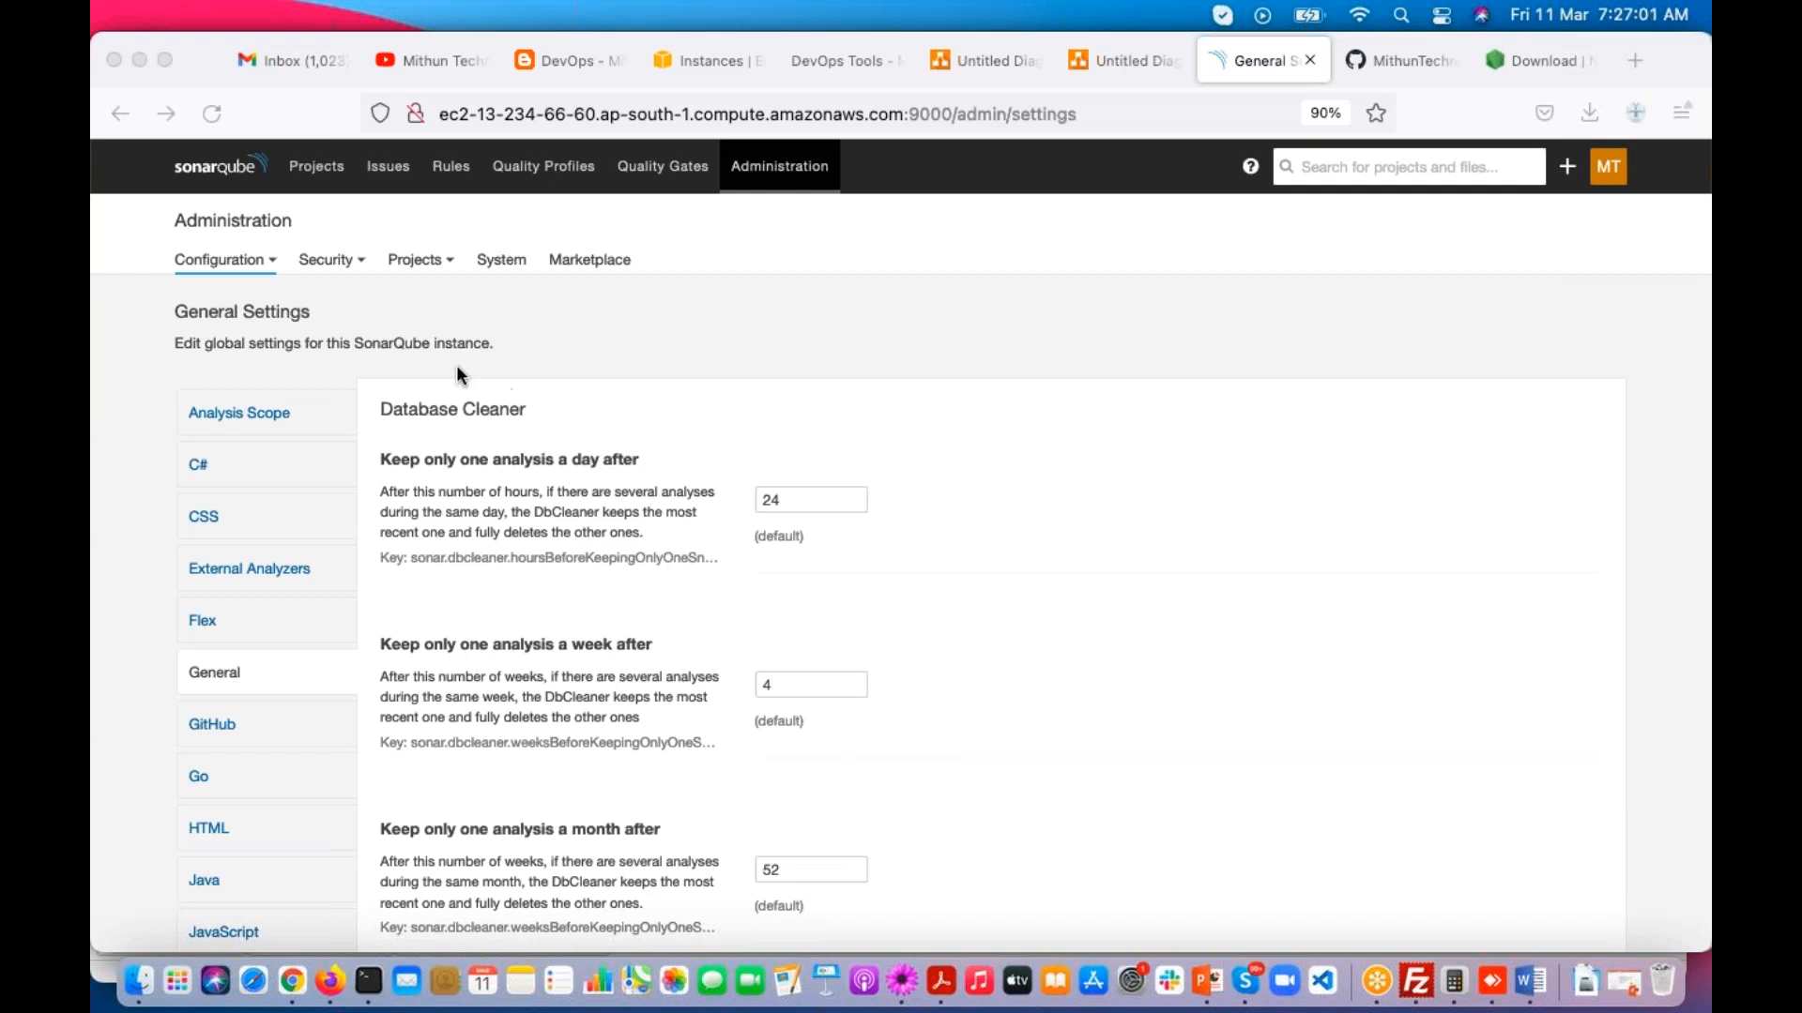
pyautogui.click(333, 260)
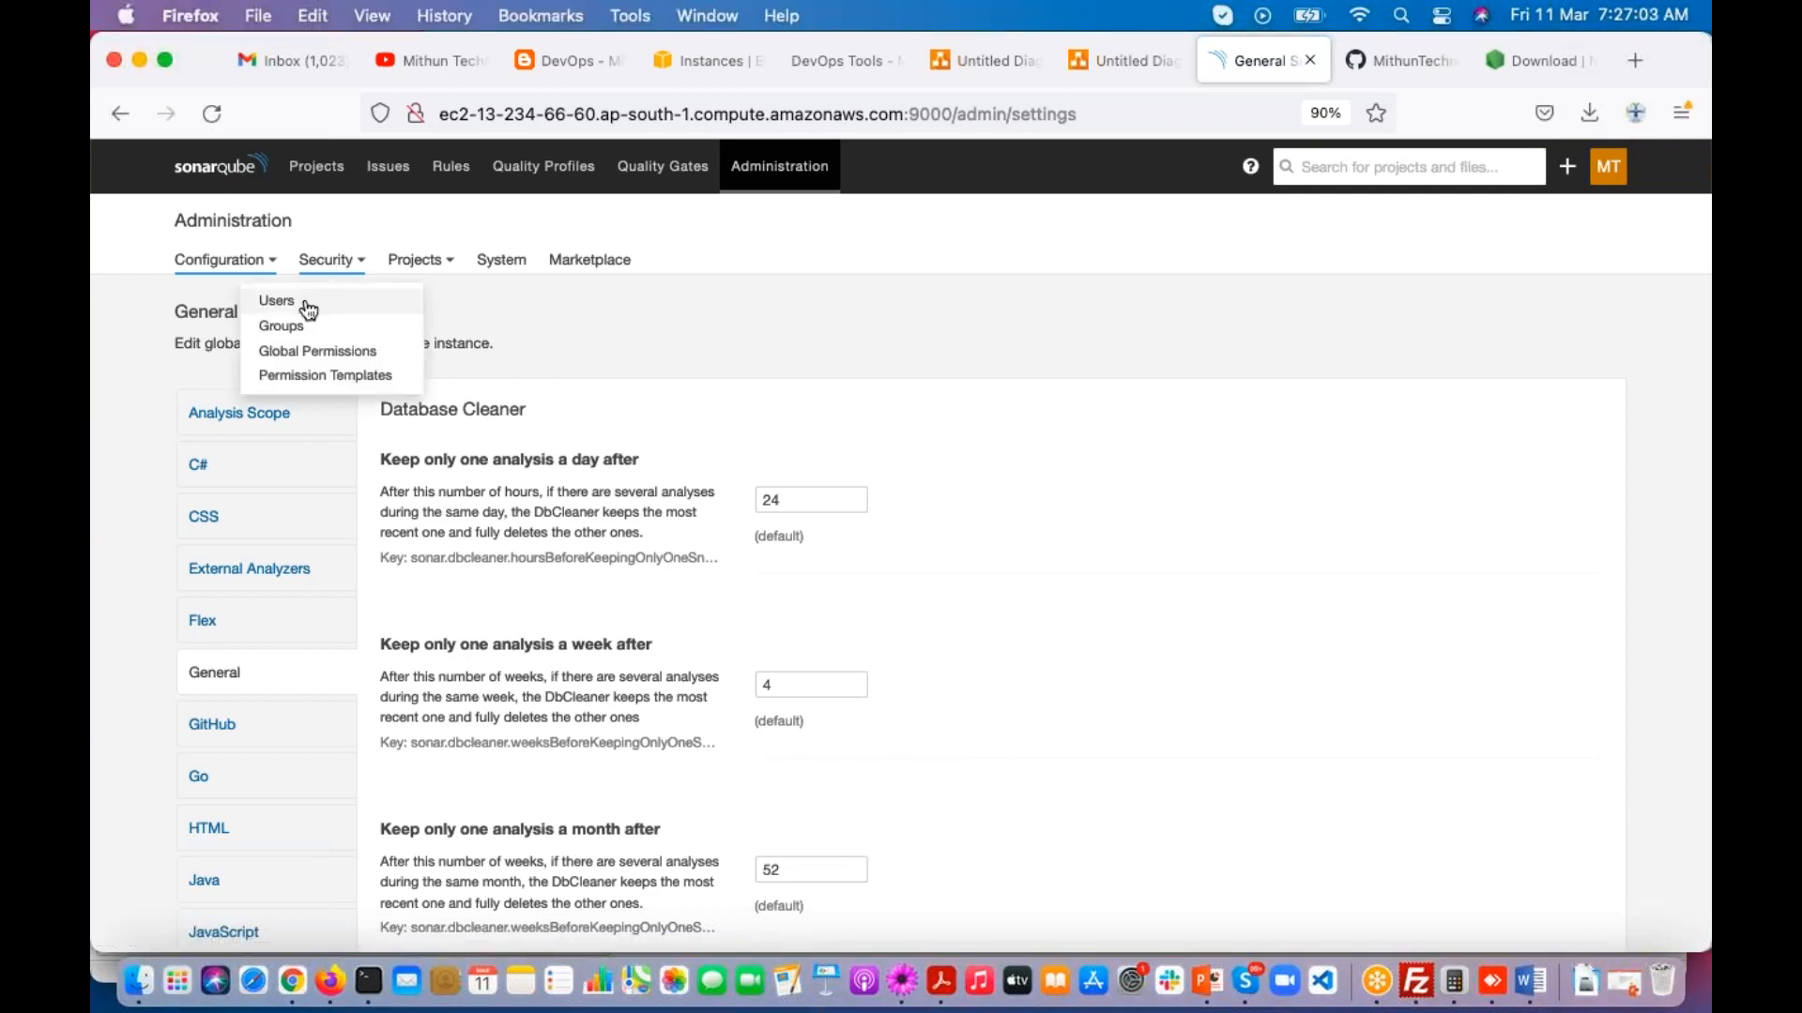
pyautogui.click(309, 306)
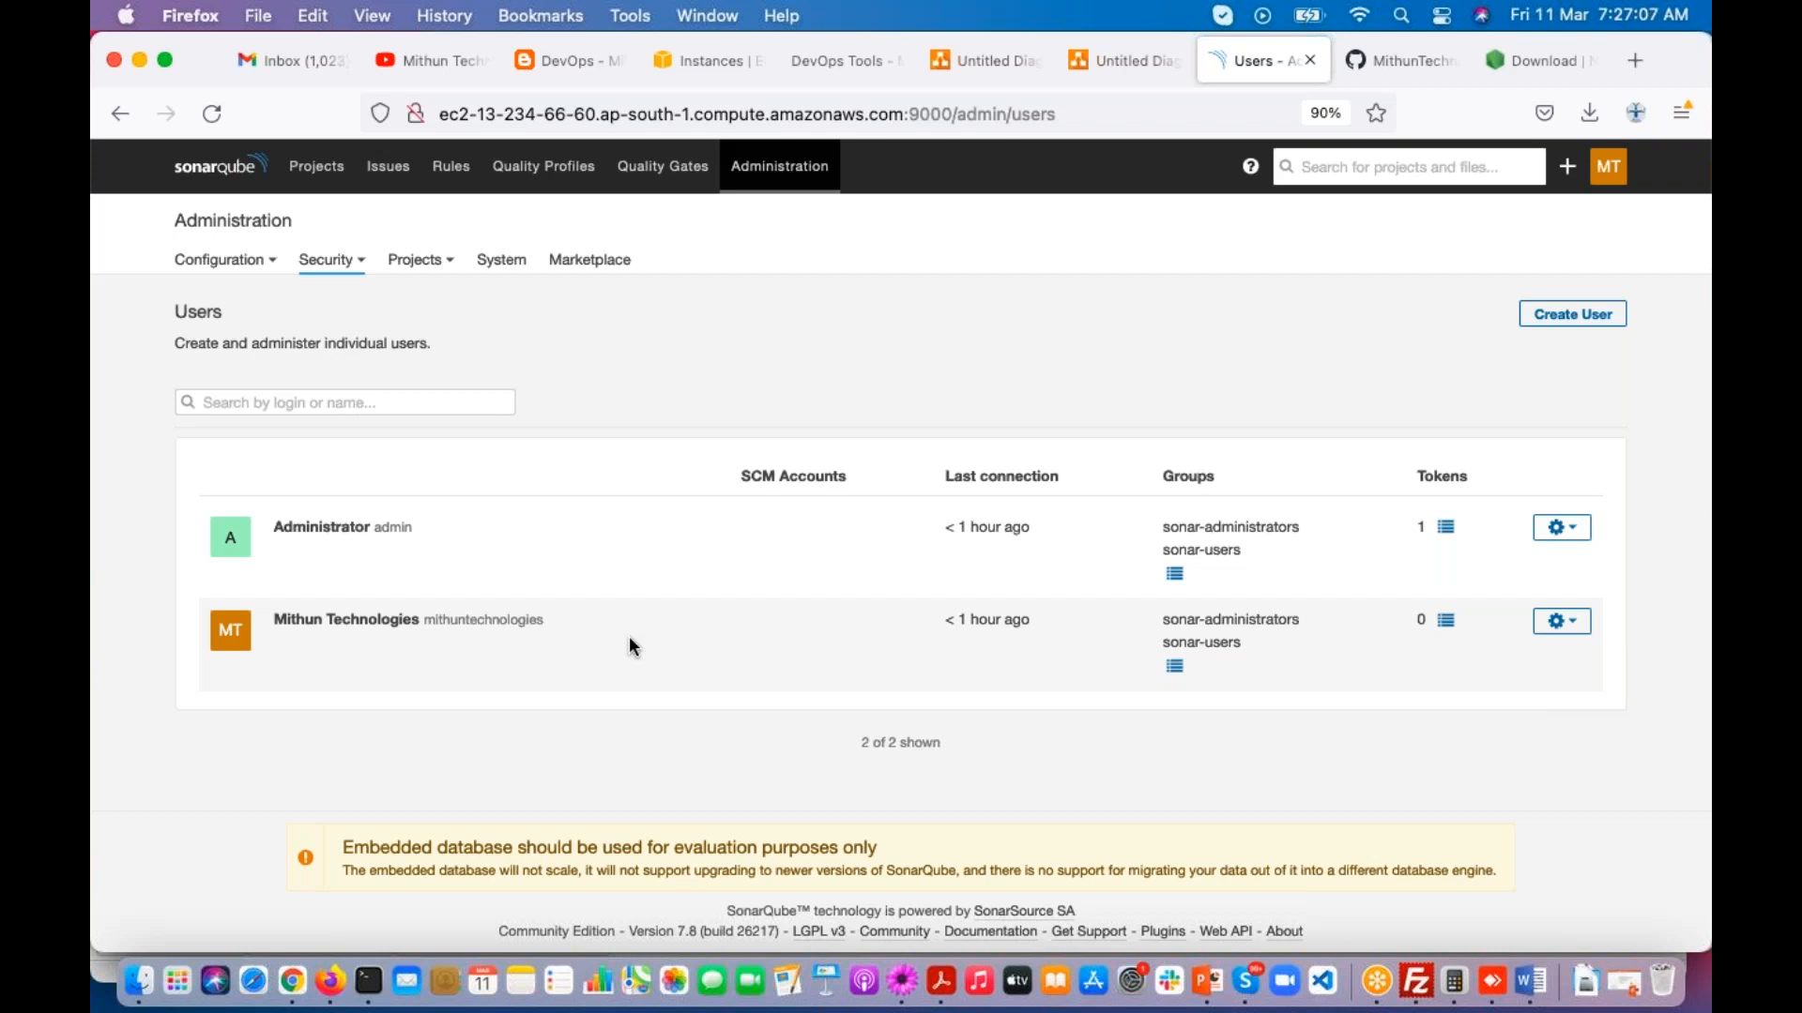
pyautogui.click(330, 262)
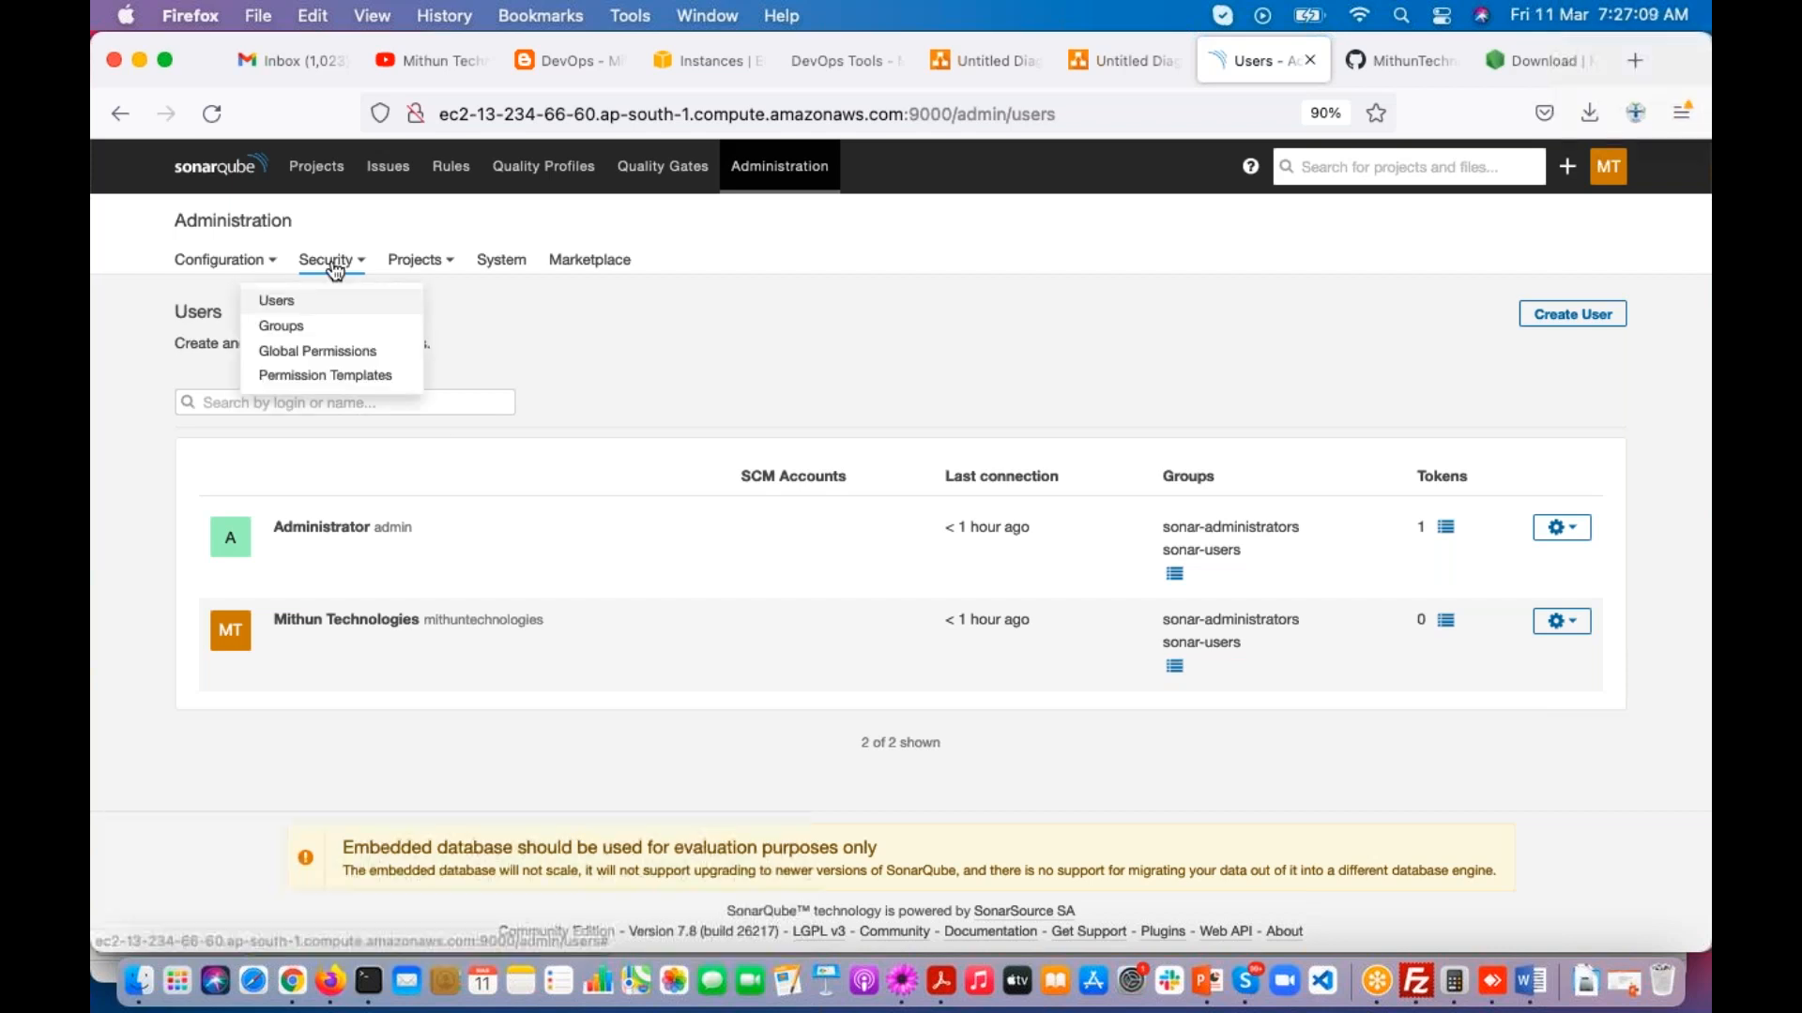
pyautogui.click(317, 336)
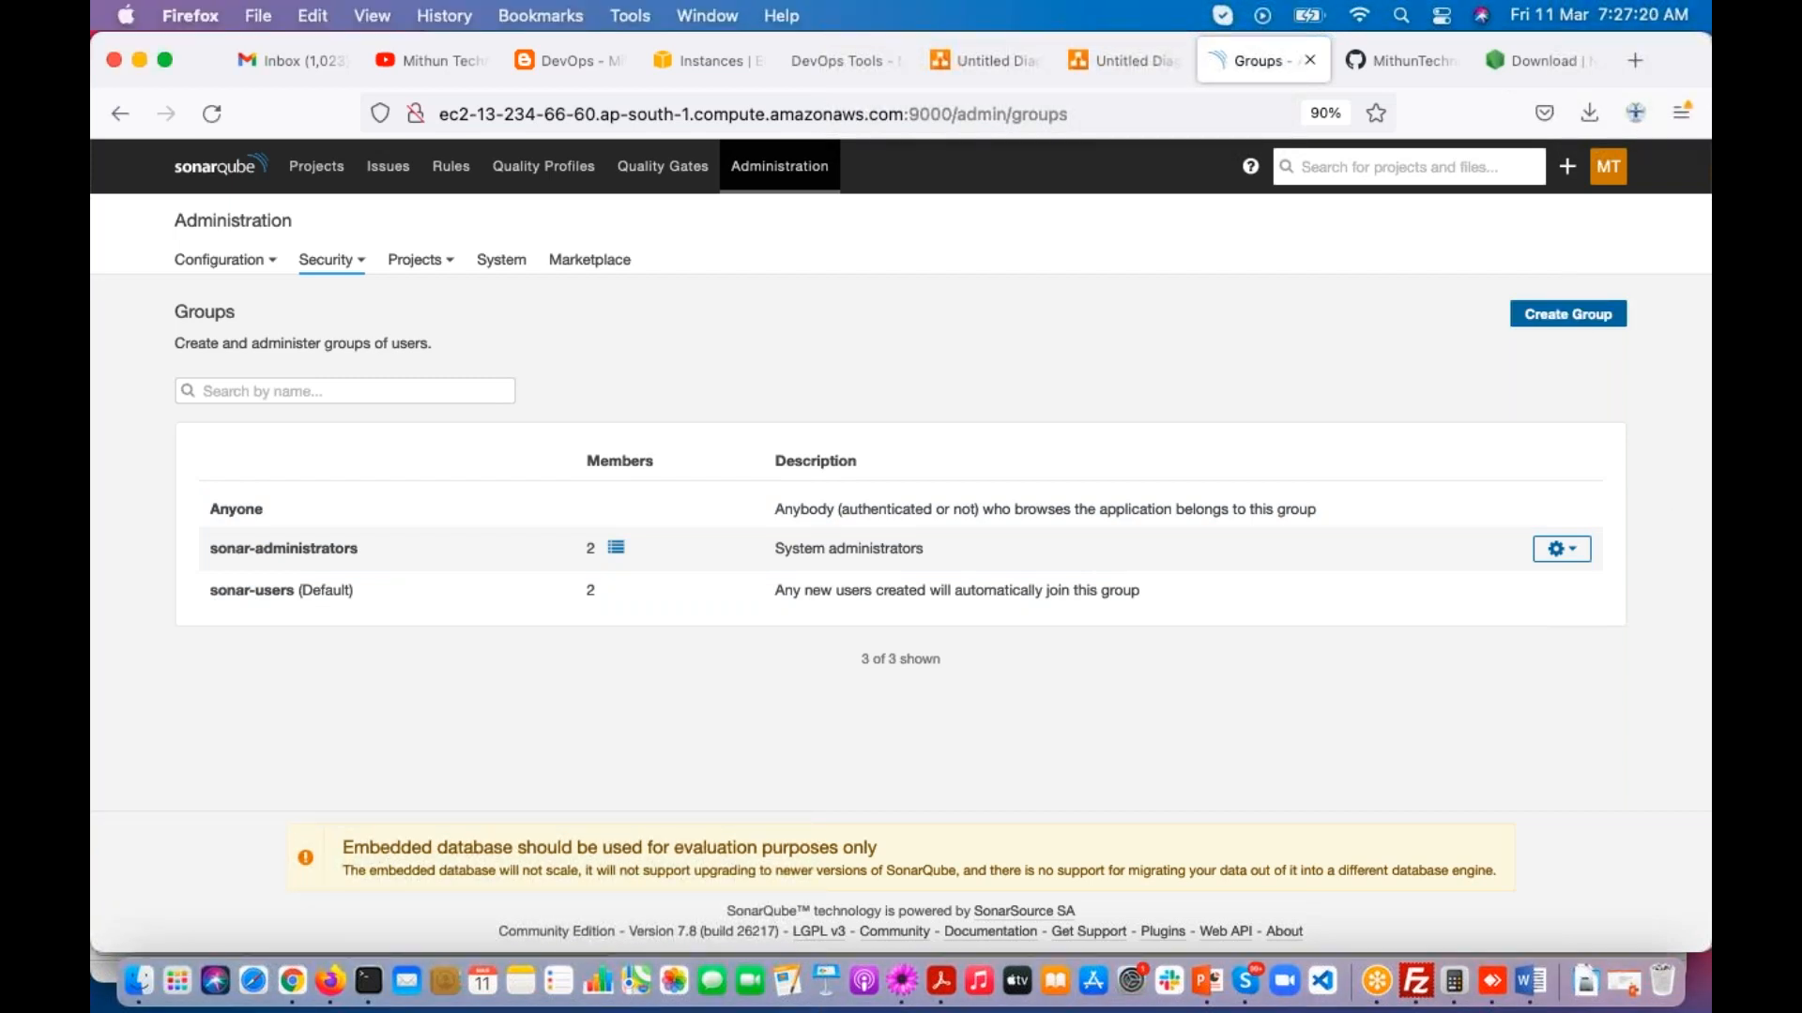
# Step: Delete the maven-web-application project through Projects Management and check the projects list
pyautogui.click(413, 259)
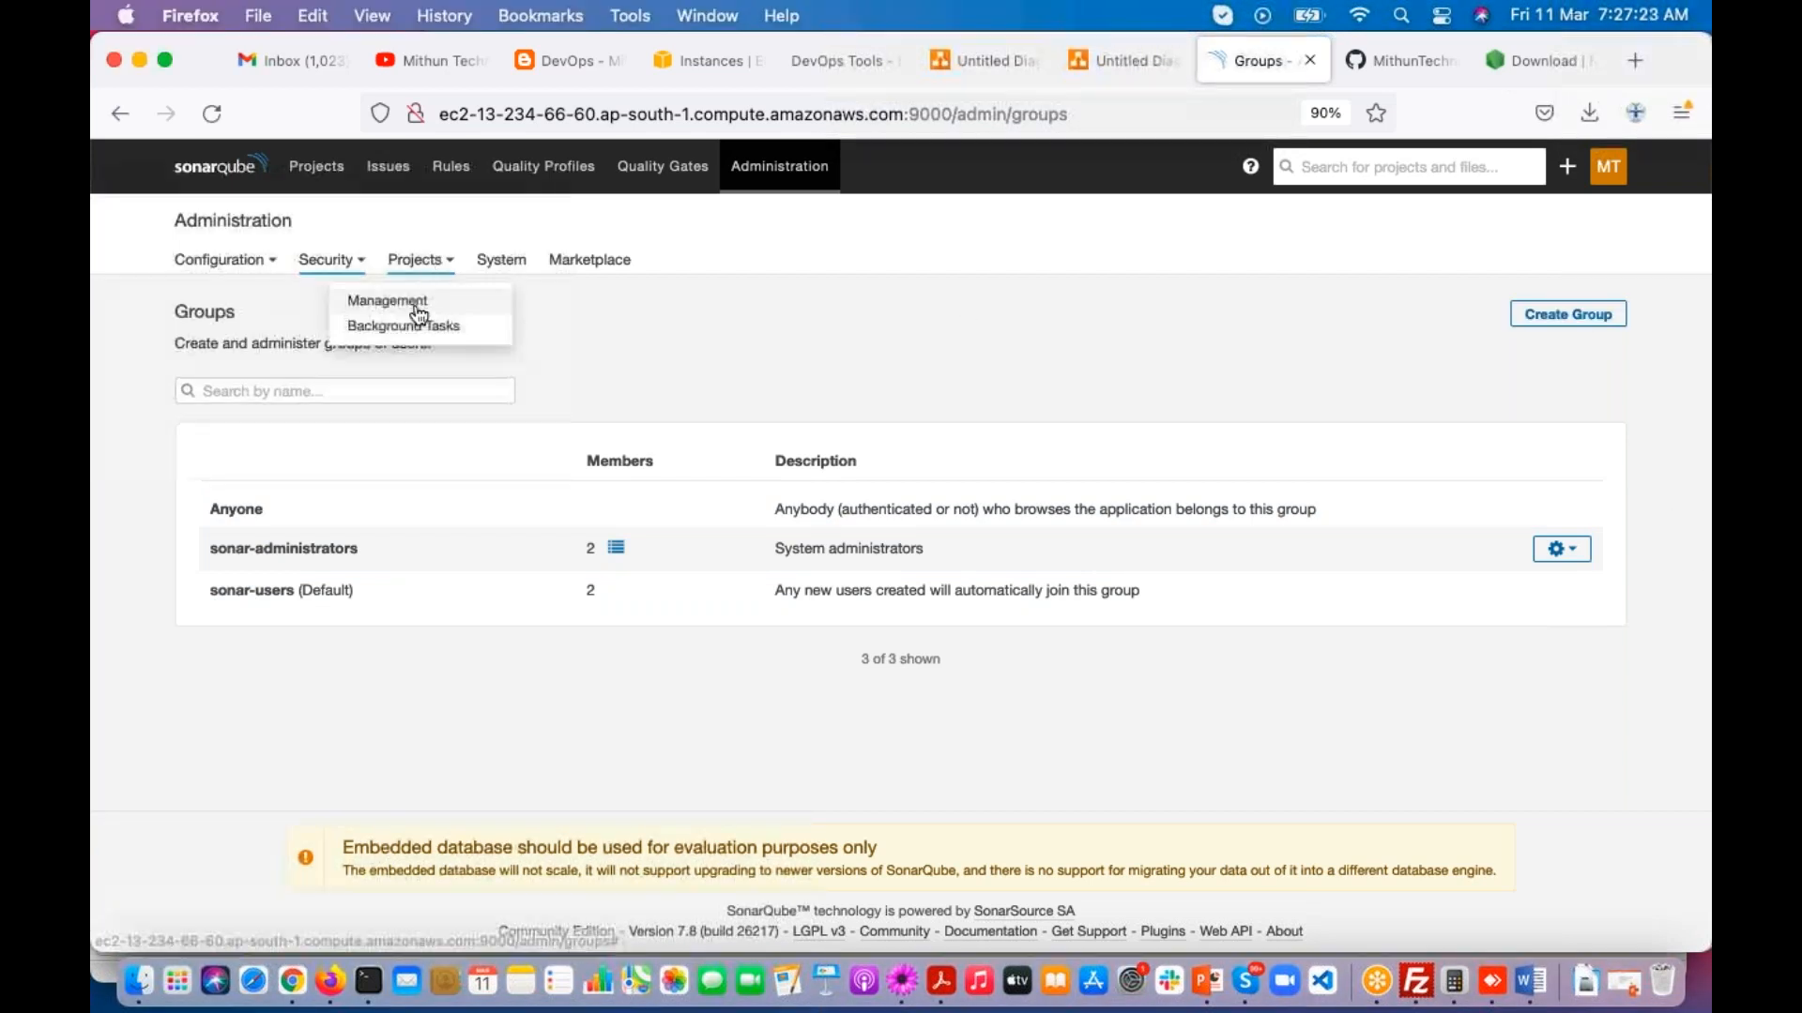
pyautogui.click(405, 294)
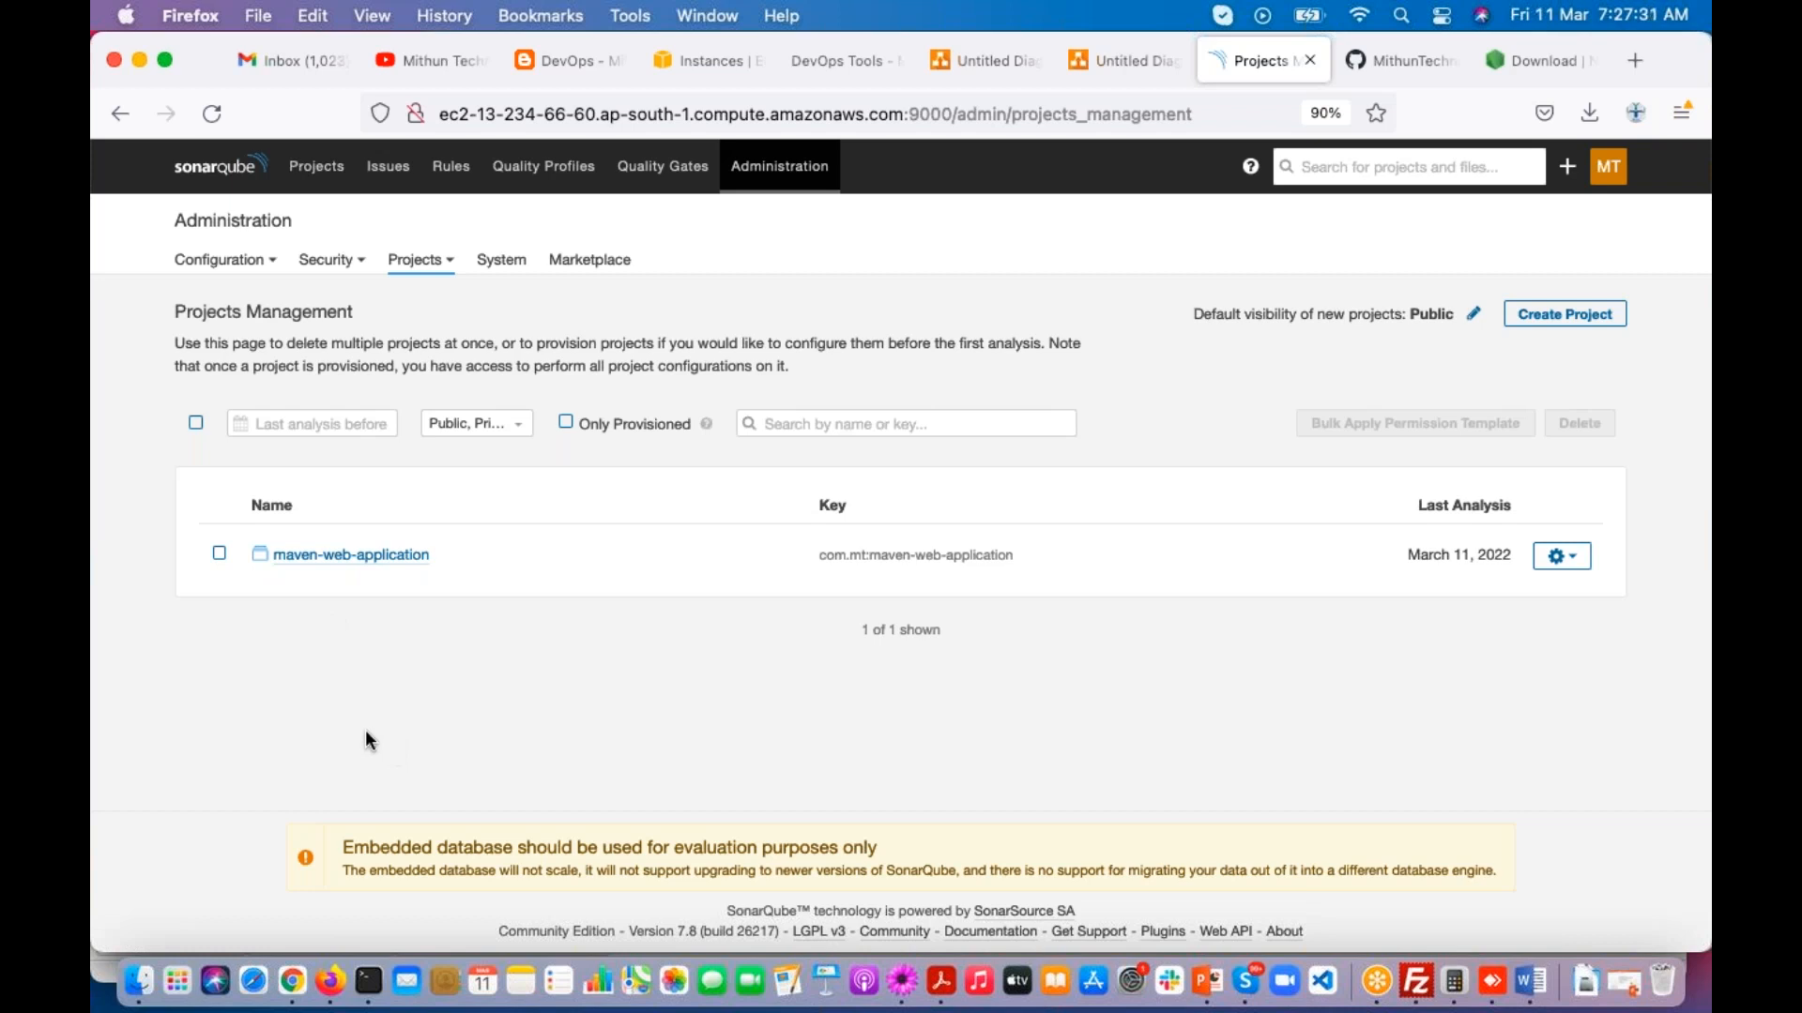
pyautogui.click(220, 553)
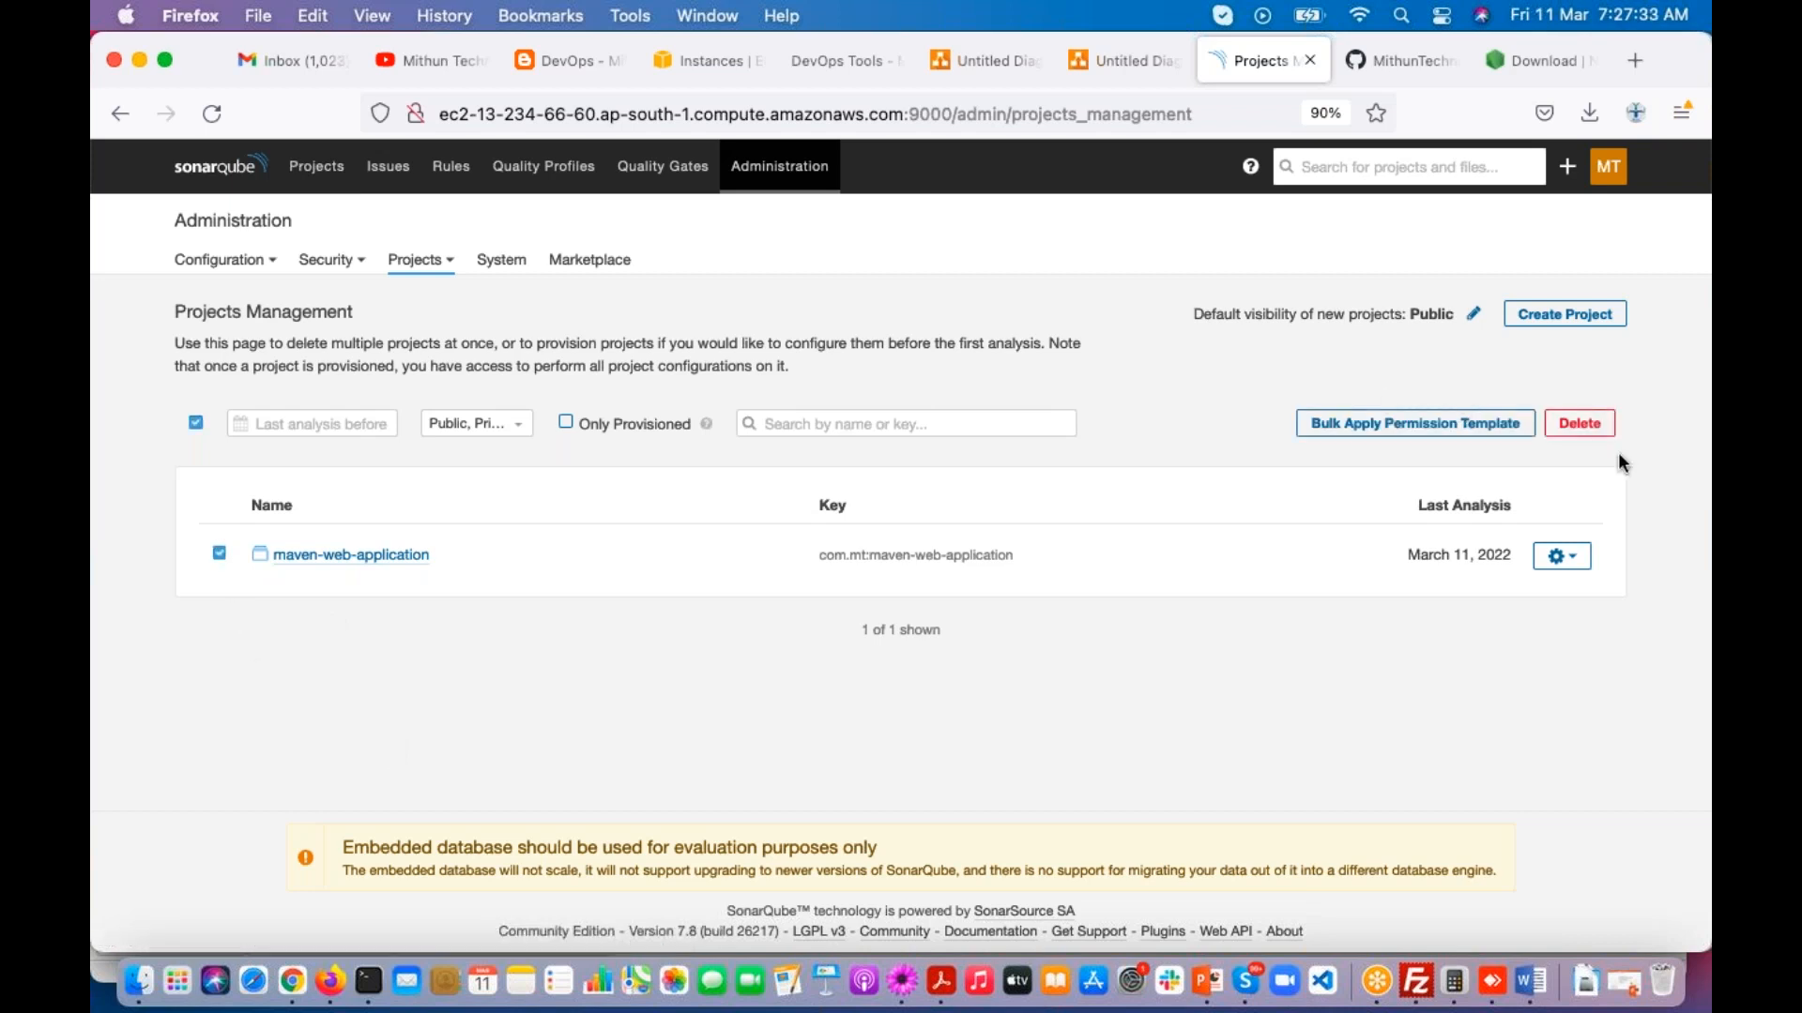
pyautogui.click(1580, 424)
pyautogui.click(1079, 472)
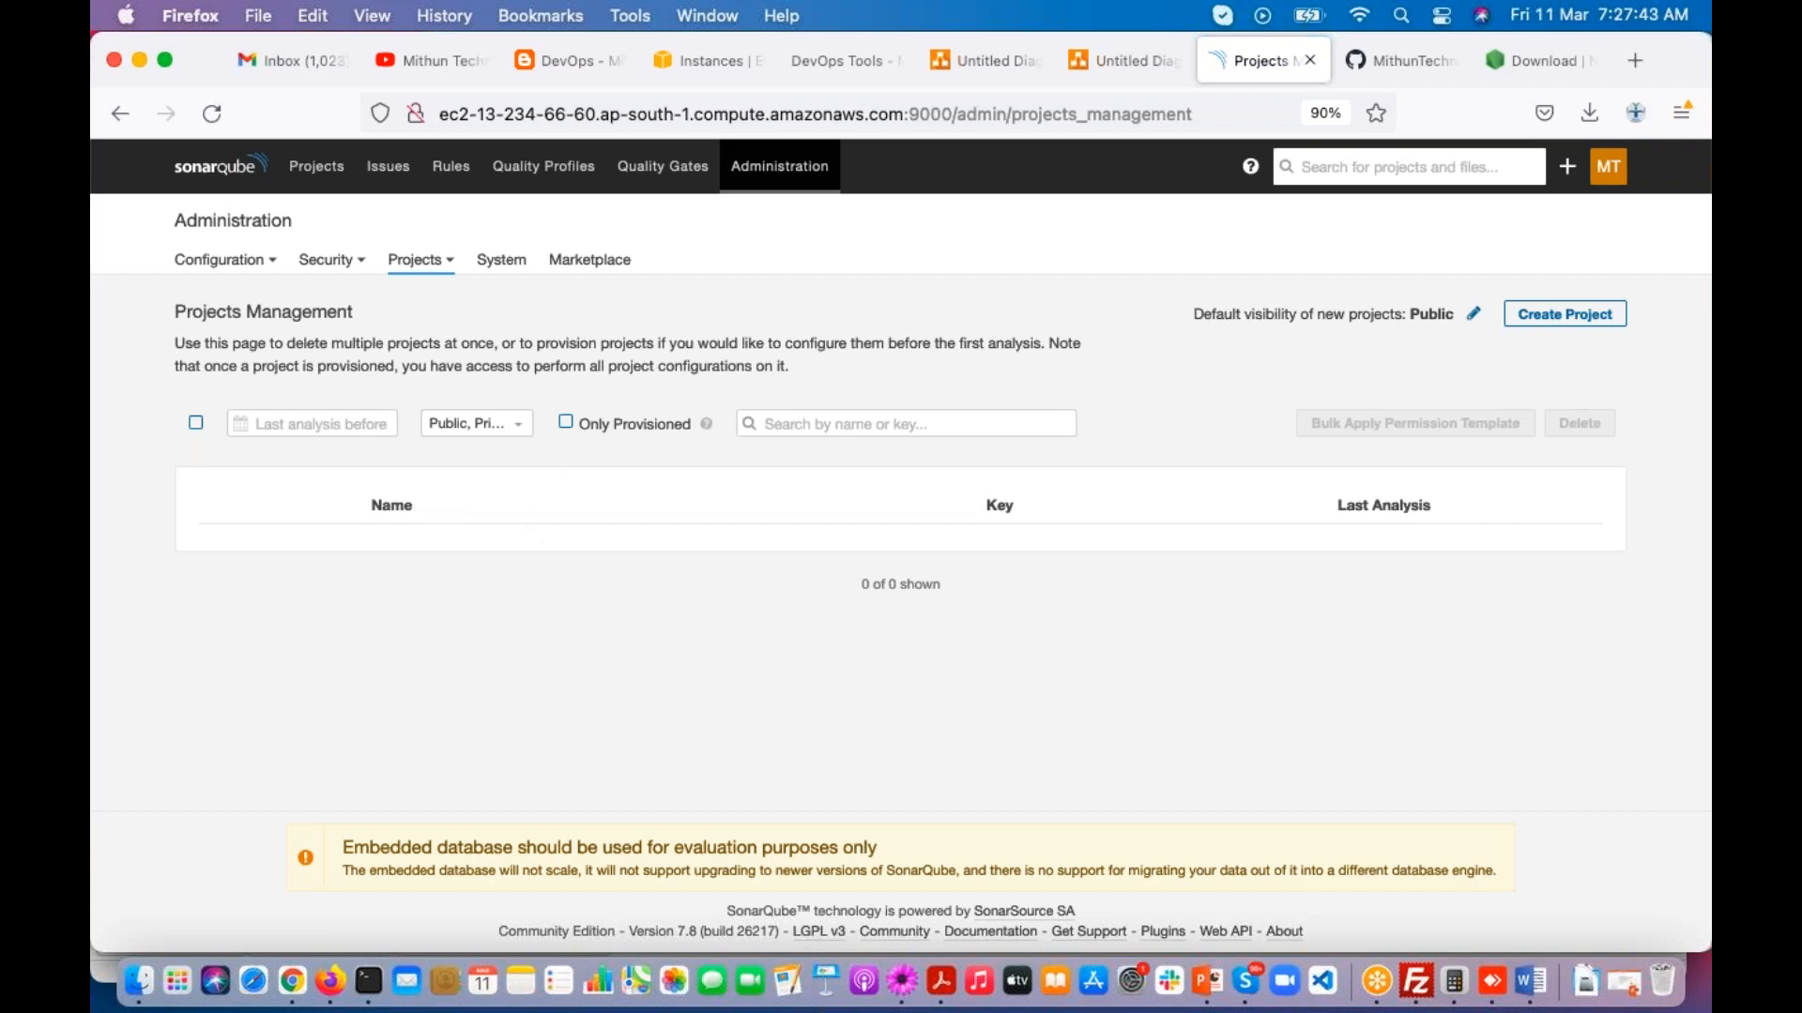
pyautogui.click(317, 167)
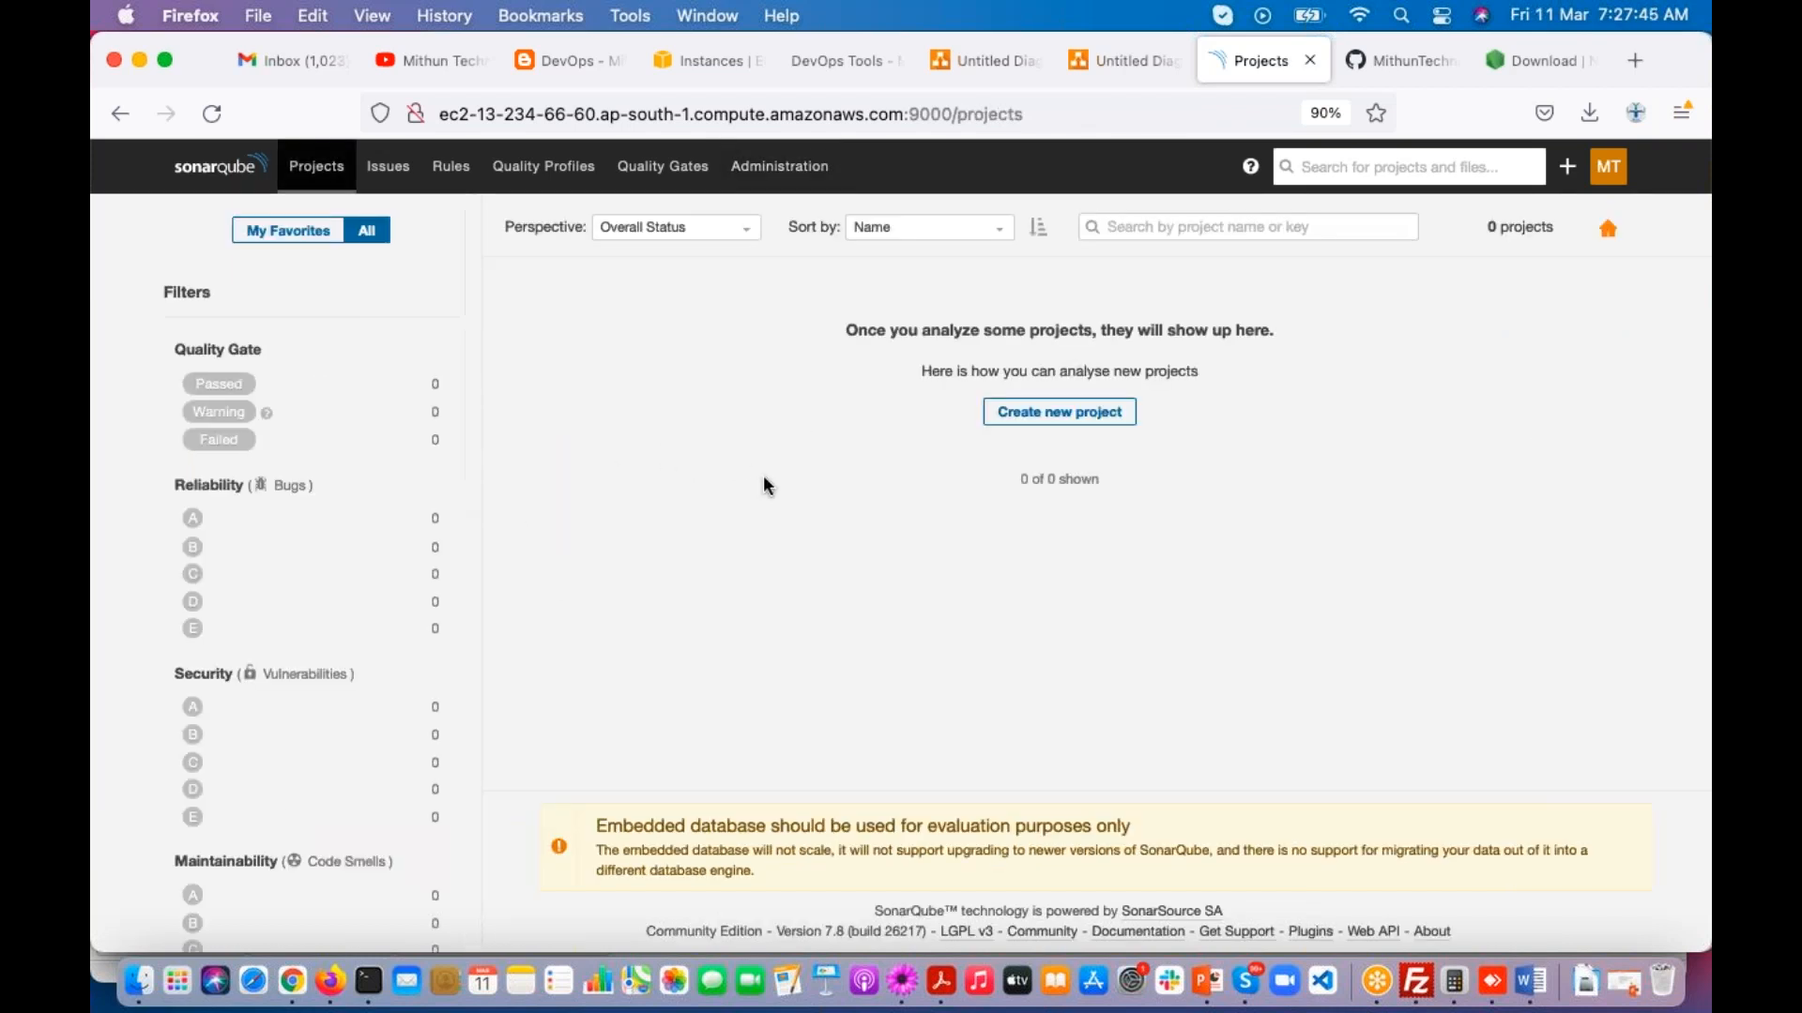
# Step: Open the System administration page, view the available log levels and cancel without changing the level
pyautogui.click(780, 167)
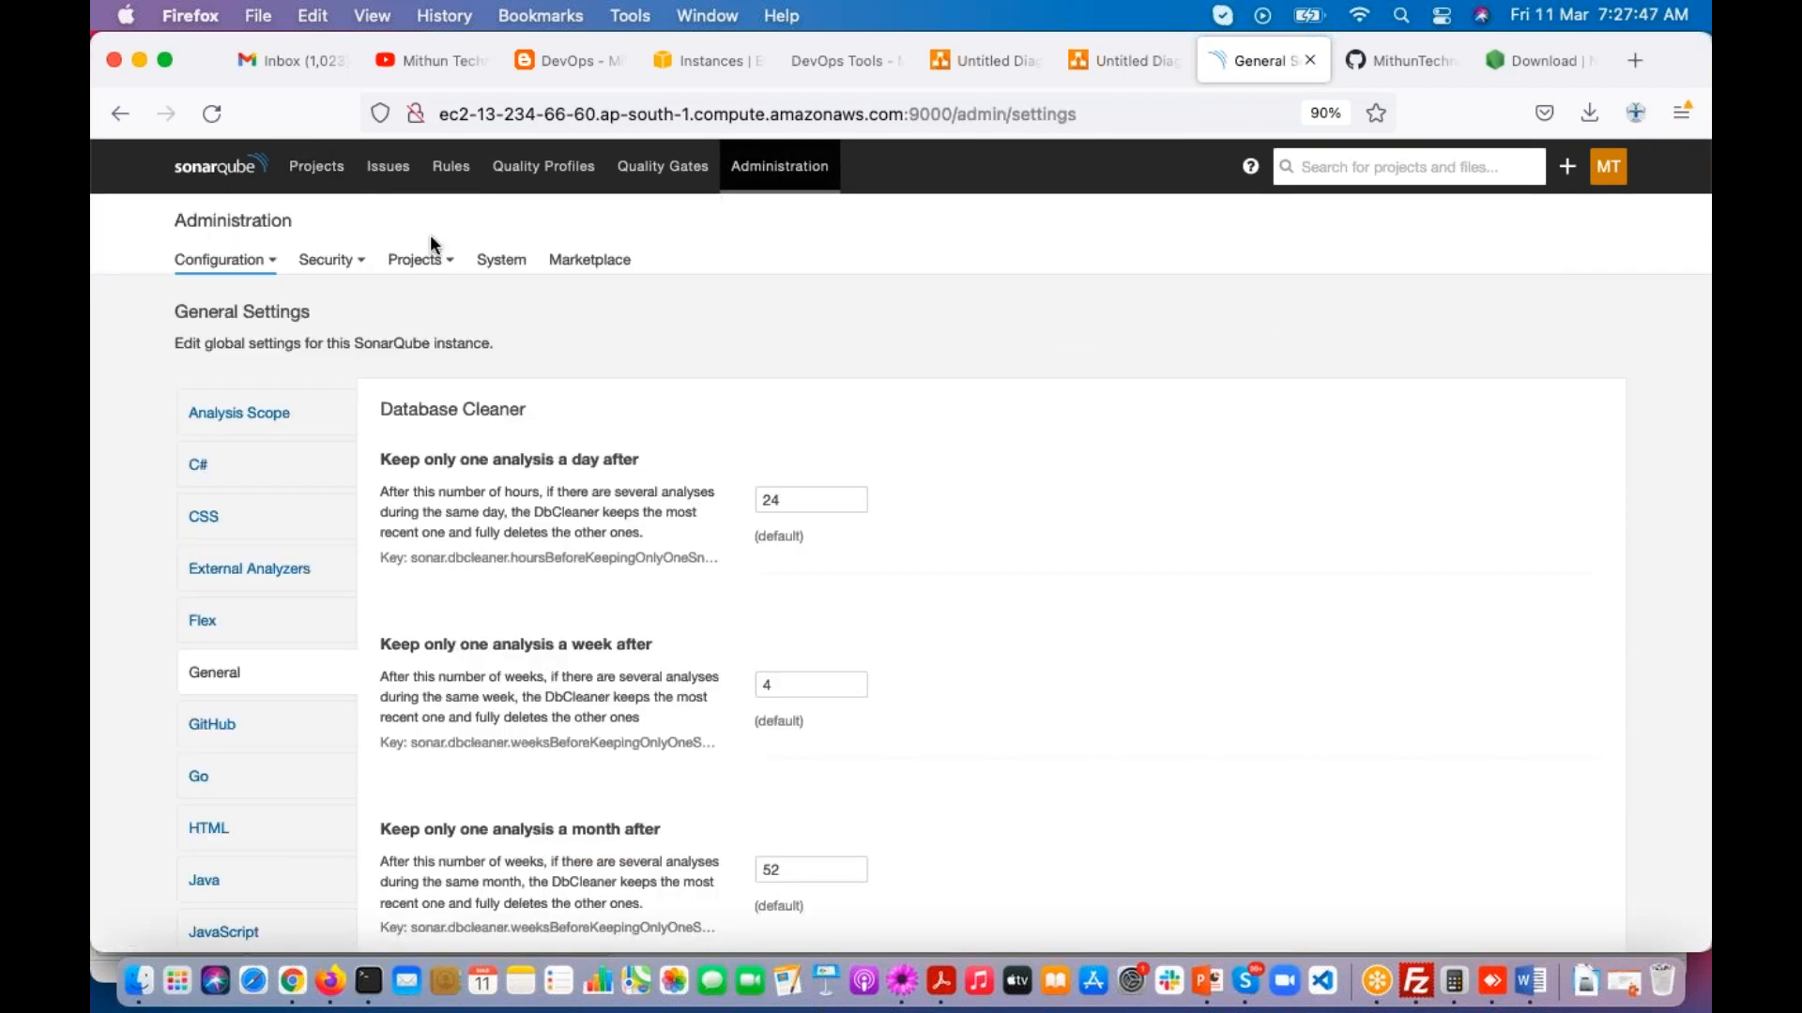
pyautogui.click(501, 260)
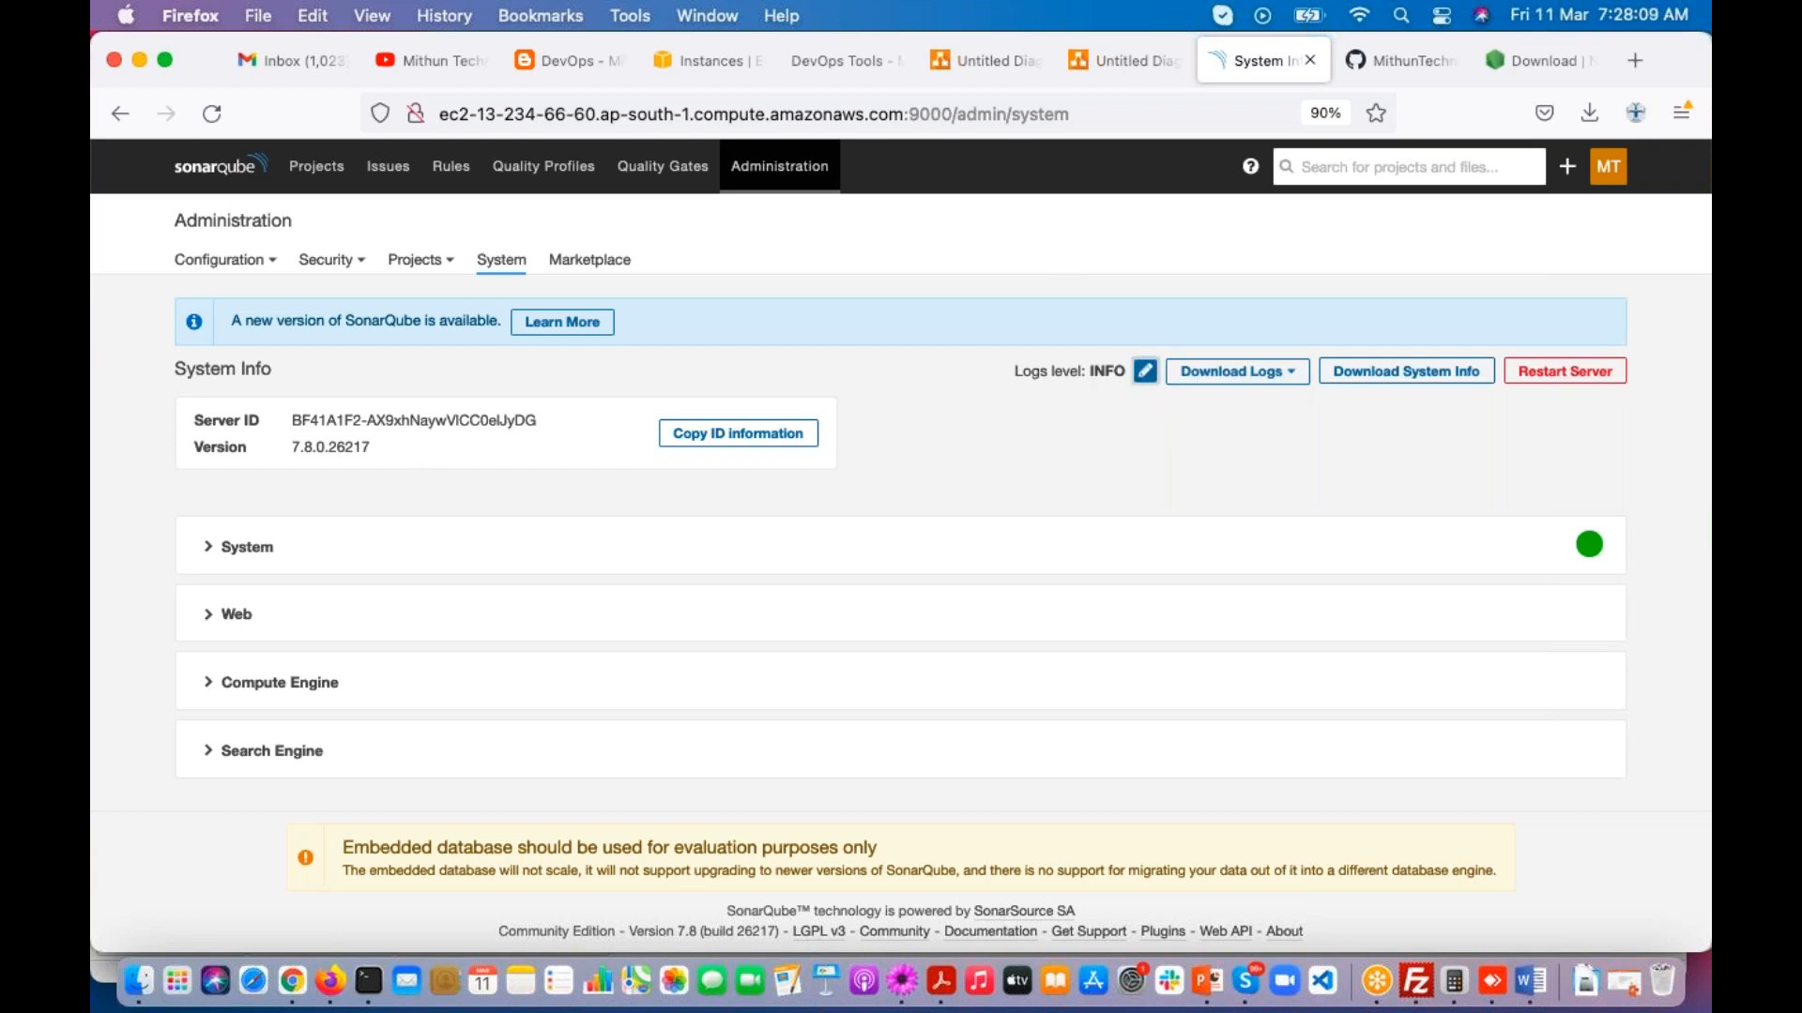
pyautogui.click(1145, 371)
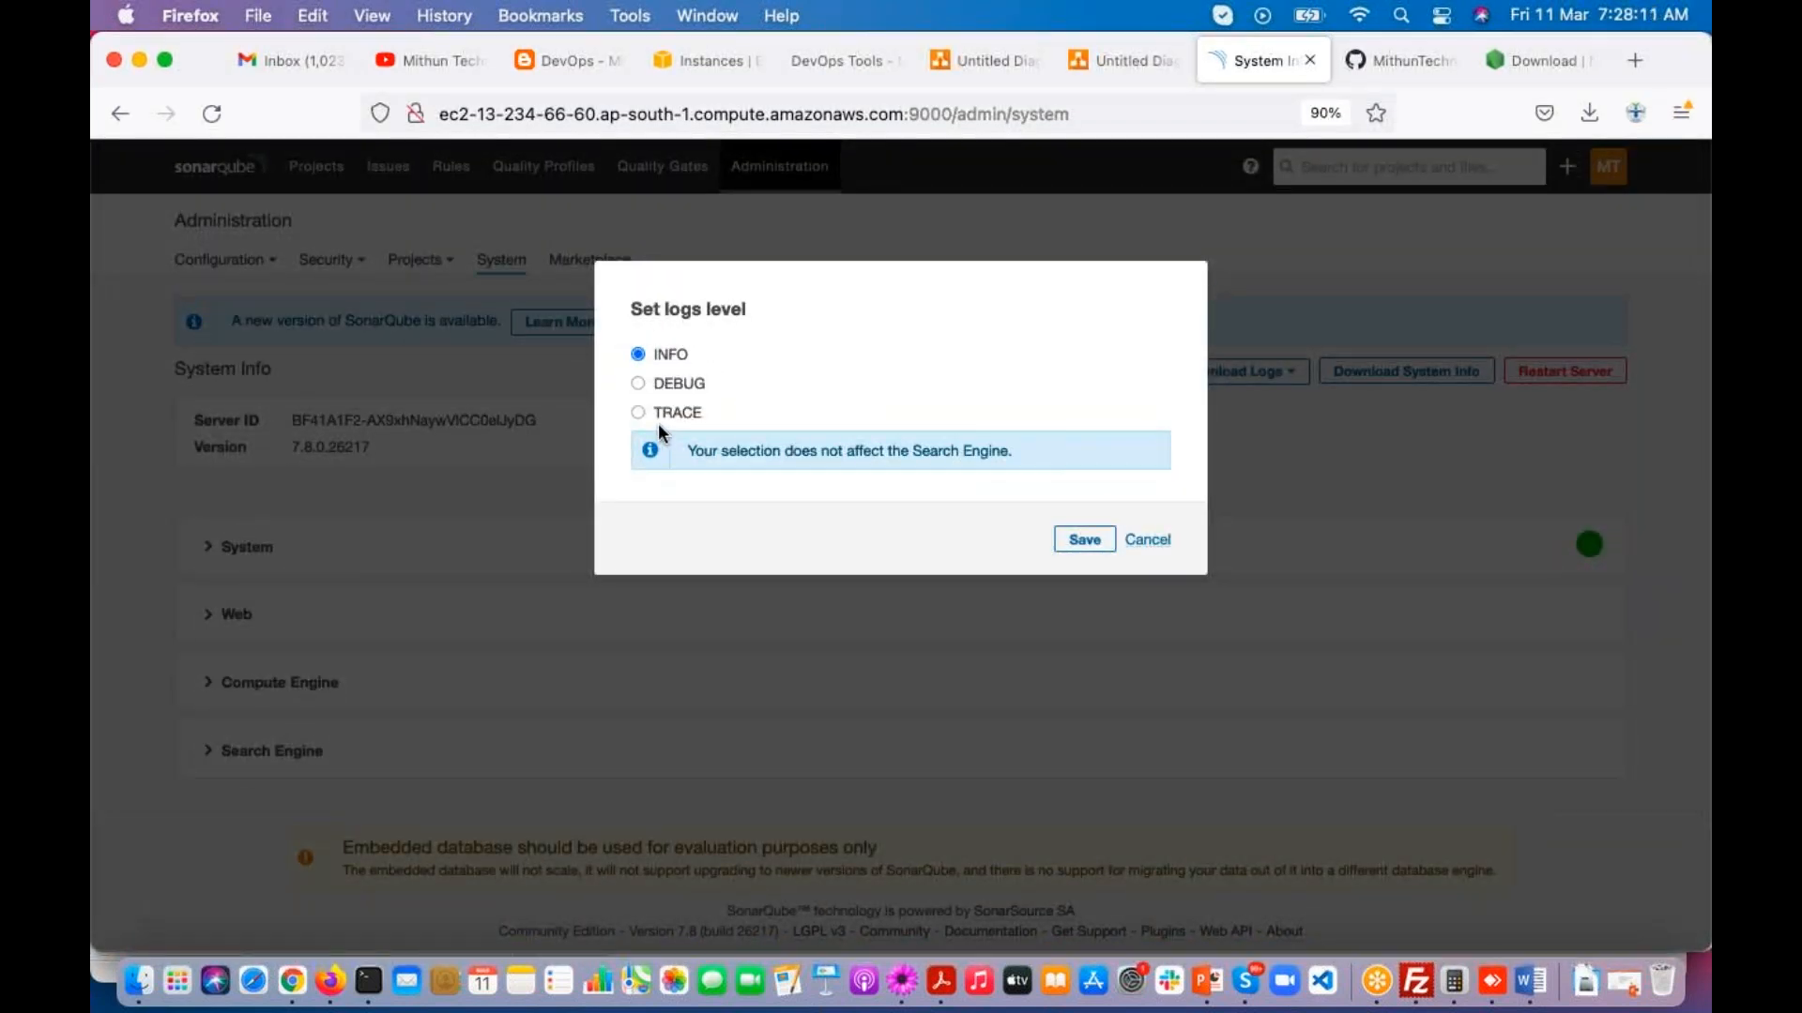
pyautogui.click(1153, 539)
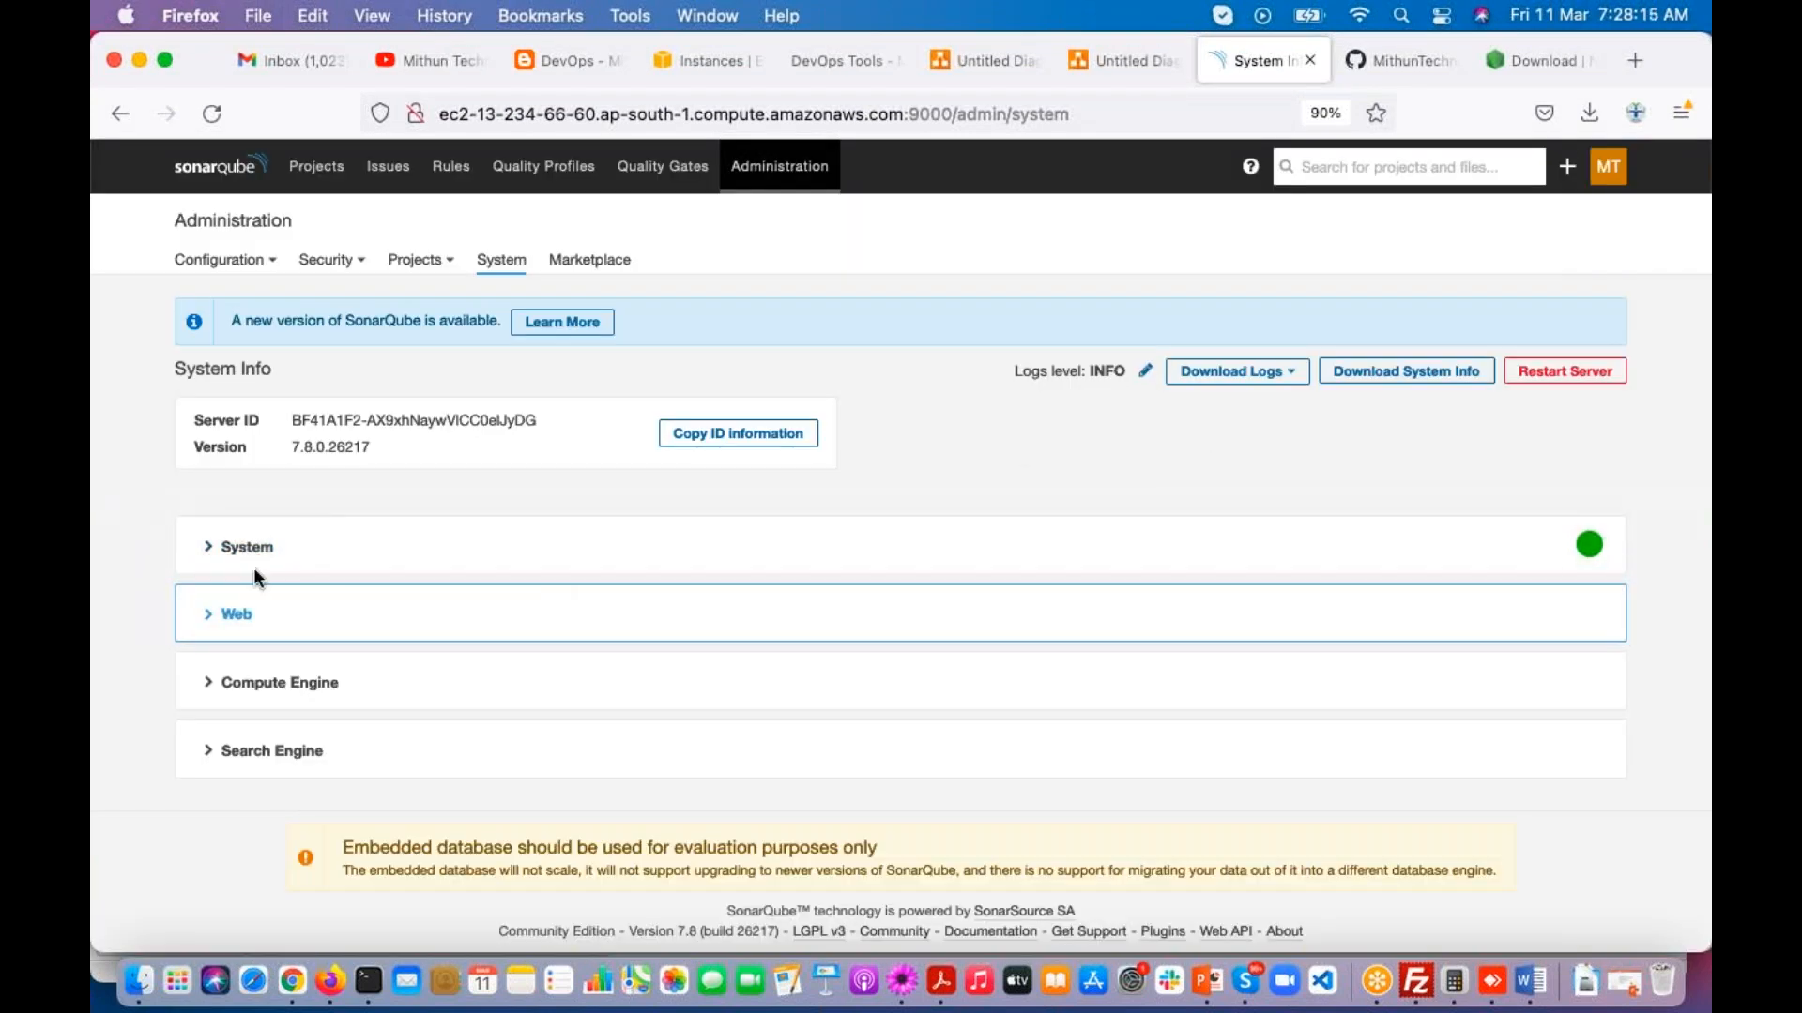
# Step: Expand the System section and examine its home, data and temp directories and the database and driver details
pyautogui.click(219, 553)
pyautogui.scroll(-3, 218, 560)
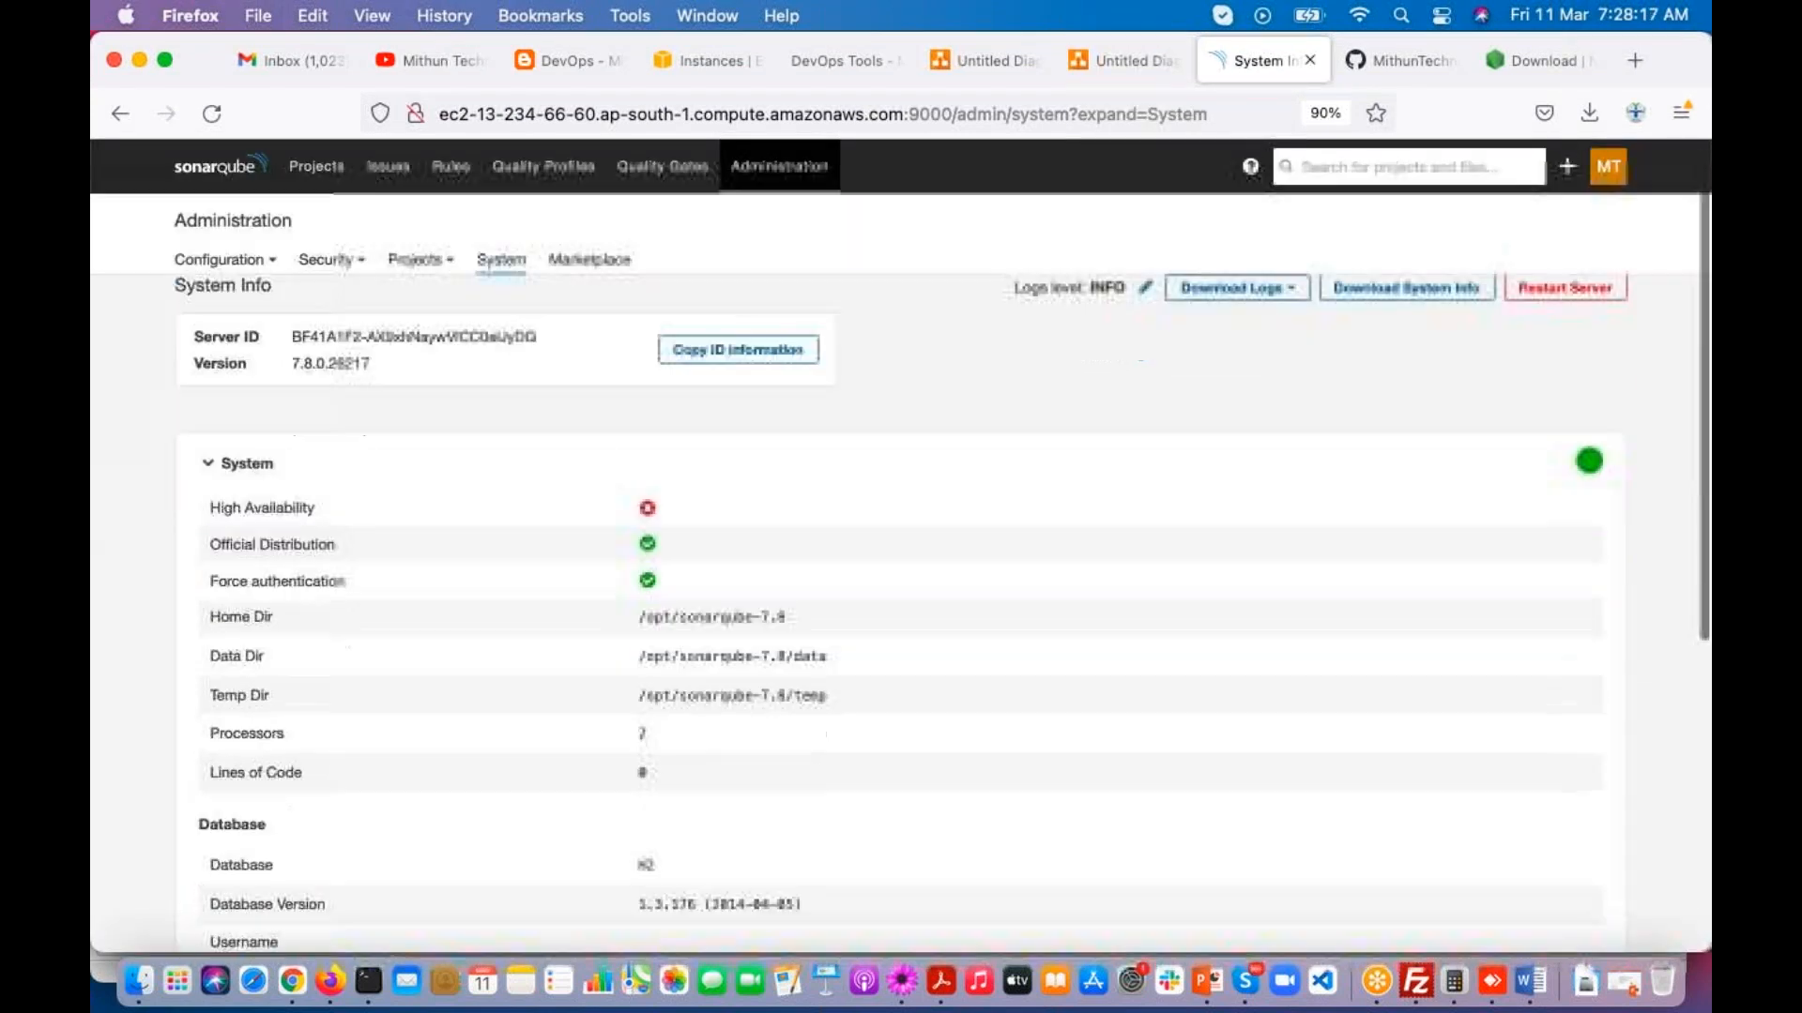
pyautogui.scroll(-1, 218, 560)
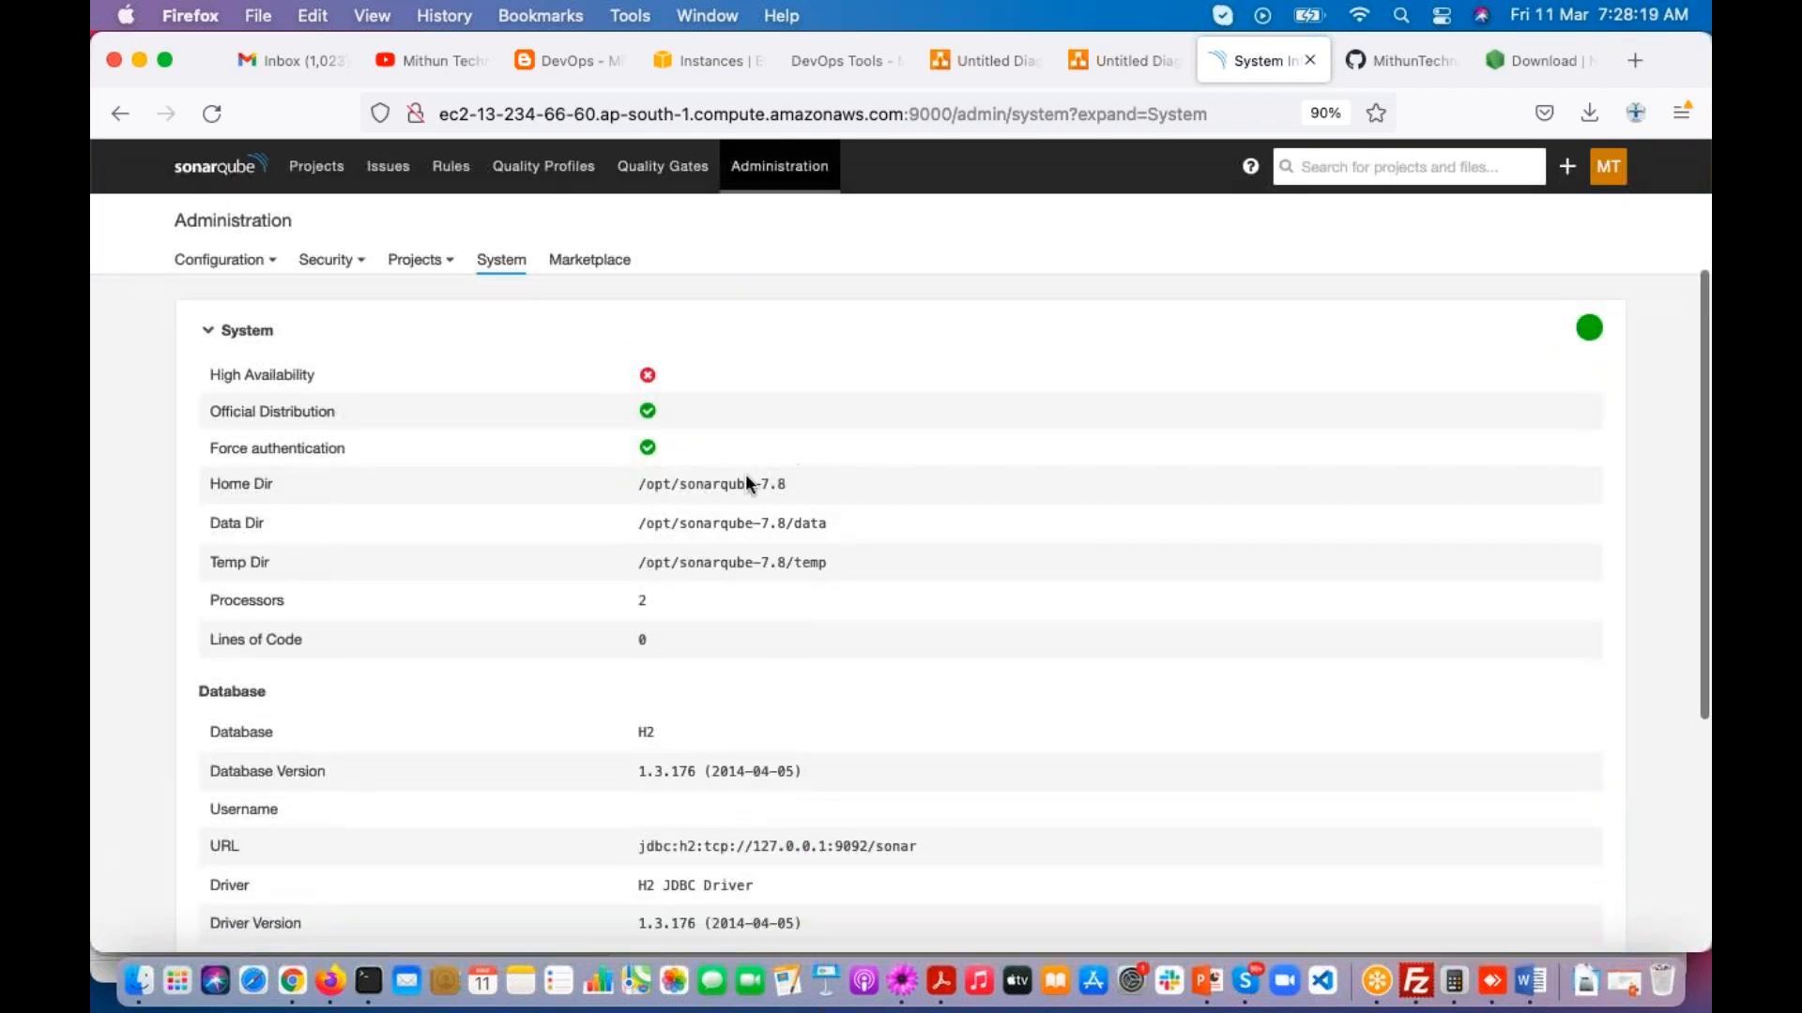
pyautogui.moveTo(630, 483); pyautogui.dragTo(821, 572)
pyautogui.scroll(-3, 821, 571)
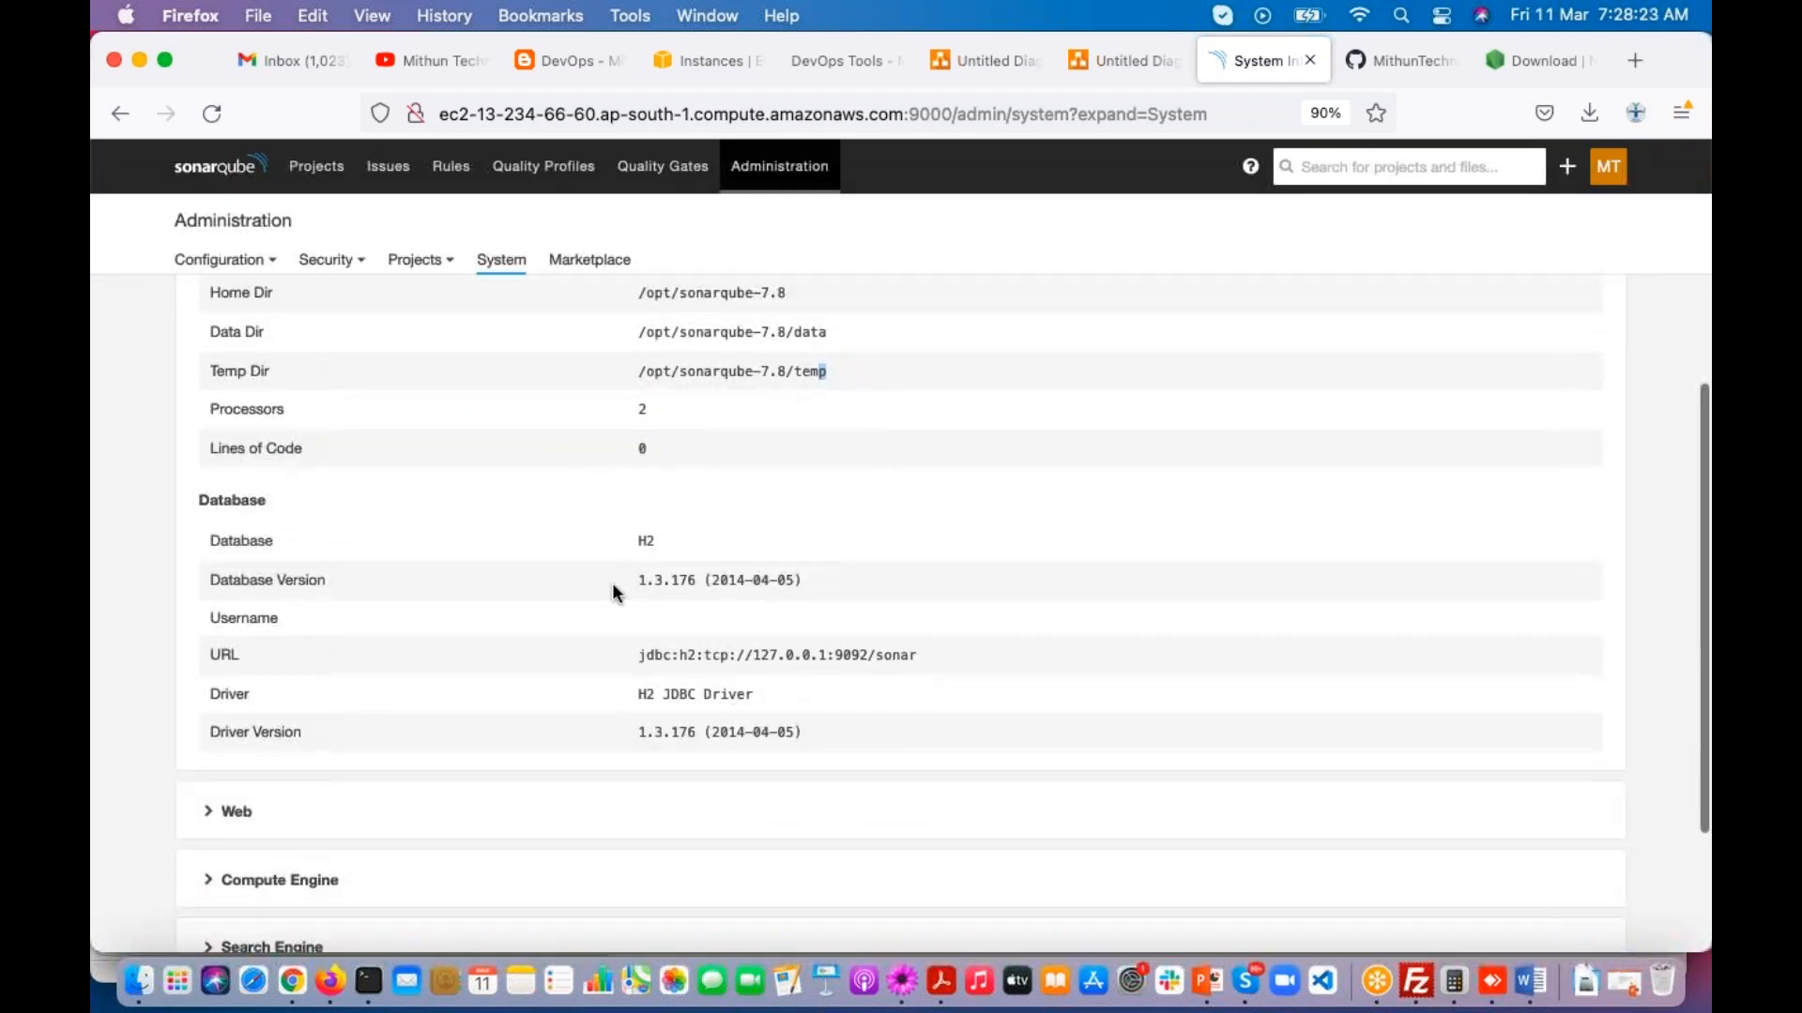
pyautogui.click(625, 542)
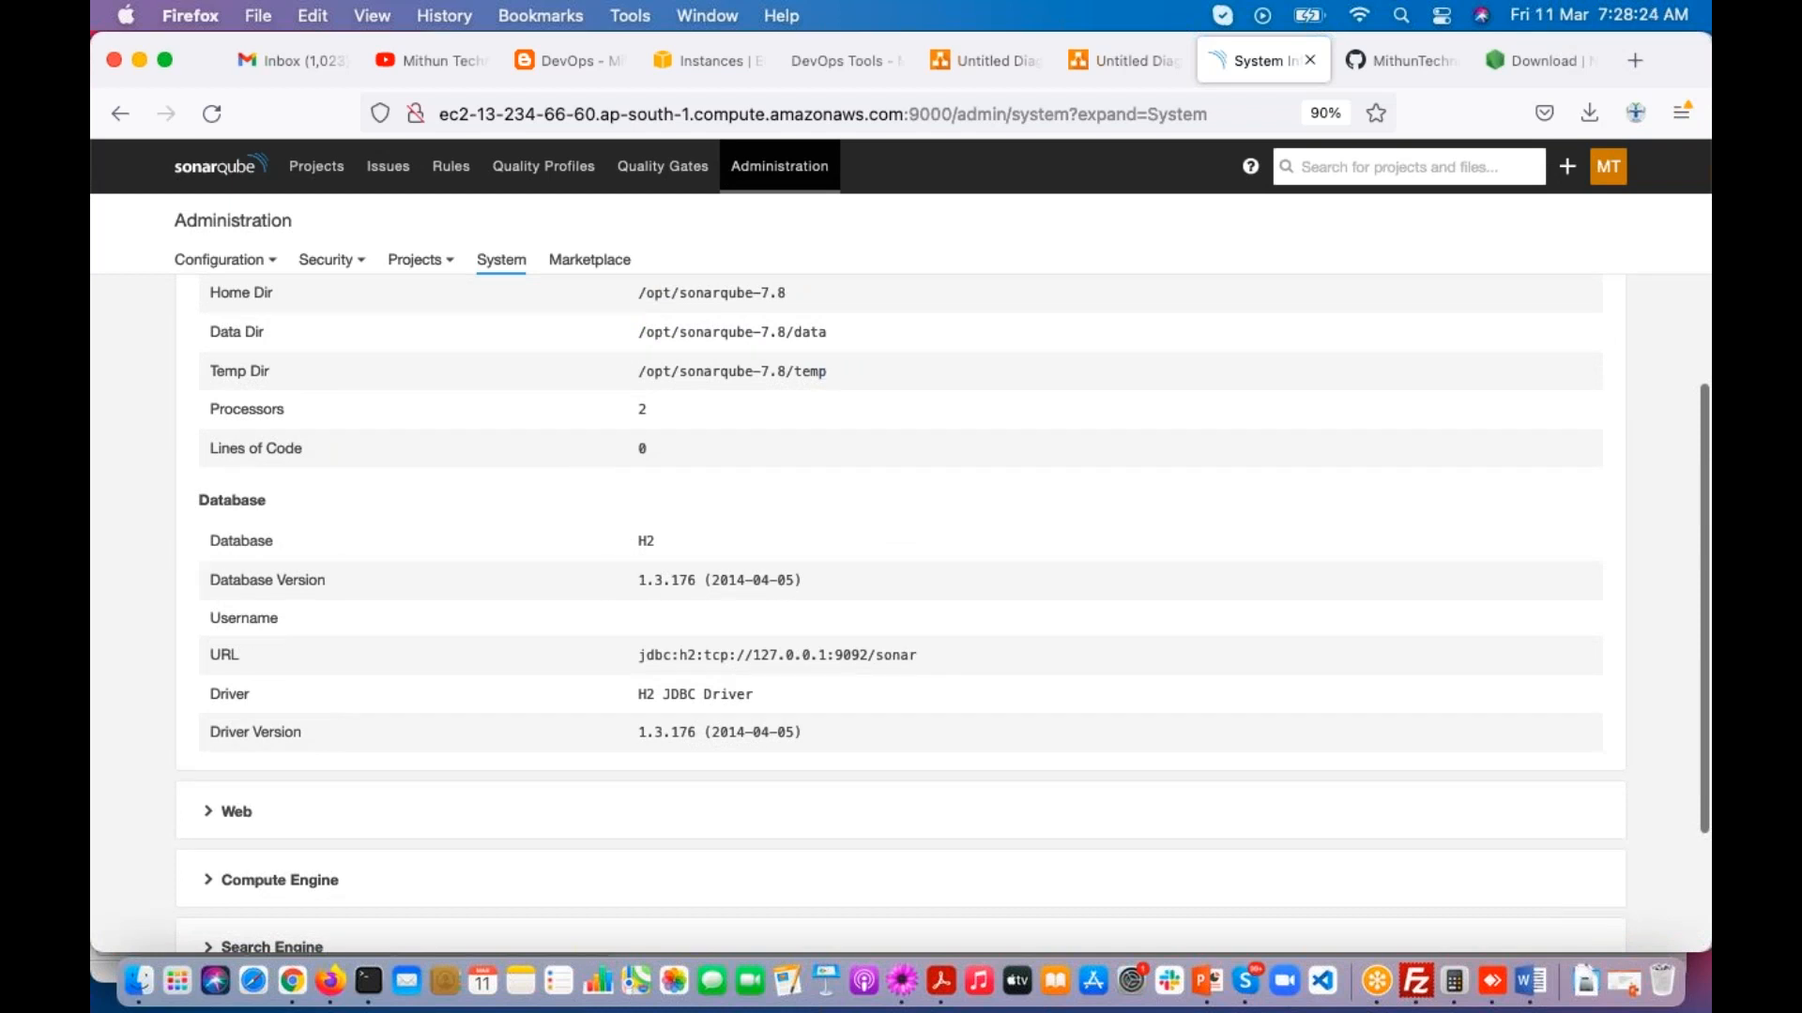
pyautogui.click(1677, 548)
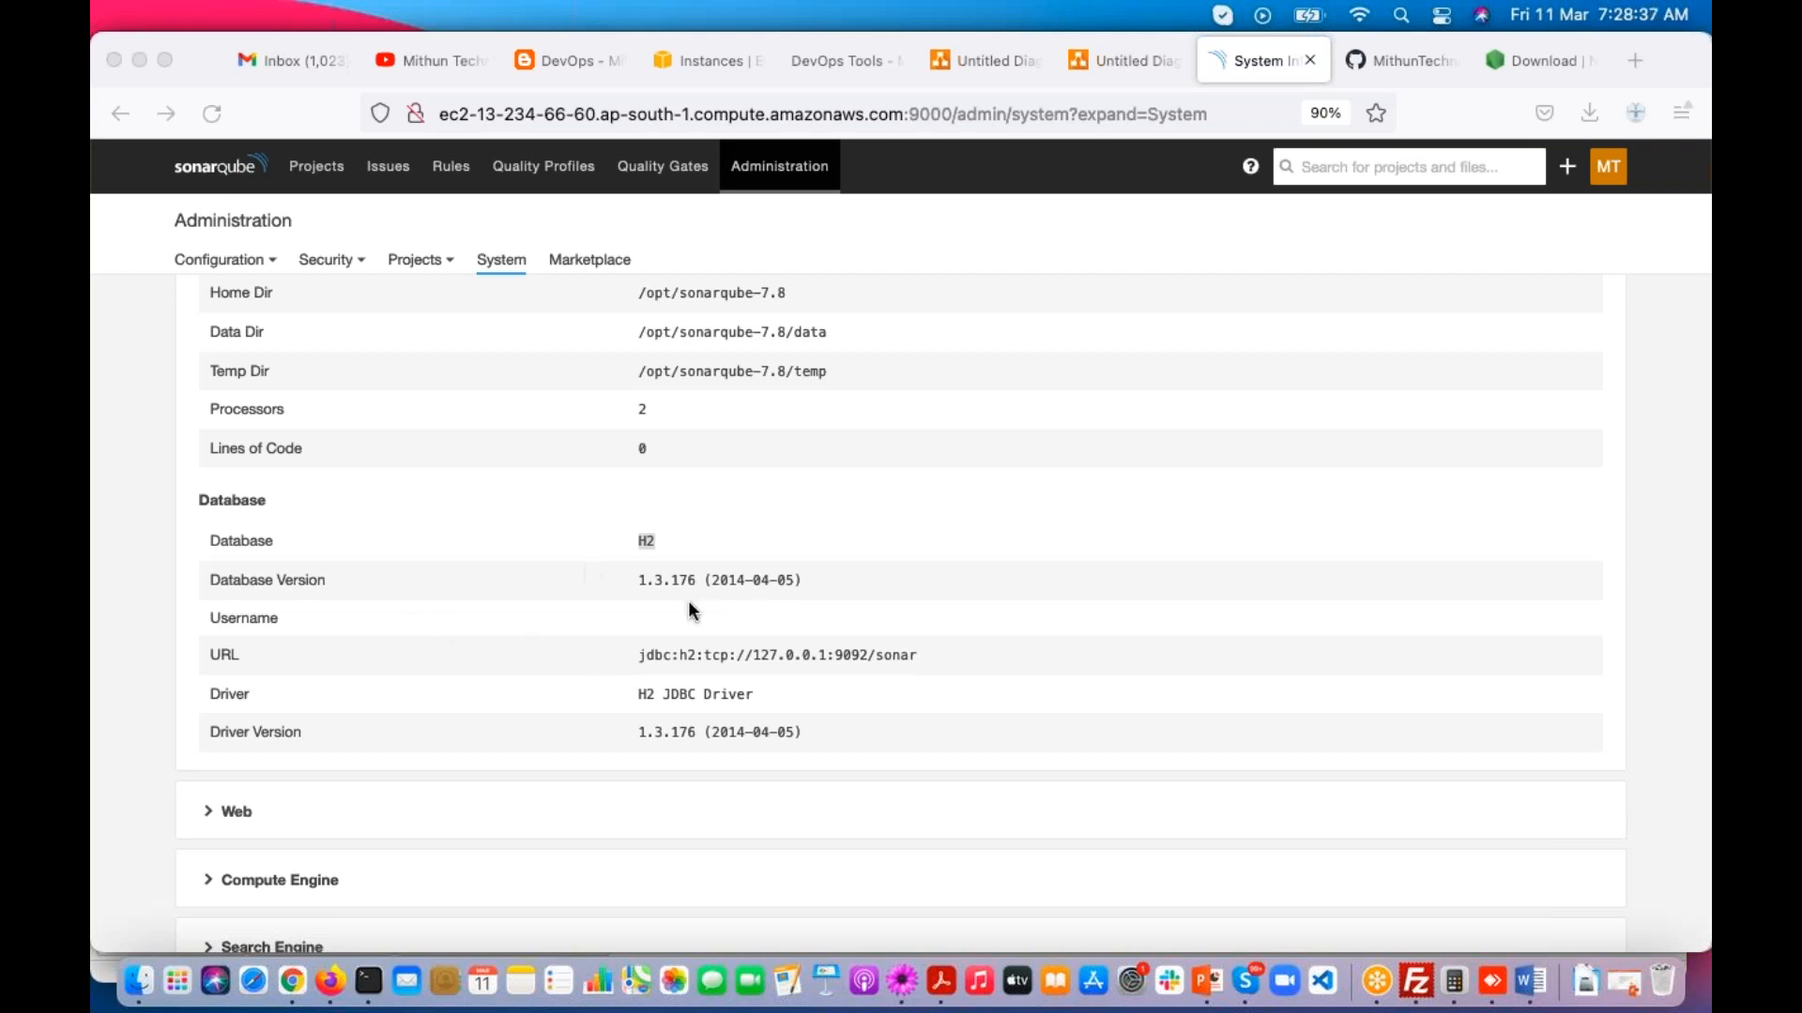
pyautogui.click(638, 584)
pyautogui.moveTo(638, 694); pyautogui.dragTo(715, 689)
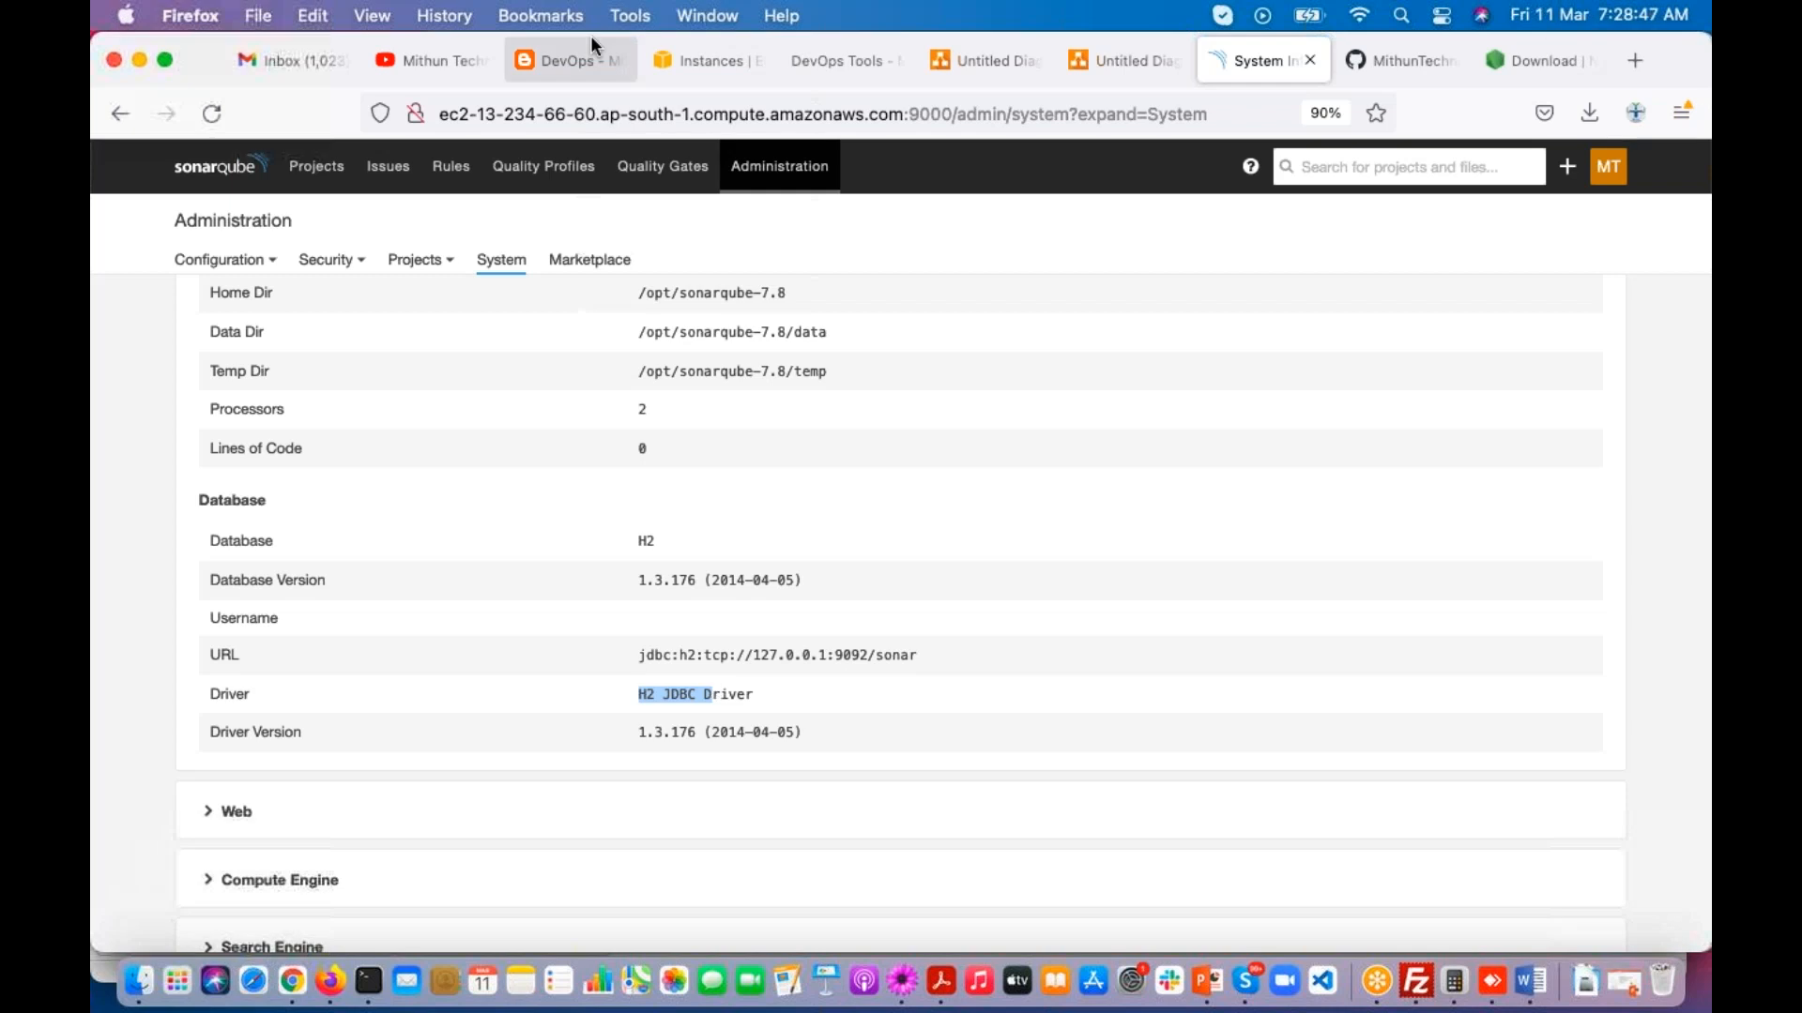
# Step: Look through the Mithun Technologies DevOps YouTube channel's videos for the SonarQube Server Integration With Postgre SQL DB Server video
pyautogui.click(449, 62)
pyautogui.scroll(-10, 807, 354)
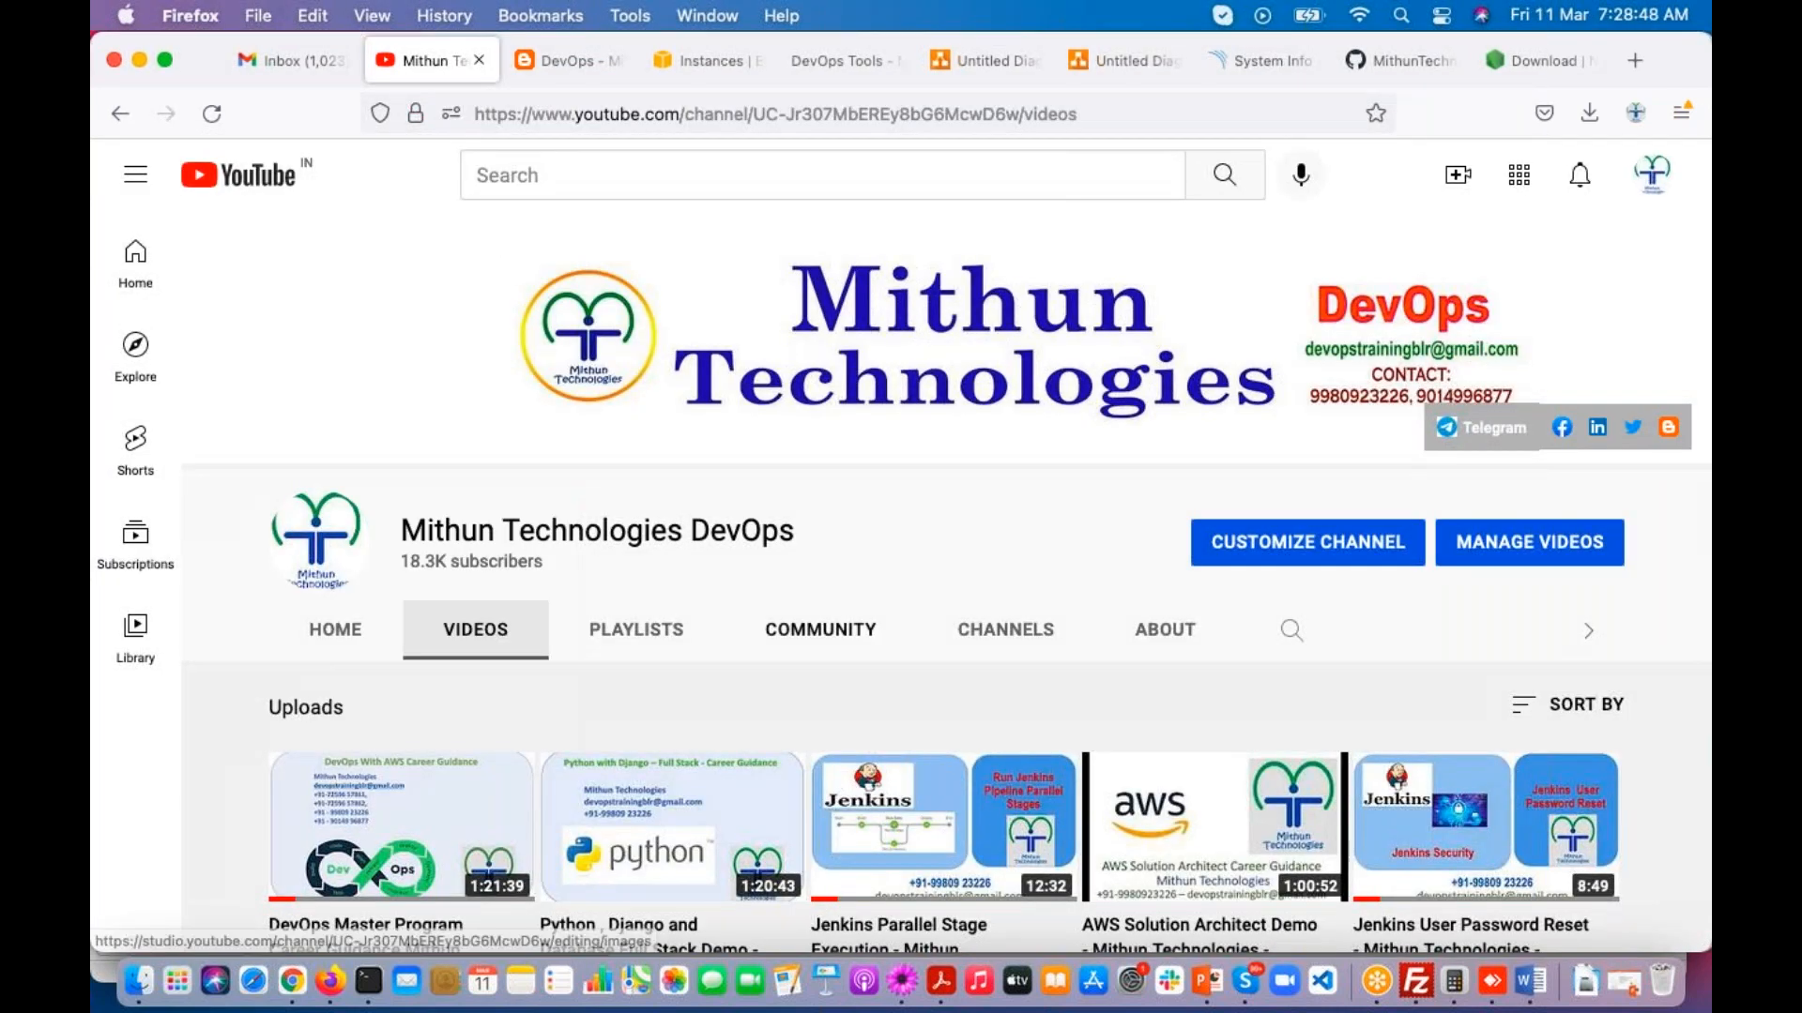
pyautogui.scroll(-5, 779, 563)
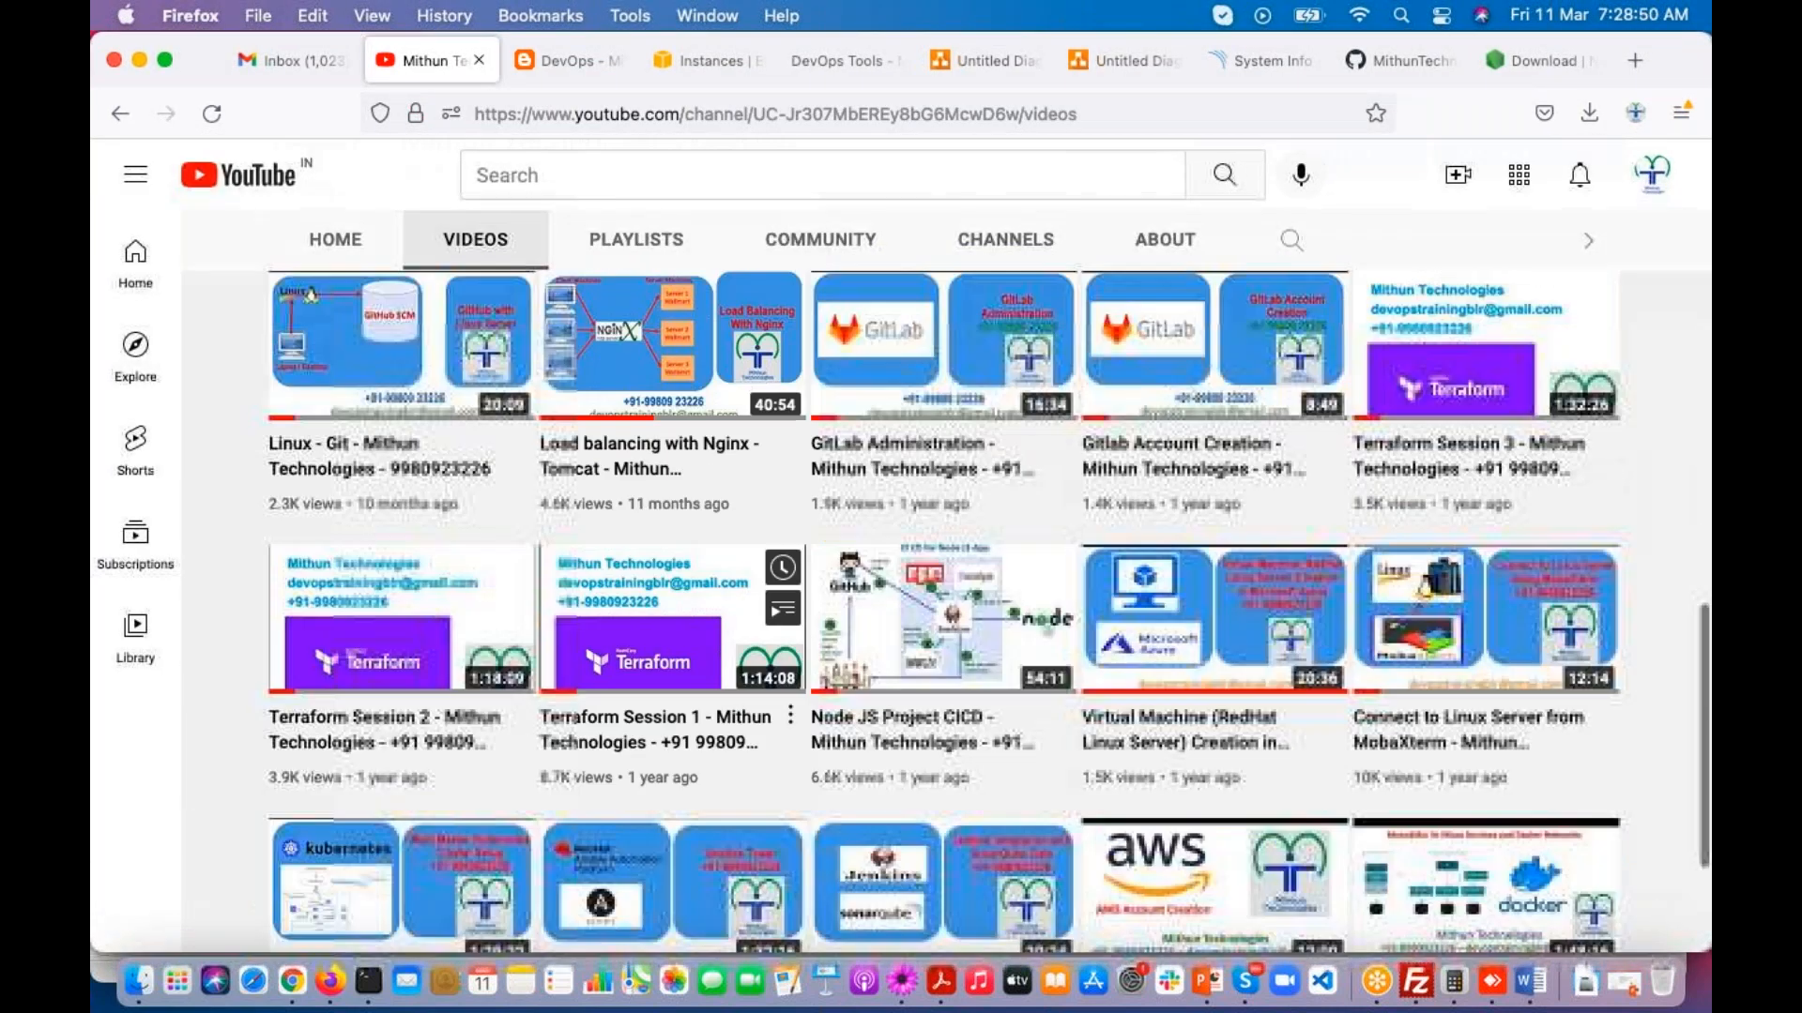
pyautogui.scroll(-3, 777, 647)
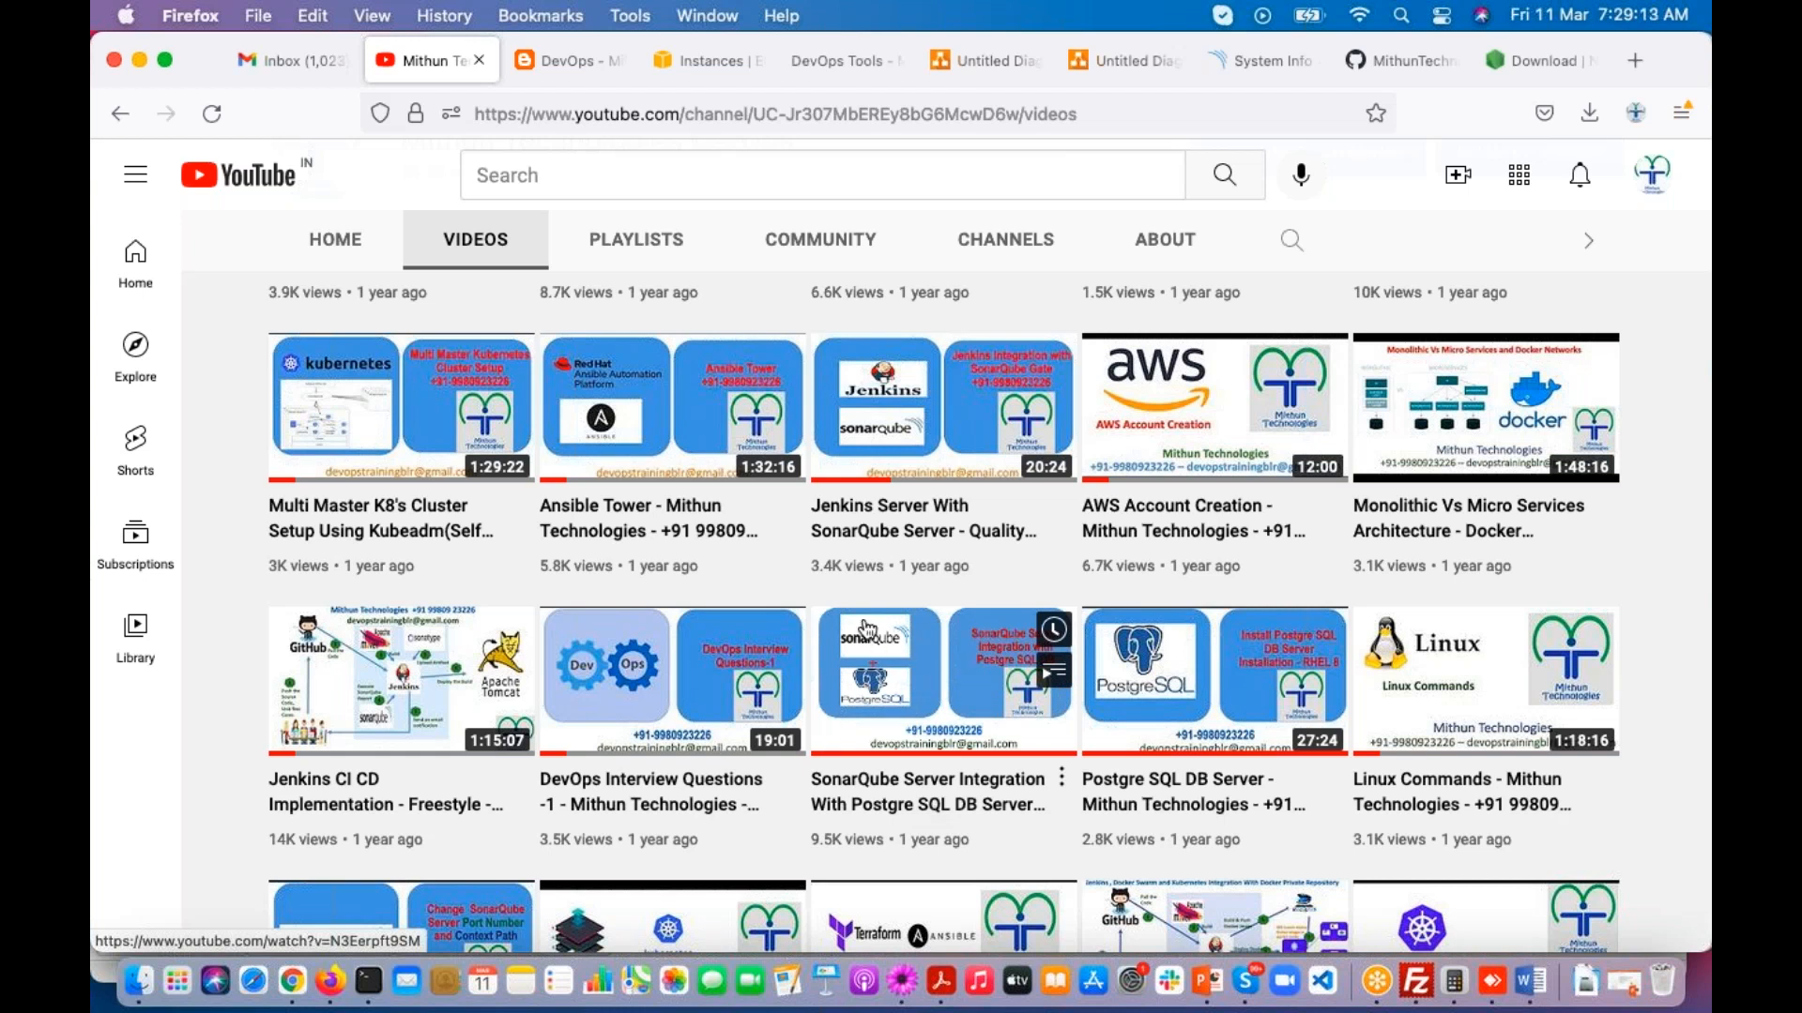
# Step: Return to the SonarQube System Info page and highlight the database type in its Database details
pyautogui.click(1261, 62)
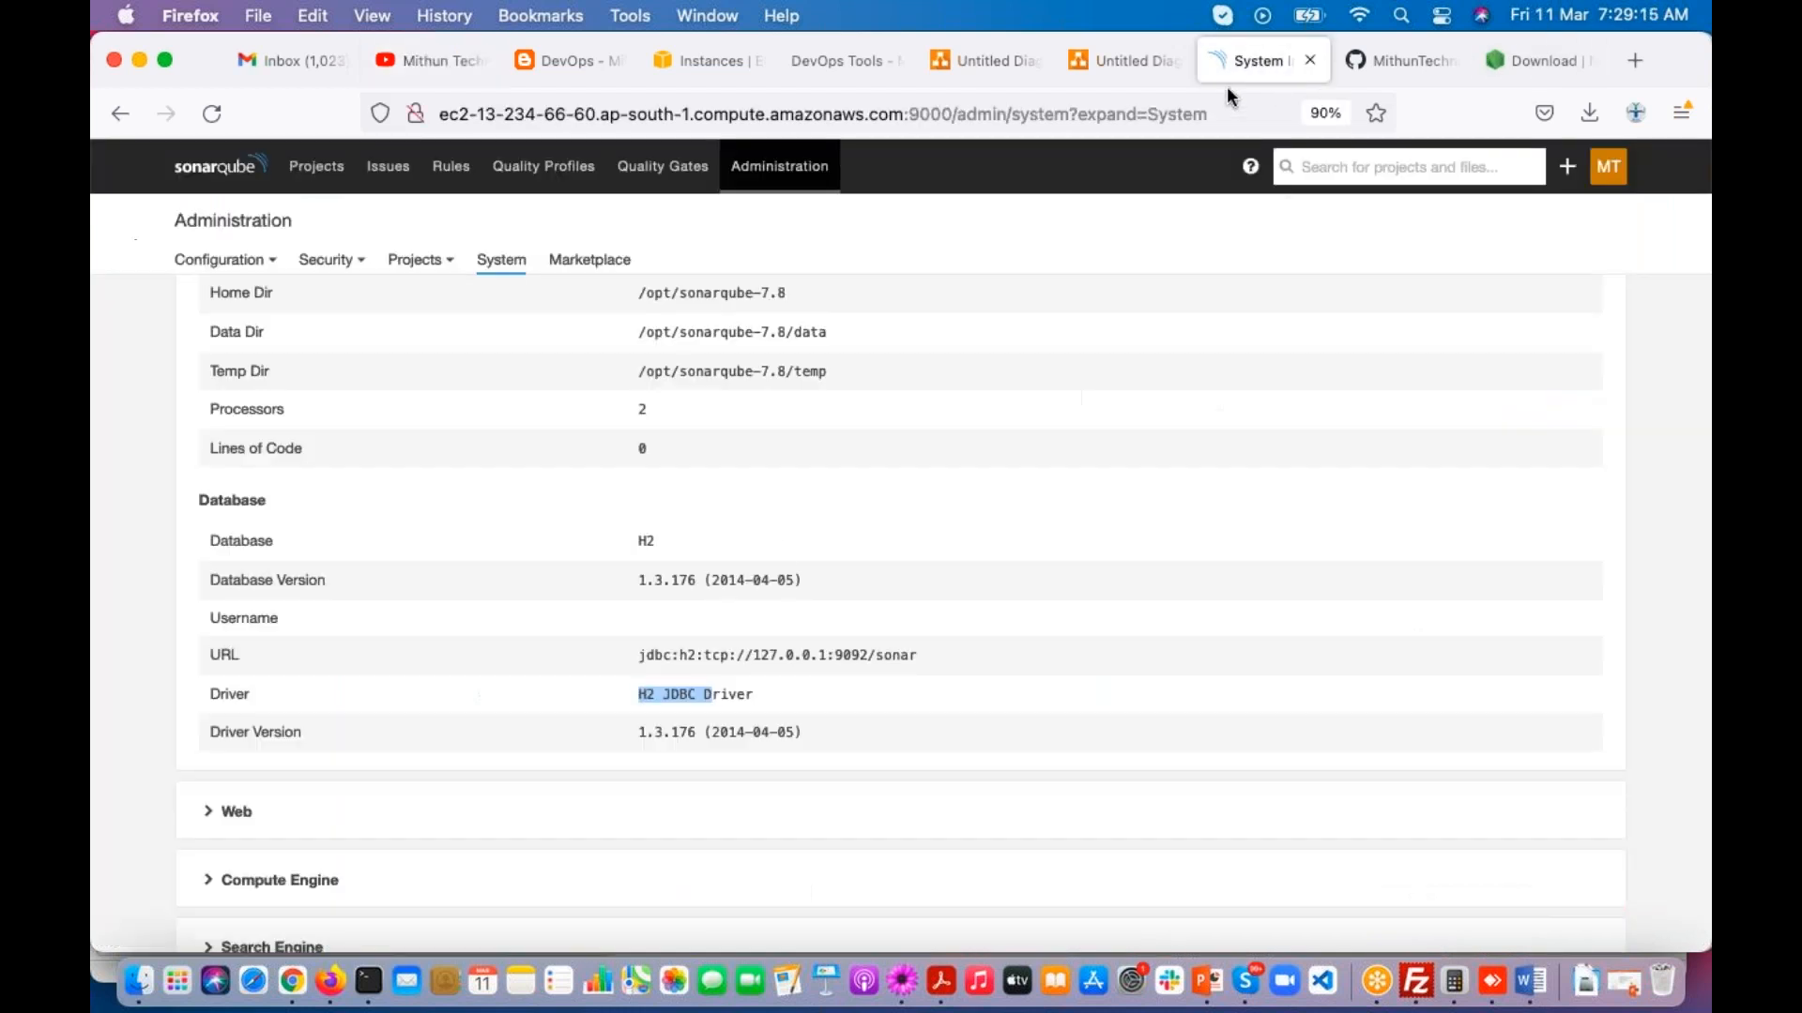
pyautogui.doubleClick(644, 542)
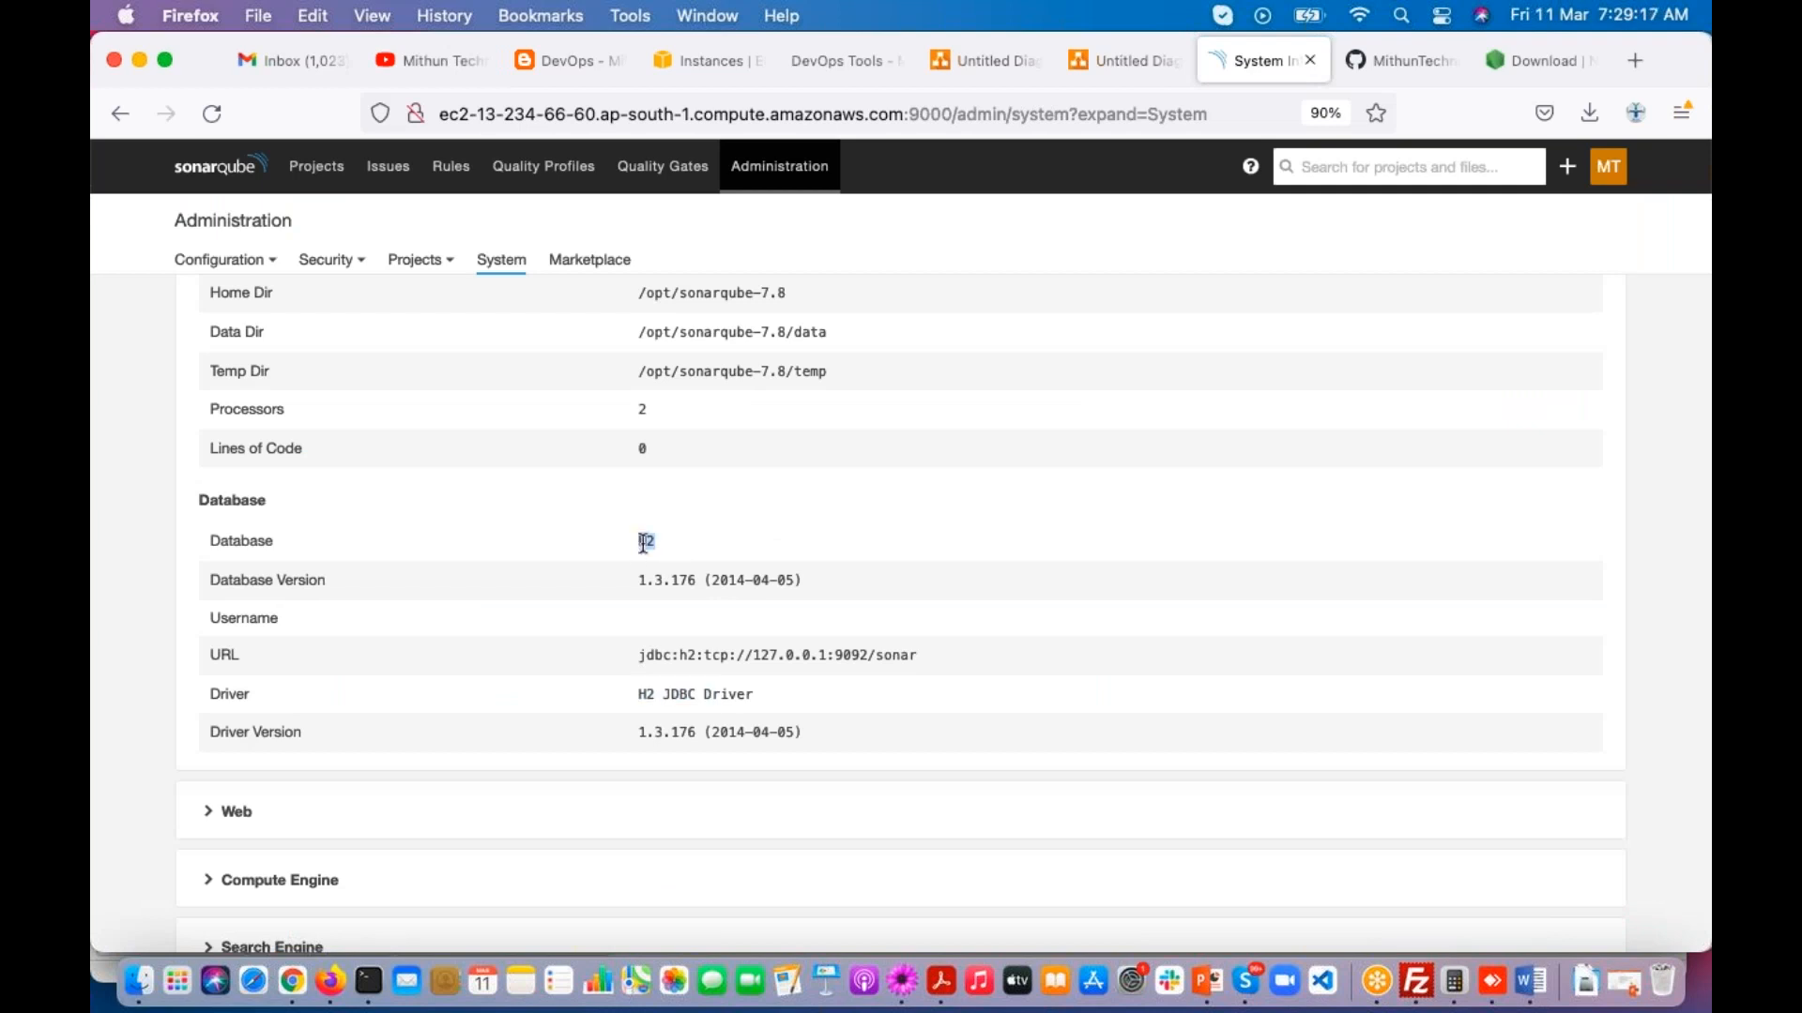
pyautogui.moveTo(632, 540); pyautogui.dragTo(681, 556)
pyautogui.scroll(-5, 679, 556)
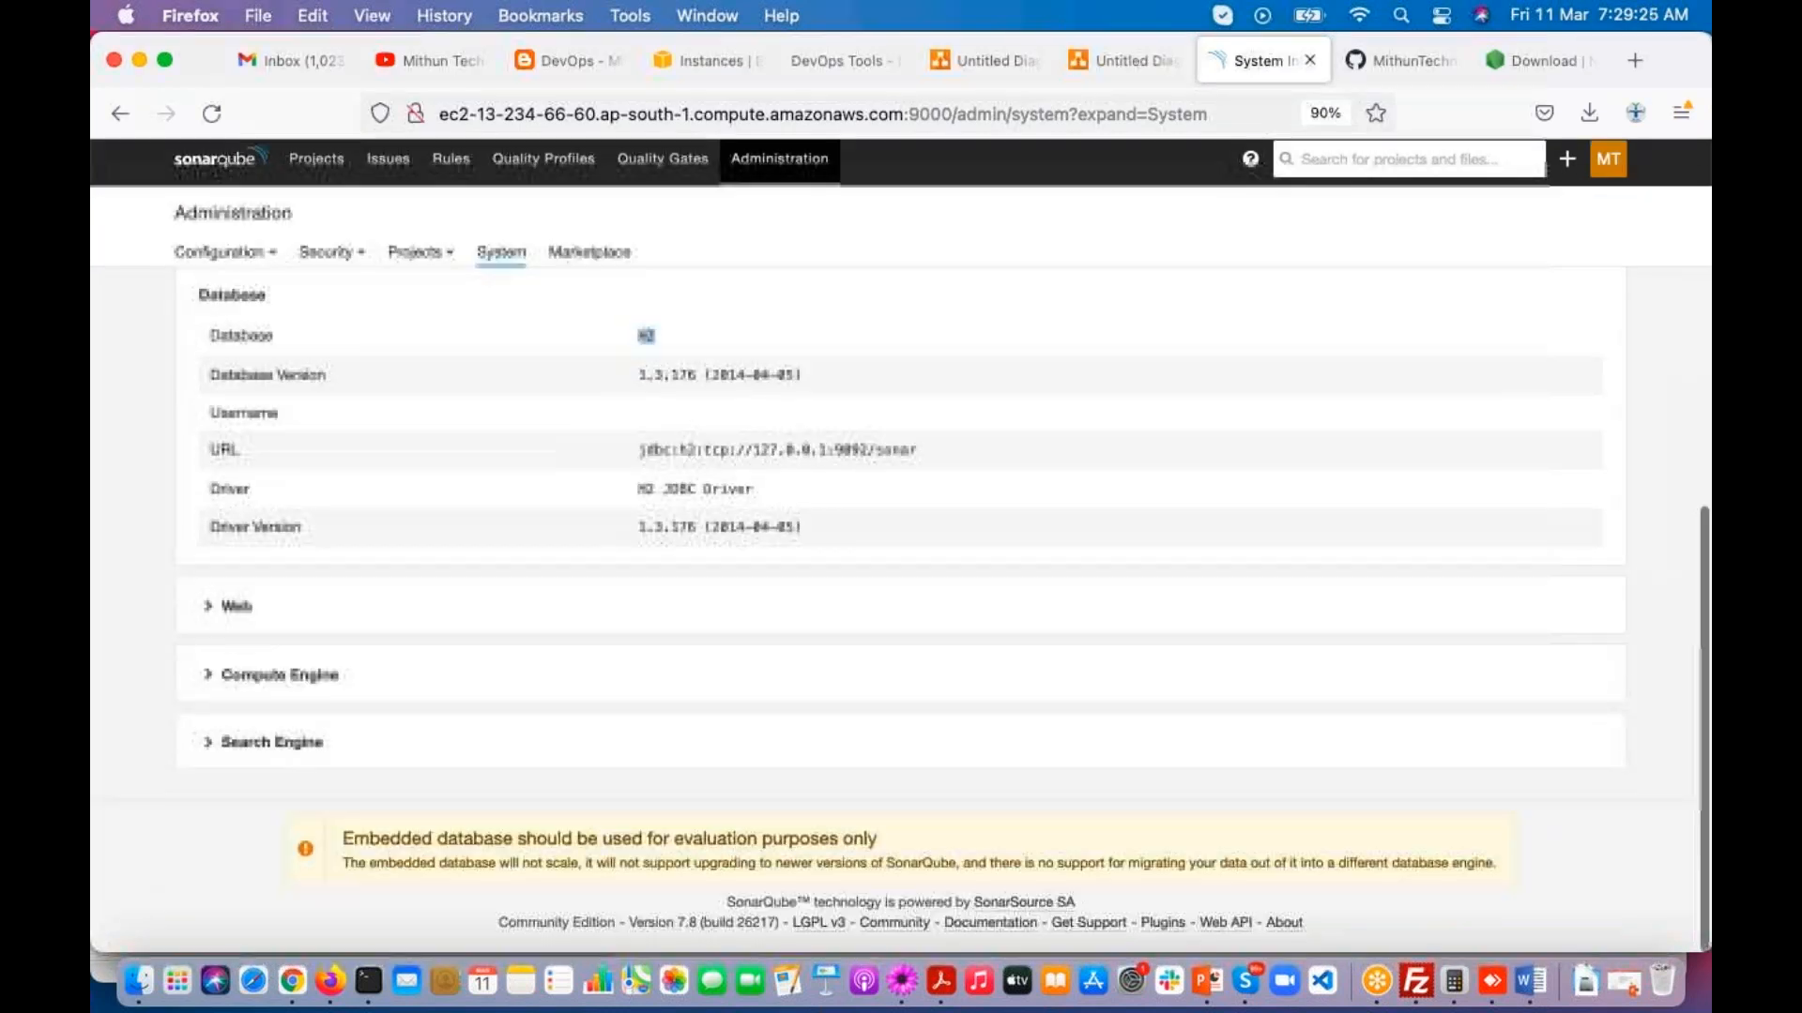
# Step: Collapse the System section and briefly expand and collapse the Web, Compute Engine and Search Engine sections
pyautogui.scroll(10, 206, 517)
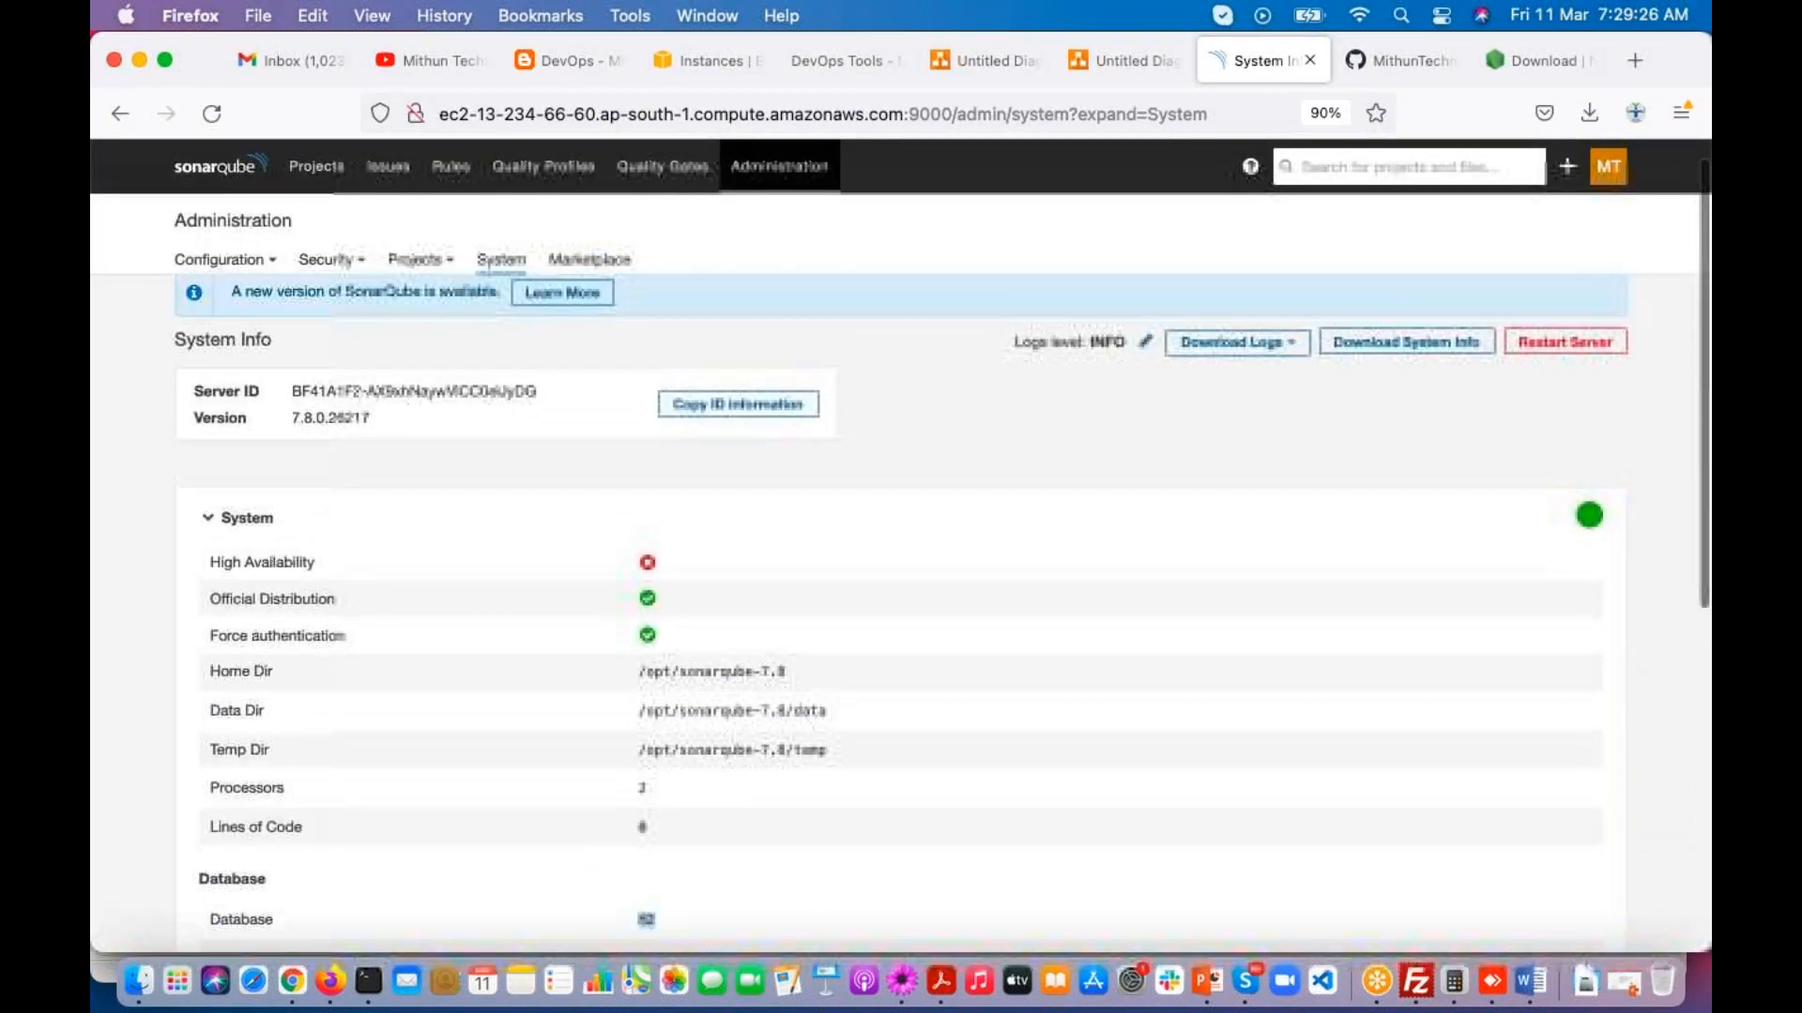
pyautogui.click(207, 517)
pyautogui.click(210, 616)
pyautogui.click(210, 615)
pyautogui.click(207, 685)
pyautogui.click(208, 685)
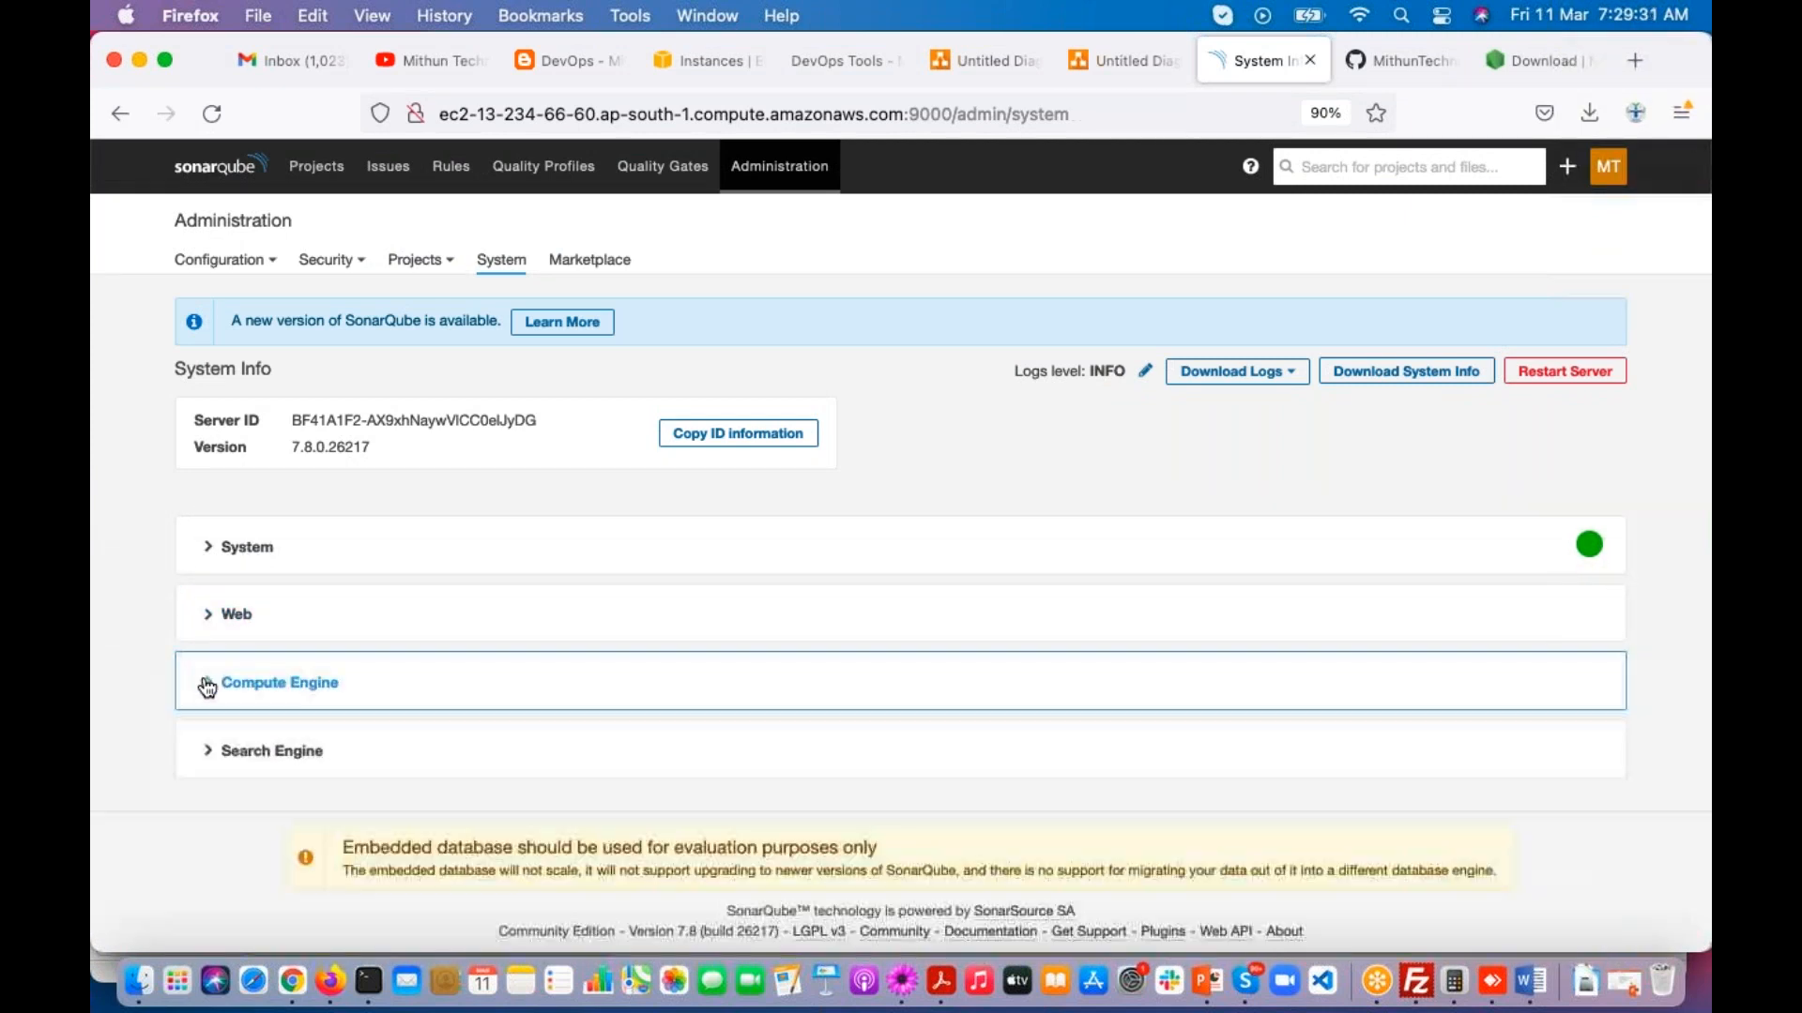
pyautogui.click(207, 750)
pyautogui.click(207, 751)
# Step: Open the SonarQube Marketplace and highlight the current edition statement, the Developer Edition heading and its additional languages such as TSQL
pyautogui.click(608, 263)
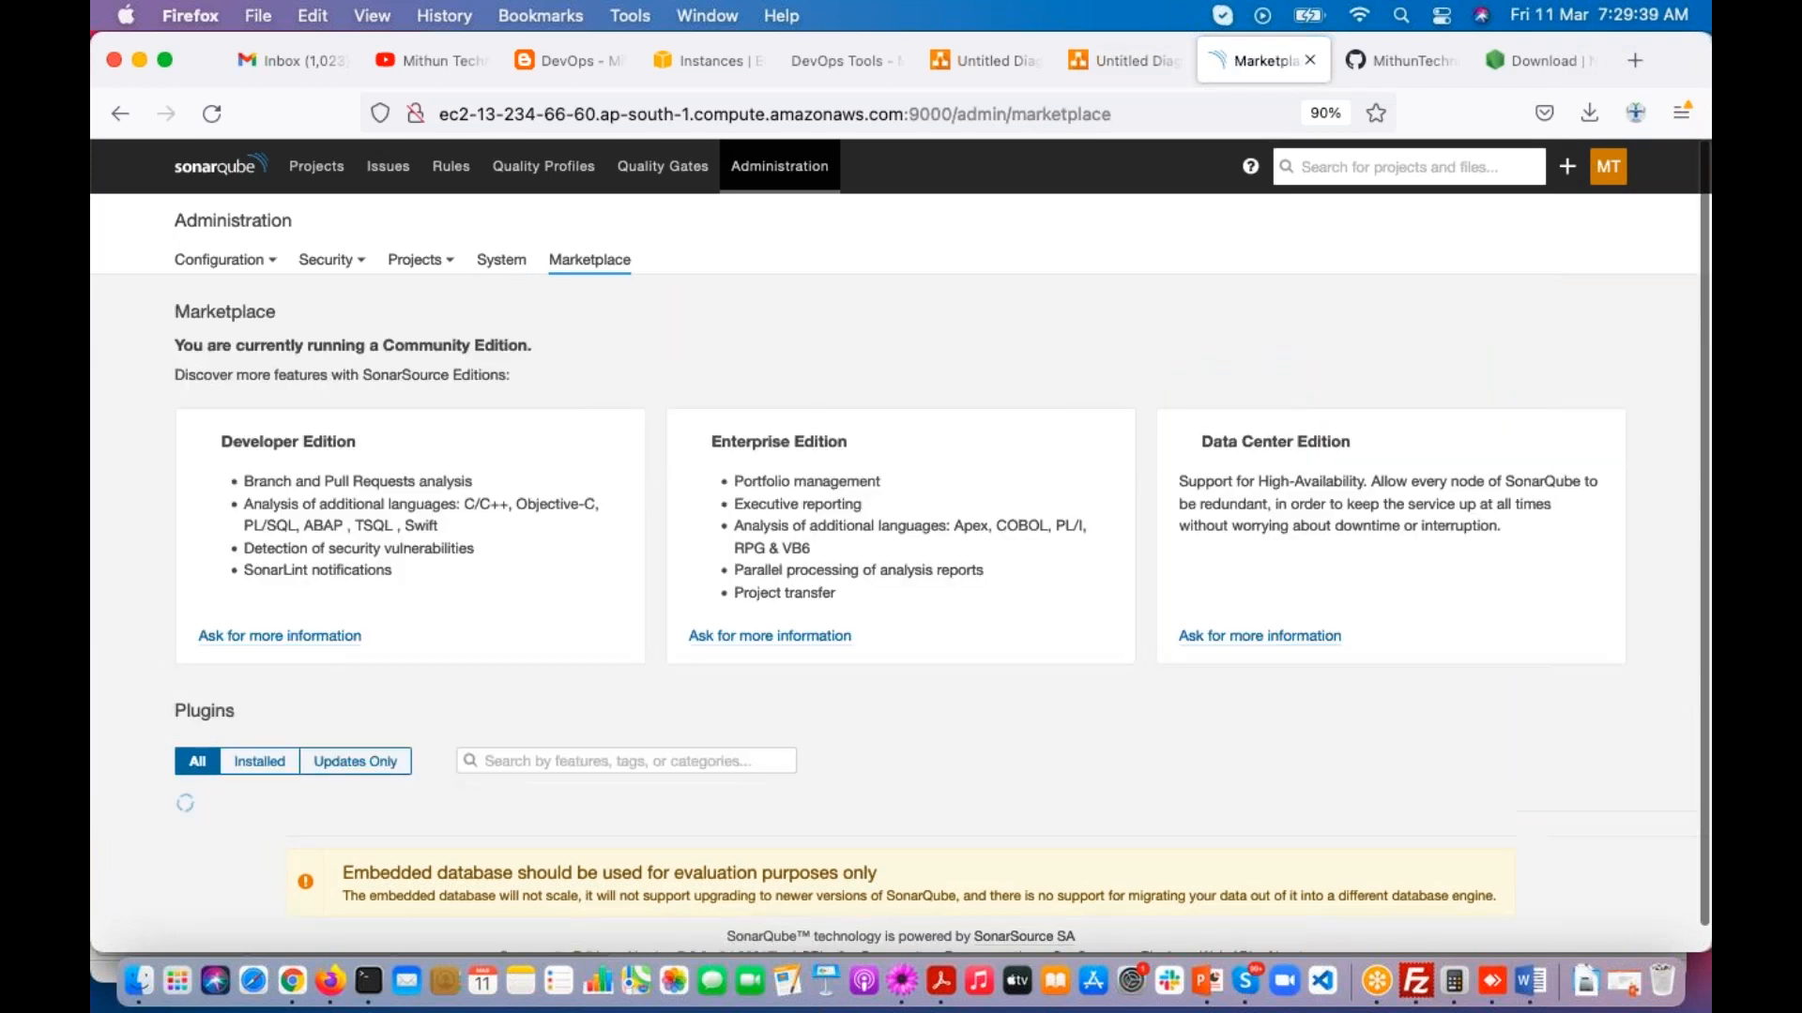
pyautogui.moveTo(175, 345); pyautogui.dragTo(526, 346)
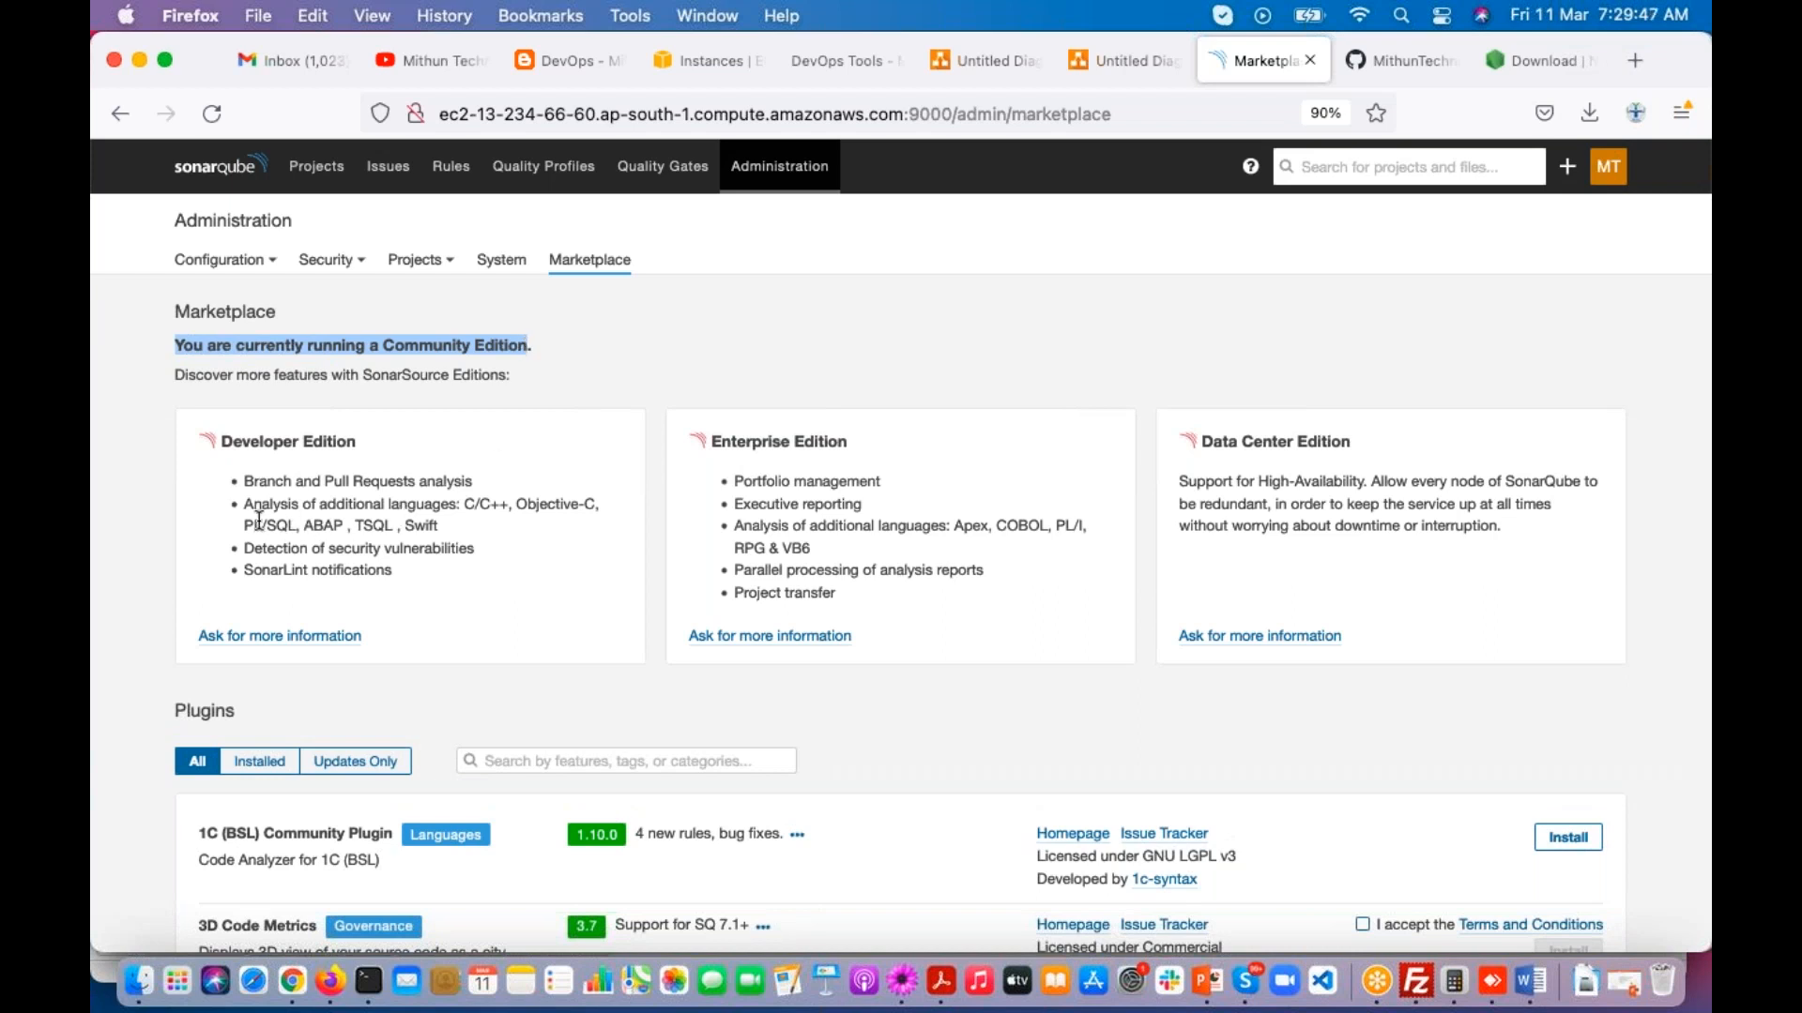
pyautogui.moveTo(247, 526); pyautogui.dragTo(398, 527)
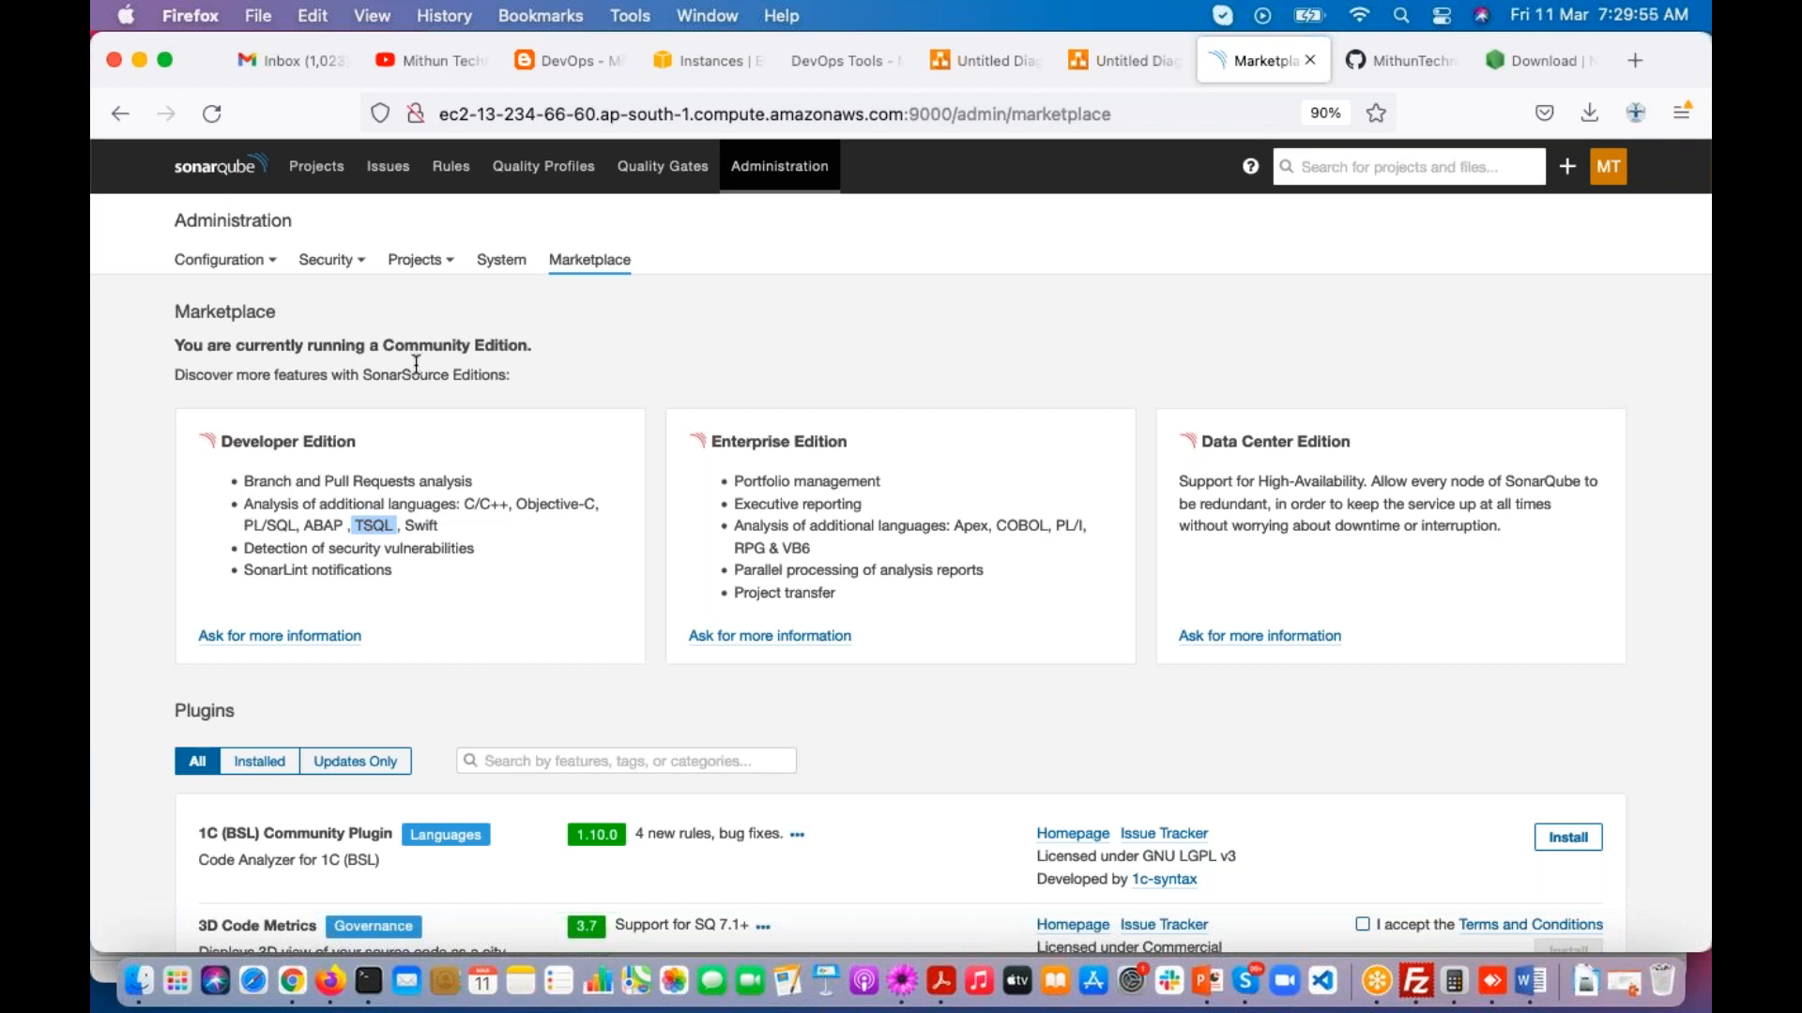
pyautogui.moveTo(221, 441); pyautogui.dragTo(272, 442)
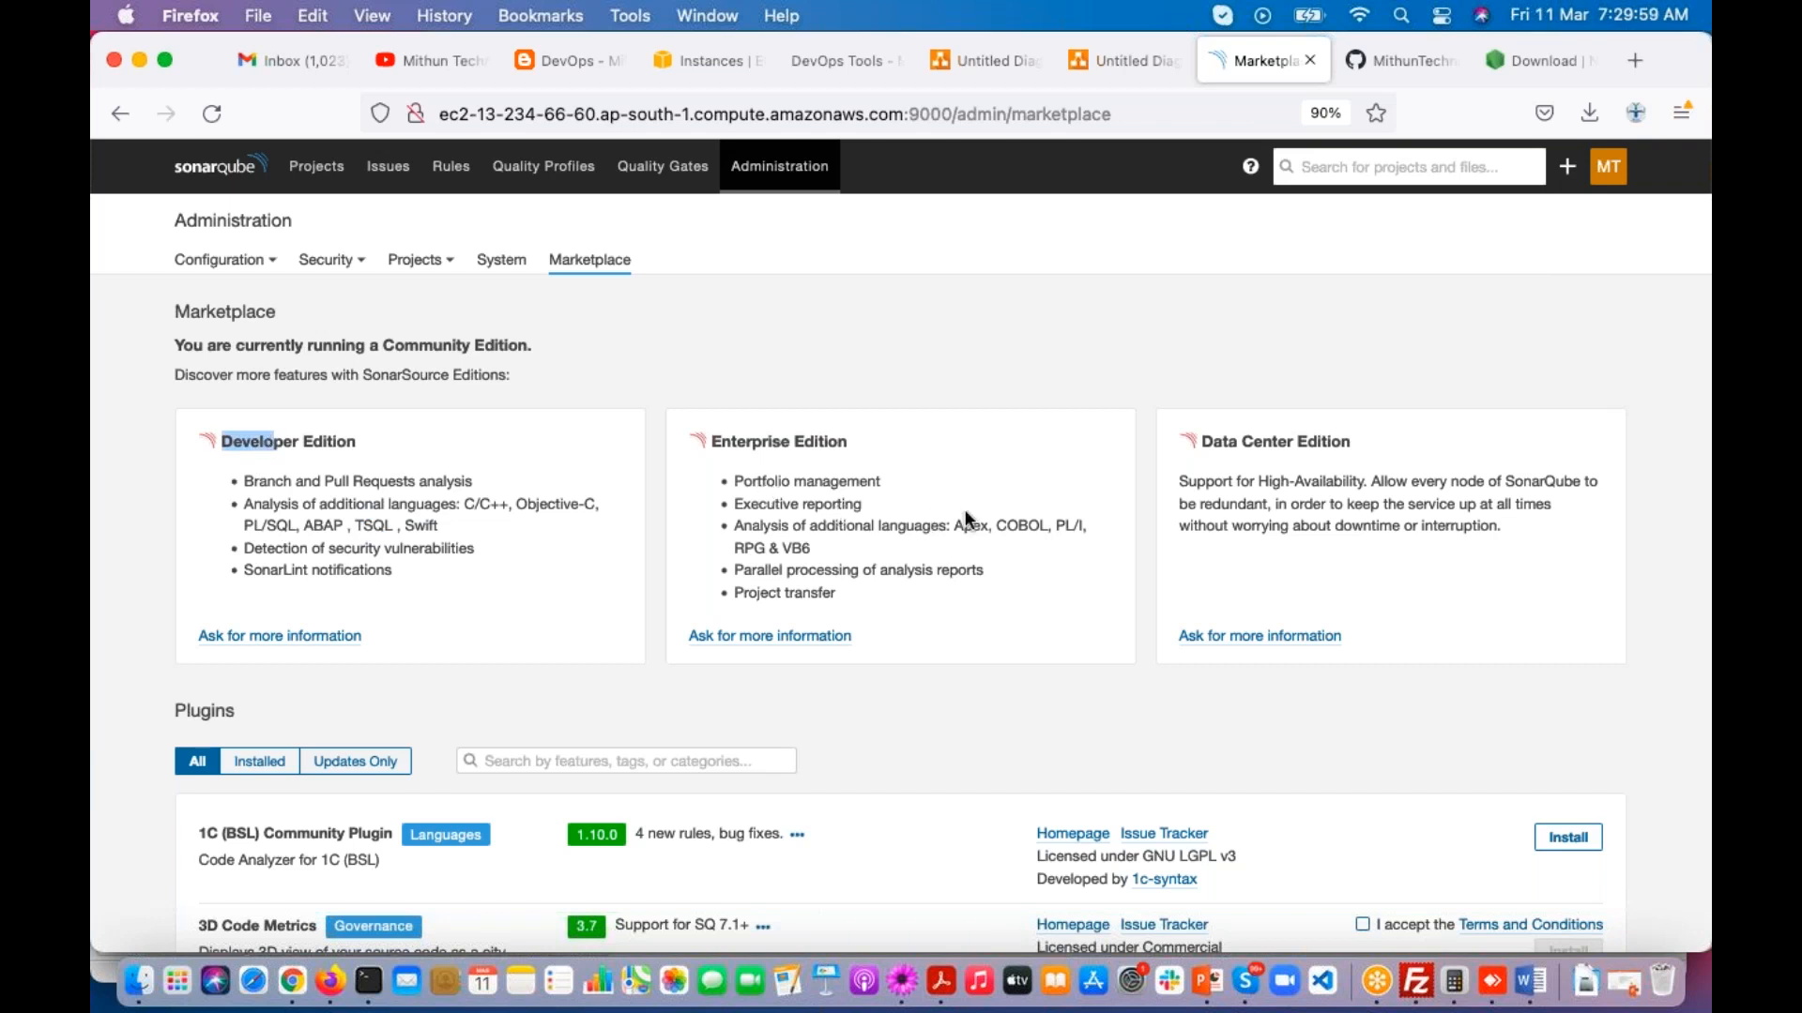
# Step: Compare the additional languages of the paid editions, highlighting Apex under Enterprise Edition and ABAP under Developer Edition
pyautogui.moveTo(955, 526); pyautogui.dragTo(986, 526)
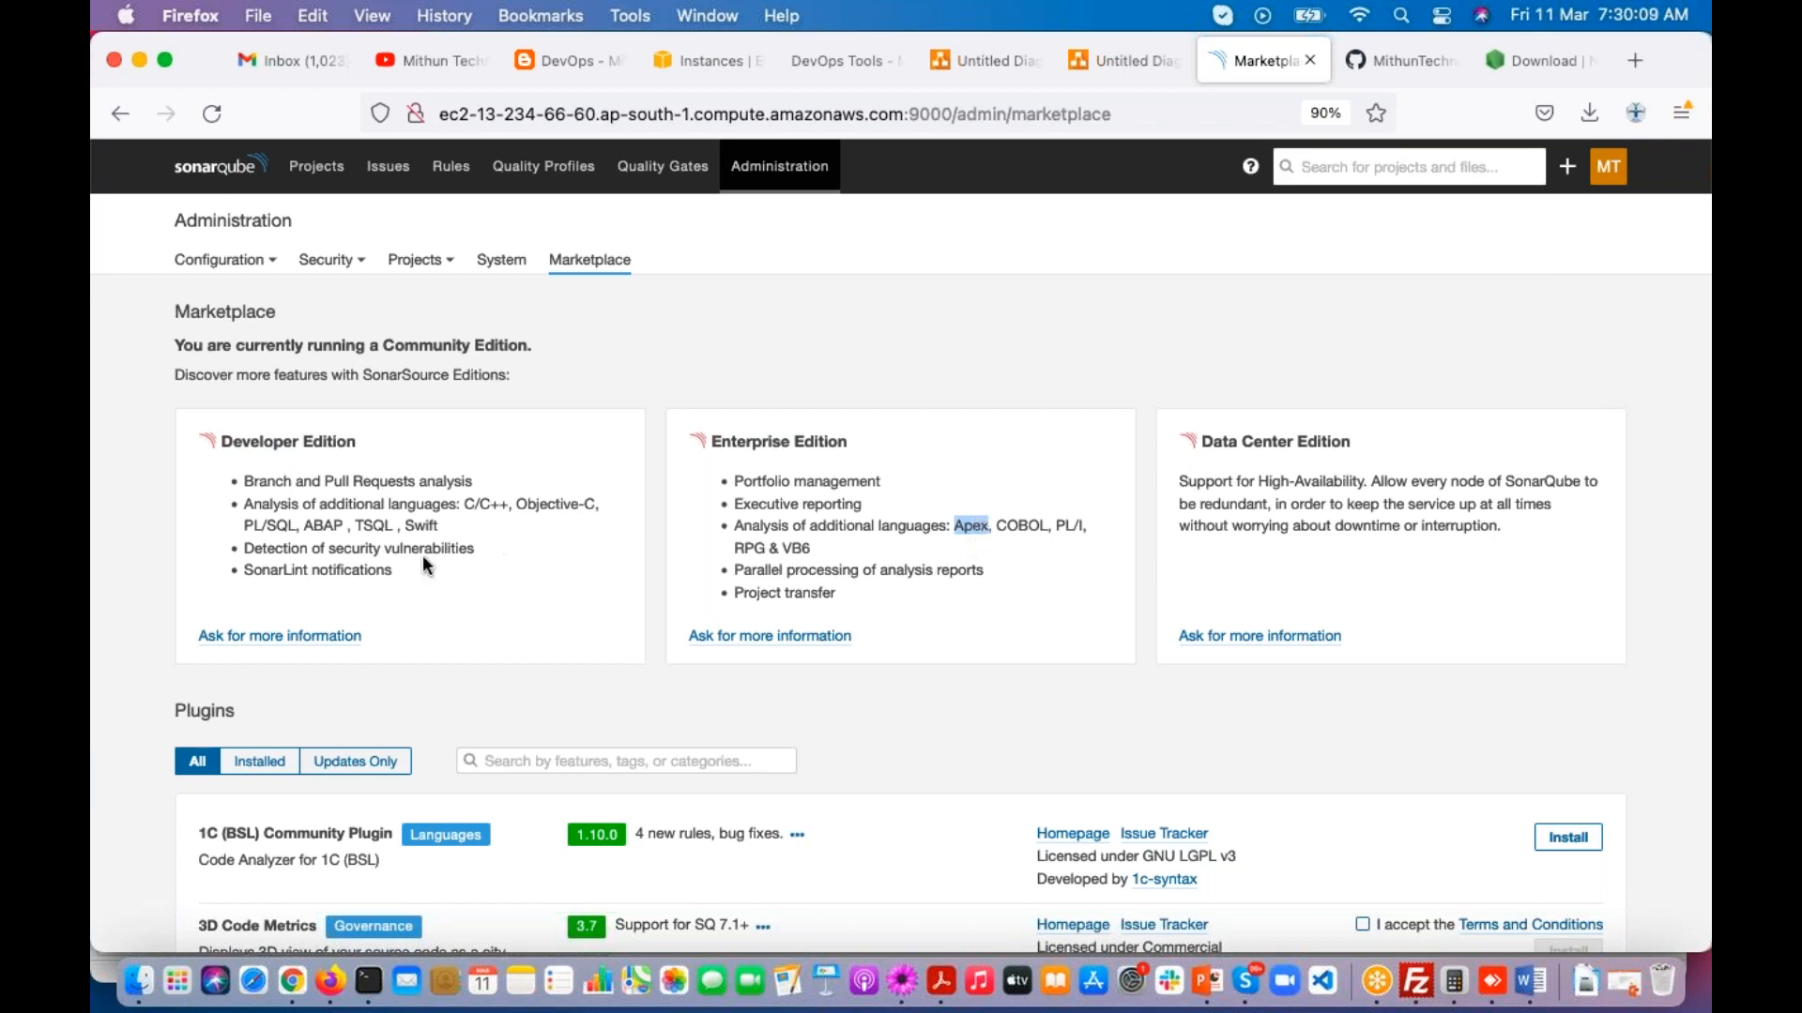
pyautogui.click(320, 532)
pyautogui.doubleClick(319, 532)
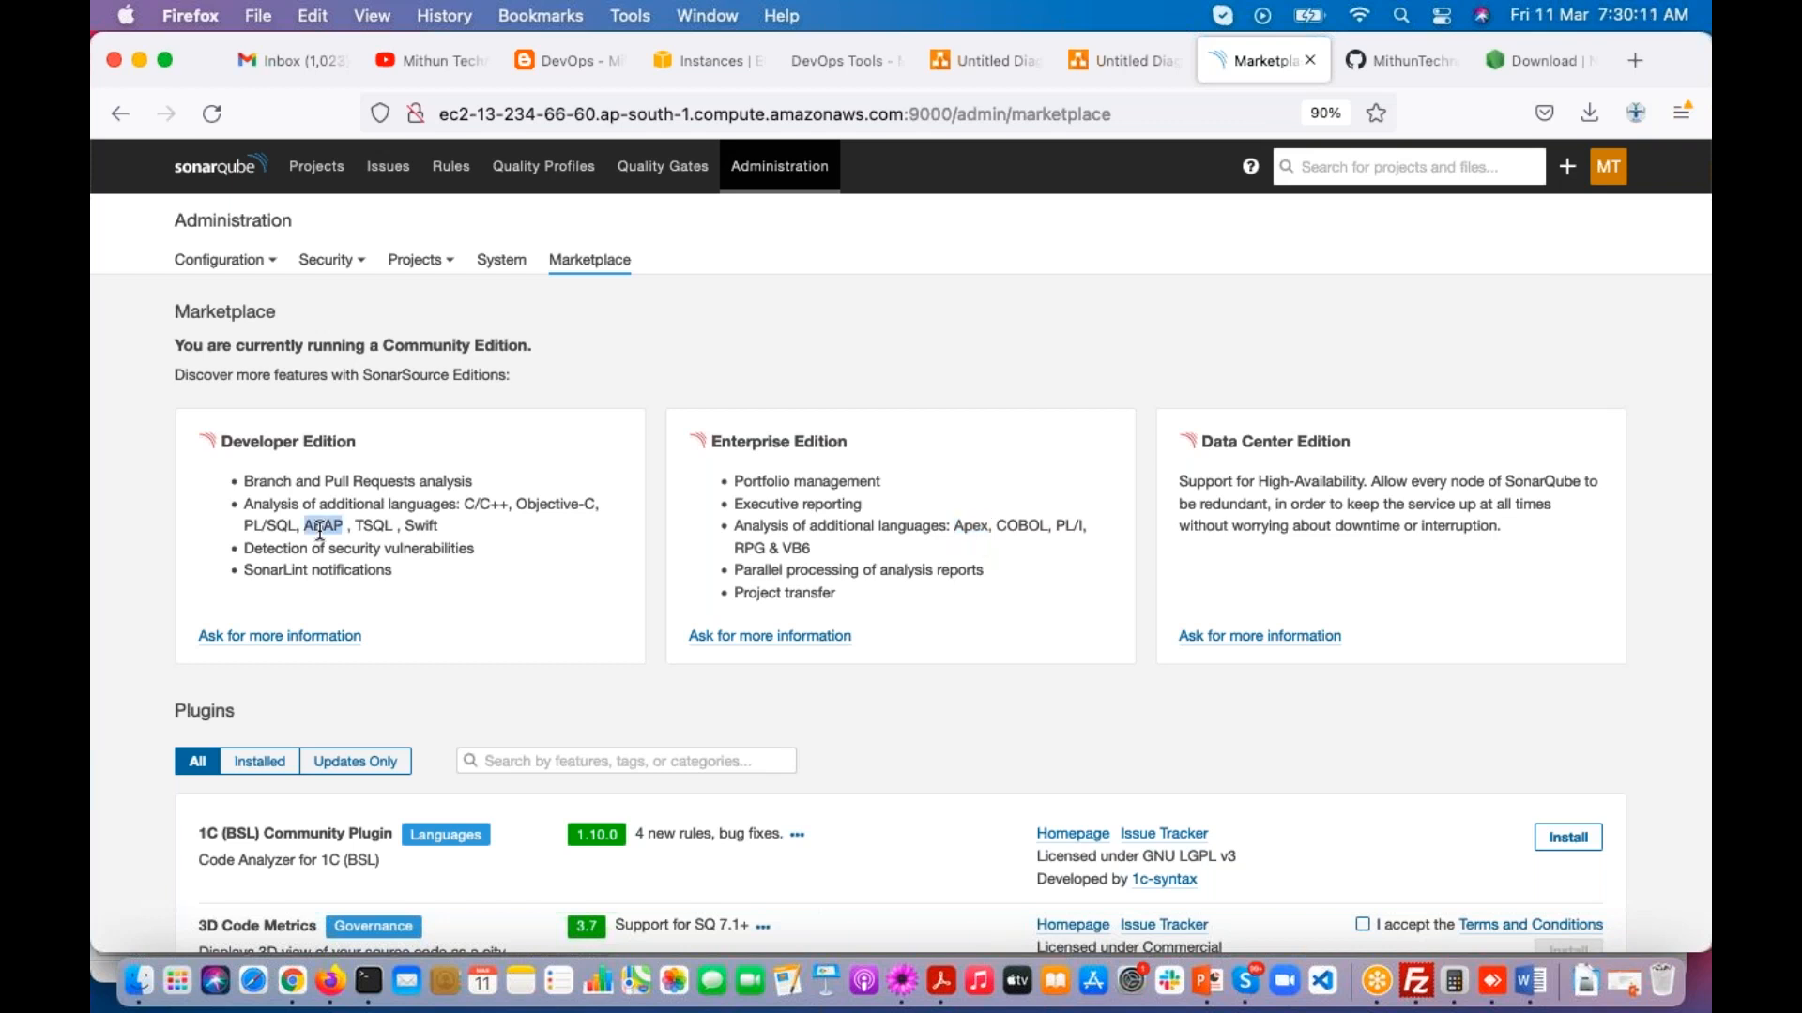
pyautogui.doubleClick(968, 527)
pyautogui.moveTo(961, 532); pyautogui.dragTo(1008, 535)
pyautogui.click(1706, 551)
pyautogui.click(1677, 538)
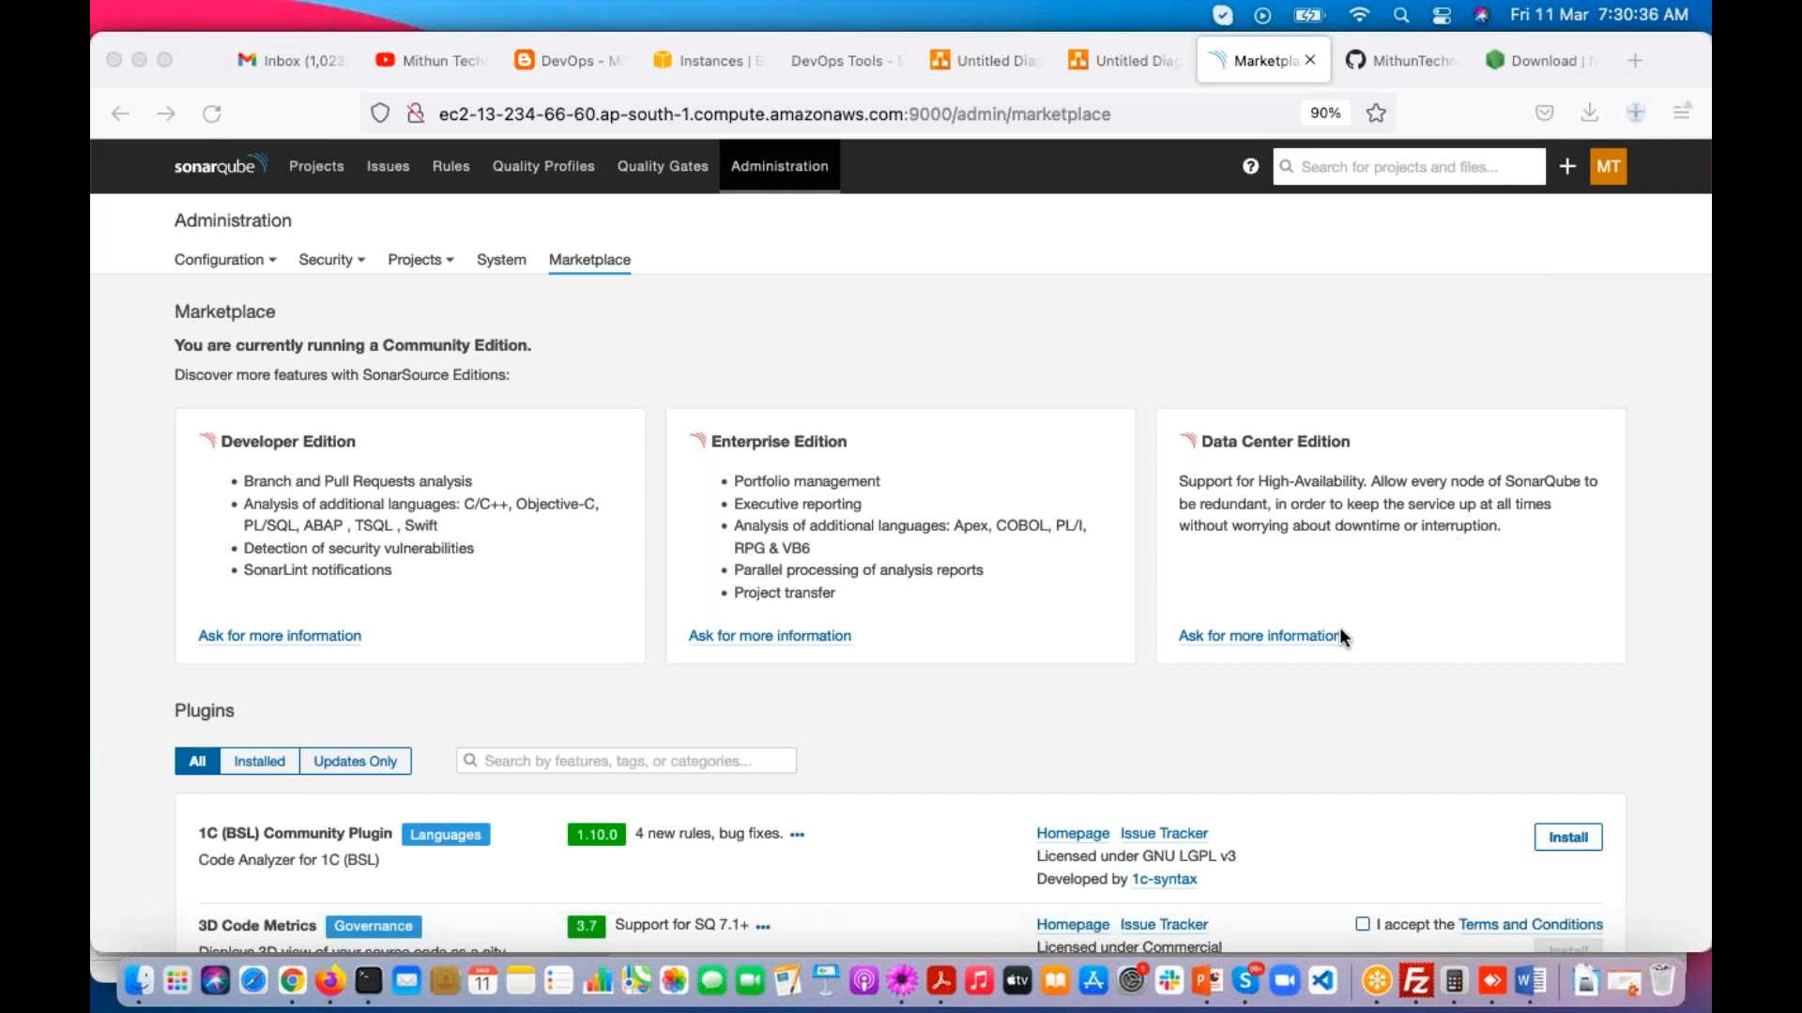
# Step: Switch back to the Mithun Technologies YouTube channel's list of videos
pyautogui.click(428, 62)
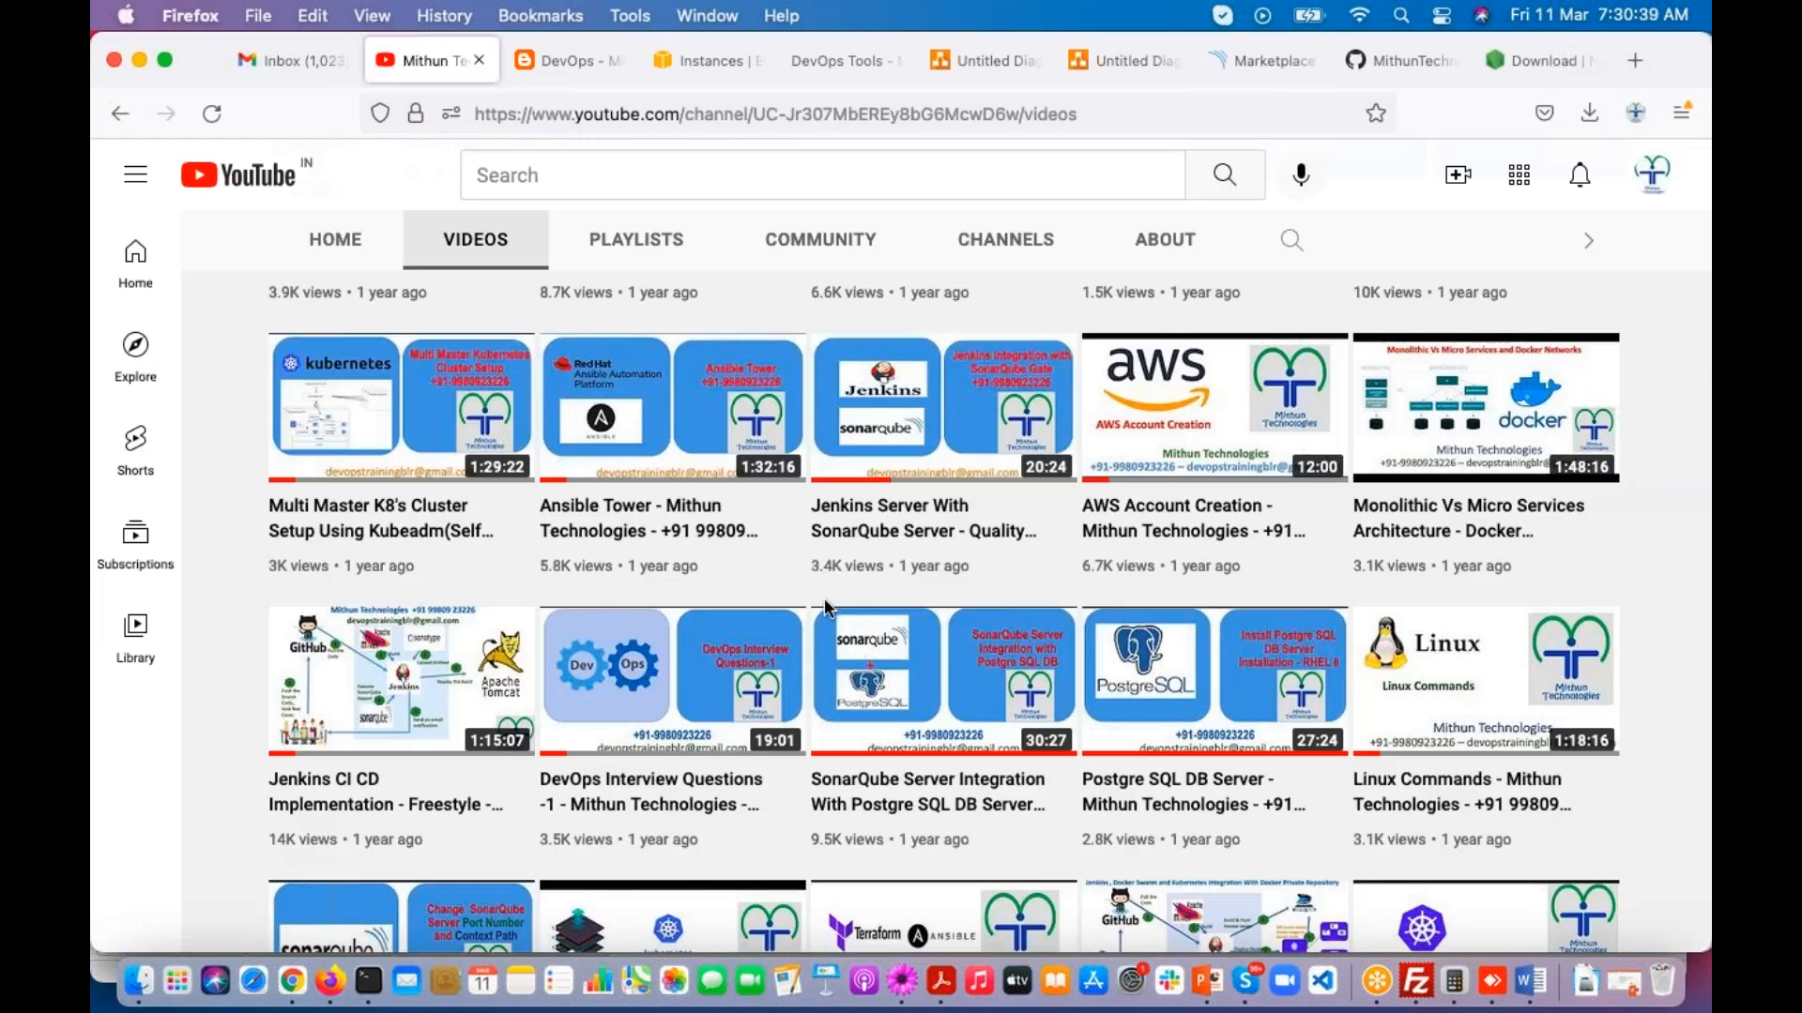